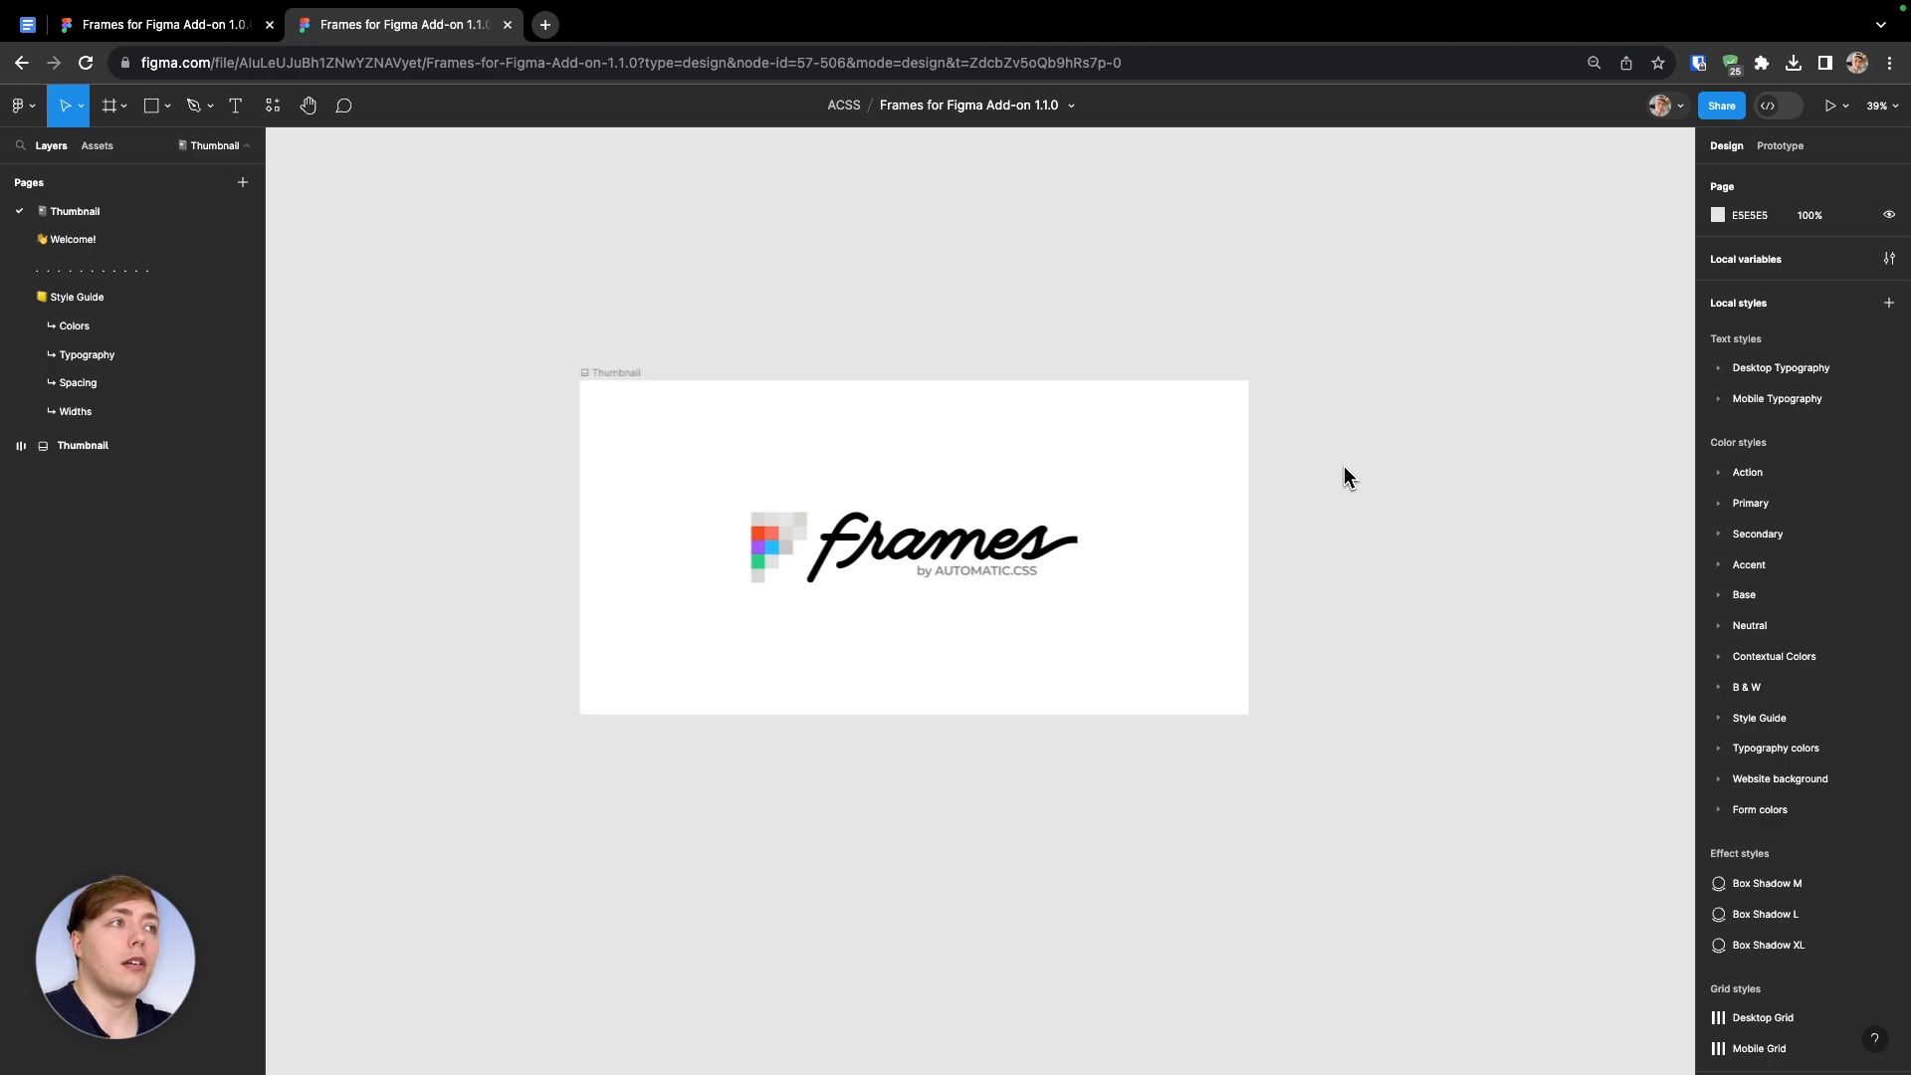
Switch to the Google Docs changelog and review its New, Change, Improvement, Fix, Deprecated and ditched-items sections
click(40, 32)
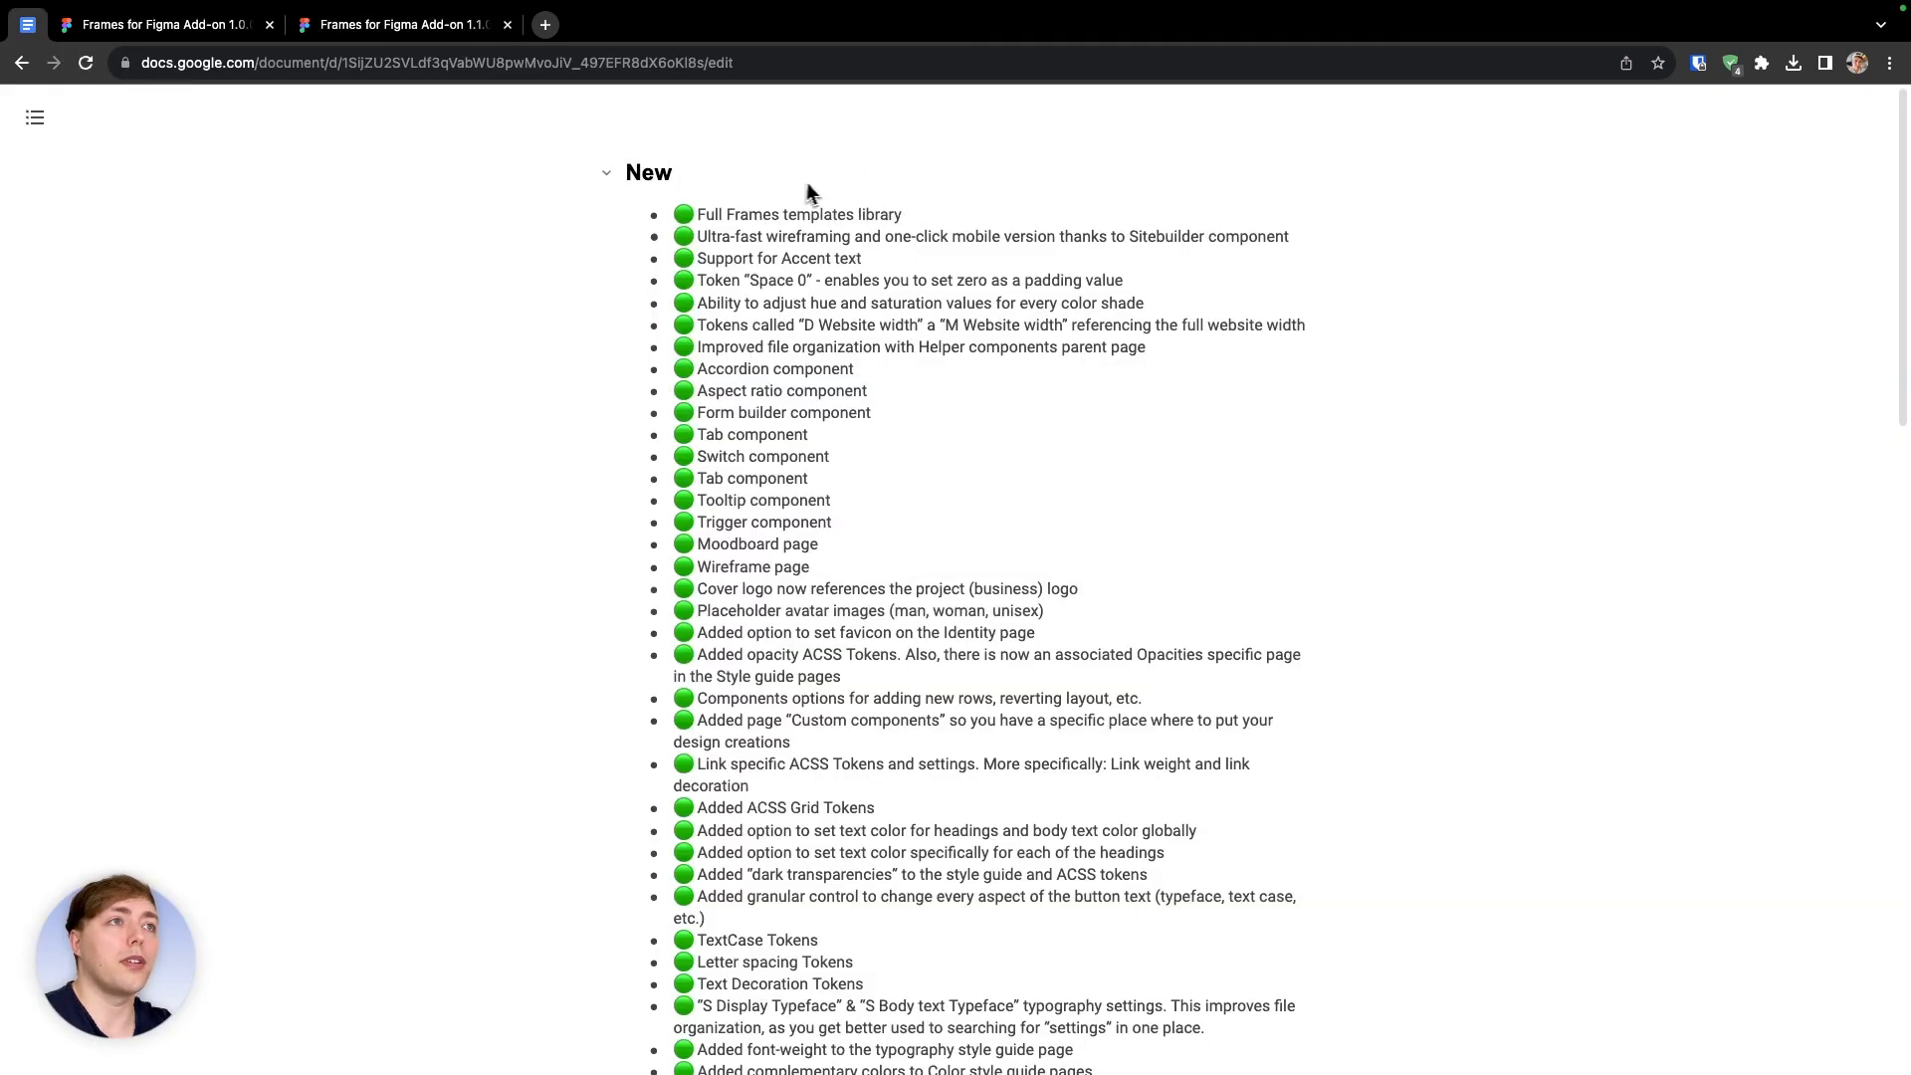
scroll(995, 462, down, 3)
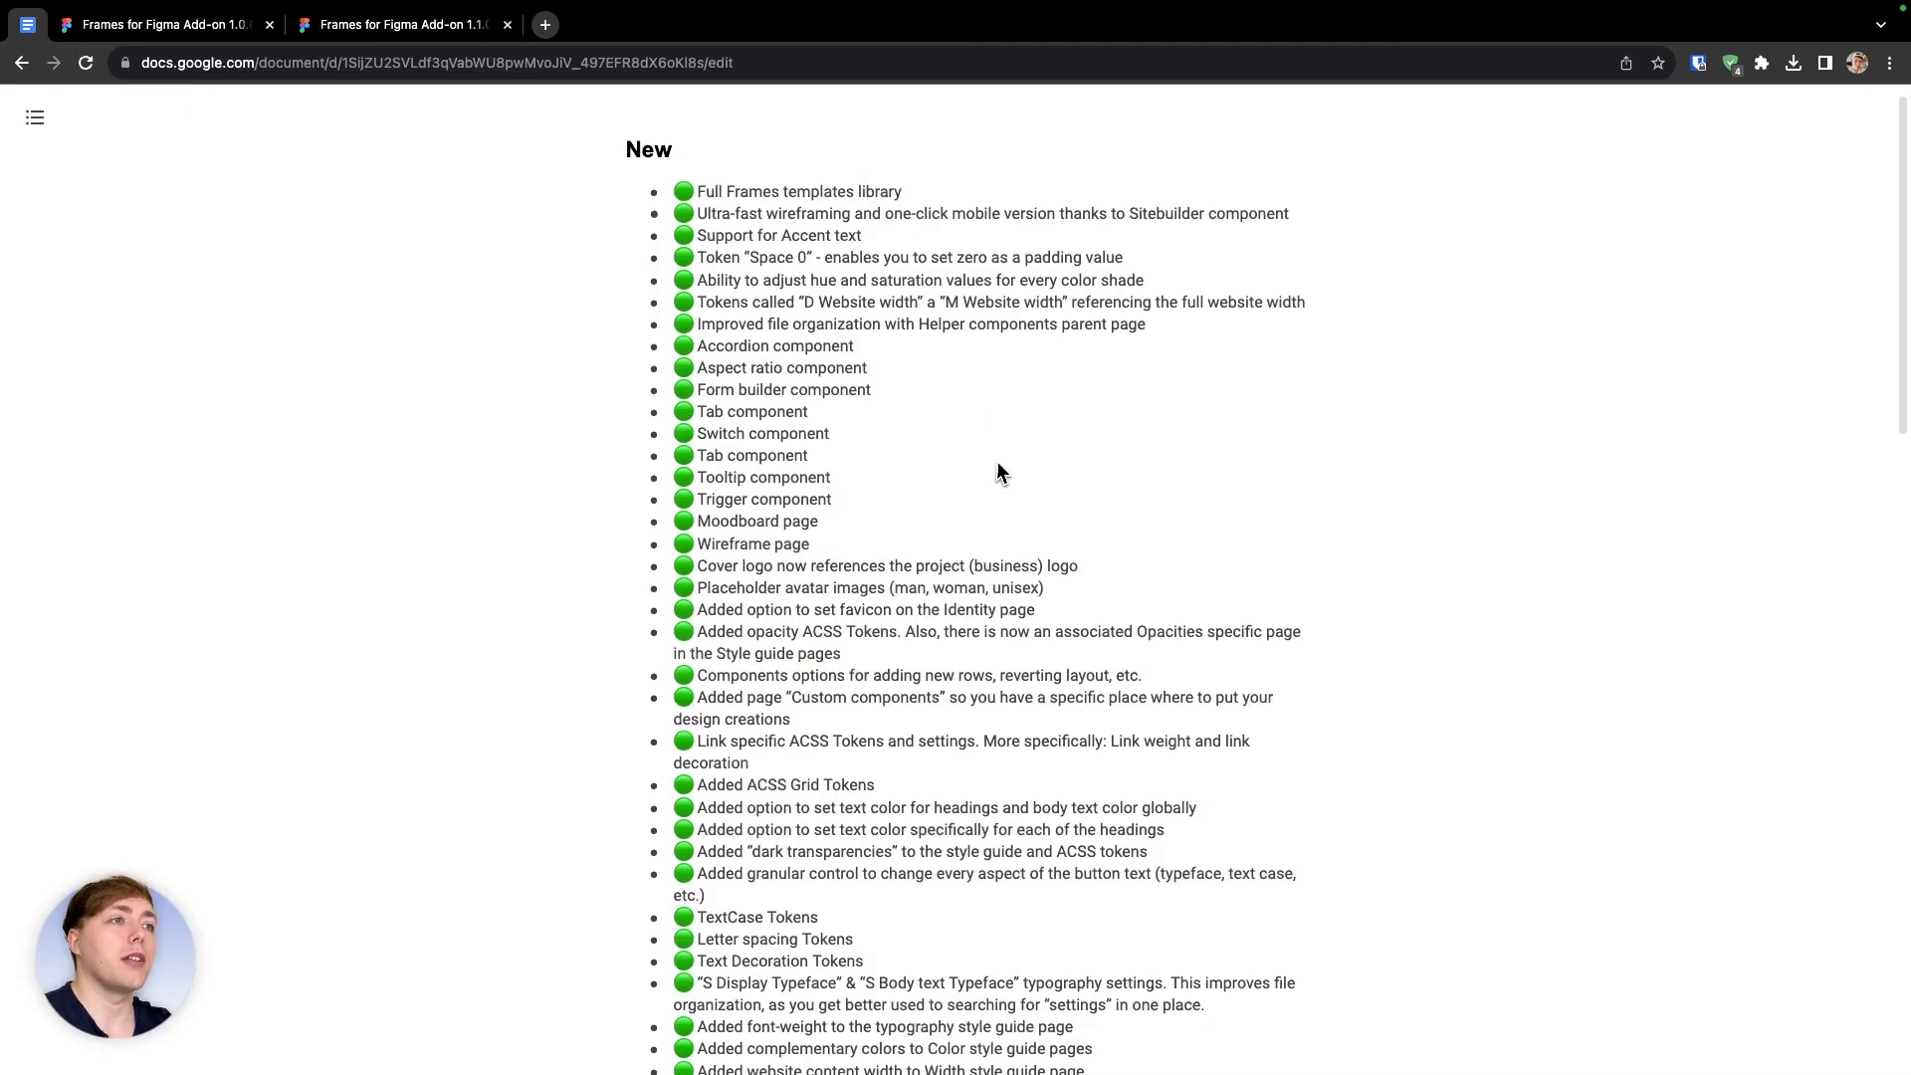
scroll(998, 461, down, 3)
scroll(998, 462, up, 4)
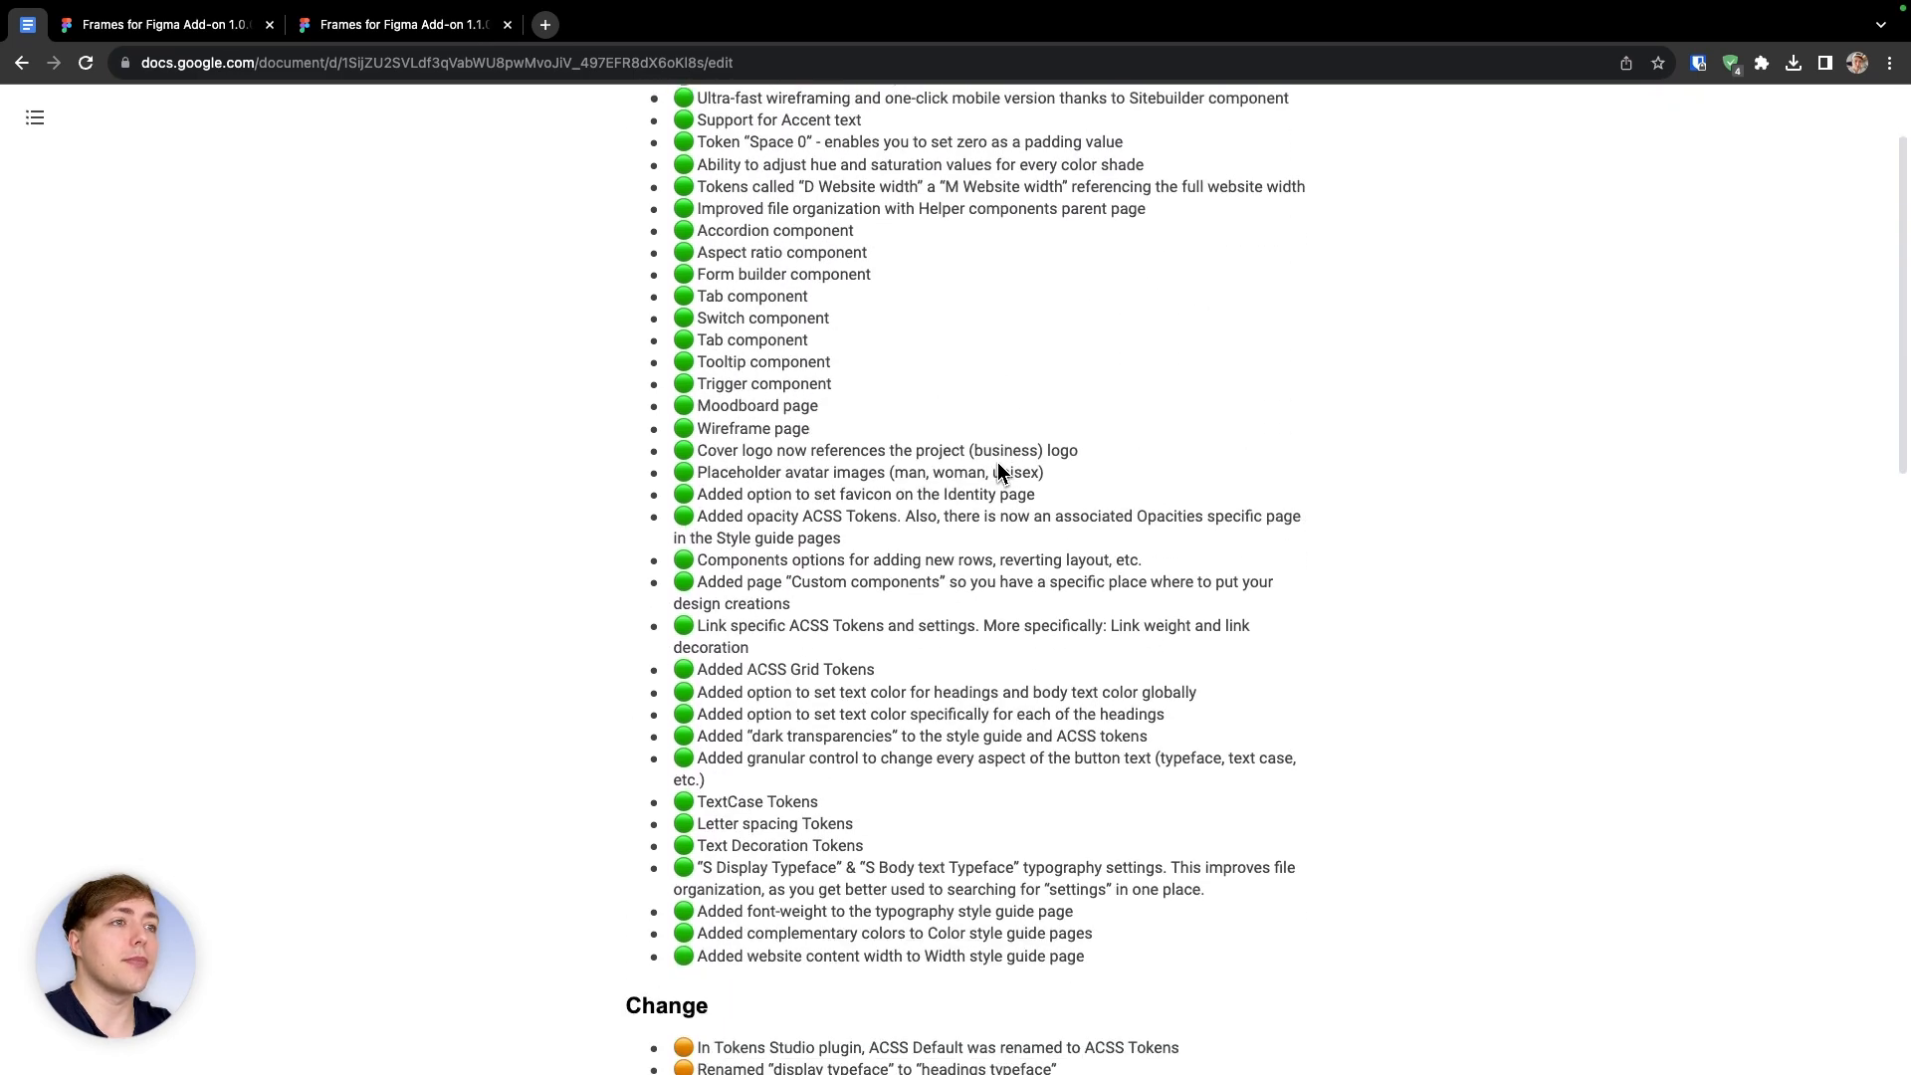
scroll(997, 462, down, 3)
scroll(853, 558, down, 5)
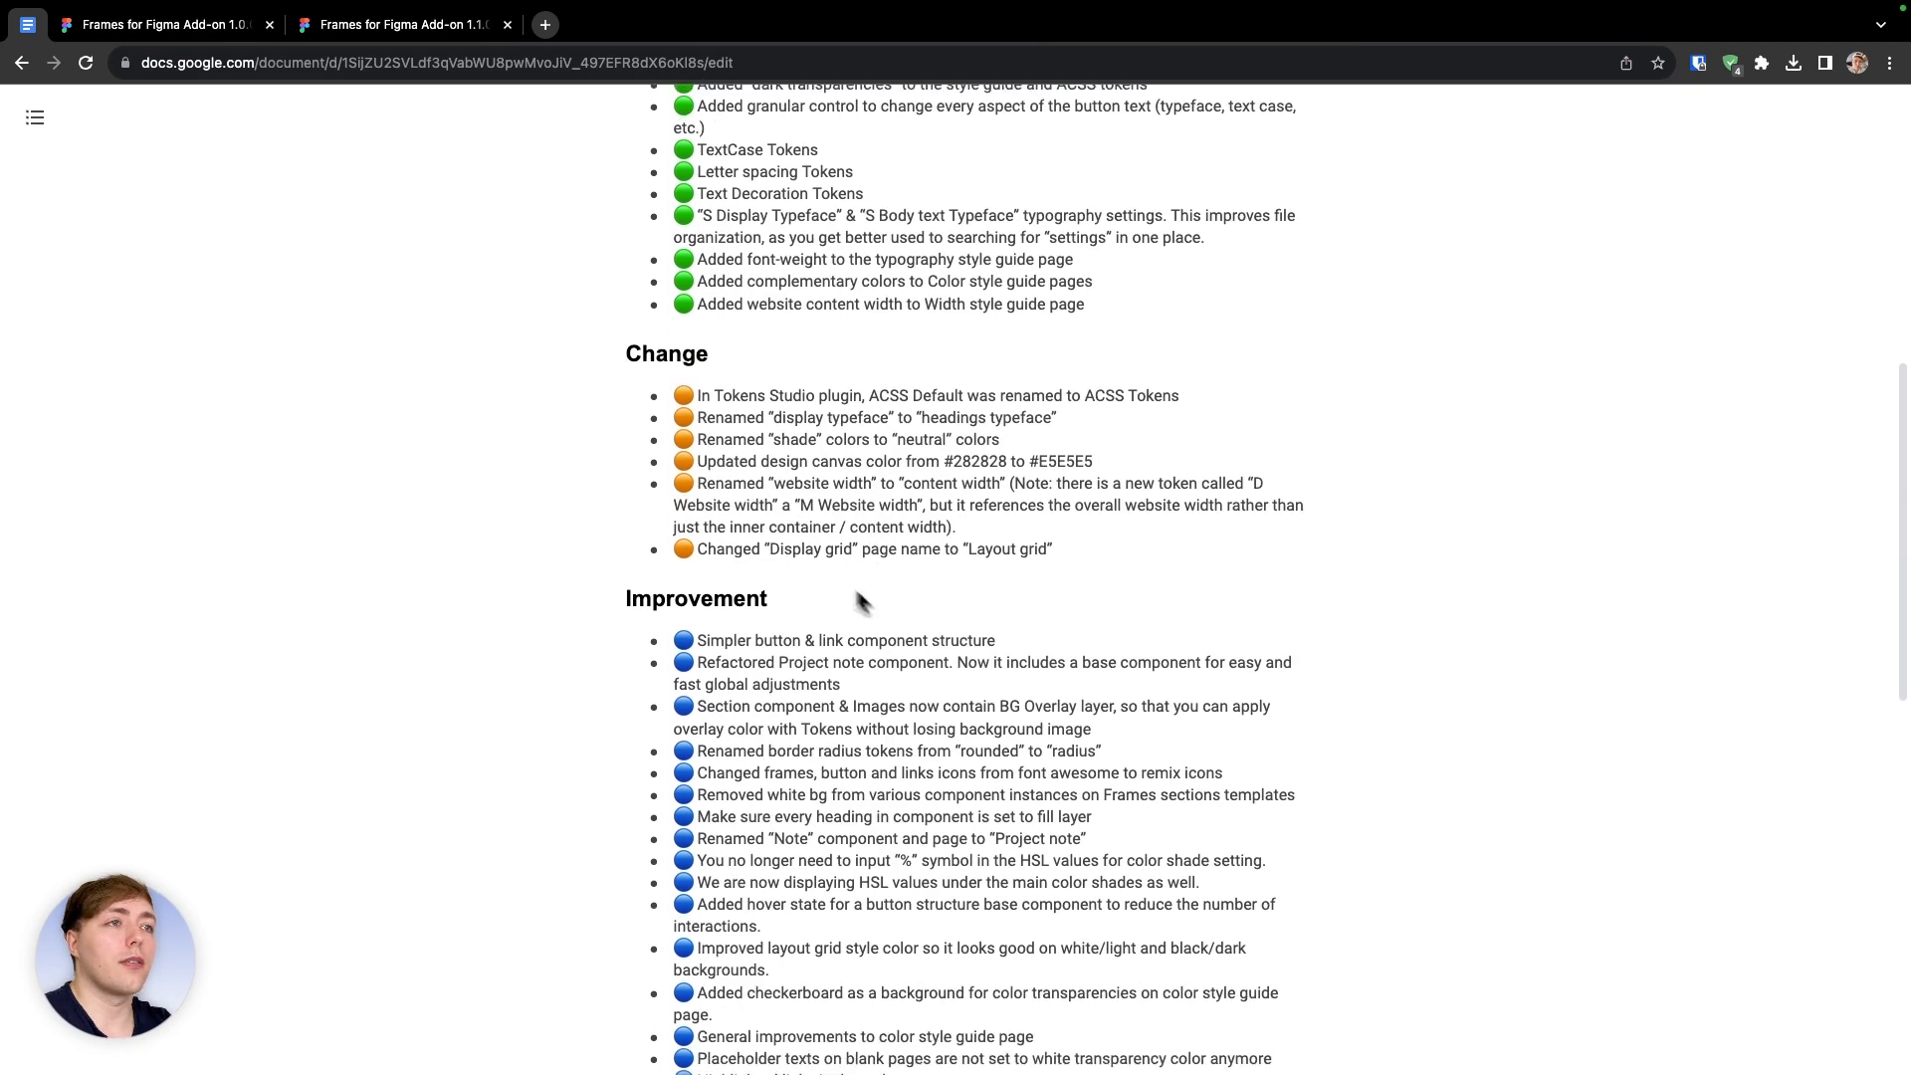
scroll(752, 488, down, 3)
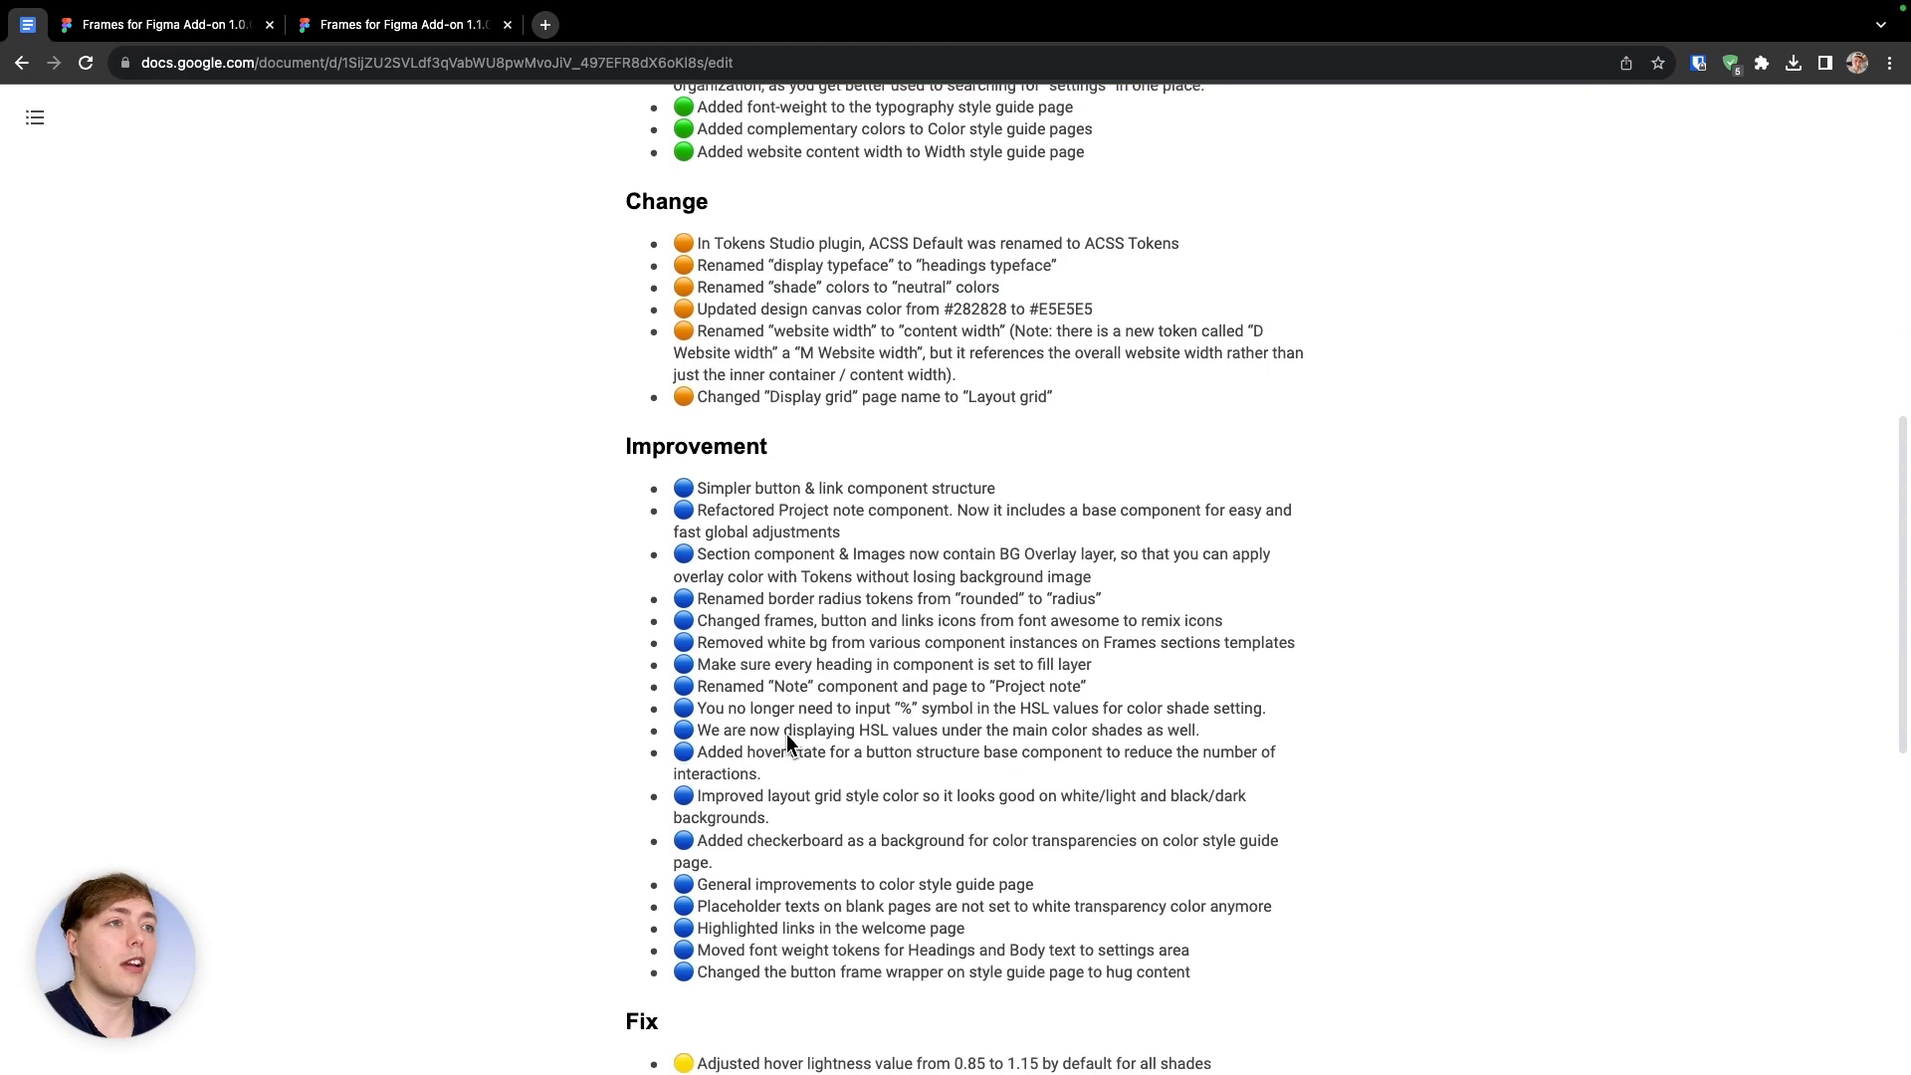
scroll(720, 569, down, 6)
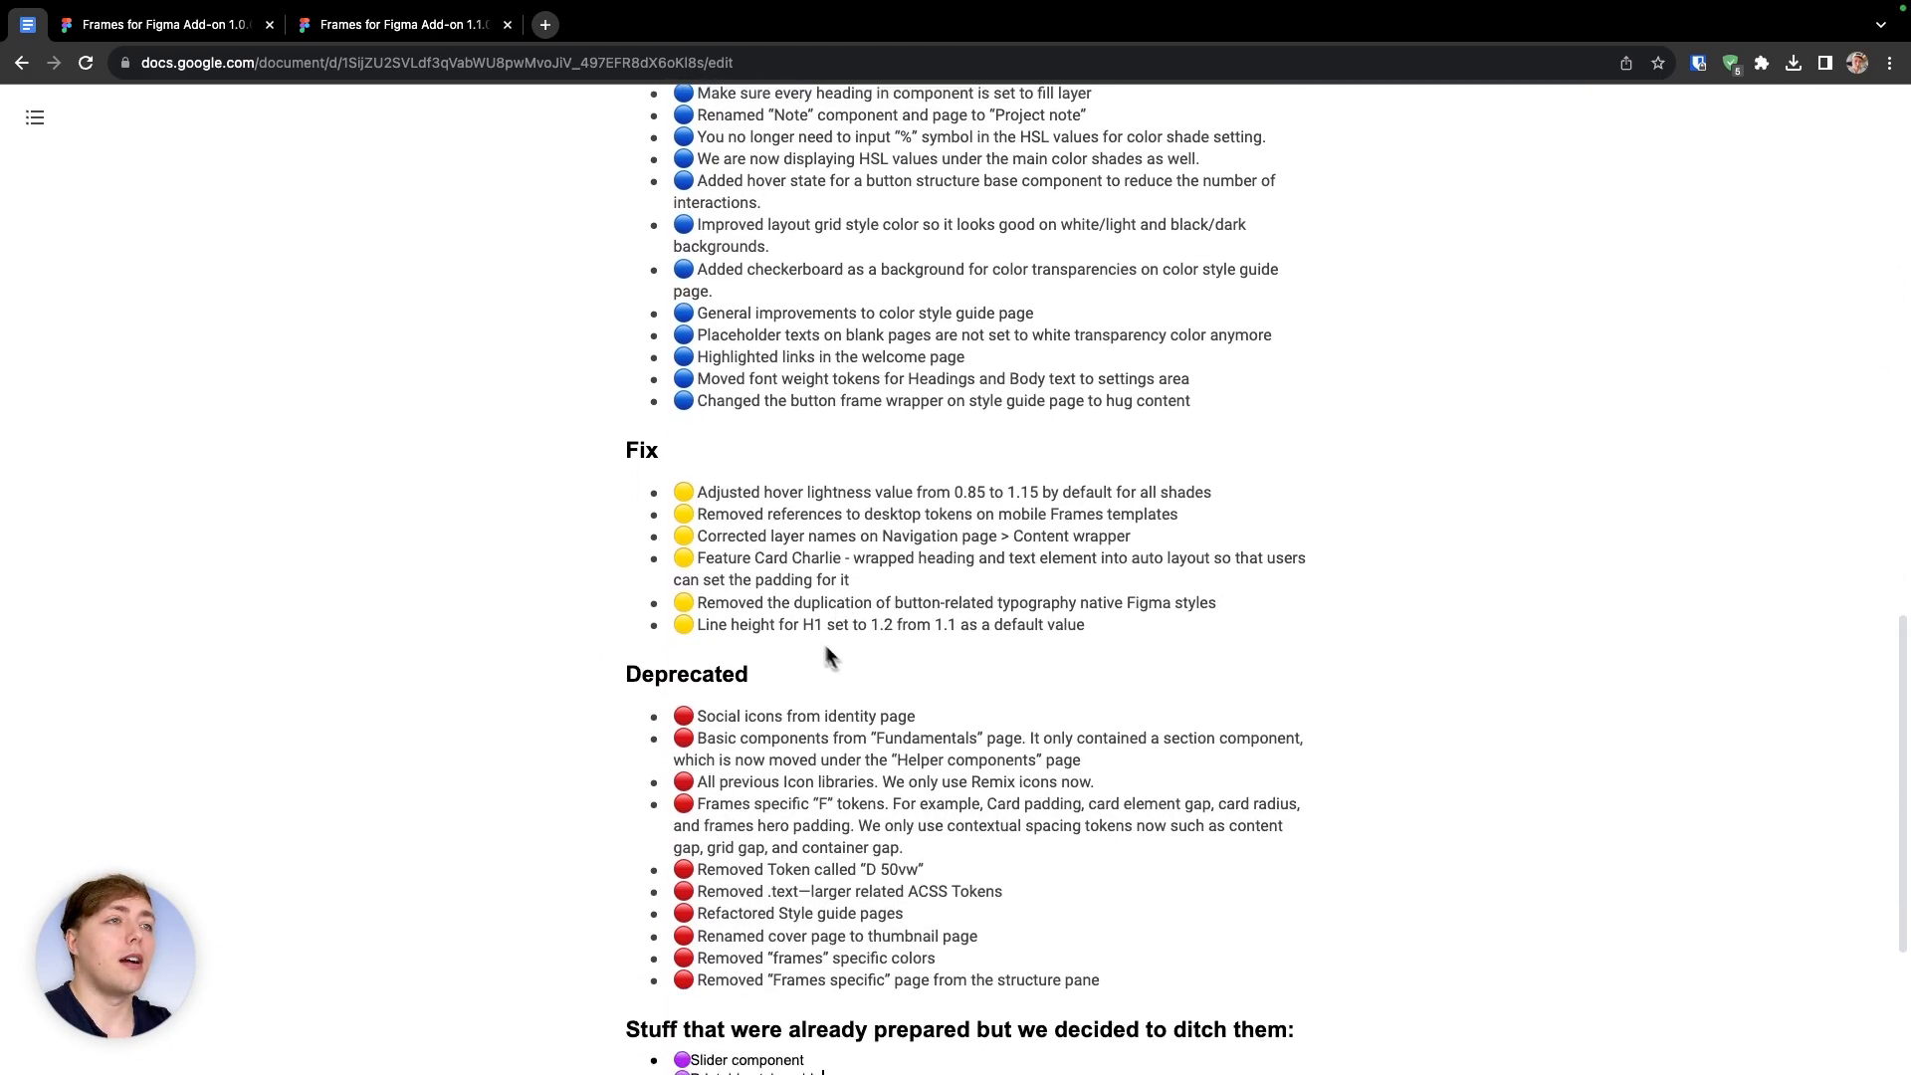
scroll(811, 627, down, 3)
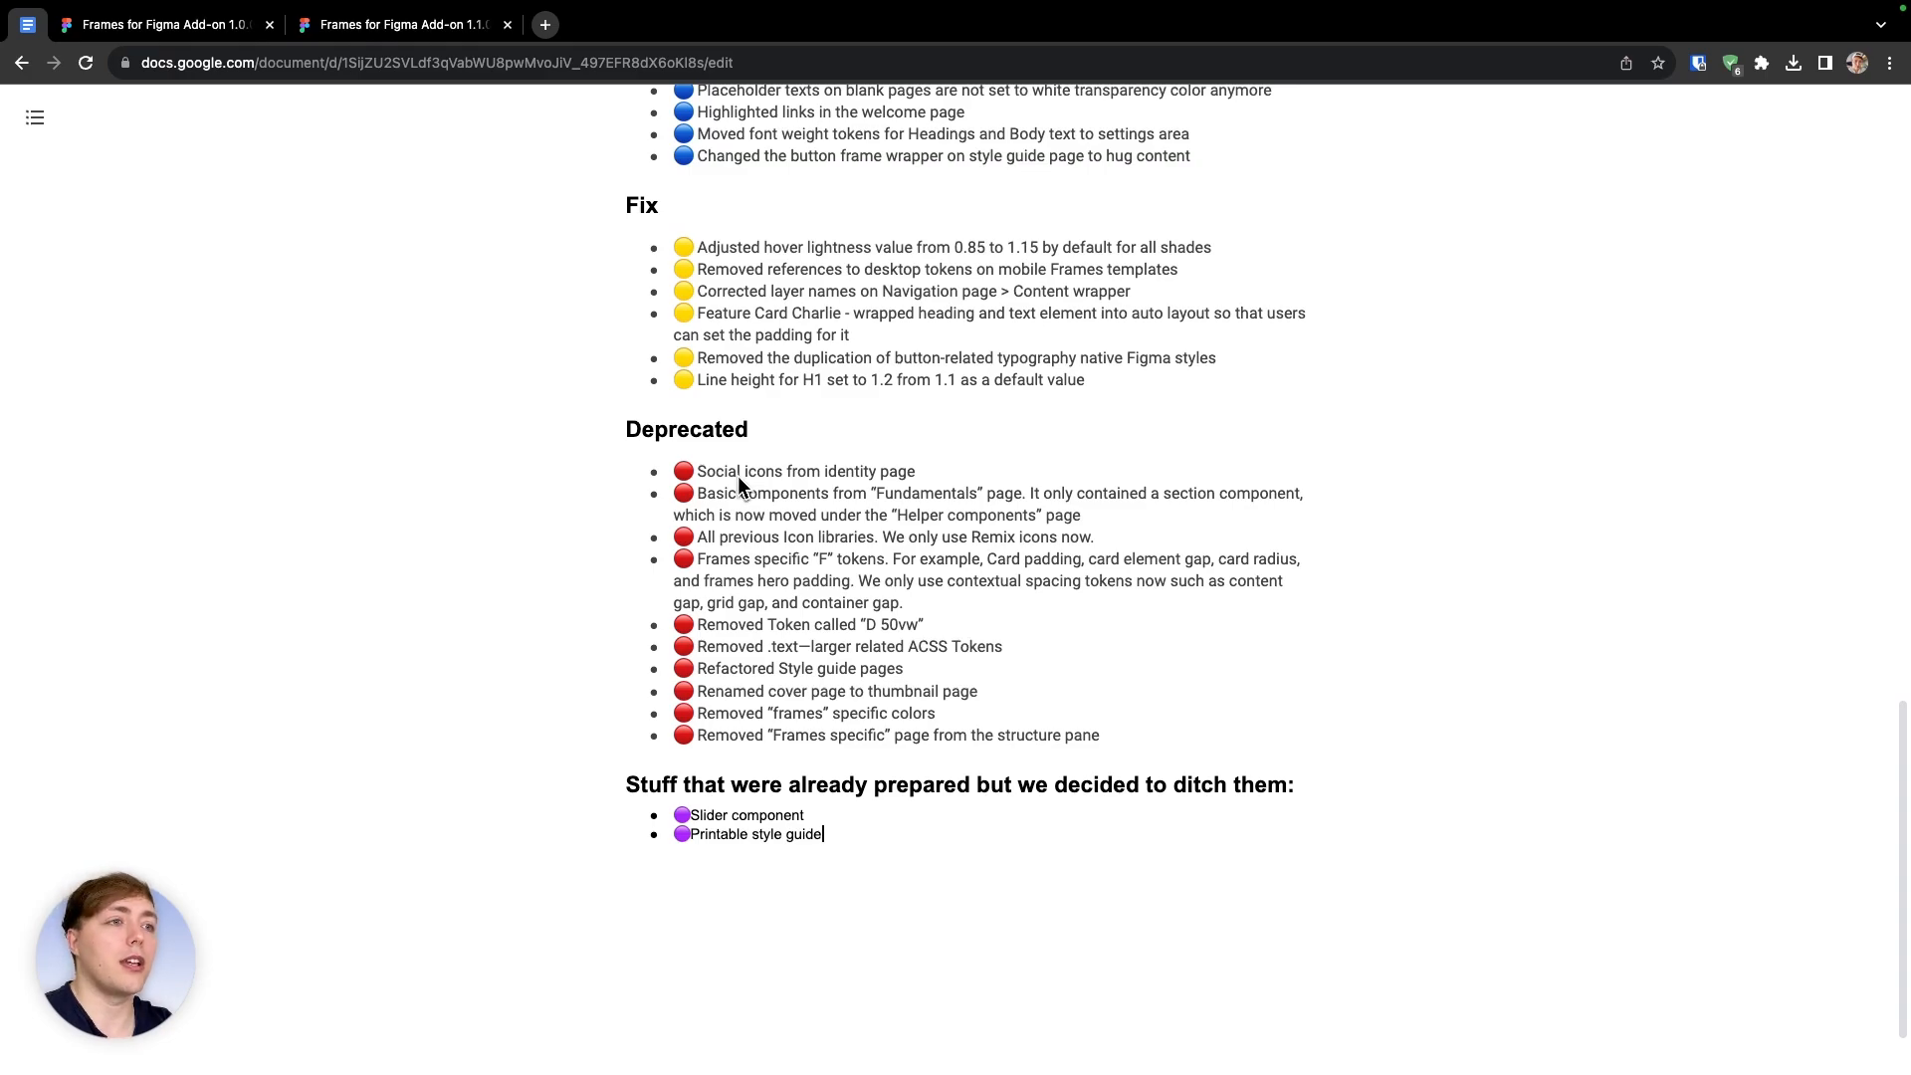
scroll(740, 518, up, 15)
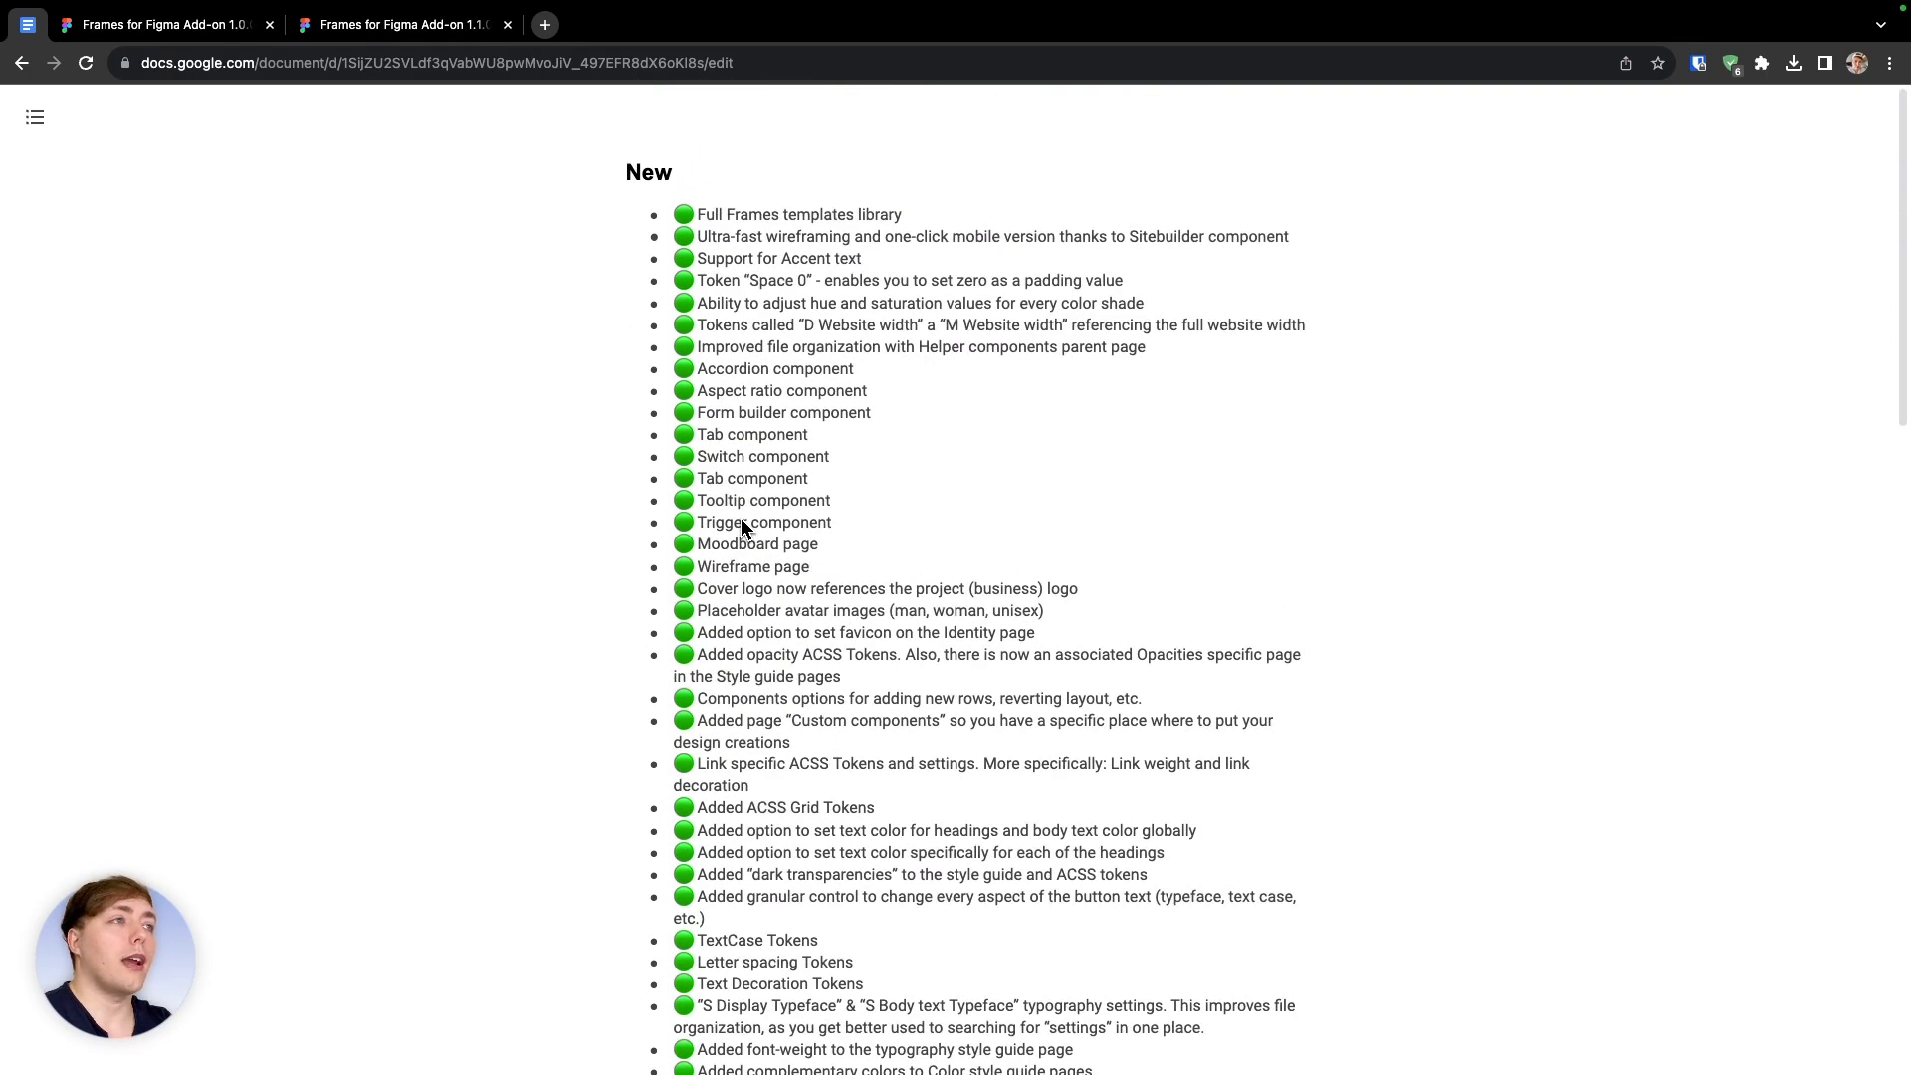
Compare the cover pages of the Frames for Figma Add-on 1.0 and 1.1.0 files, and return to the changelog
click(200, 32)
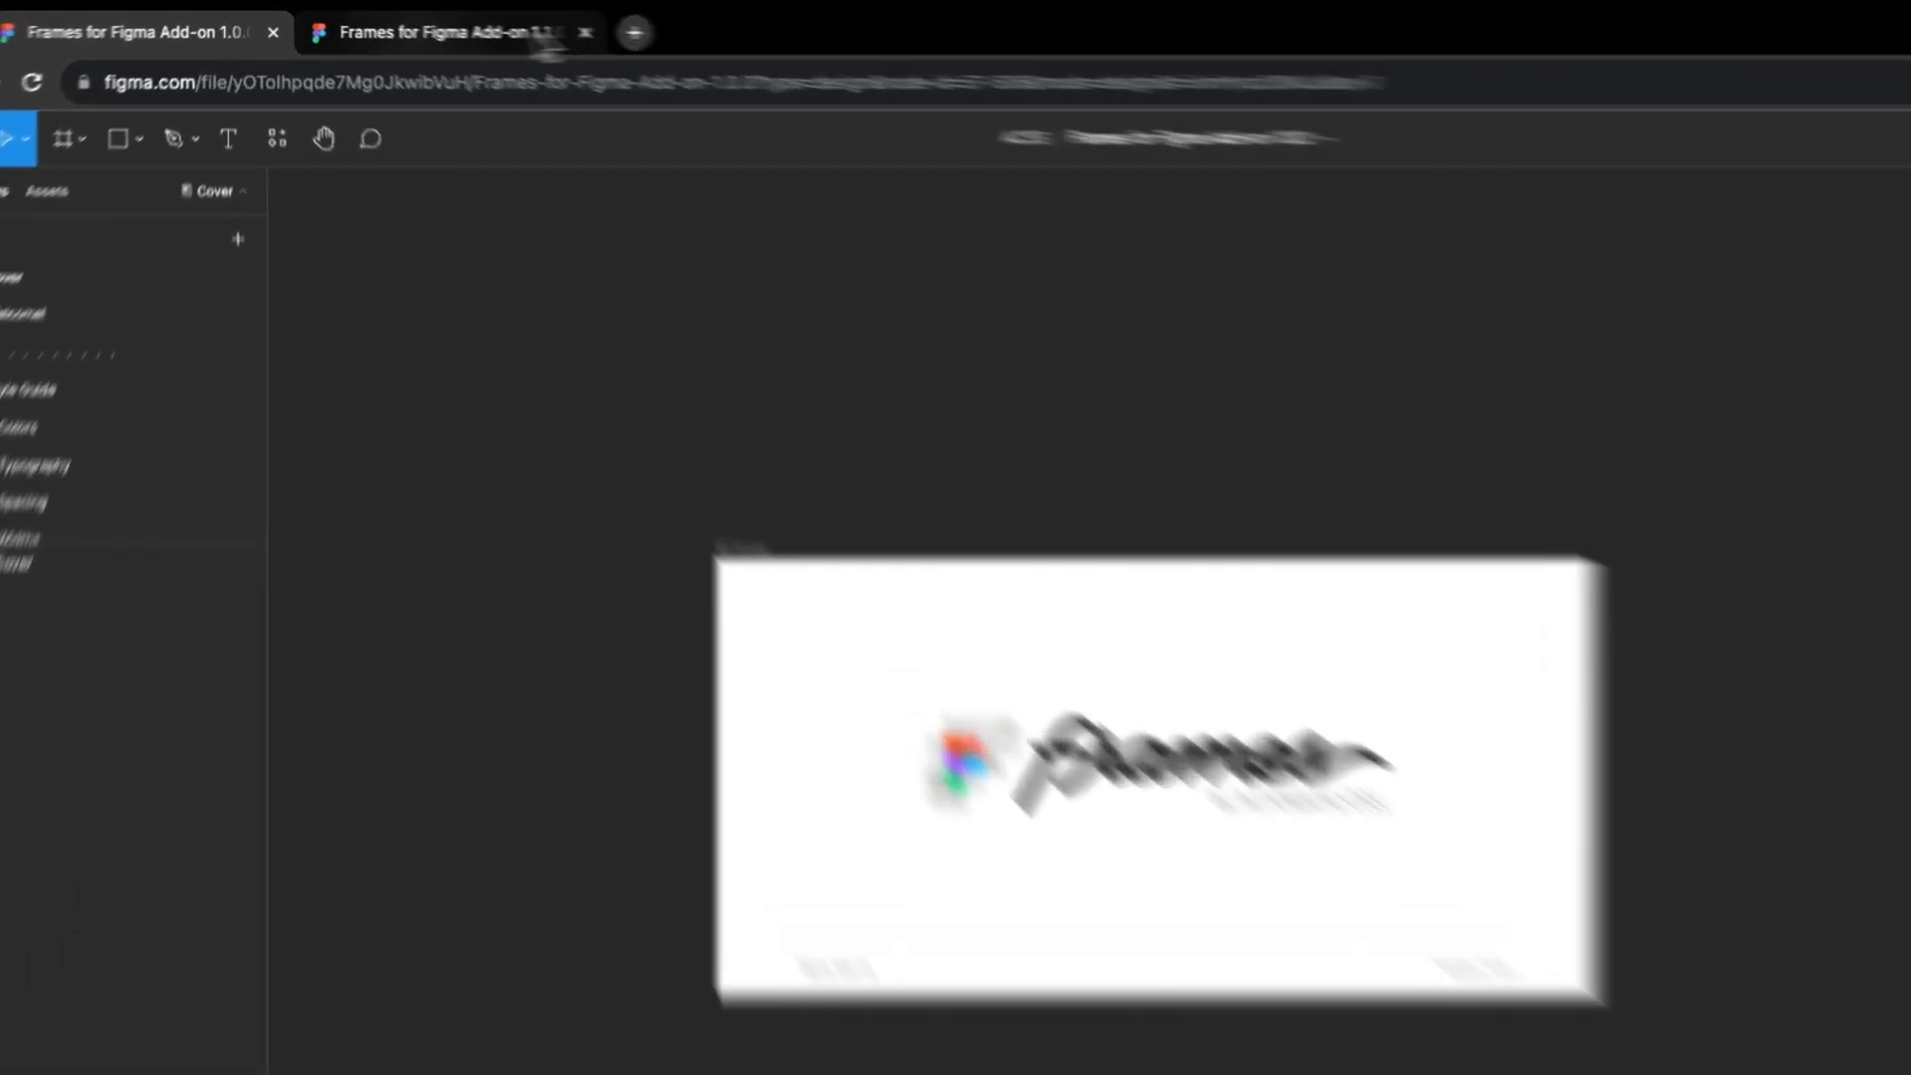
click(376, 26)
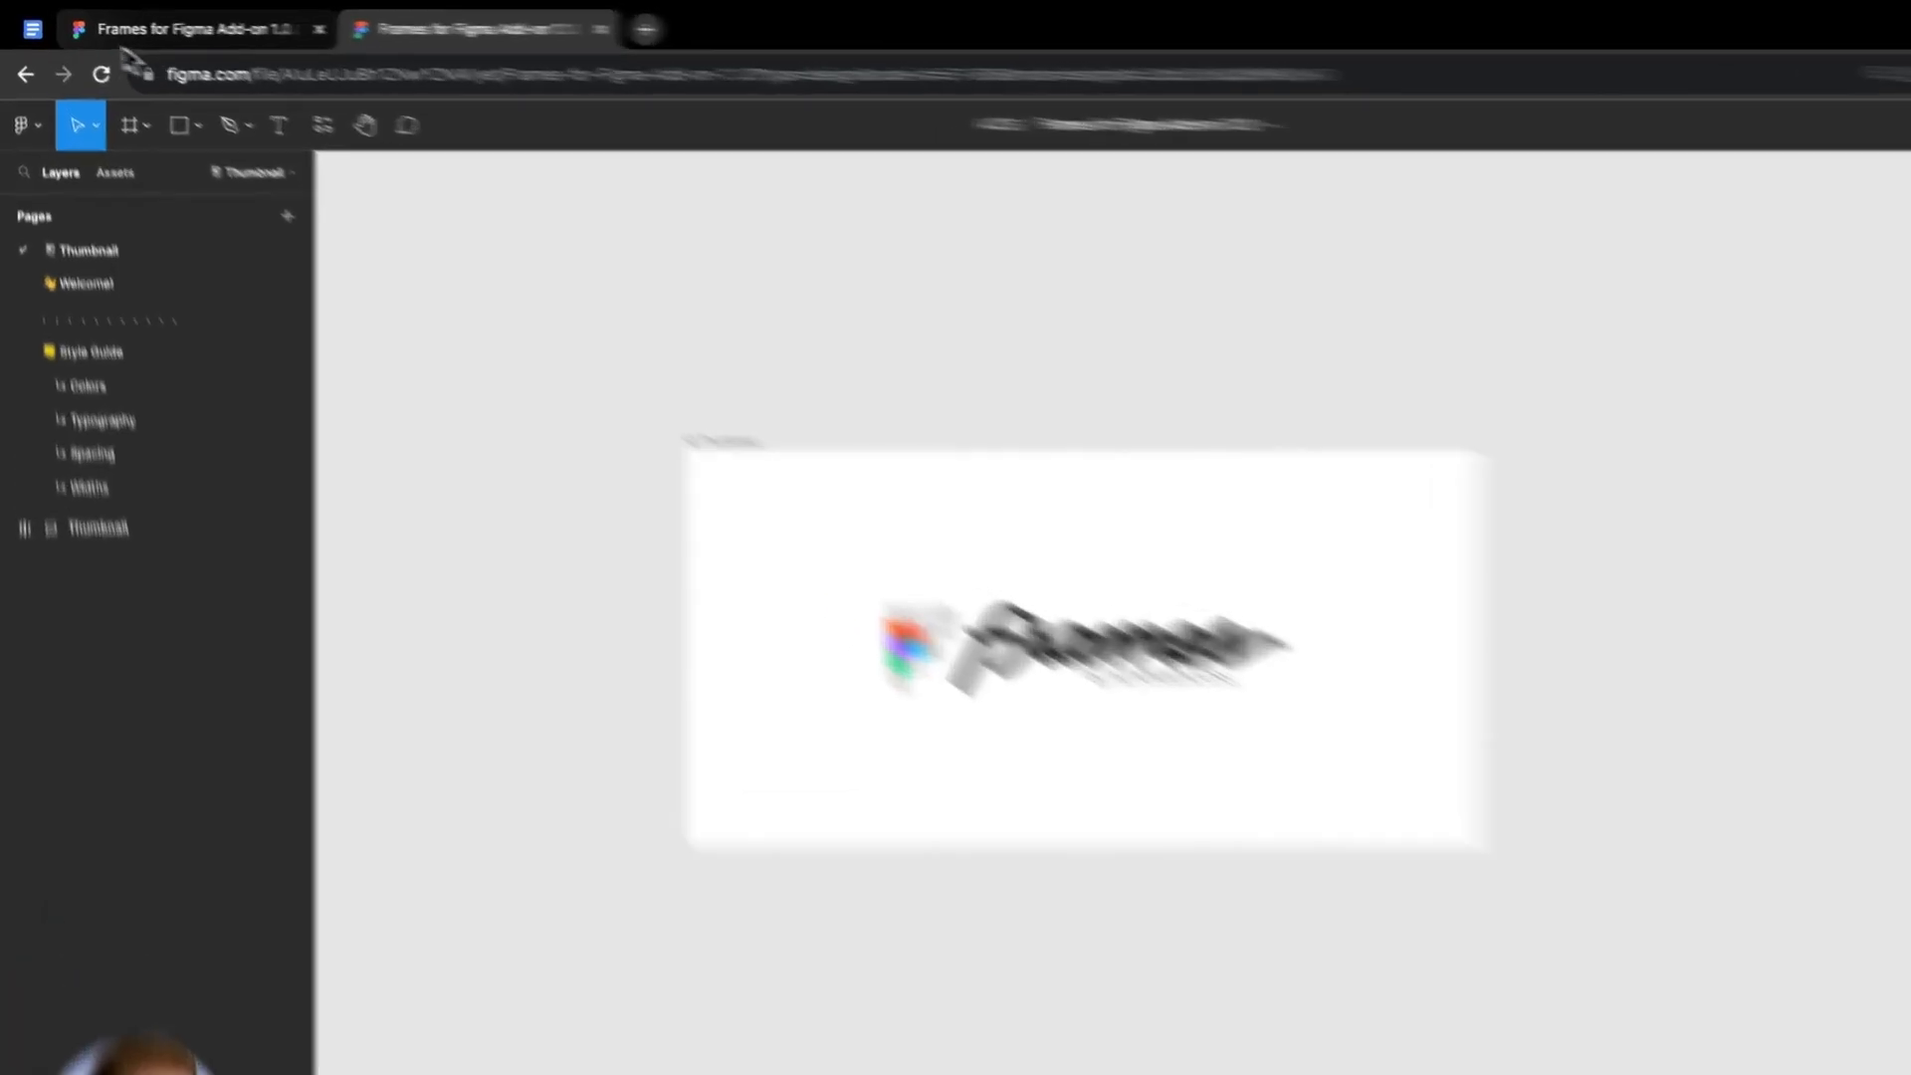
click(33, 29)
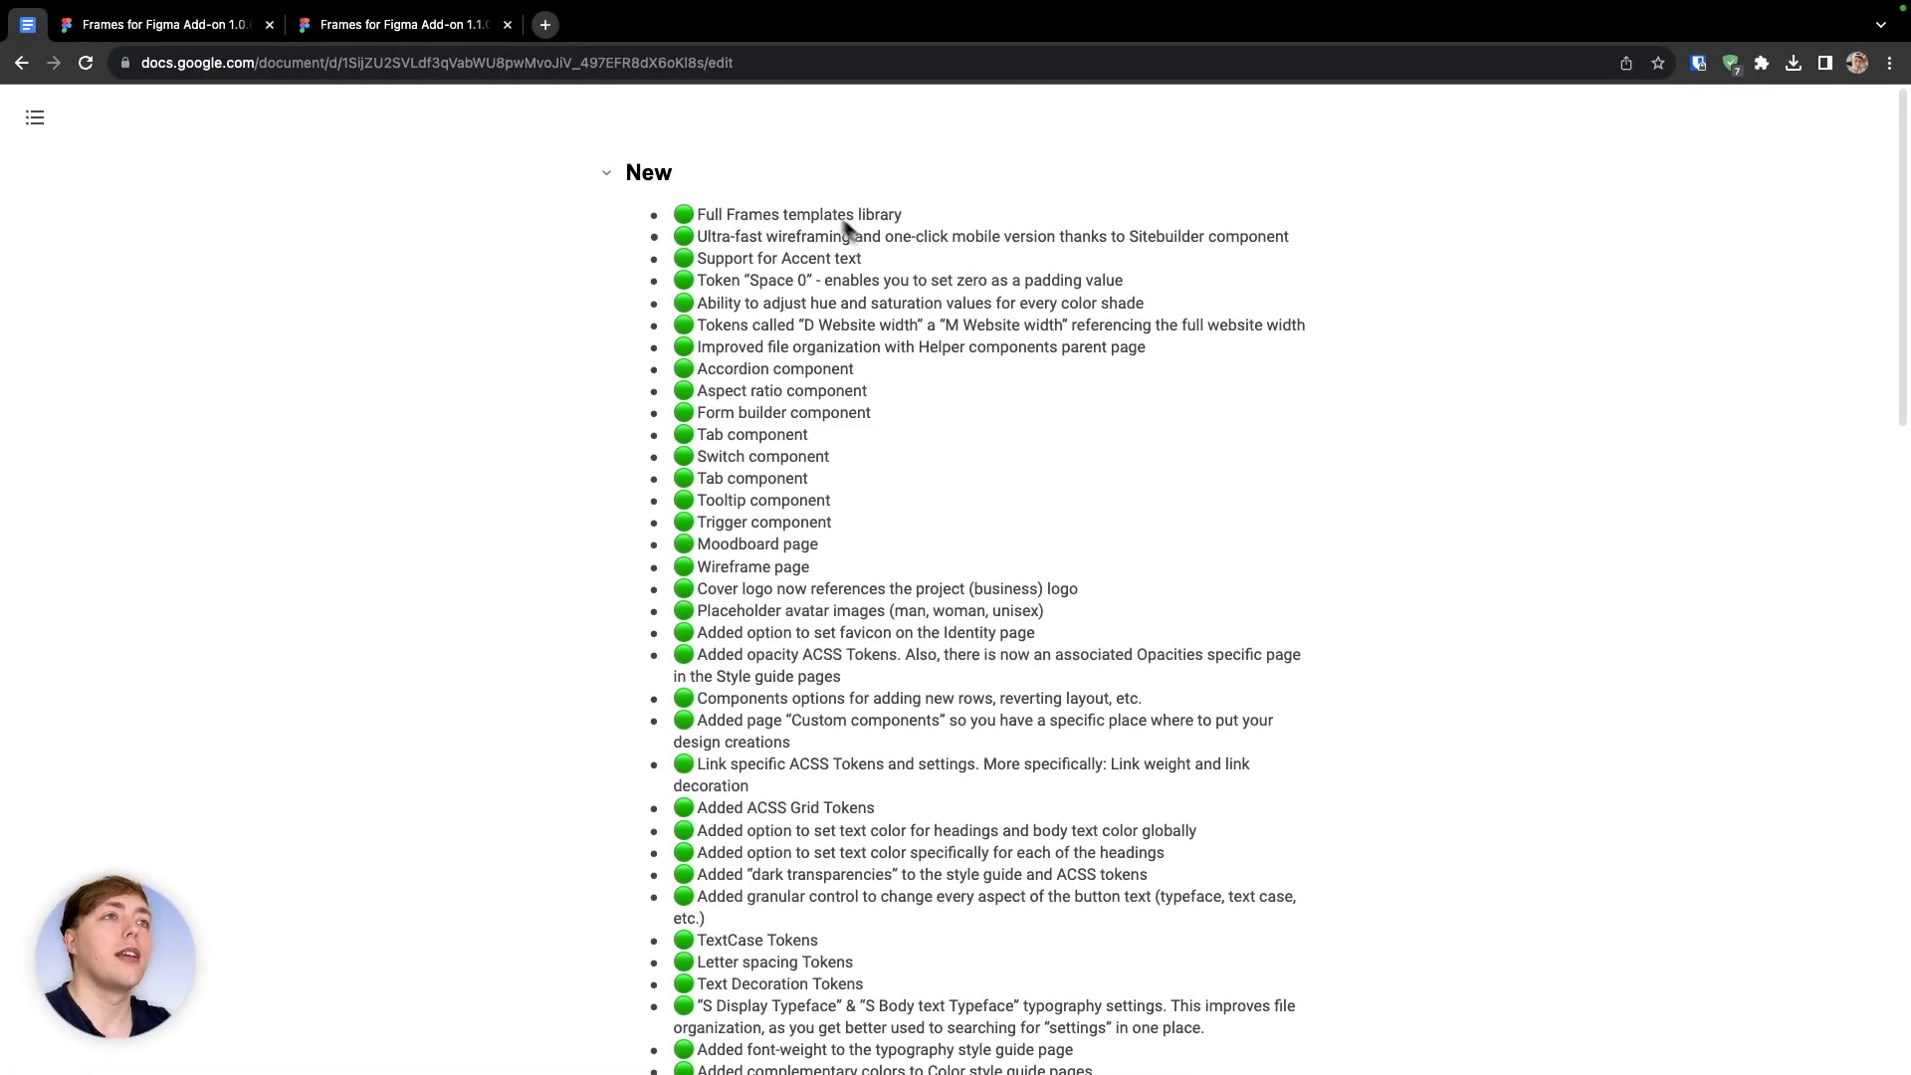
Switch to the Frames for Figma Add-on 1.1.0 file and enlarge its page list to show the Frames templates pages
click(416, 30)
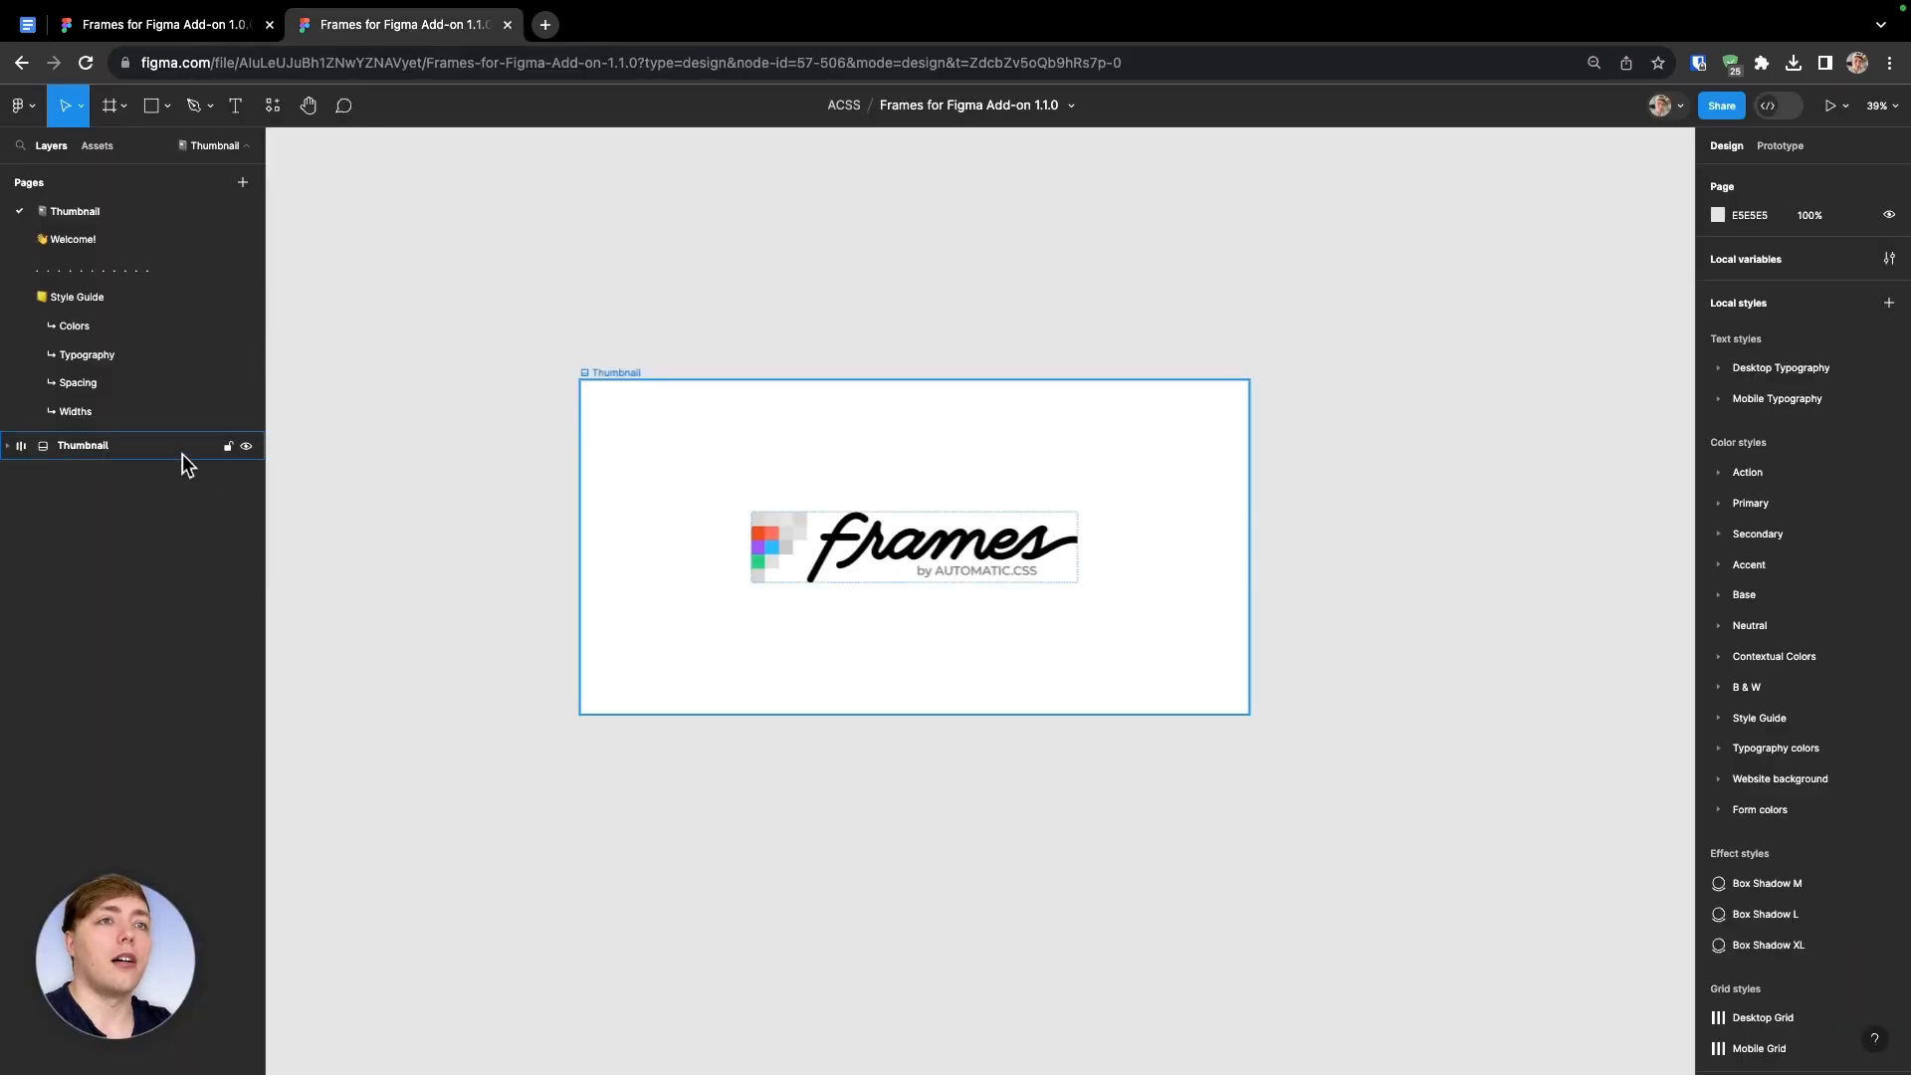
drag(179, 428, 140, 736)
scroll(139, 583, down, 1)
scroll(140, 583, down, 6)
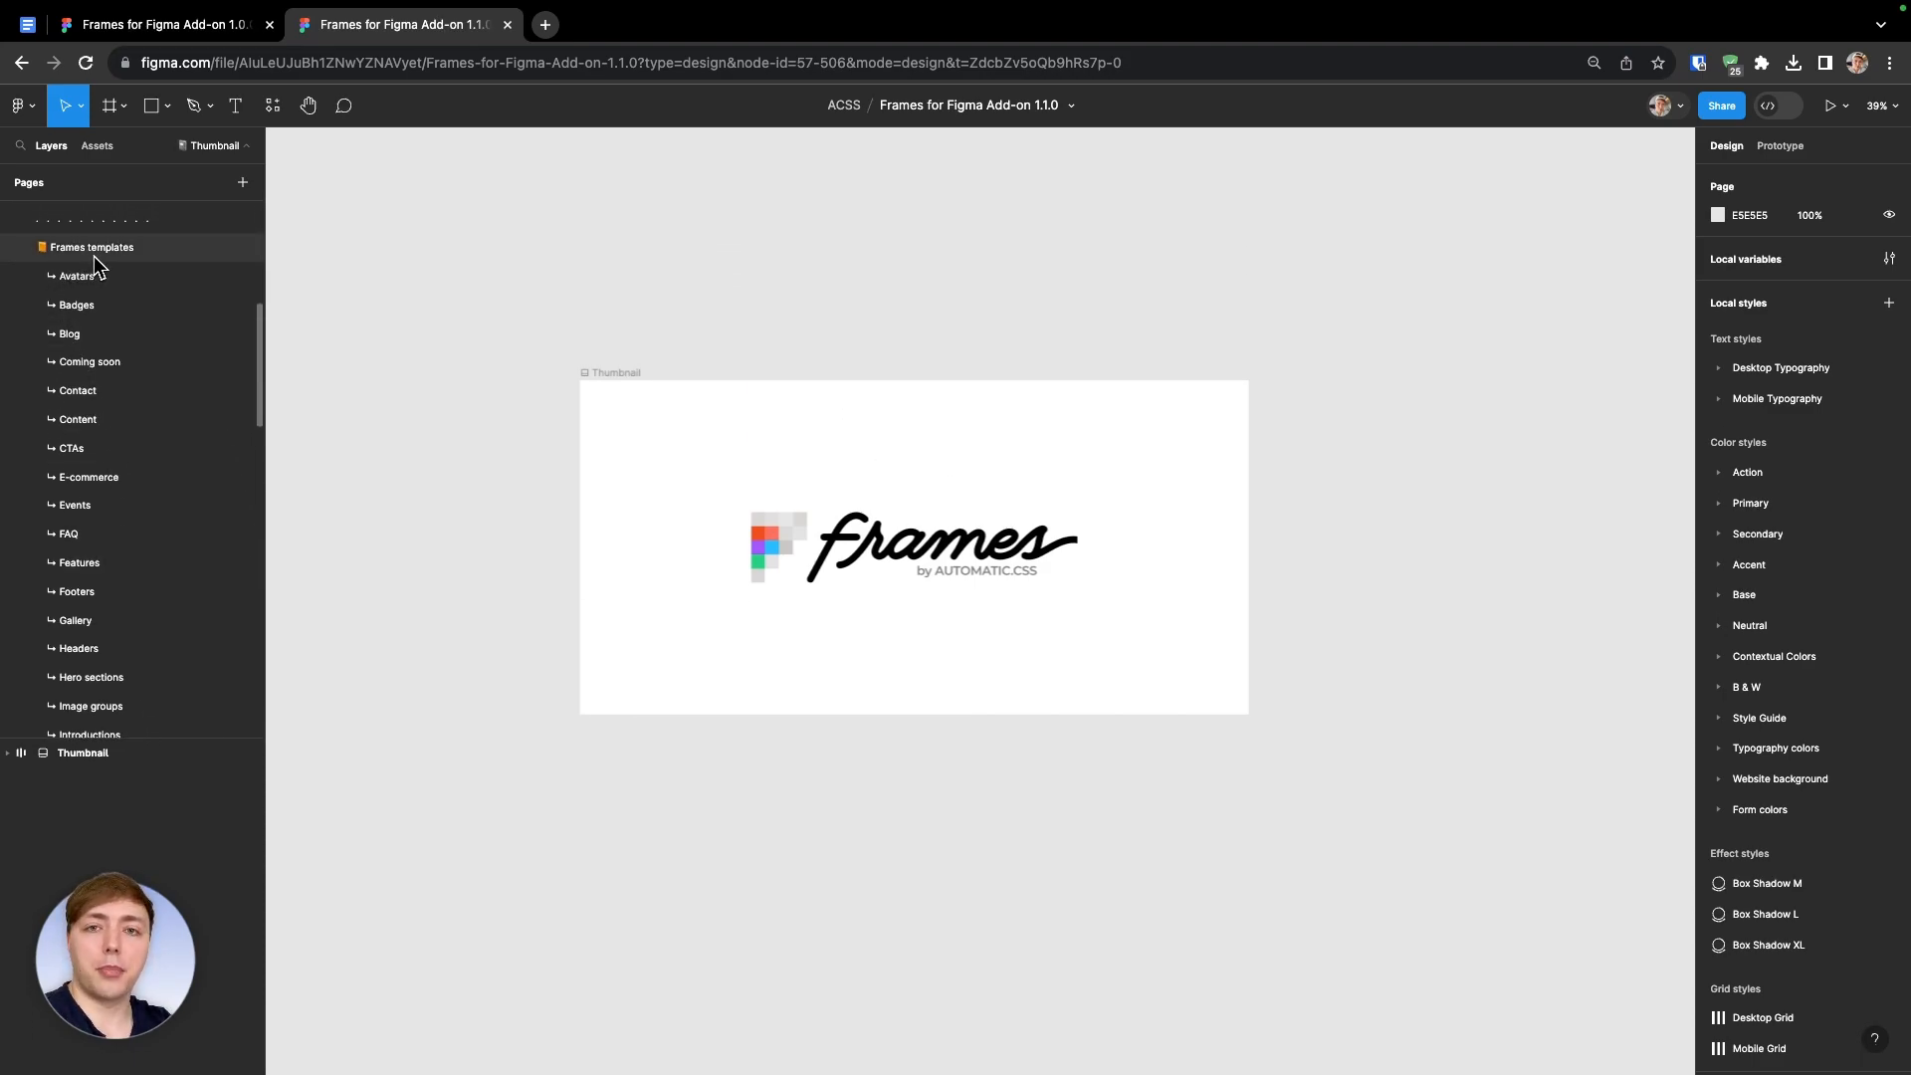
Look through the Frames templates pages from Avatars to Custom components
scroll(120, 279, down, 1)
scroll(120, 284, down, 4)
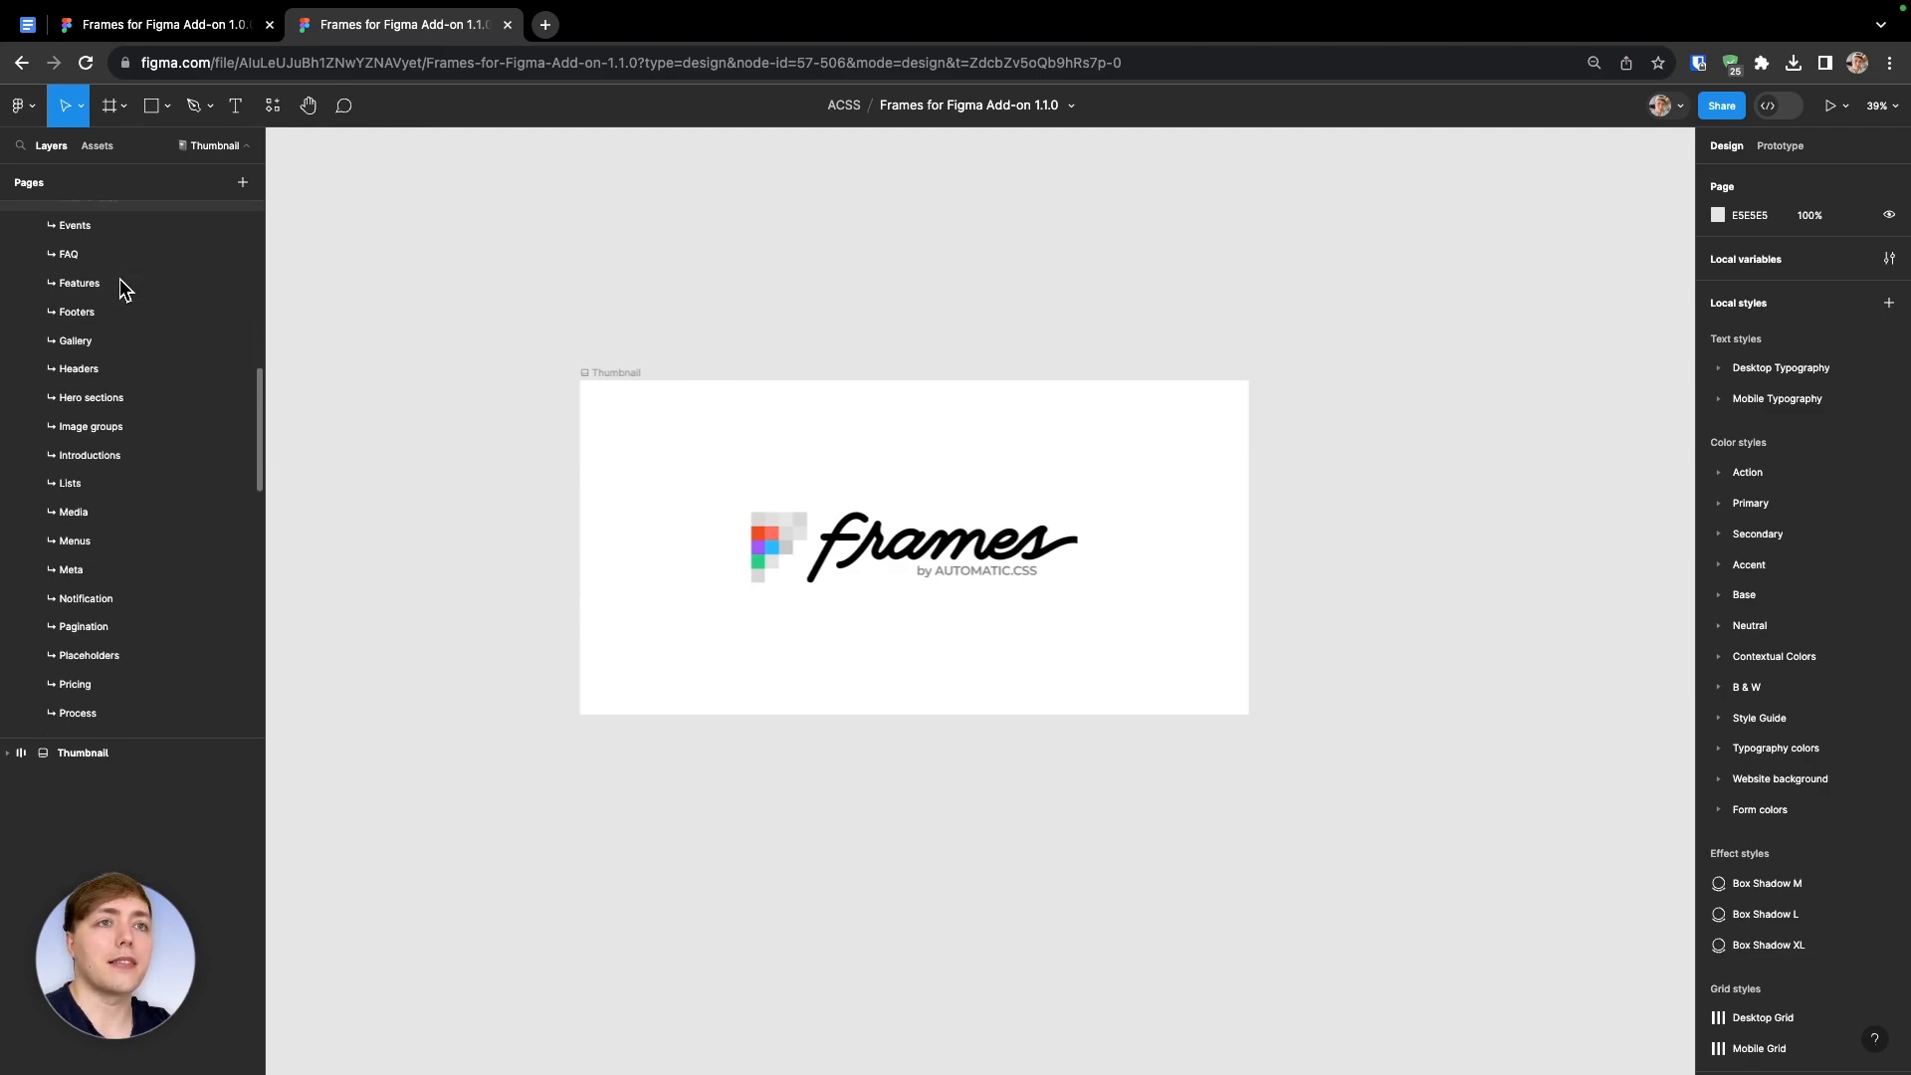
scroll(120, 287, down, 4)
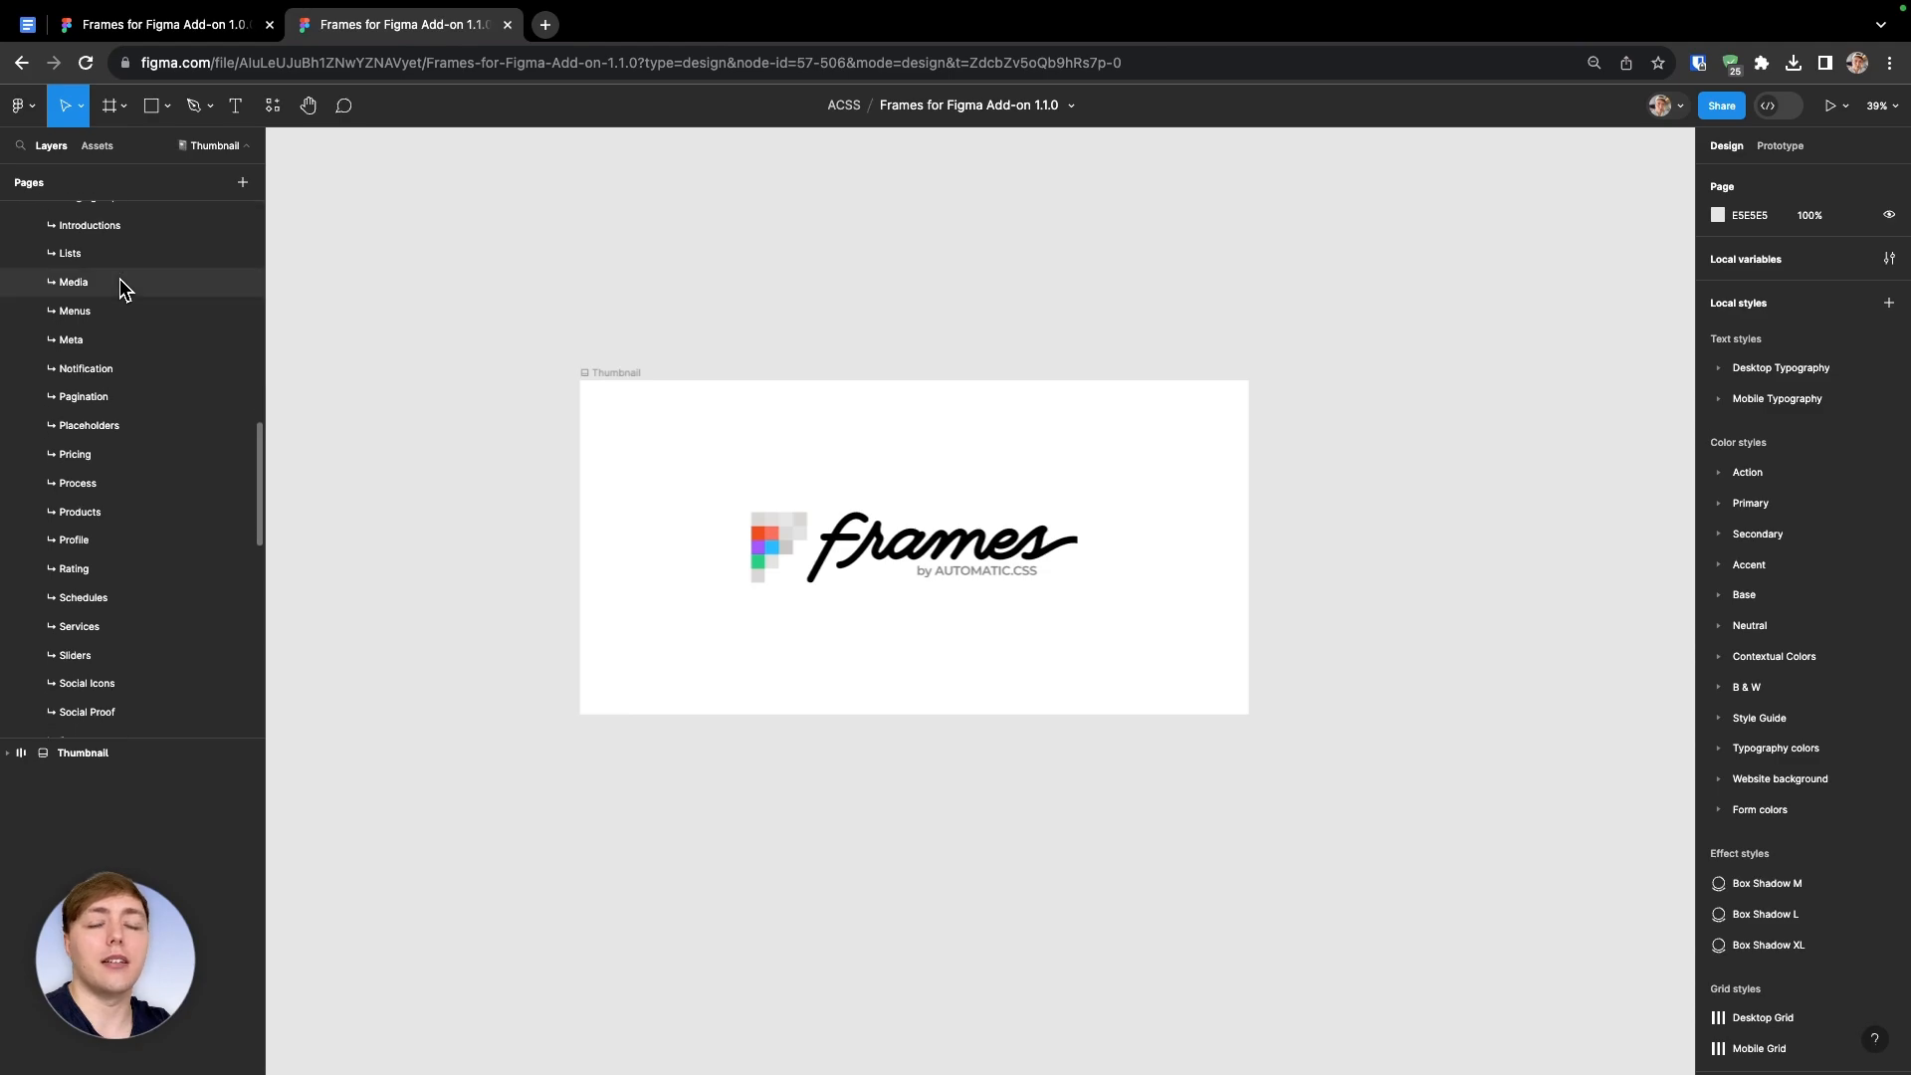
scroll(120, 281, down, 5)
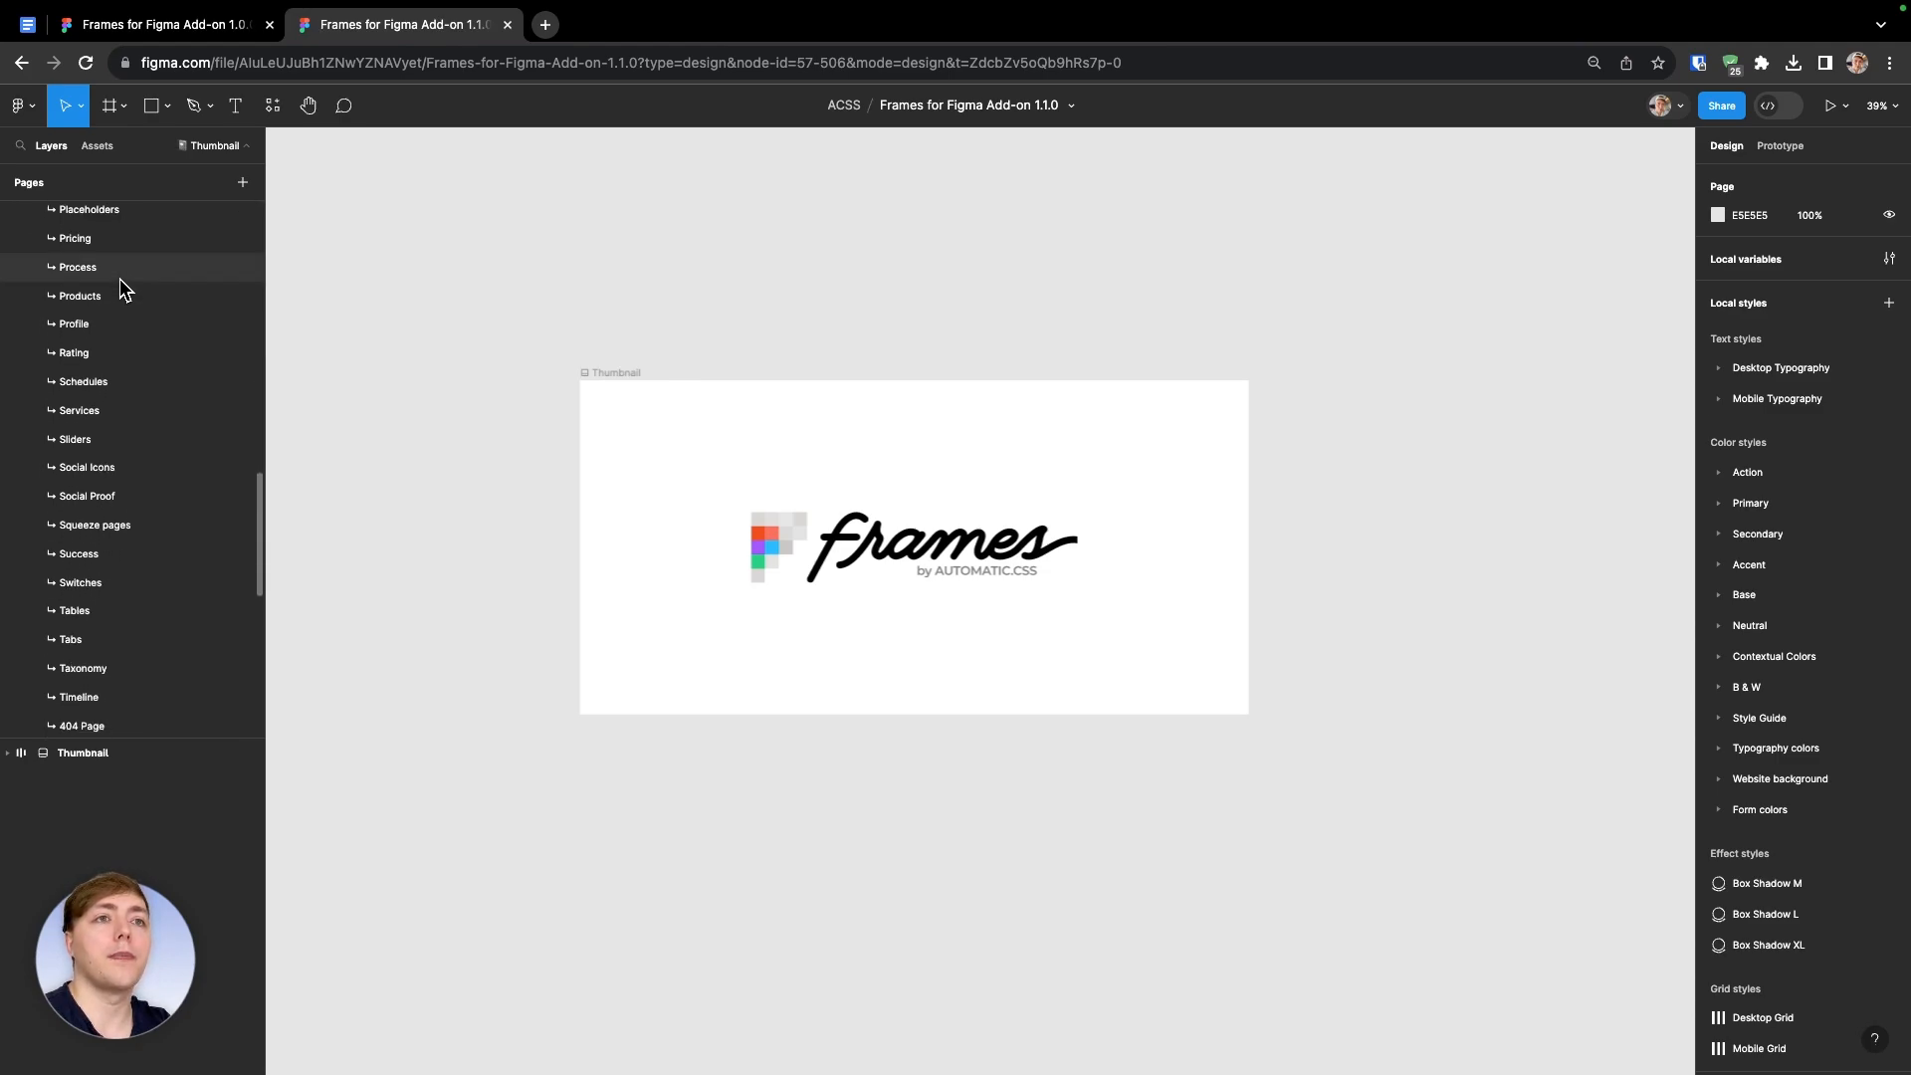
scroll(119, 278, up, 1)
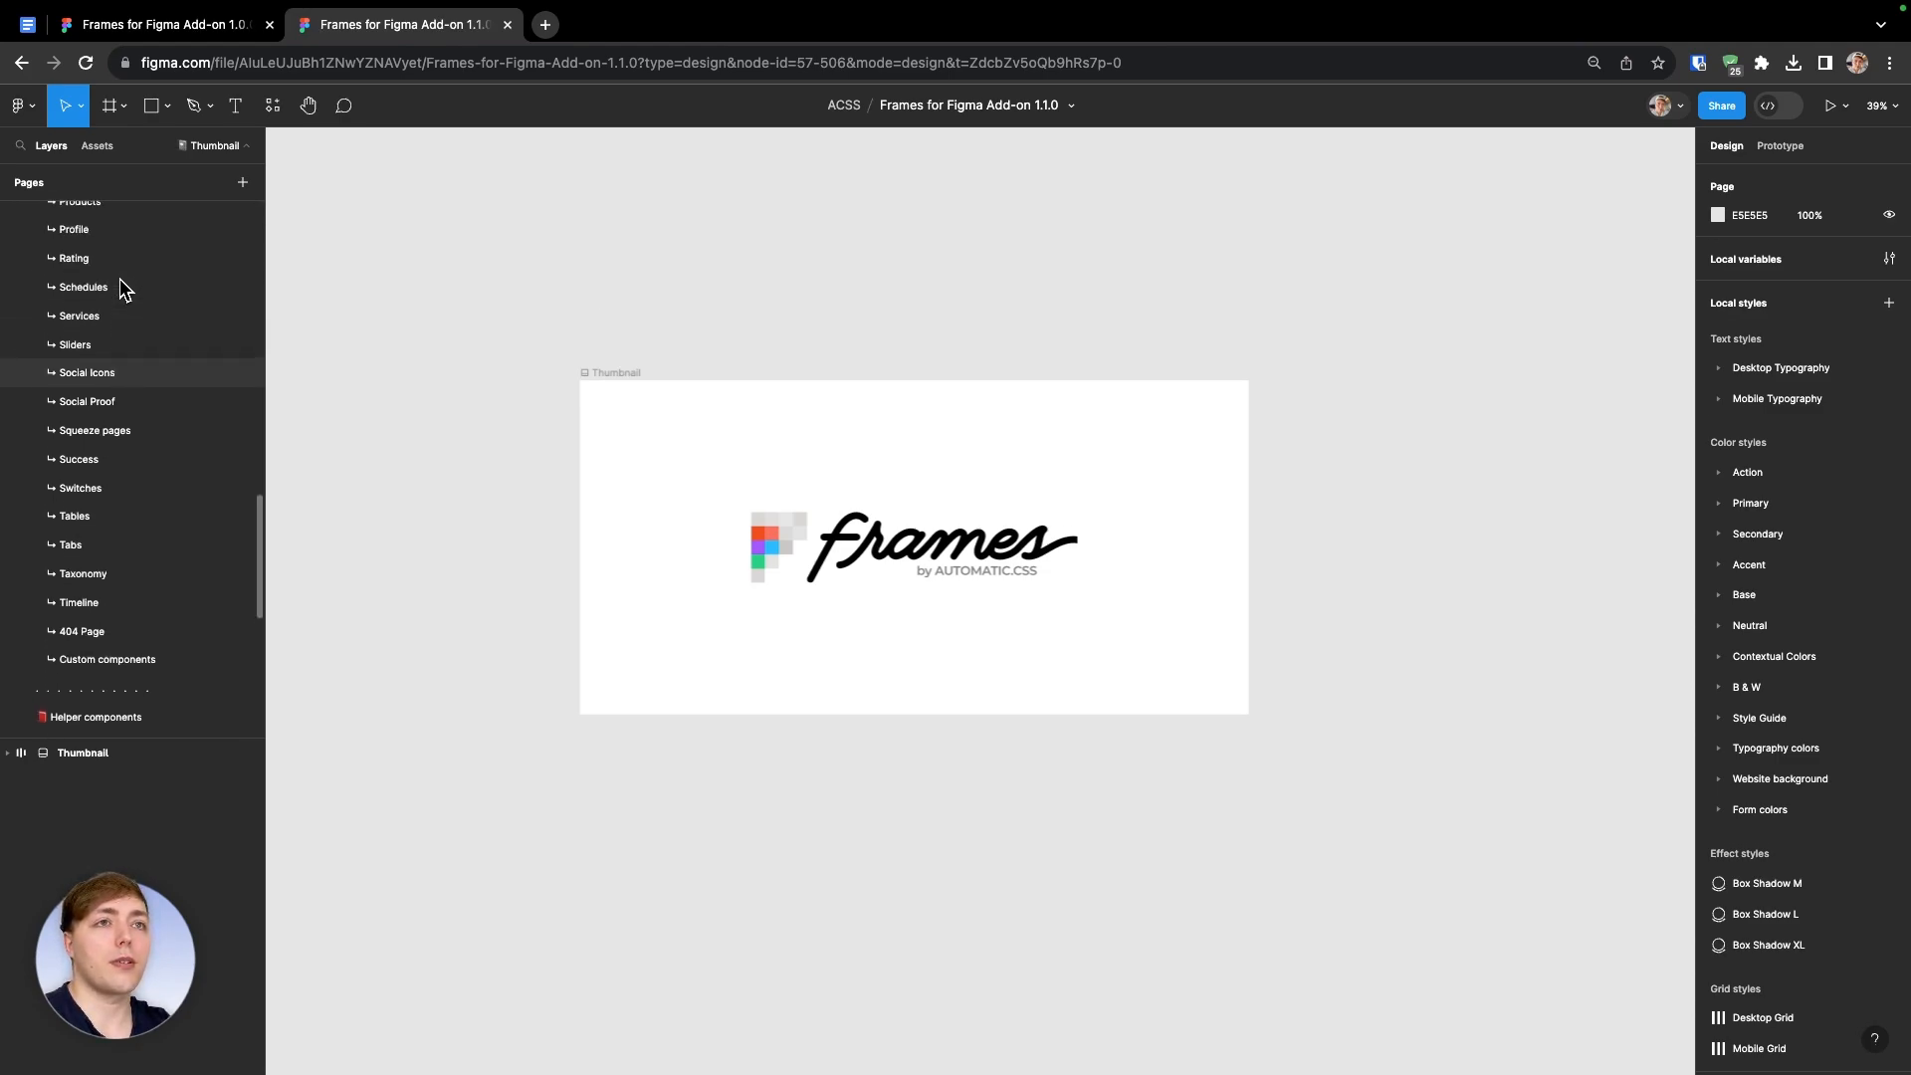
scroll(120, 289, up, 6)
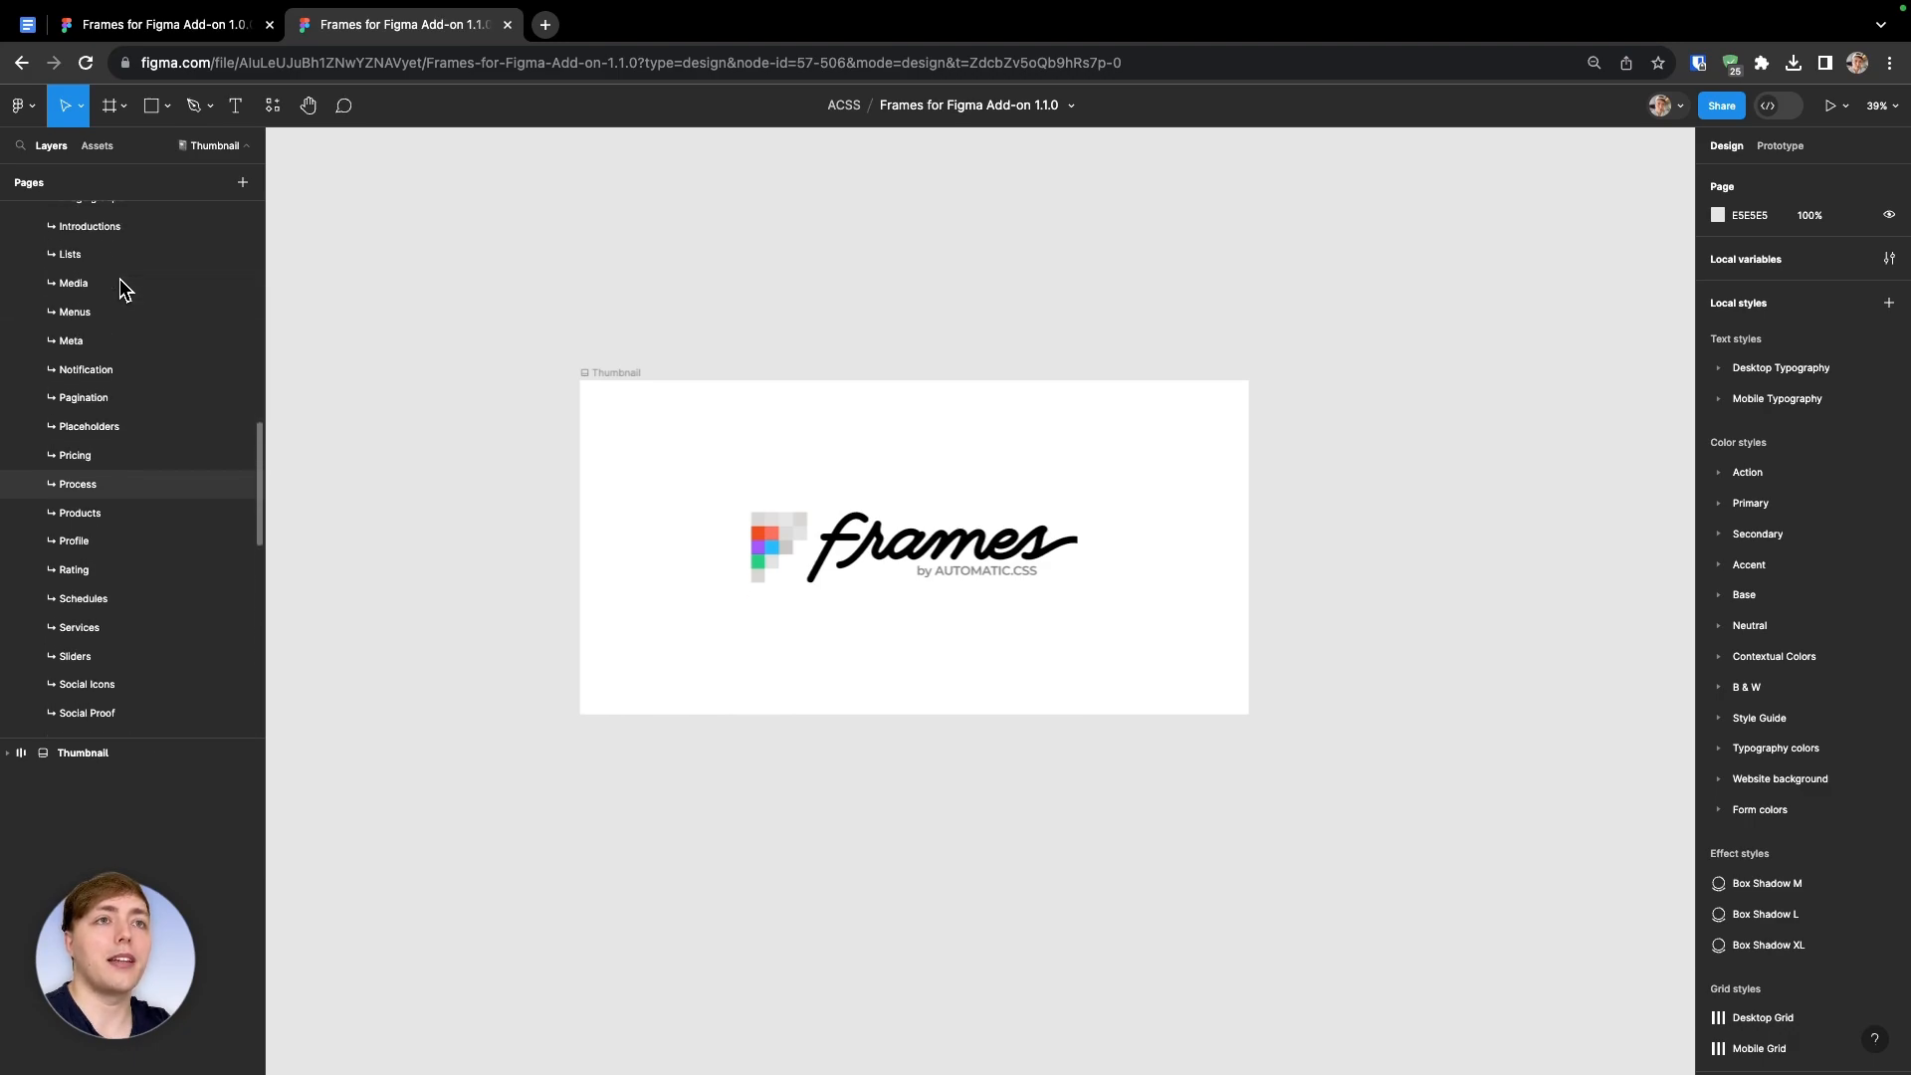
scroll(120, 284, up, 5)
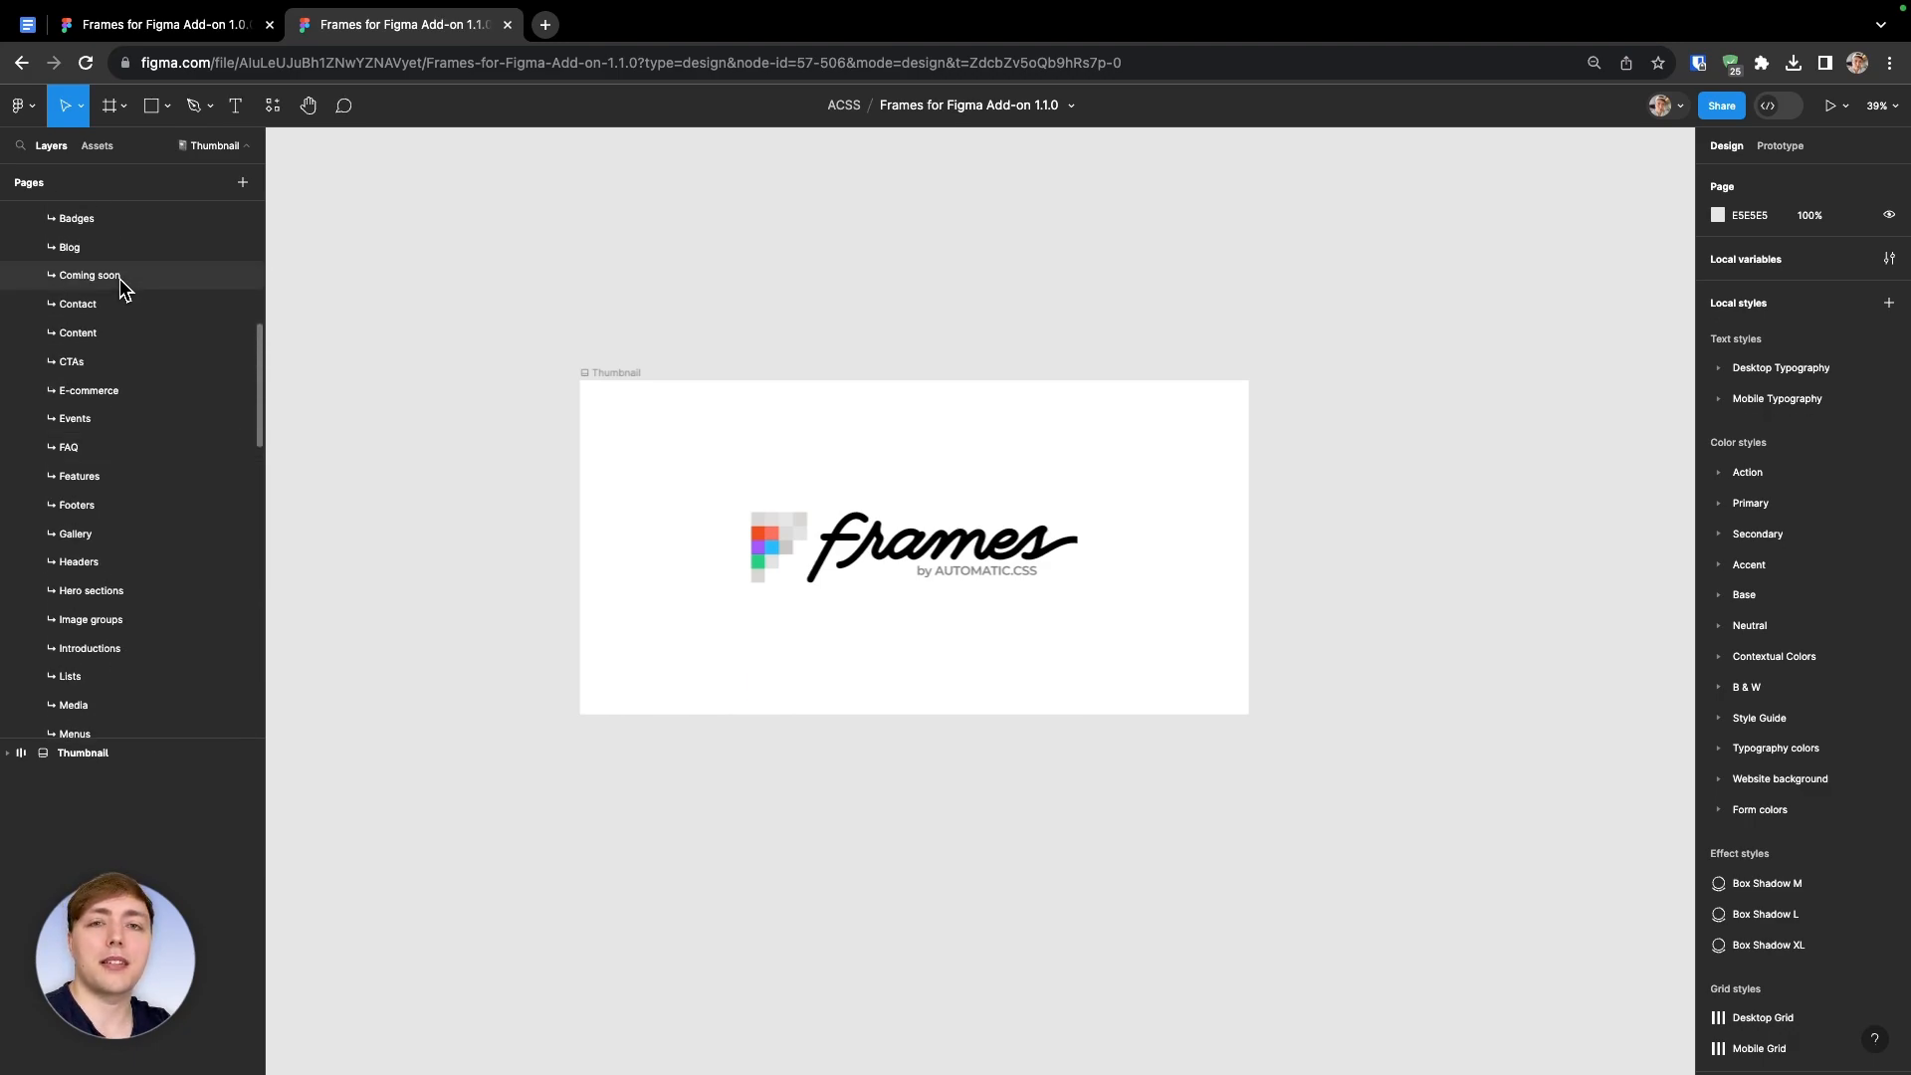
scroll(119, 283, up, 1)
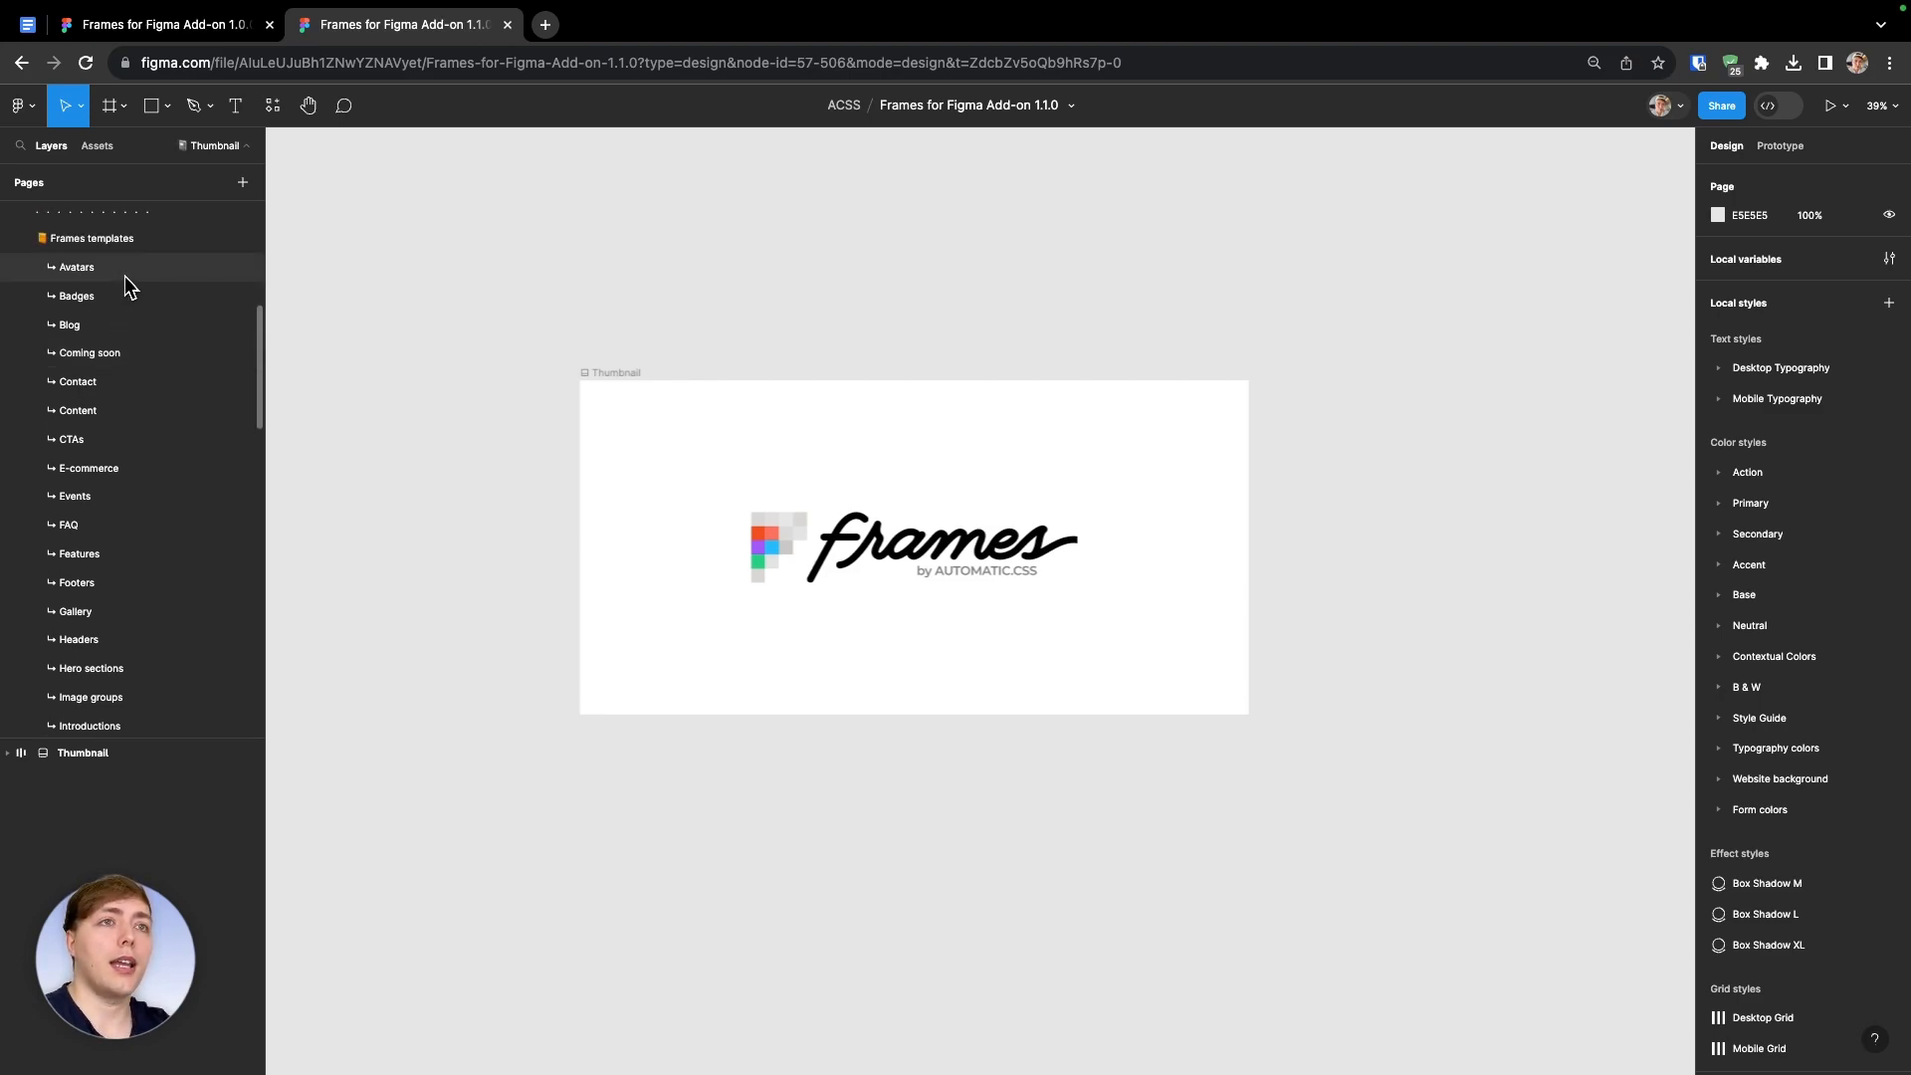
Open the Blog templates page and examine its Article Cards, Article Grids and Blog component
click(119, 279)
click(116, 297)
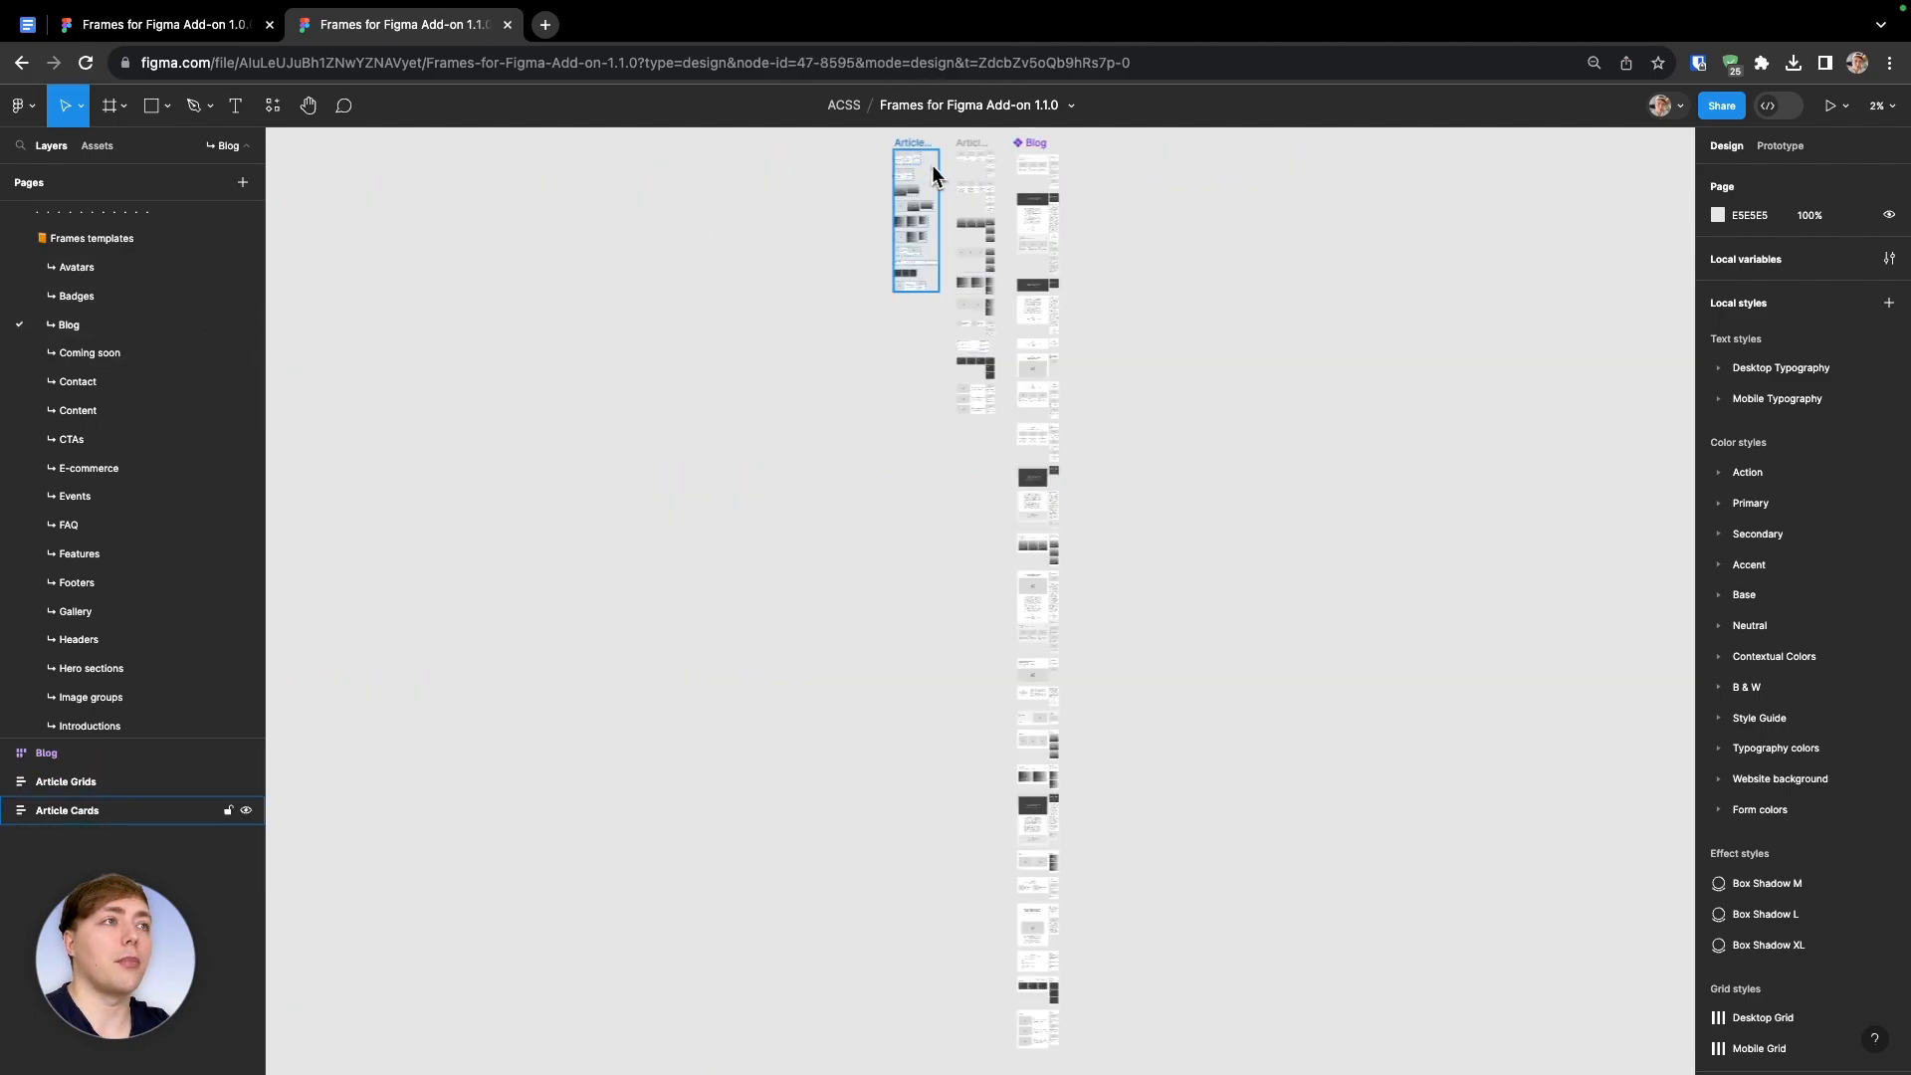
scroll(945, 148, up, 5)
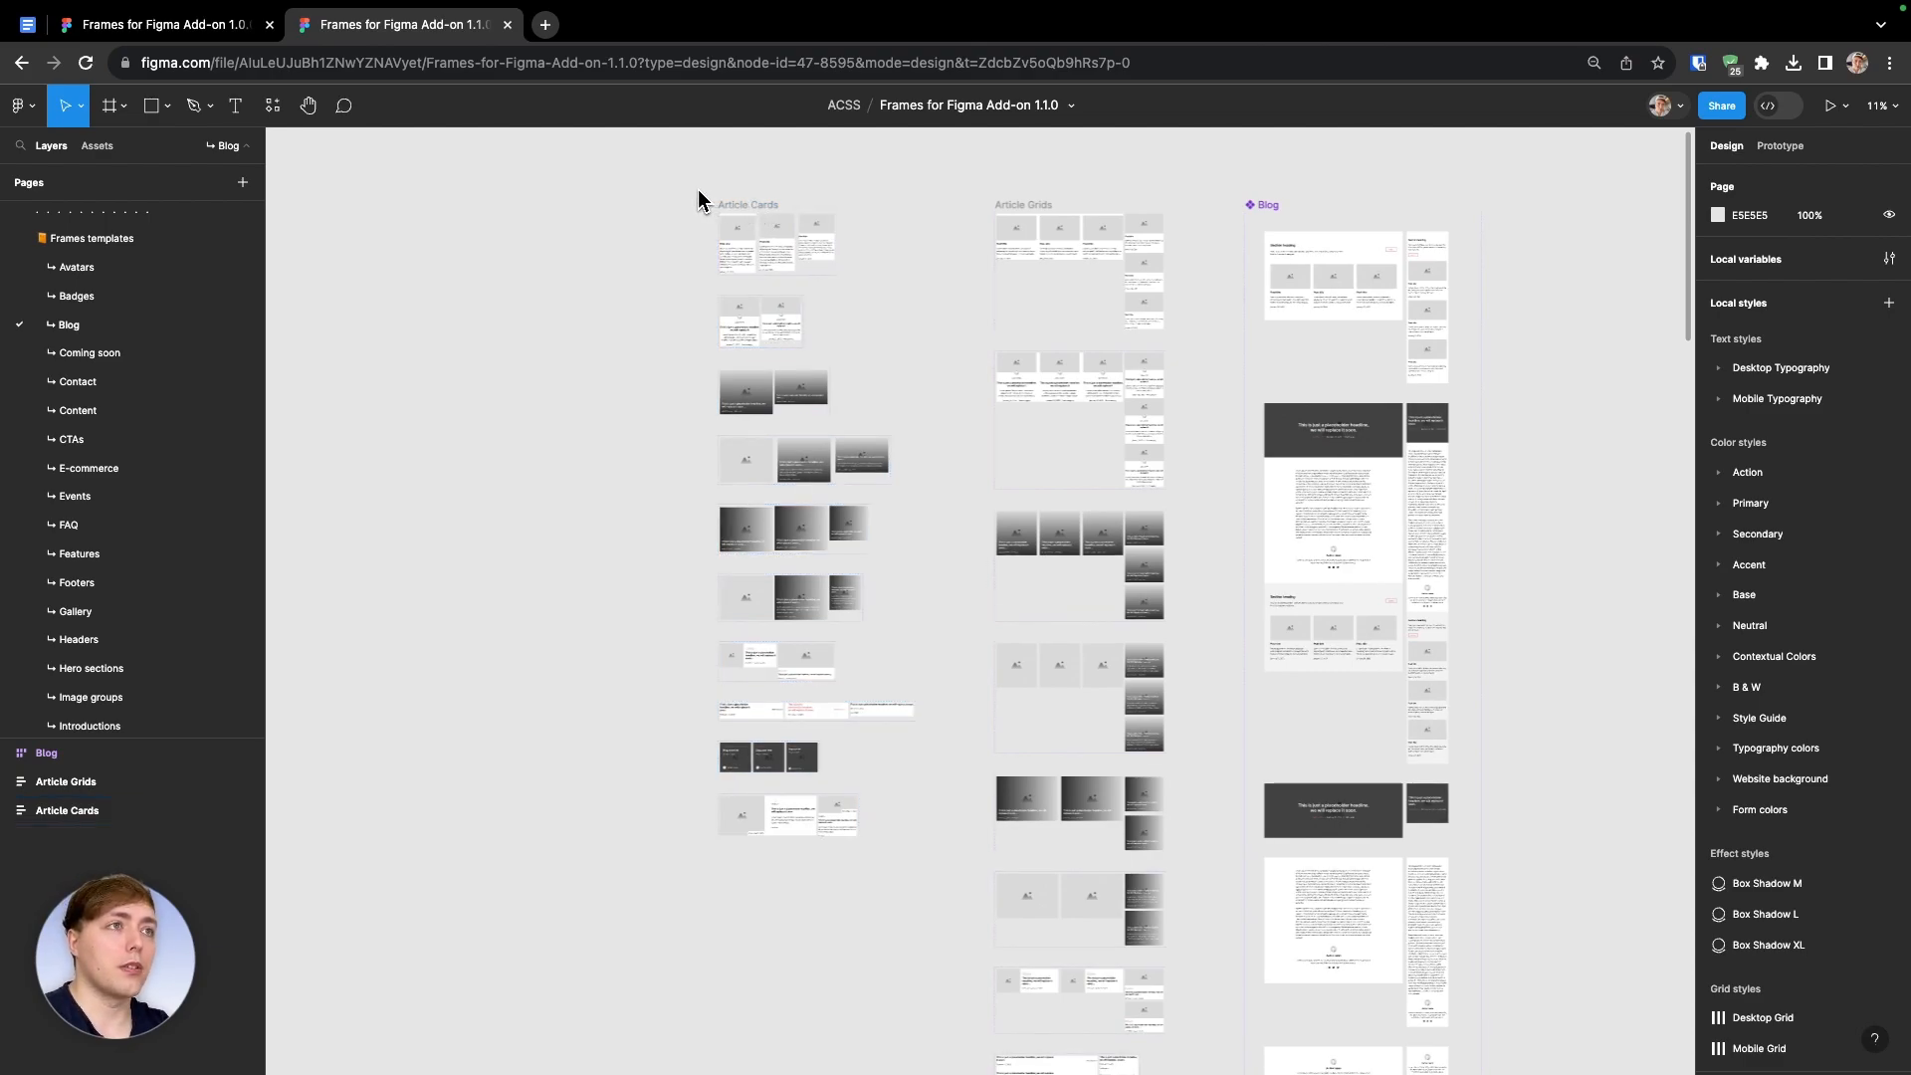
scroll(742, 207, up, 5)
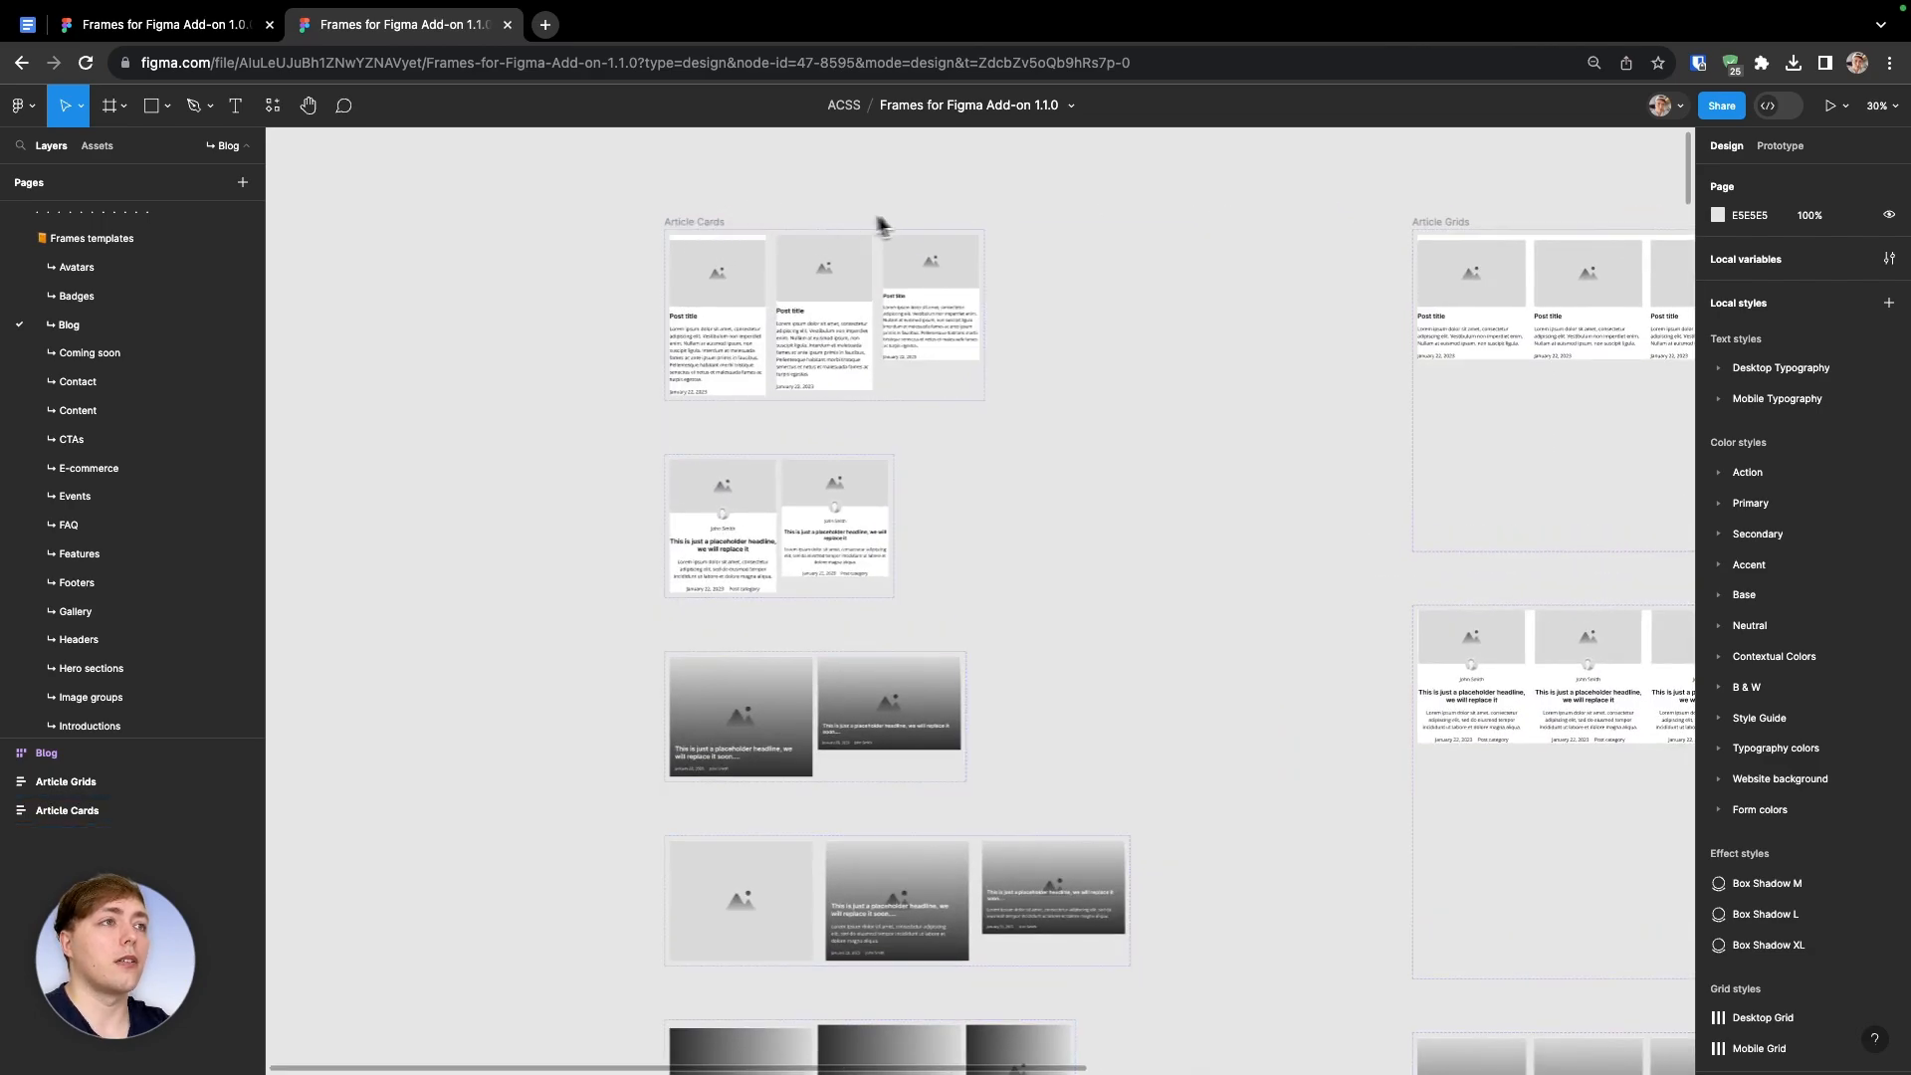
scroll(872, 224, right, 10)
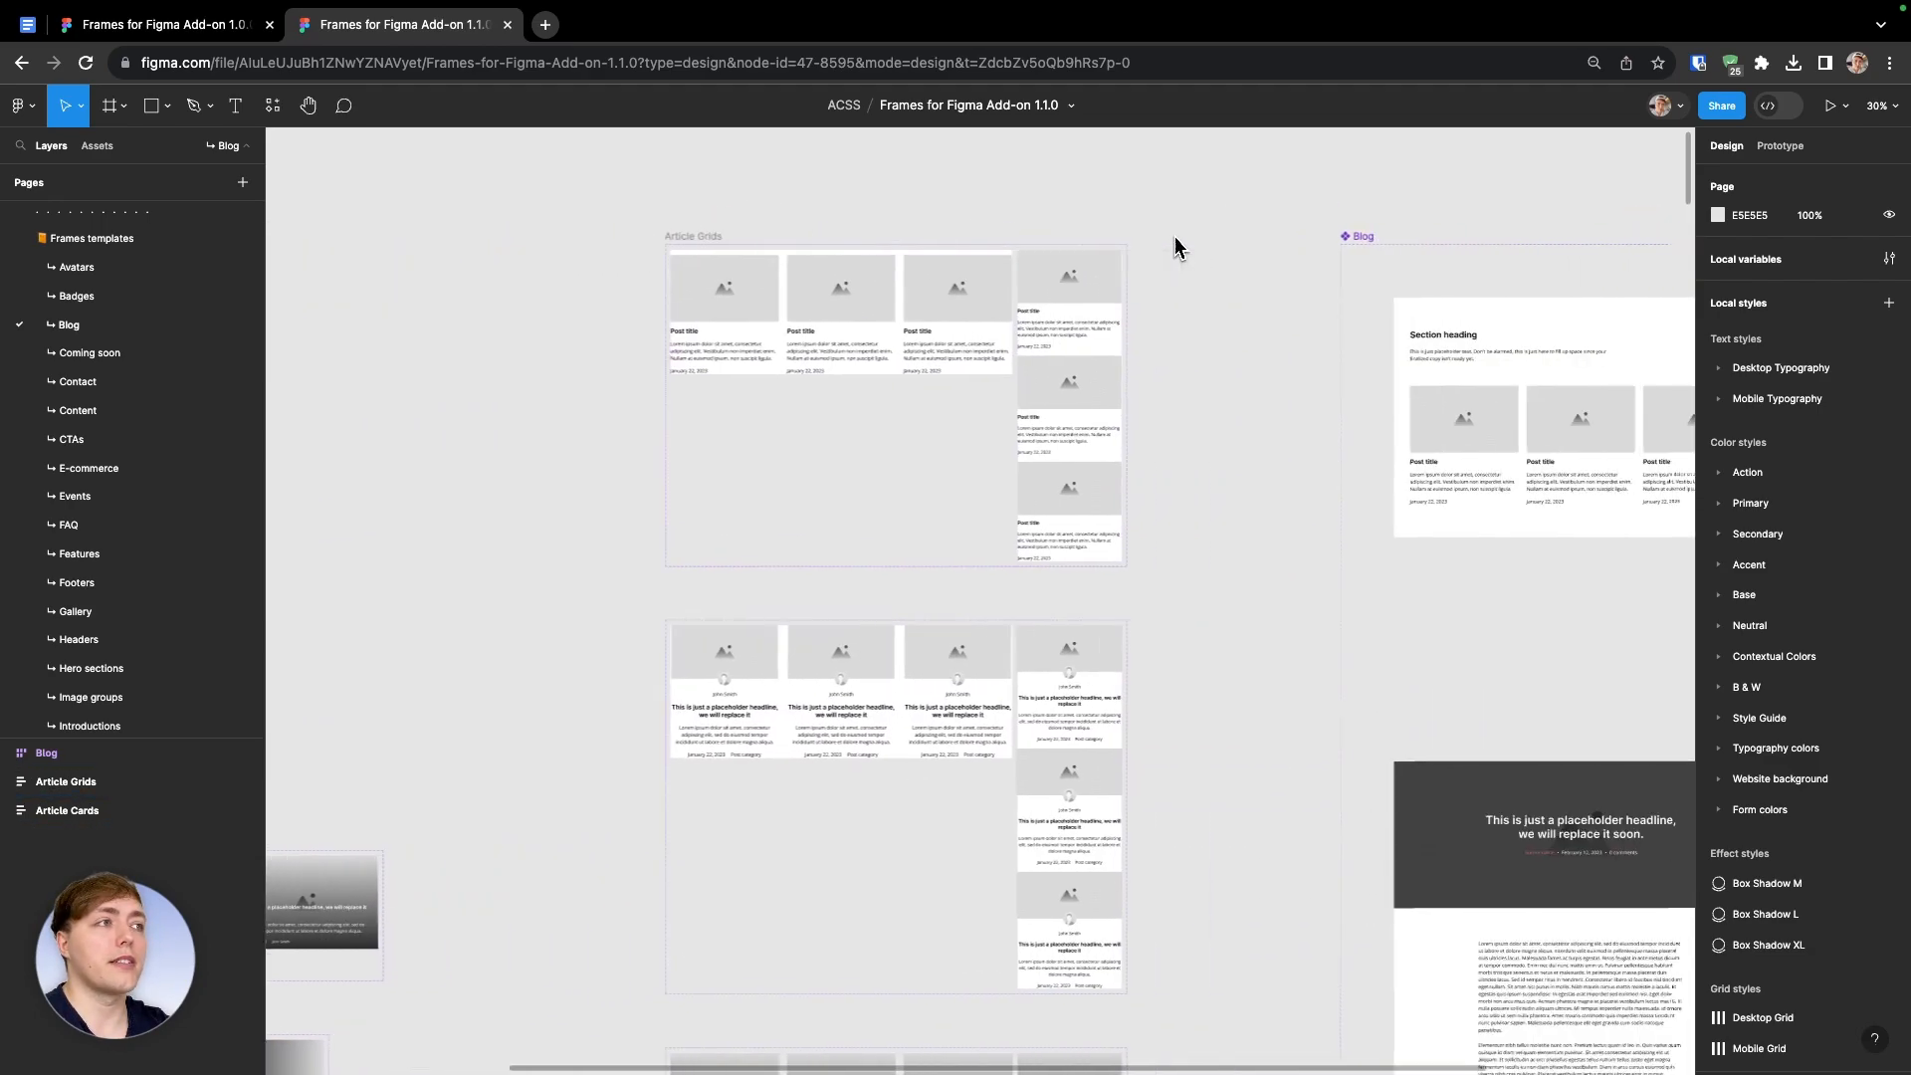
scroll(1174, 247, right, 8)
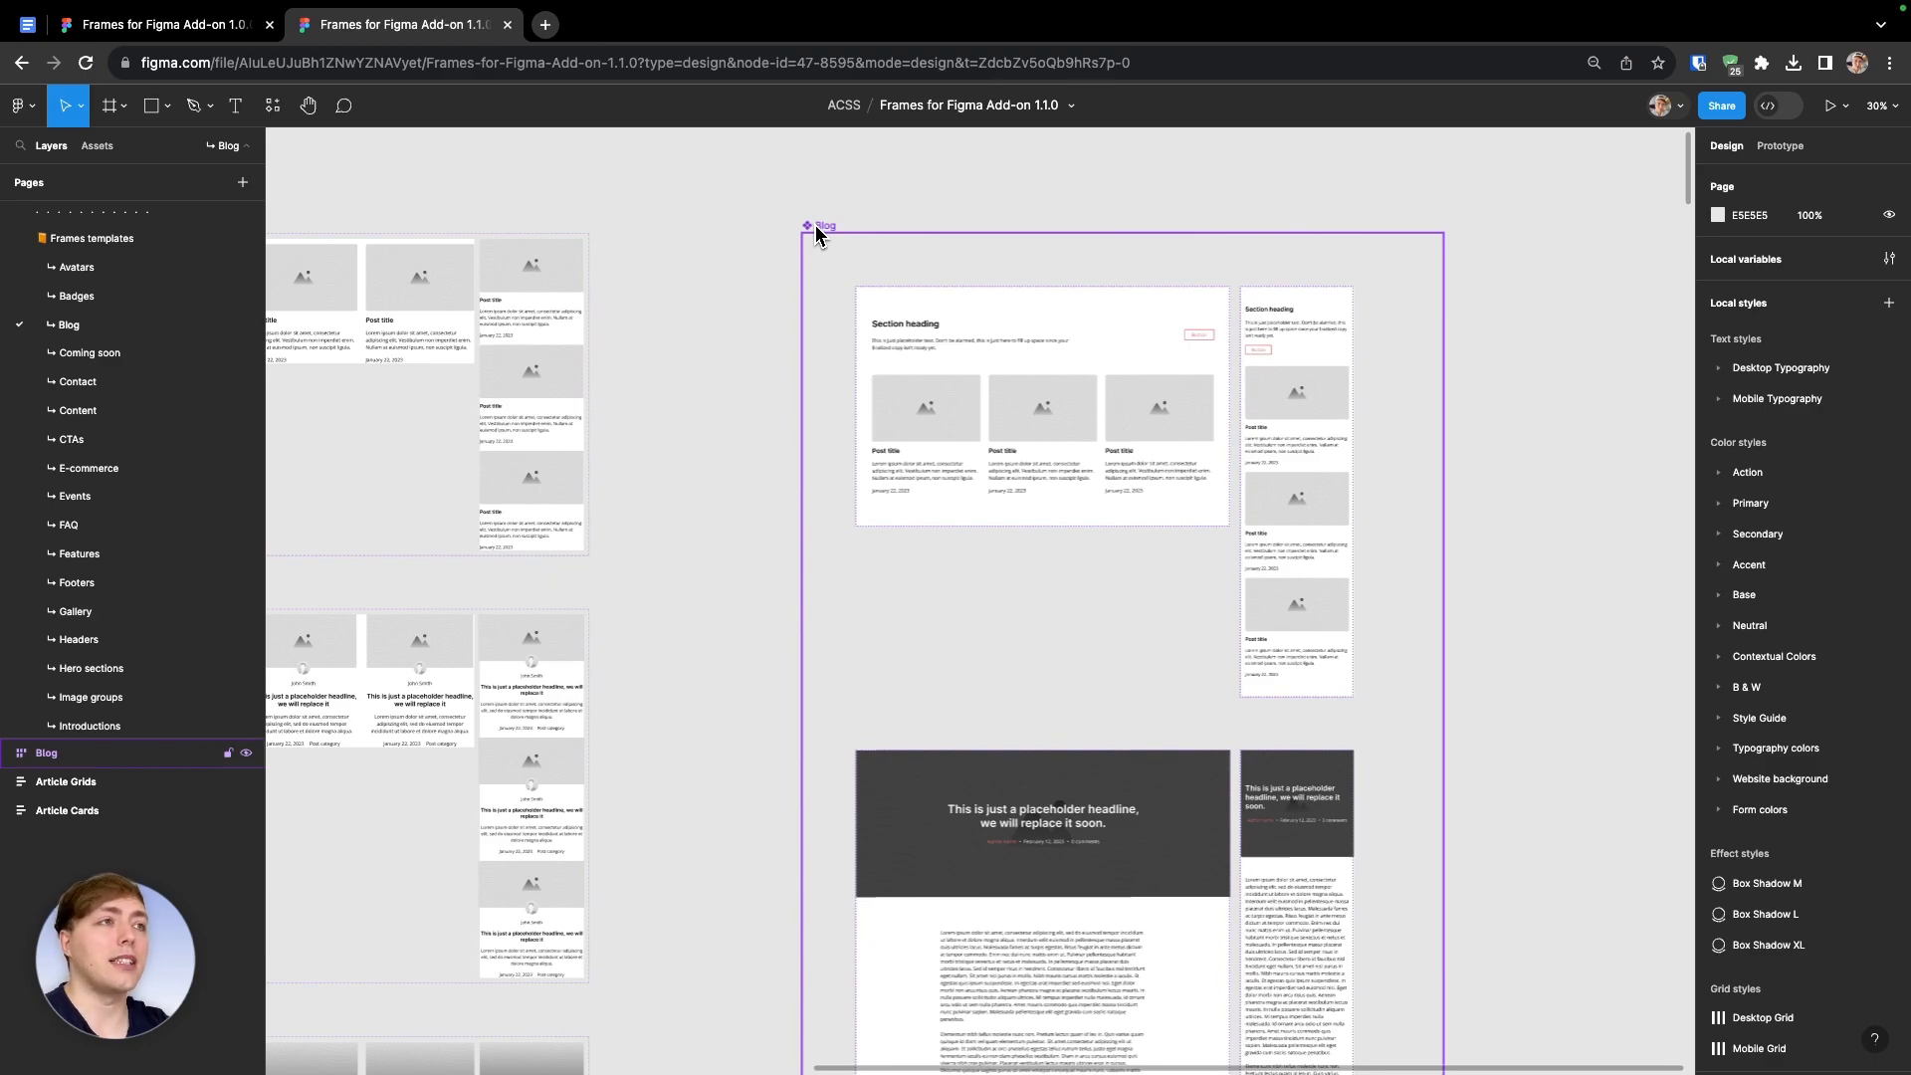
scroll(772, 236, down, 10)
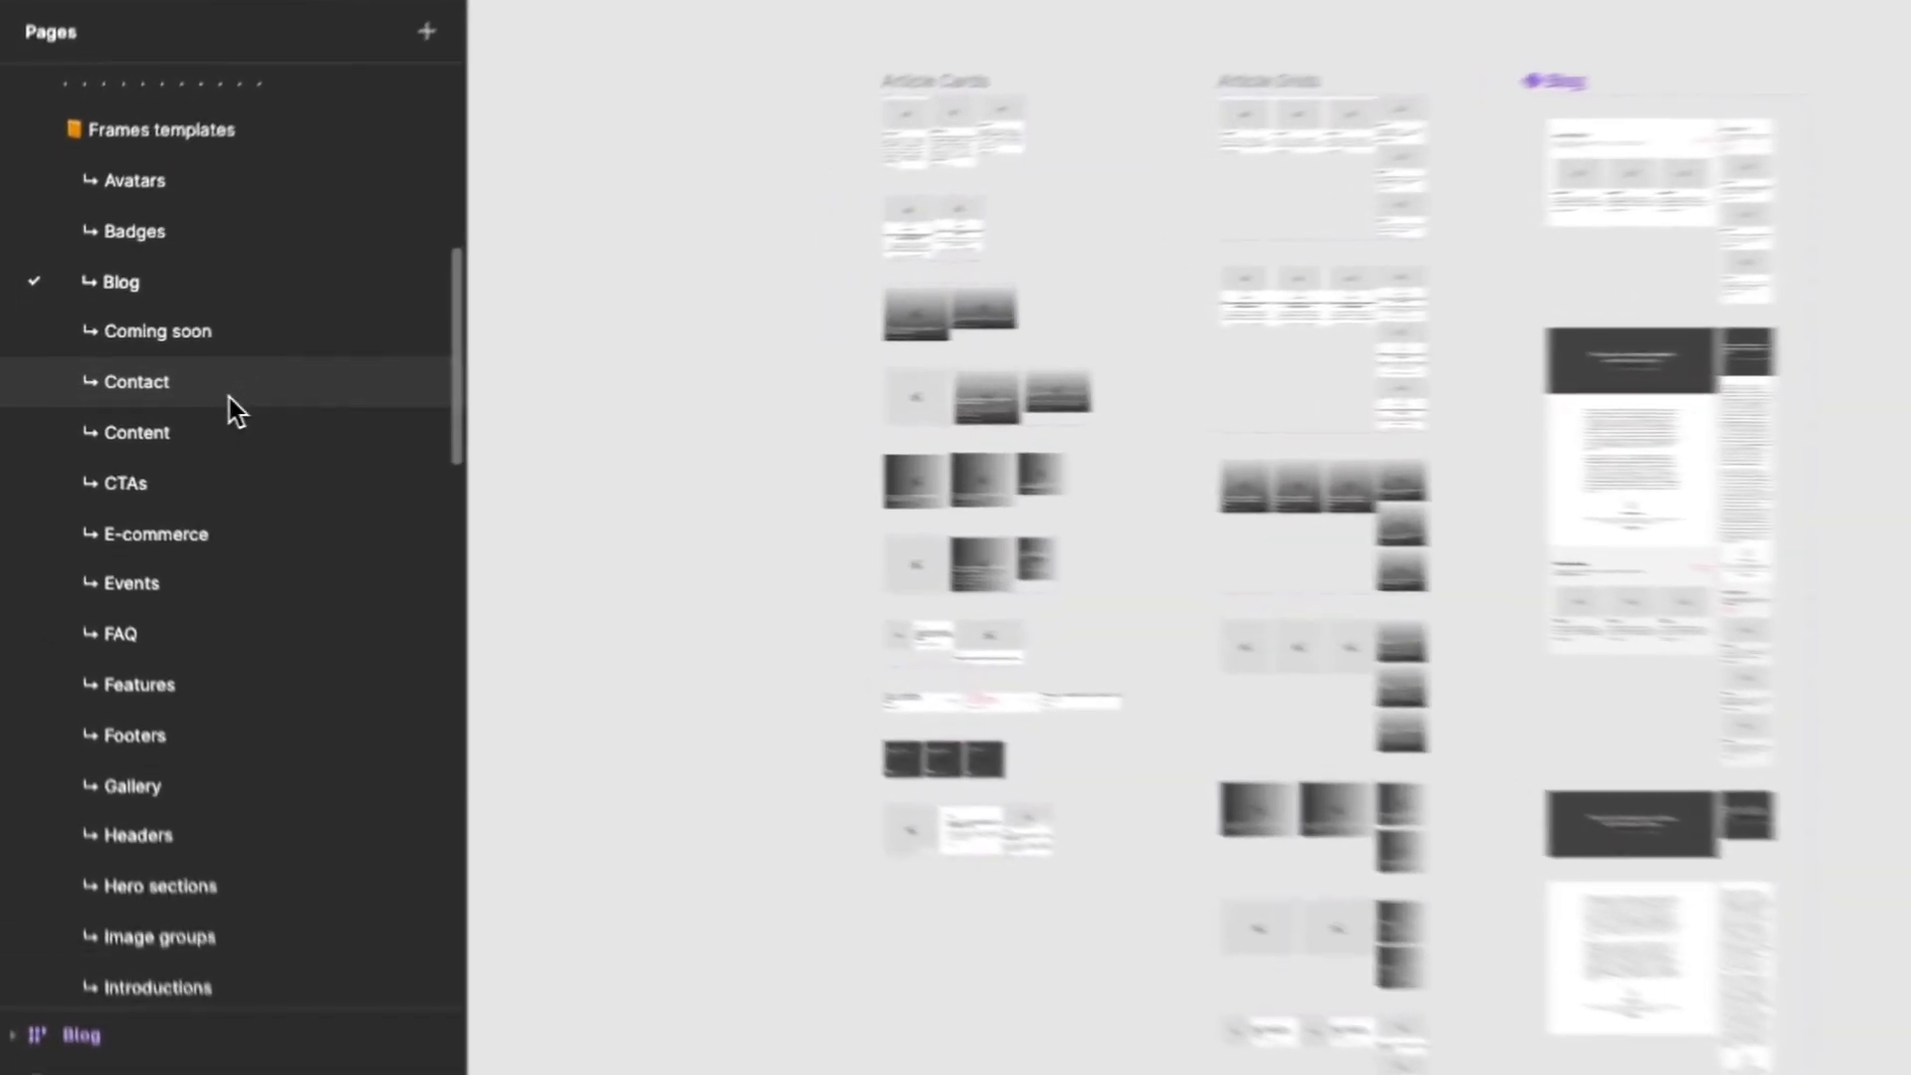
Browse the Contact, Content, CTAs, E-commerce, Events and FAQ template pages
click(124, 389)
click(239, 430)
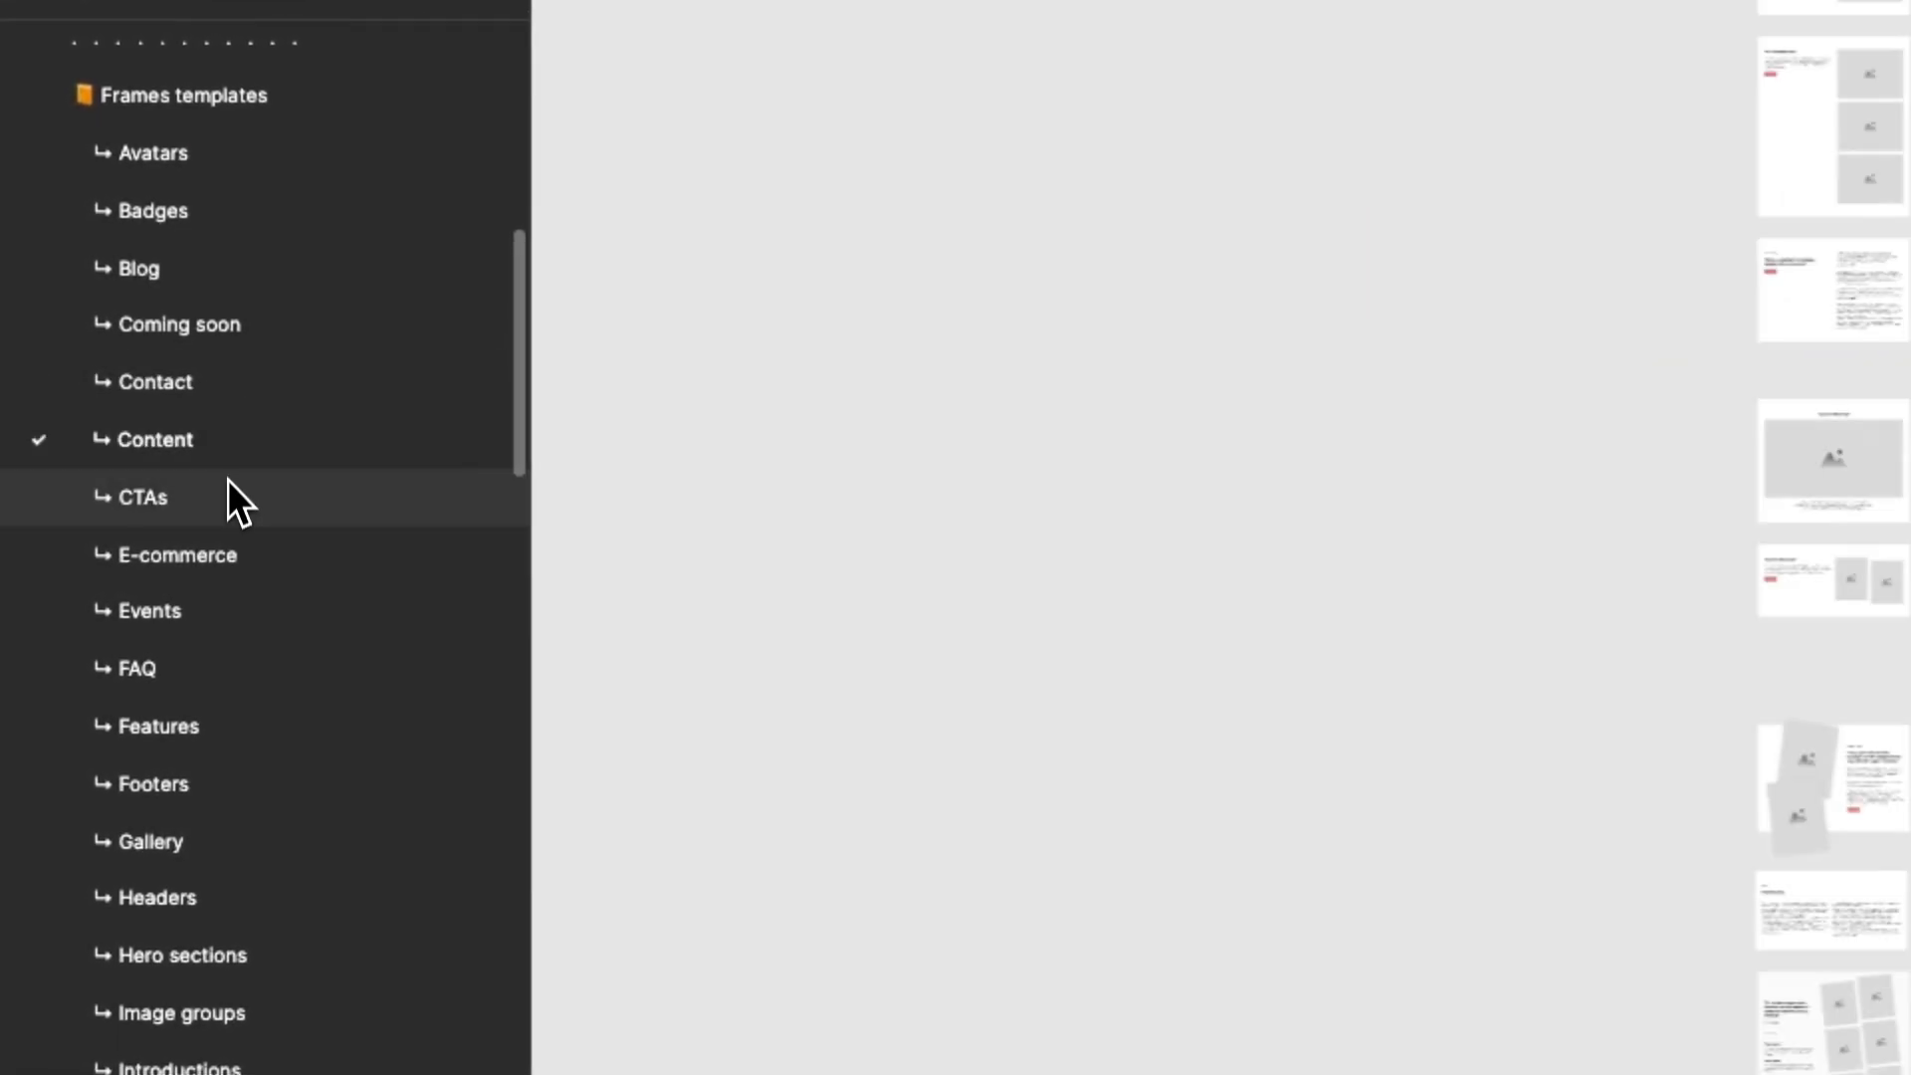
click(229, 496)
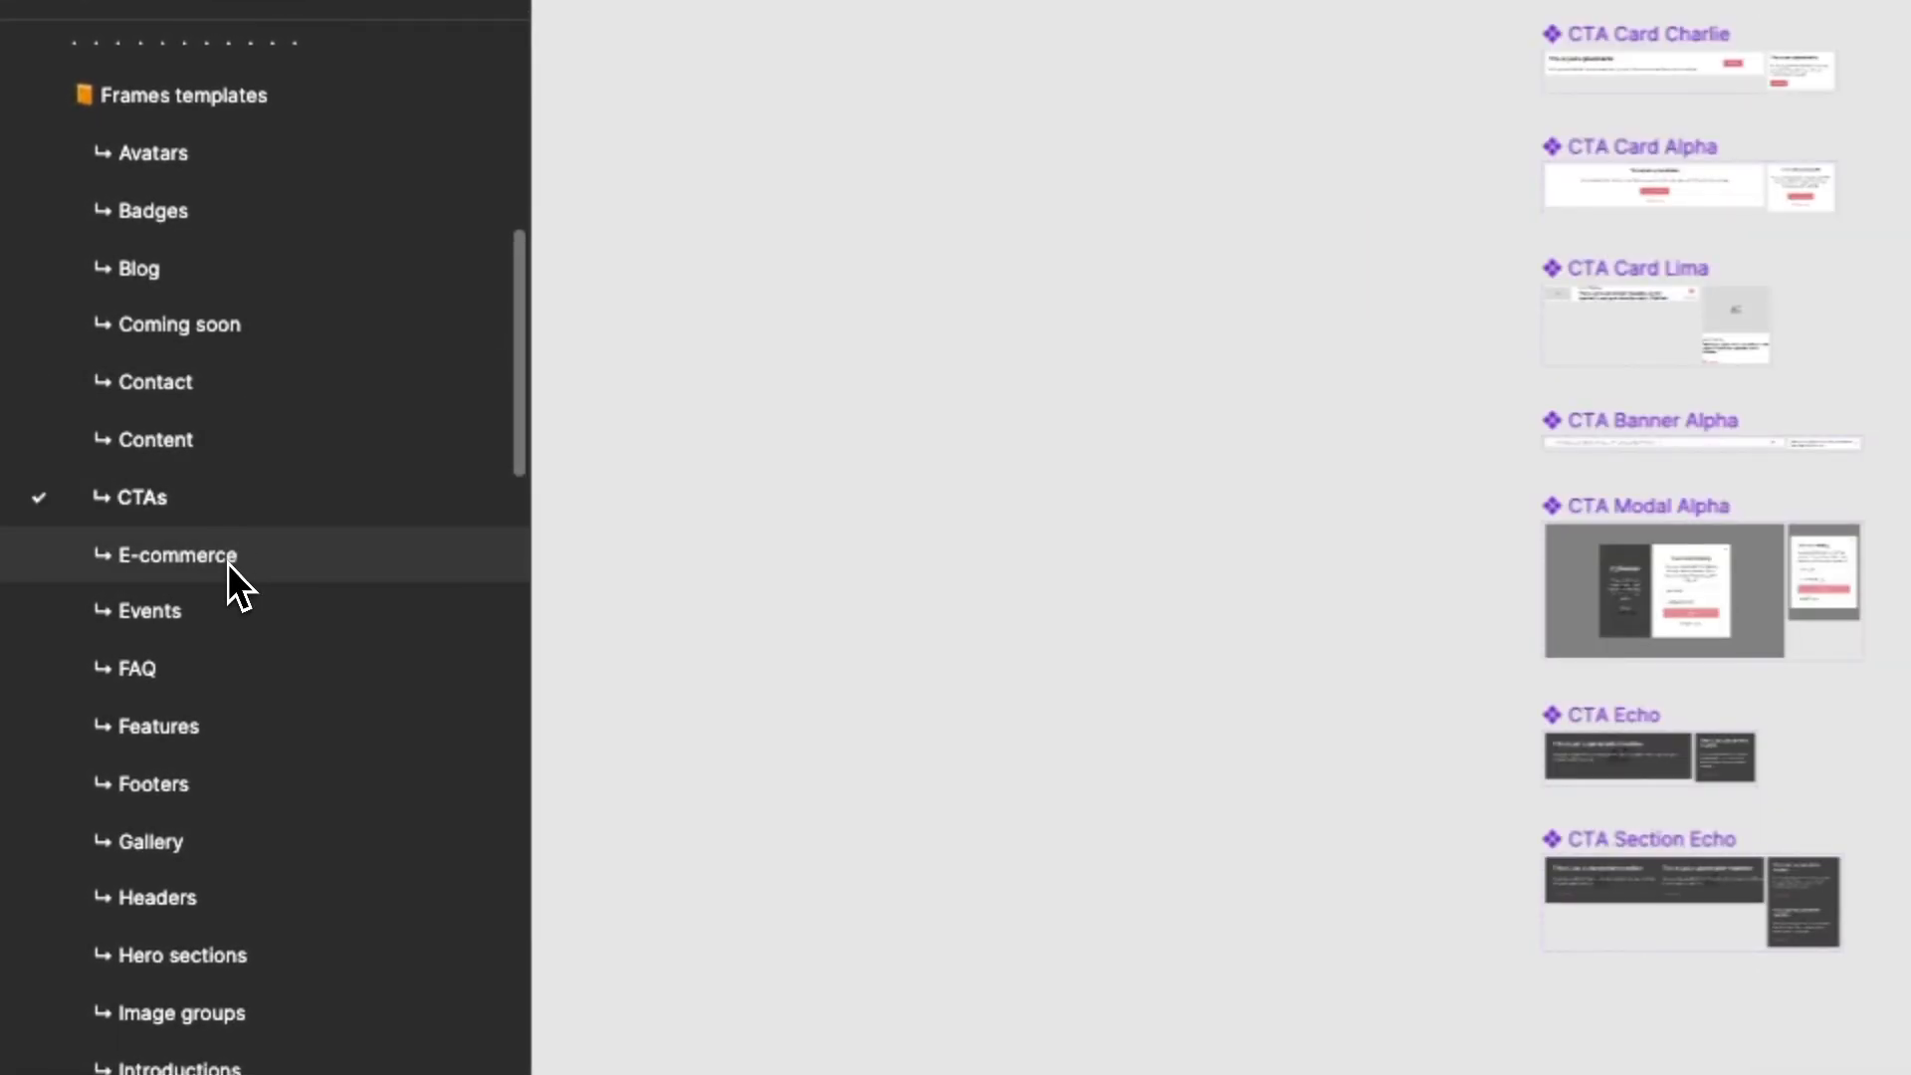
click(227, 563)
click(212, 608)
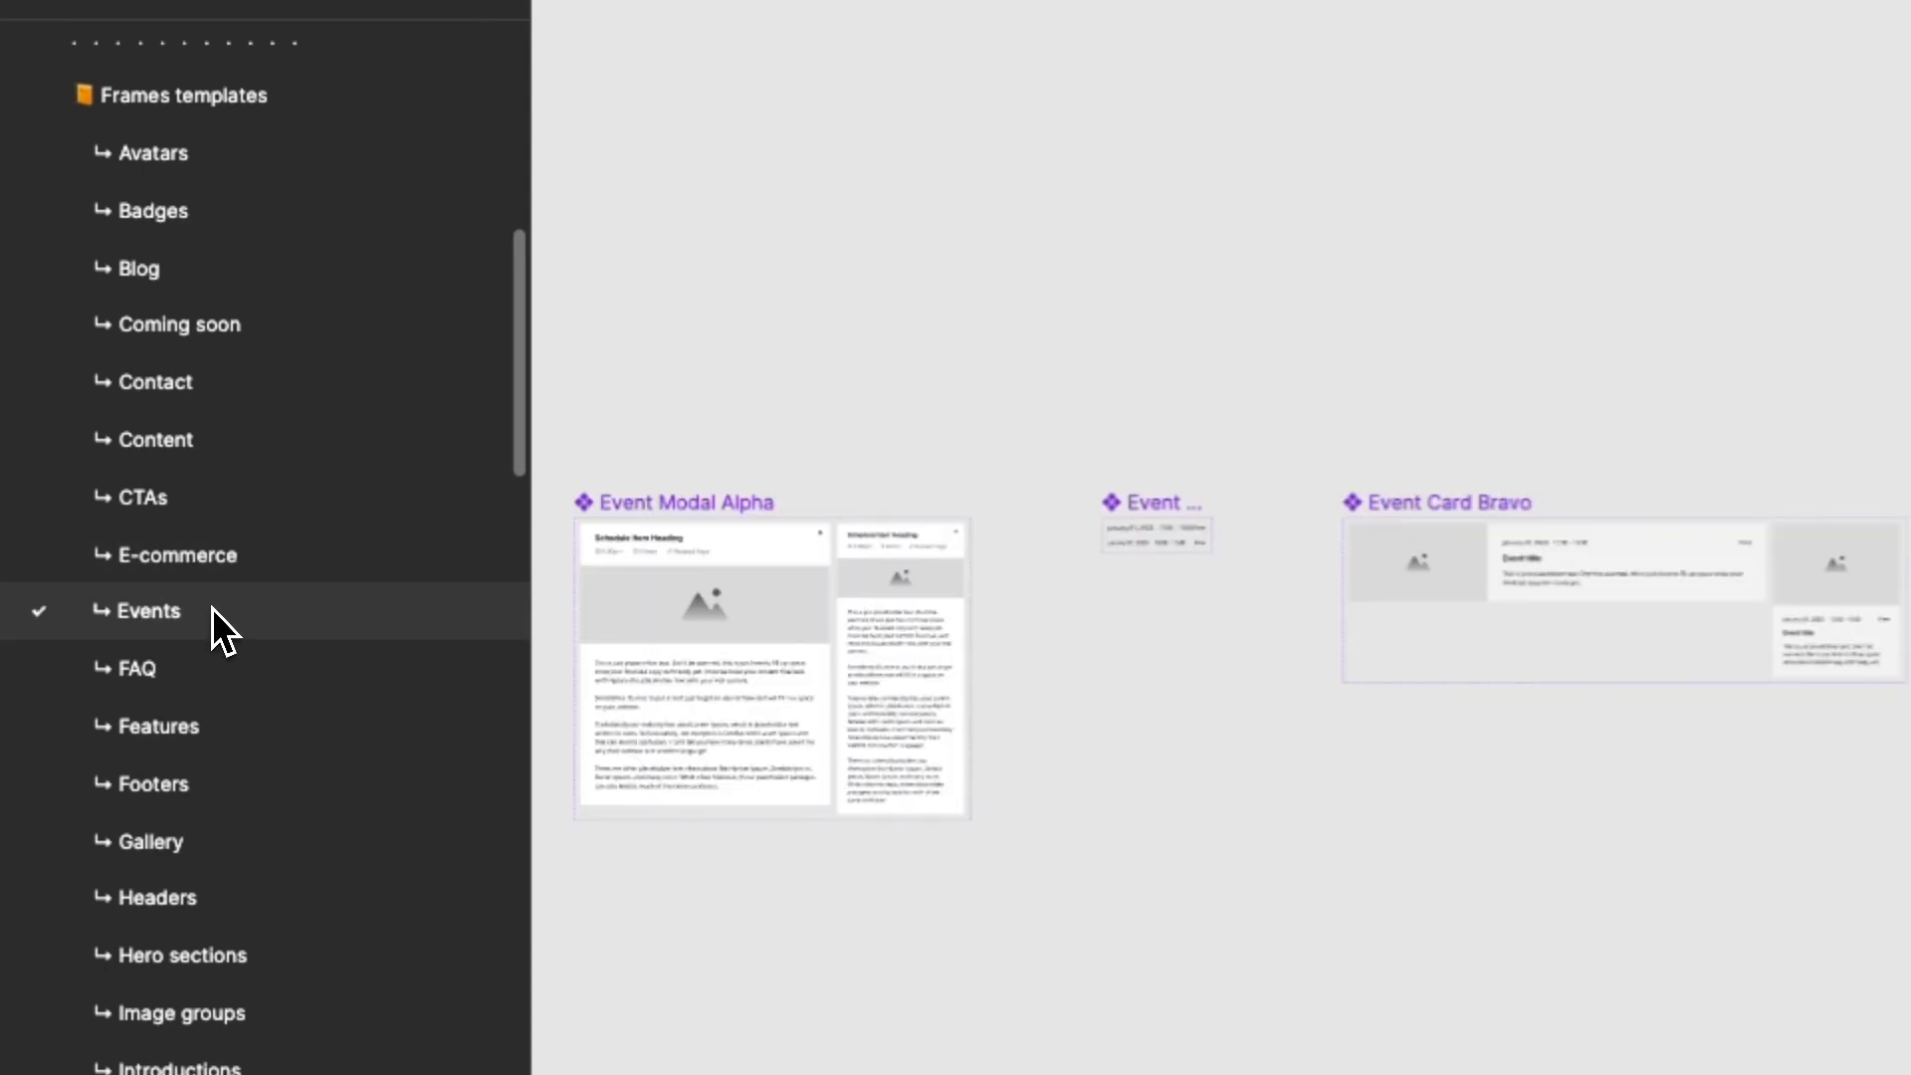
click(212, 668)
scroll(127, 375, up, 5)
scroll(128, 384, down, 8)
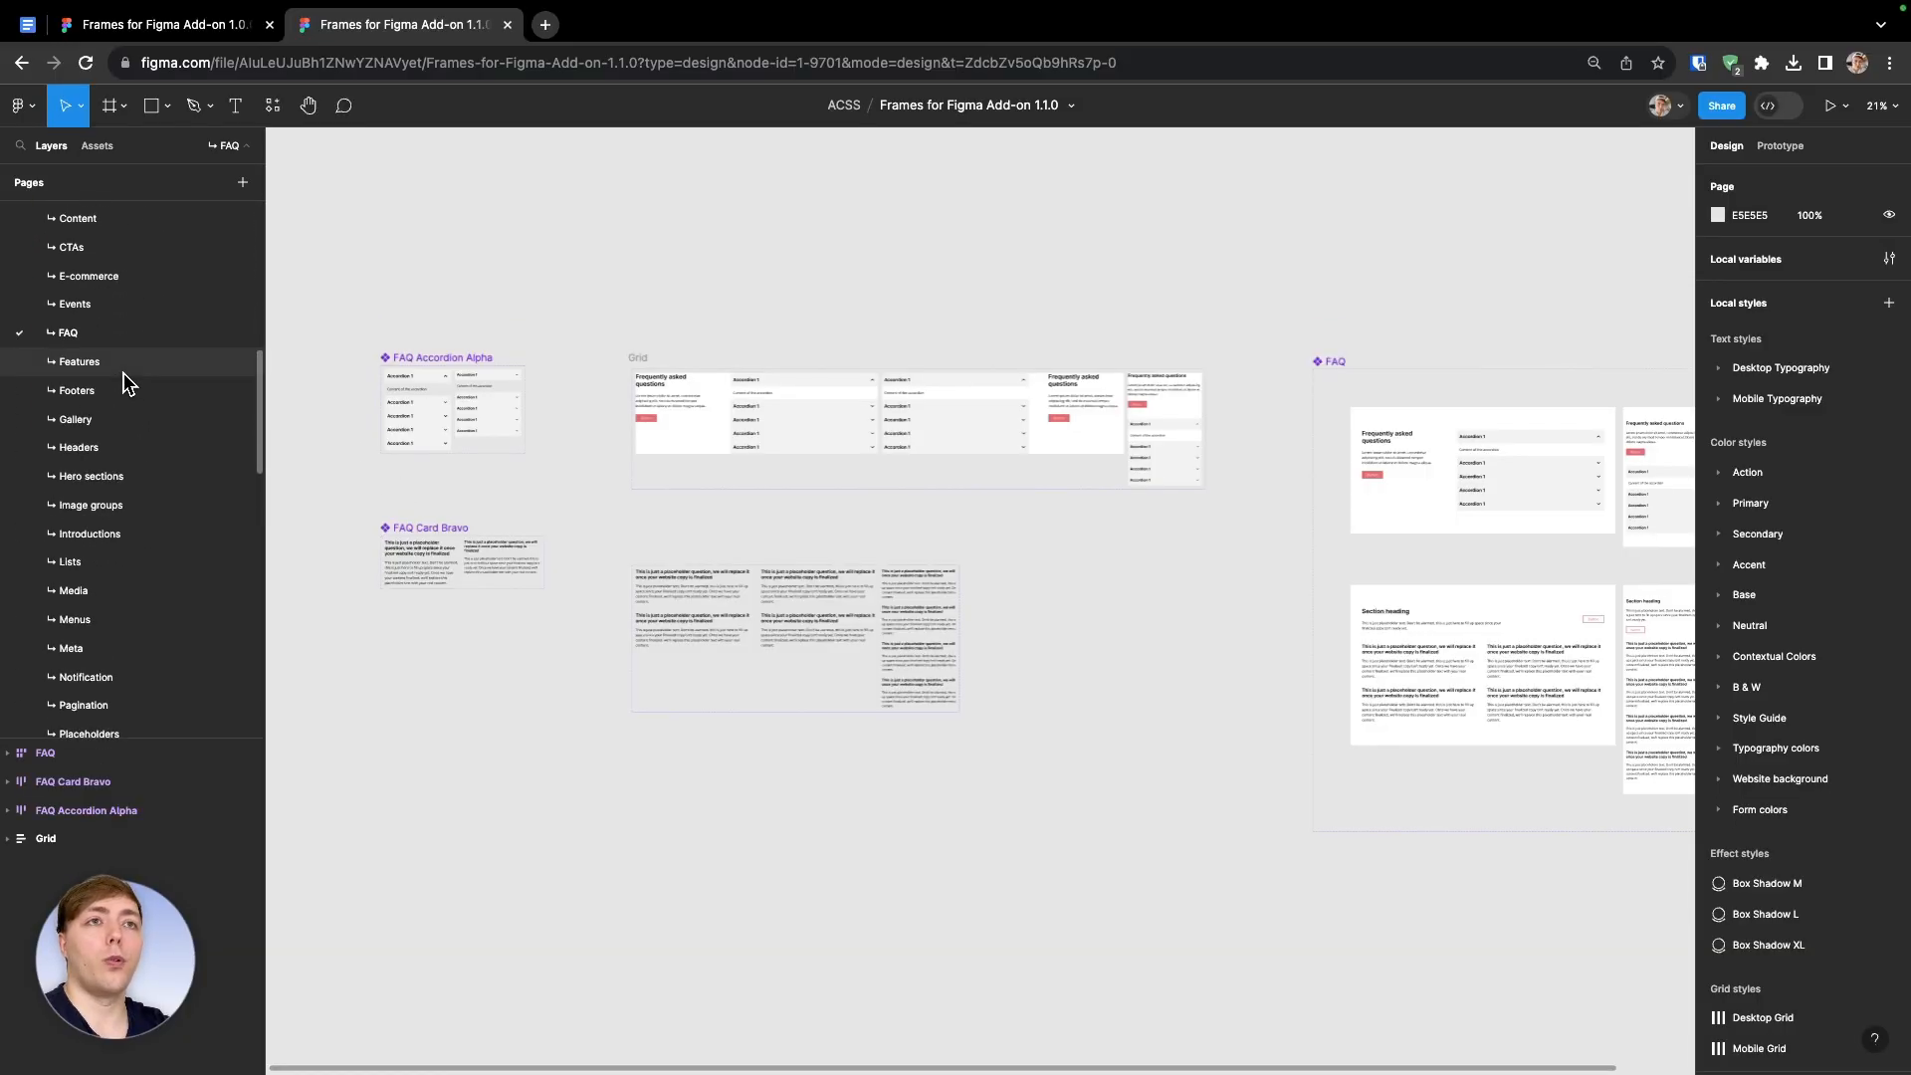
scroll(128, 383, up, 10)
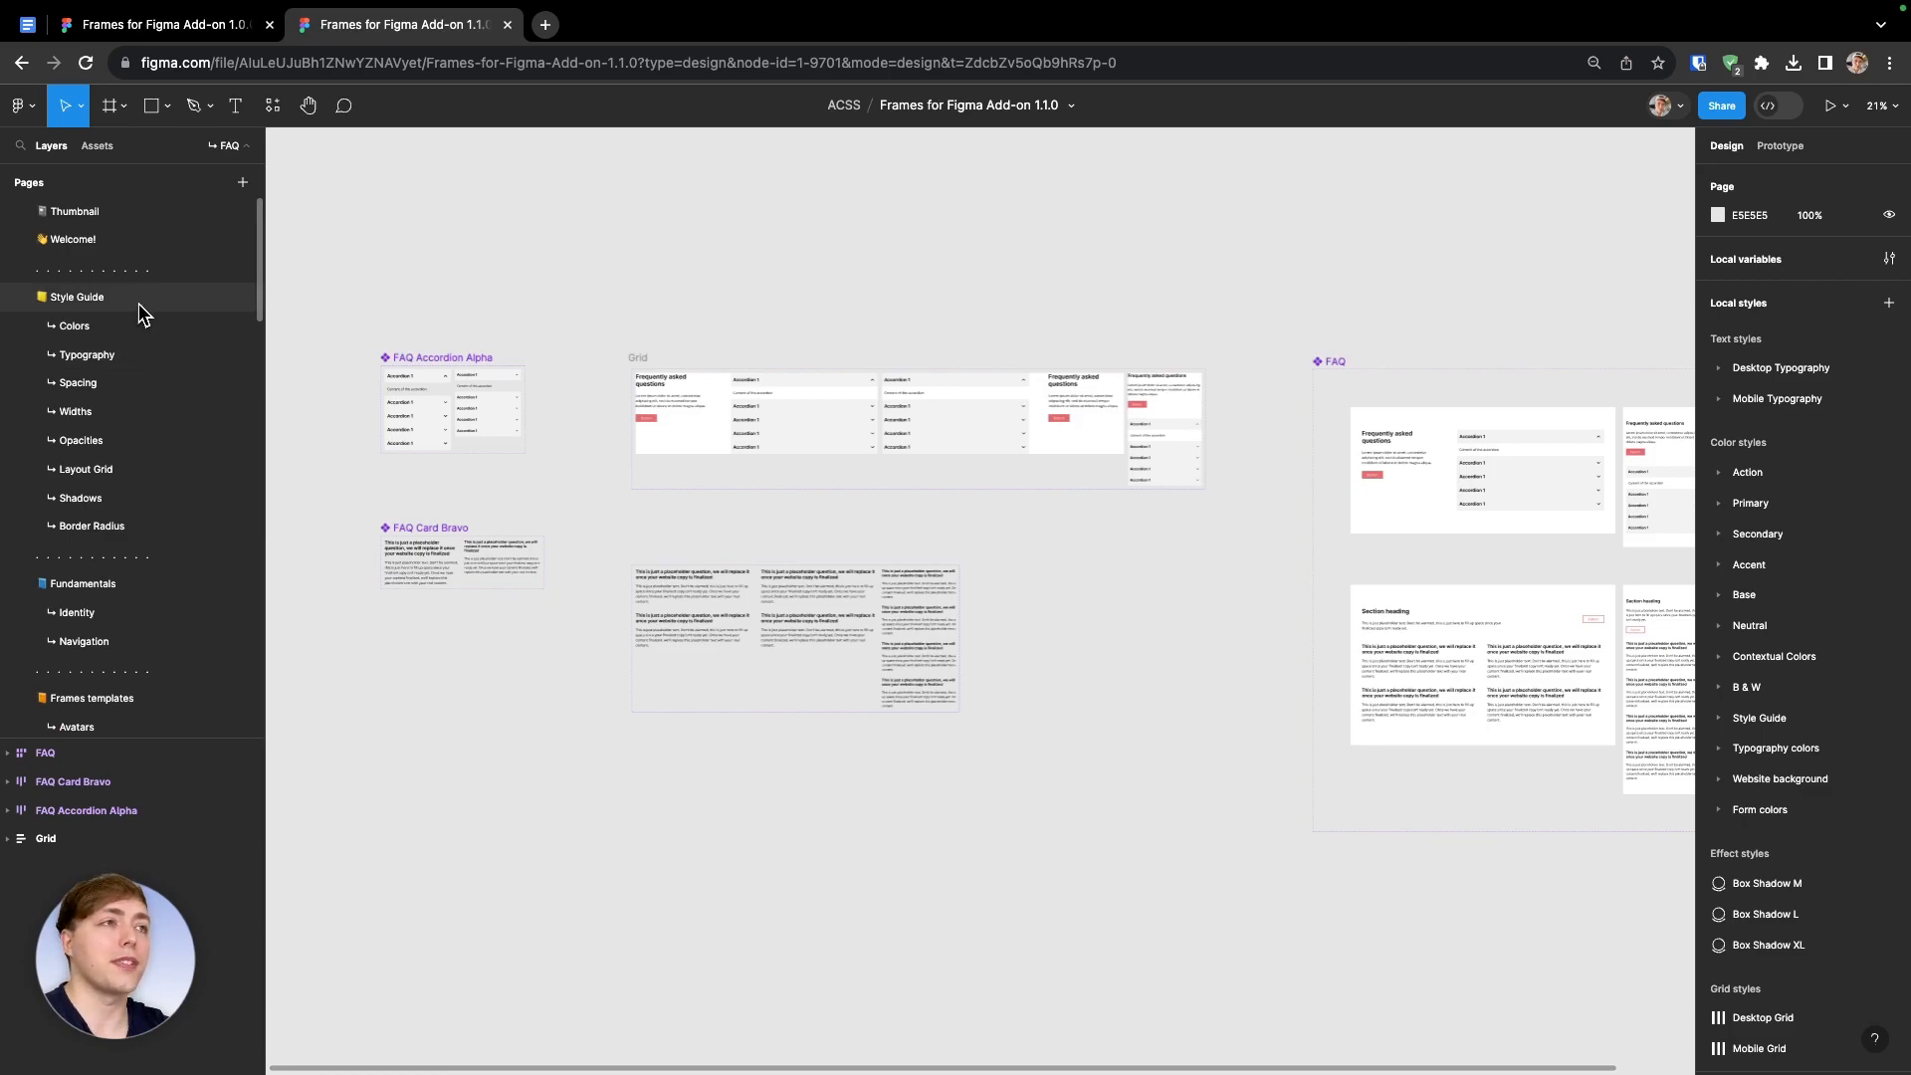
Return to the Frames for Figma Add-on 1.1.0 file, look through the helper components pages and open the Sitebuilder page
scroll(510, 308, right, 2)
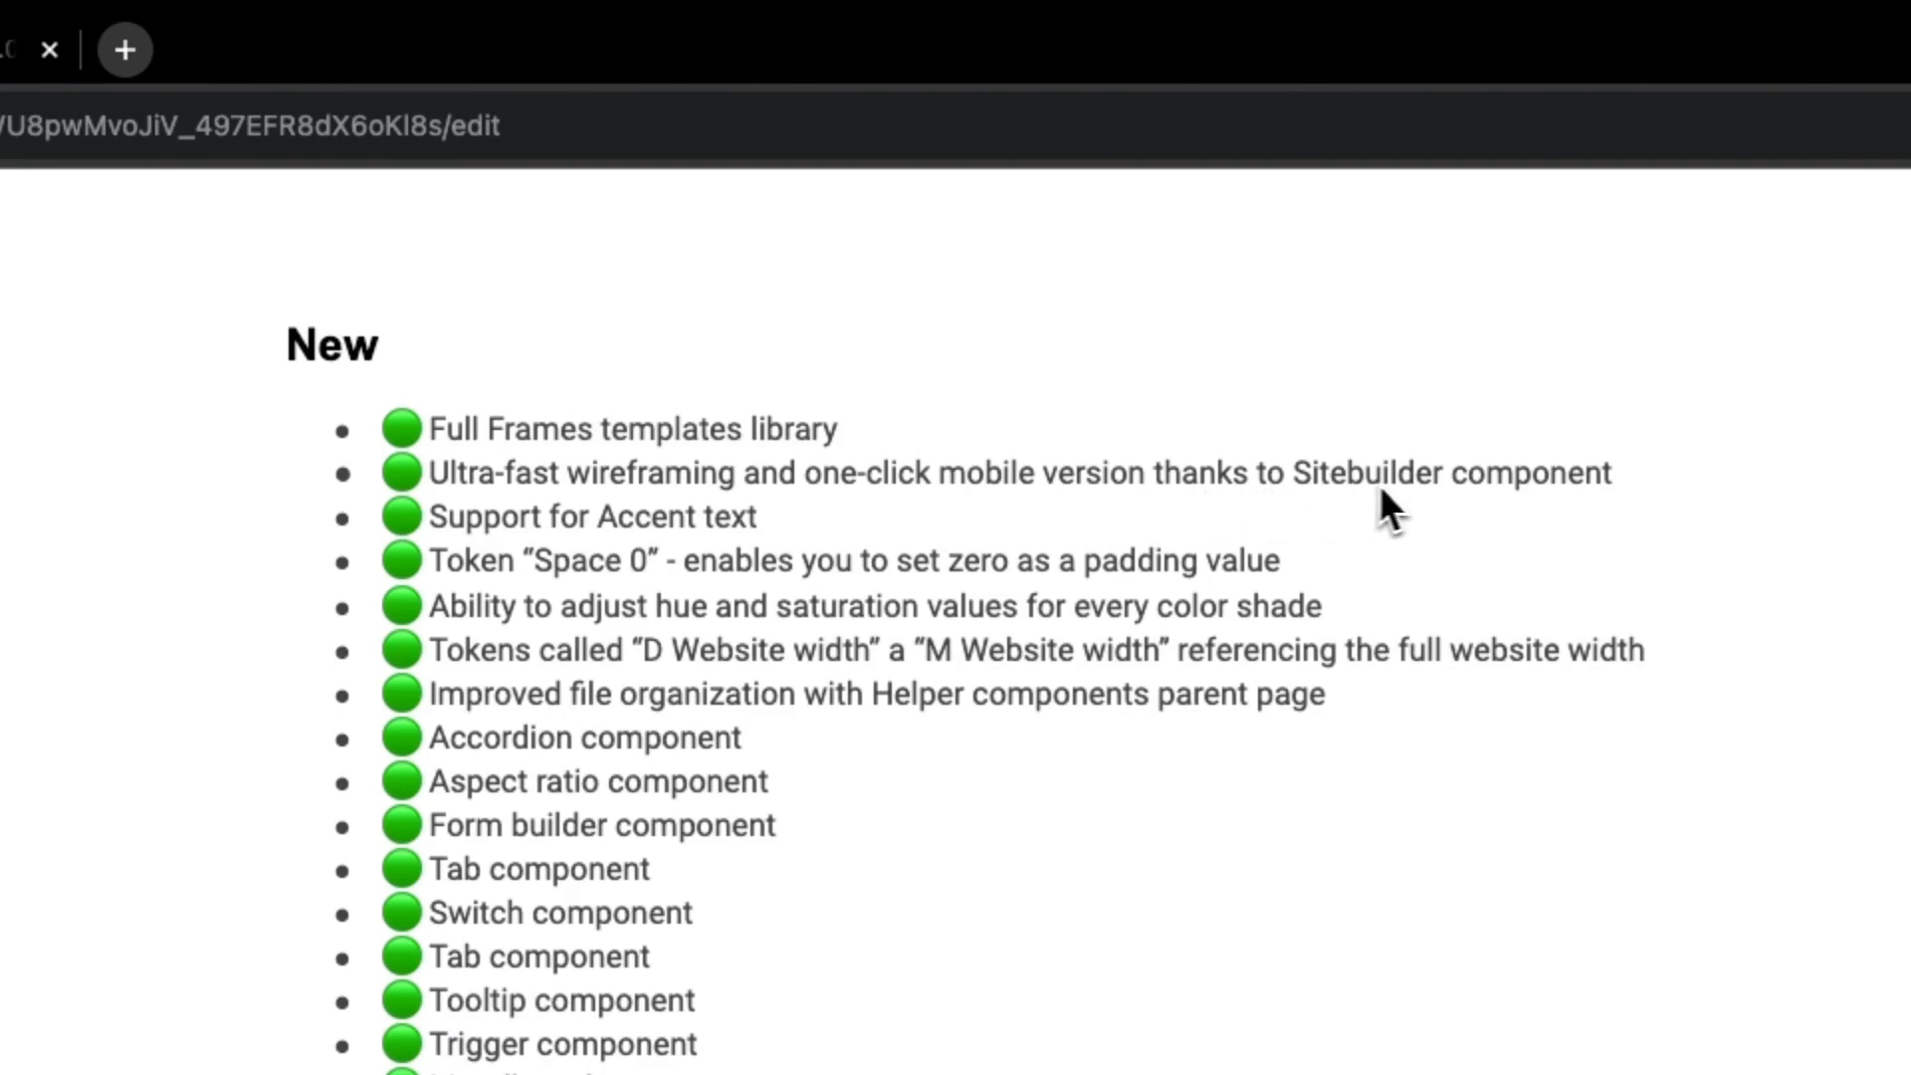
click(482, 55)
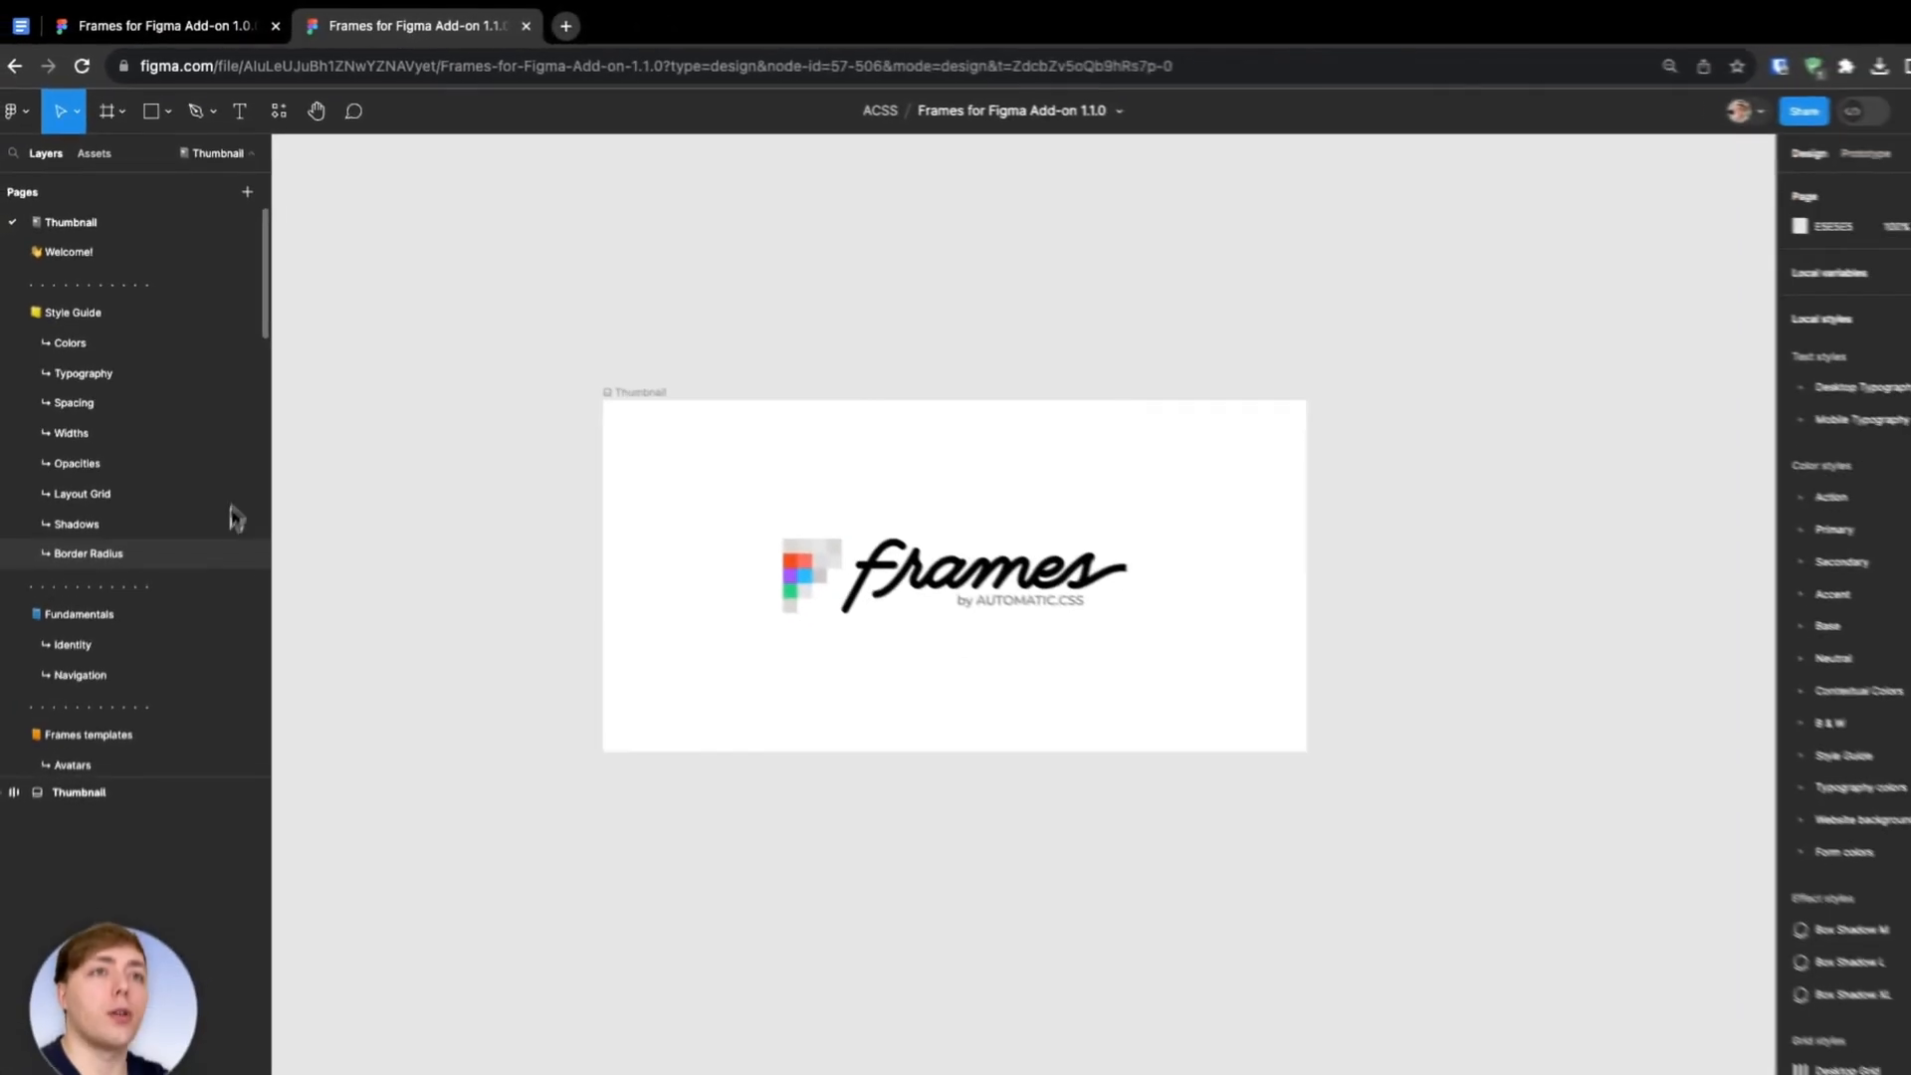
scroll(196, 537, down, 10)
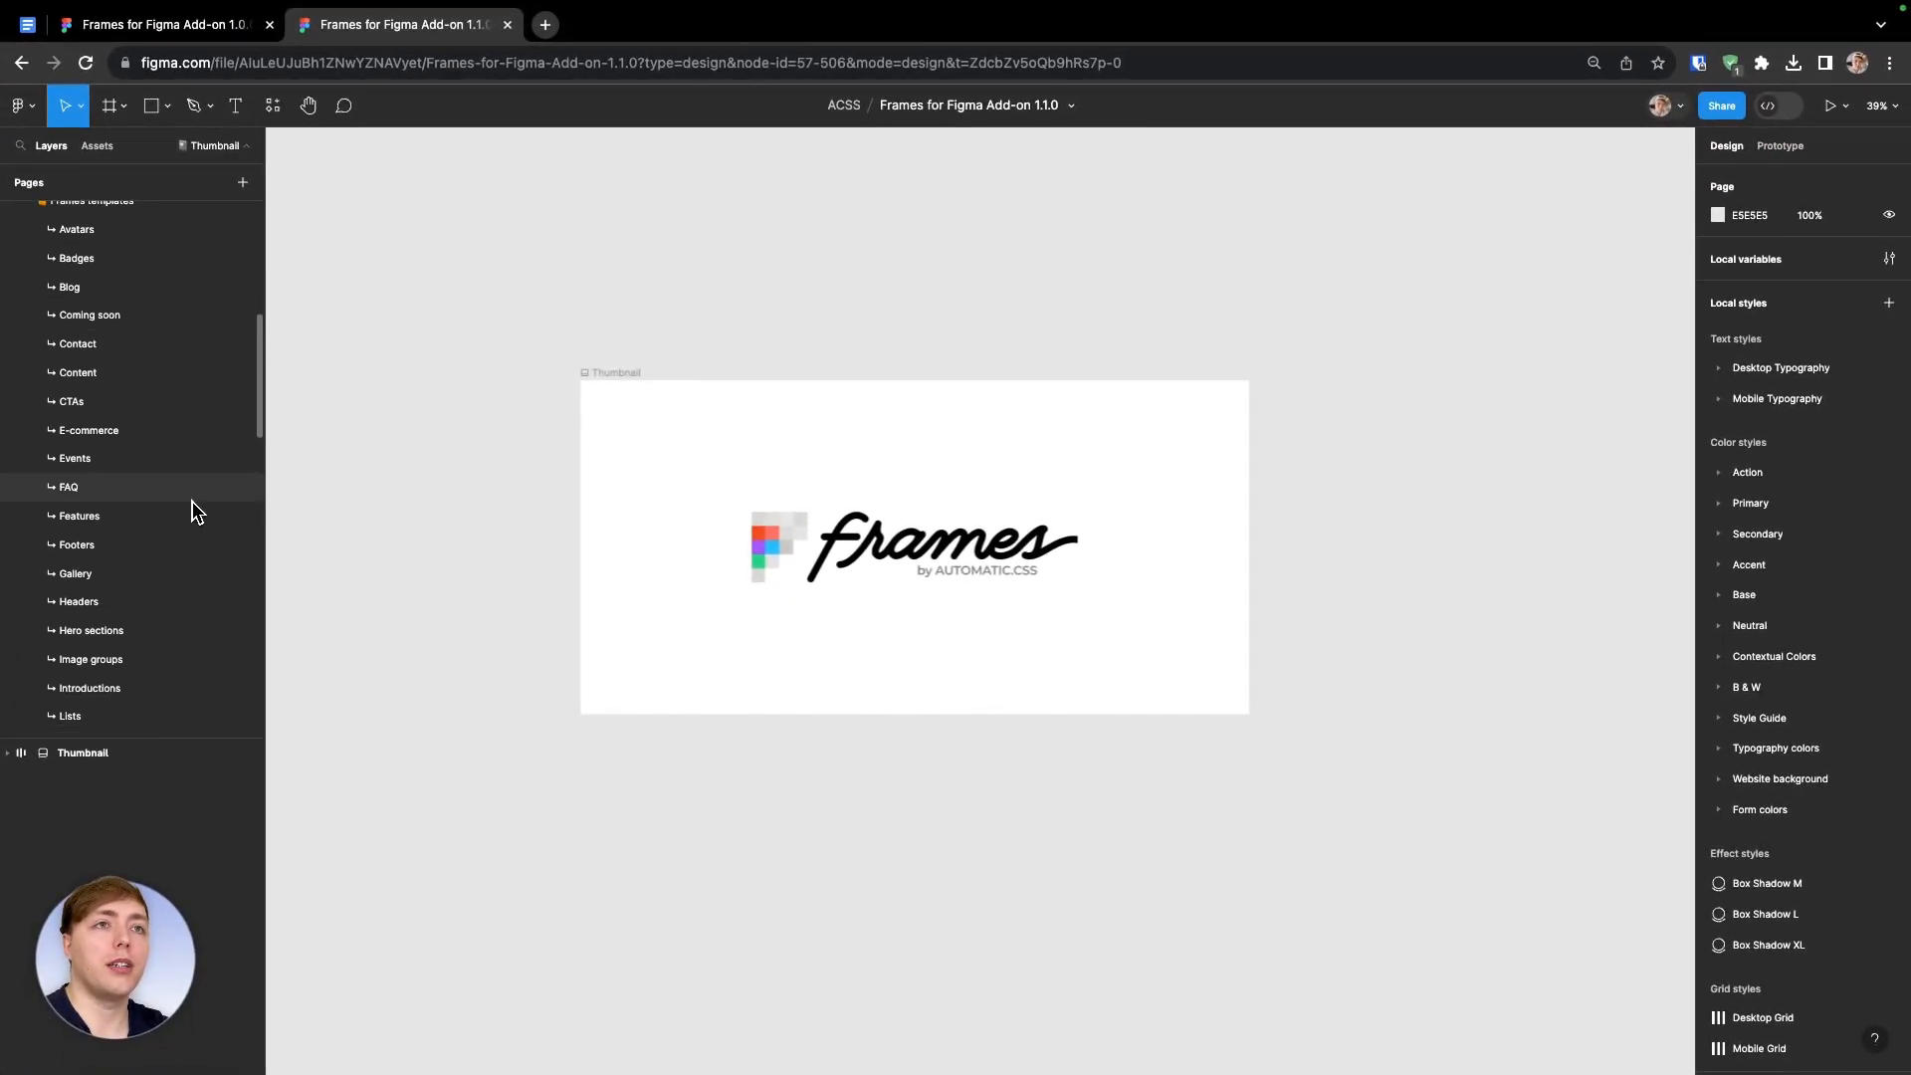
scroll(196, 513, down, 10)
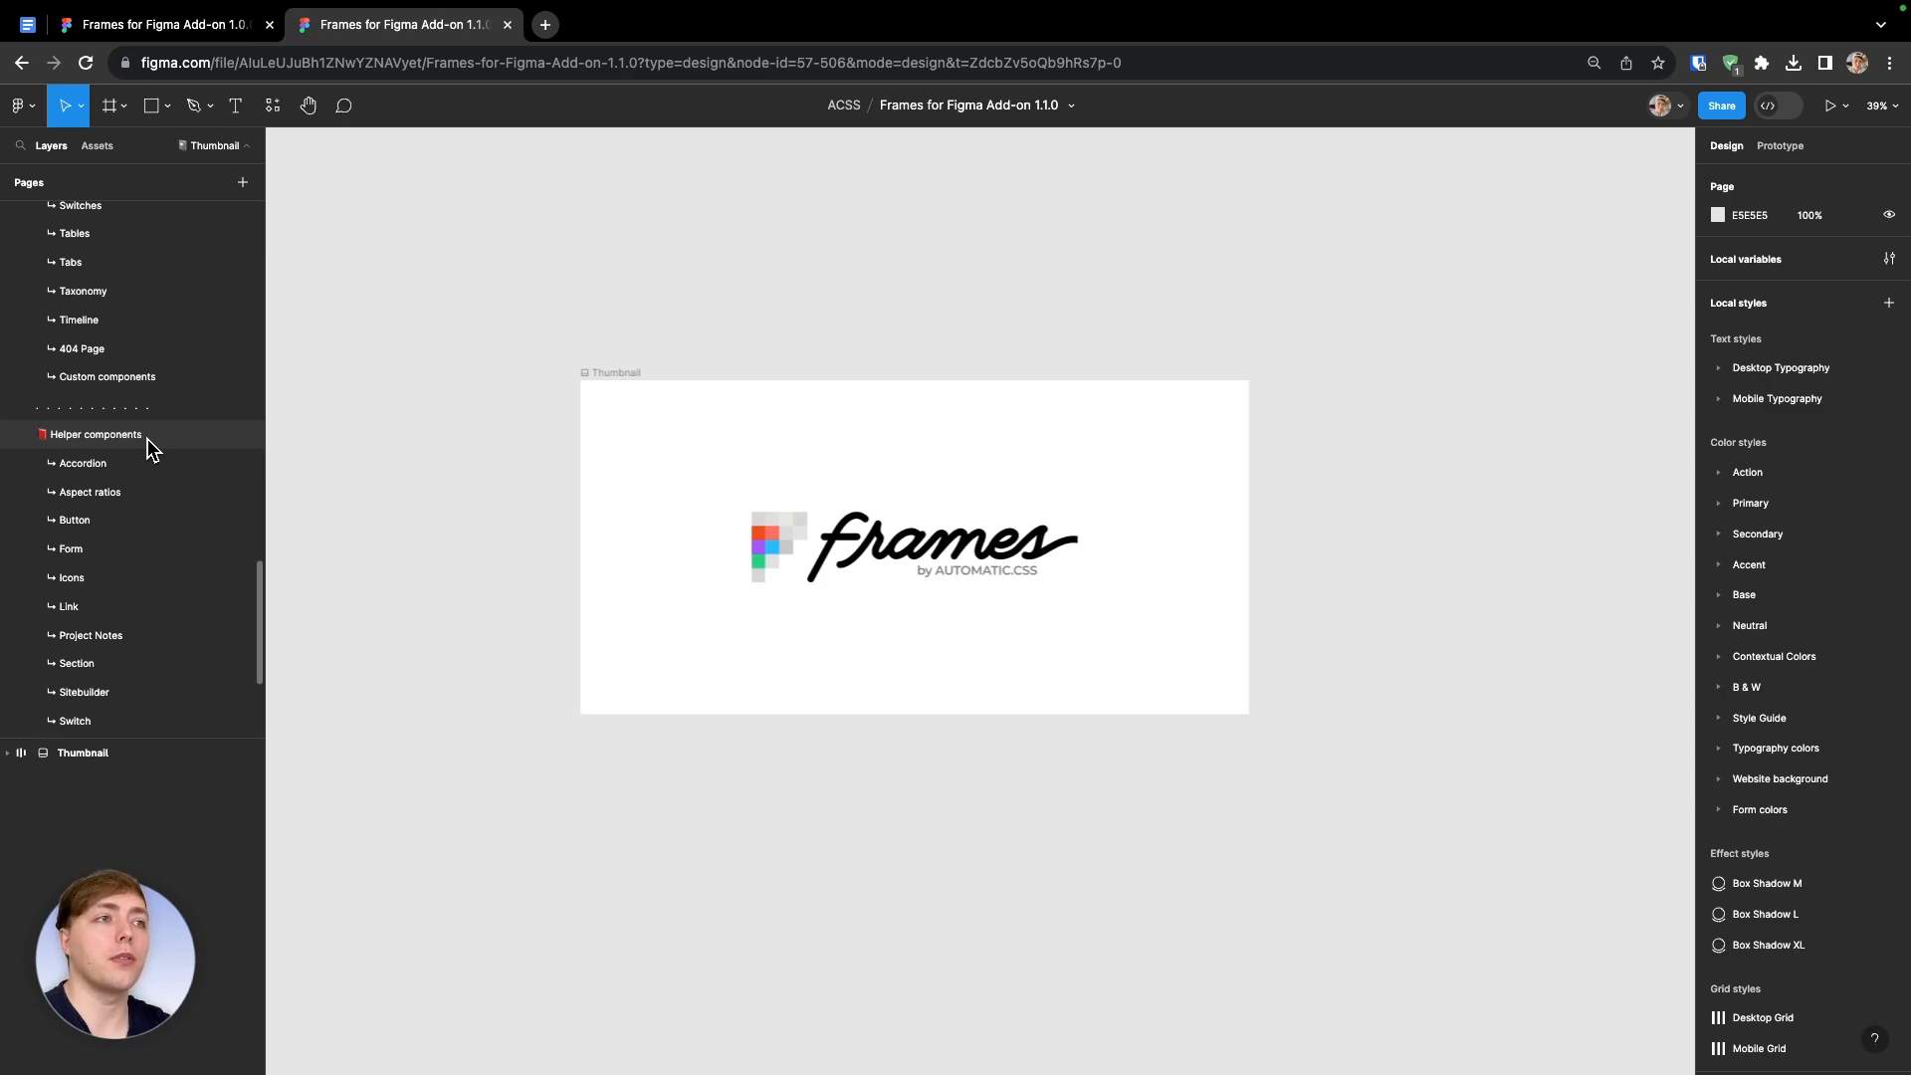
scroll(147, 439, down, 2)
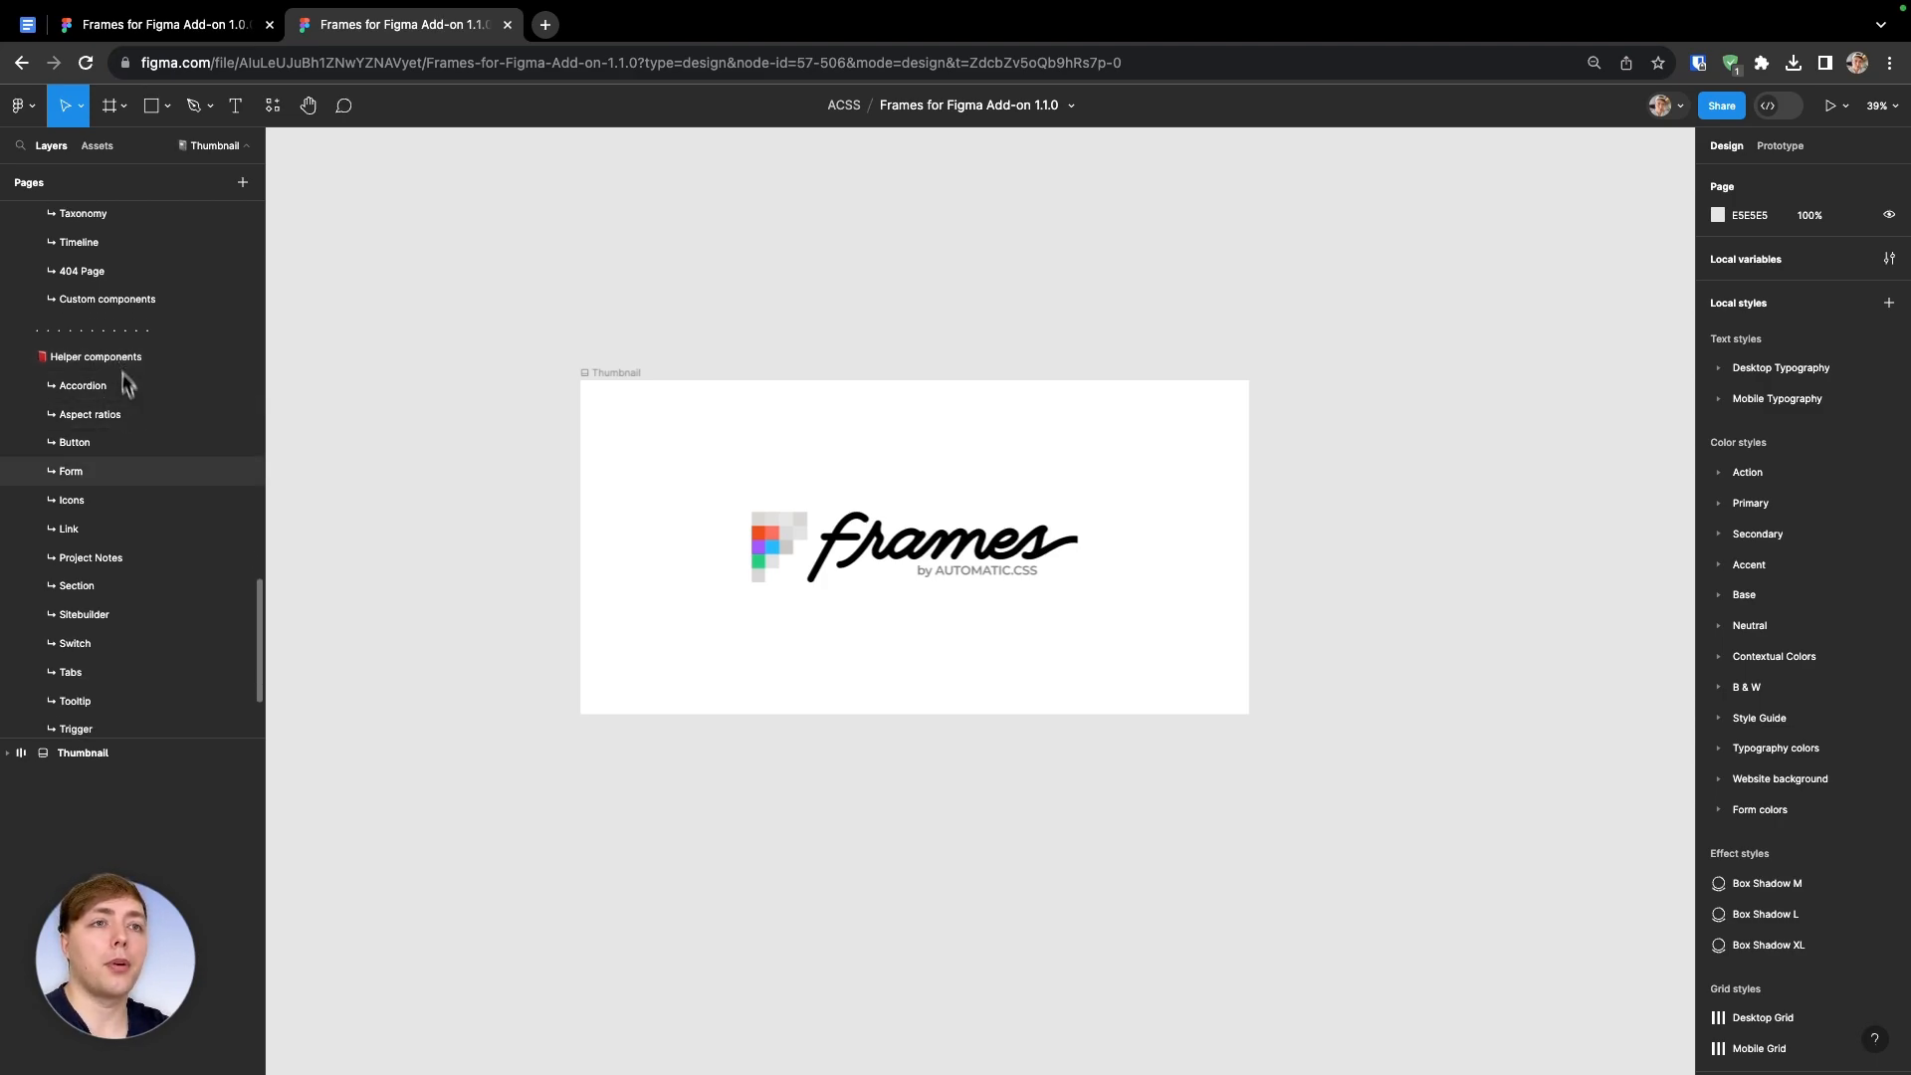
scroll(126, 418, down, 1)
click(103, 561)
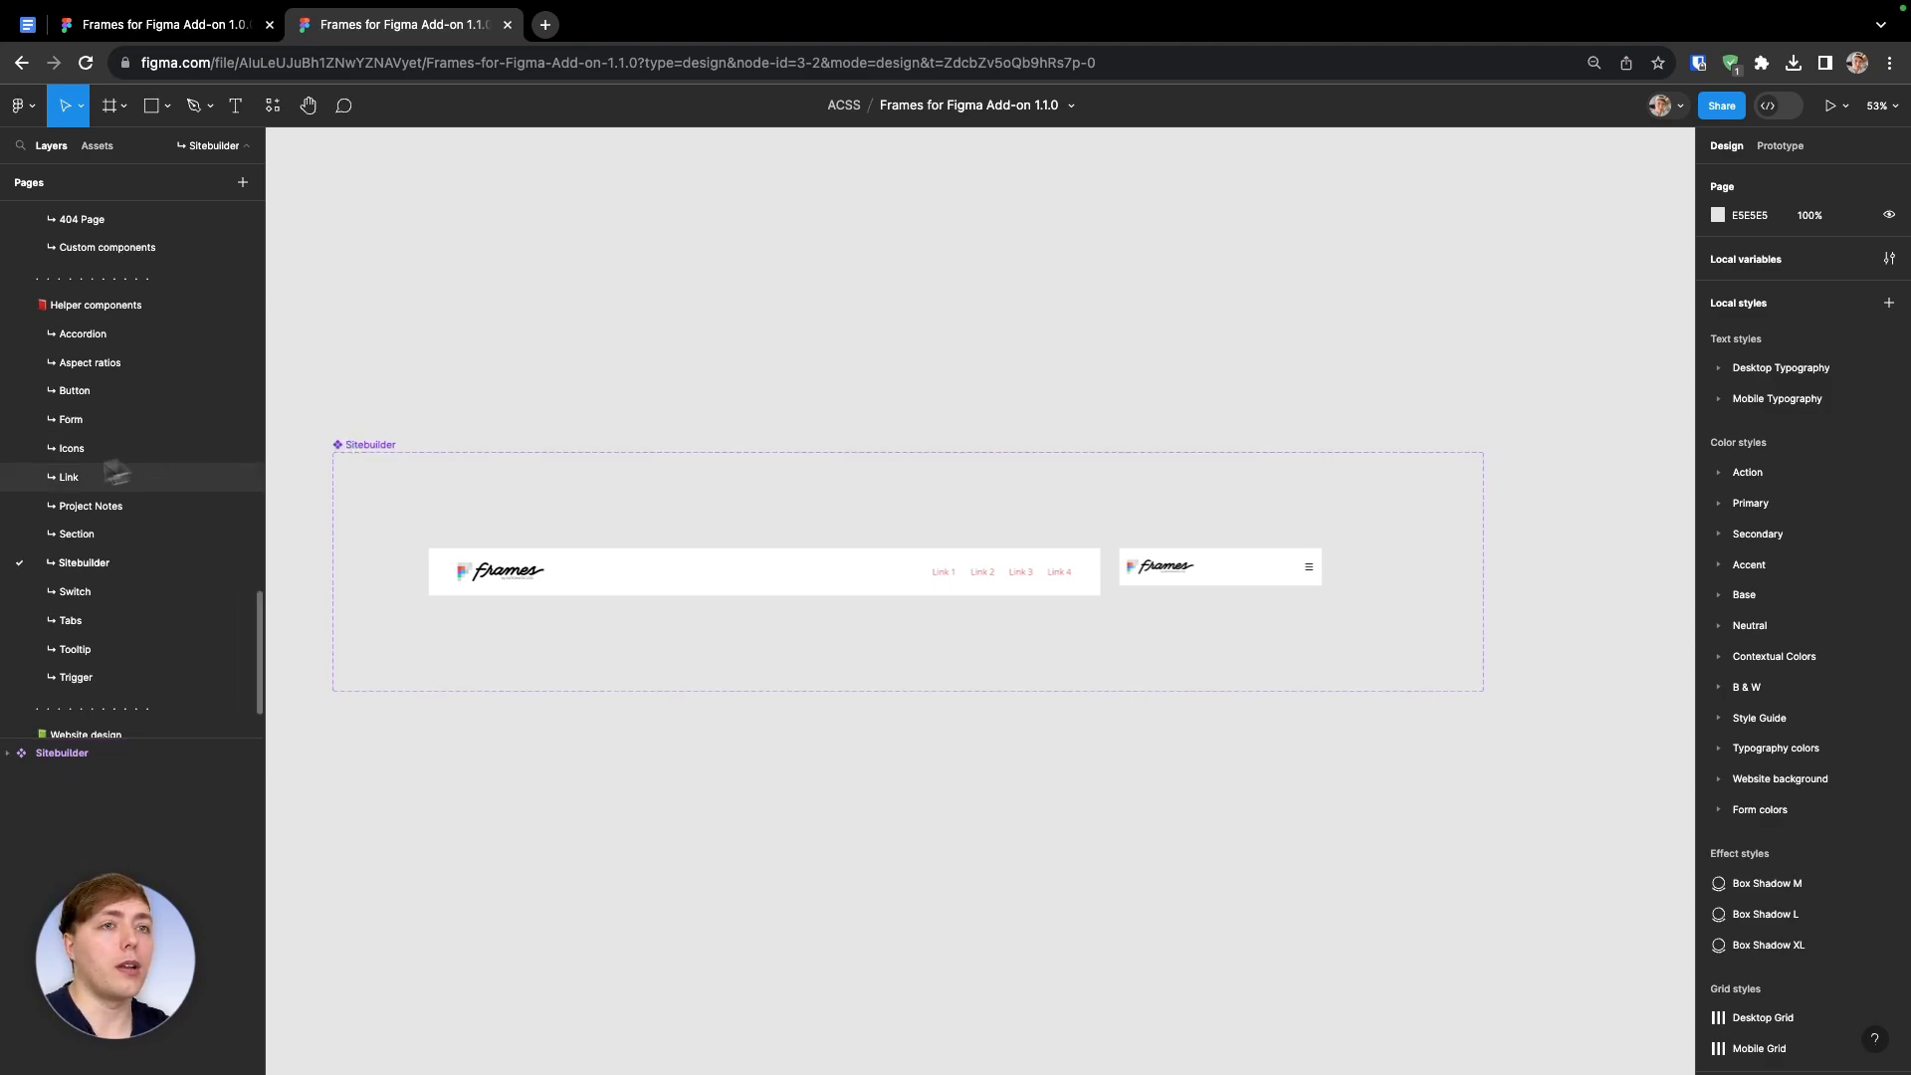
Open the Wireframe page under Website design and delete its placeholder text
scroll(121, 553, down, 2)
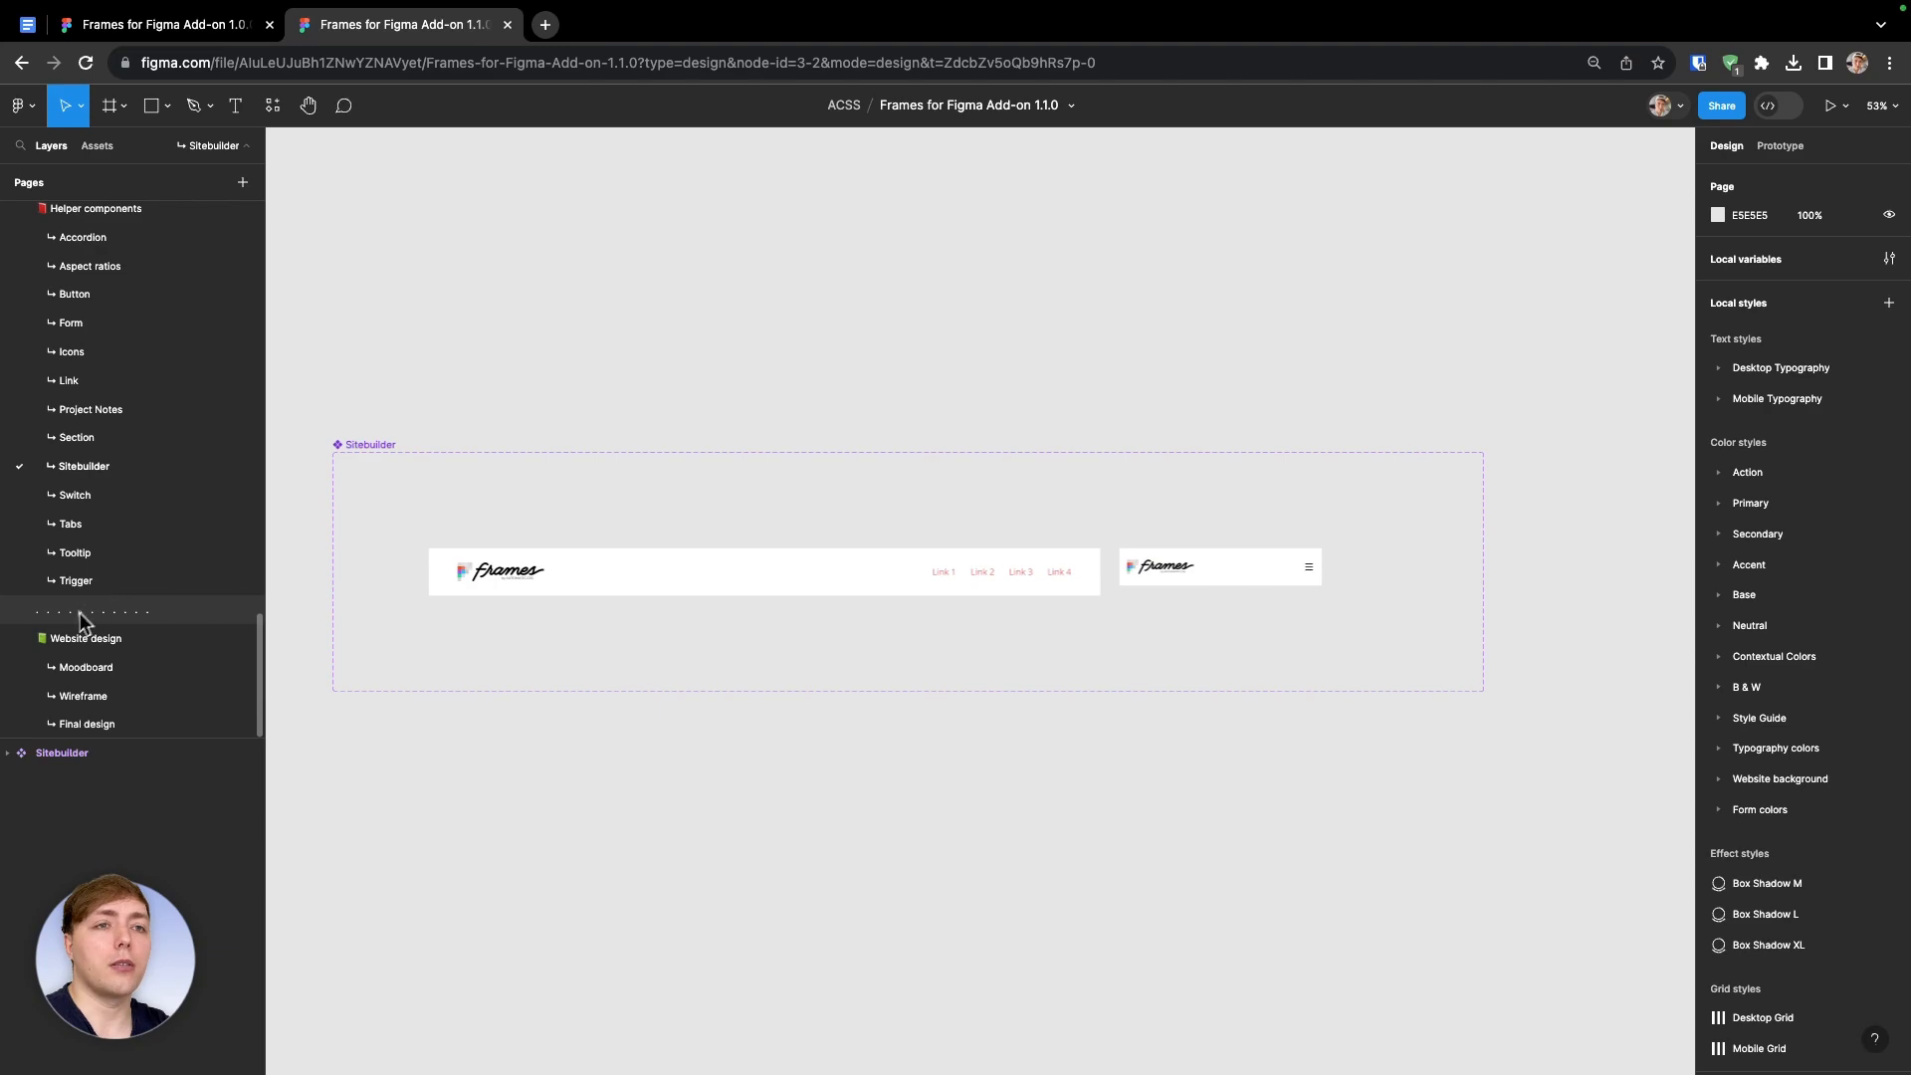
click(128, 638)
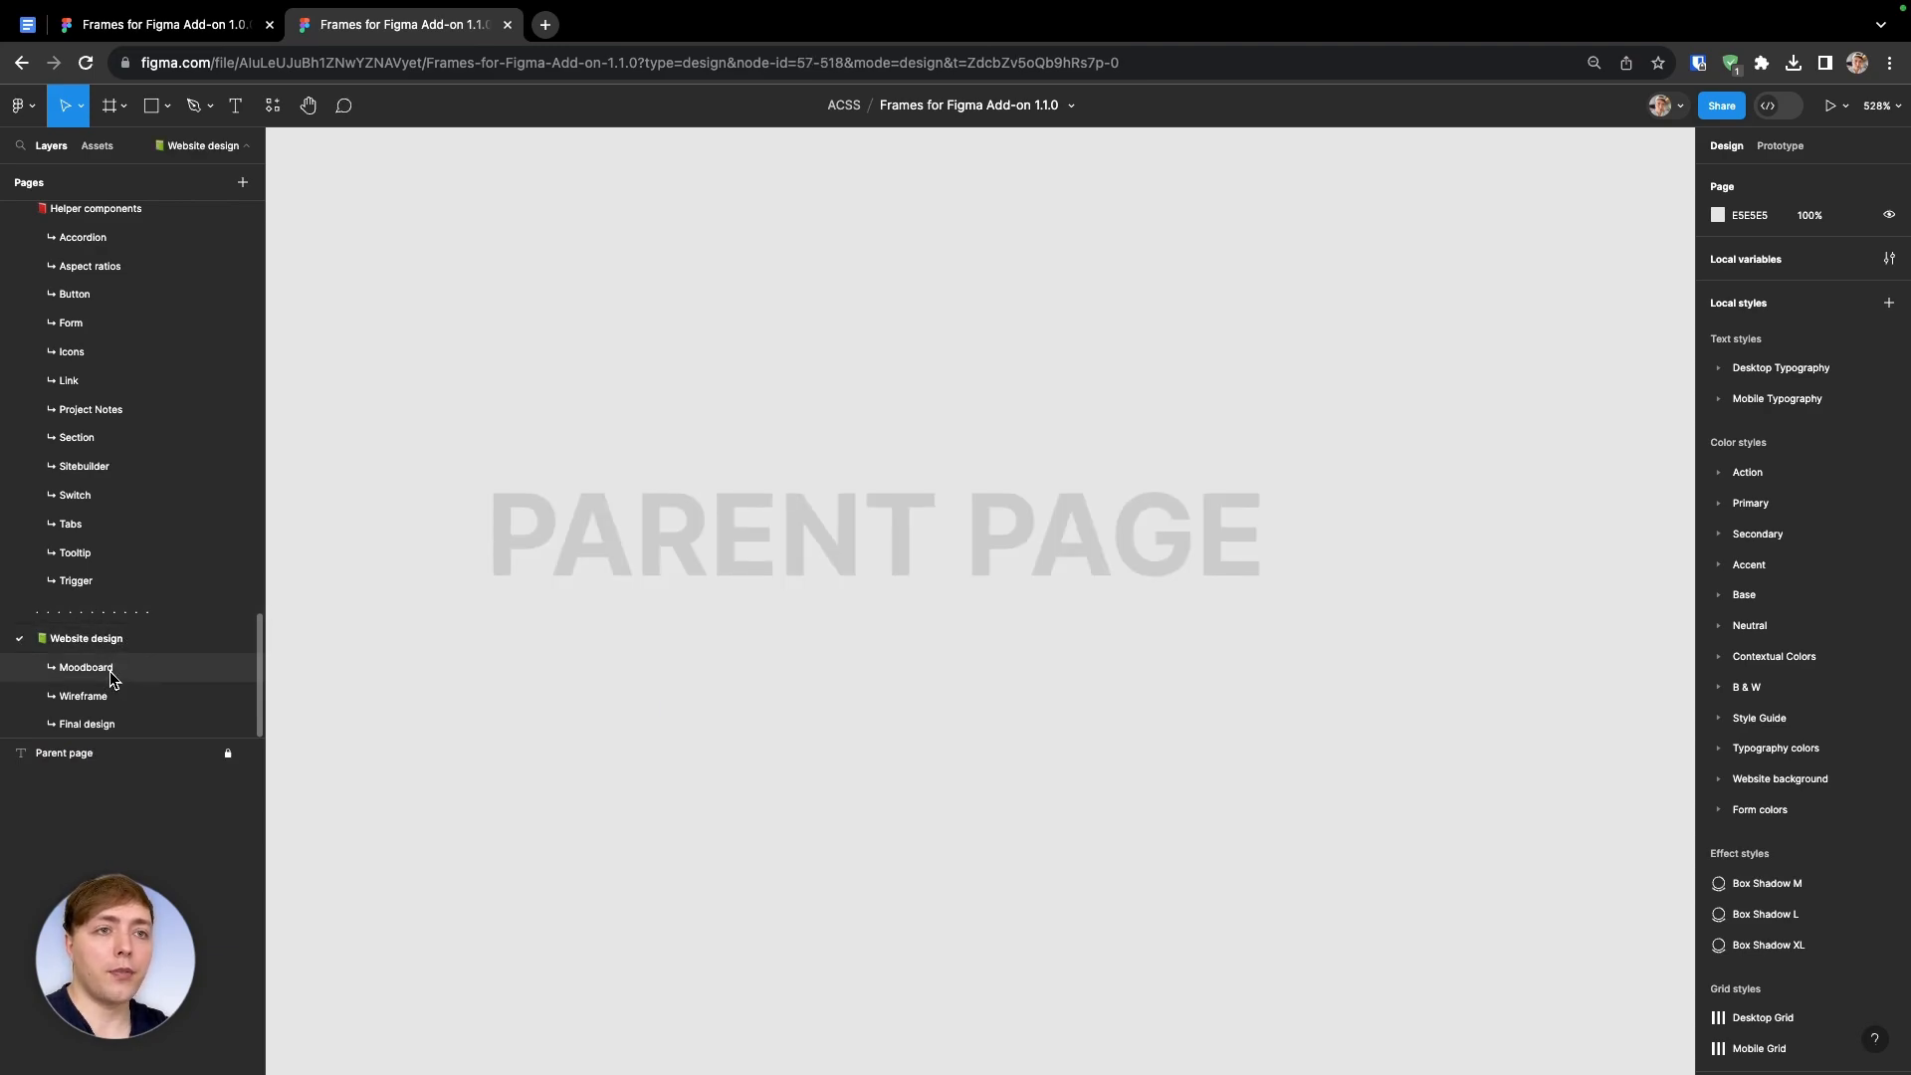
click(104, 697)
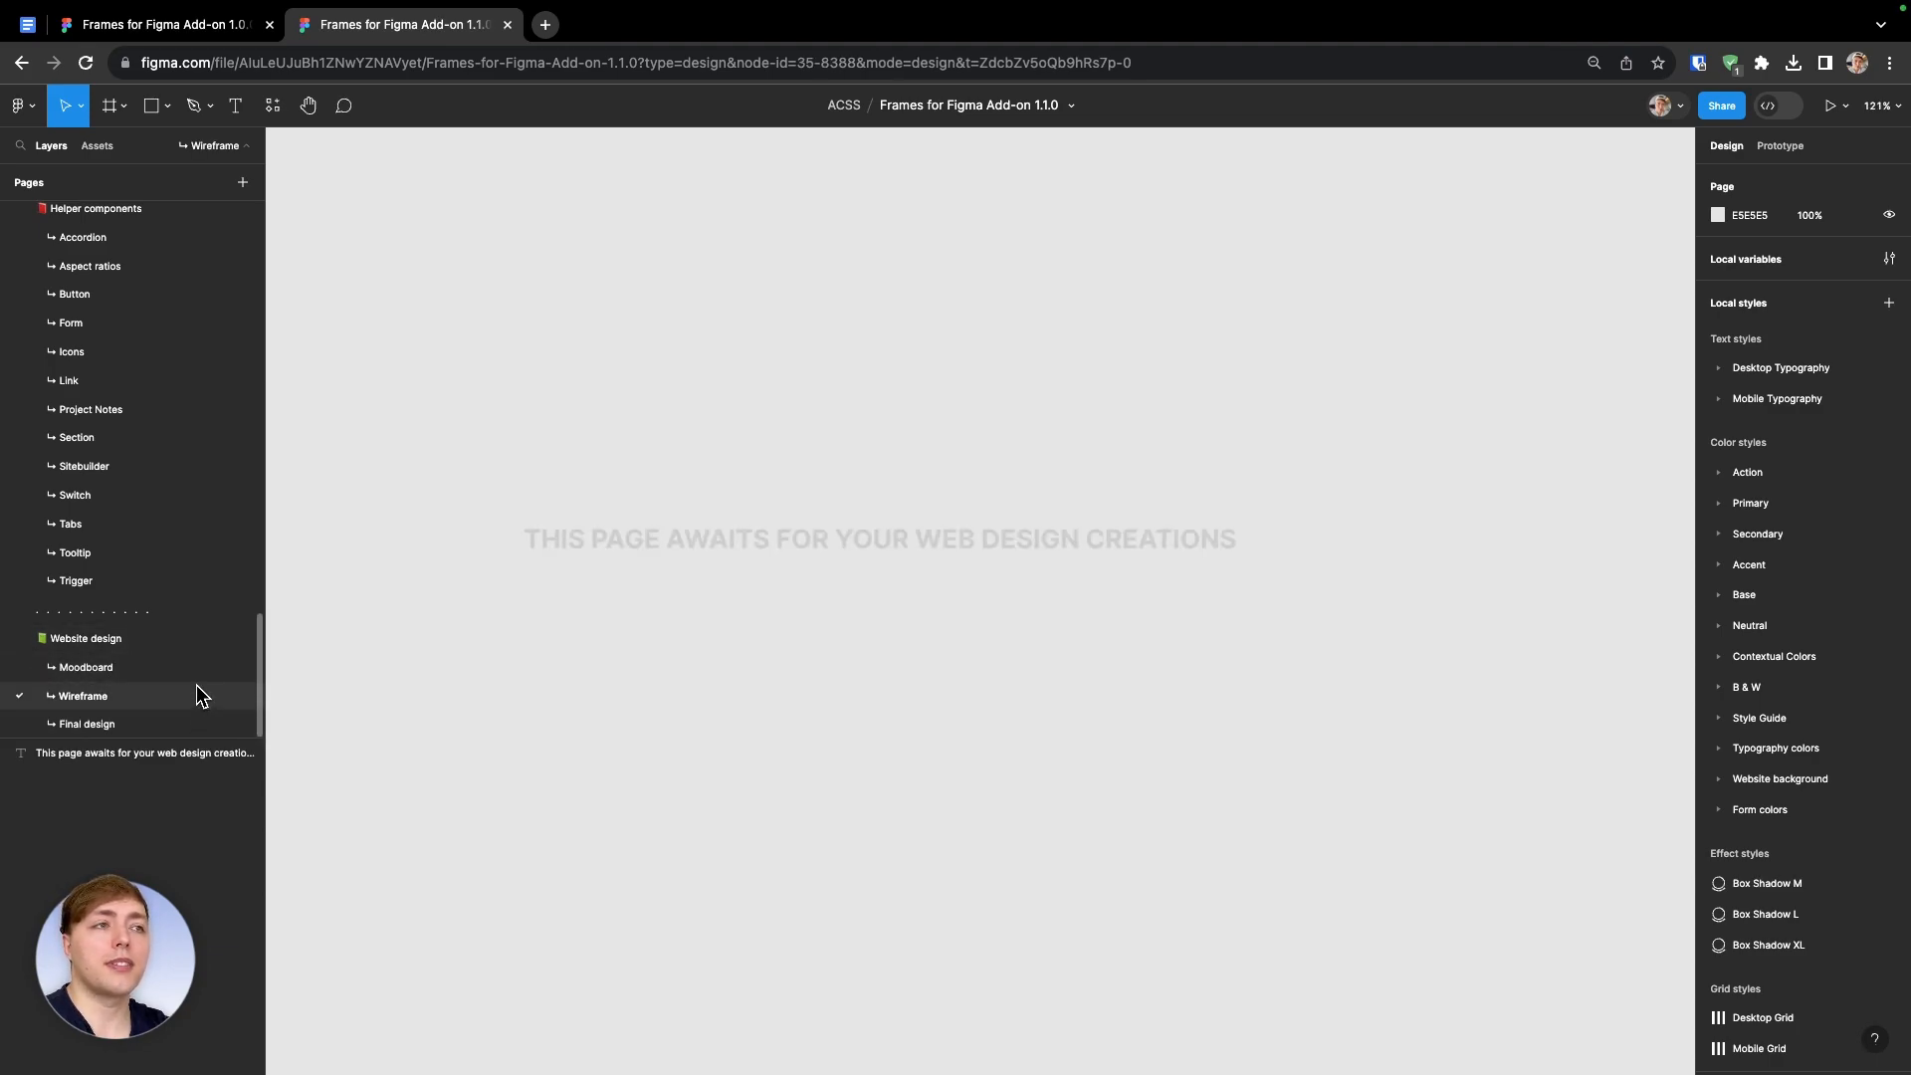
click(608, 549)
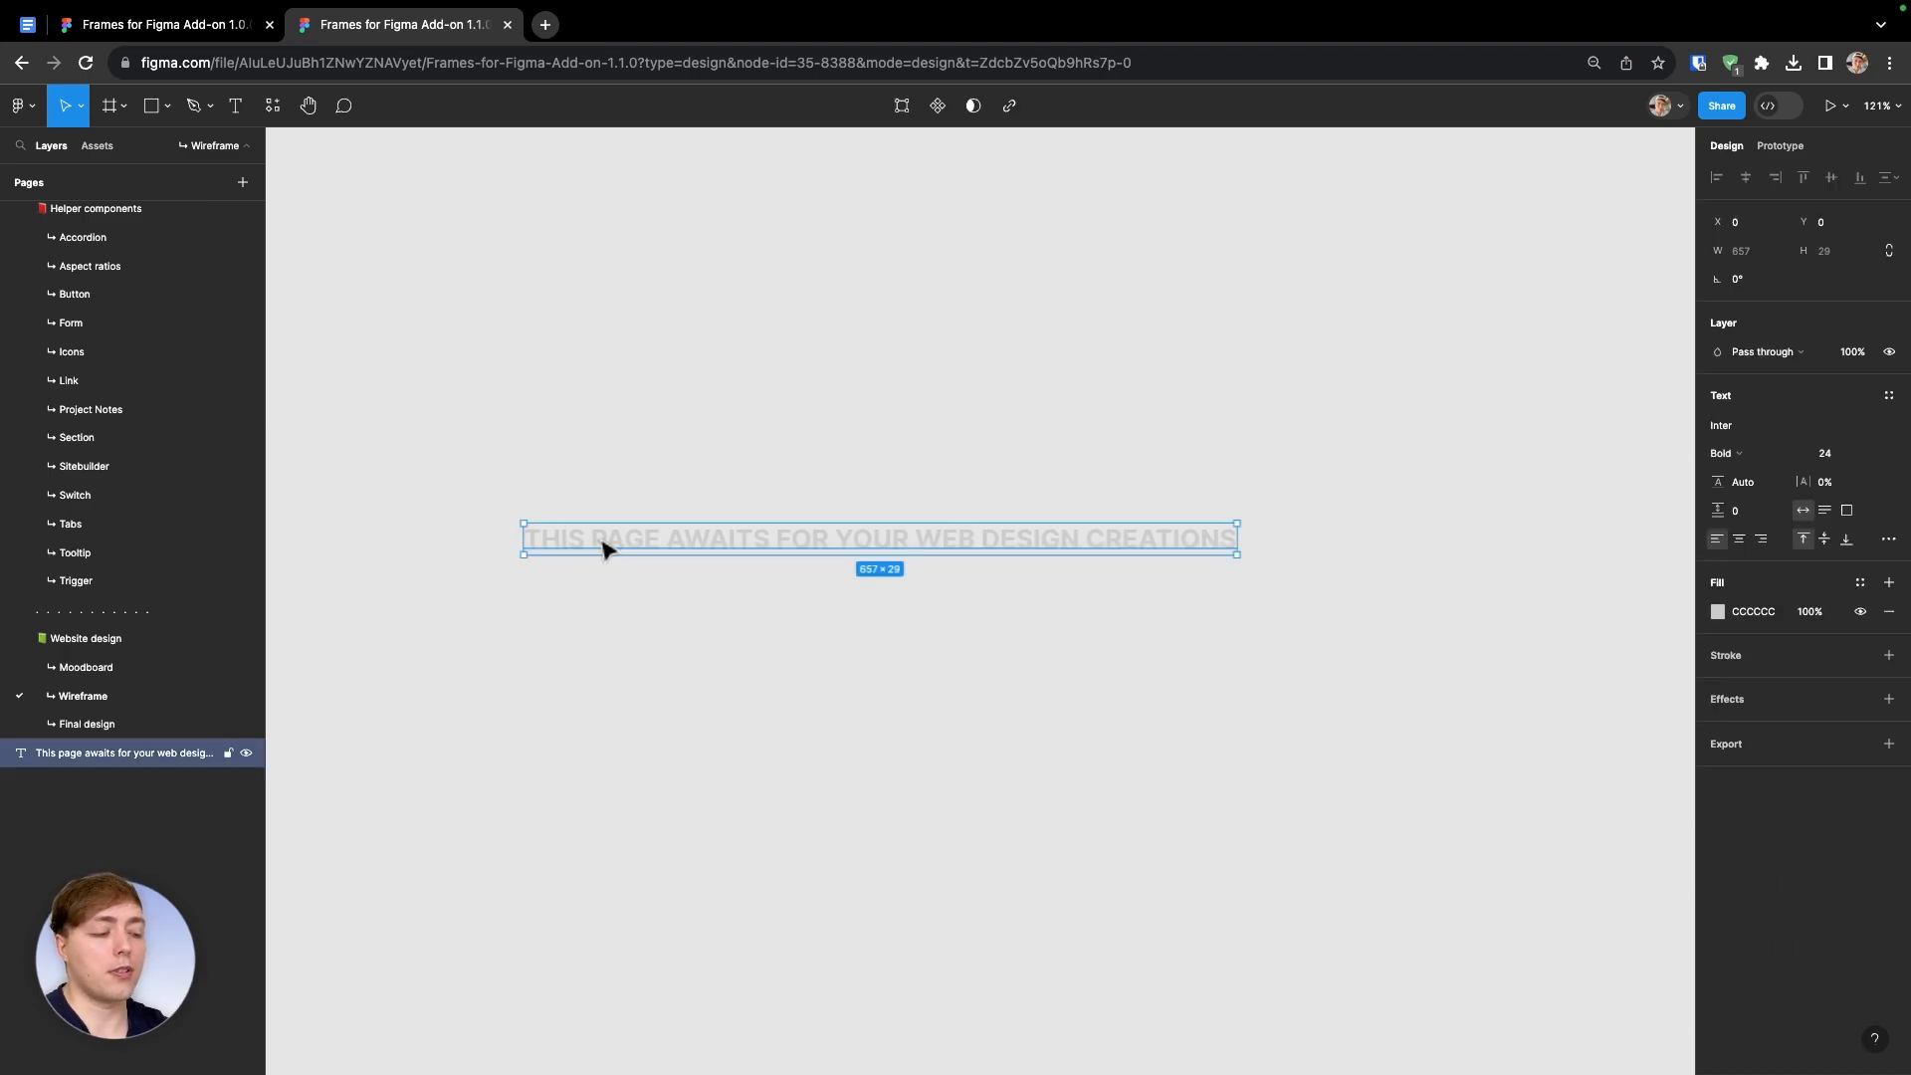
key(Delete)
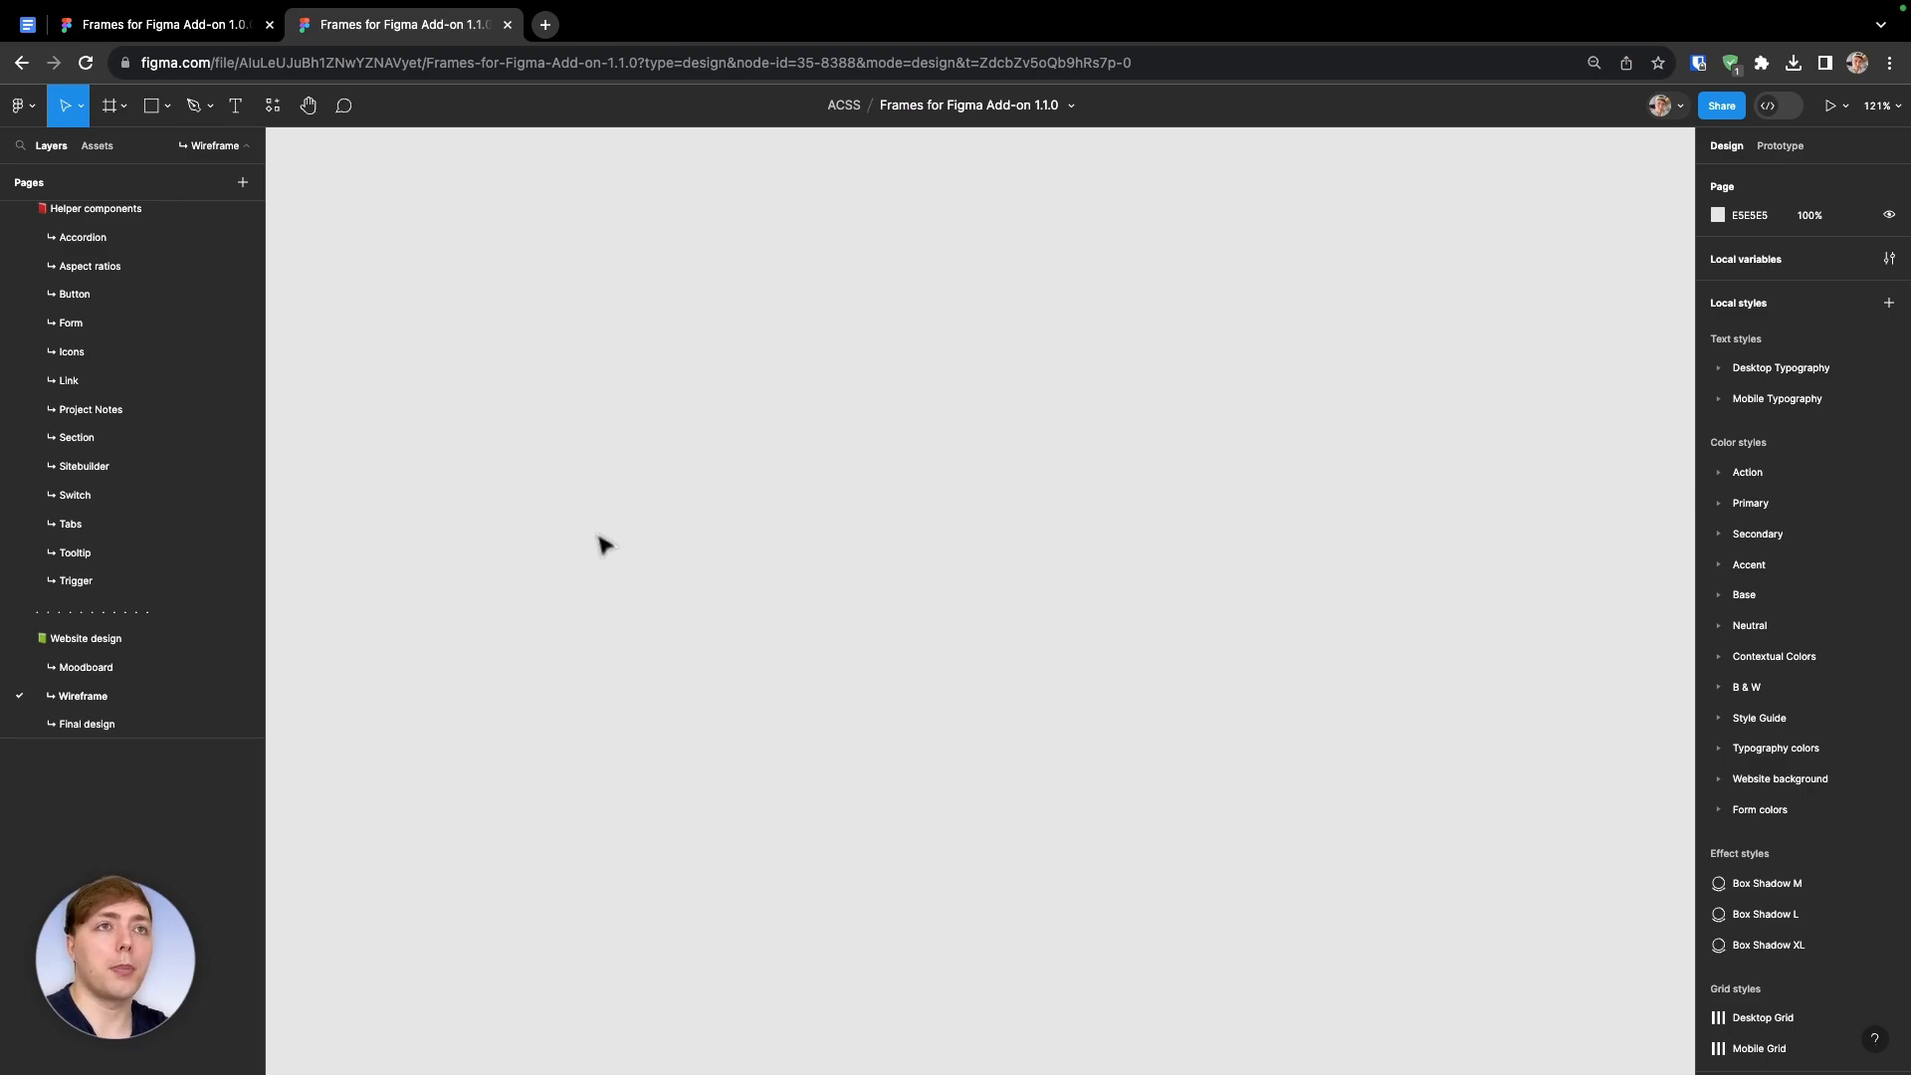
Search the file's assets for "Sitebuilder", clear the search and return to the layers list
click(100, 148)
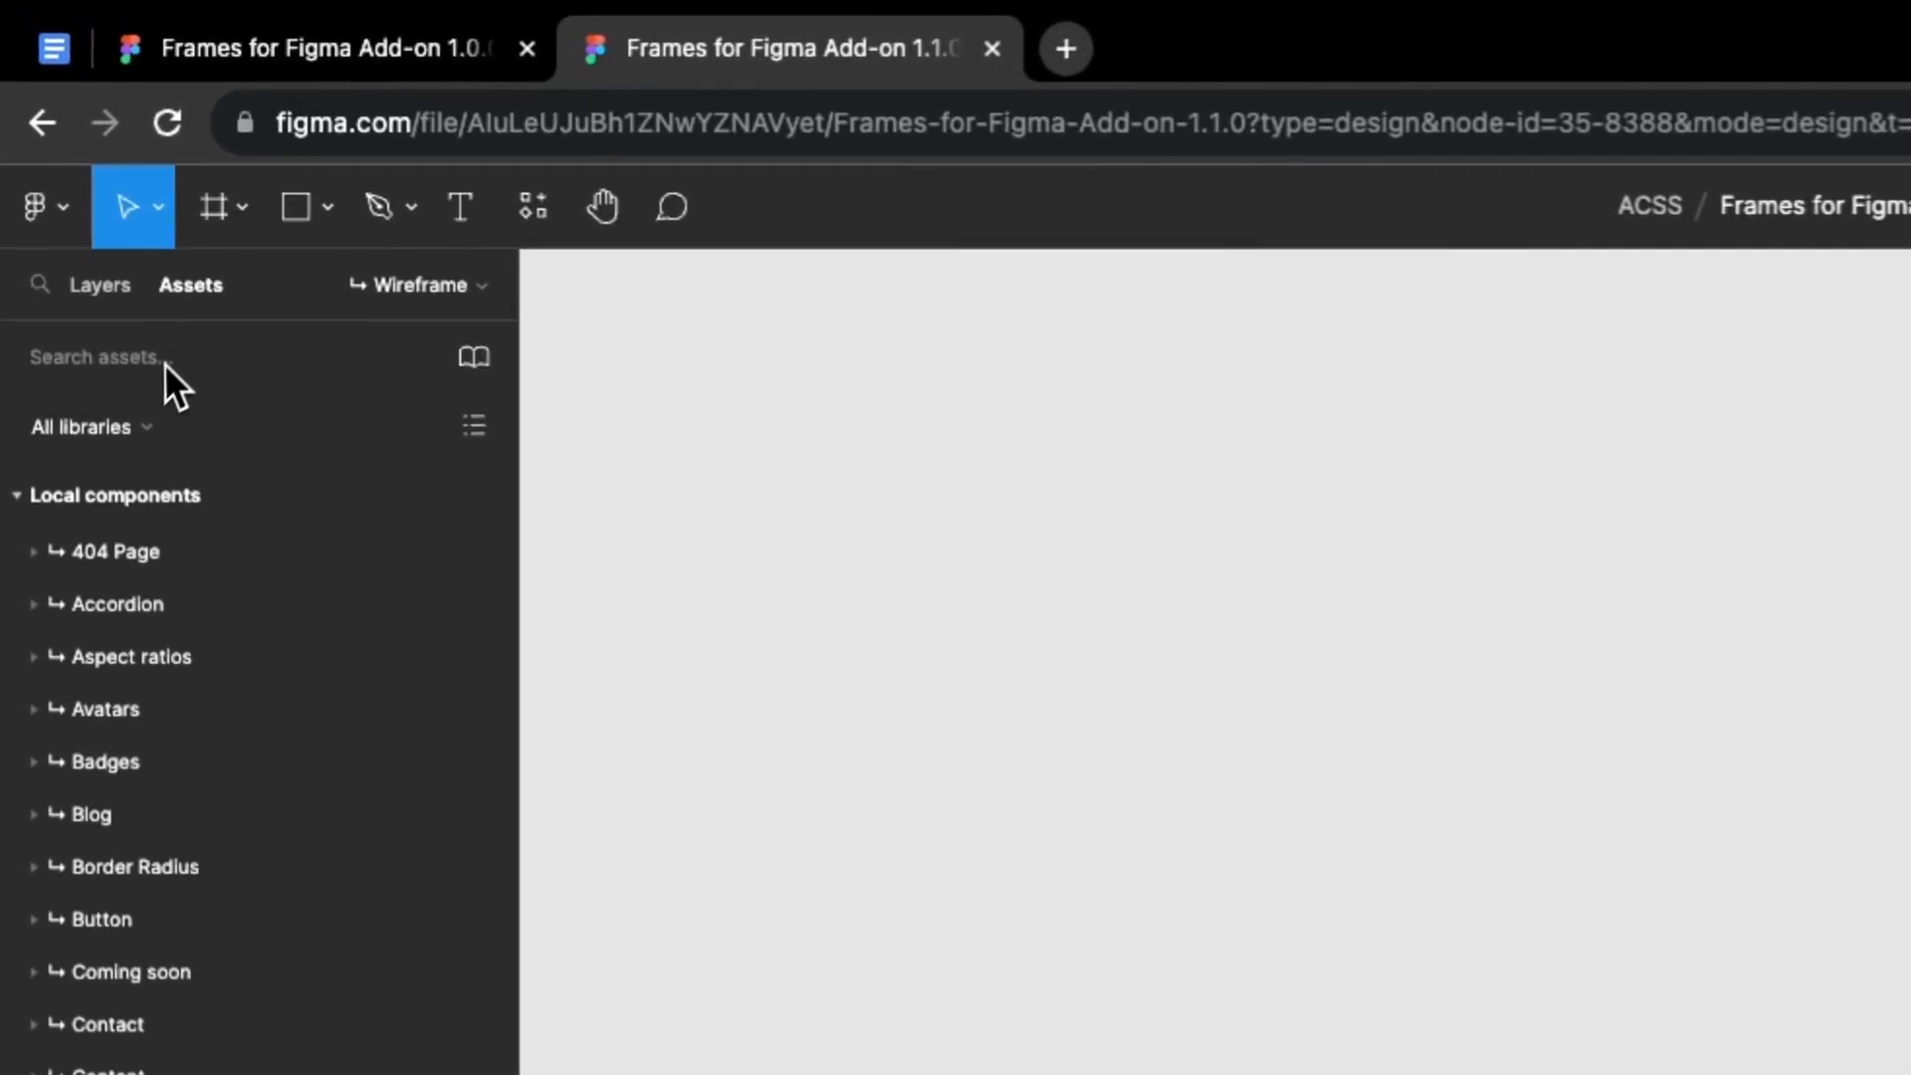
click(164, 361)
text(Sitebuilder)
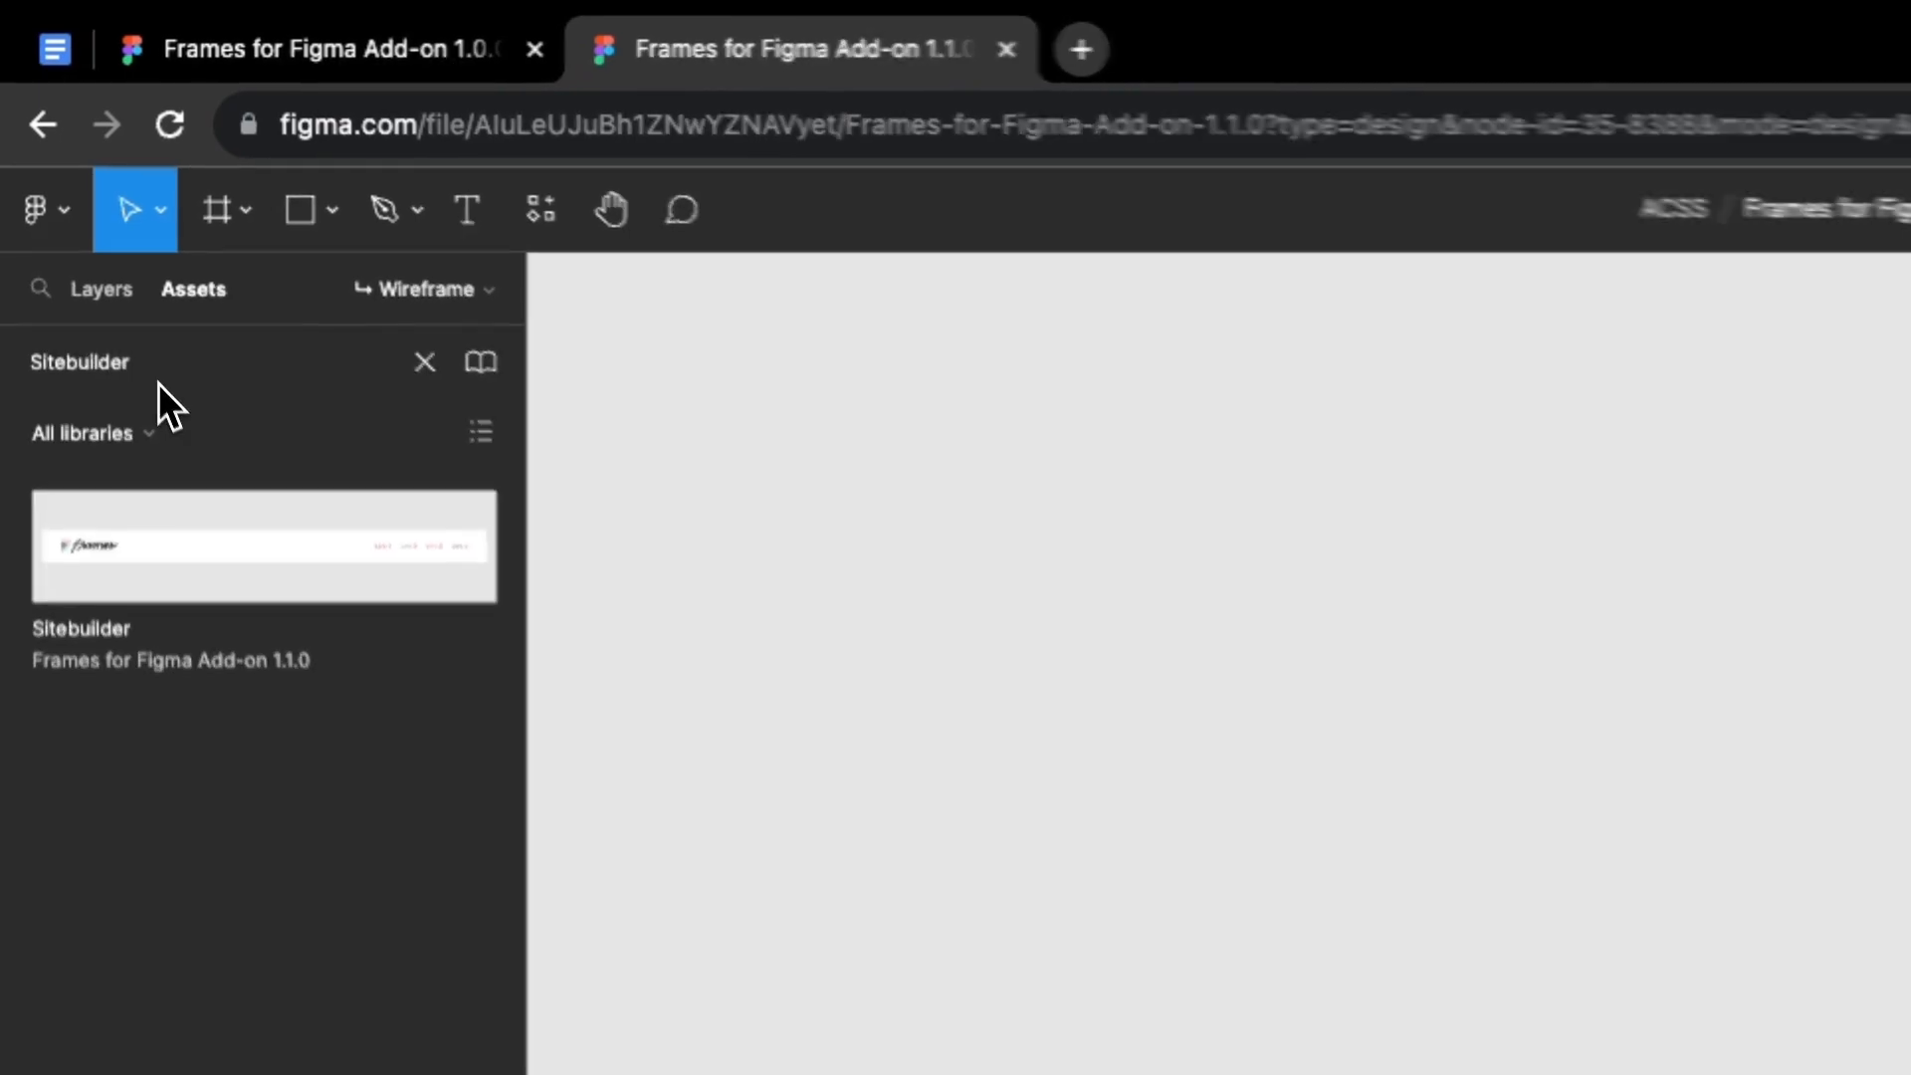
key(super+a)
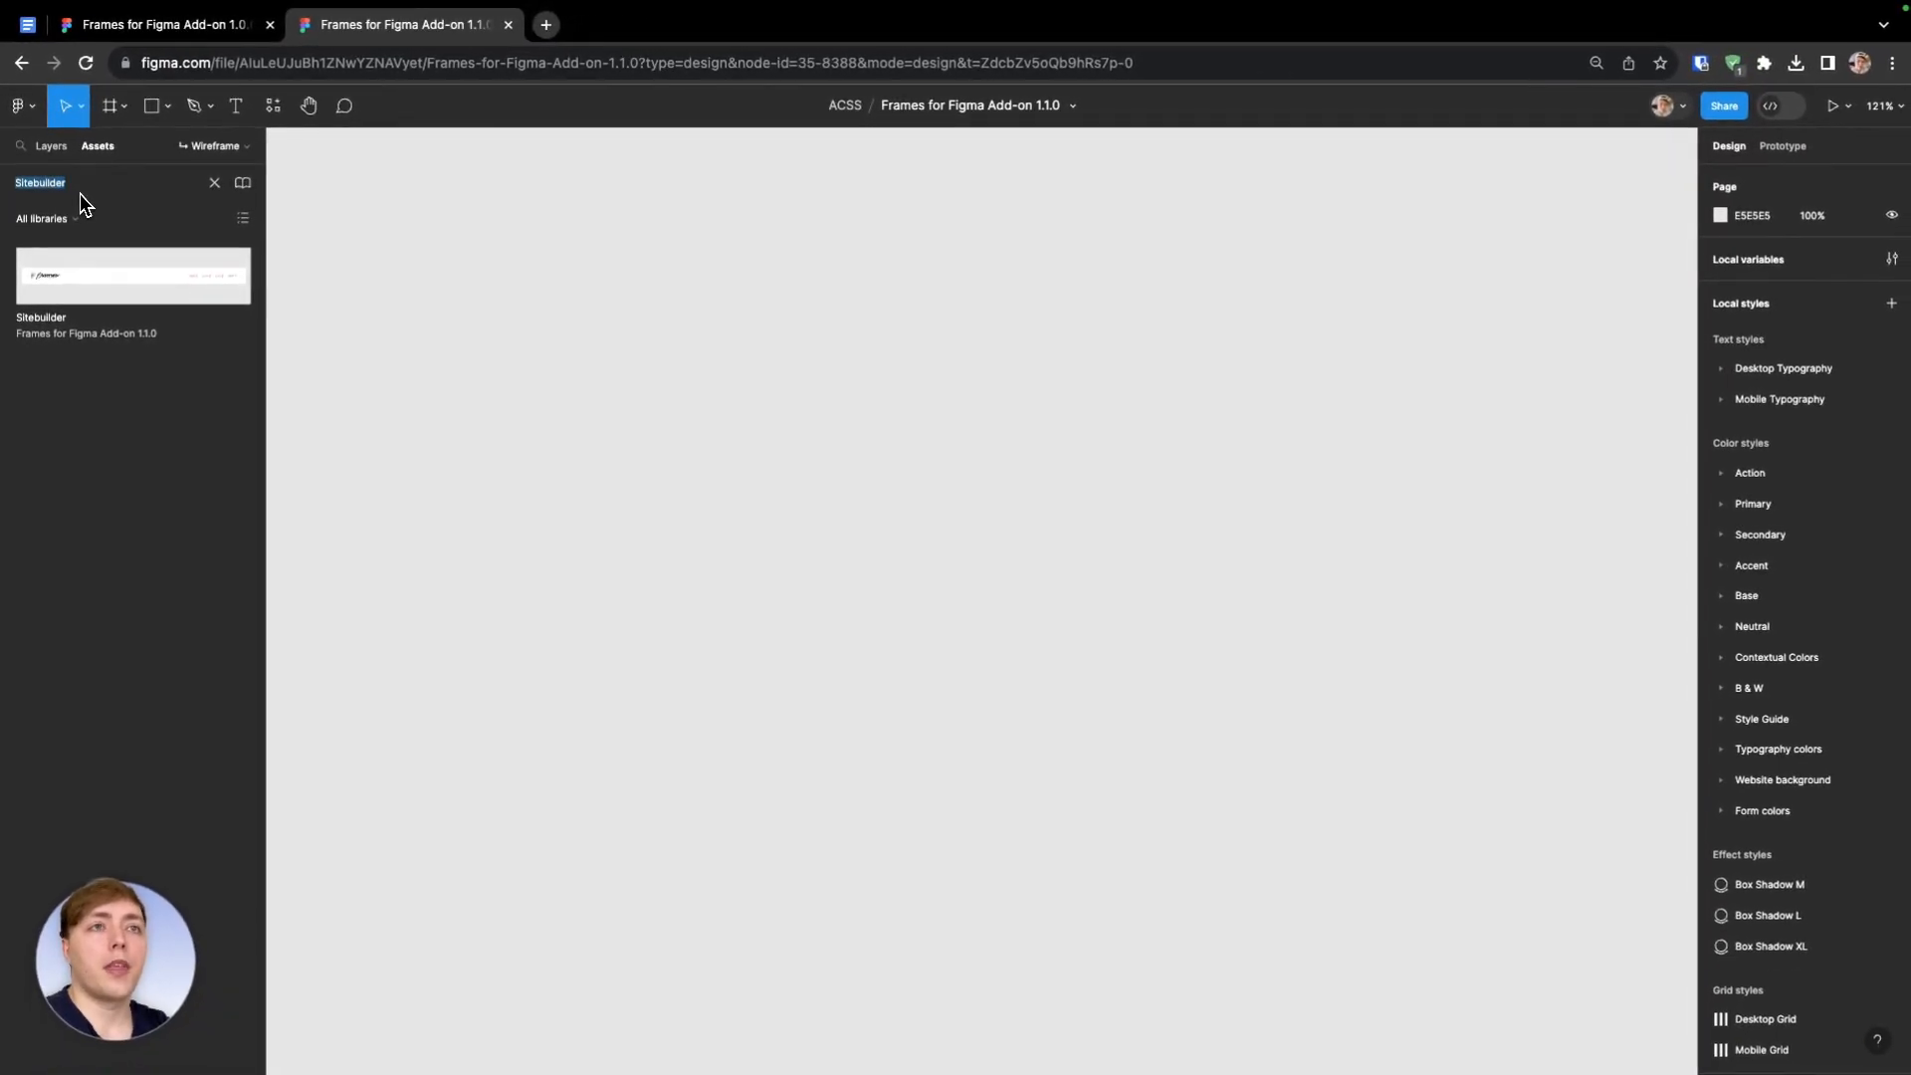
key(BackSpace)
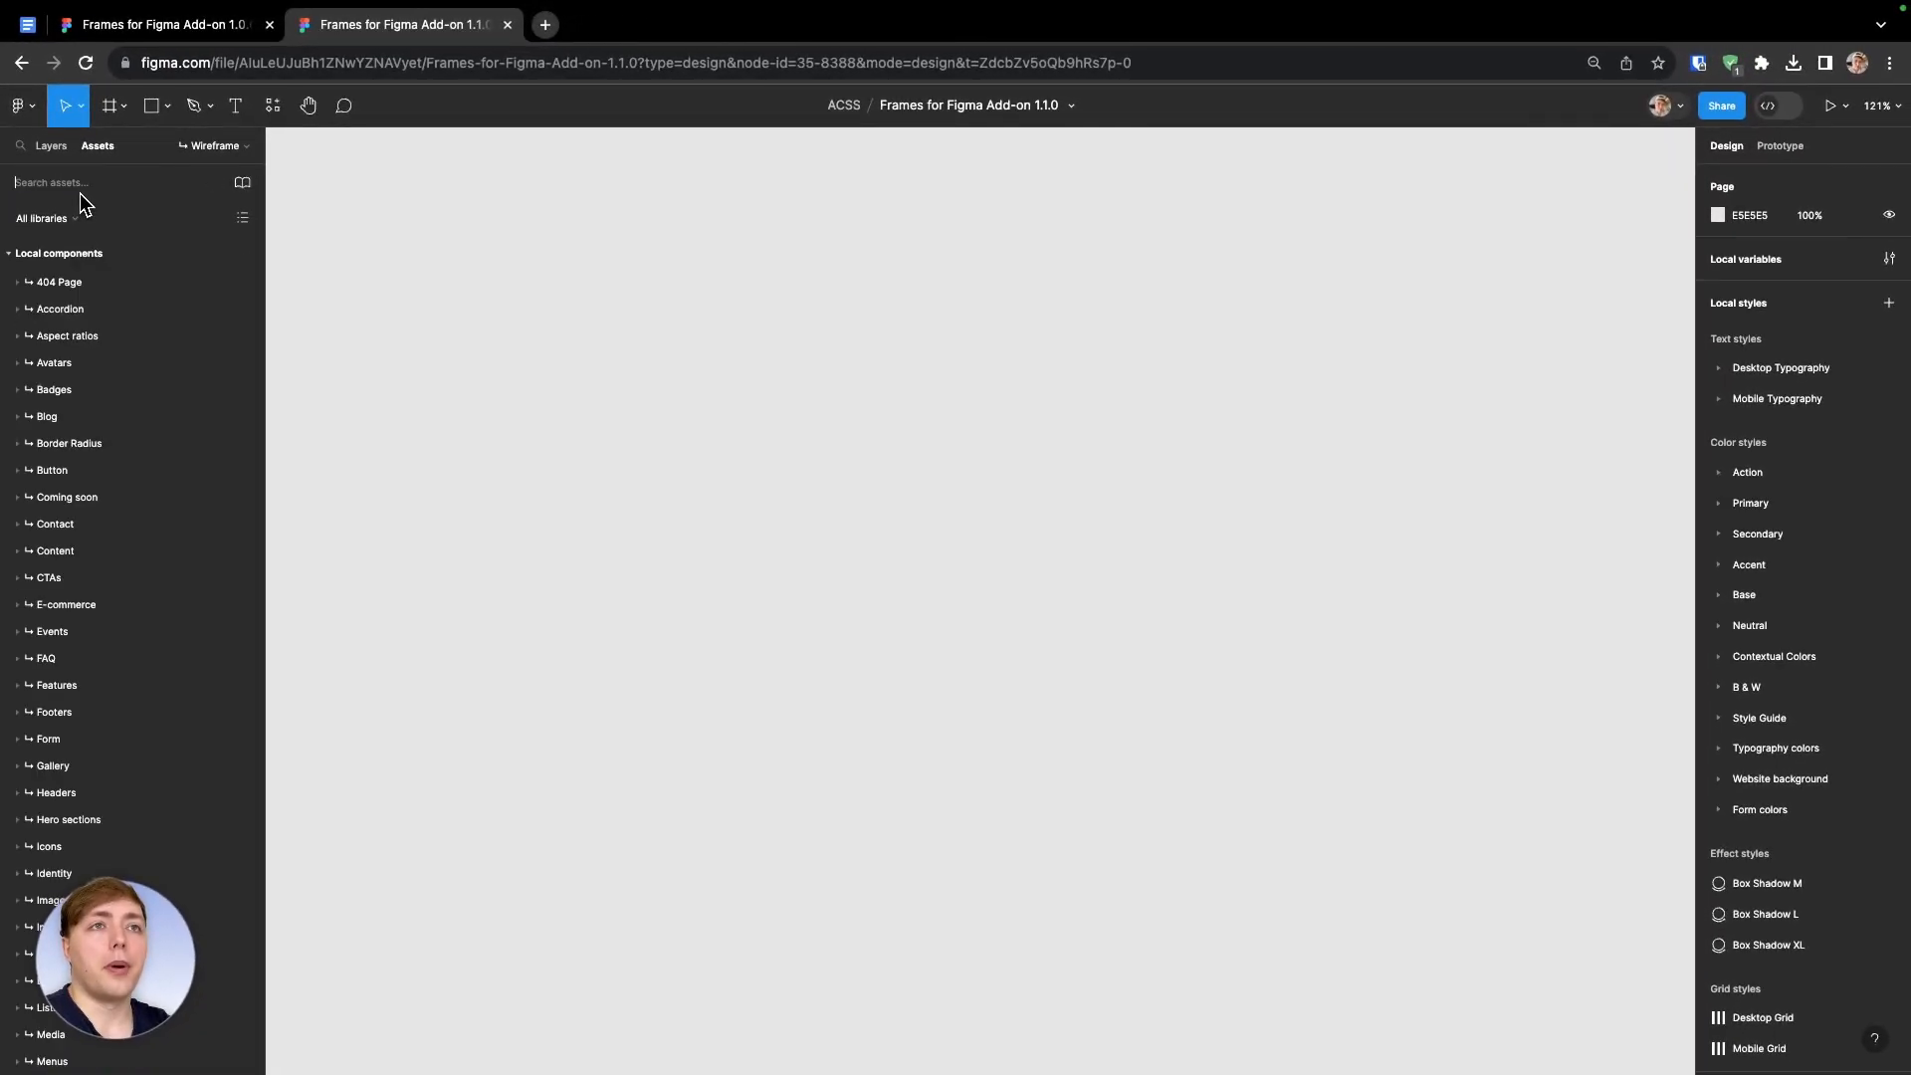
click(52, 141)
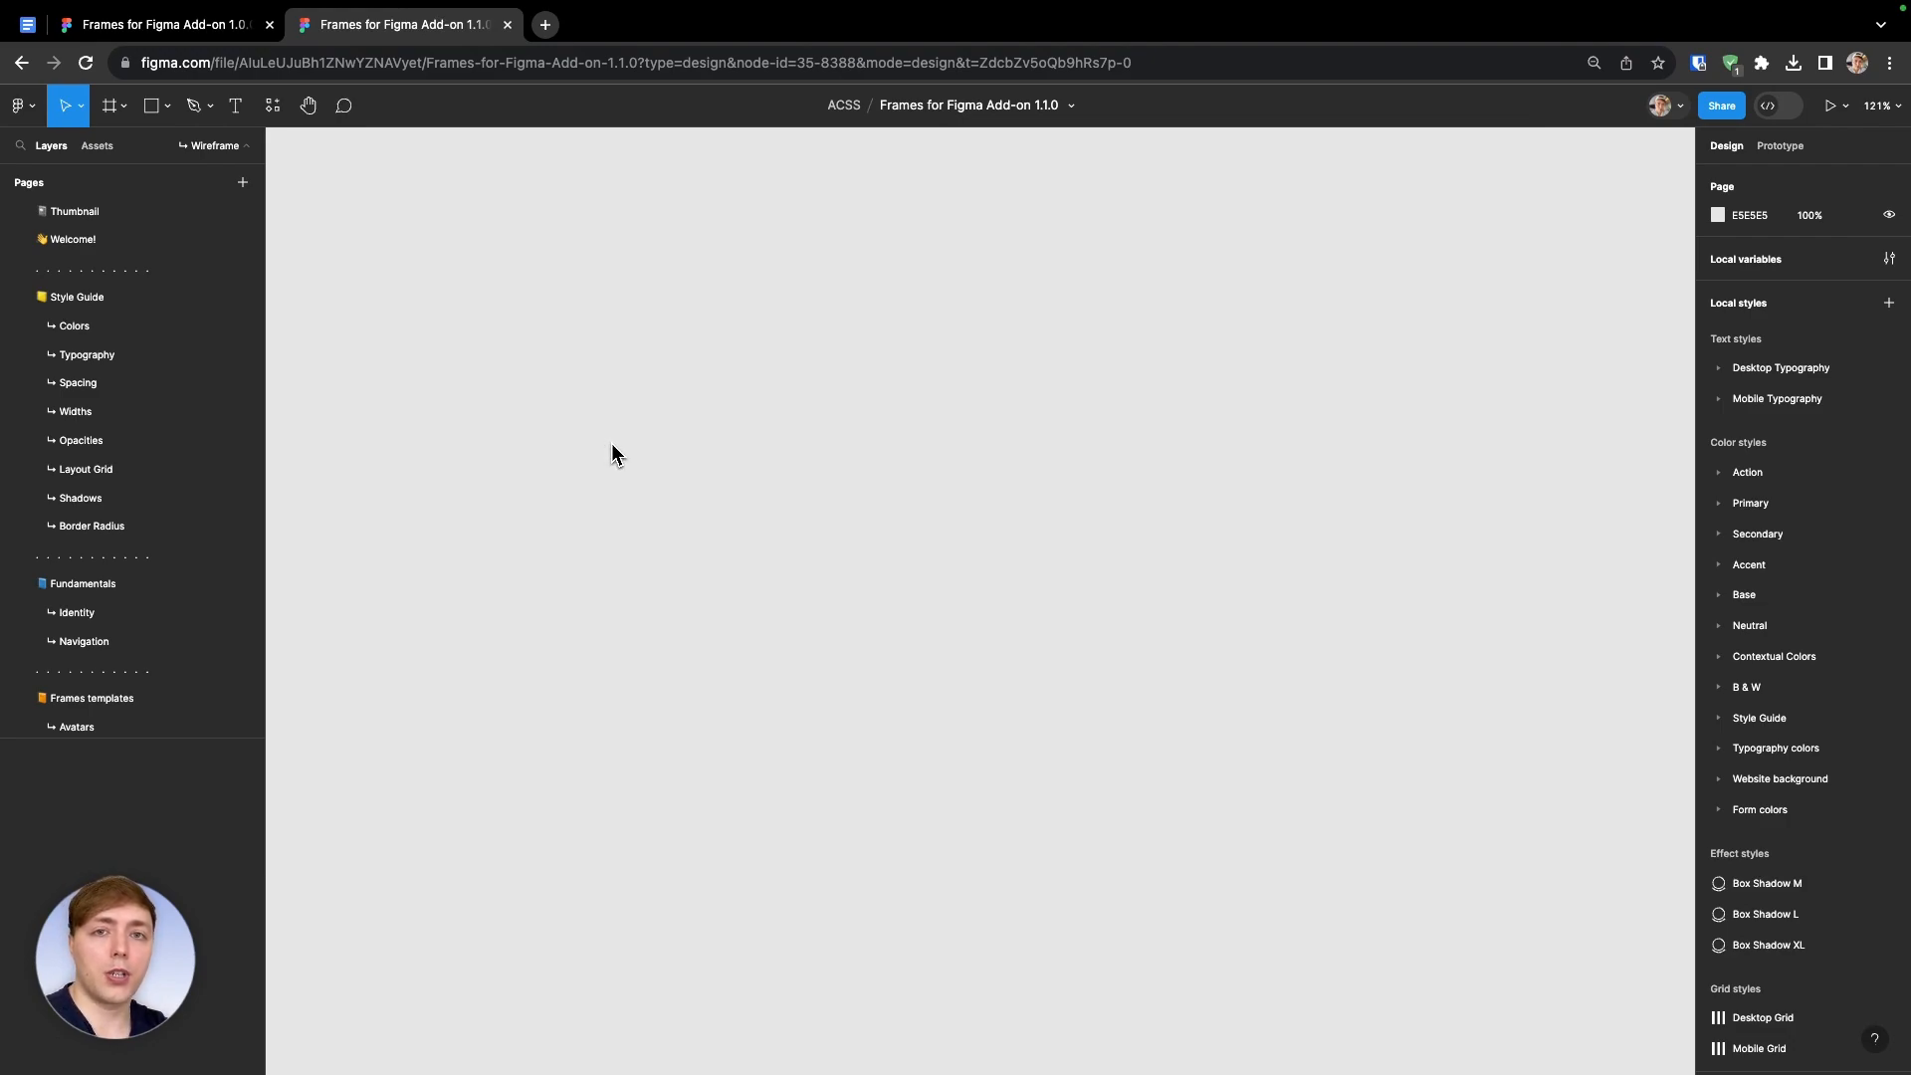
Find the Sitebuilder component through the component search and place an instance on the Wireframe page
key(shift+i)
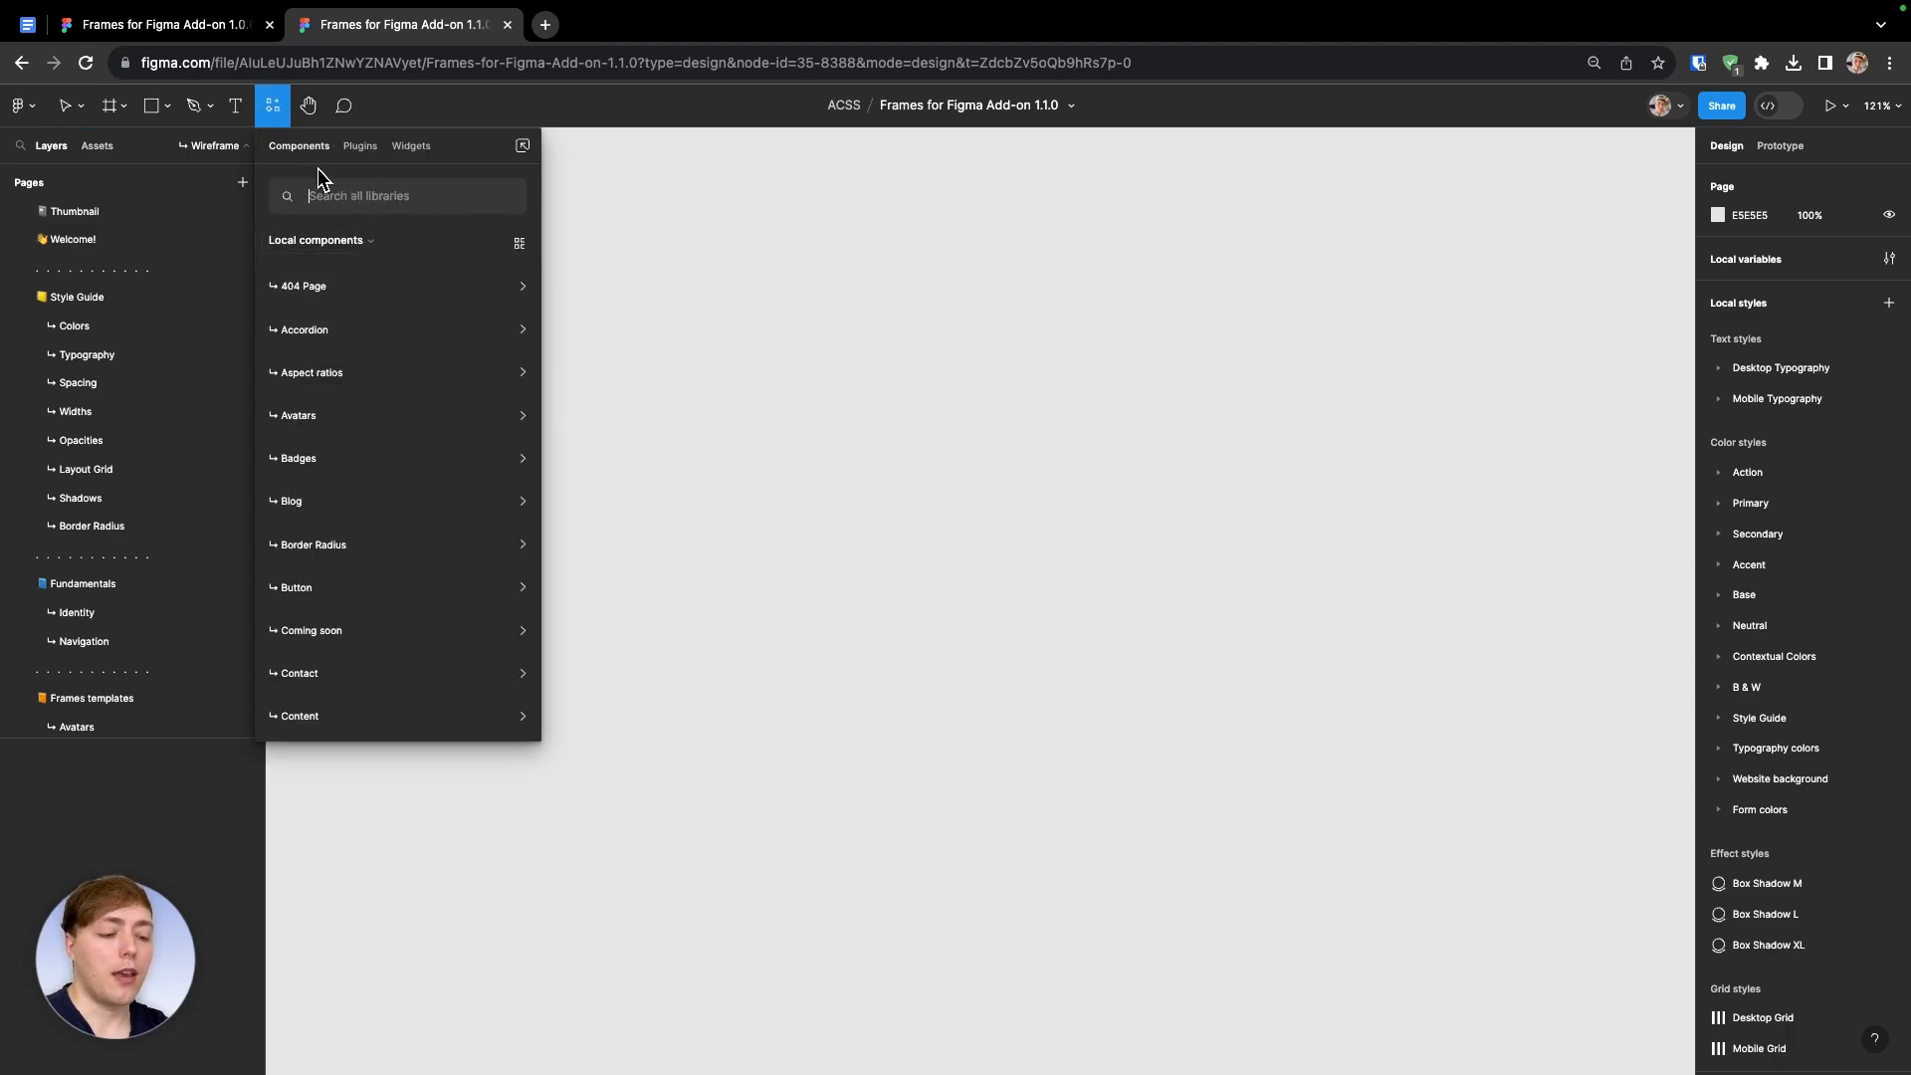
text(Sitebuilder)
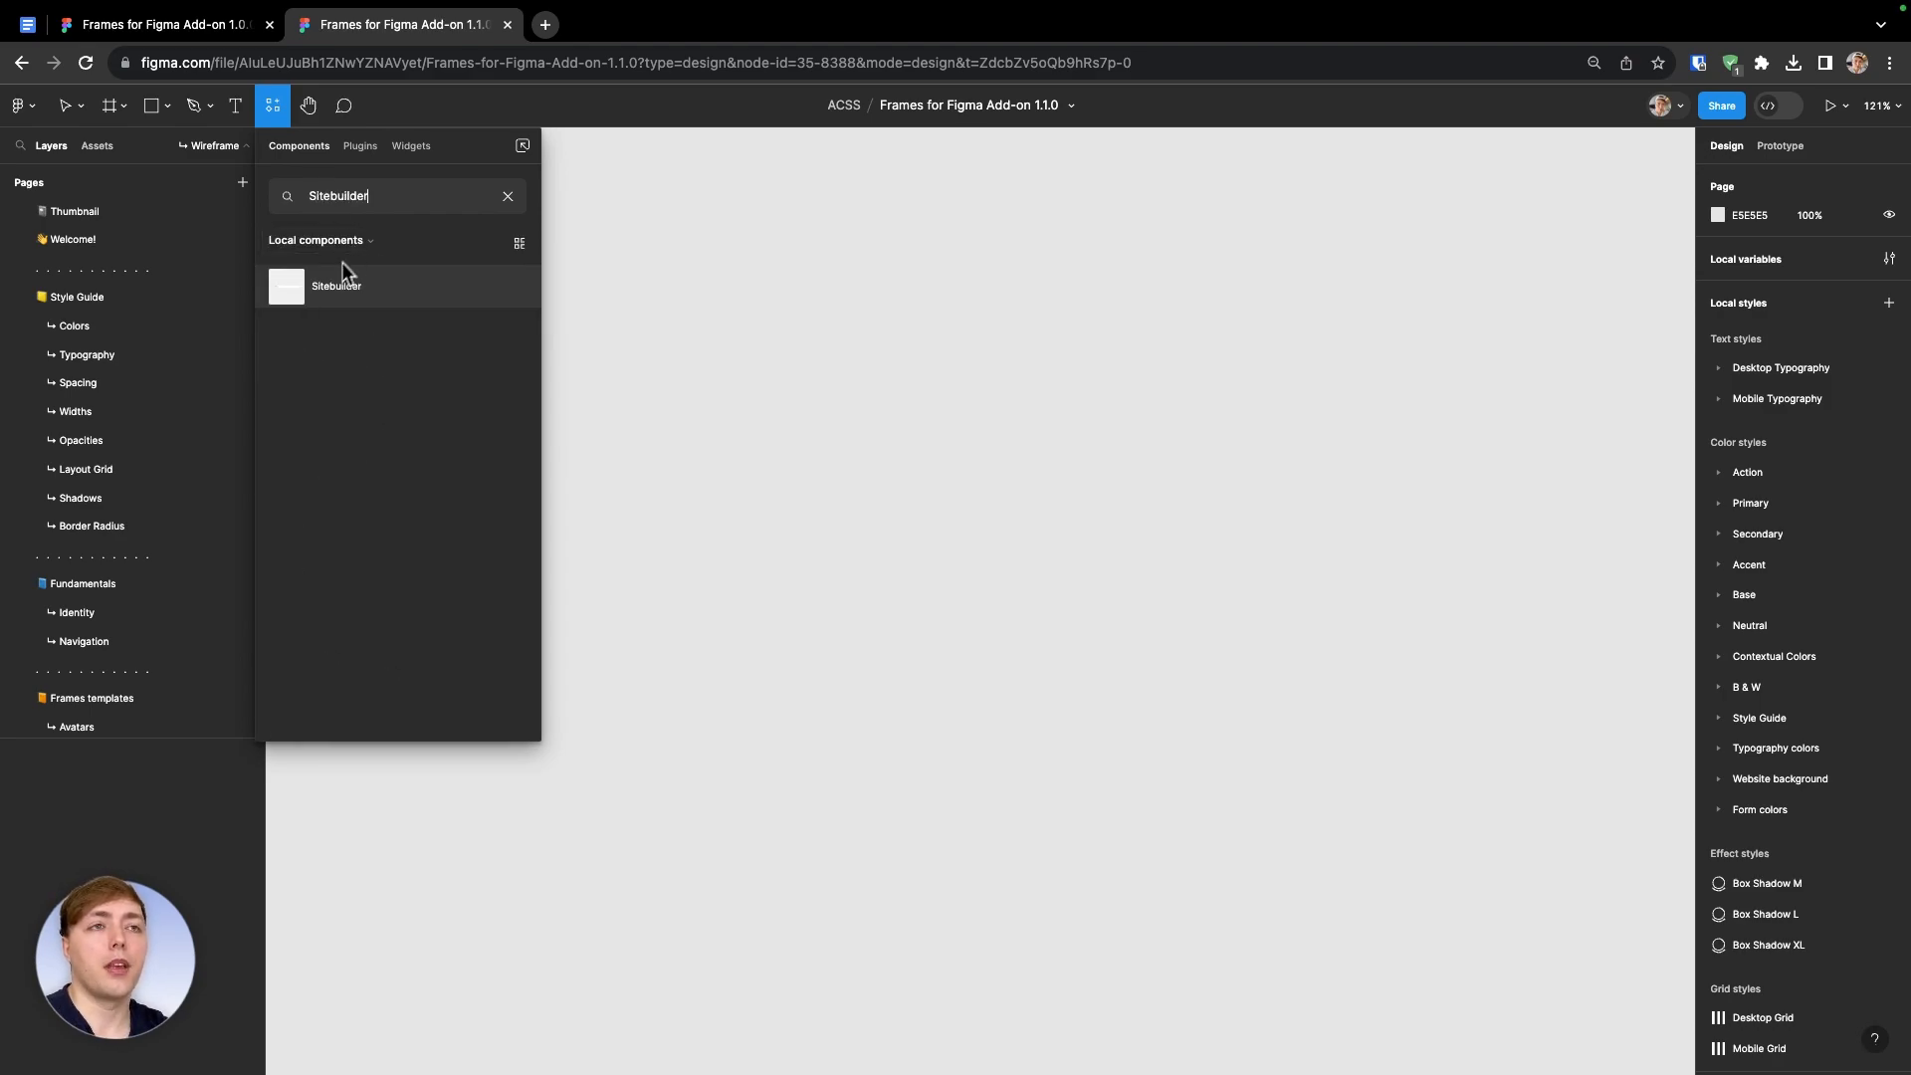
drag(332, 296, 856, 503)
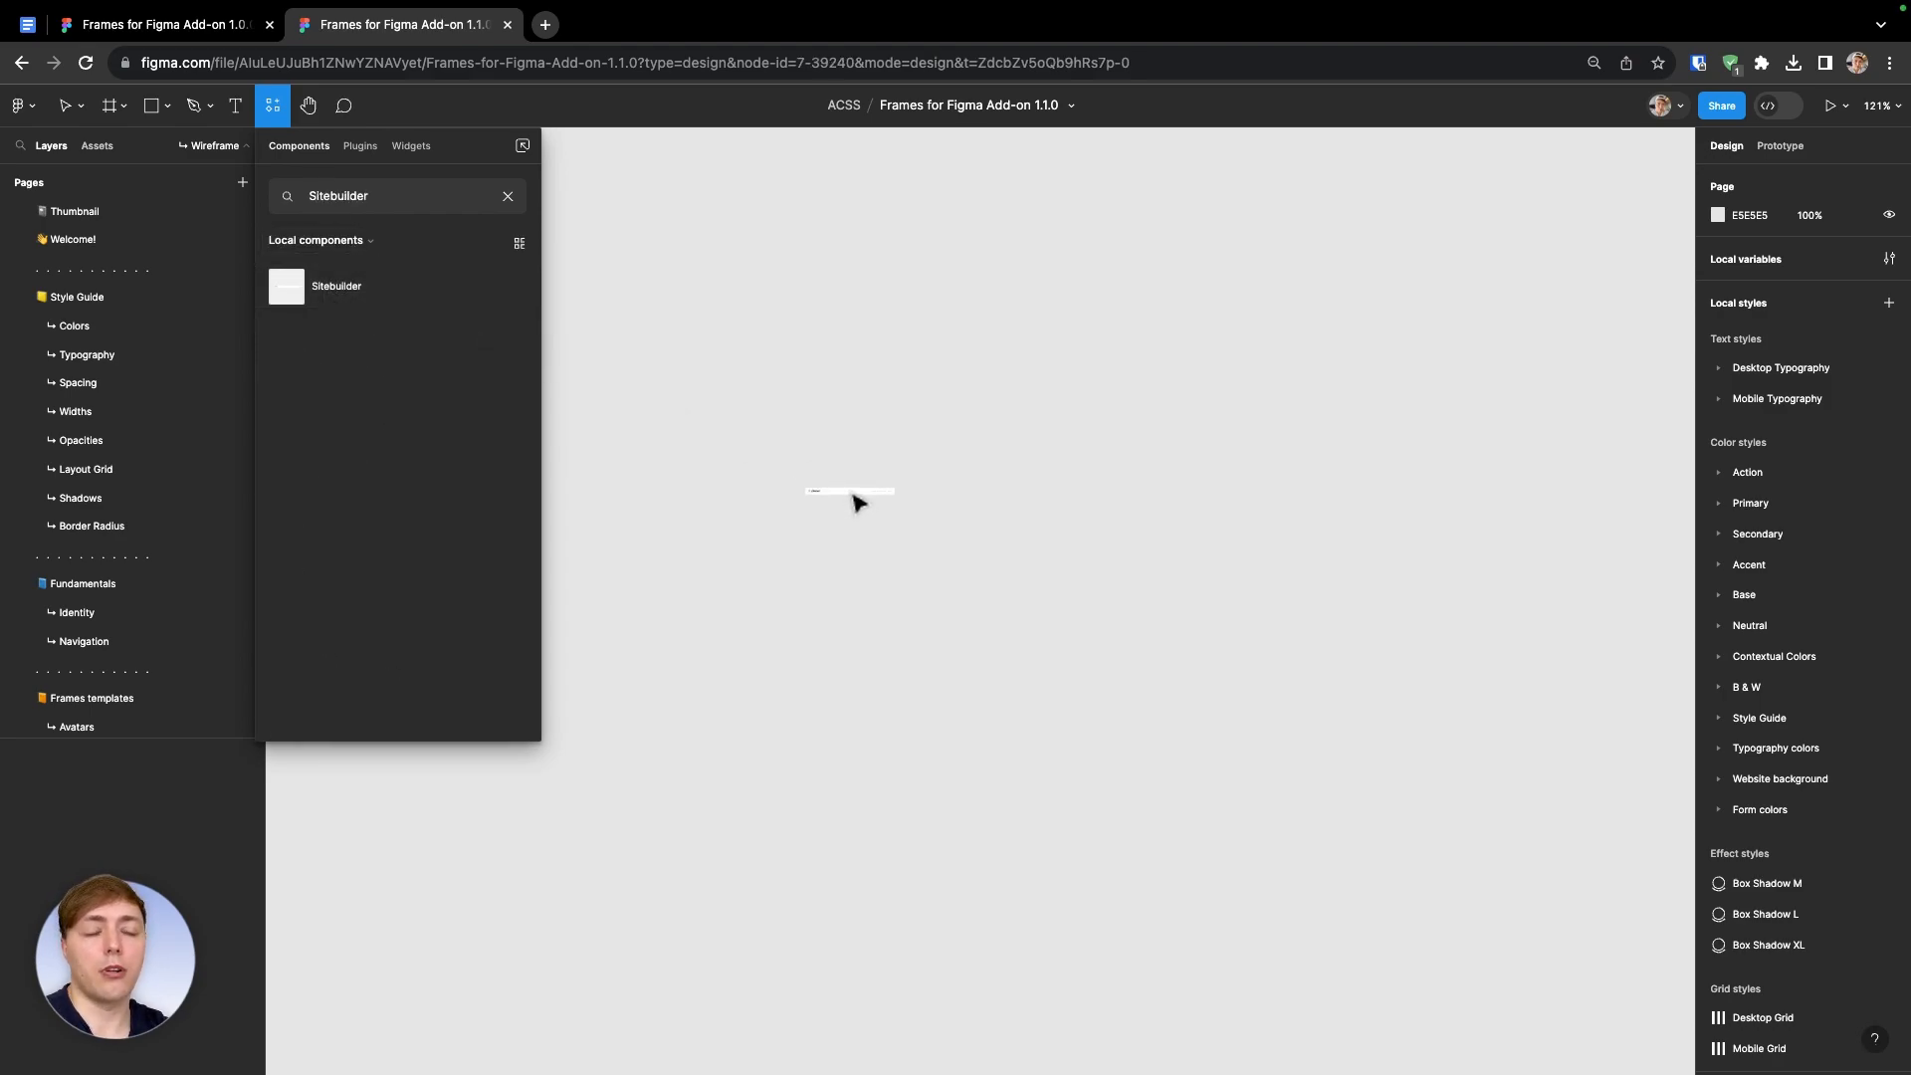
scroll(854, 384, down, 5)
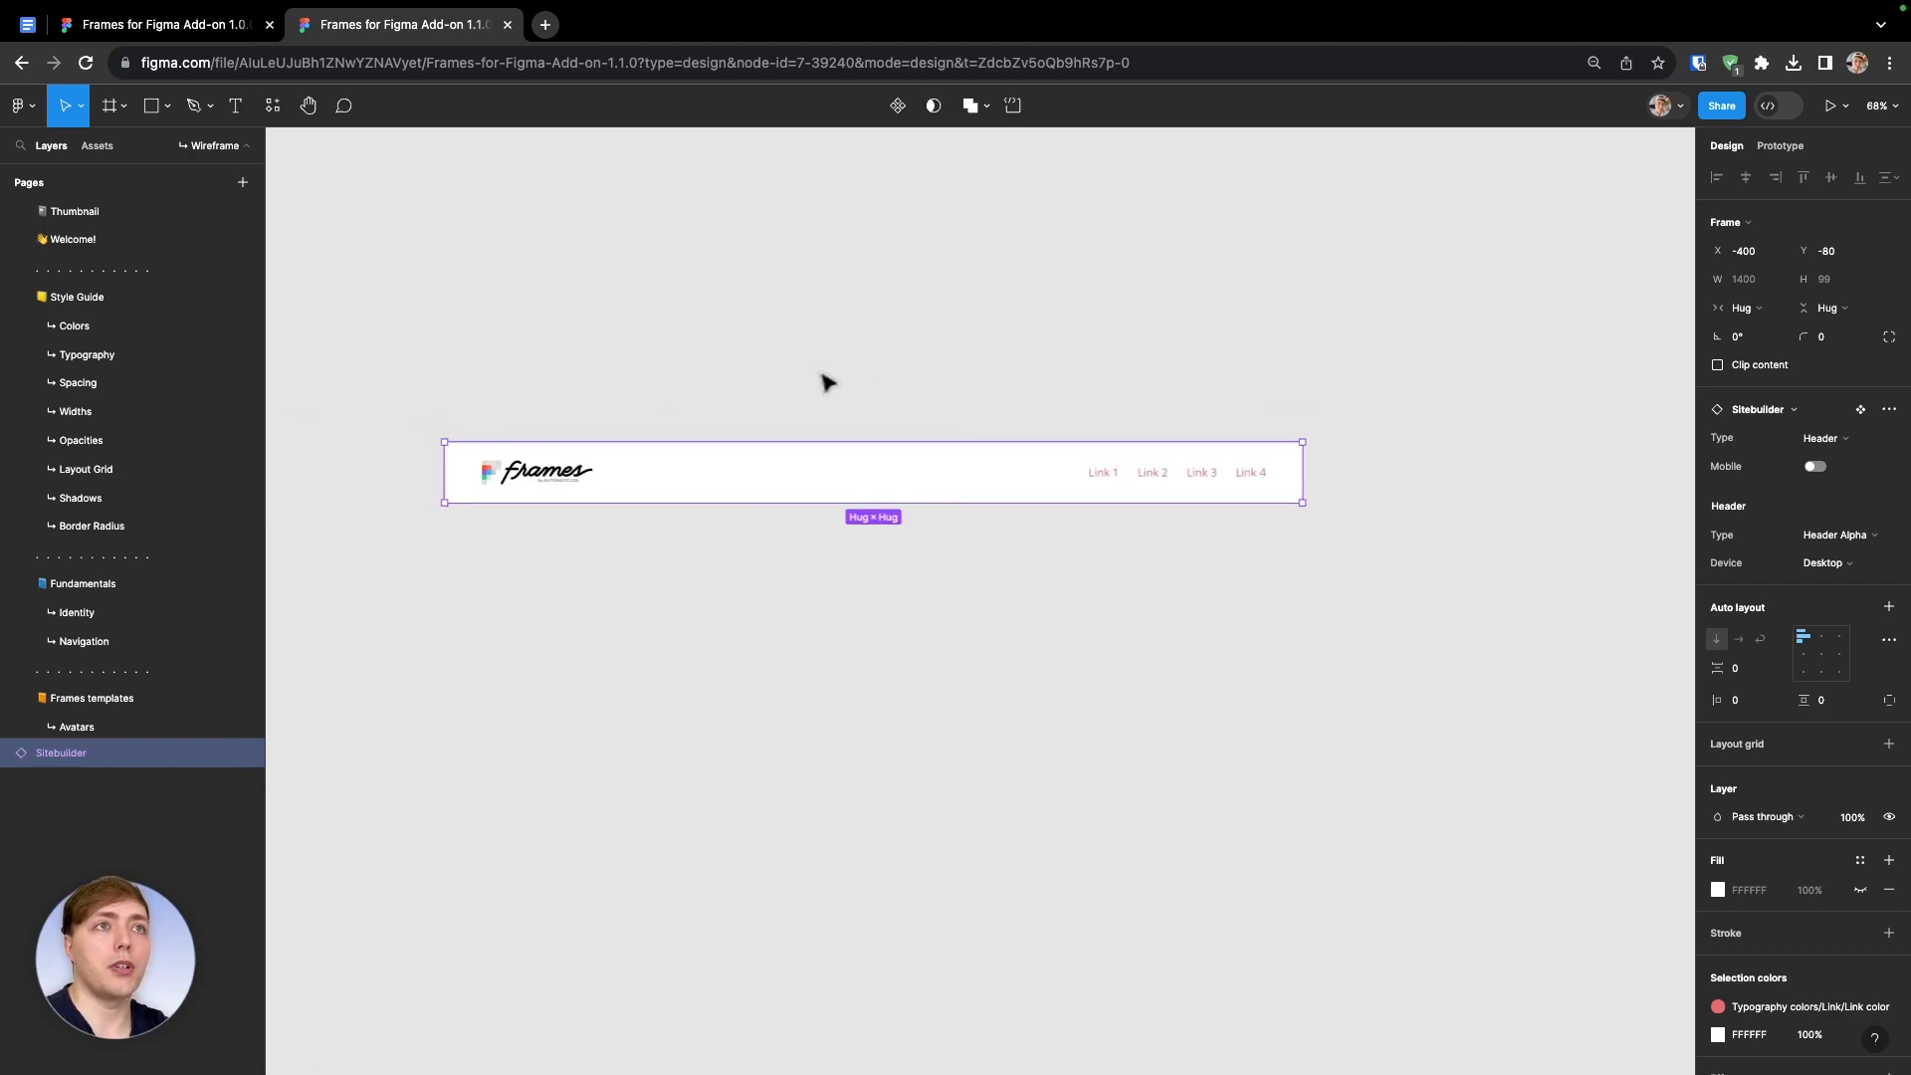
click(811, 384)
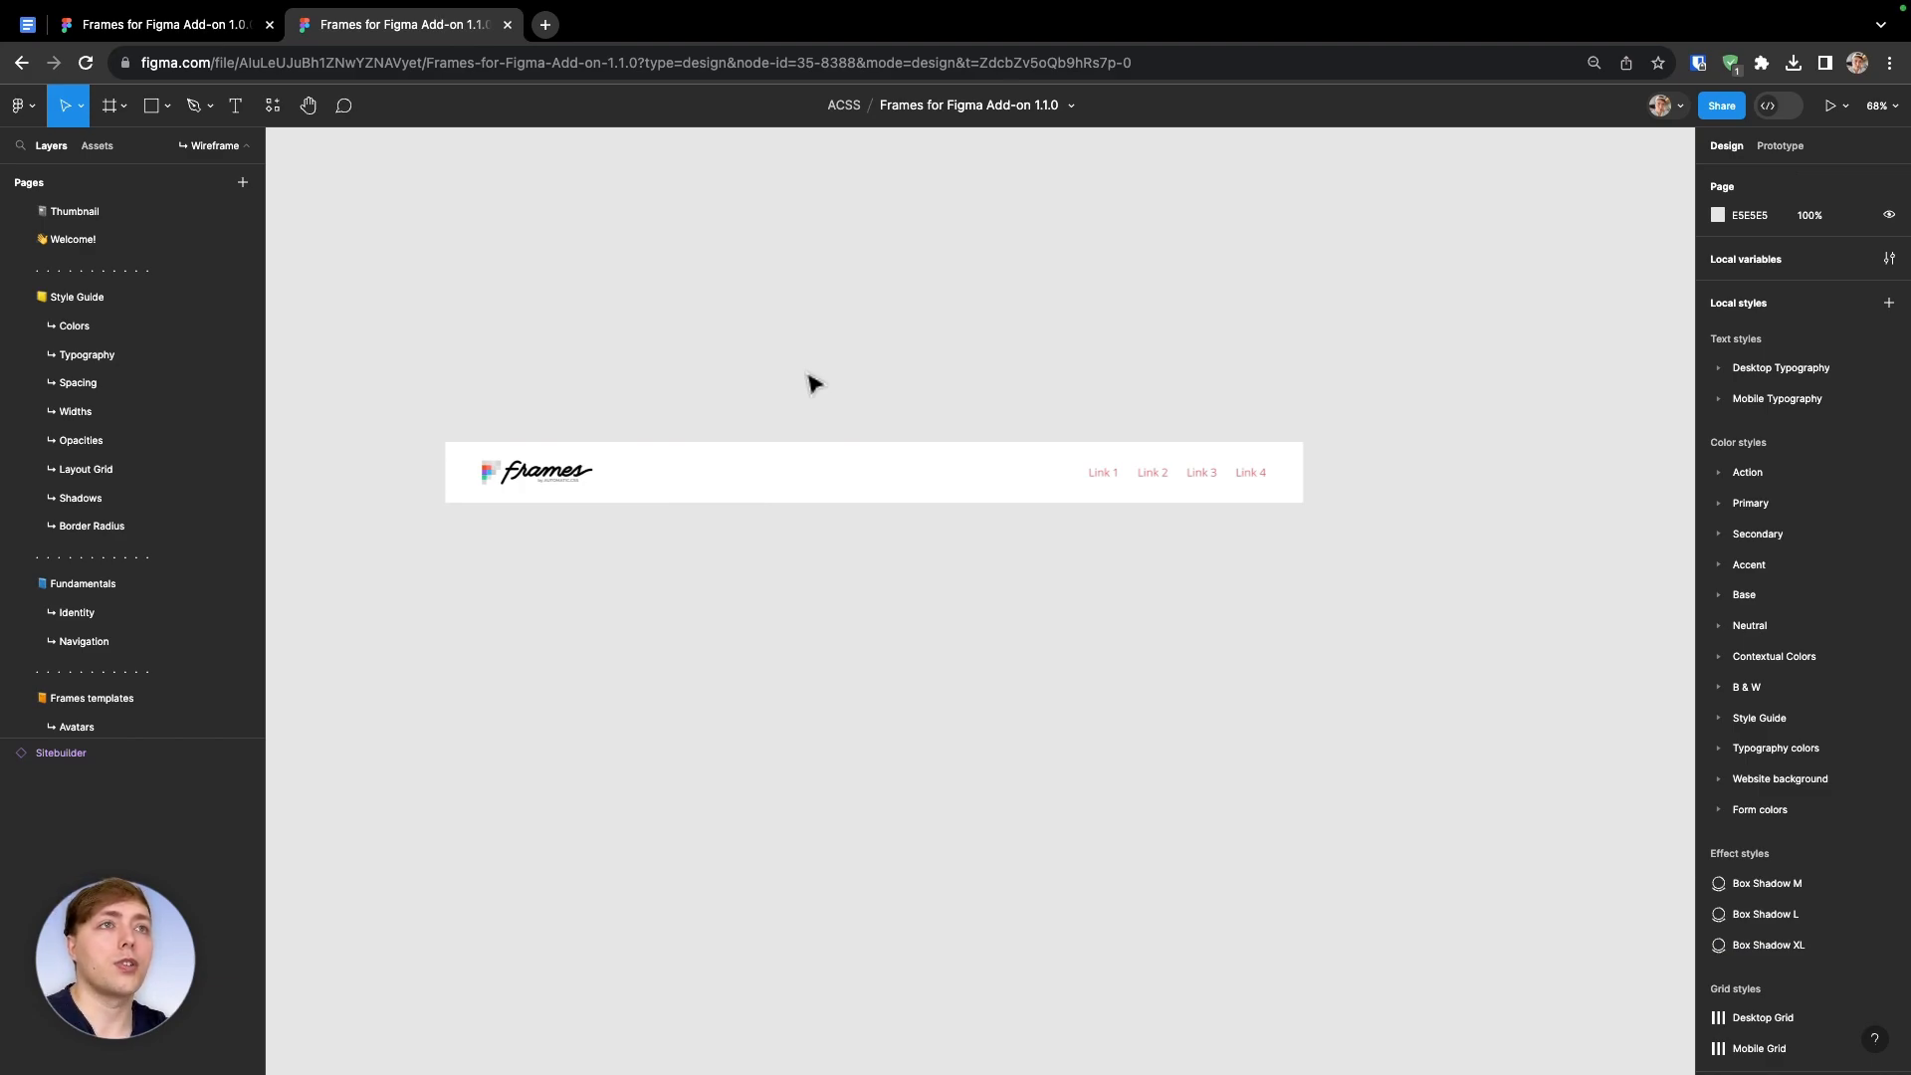
key(shift+i)
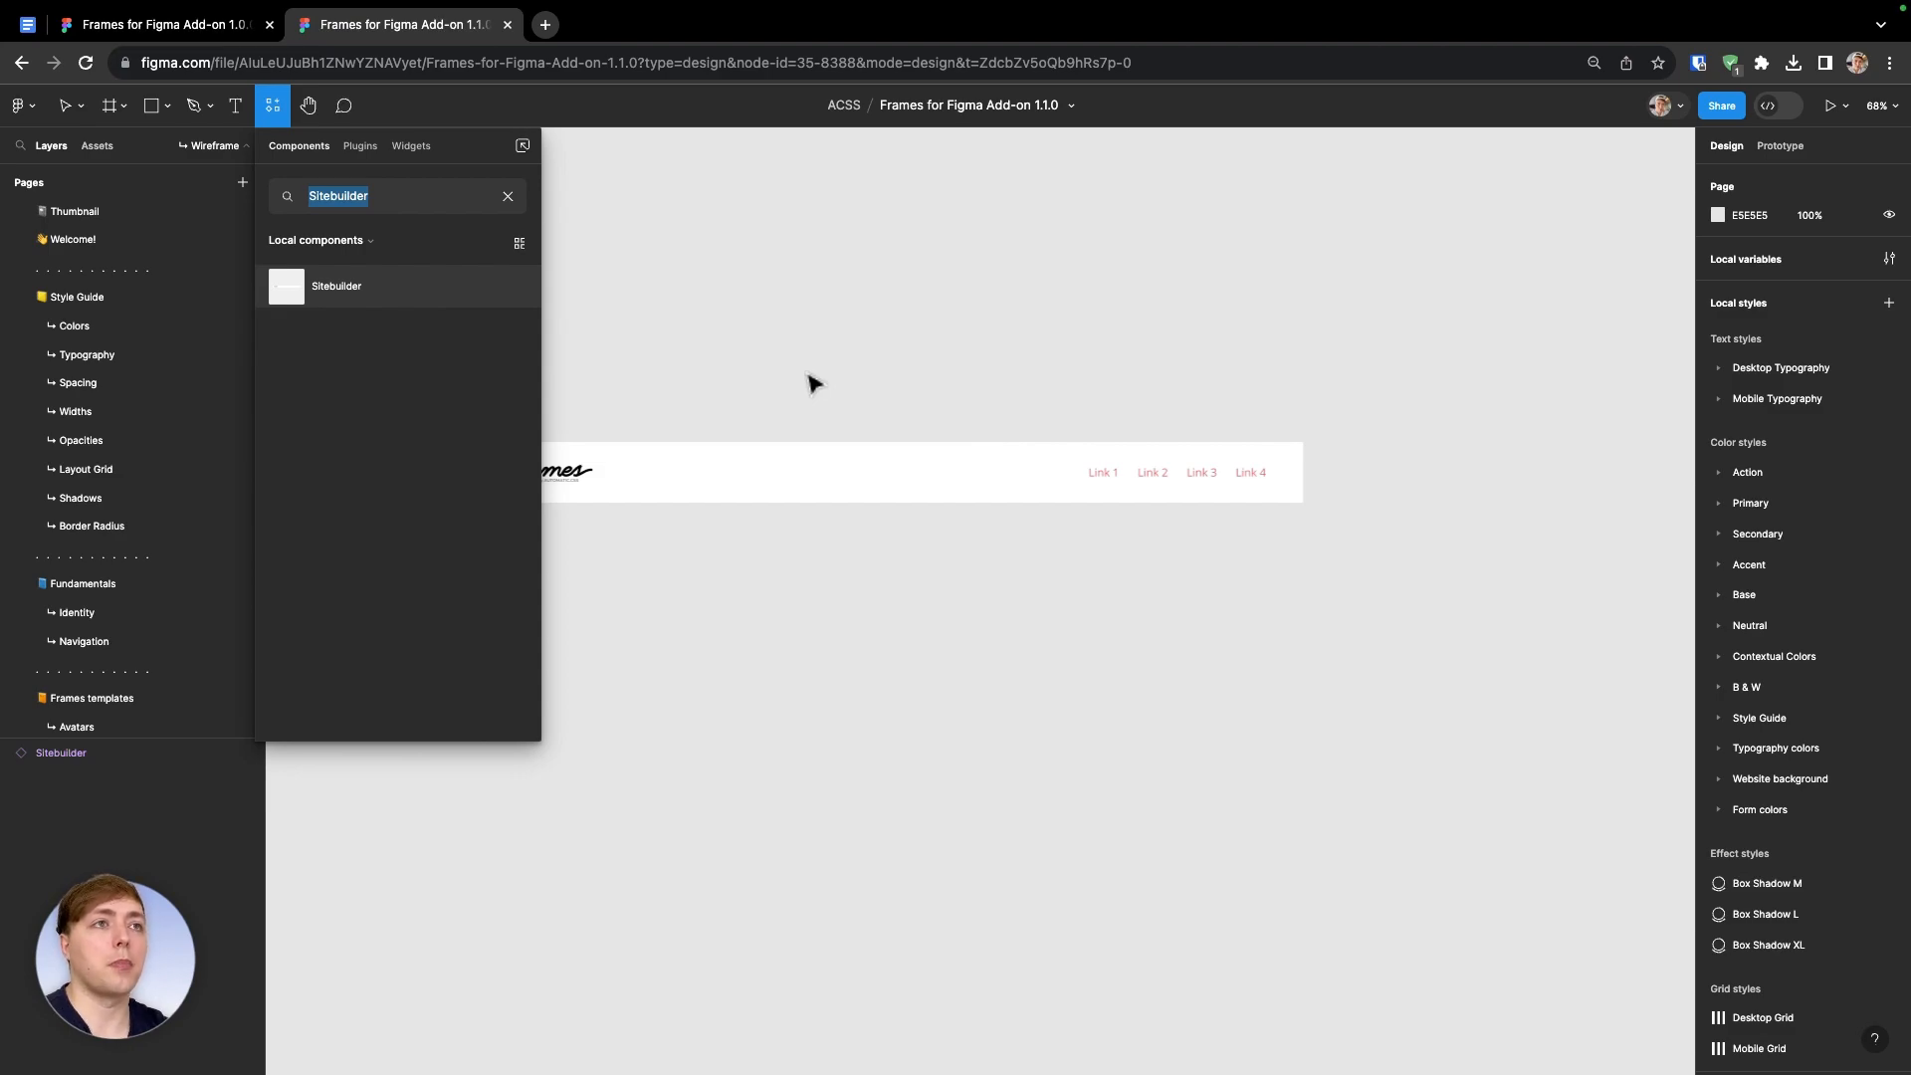
key(Escape)
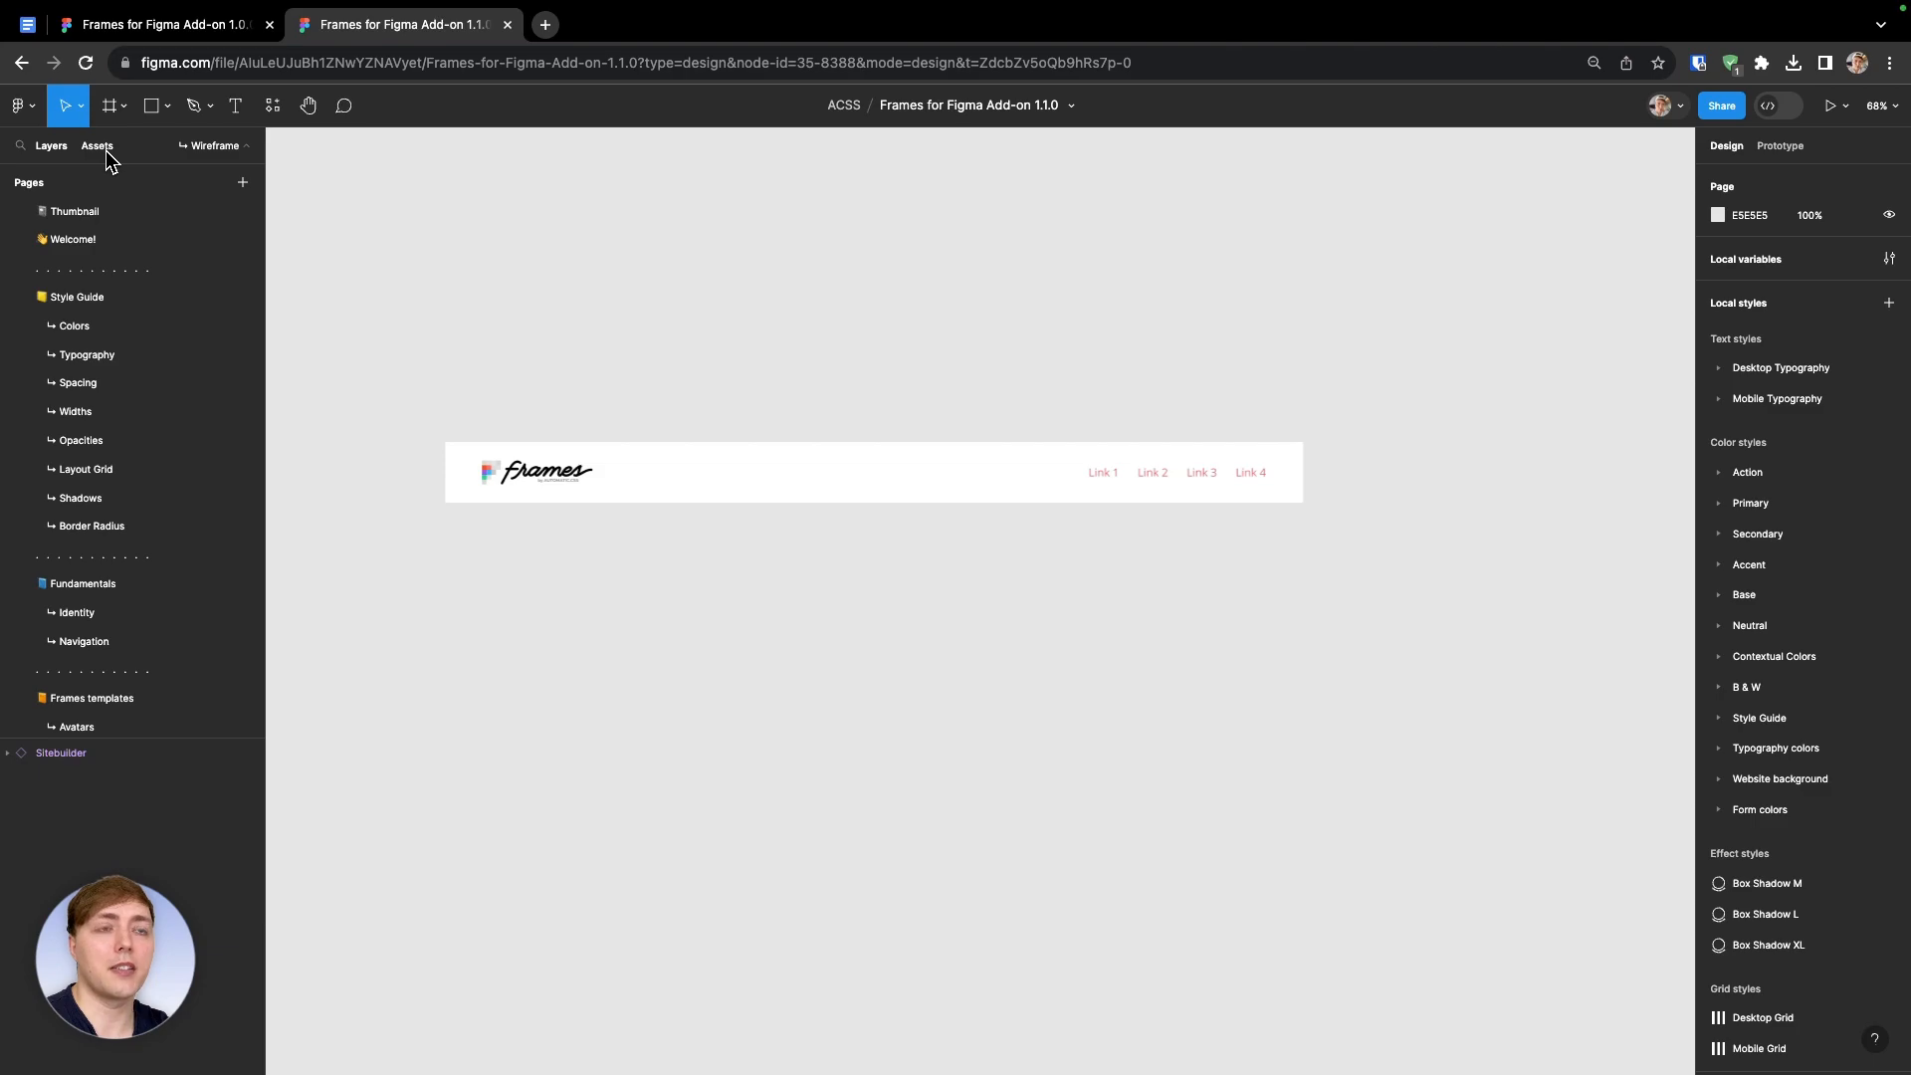
key(alt+2)
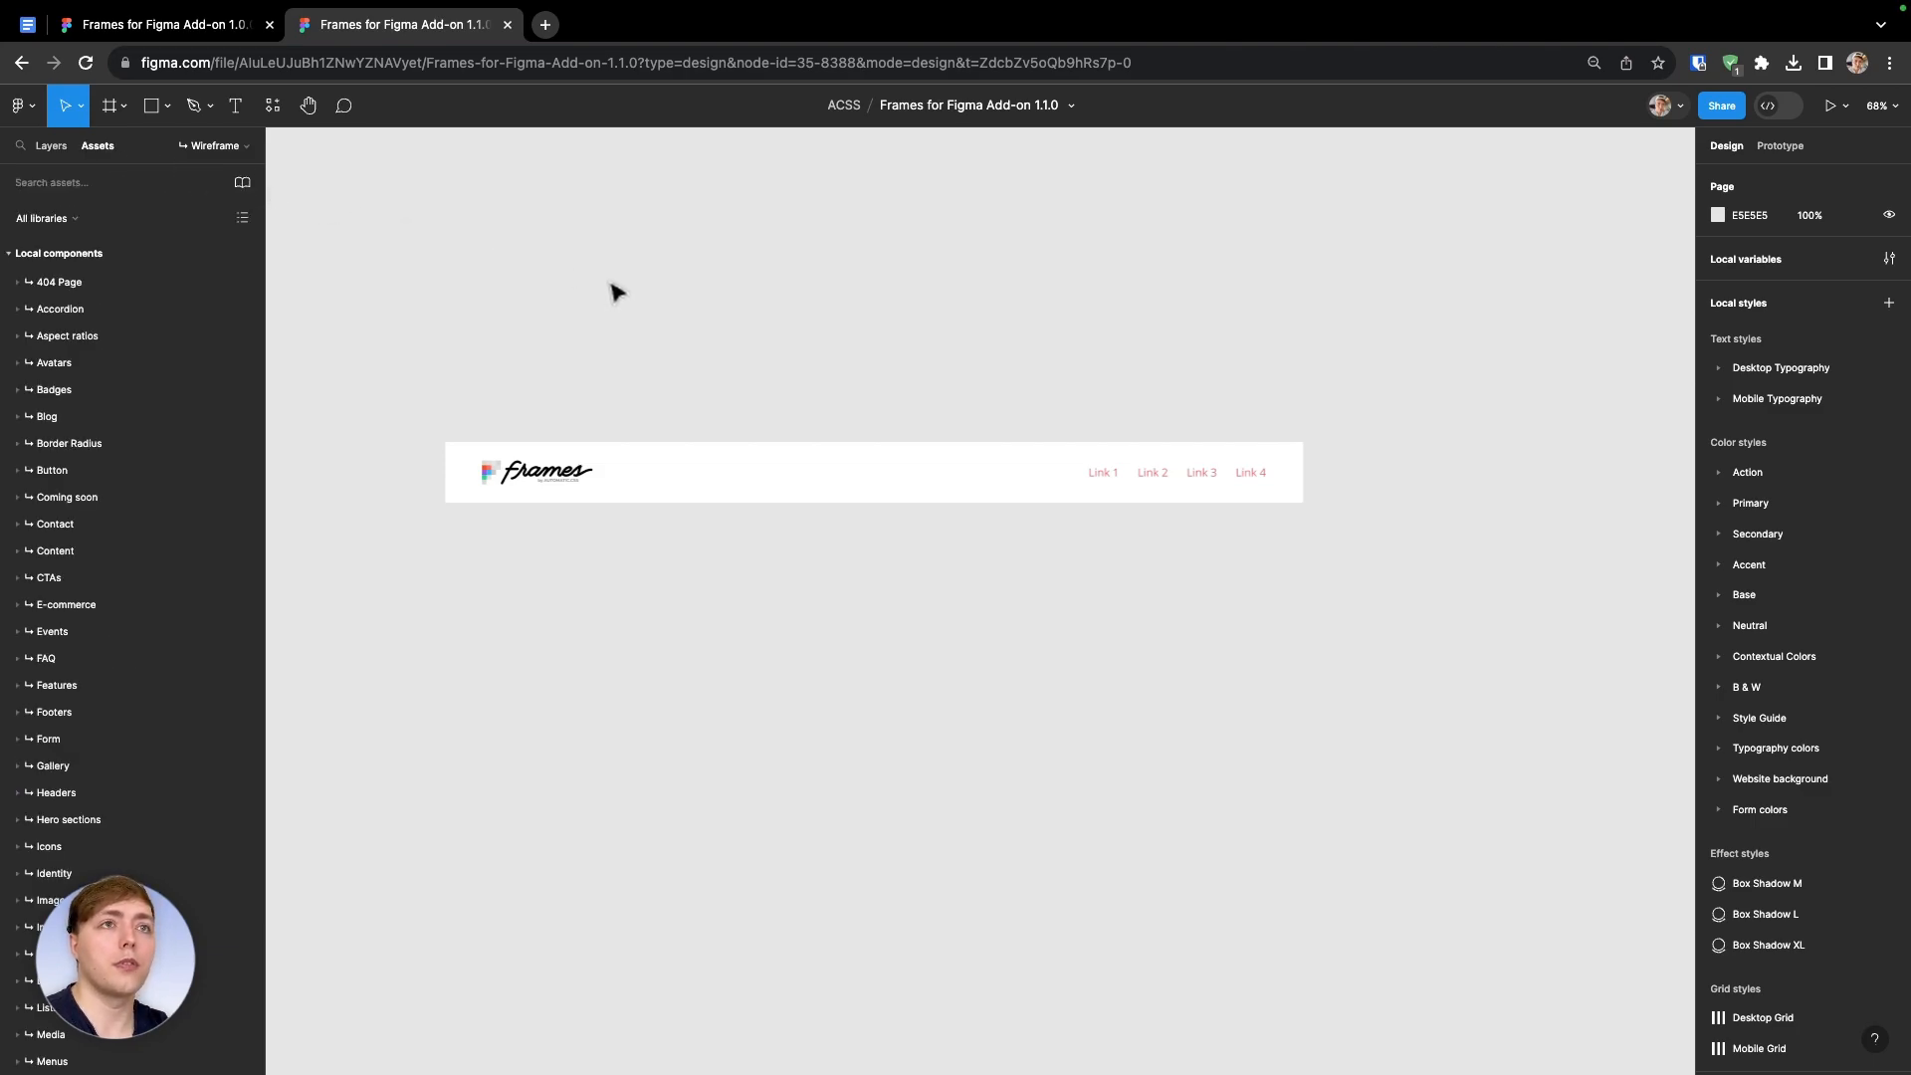
key(alt+1)
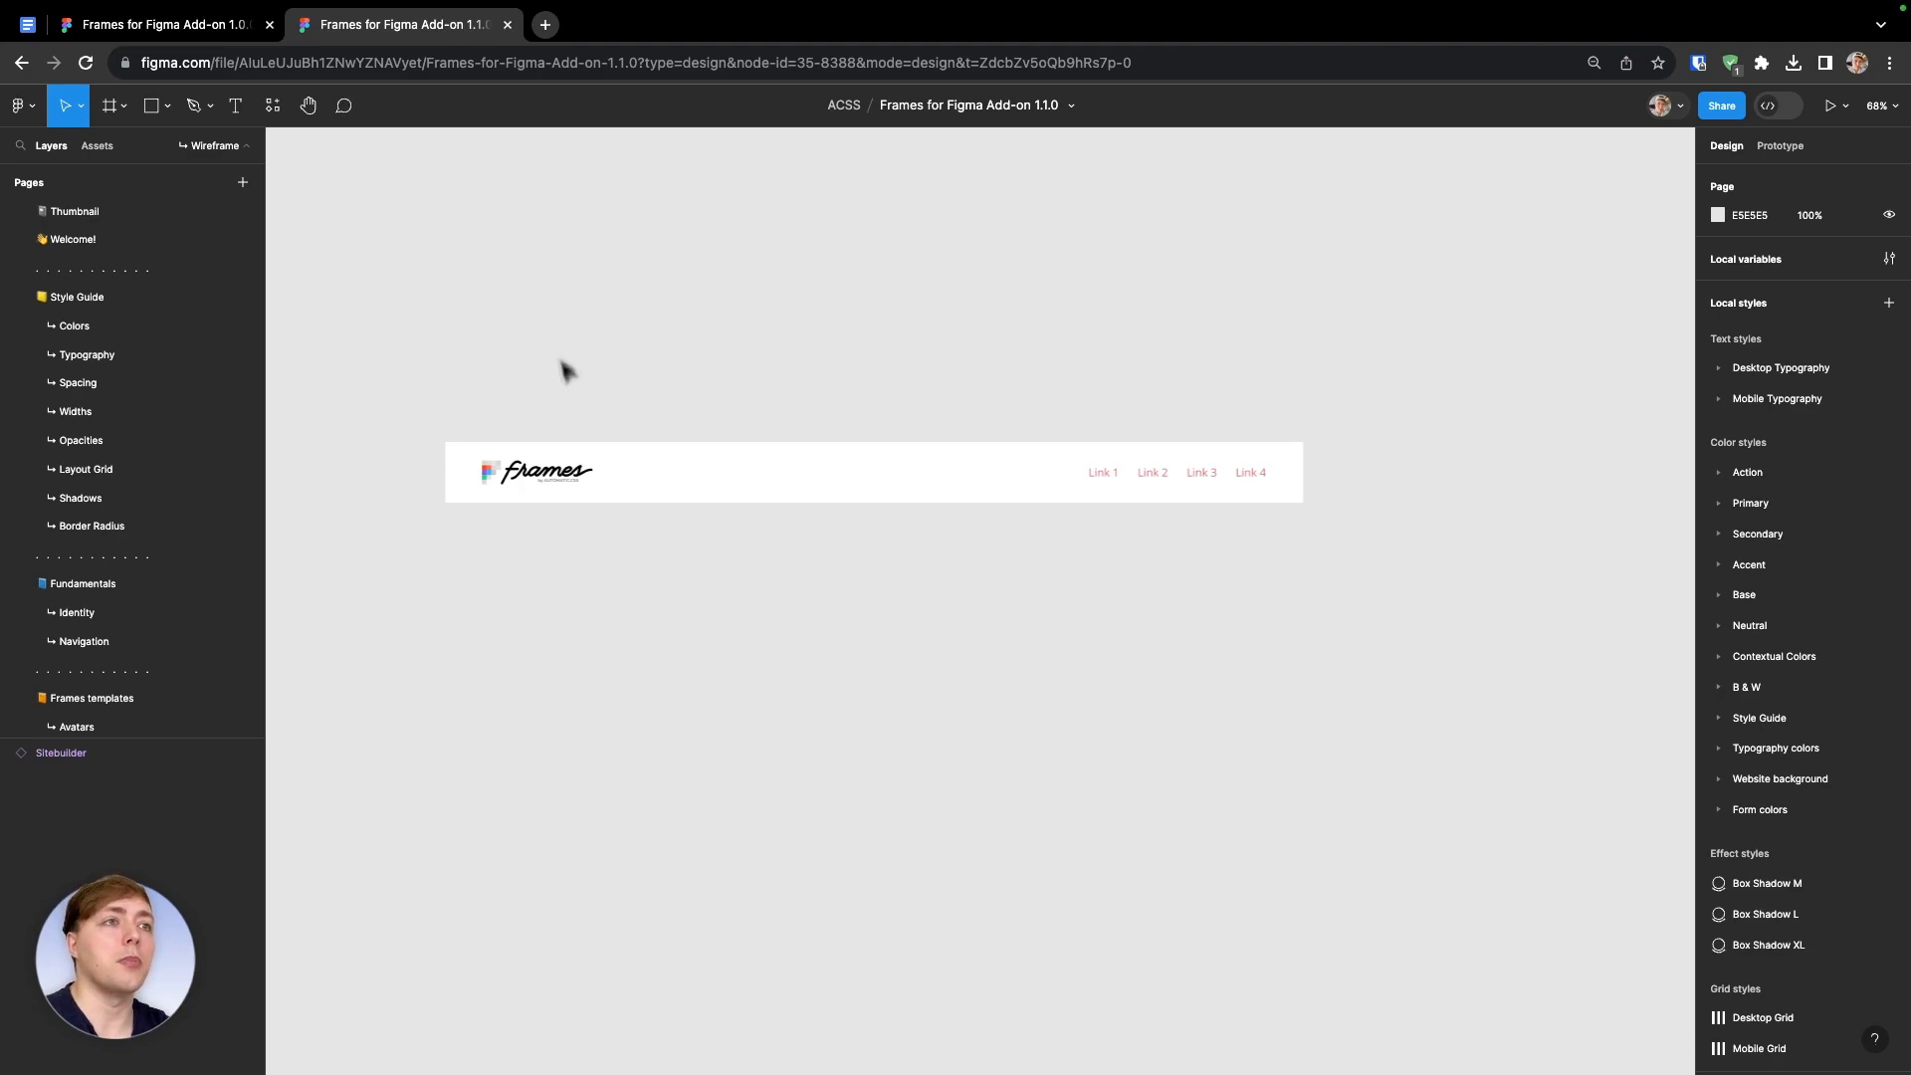
Collapse the page list and wrap the Sitebuilder instance in an auto layout frame
click(610, 486)
click(238, 151)
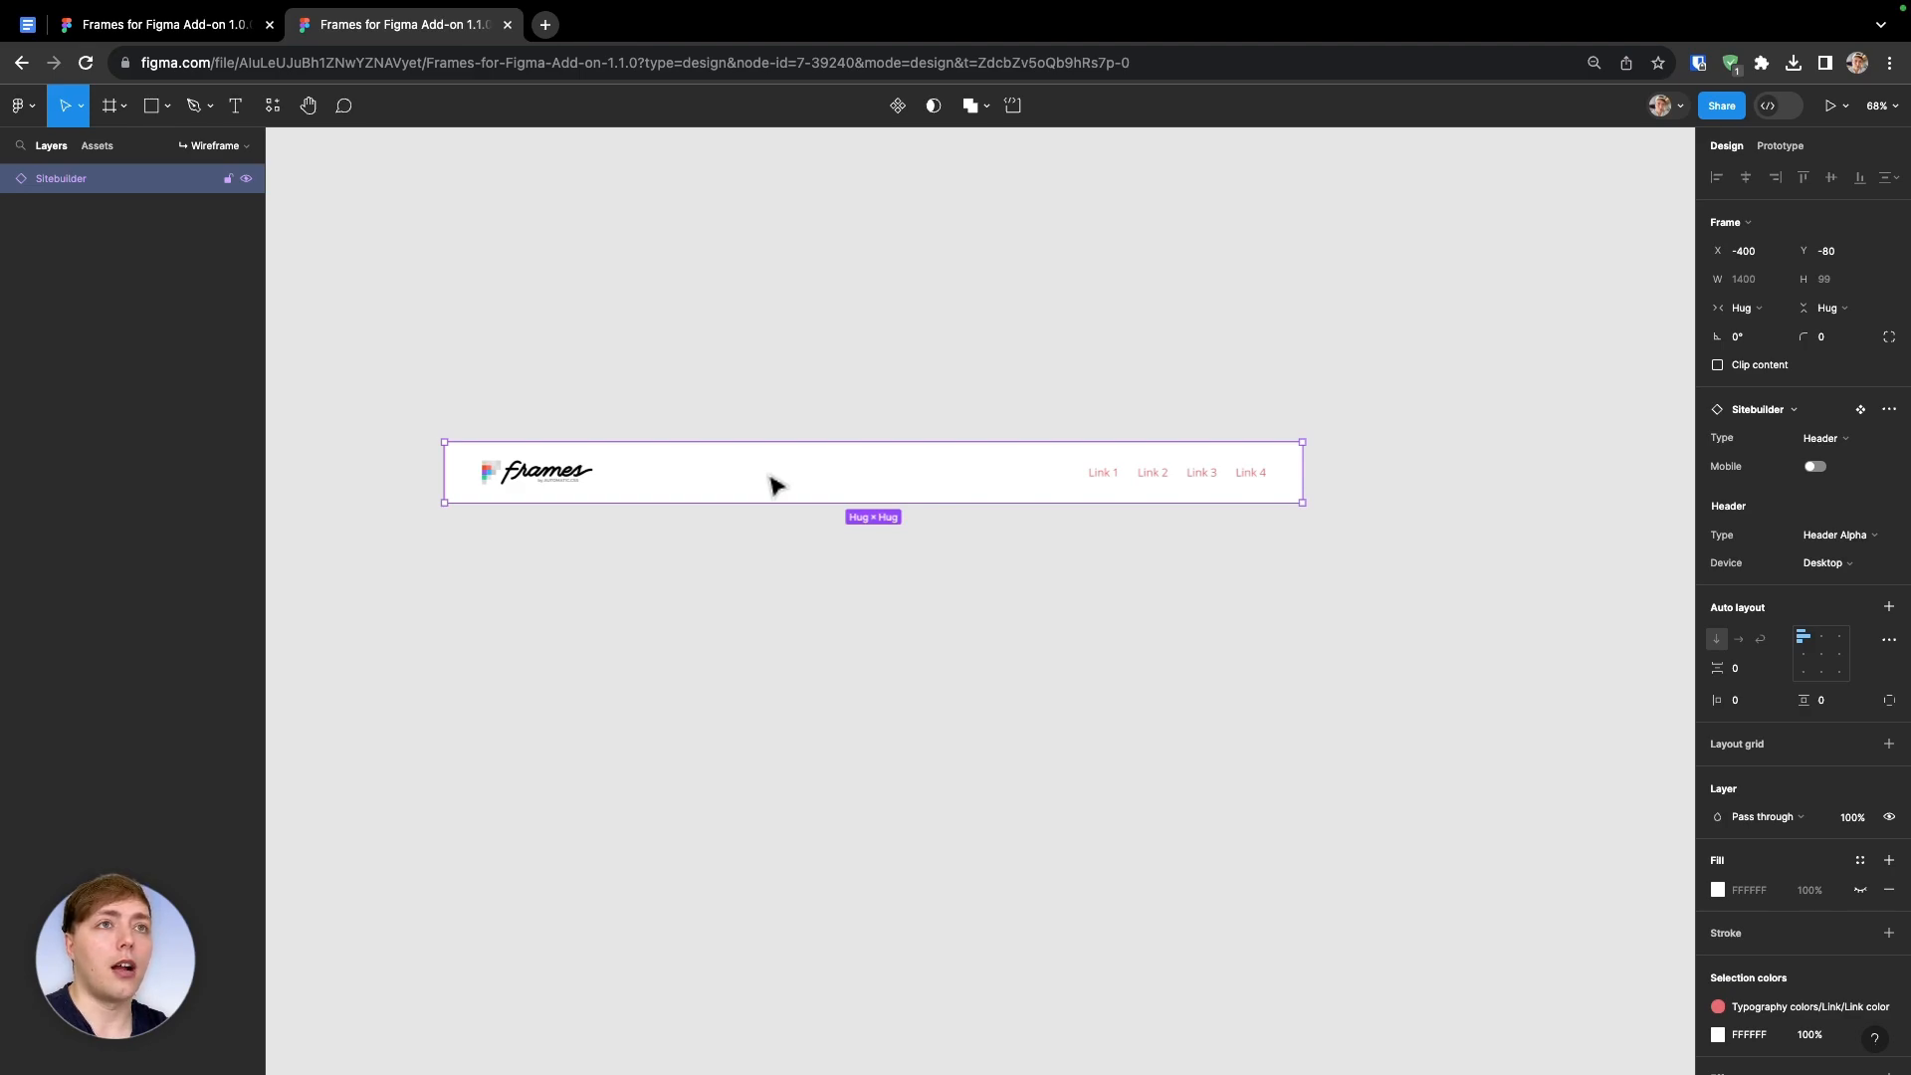
key(shift+a)
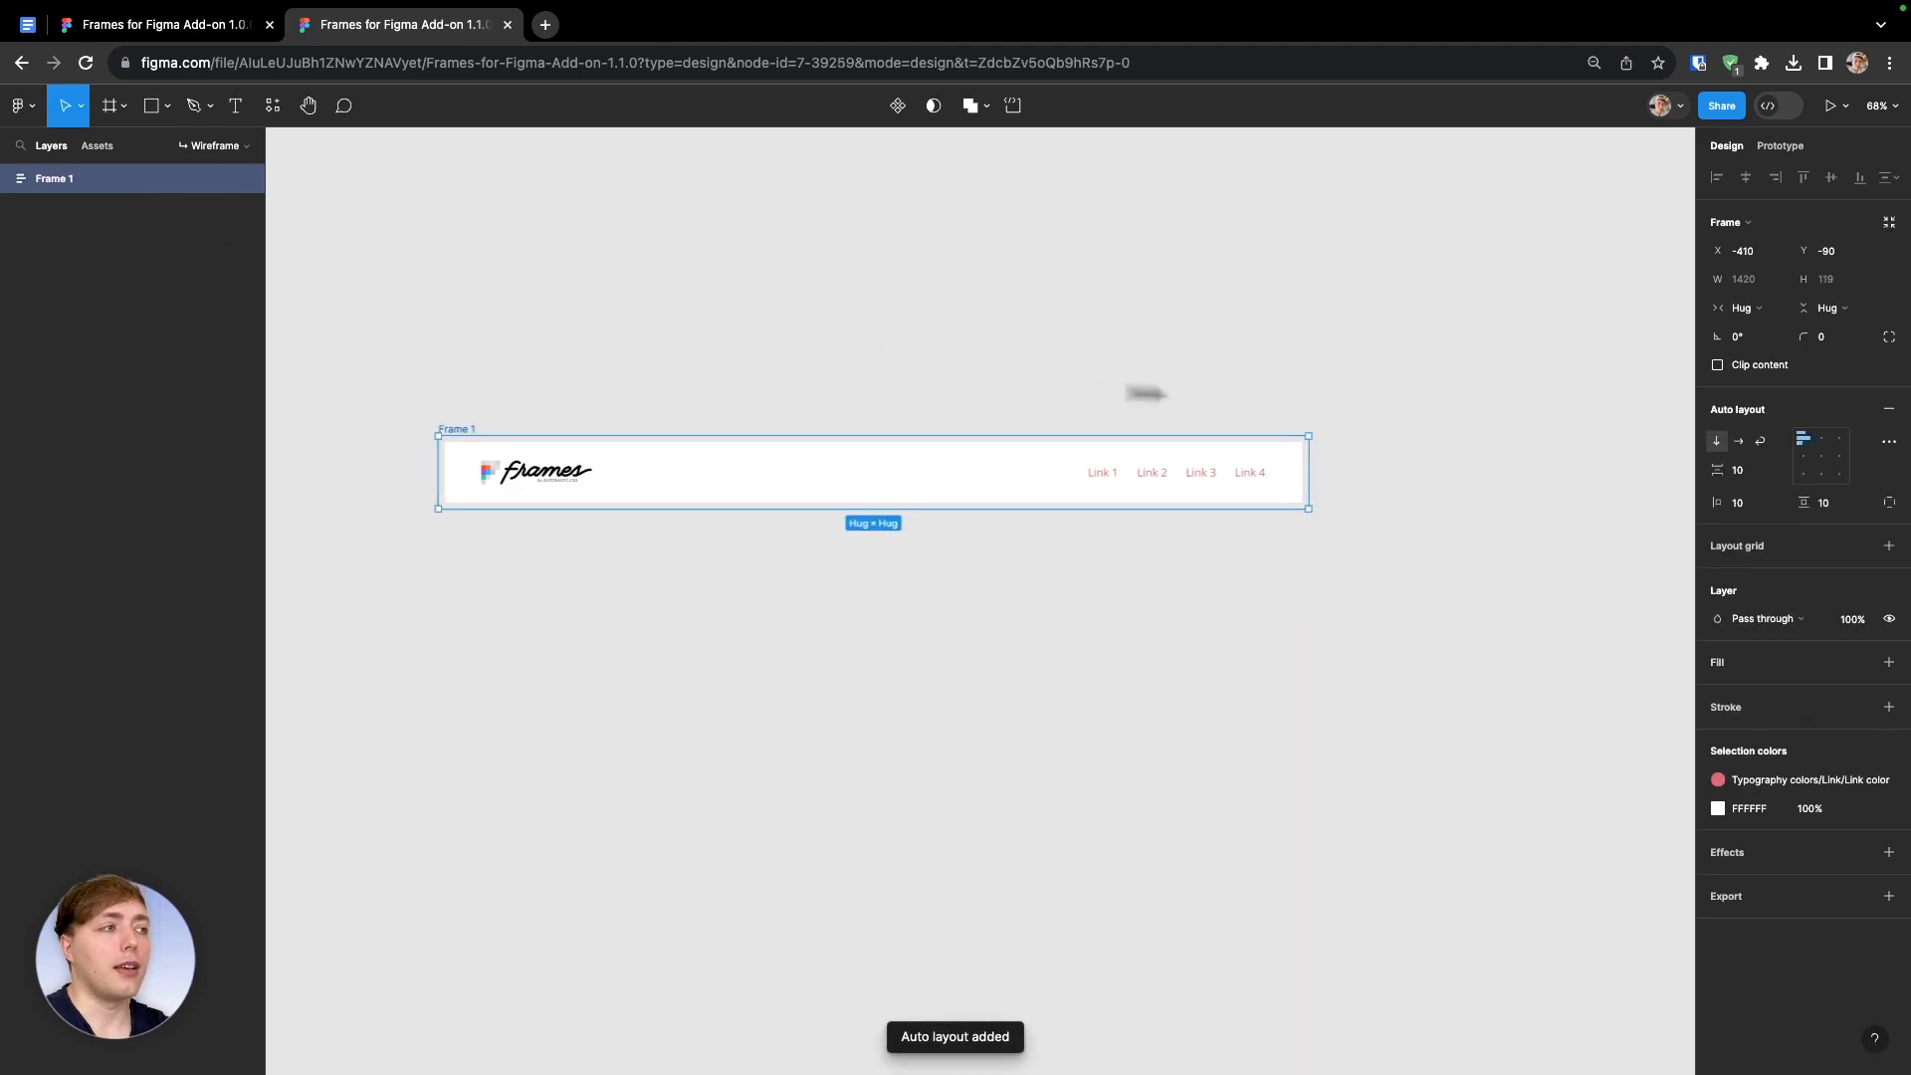
Set the auto layout frame's horizontal and vertical padding and its item spacing to 0
super+click(1742, 510)
text(0)
key(Return)
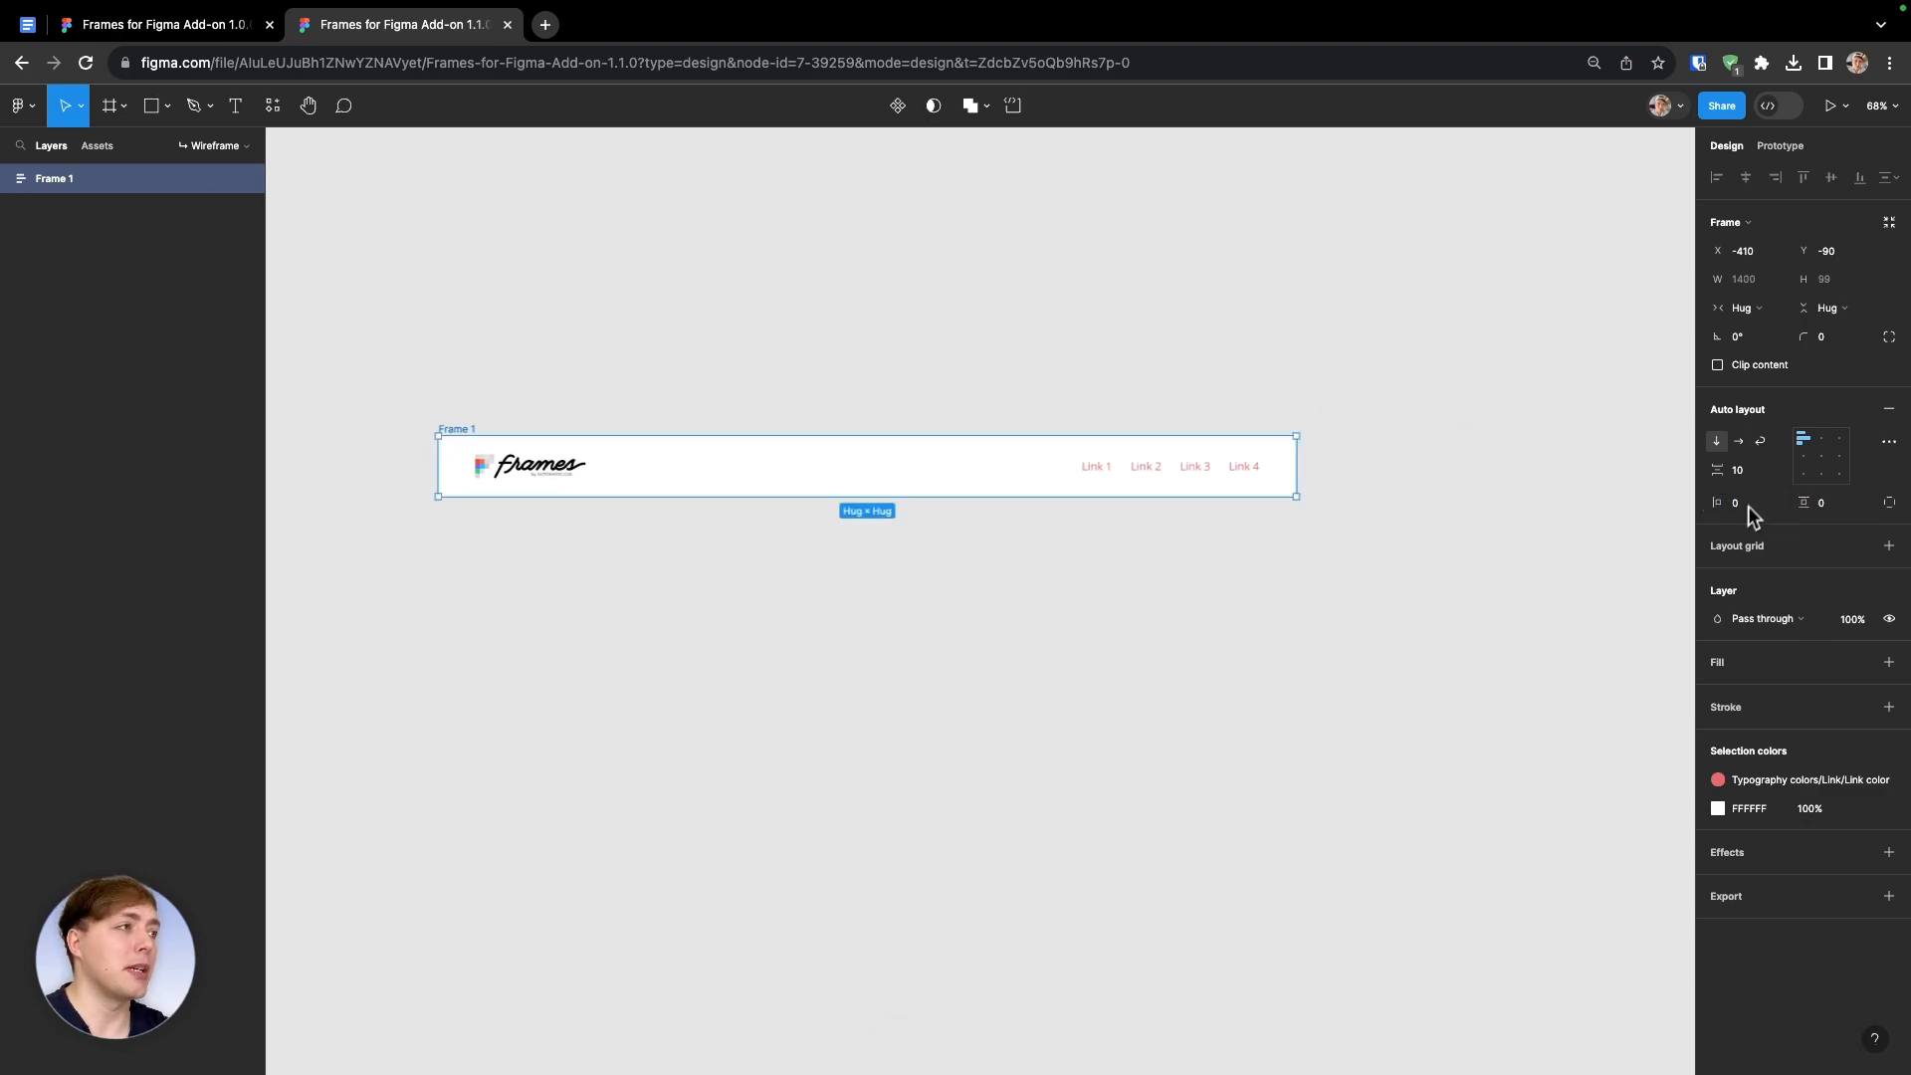
text(0)
key(Return)
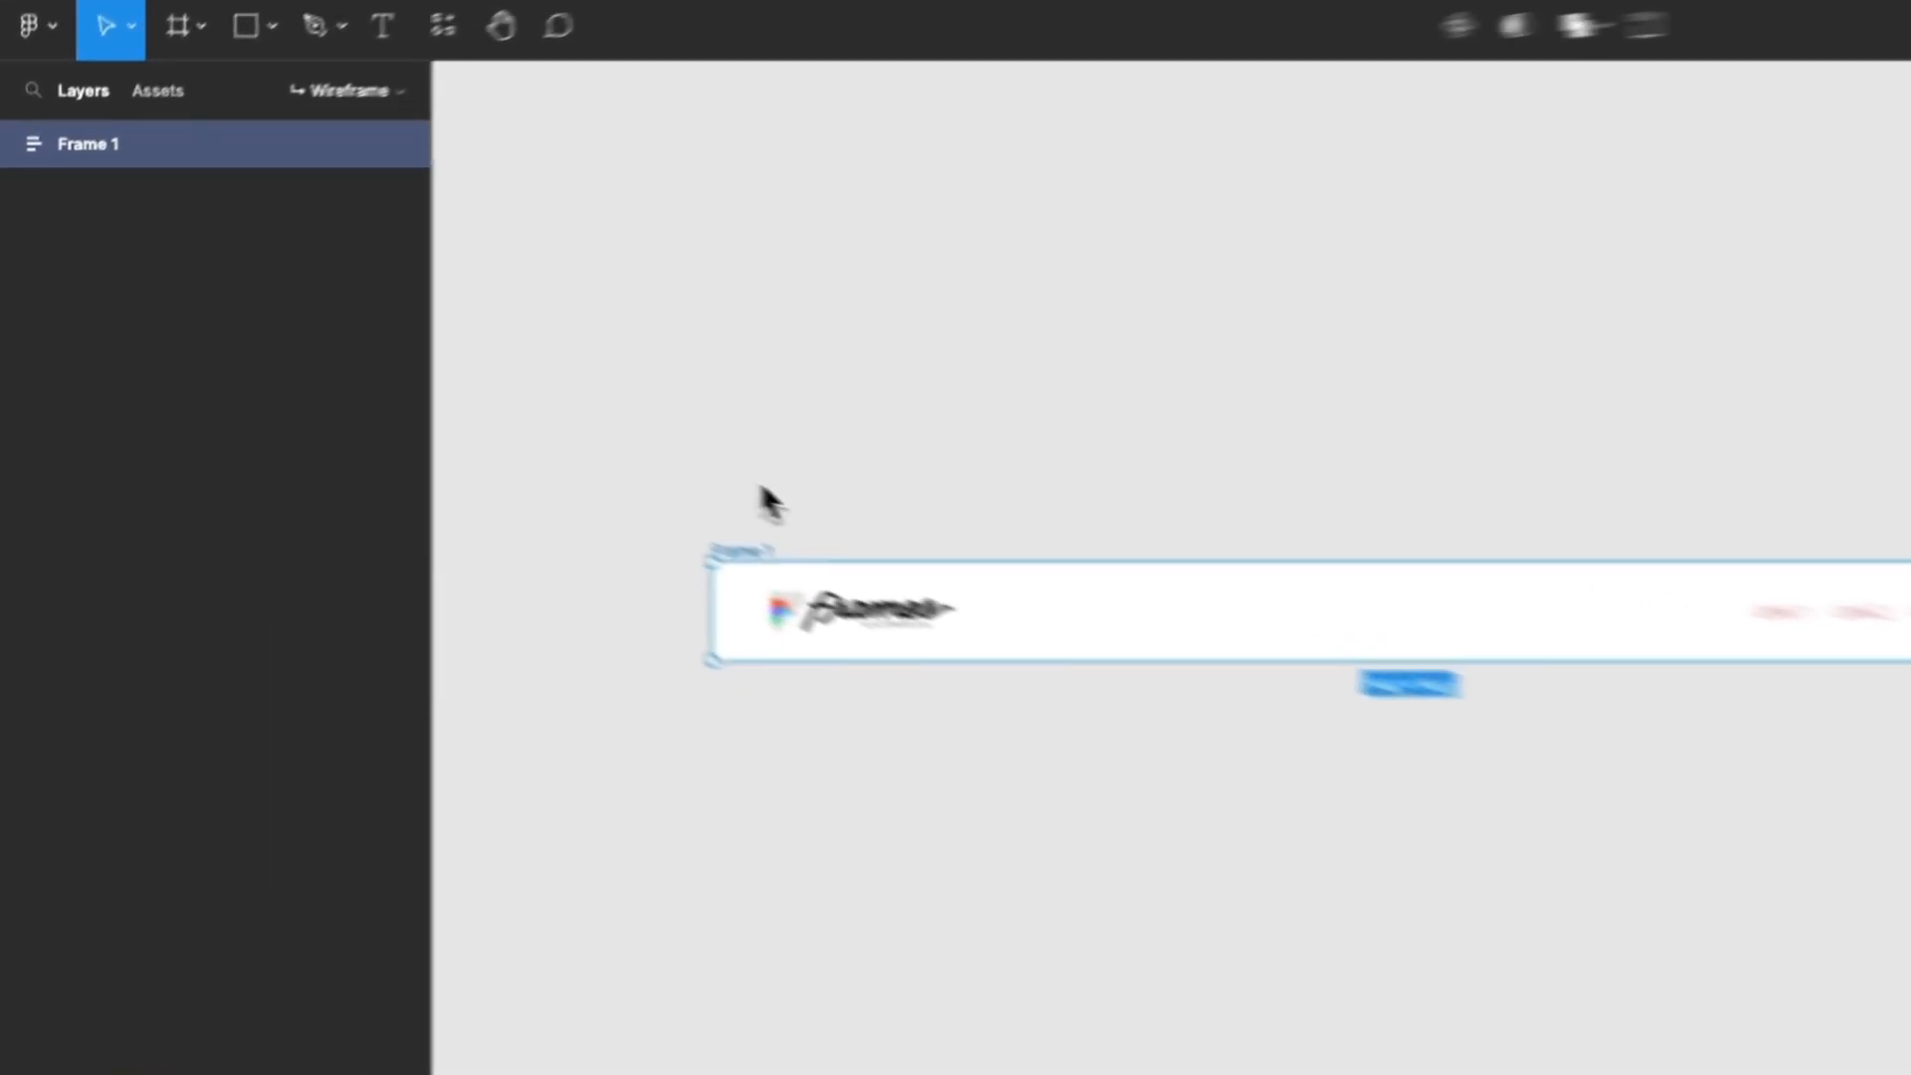
Rename the auto layout frame around the Sitebuilder instance as "Desktop"
key(super+r)
text(Desktop)
key(Return)
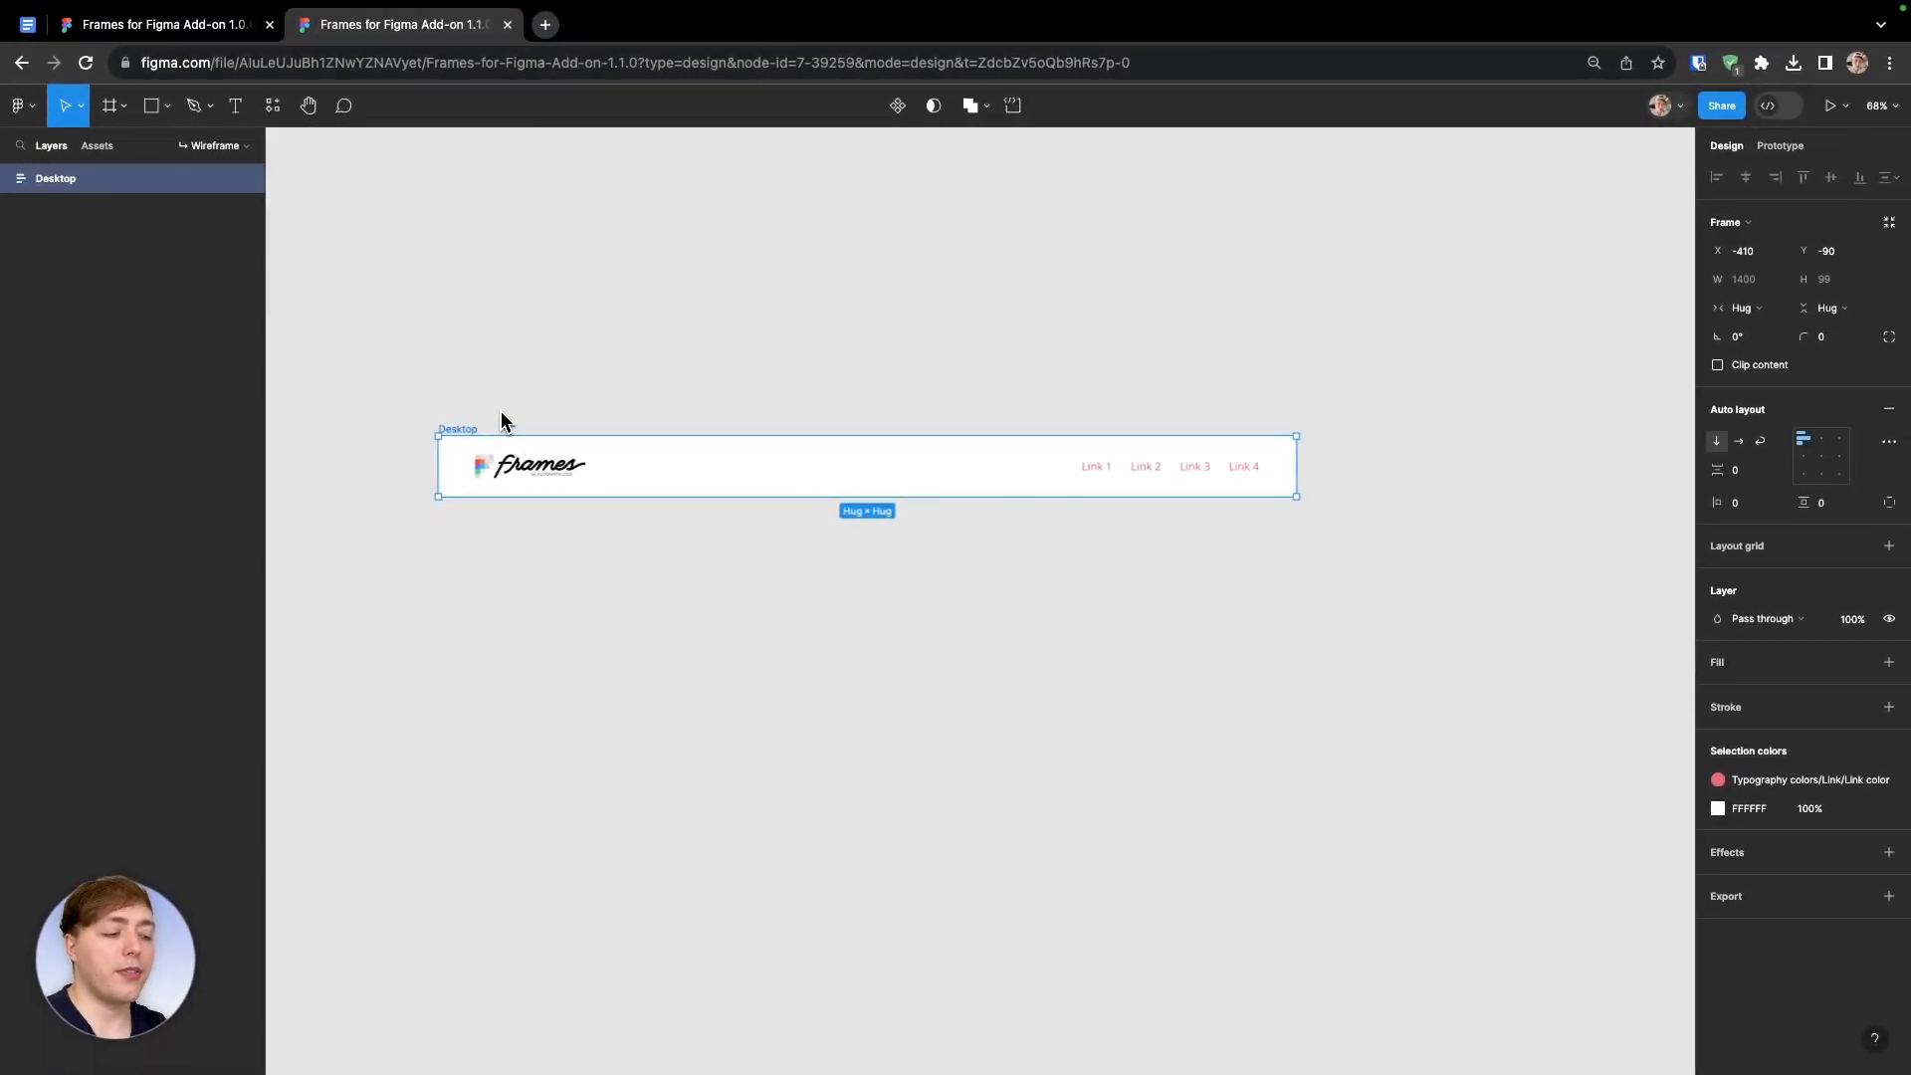
Select the Sitebuilder instance inside the Desktop frame and examine the section types it offers
key(Return)
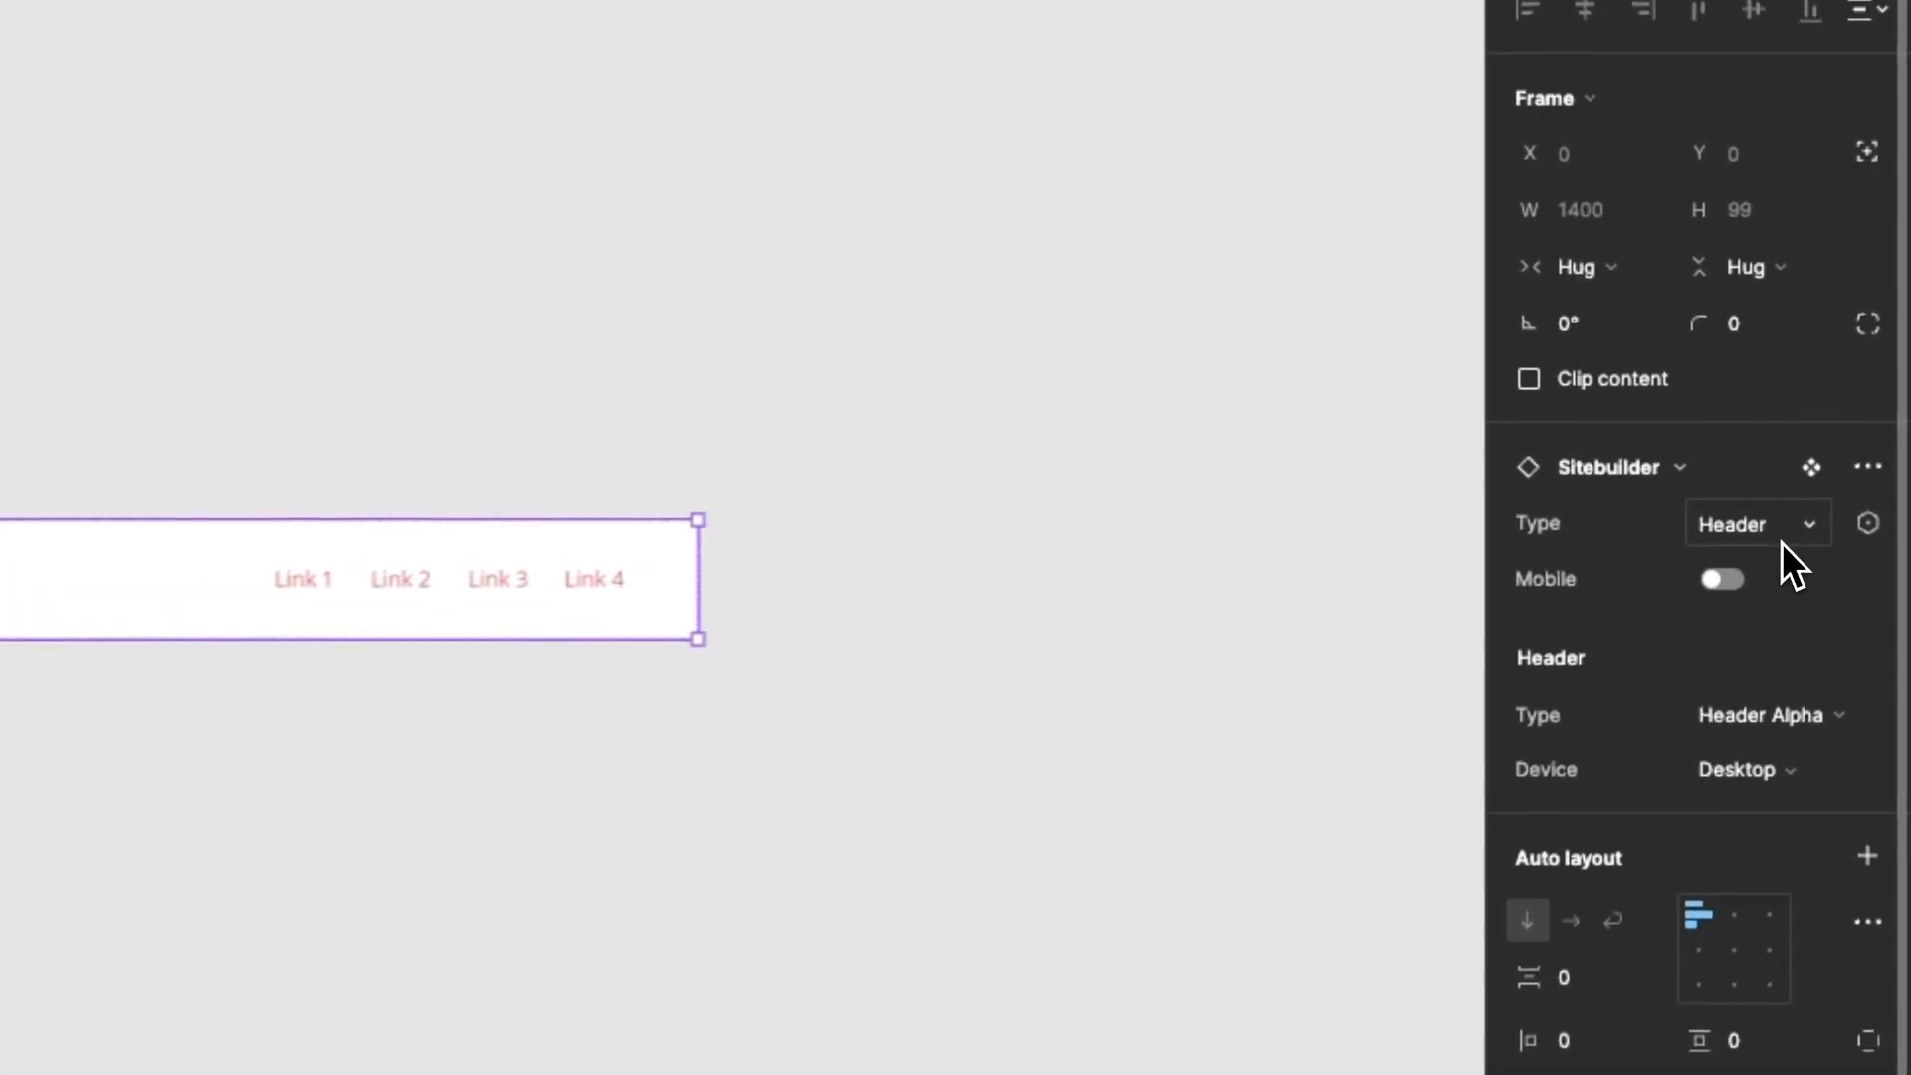
click(1774, 532)
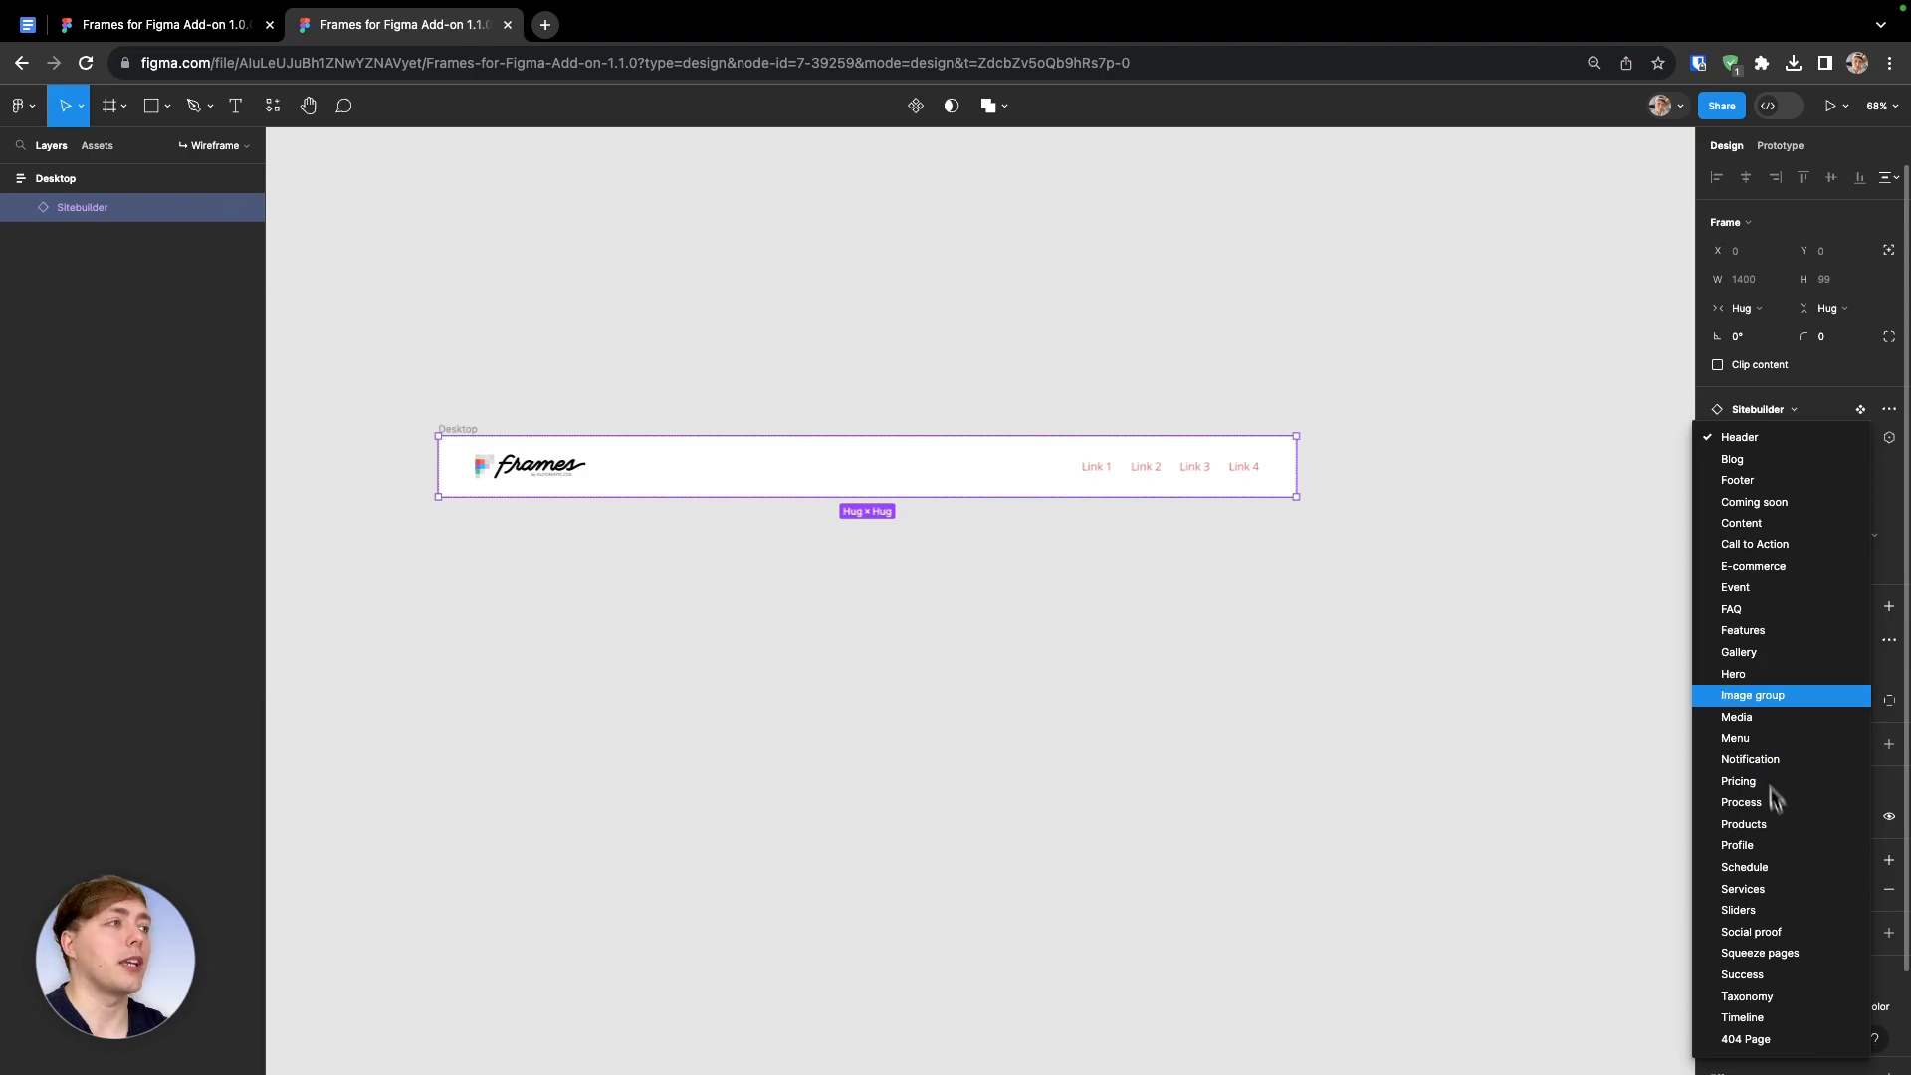
click(1520, 511)
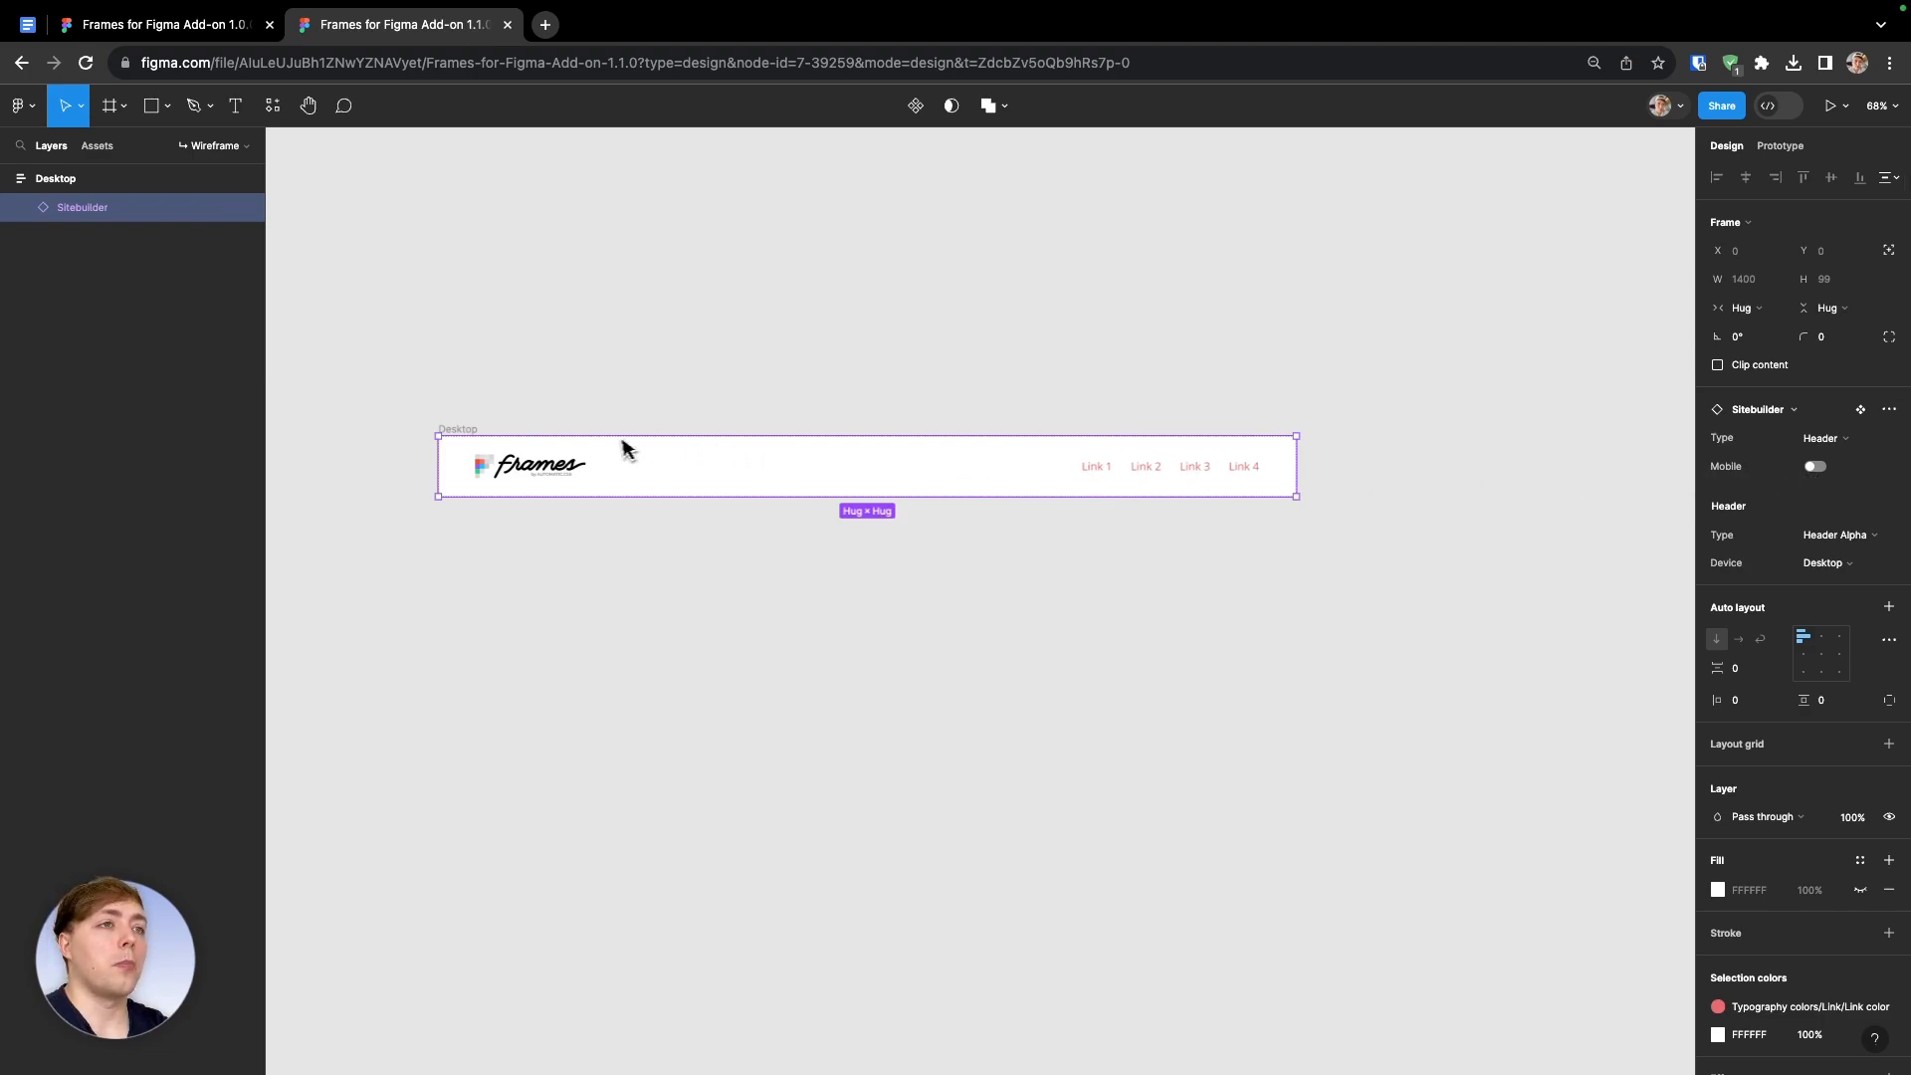
Try the Header Bravo variant on the Sitebuilder header section, and settle on Header Delta
scroll(614, 440, down, 1)
scroll(614, 440, up, 1)
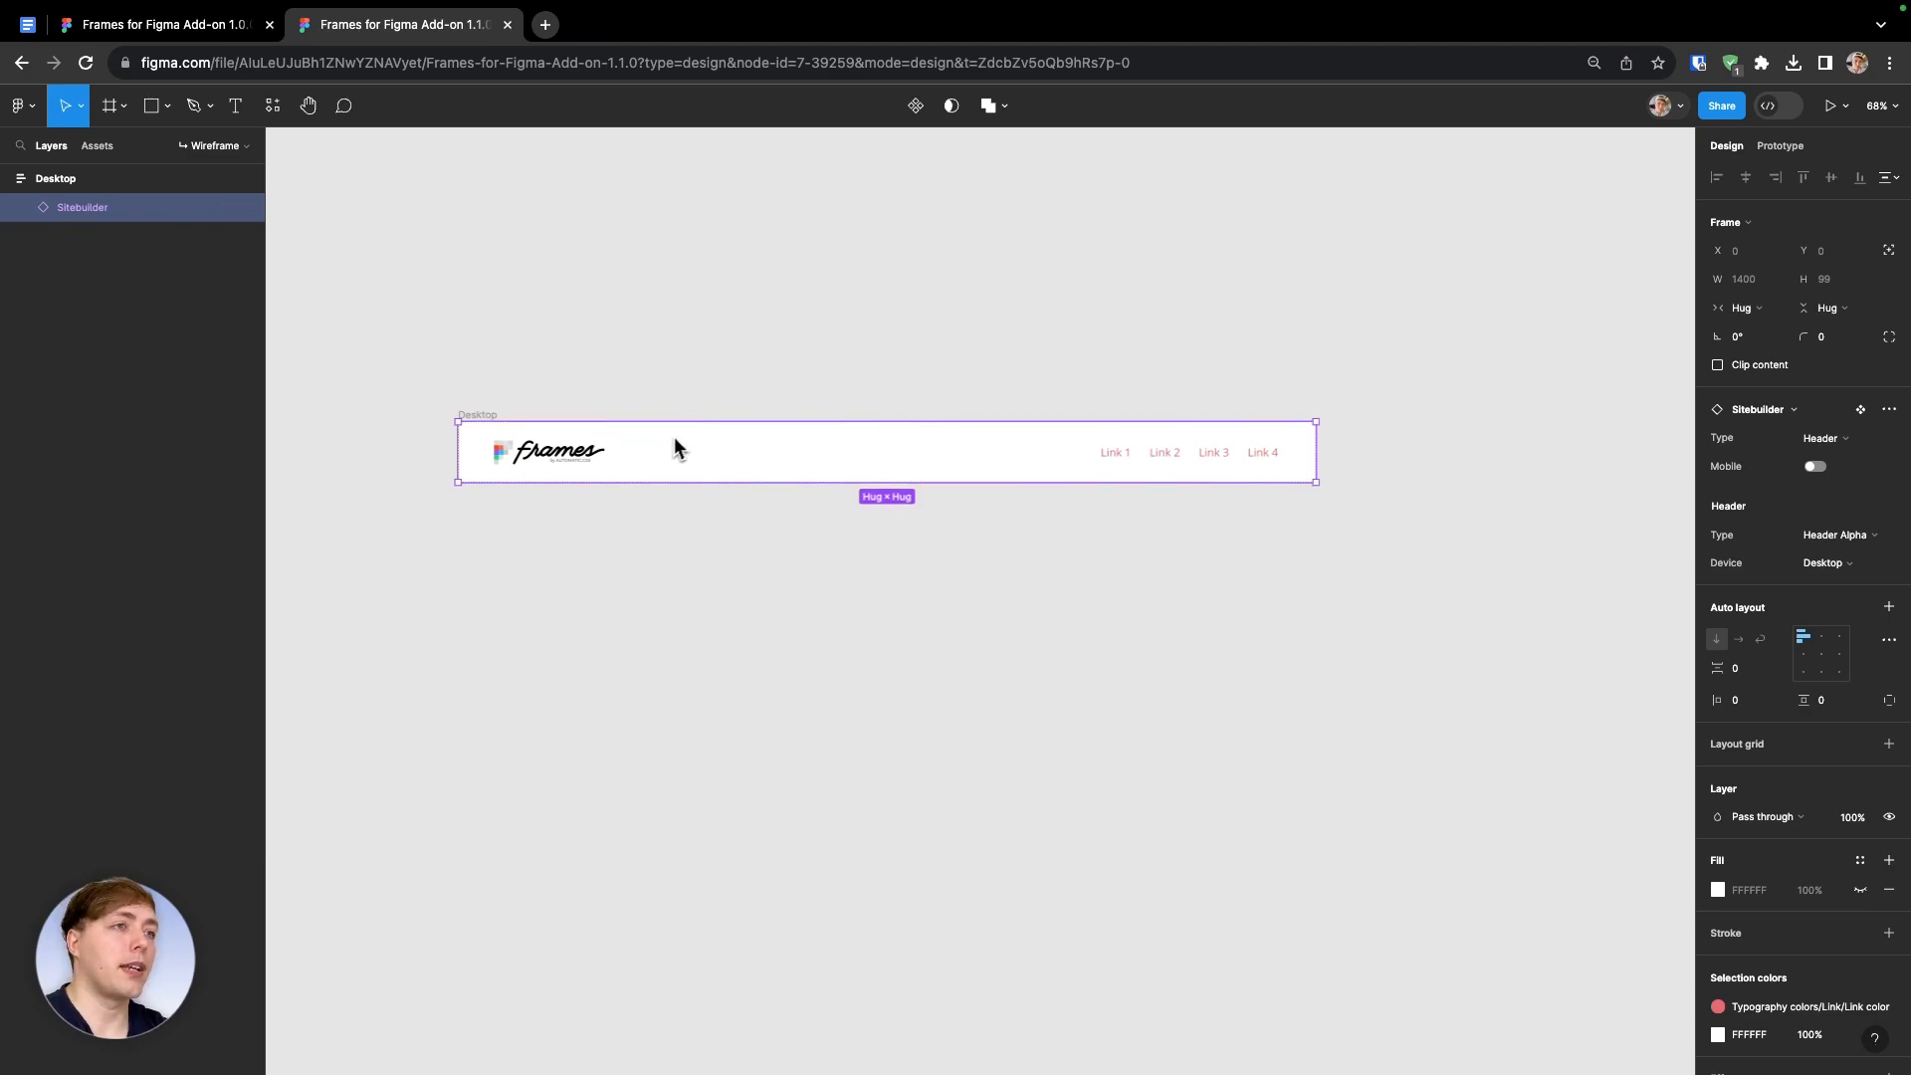
click(1821, 439)
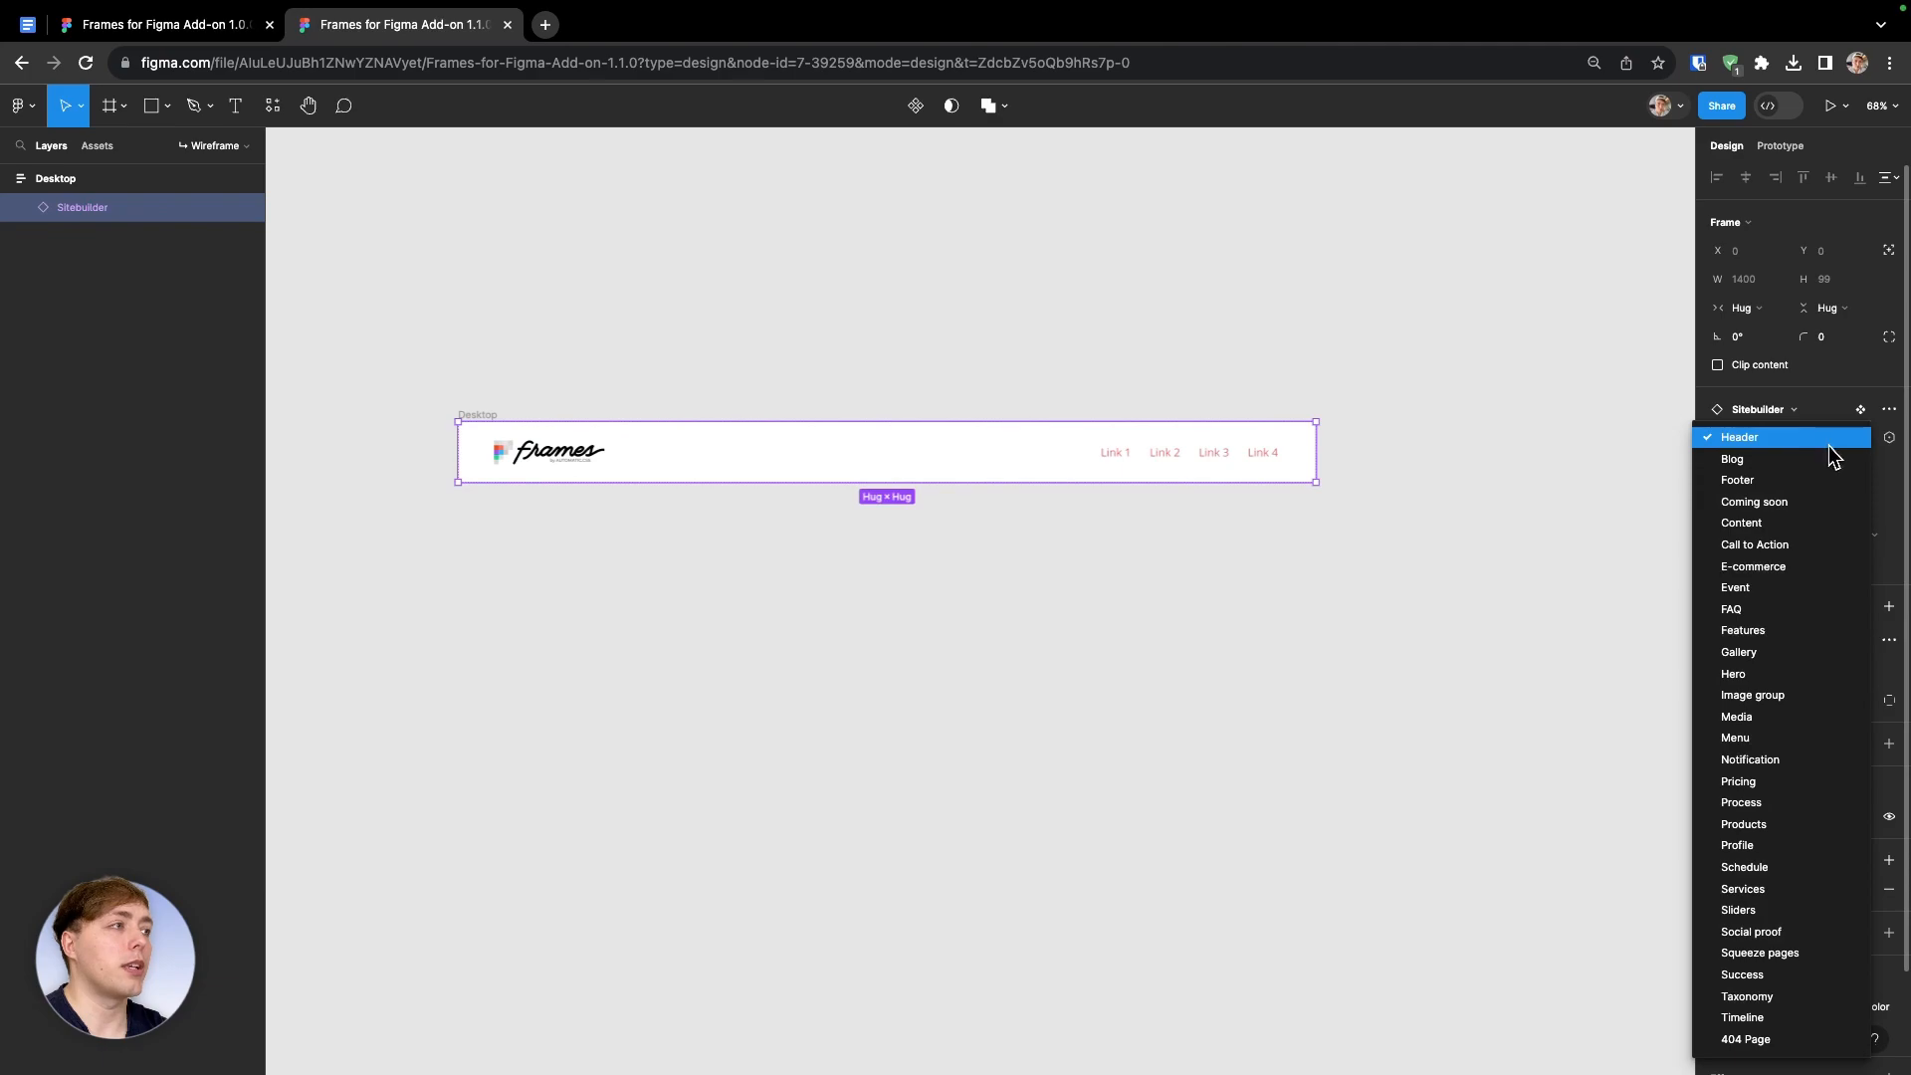
click(1802, 443)
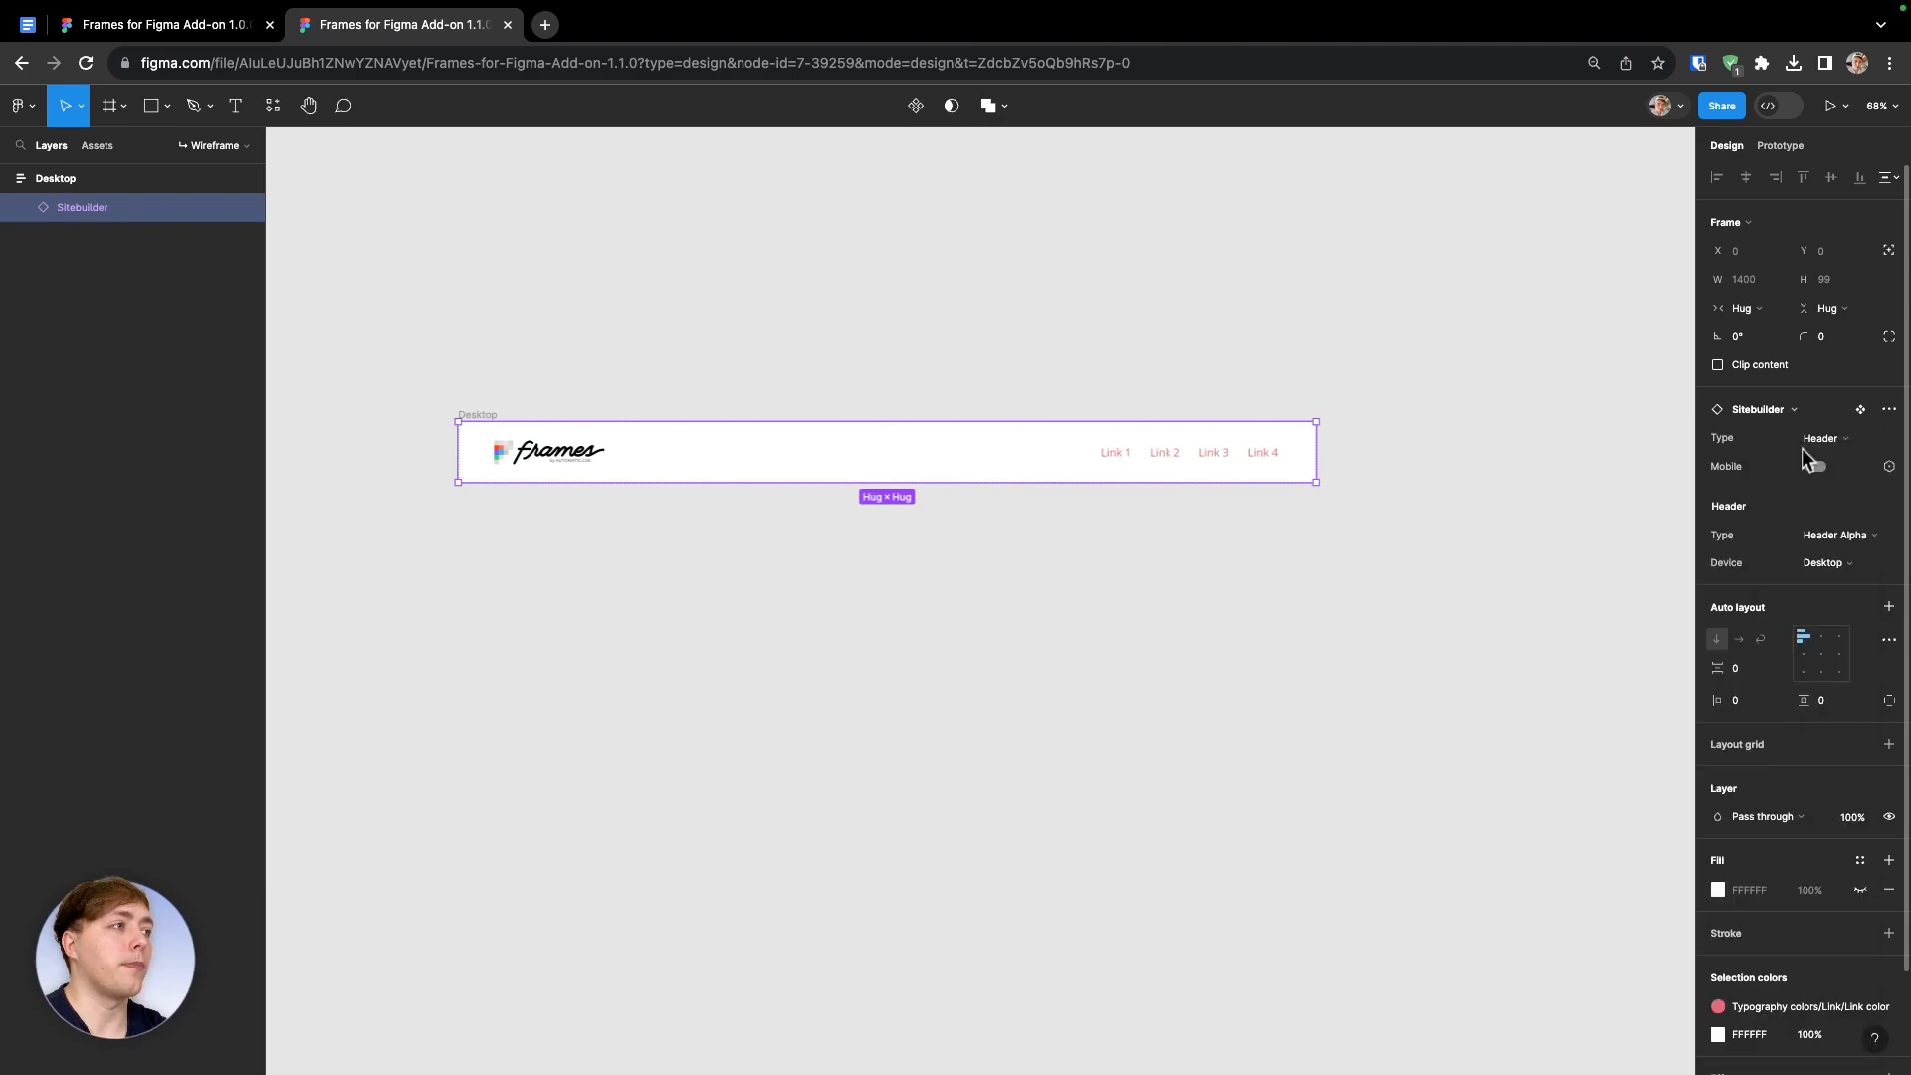
click(1837, 537)
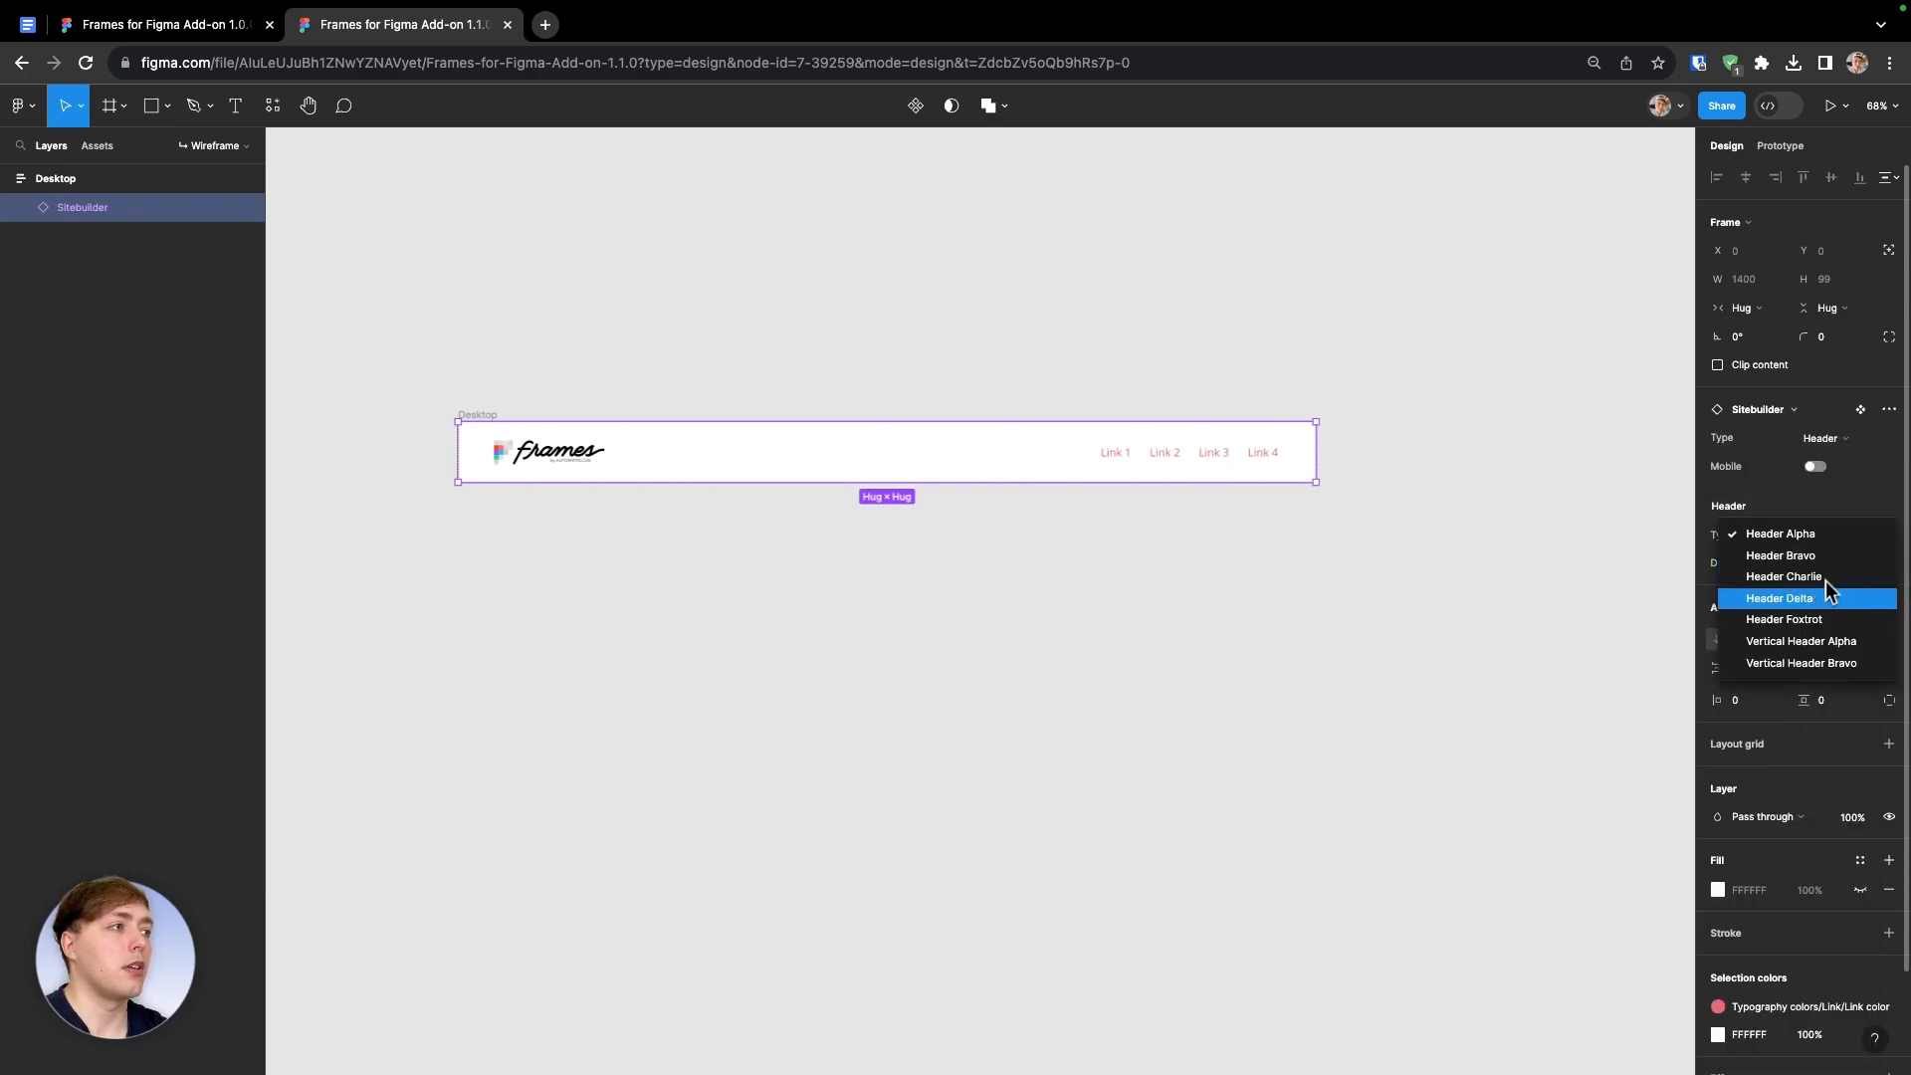
click(1830, 559)
click(1836, 535)
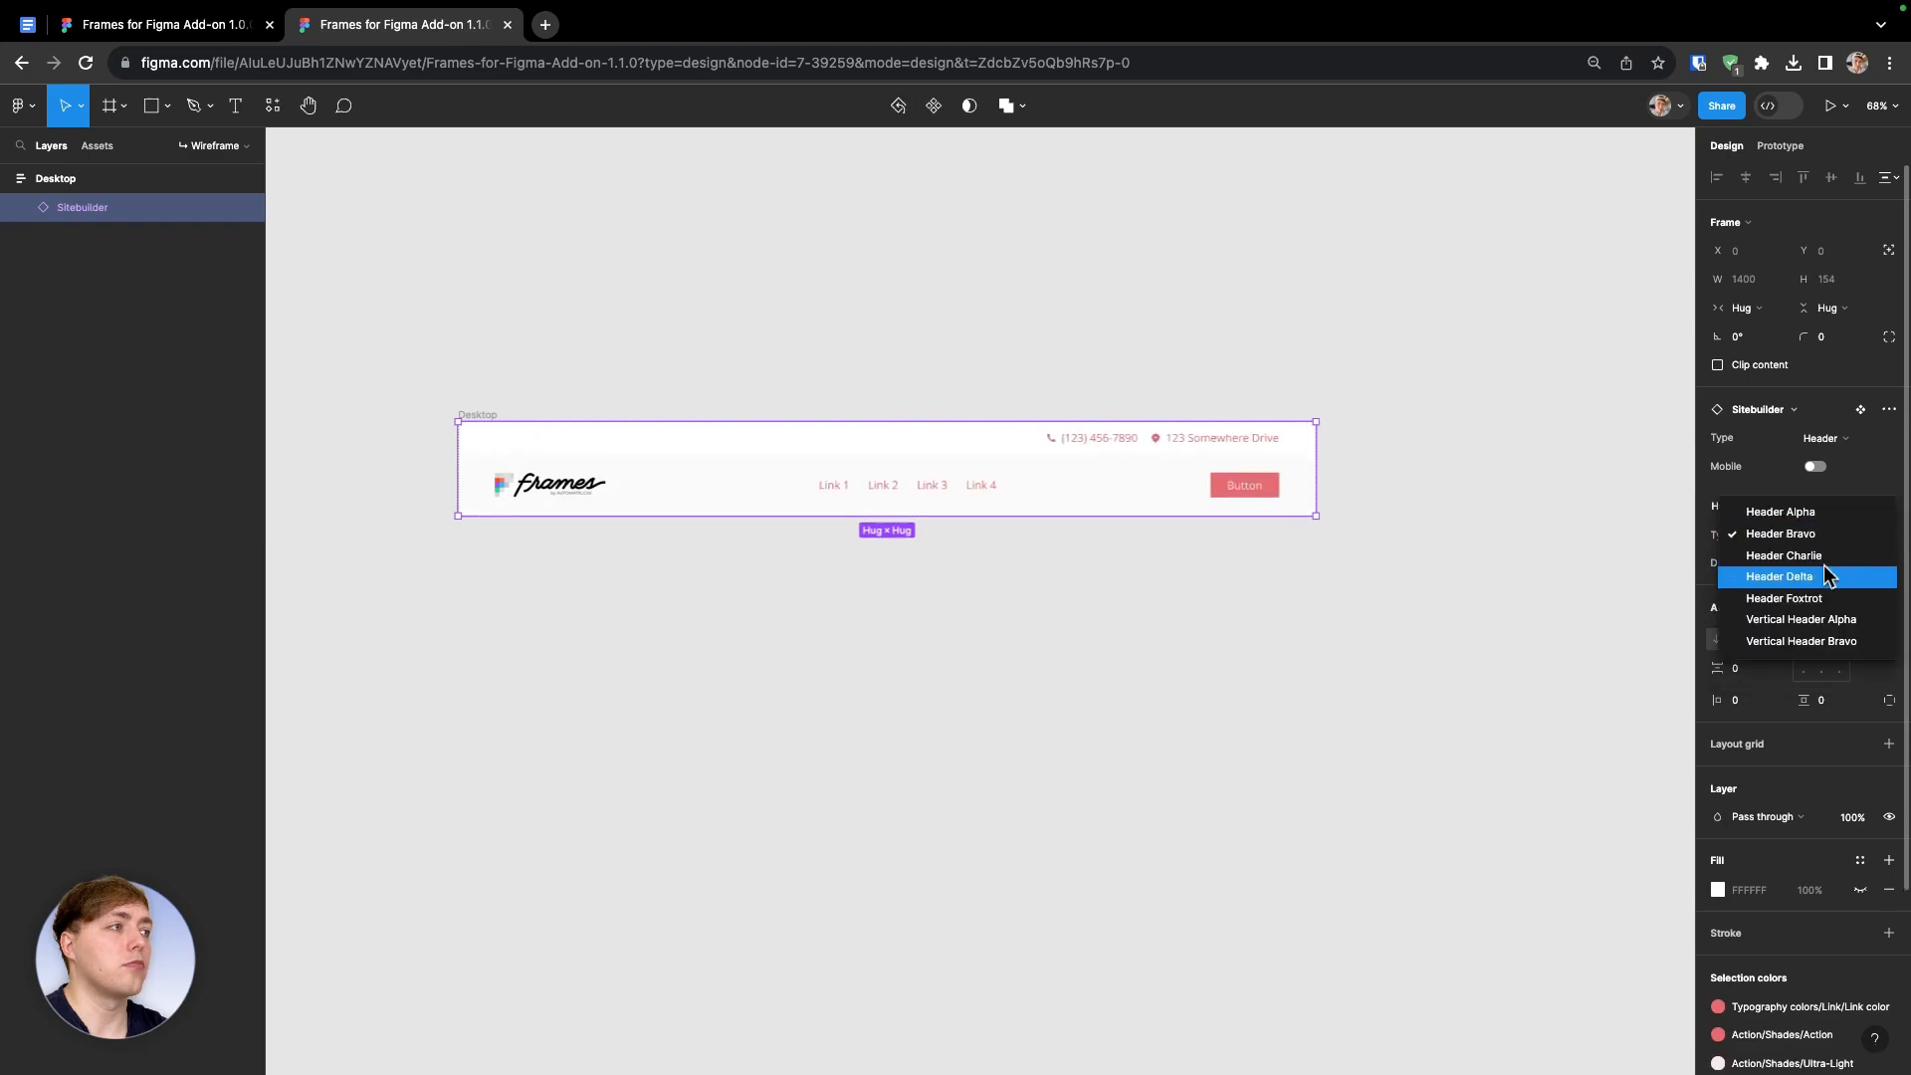
click(1819, 576)
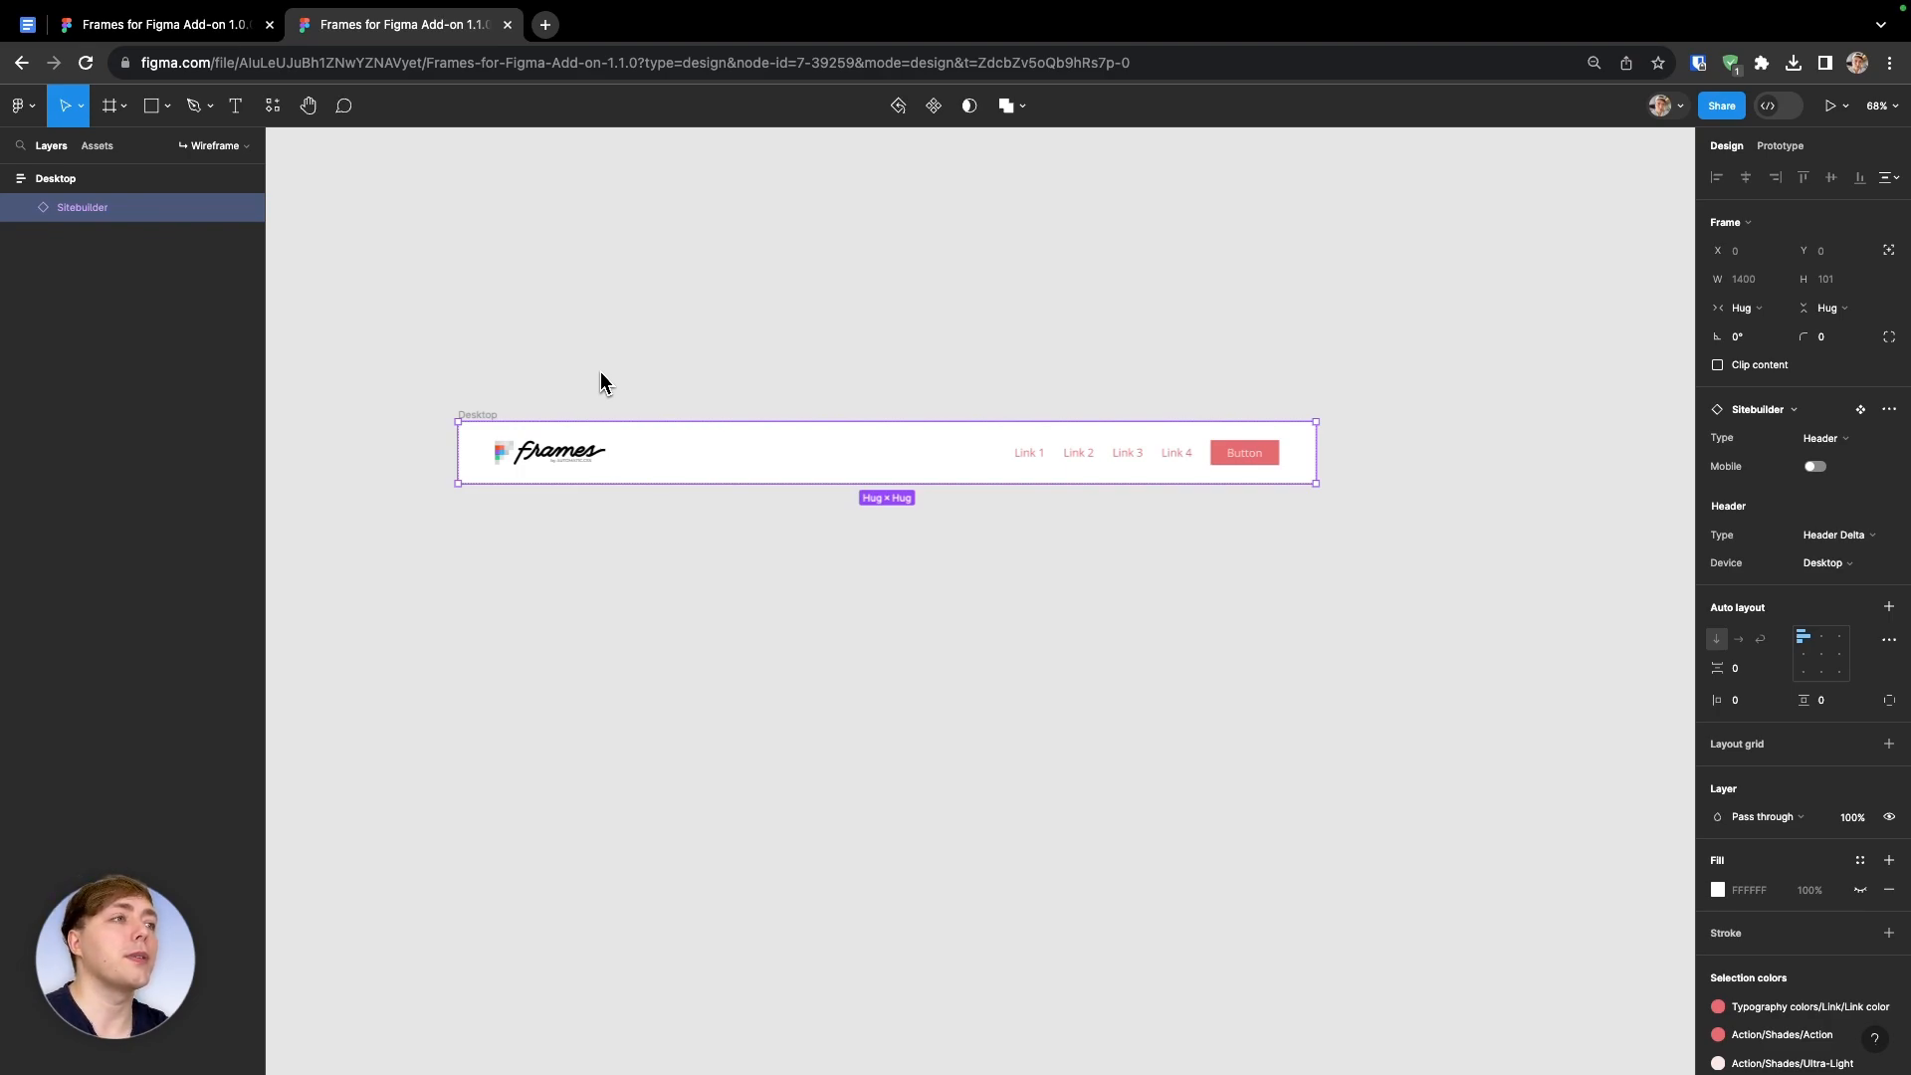
Duplicate the header section inside the Desktop frame and set the copy's section type to Hero
key(super+d)
scroll(577, 393, down, 1)
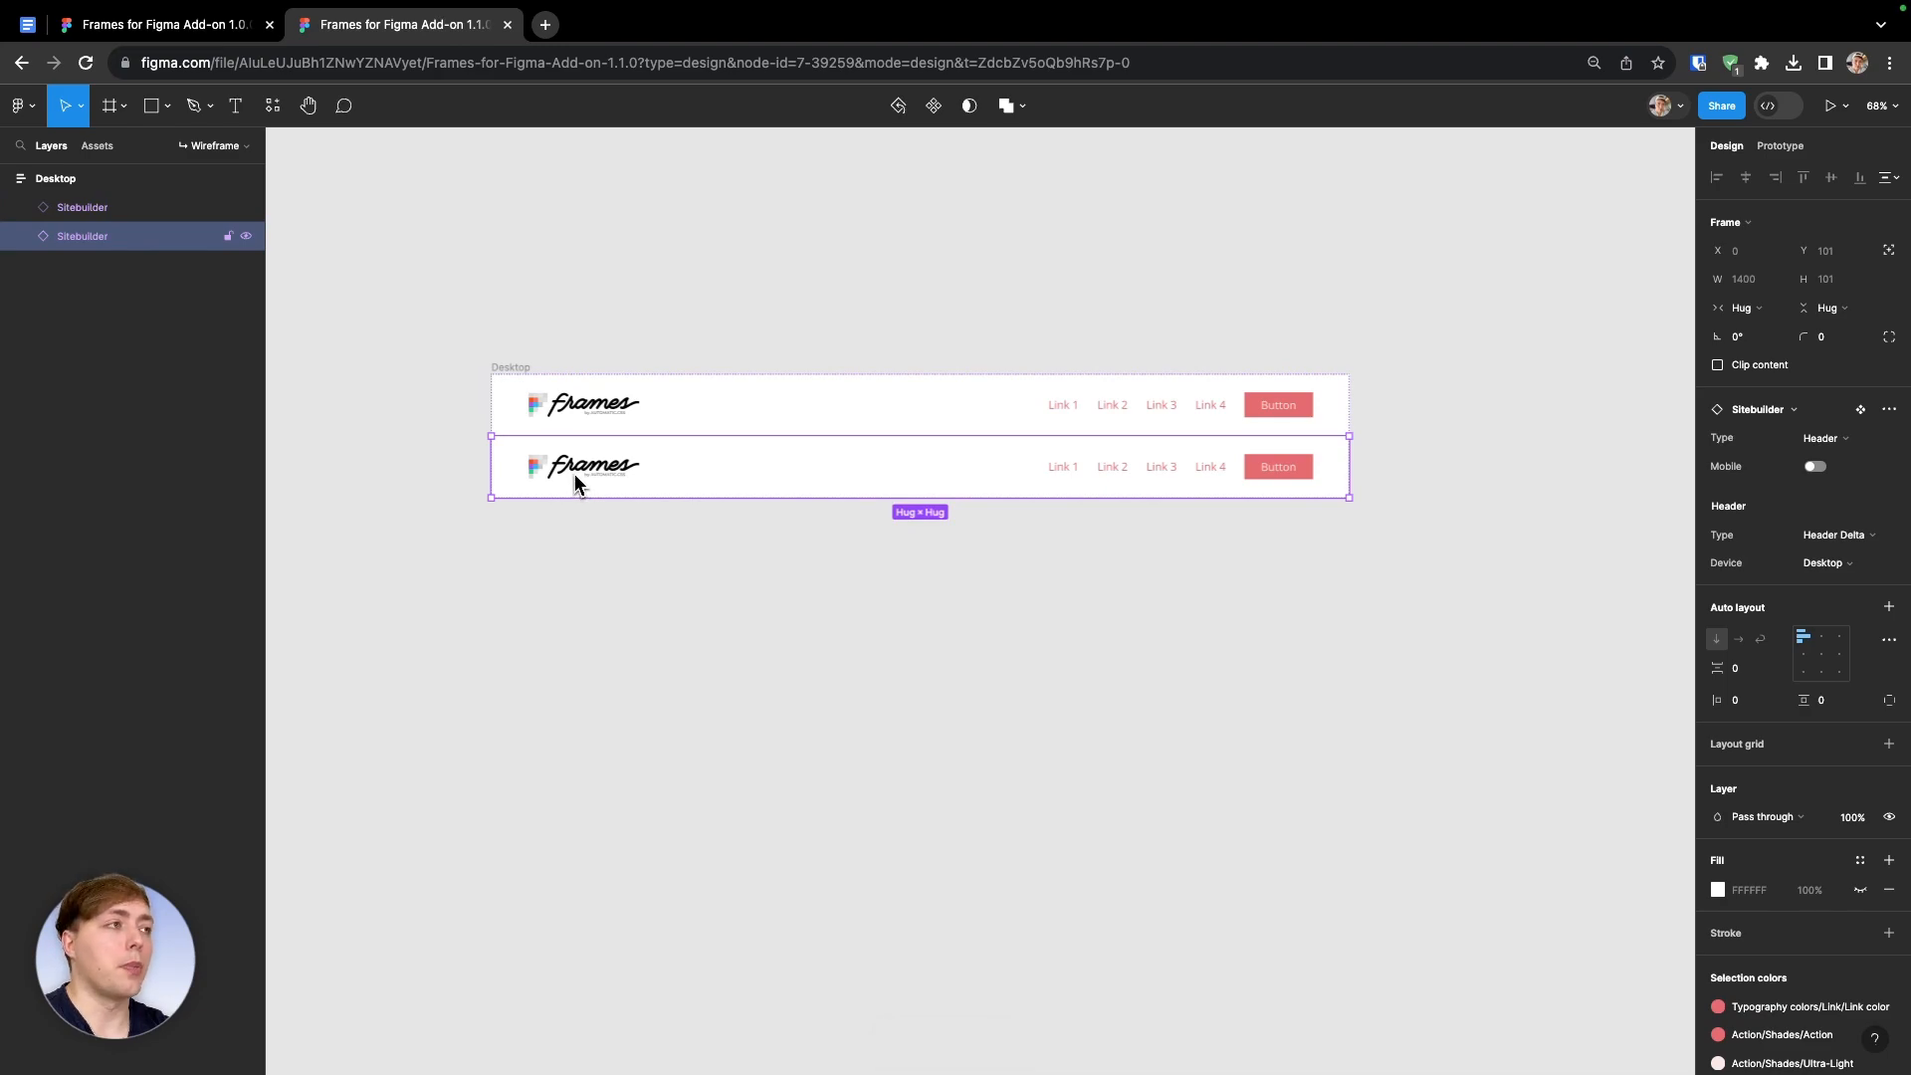
click(1857, 445)
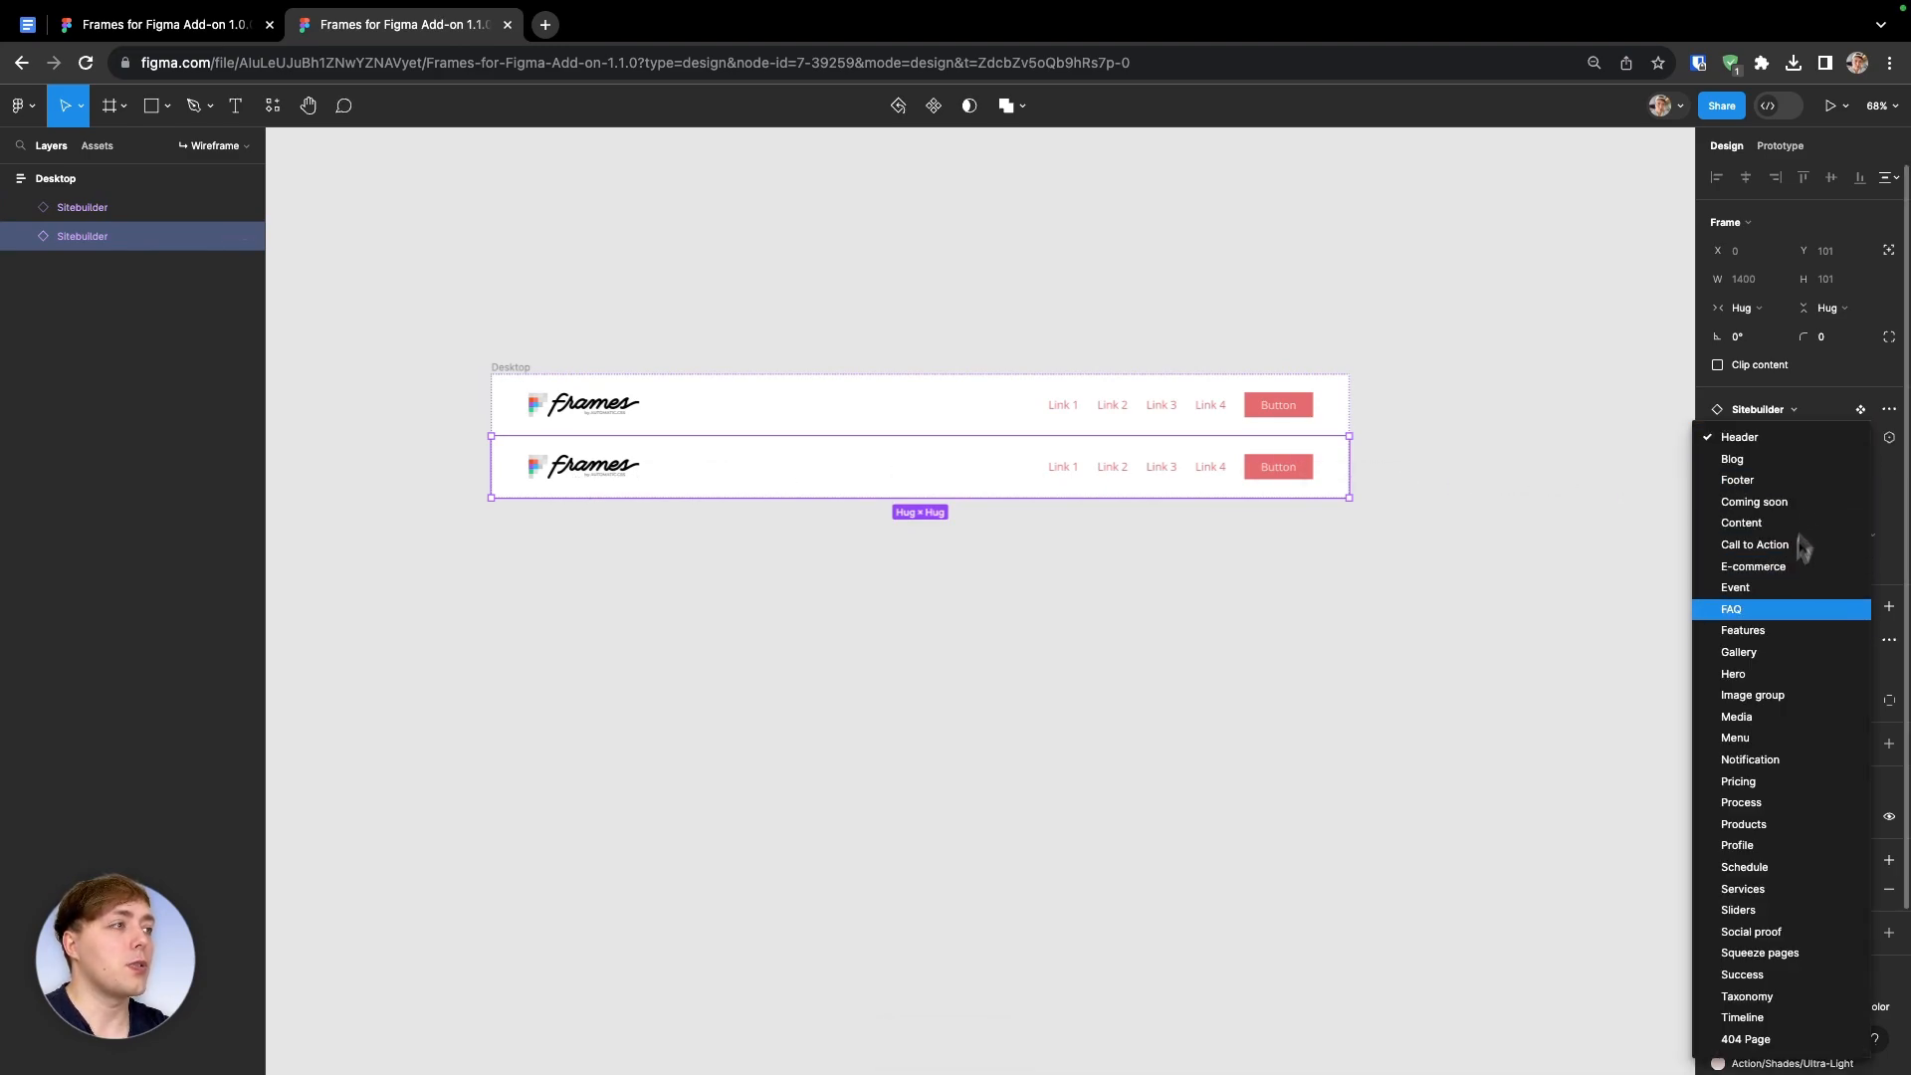
click(1768, 675)
scroll(1331, 642, down, 2)
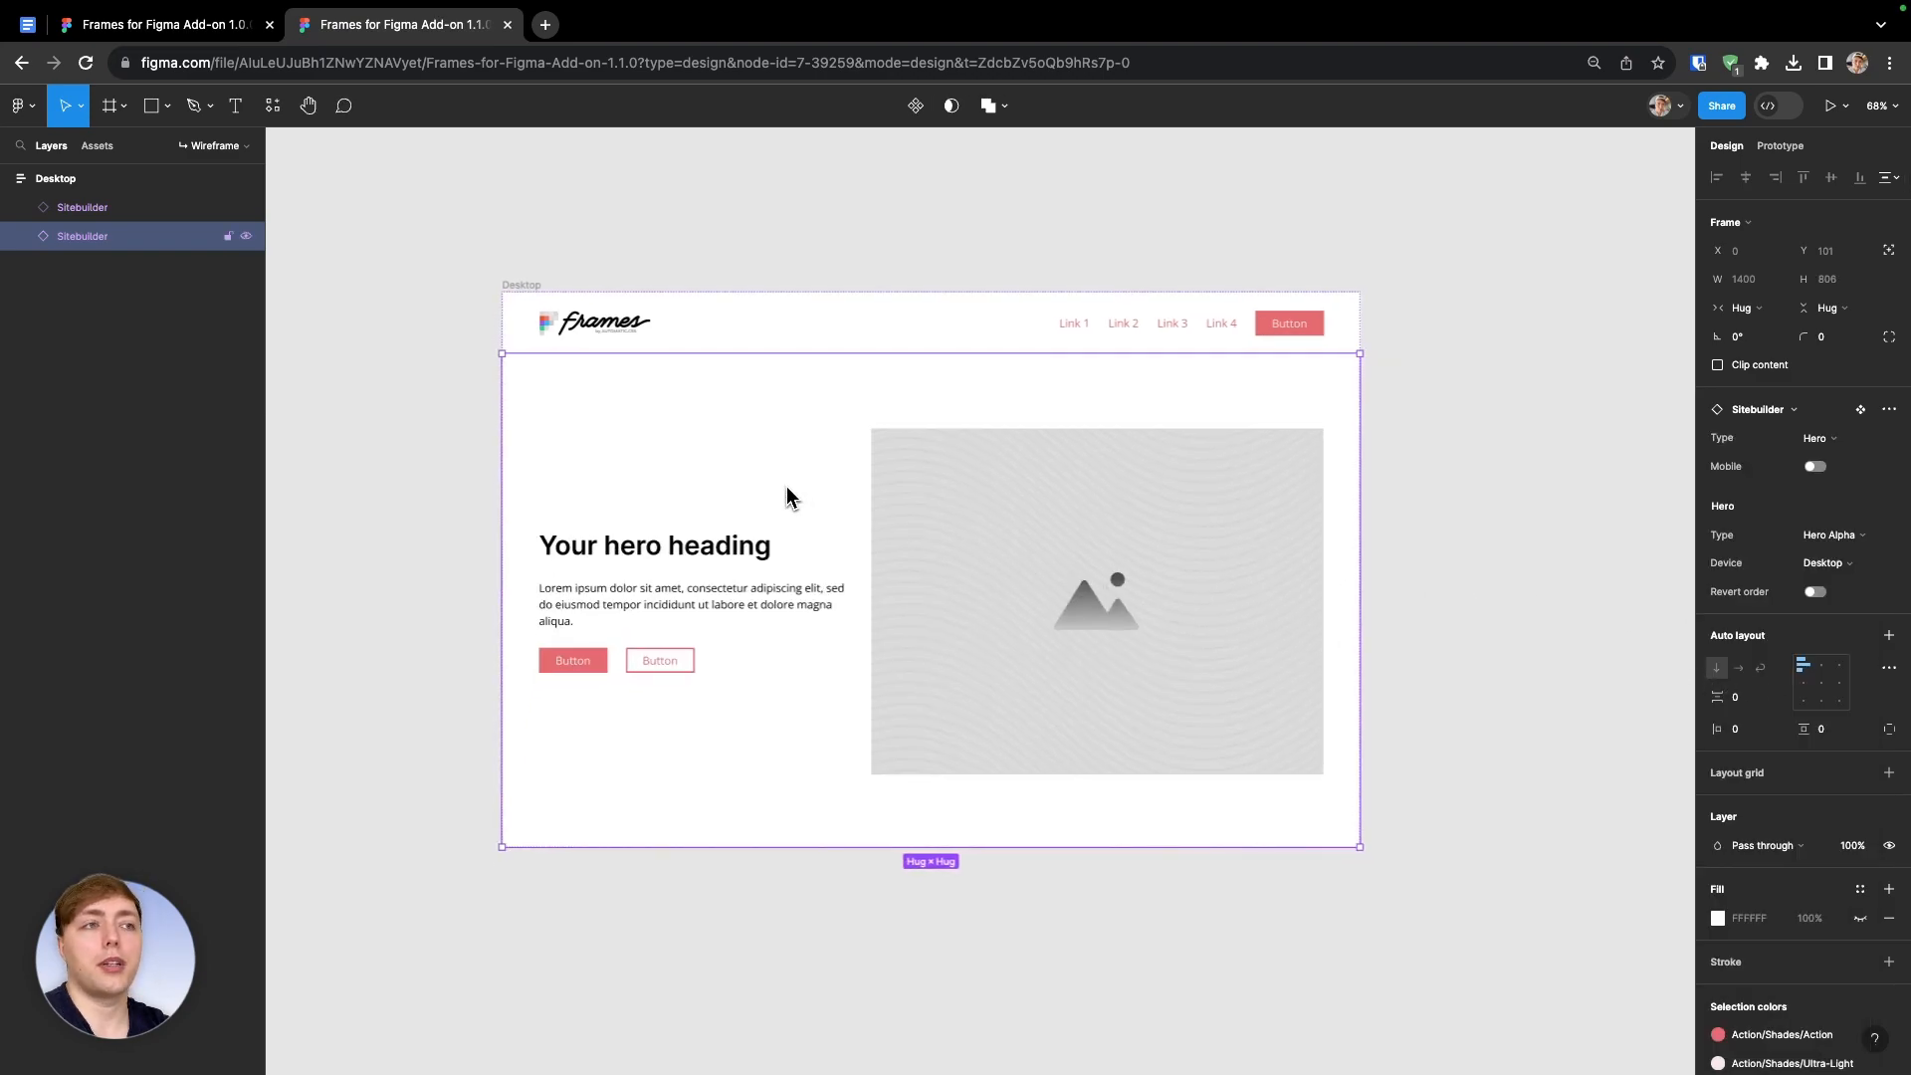
Try the Hero Kilo variant on the hero section and switch back to Hero Alpha
click(1827, 535)
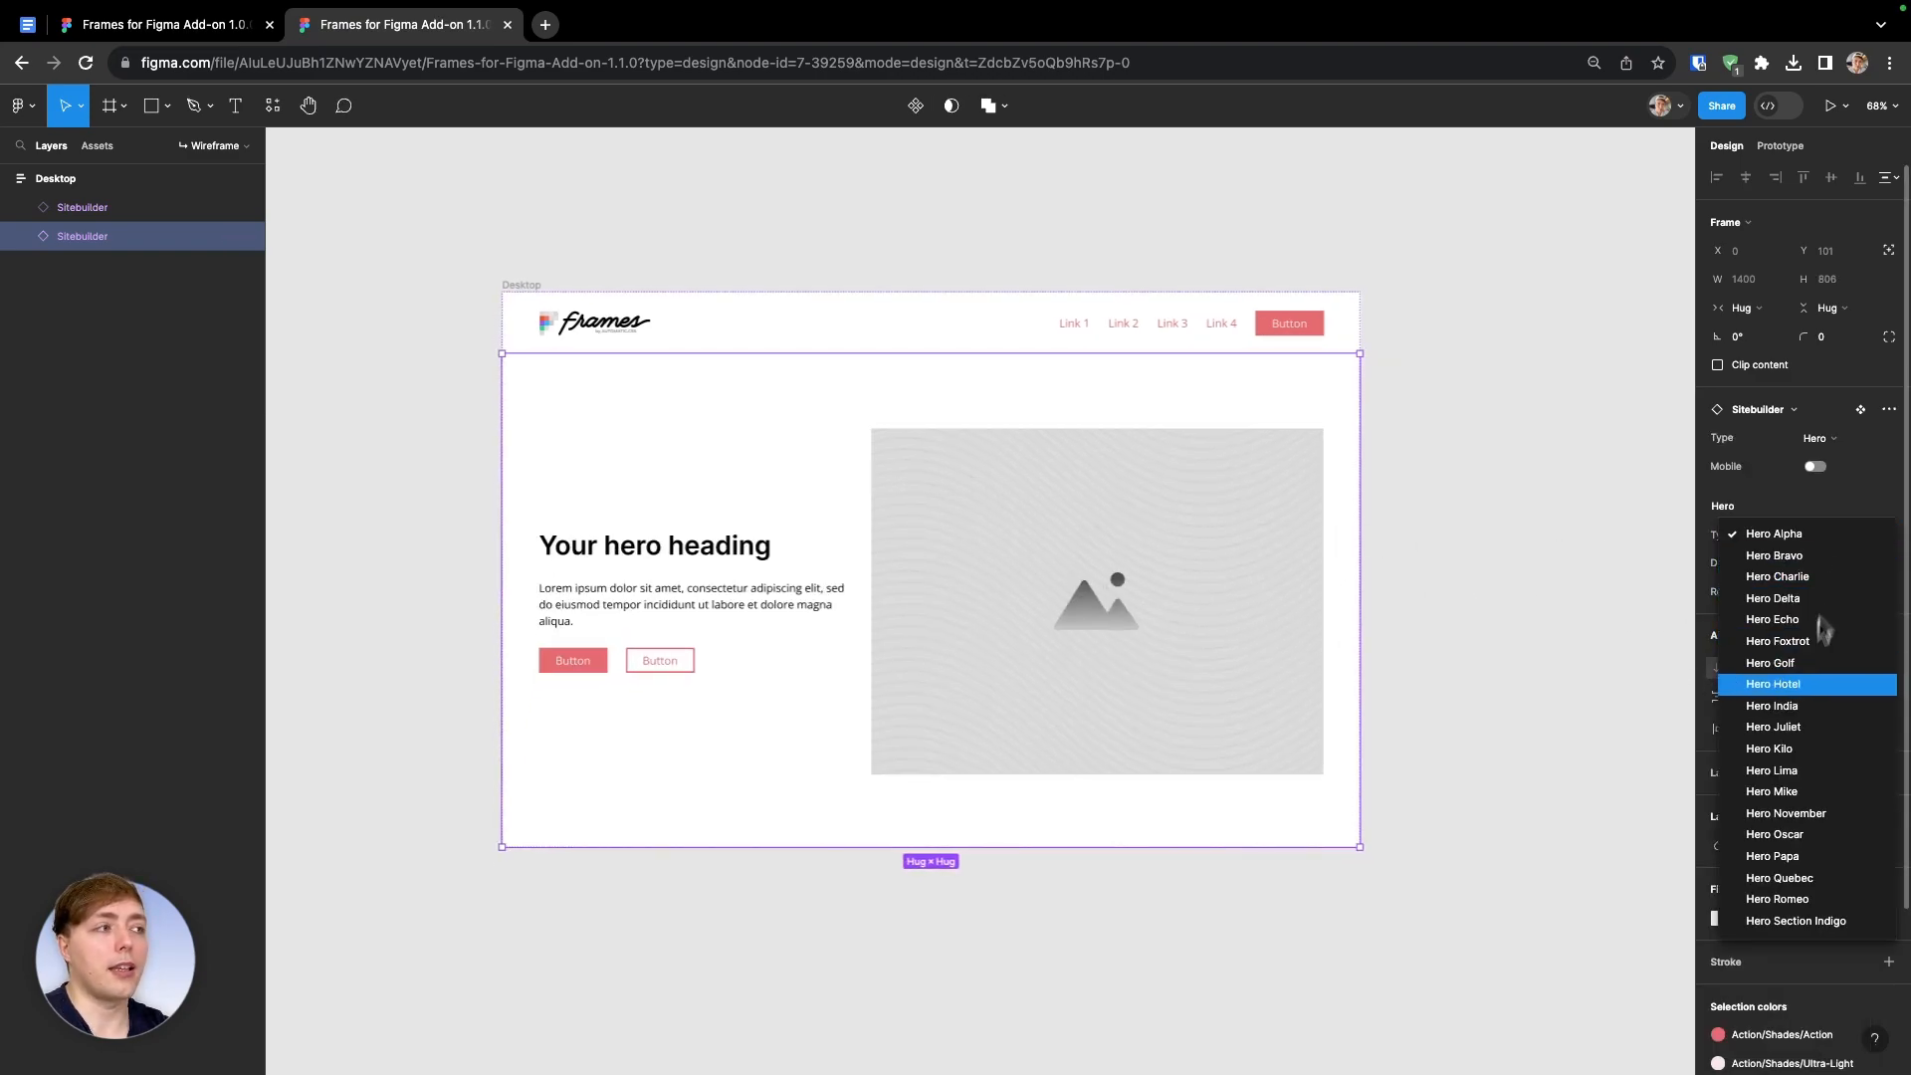
click(1781, 748)
click(1851, 446)
click(1851, 445)
click(1844, 536)
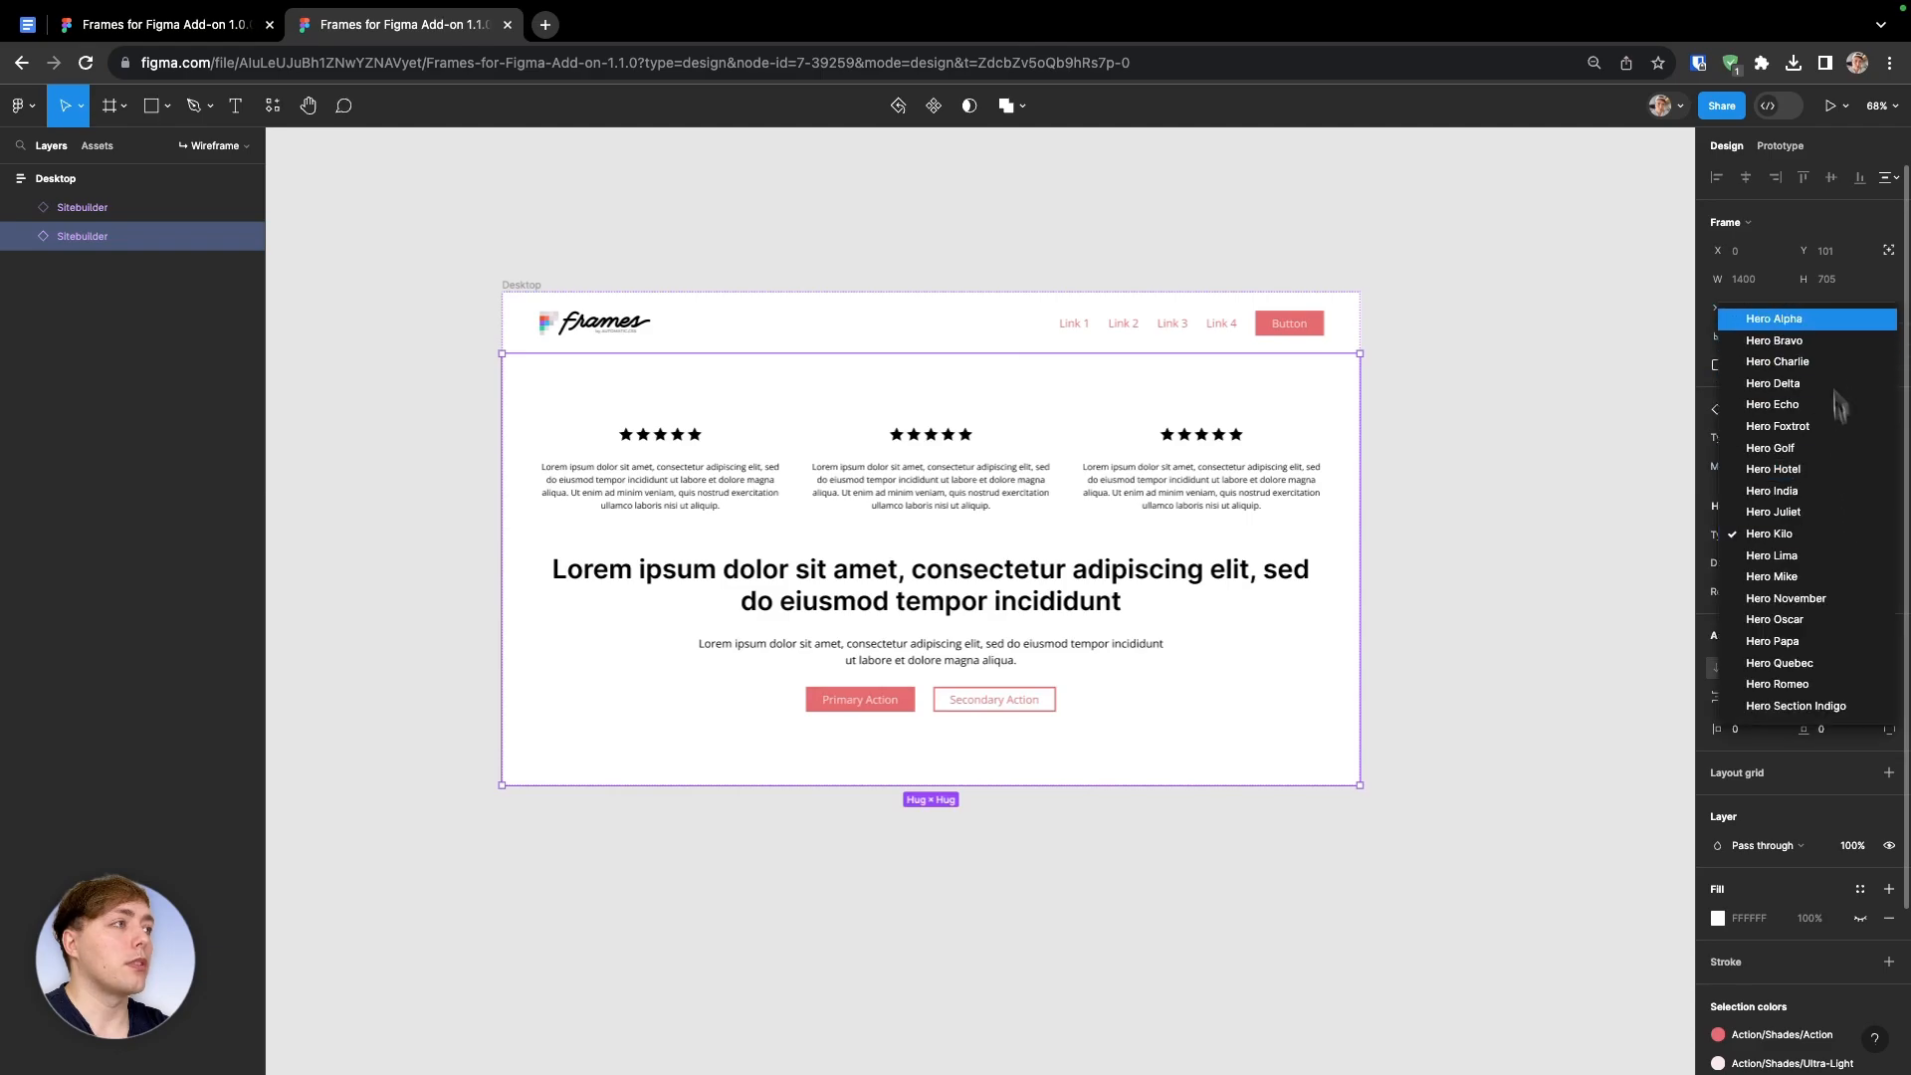
click(1776, 319)
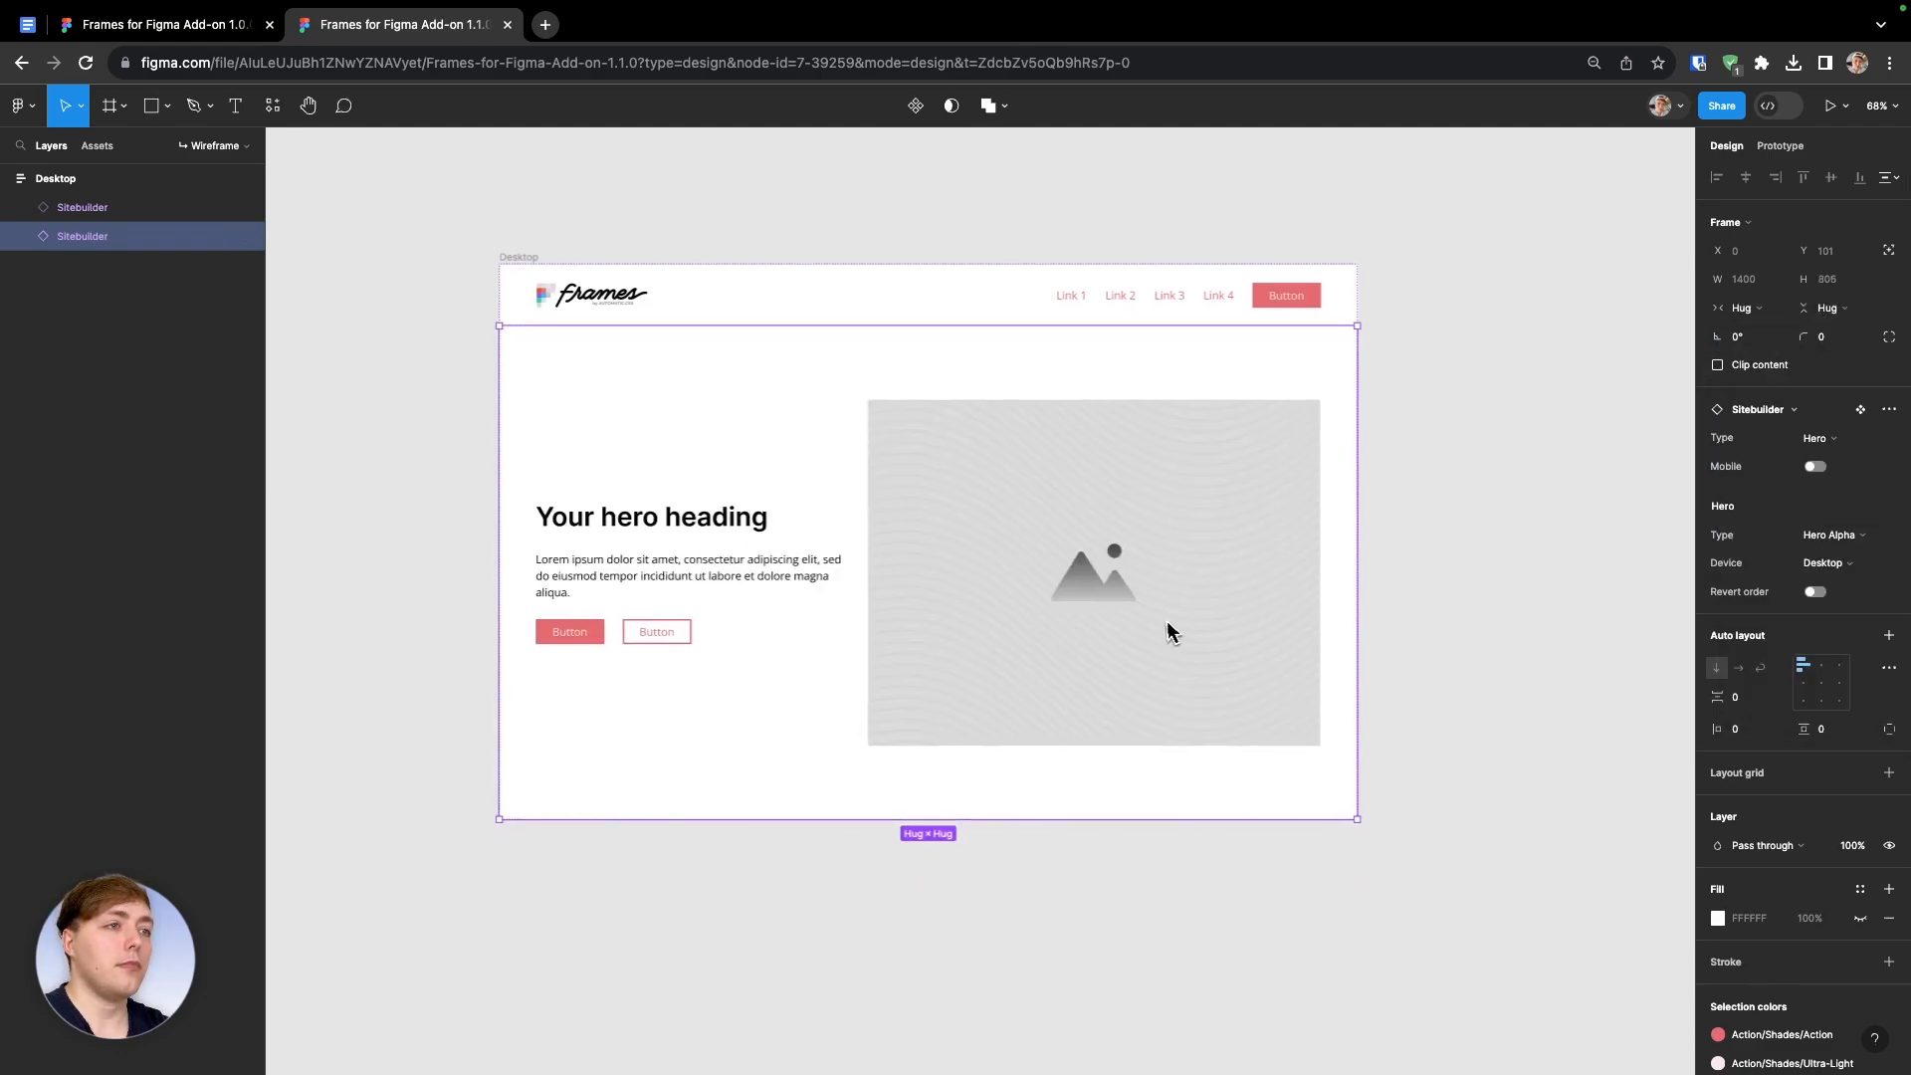
Duplicate the hero section and set the copy's section type to Social proof
key(ctrl+d)
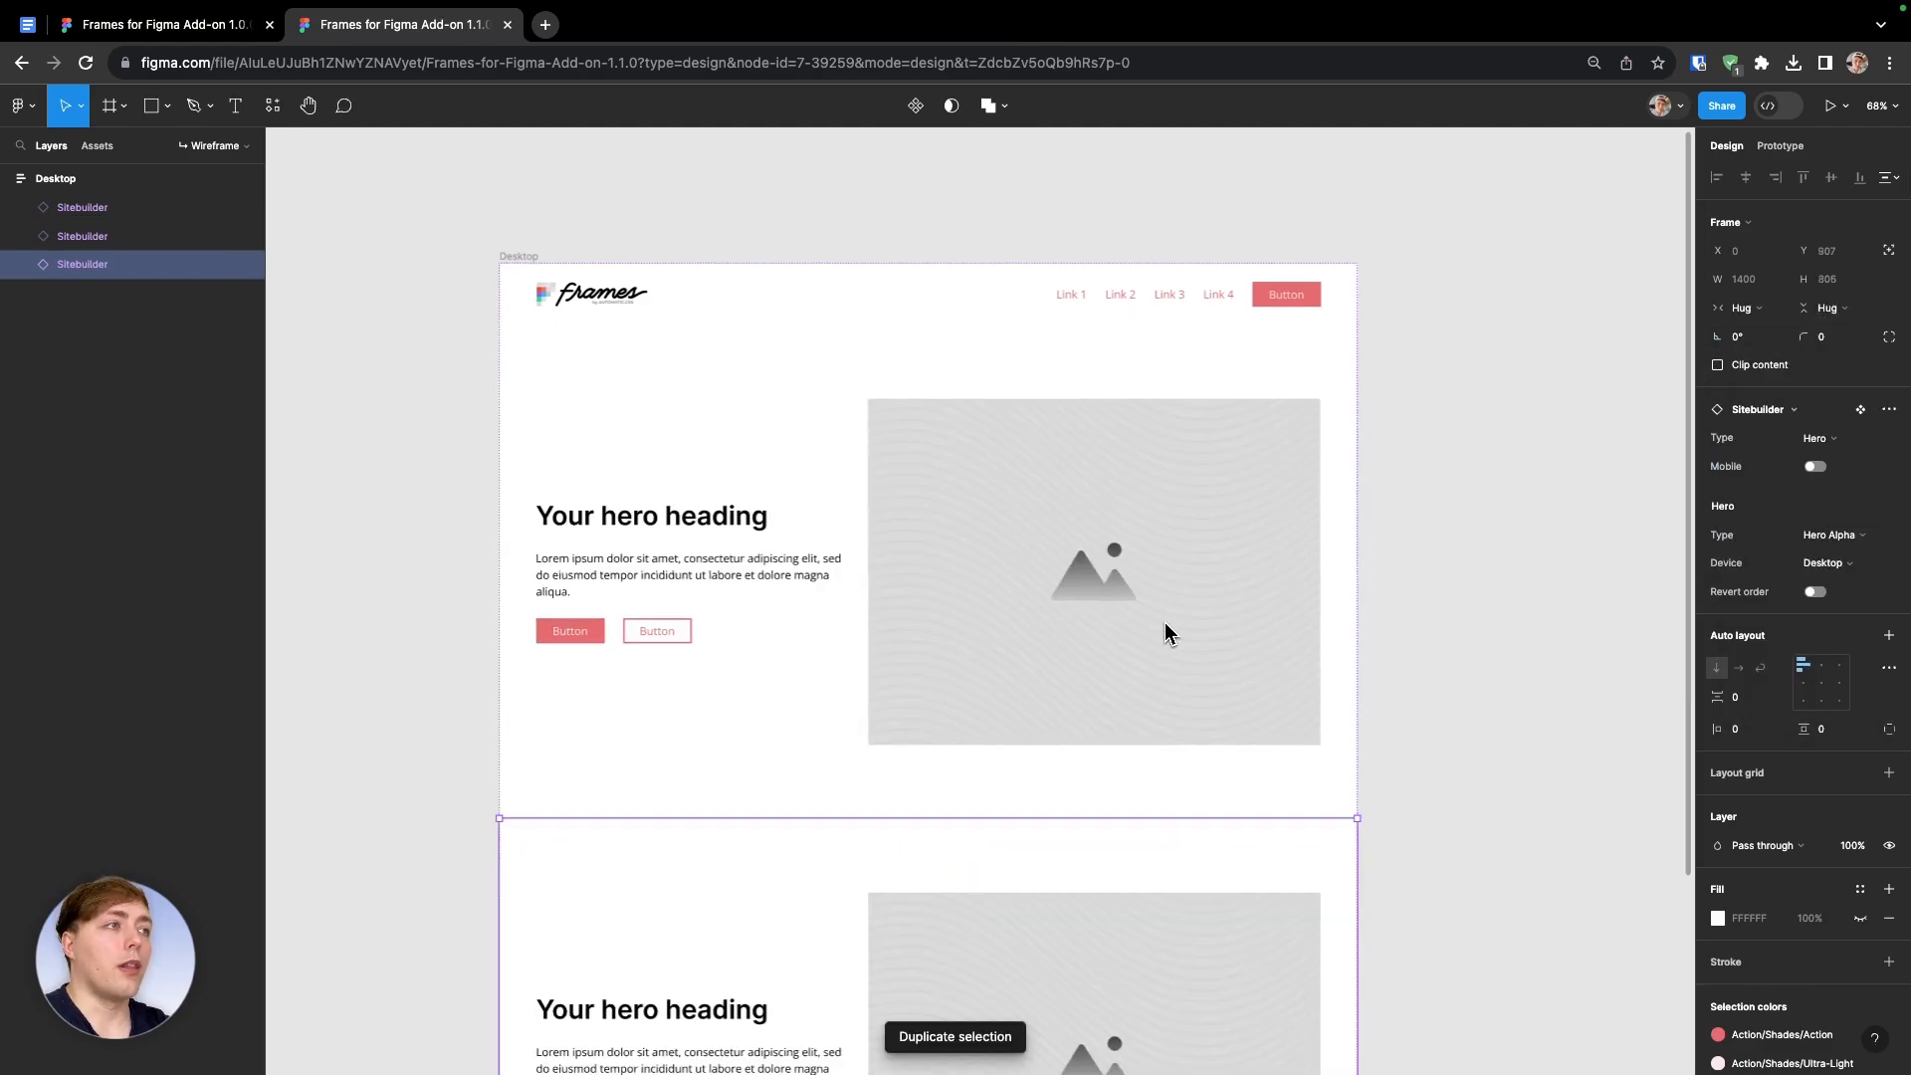
key(shift+1)
click(1822, 438)
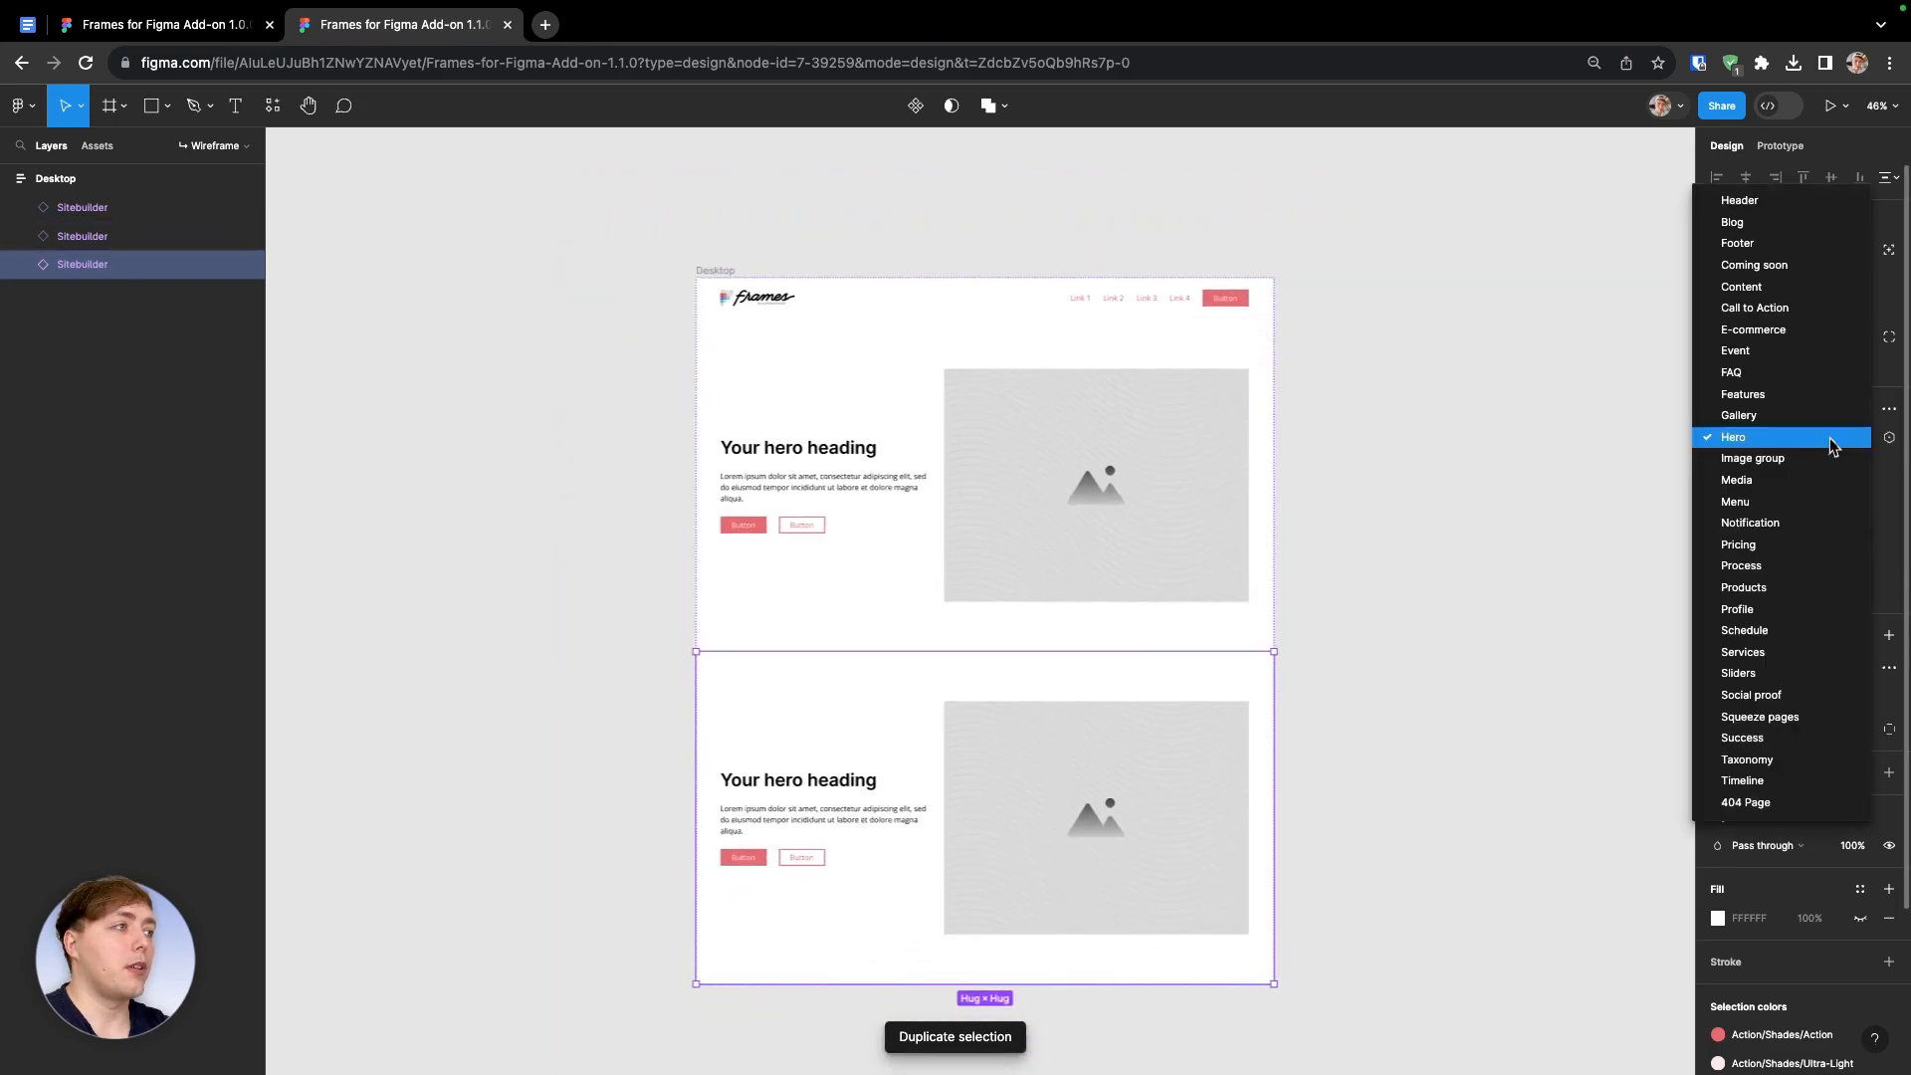
click(1775, 695)
Try the Testimonial Section Charlie and Testimonial Section Foxtrot variants on the social proof section
click(1835, 537)
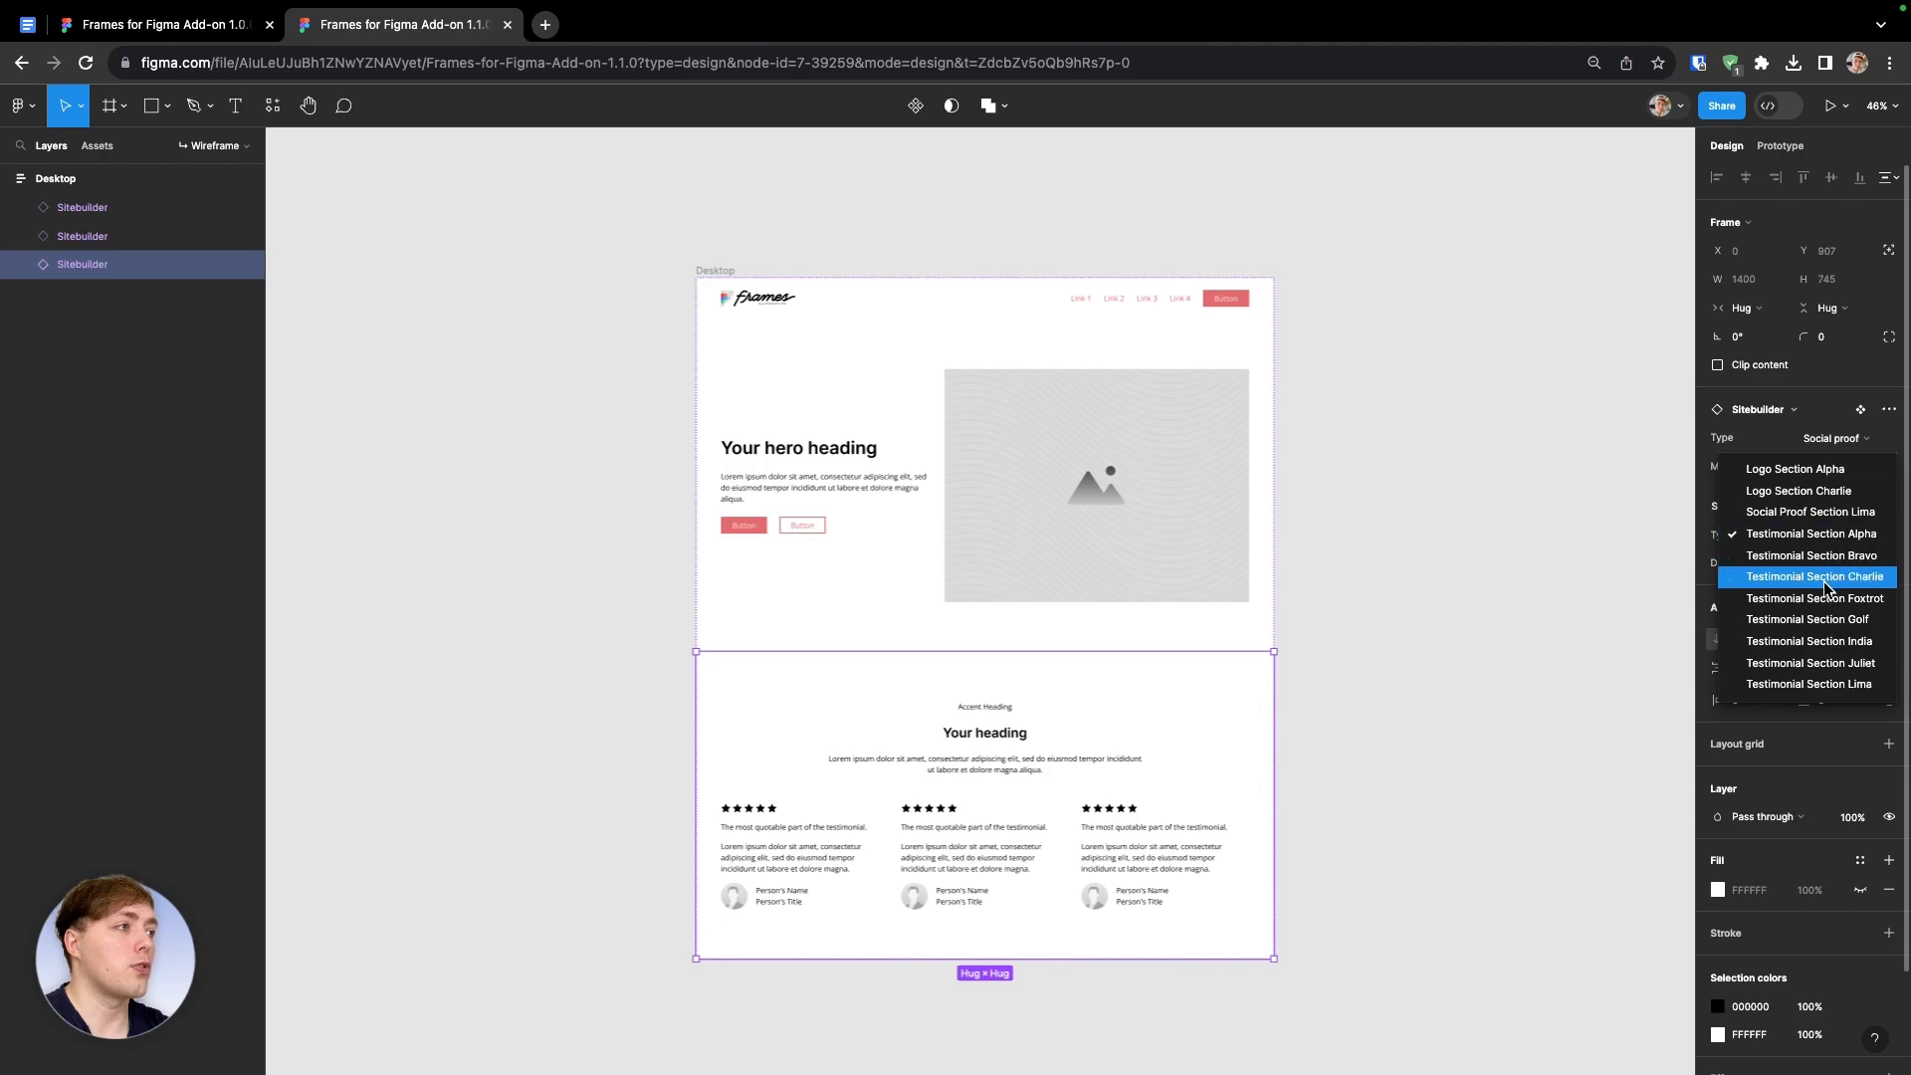
click(1837, 577)
click(1841, 546)
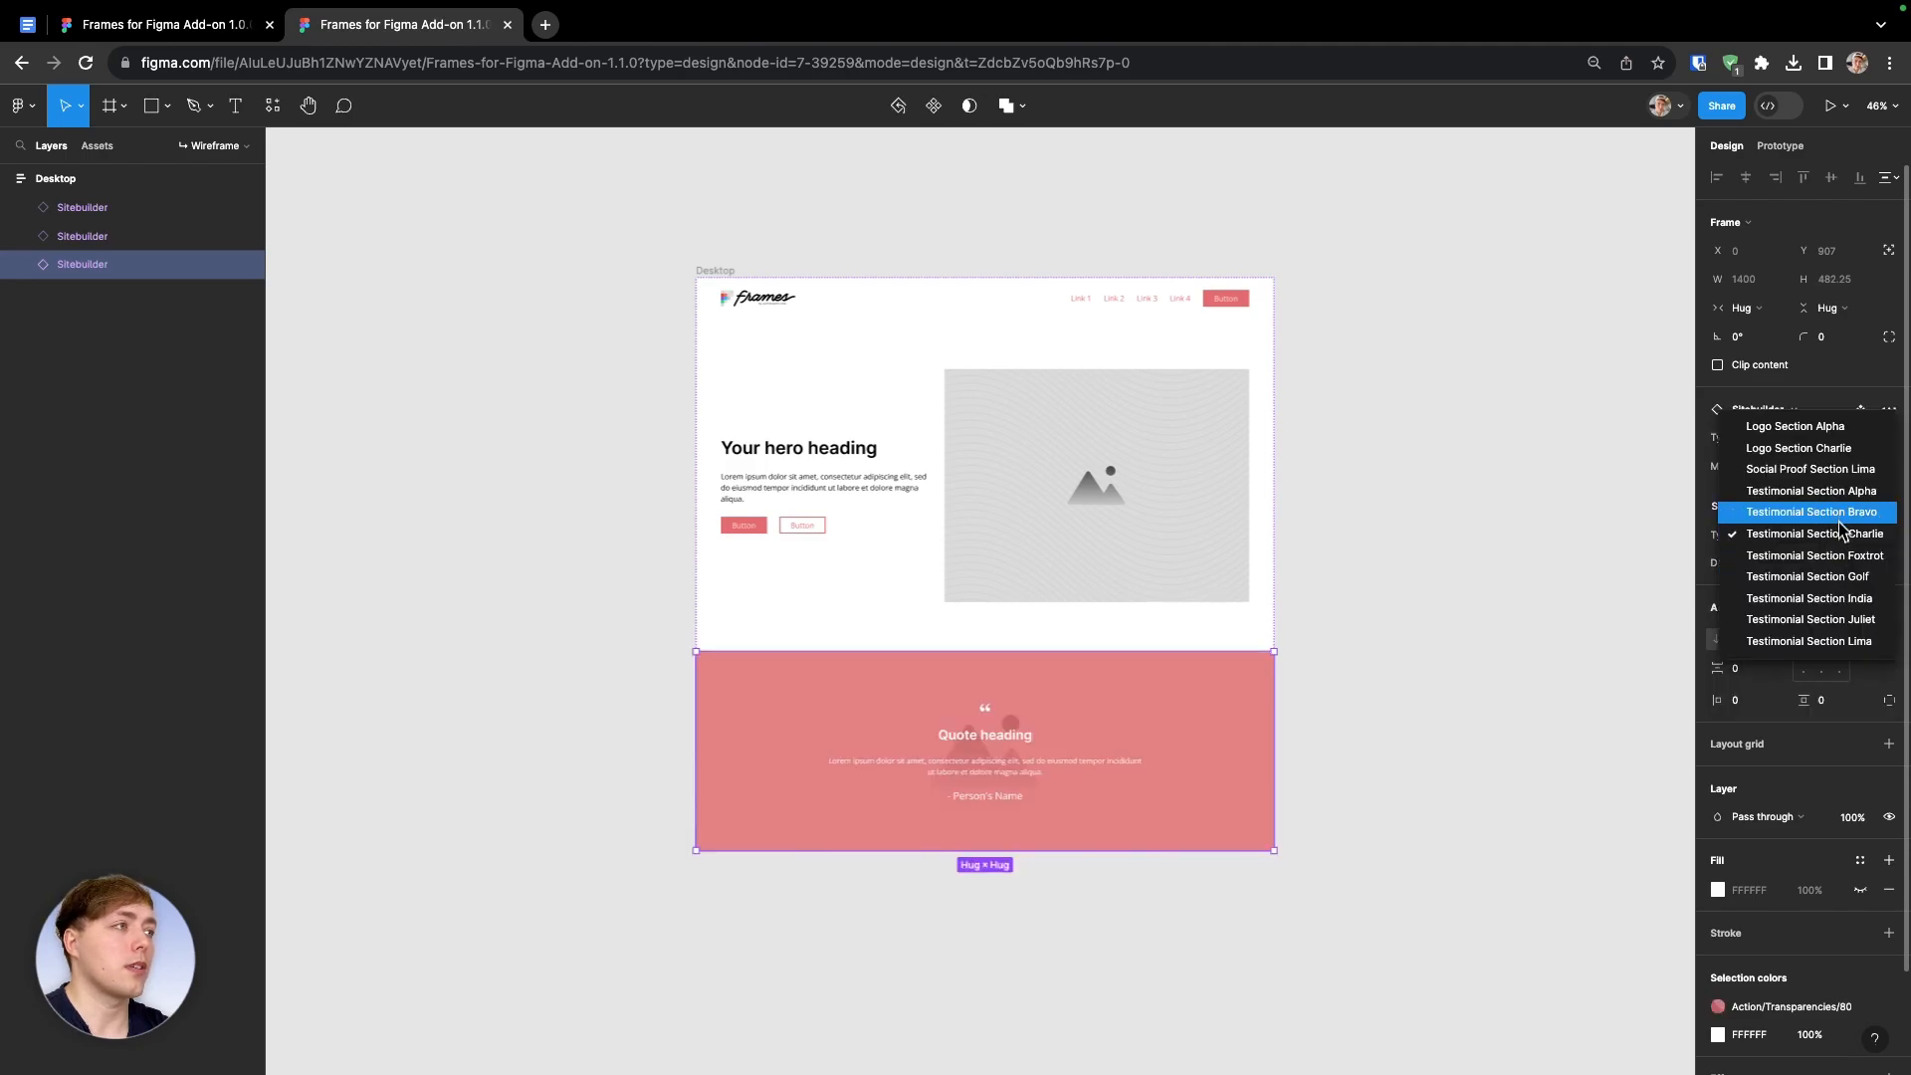
click(1840, 556)
scroll(1717, 578, down, 1)
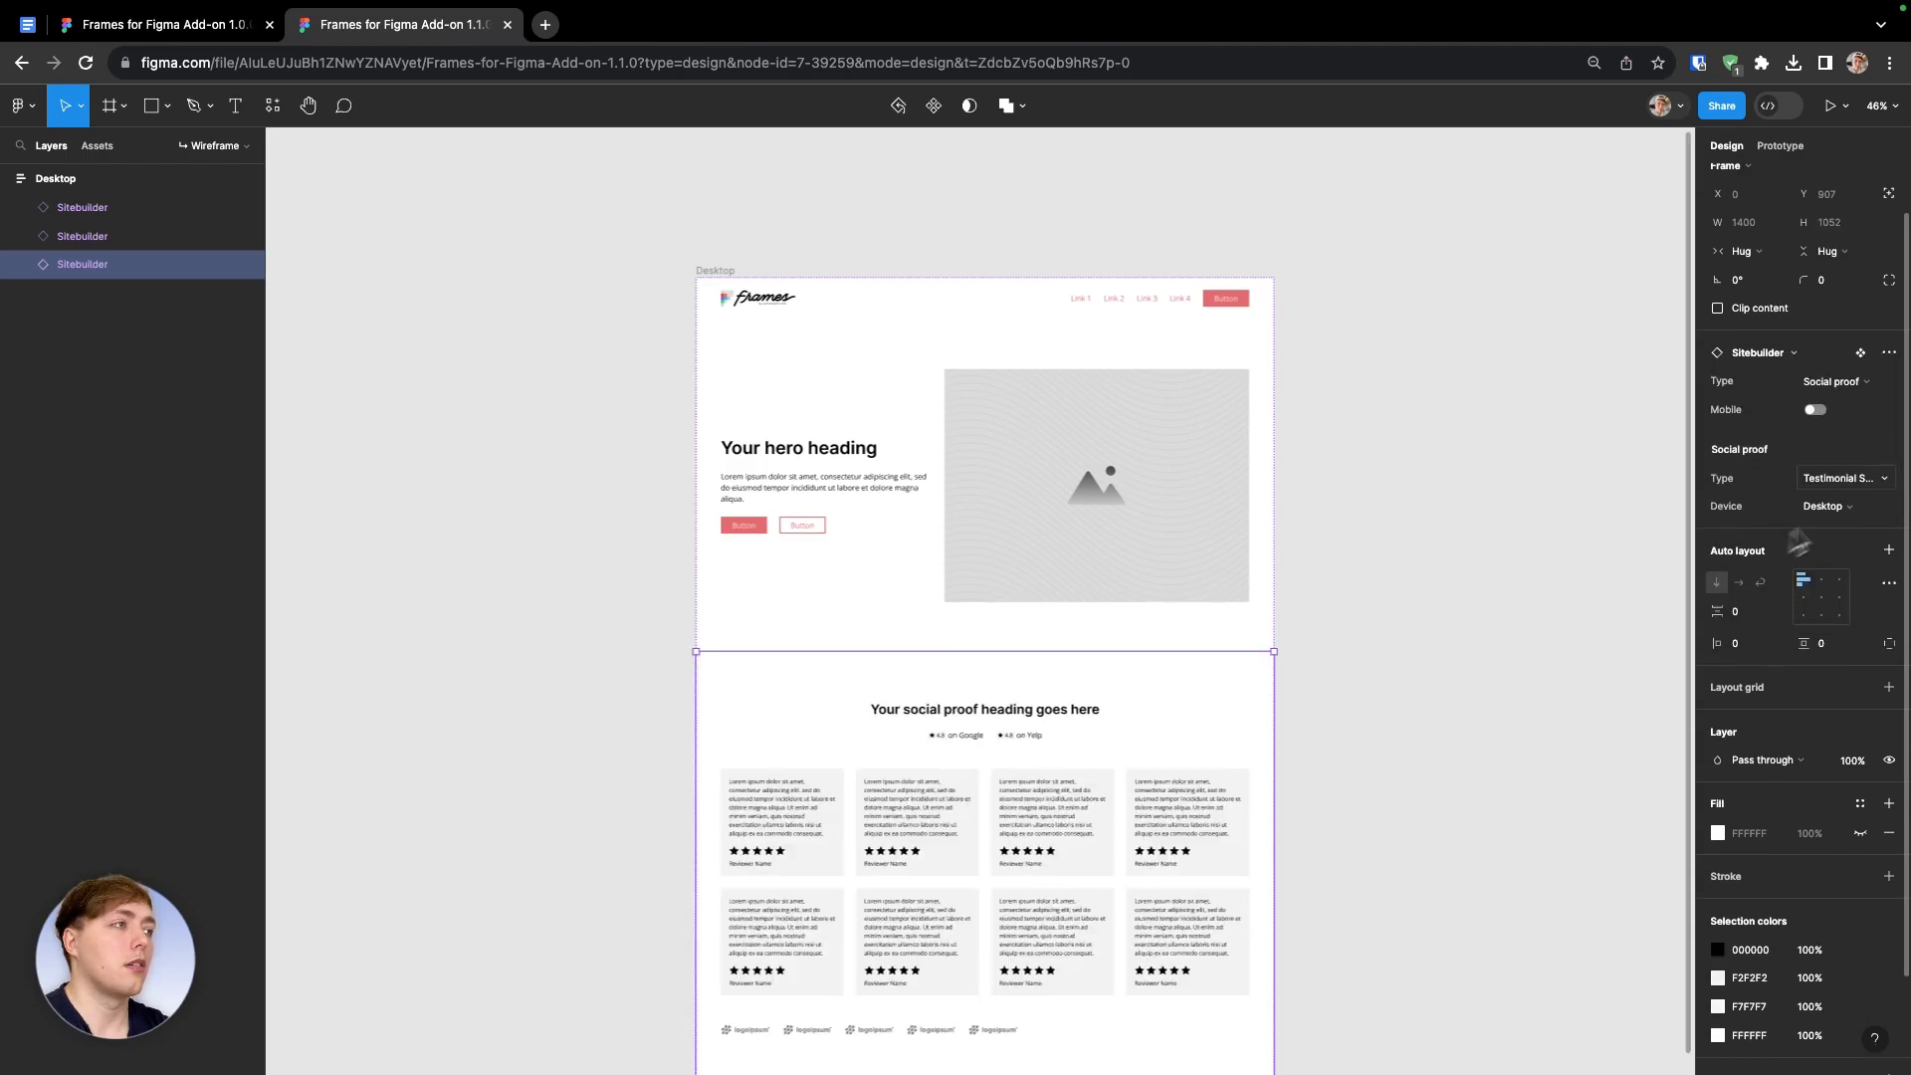
Set the social proof section to the logo section variant with two compact rows of unboxed logos
click(1875, 479)
click(1857, 425)
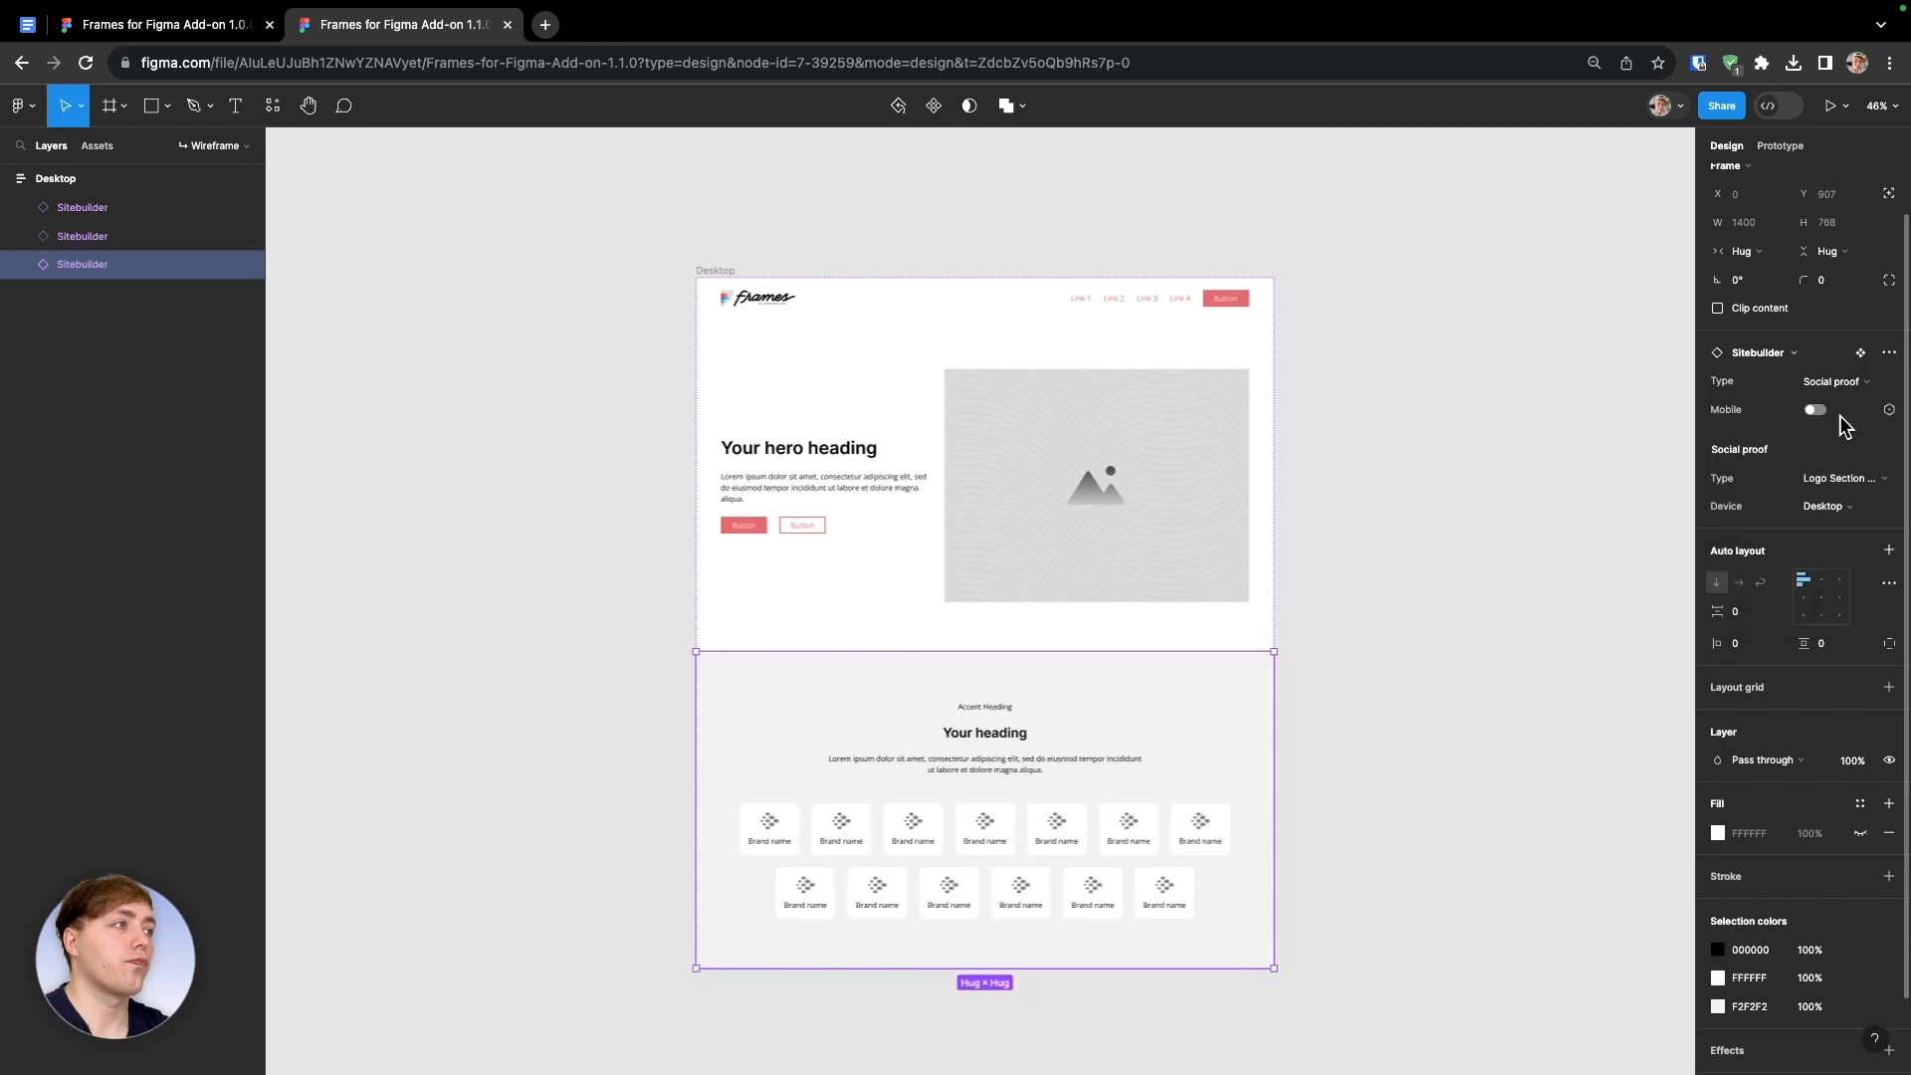
click(1837, 477)
click(1832, 459)
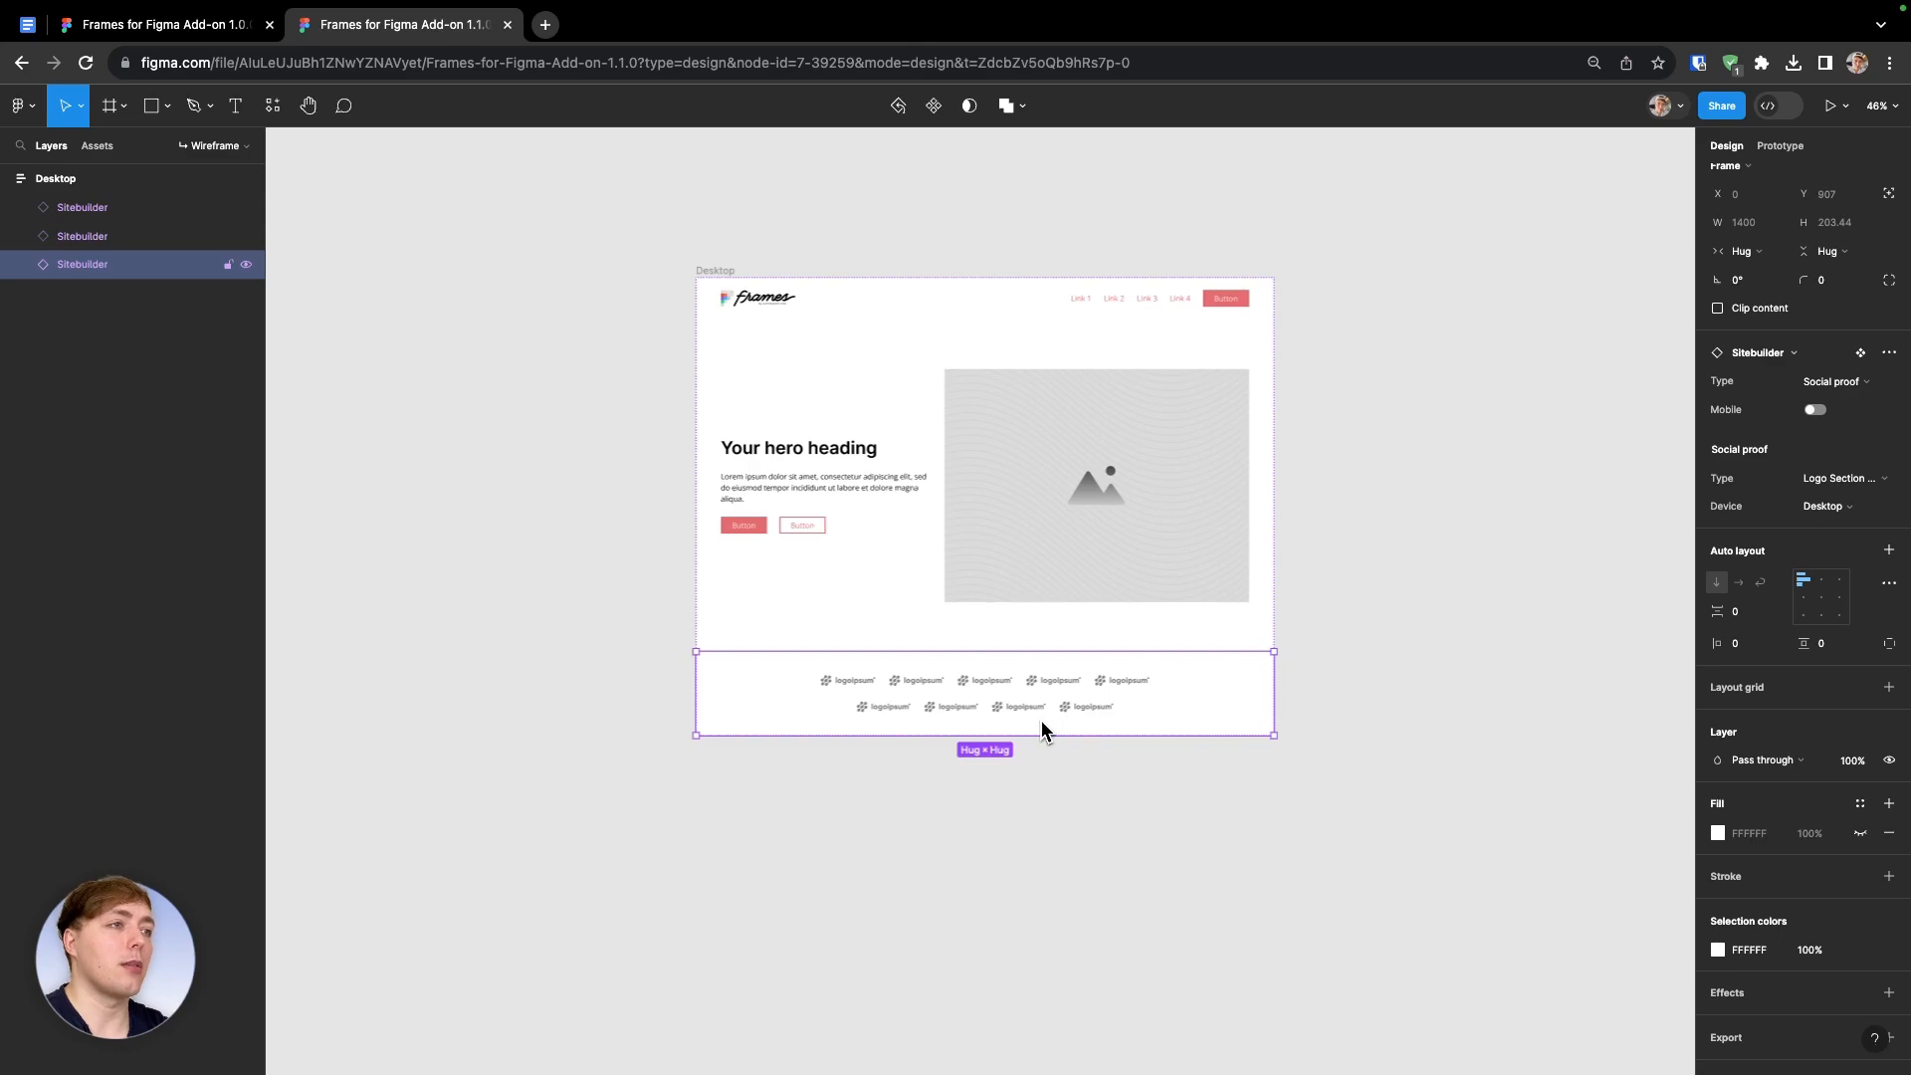
Duplicate the logo section, set the copy's type to Content and choose the content variant with two columns of text
key(ctrl+d)
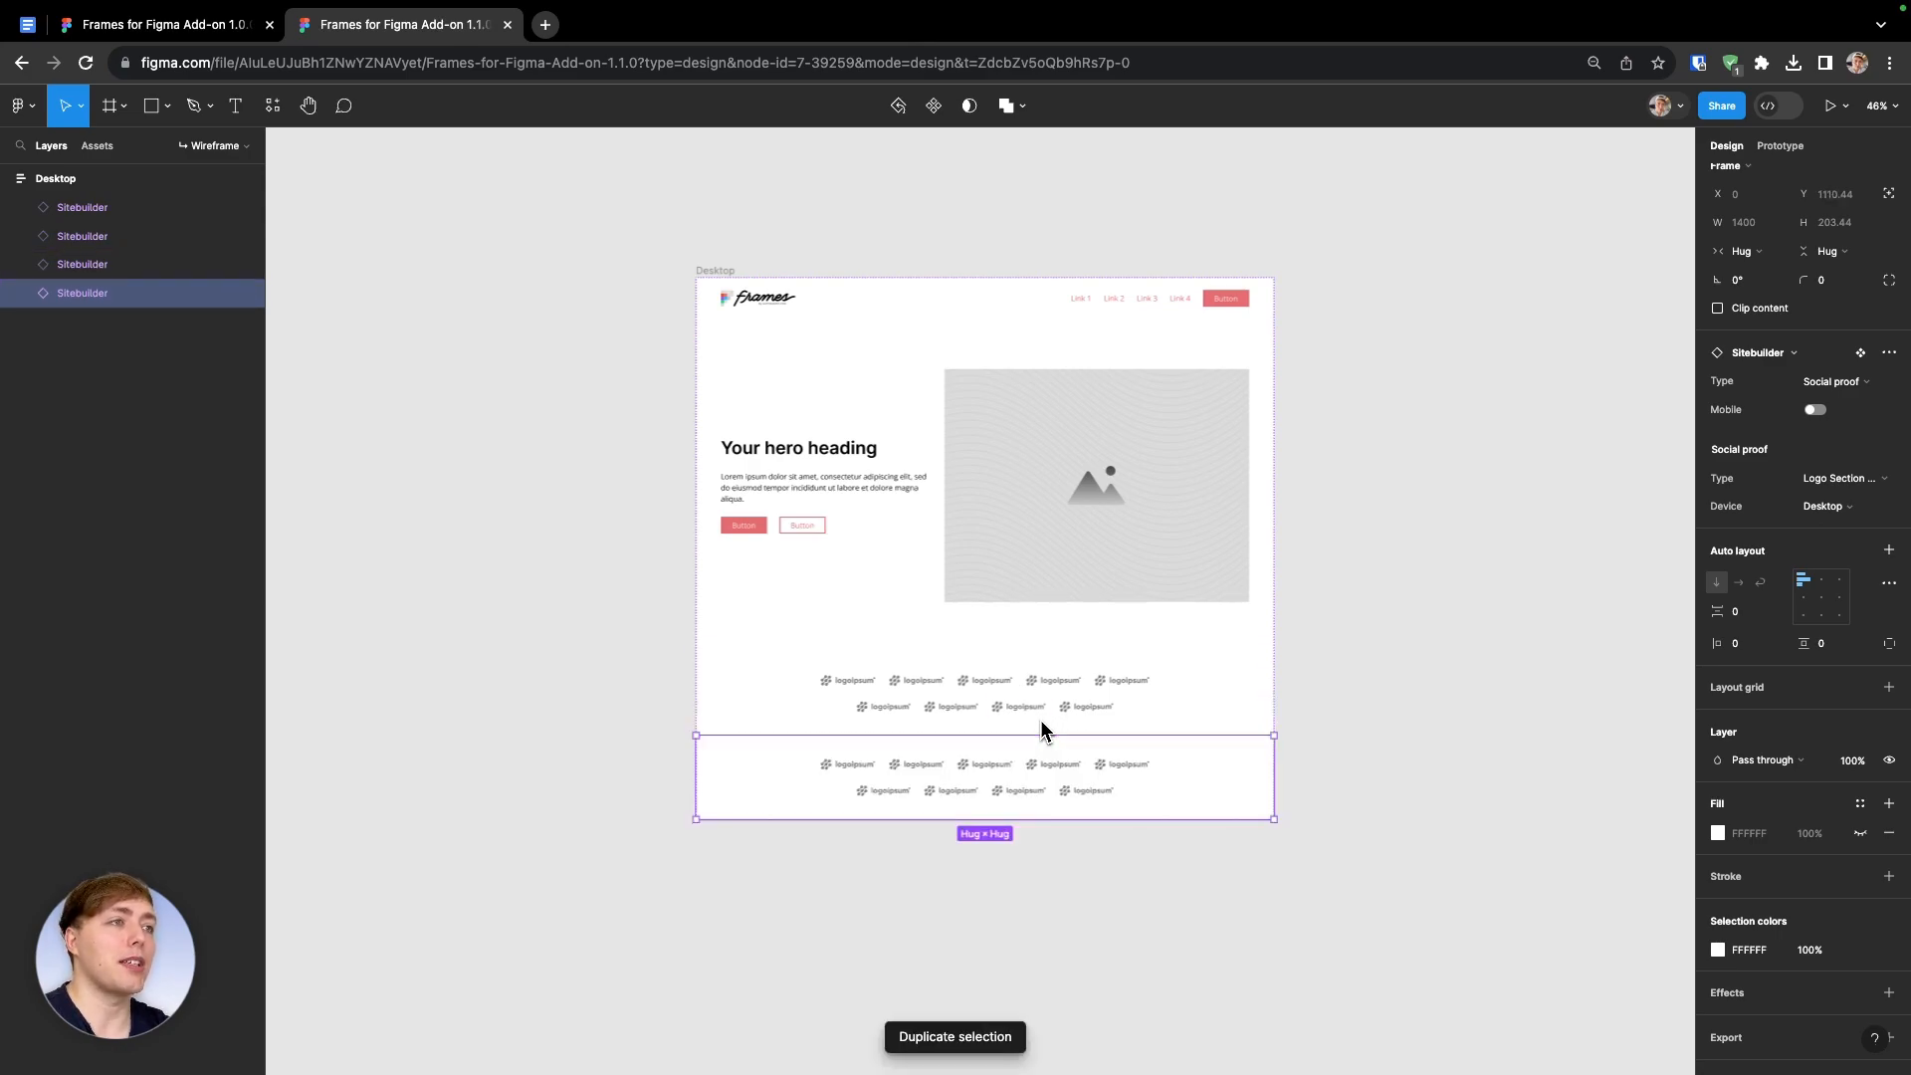
scroll(1041, 720, down, 2)
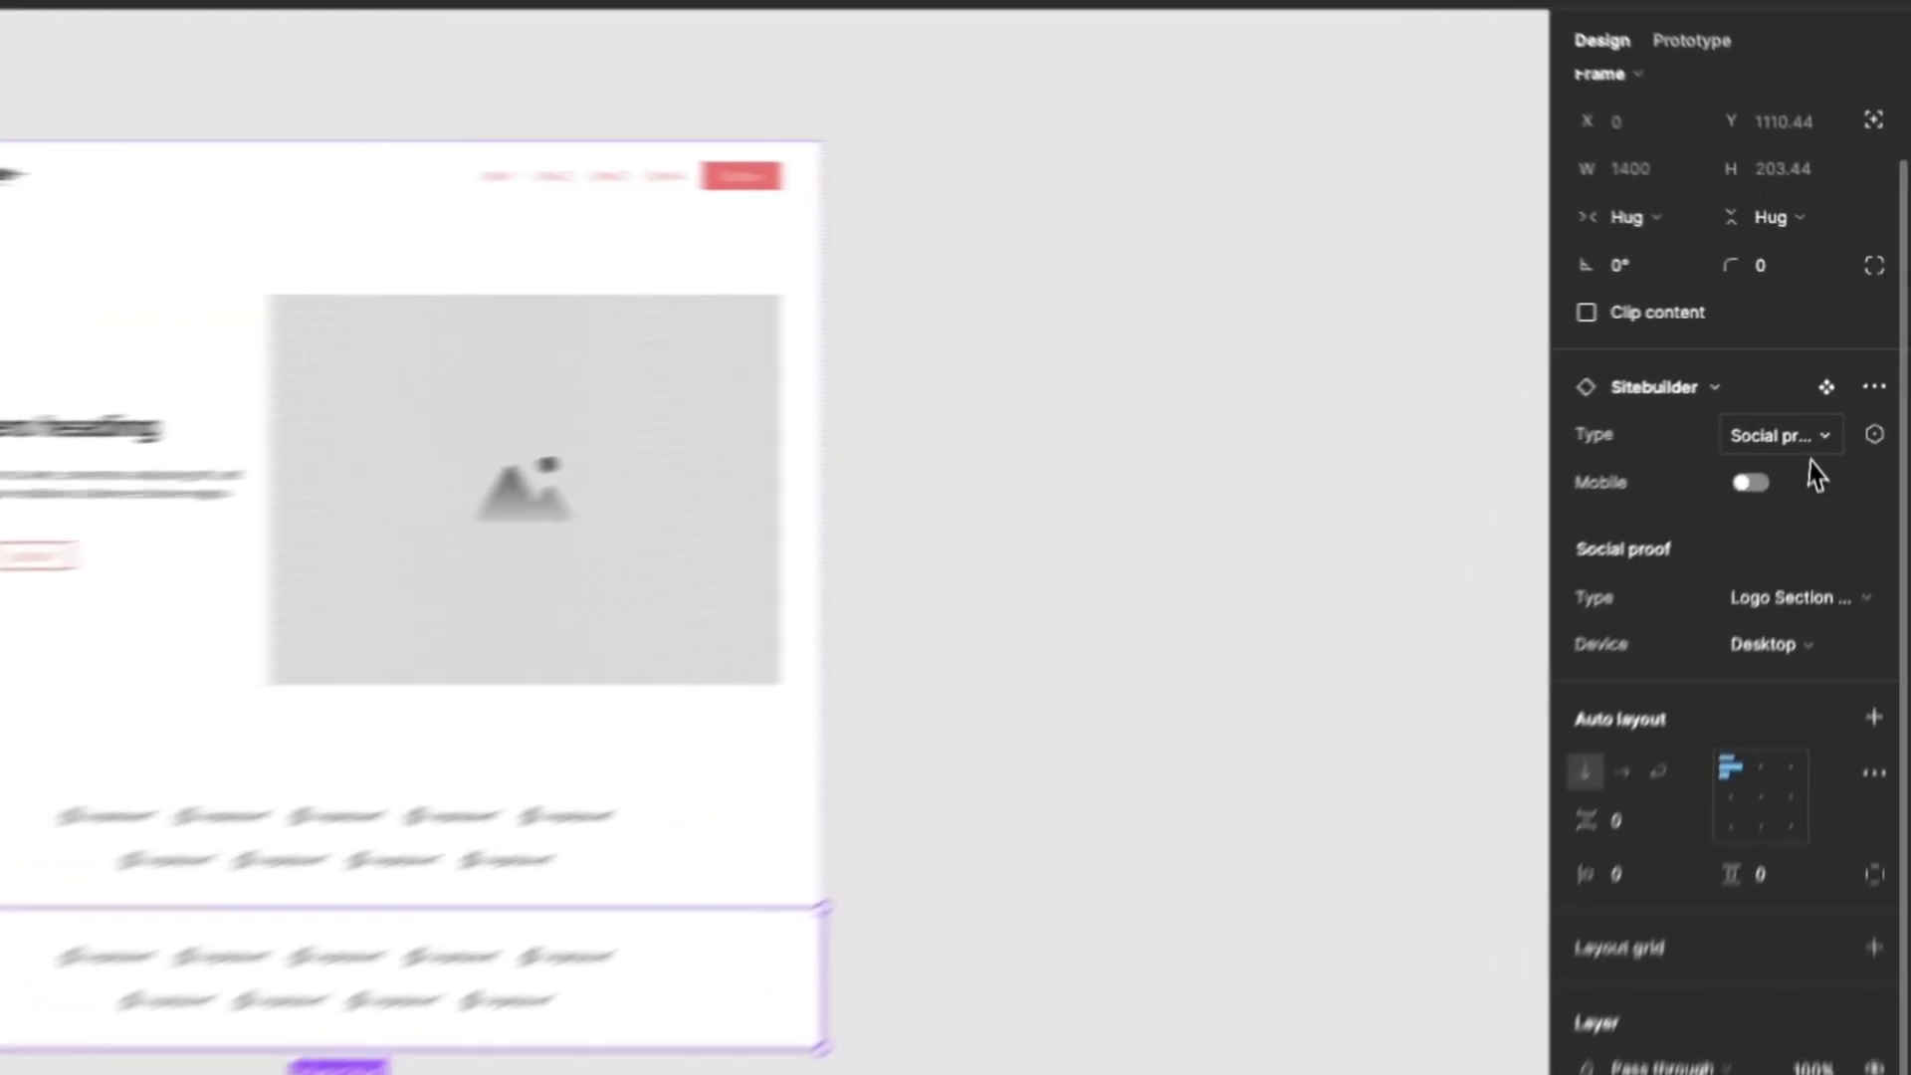
click(1854, 382)
scroll(1541, 229, up, 3)
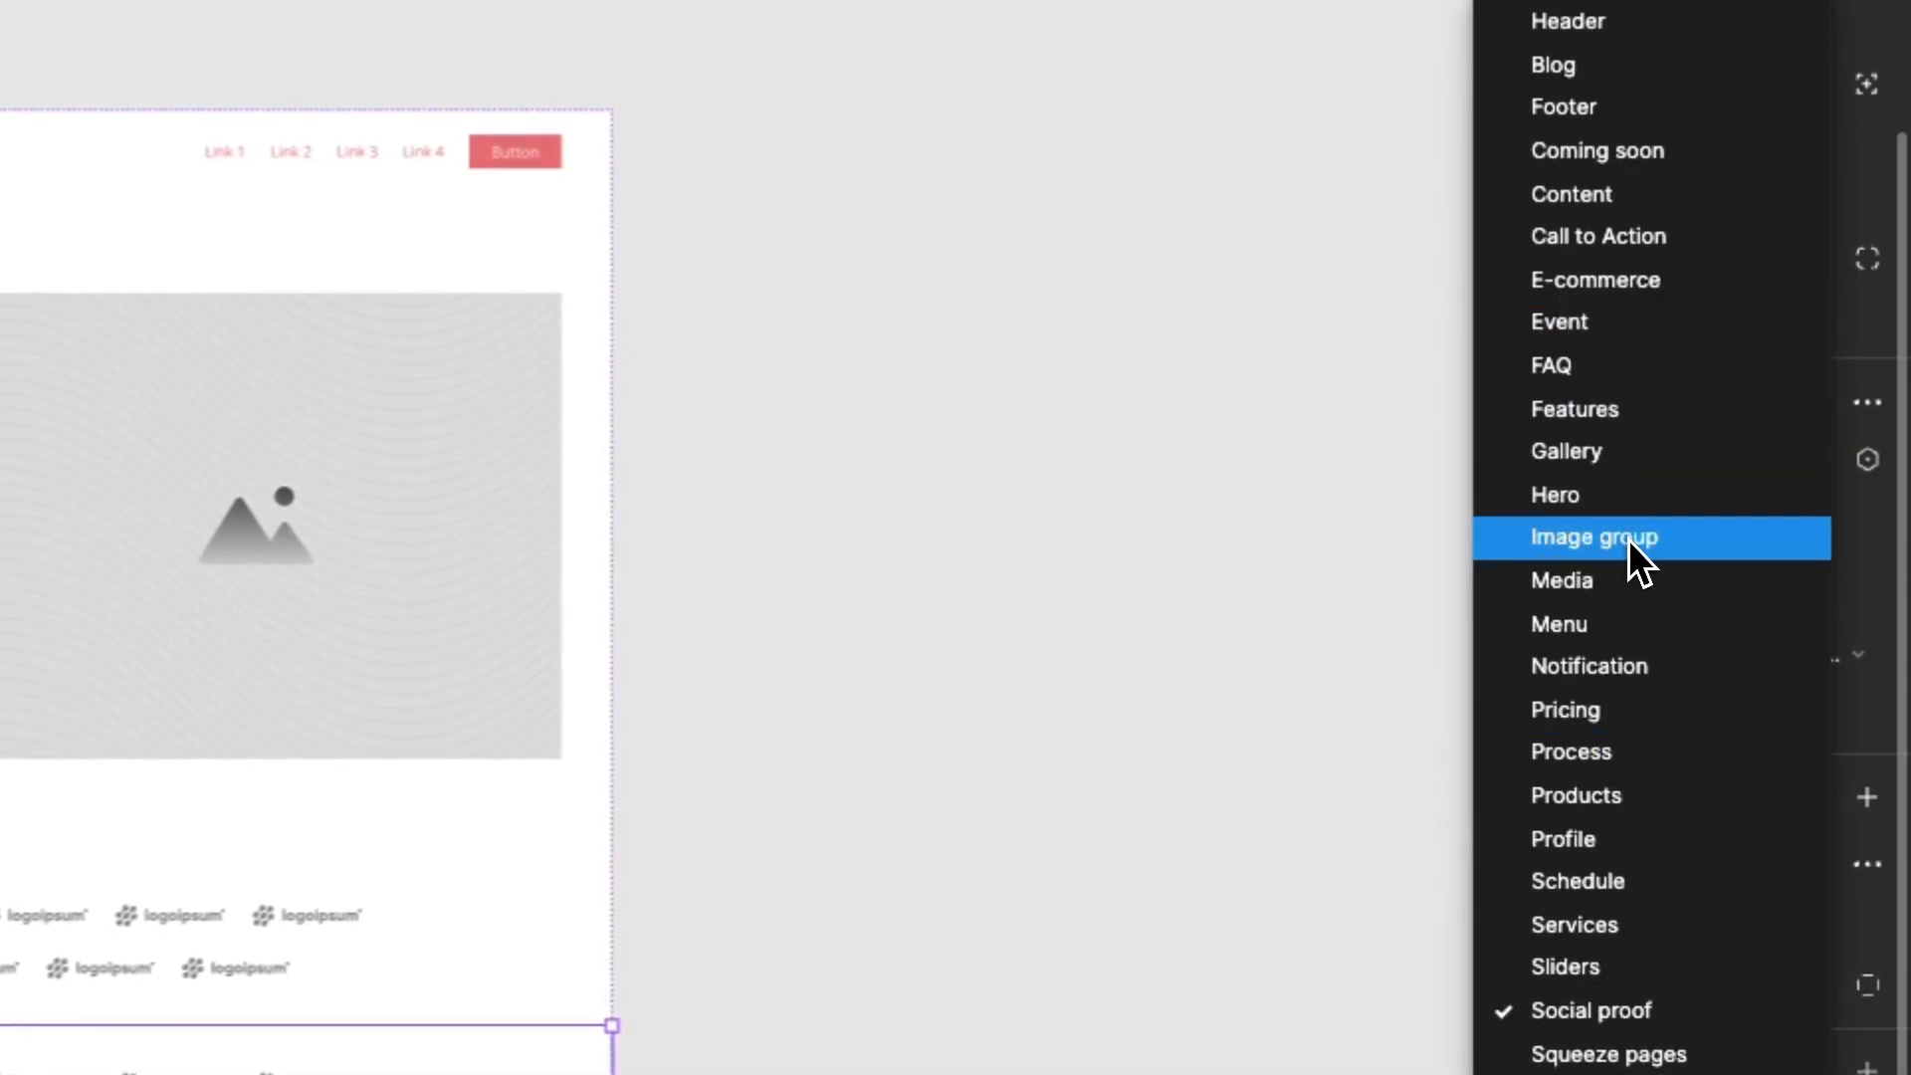
click(1653, 195)
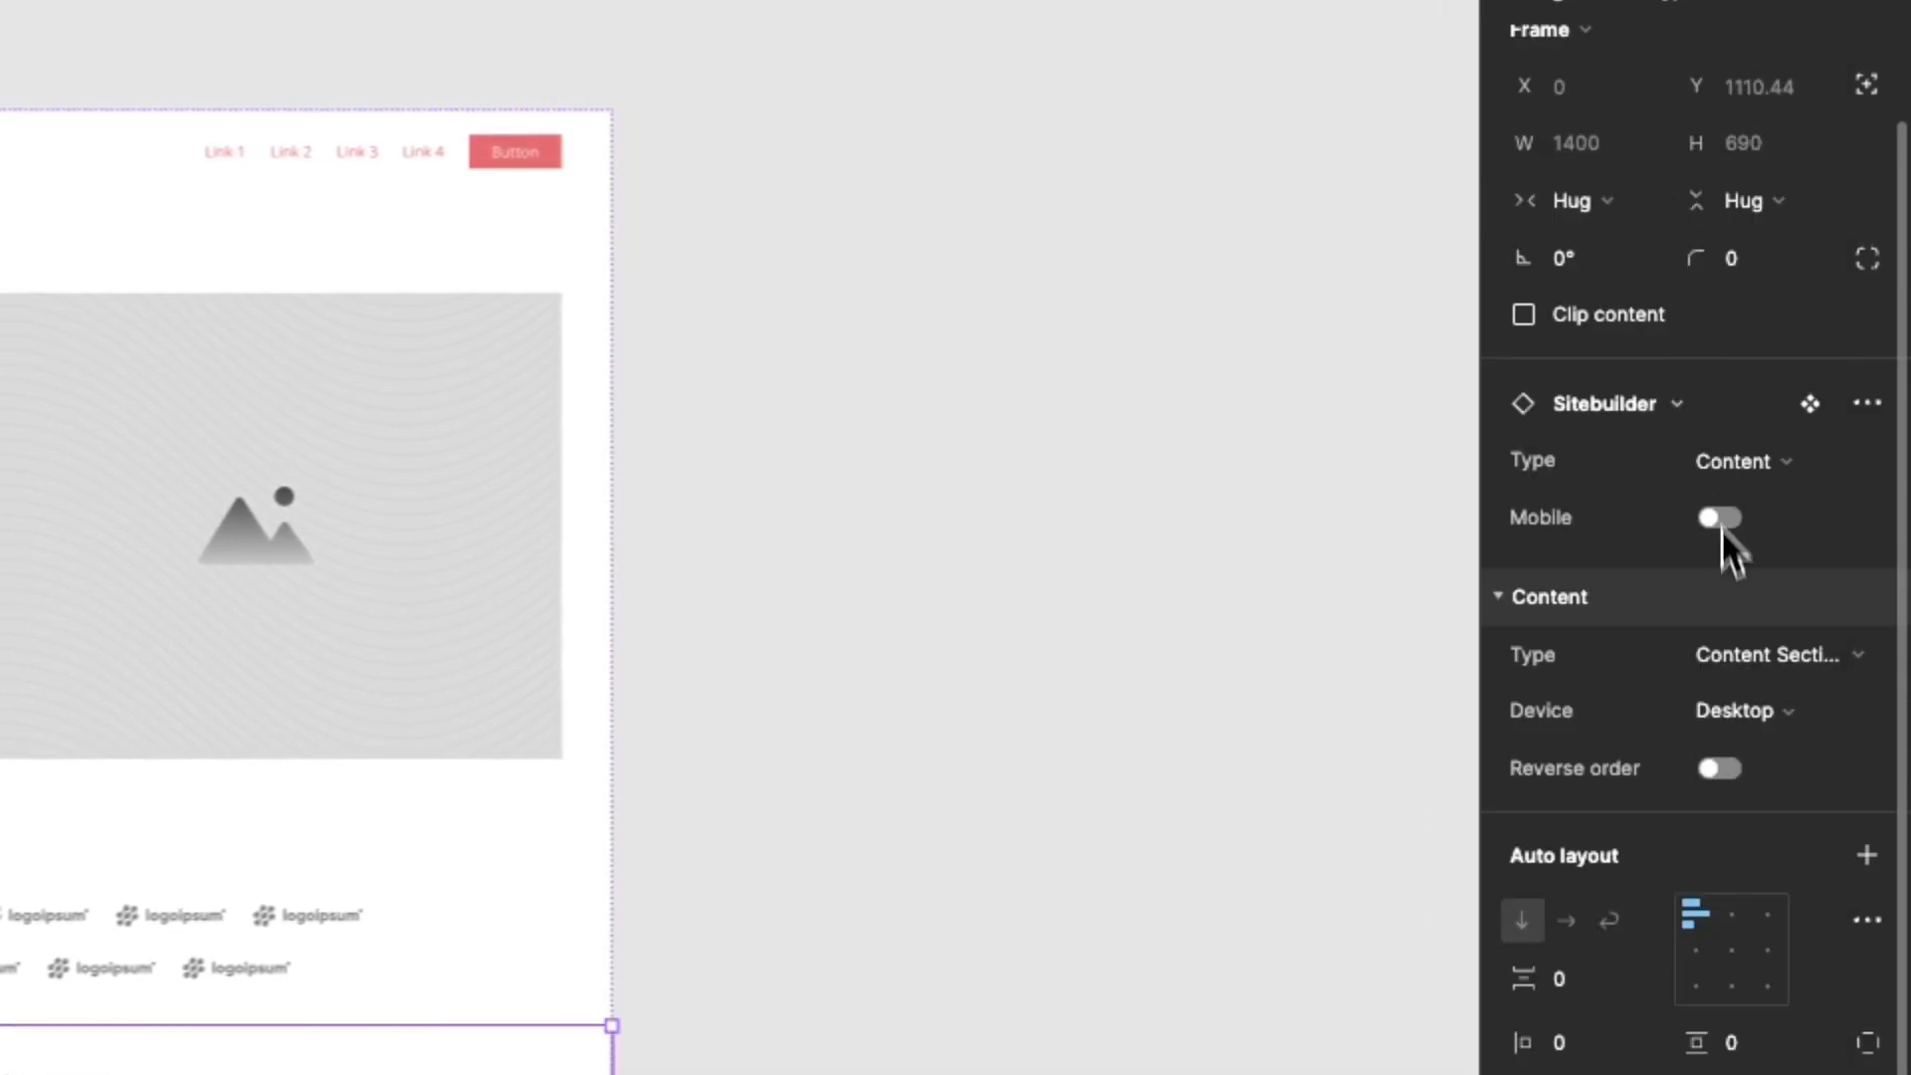
click(1723, 647)
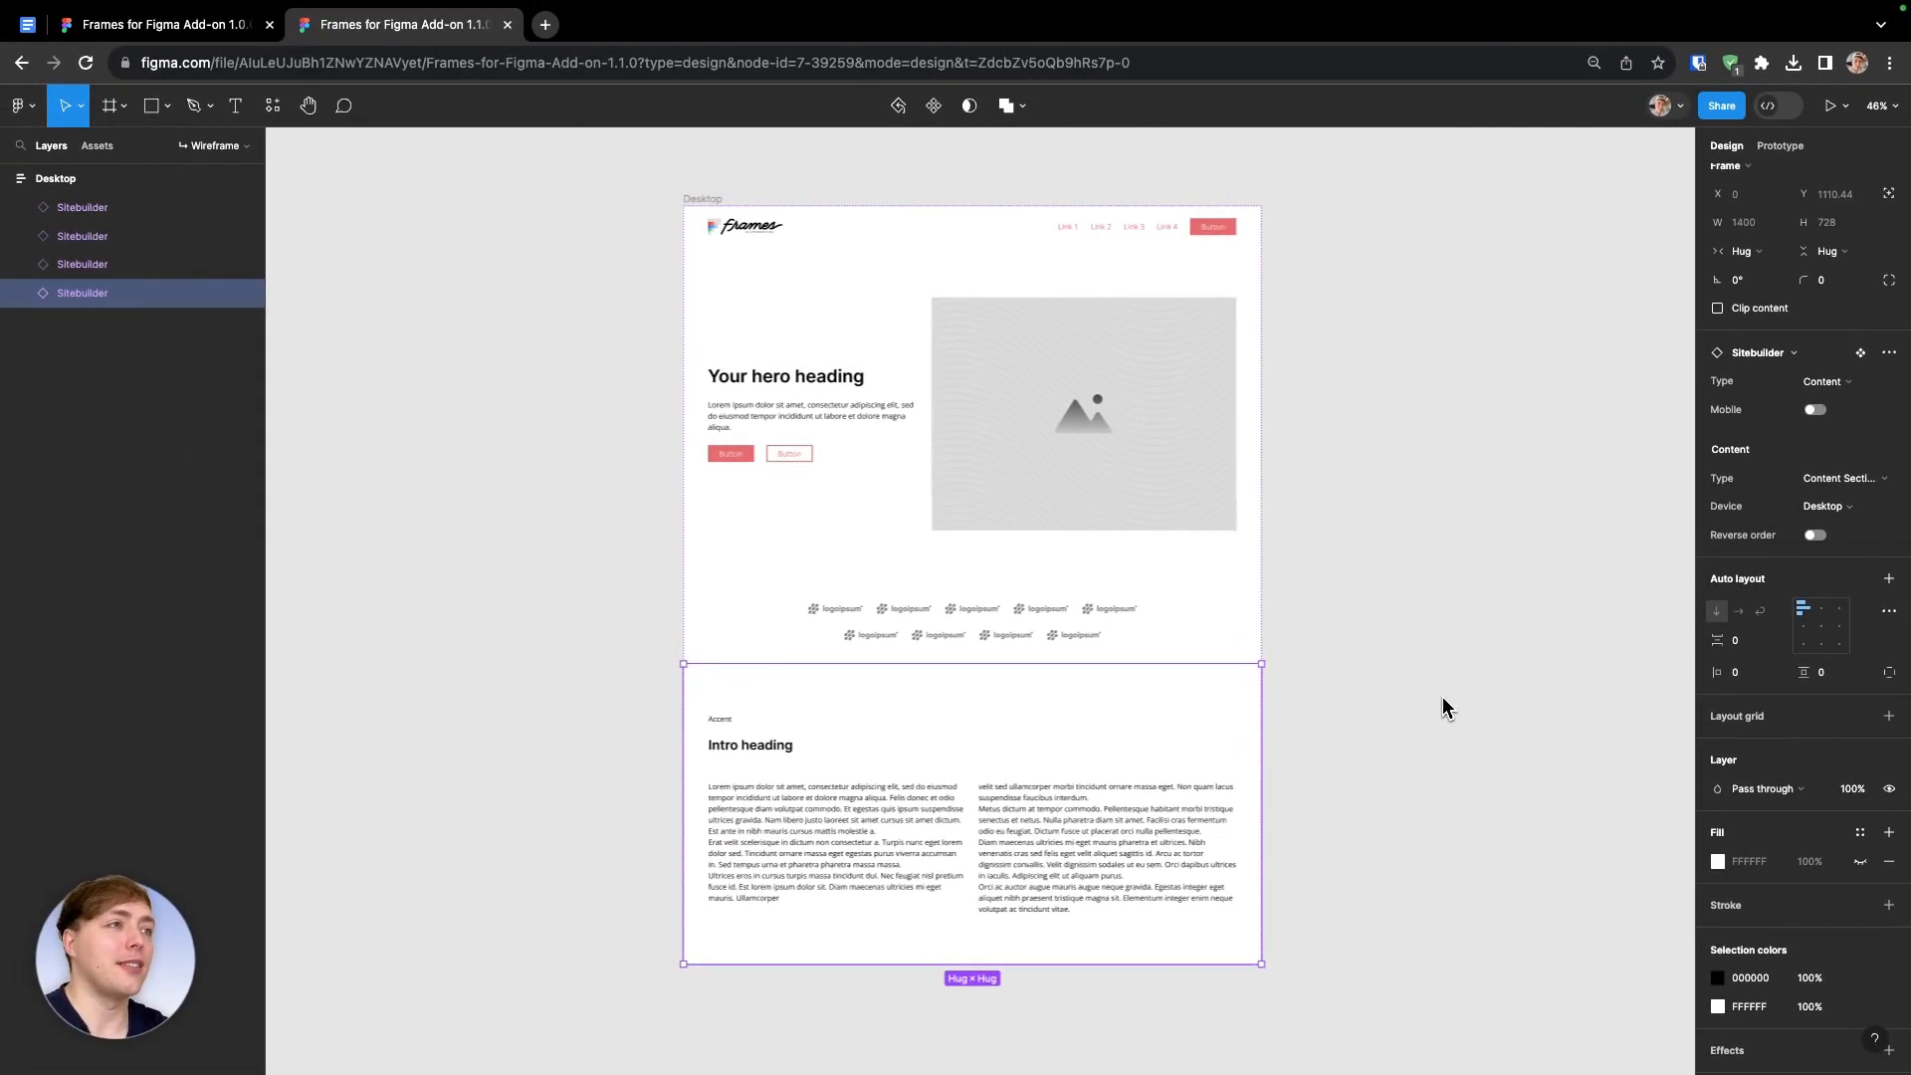
Duplicate the content section, try Call to Action as the copy's type, and set it to Features instead
key(ctrl+d)
scroll(1442, 705, down, 5)
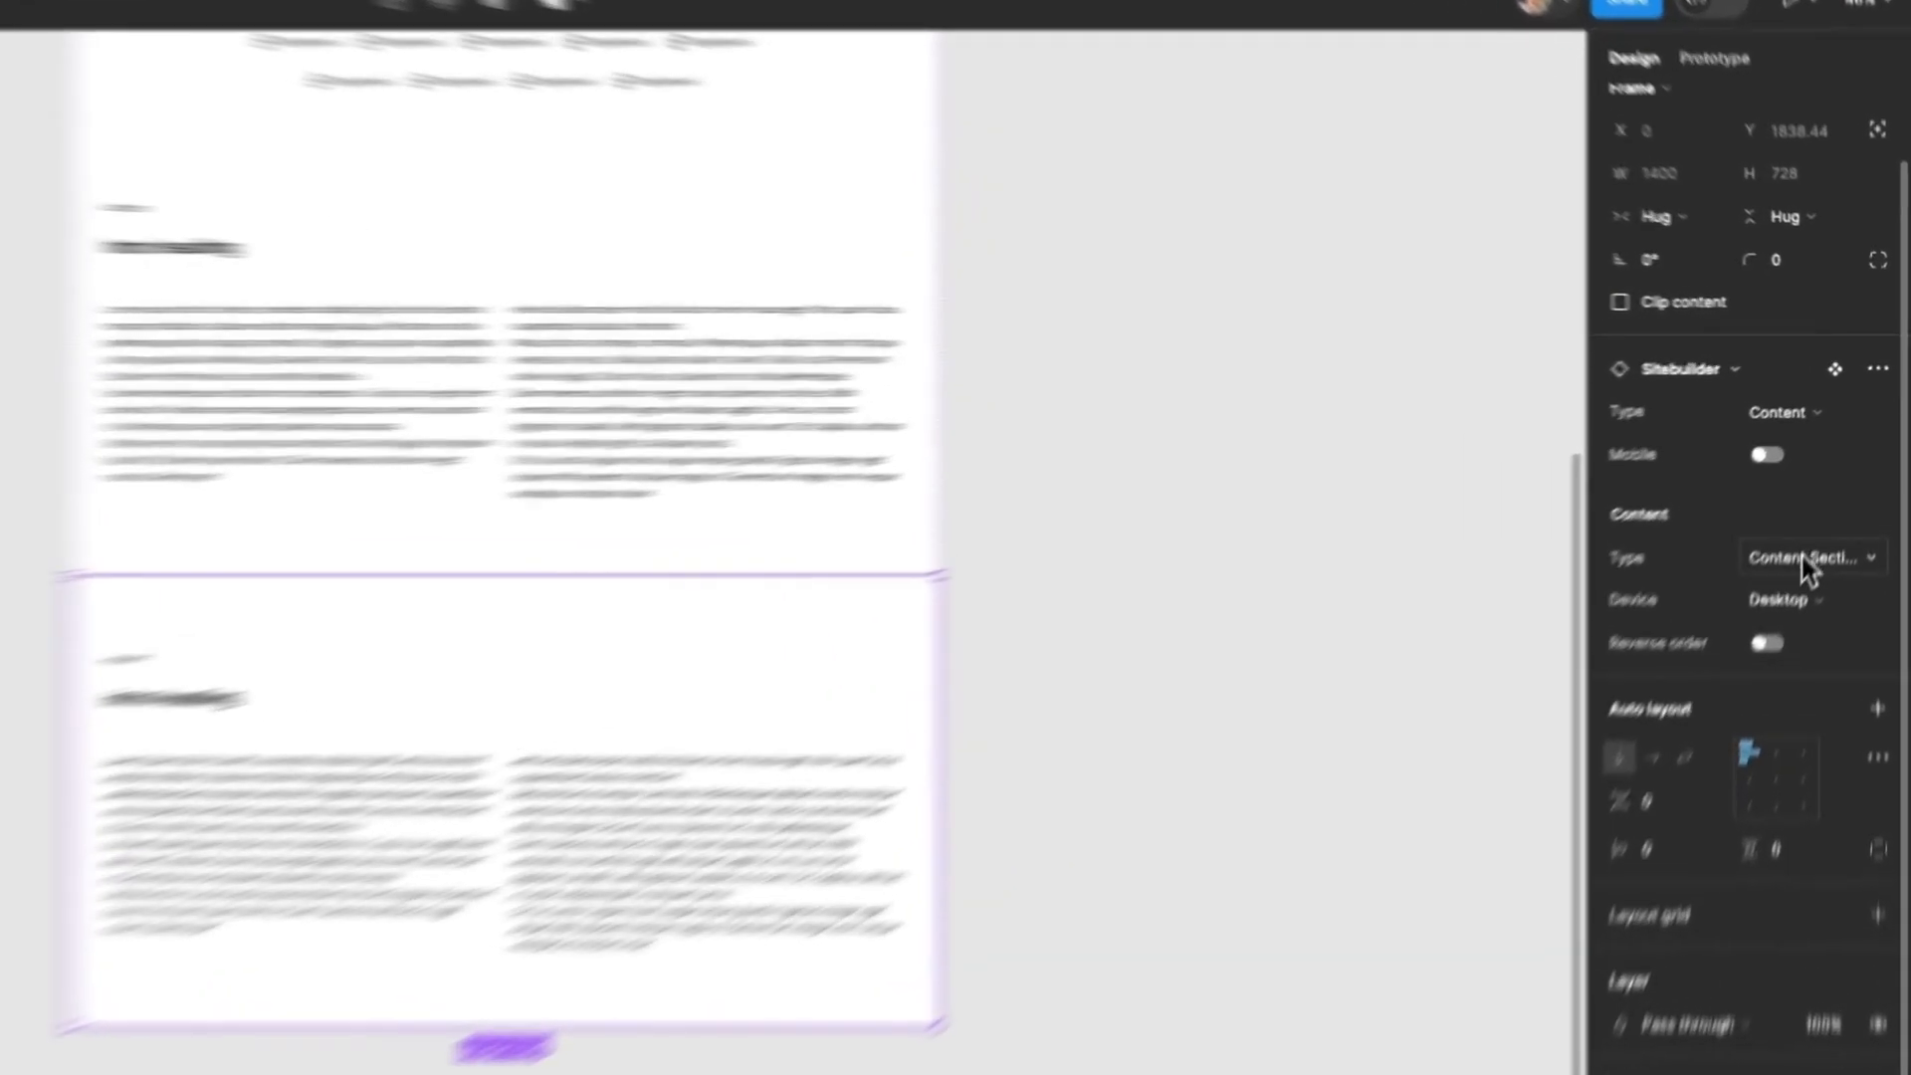
click(1805, 547)
click(1647, 657)
click(1782, 410)
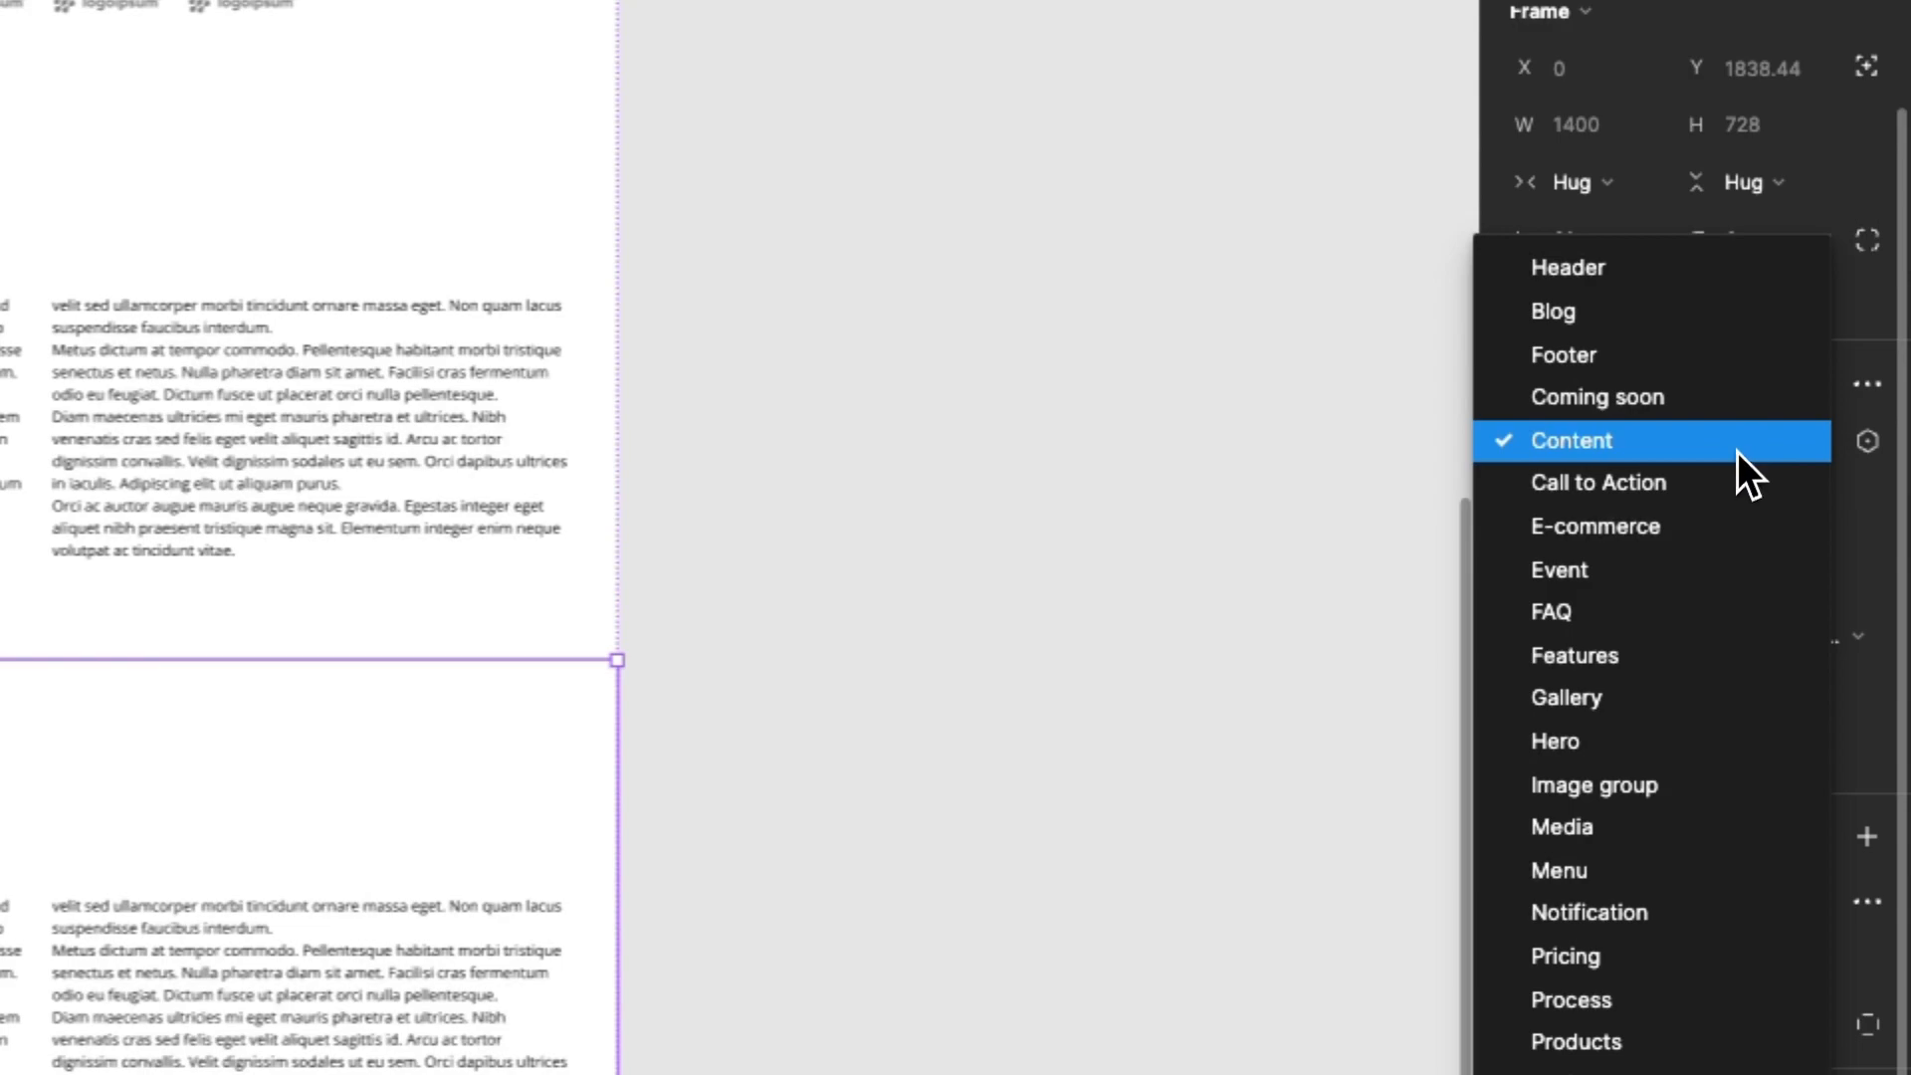
click(1710, 487)
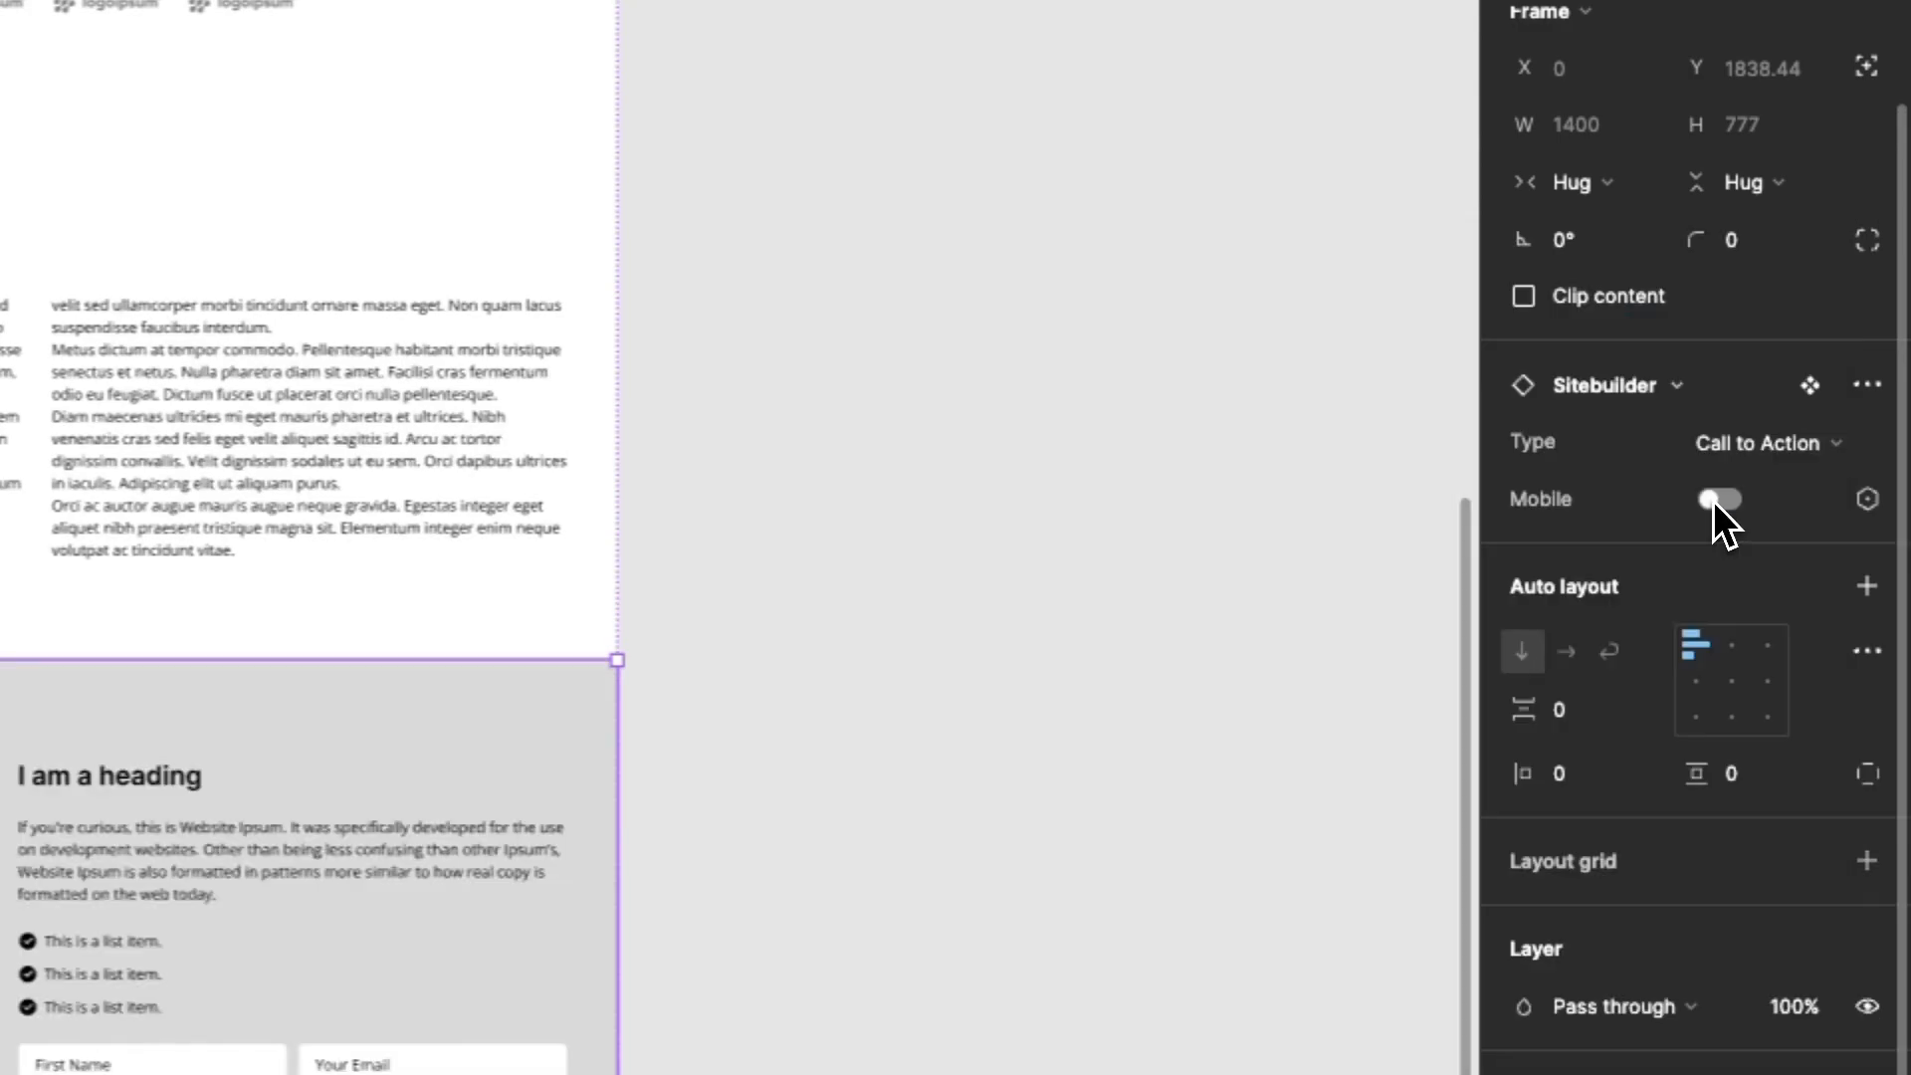
click(1773, 442)
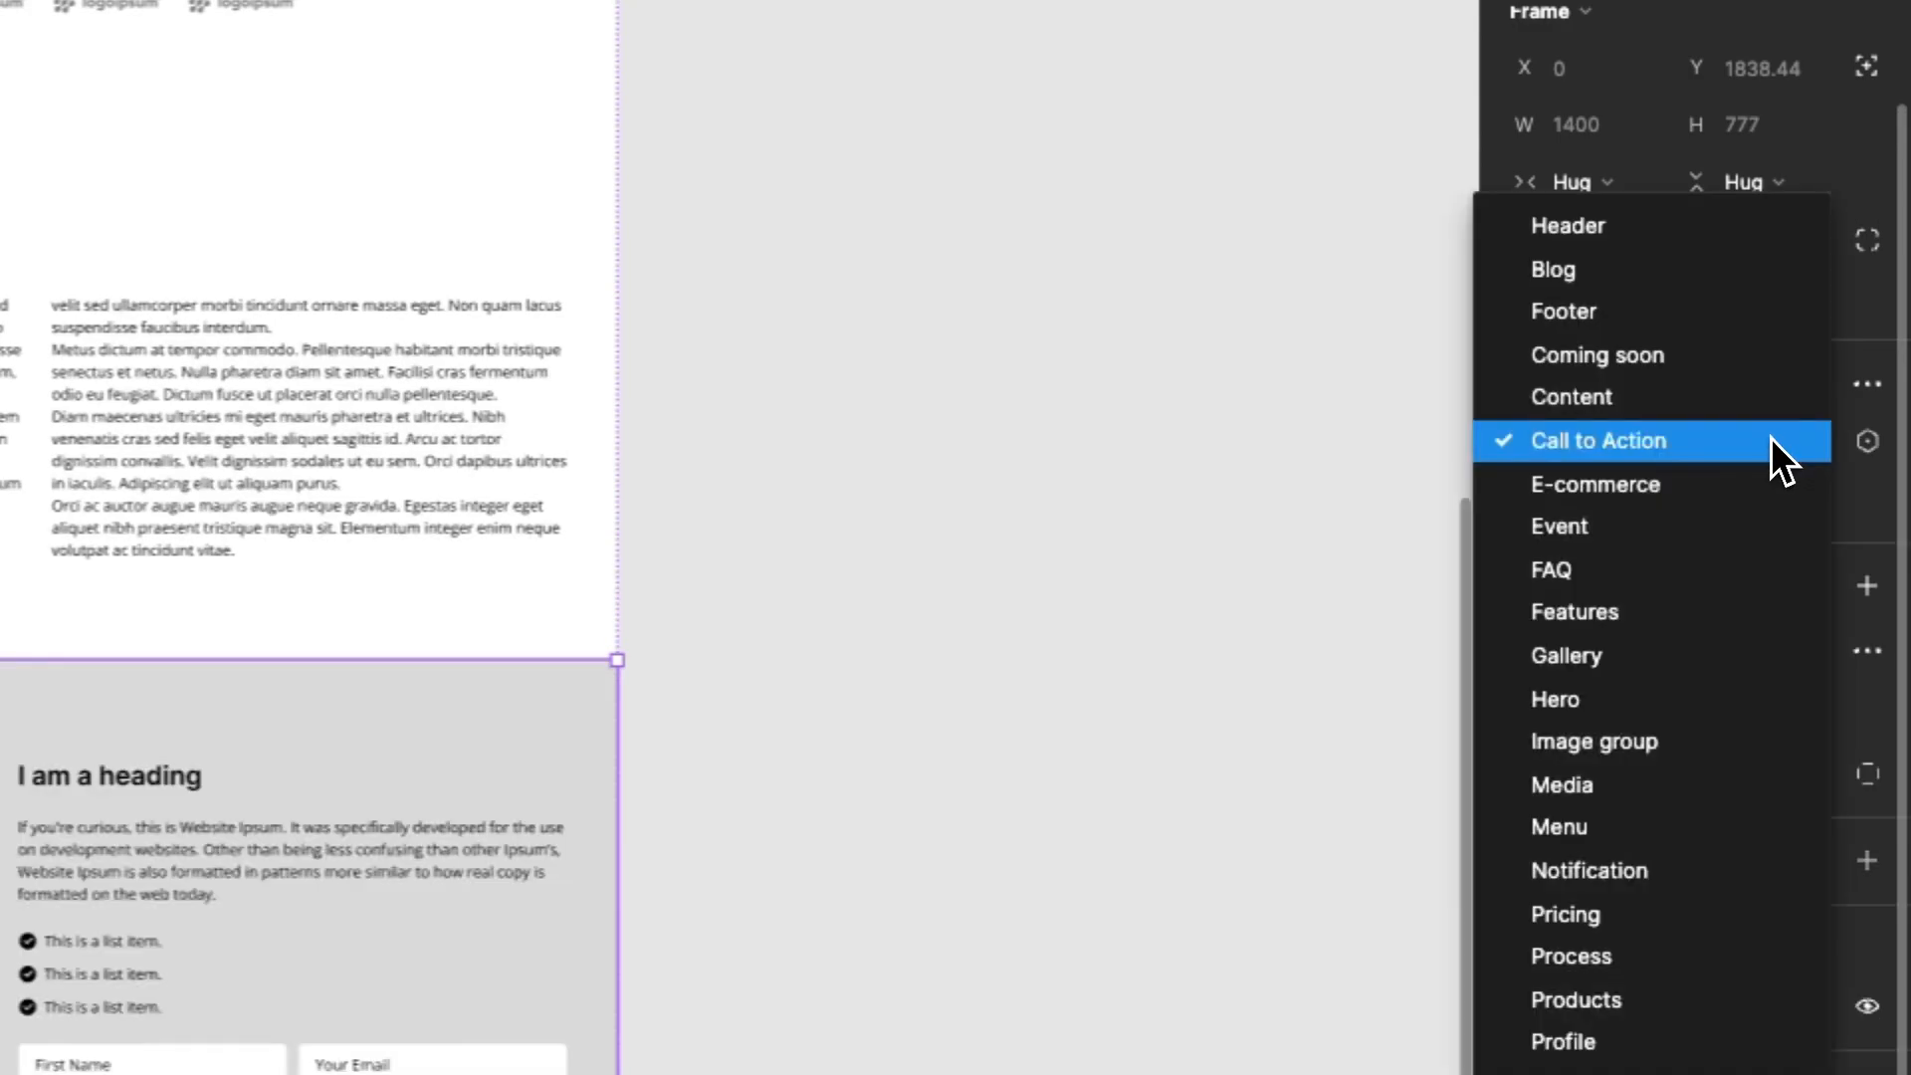
click(1657, 618)
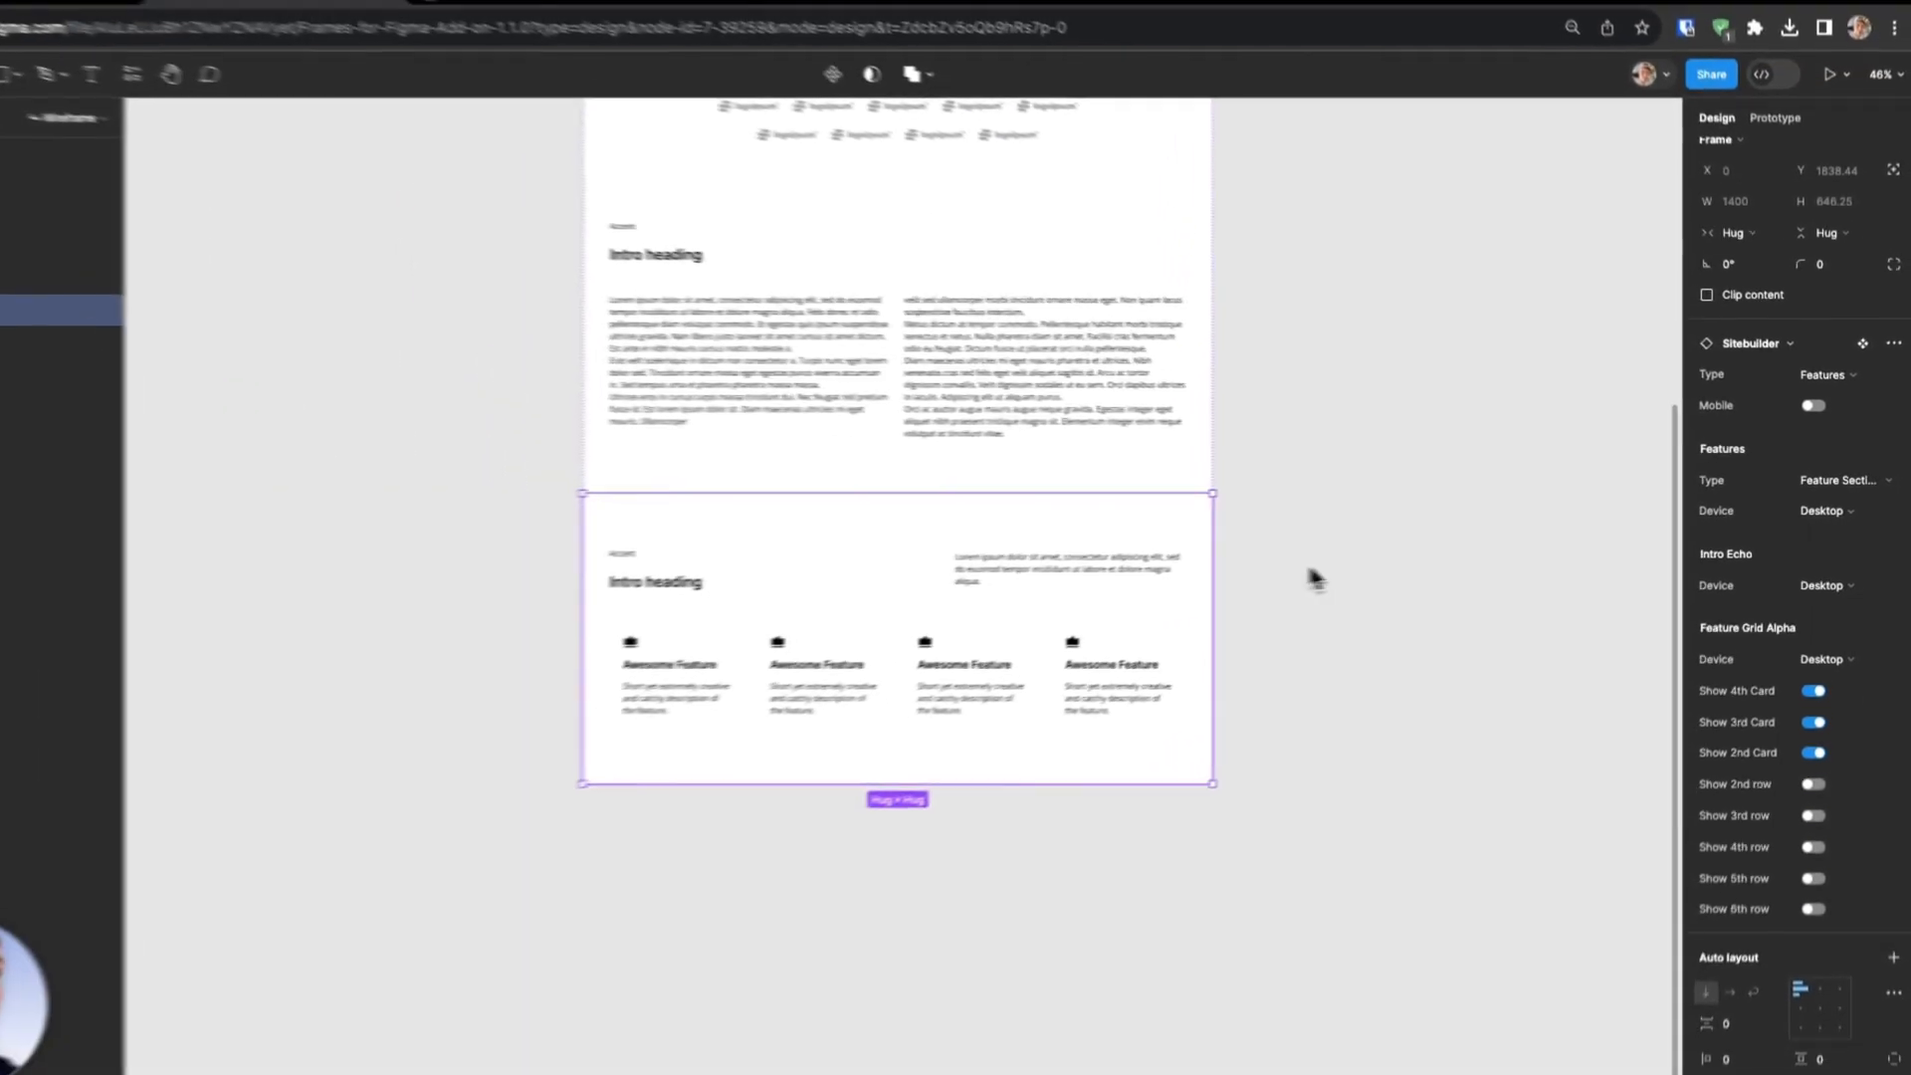
Duplicate the features section, set the copy's type to Footer and choose the Footer Echo variant
key(ctrl+d)
scroll(897, 593, down, 2)
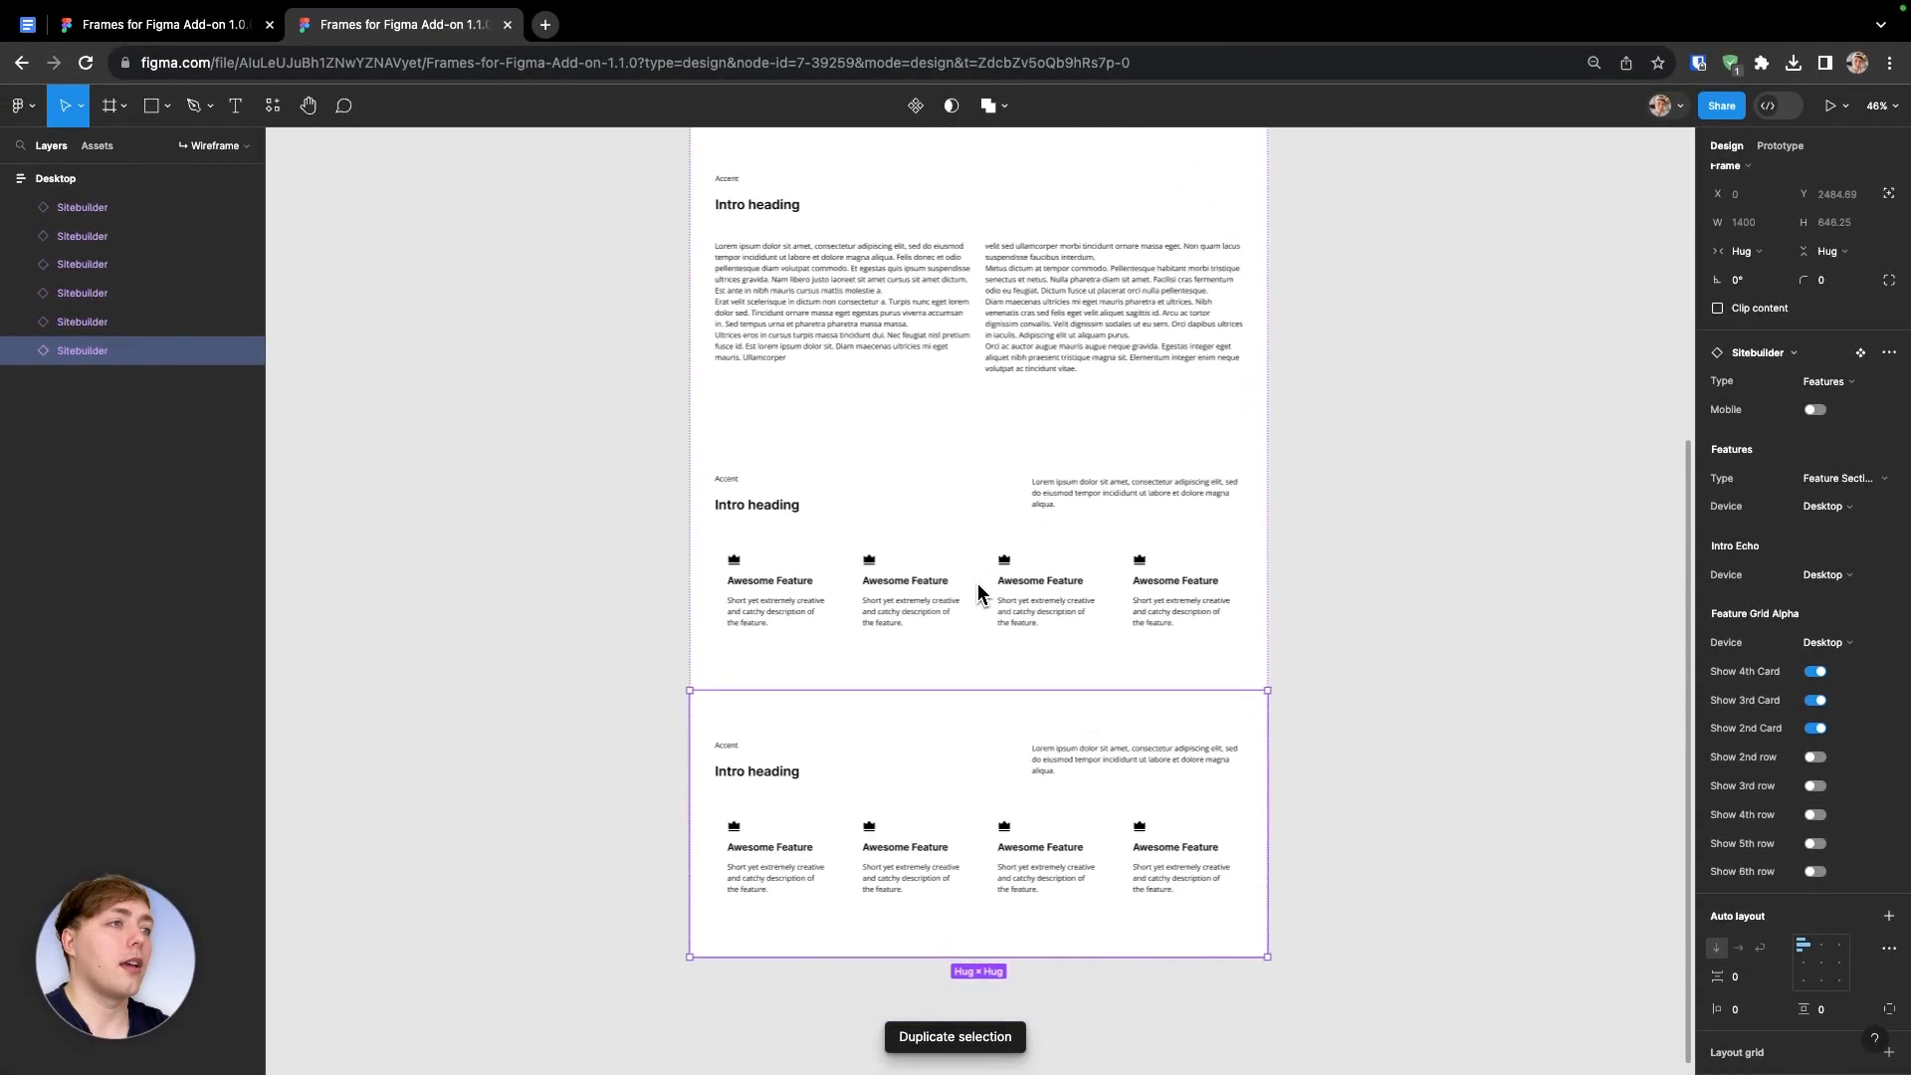
click(1782, 382)
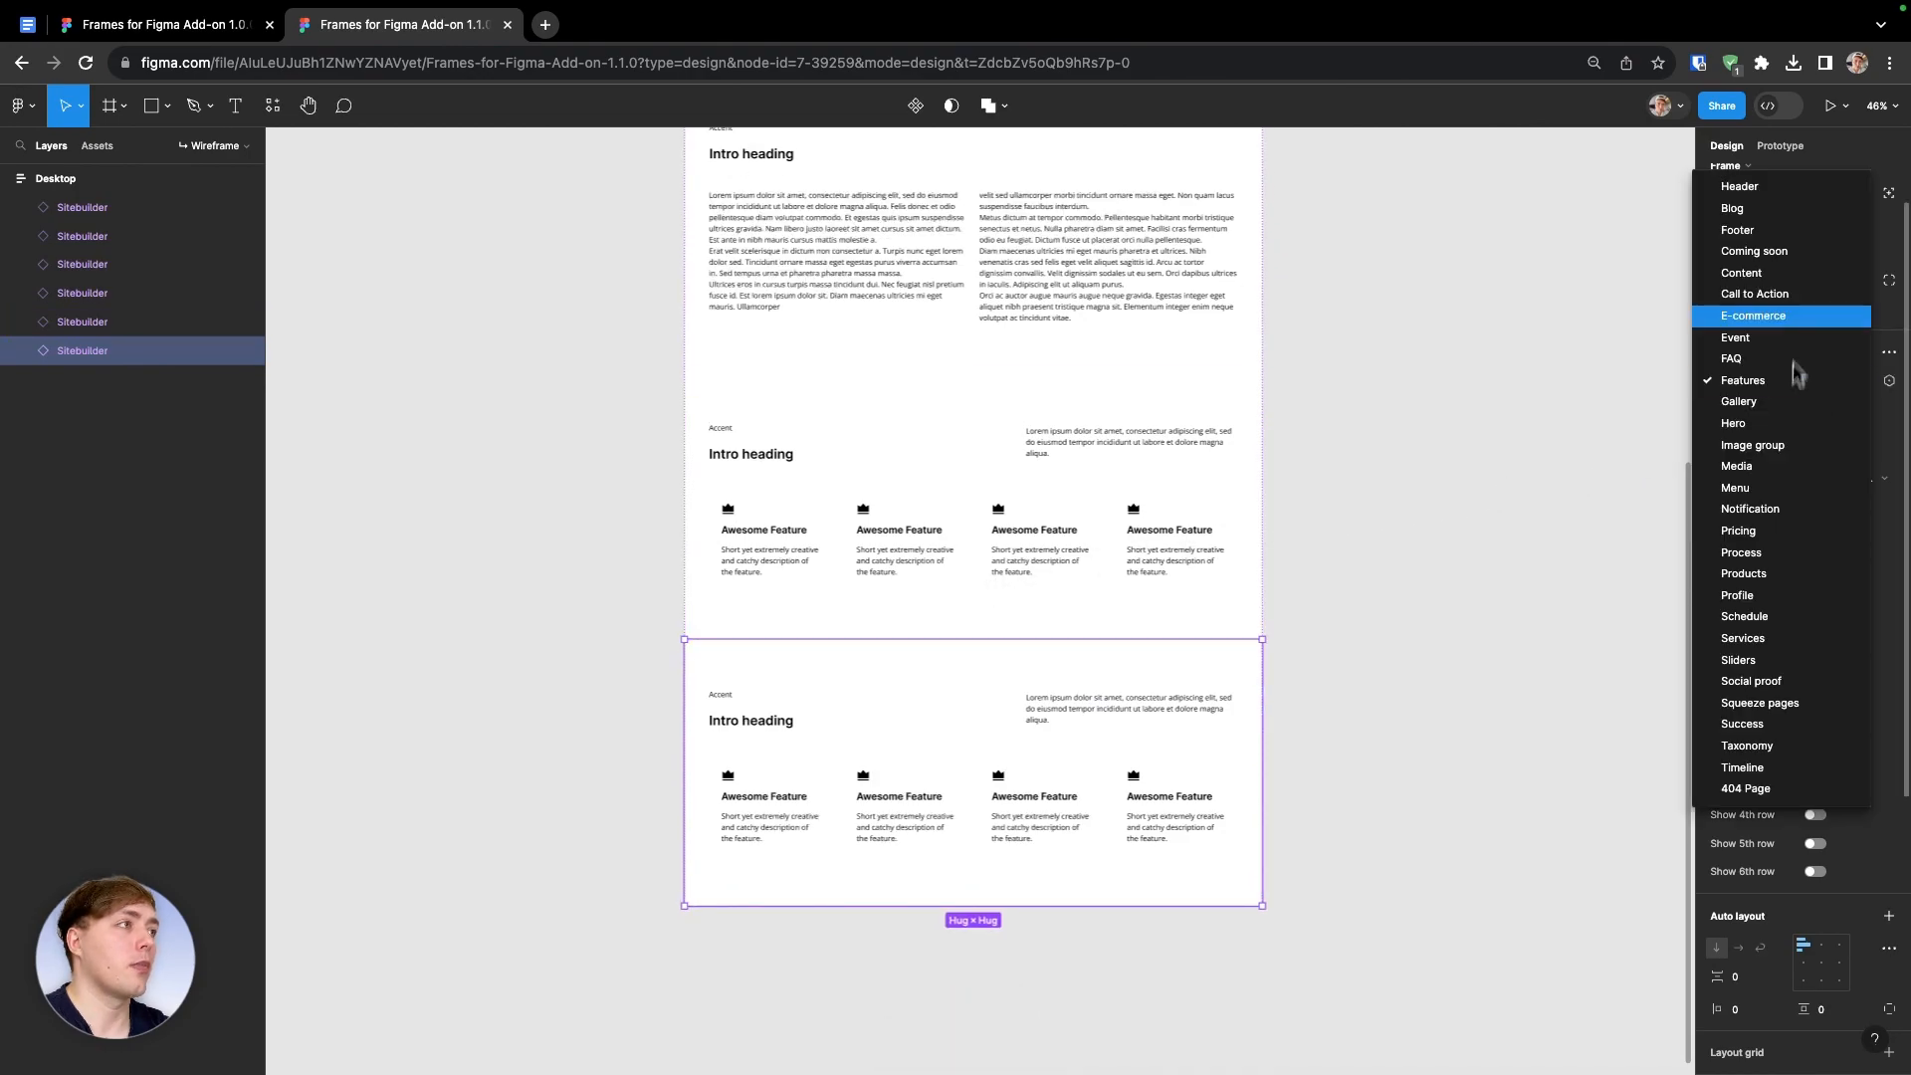
click(1771, 231)
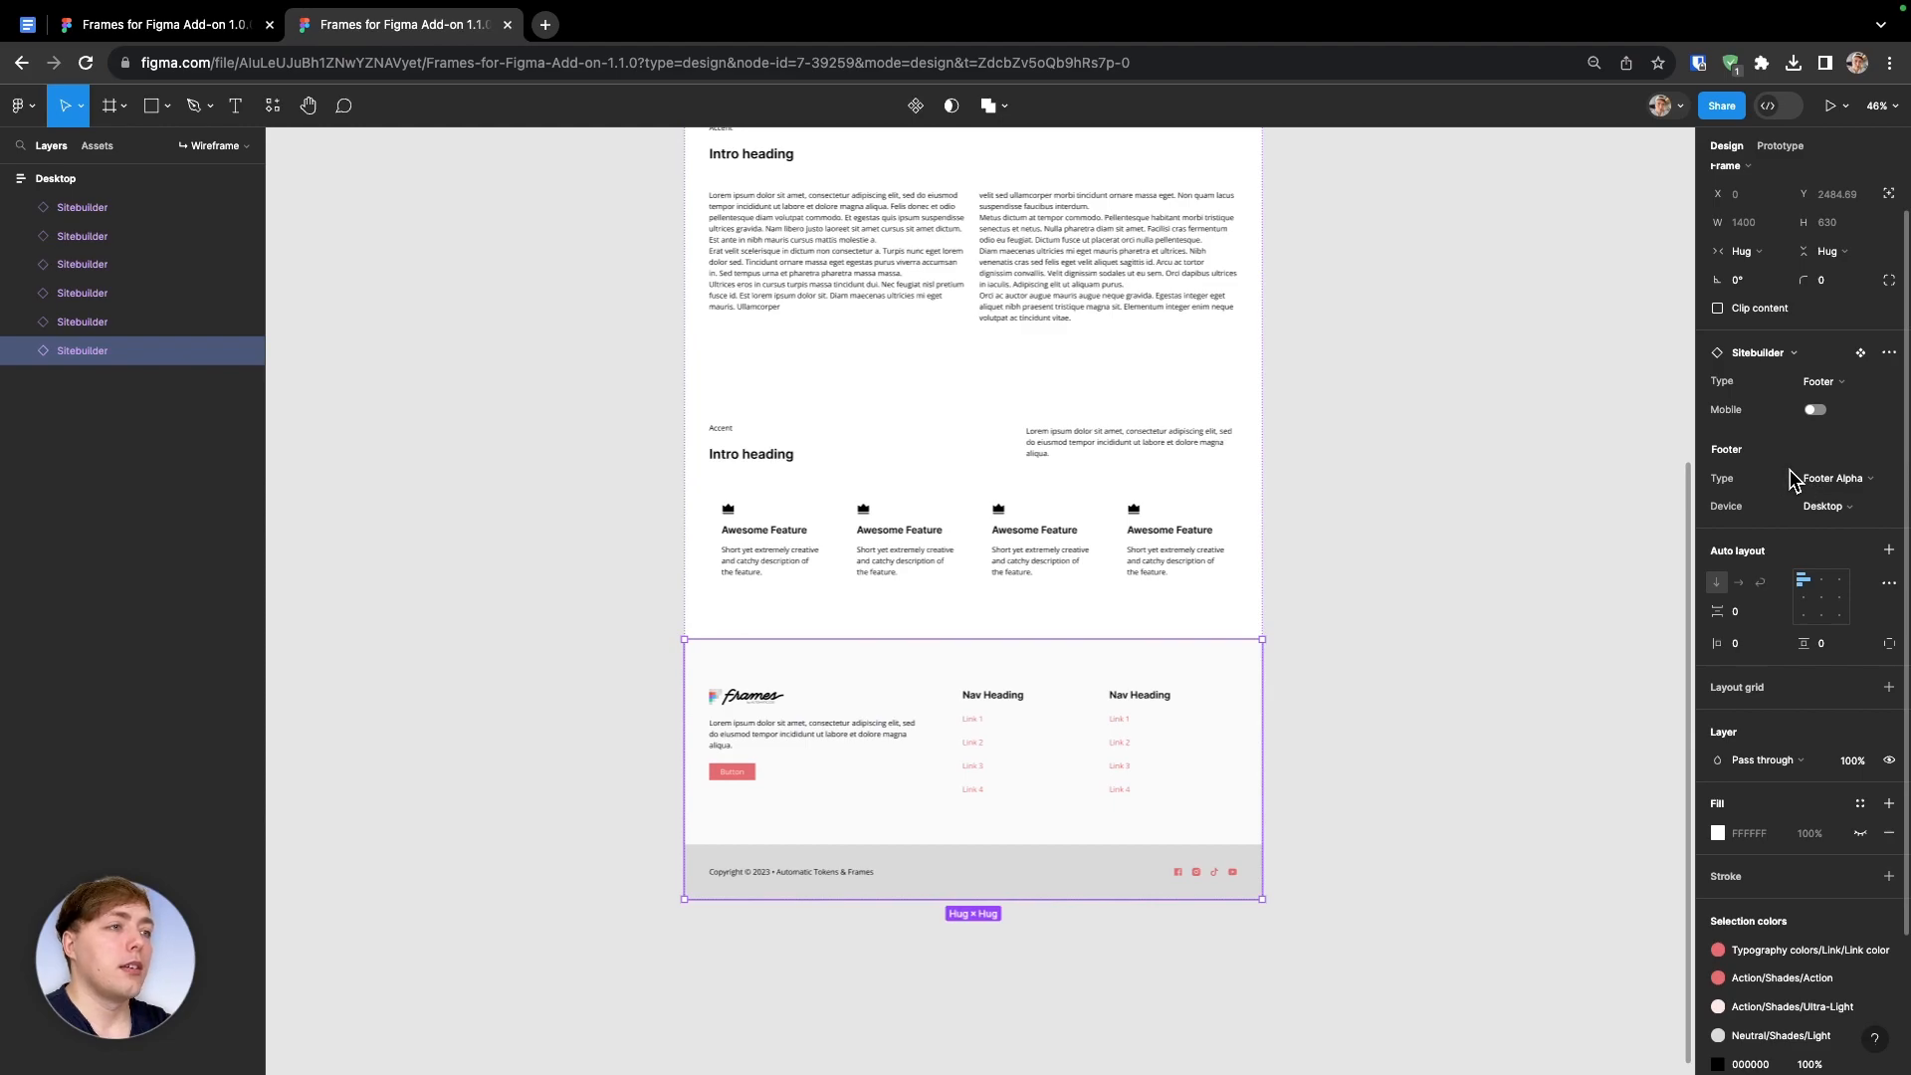
click(1821, 482)
click(1814, 548)
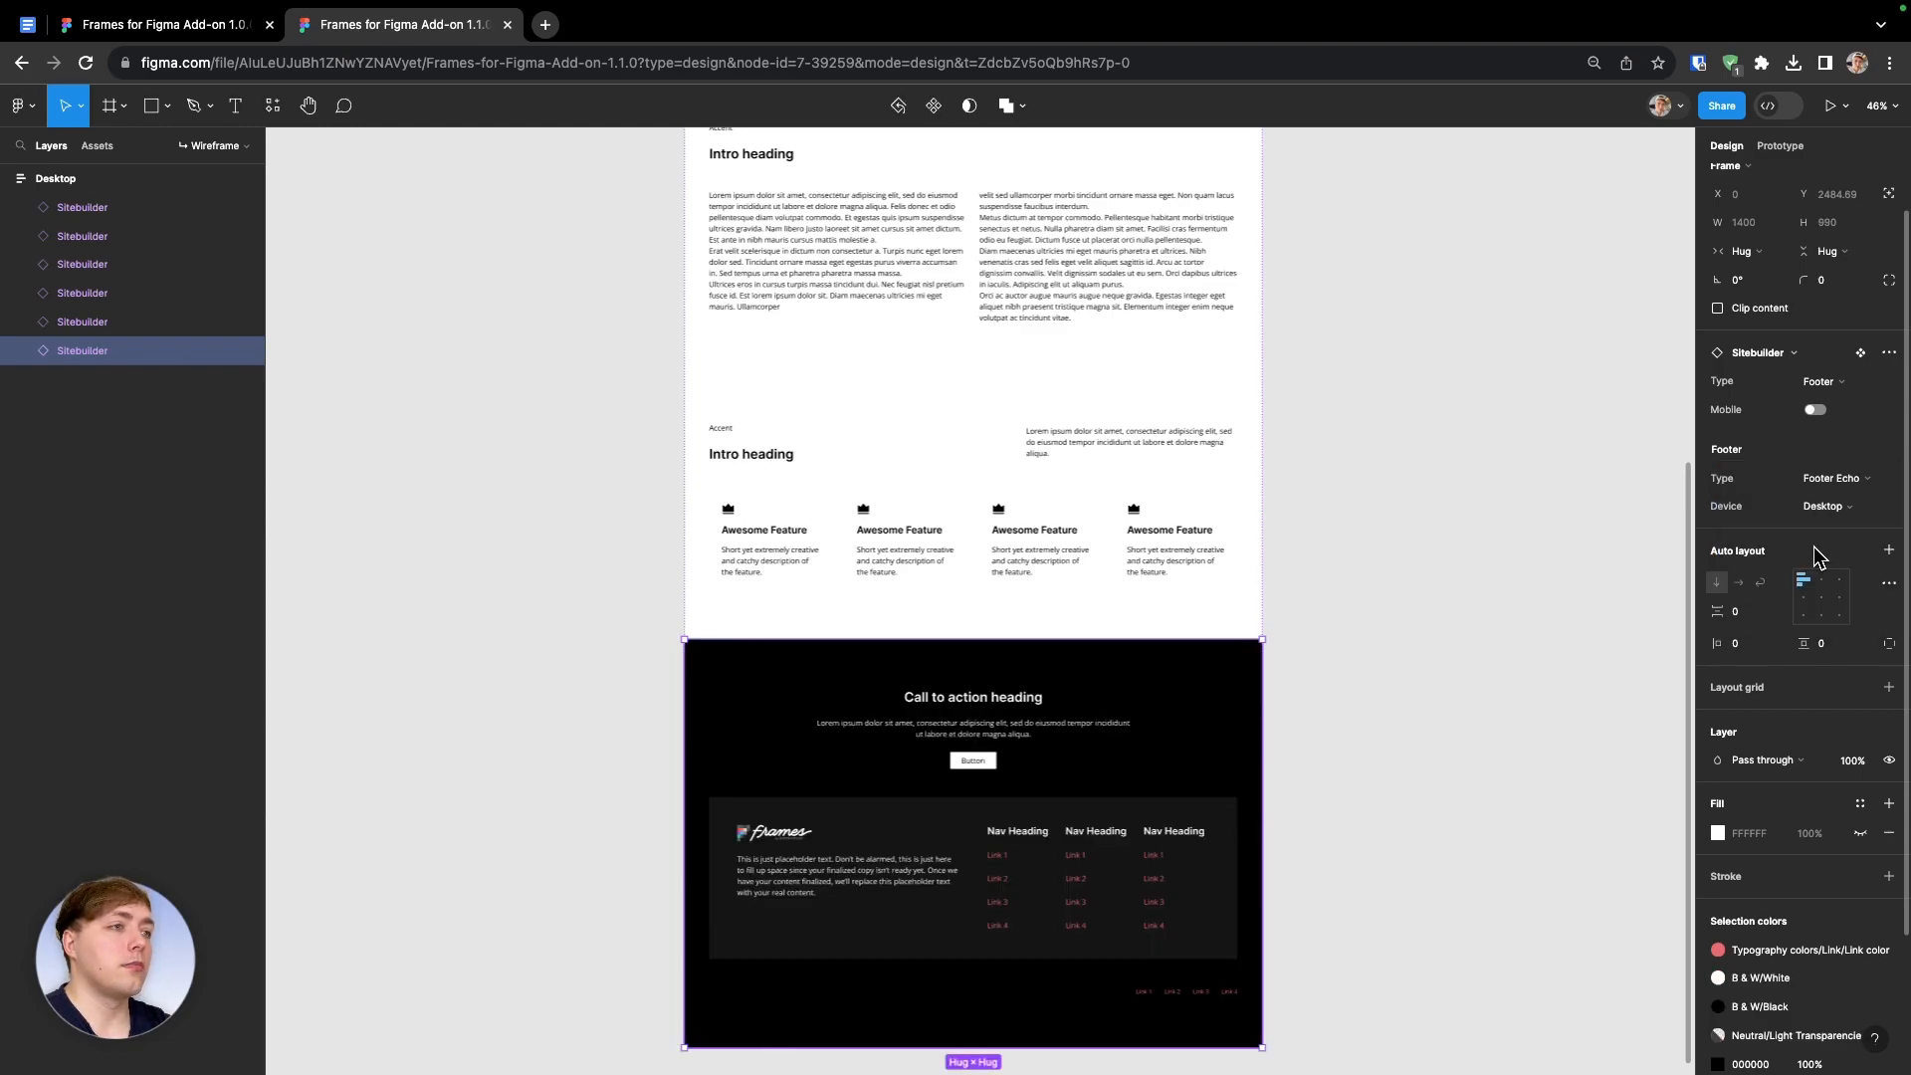
Deselect the footer and review the complete Desktop wireframe from header to footer
click(1418, 537)
scroll(1419, 537, down, 10)
scroll(1418, 537, right, 3)
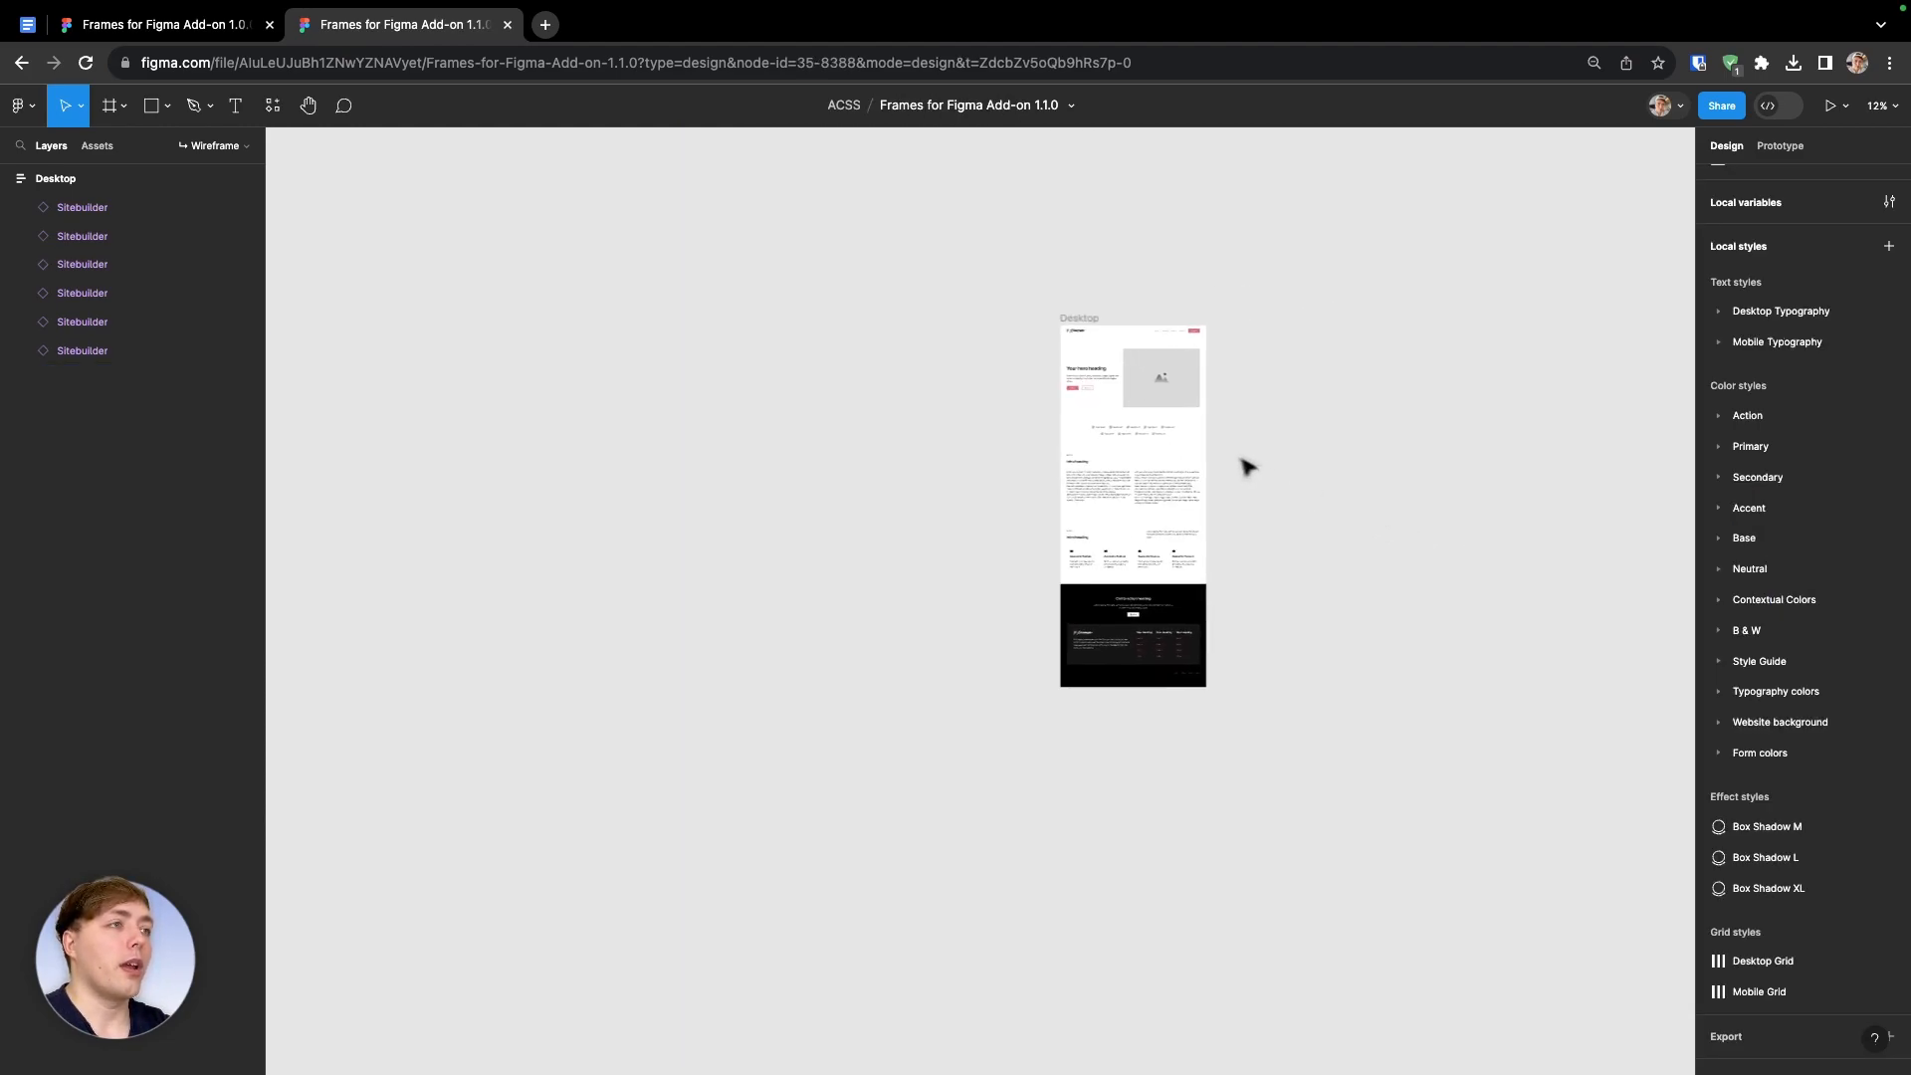
scroll(1245, 465, up, 6)
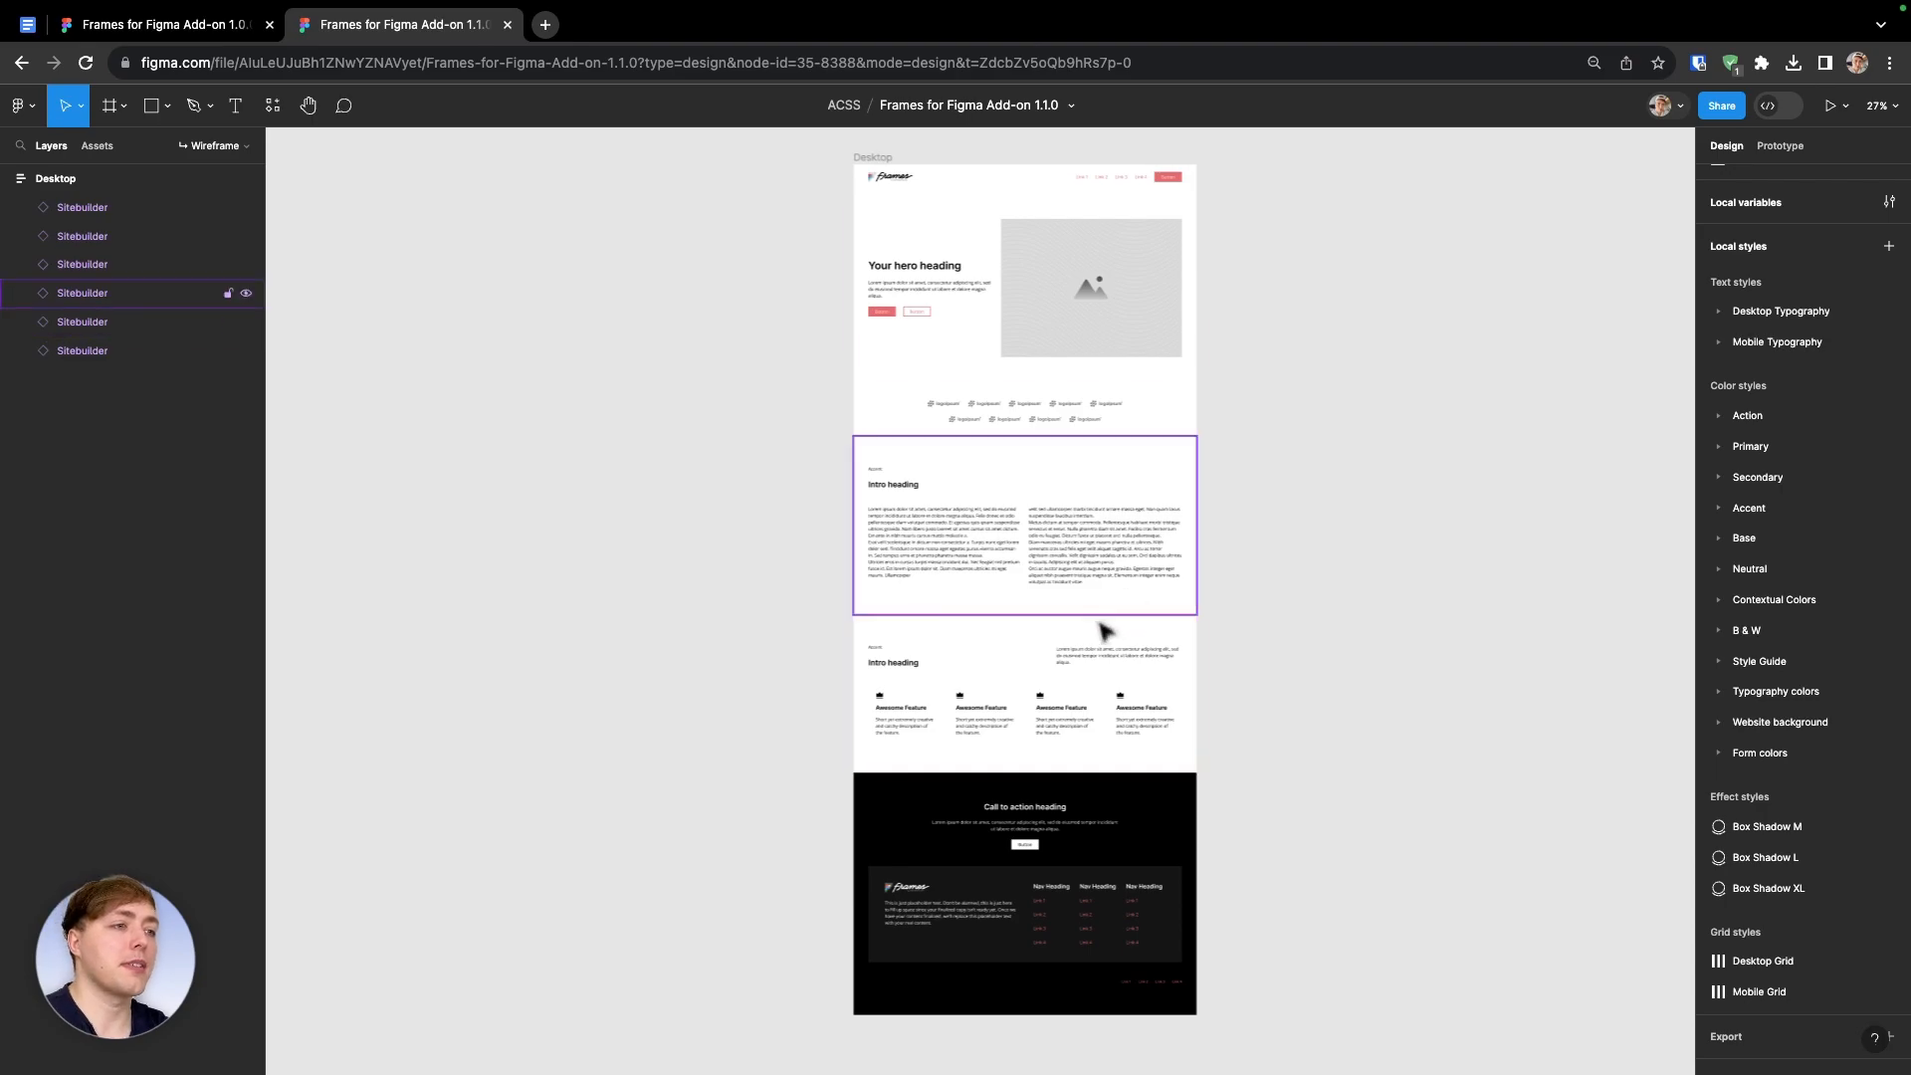
Duplicate the Desktop frame beside the original and rename the copy as Mobile
click(891, 159)
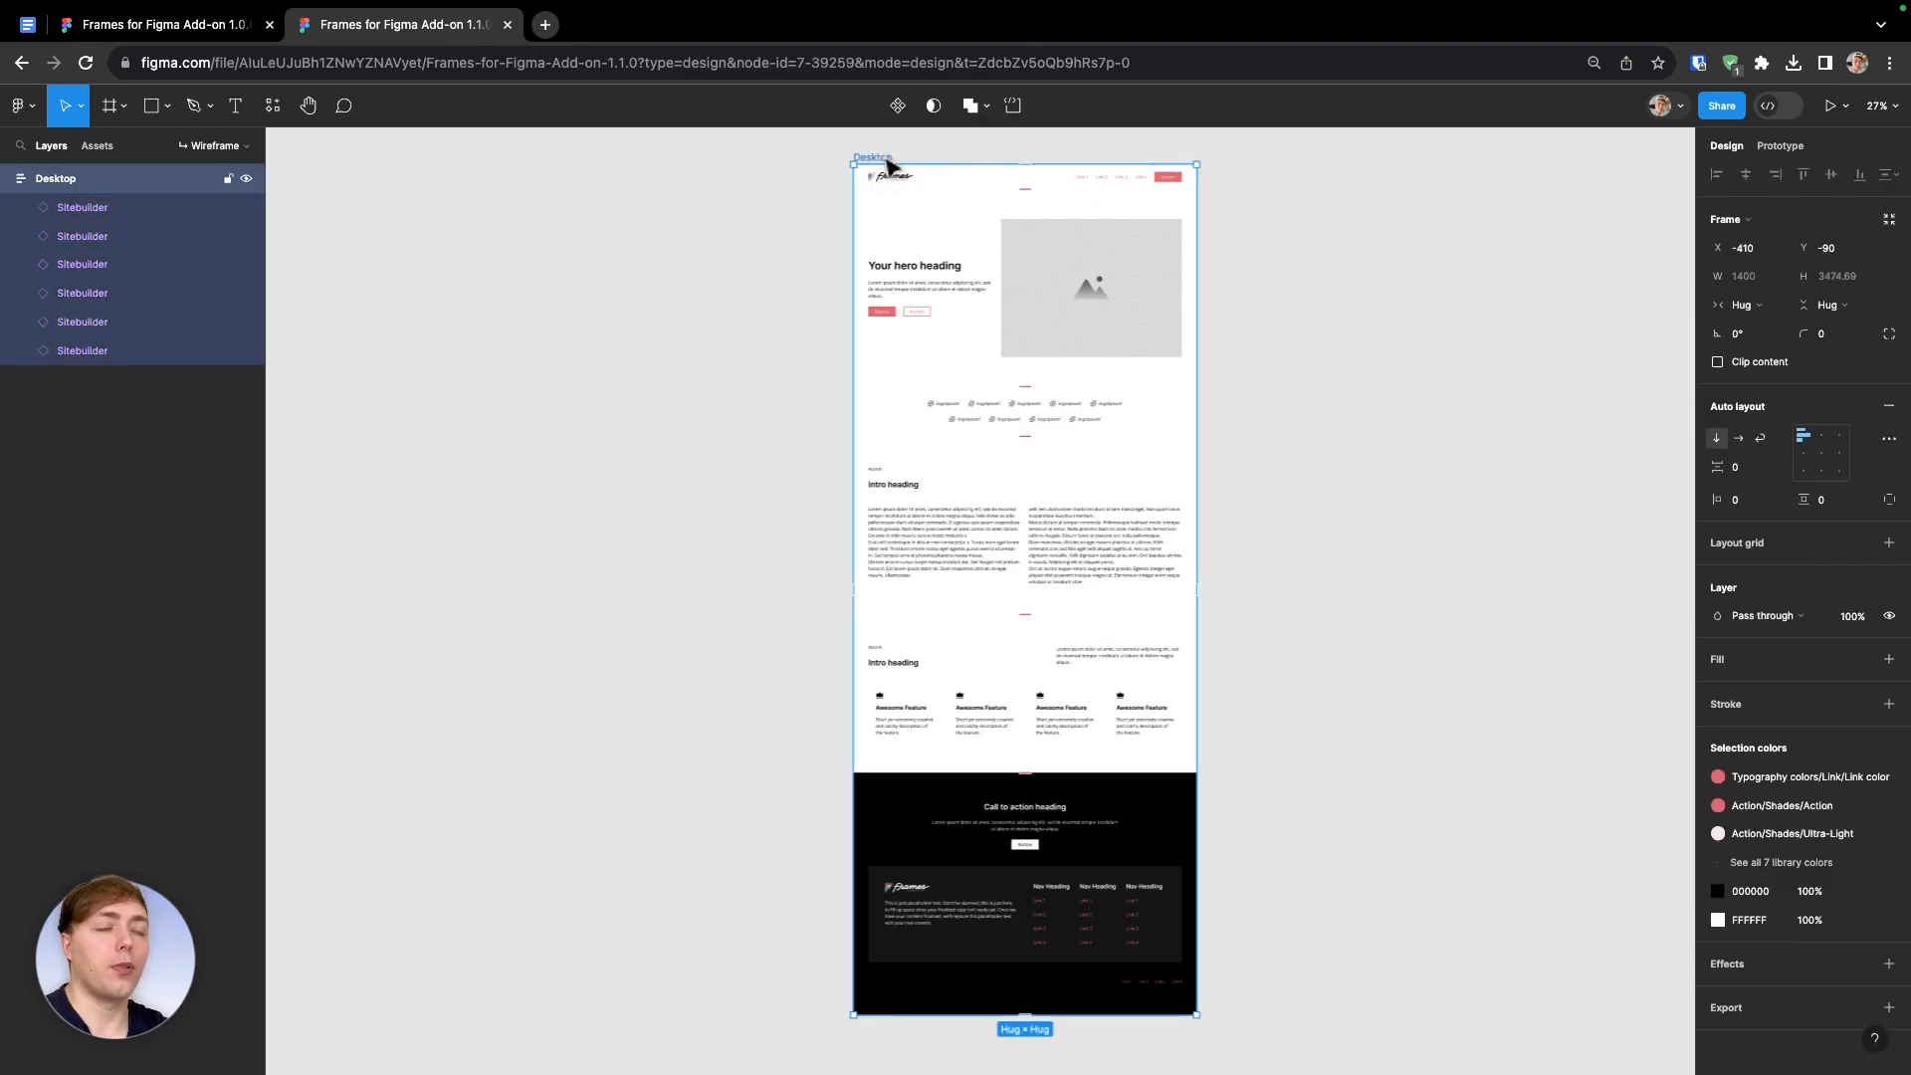
scroll(1096, 222, right, 3)
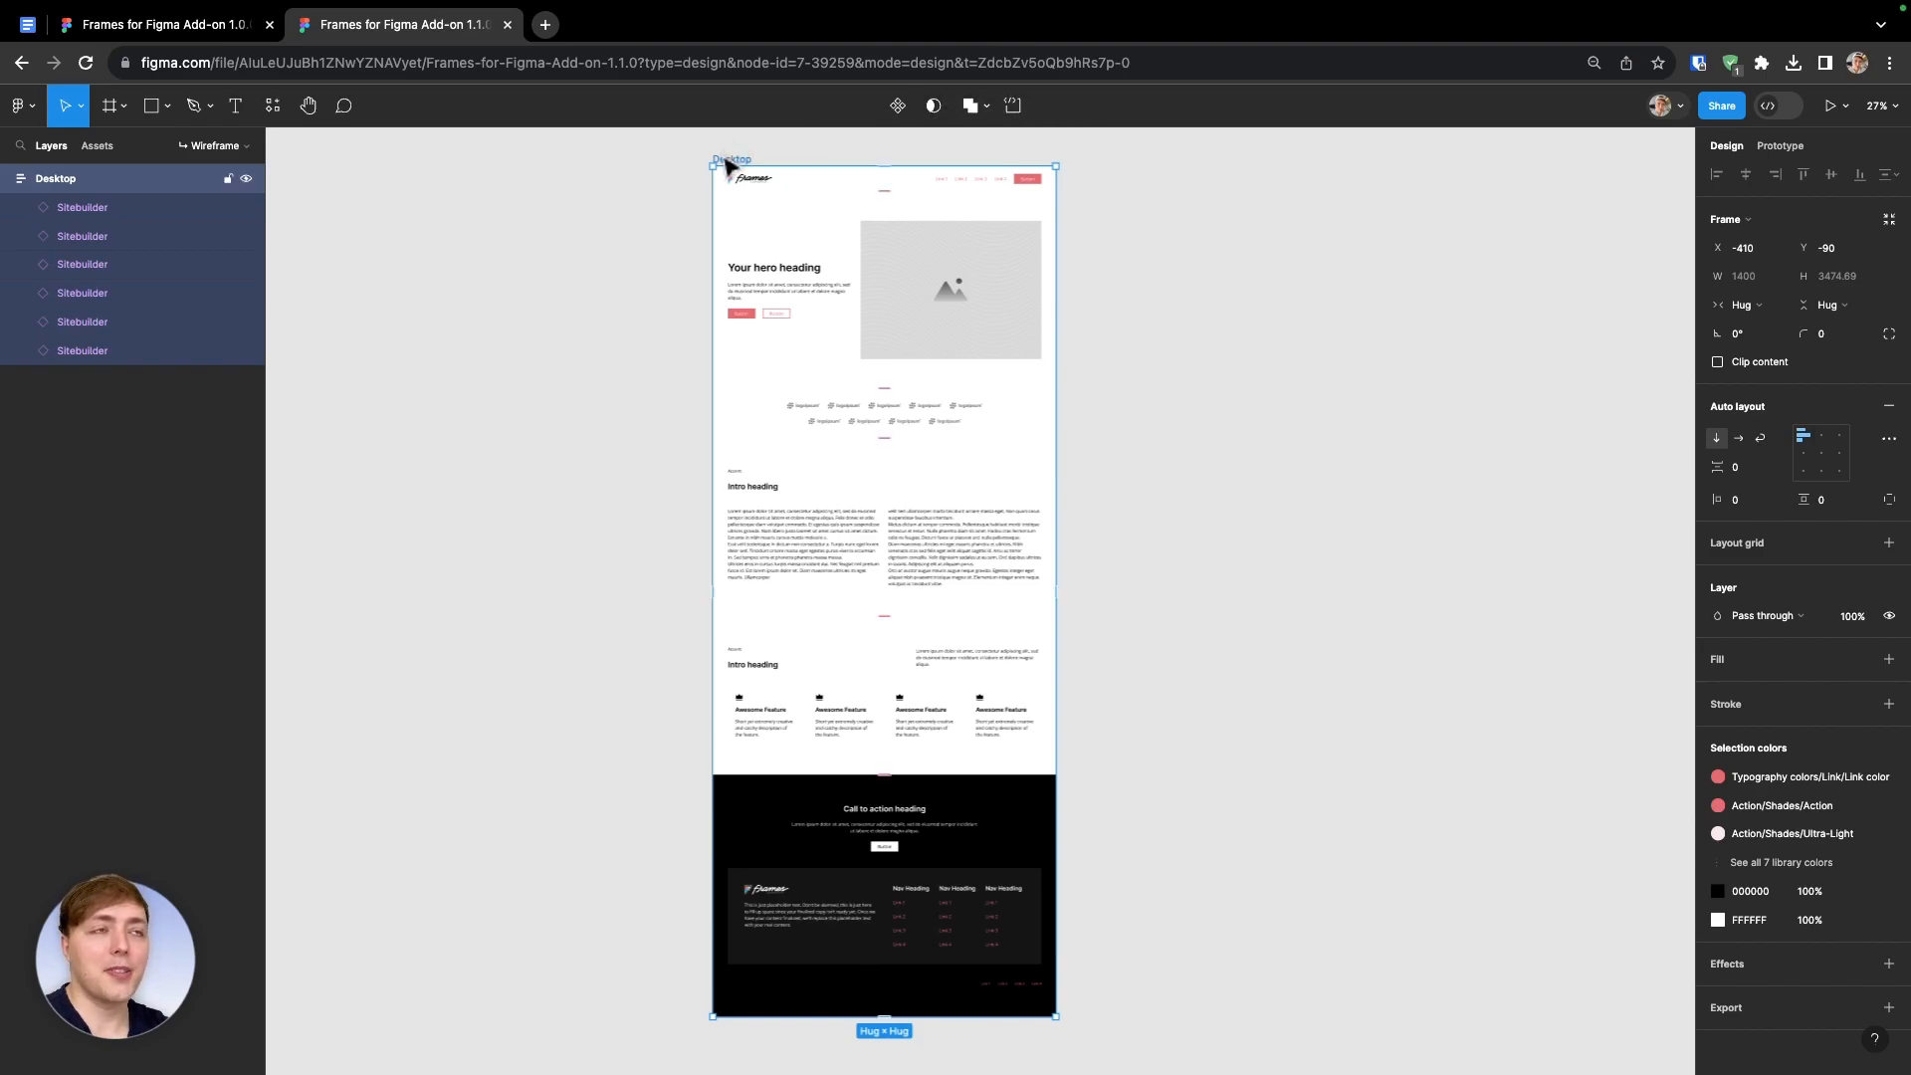
drag(727, 164, 1117, 167)
key(ctrl+r)
text(Mobile)
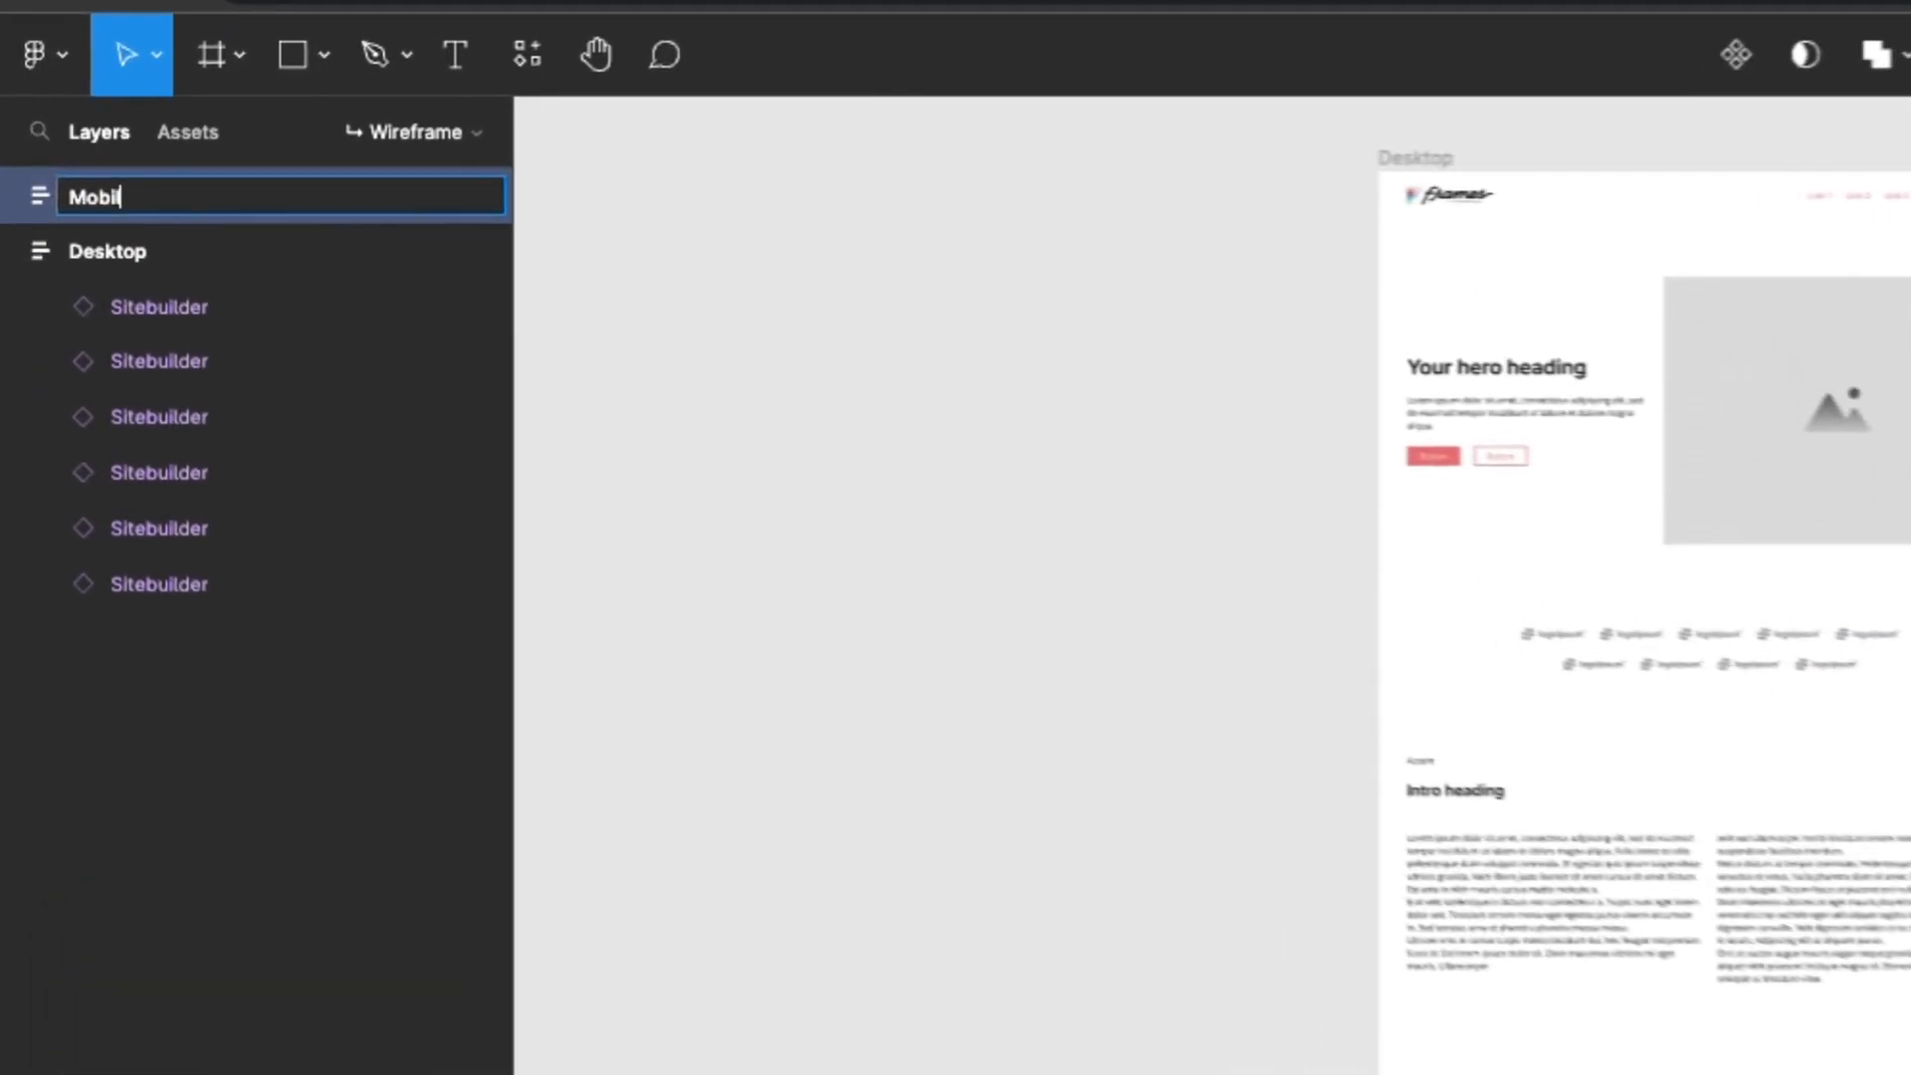
key(Return)
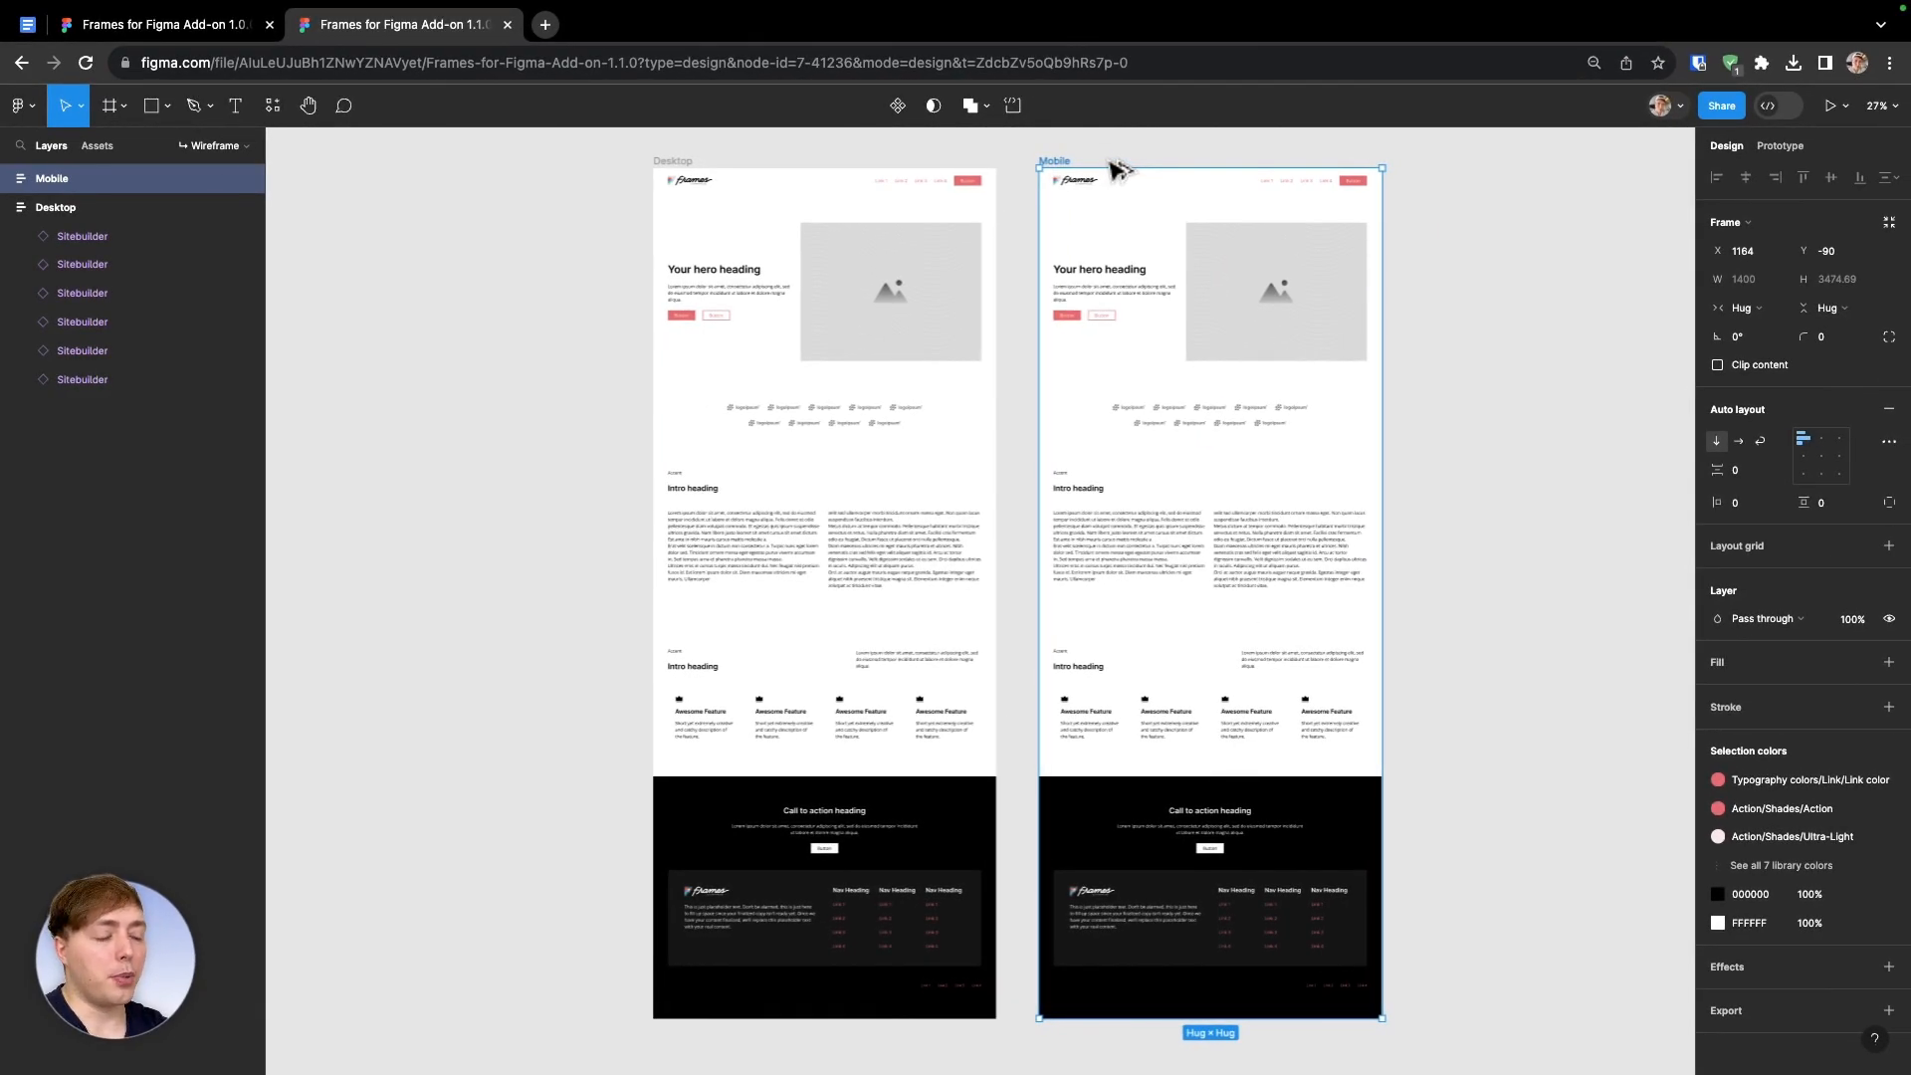
Select all Sitebuilder sections inside the Mobile frame, enable their Mobile property and deselect them
key(Return)
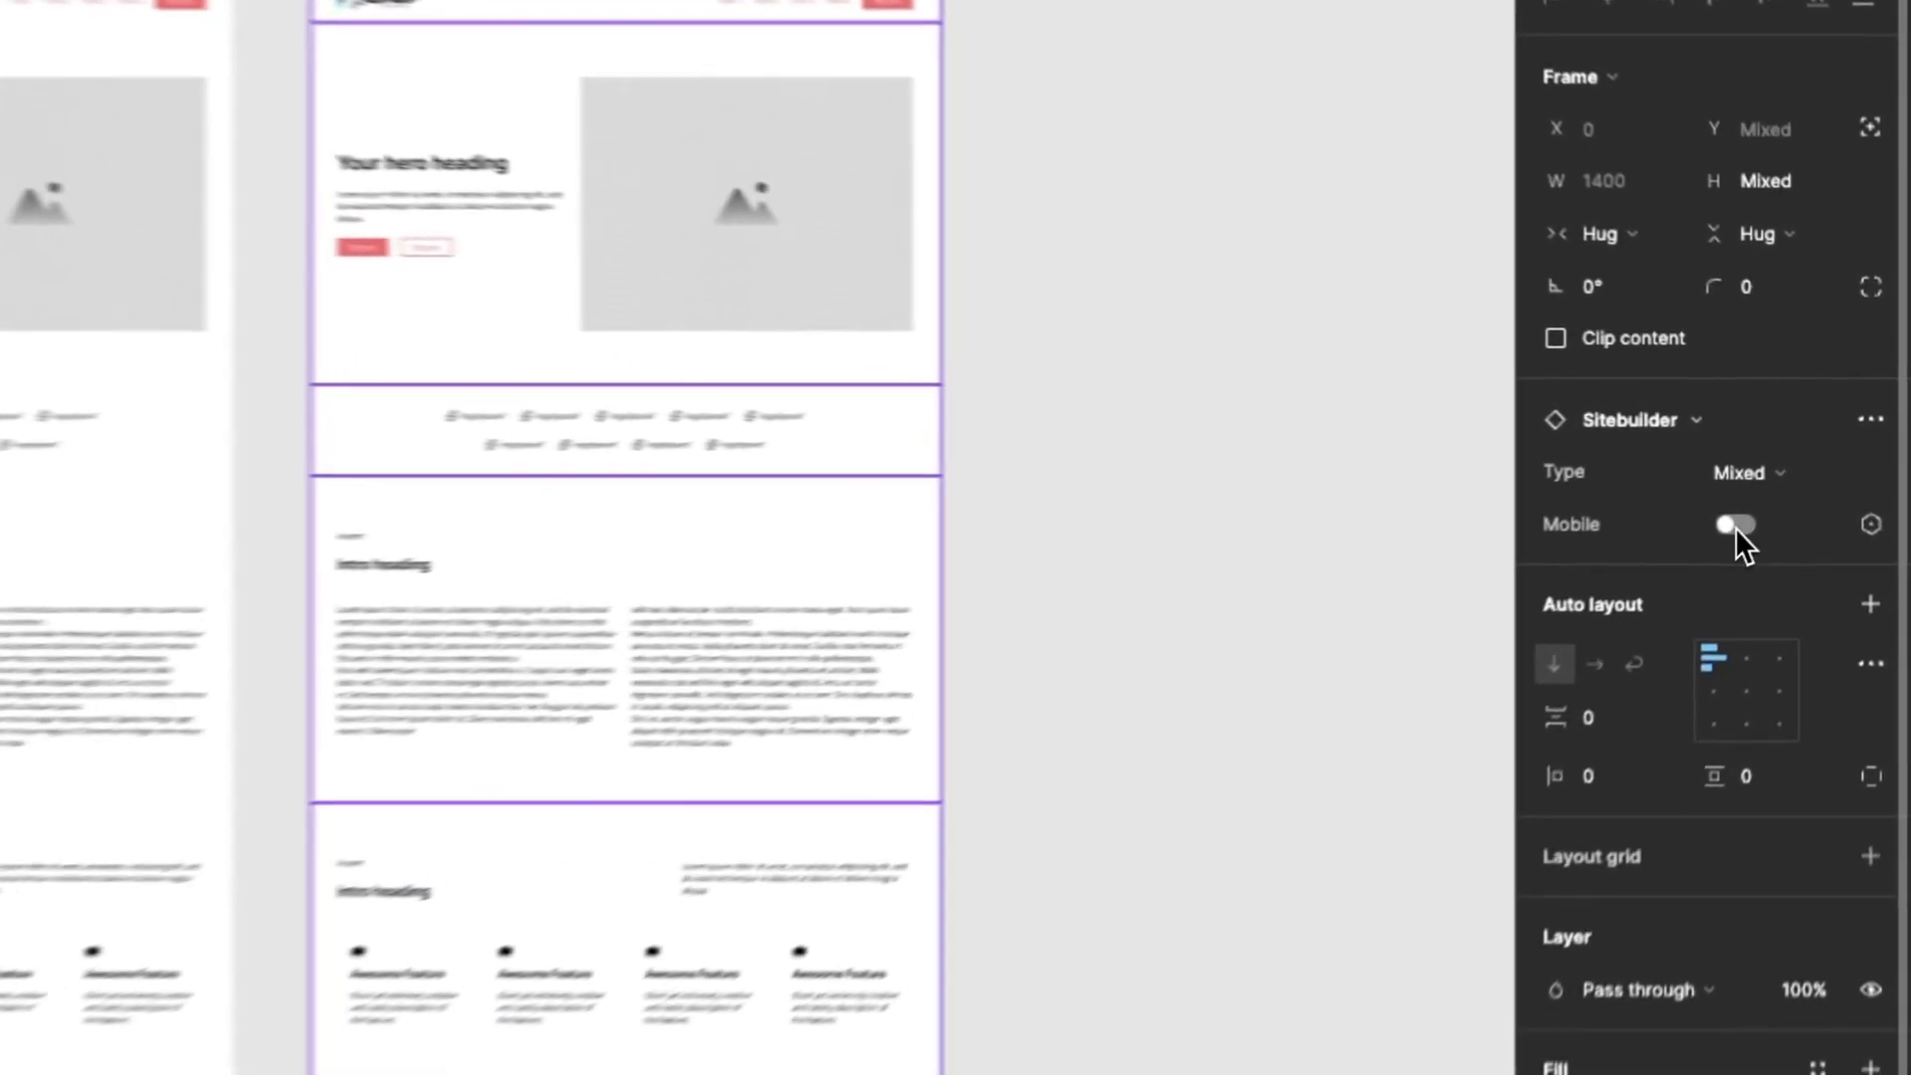
click(1814, 466)
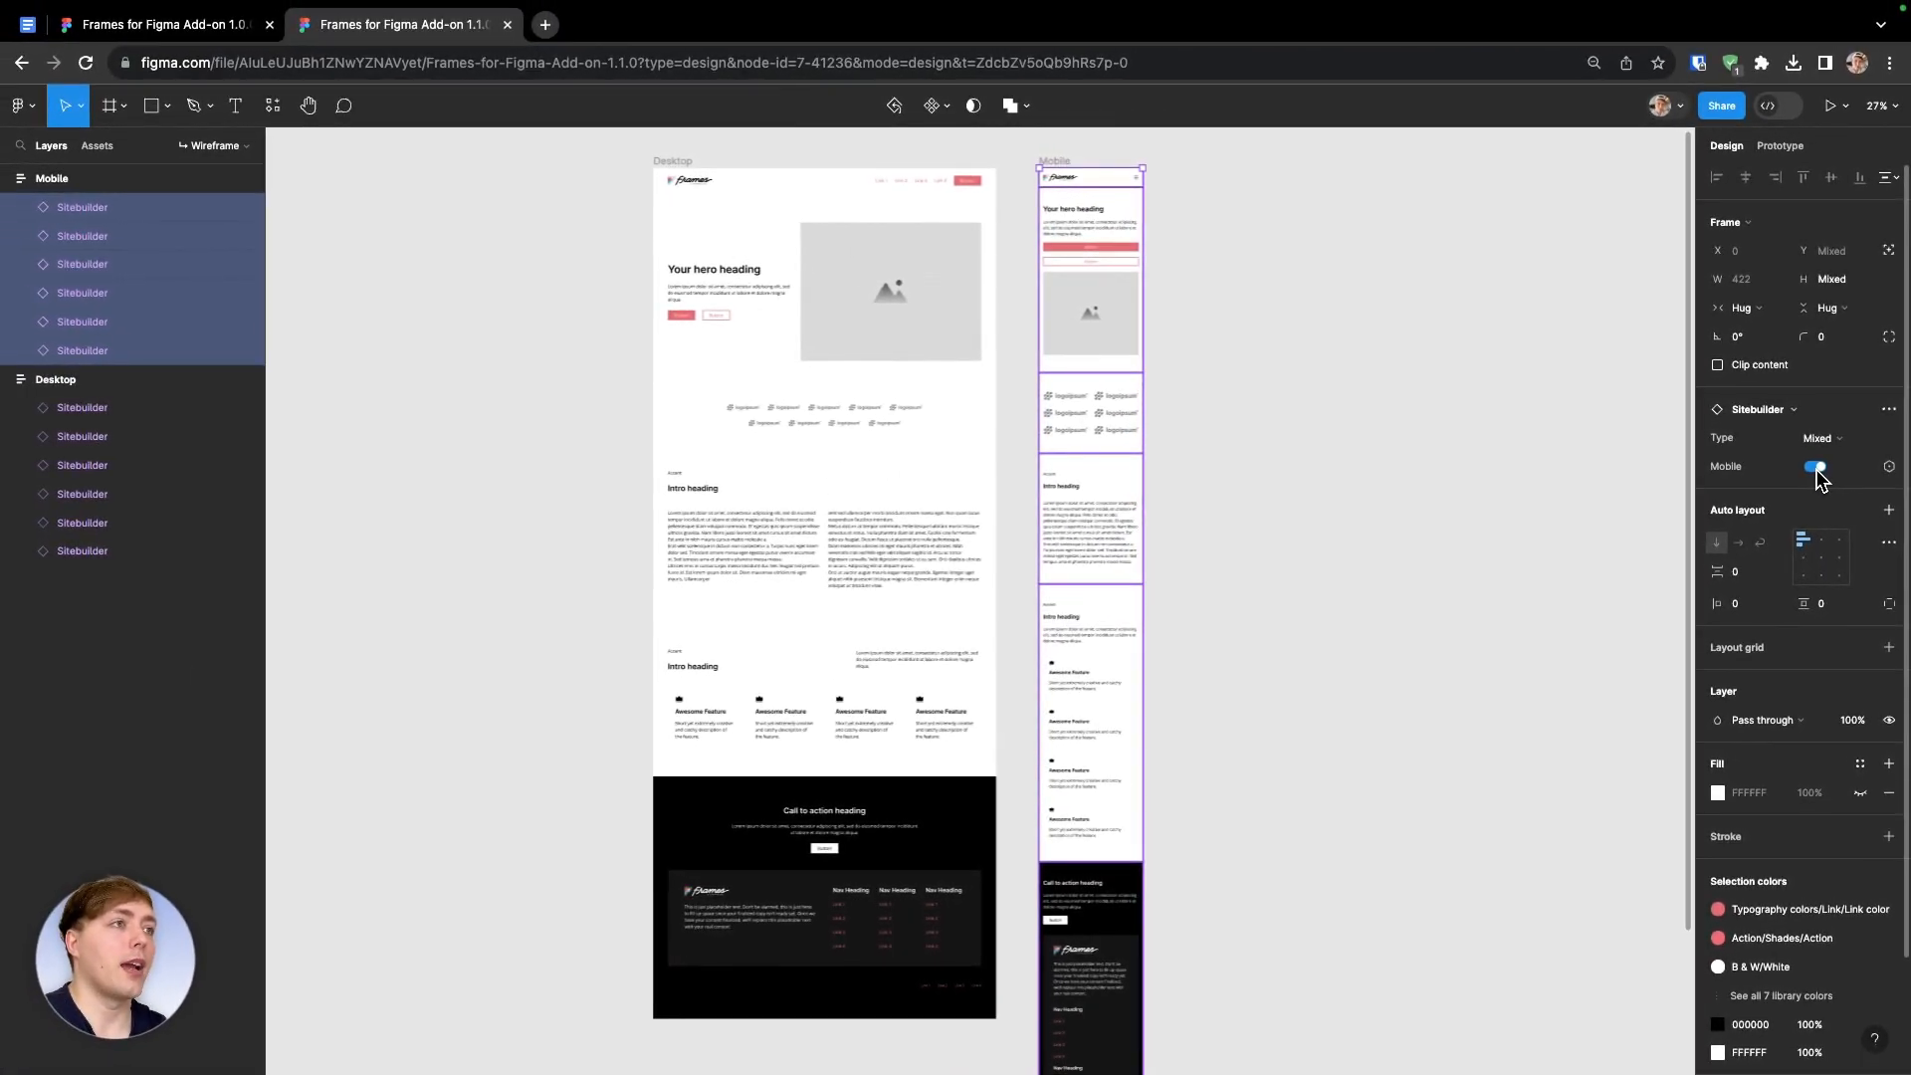
click(1482, 374)
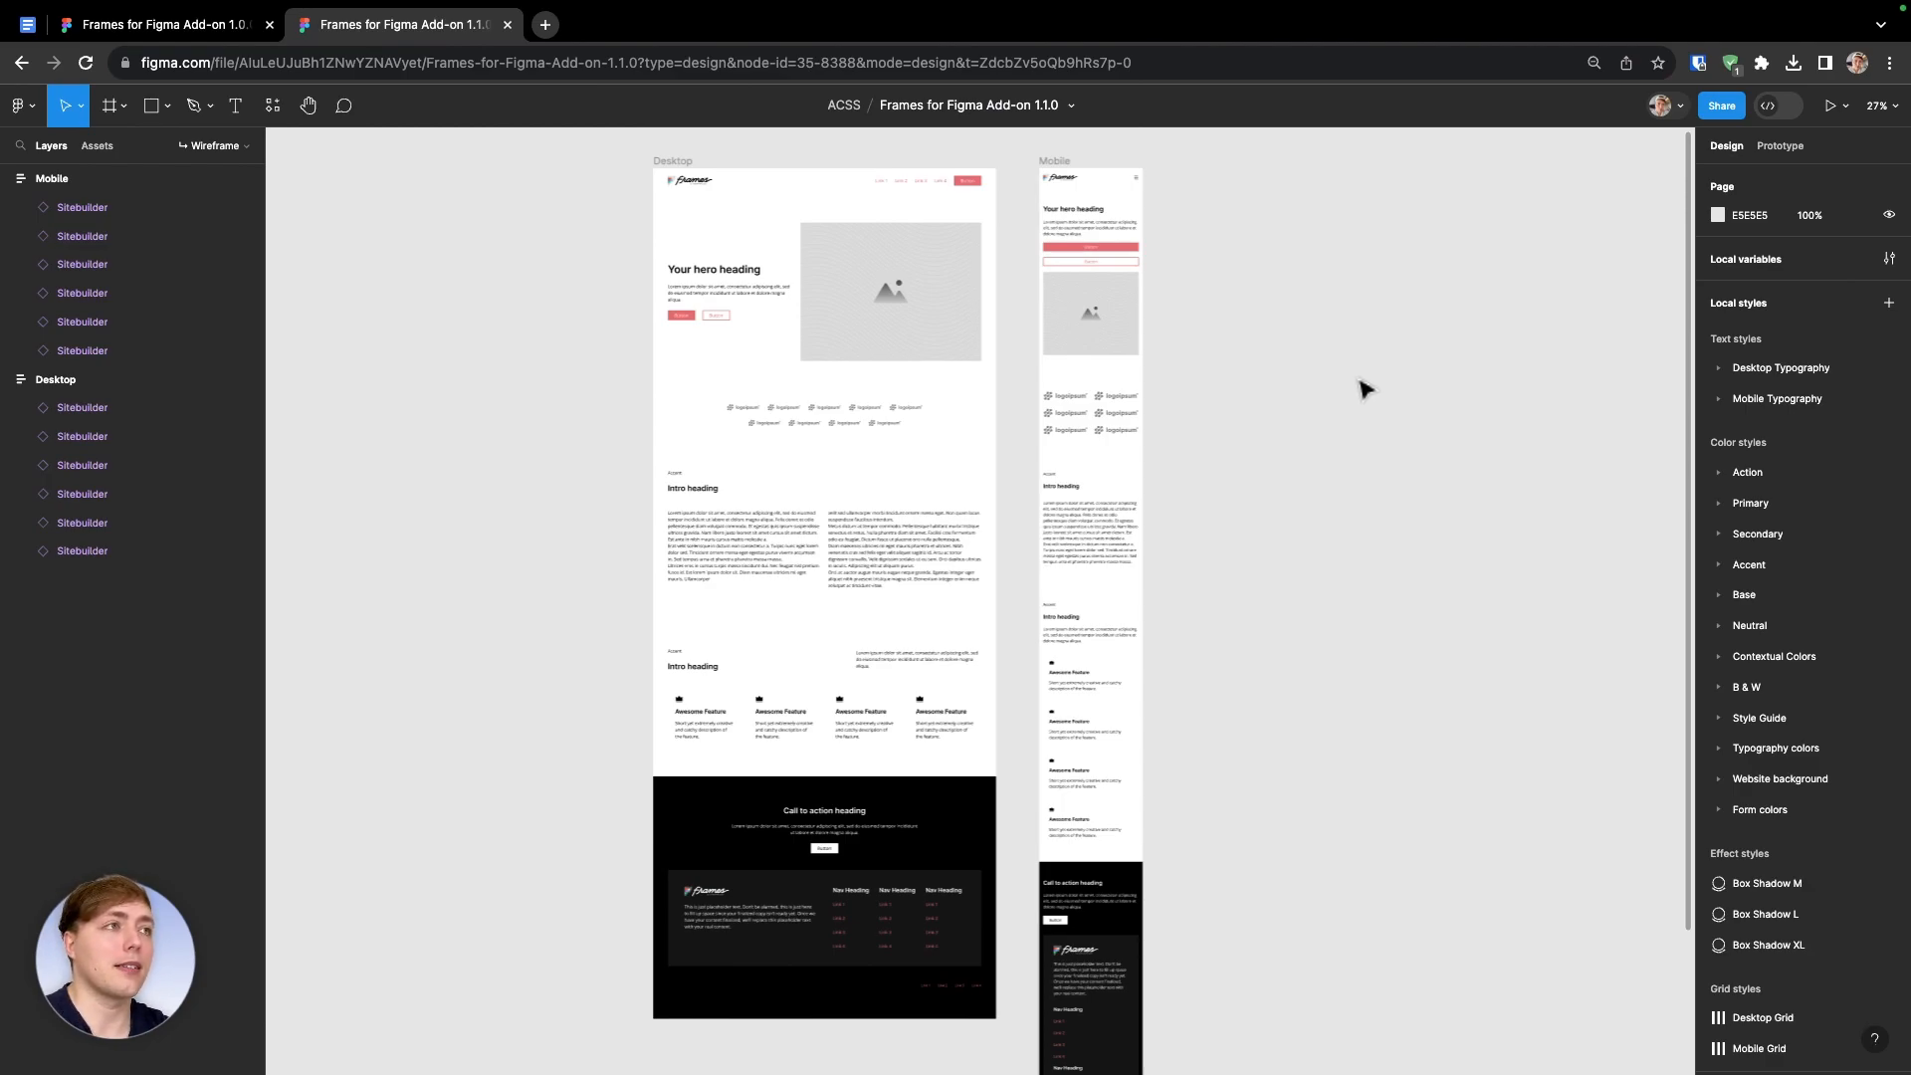
scroll(1364, 389, down, 5)
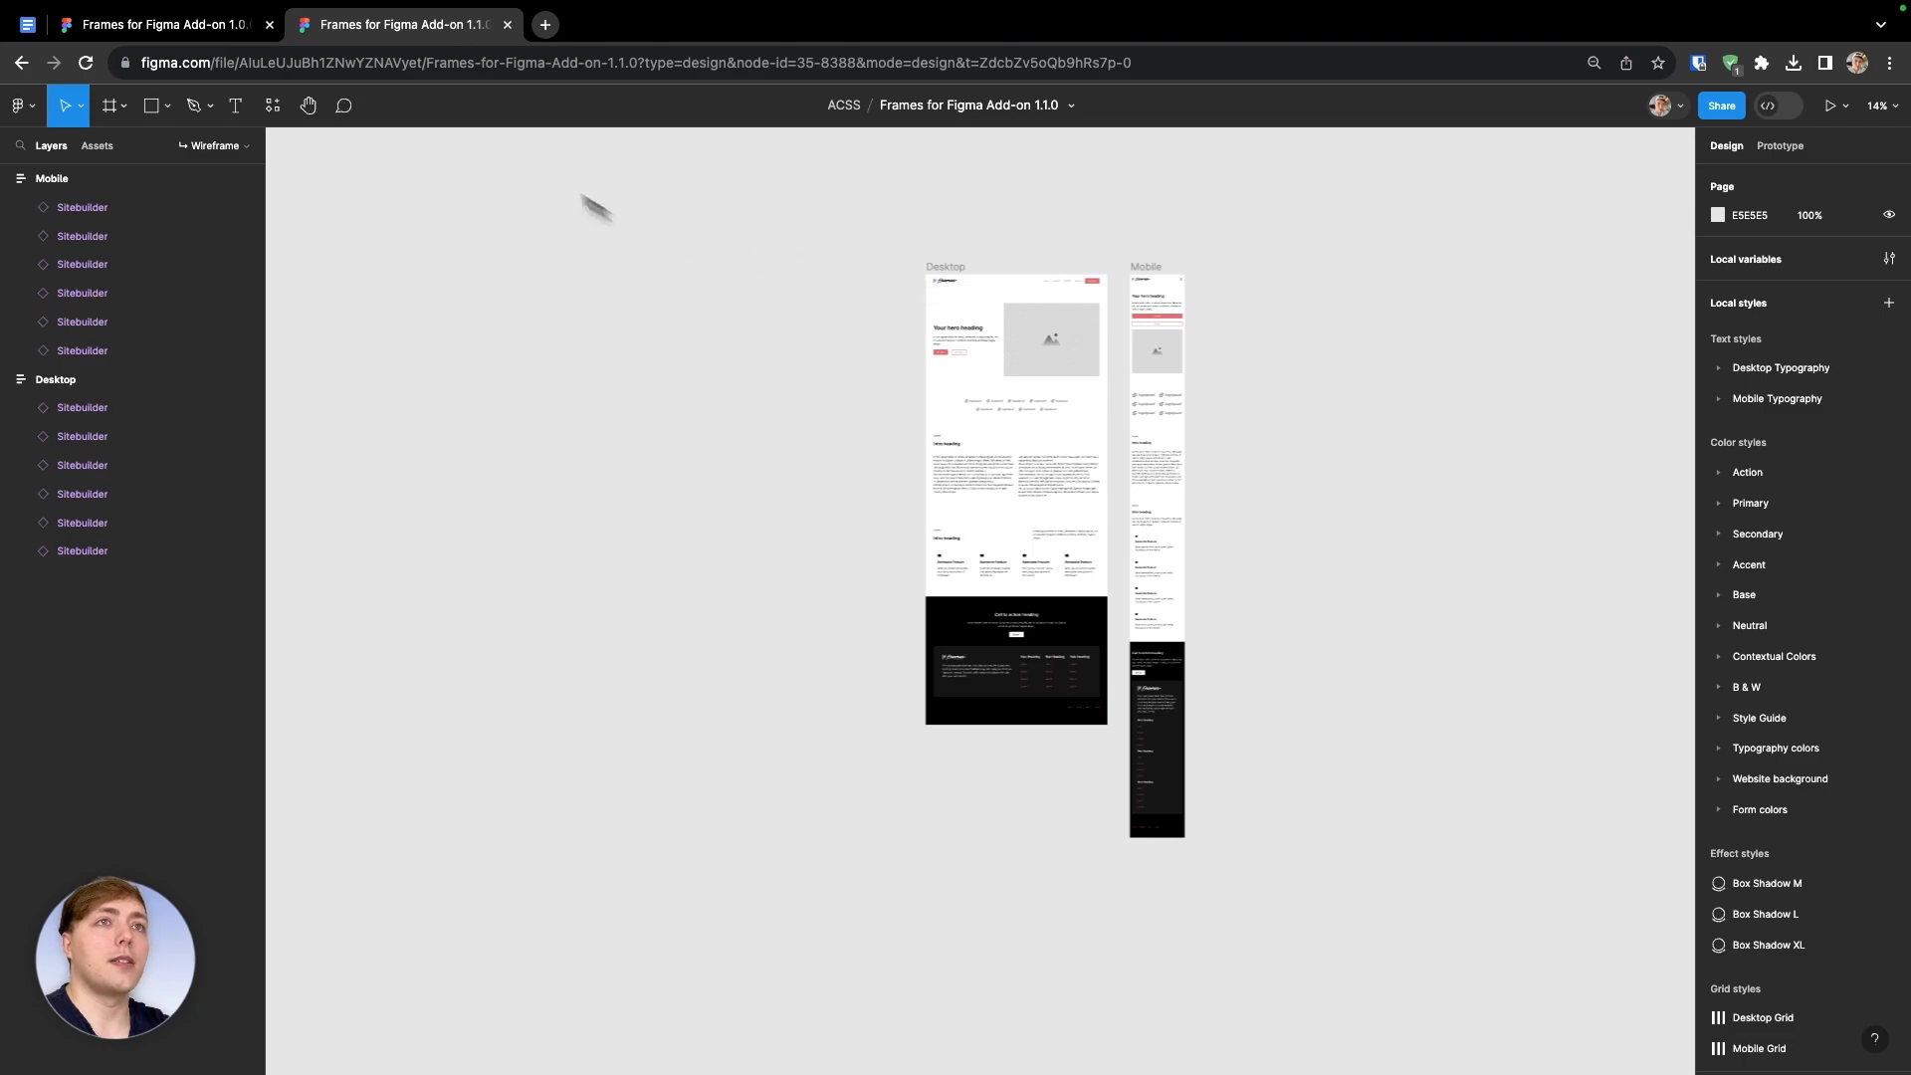
Check the release notes document, then run Tokens Studio in the 1.1.0 file and collapse its token set sidebar
click(27, 25)
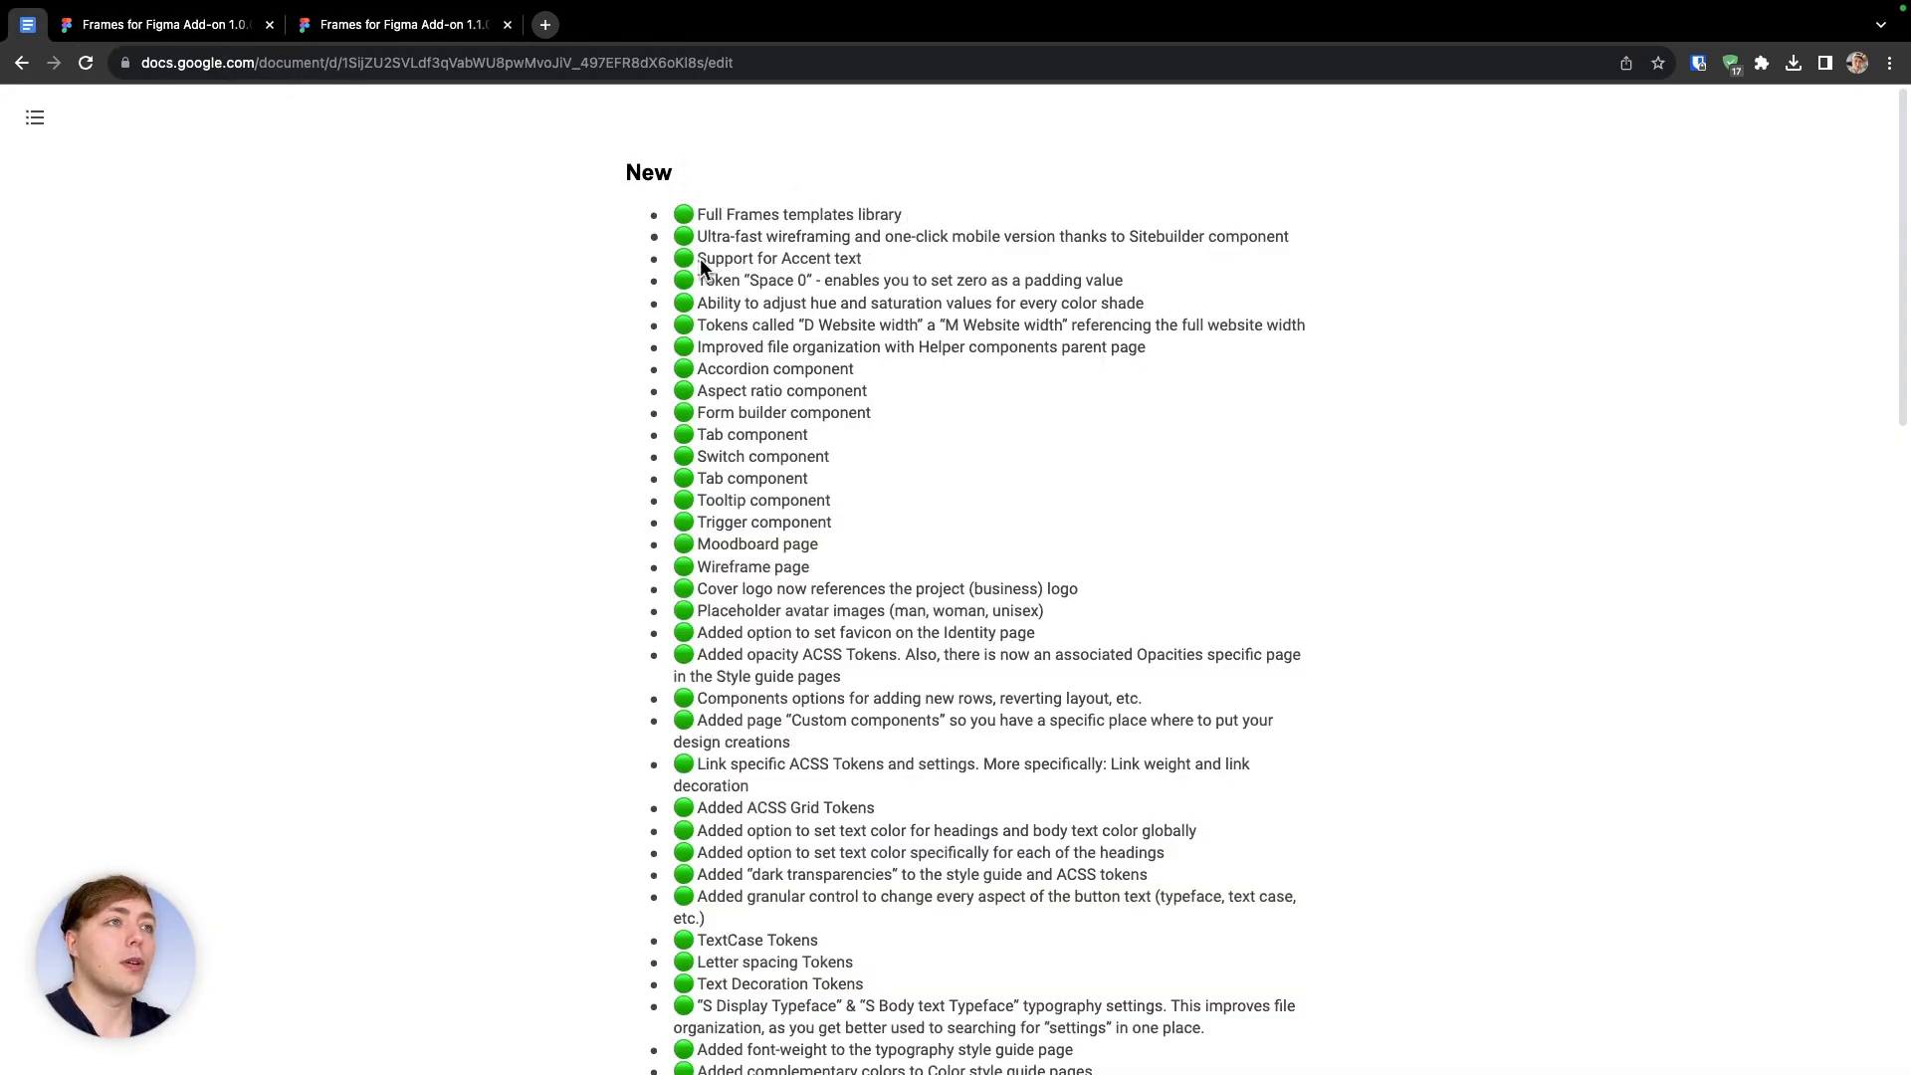
click(408, 30)
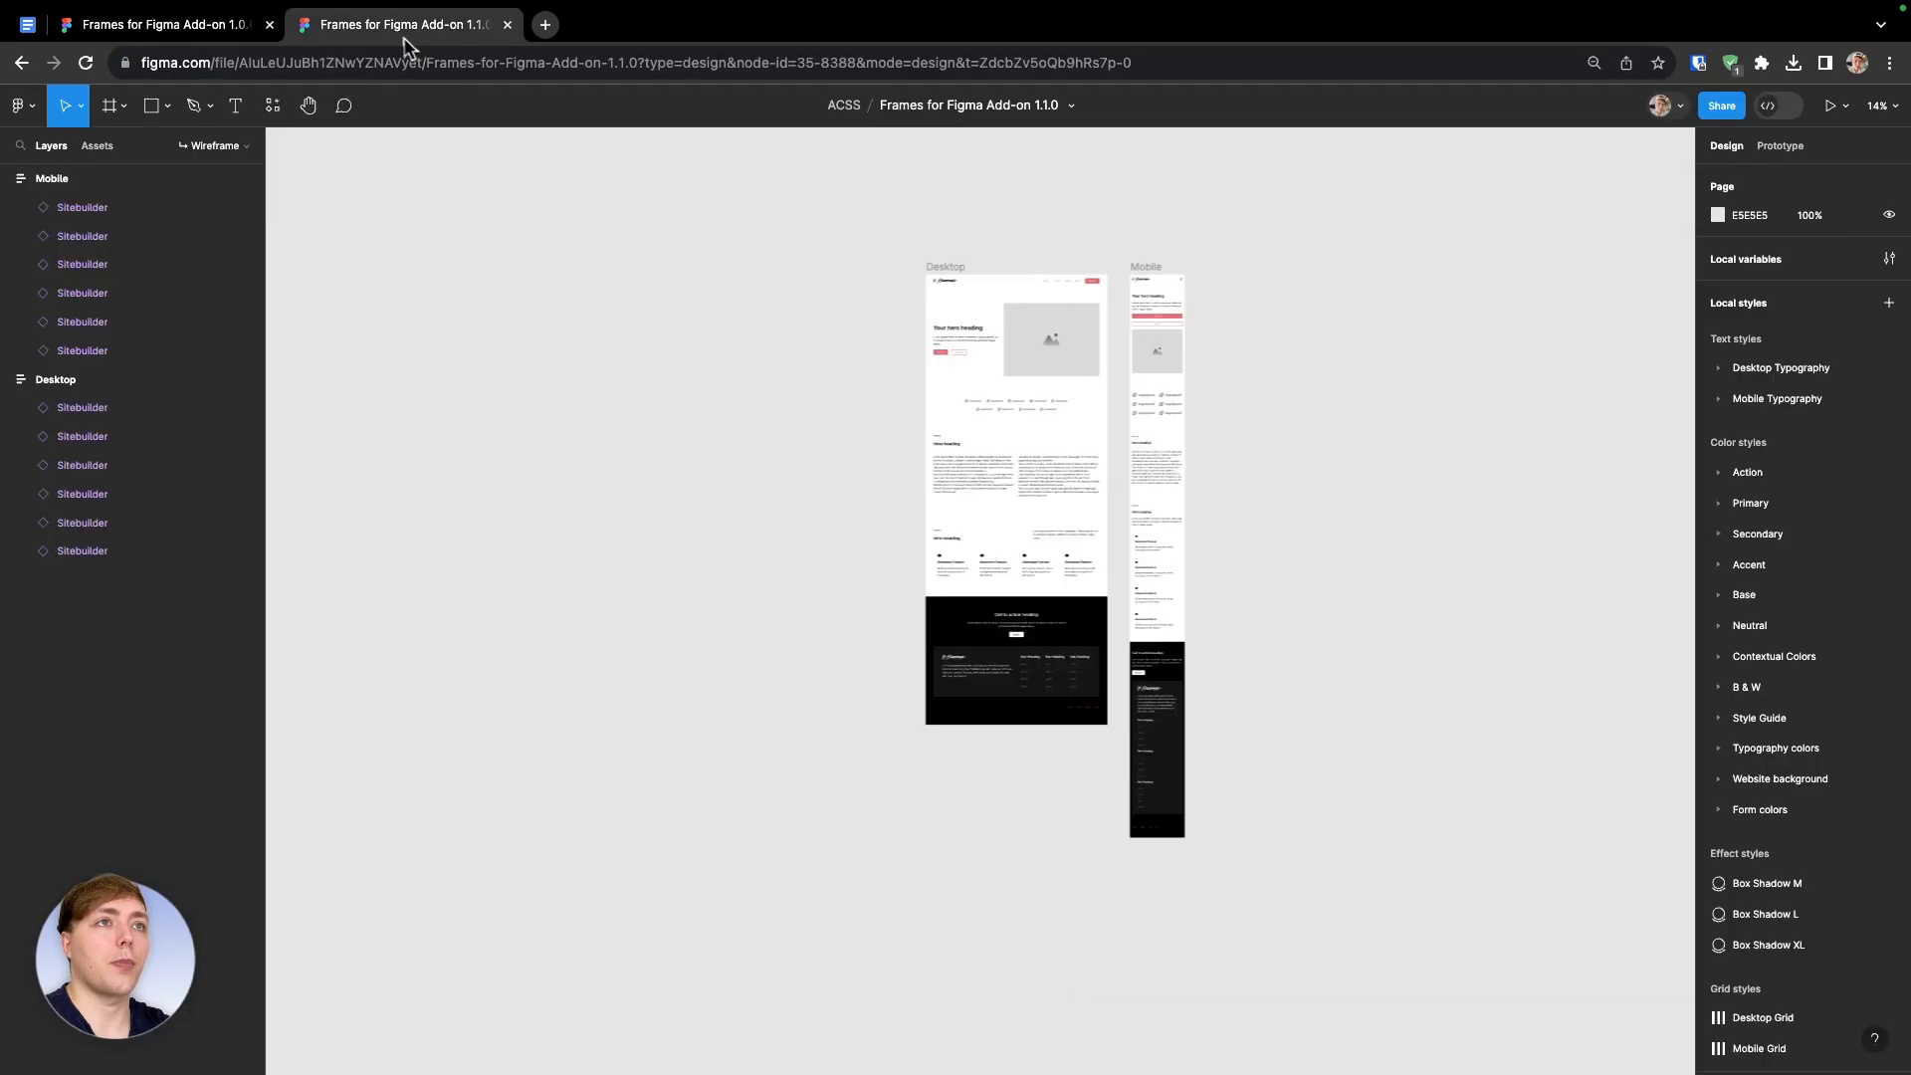
key(super+slash)
text(tok)
key(Return)
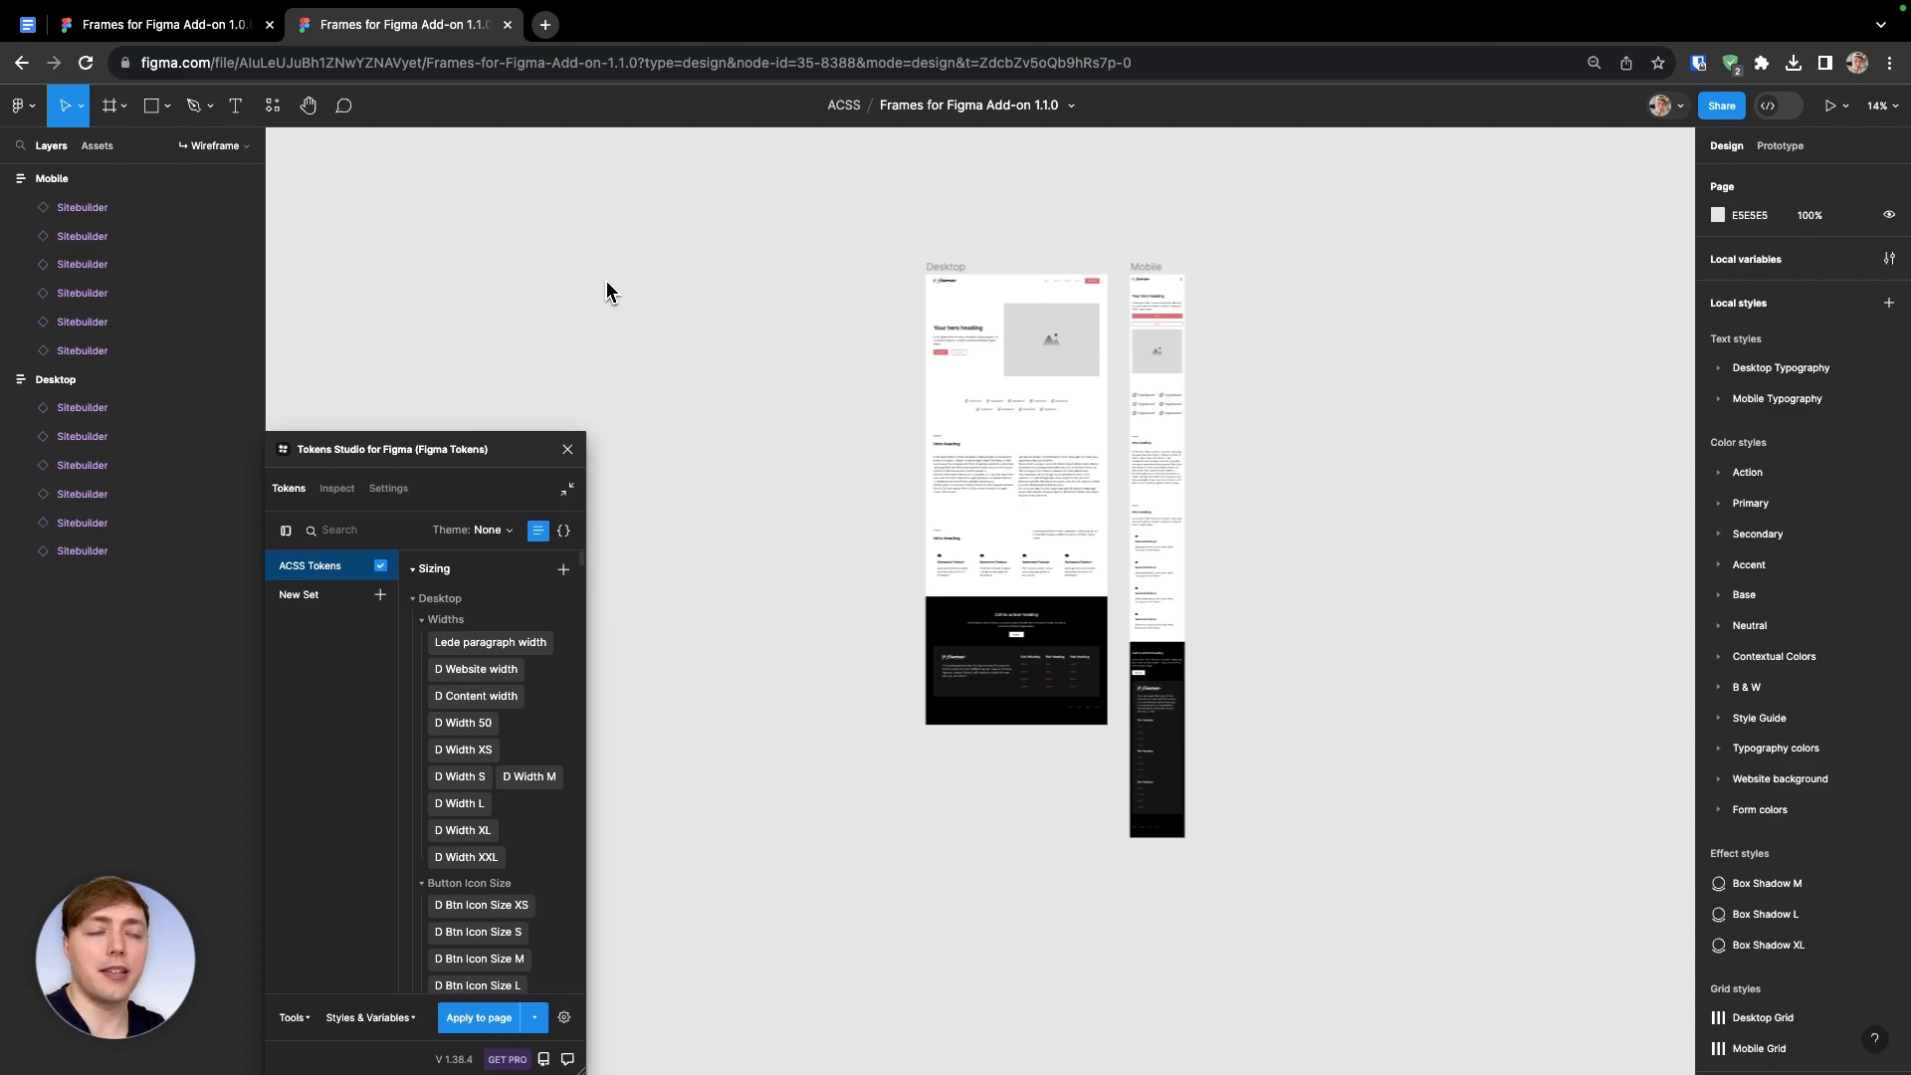
click(286, 530)
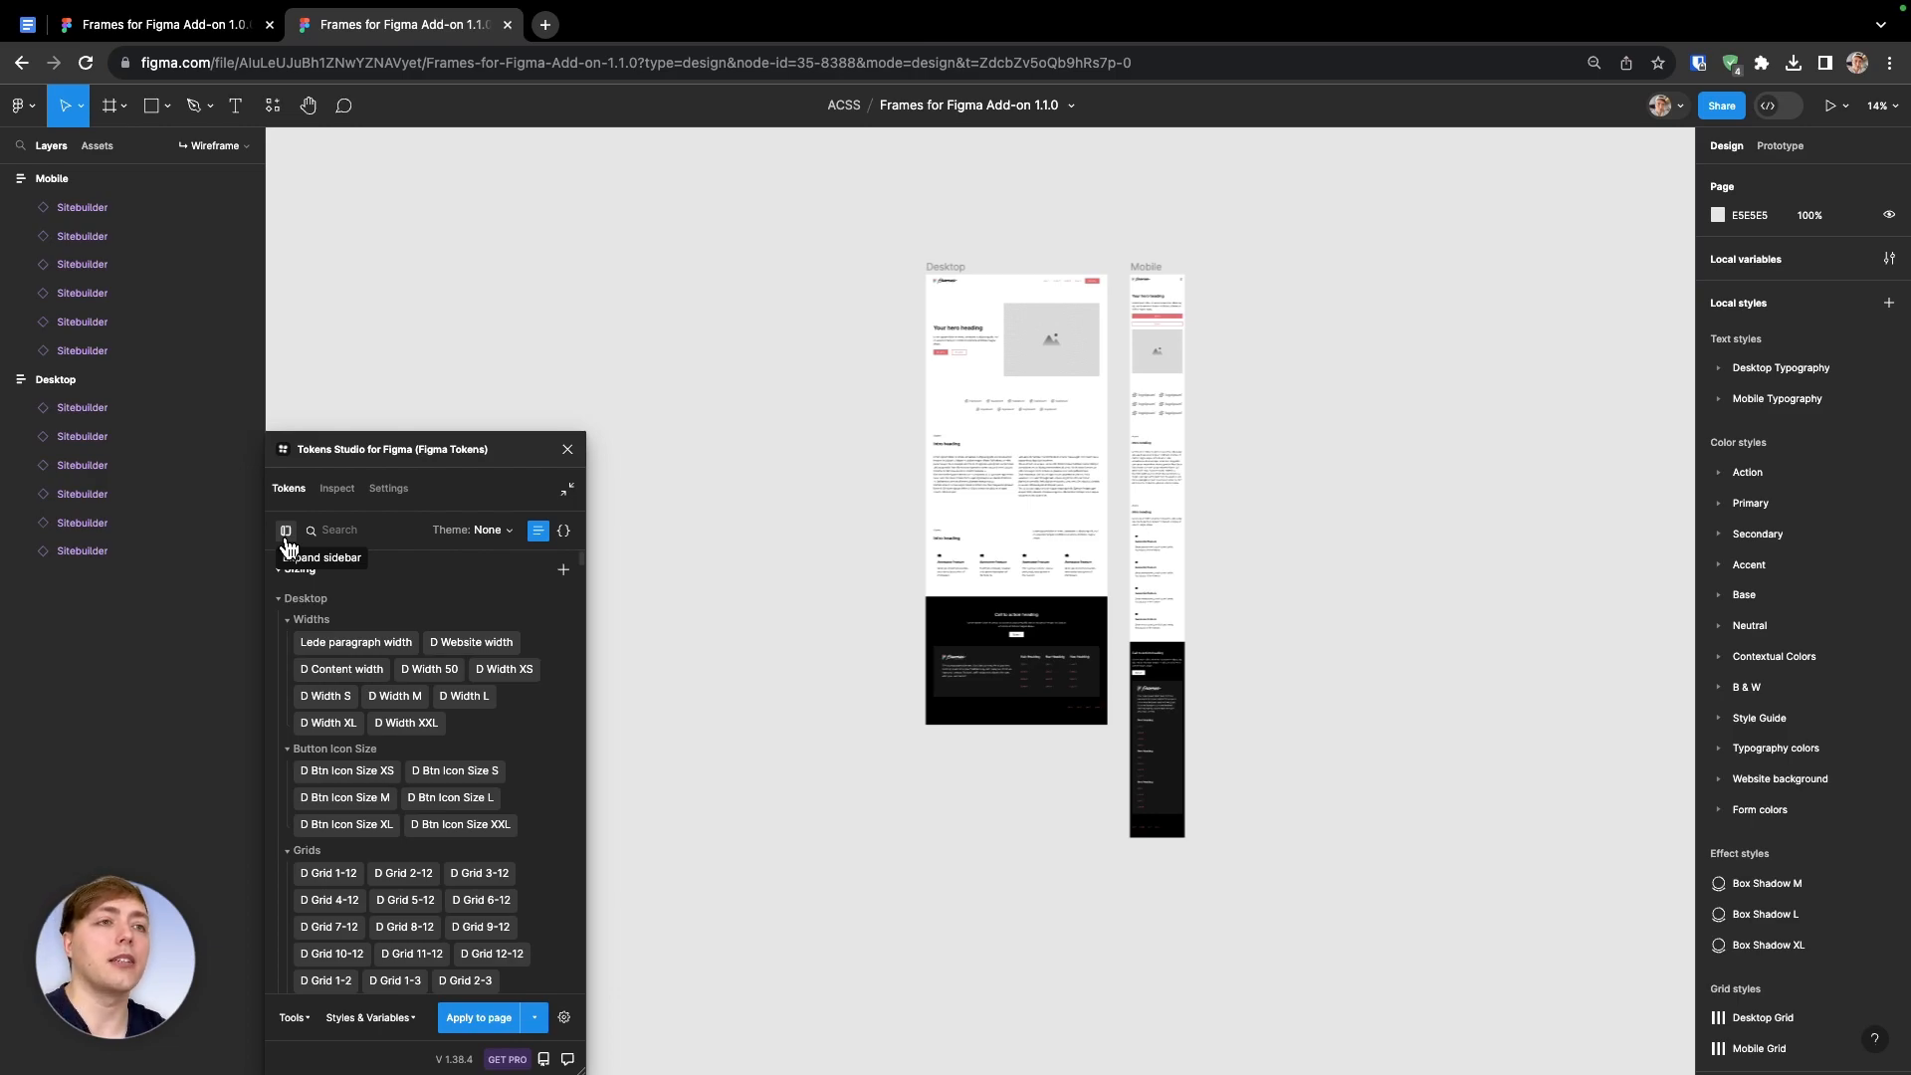
Open the Typography page of the style guide and examine the typefaces for headings, body text and accent text
click(225, 149)
click(140, 354)
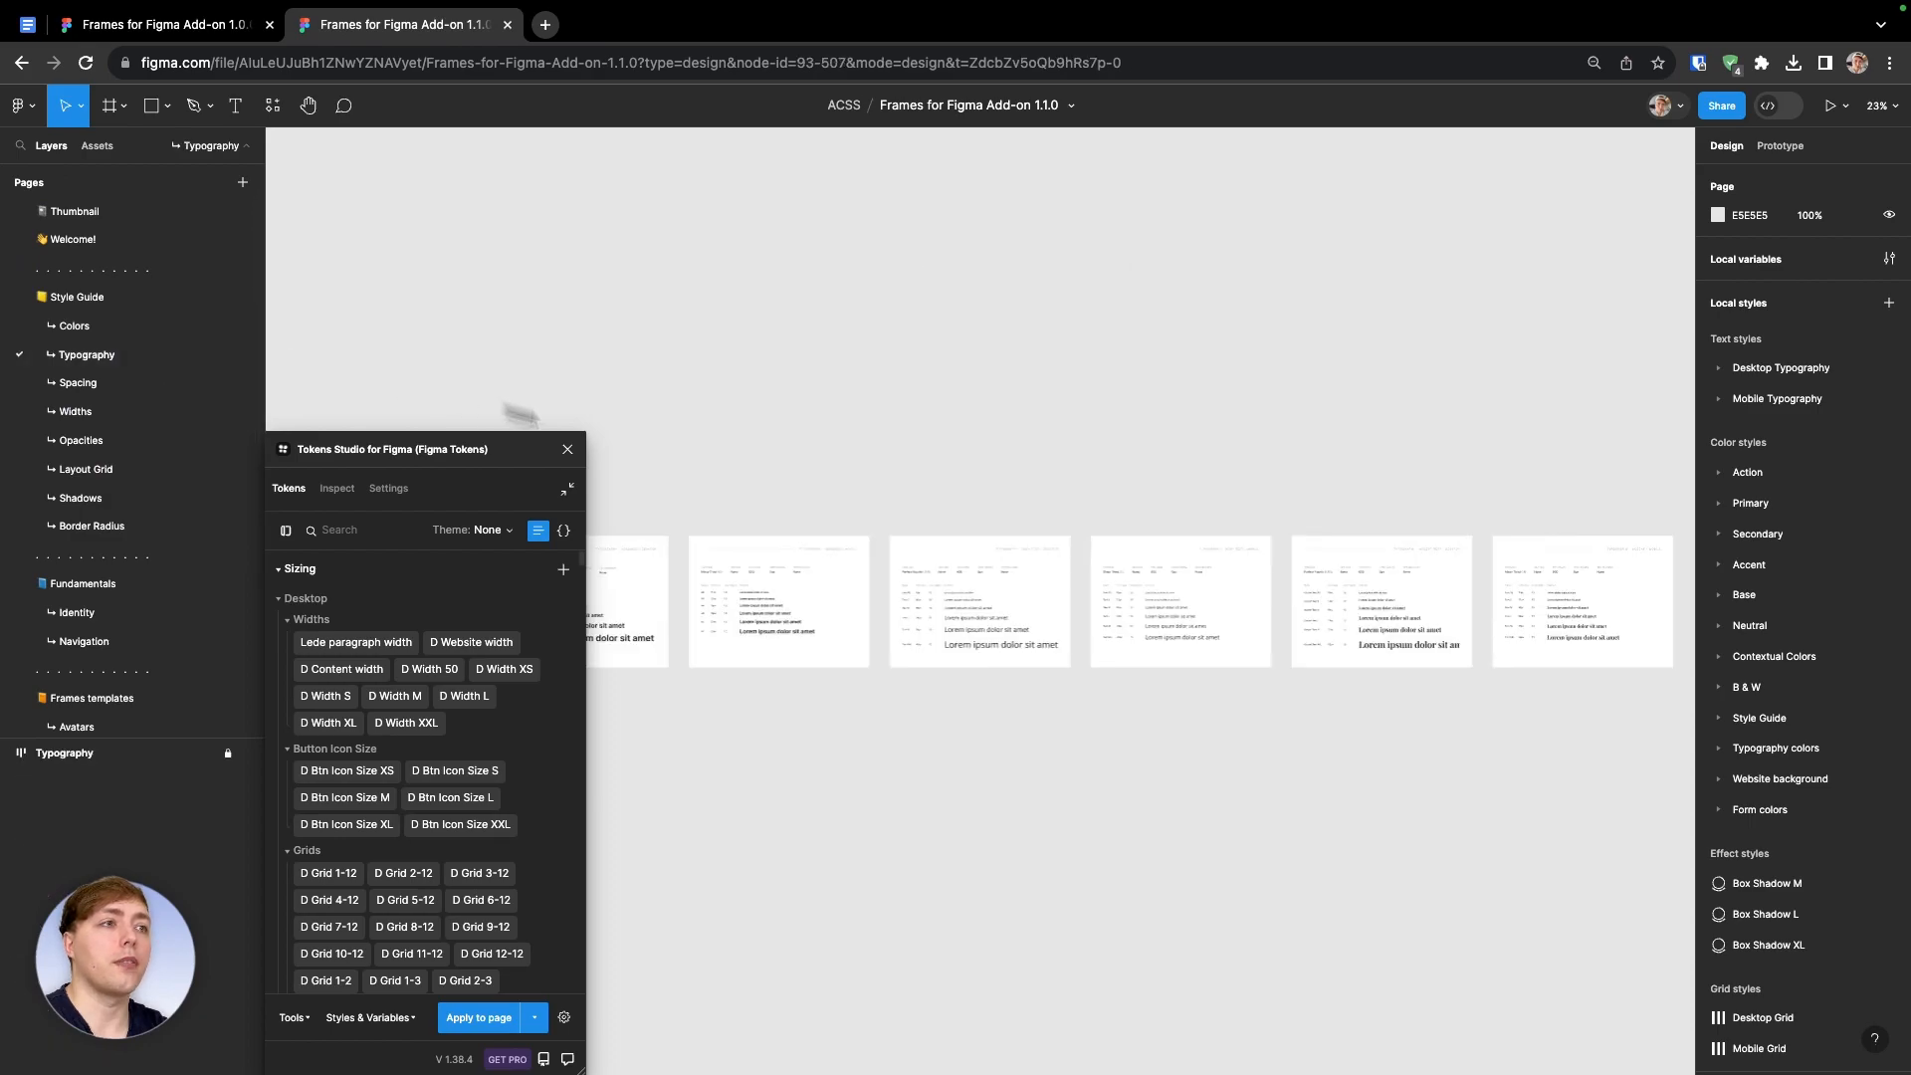
scroll(727, 464, left, 5)
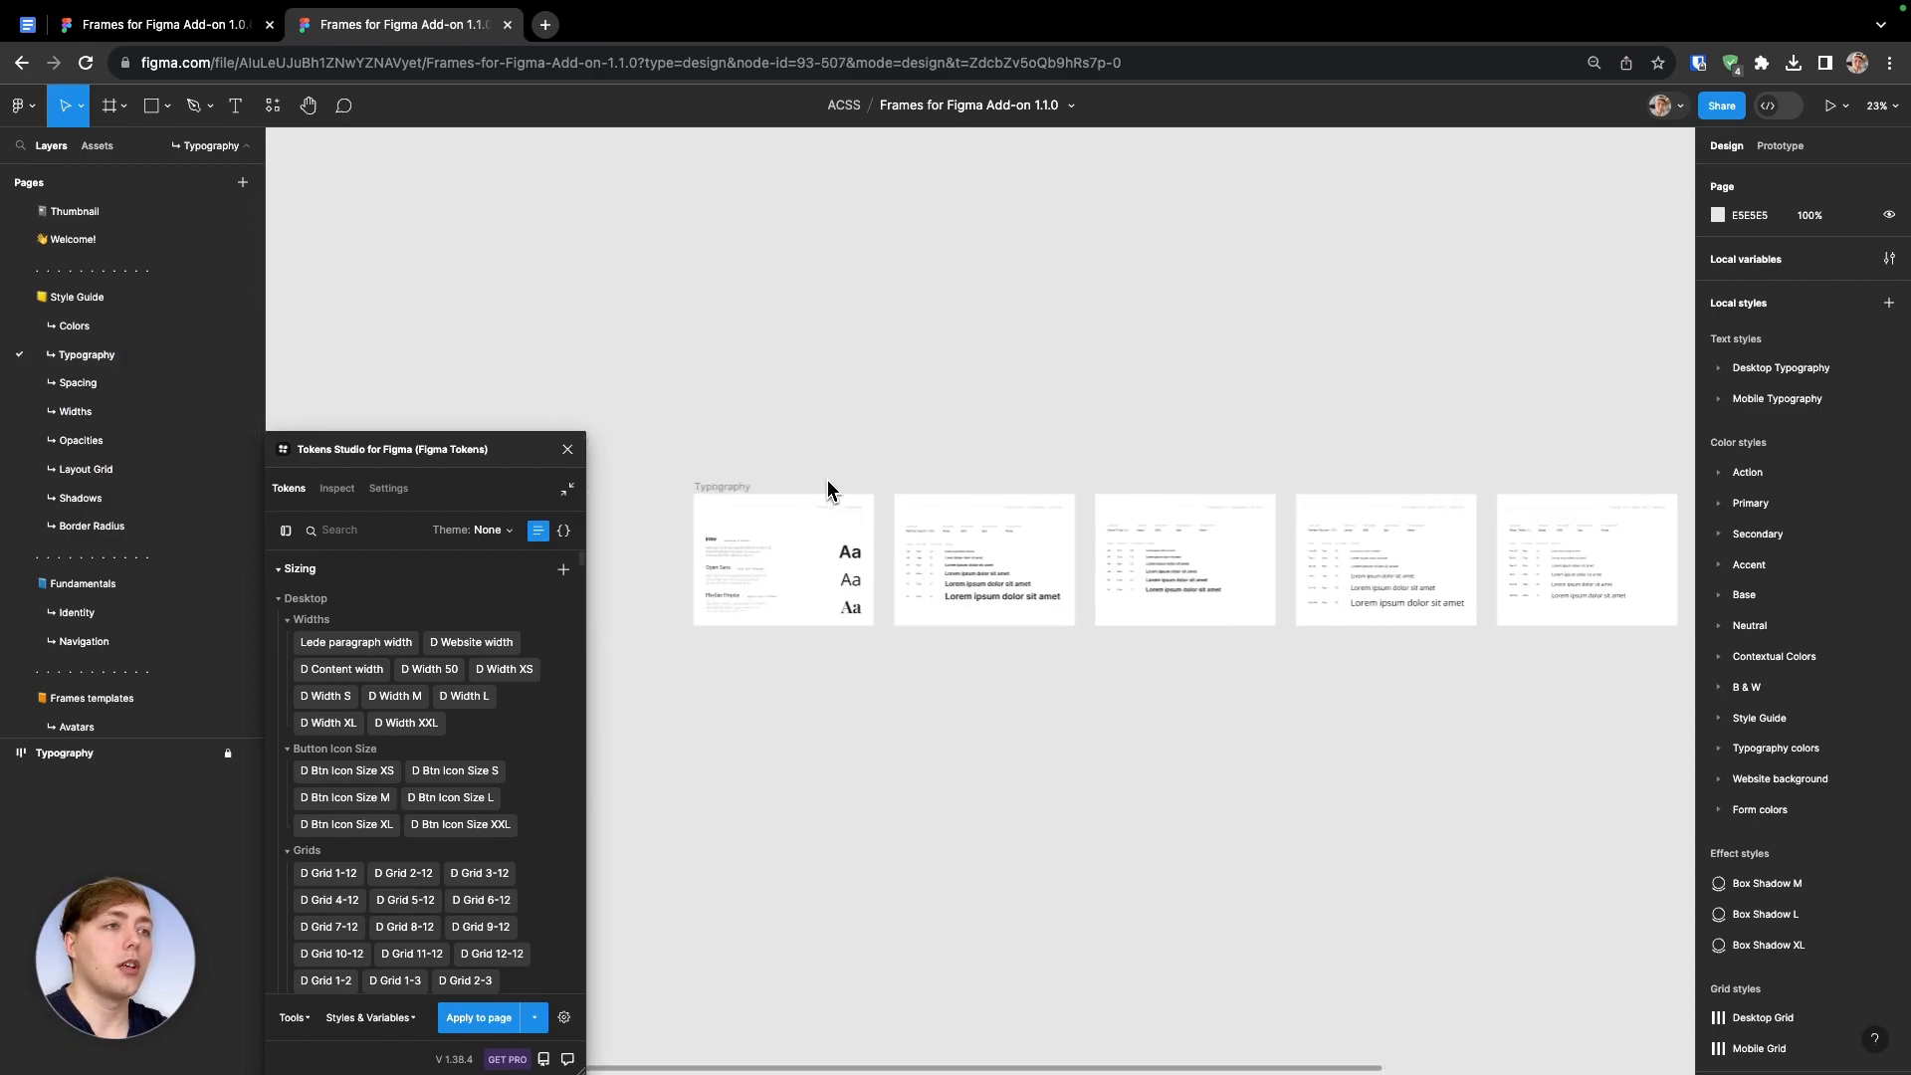
scroll(828, 480, left, 3)
scroll(927, 618, up, 10)
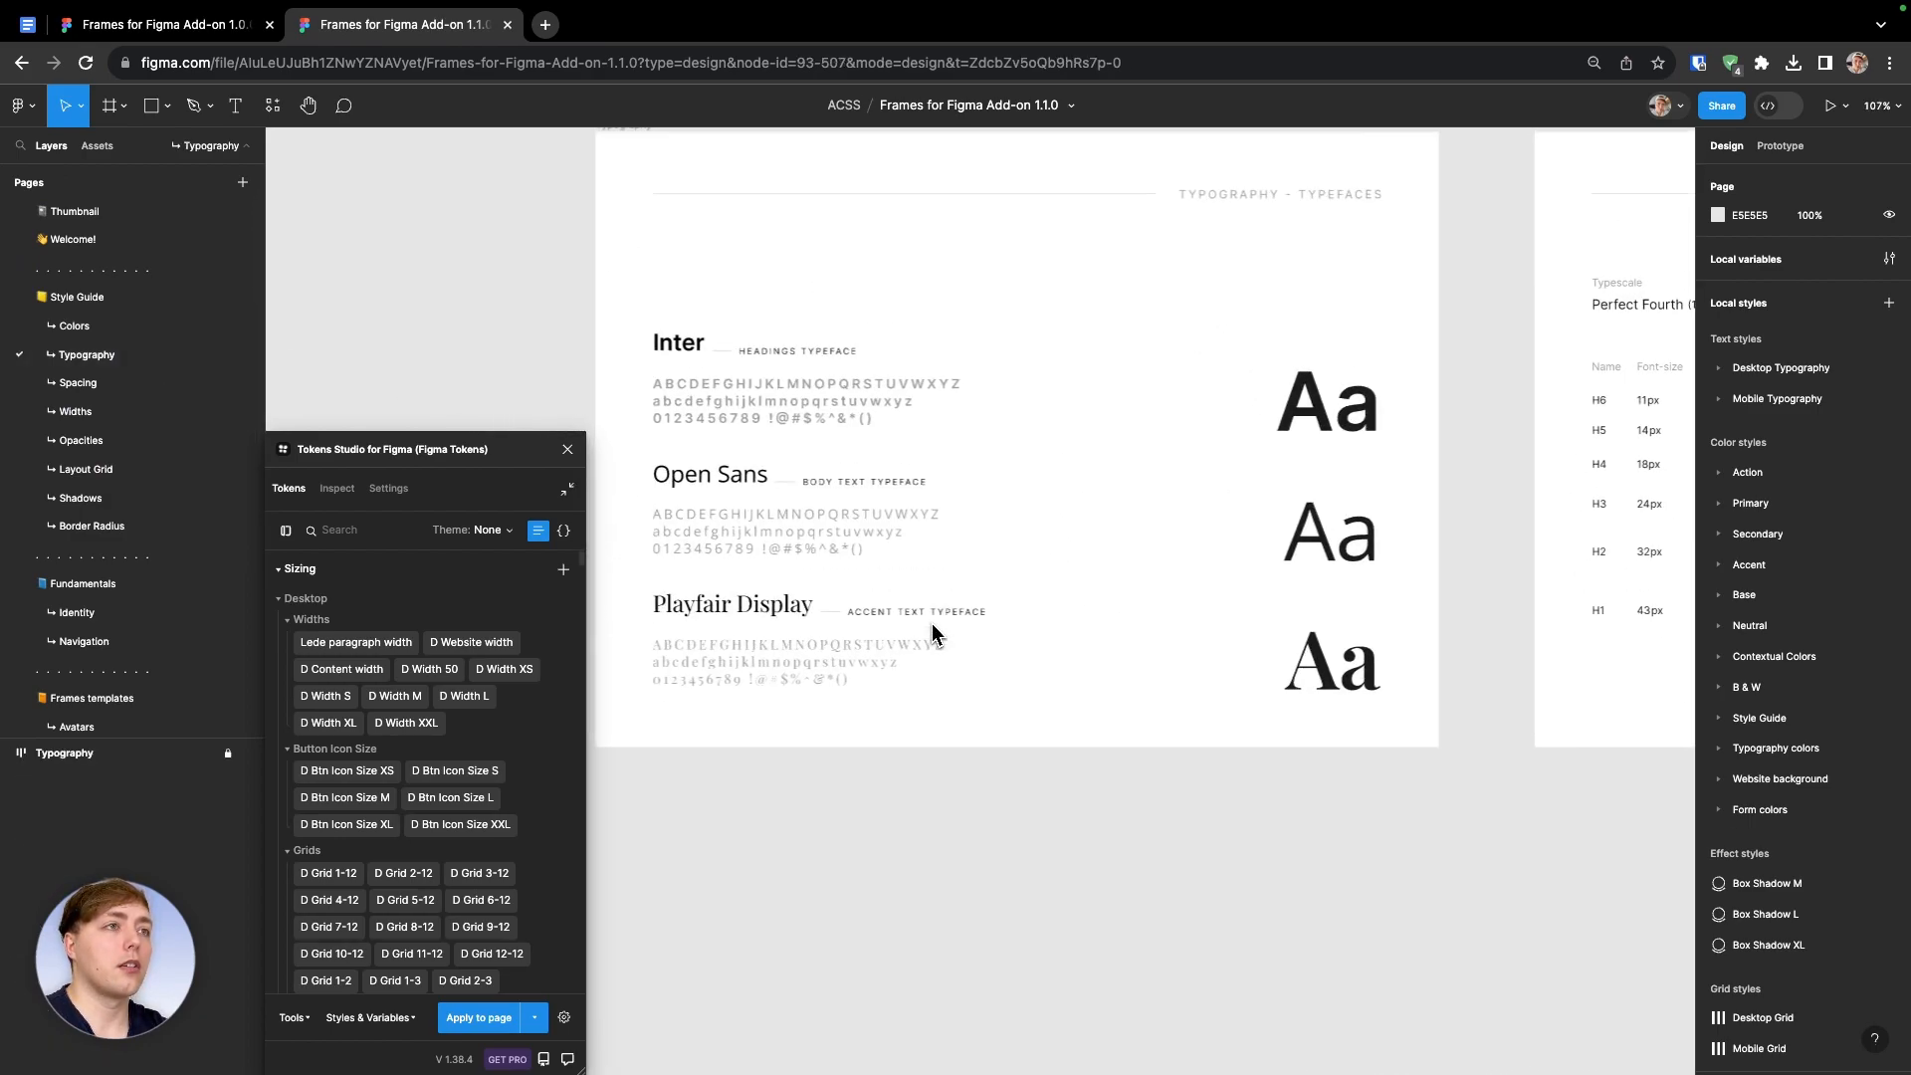
scroll(932, 624, up, 1)
scroll(931, 623, left, 1)
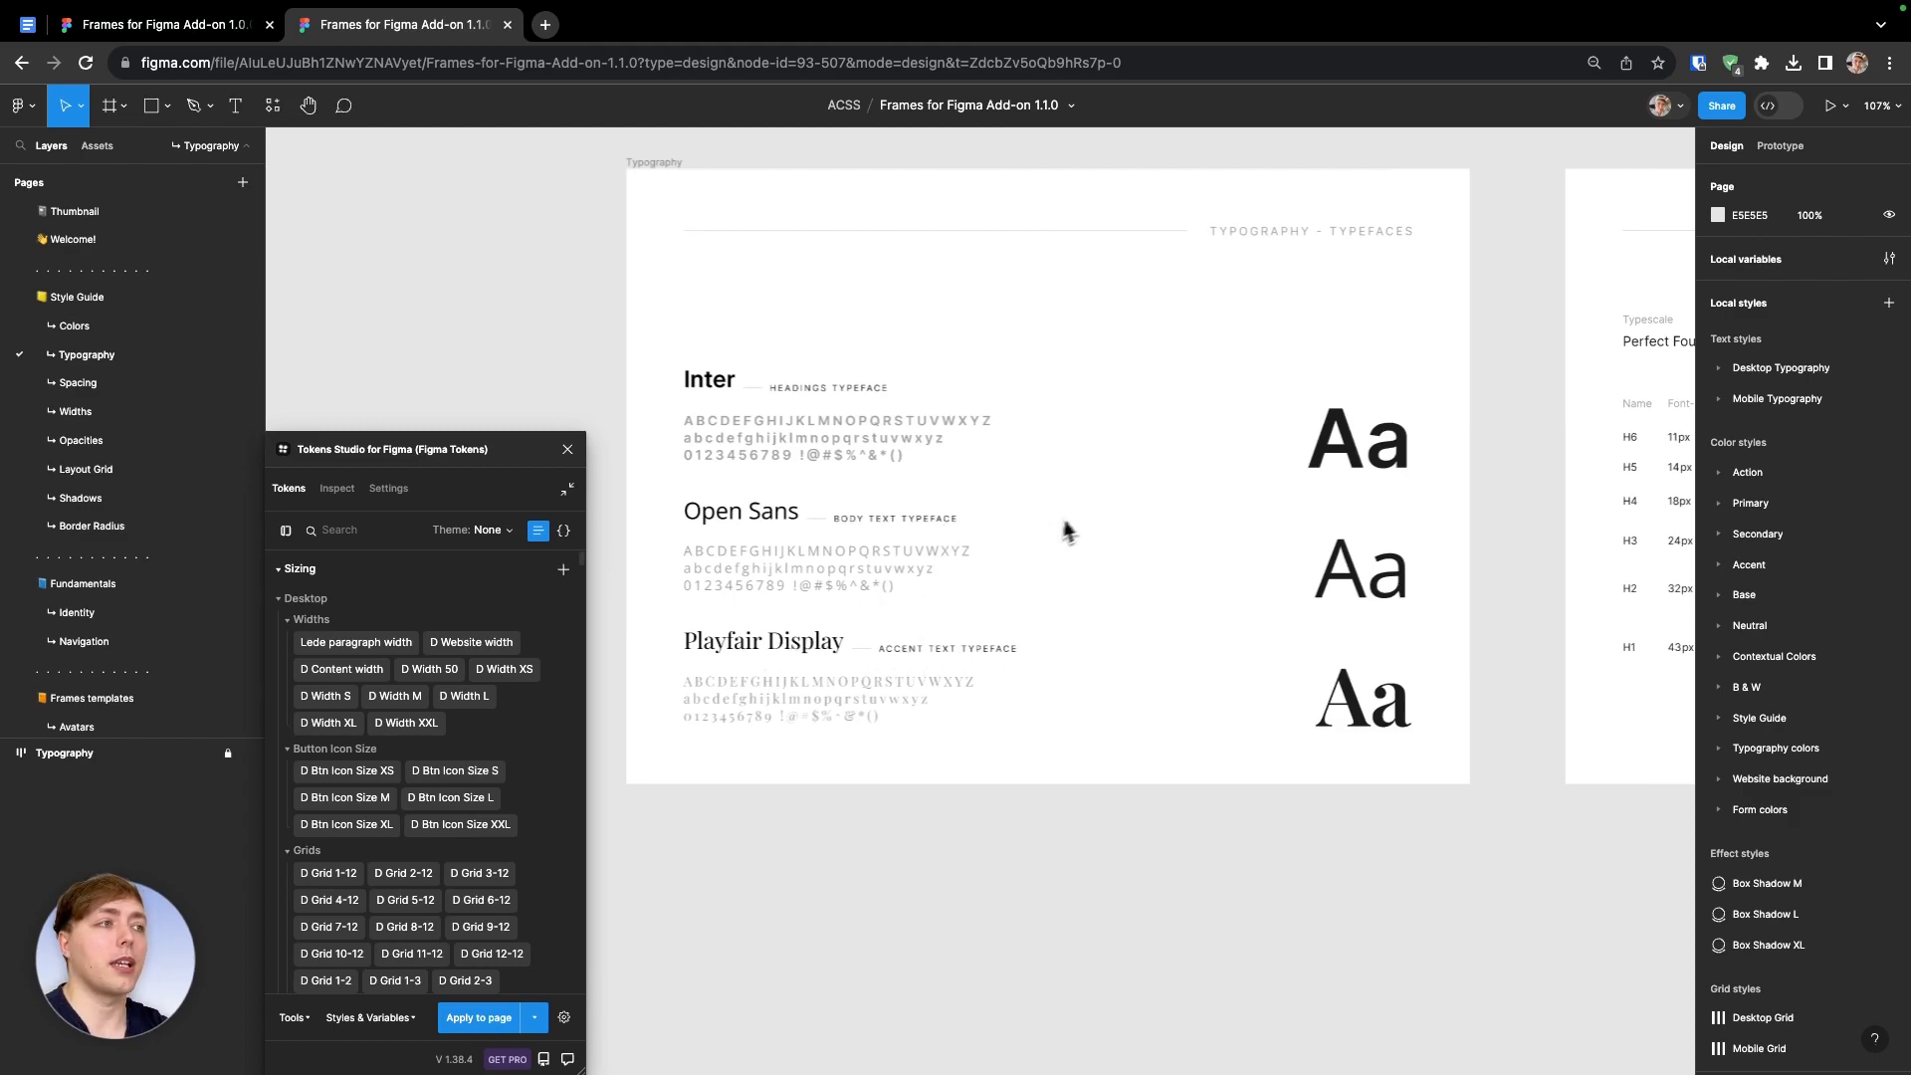
scroll(1063, 529, down, 3)
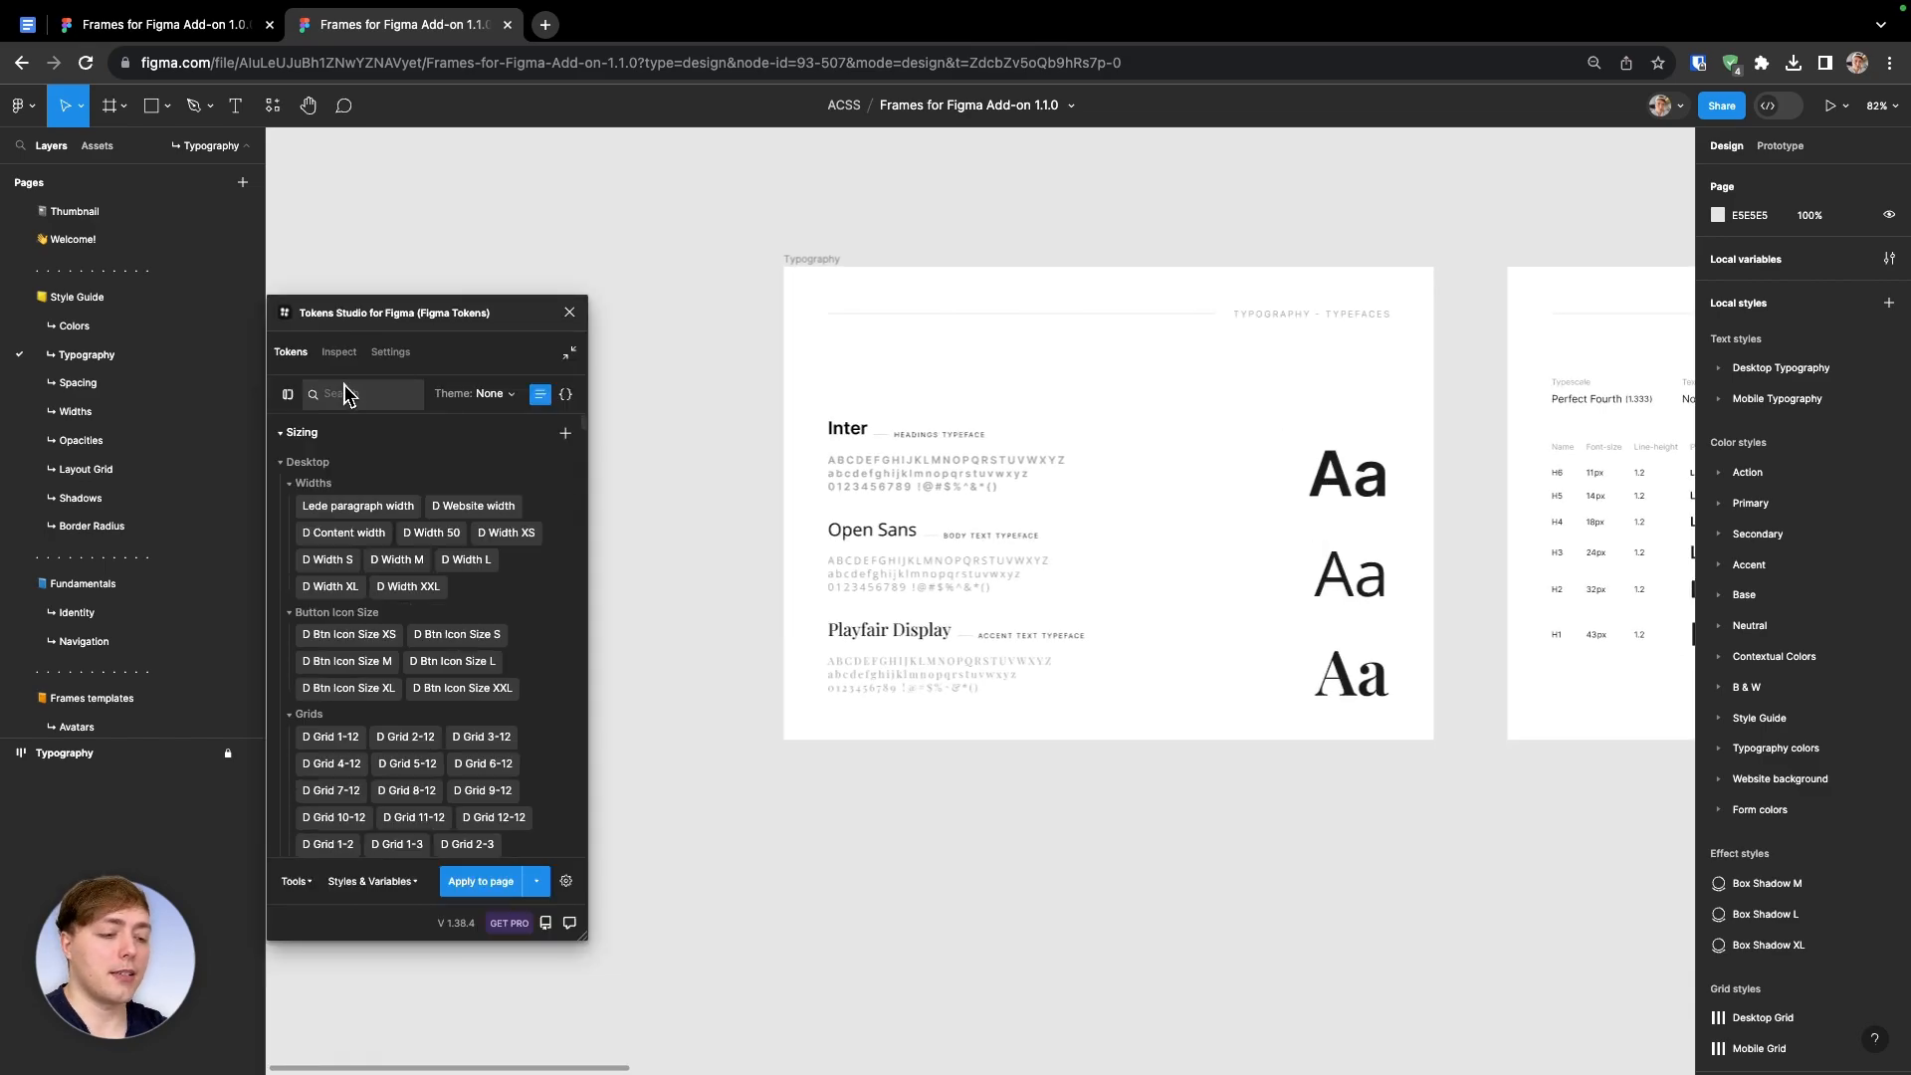
Add a text layer reading "Simple text" on the empty canvas below the typefaces frame
scroll(757, 589, down, 5)
scroll(767, 595, down, 3)
key(t)
click(931, 592)
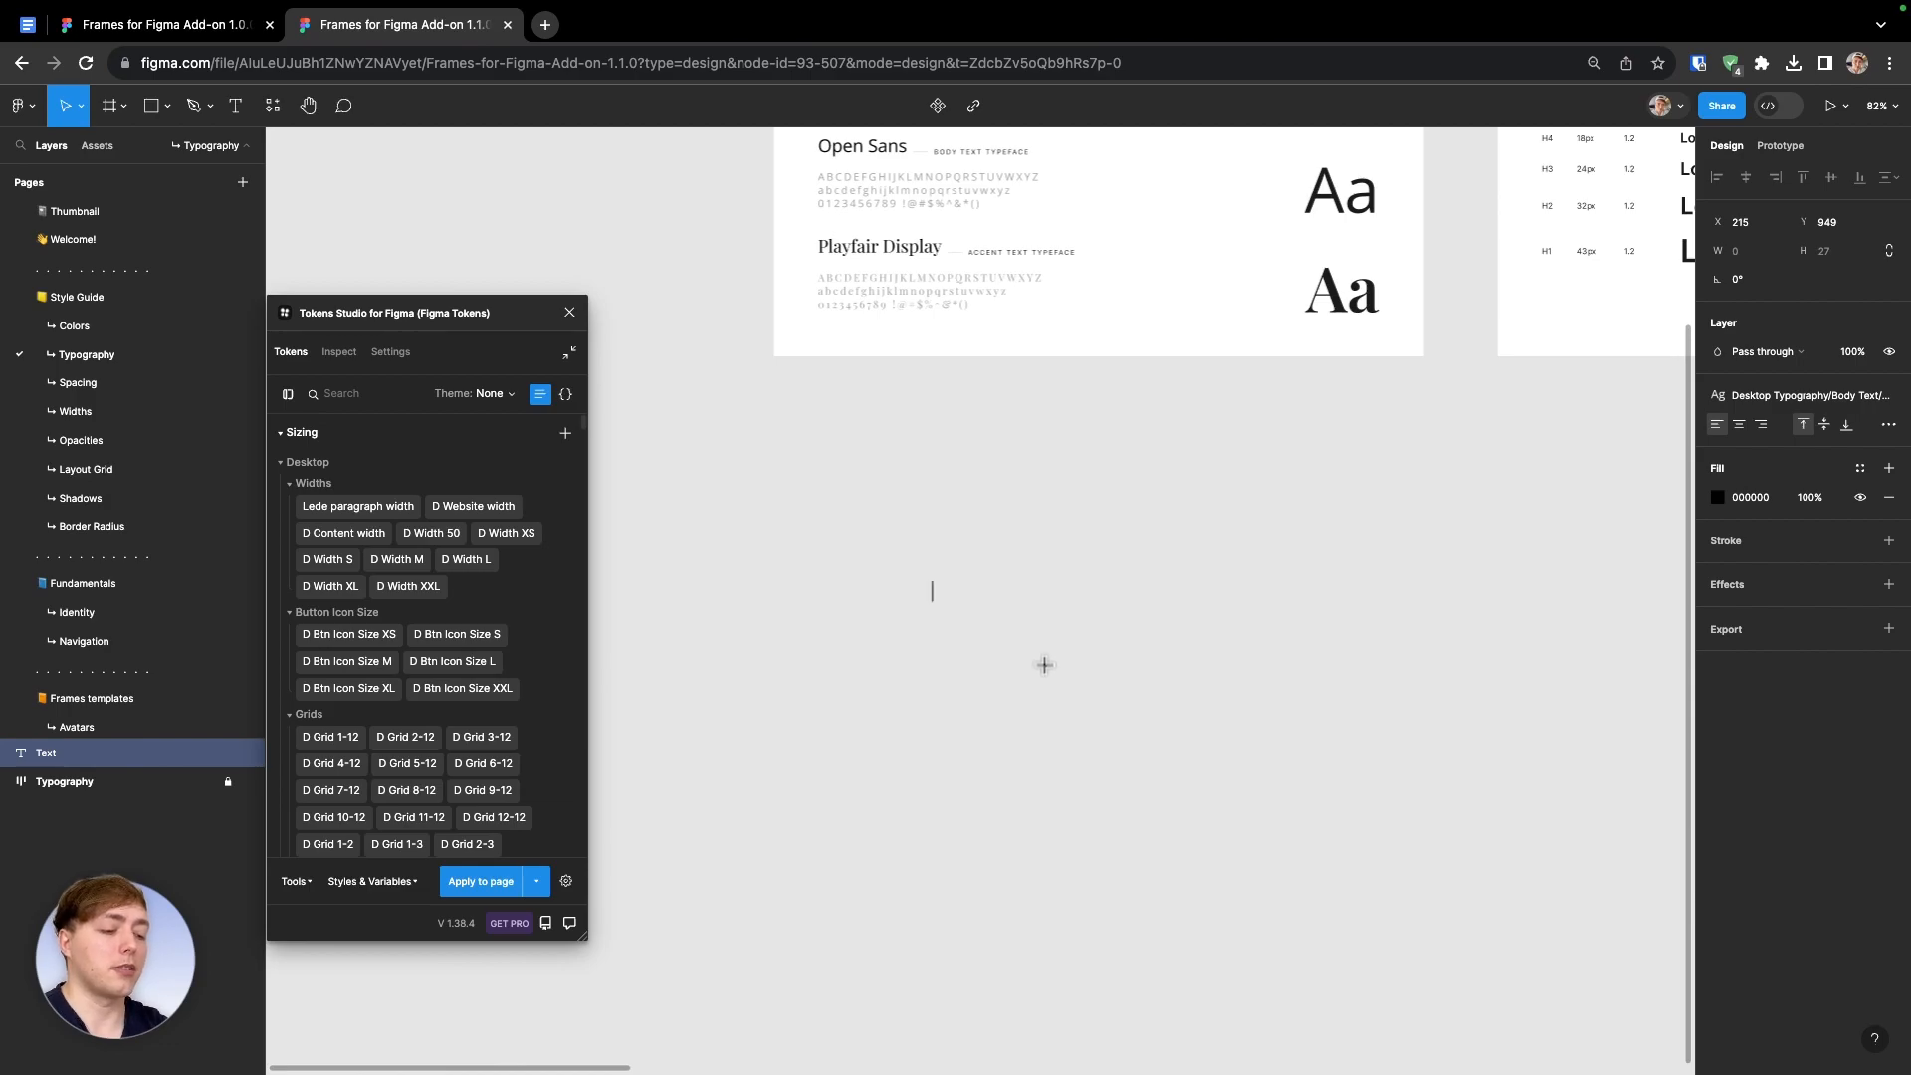
text(Simple text)
key(Escape)
key(shift+2)
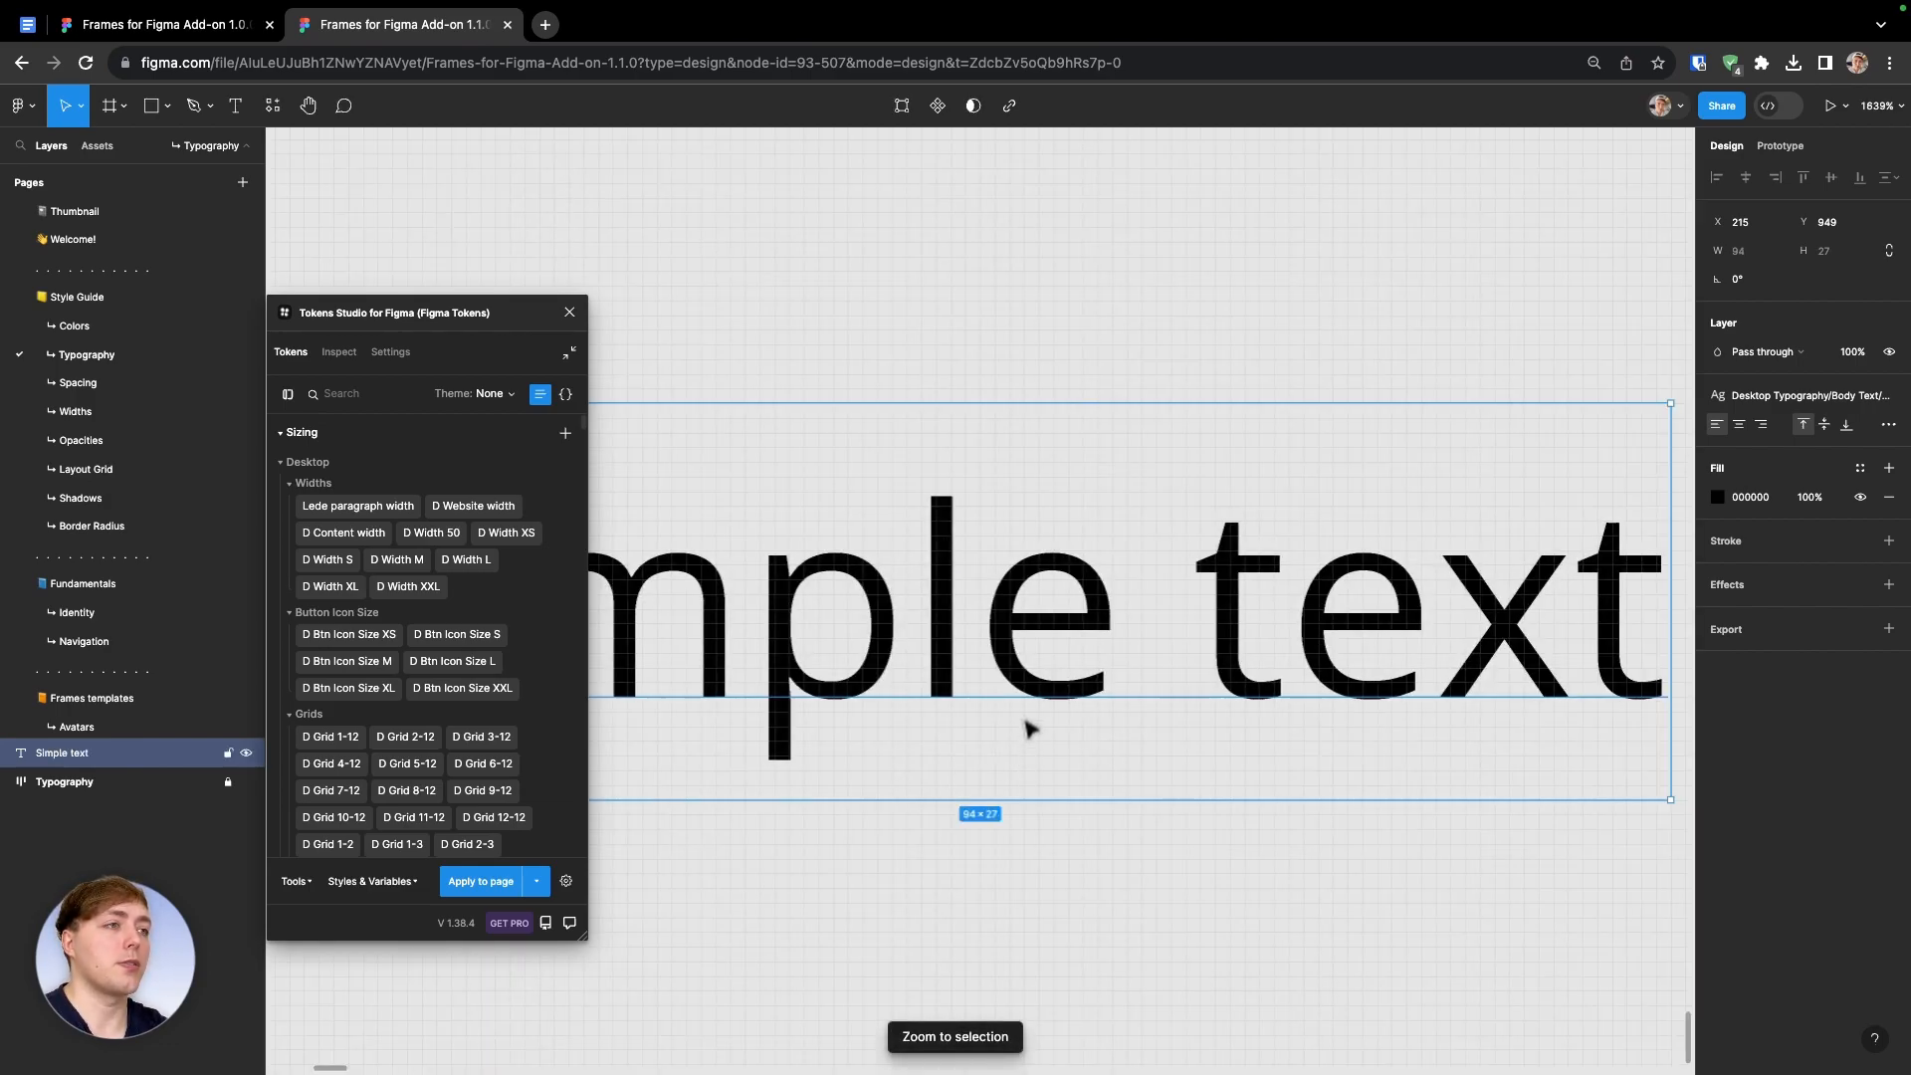
Filter the tokens by "D accent", try D Accent Text S among other sizes on the text, and apply D Accent Text XXL
click(385, 404)
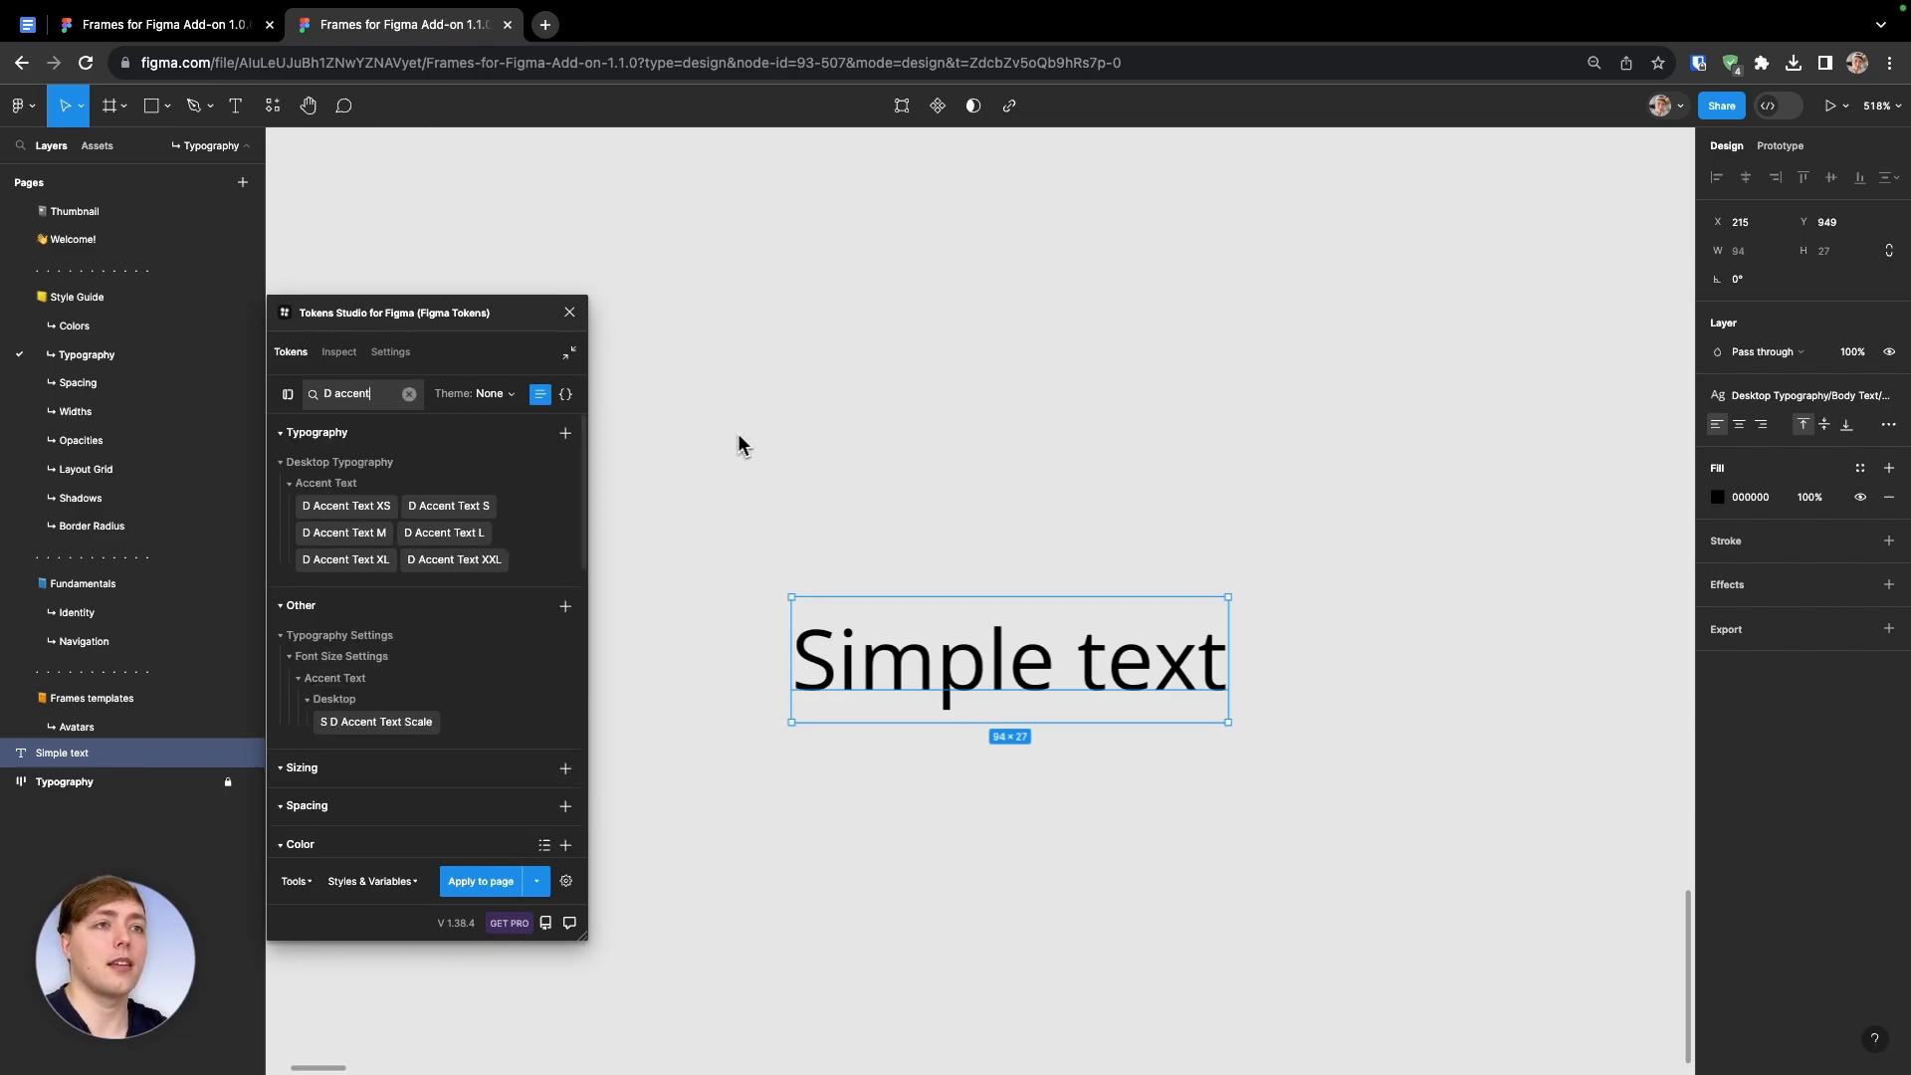
click(402, 535)
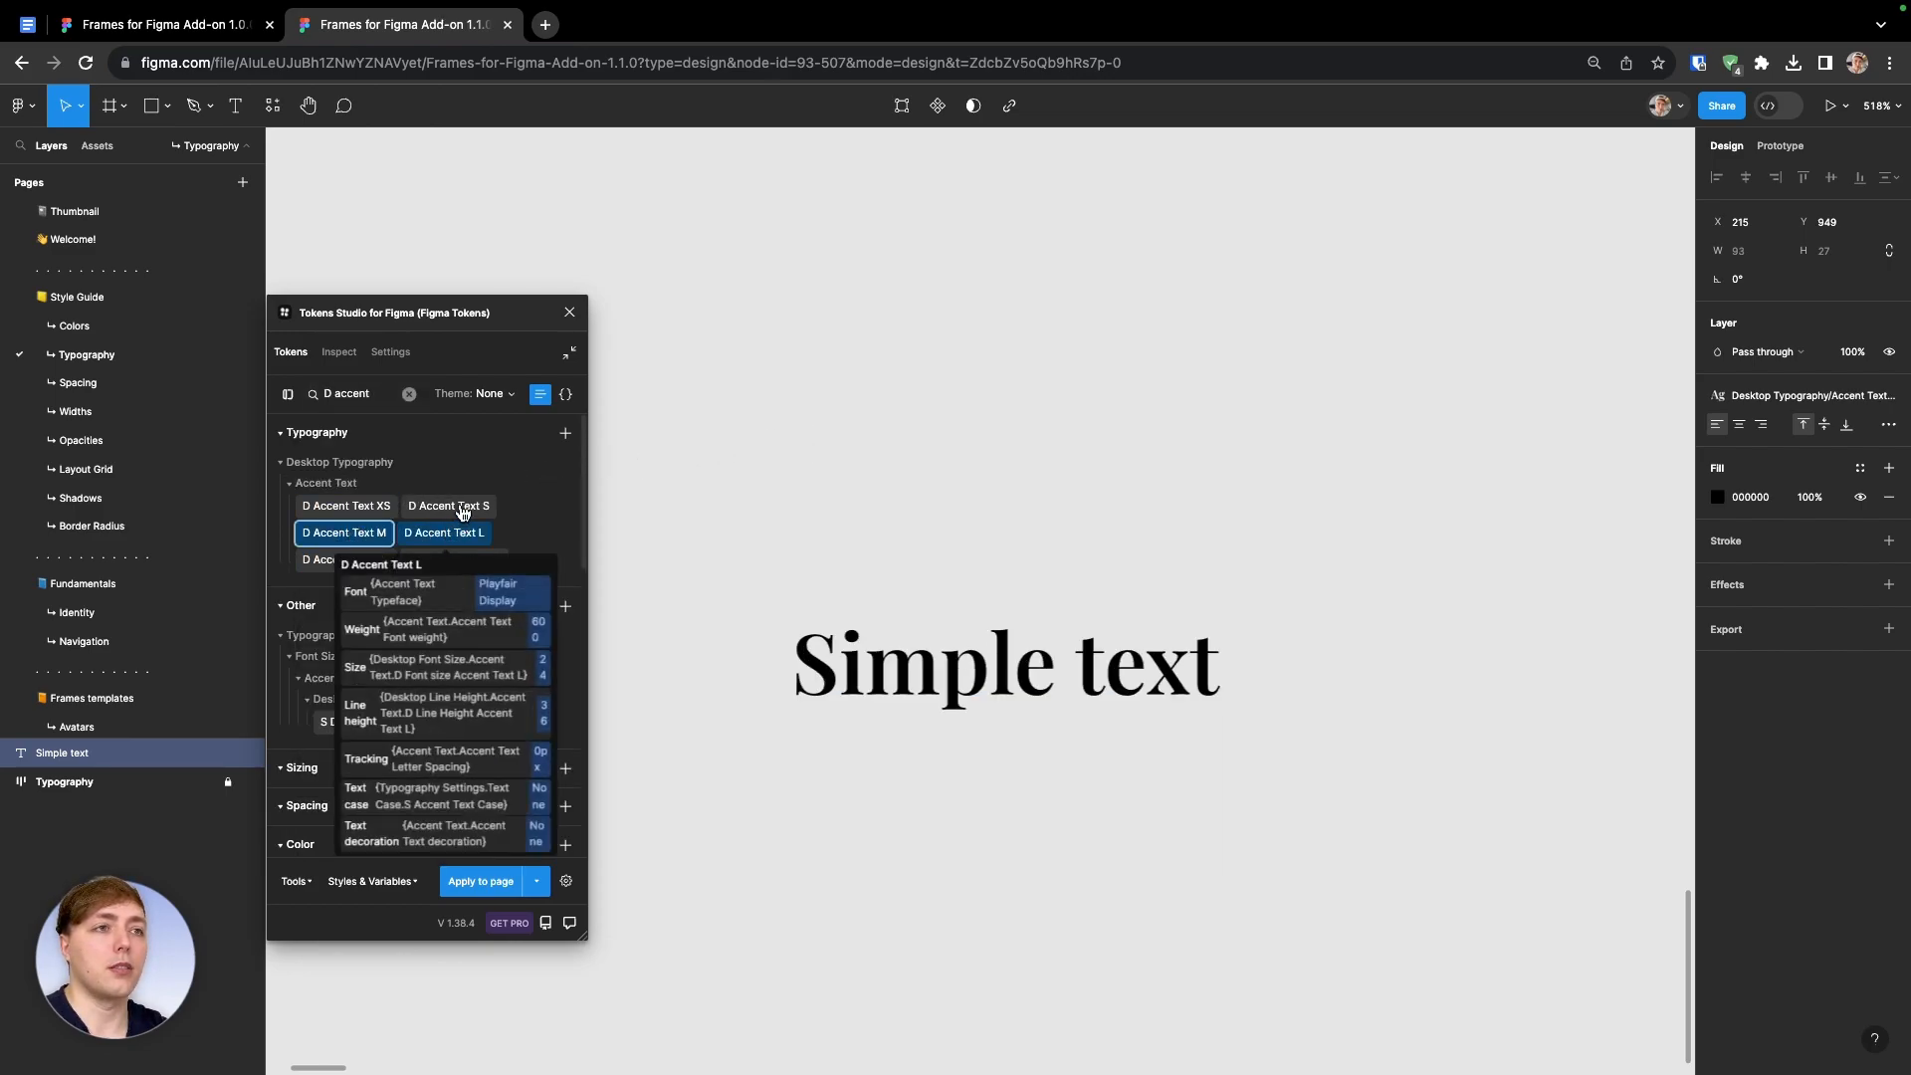
click(463, 508)
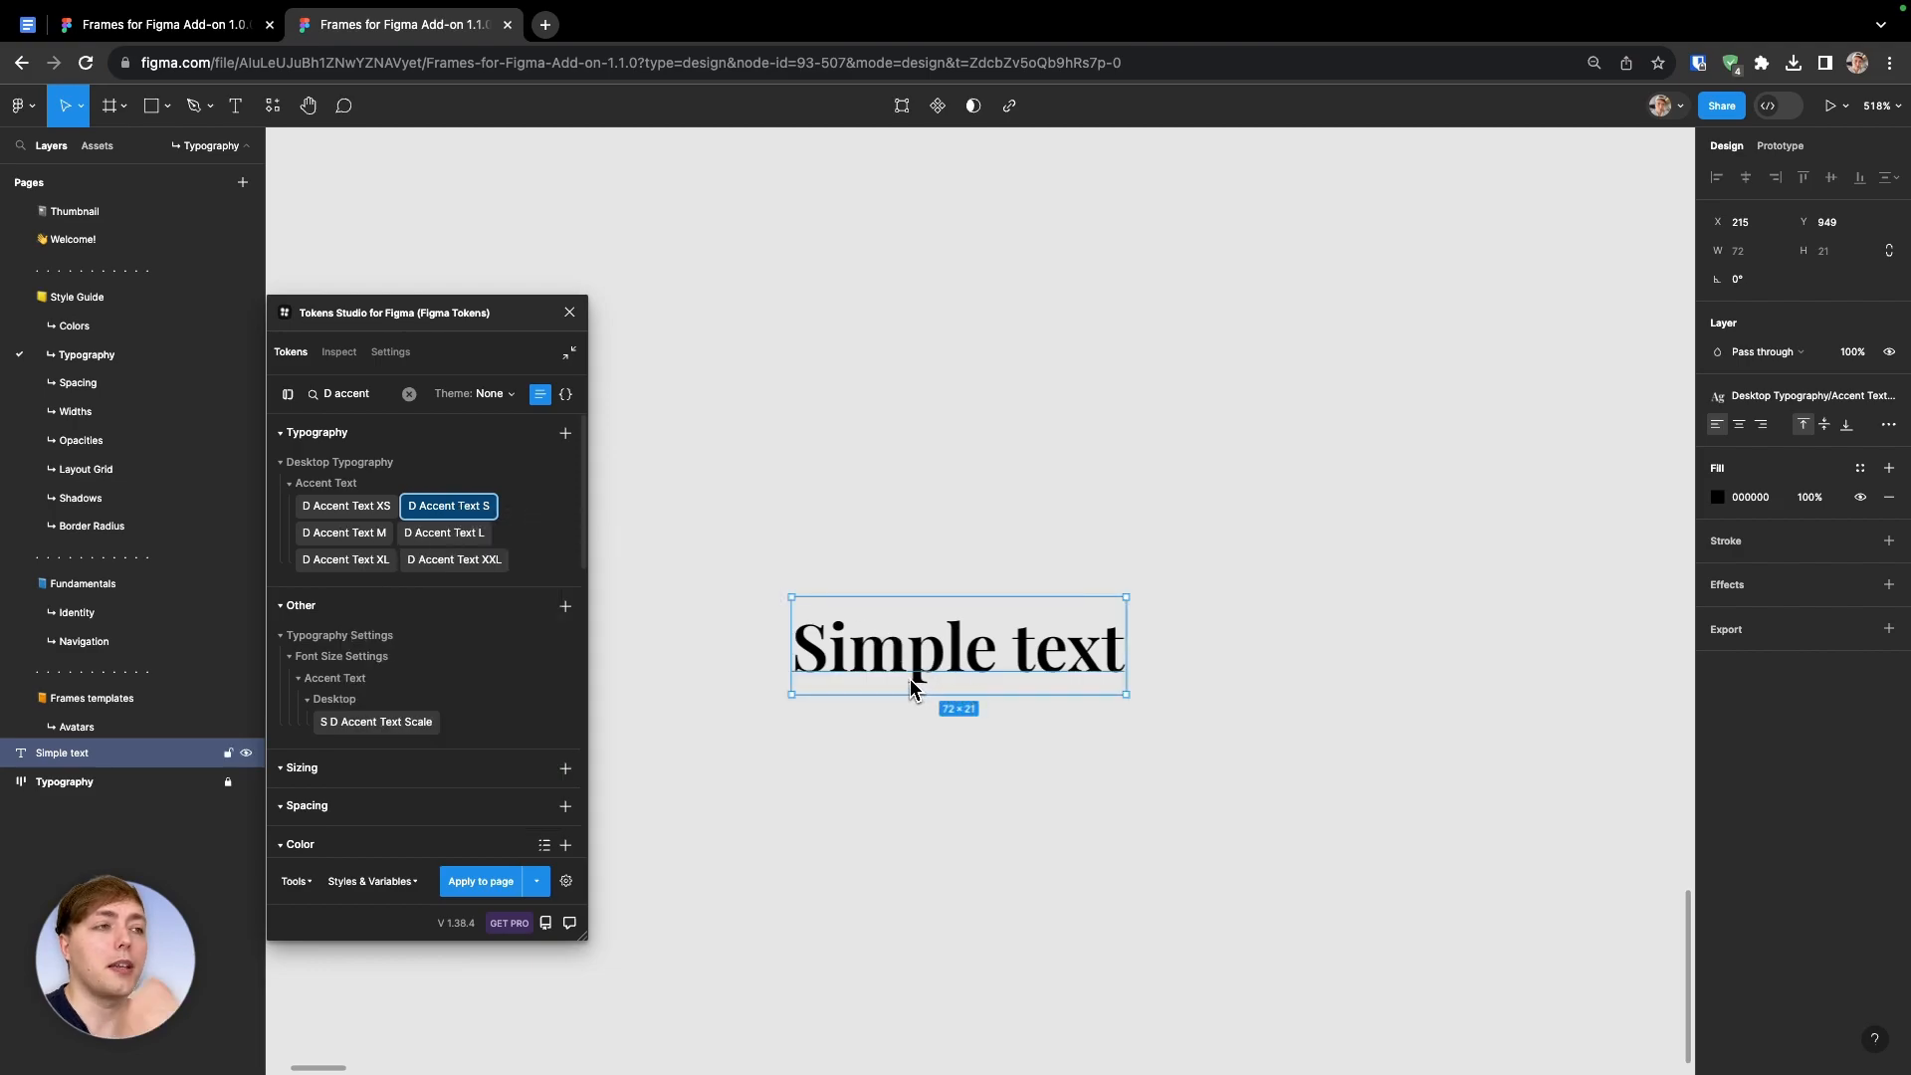
click(433, 561)
scroll(904, 559, down, 5)
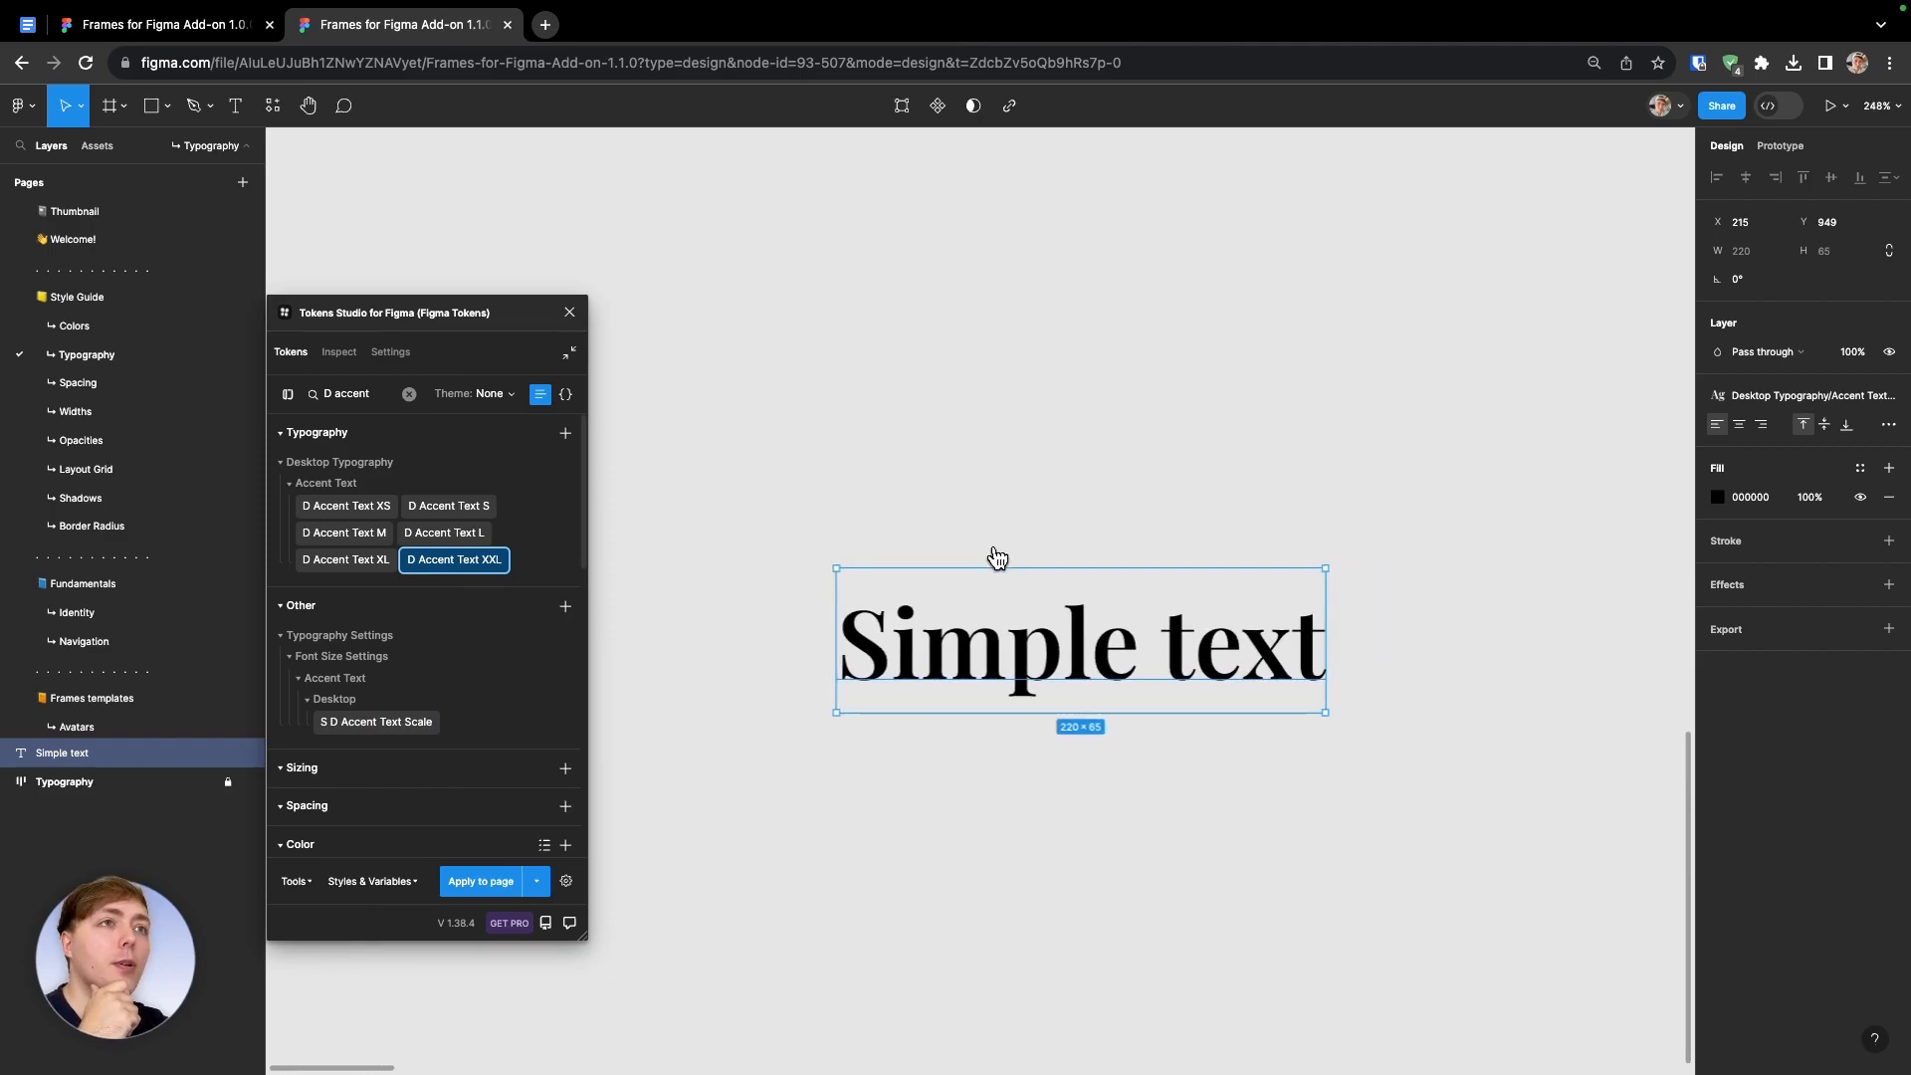
Check the release notes document again and delete the "Simple text" layer in the 1.1.0 file
click(26, 27)
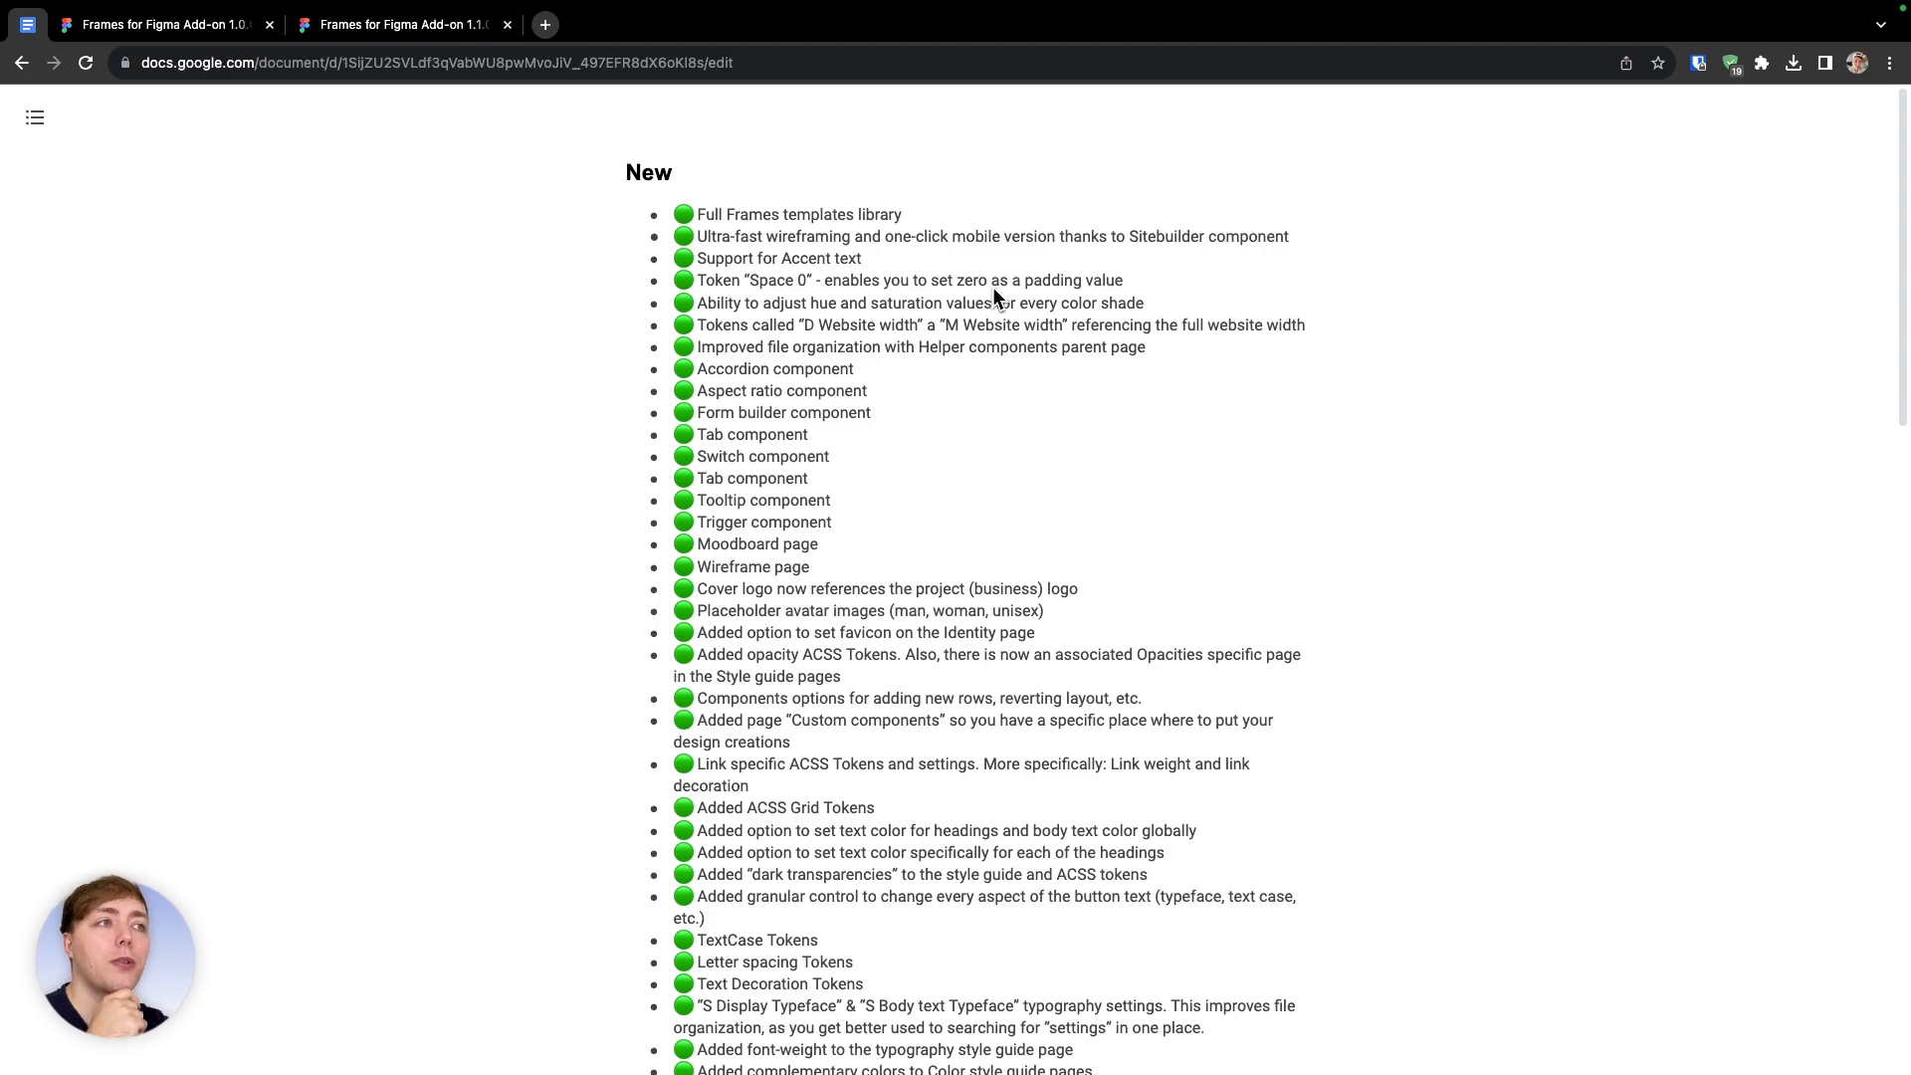
click(398, 24)
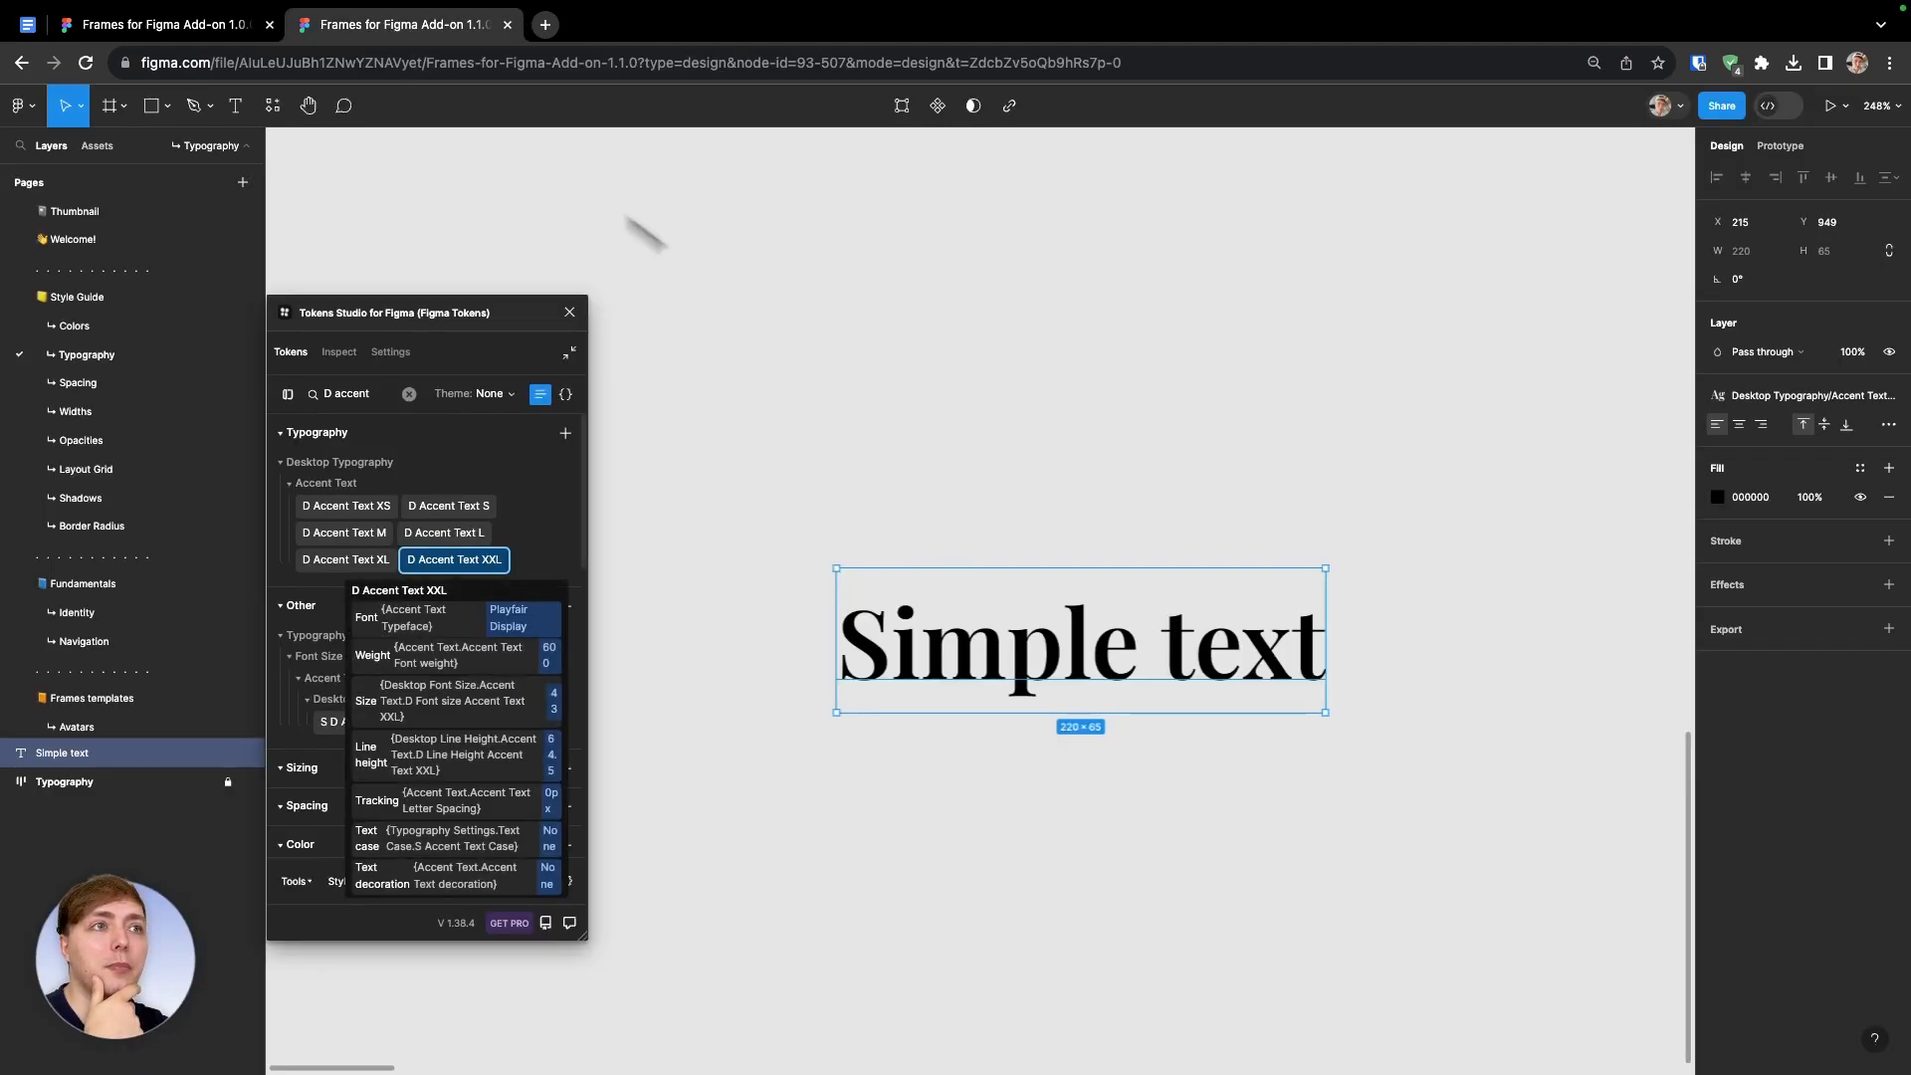
click(988, 657)
key(Delete)
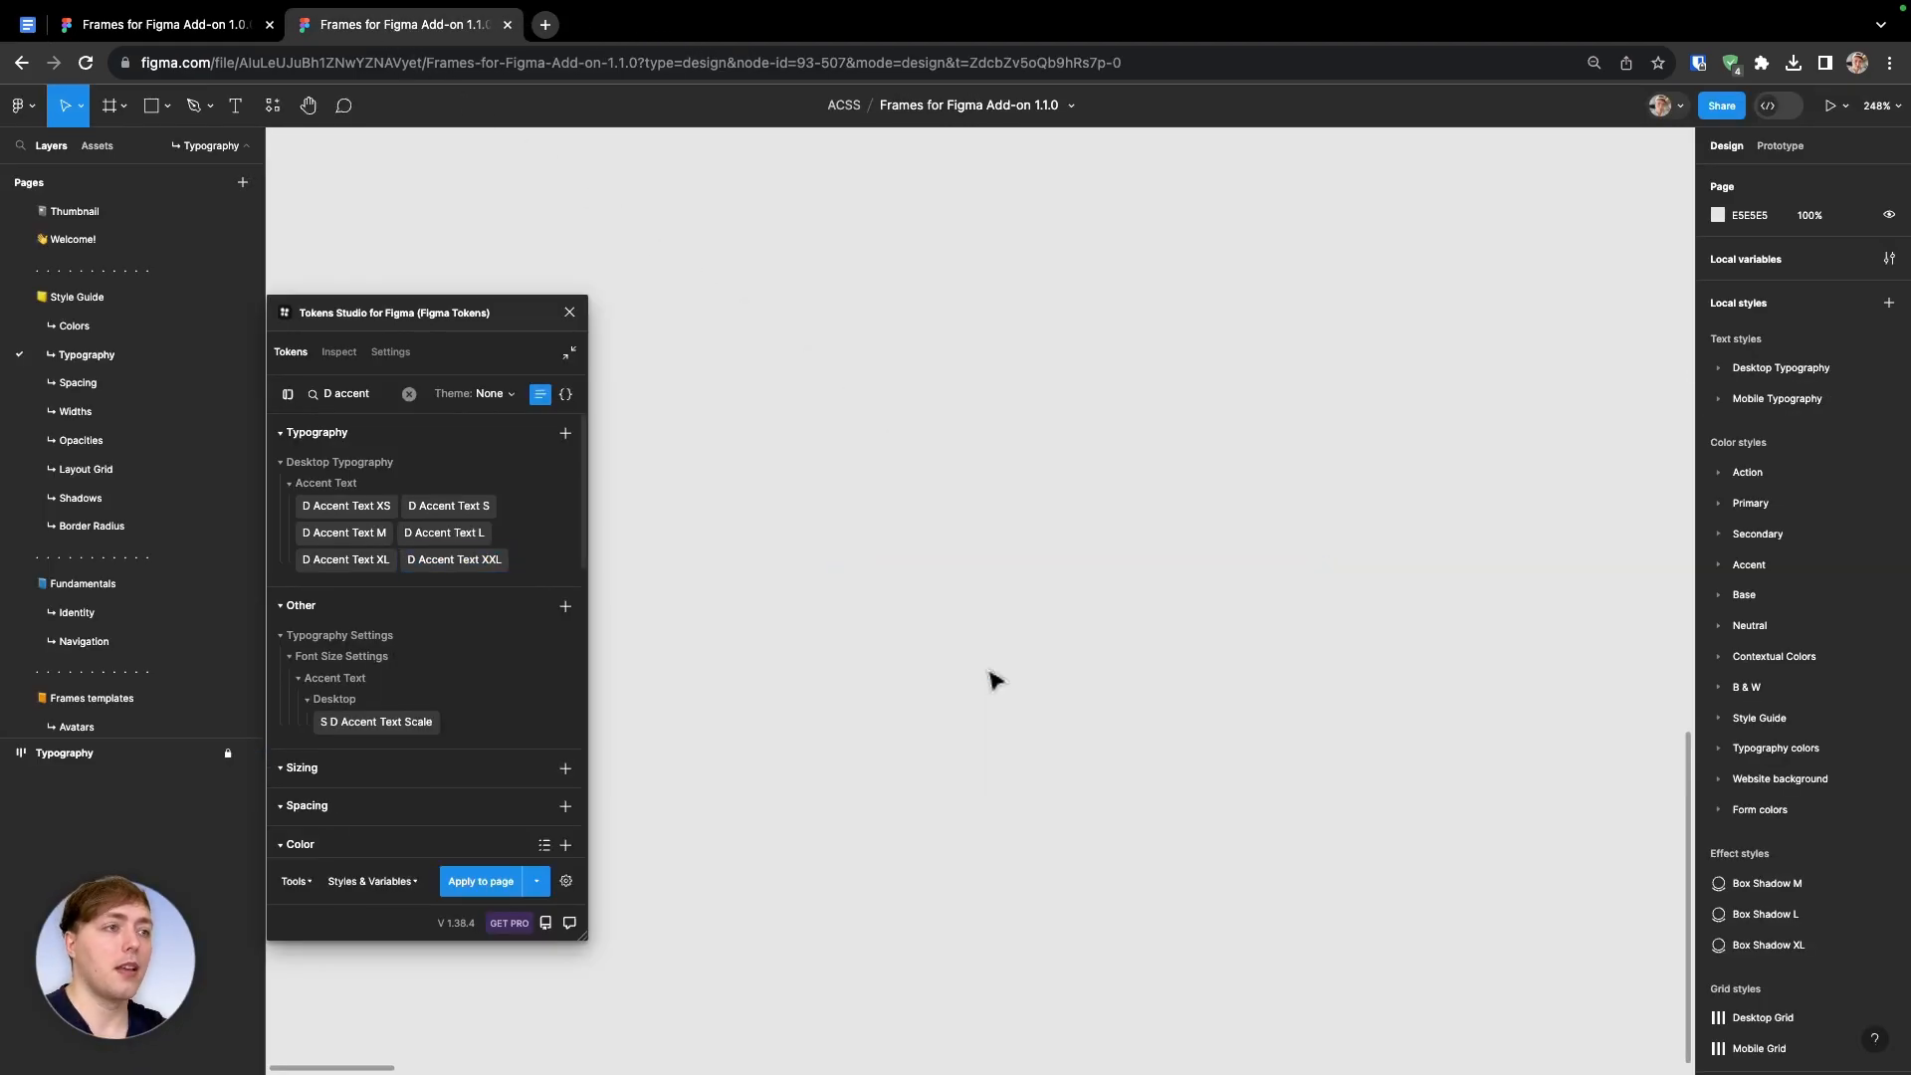
Lower and shrink the Tokens Studio window to leave room for the component list, checking the fit with the list open
key(shift+i)
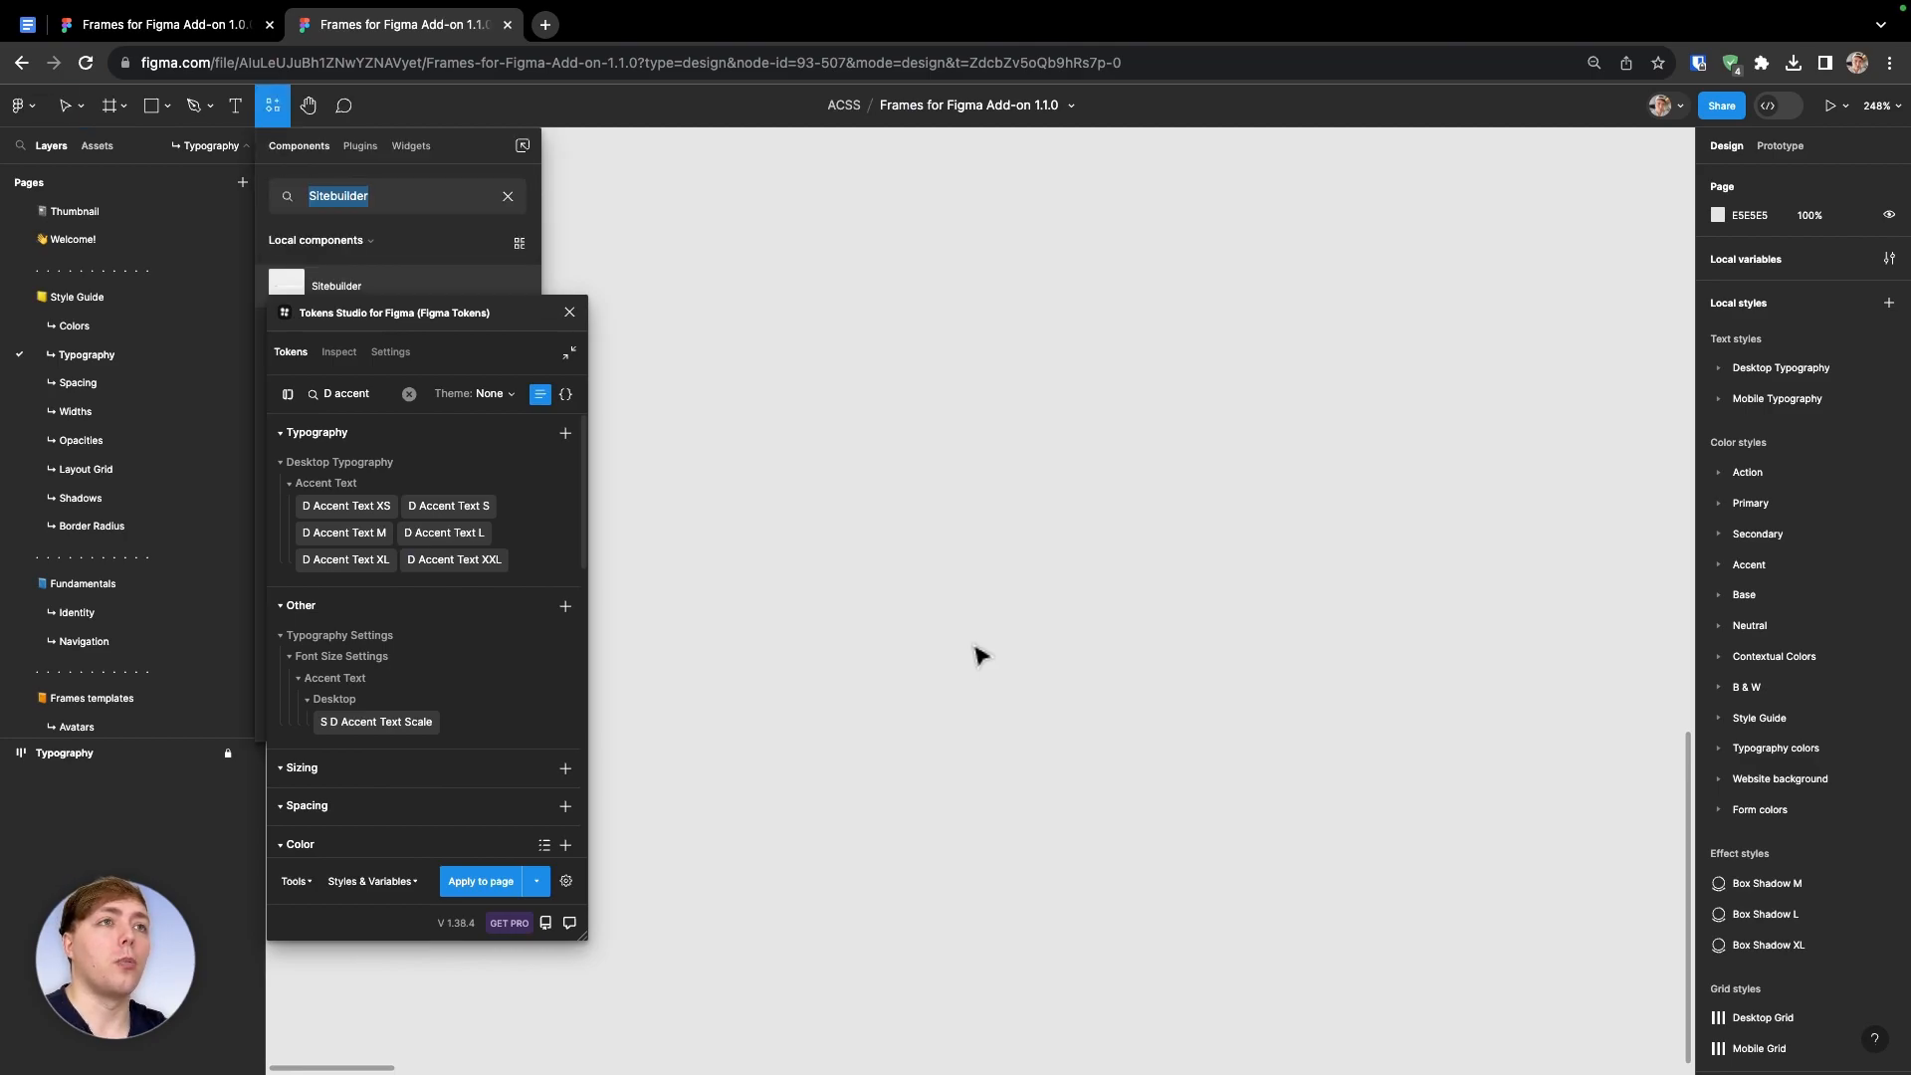
drag(512, 314, 509, 470)
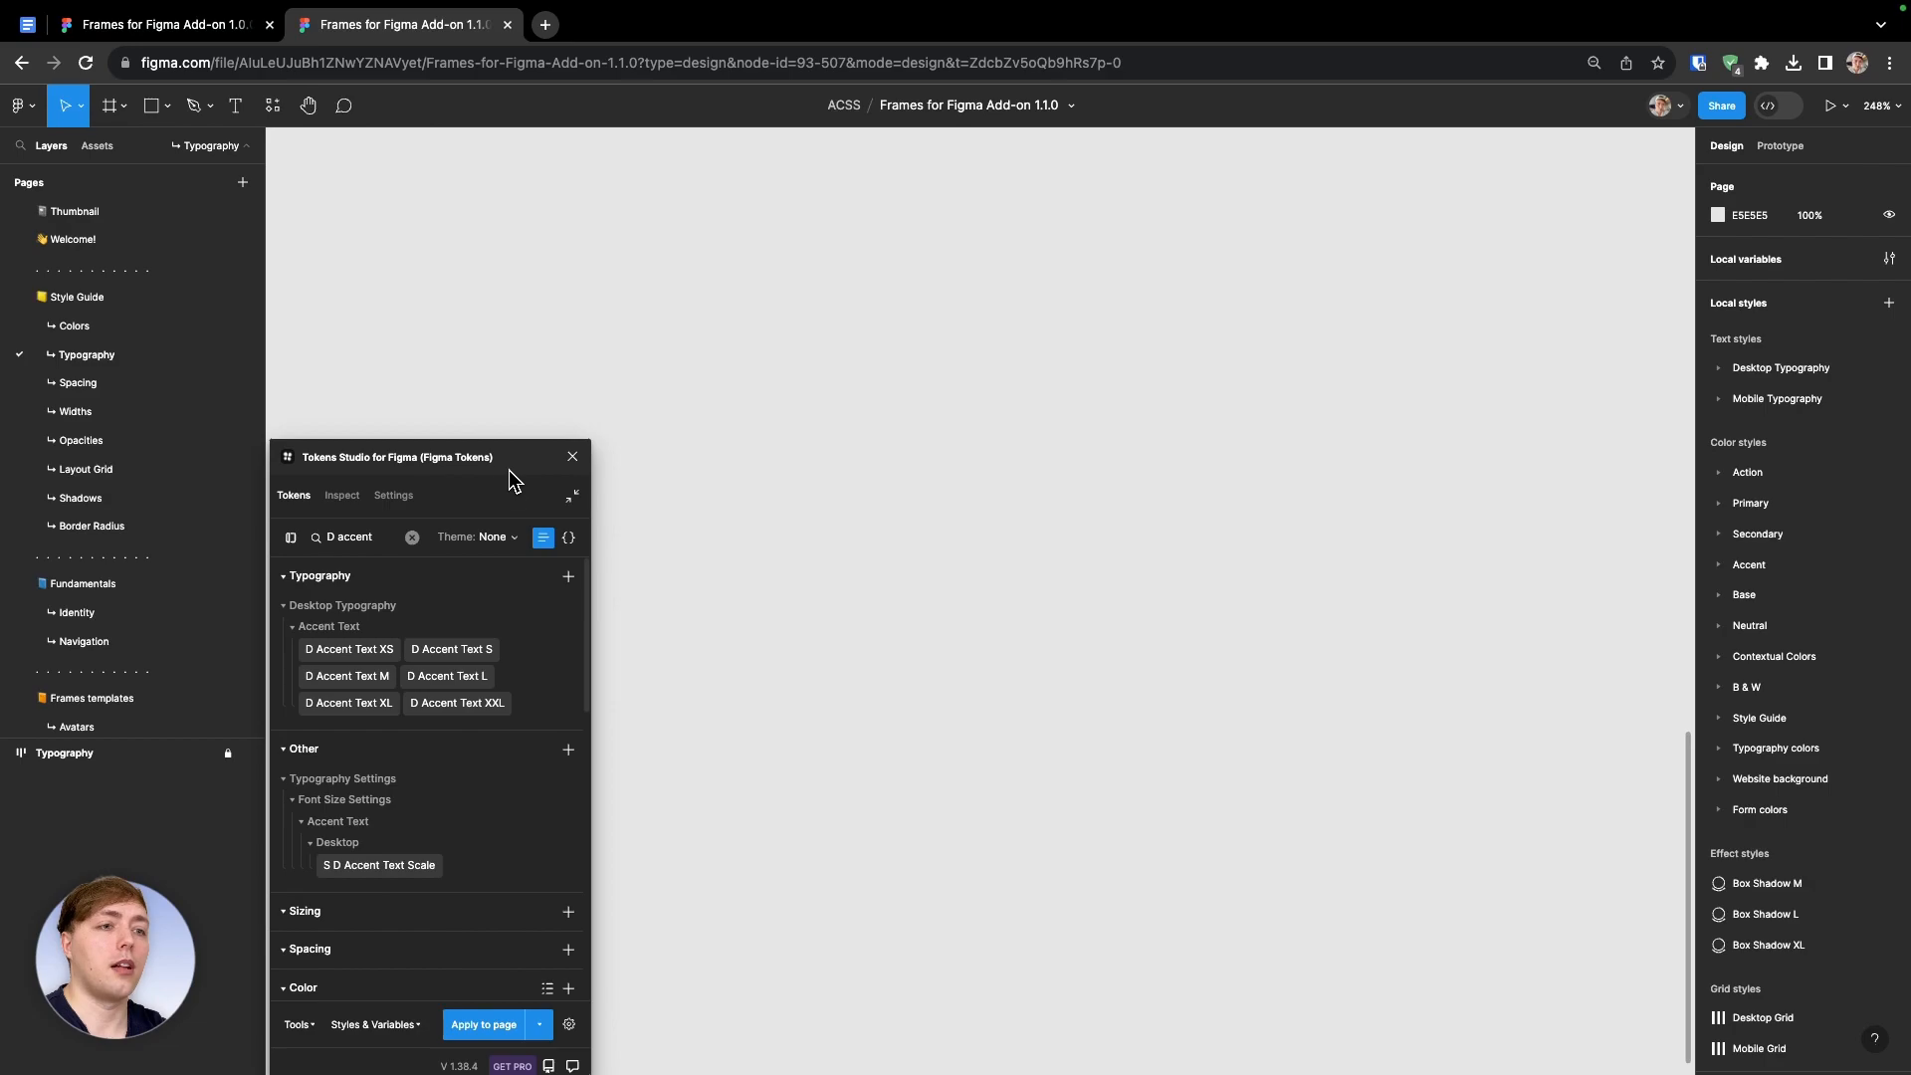
scroll(496, 707, down, 8)
click(443, 954)
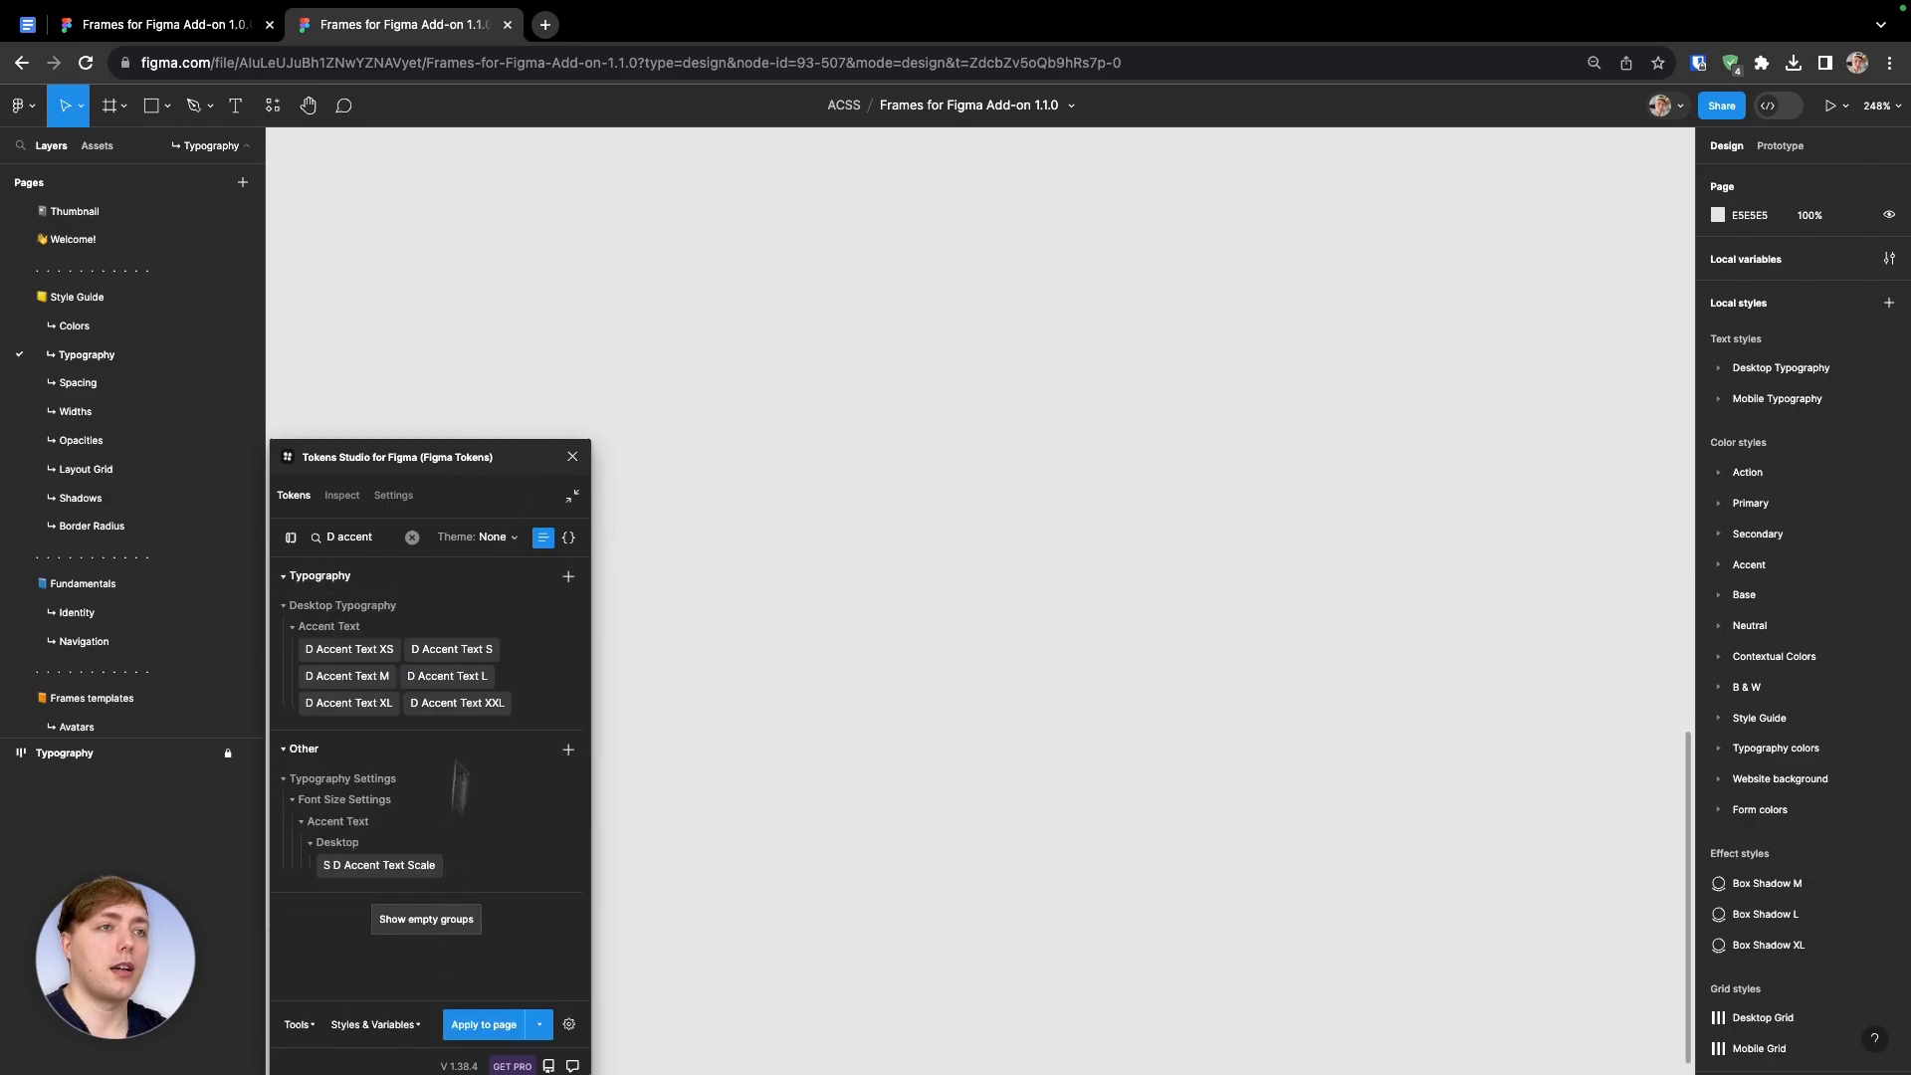
drag(488, 464, 490, 435)
drag(589, 1052, 582, 899)
drag(488, 438, 476, 643)
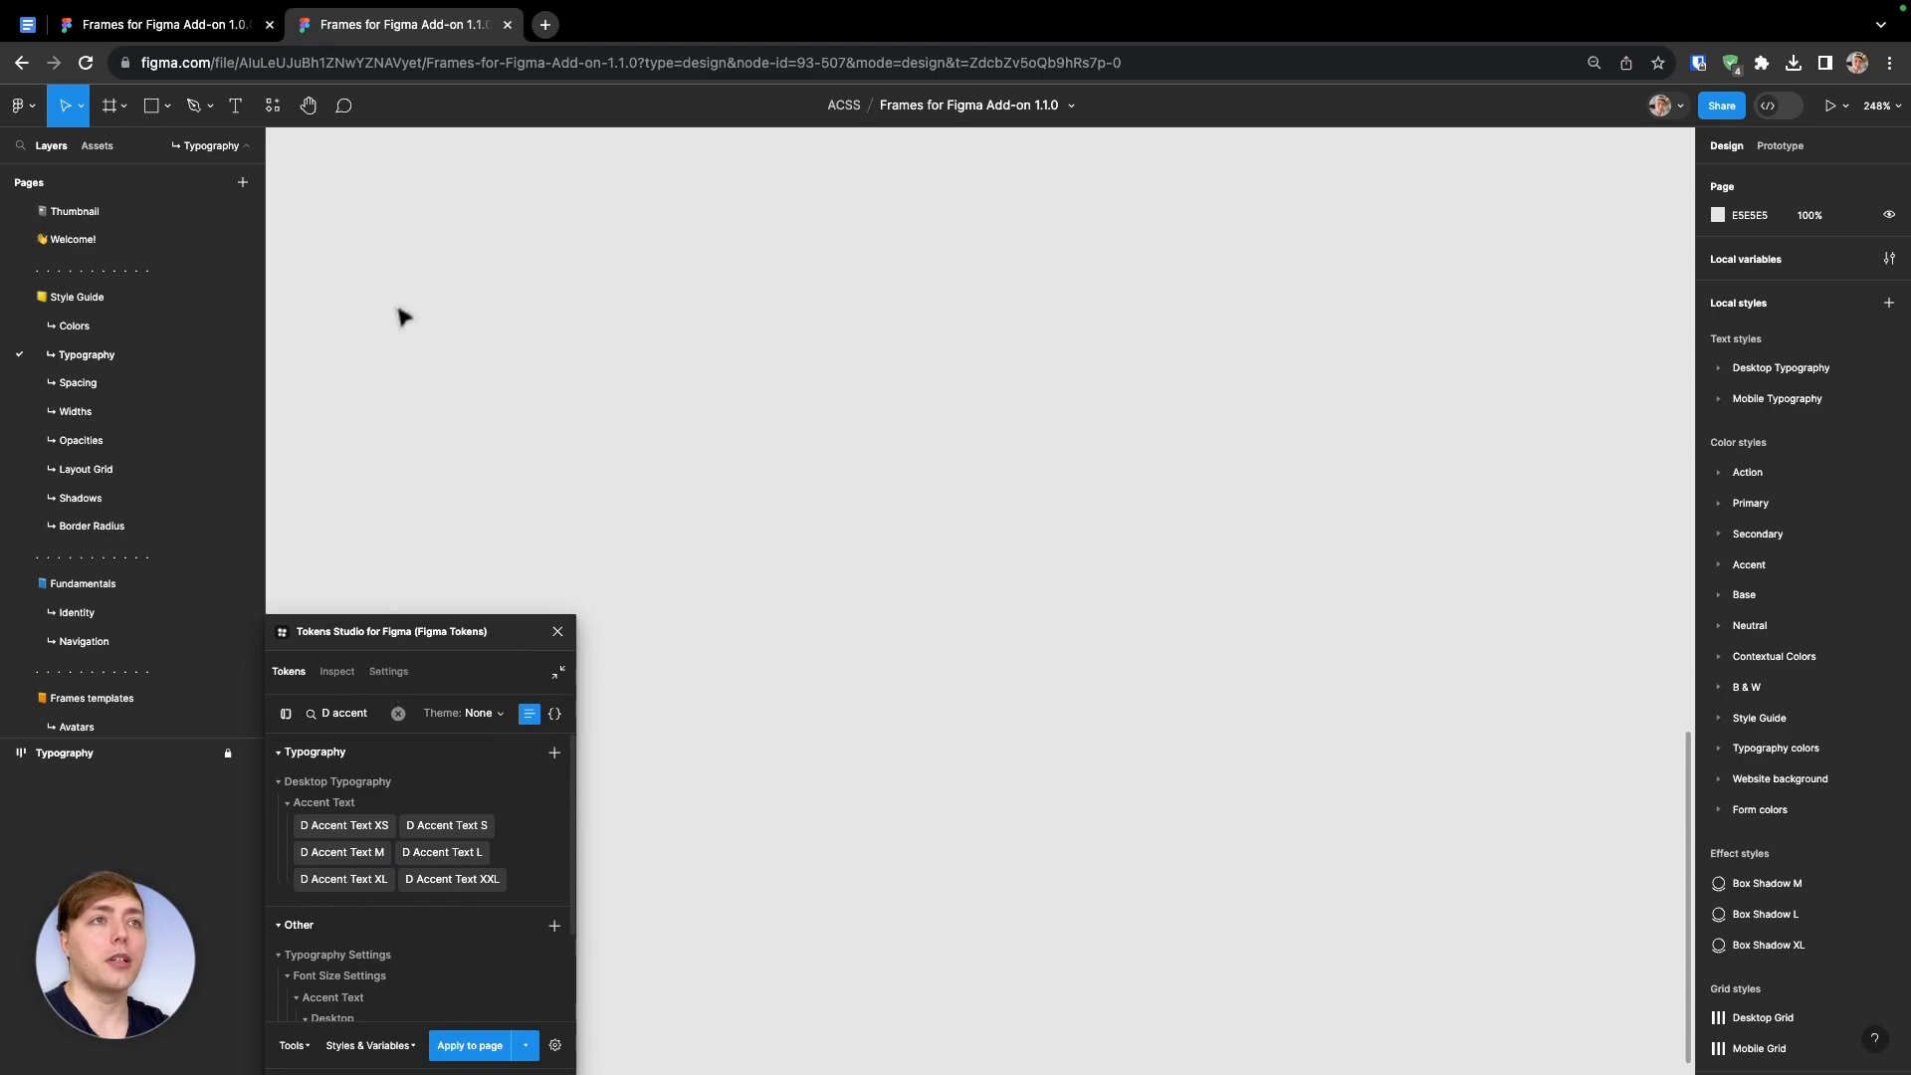
key(shift+i)
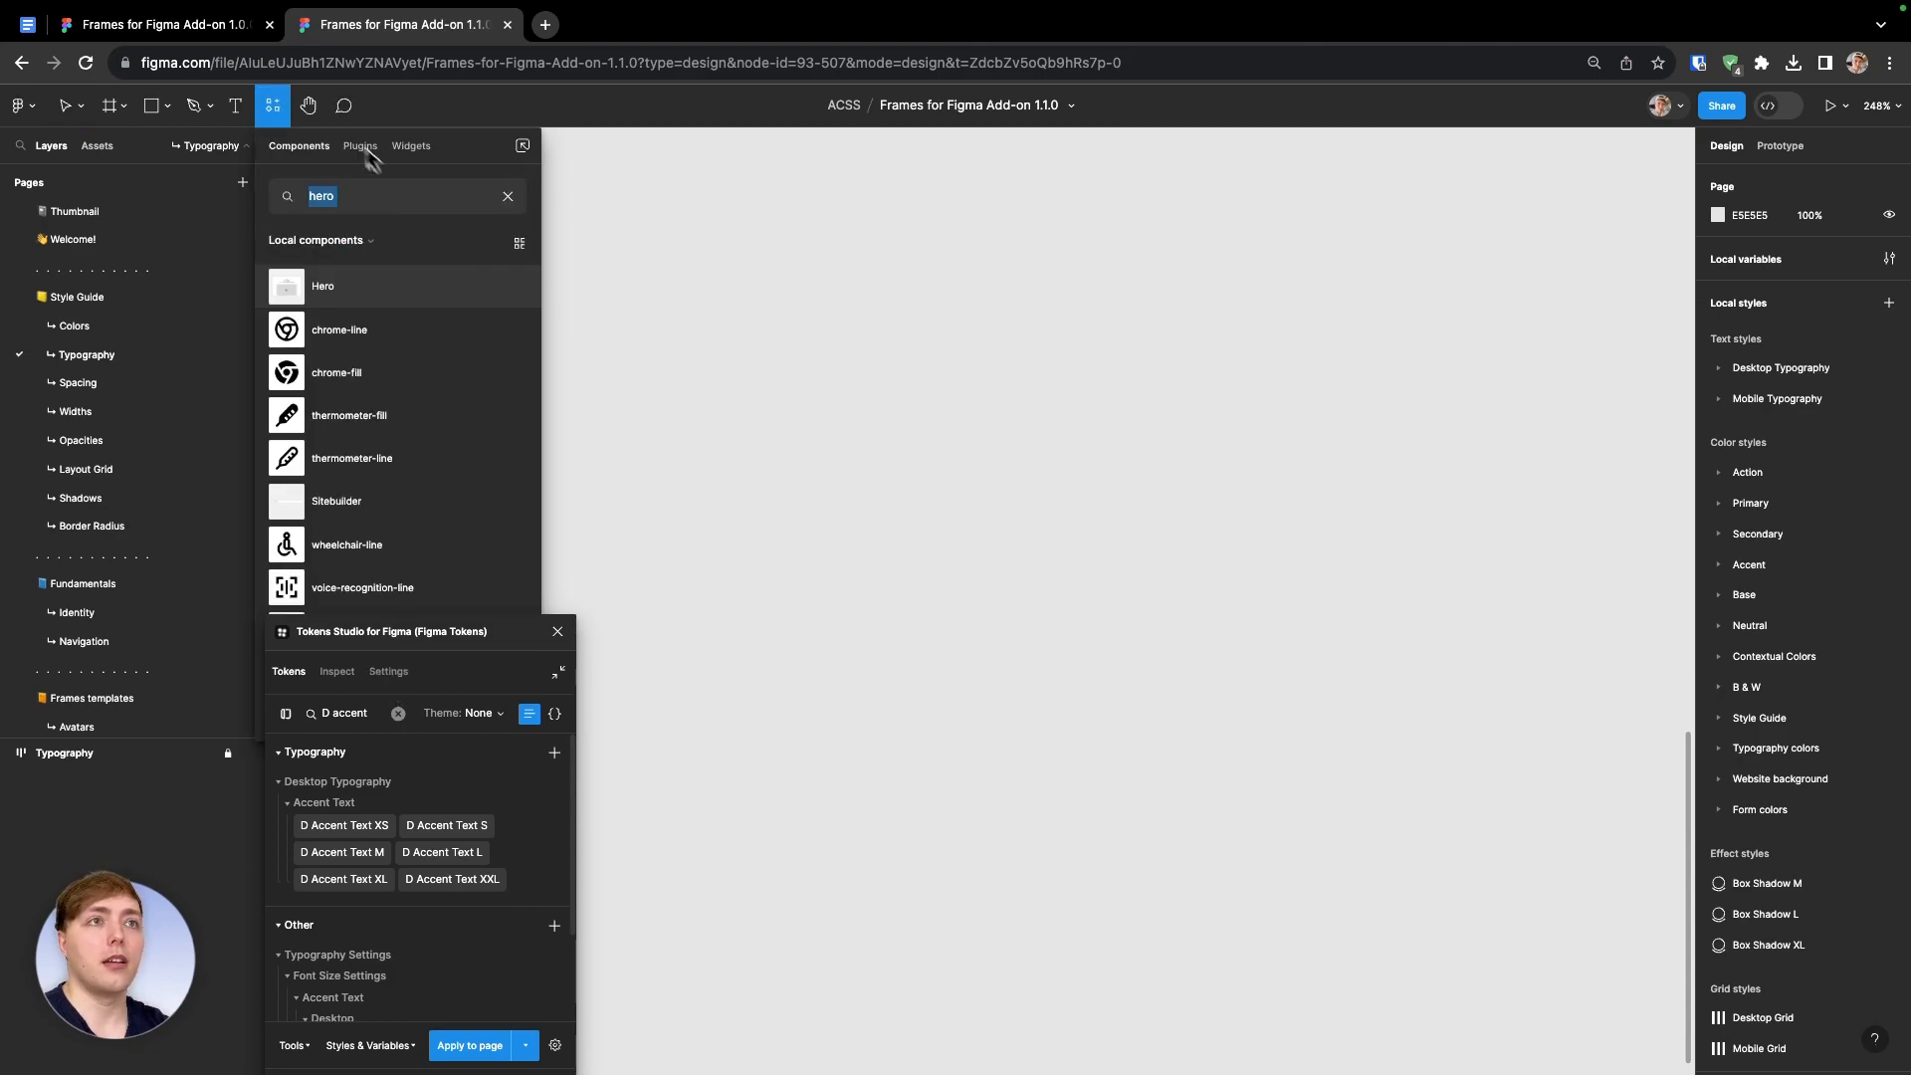
click(916, 447)
Add a text layer reading "adawda" on the empty canvas below the typefaces frame
scroll(918, 450, down, 3)
scroll(917, 450, down, 3)
scroll(917, 450, up, 4)
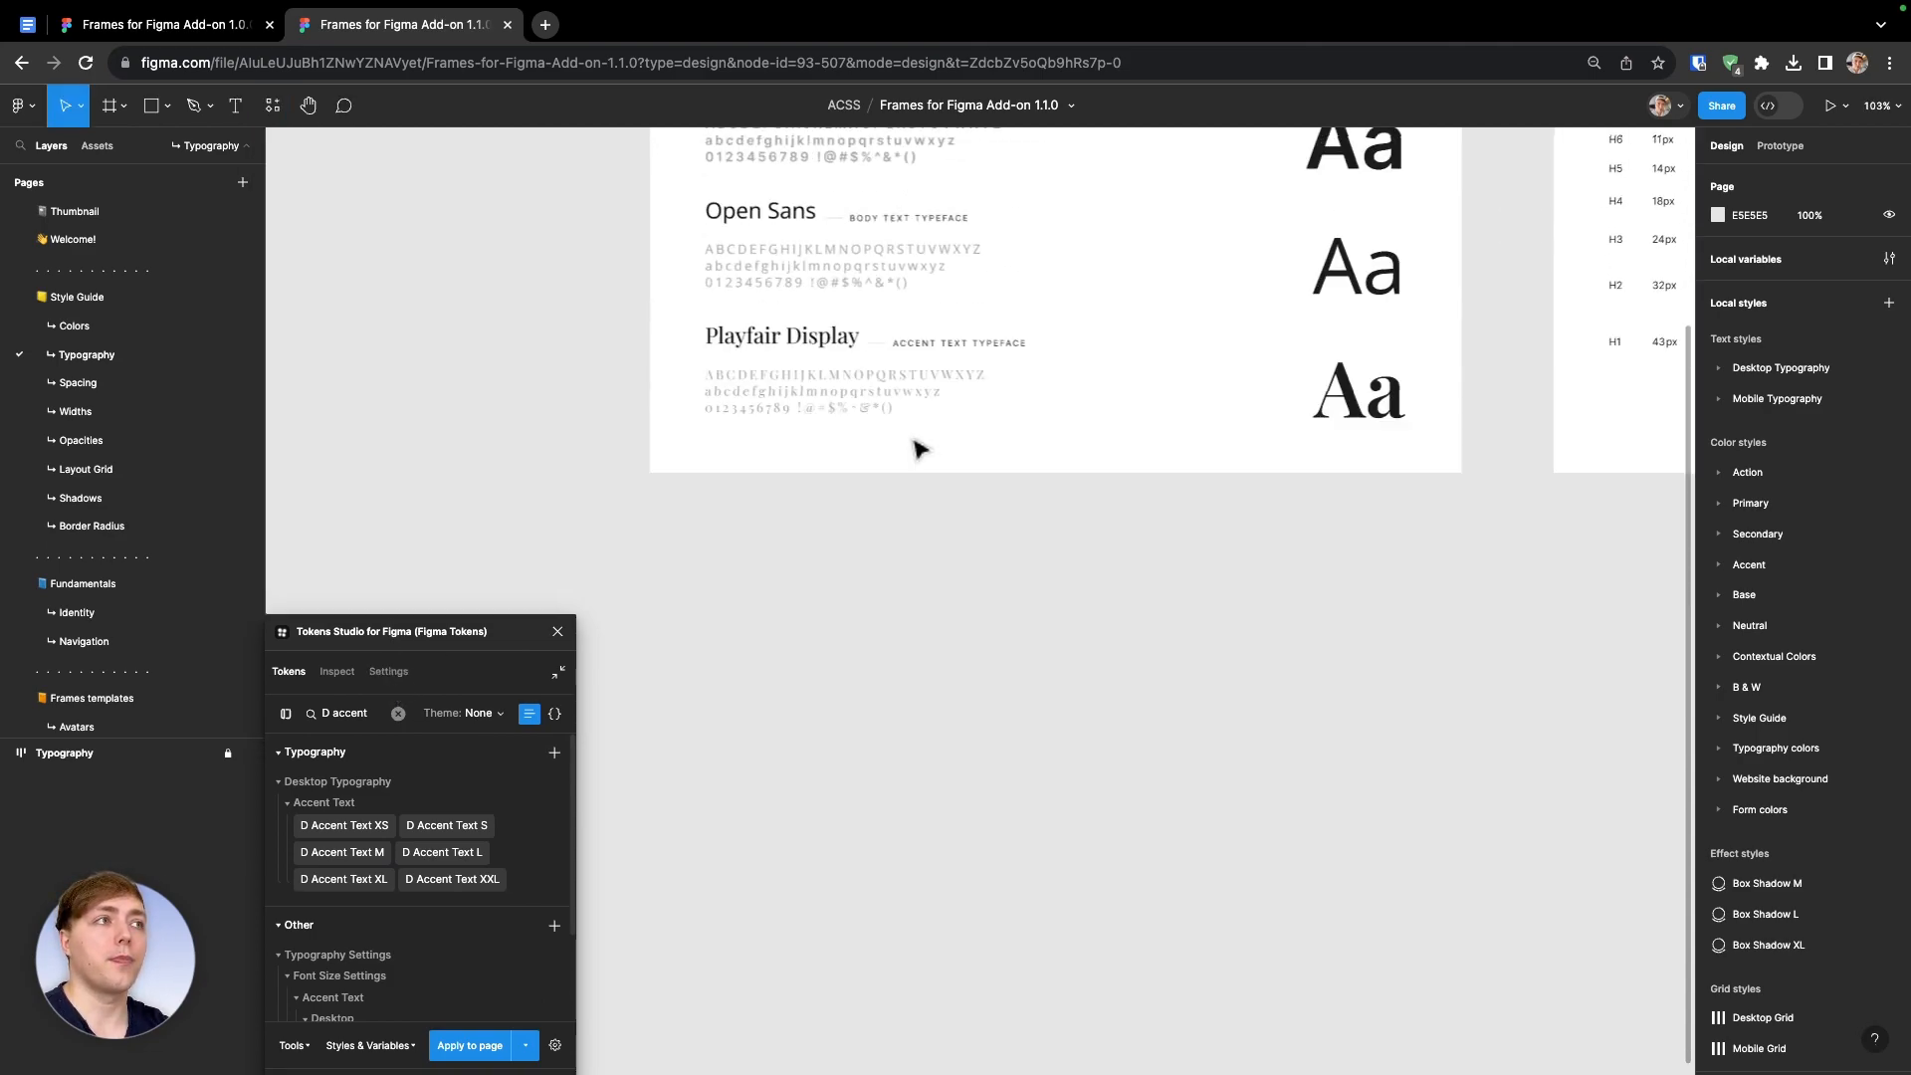
scroll(1357, 758, down, 1)
key(t)
click(968, 718)
text(adawda)
key(Escape)
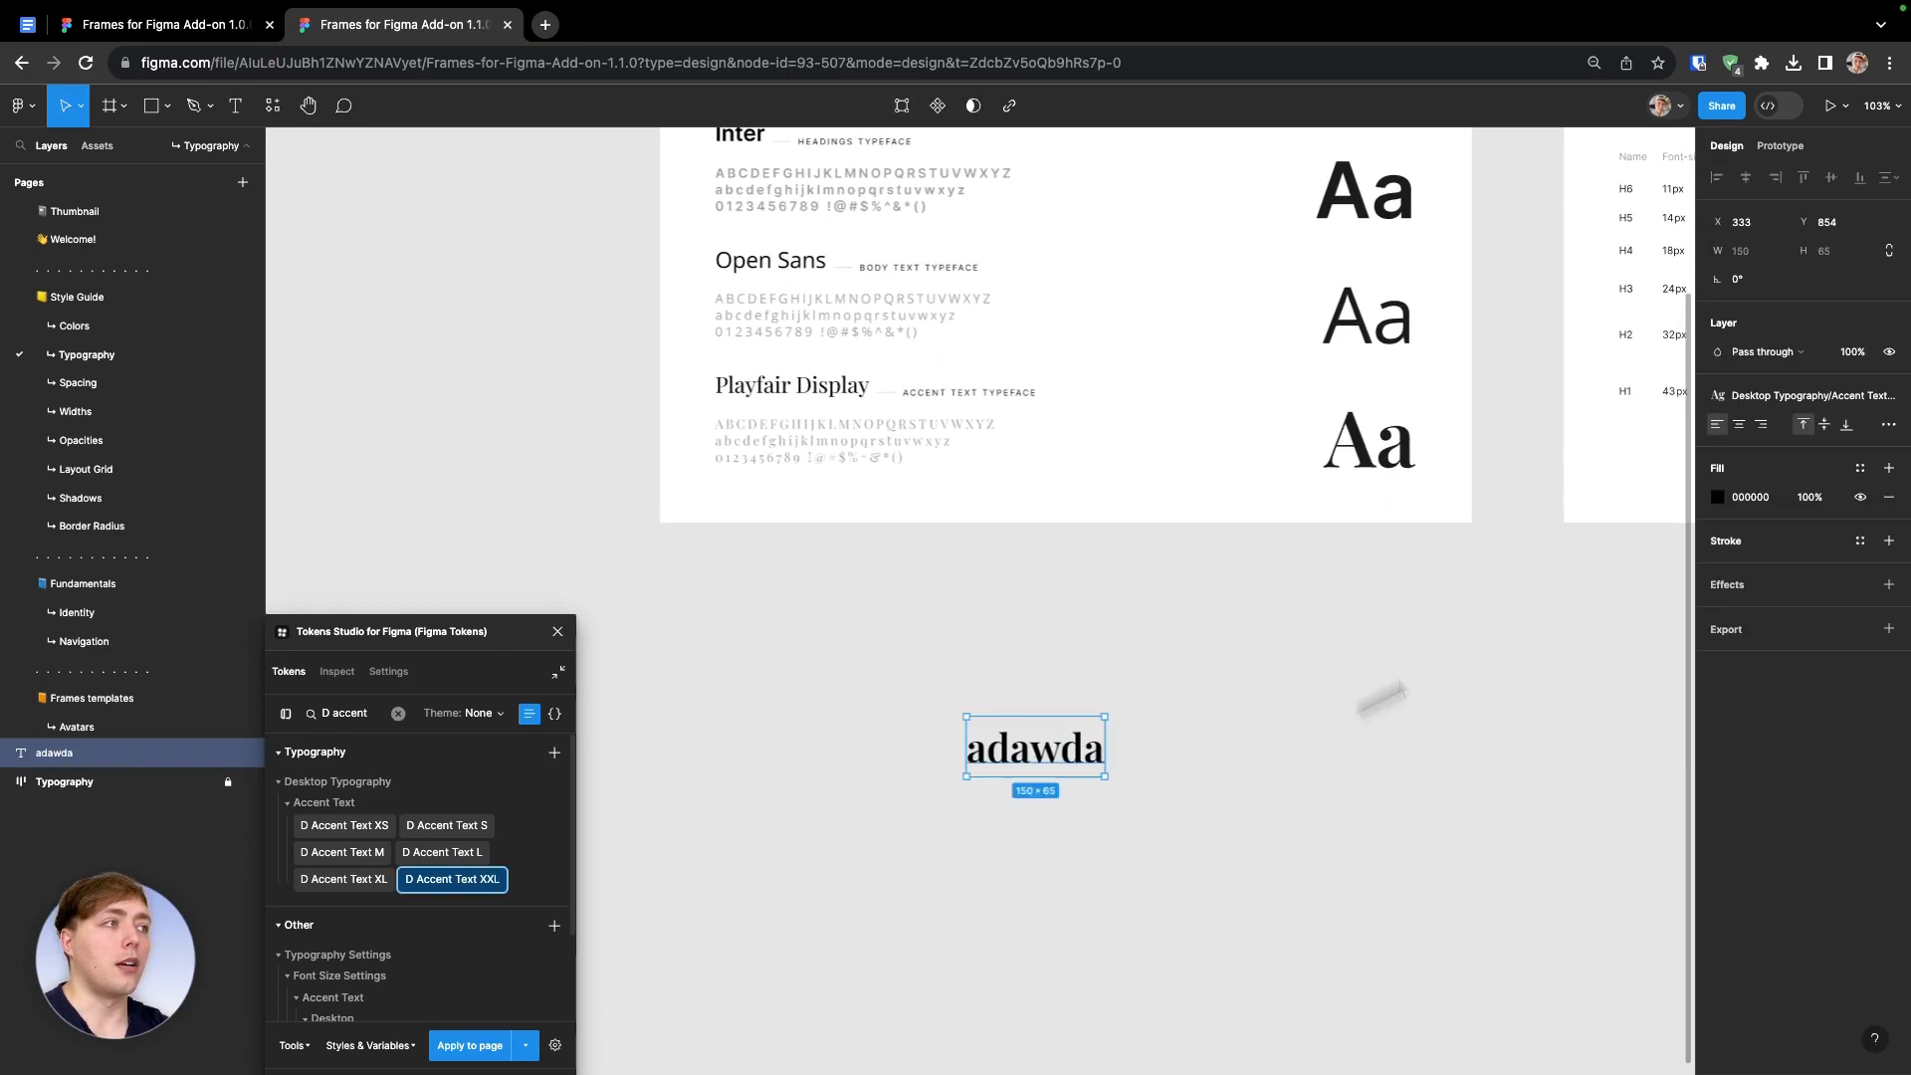
Inspect the fill color of the "adawda" text, leave it as it is and select the text again
click(1718, 497)
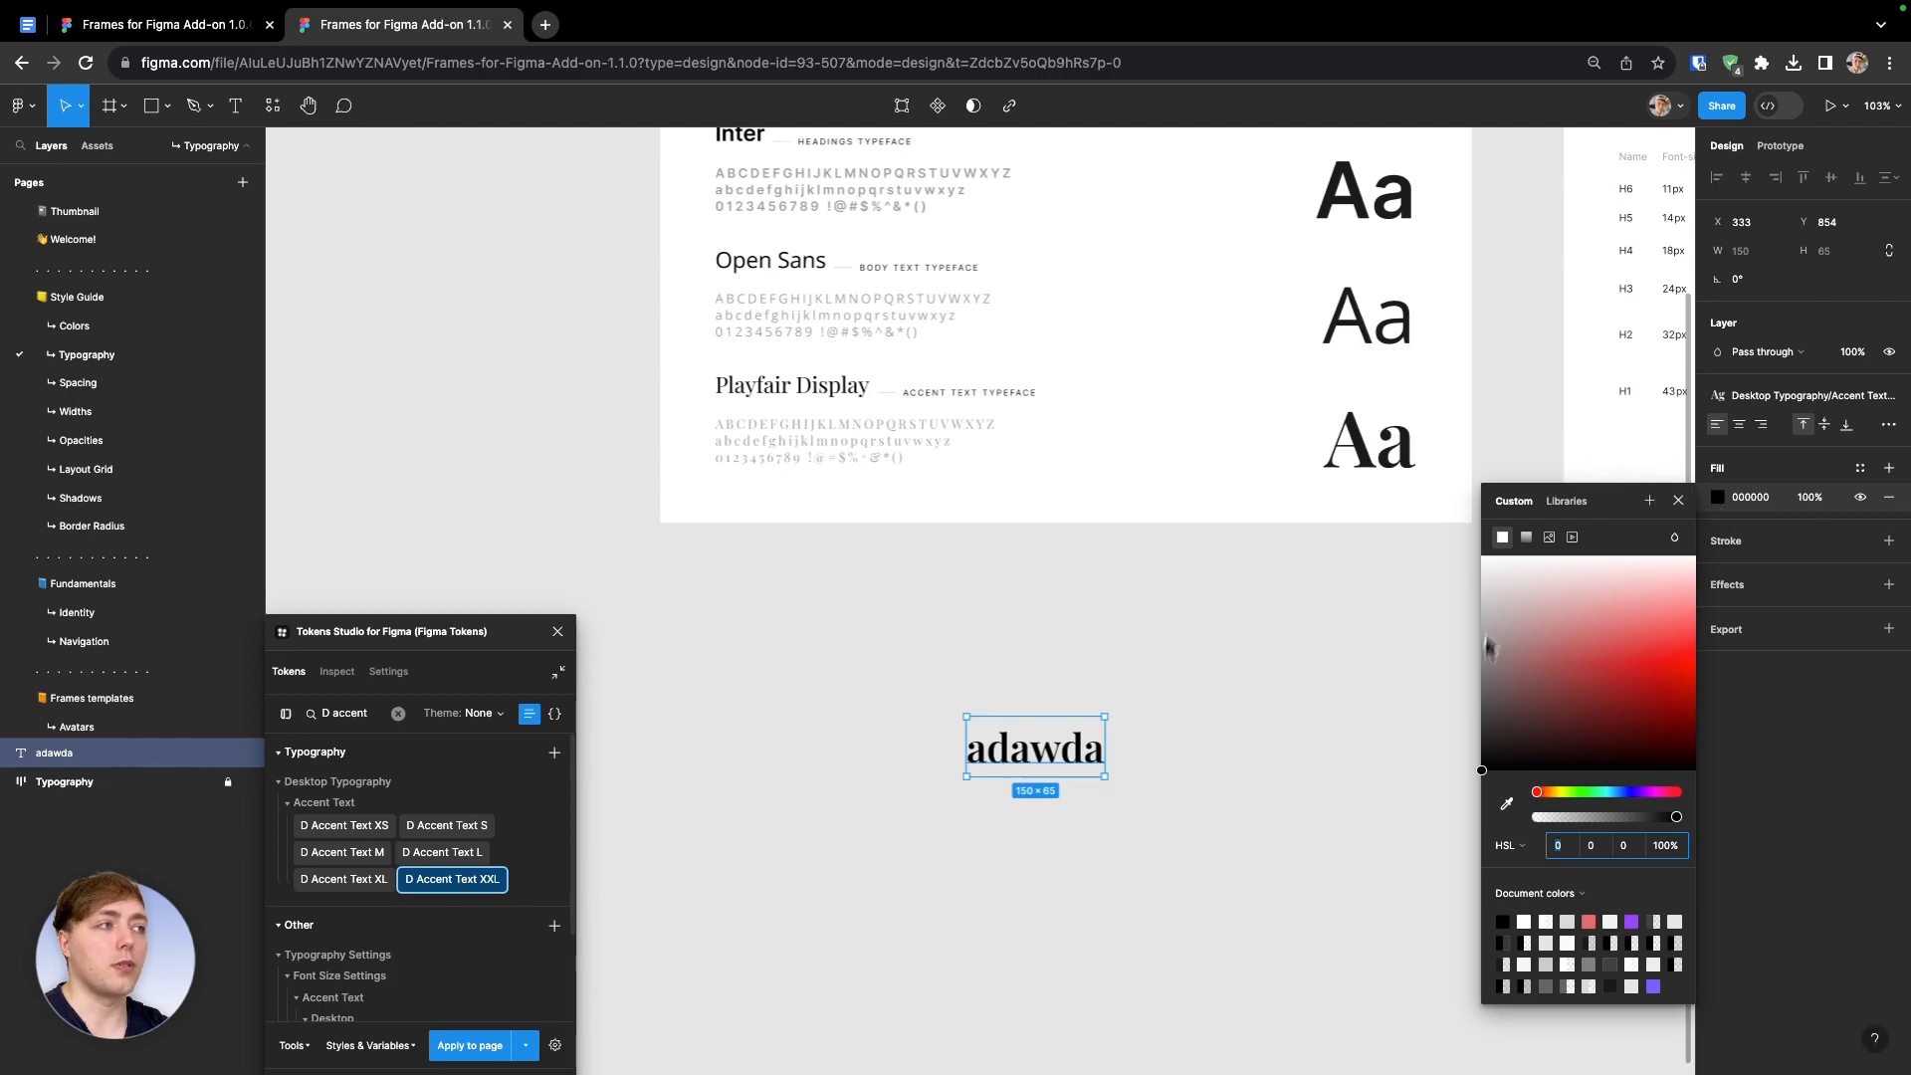
click(1679, 500)
click(1287, 741)
click(1032, 755)
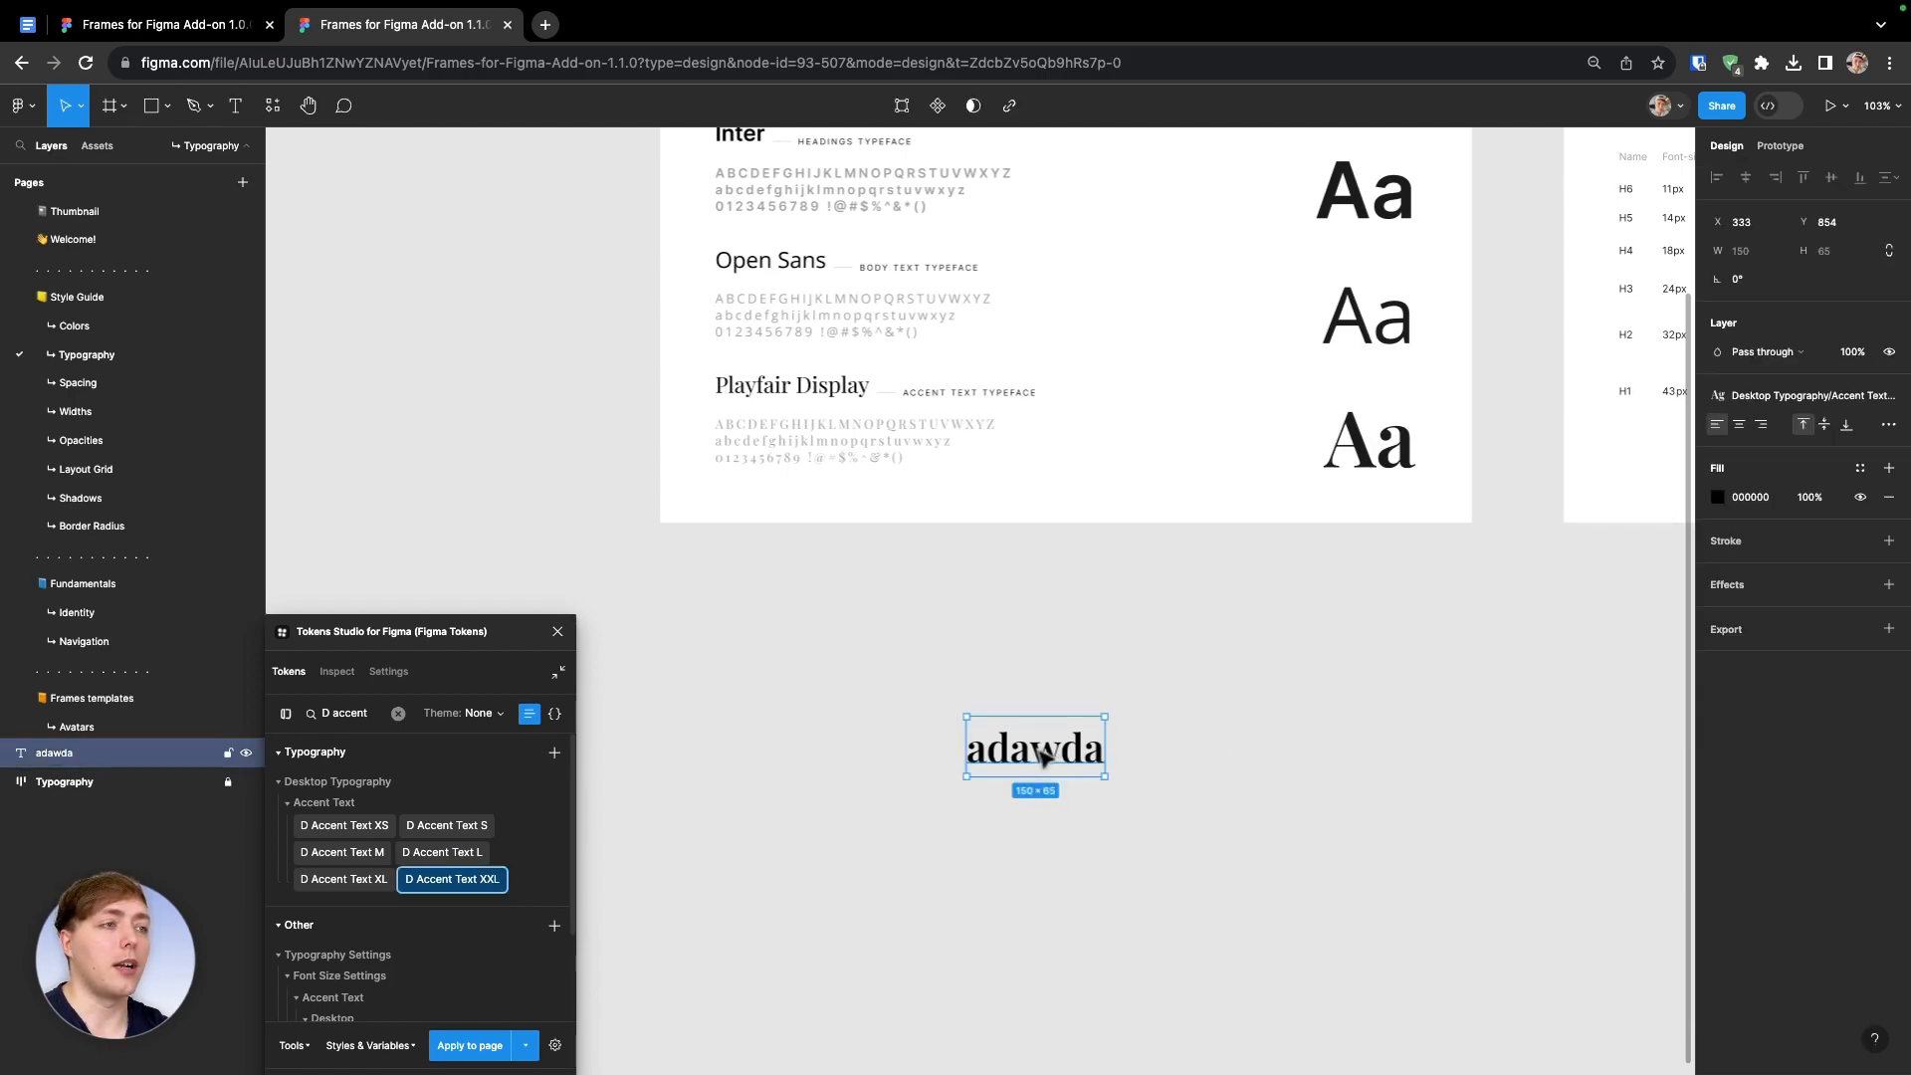
Delete the "adawda" text and place a Hero component on the empty canvas, moved down clear of the typography frames
key(Delete)
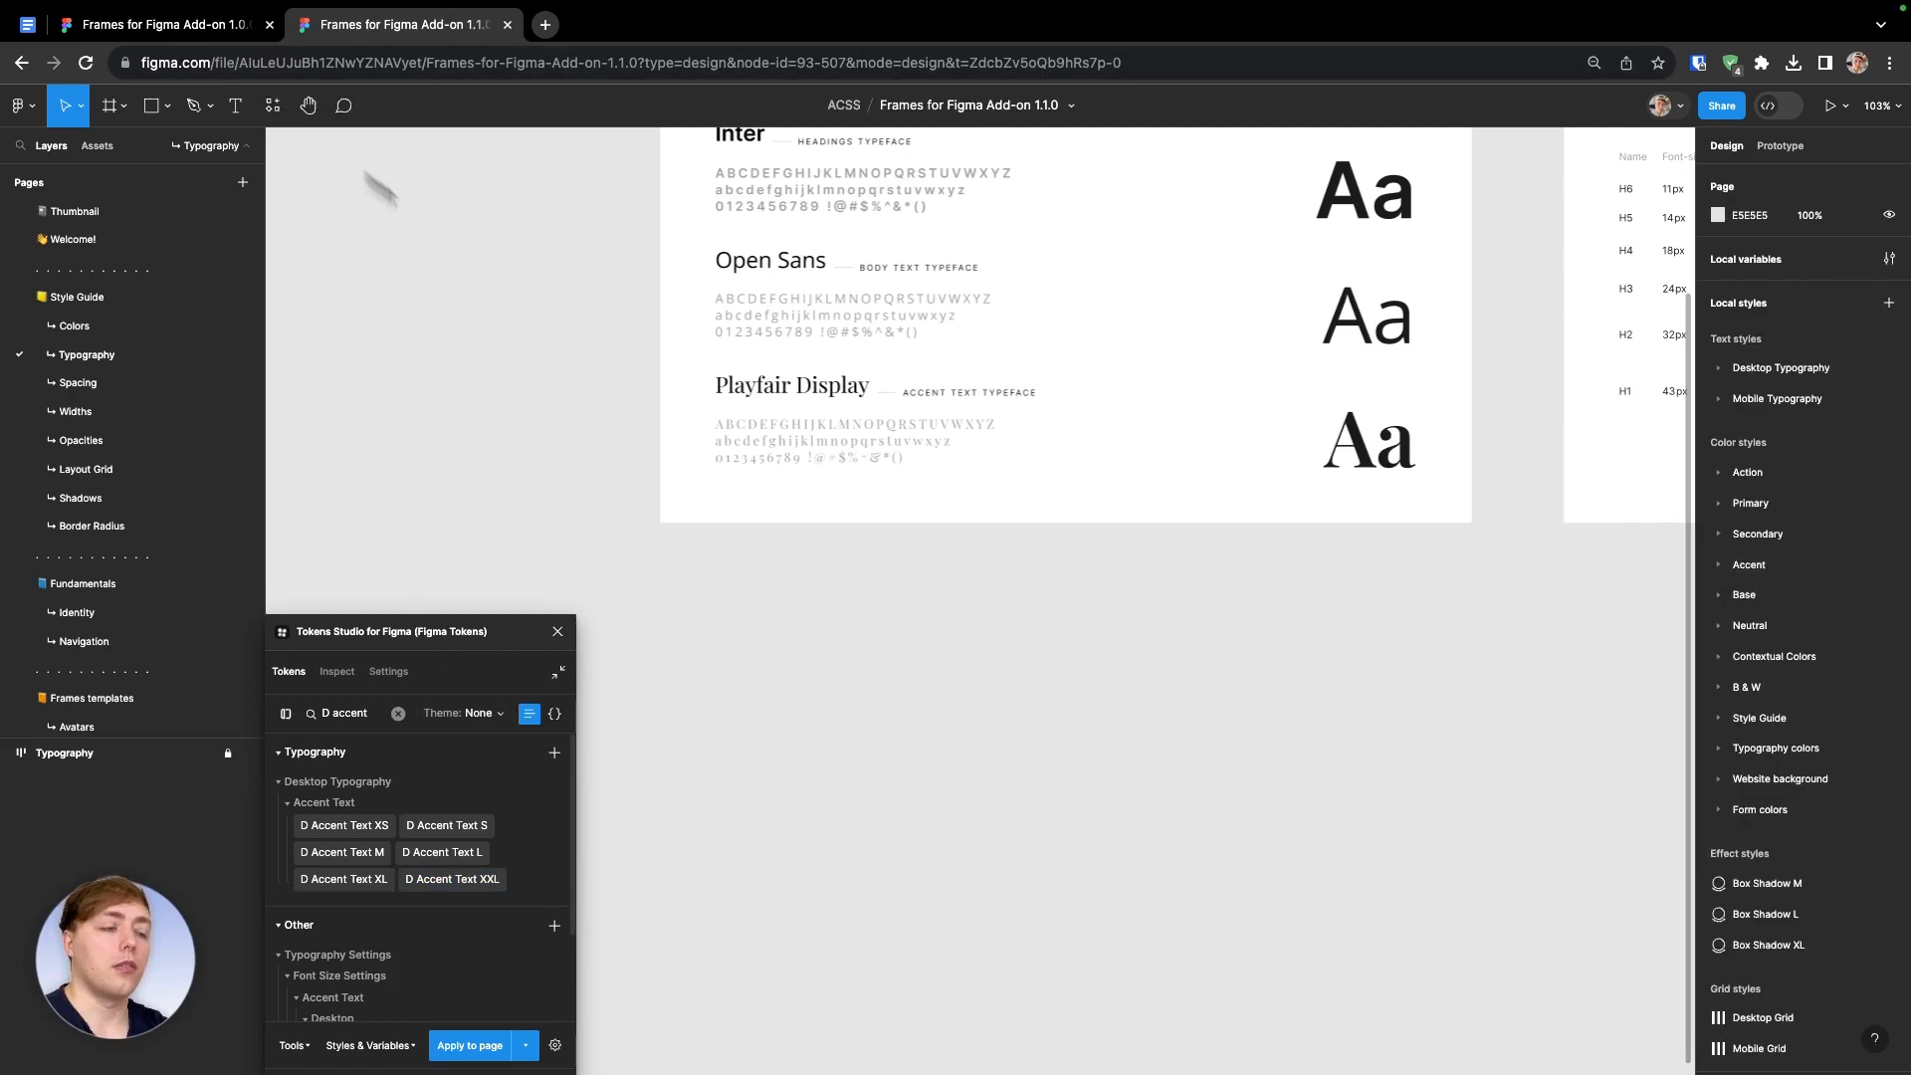
scroll(1172, 790, down, 5)
key(shift+i)
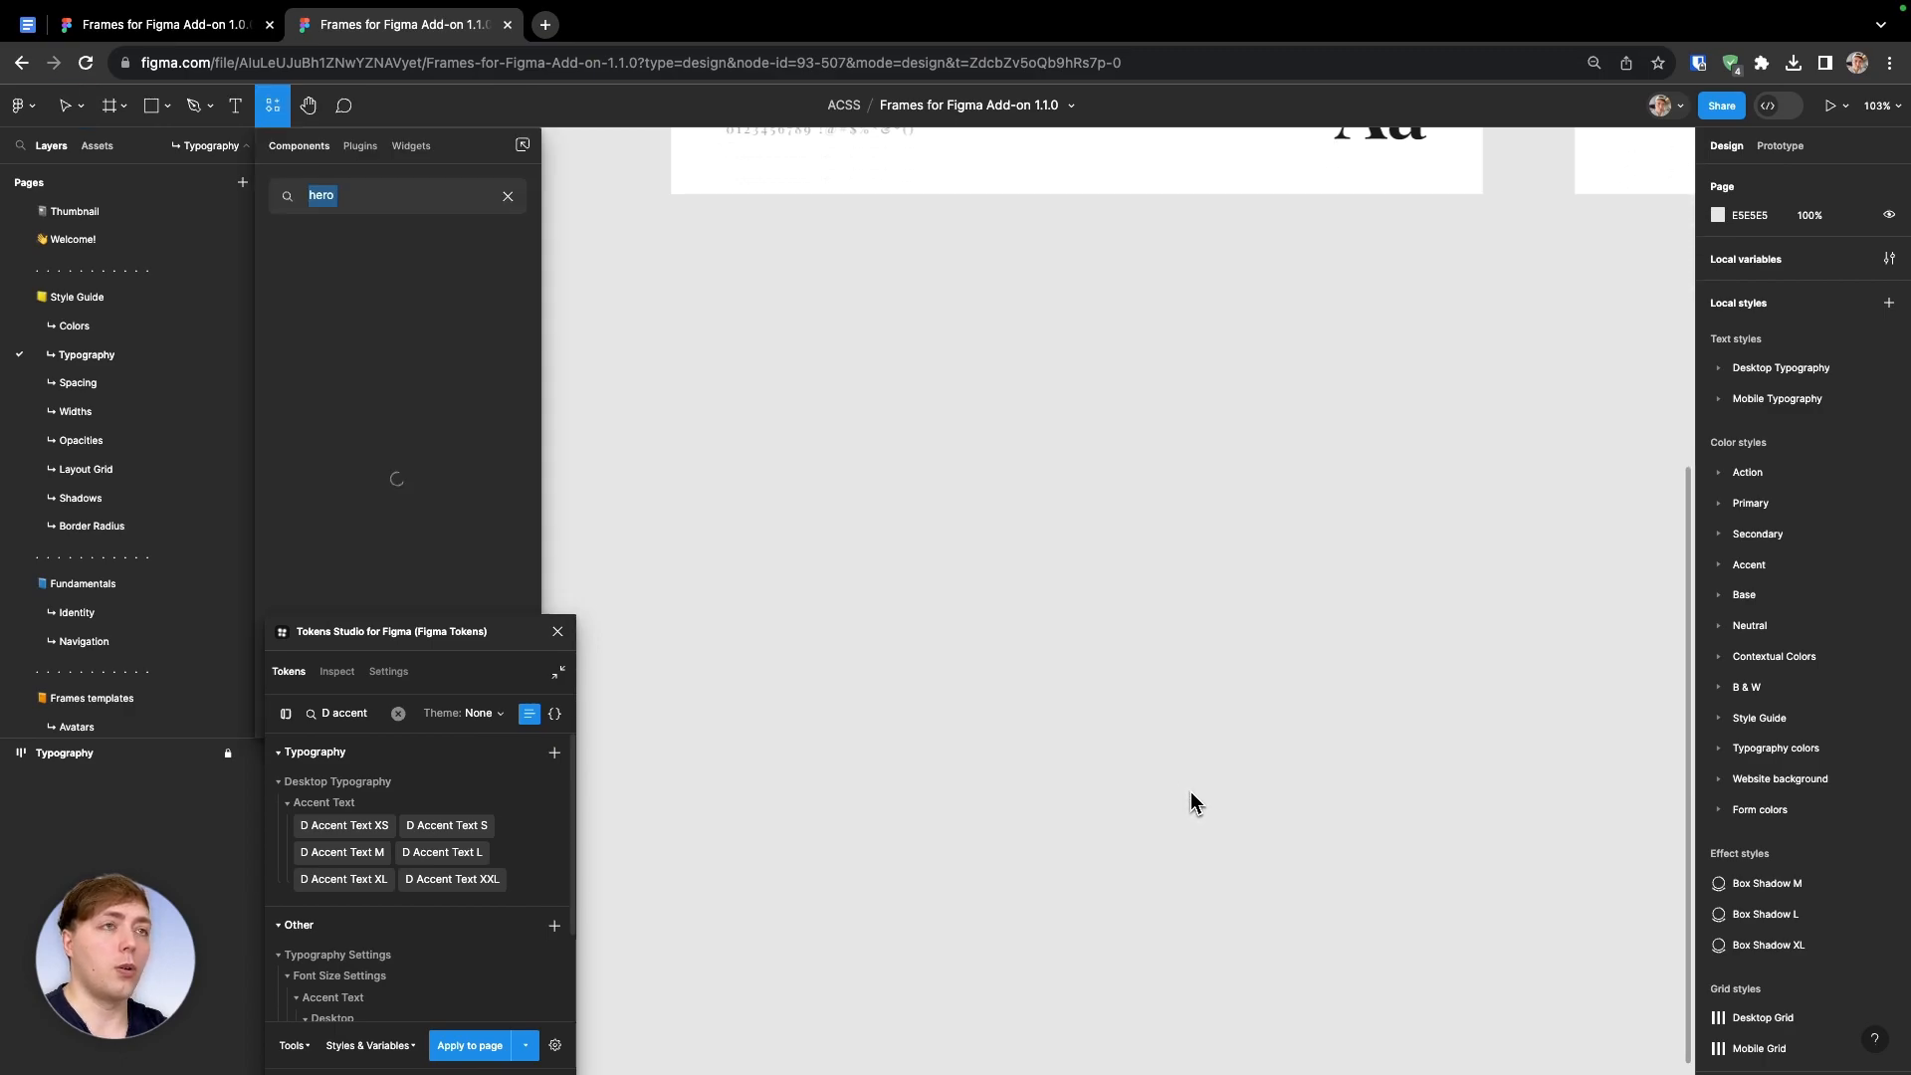
drag(428, 298, 931, 505)
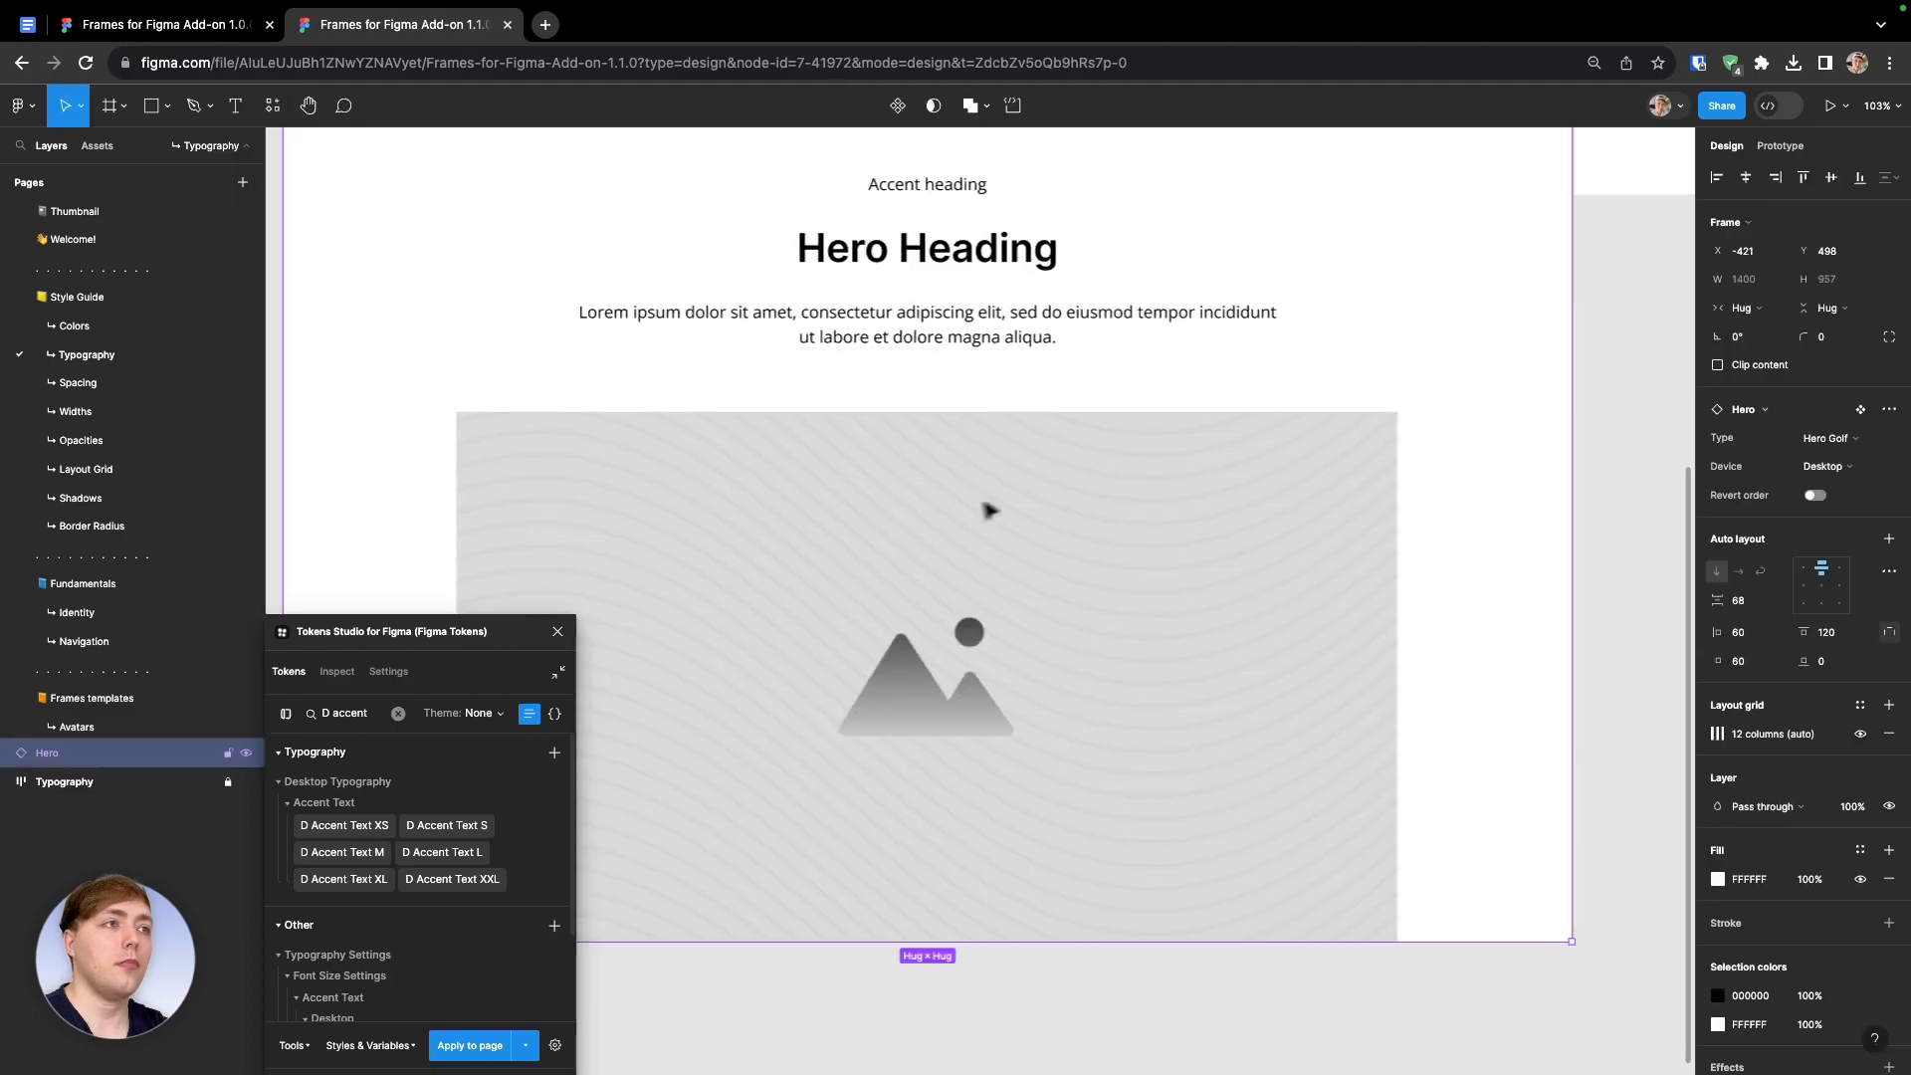
scroll(1035, 493, down, 5)
drag(1026, 426, 1057, 599)
key(shift+2)
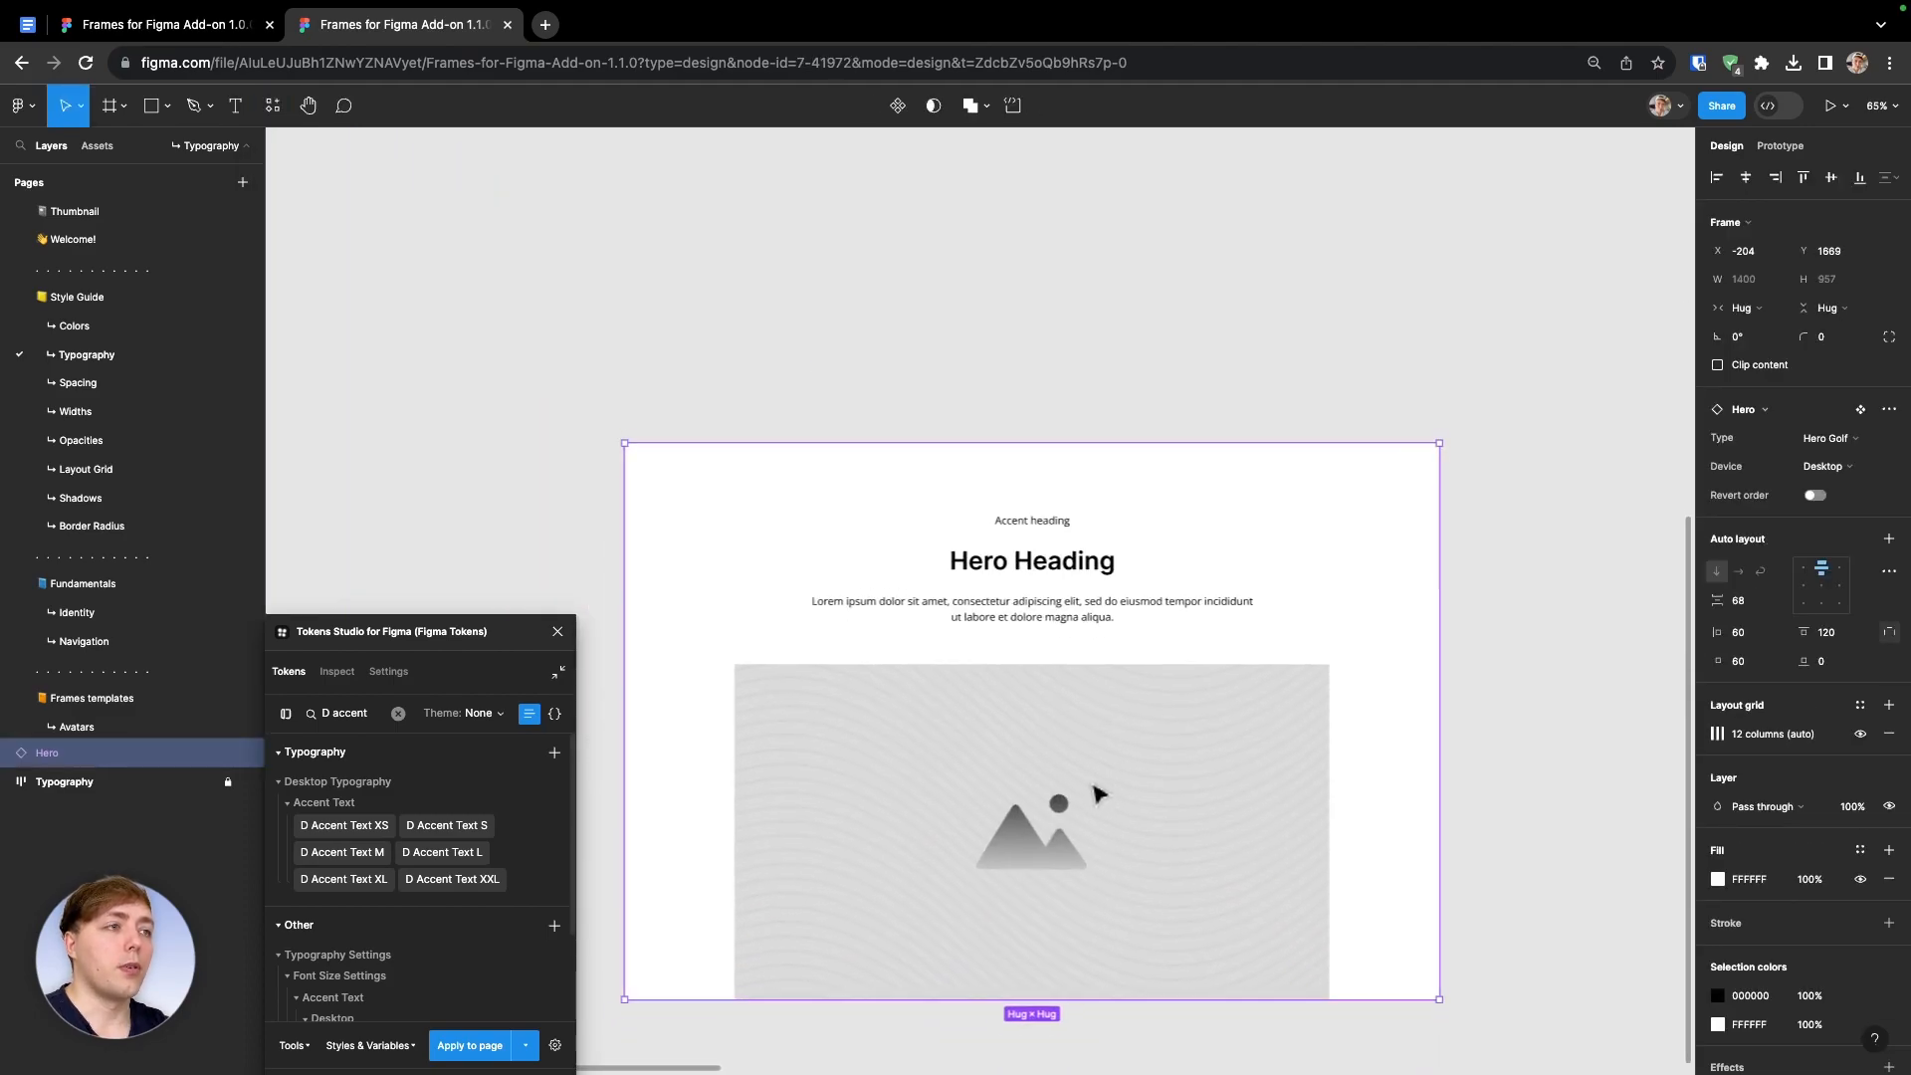
Inspect the tokens applied to the Hero component in Tokens Studio and mark its paddingTop token
click(336, 673)
scroll(331, 866, down, 1)
scroll(309, 879, up, 1)
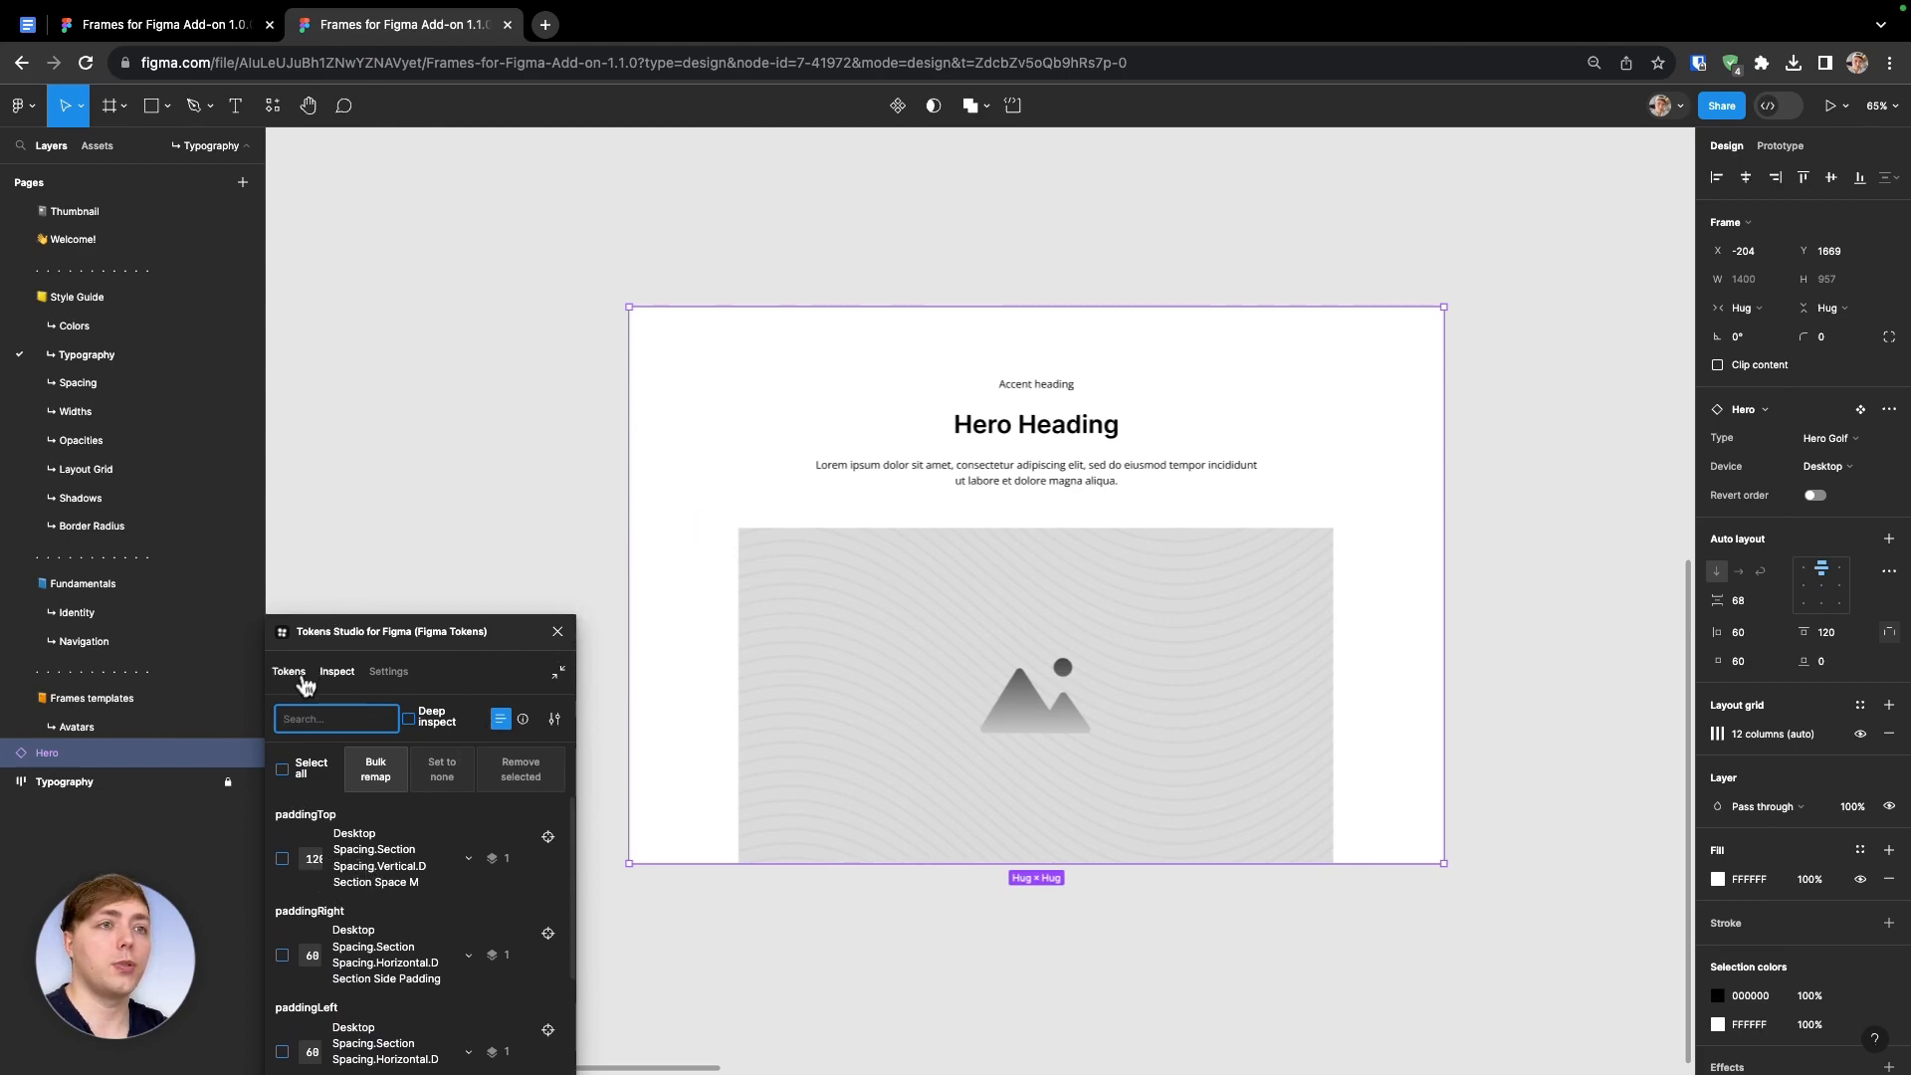
click(296, 685)
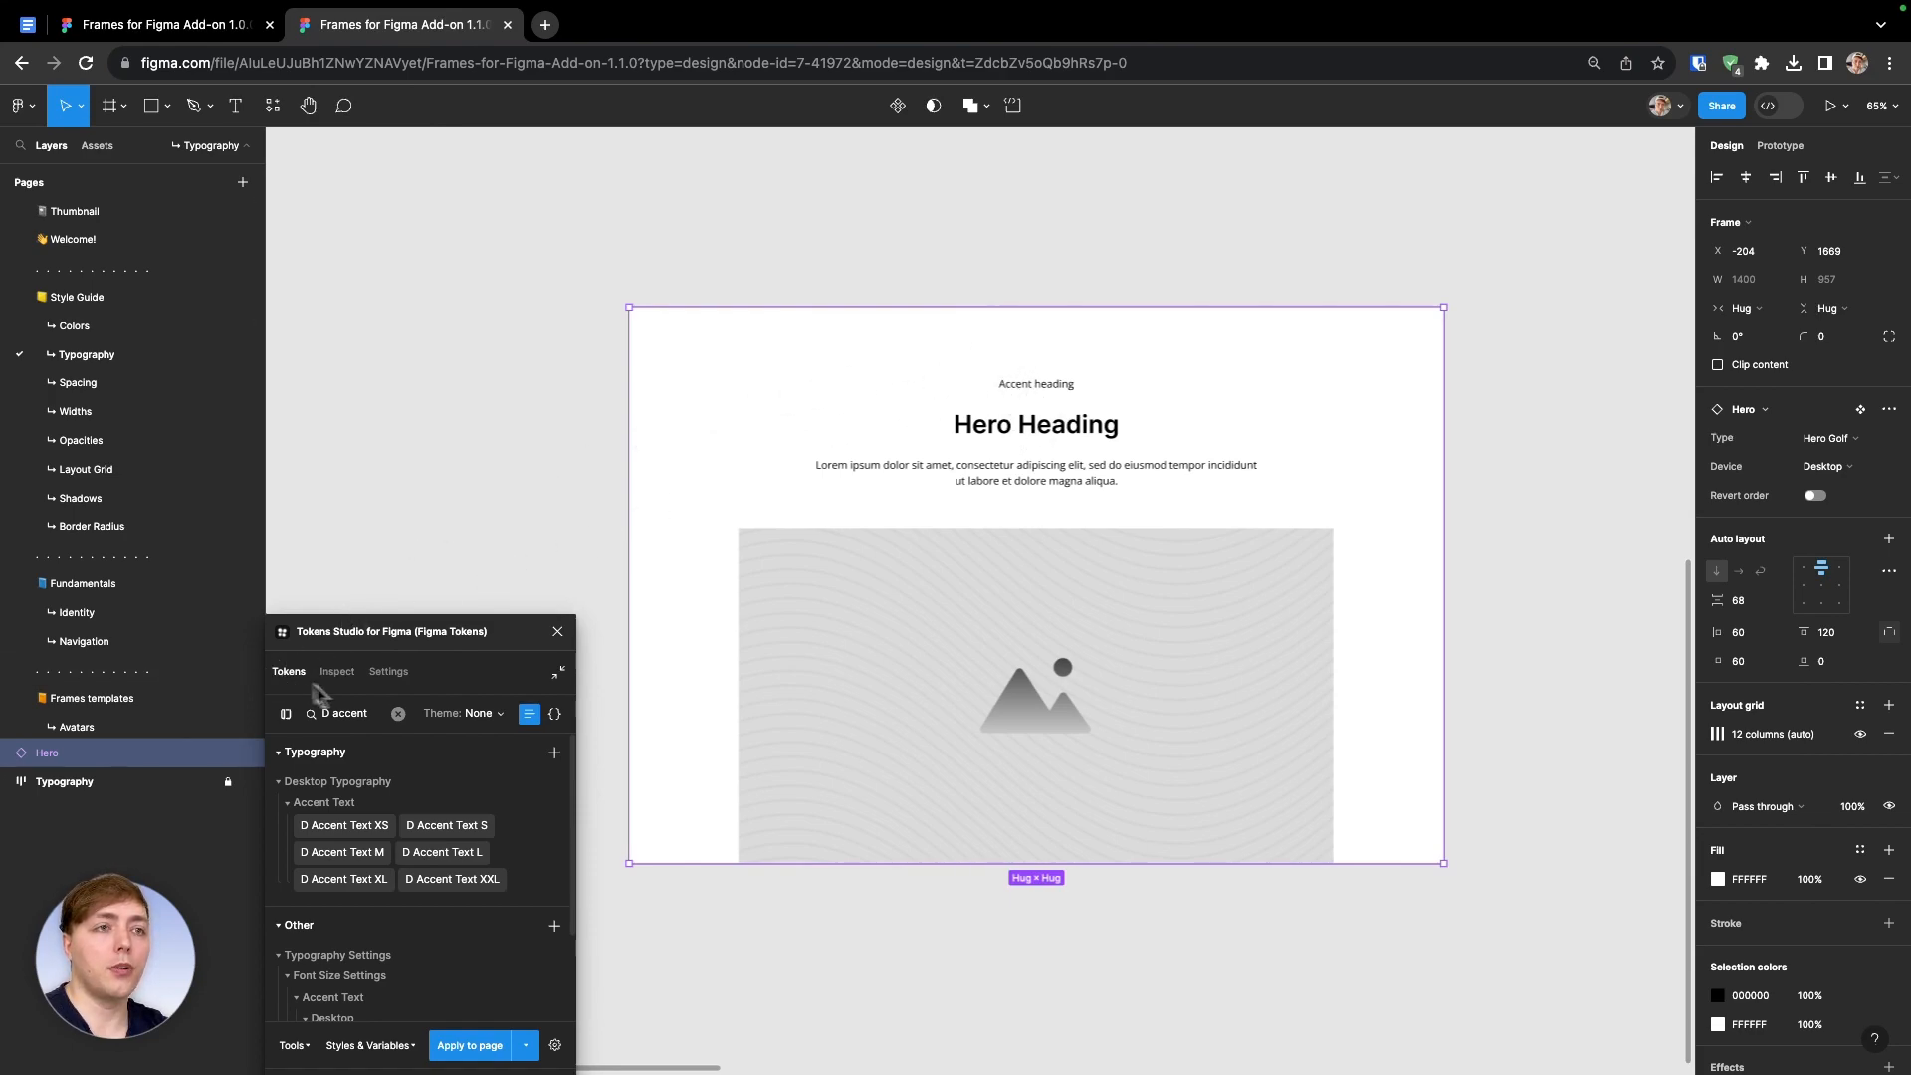
click(353, 677)
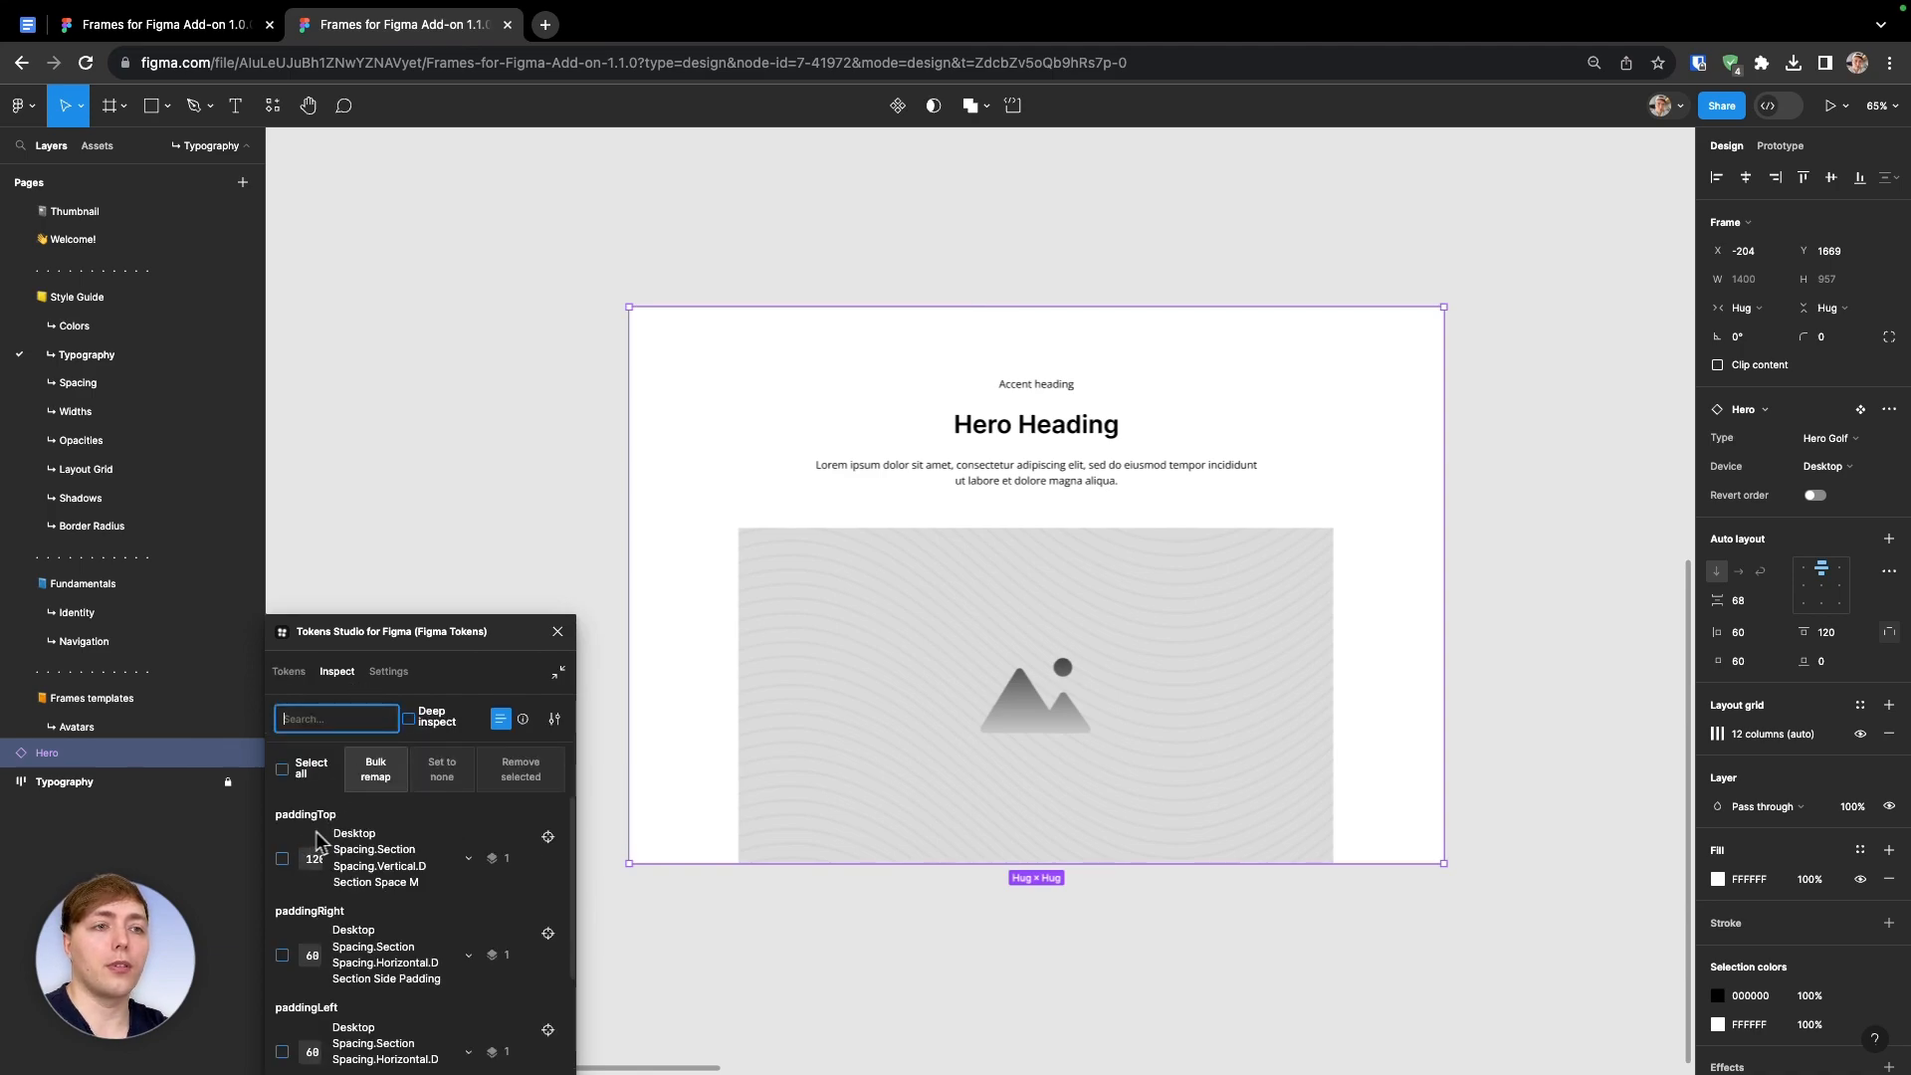
click(285, 860)
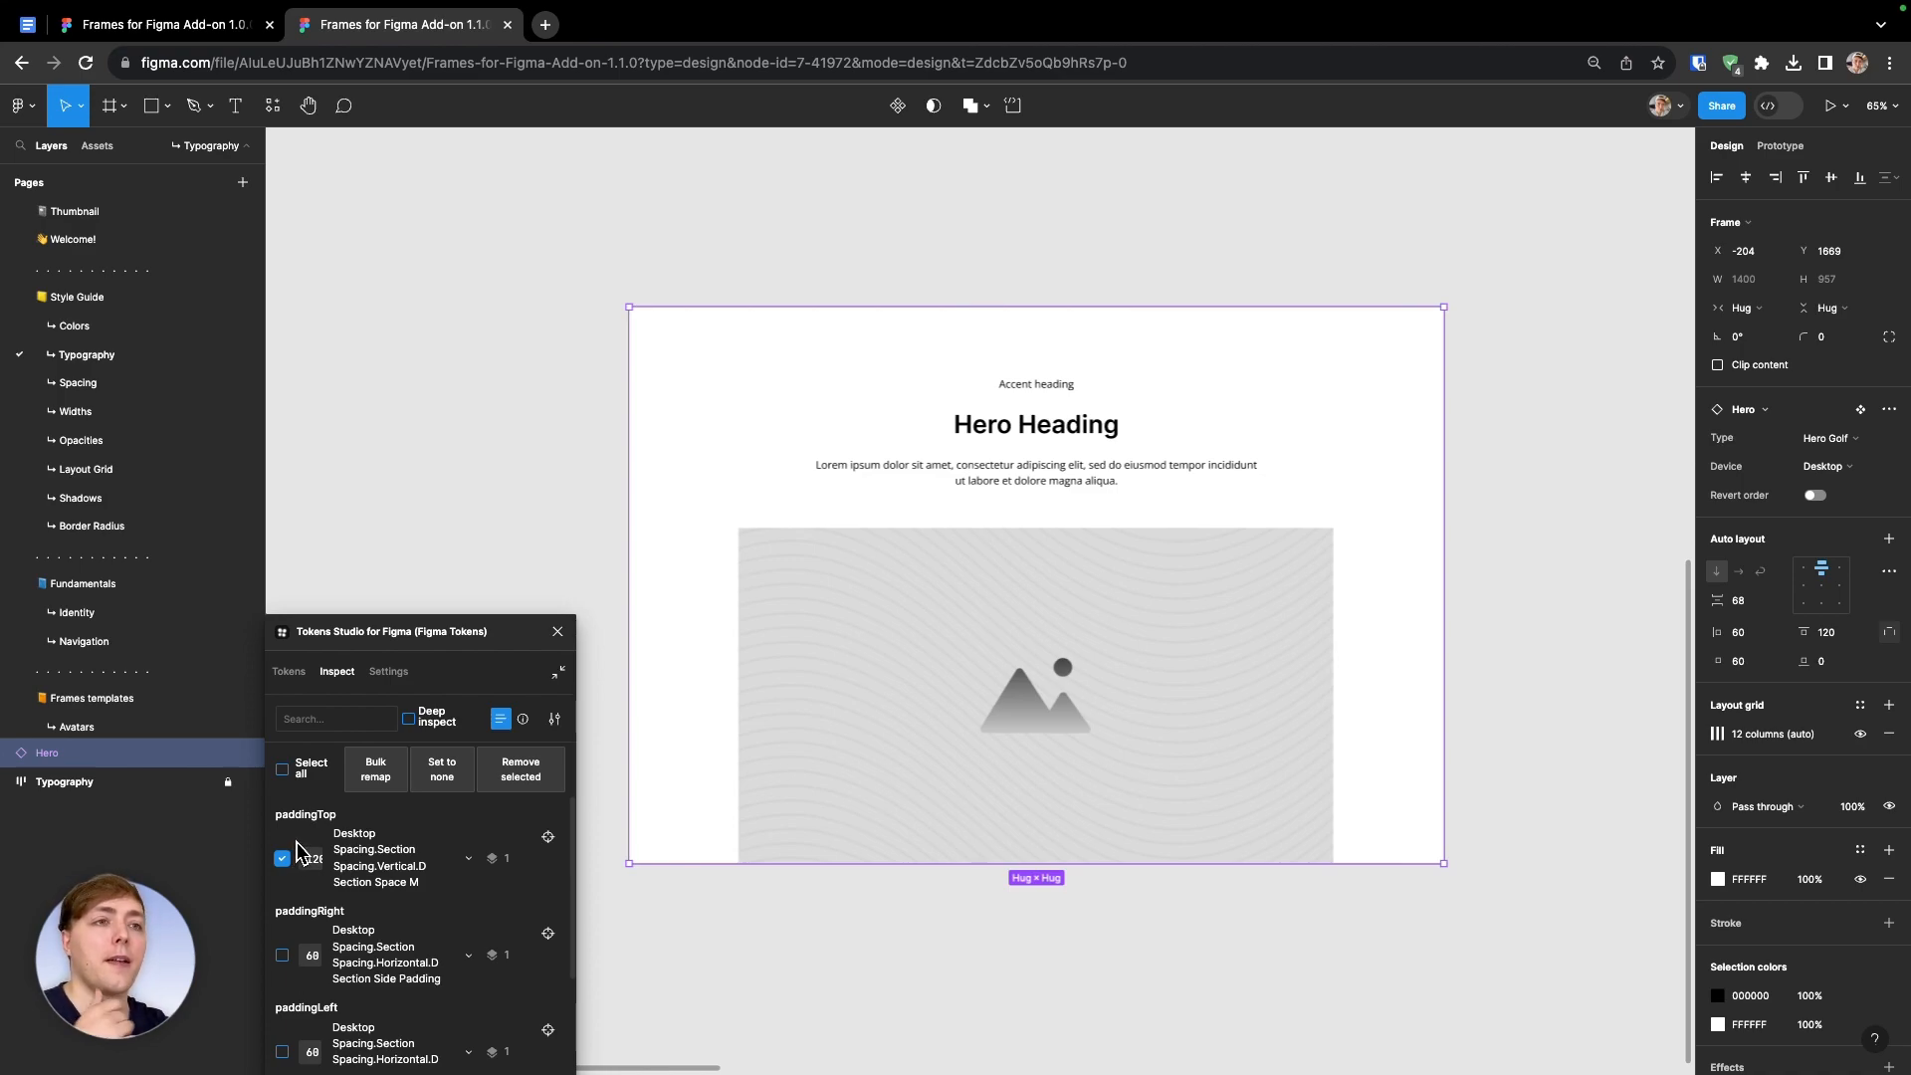
Search the tokens for "Space 0" and apply that spacing token to the Hero component, checking which sides it can target
click(289, 671)
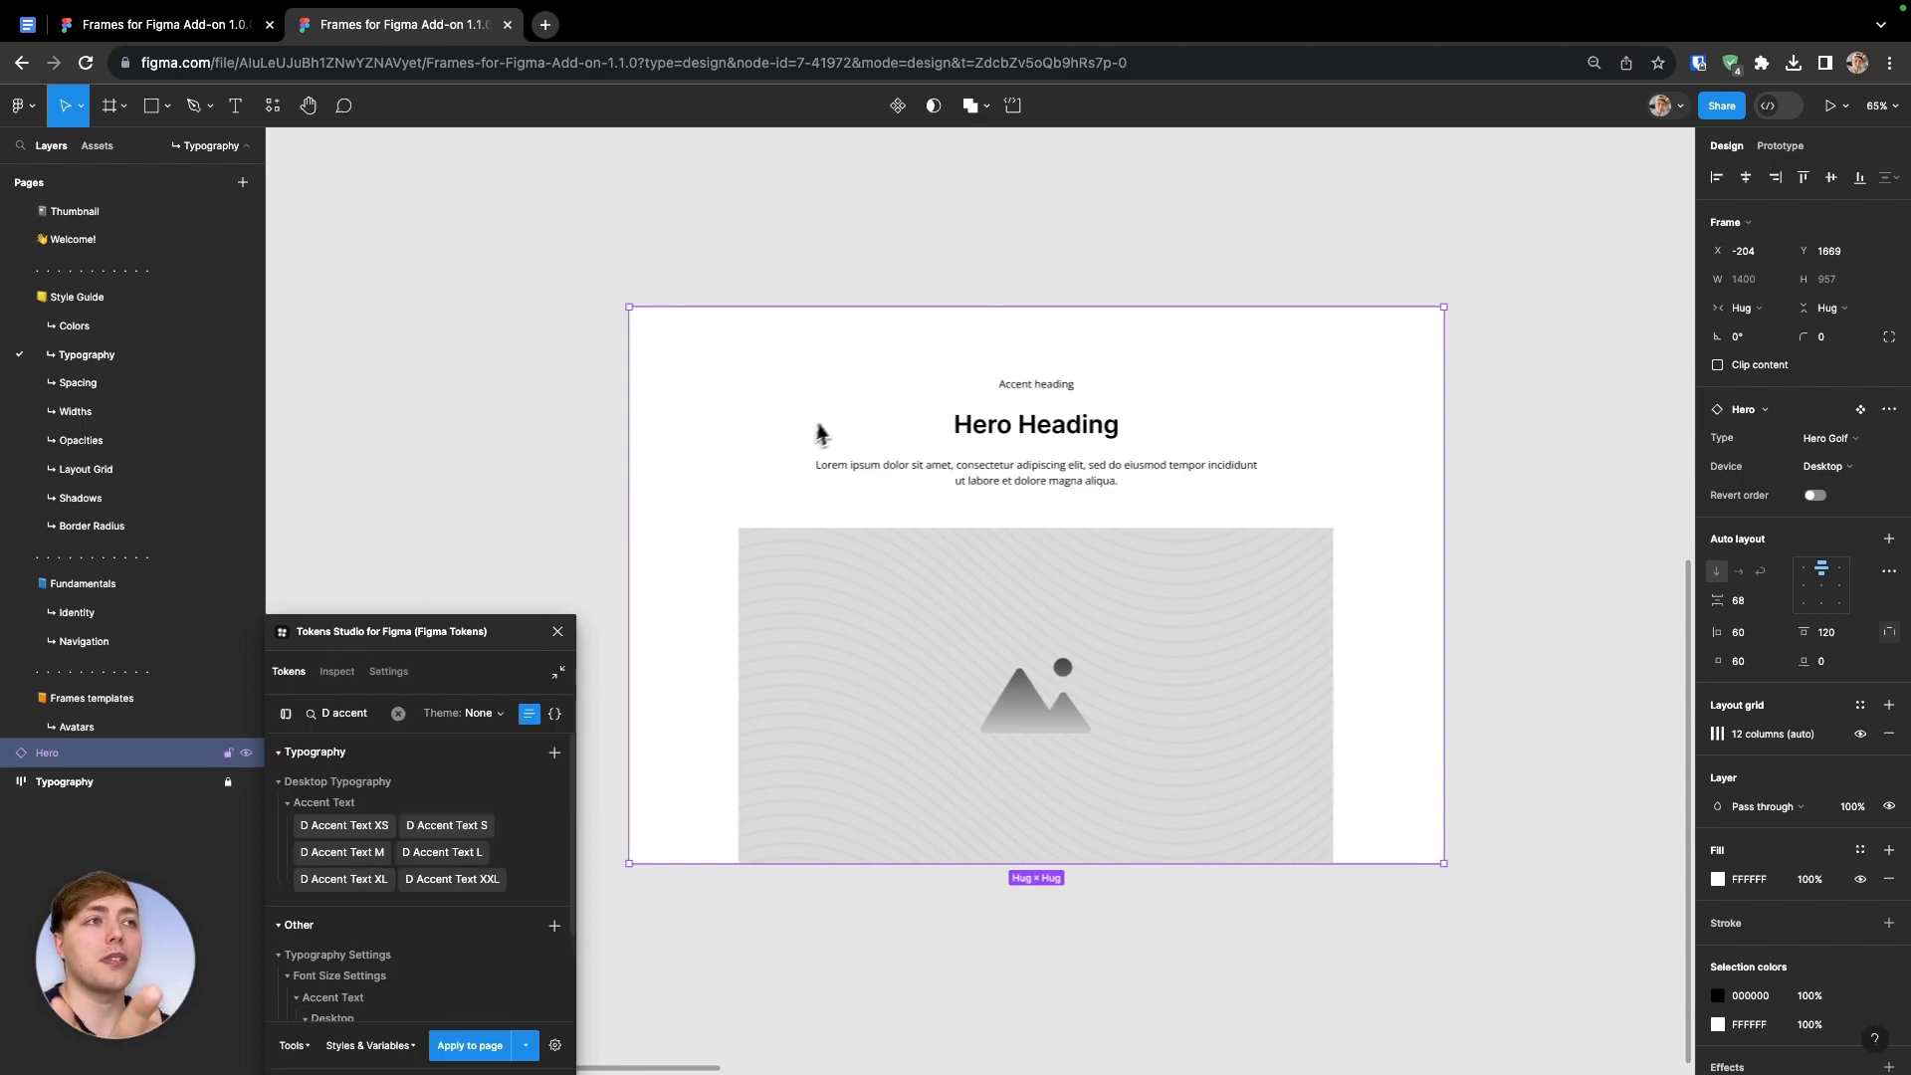
triple_click(350, 709)
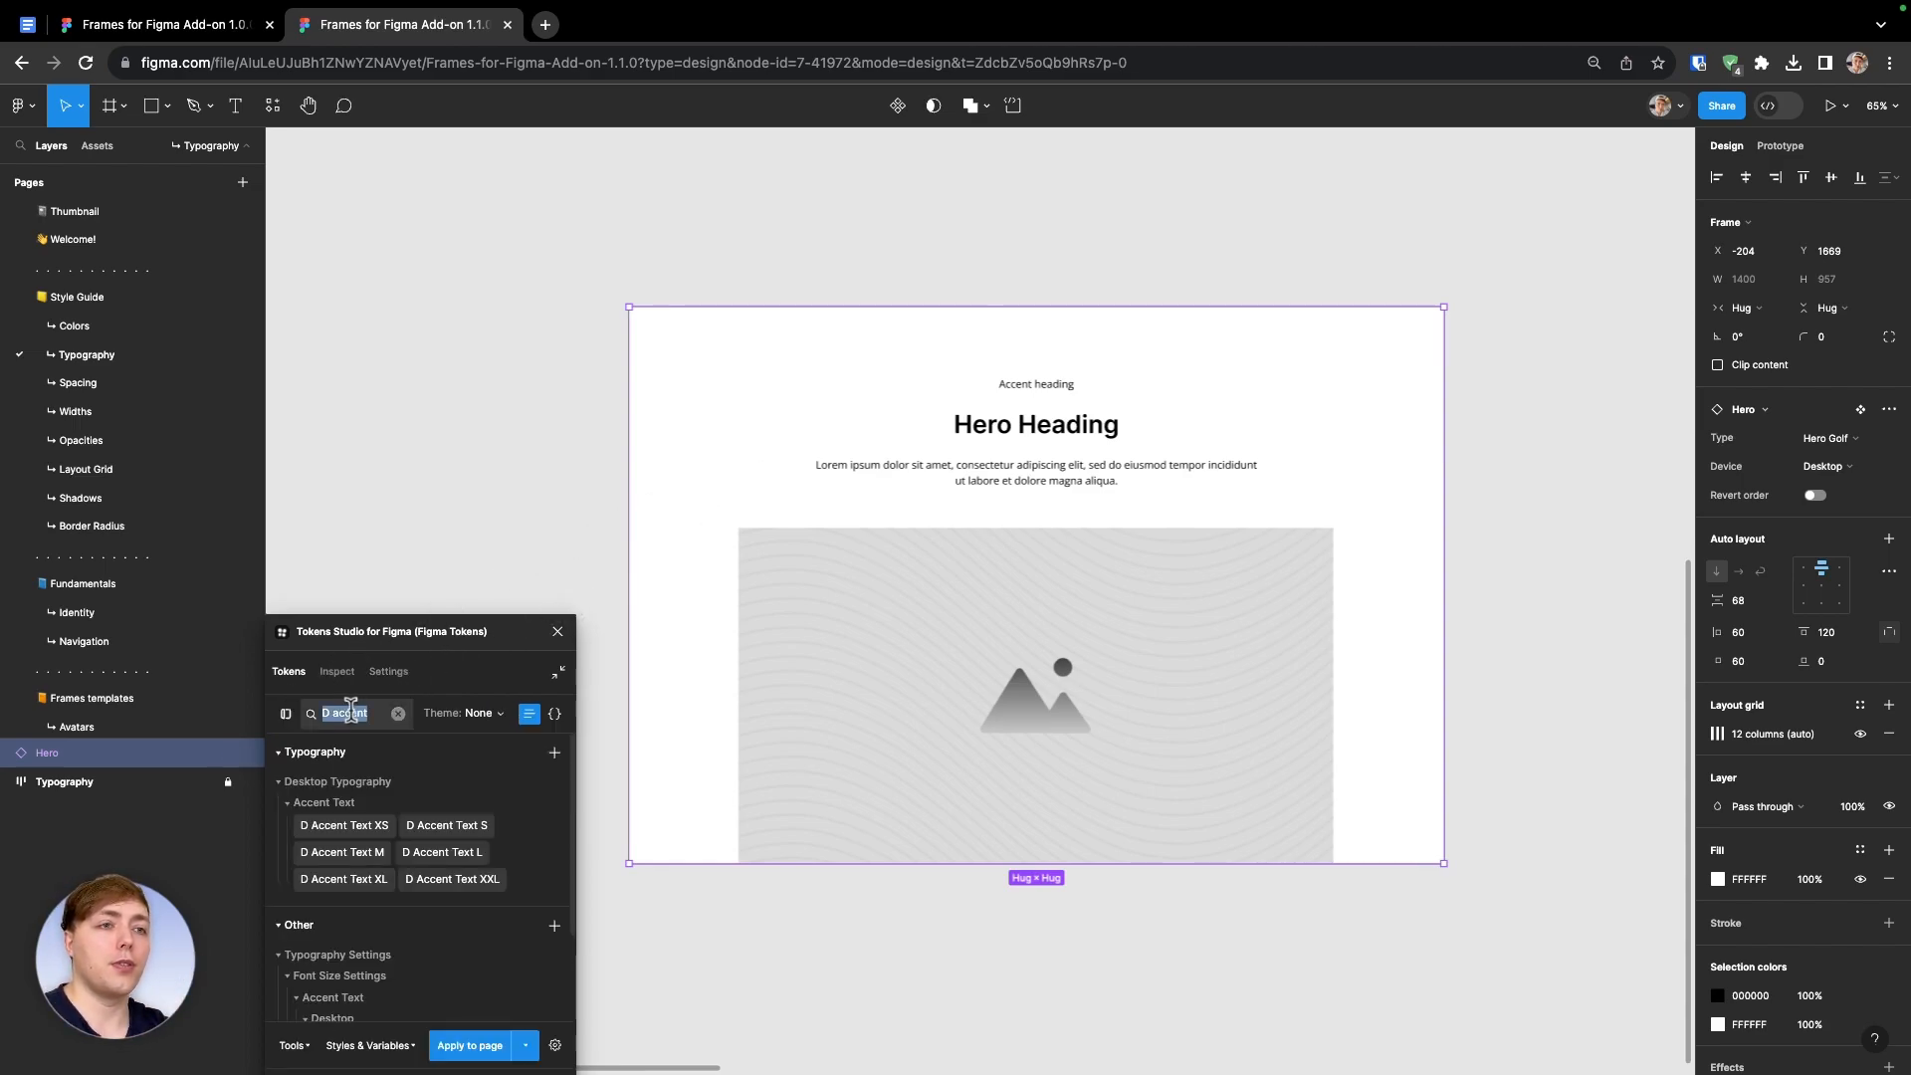
text(S)
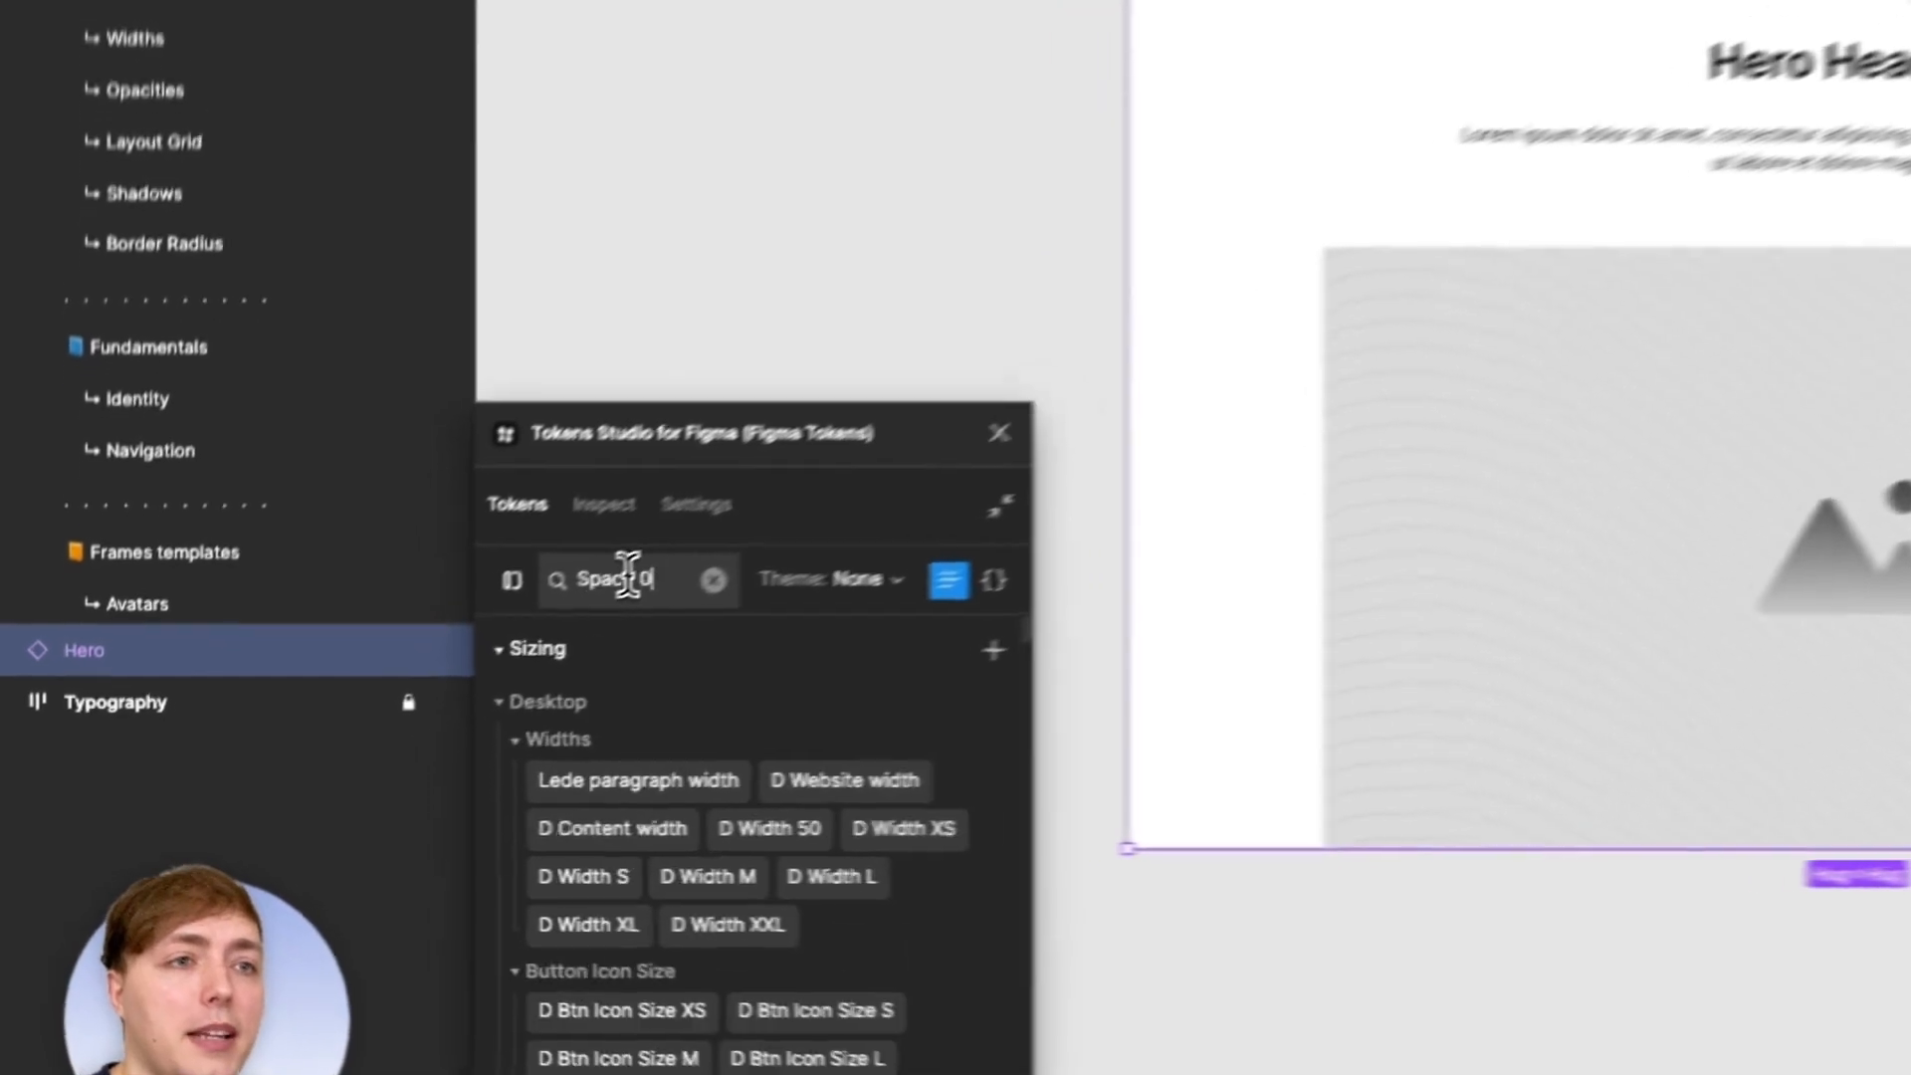
text(pace 0)
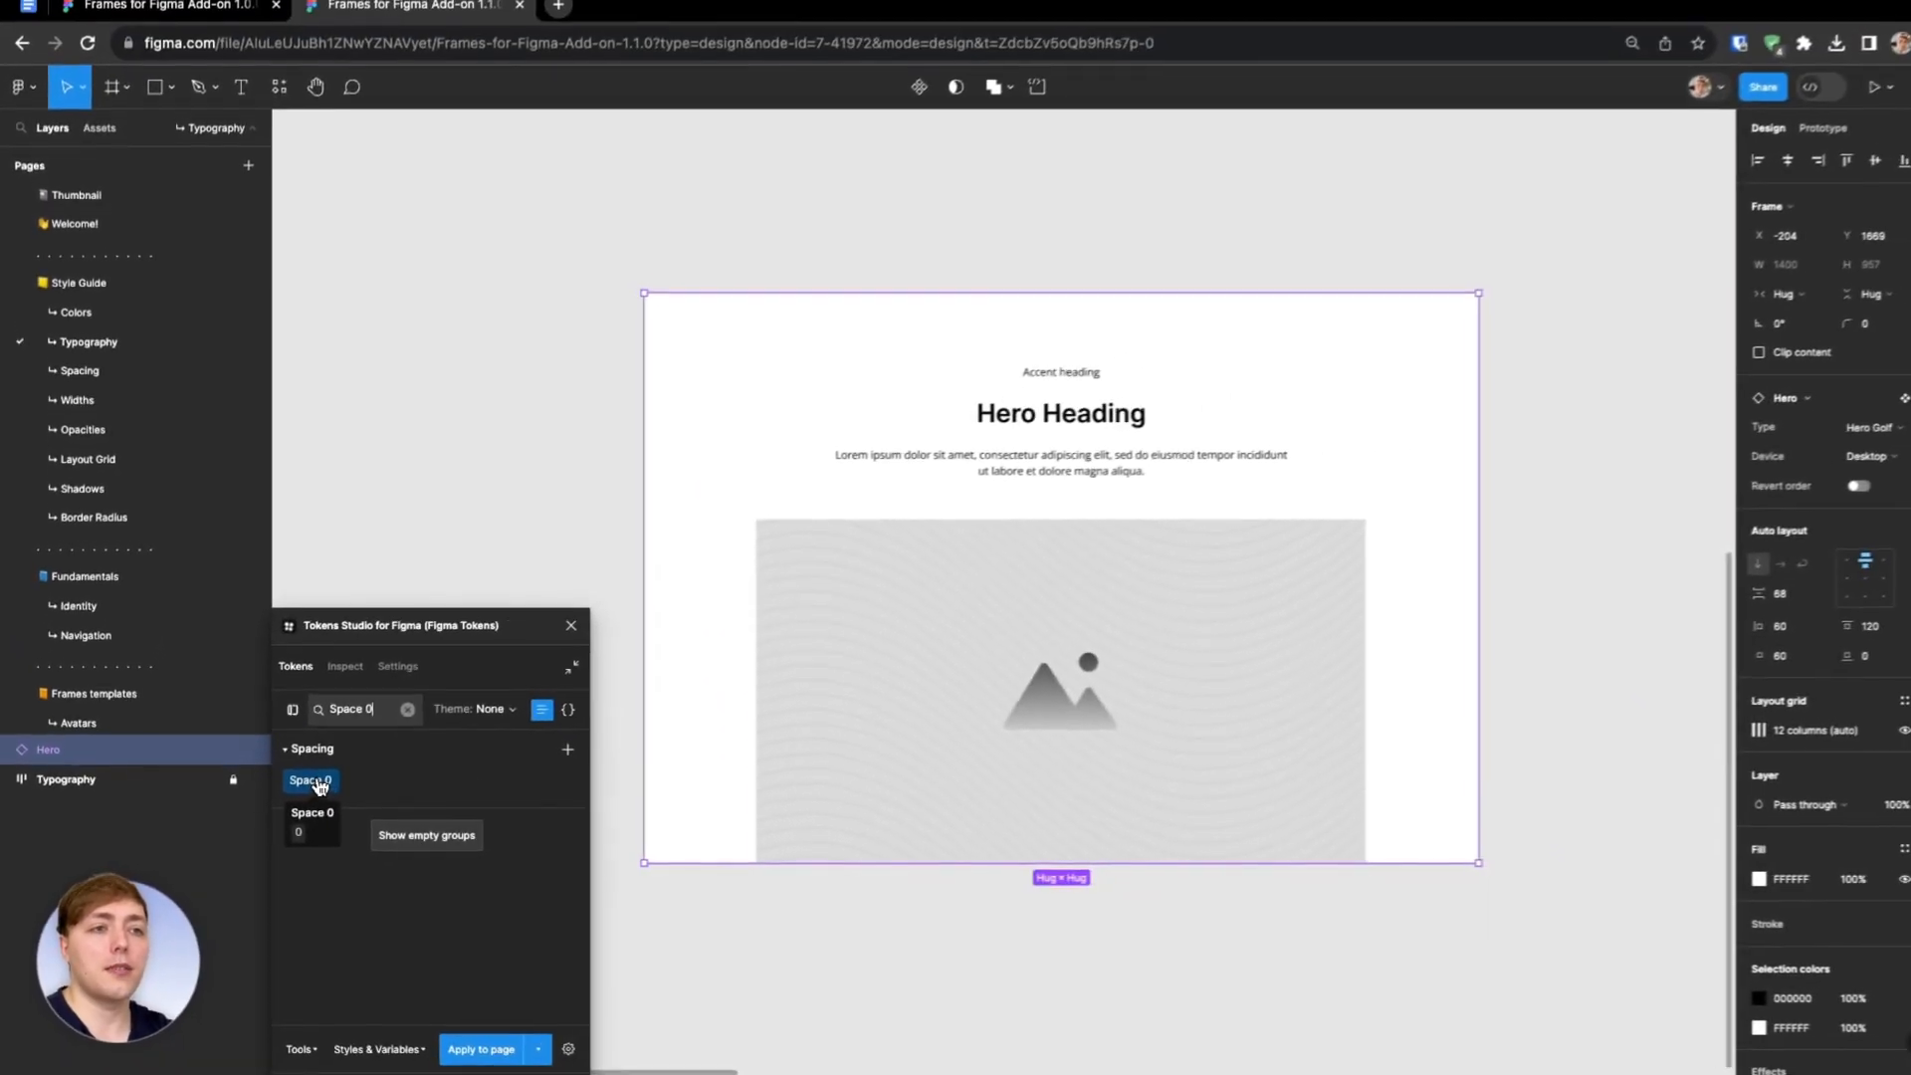
right_click(319, 787)
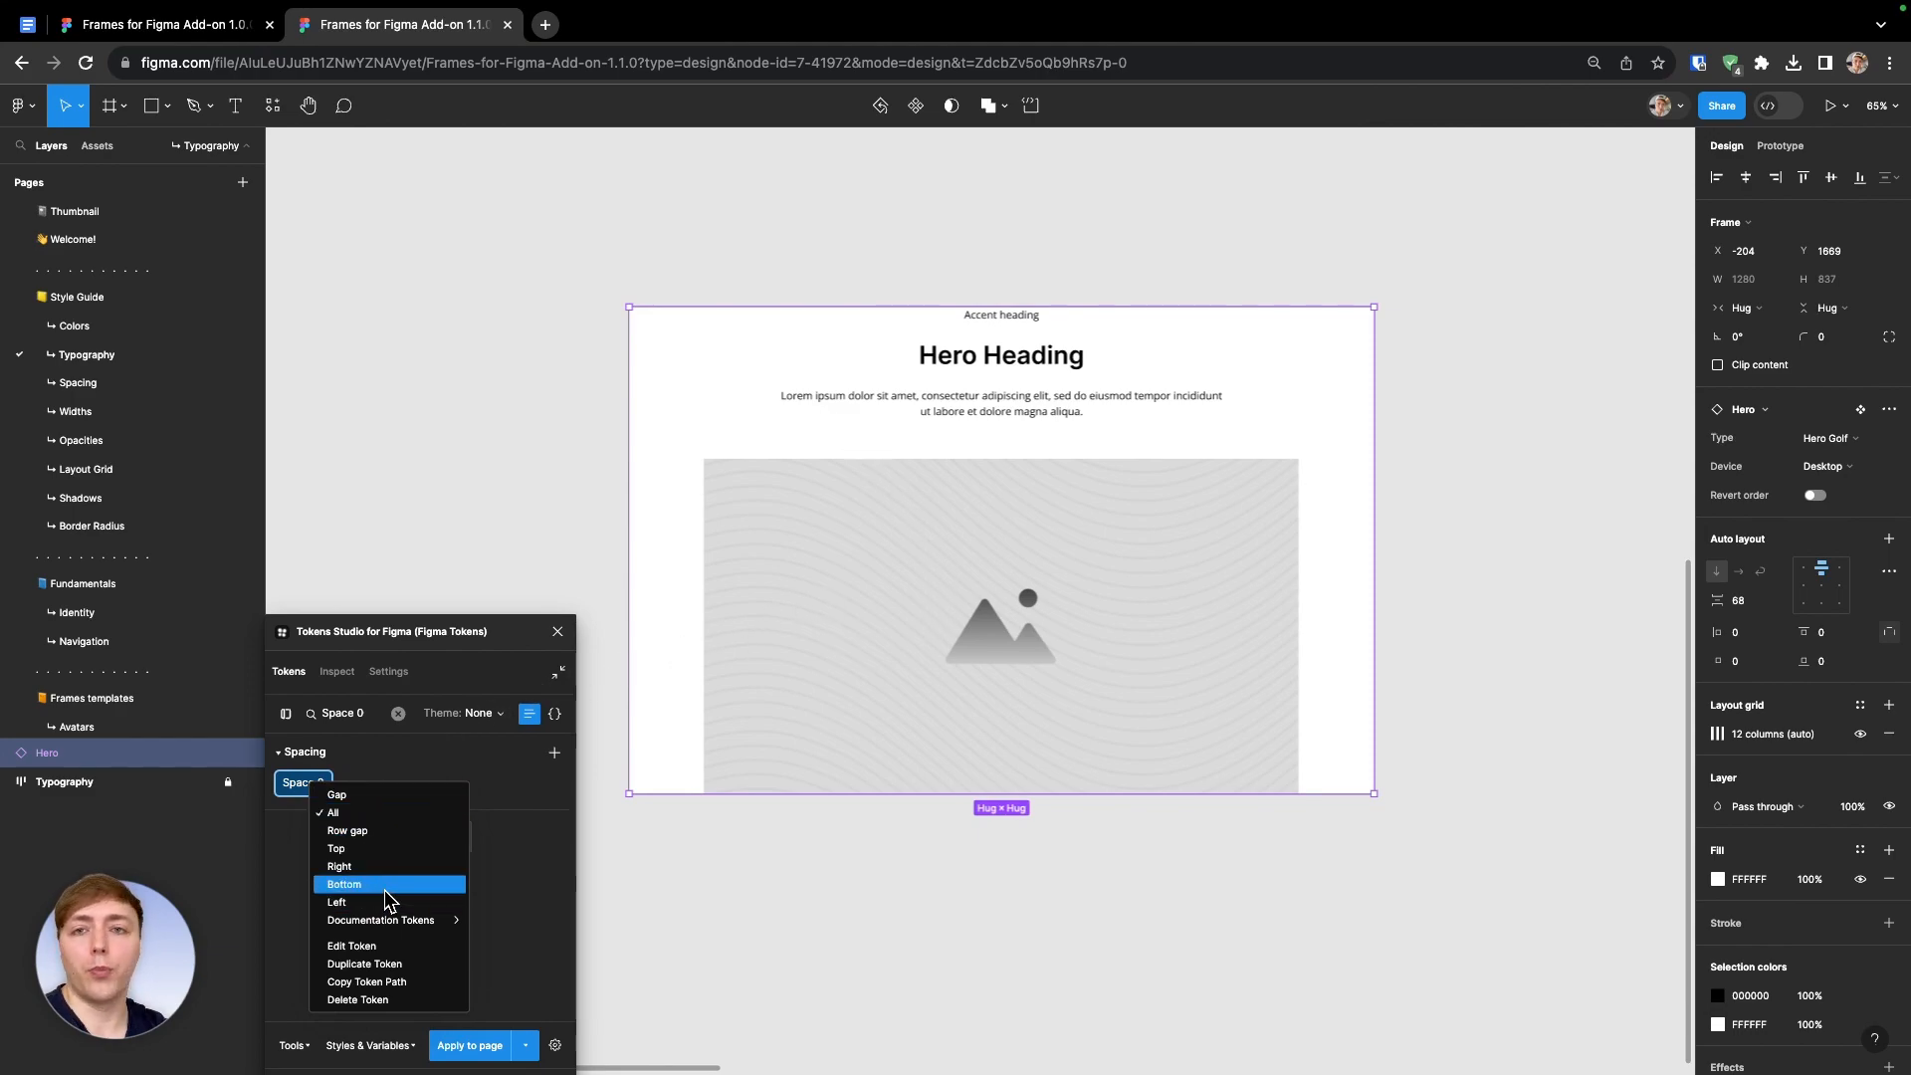
click(478, 560)
click(682, 396)
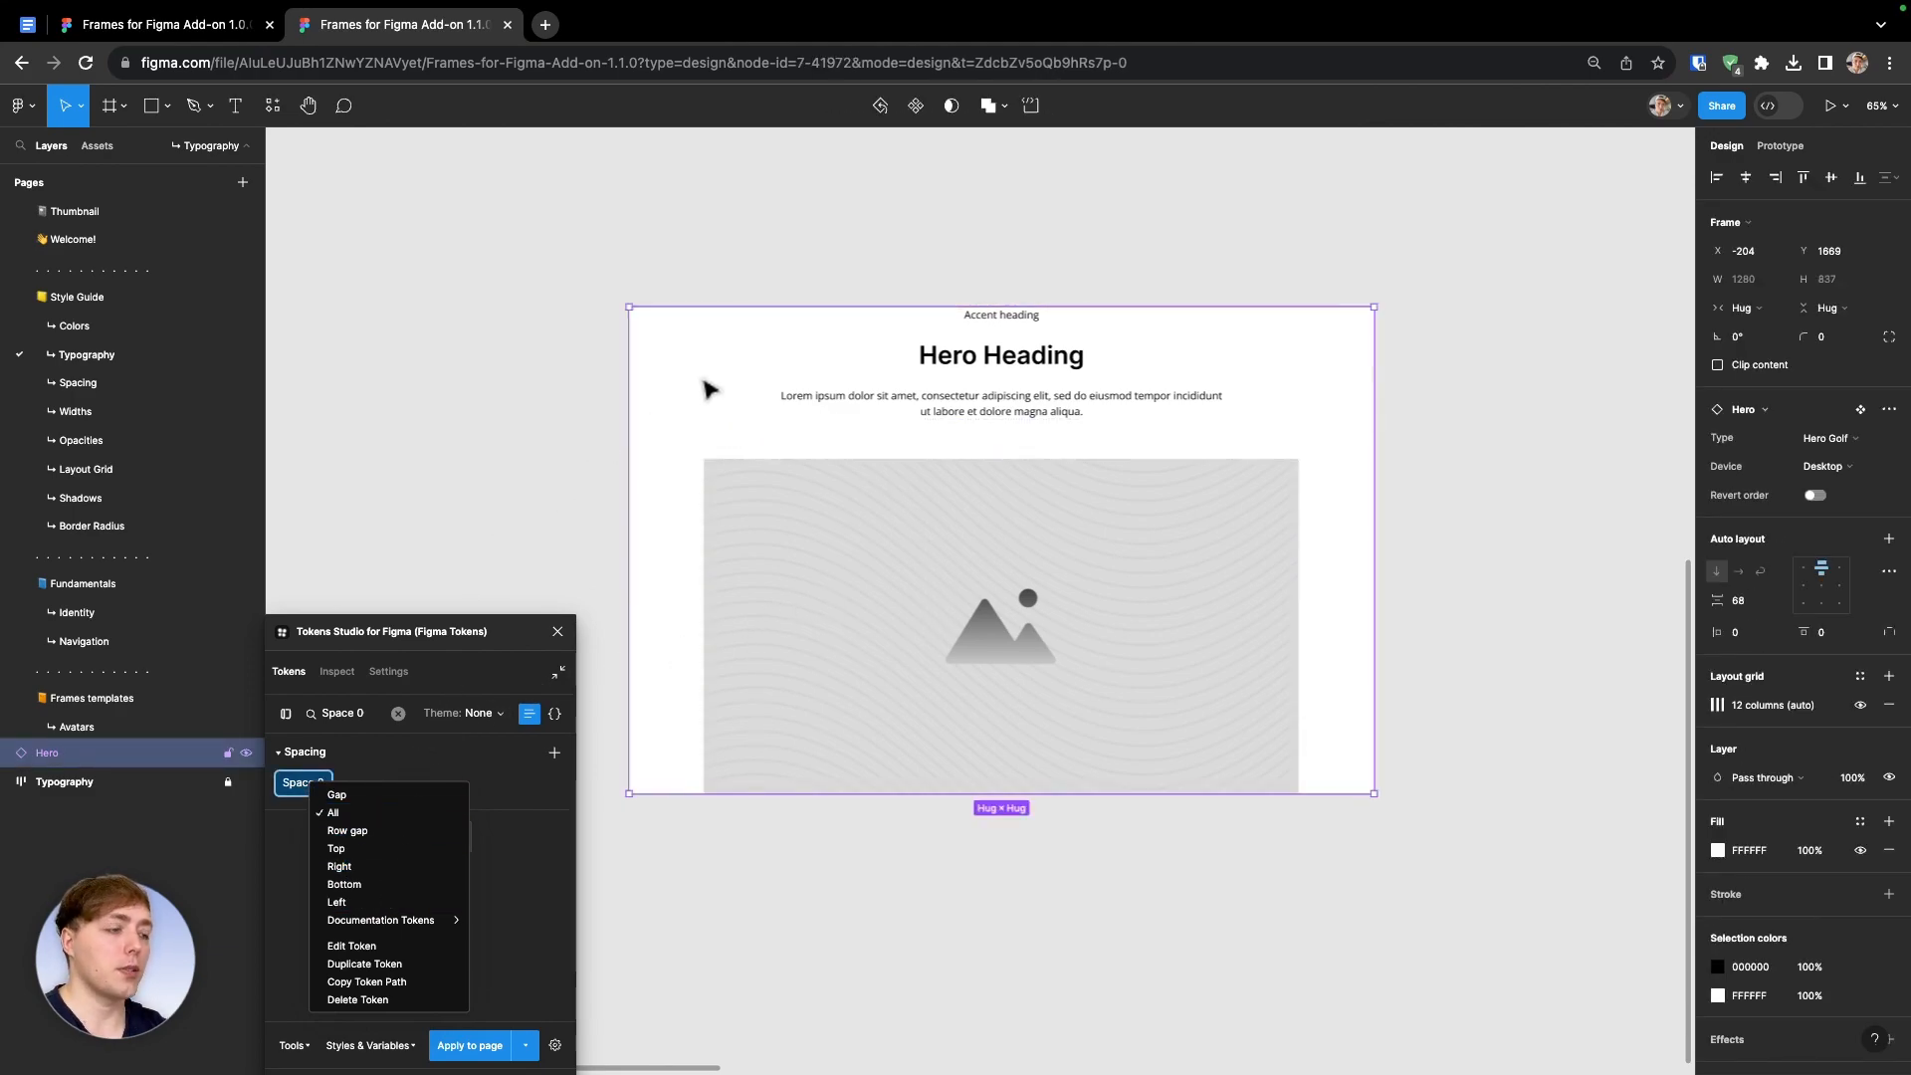
Delete the Hero component, check the release notes document and return to the 1.1.0 file
key(Delete)
scroll(842, 295, down, 5)
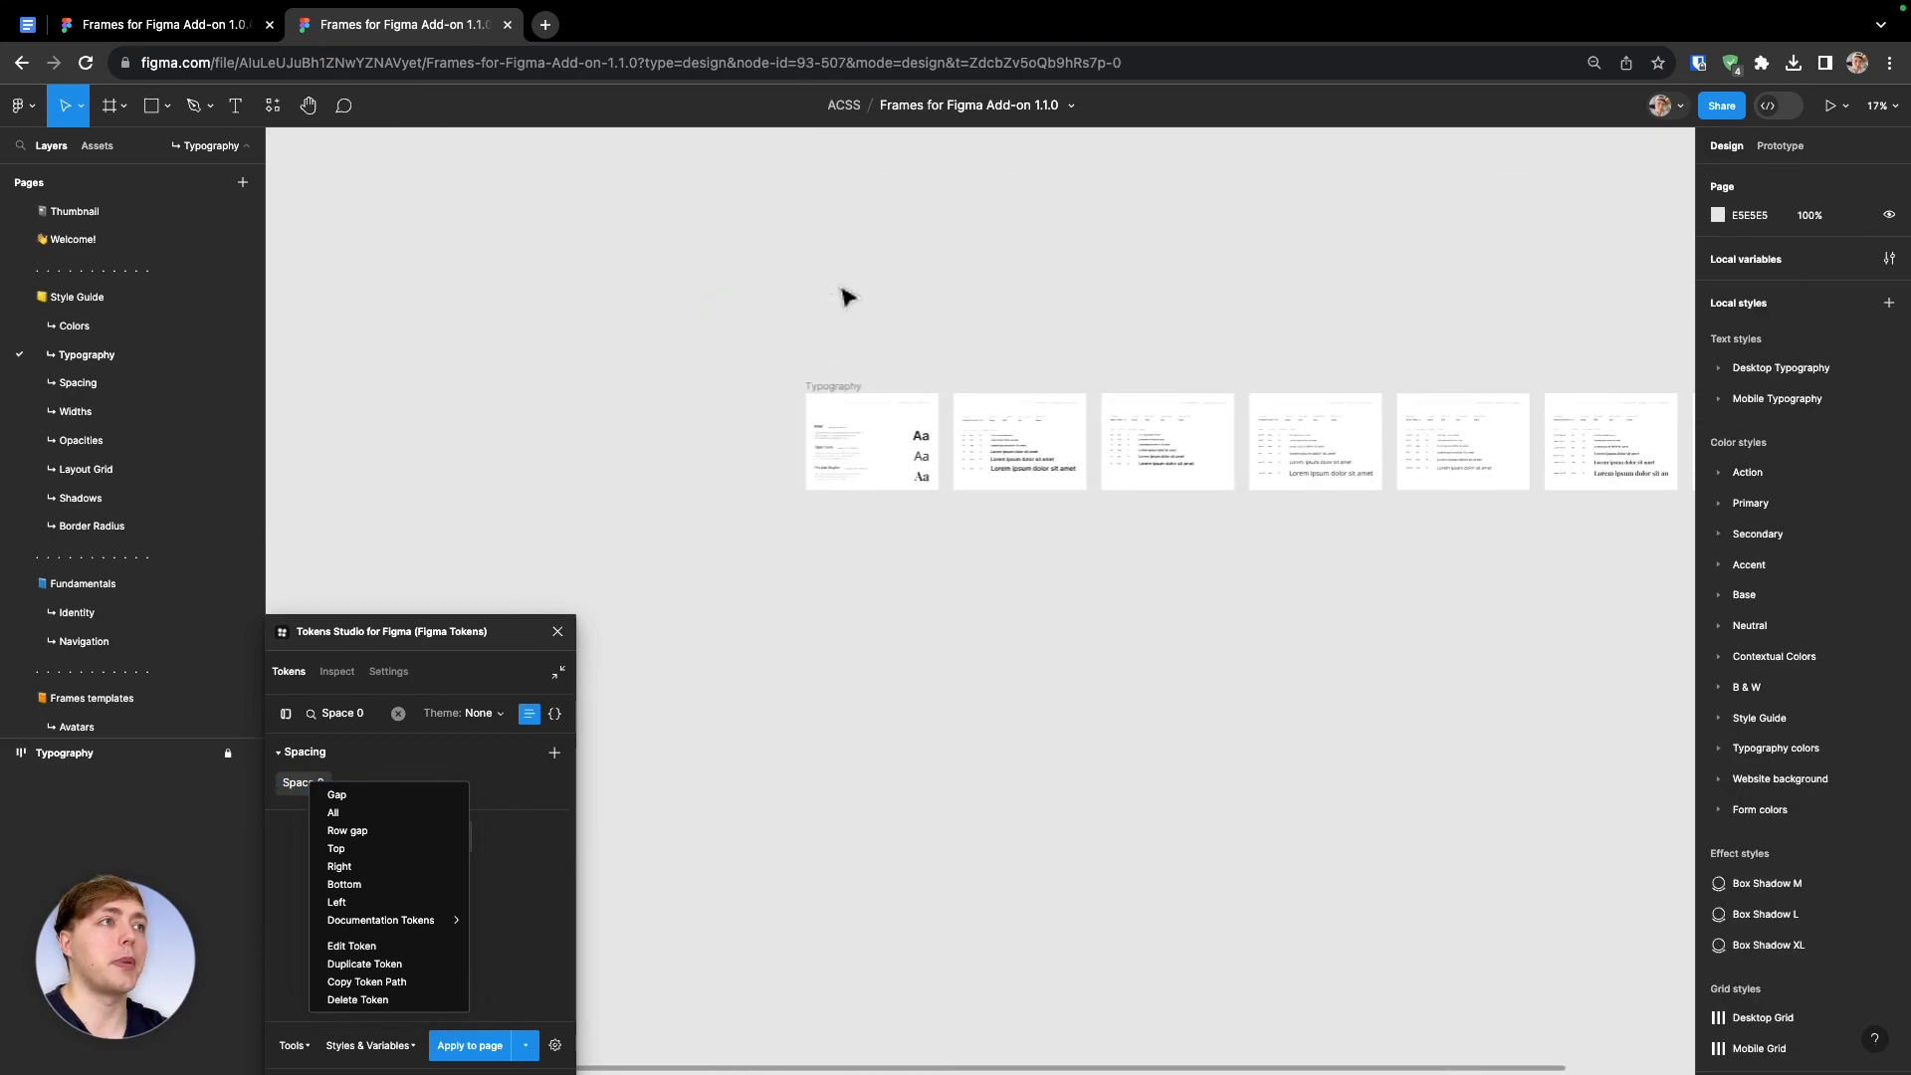
click(28, 25)
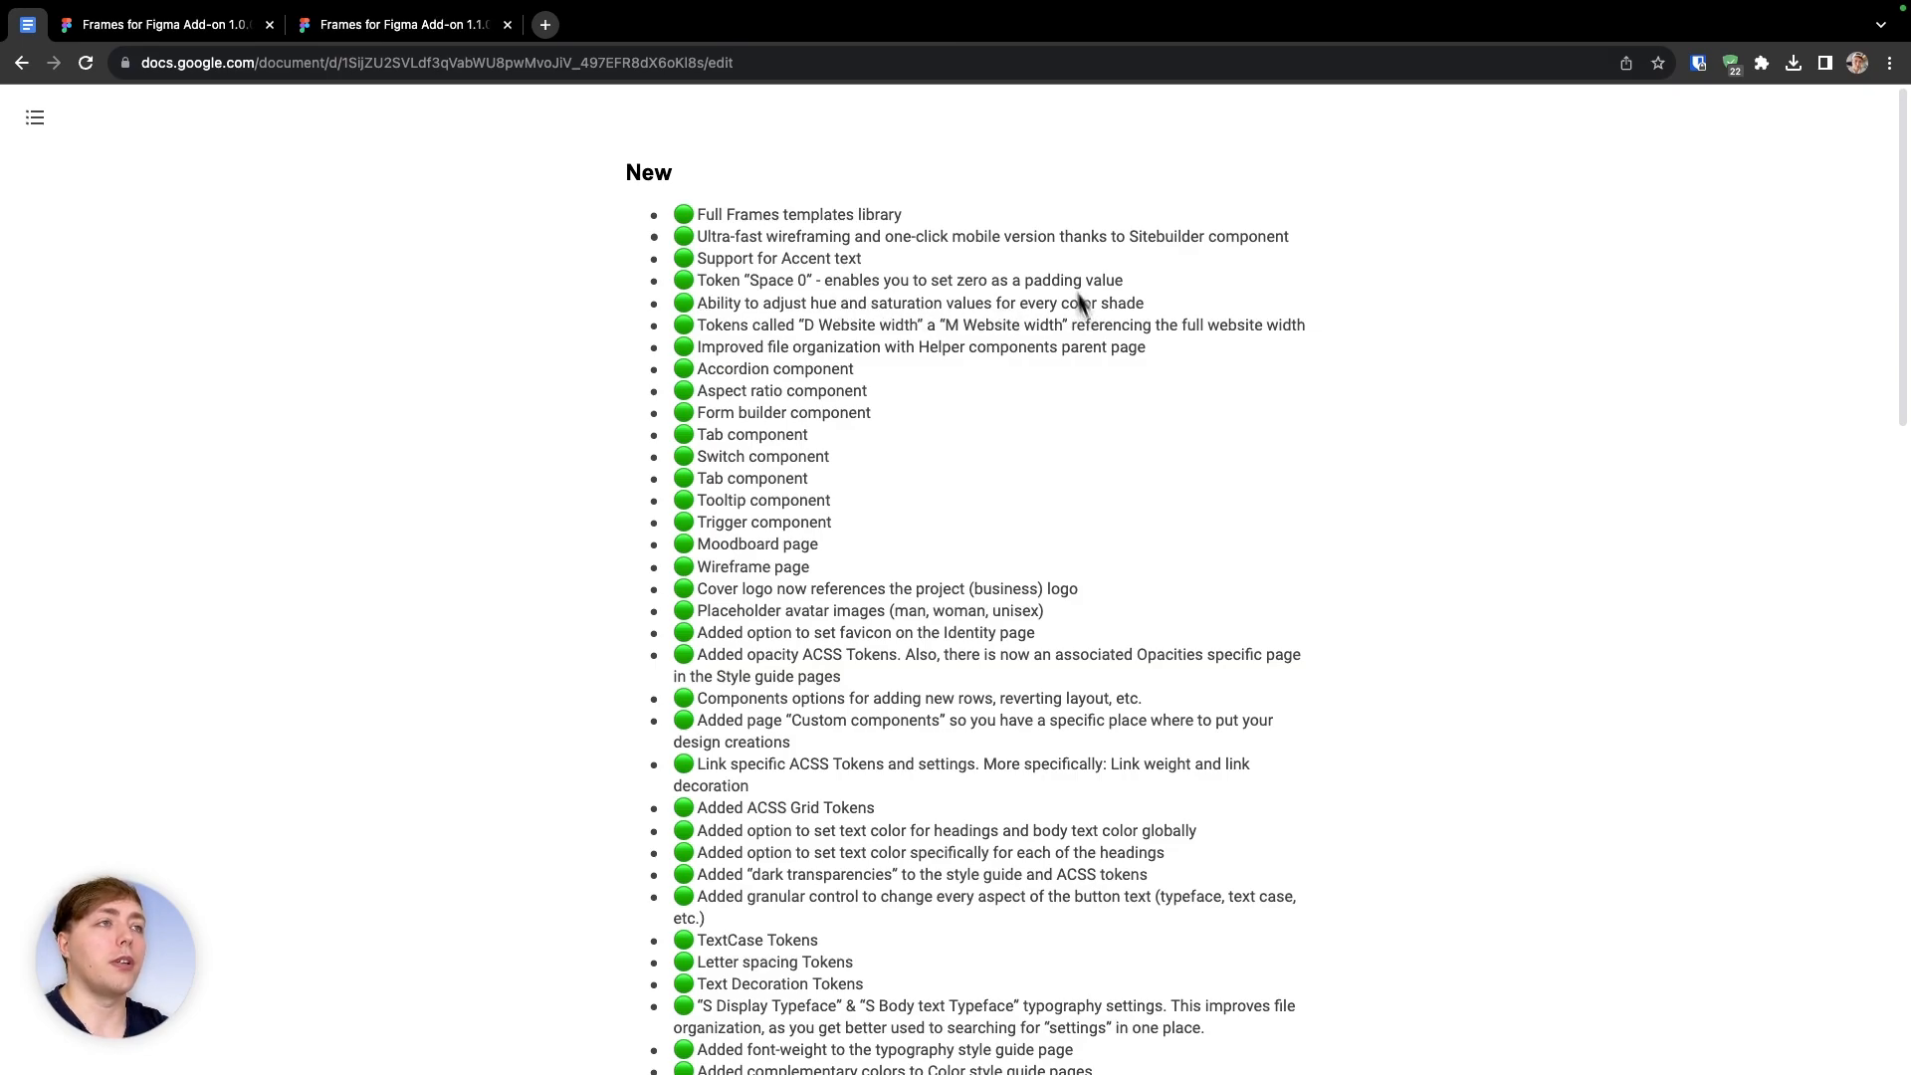
click(403, 24)
Raise and enlarge the Tokens Studio window, and search for "Primary" to examine the shade hue, saturation and lightness adjustment tokens
drag(398, 586, 416, 337)
click(419, 423)
click(419, 423)
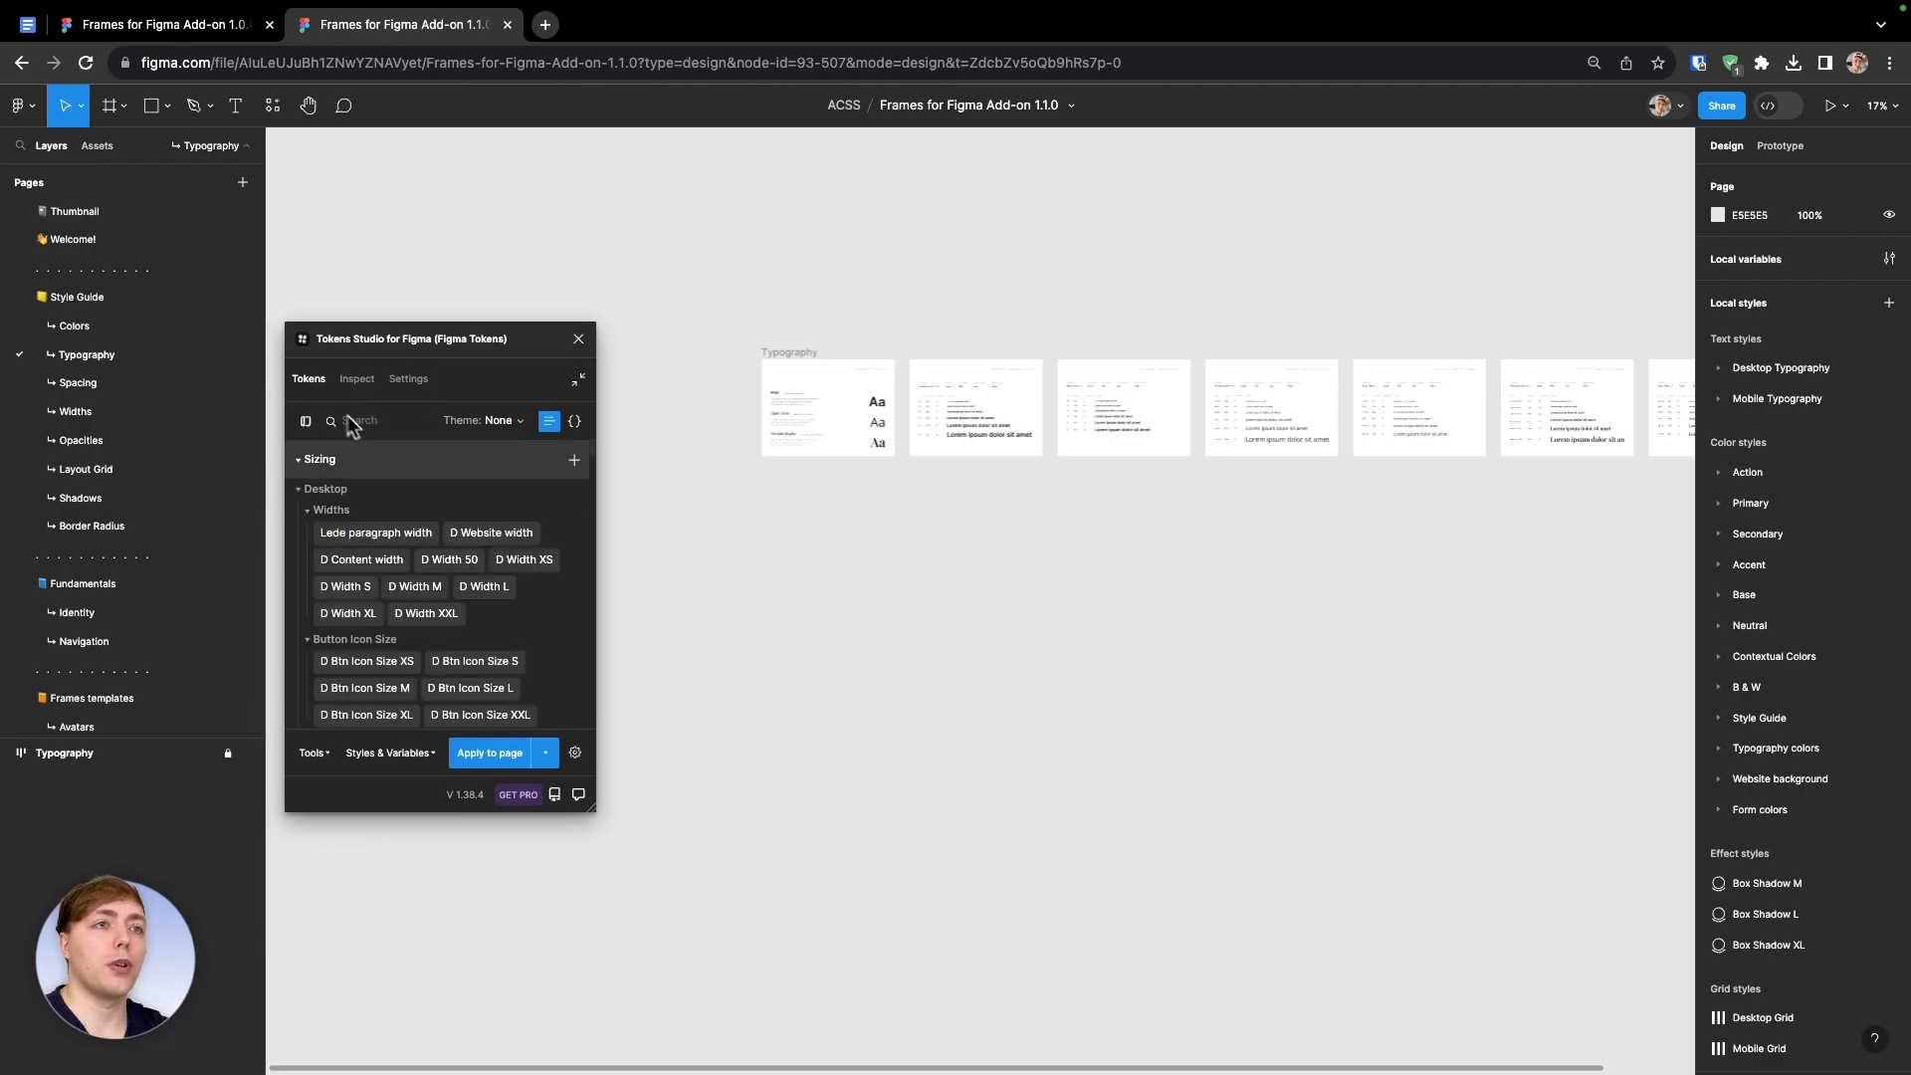
drag(583, 806, 661, 996)
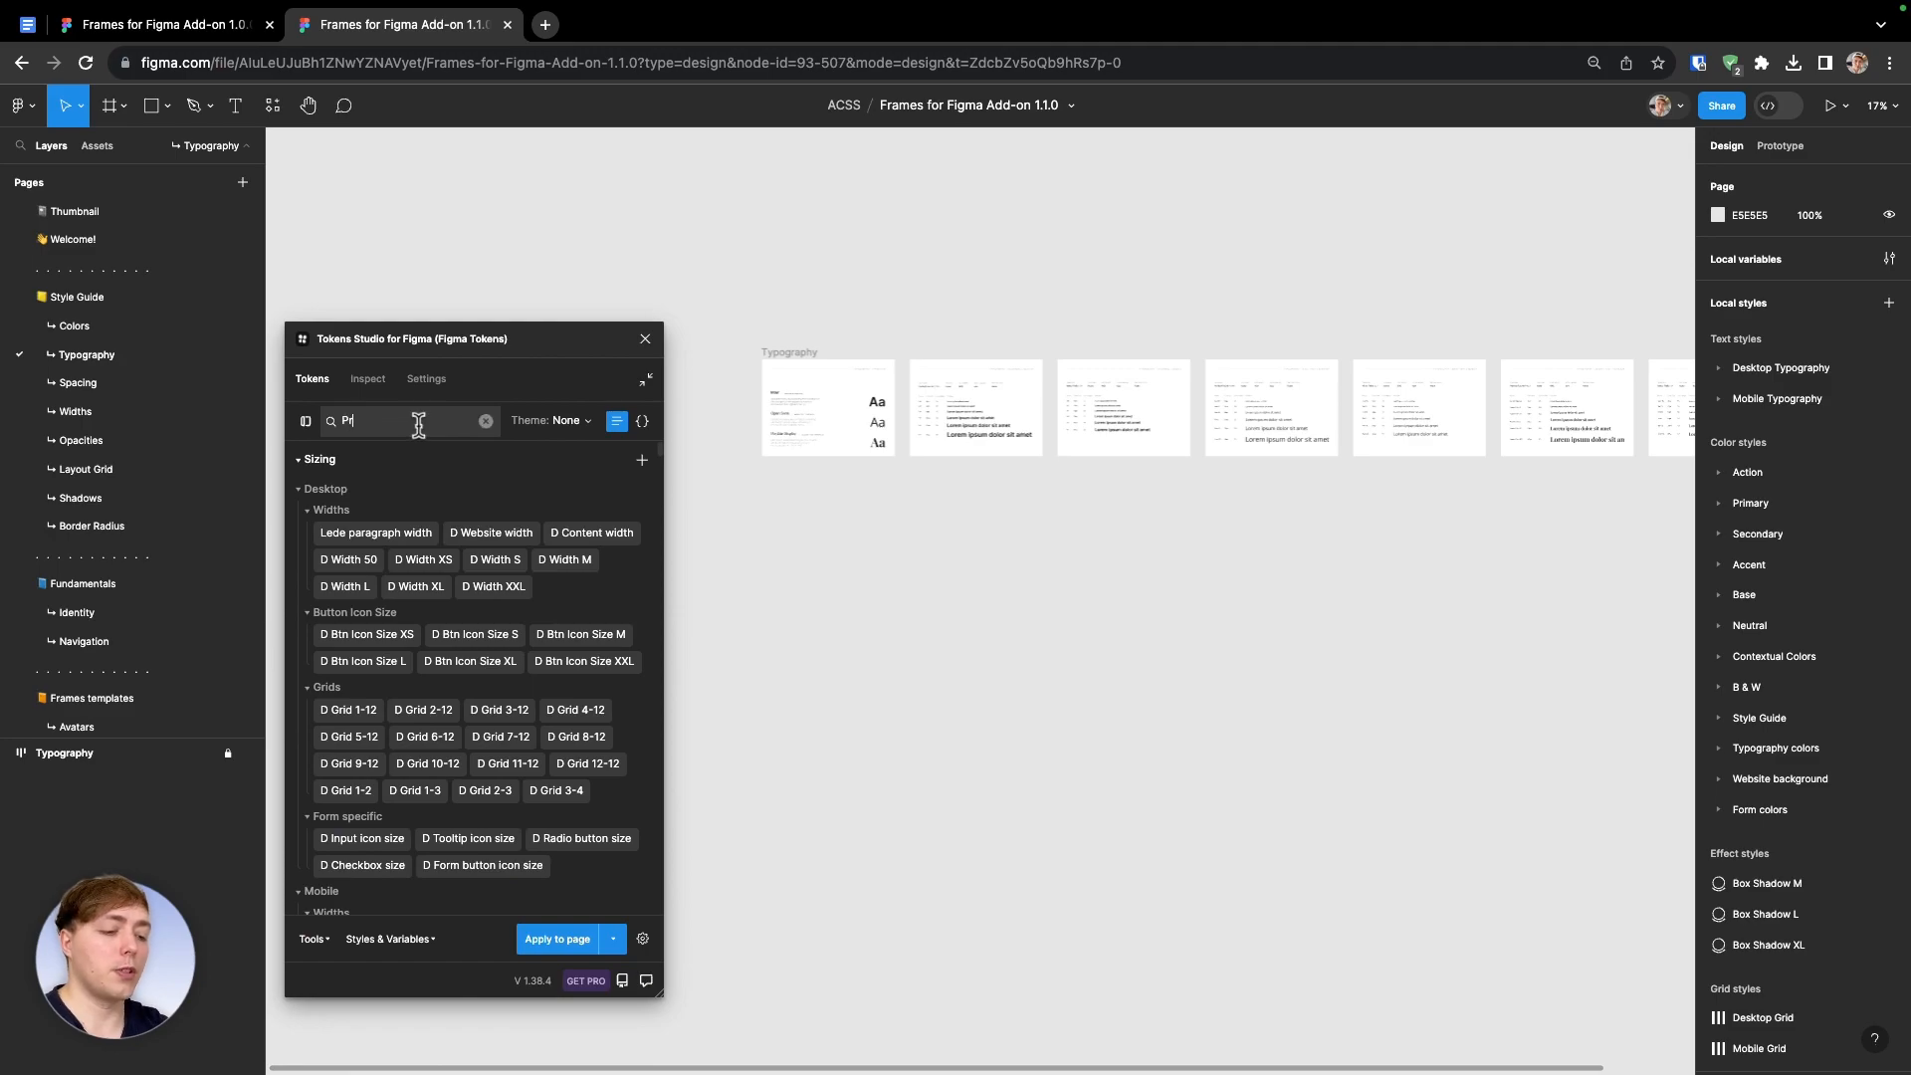
scroll(519, 766, down, 3)
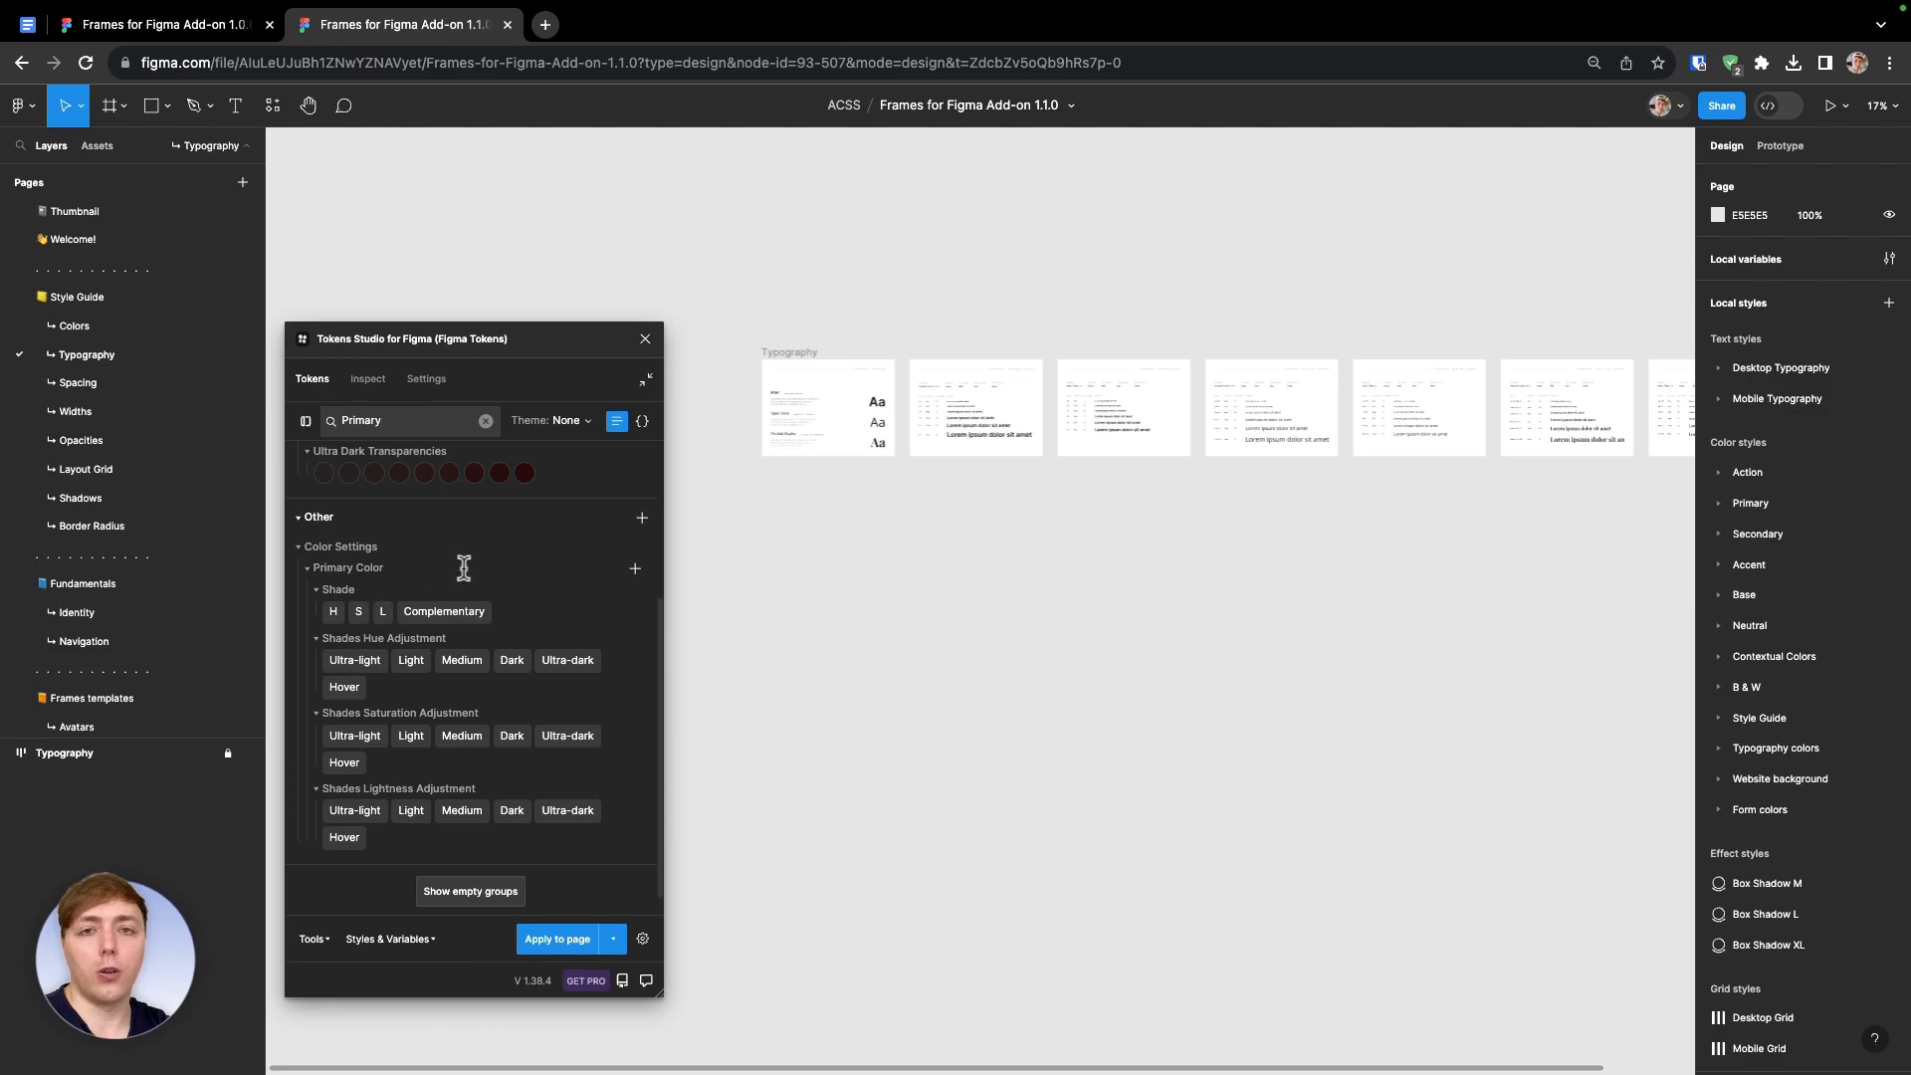
Check the release notes document again and search the 1.1.0 file's tokens for "D conte"
click(32, 26)
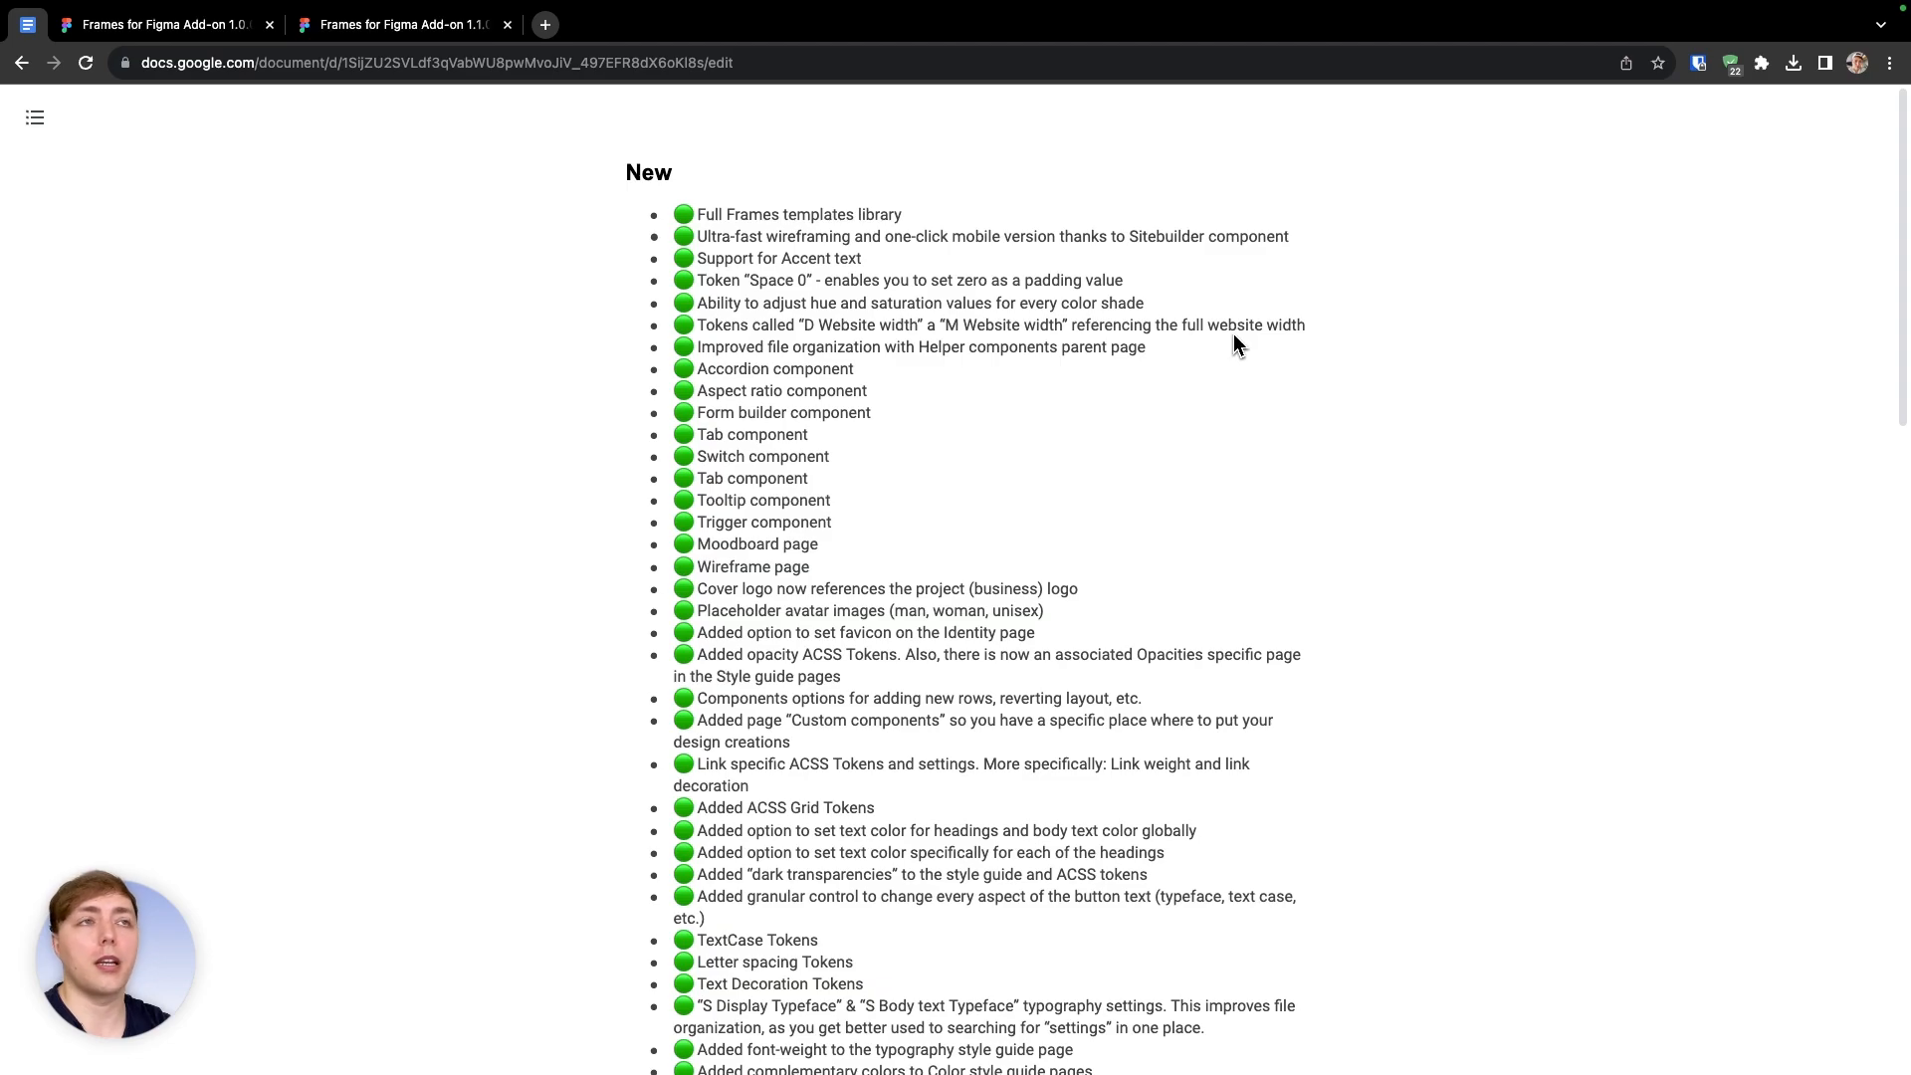
click(398, 24)
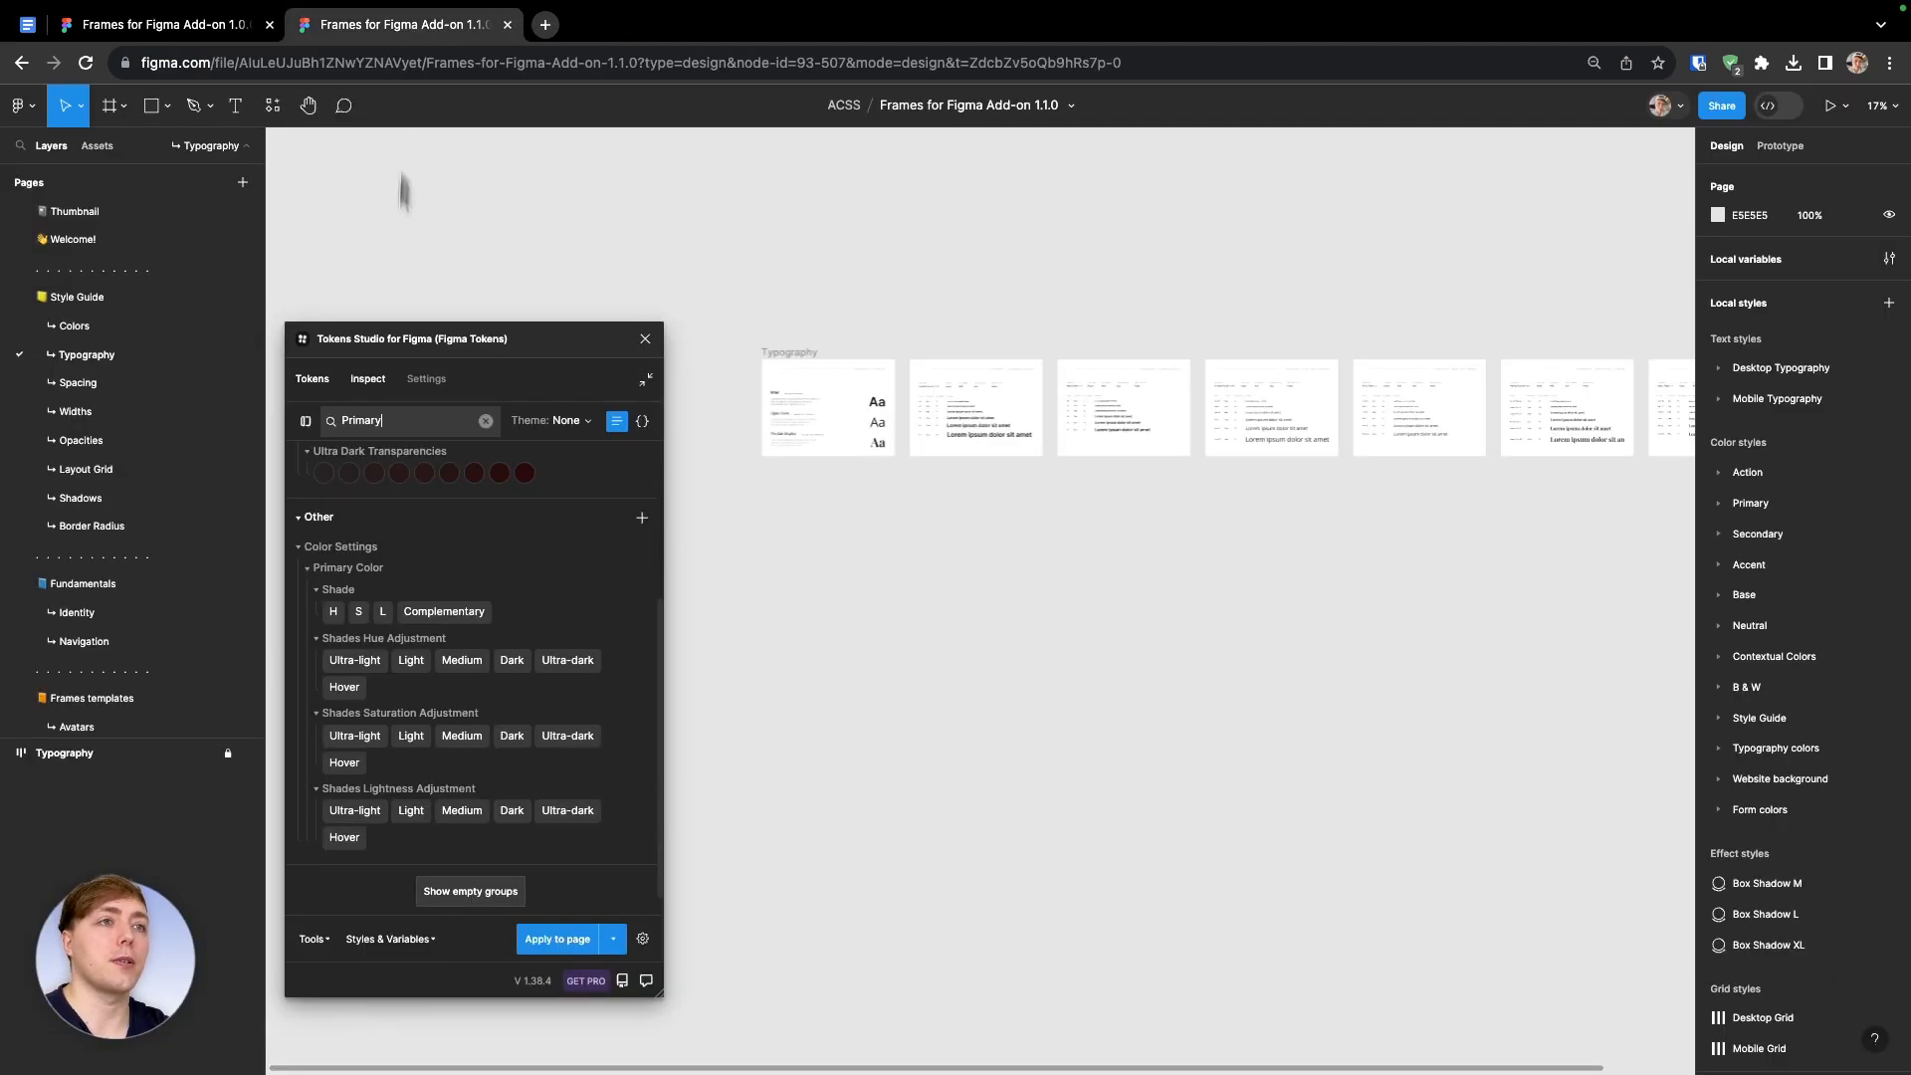
click(393, 426)
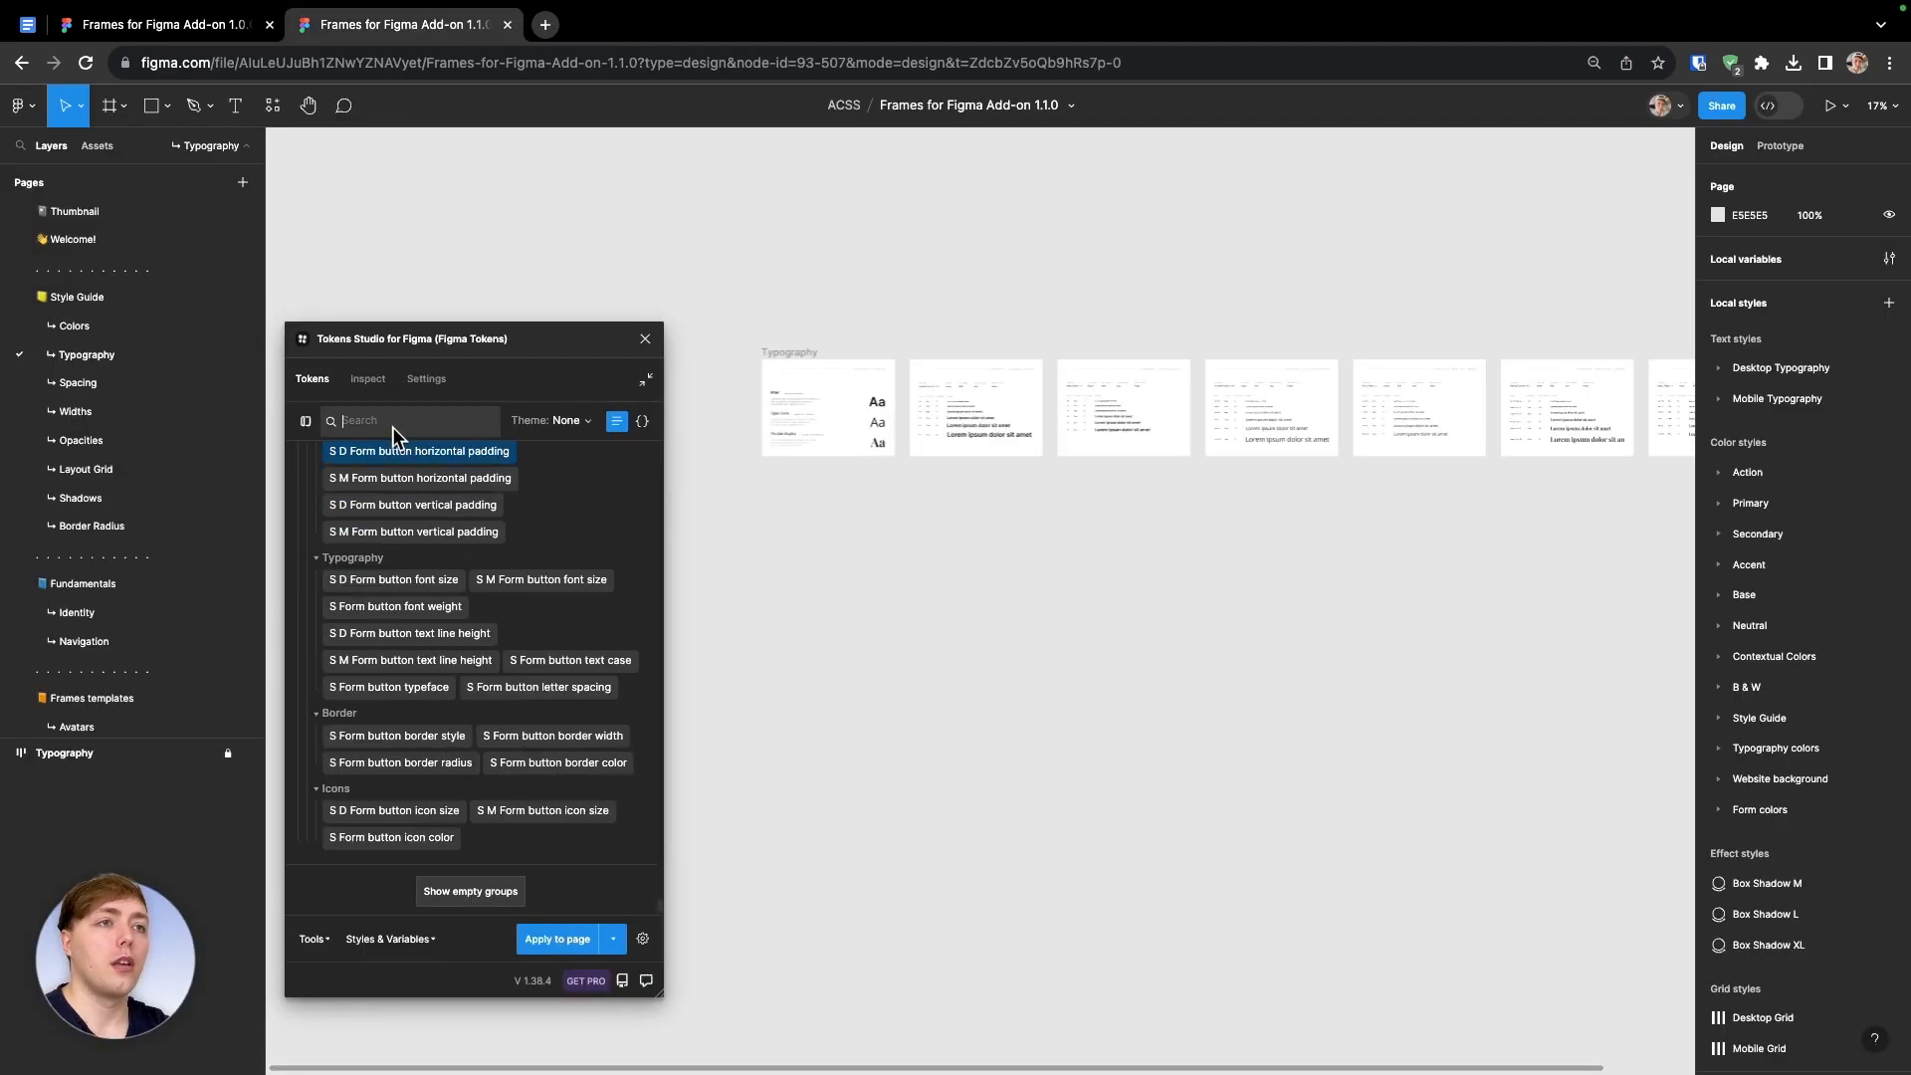
text(D conte)
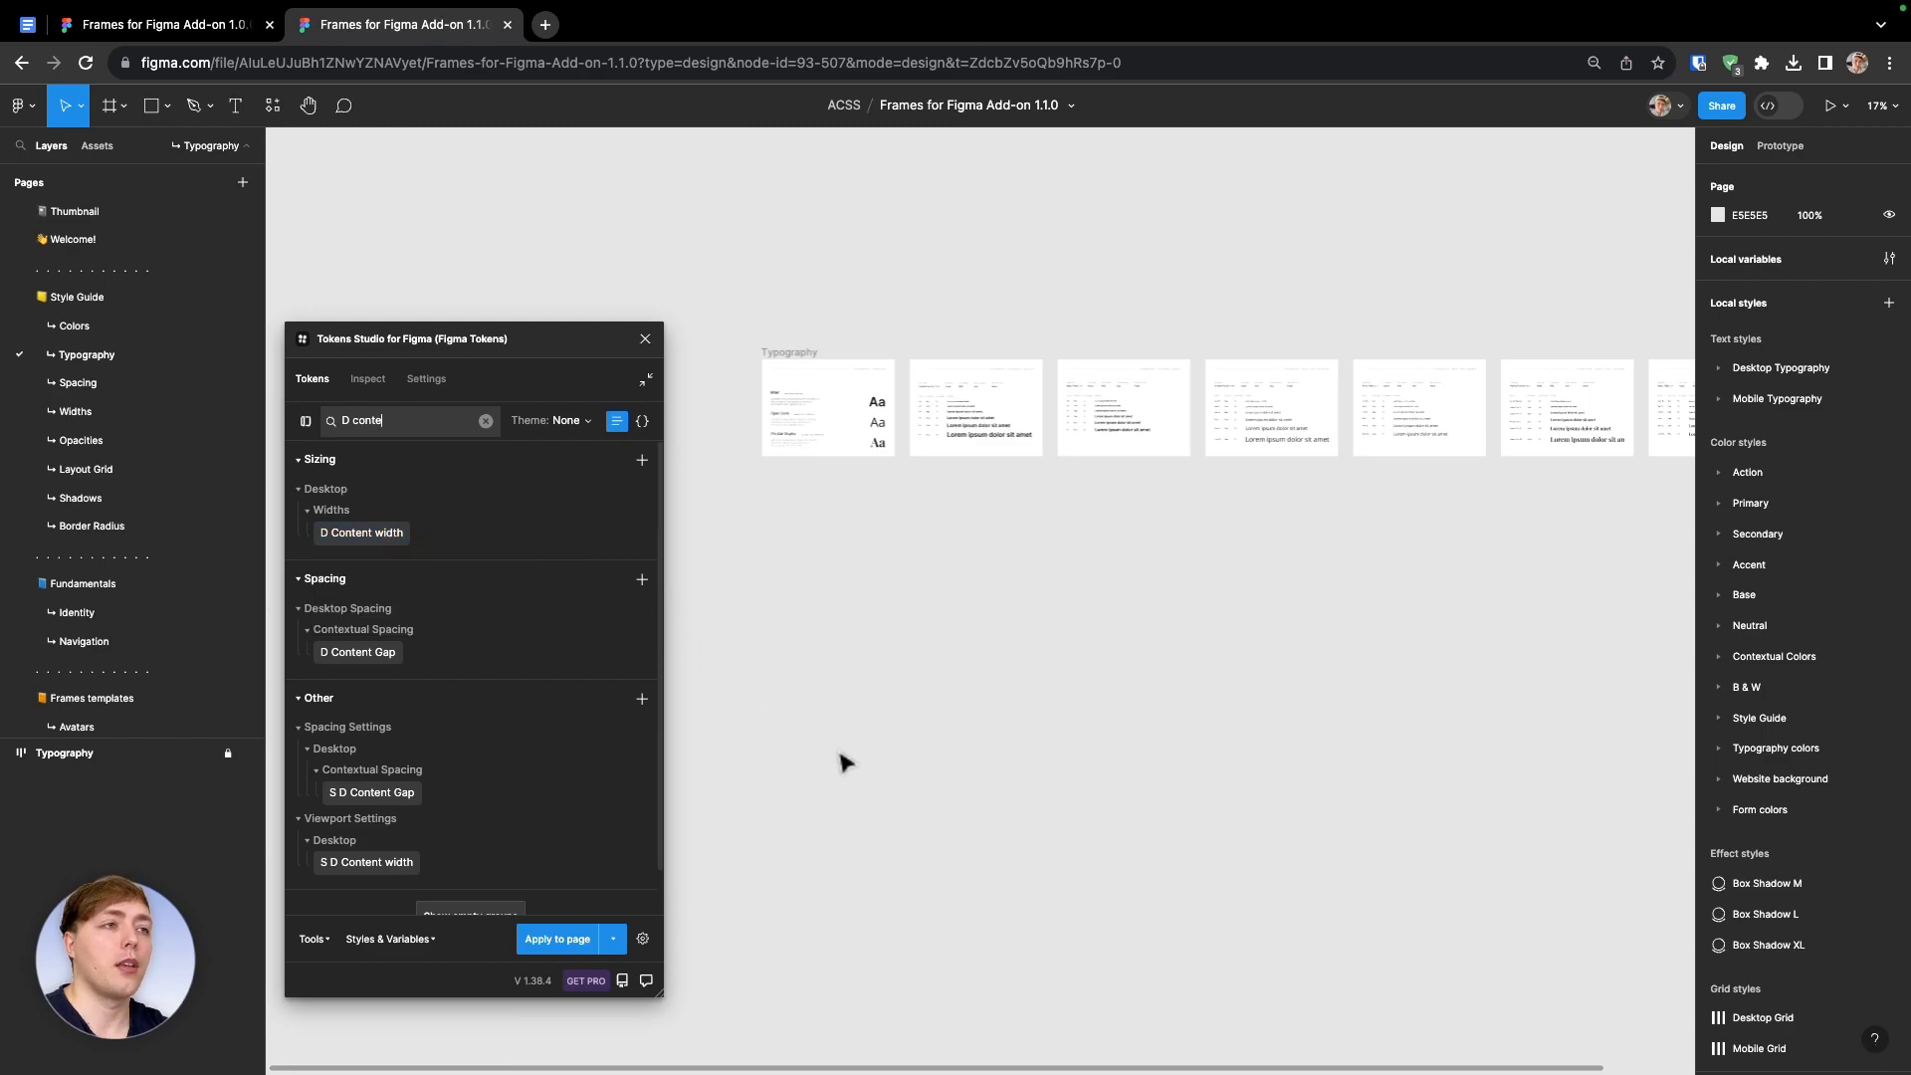
click(758, 534)
Lower the Tokens Studio window and place a Section component on the empty canvas below the typography frames
drag(575, 338, 548, 458)
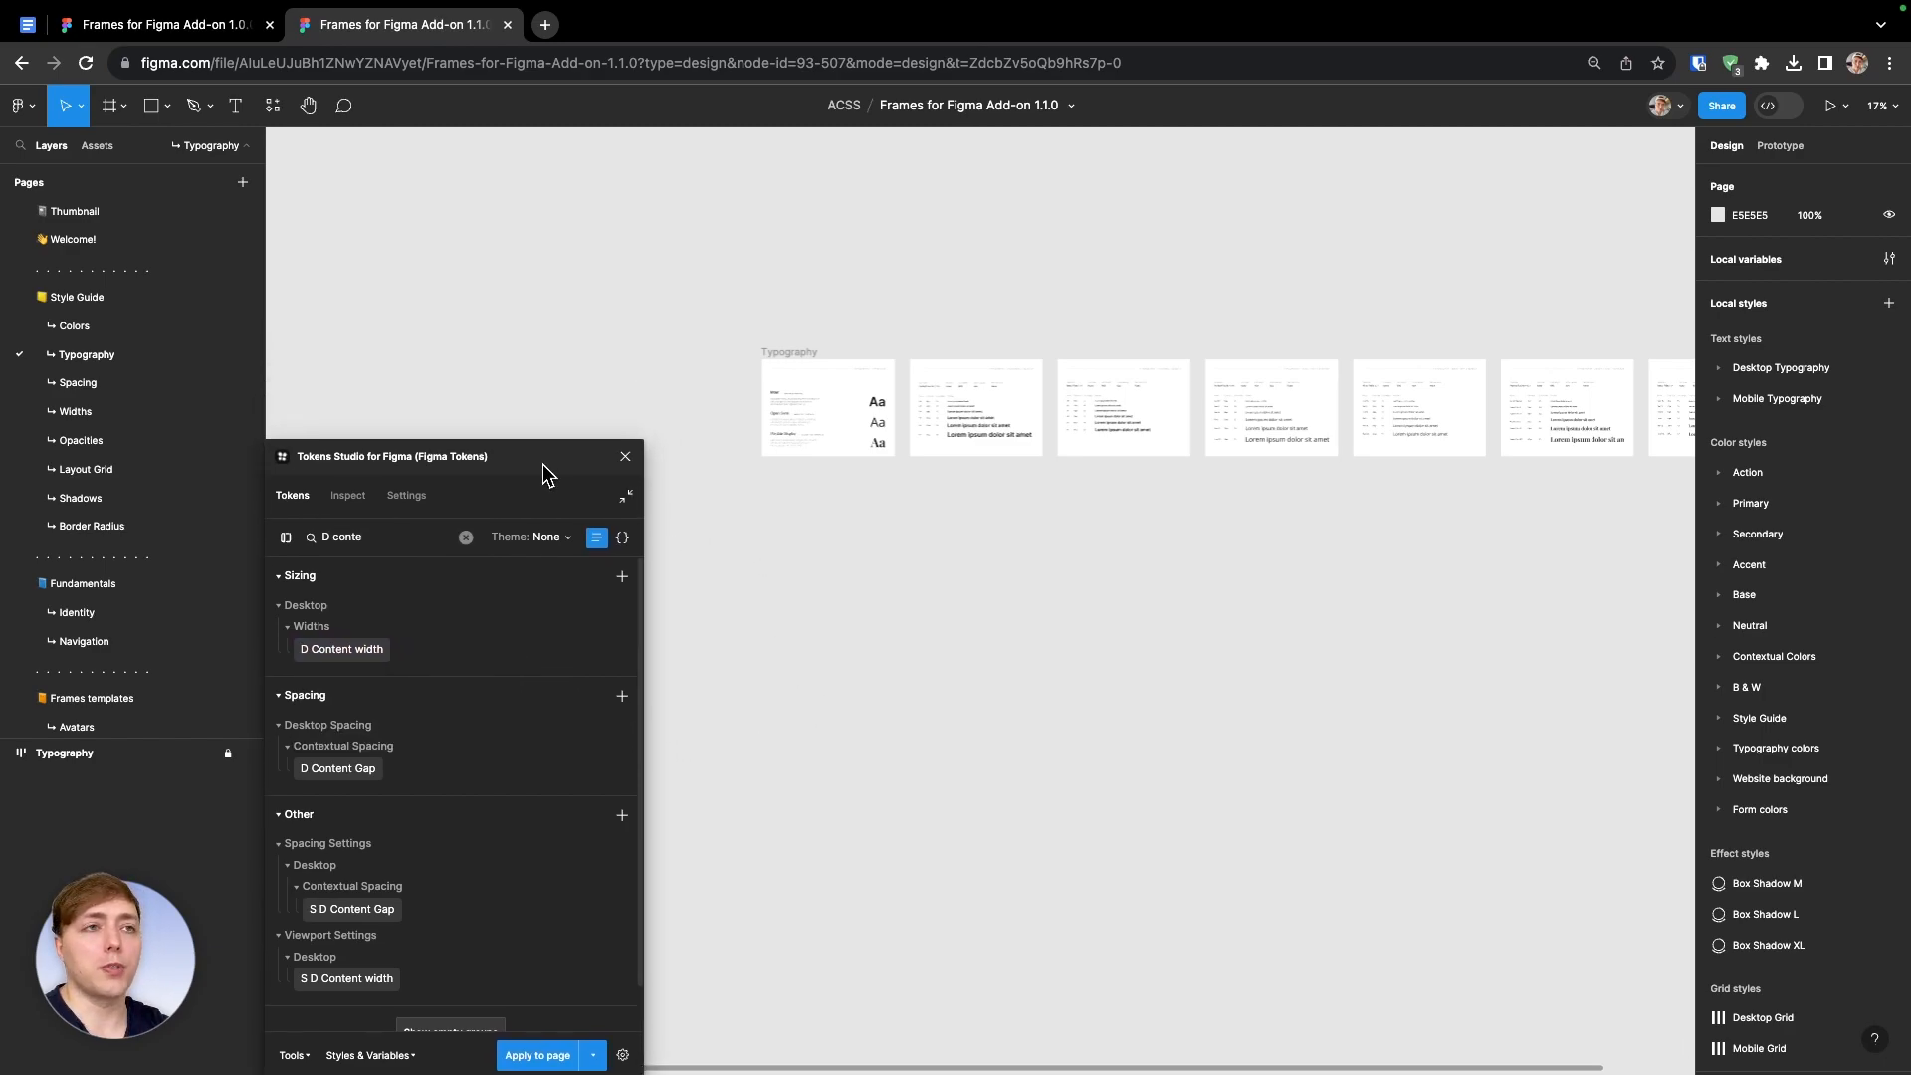
key(shift+i)
text(section)
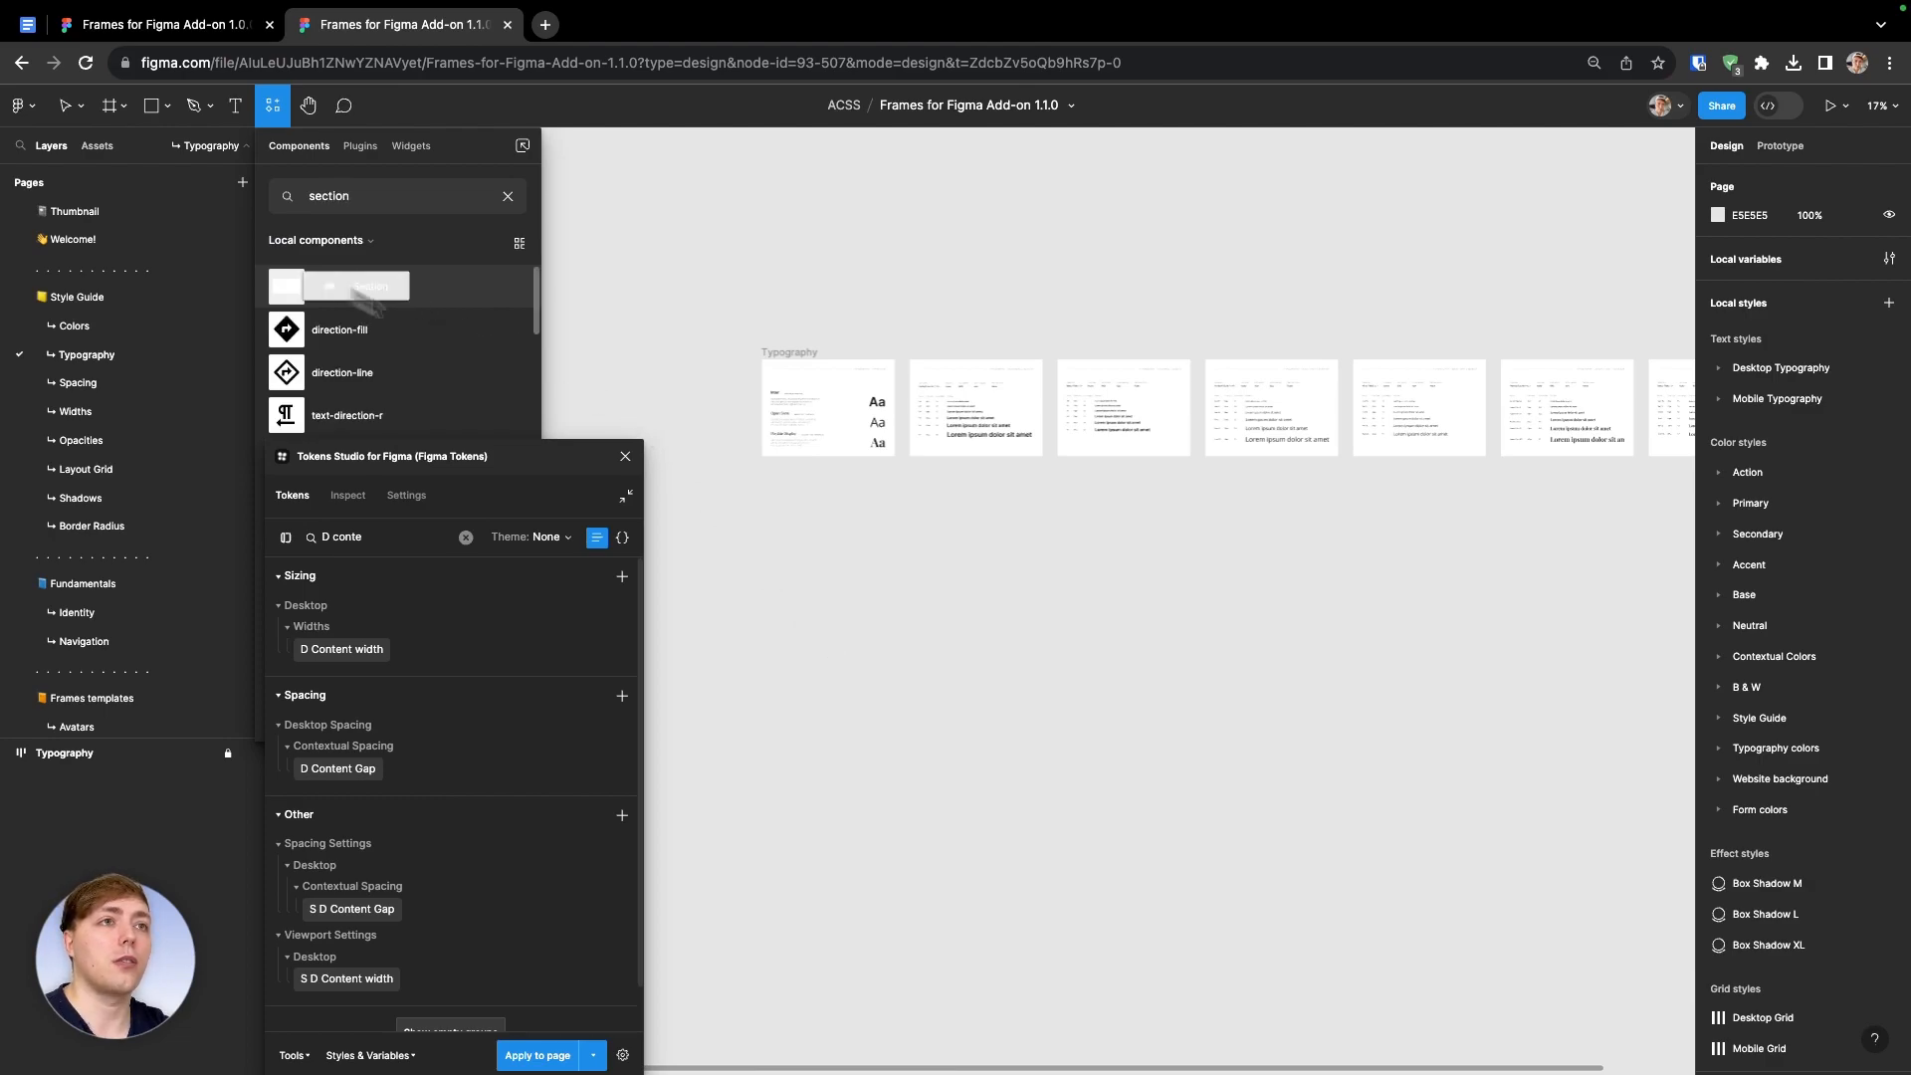
drag(341, 286, 945, 741)
scroll(945, 741, up, 5)
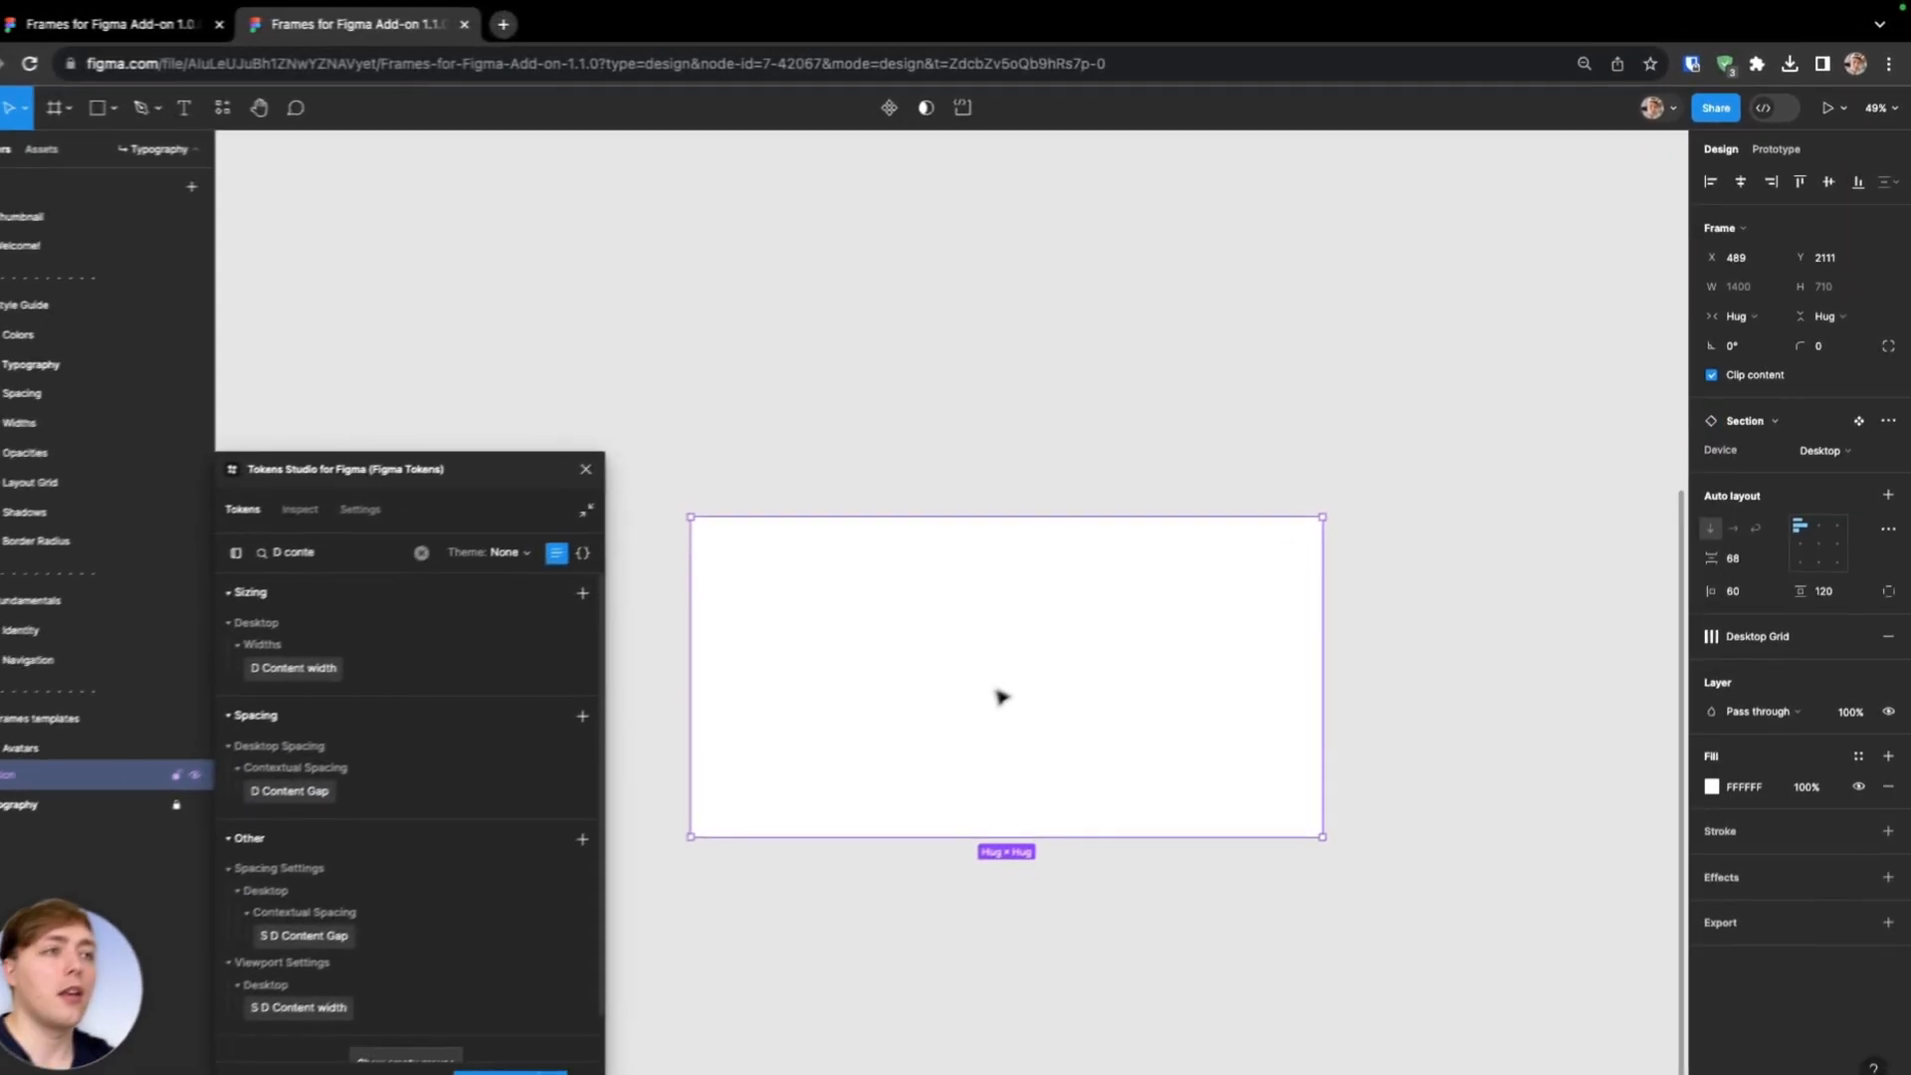
Check the tokens applied to the Section's Inner Container, and delete the whole Section component
double_click(1002, 687)
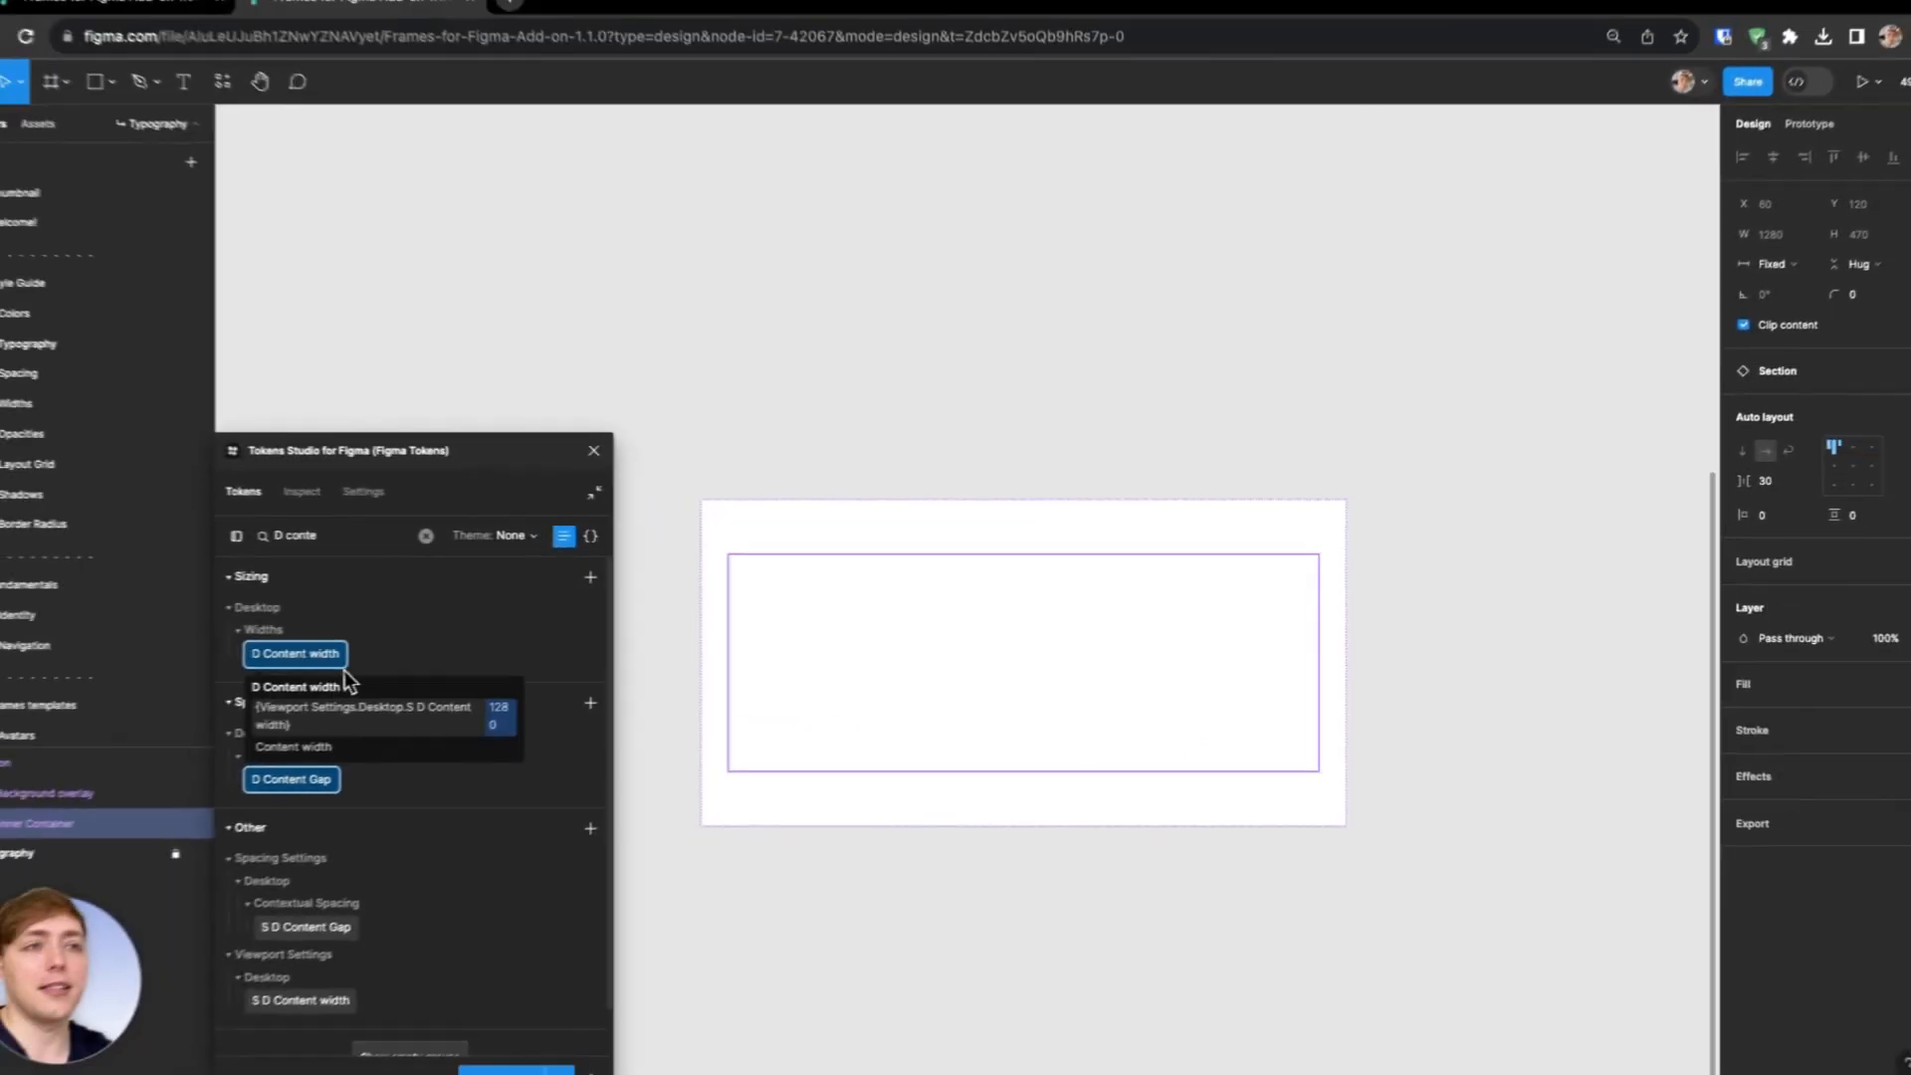
click(737, 533)
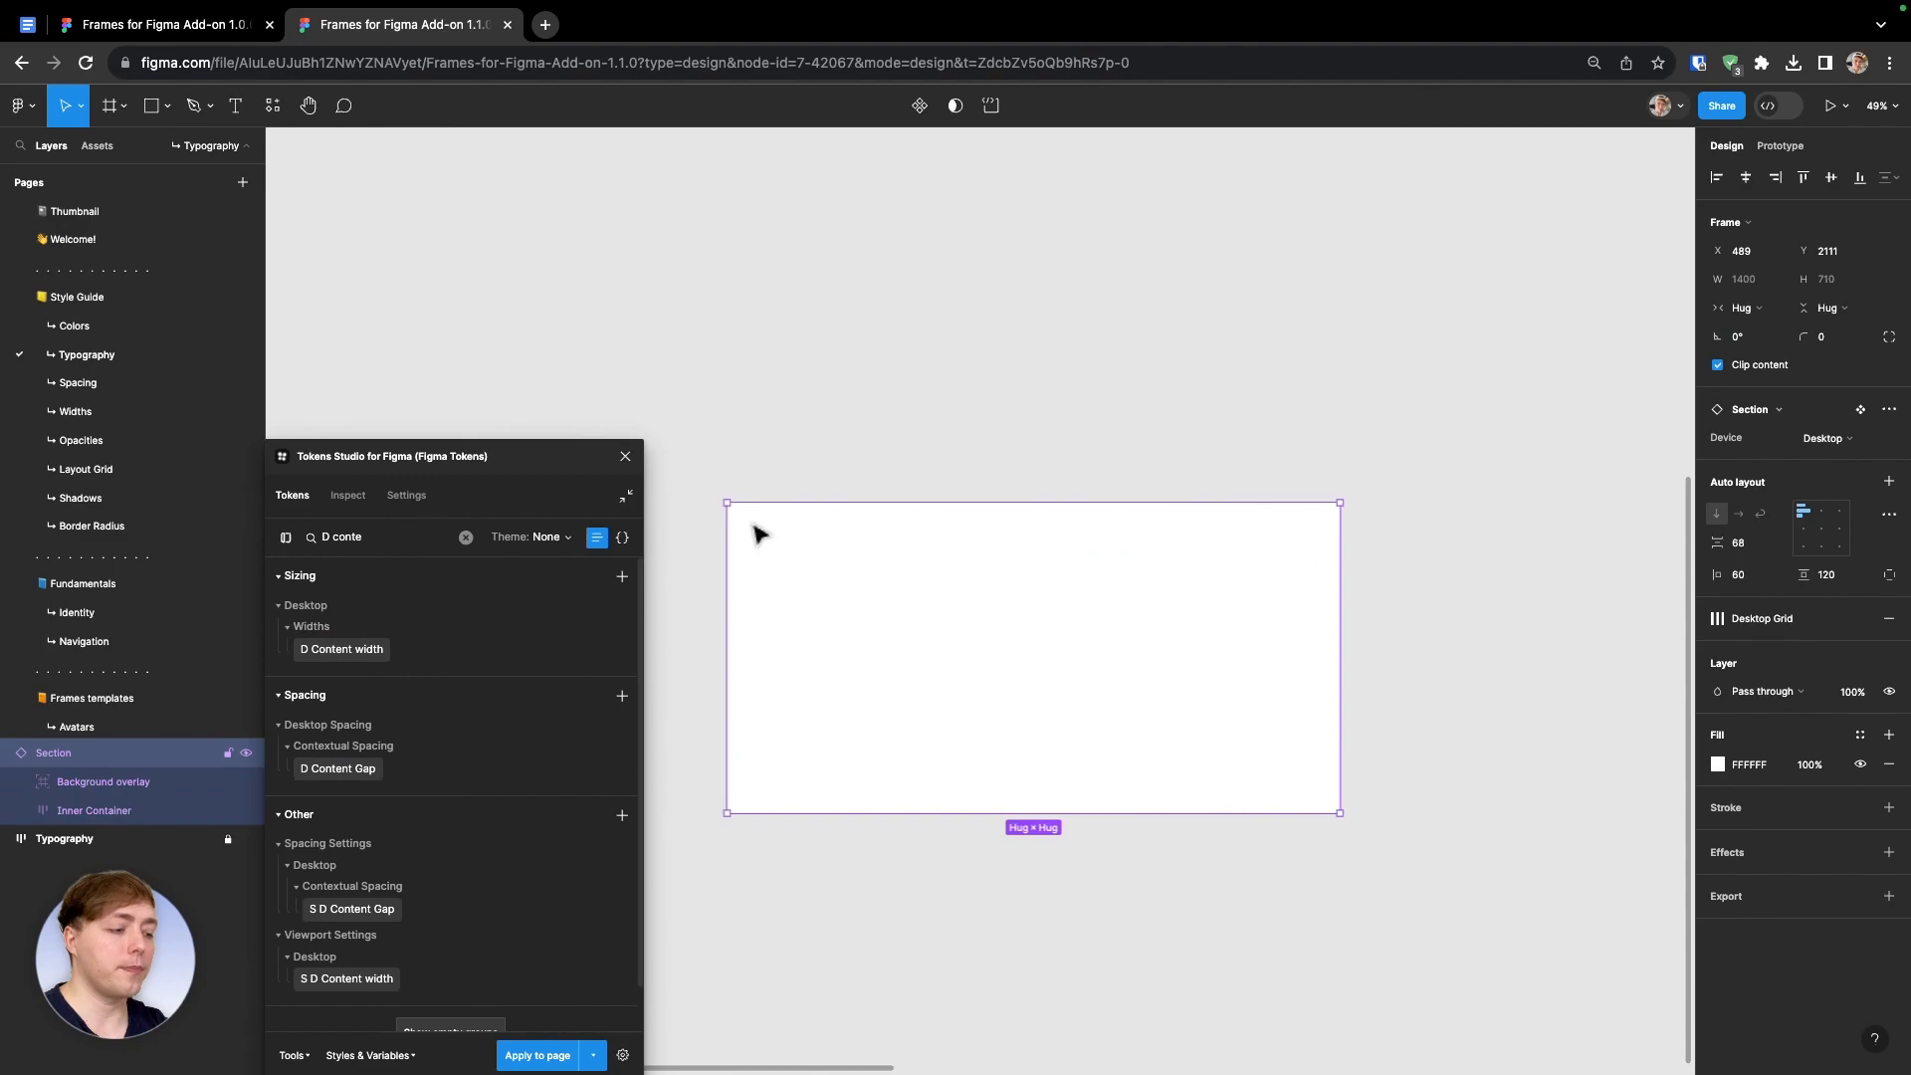
key(Delete)
scroll(834, 442, down, 5)
scroll(835, 442, down, 1)
scroll(834, 442, up, 1)
Recheck the release notes, minimize the Tokens Studio window out of the way and look through the 1.1.0 page list down to Helper components
click(28, 25)
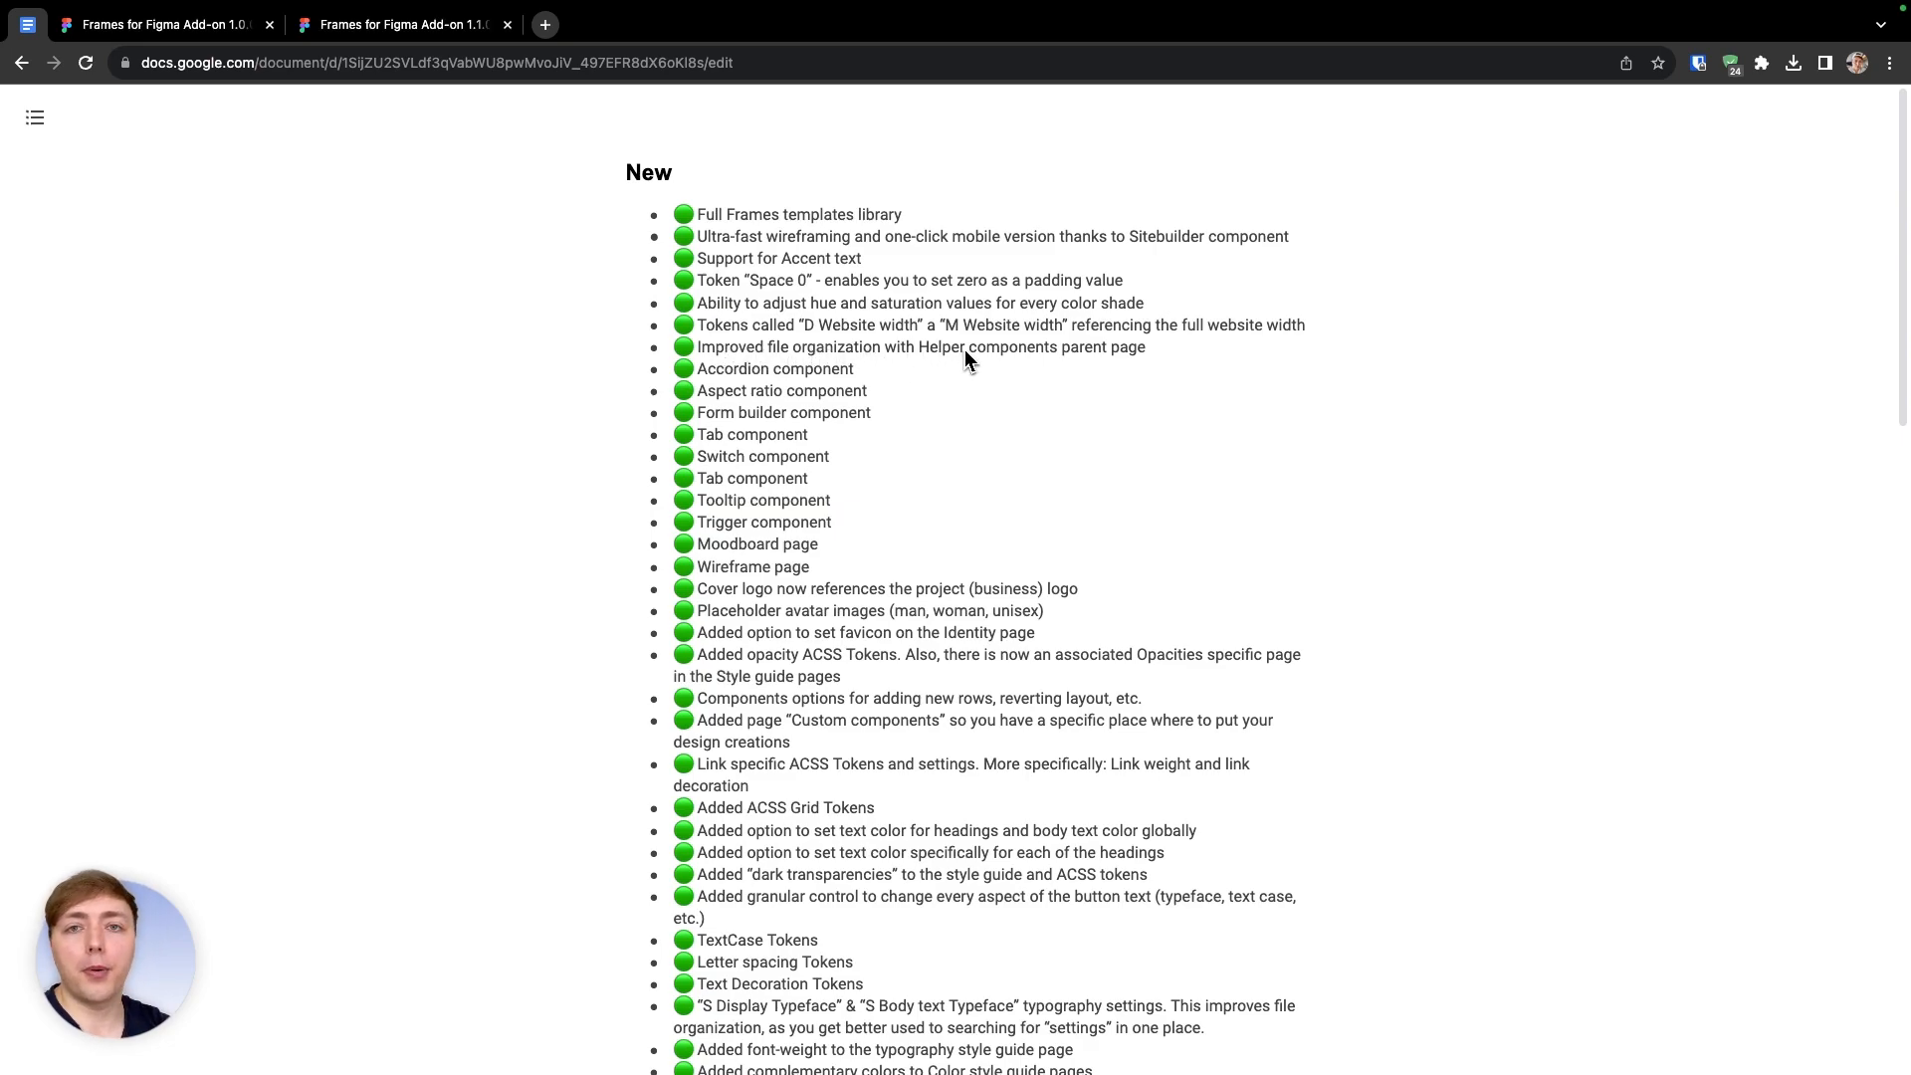
click(398, 25)
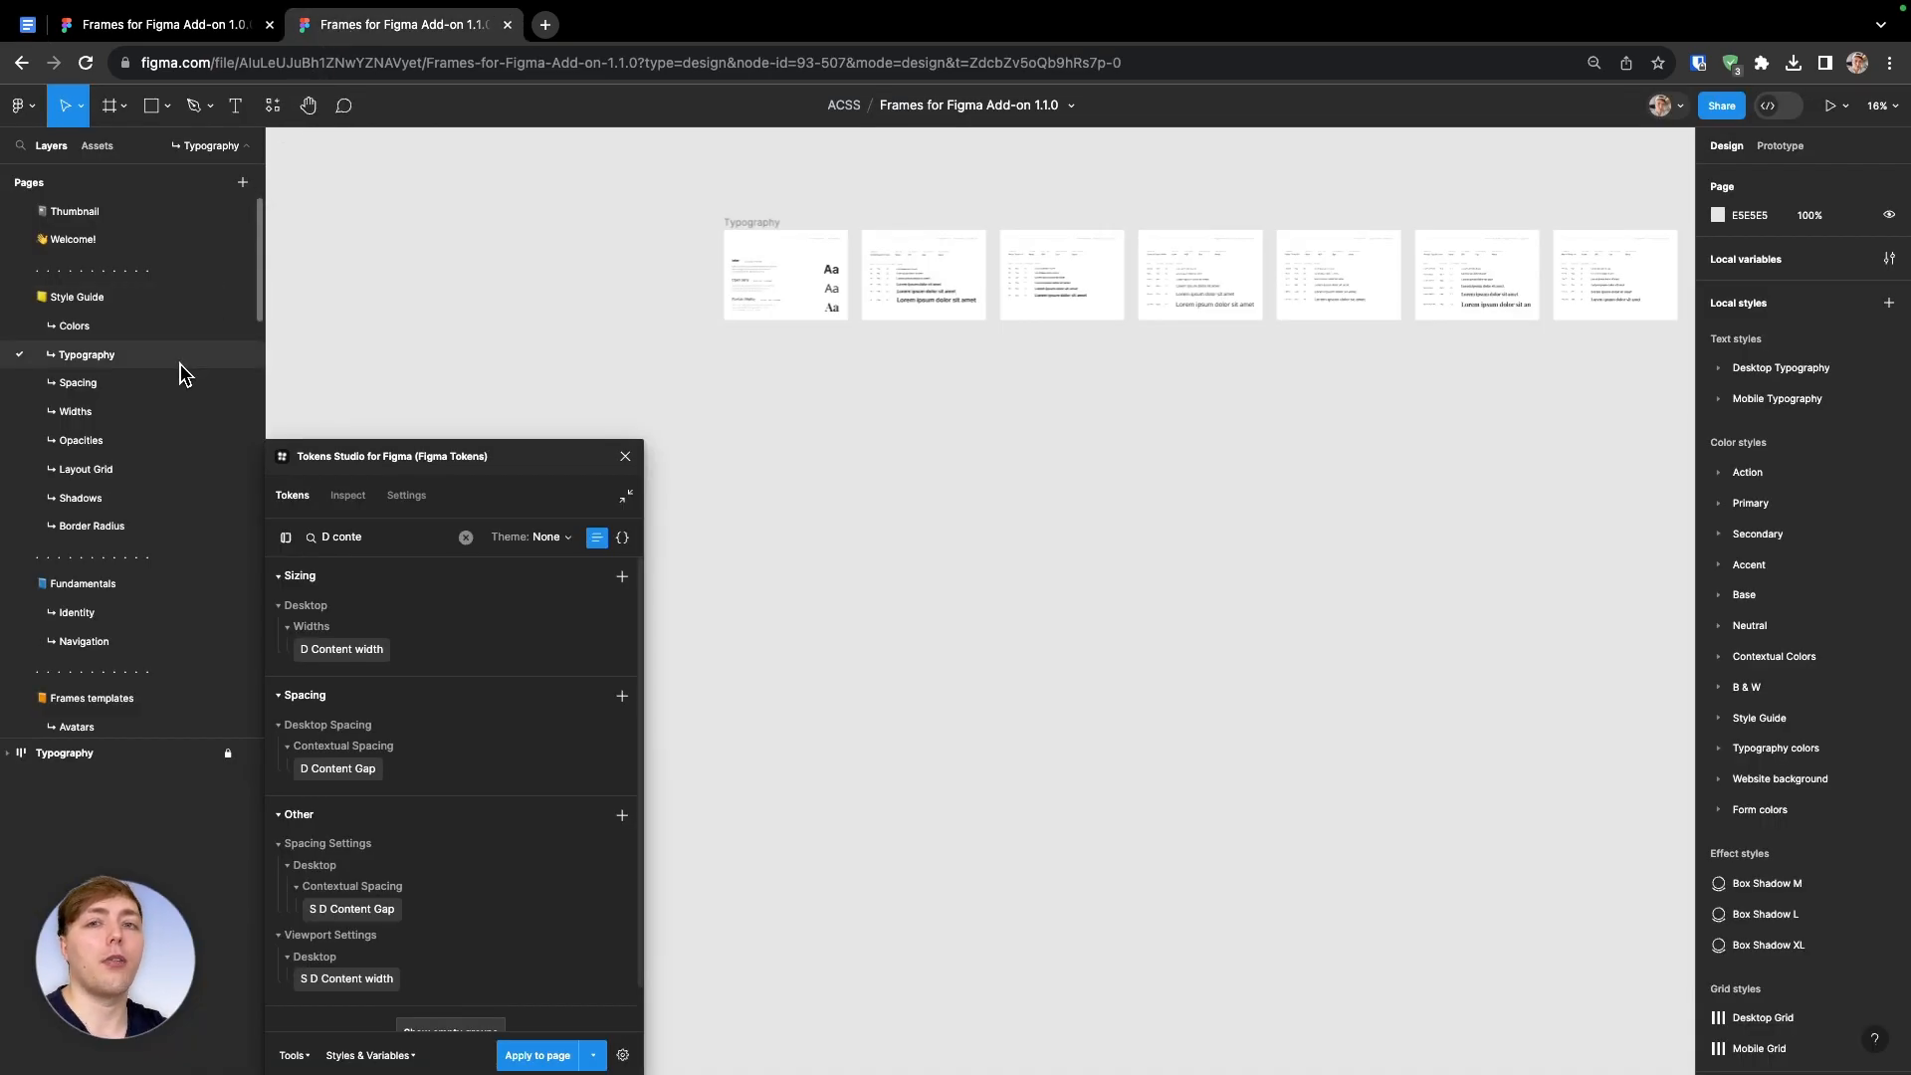
click(626, 495)
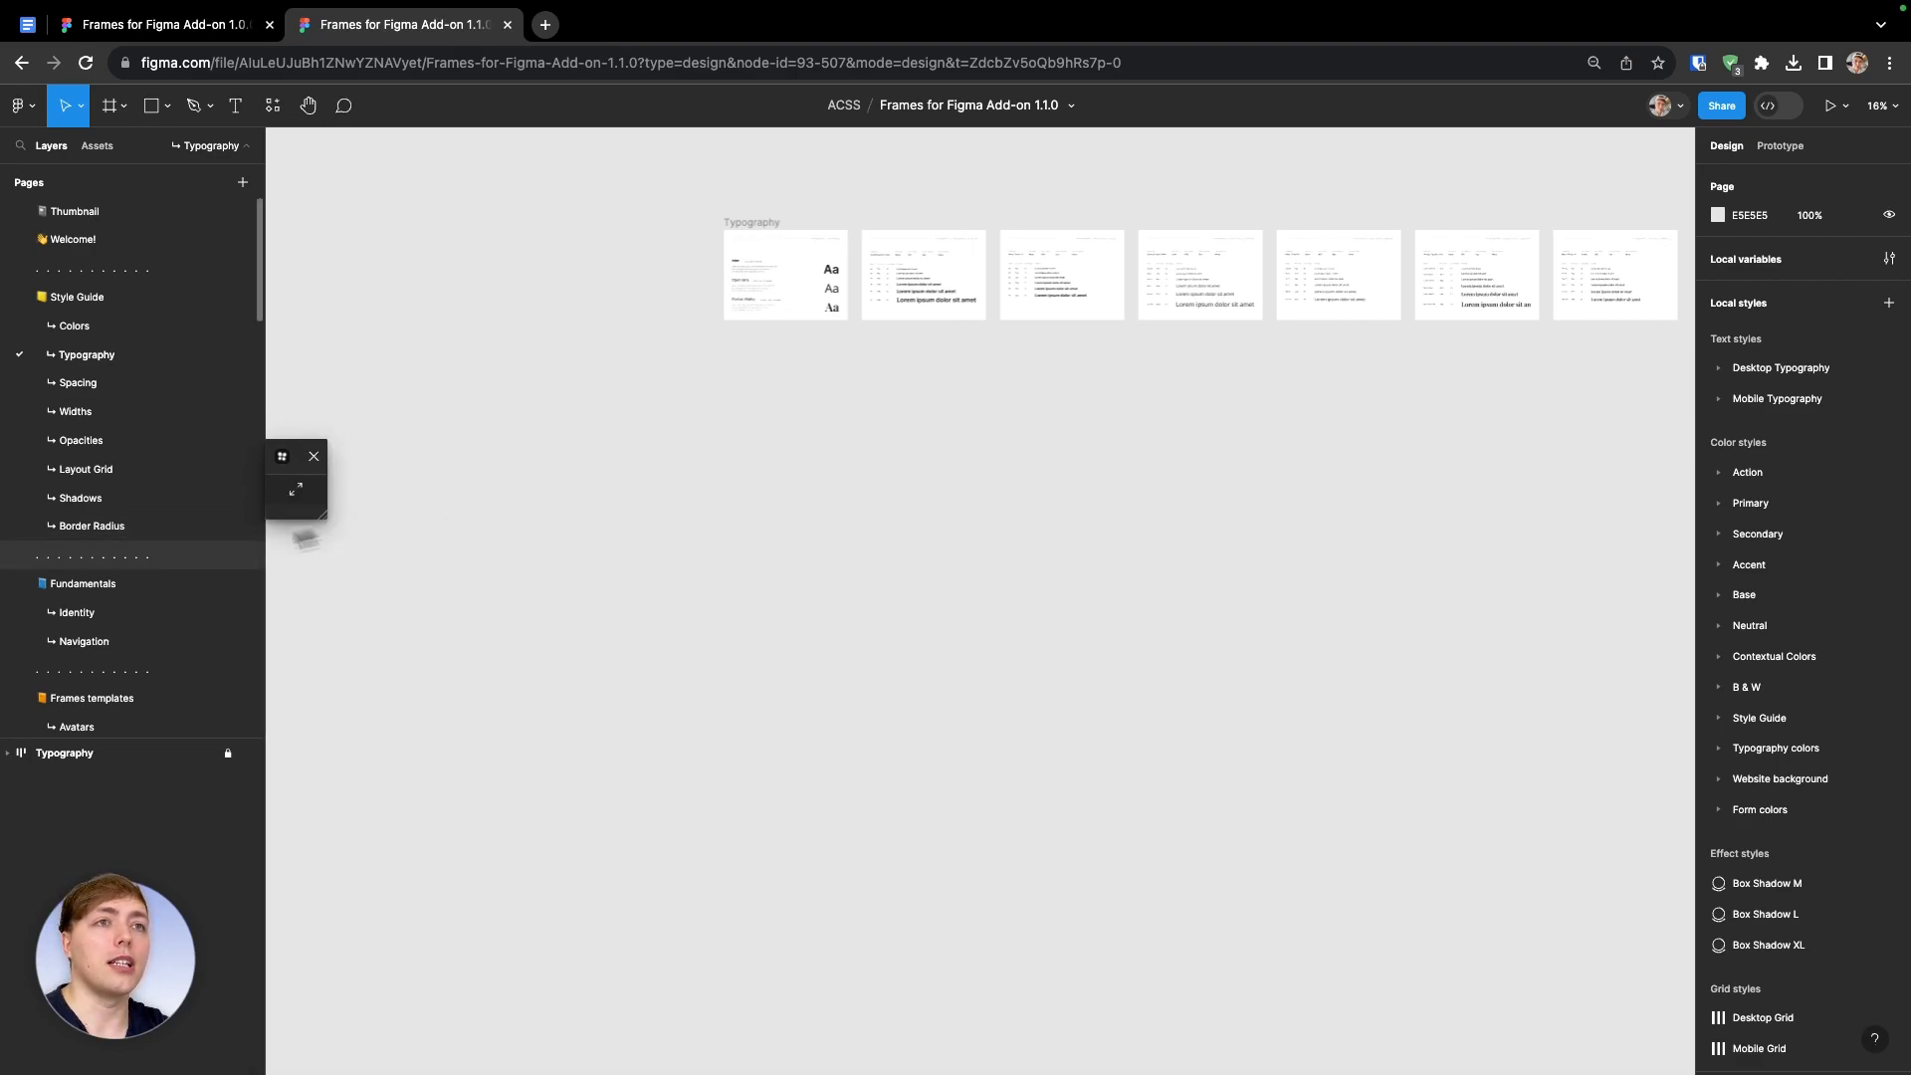
drag(291, 460, 279, 836)
scroll(191, 458, down, 10)
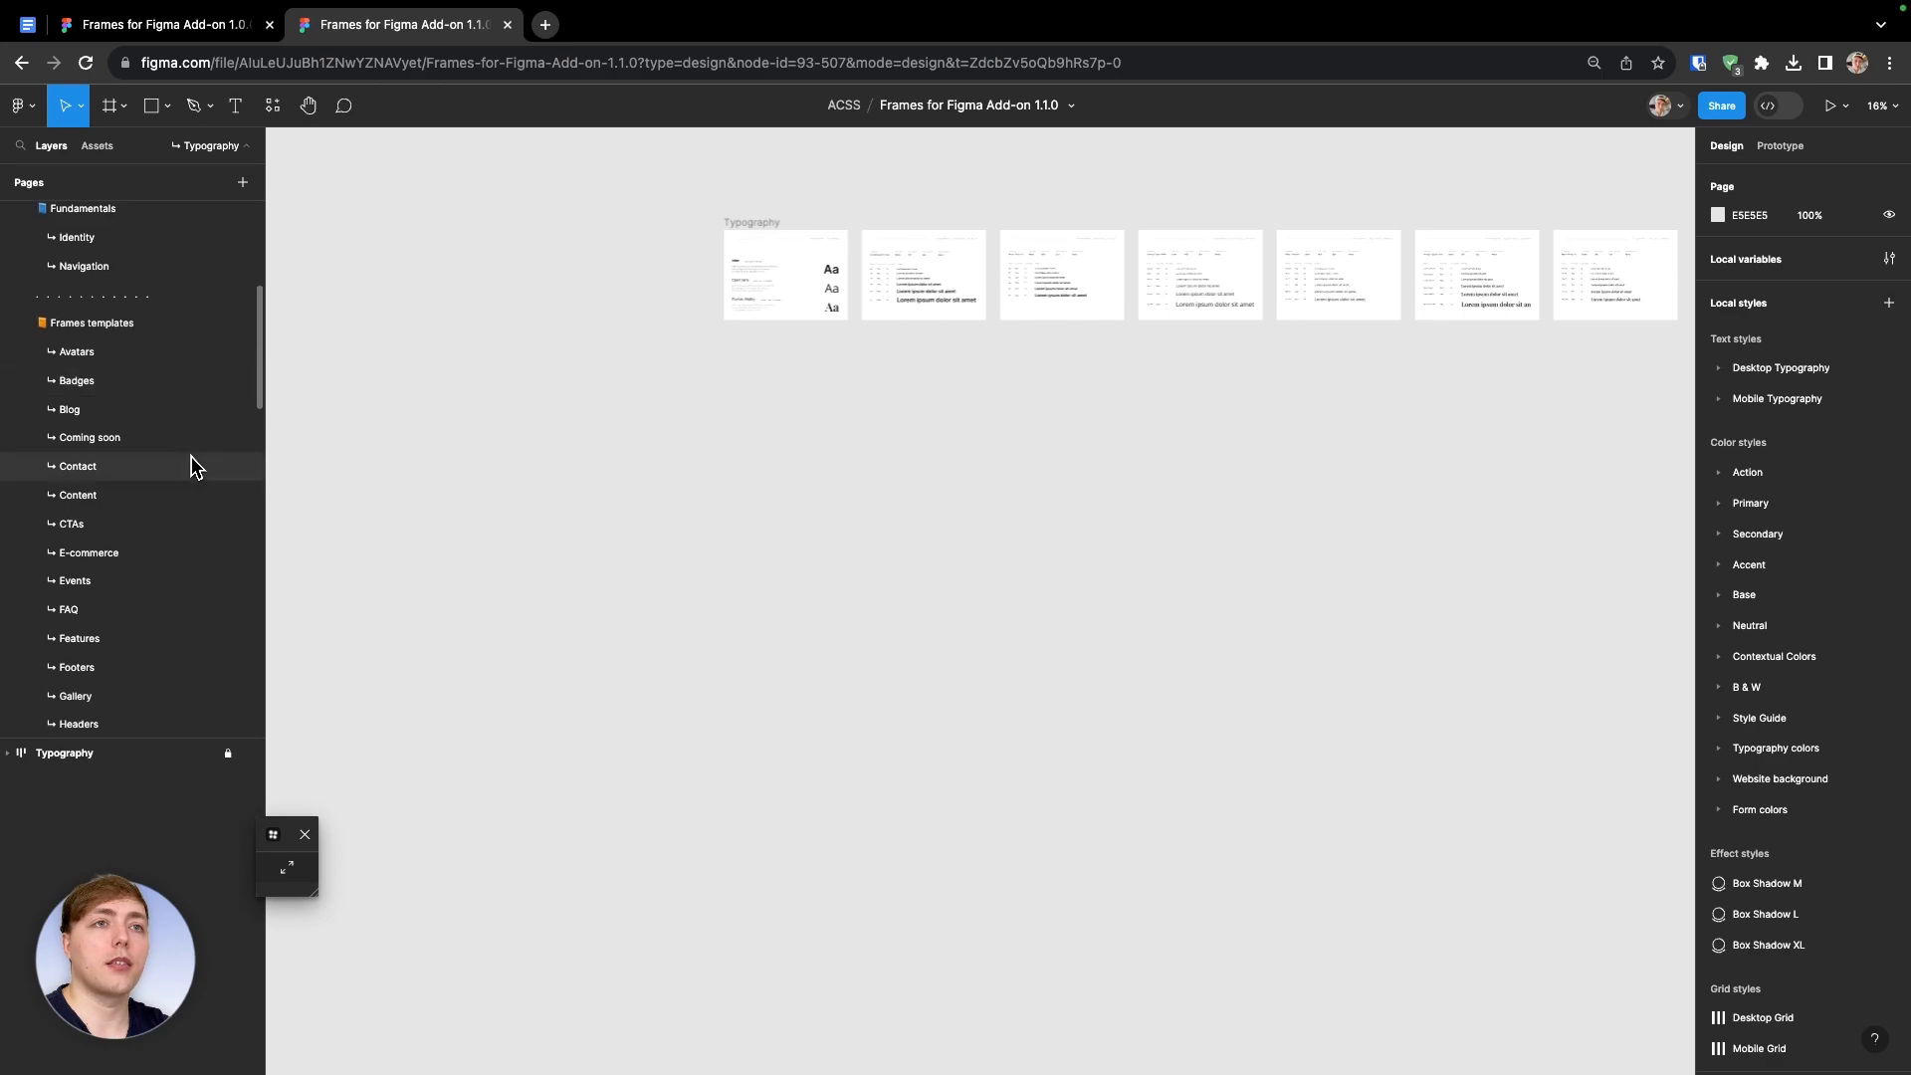
scroll(191, 464, down, 20)
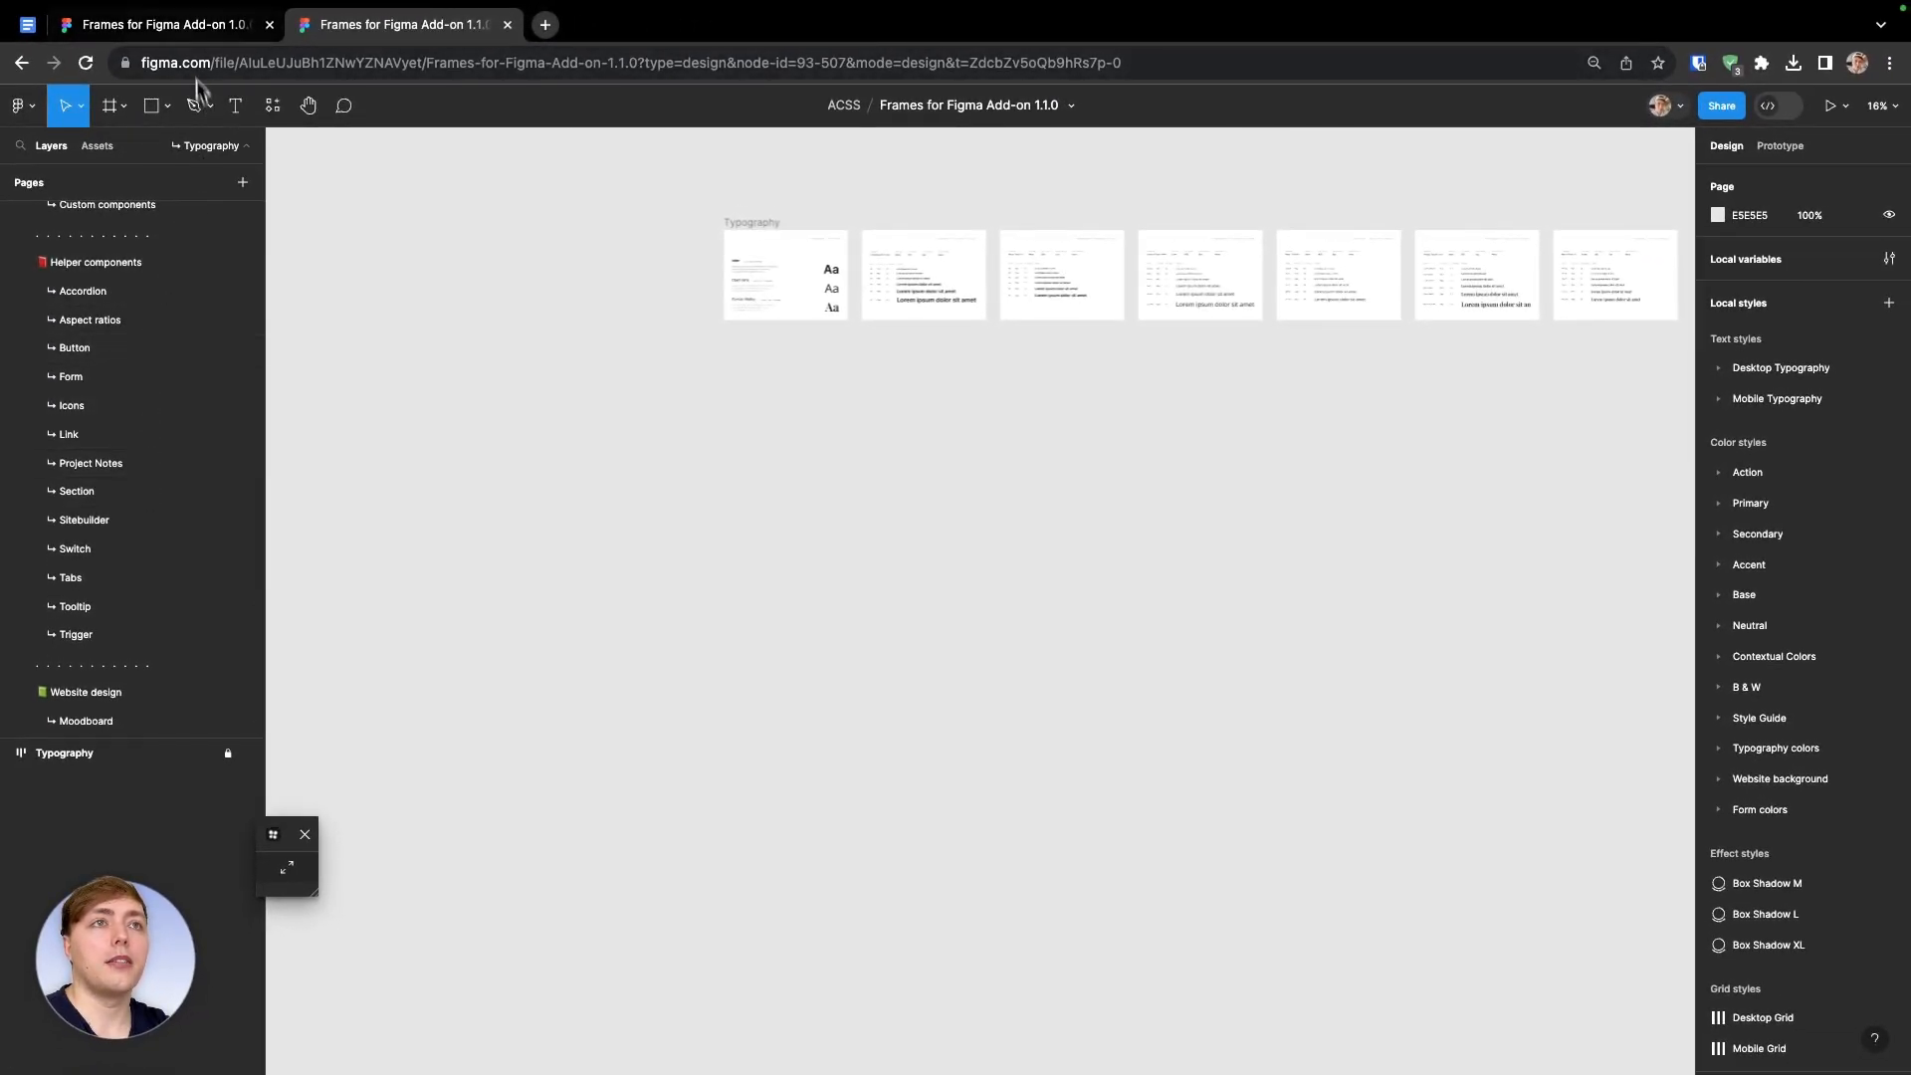
Switch to the Frames for Figma Add-on 1.0.0 file, lengthen its page list and open the Basic Components page
click(178, 36)
drag(166, 414, 149, 737)
scroll(145, 653, down, 1)
scroll(145, 643, down, 1)
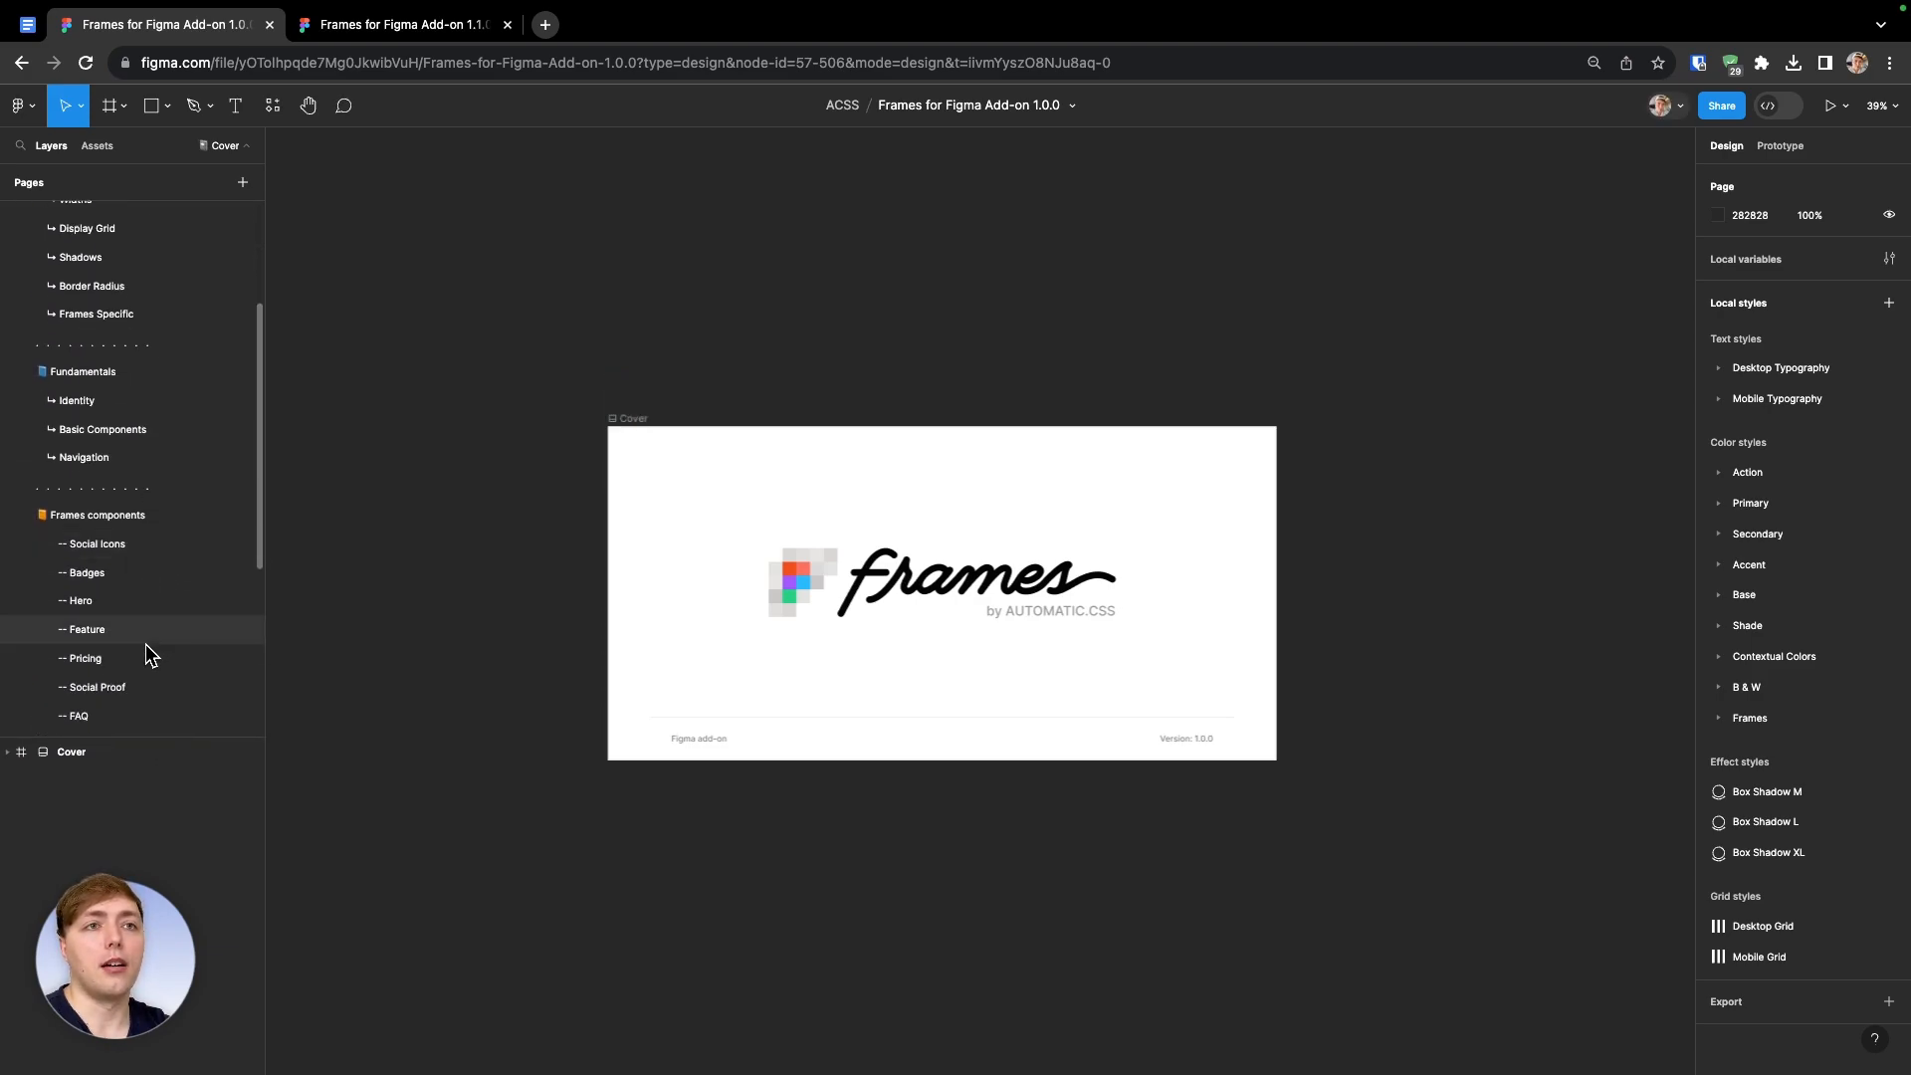
click(103, 434)
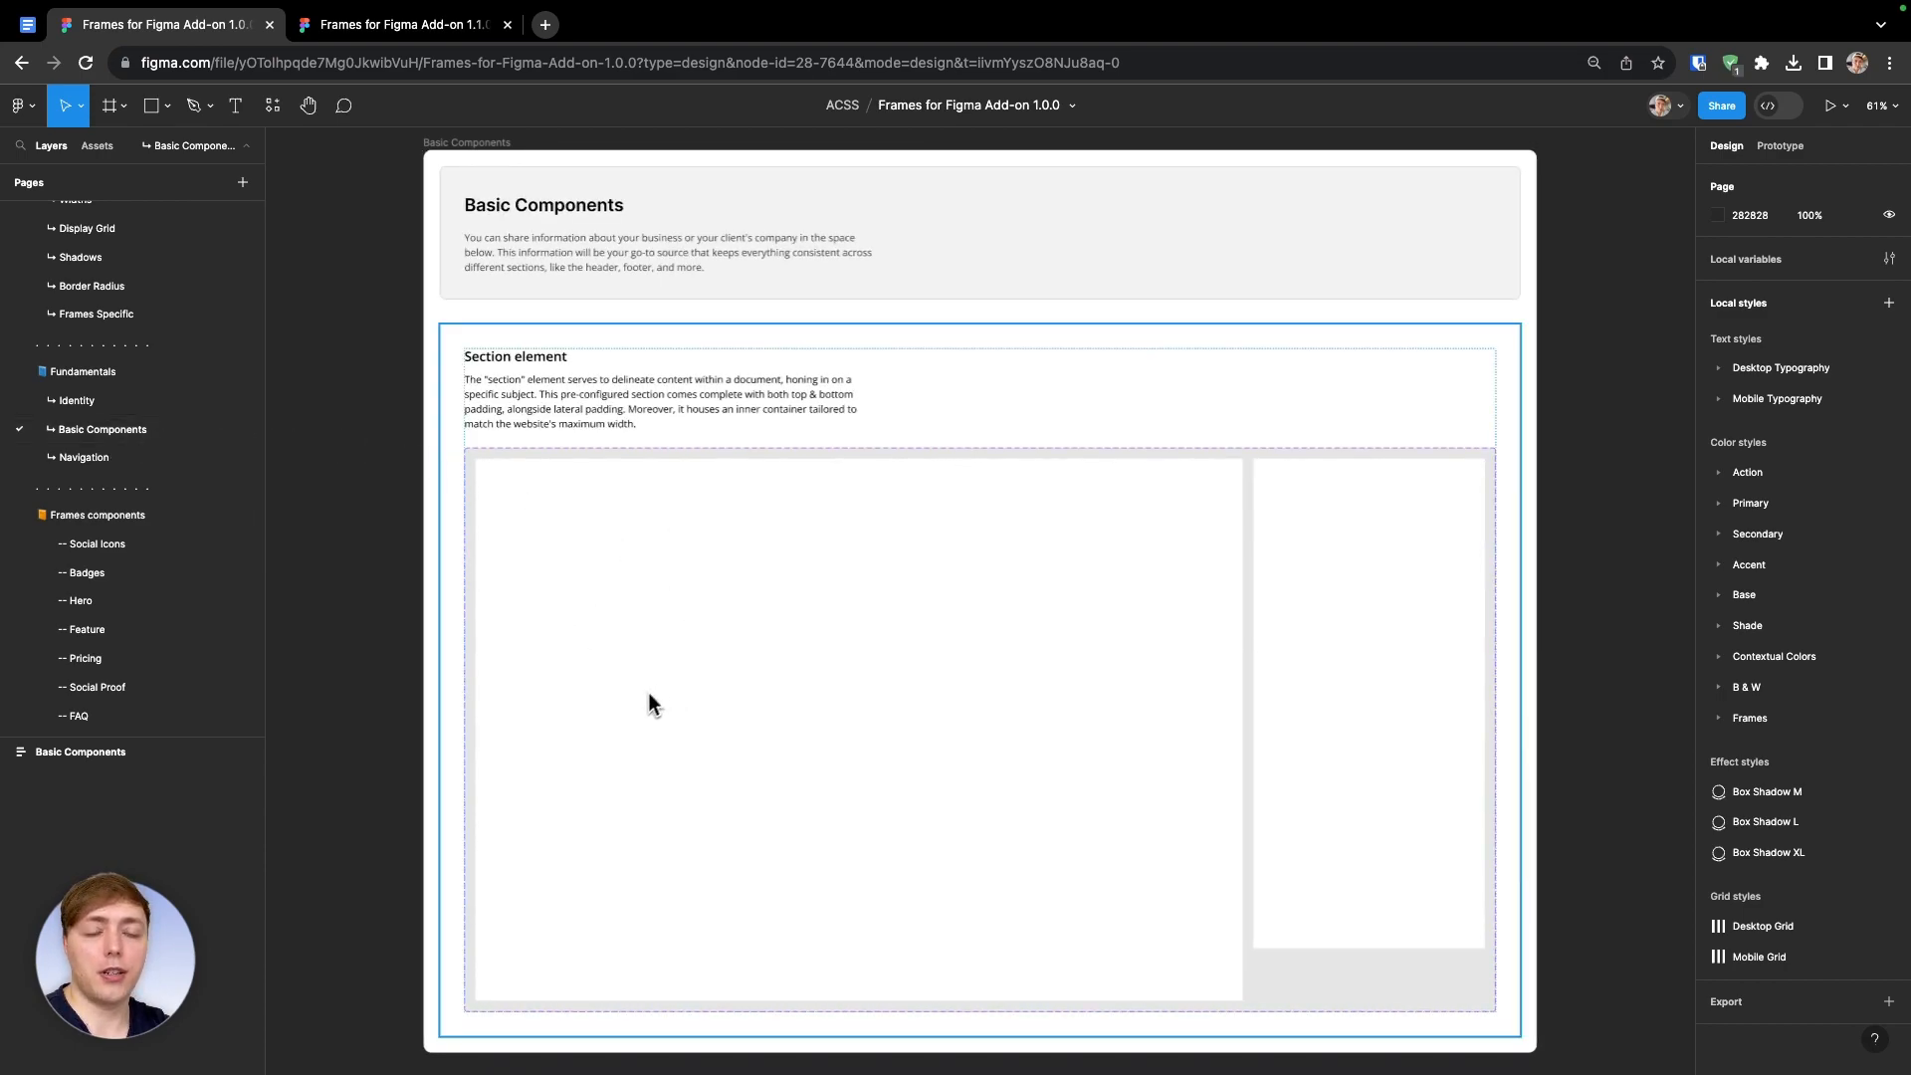
Look through the 1.0.0 page list down to Notes, and compare it with the component pages in the Frames for Figma Add-on 1.1.0 file
scroll(17, 633, down, 3)
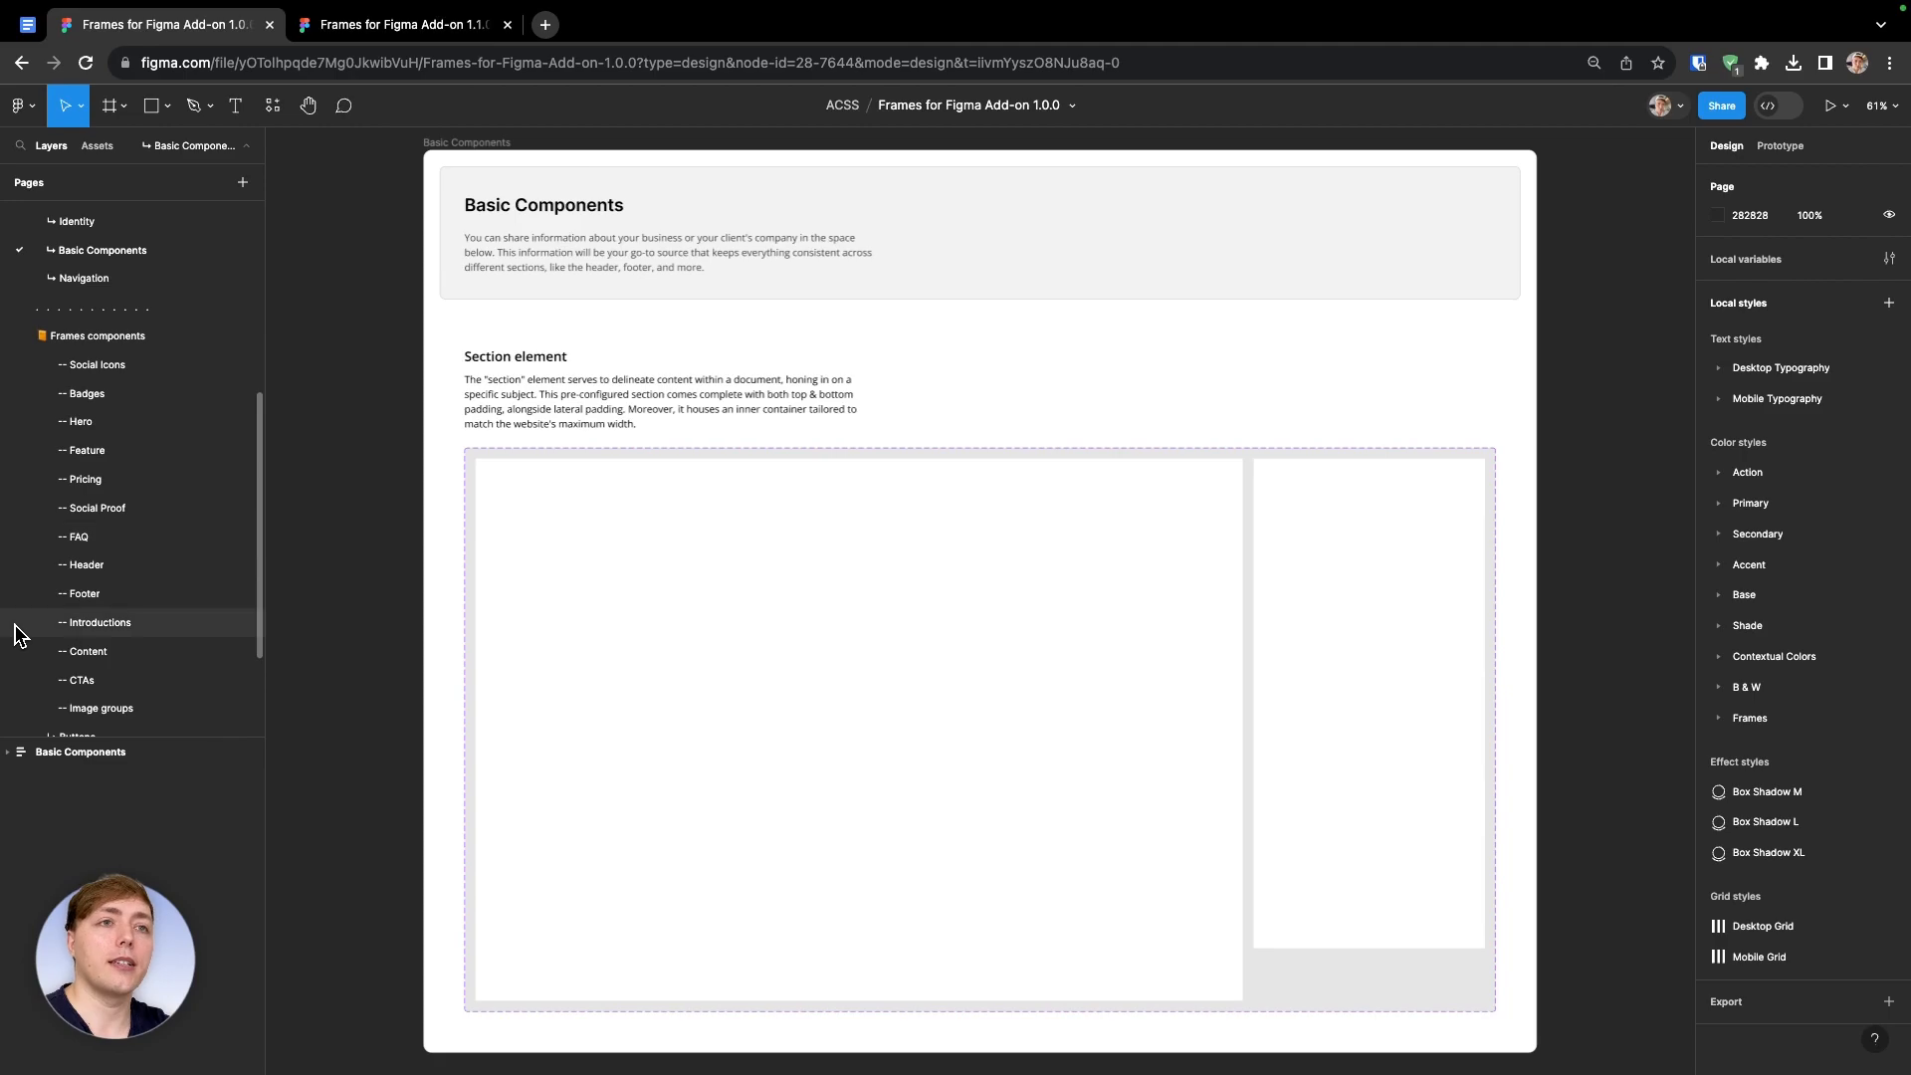
scroll(17, 633, down, 1)
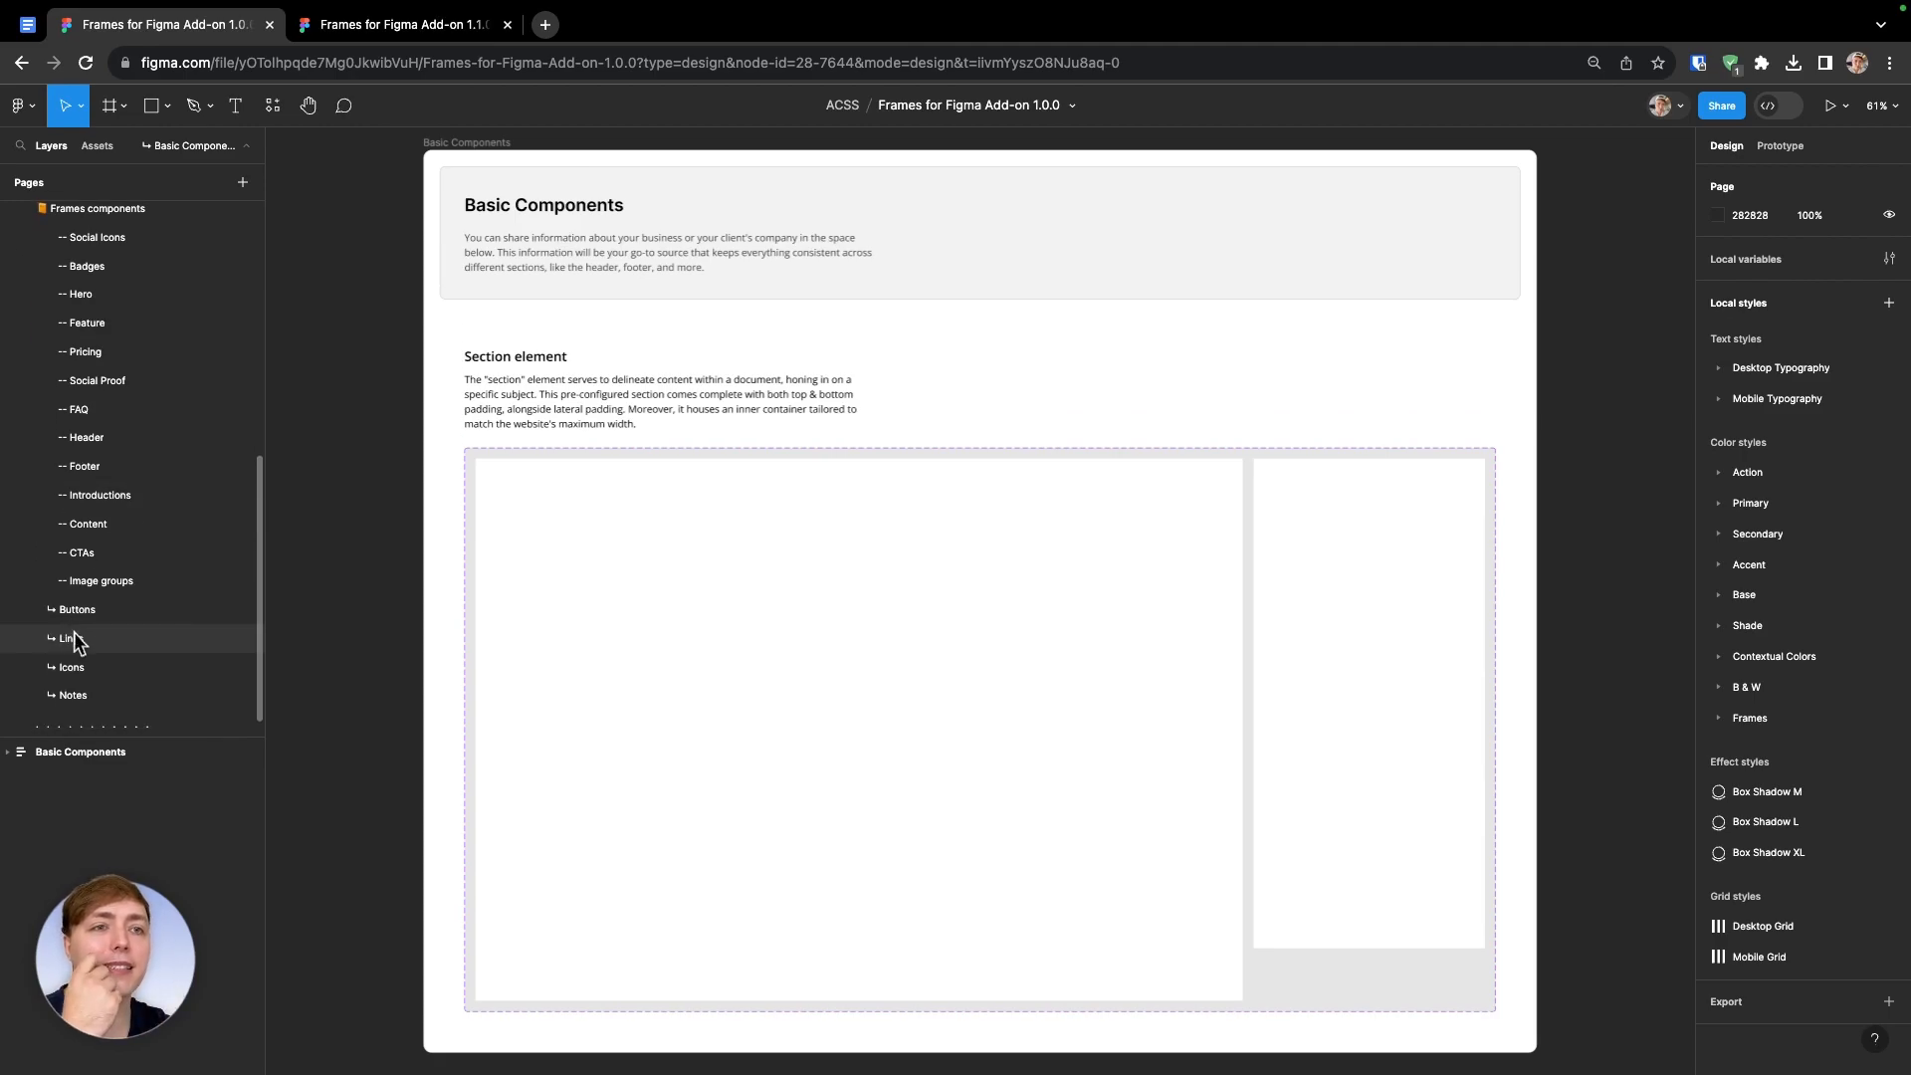
scroll(83, 665, up, 1)
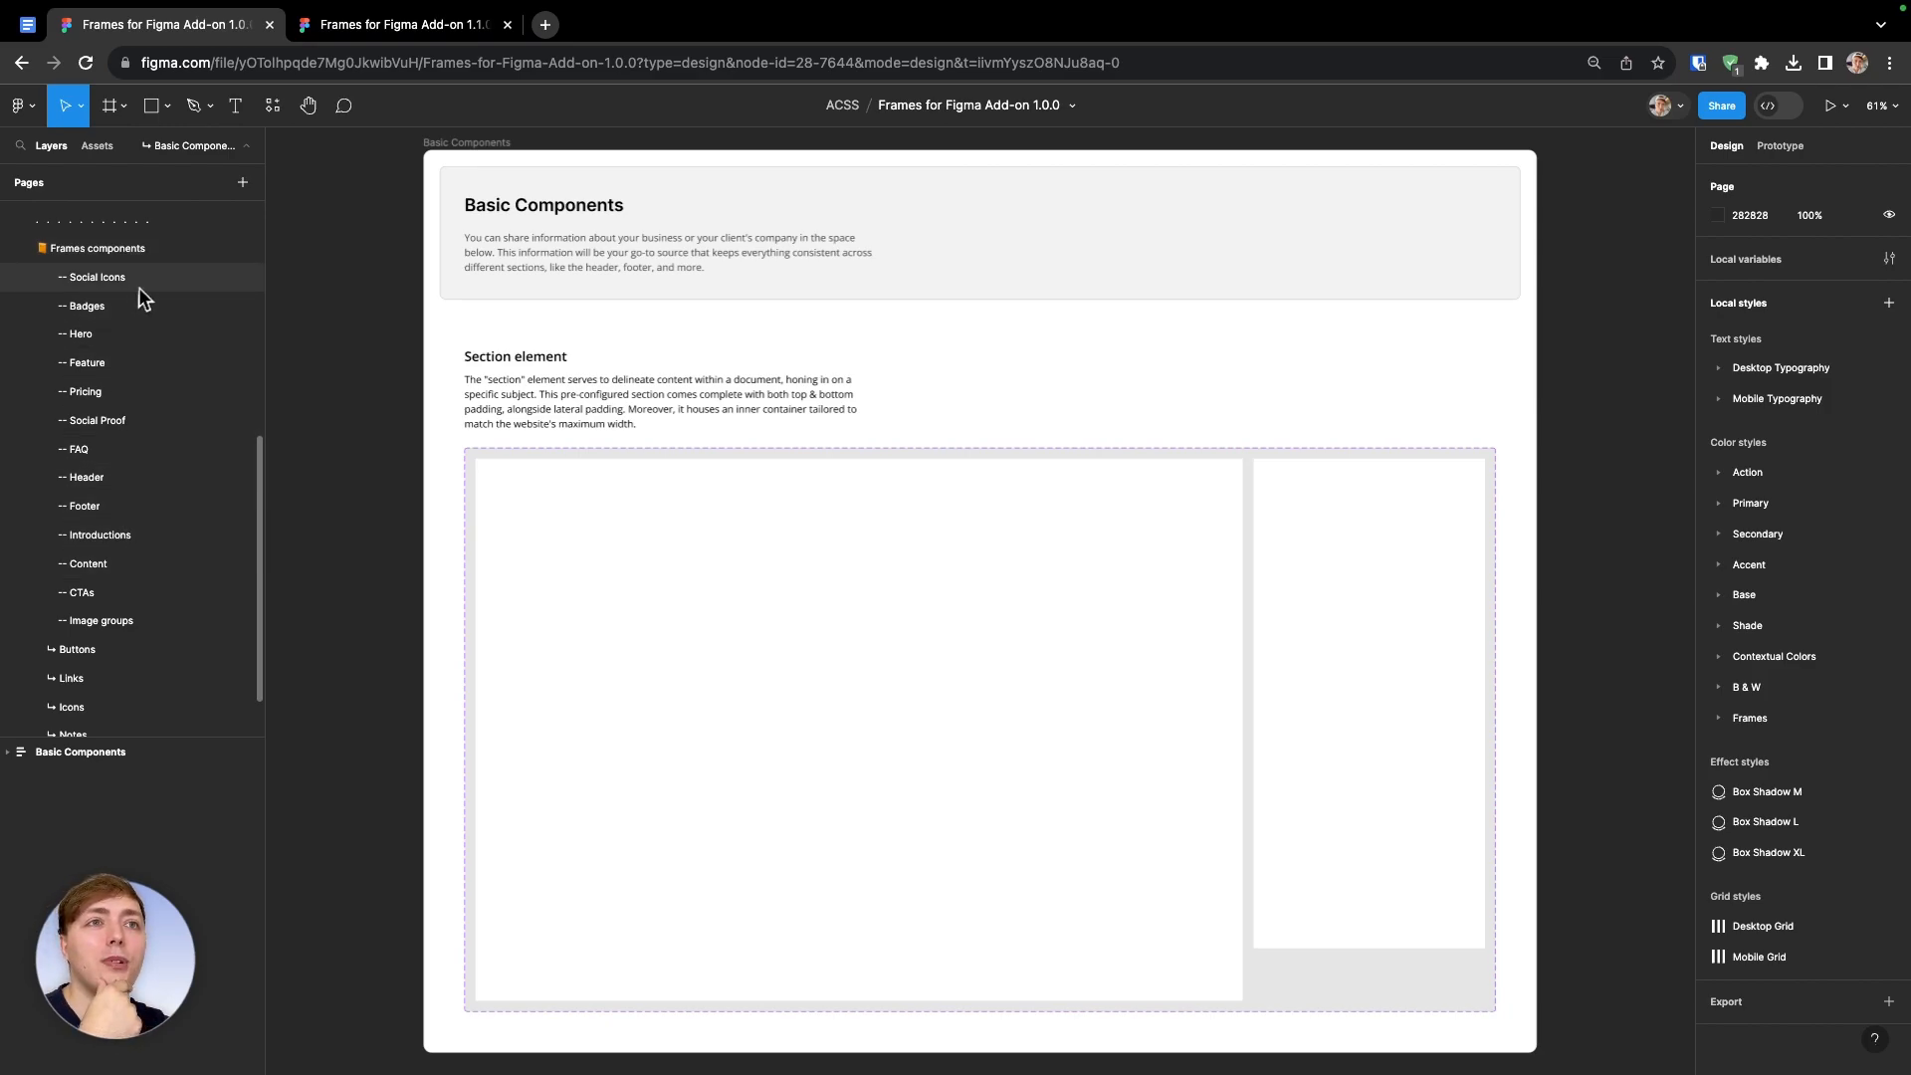
click(338, 24)
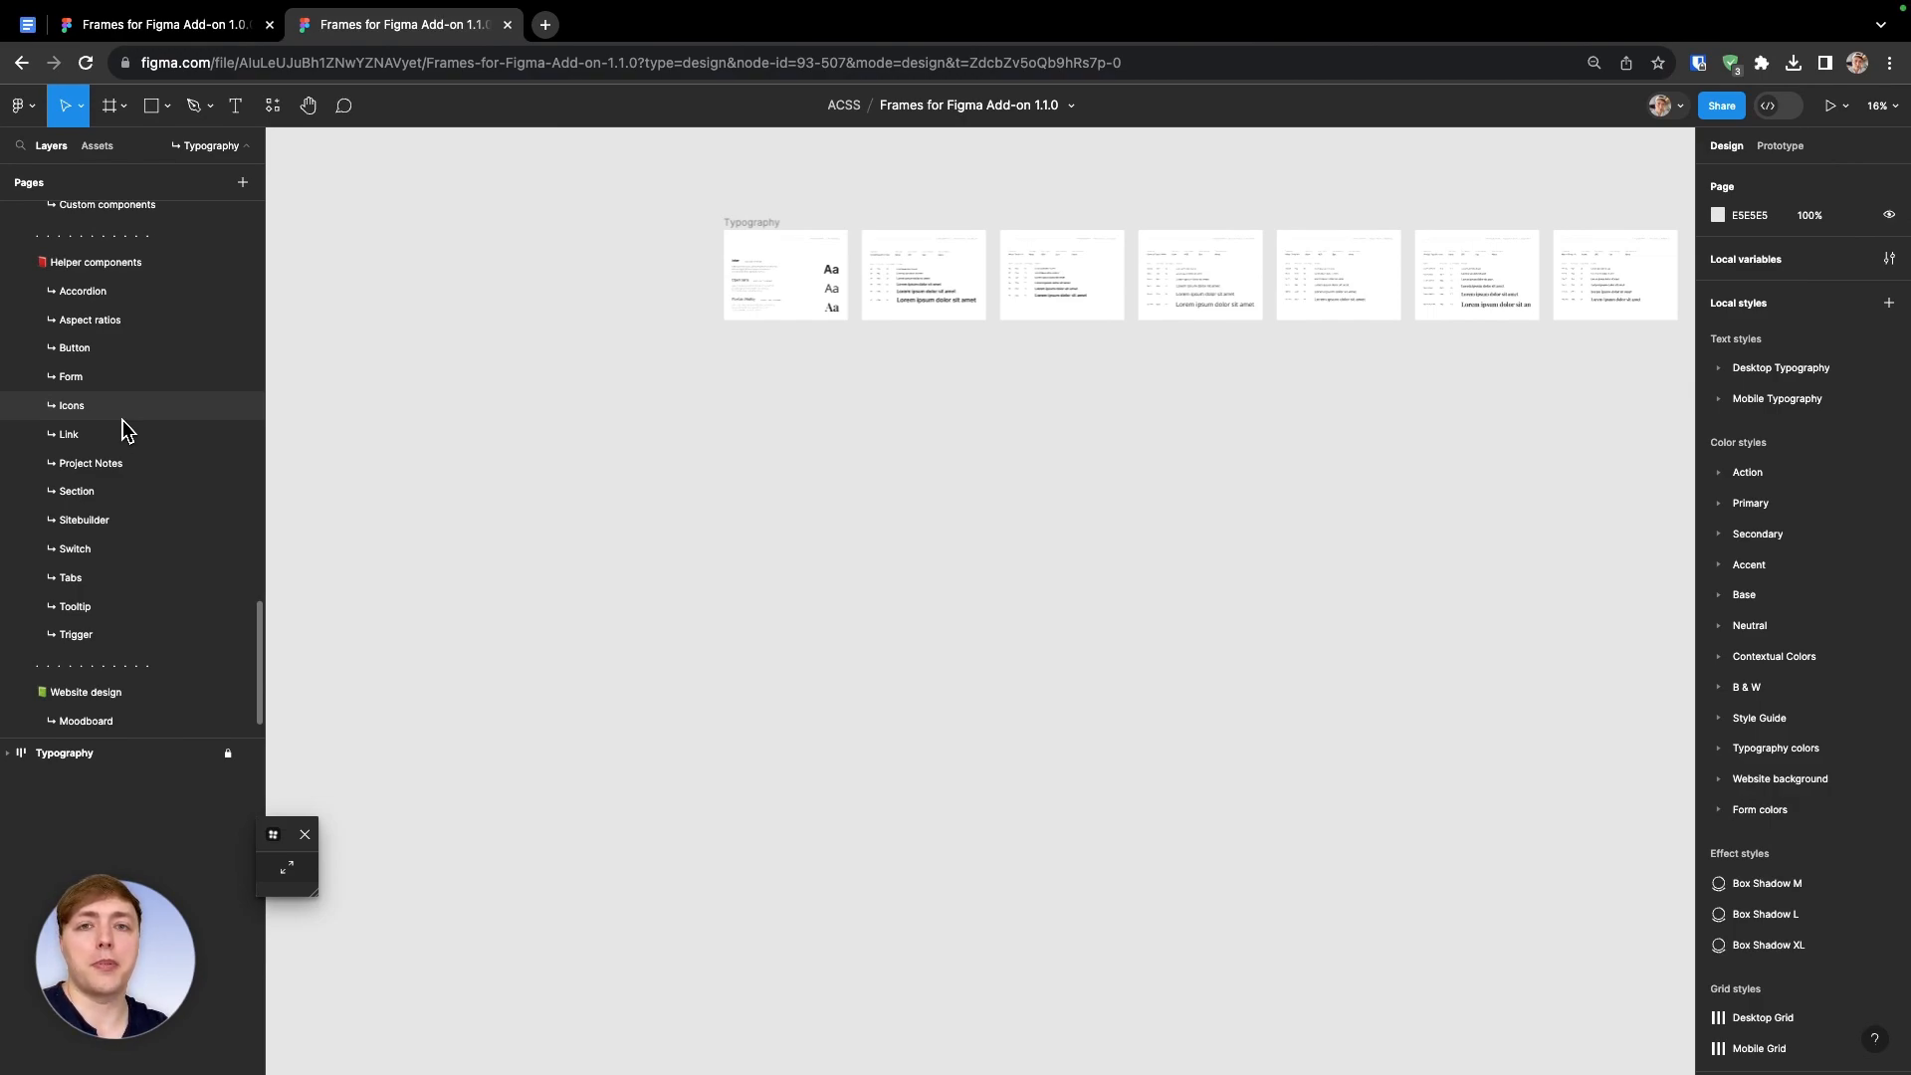
scroll(122, 428, up, 5)
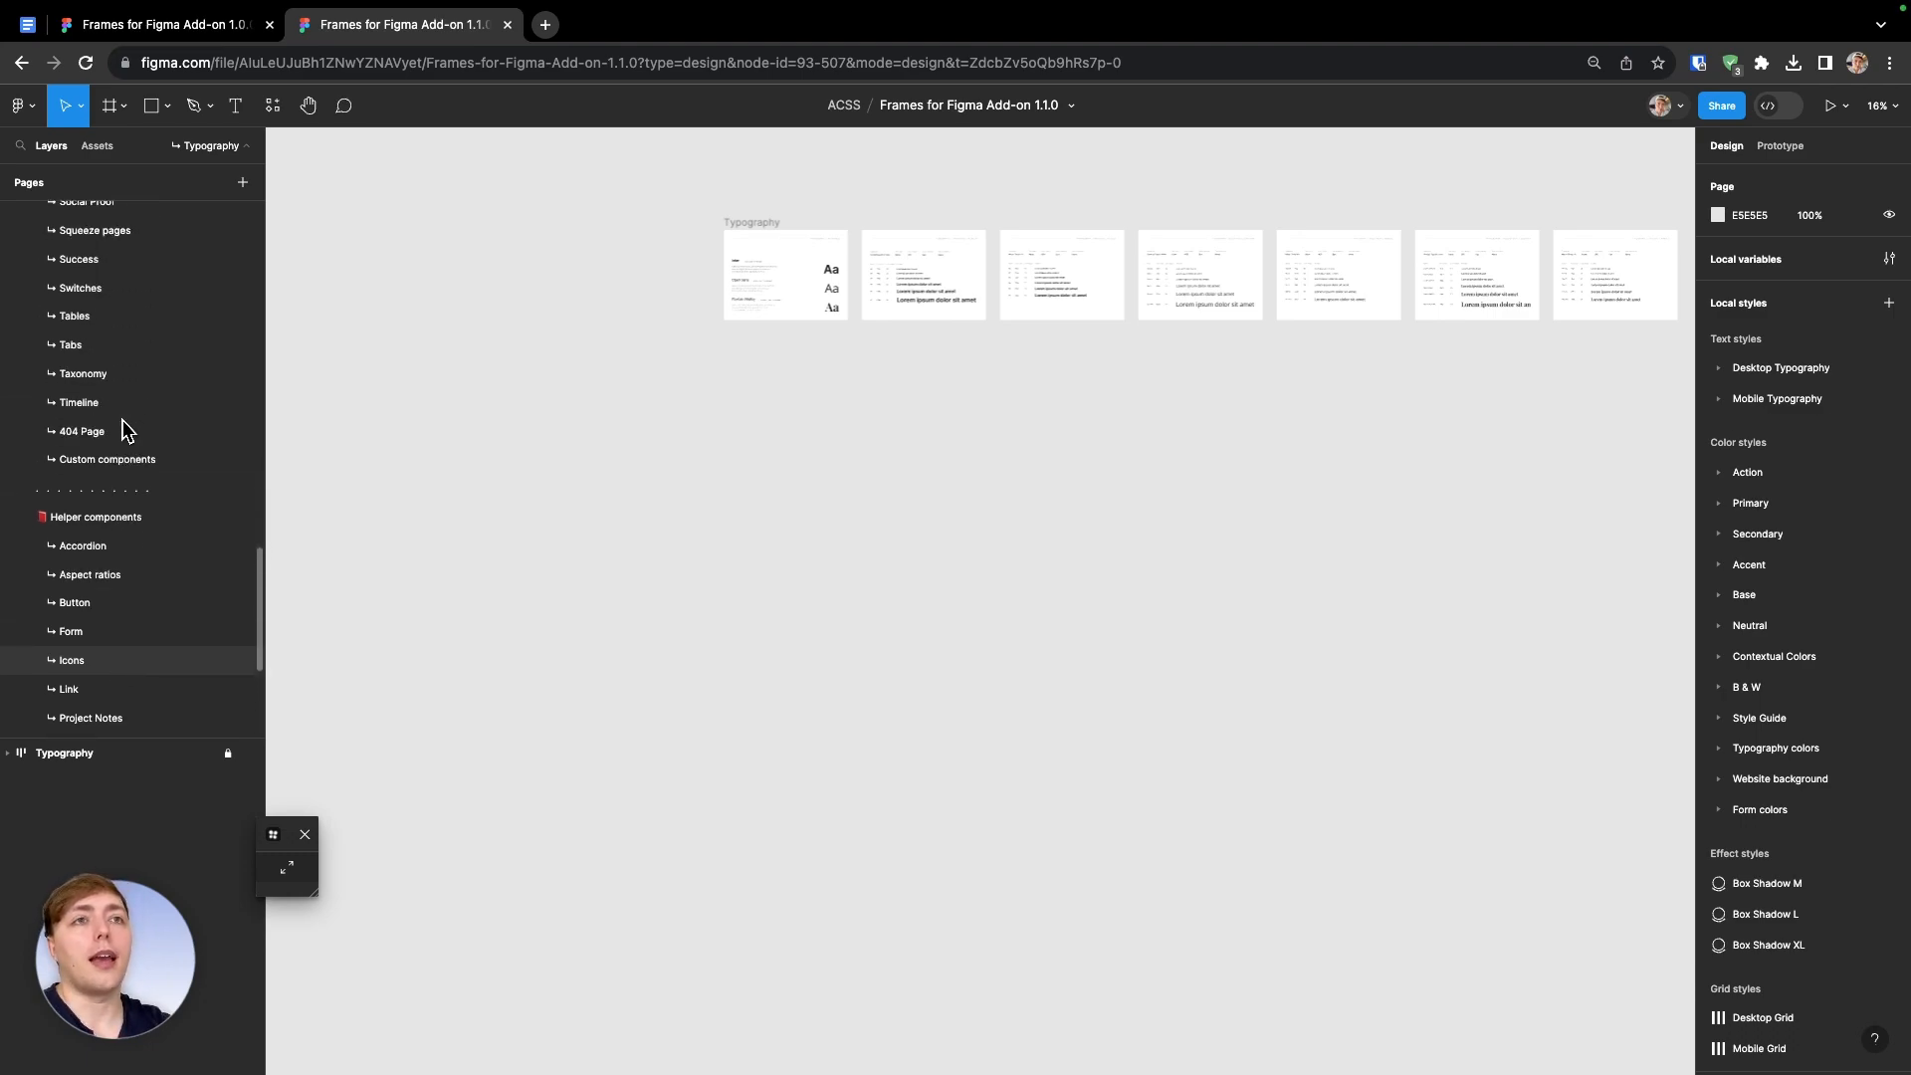
scroll(123, 428, up, 6)
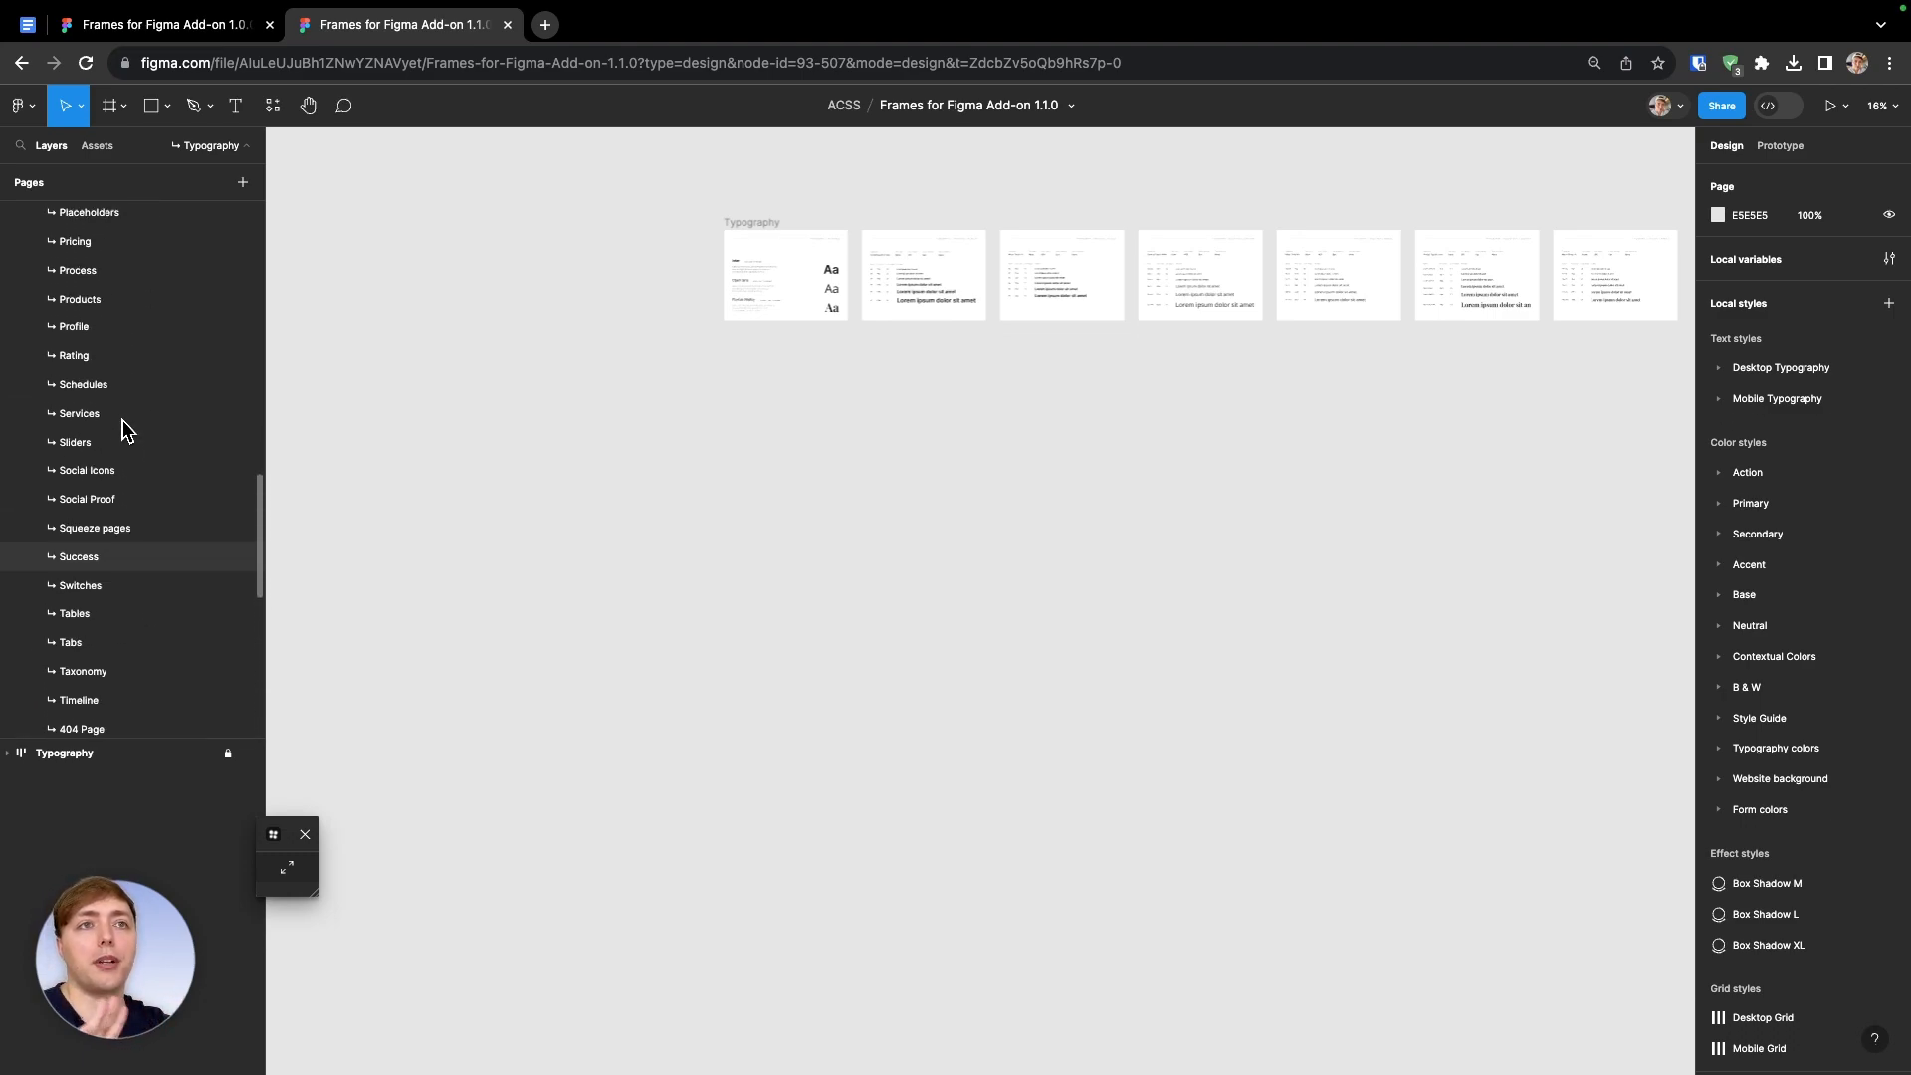
scroll(123, 428, up, 7)
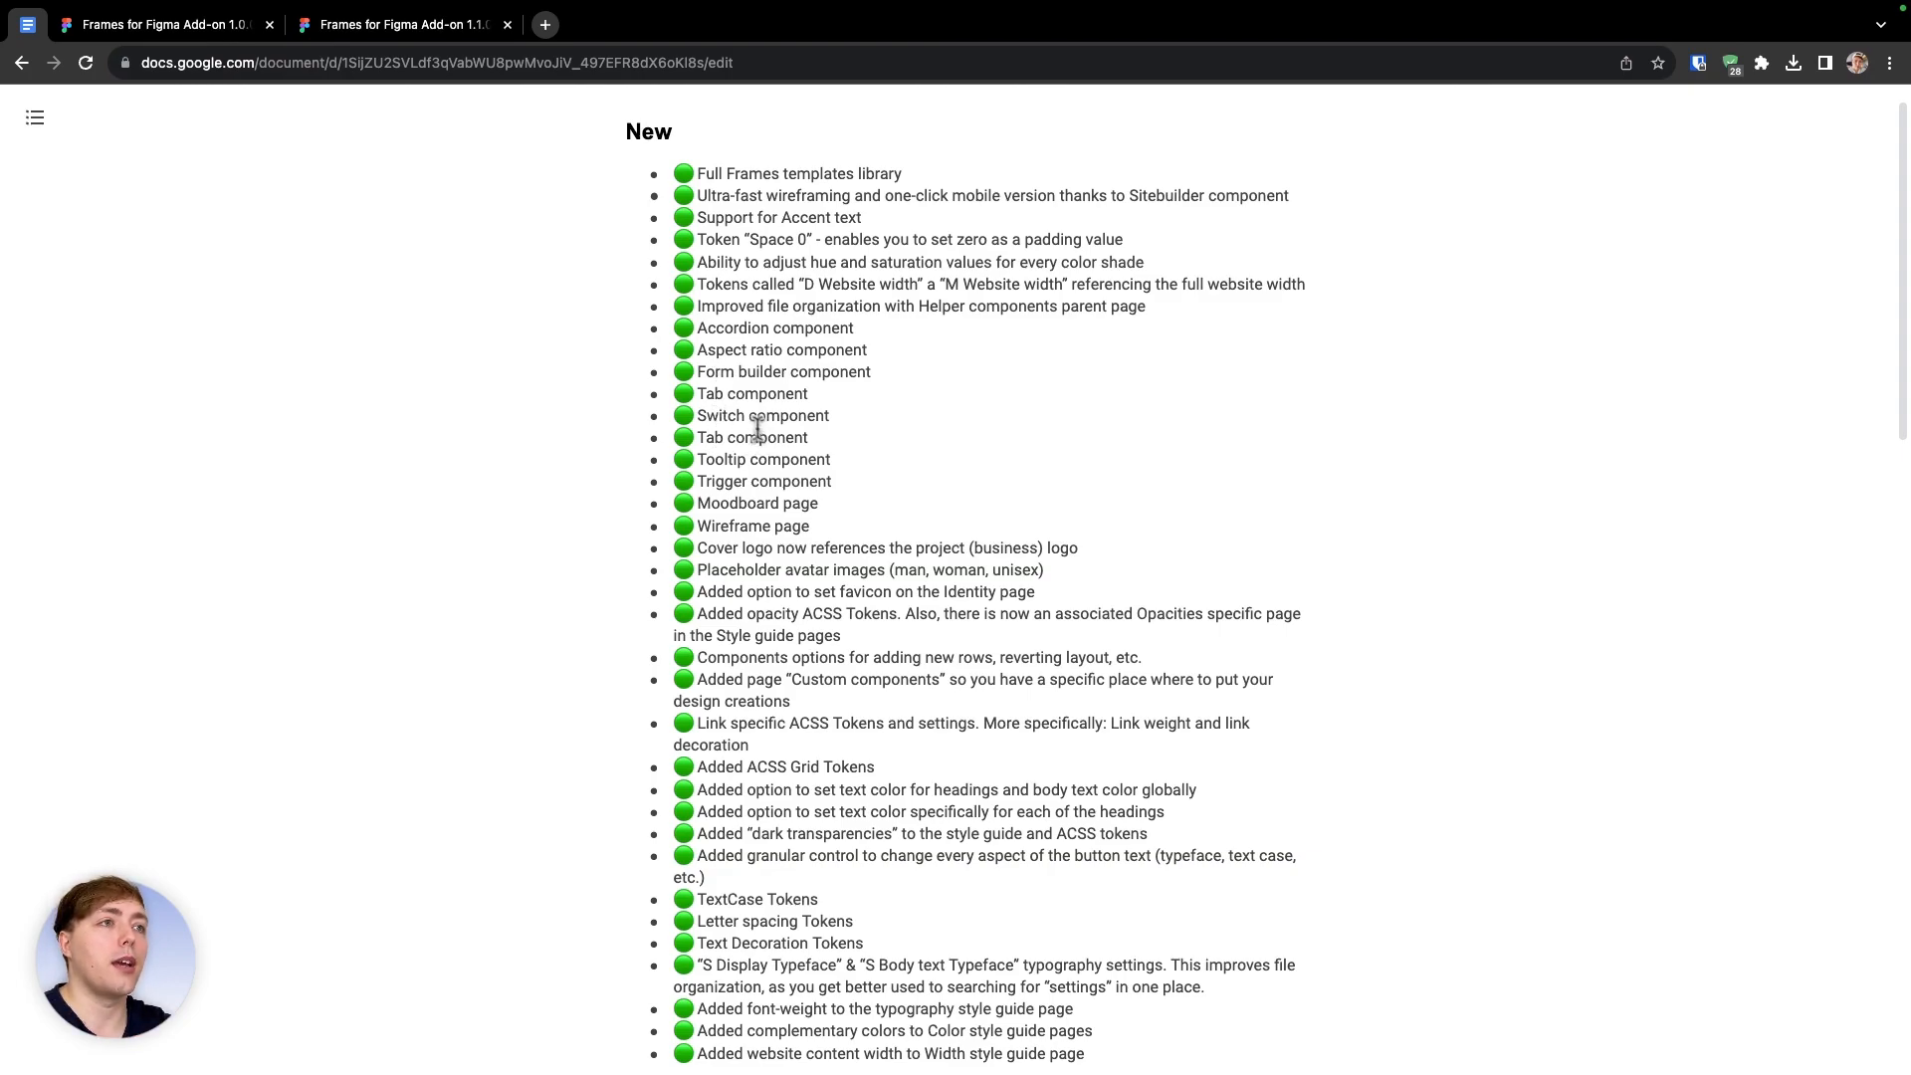
Remove the duplicate "Tab component" bullet after "Switch component" in the Google Docs release notes, leaving no empty line
drag(811, 437, 689, 438)
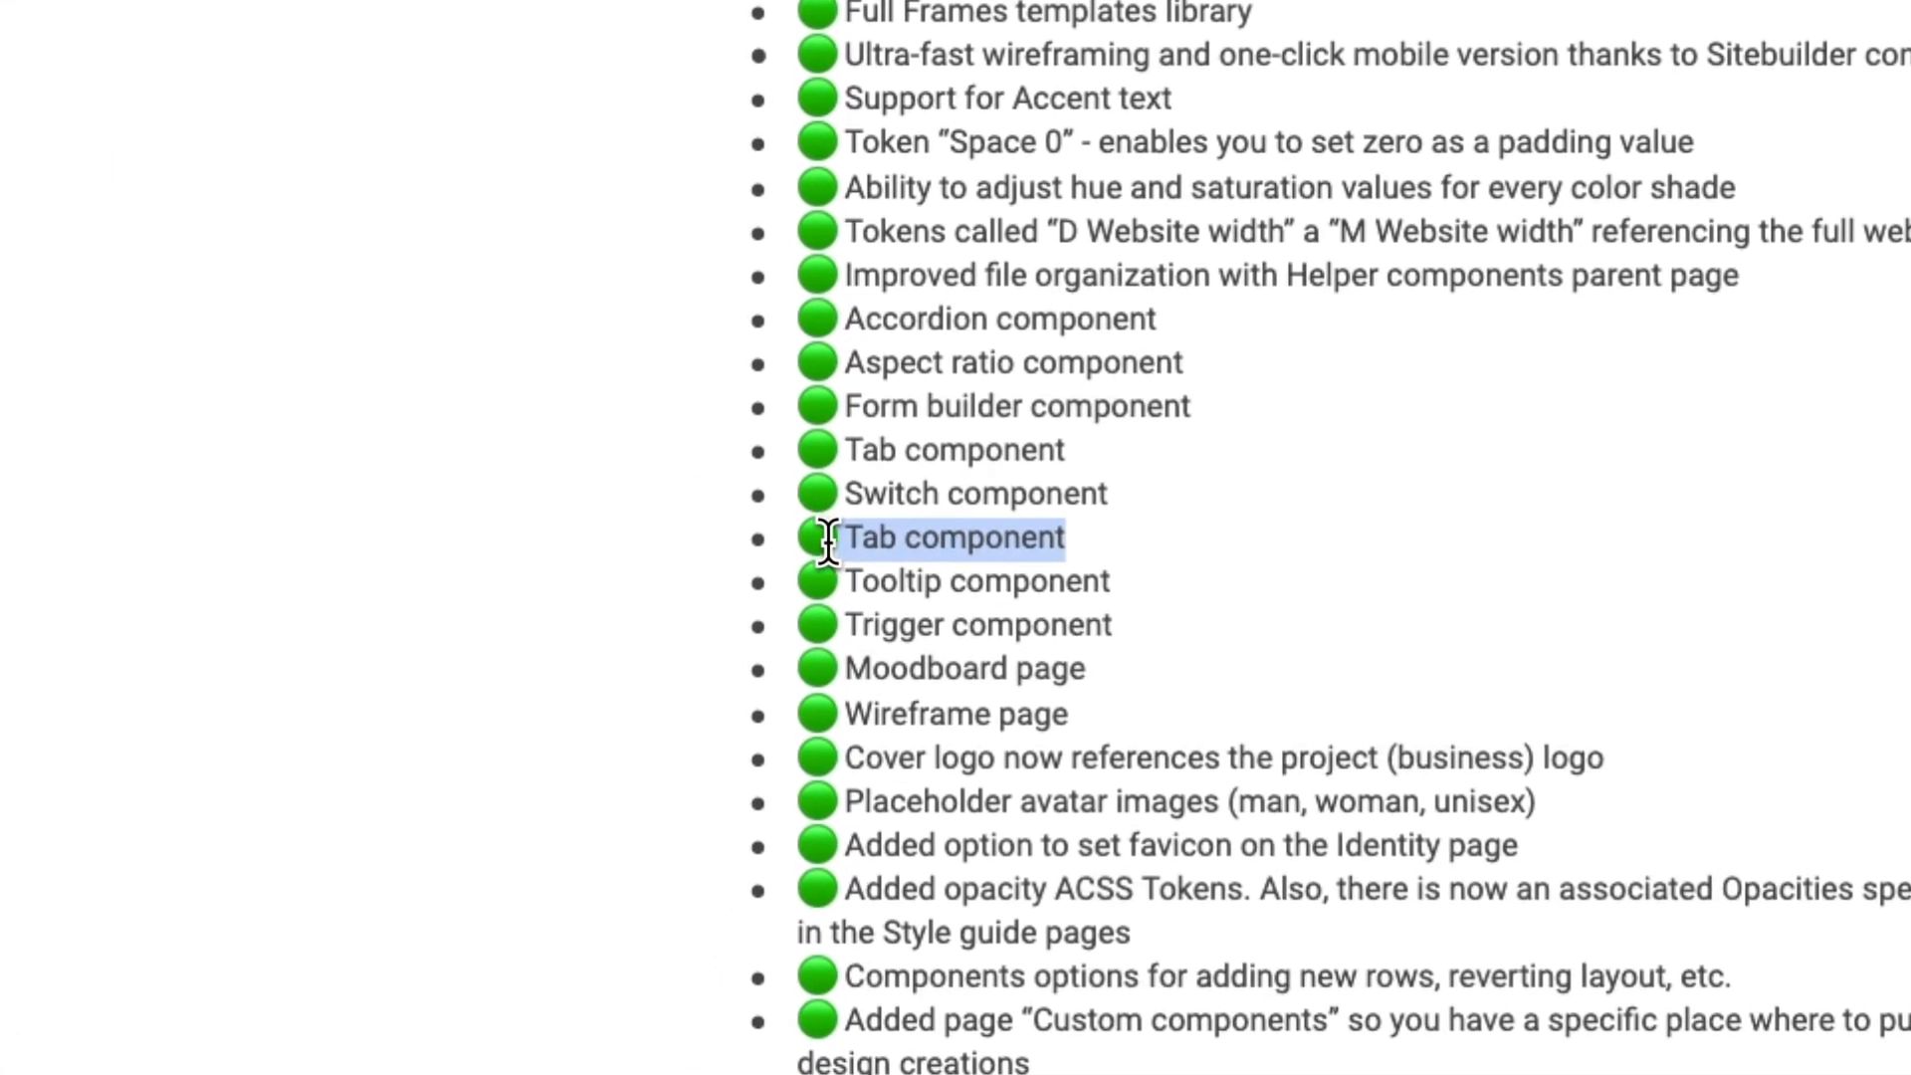
key(BackSpace)
key(BackSpace)
key(Return)
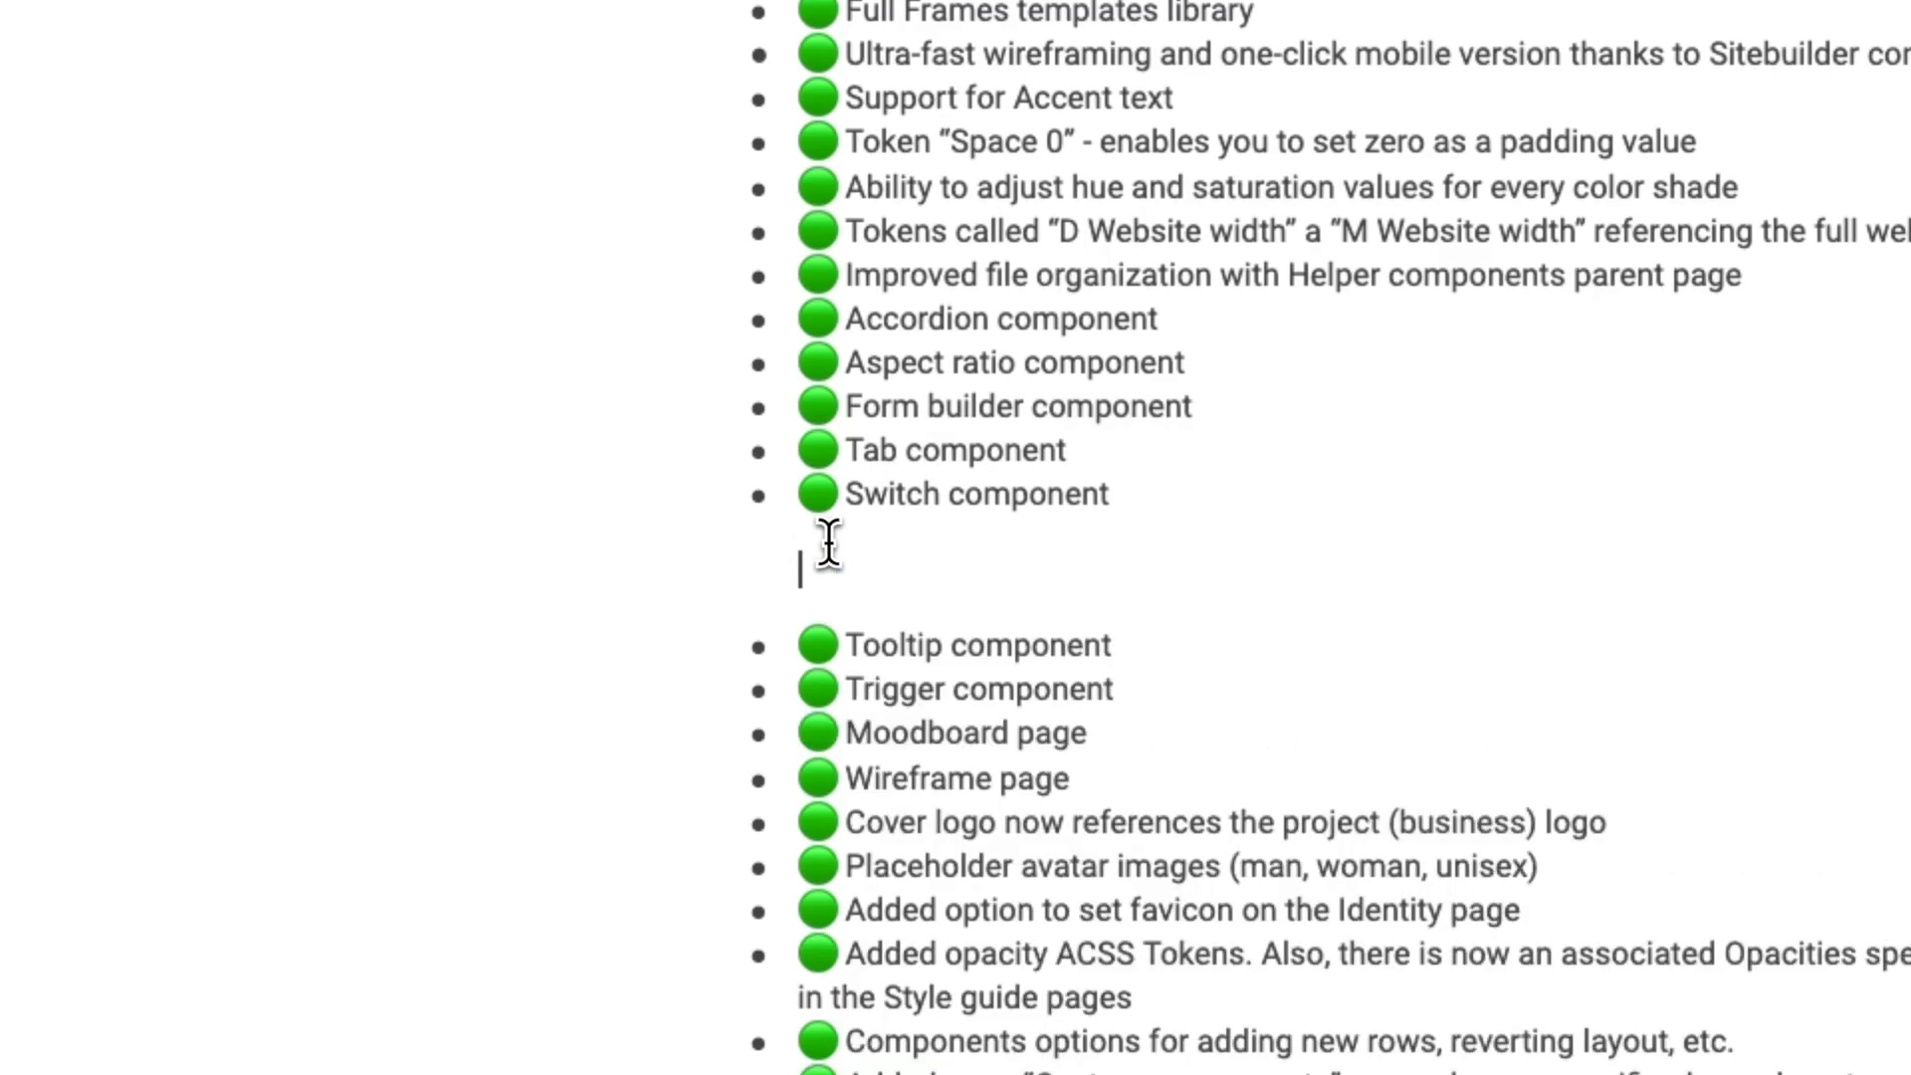
key(BackSpace)
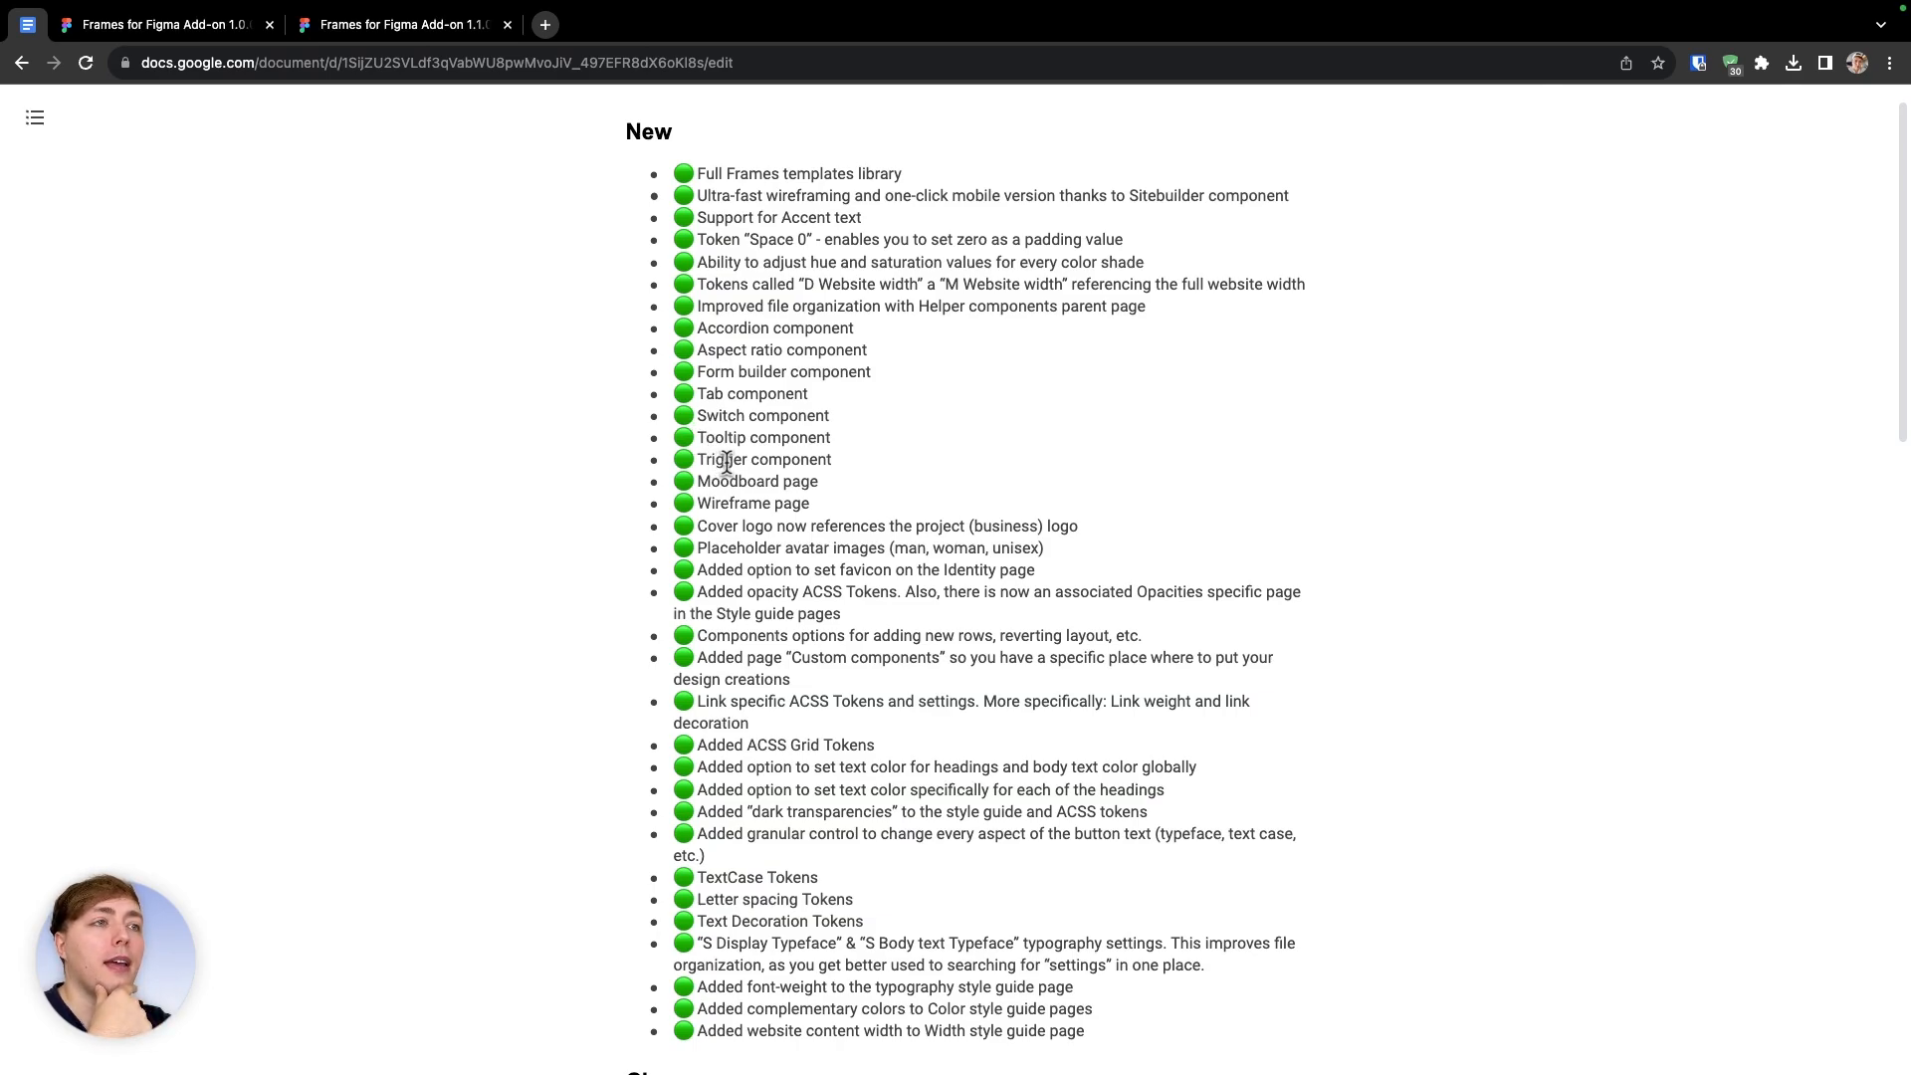
Return to the Frames for Figma Add-on 1.1.0 file in Figma and open the Accordion page under Helper components
click(375, 24)
scroll(181, 474, down, 10)
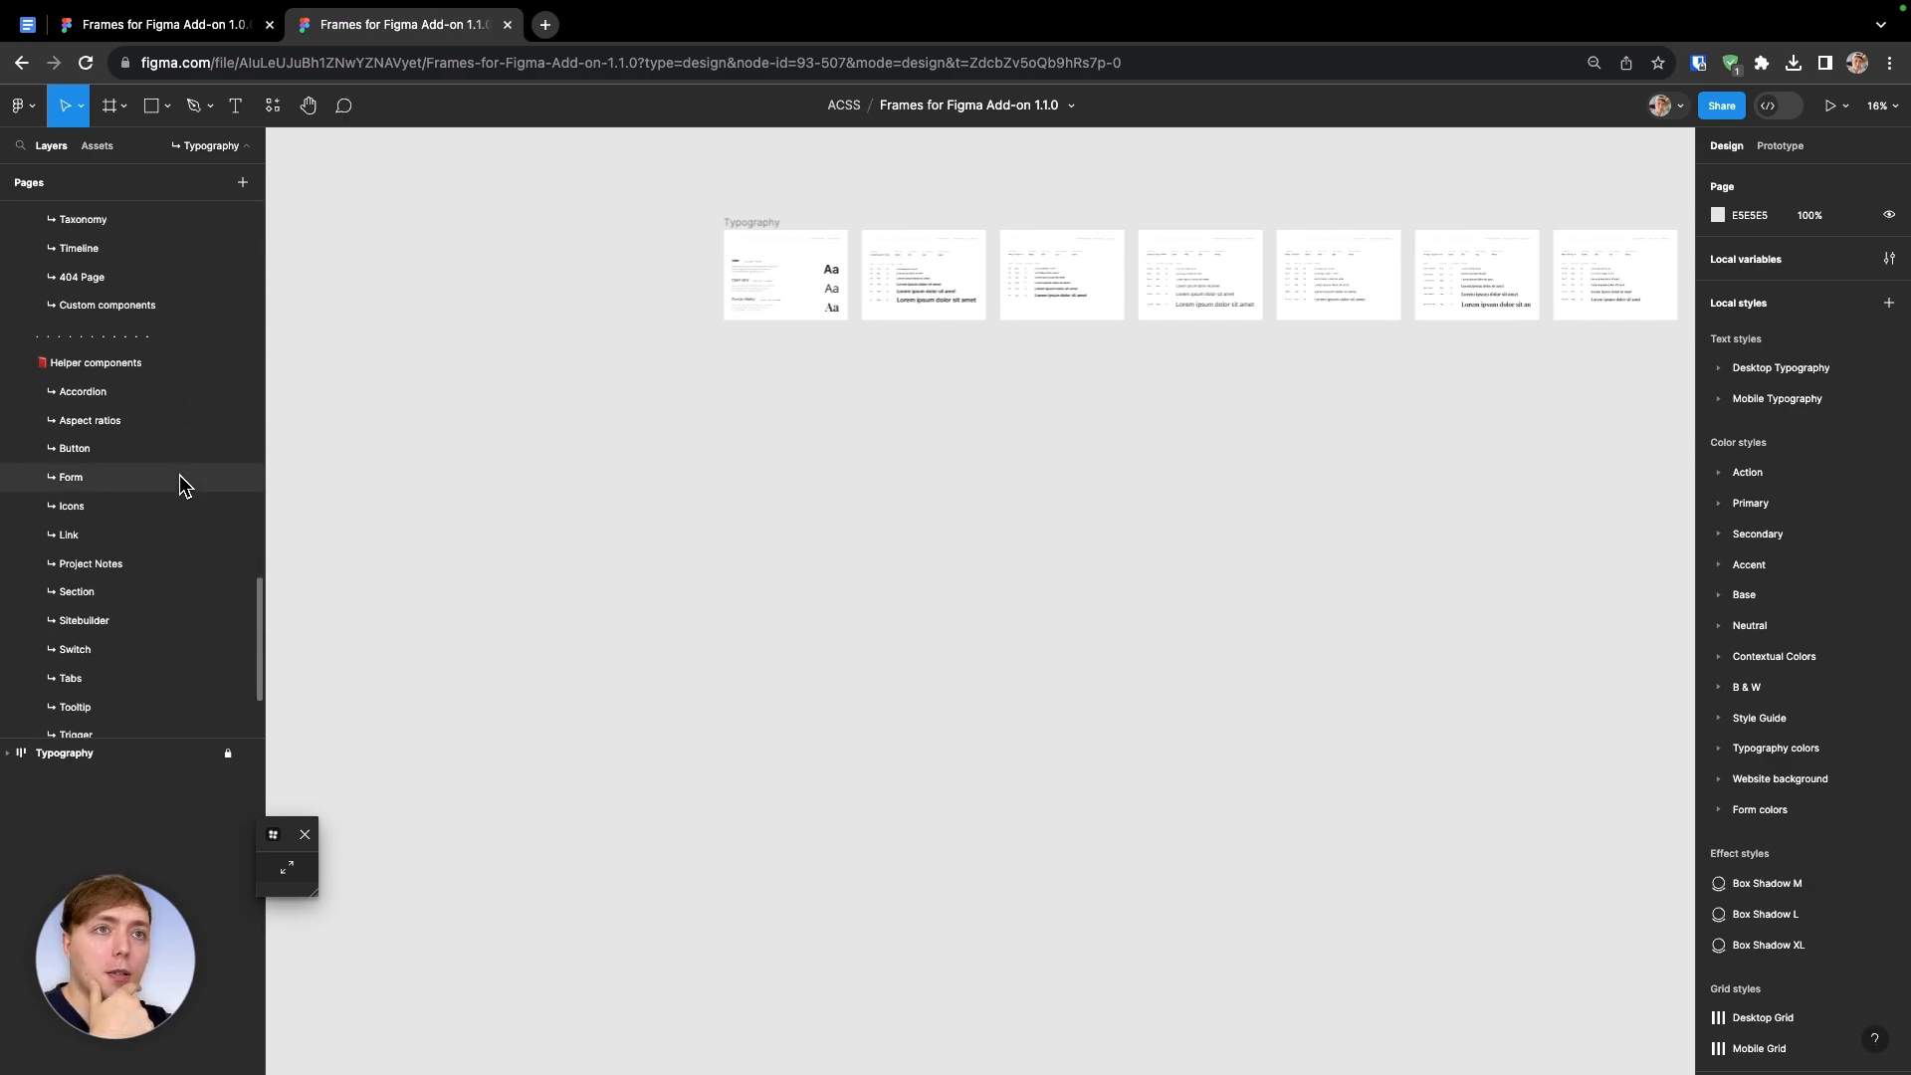
click(143, 403)
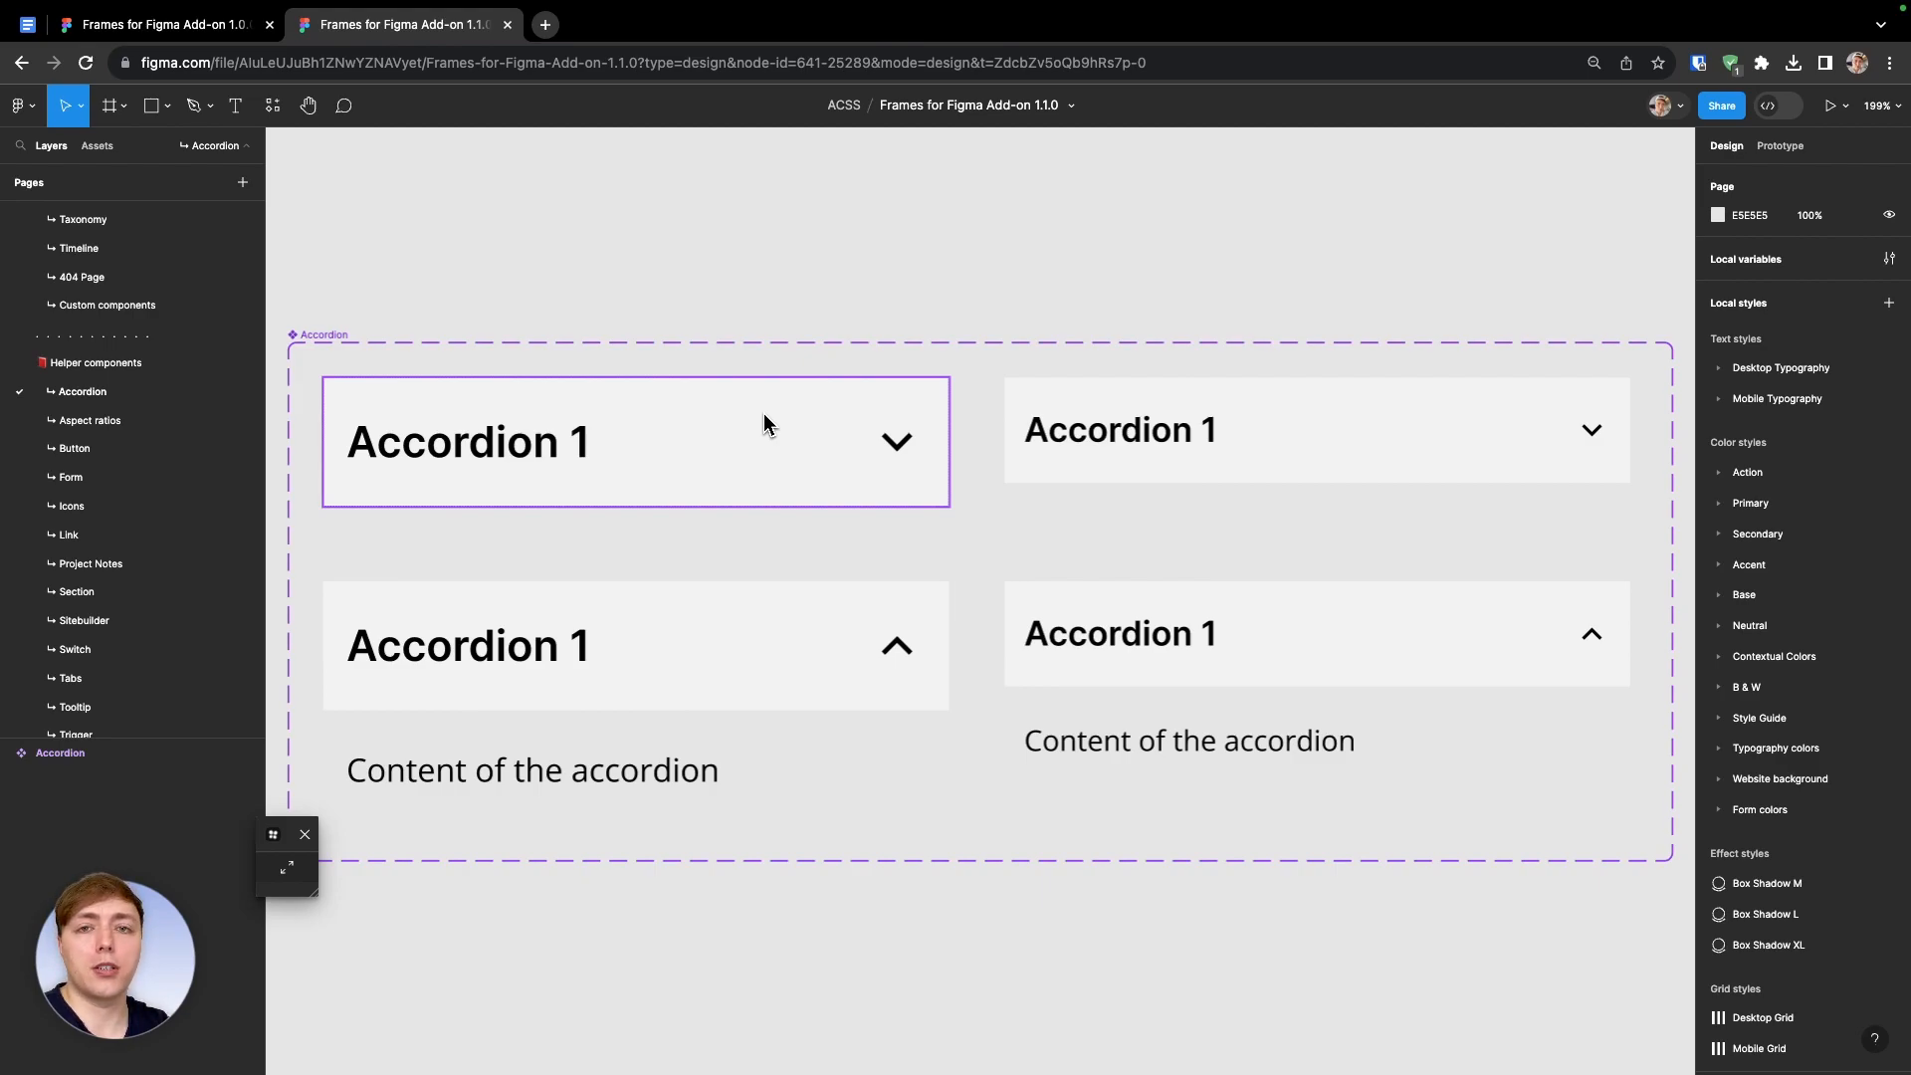
scroll(764, 423, down, 3)
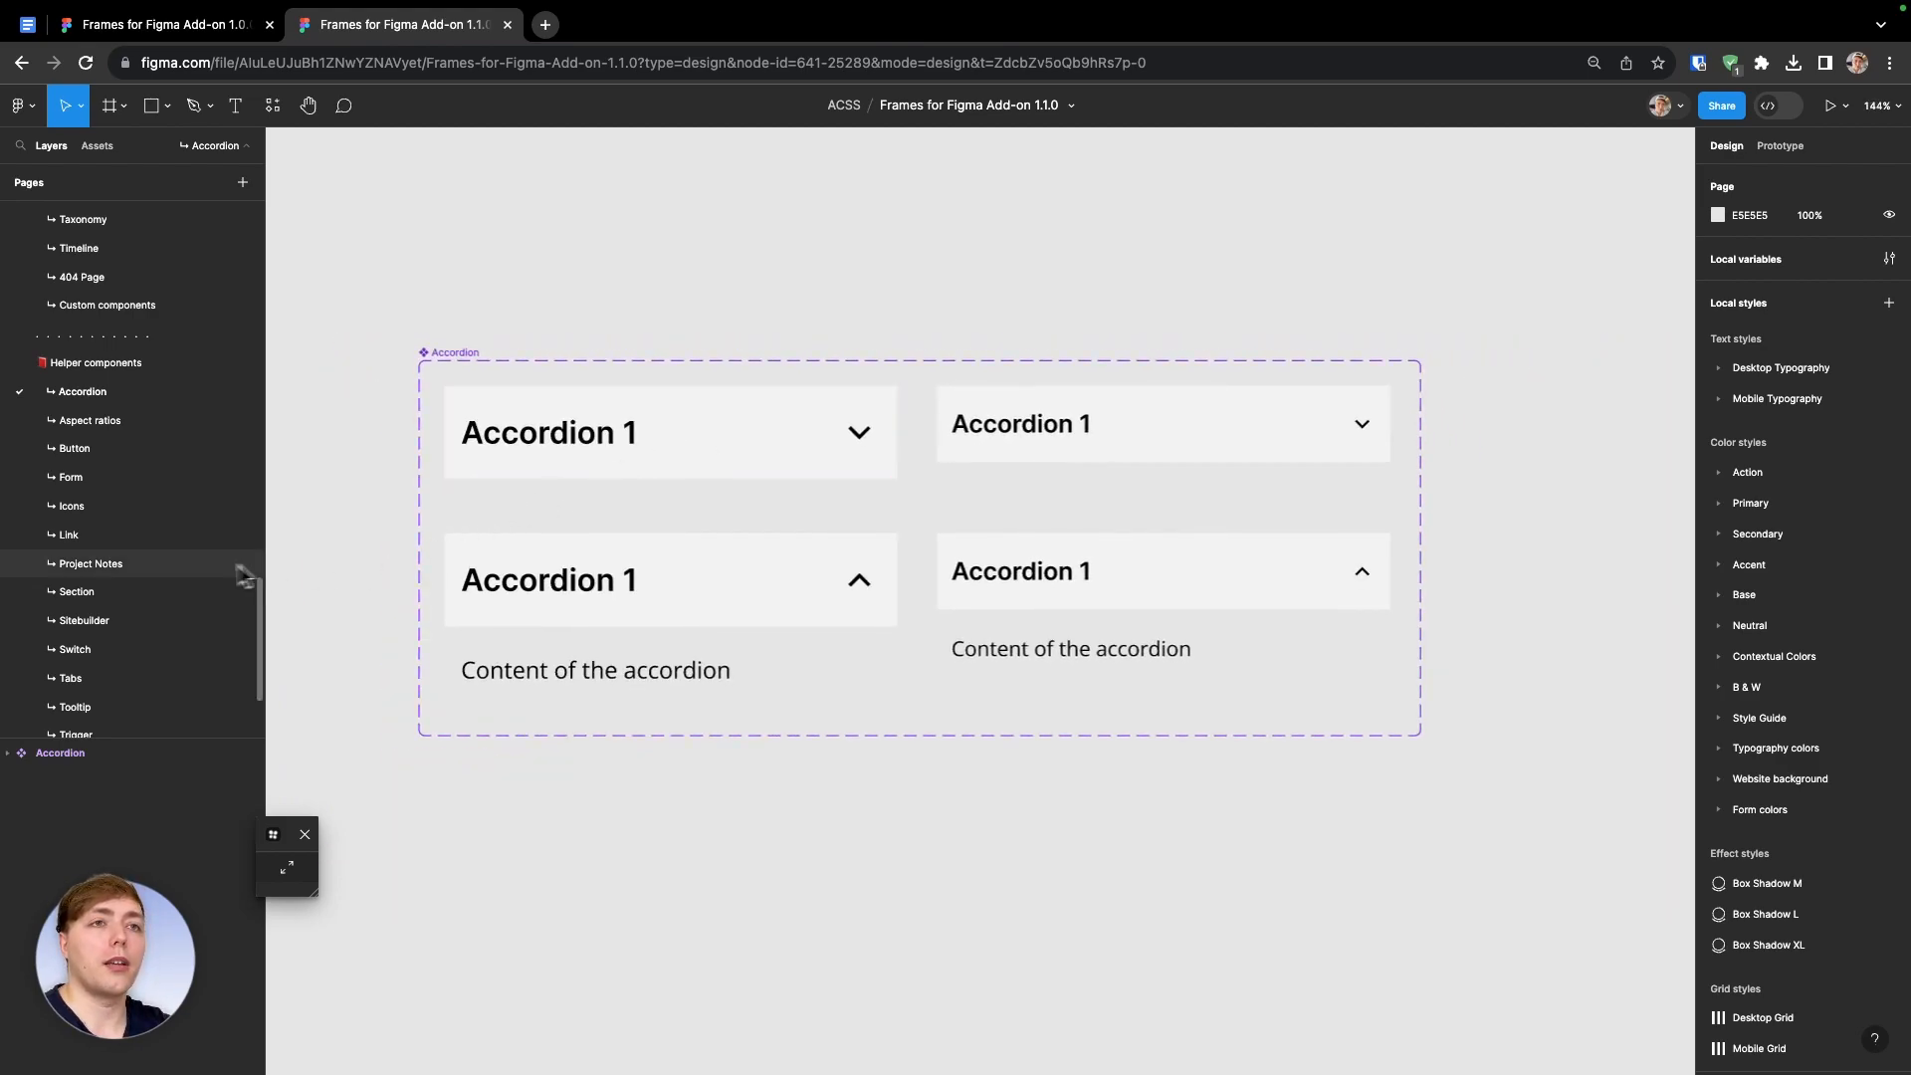
Search the local components for "accordion" and place an Accordion instance on the empty canvas below the component set
scroll(194, 565, down, 3)
scroll(195, 575, down, 1)
scroll(832, 900, down, 6)
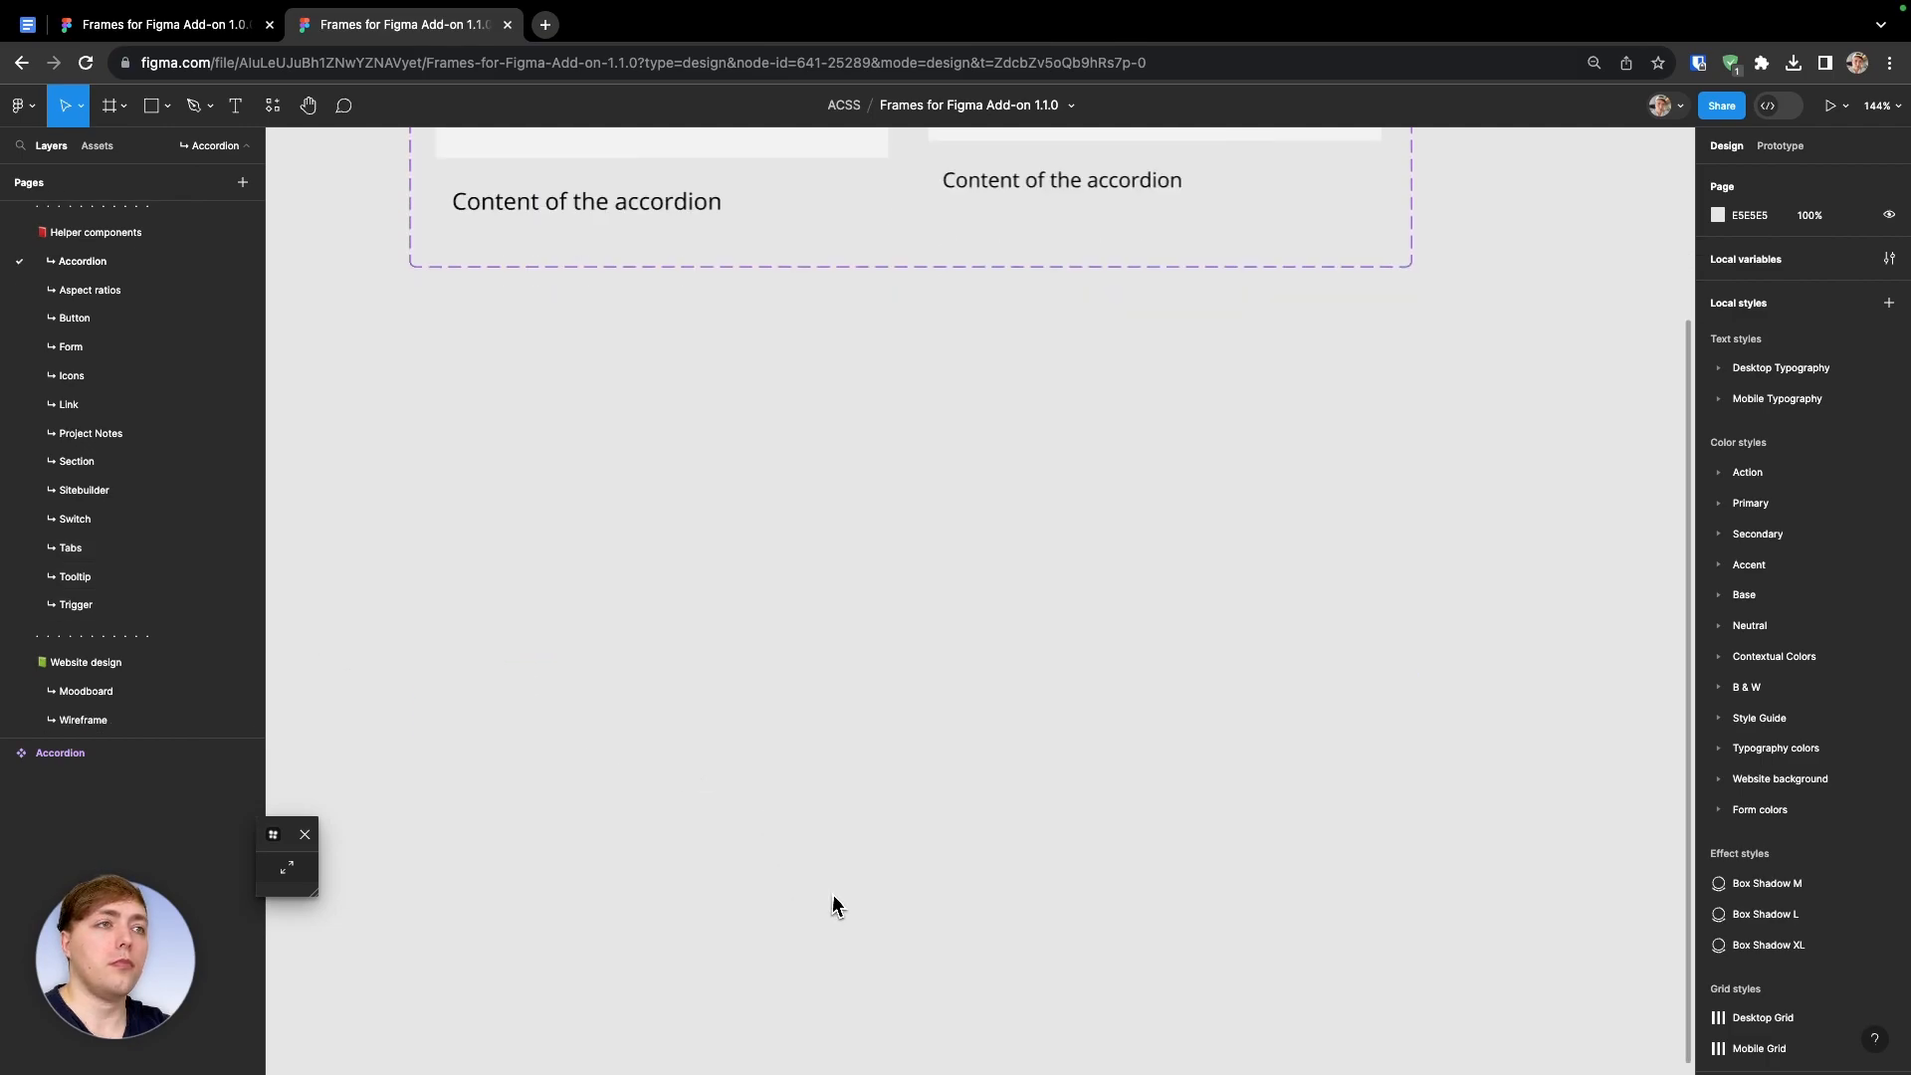
key(shift+i)
text(accordion)
drag(328, 289, 846, 470)
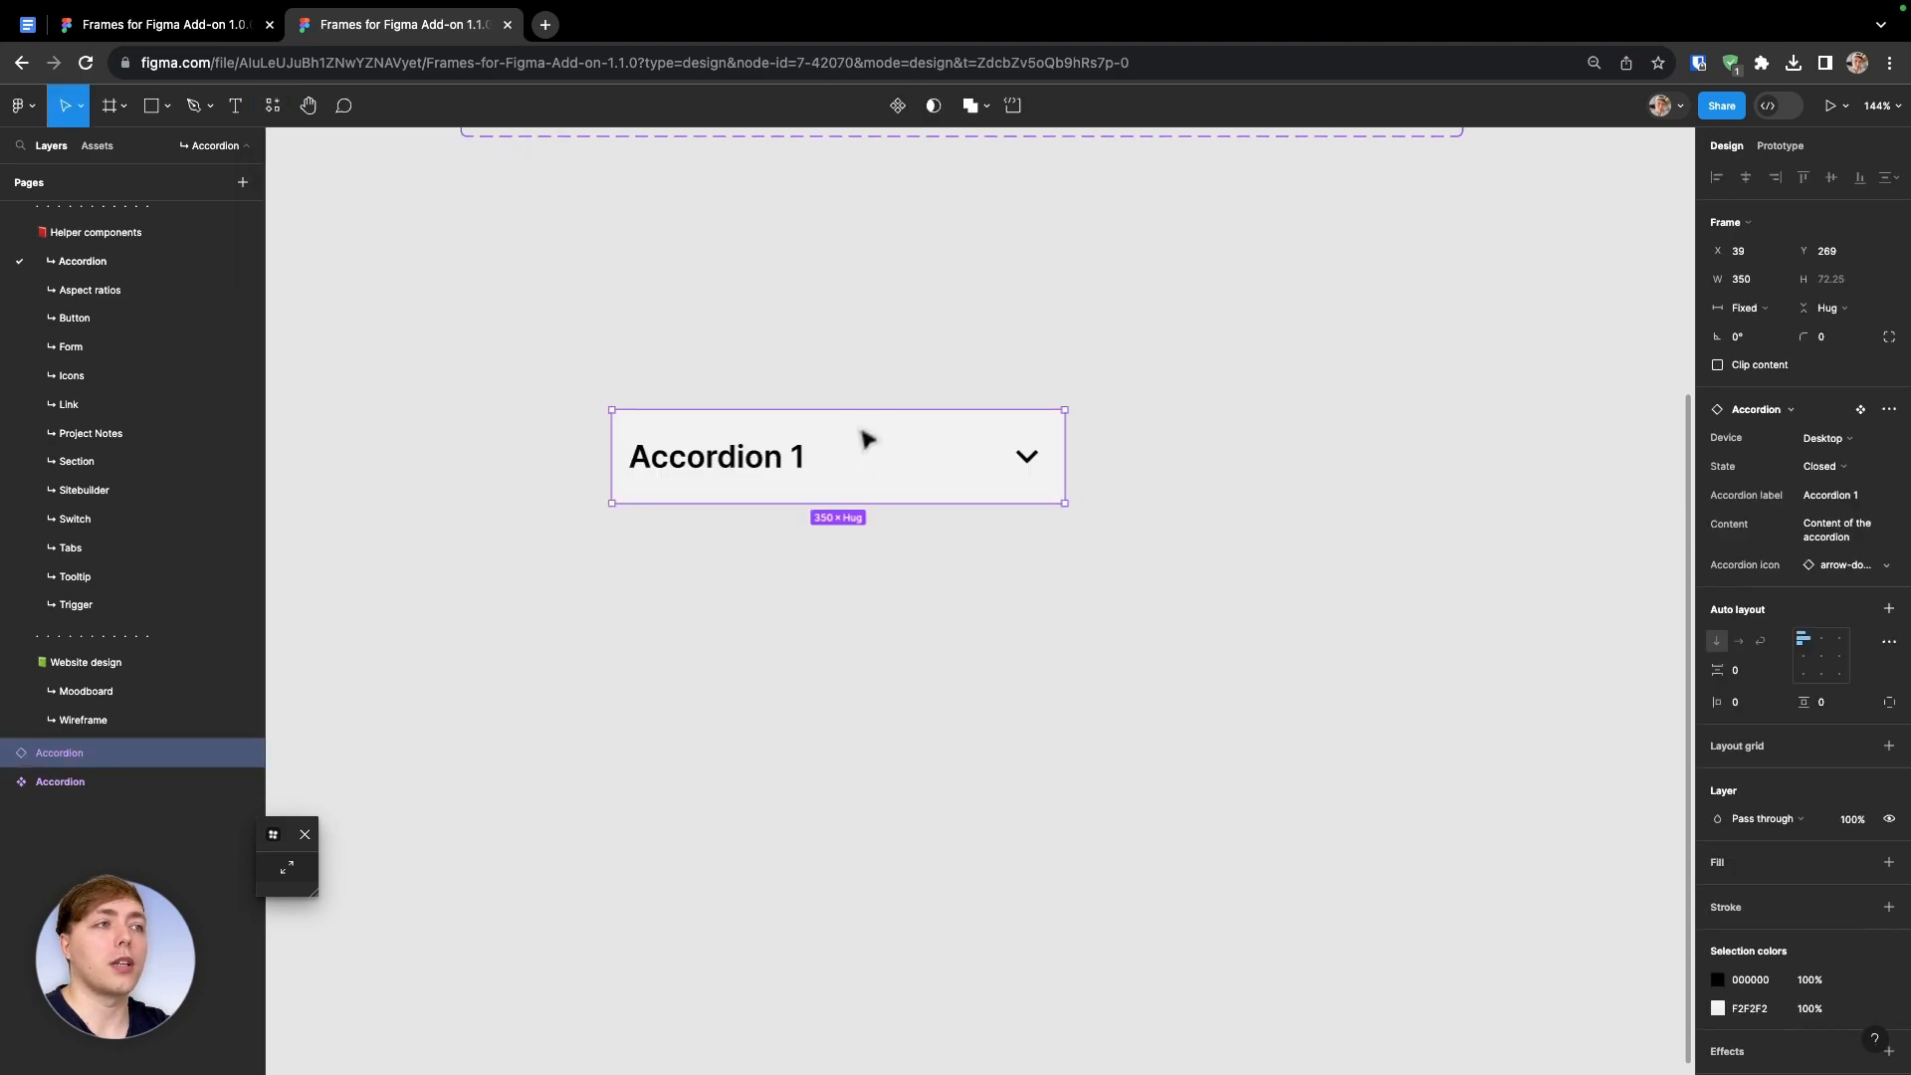
Wrap the Accordion instance in an auto layout frame, and briefly open and close its prototype preview
key(shift+a)
key(super+alt+Return)
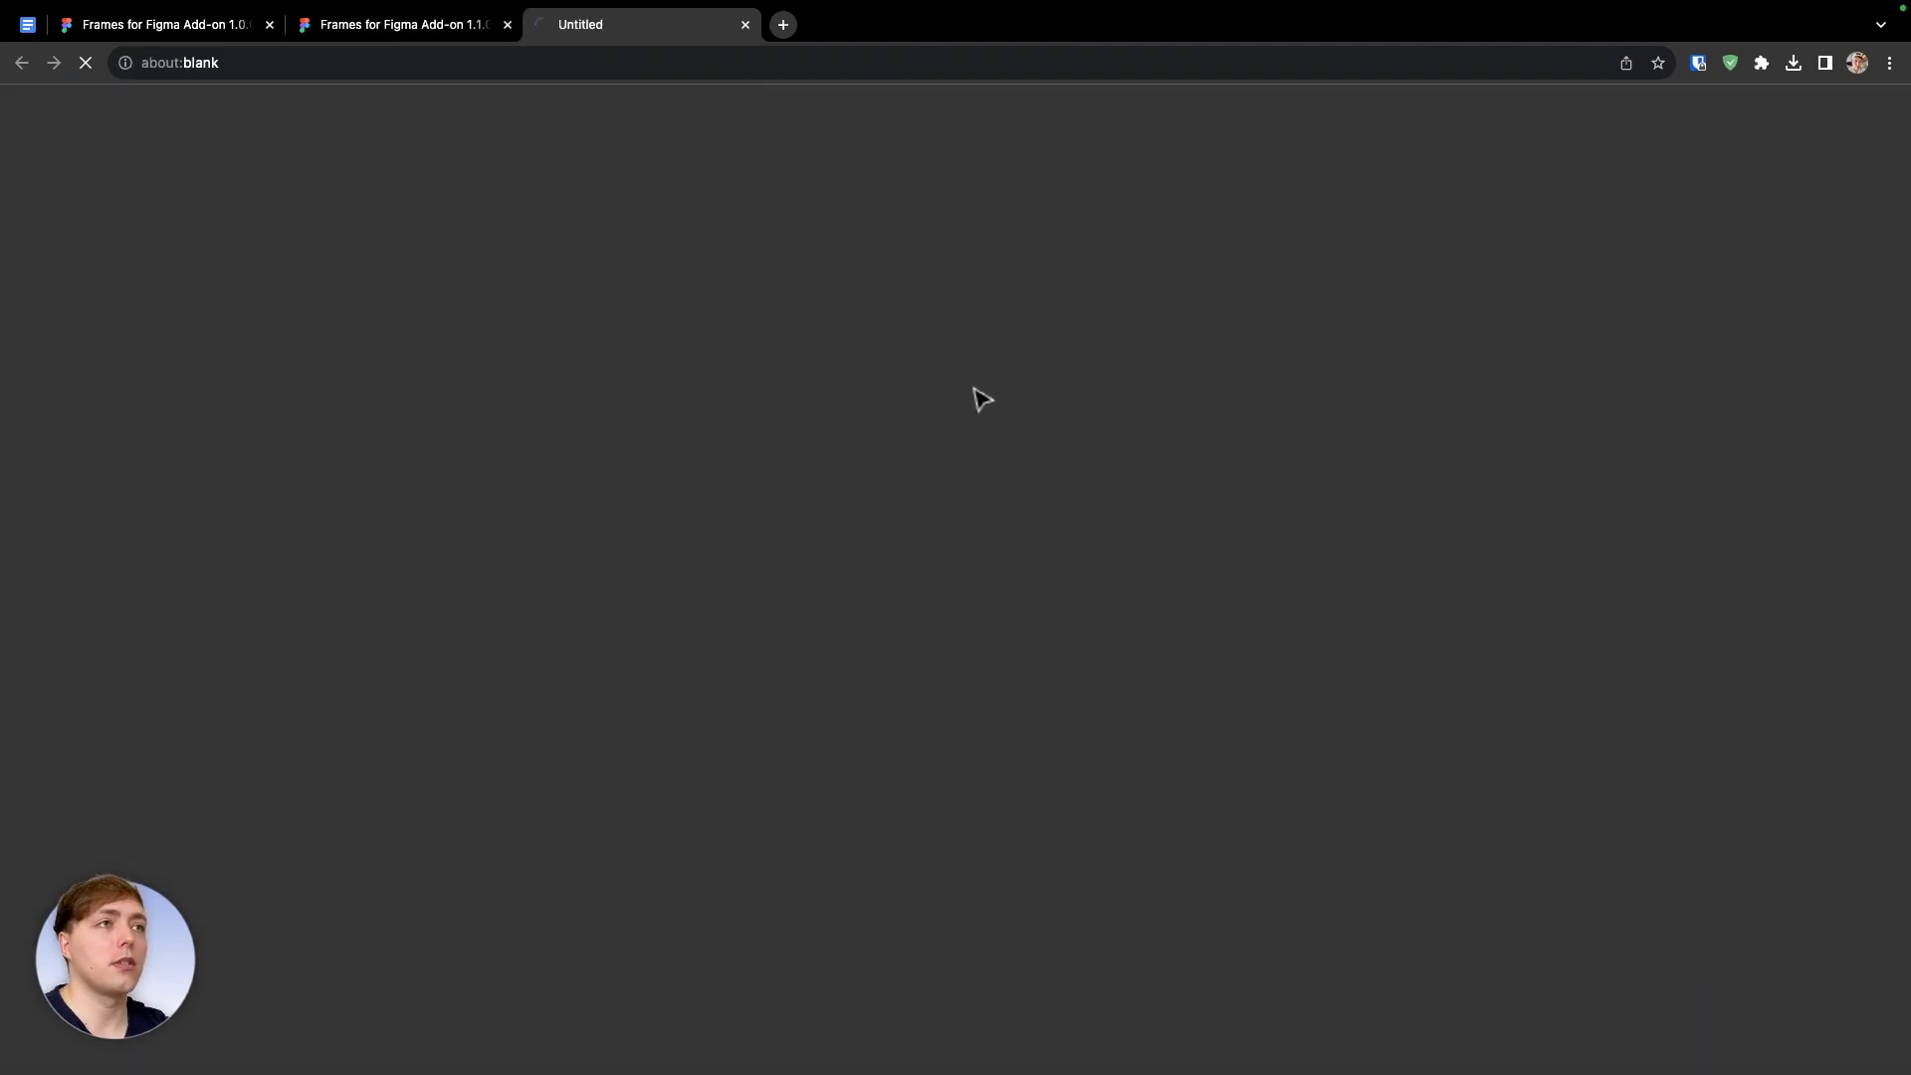
click(745, 25)
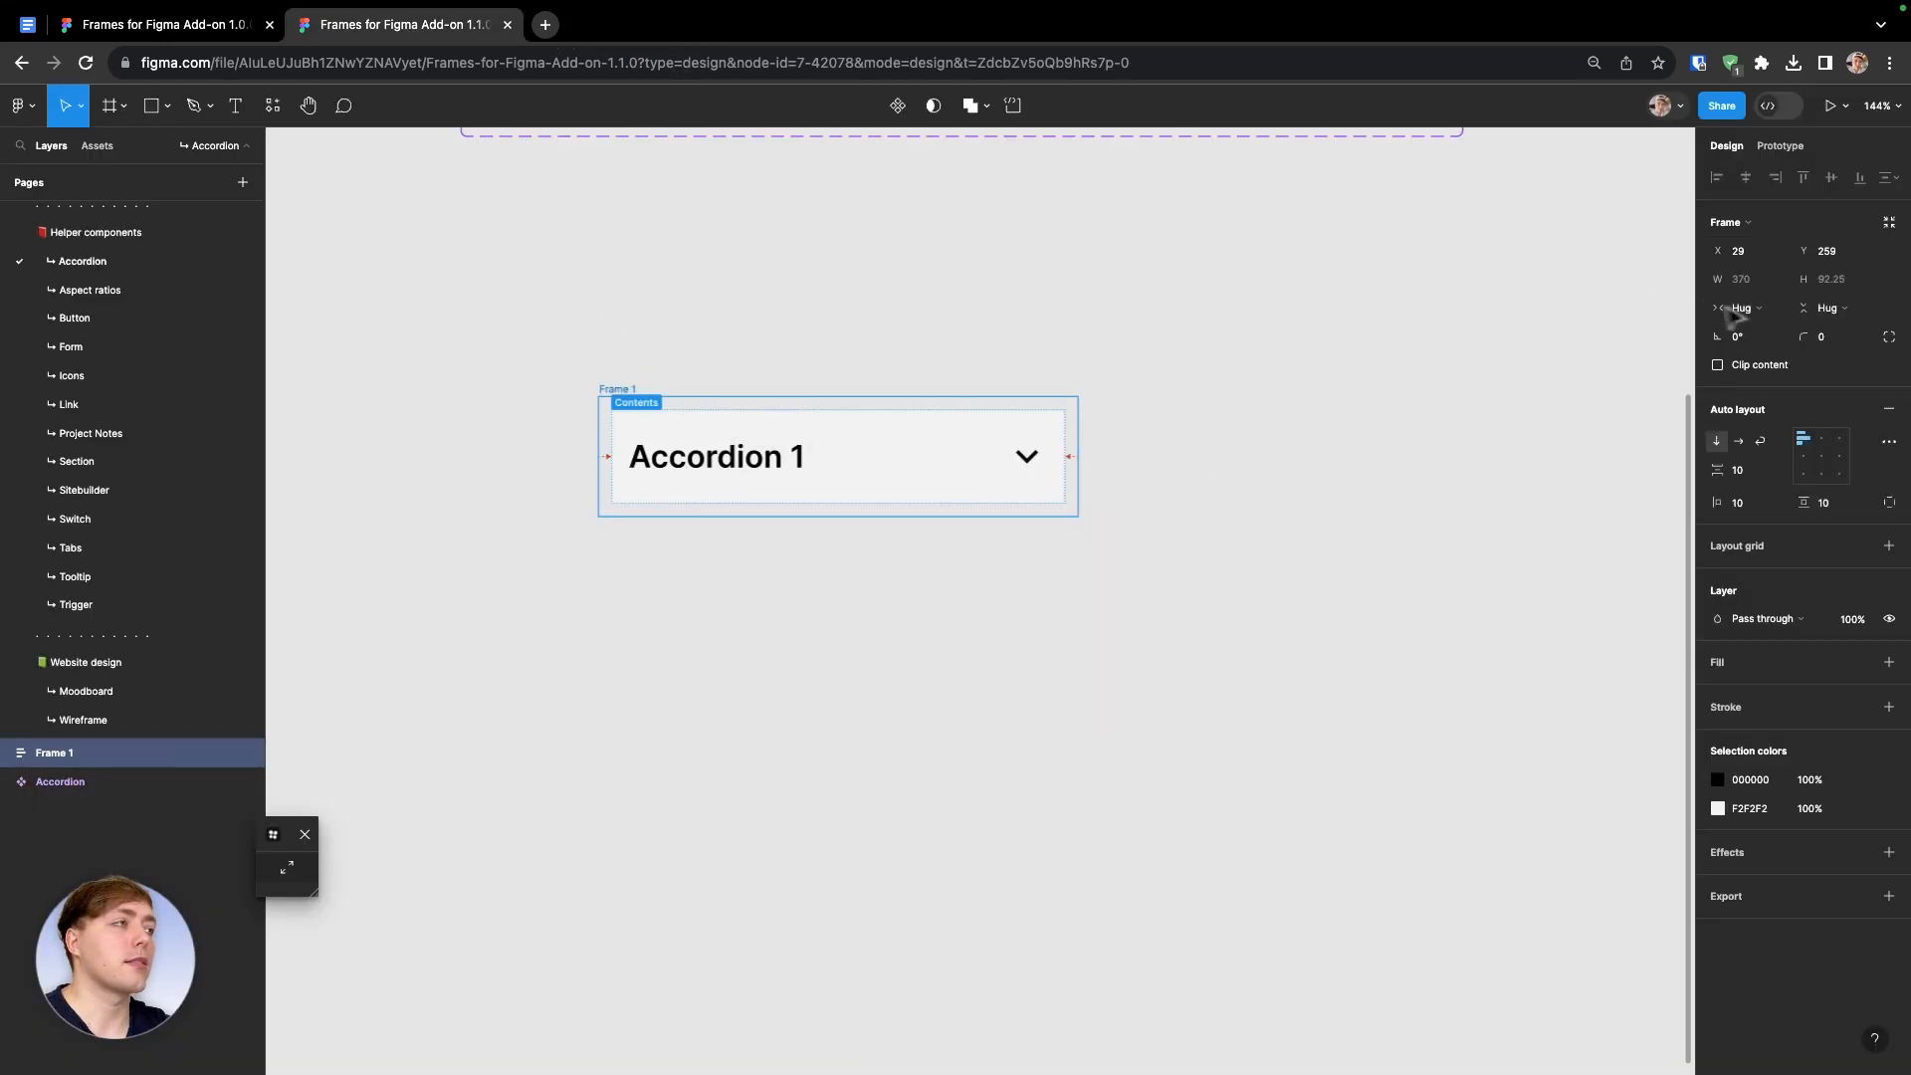
Insert a Section component from the local components and move it below the framed Accordion instance
click(831, 734)
key(shift+i)
text(section)
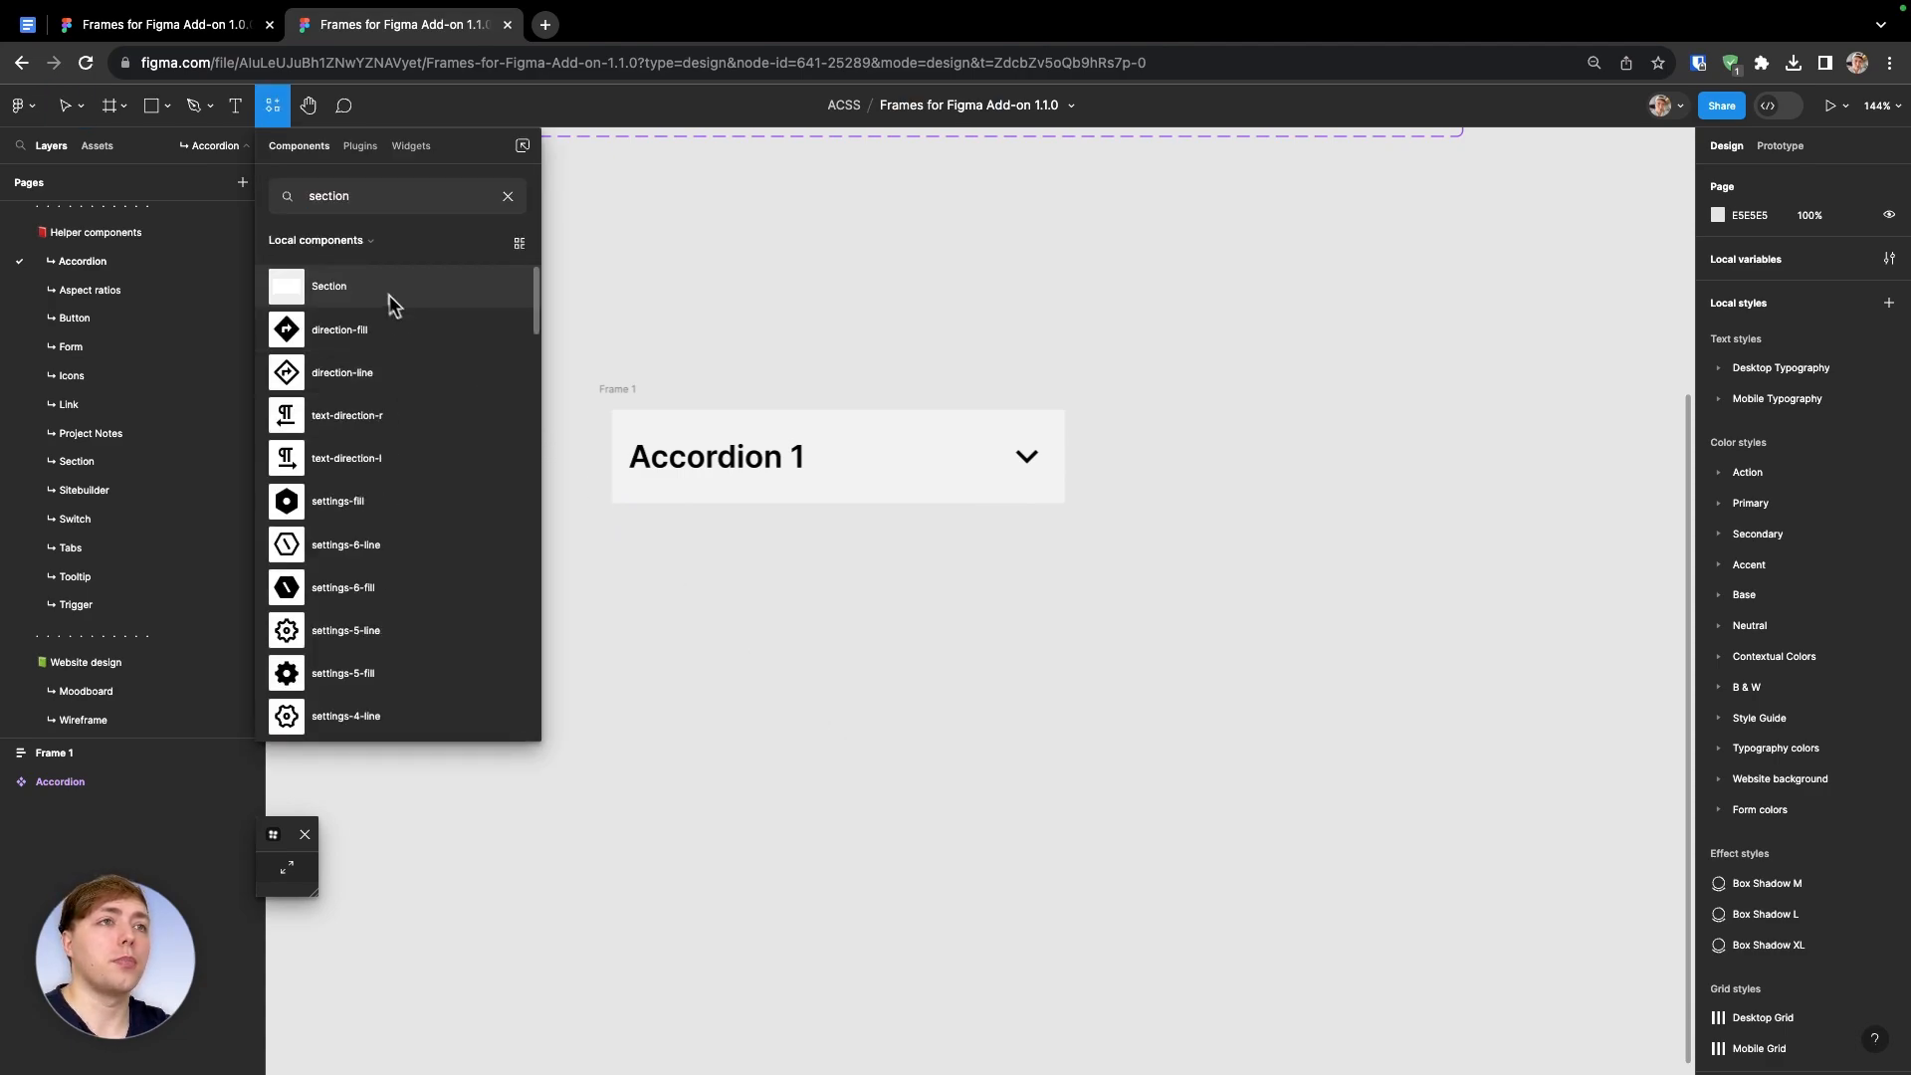
drag(392, 297, 767, 749)
scroll(766, 747, down, 10)
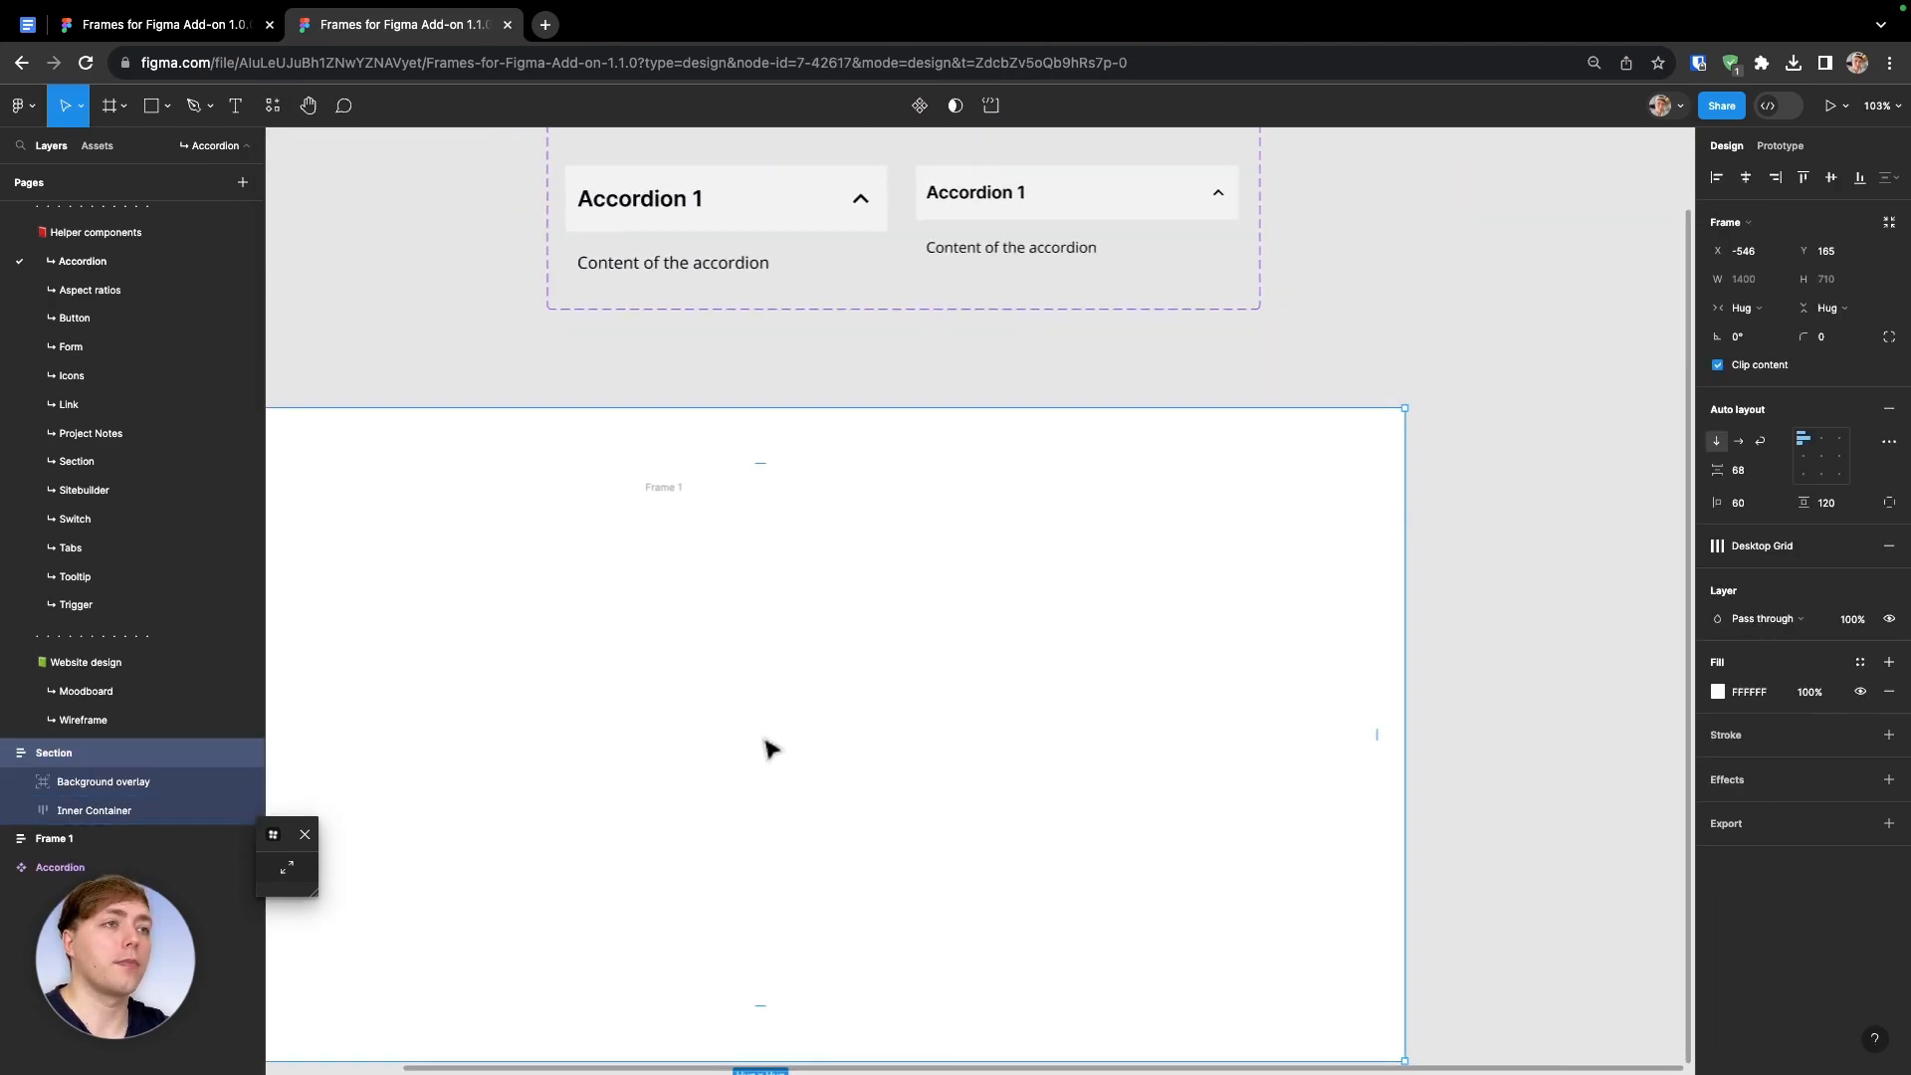
scroll(1006, 588, down, 3)
click(1050, 562)
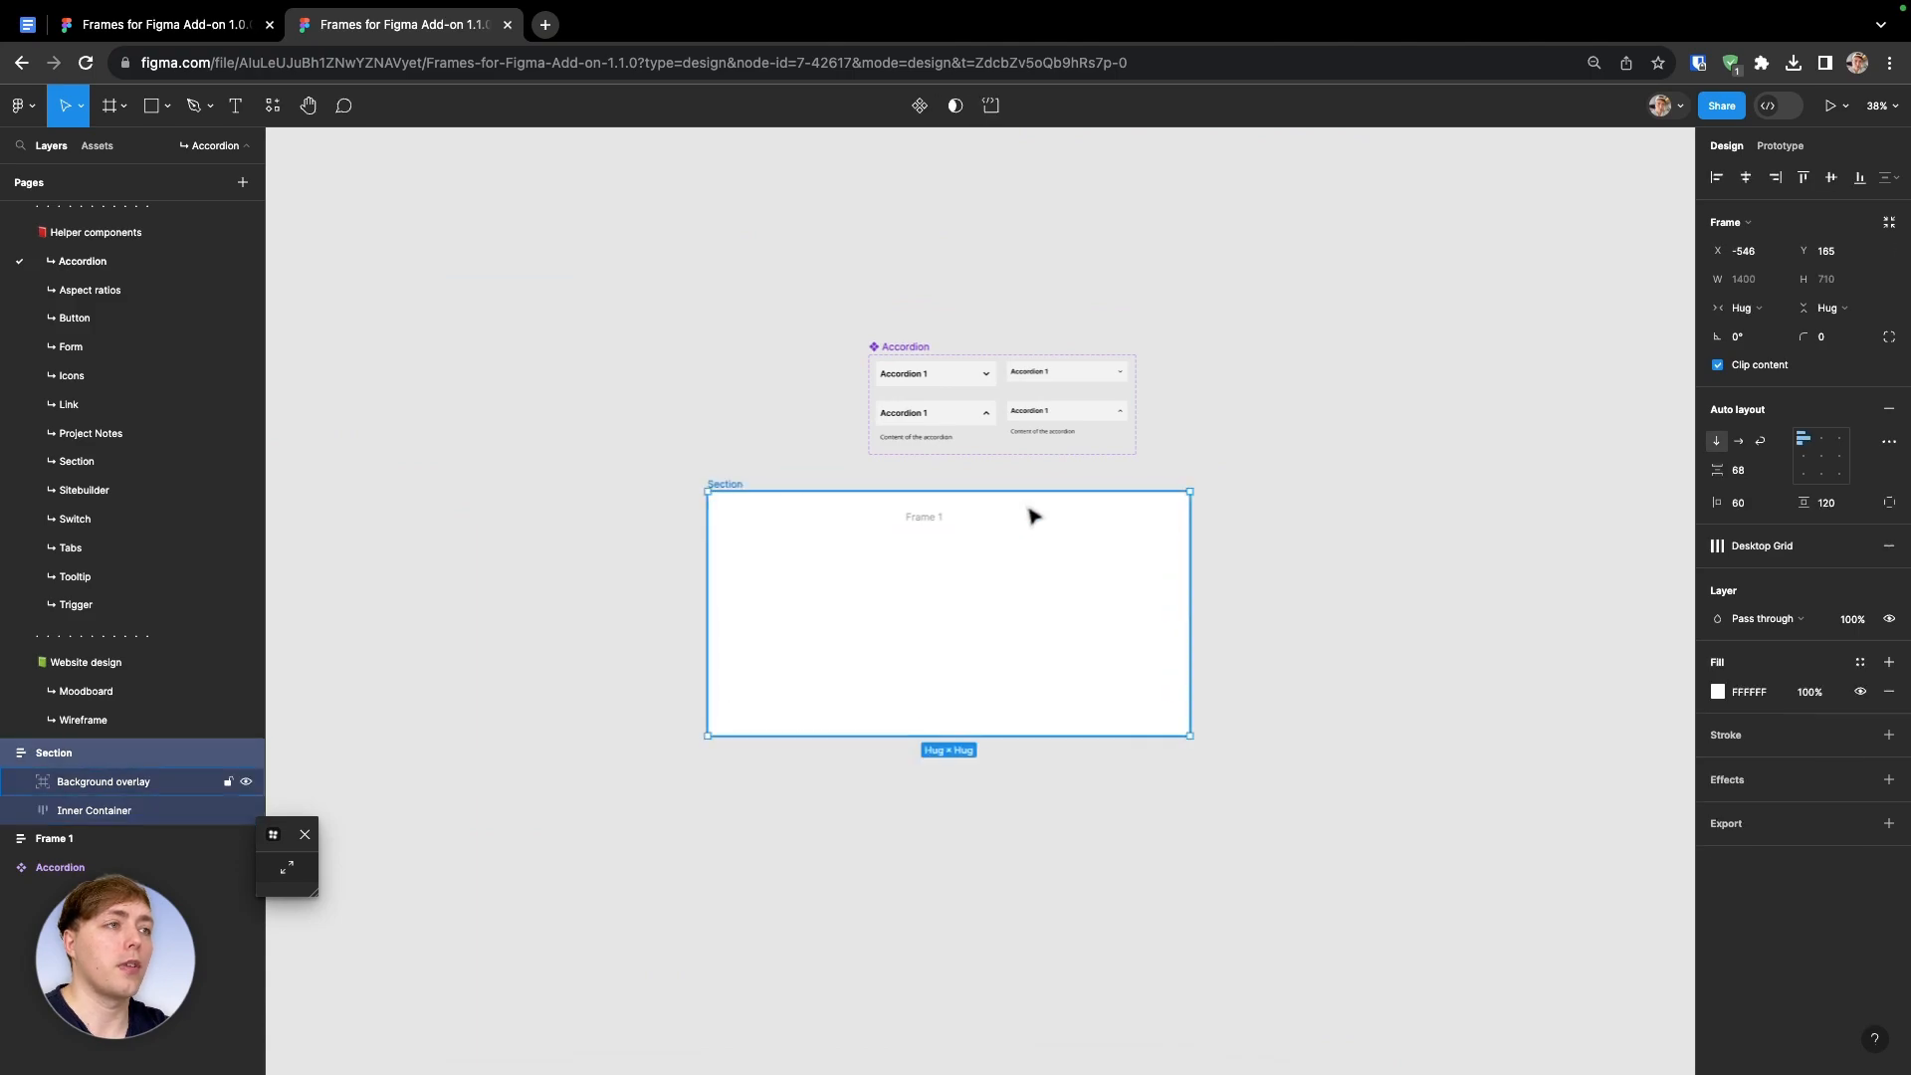
drag(794, 491, 796, 642)
Move Frame 1 with the accordion from the canvas into the Section's Inner Container
click(929, 537)
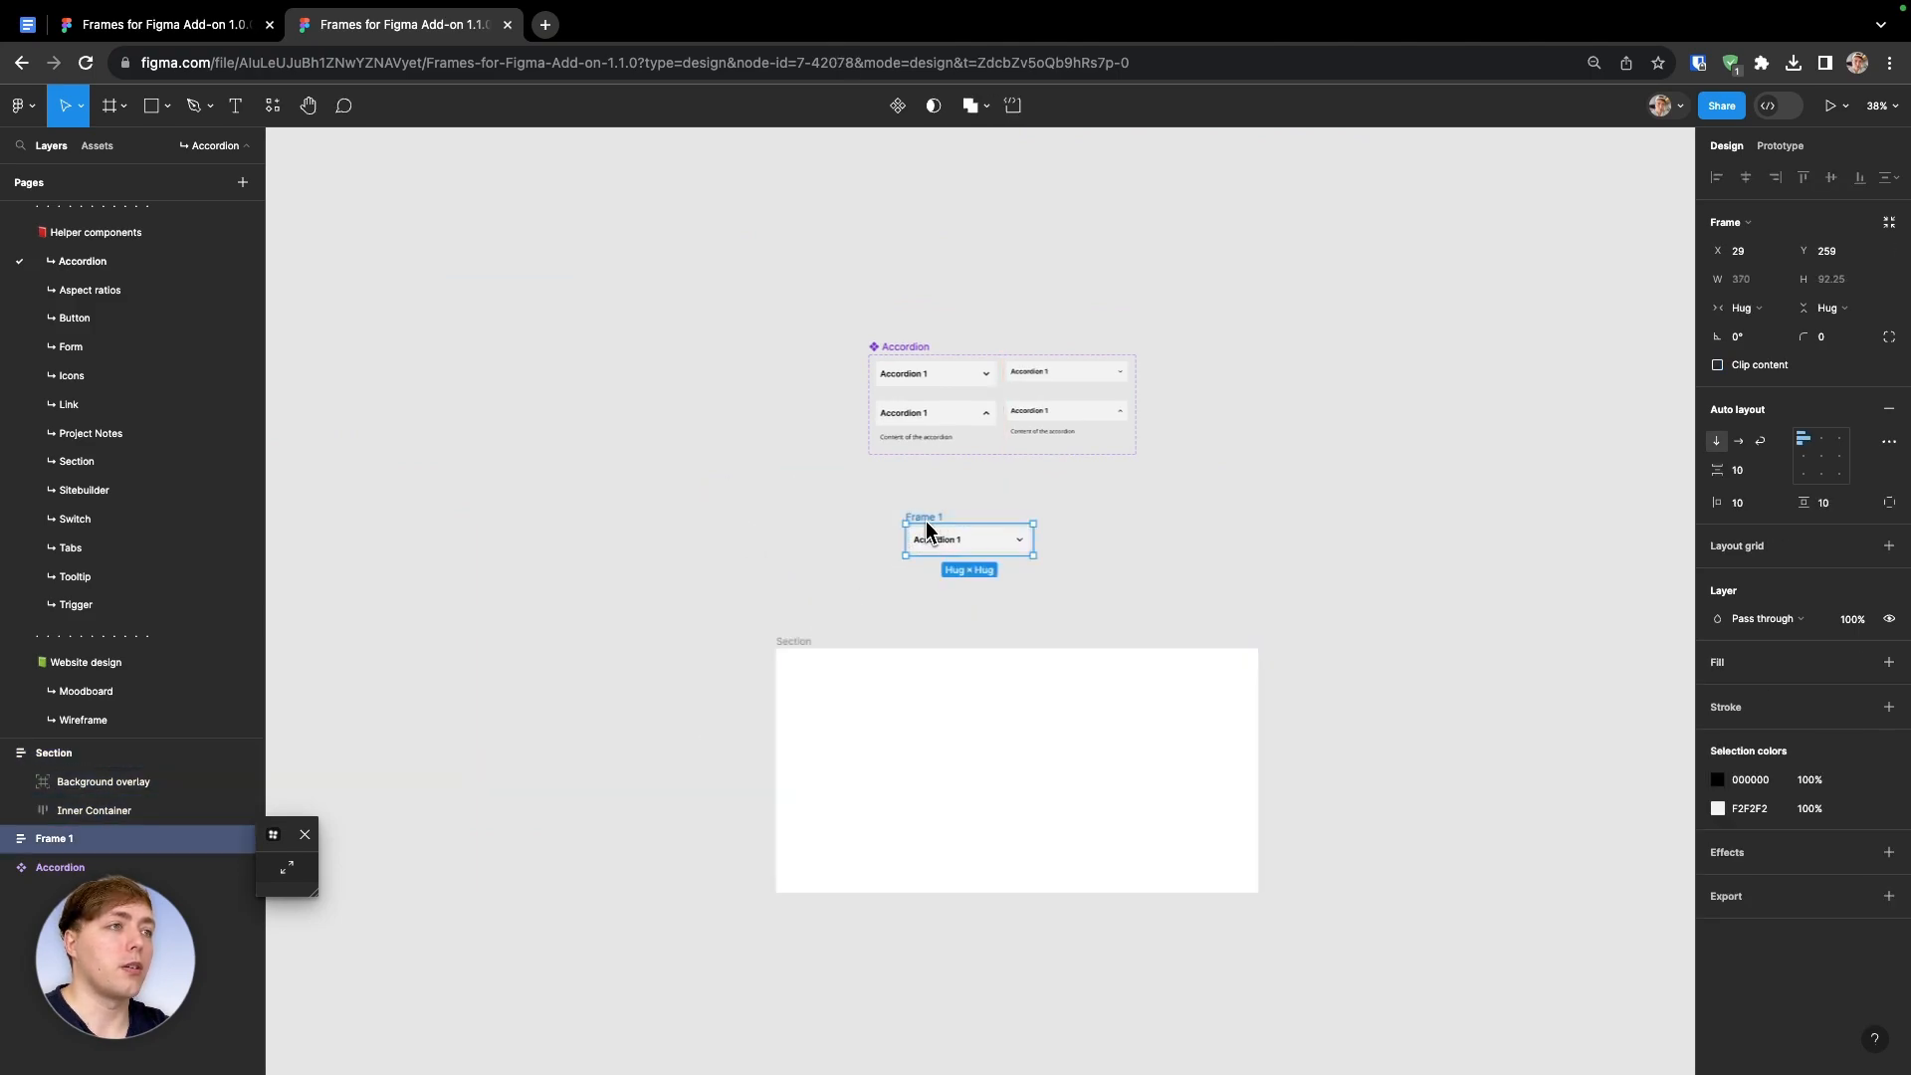
key(Delete)
click(926, 754)
key(ctrl+v)
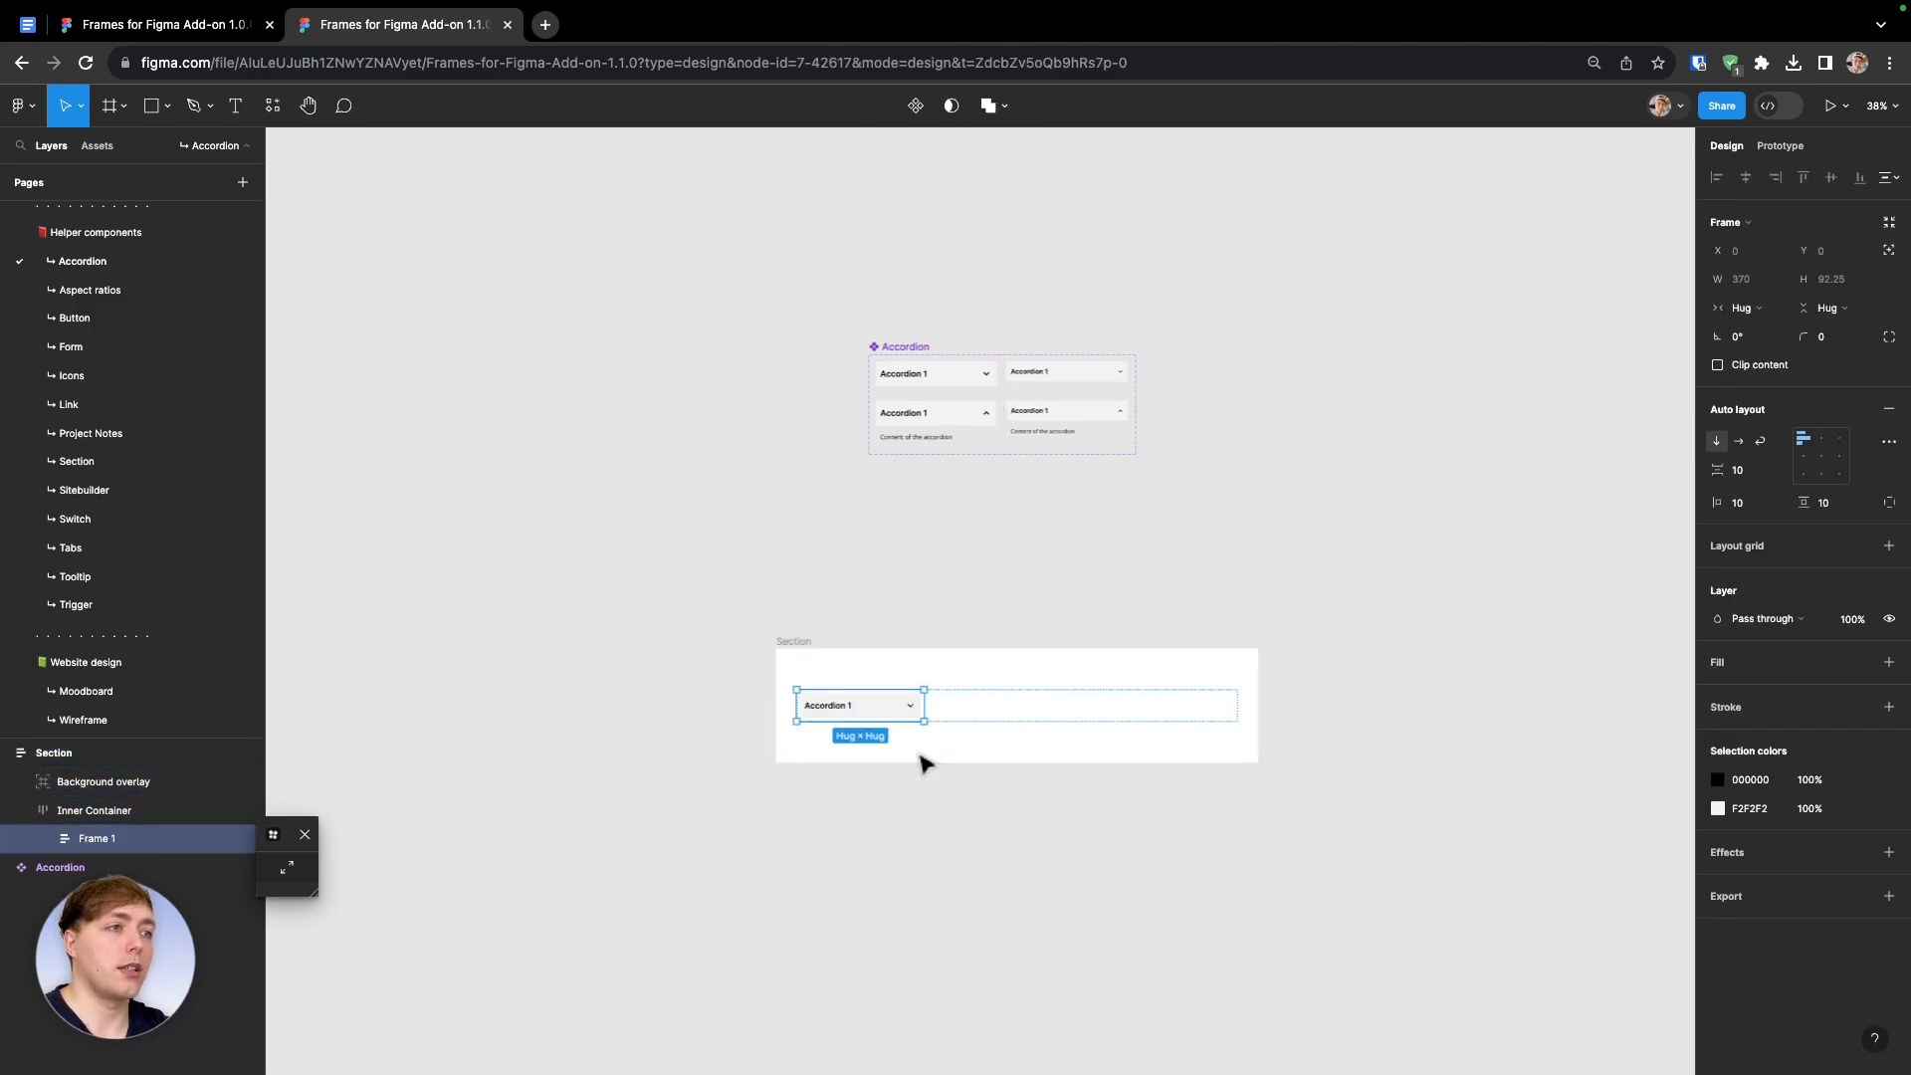
Give the Section a fixed height of 1200
click(1028, 559)
click(853, 682)
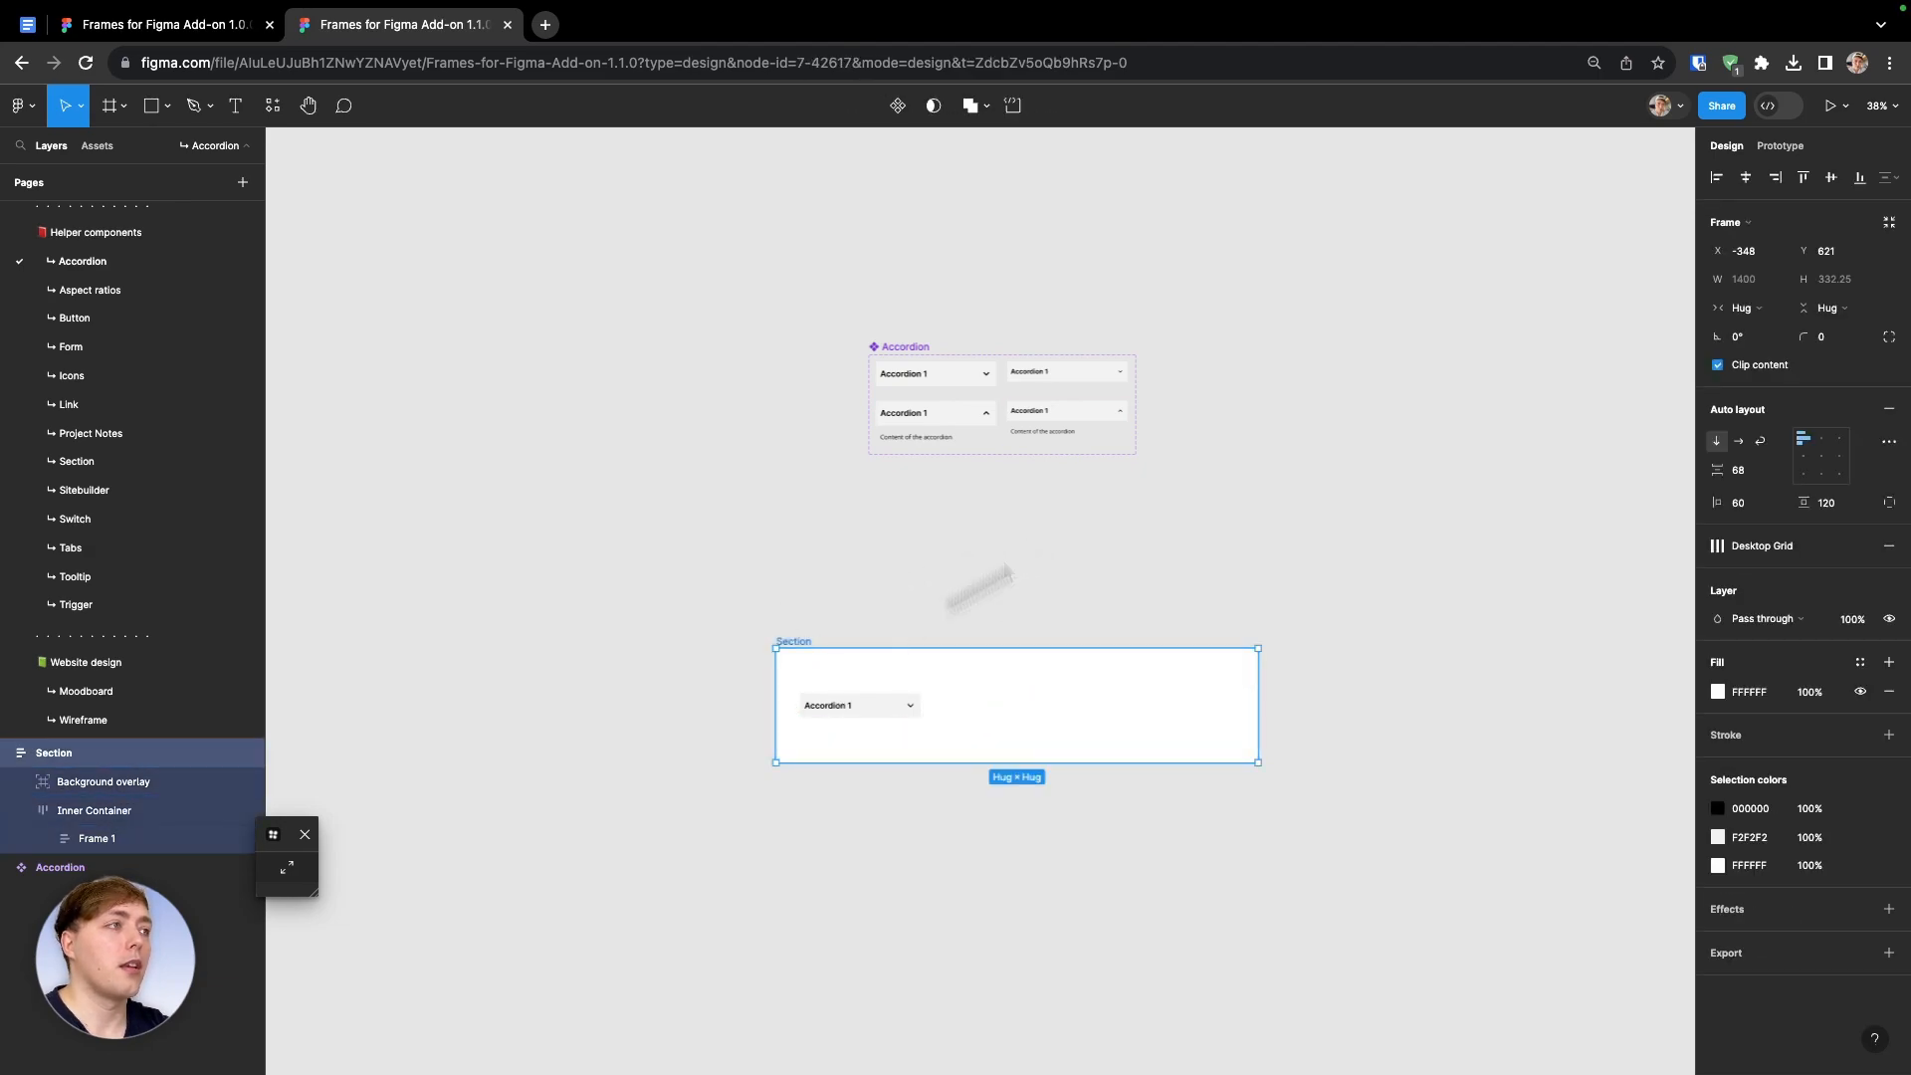
click(1835, 305)
click(1784, 458)
click(1786, 453)
text(1200)
key(Return)
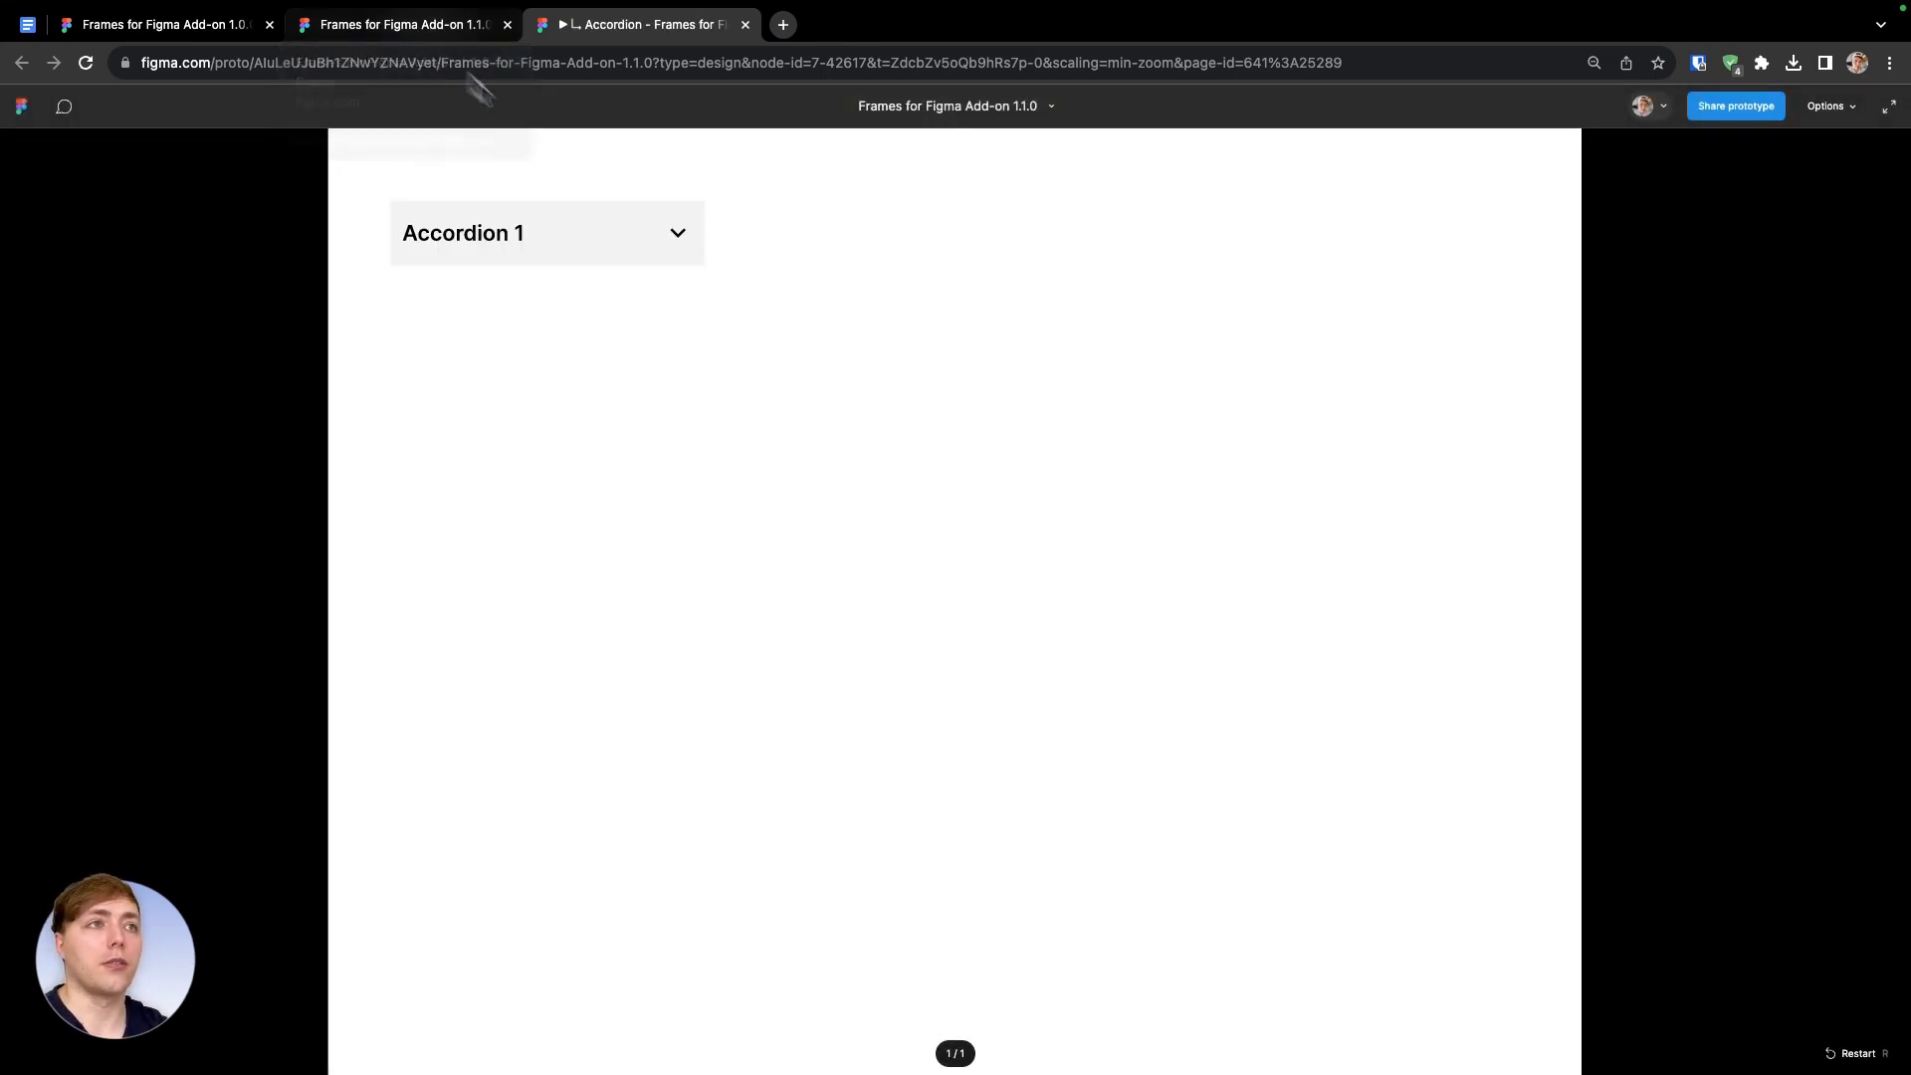
Preview the Section as a prototype, toggle Accordion 1 open and closed several times, and close the preview
click(631, 233)
click(631, 235)
click(631, 235)
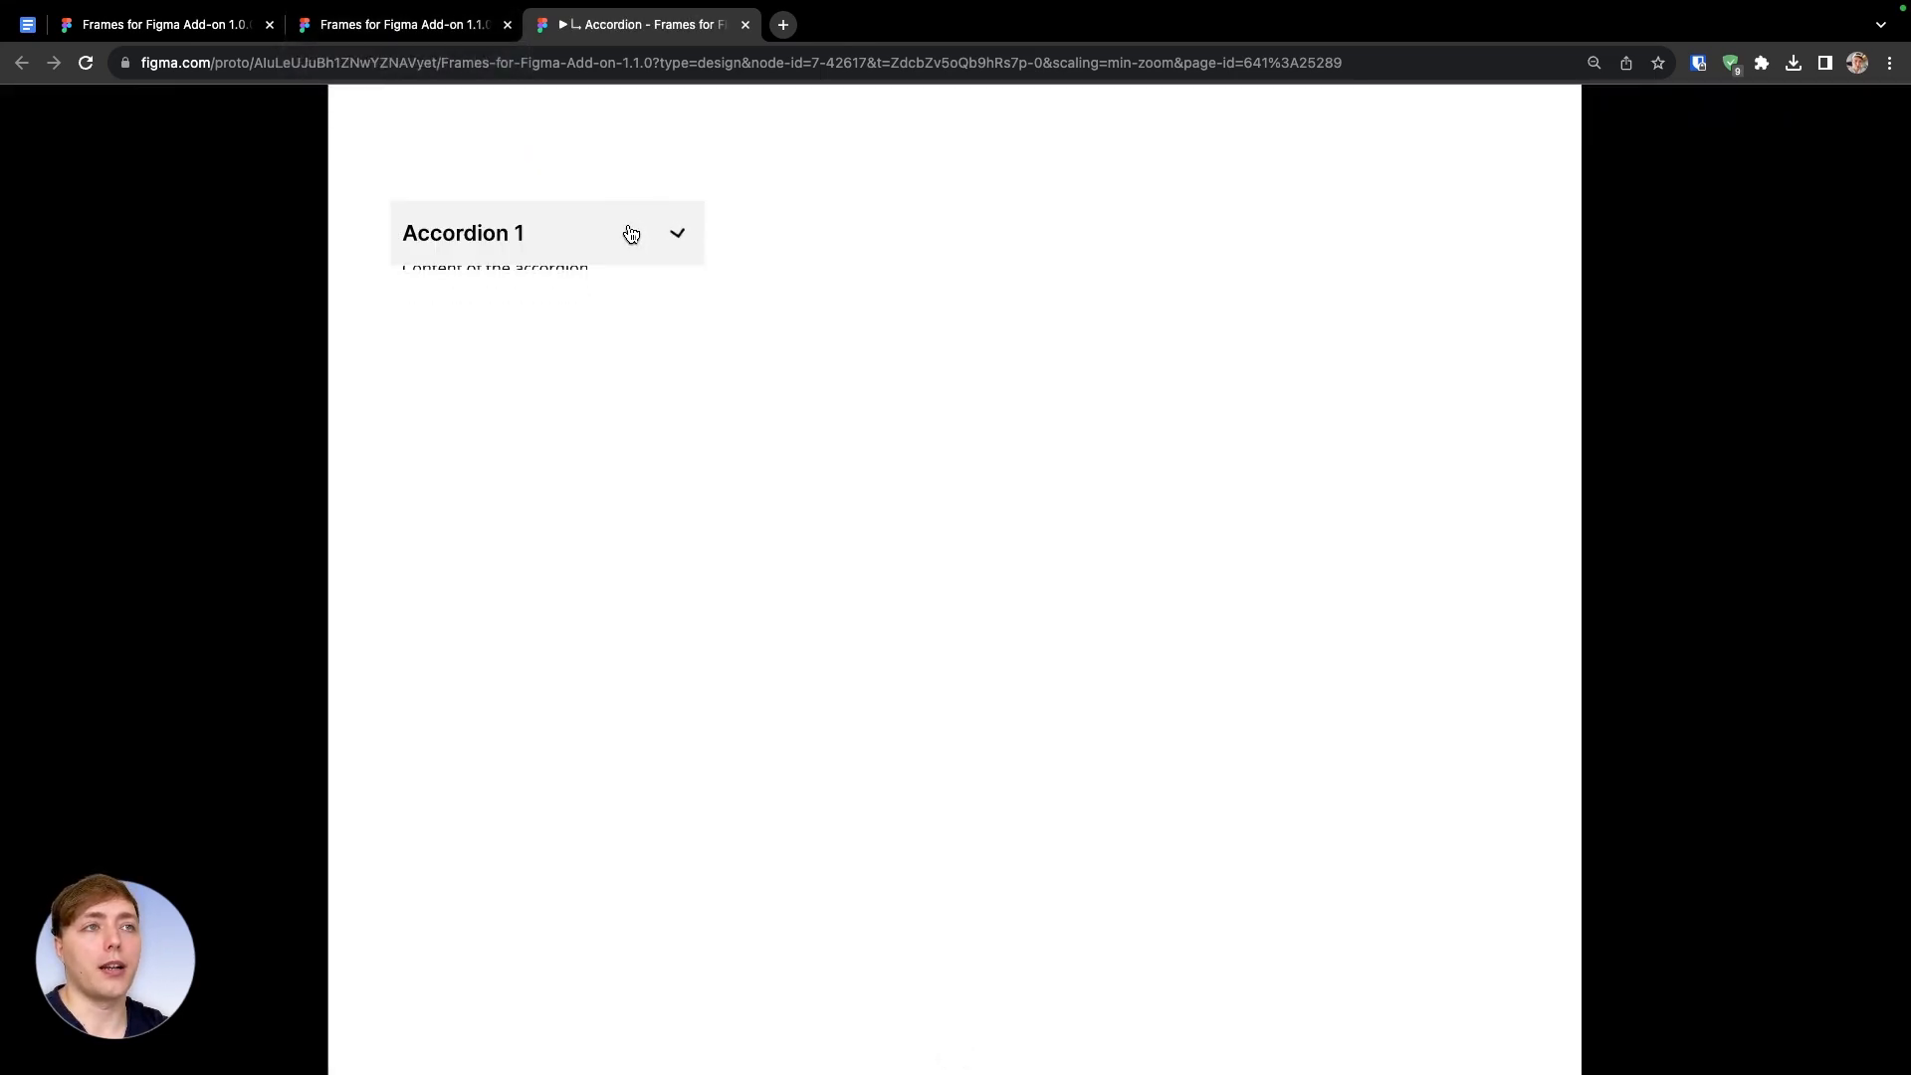
click(631, 235)
key(super+w)
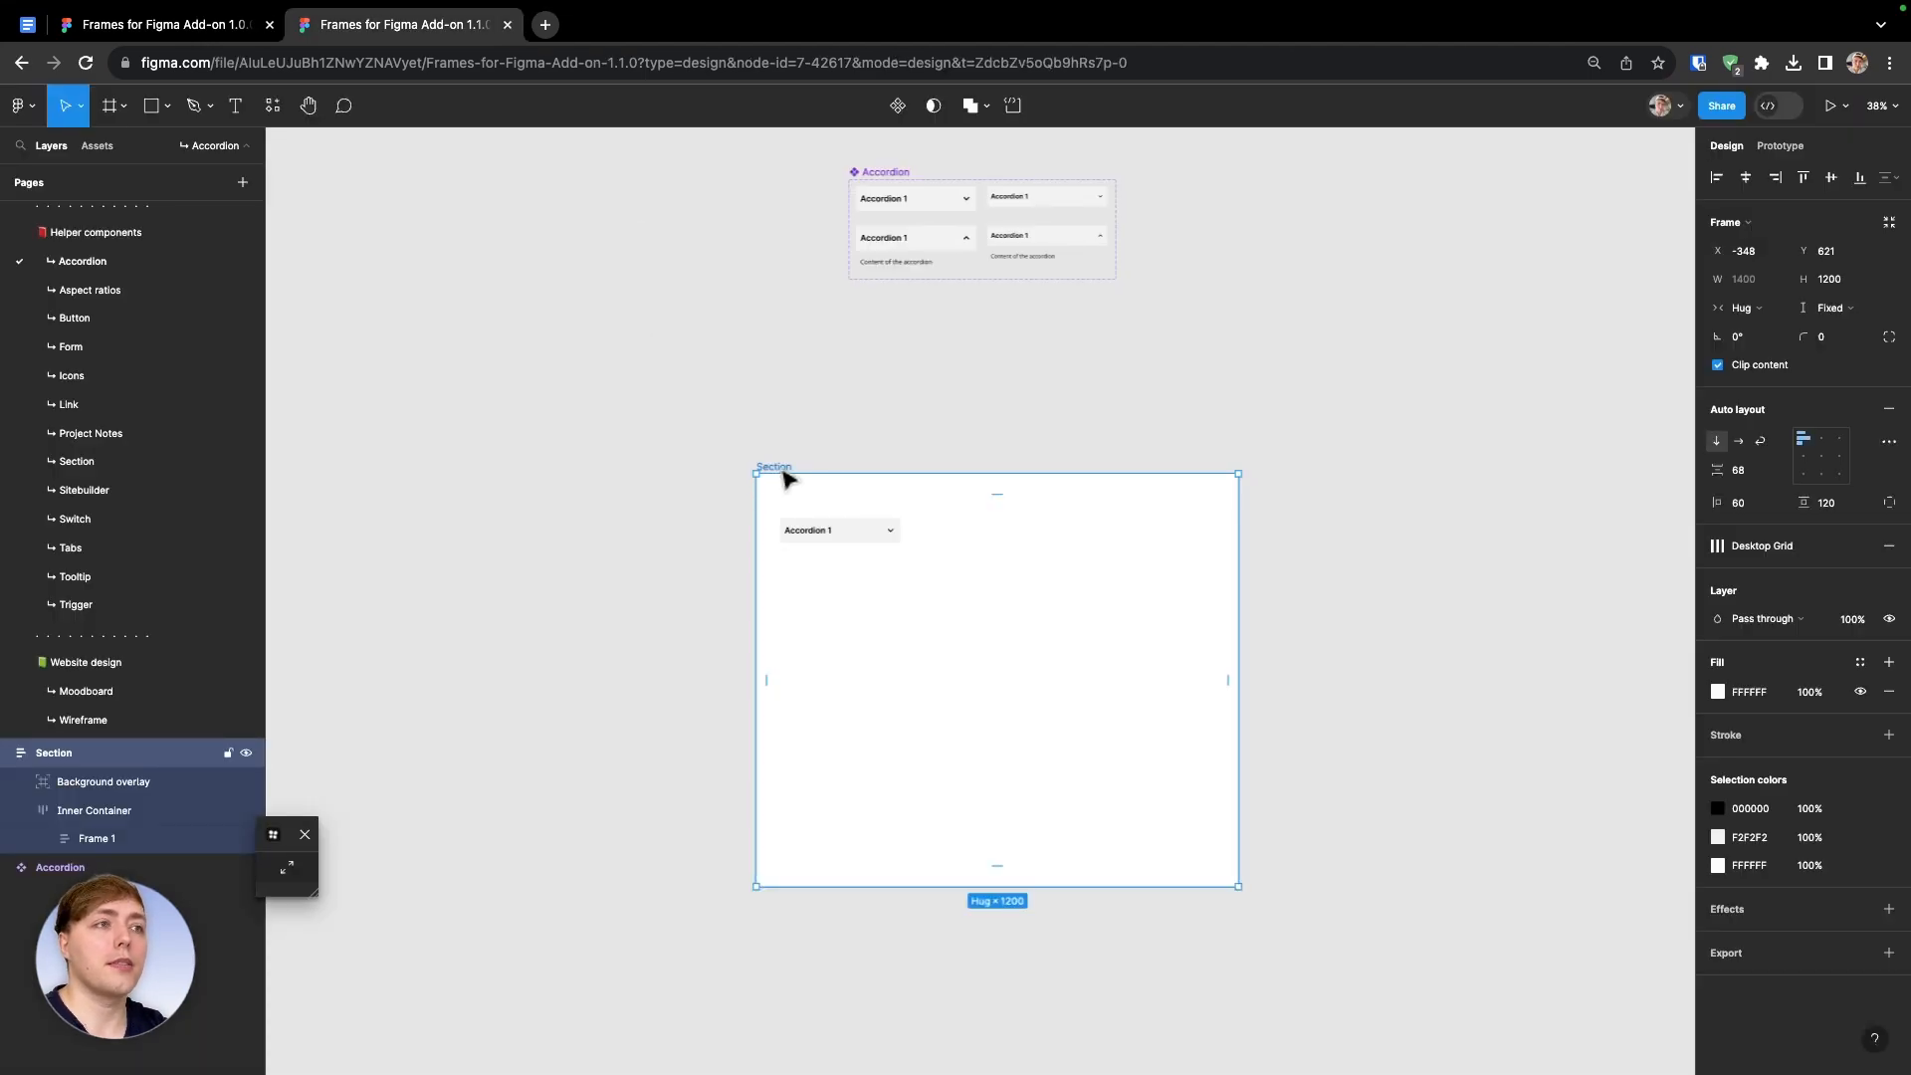
Open the Aspect ratios page under Helper components and examine the variants of the Aspect ratio component
click(384, 376)
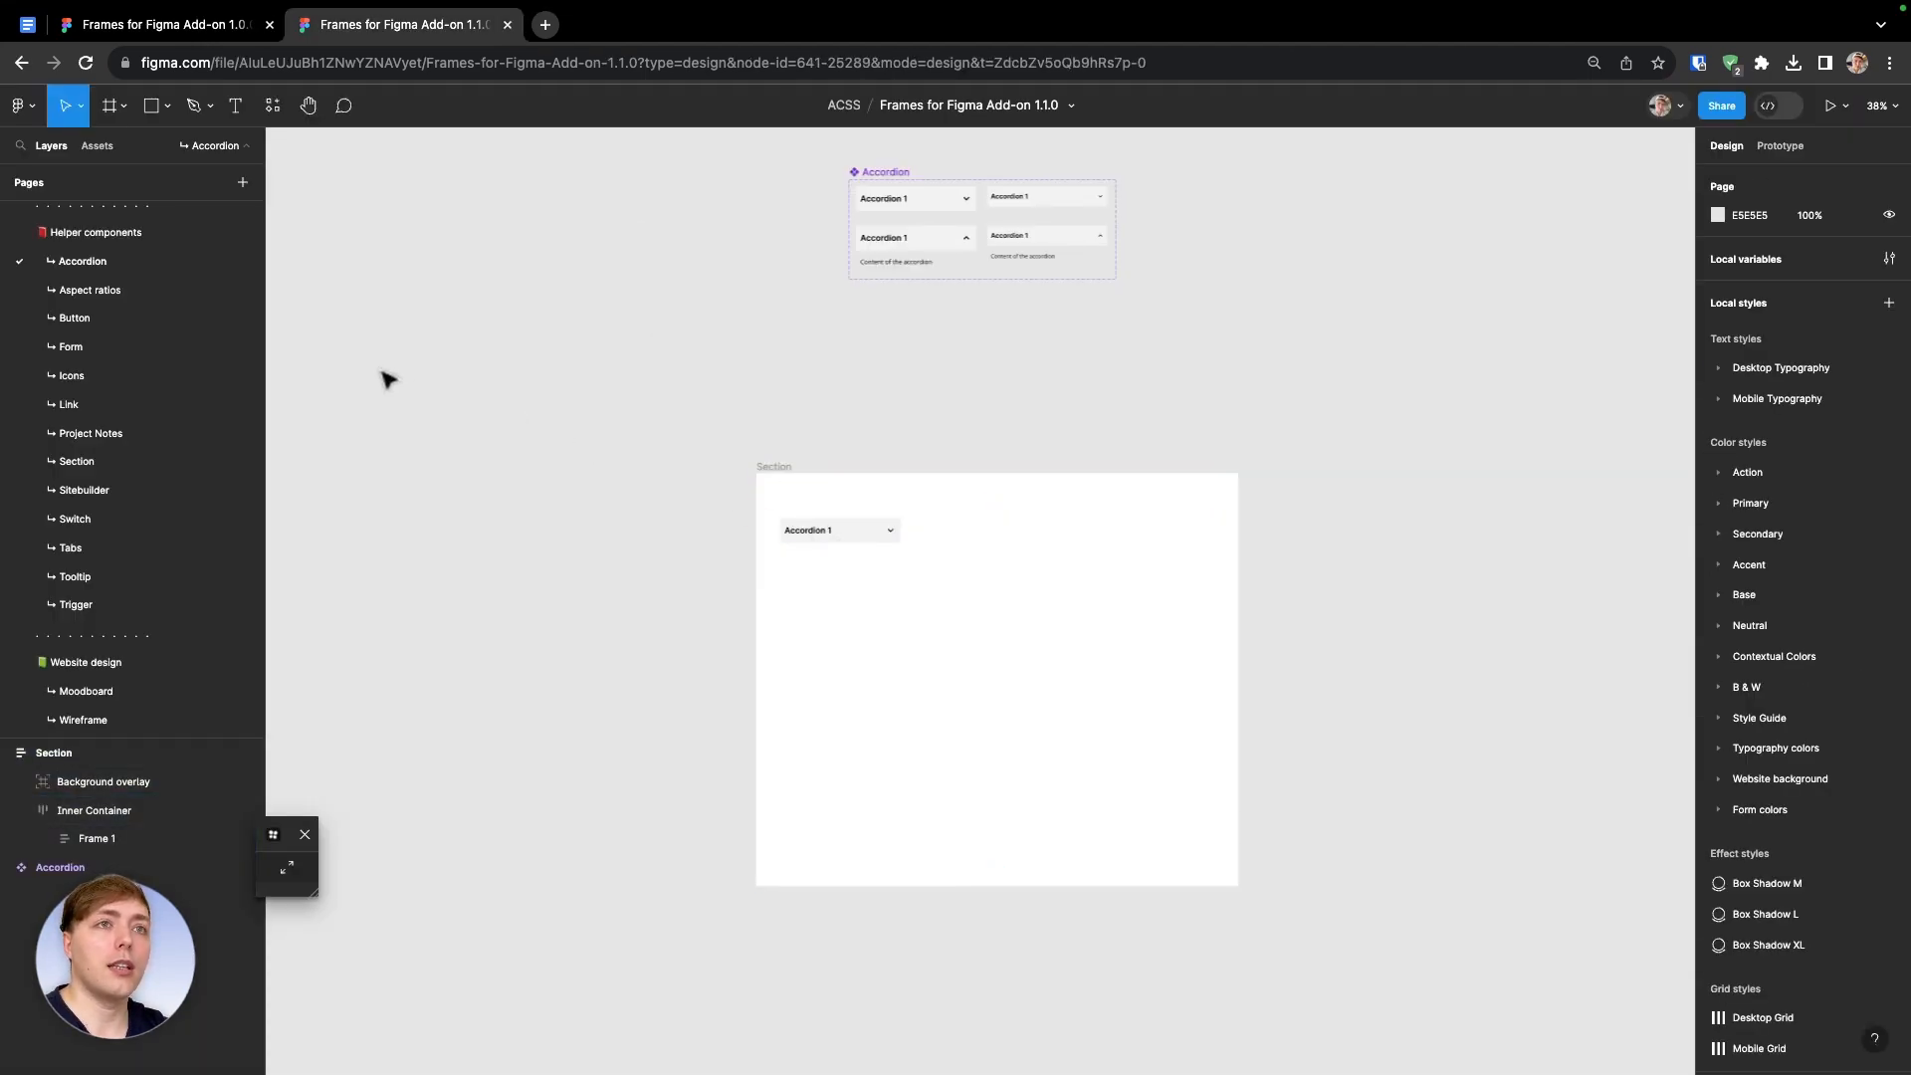
click(191, 304)
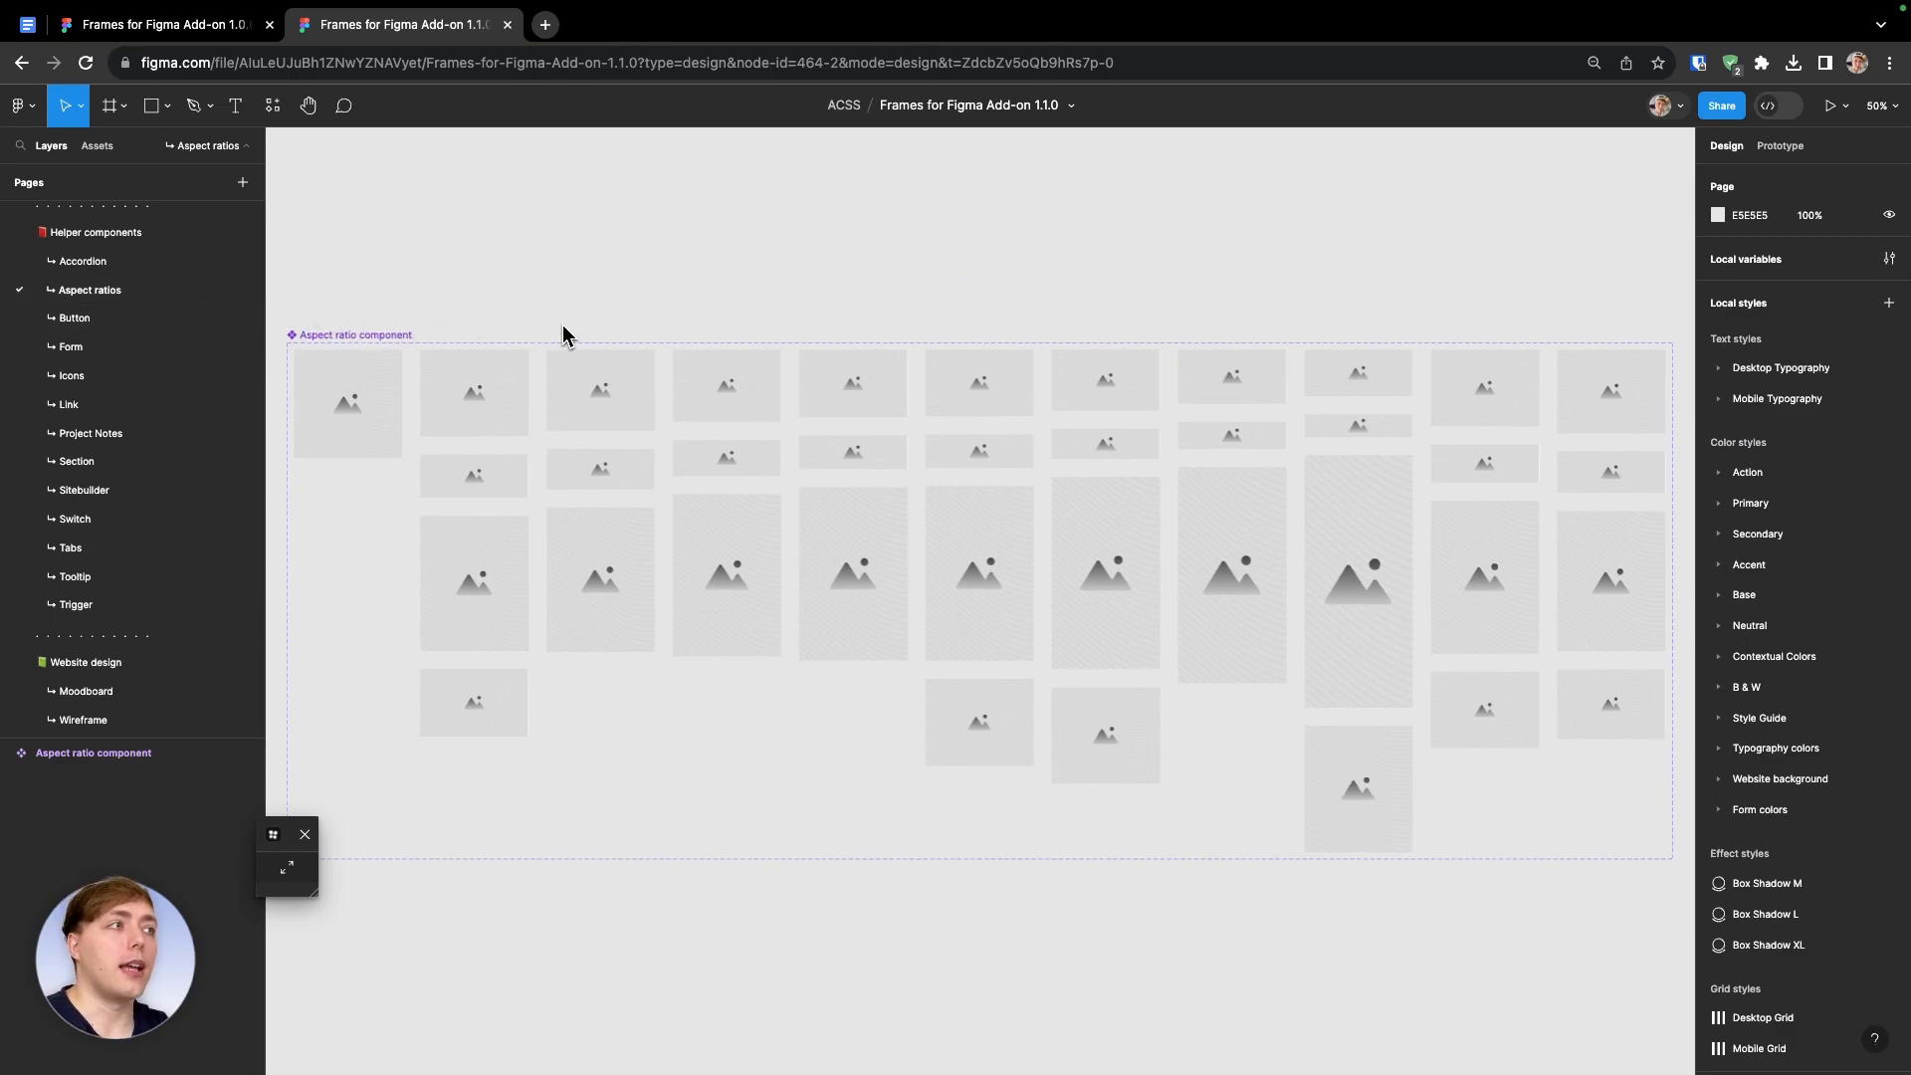
scroll(563, 334, left, 2)
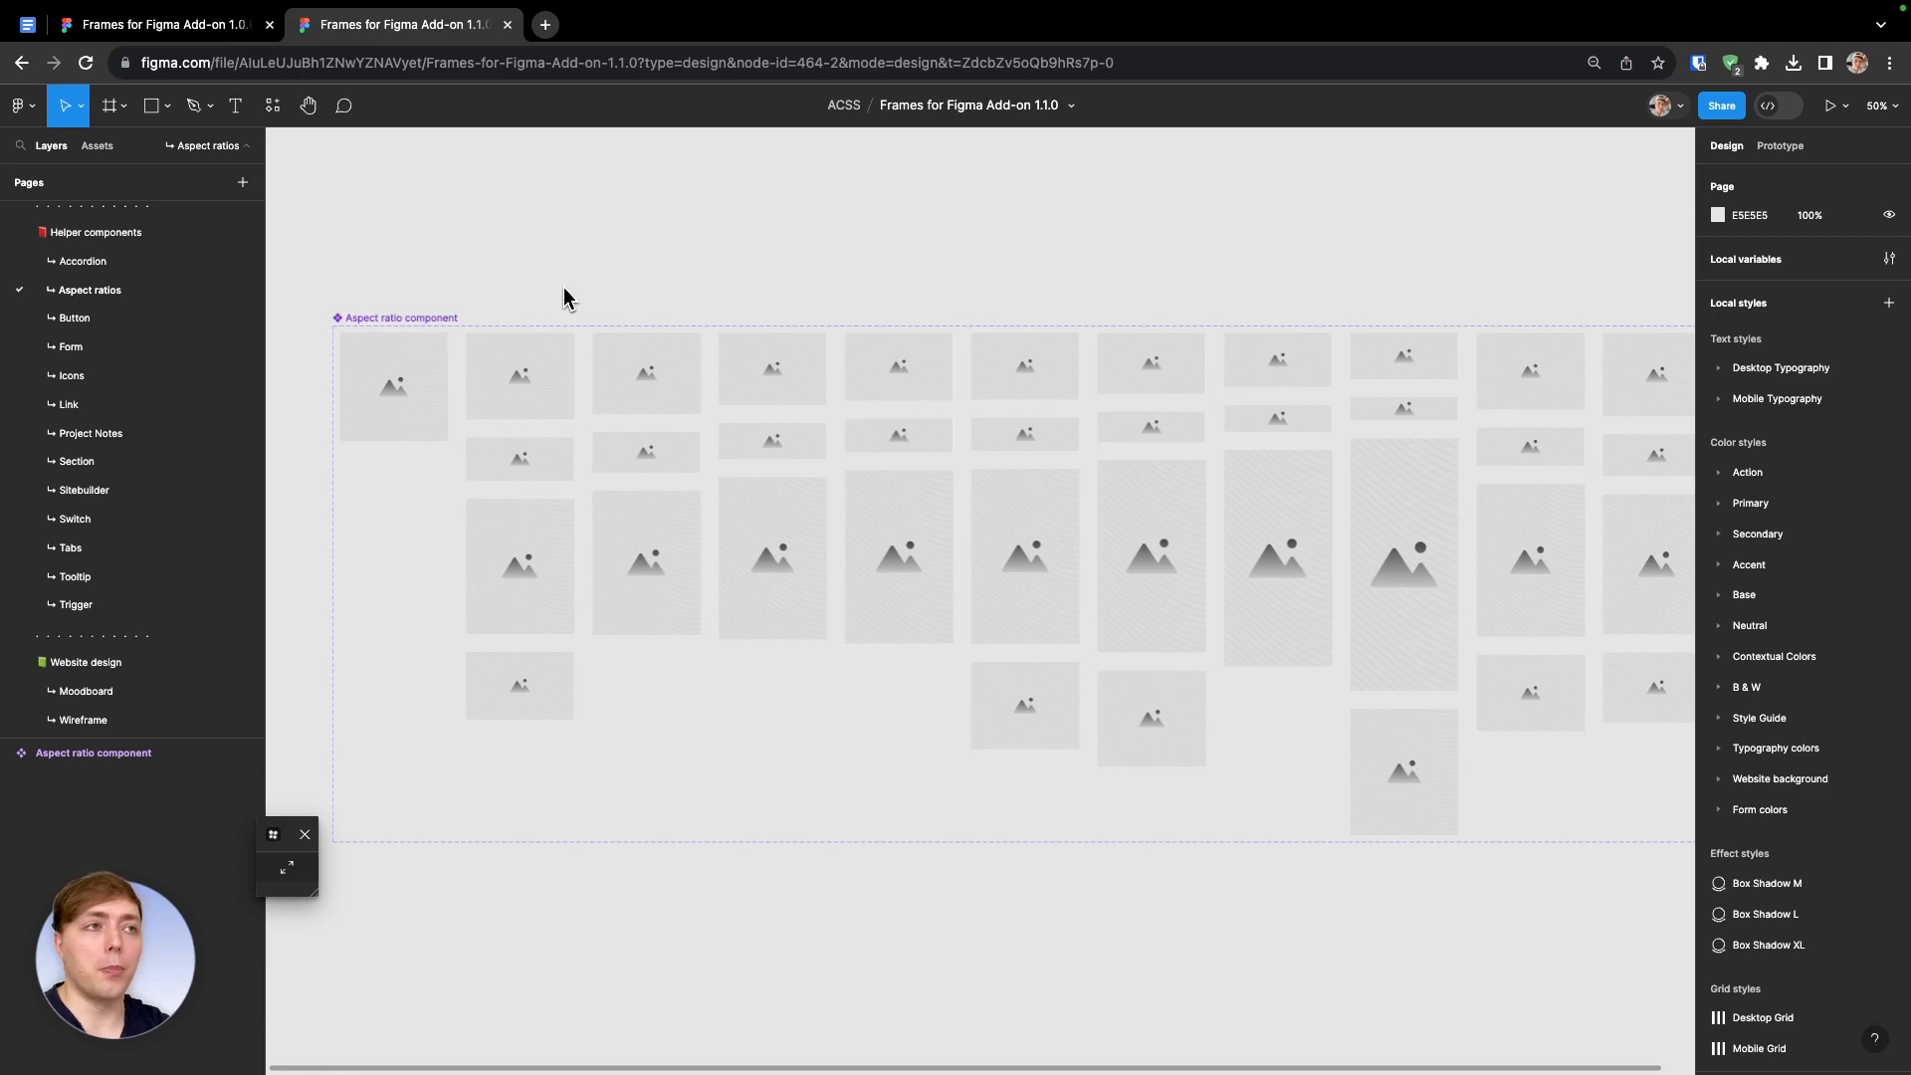
scroll(563, 297, left, 1)
scroll(563, 297, down, 1)
scroll(565, 291, down, 3)
scroll(564, 292, down, 1)
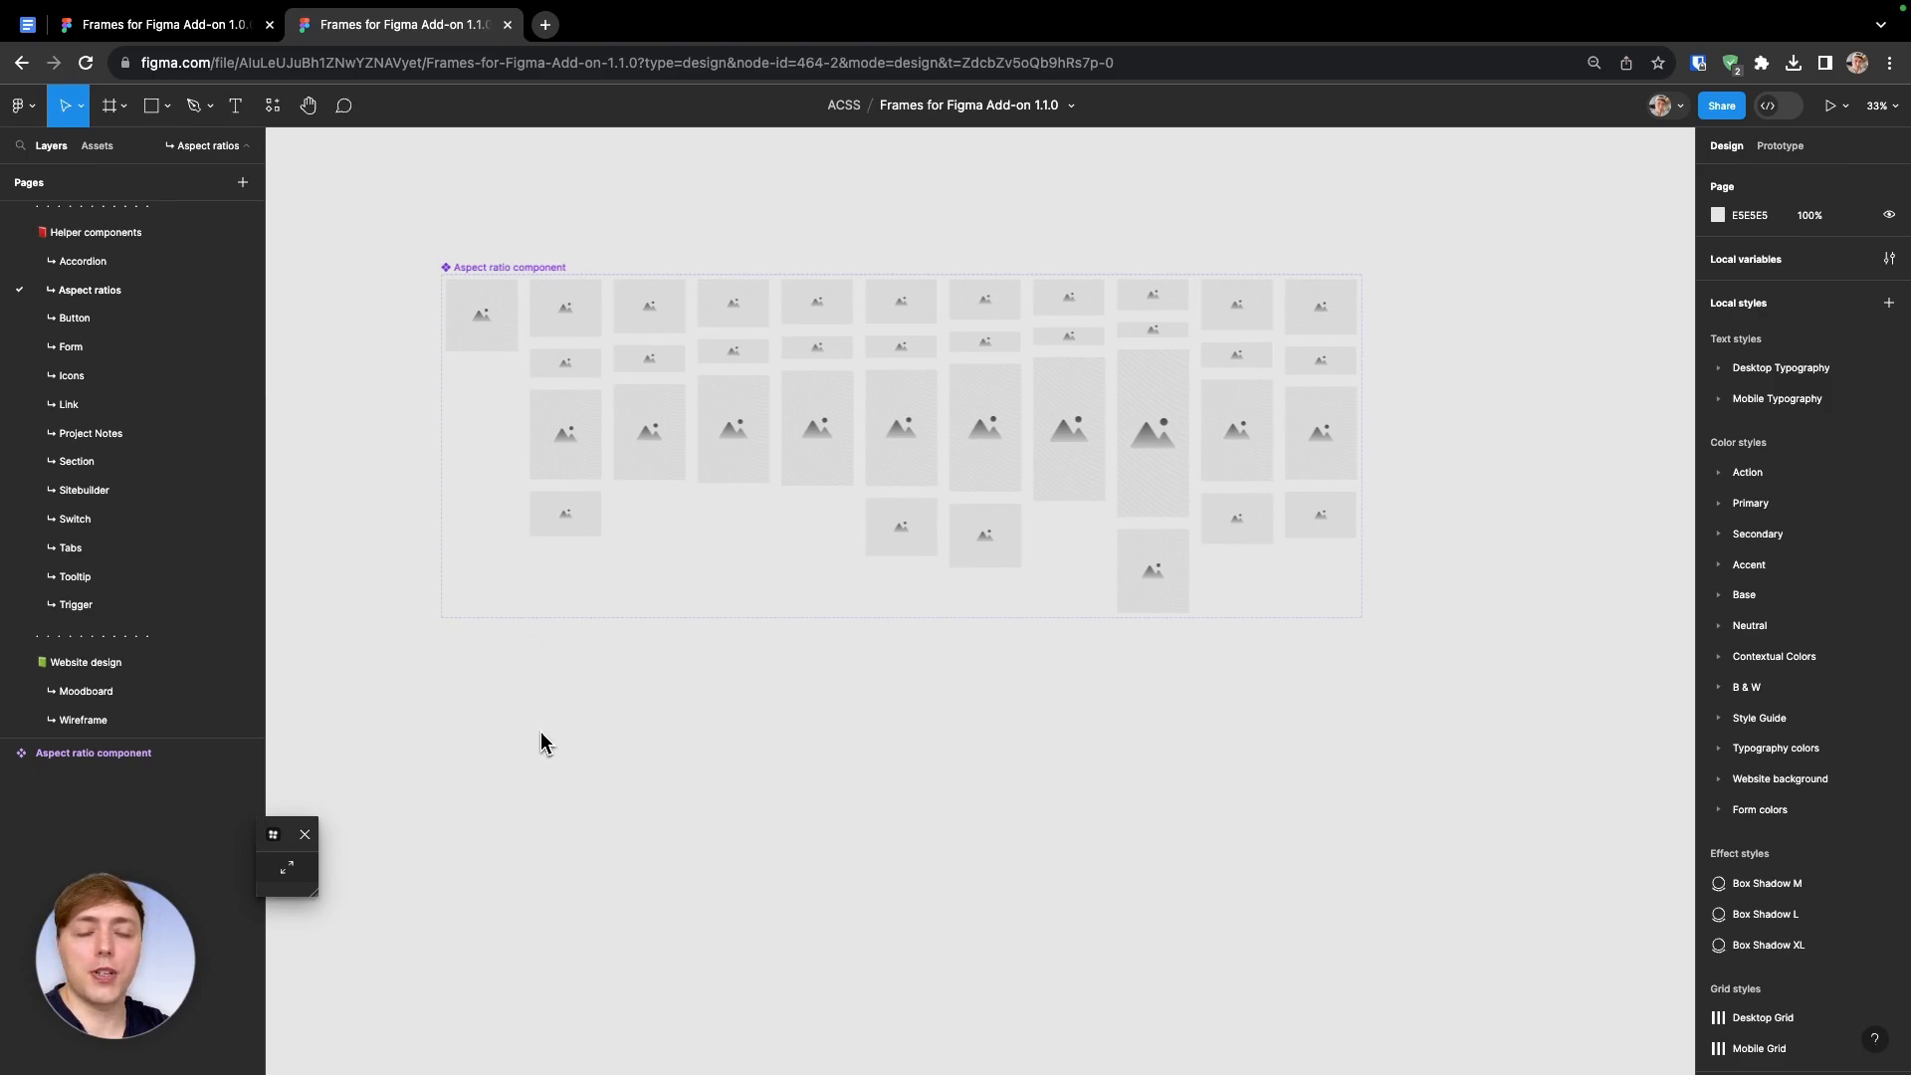
Draw a rectangle about 1095 × 1037 below the Aspect ratio component and give it the placeholder image fill of a portrait variant
key(r)
drag(541, 710, 870, 1020)
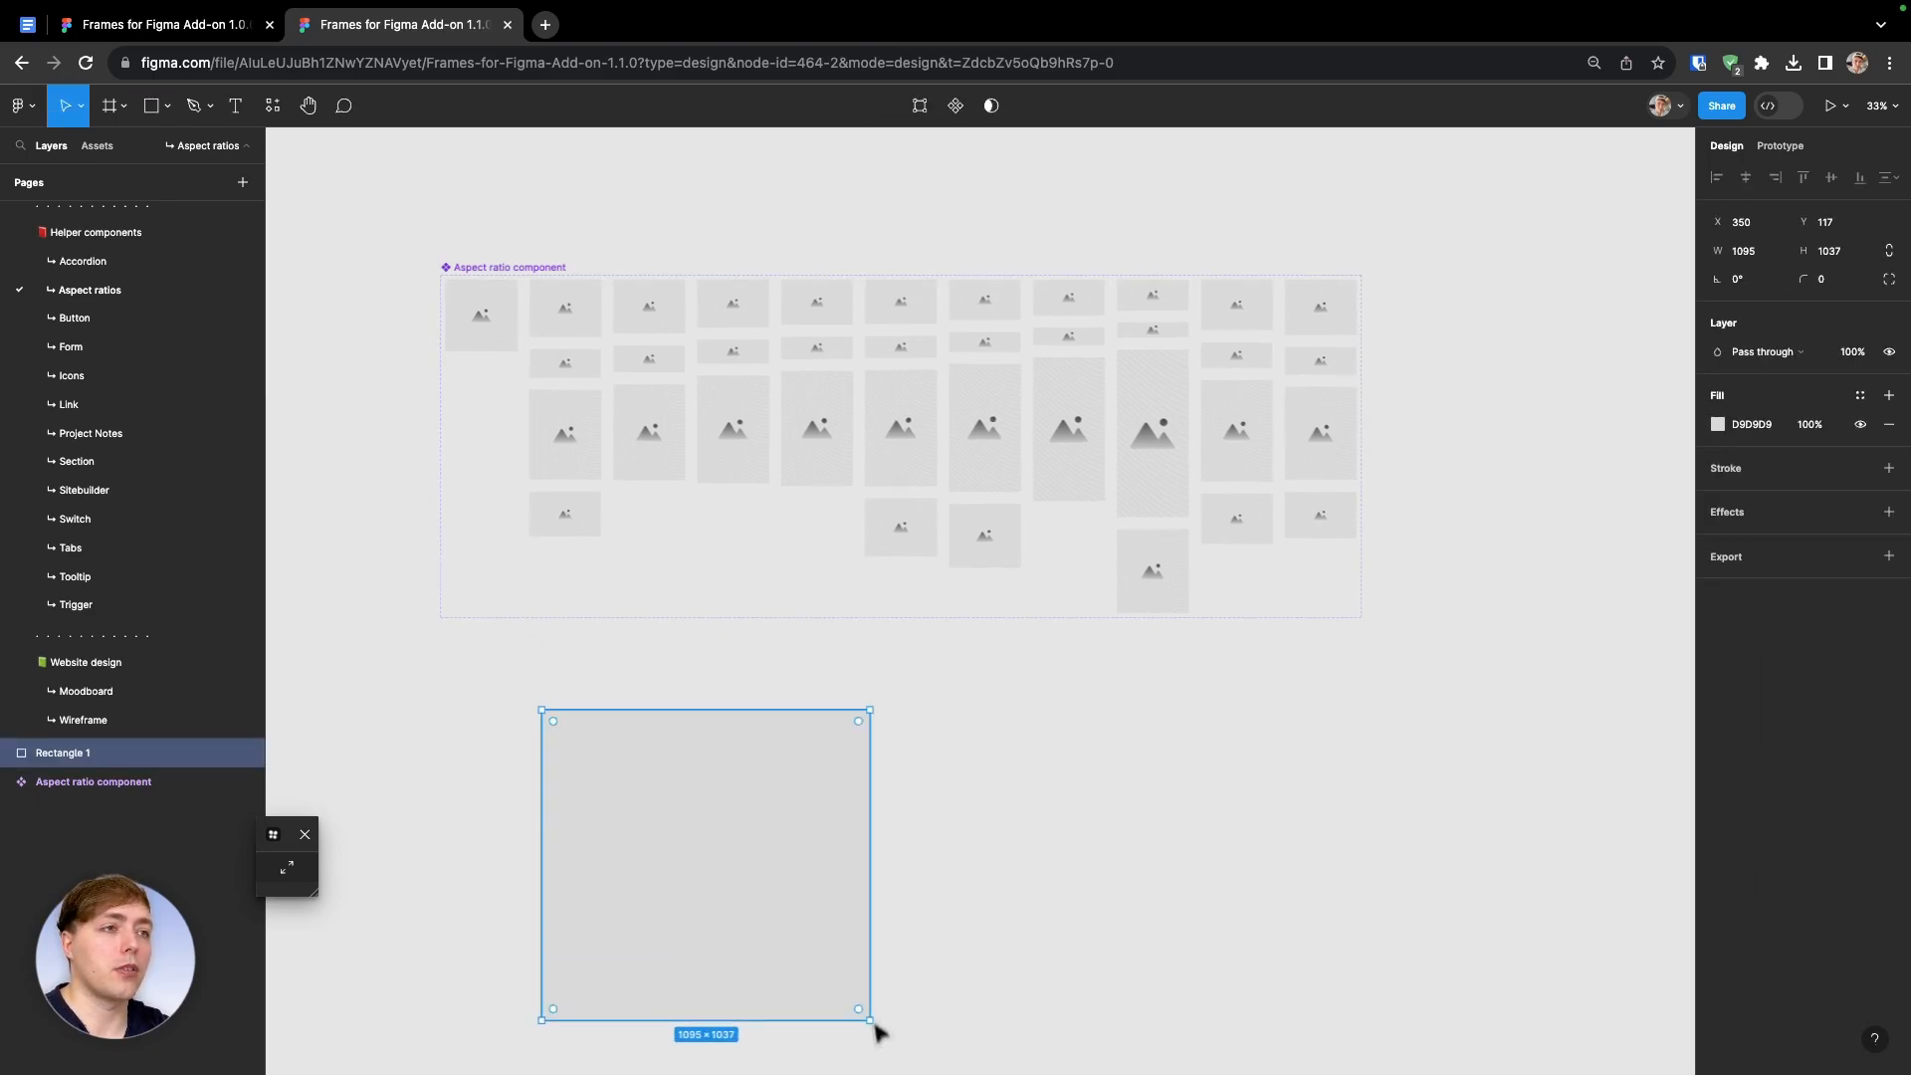
click(565, 428)
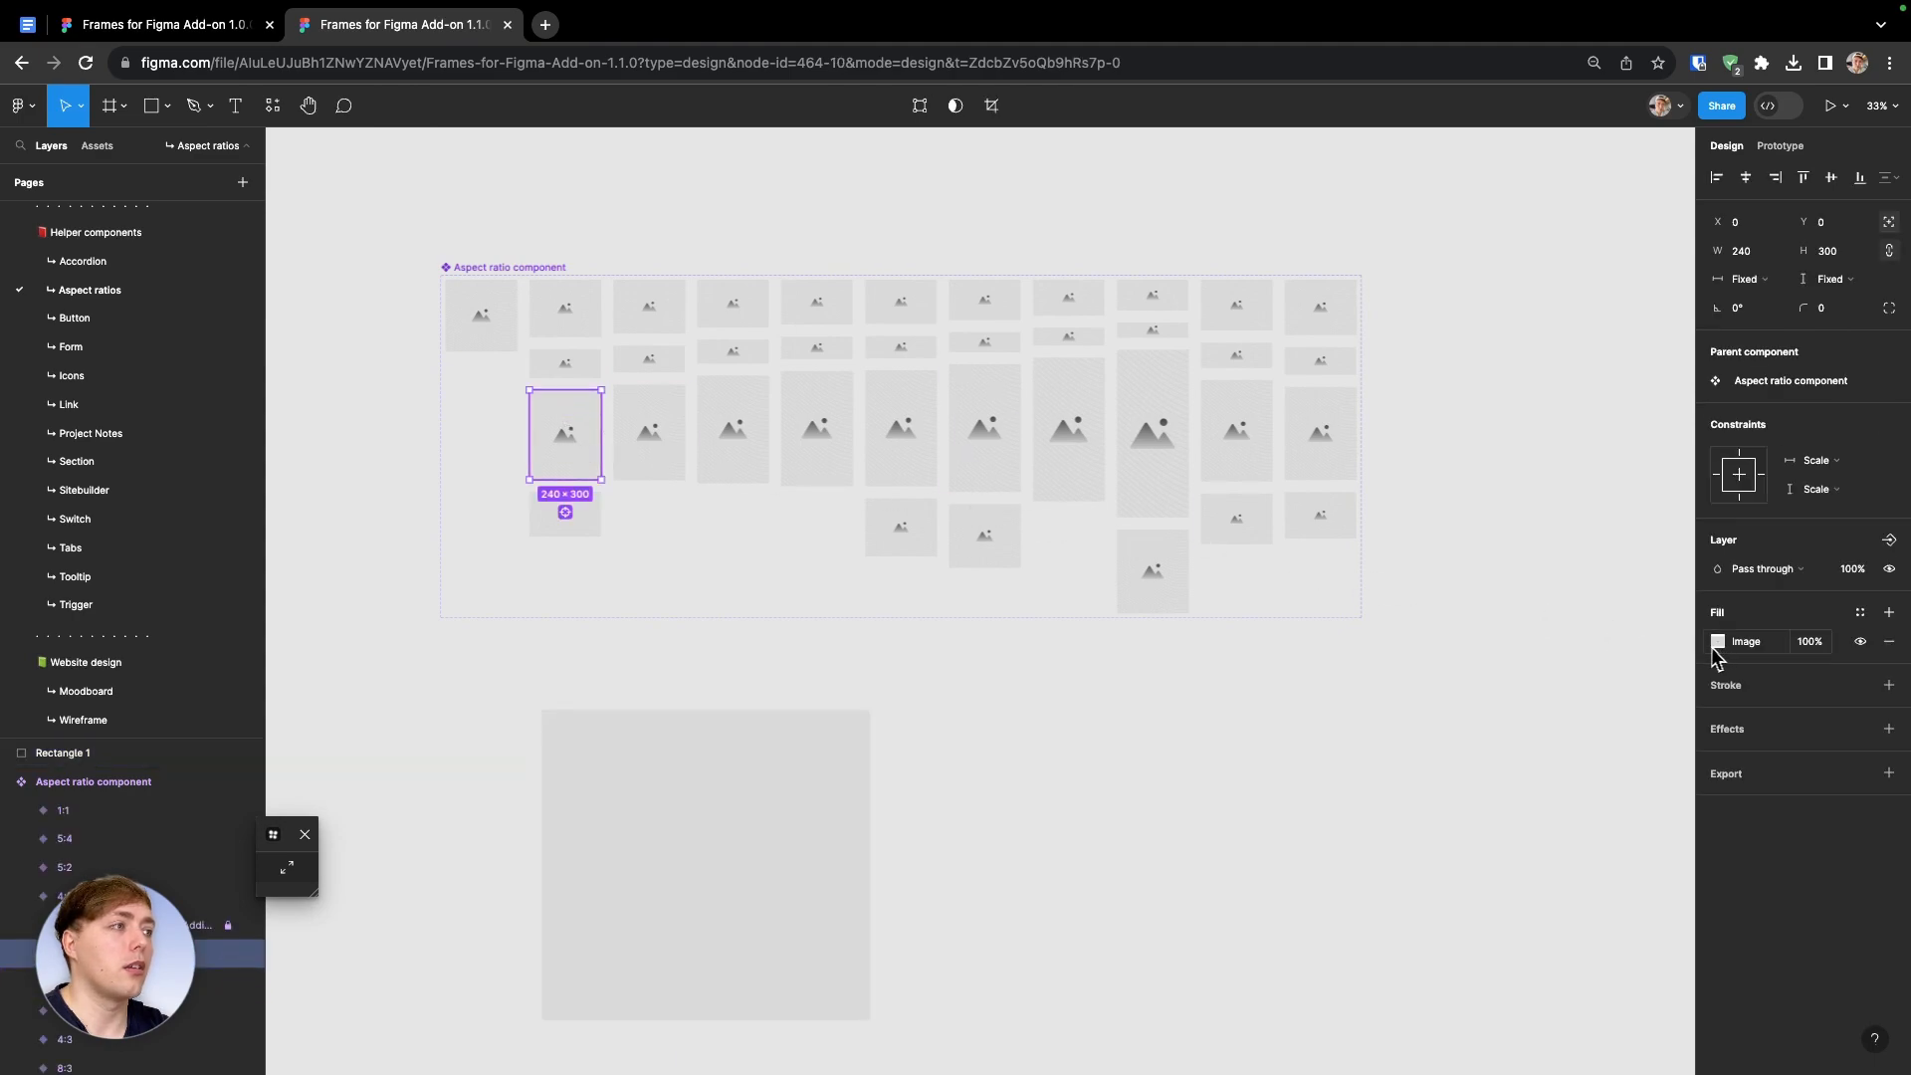
click(1337, 786)
scroll(1314, 785, down, 2)
click(858, 768)
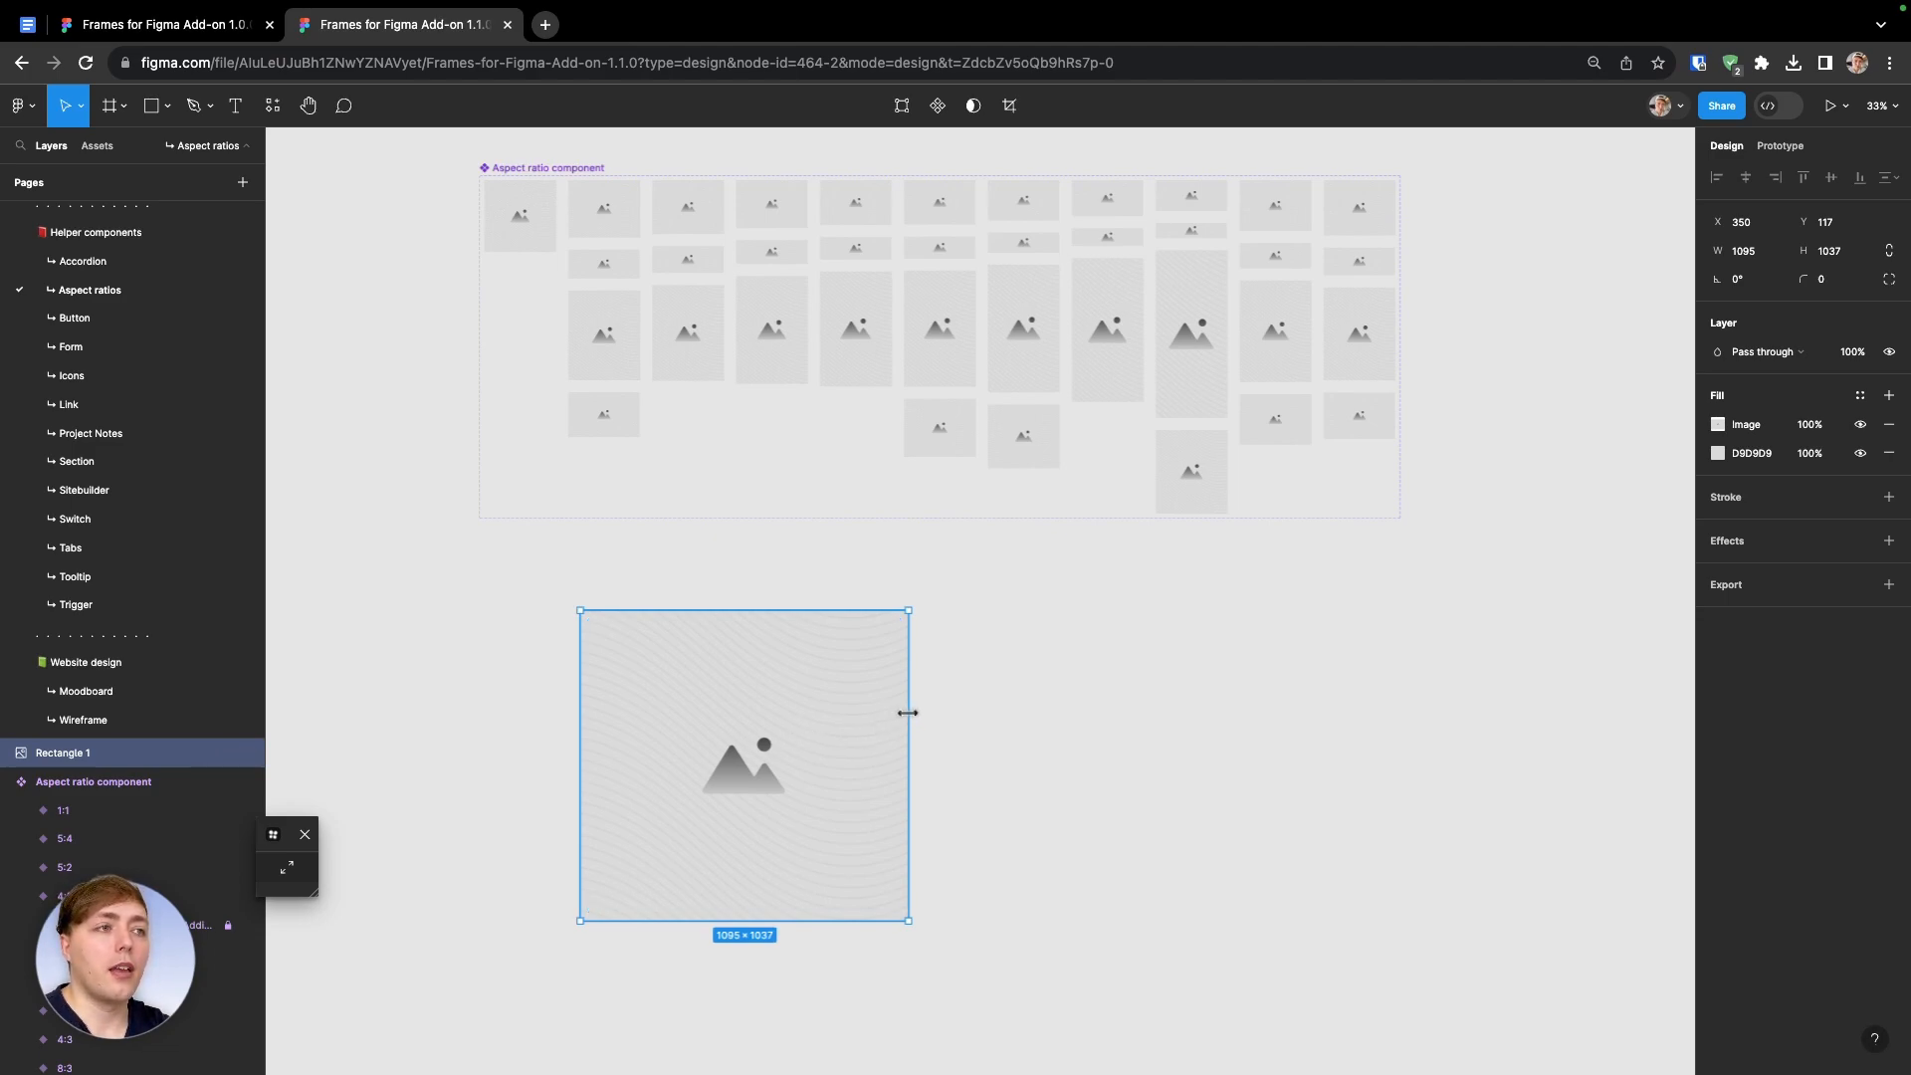
Resize the image-filled rectangle freehand to a width of about 957
mouse_move(908, 712)
mouse_down()
mouse_move(1161, 712)
mouse_move(836, 713)
mouse_move(1144, 713)
mouse_move(885, 712)
mouse_move(1091, 718)
mouse_move(911, 726)
mouse_up()
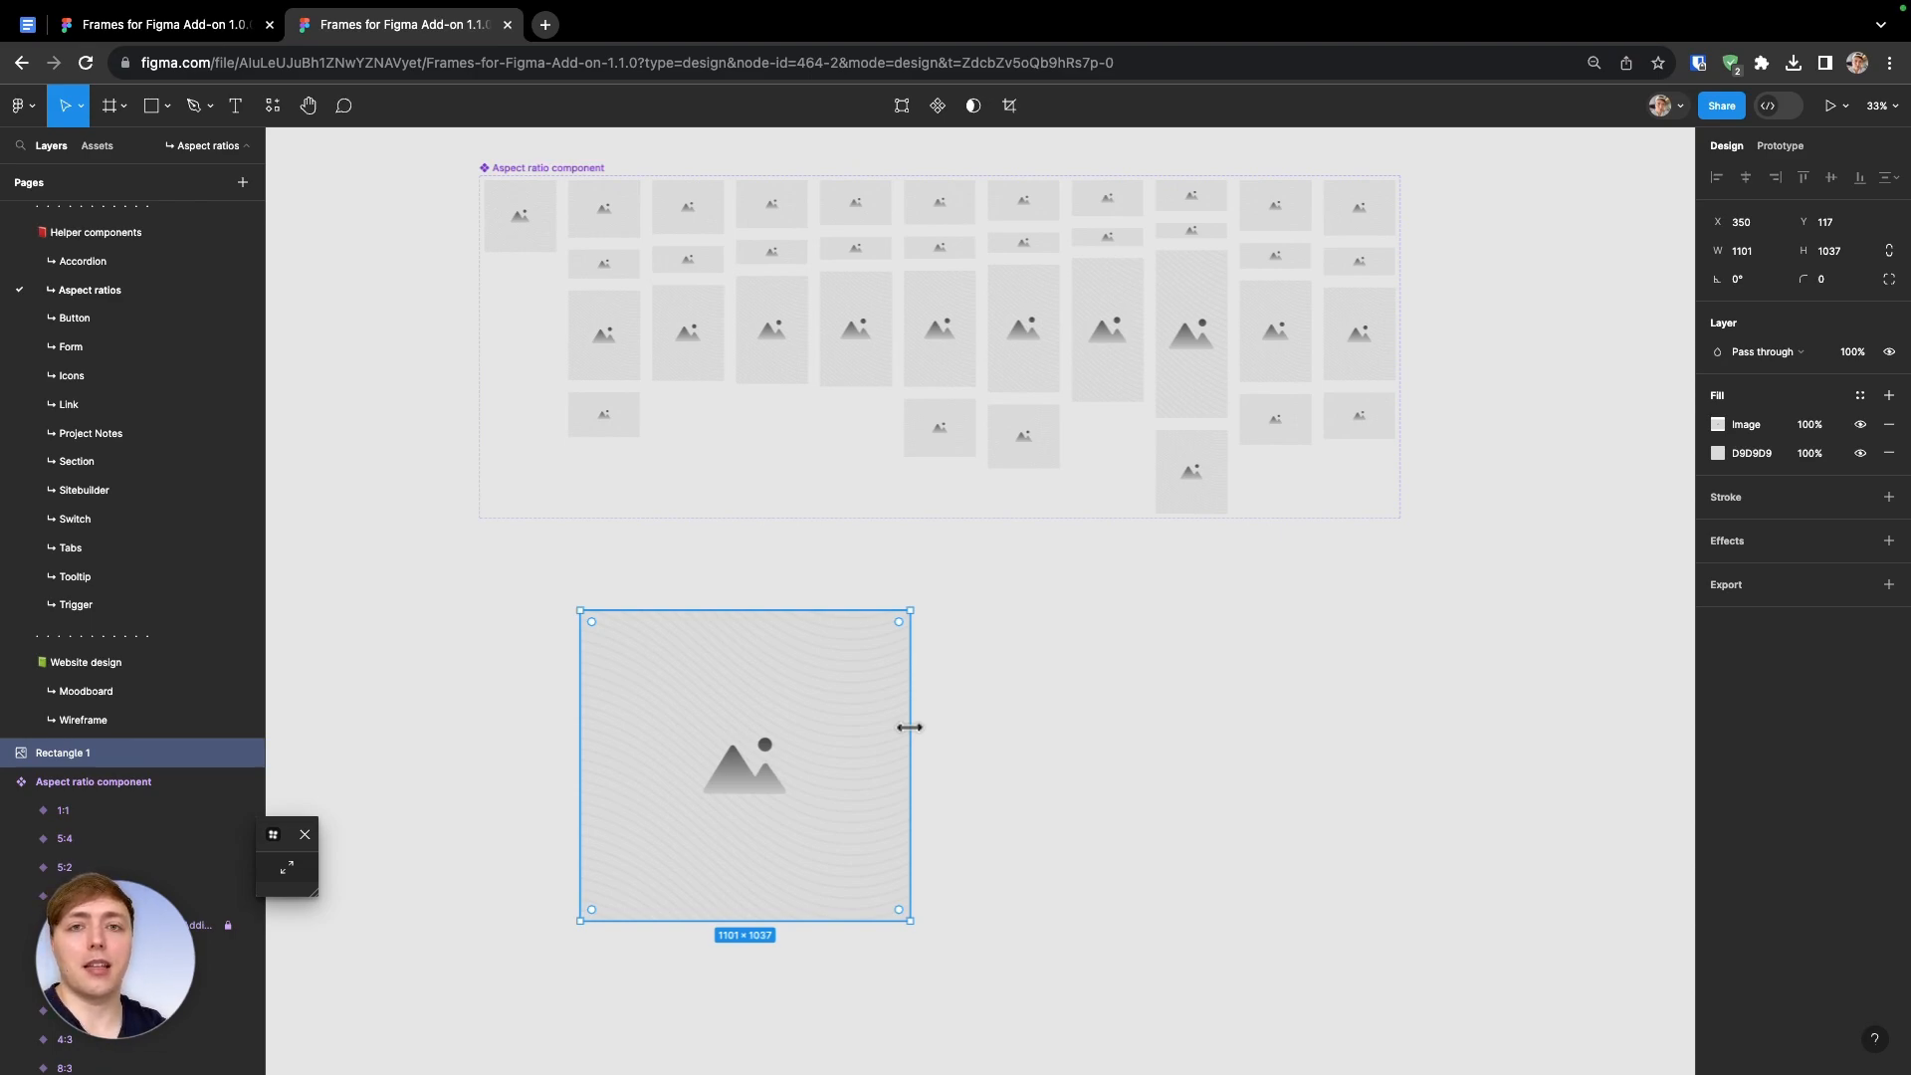
drag(910, 728, 866, 691)
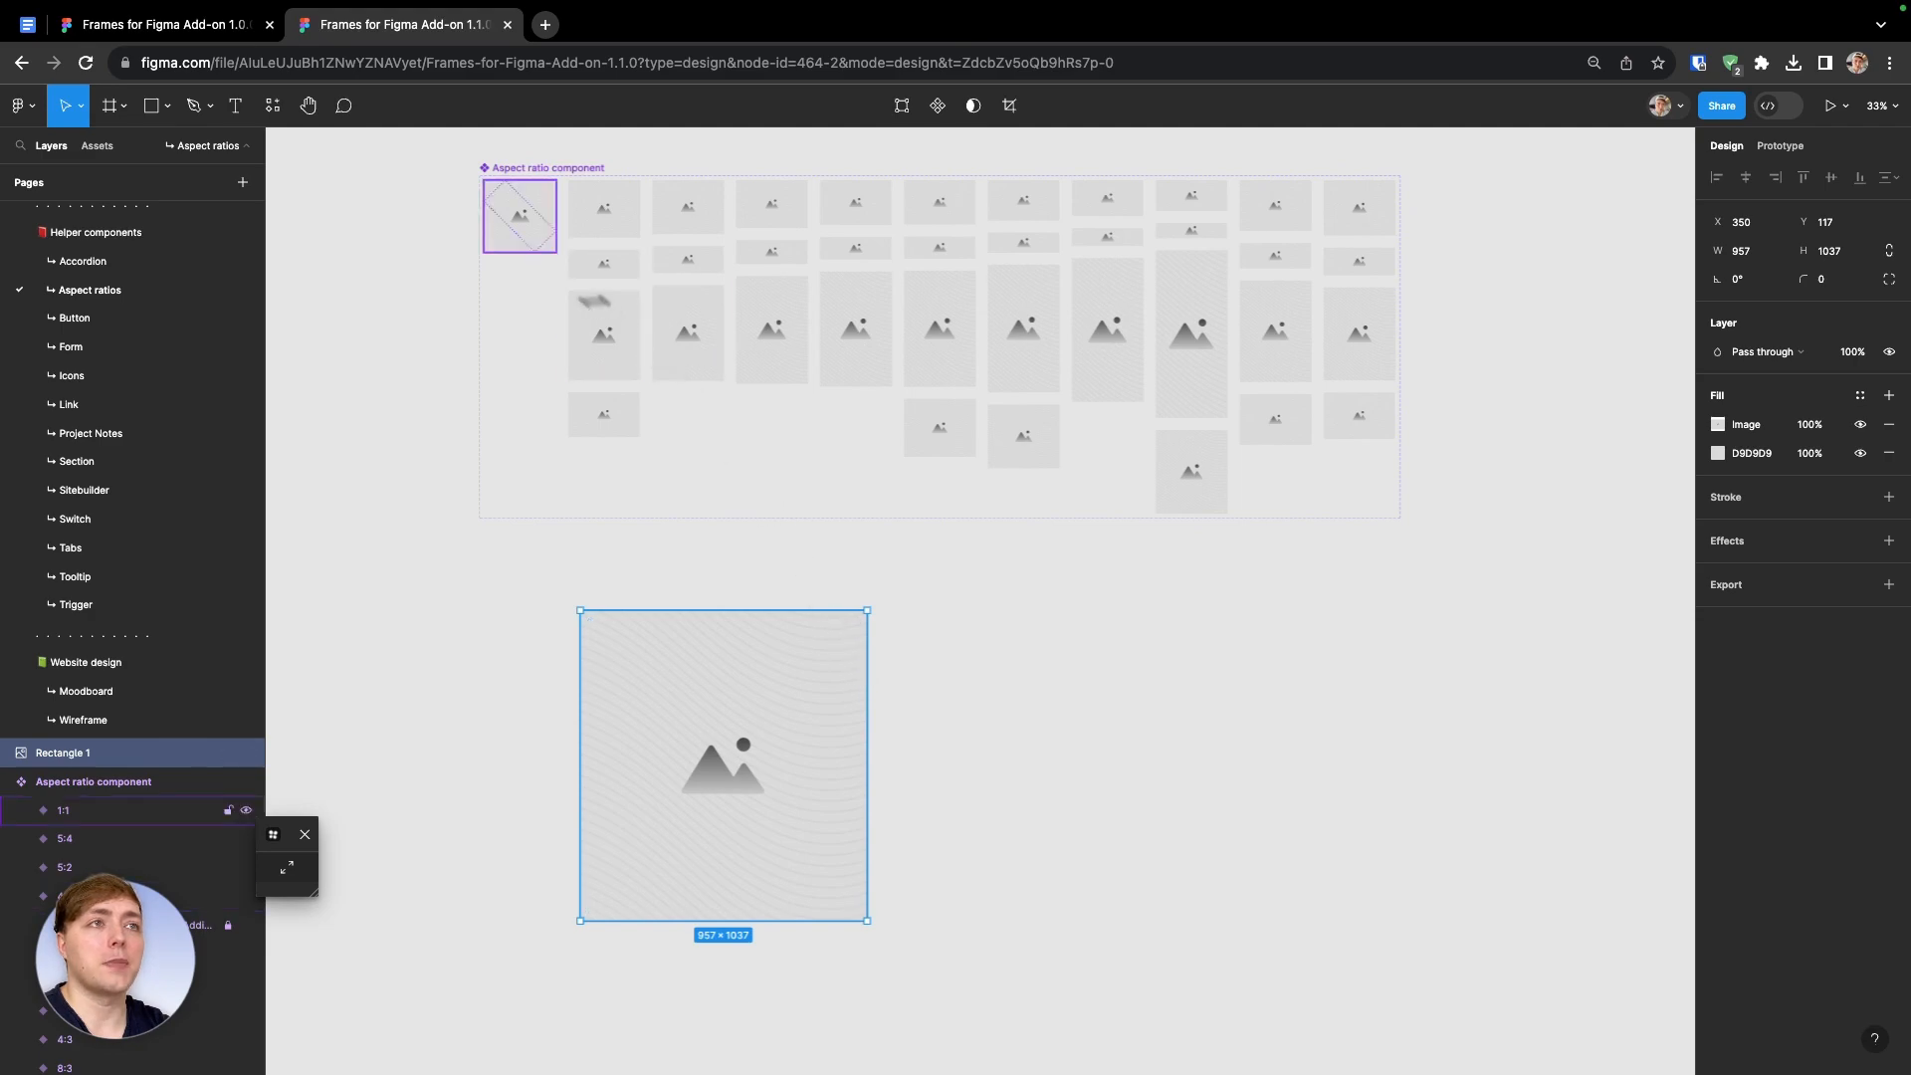
Place an instance of the 1:1 Aspect ratio variant beside the image-filled rectangle and set its aspect ratio to 4:3
drag(502, 231, 989, 687)
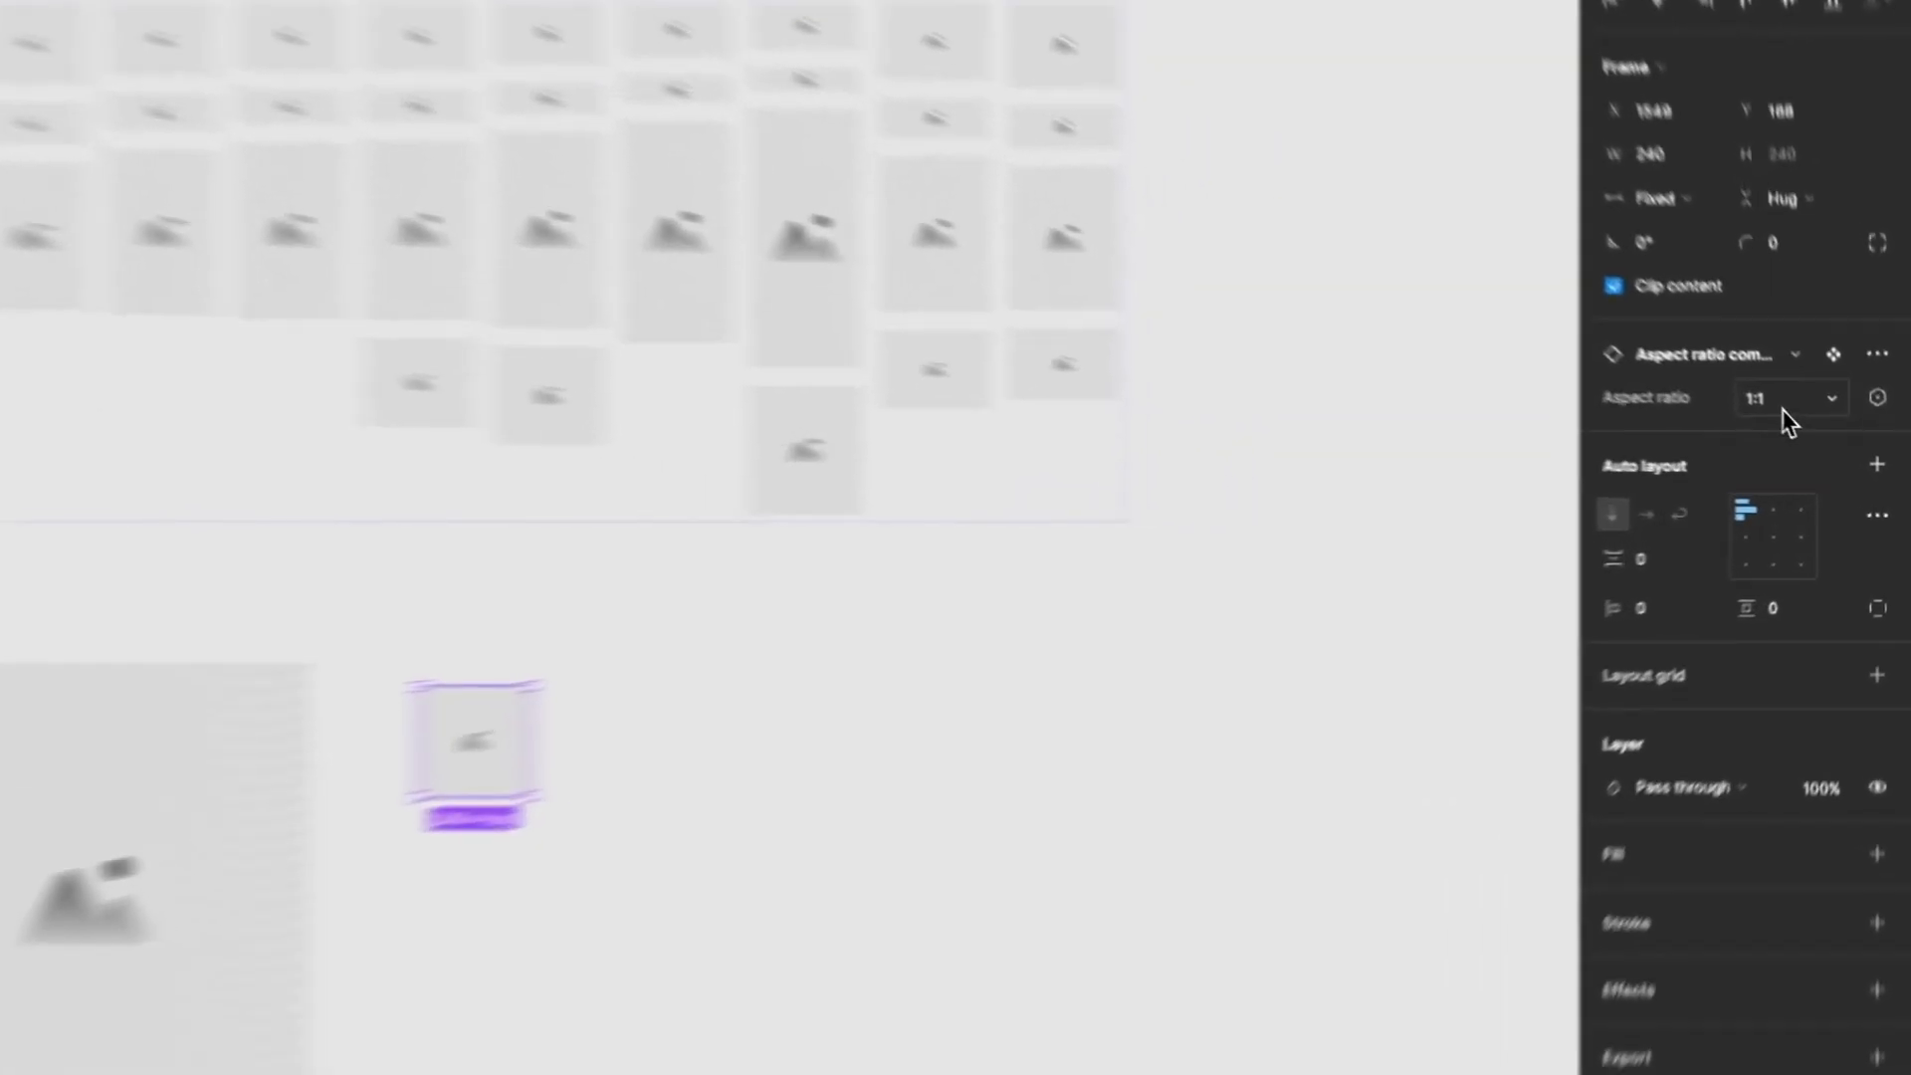
click(1817, 439)
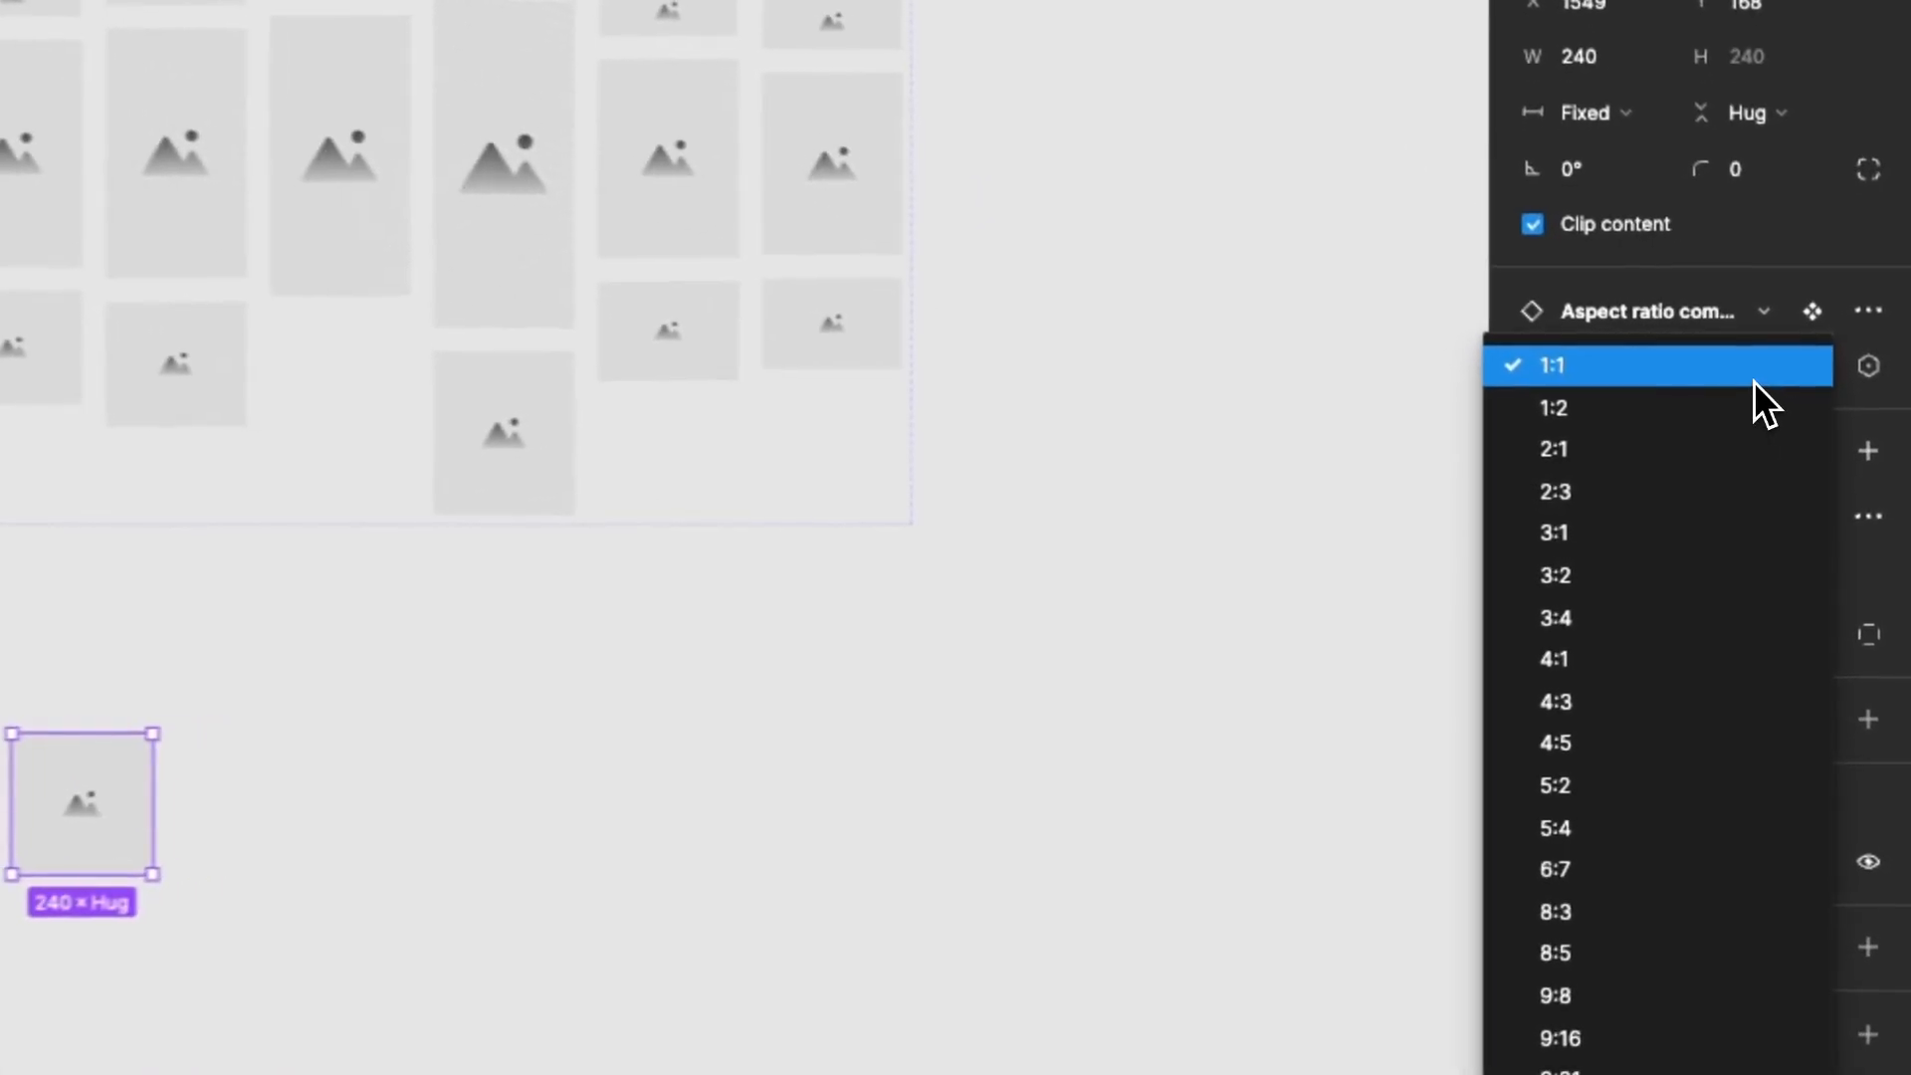
click(1808, 601)
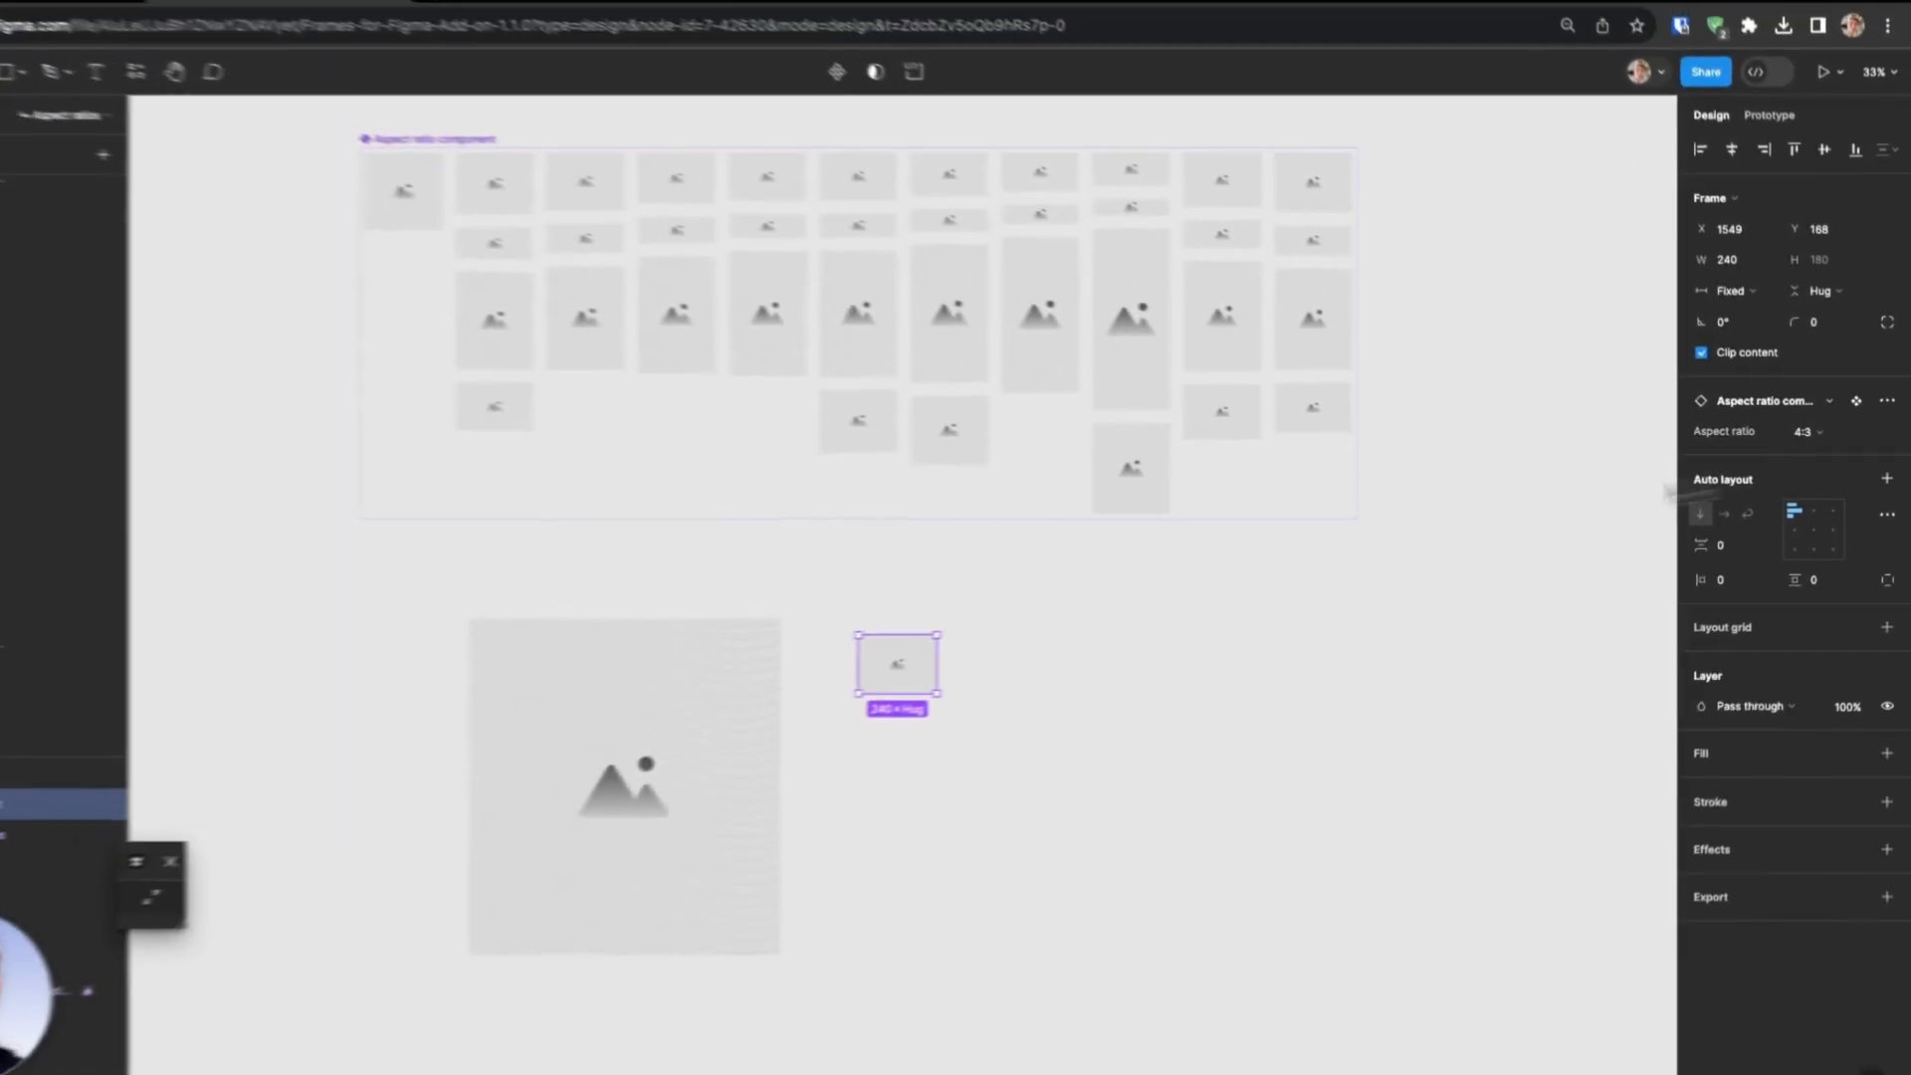
Switch the placed instance's aspect ratio to 8:5 and then to 16:9
scroll(70, 744, up, 10)
click(1817, 439)
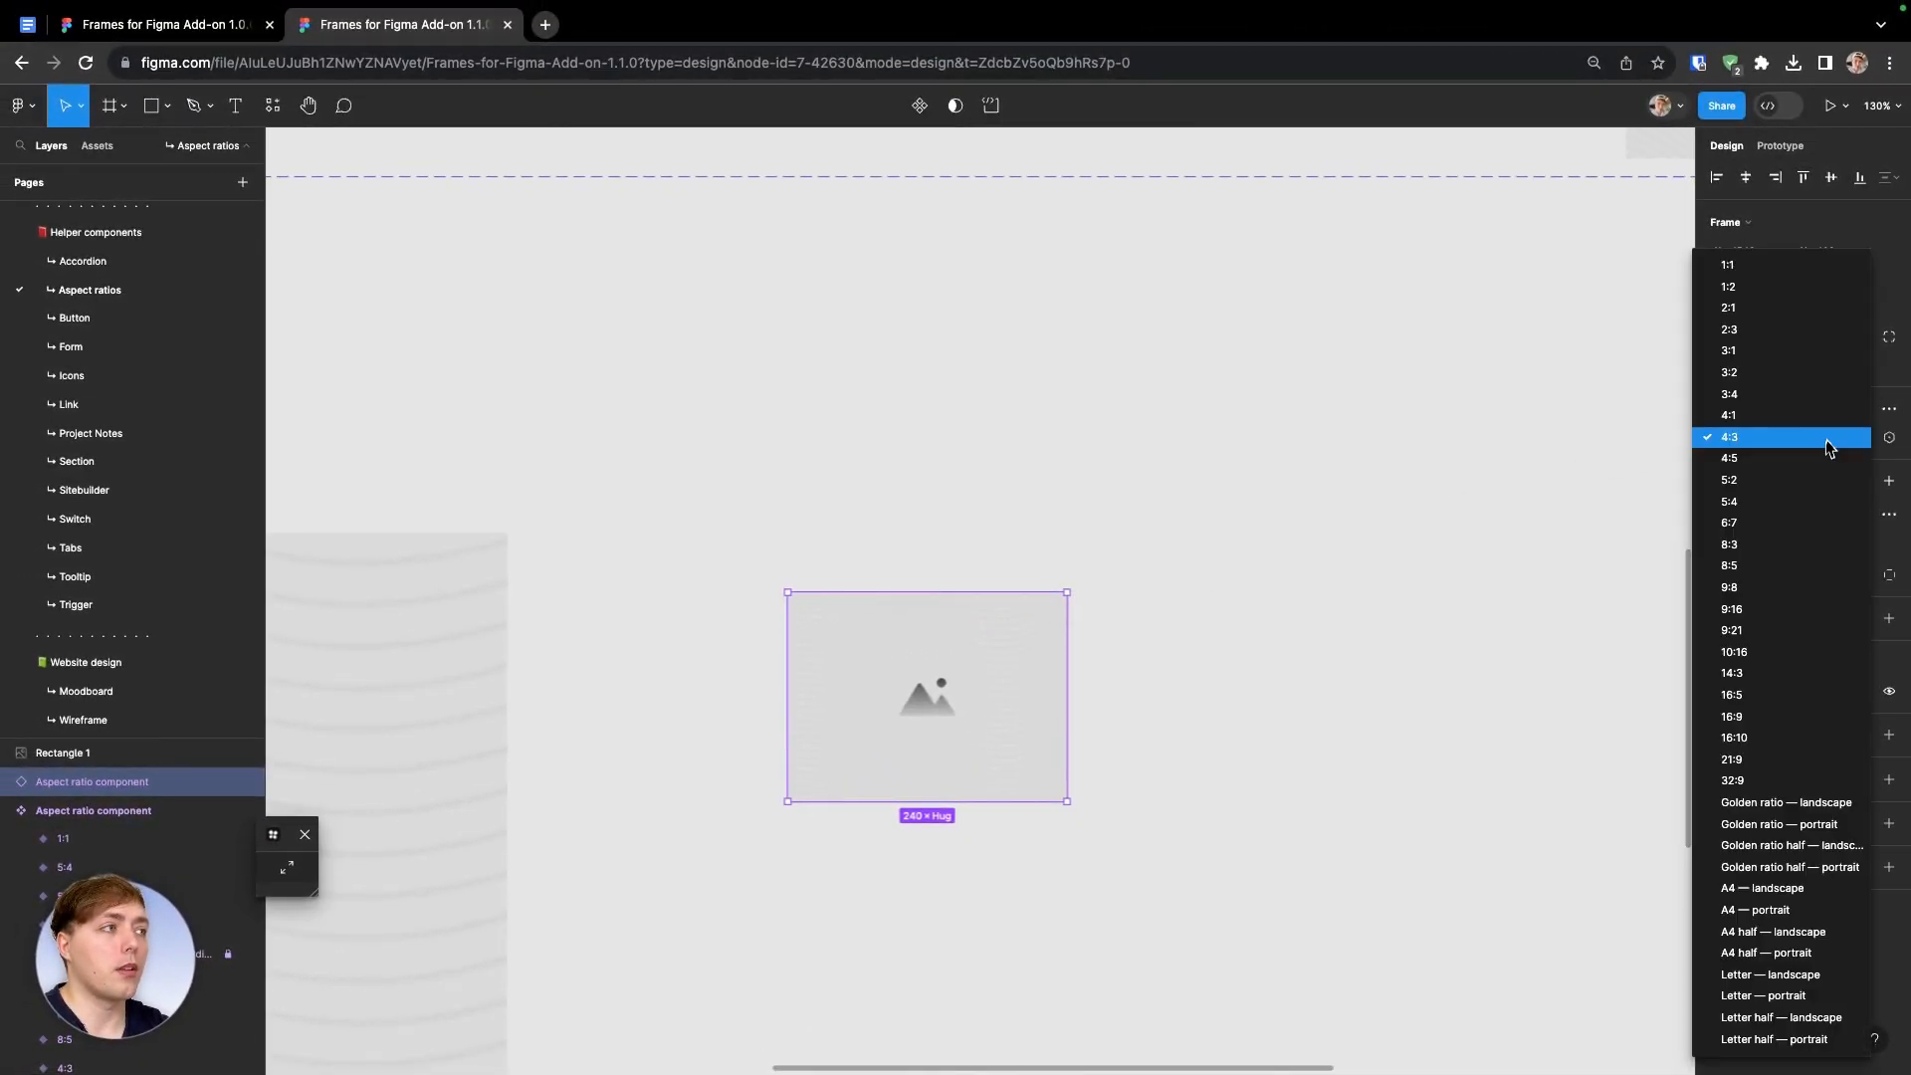
click(1800, 567)
click(1817, 438)
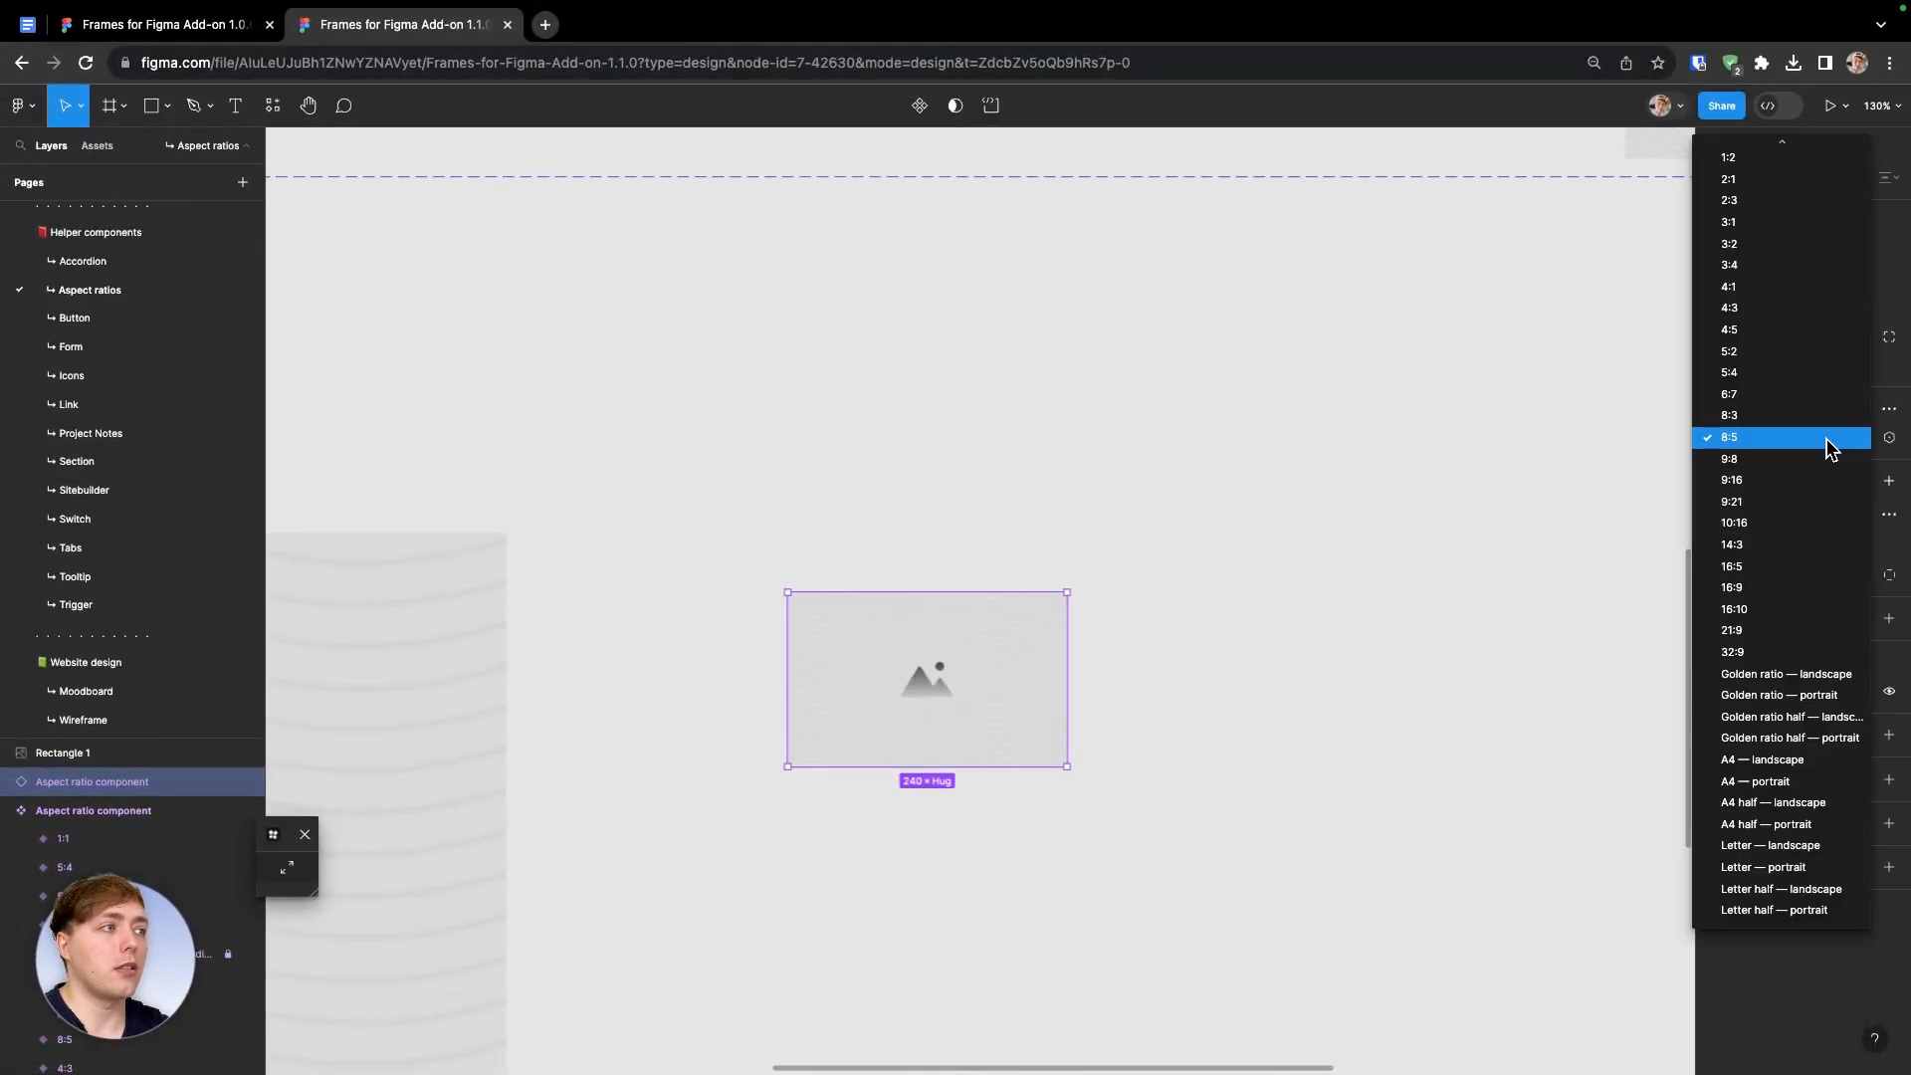
click(1784, 595)
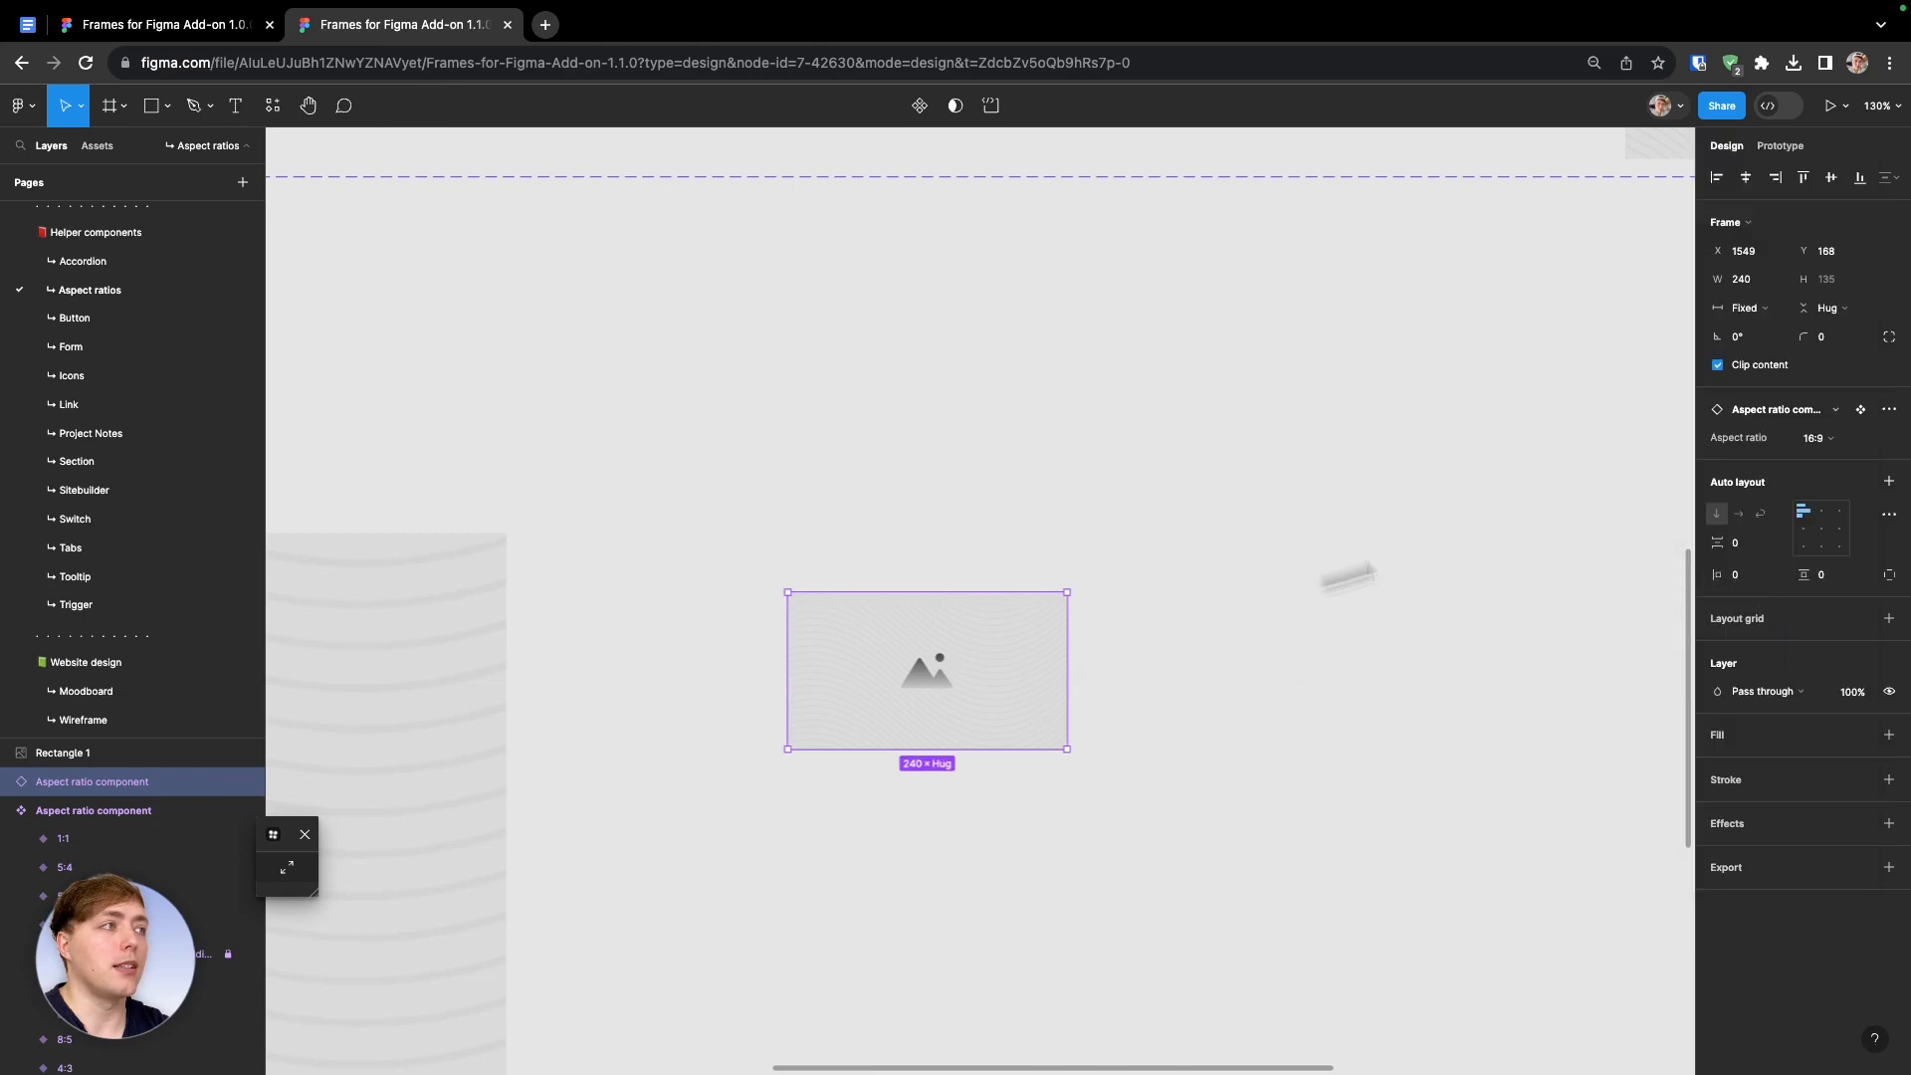
Resize the 16:9 aspect ratio instance freehand to a width of about 917
scroll(1252, 633, down, 5)
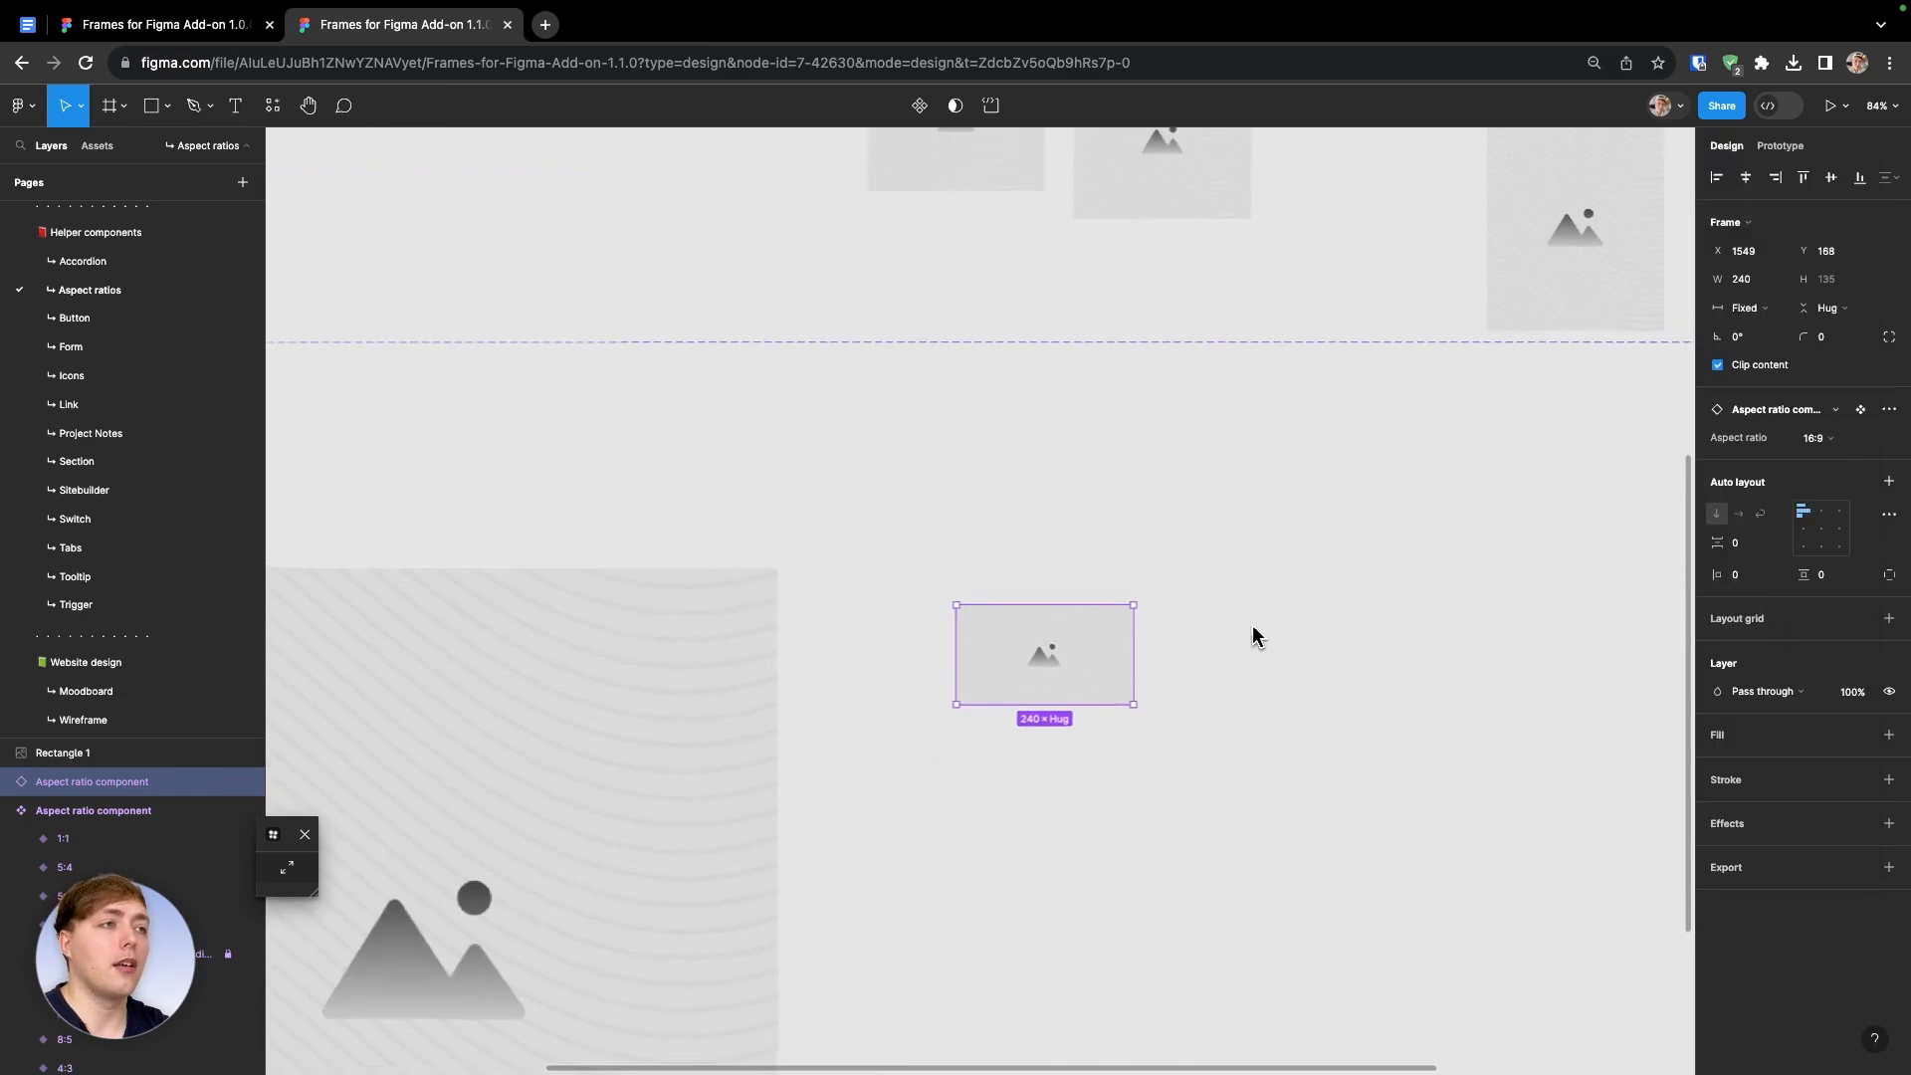
scroll(1251, 637, down, 5)
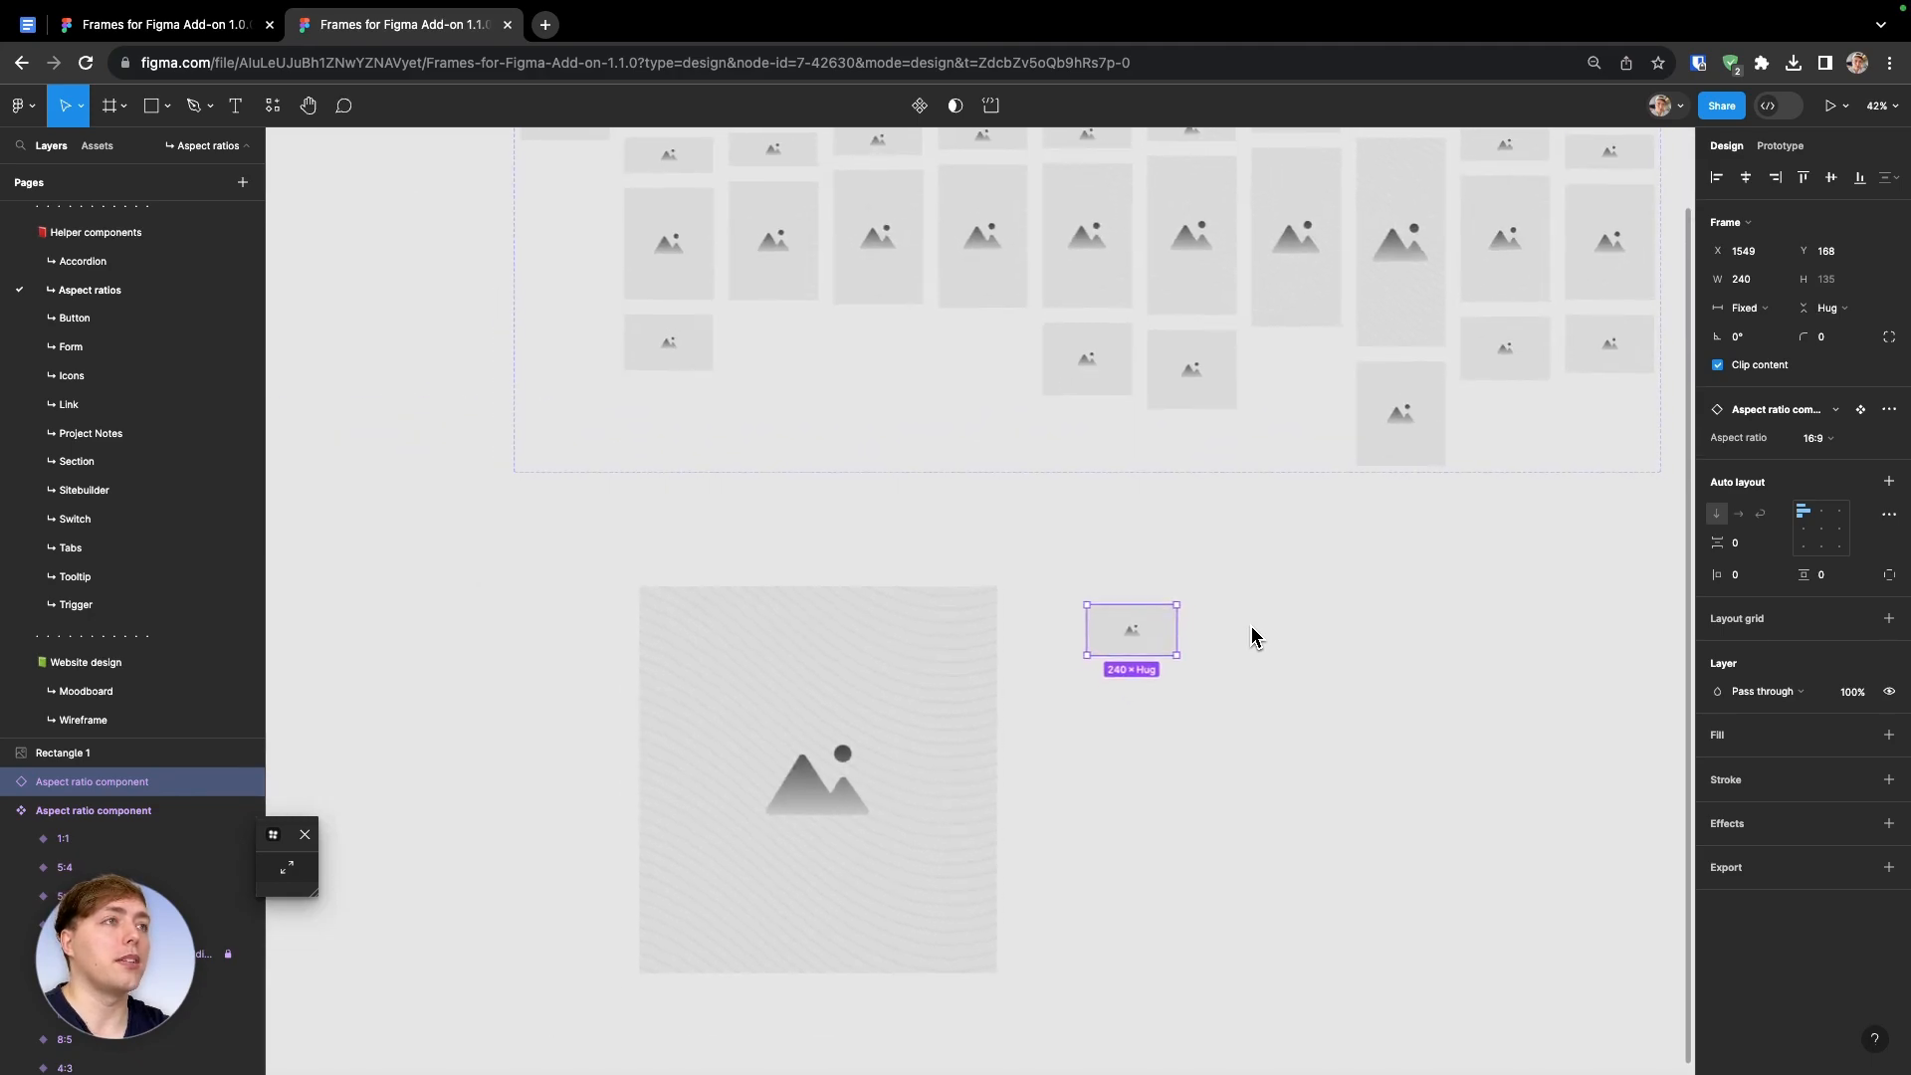
drag(1075, 608, 1330, 679)
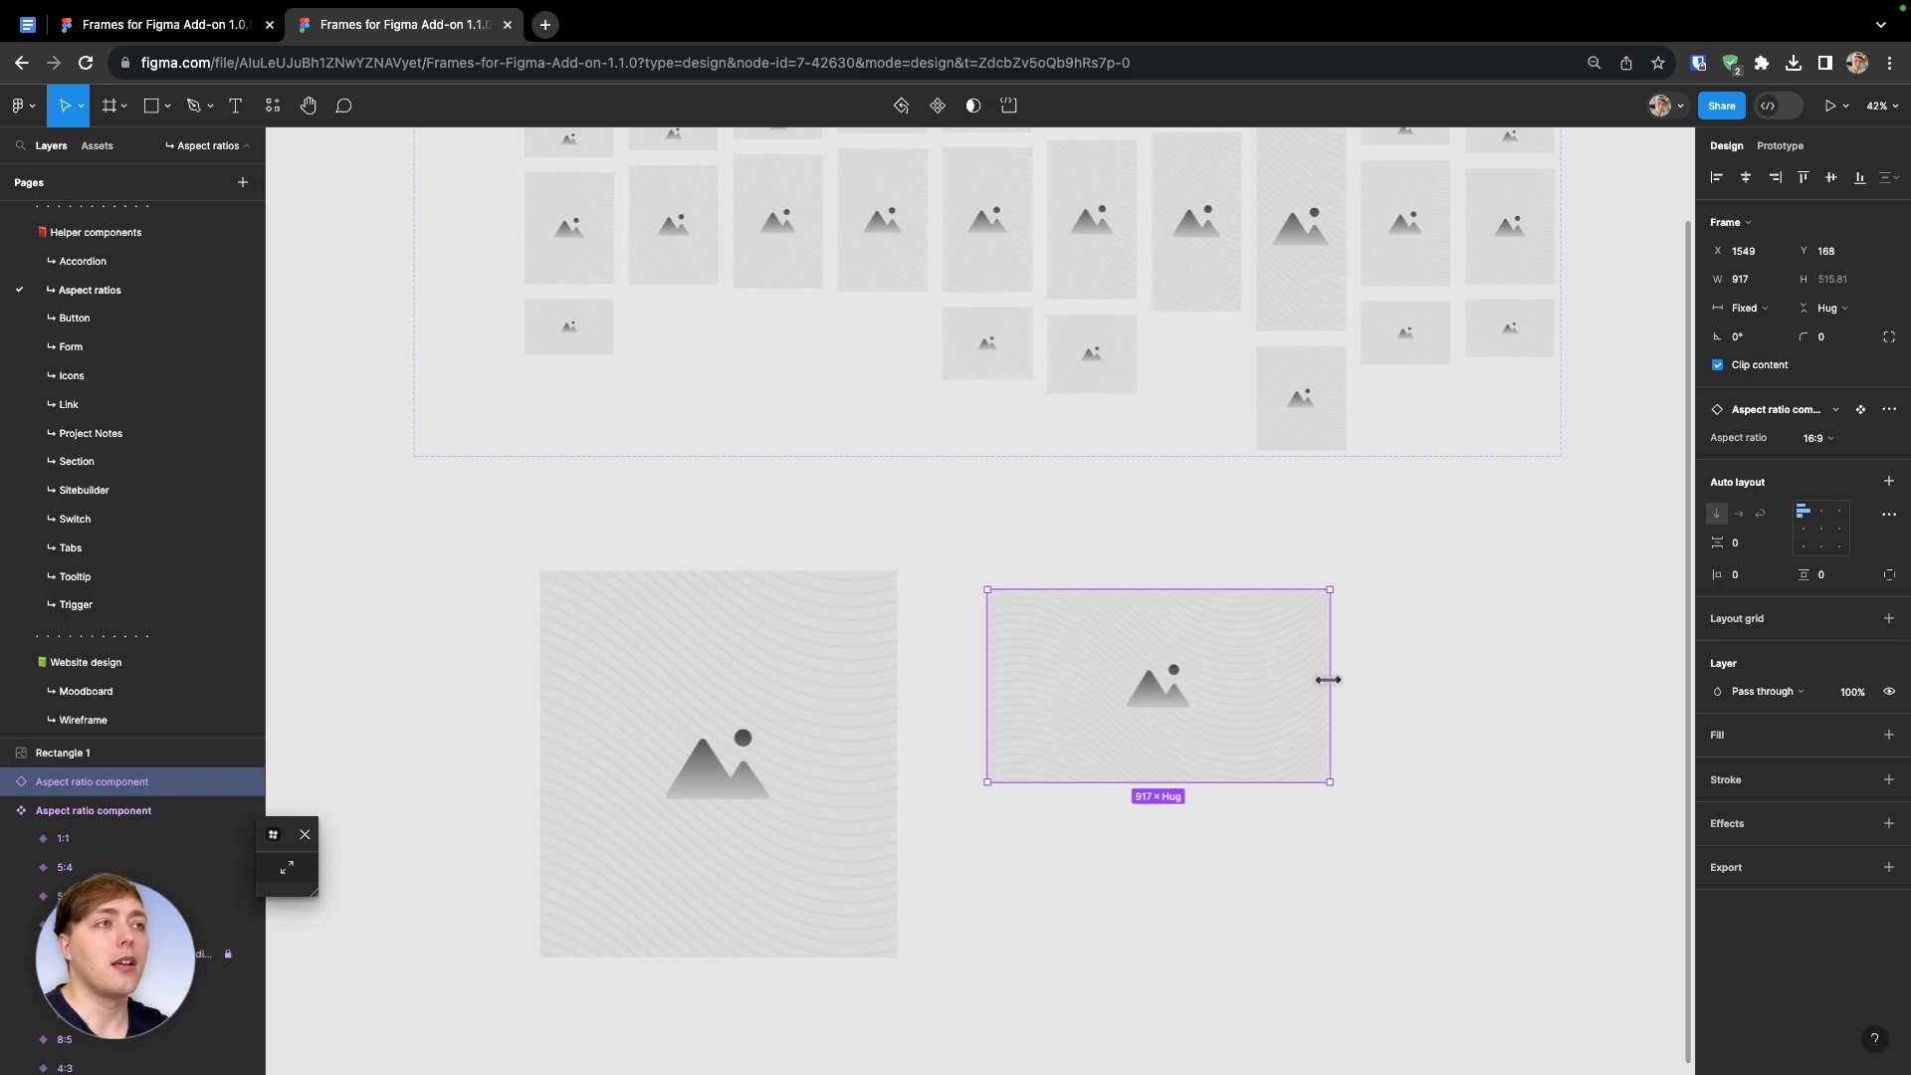
scroll(1328, 679, down, 2)
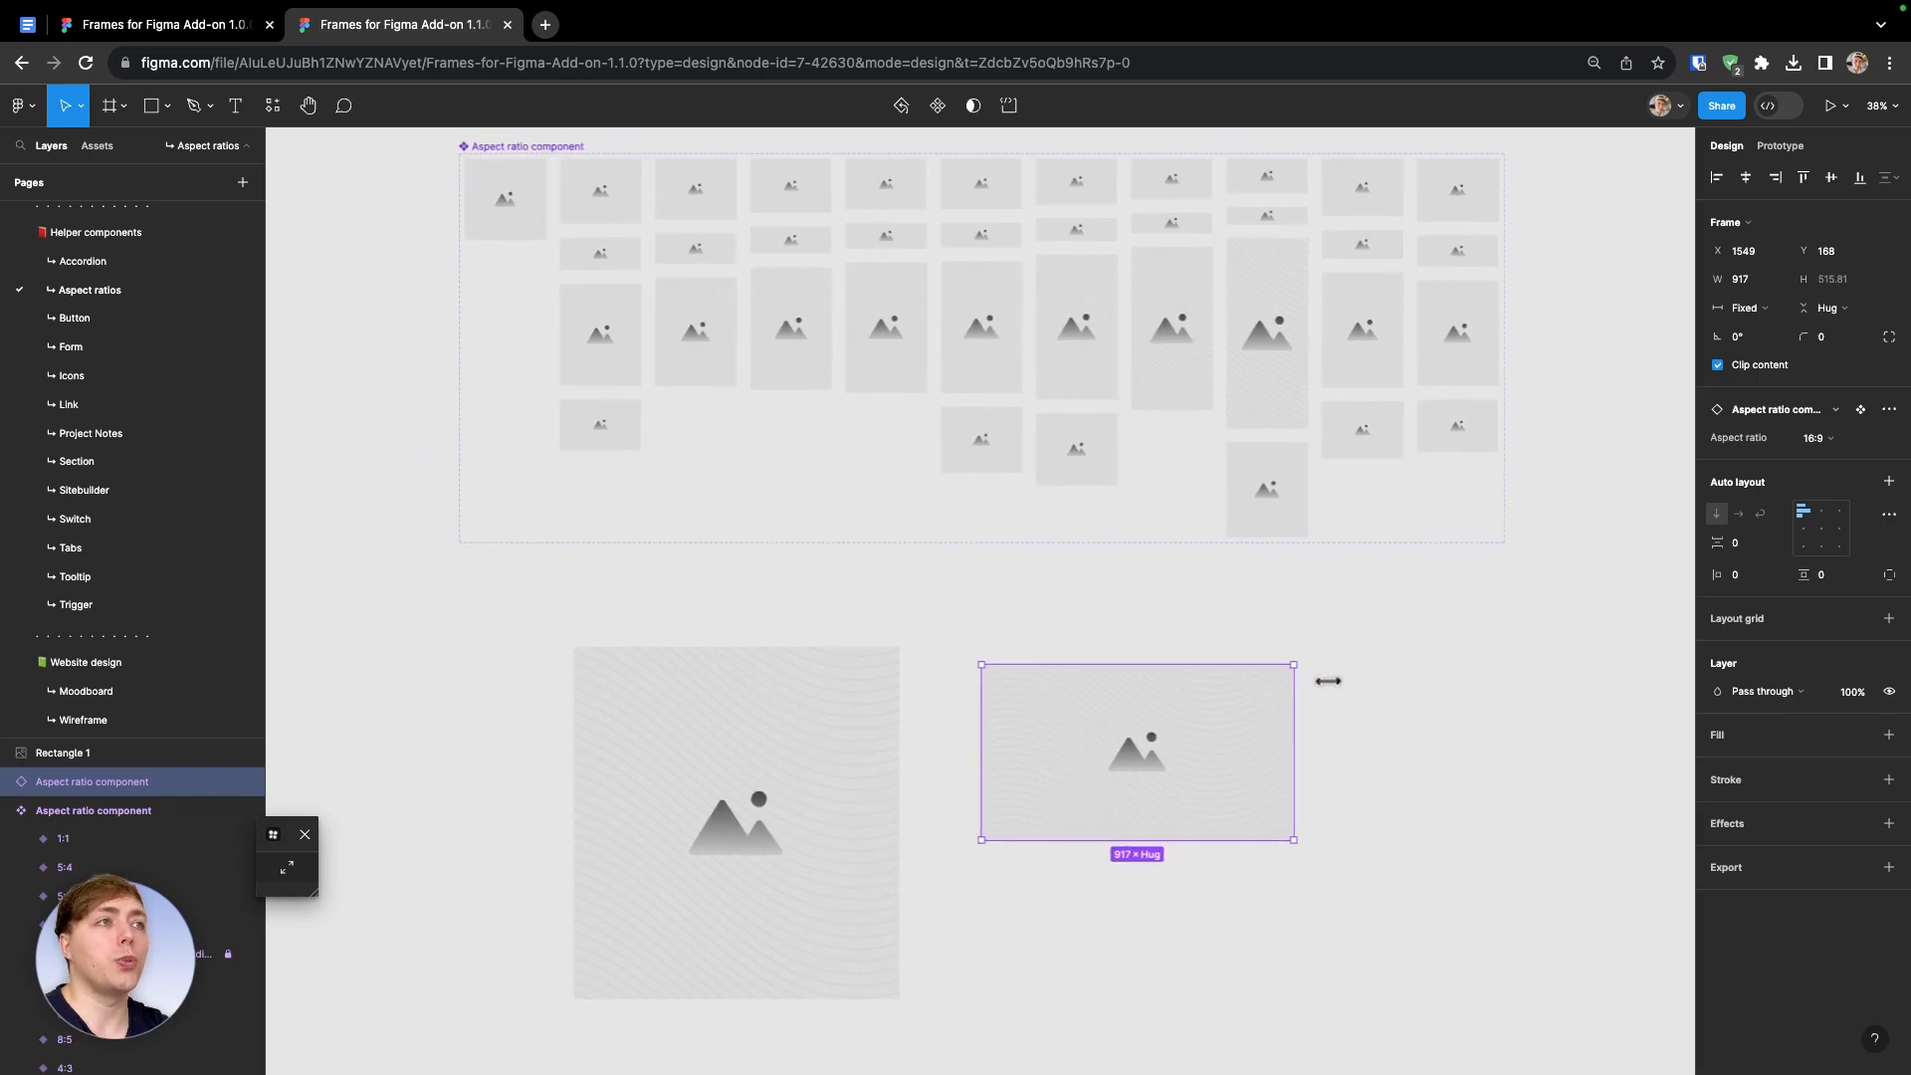
scroll(1328, 681, down, 1)
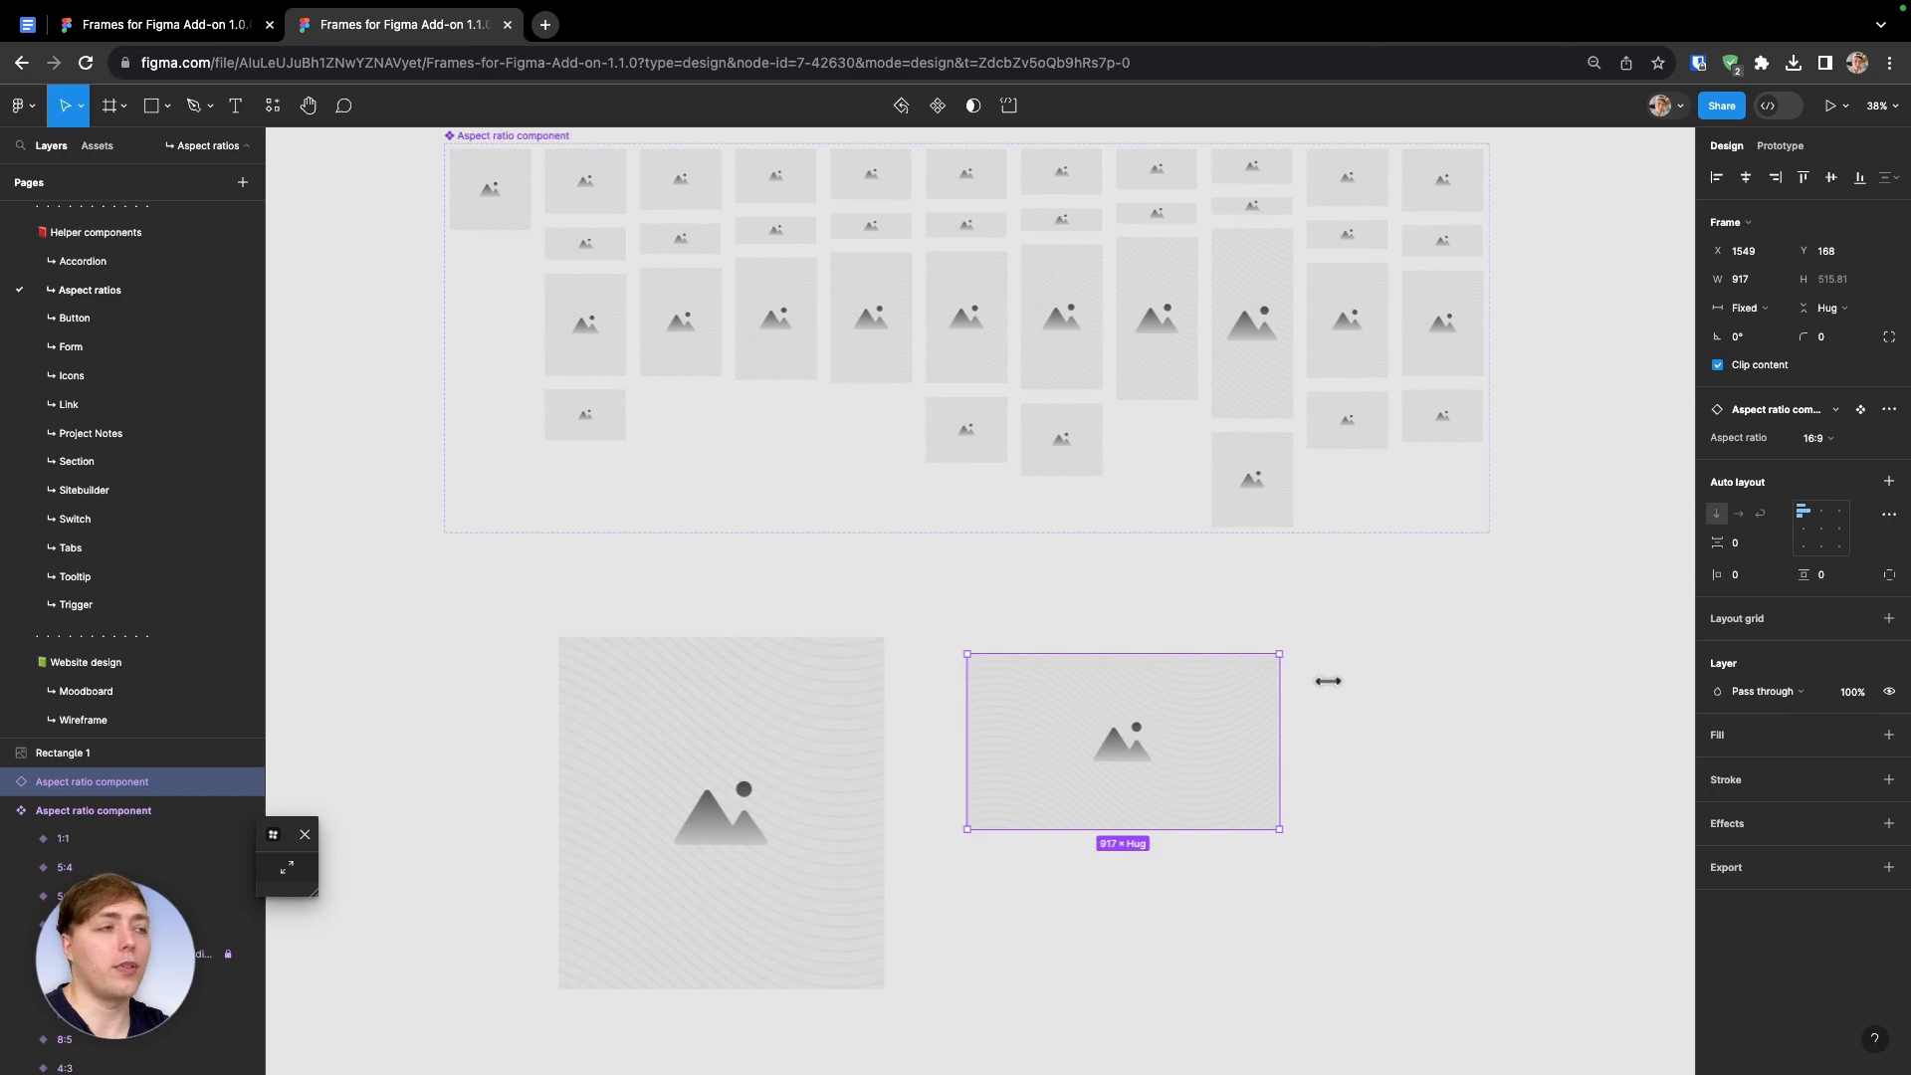
scroll(1251, 710, right, 2)
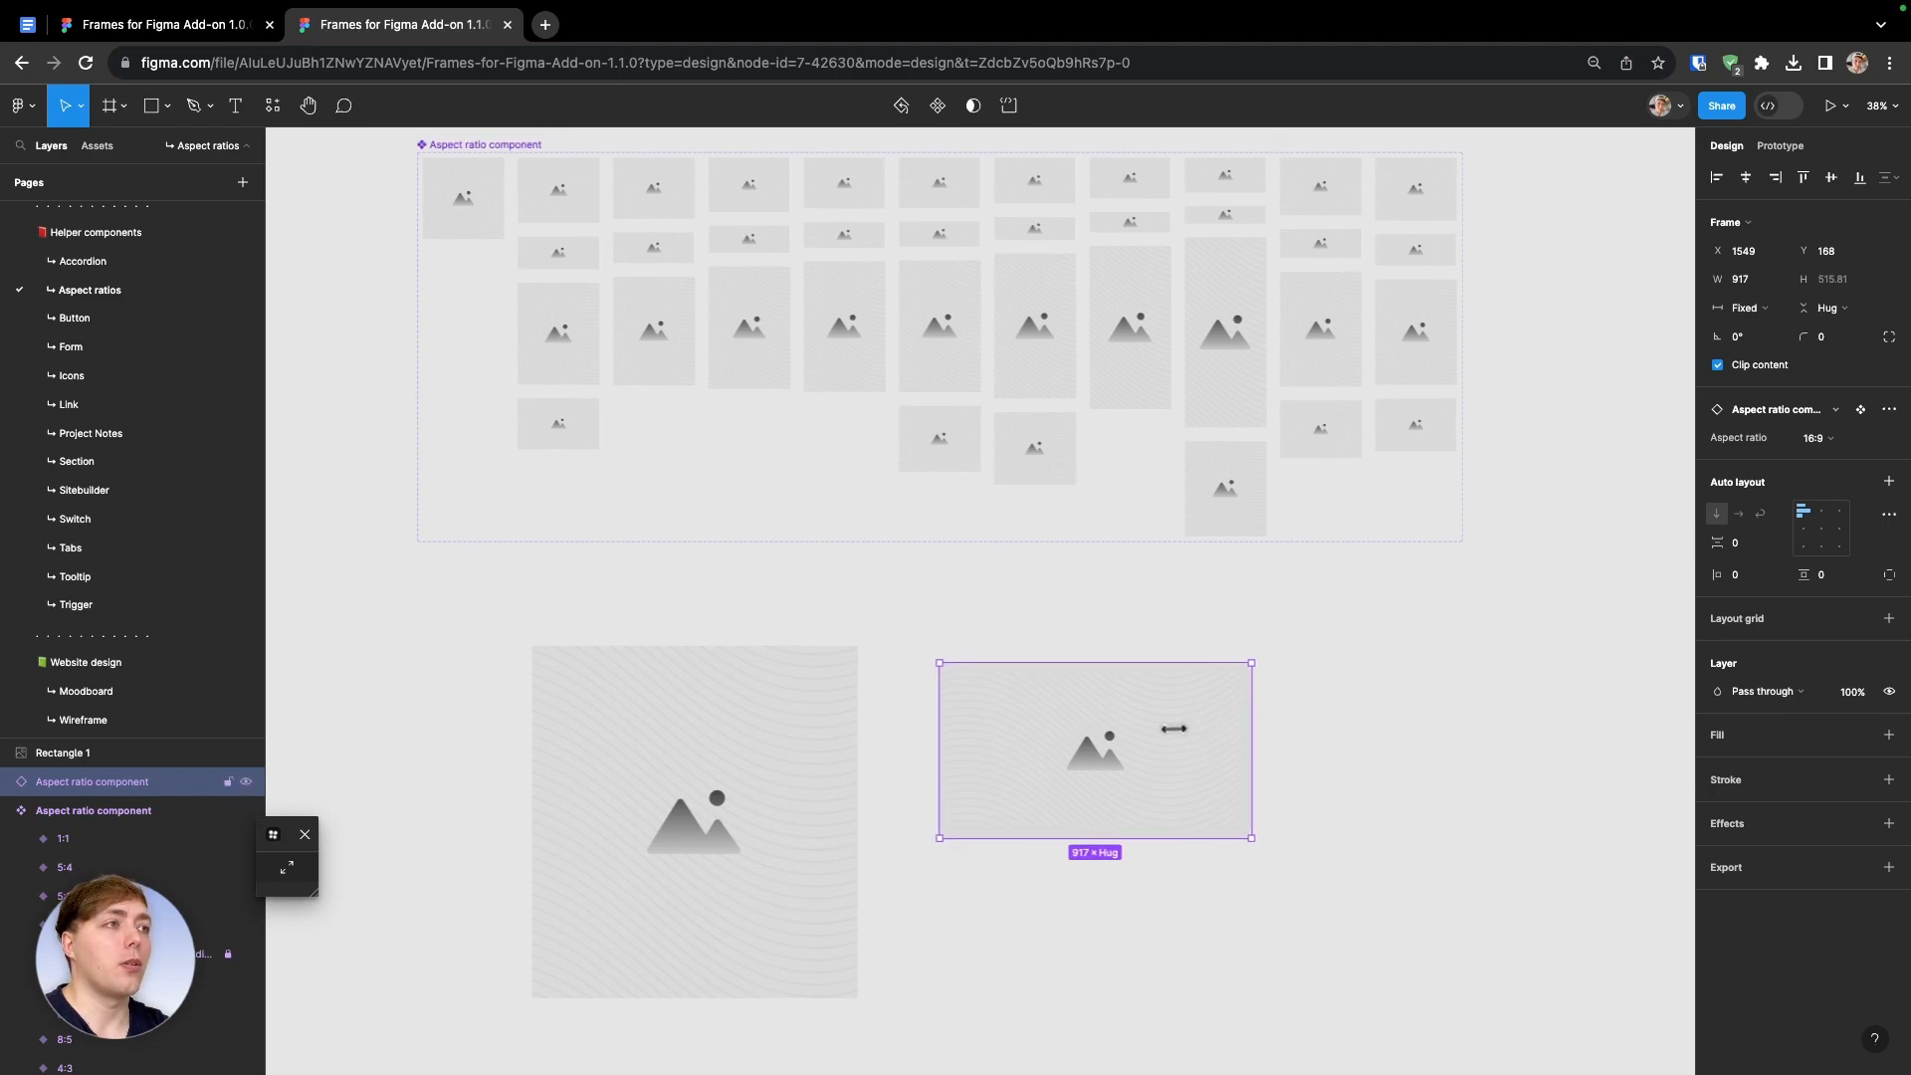
Set the instance's aspect ratio to A4 — portrait and resize it freehand to a width of about 398
click(1817, 437)
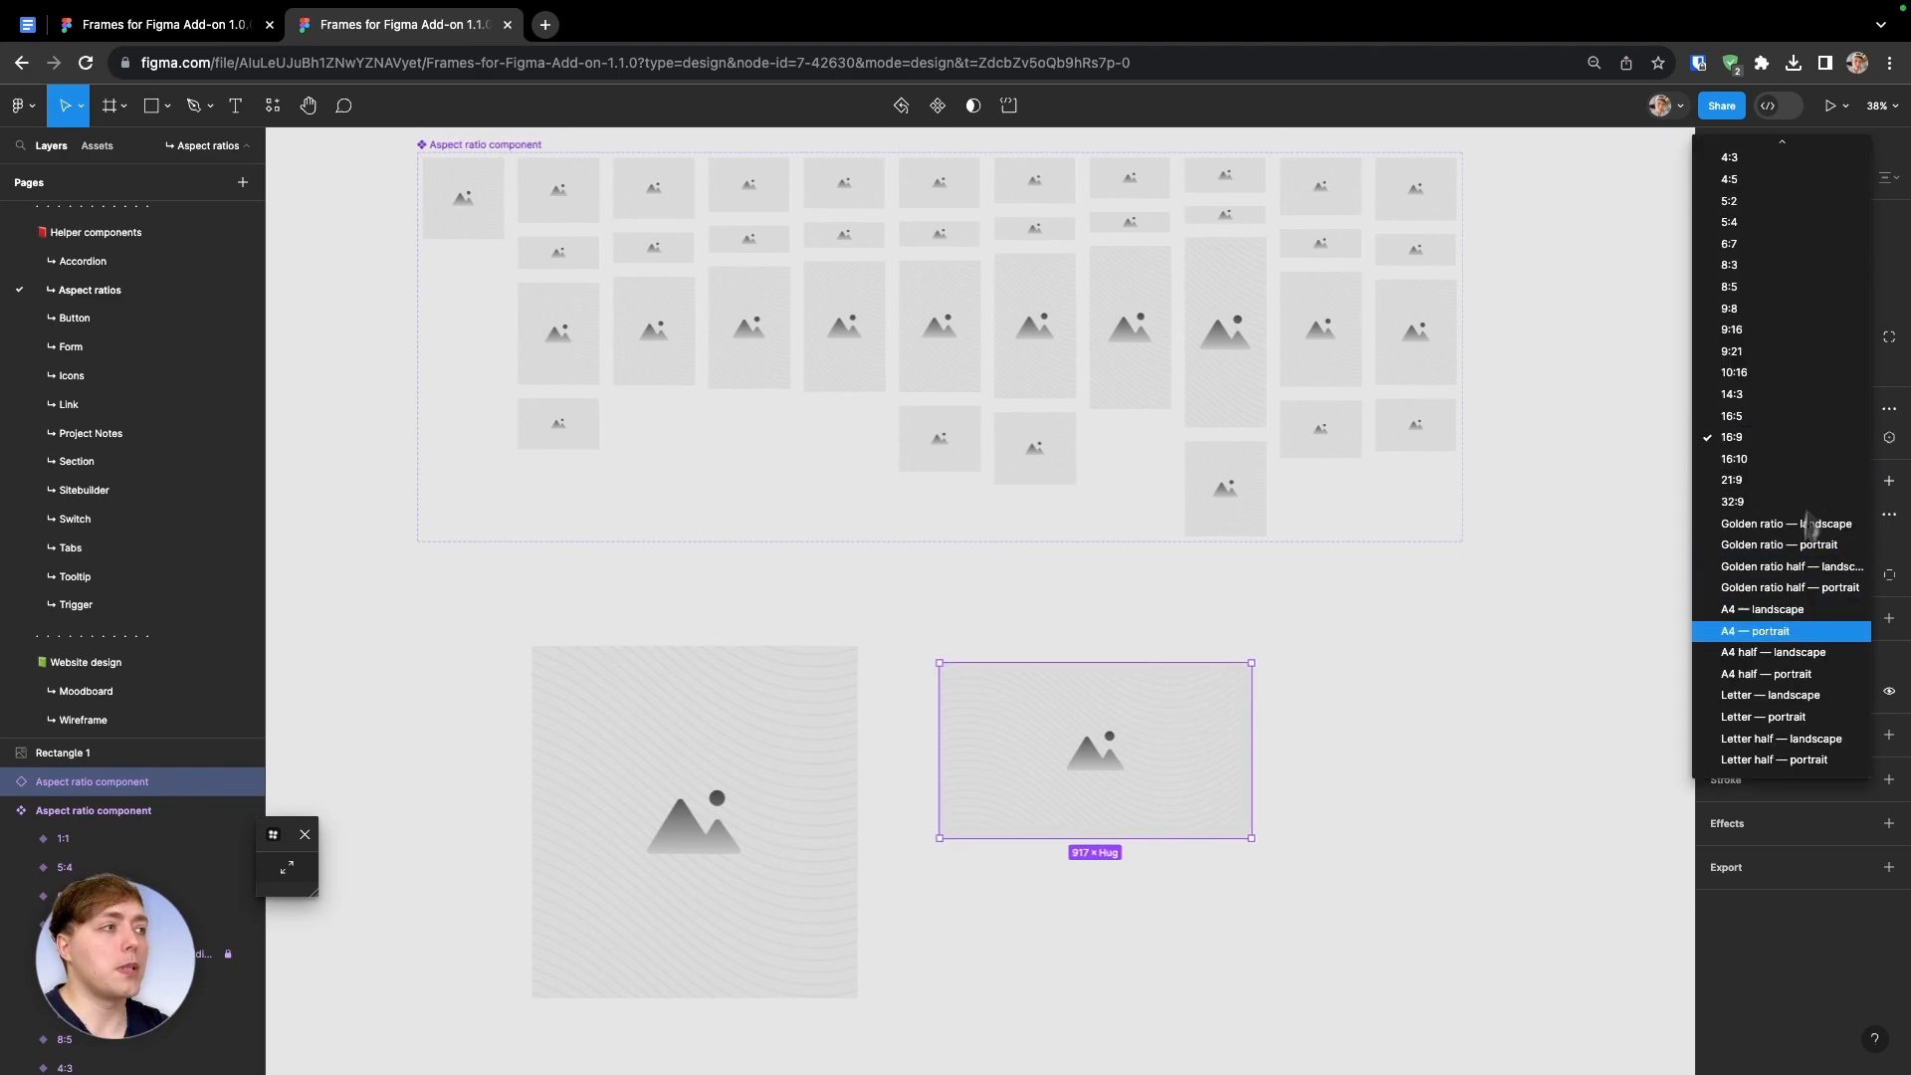
click(1784, 649)
scroll(1382, 819, down, 5)
drag(1250, 543, 1073, 436)
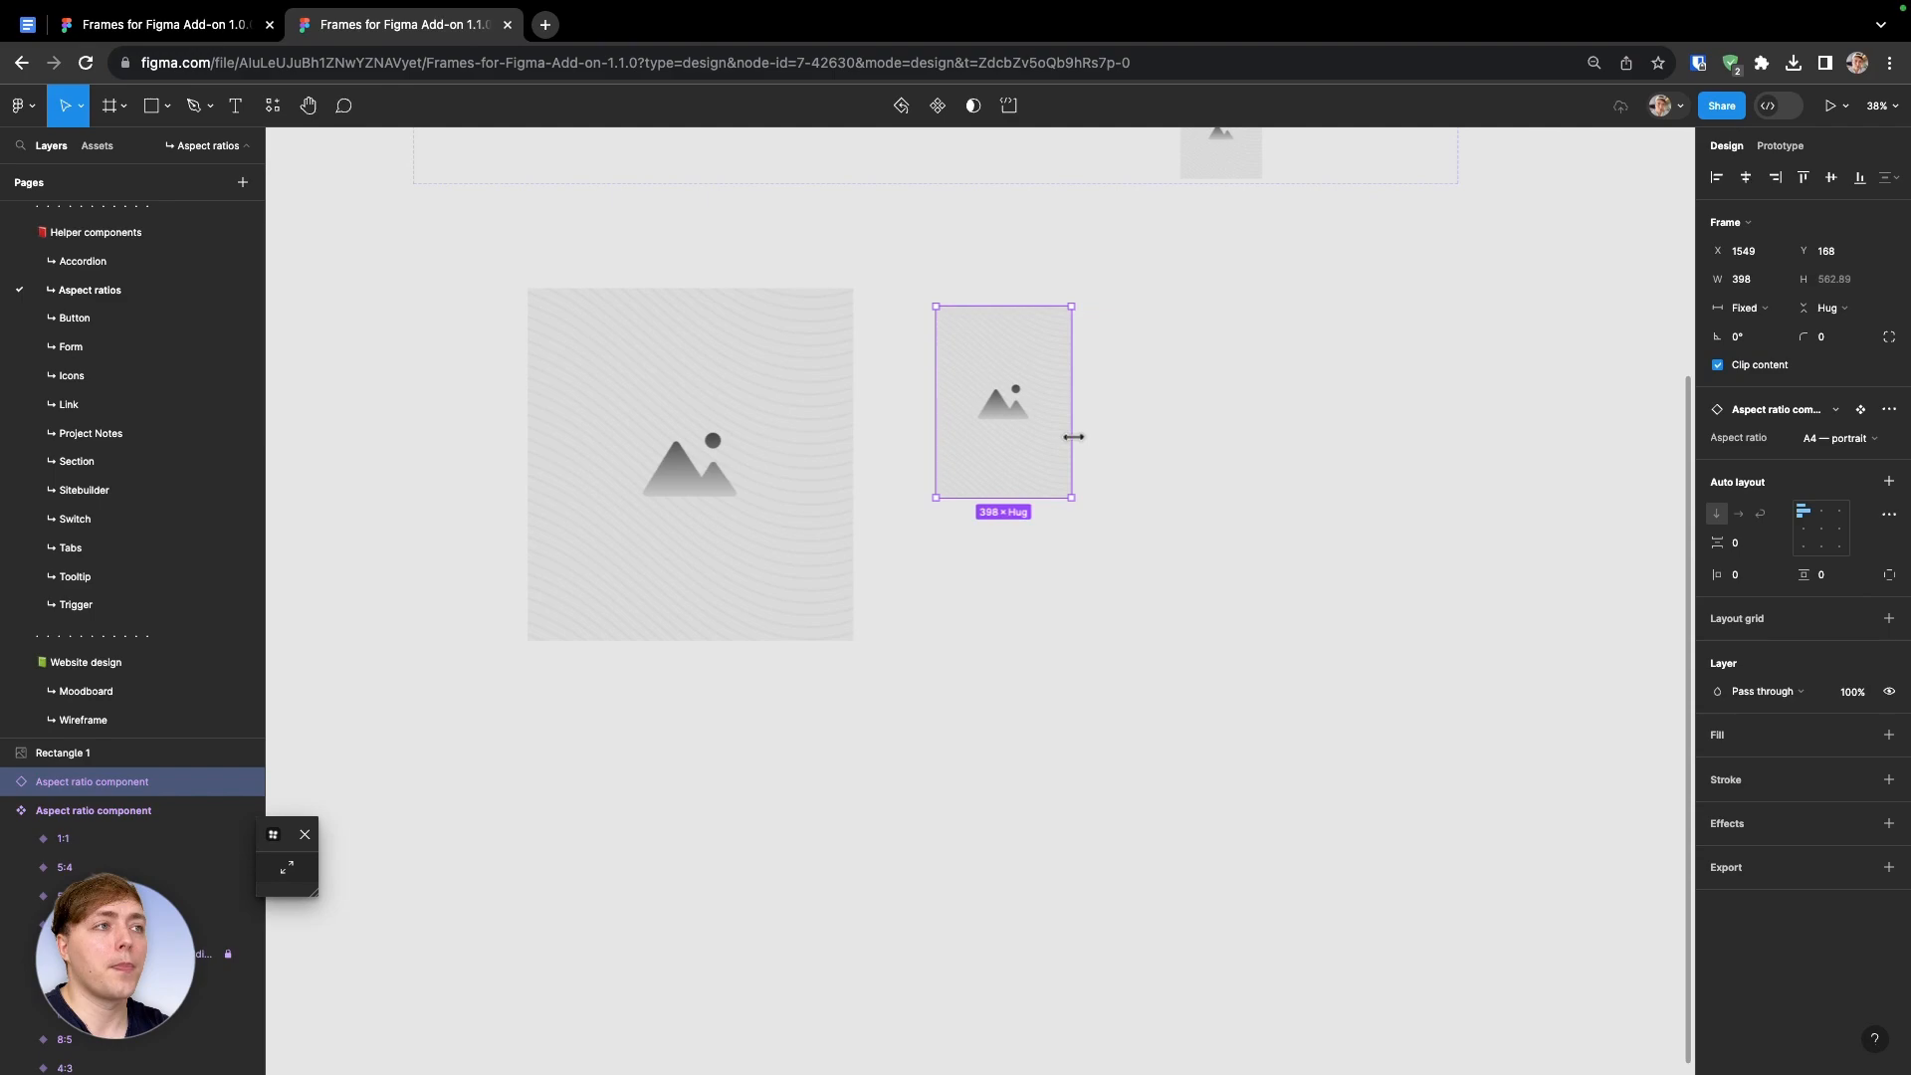
Move the image-filled rectangle further down the canvas and delete it together with the A4 portrait instance
click(687, 439)
double_click(645, 448)
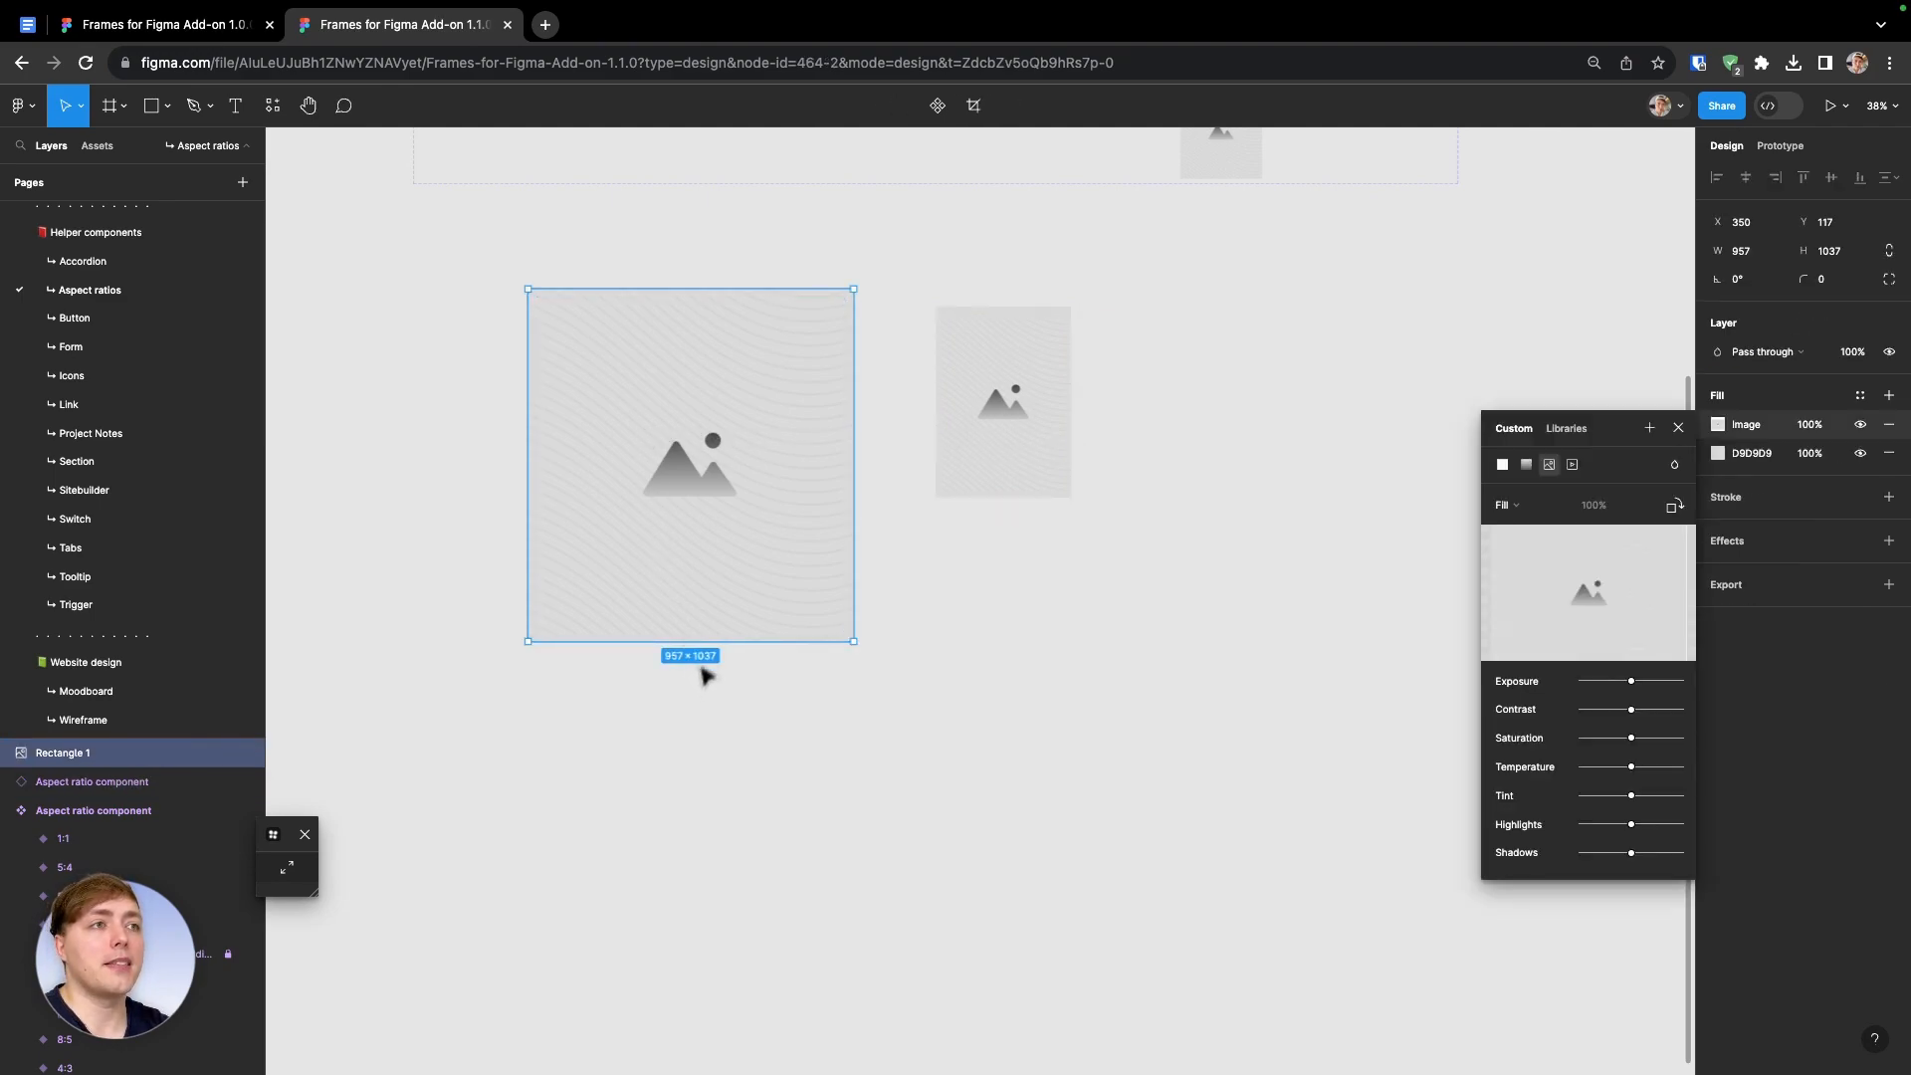
click(1678, 428)
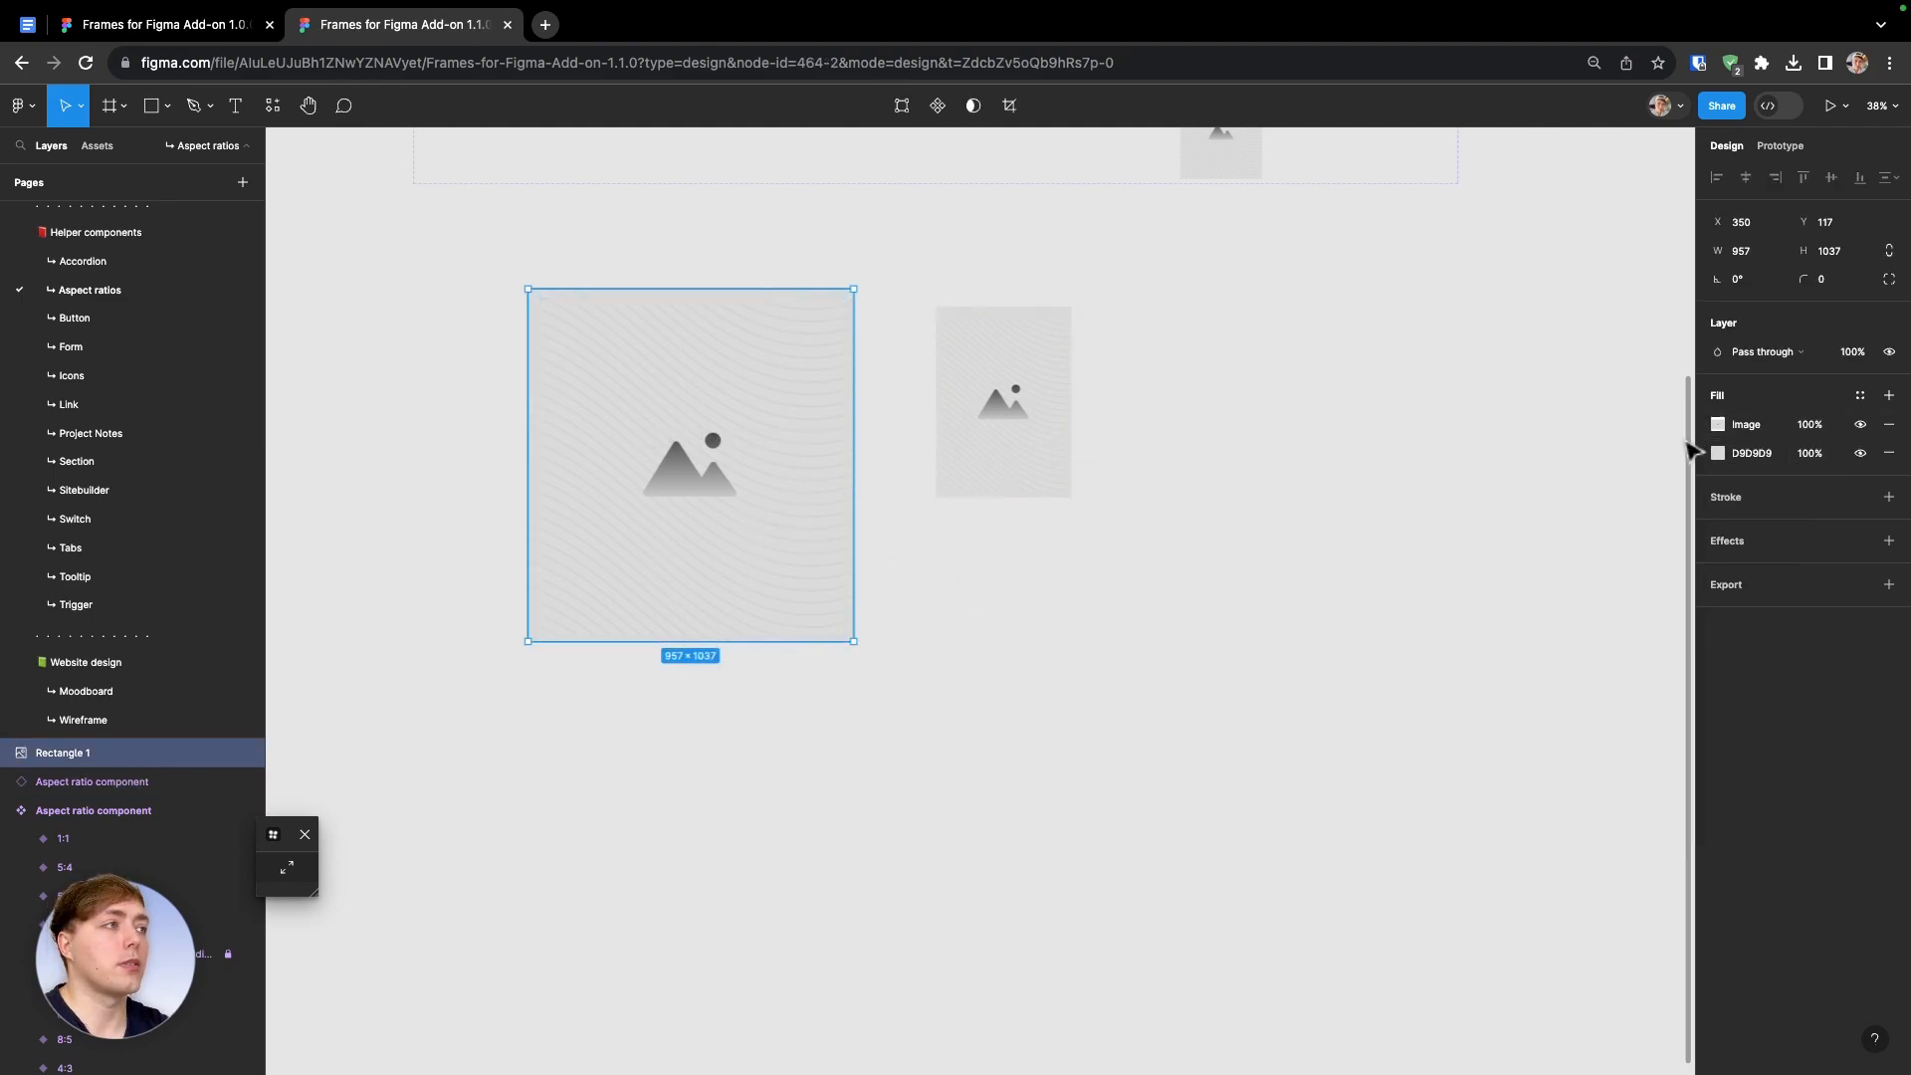
drag(823, 418, 870, 687)
drag(541, 282, 1304, 784)
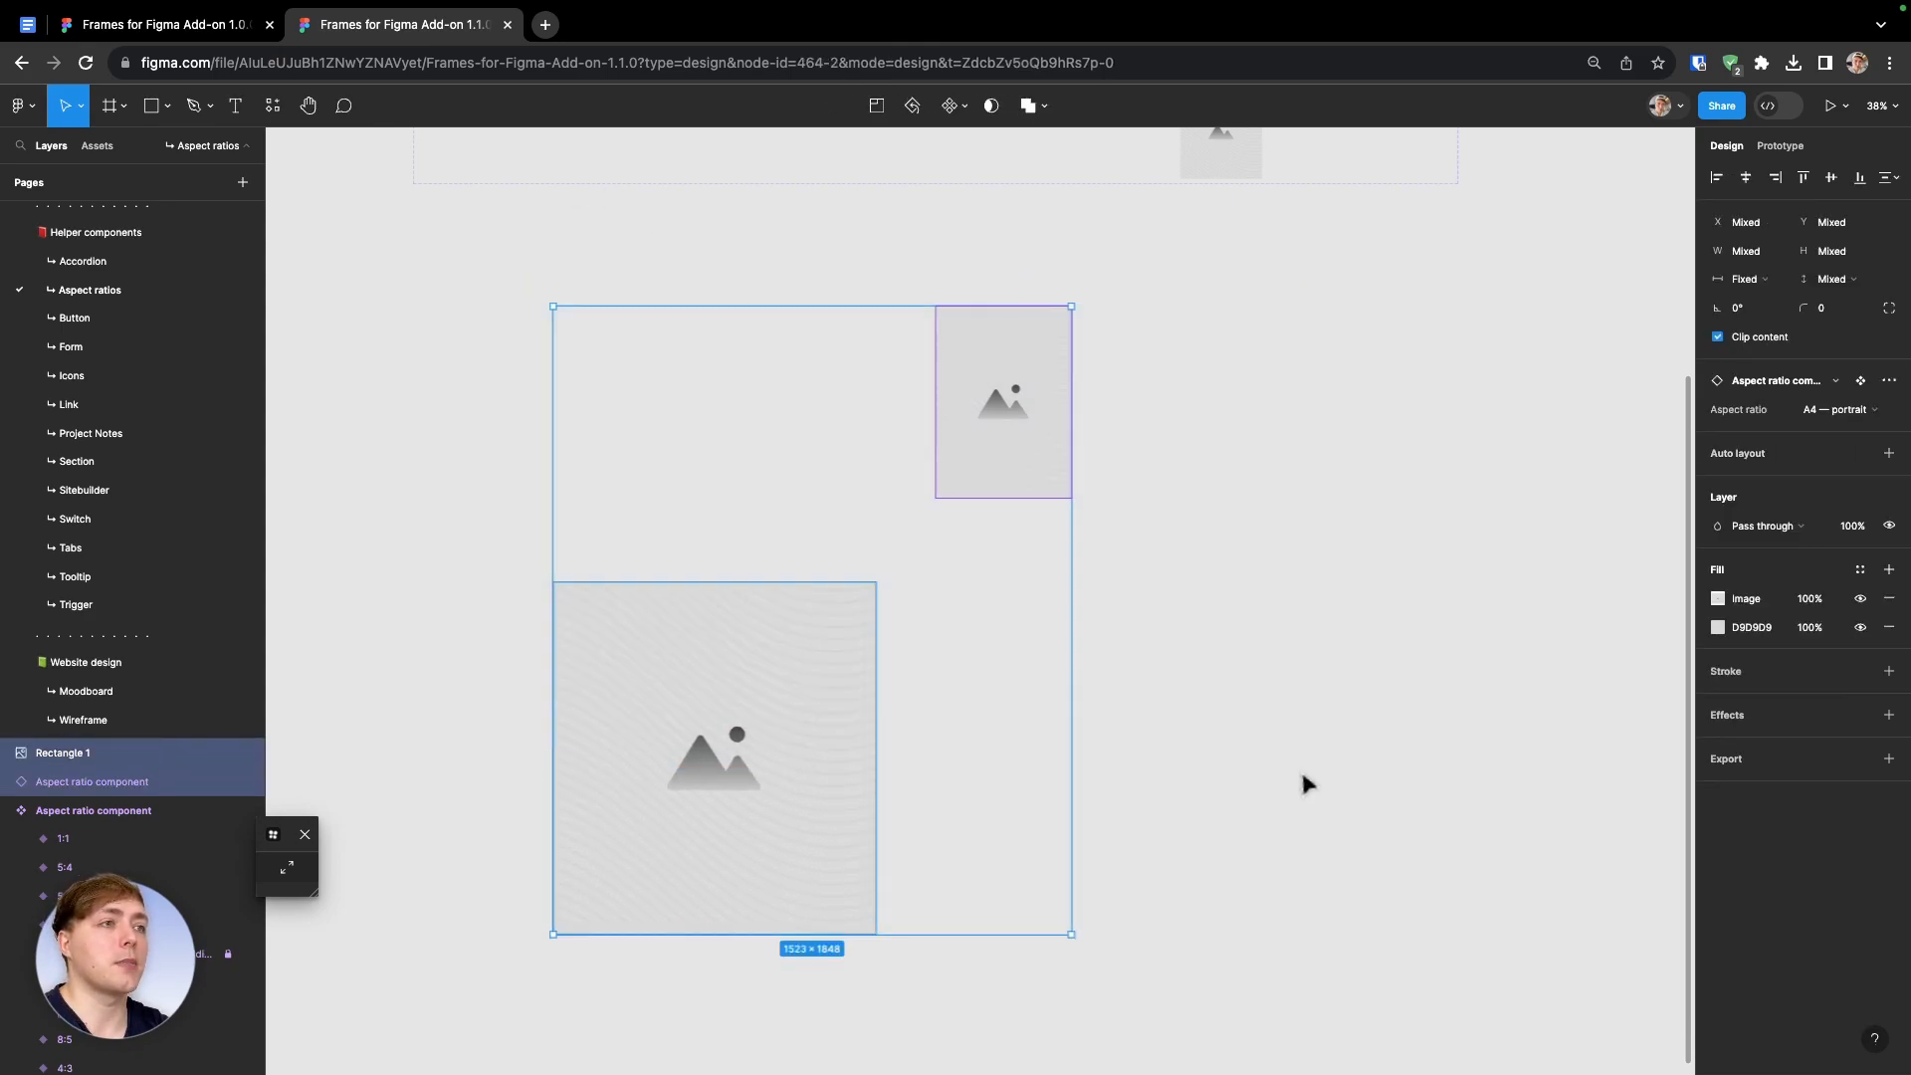
click(1304, 785)
Check the list of new features in the Google Docs document, return to the Figma file and view the Button page
click(27, 23)
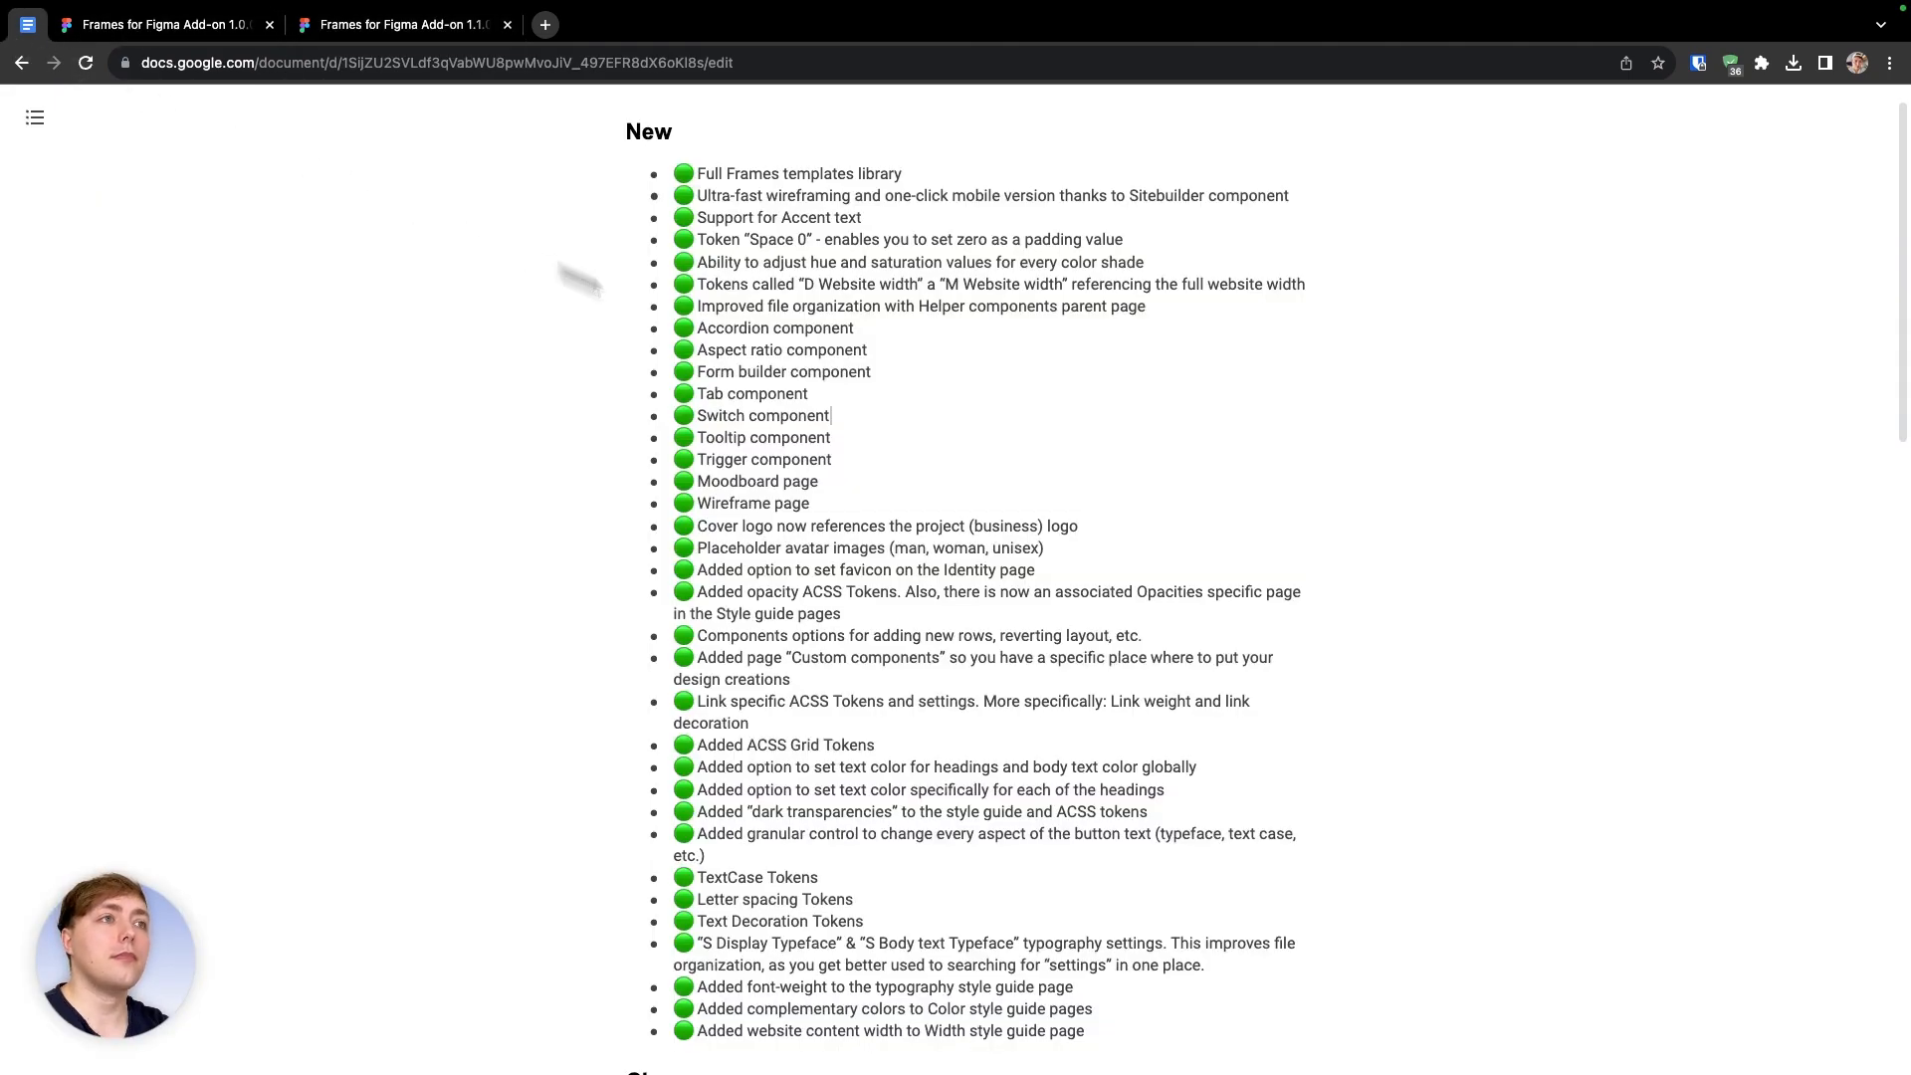
click(318, 26)
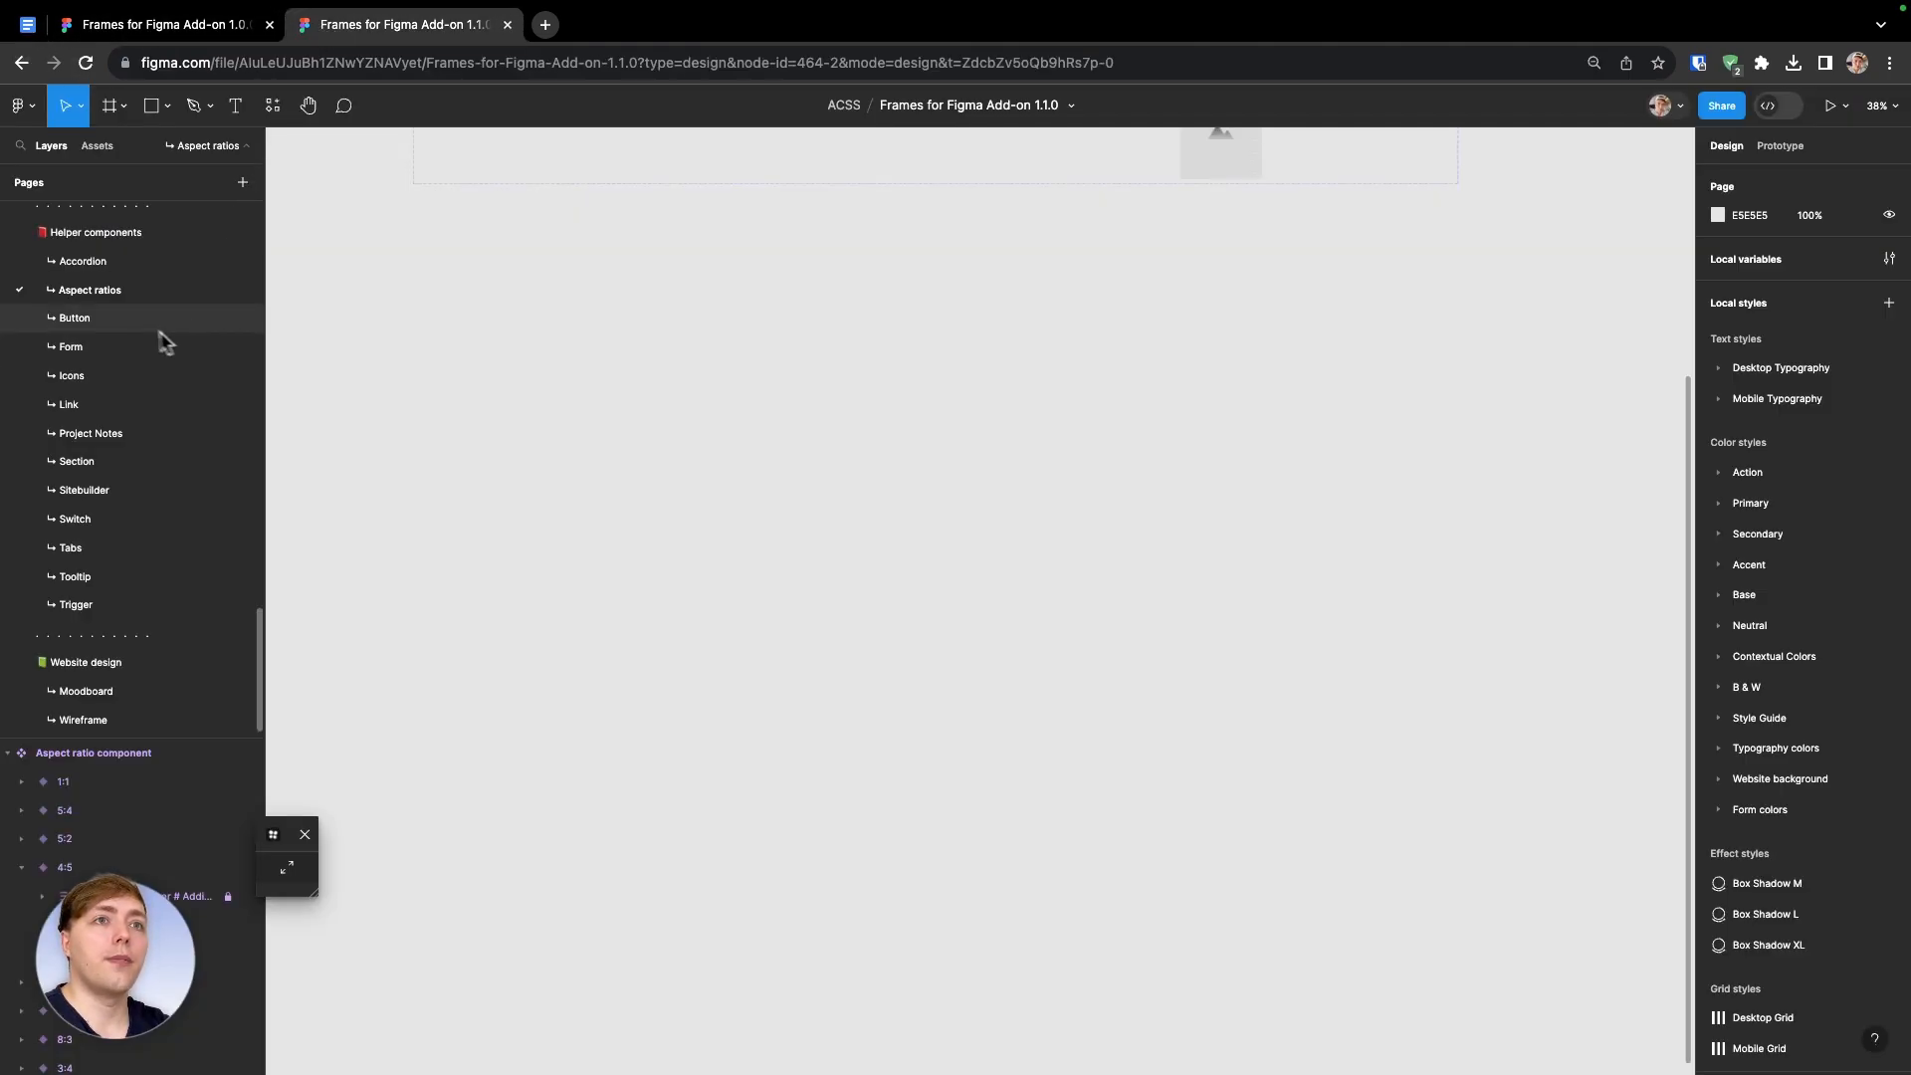
click(75, 317)
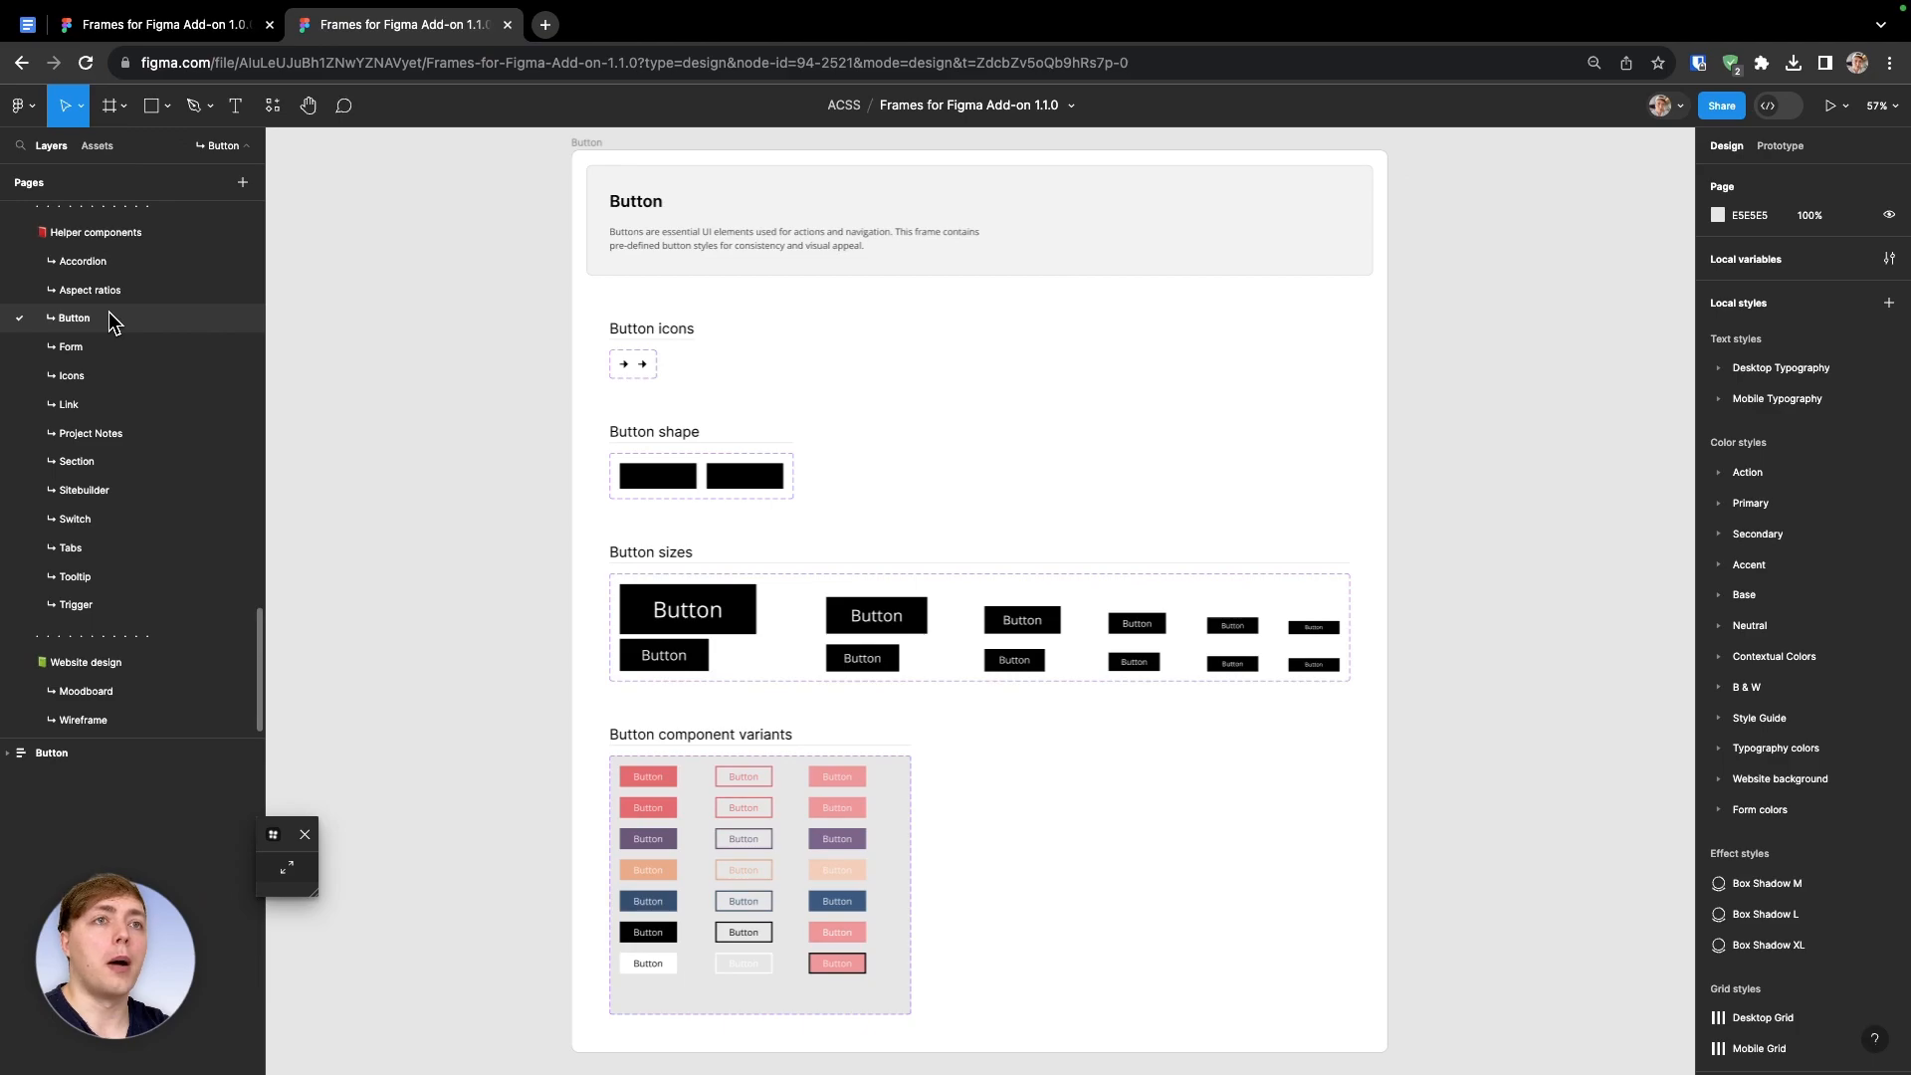
Open the Form page under Helper components and examine its field sets, from Text field and Radio button to Progress bar and Captcha
click(99, 349)
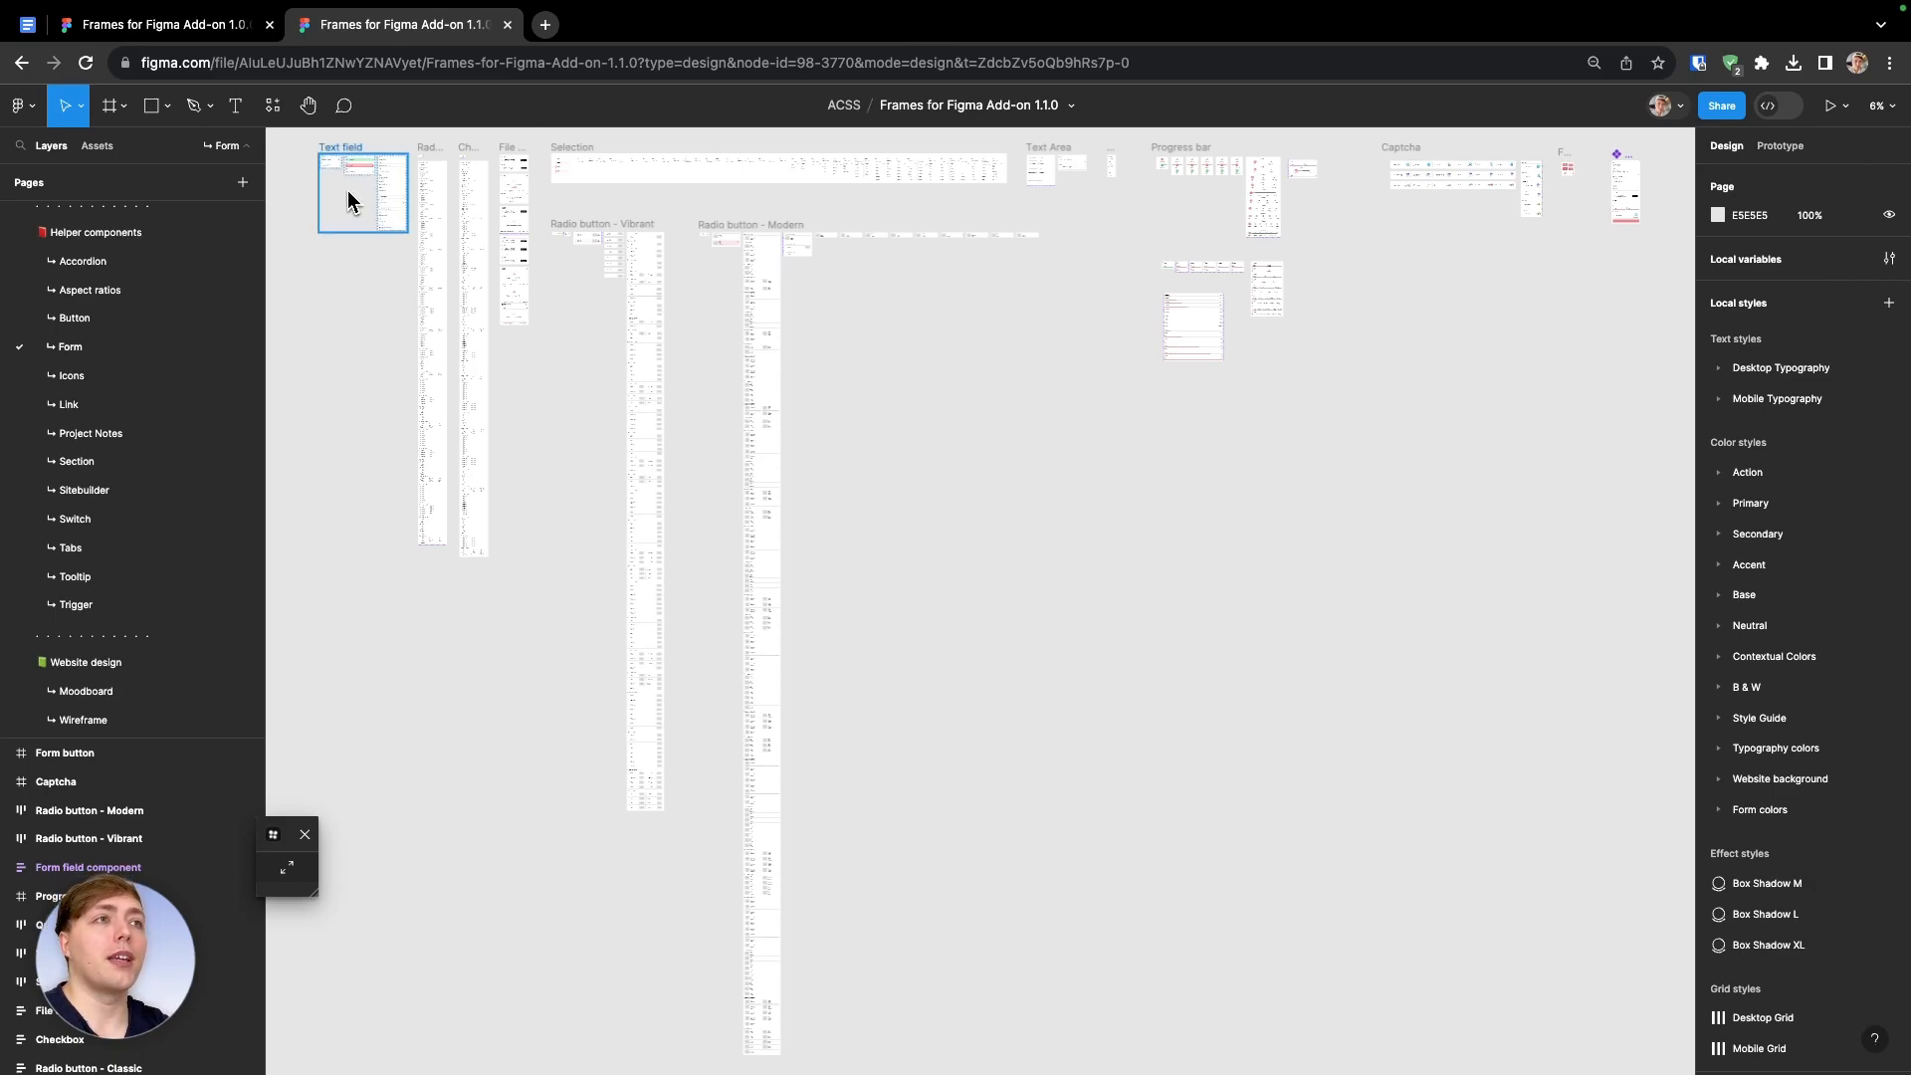
scroll(348, 189, left, 2)
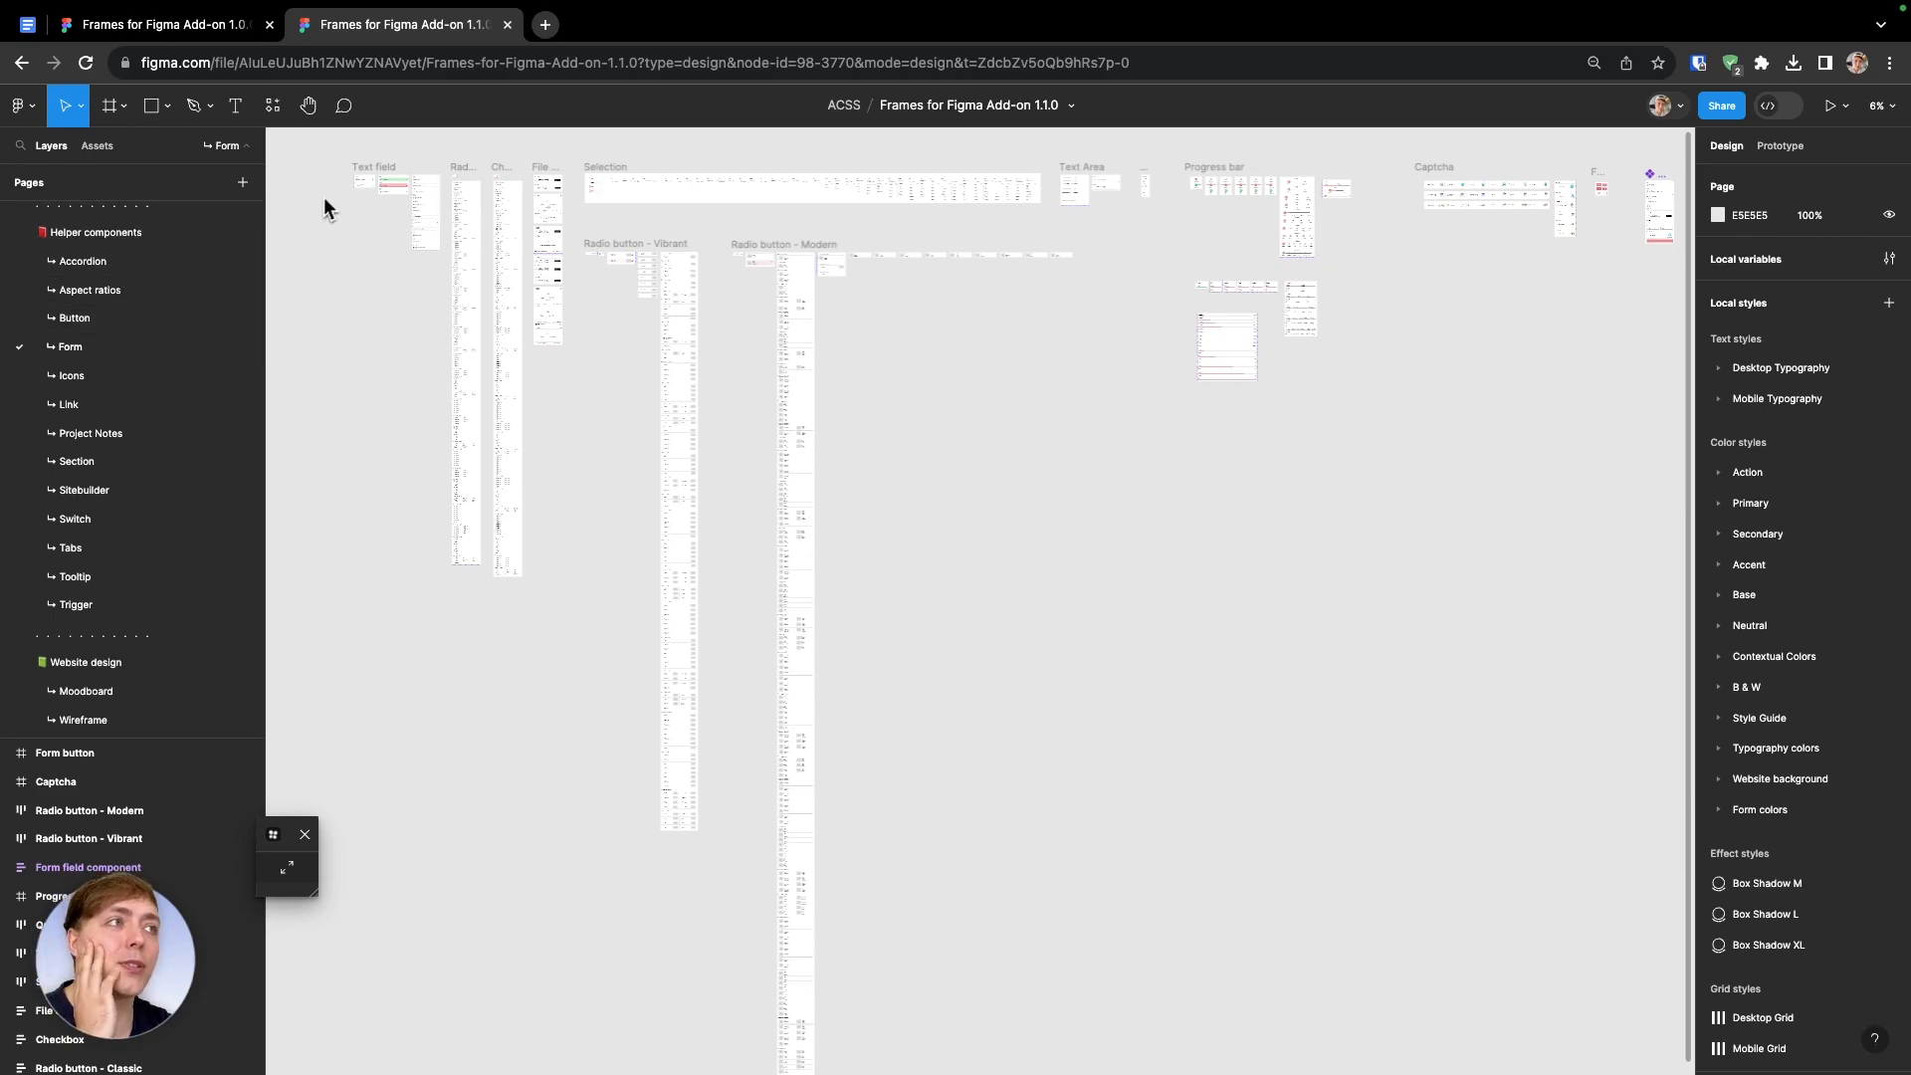
scroll(346, 175, up, 5)
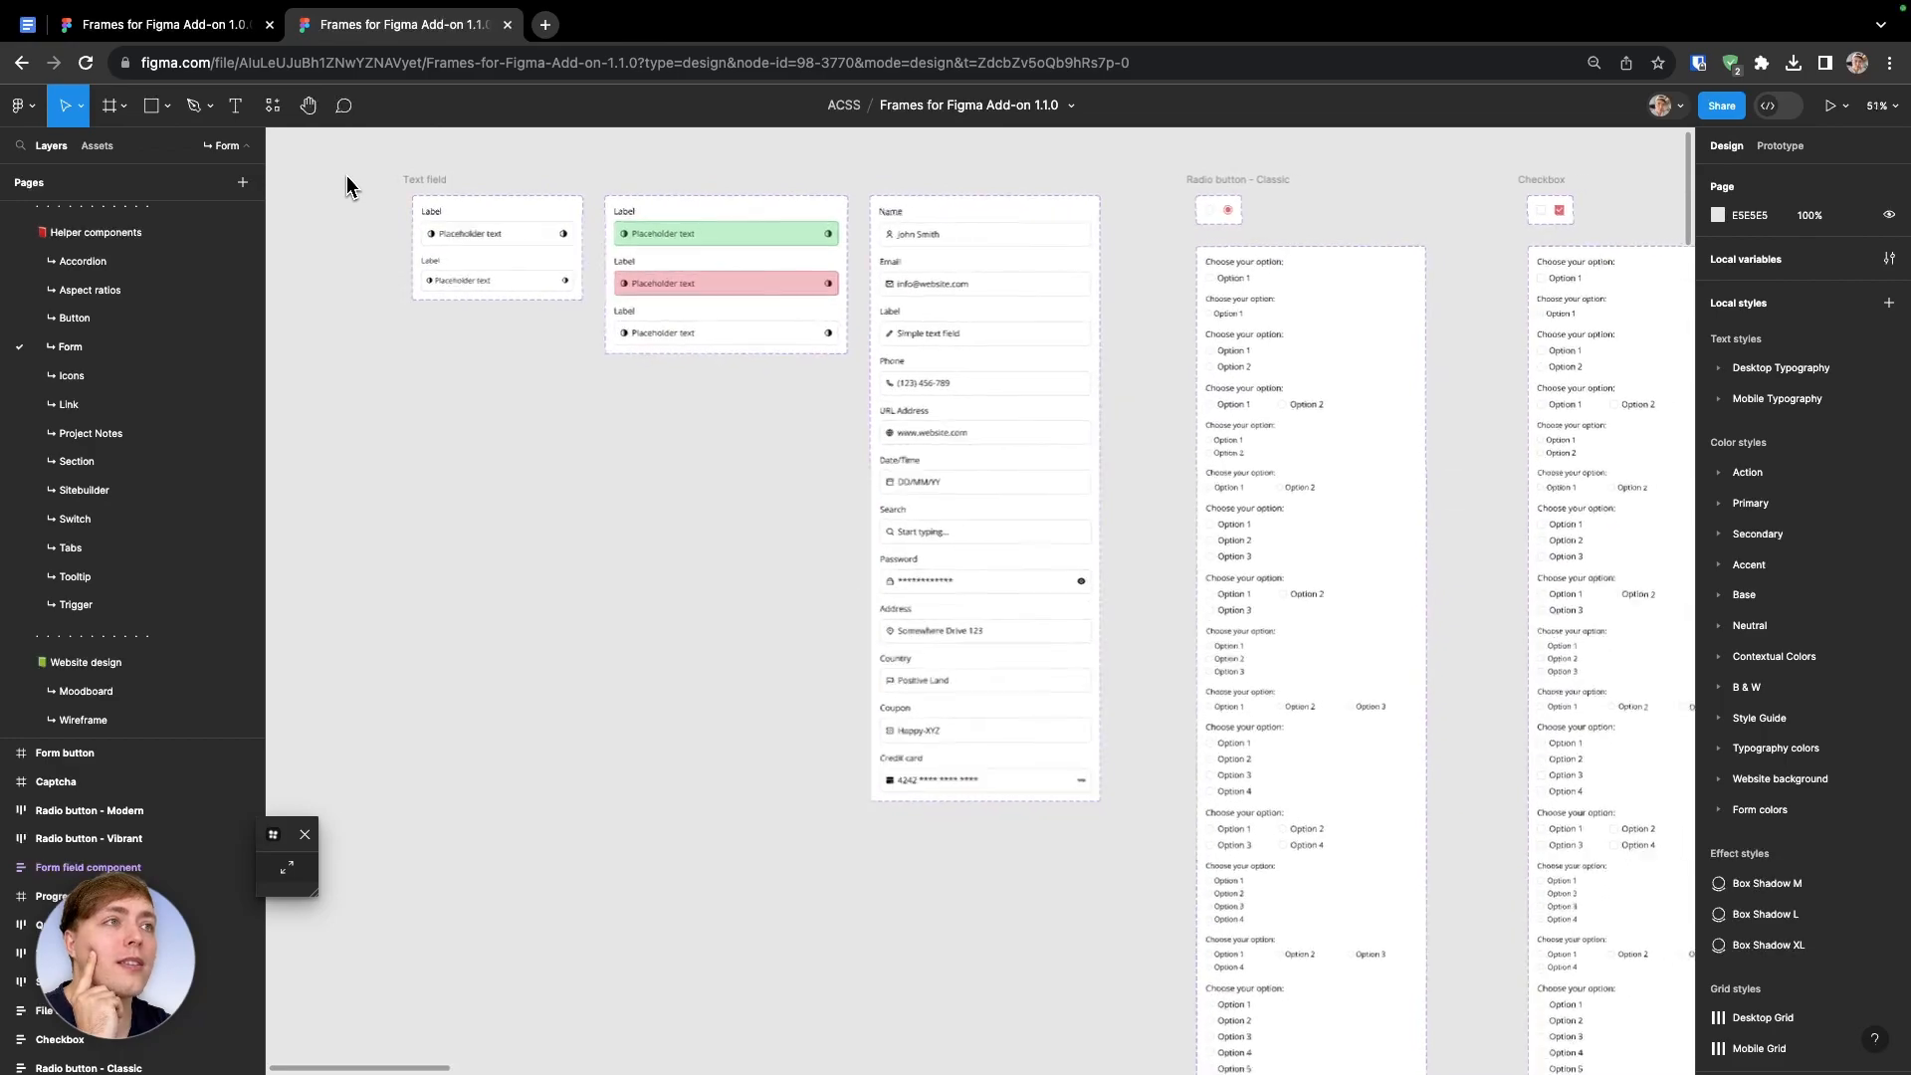
scroll(347, 176, down, 5)
scroll(347, 176, up, 3)
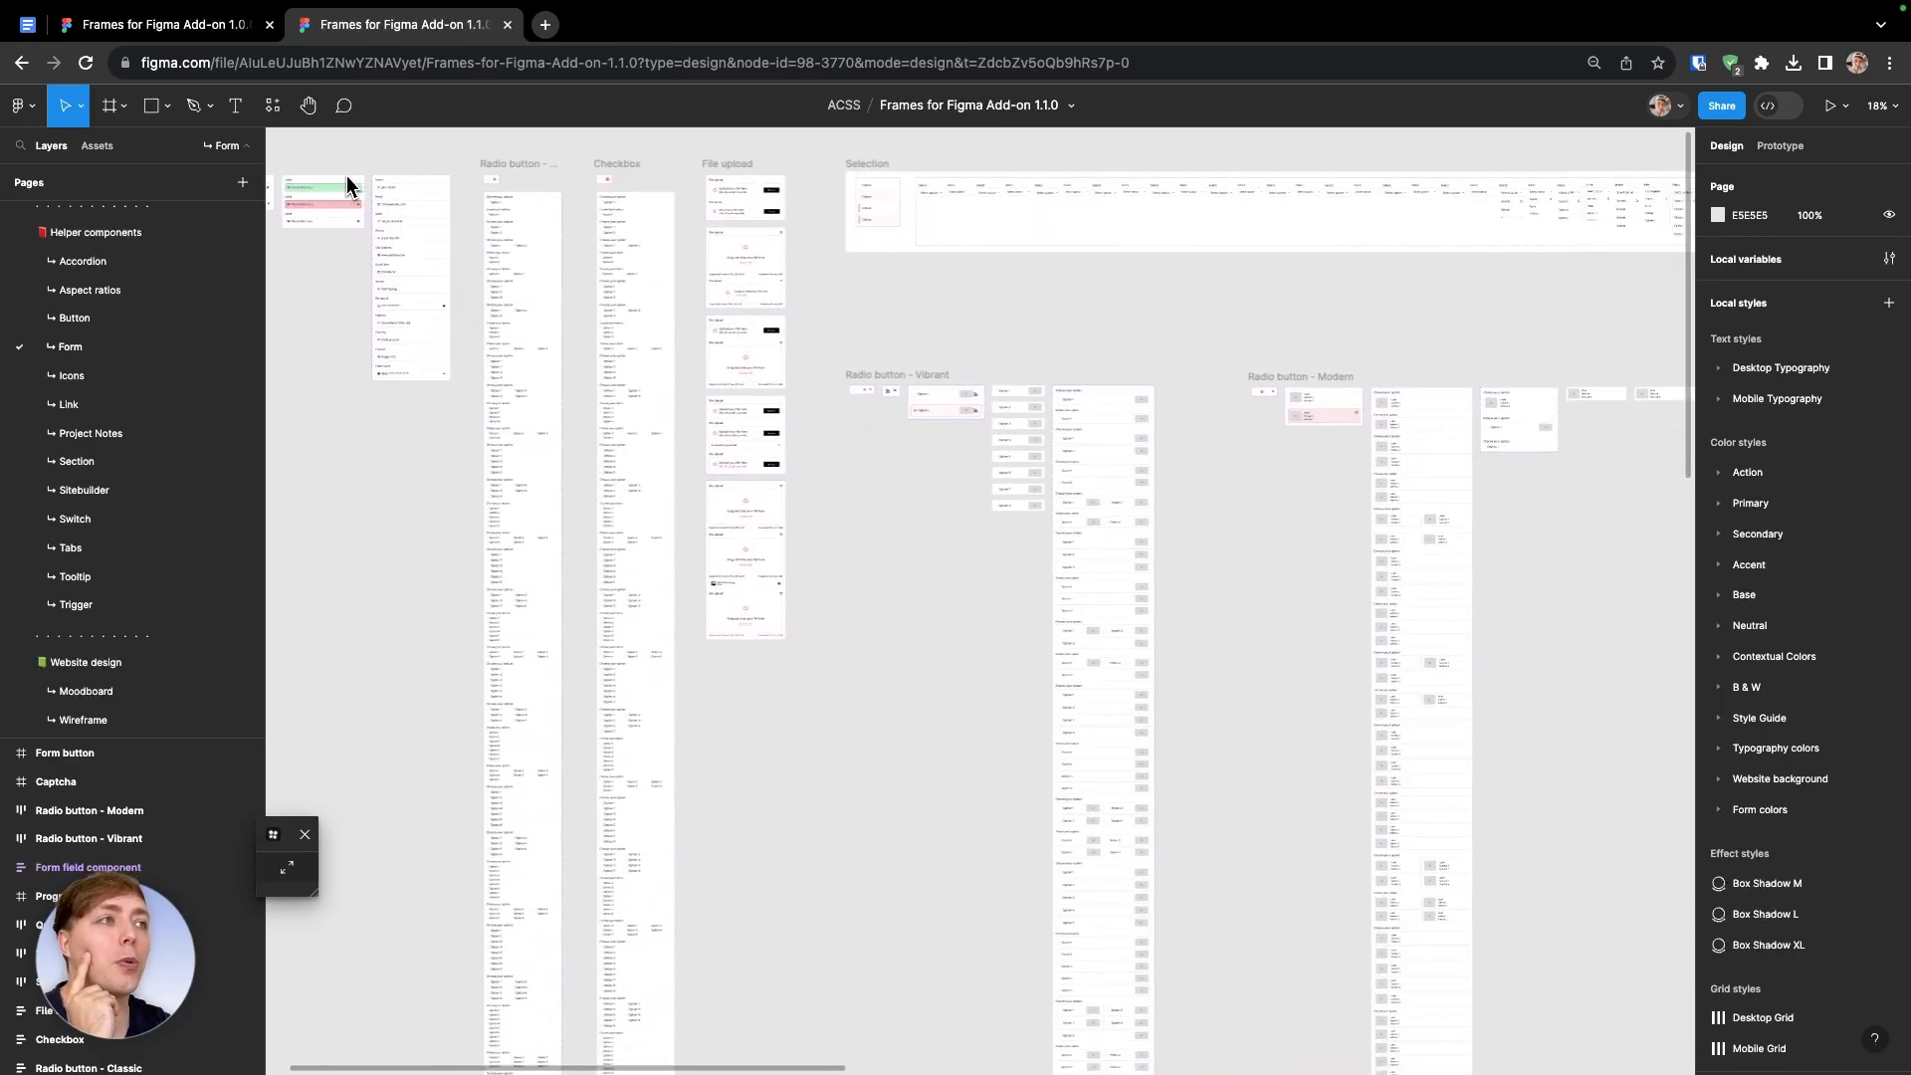
scroll(347, 175, right, 10)
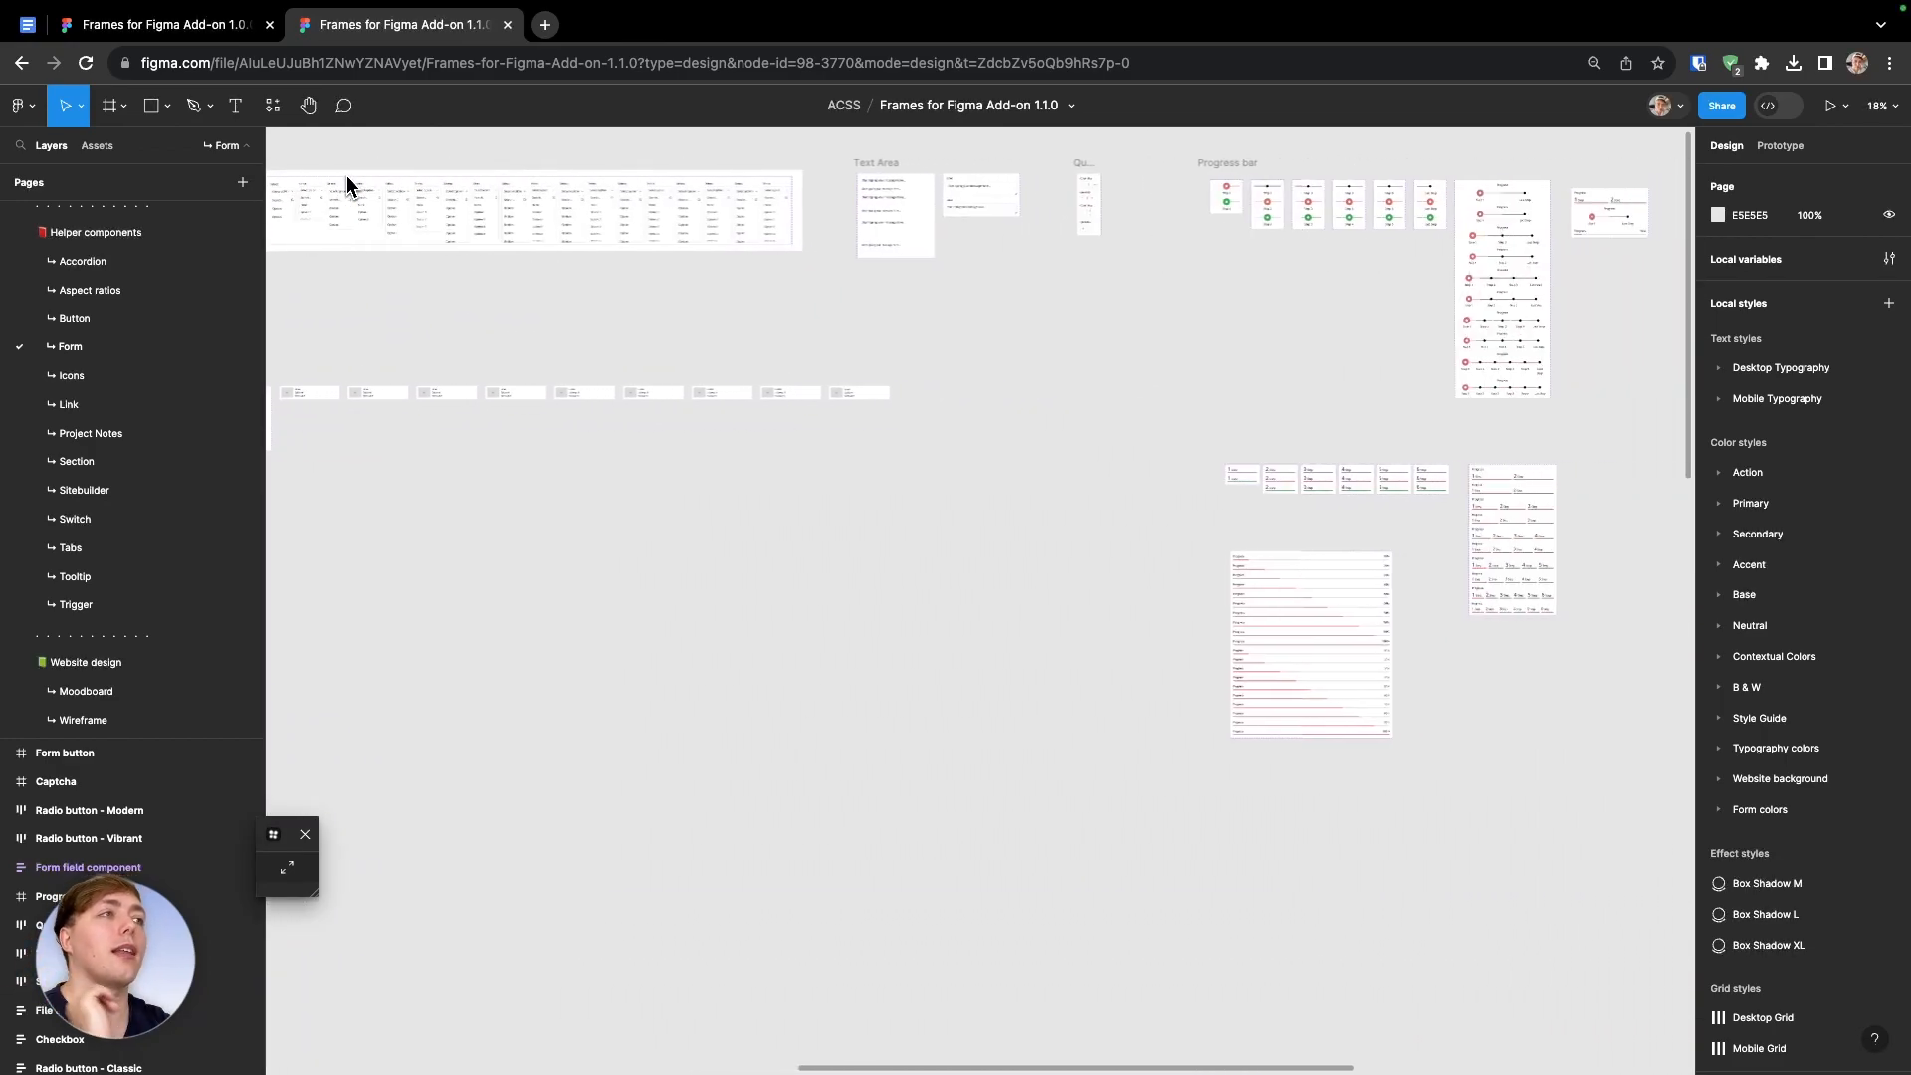
scroll(546, 273, down, 4)
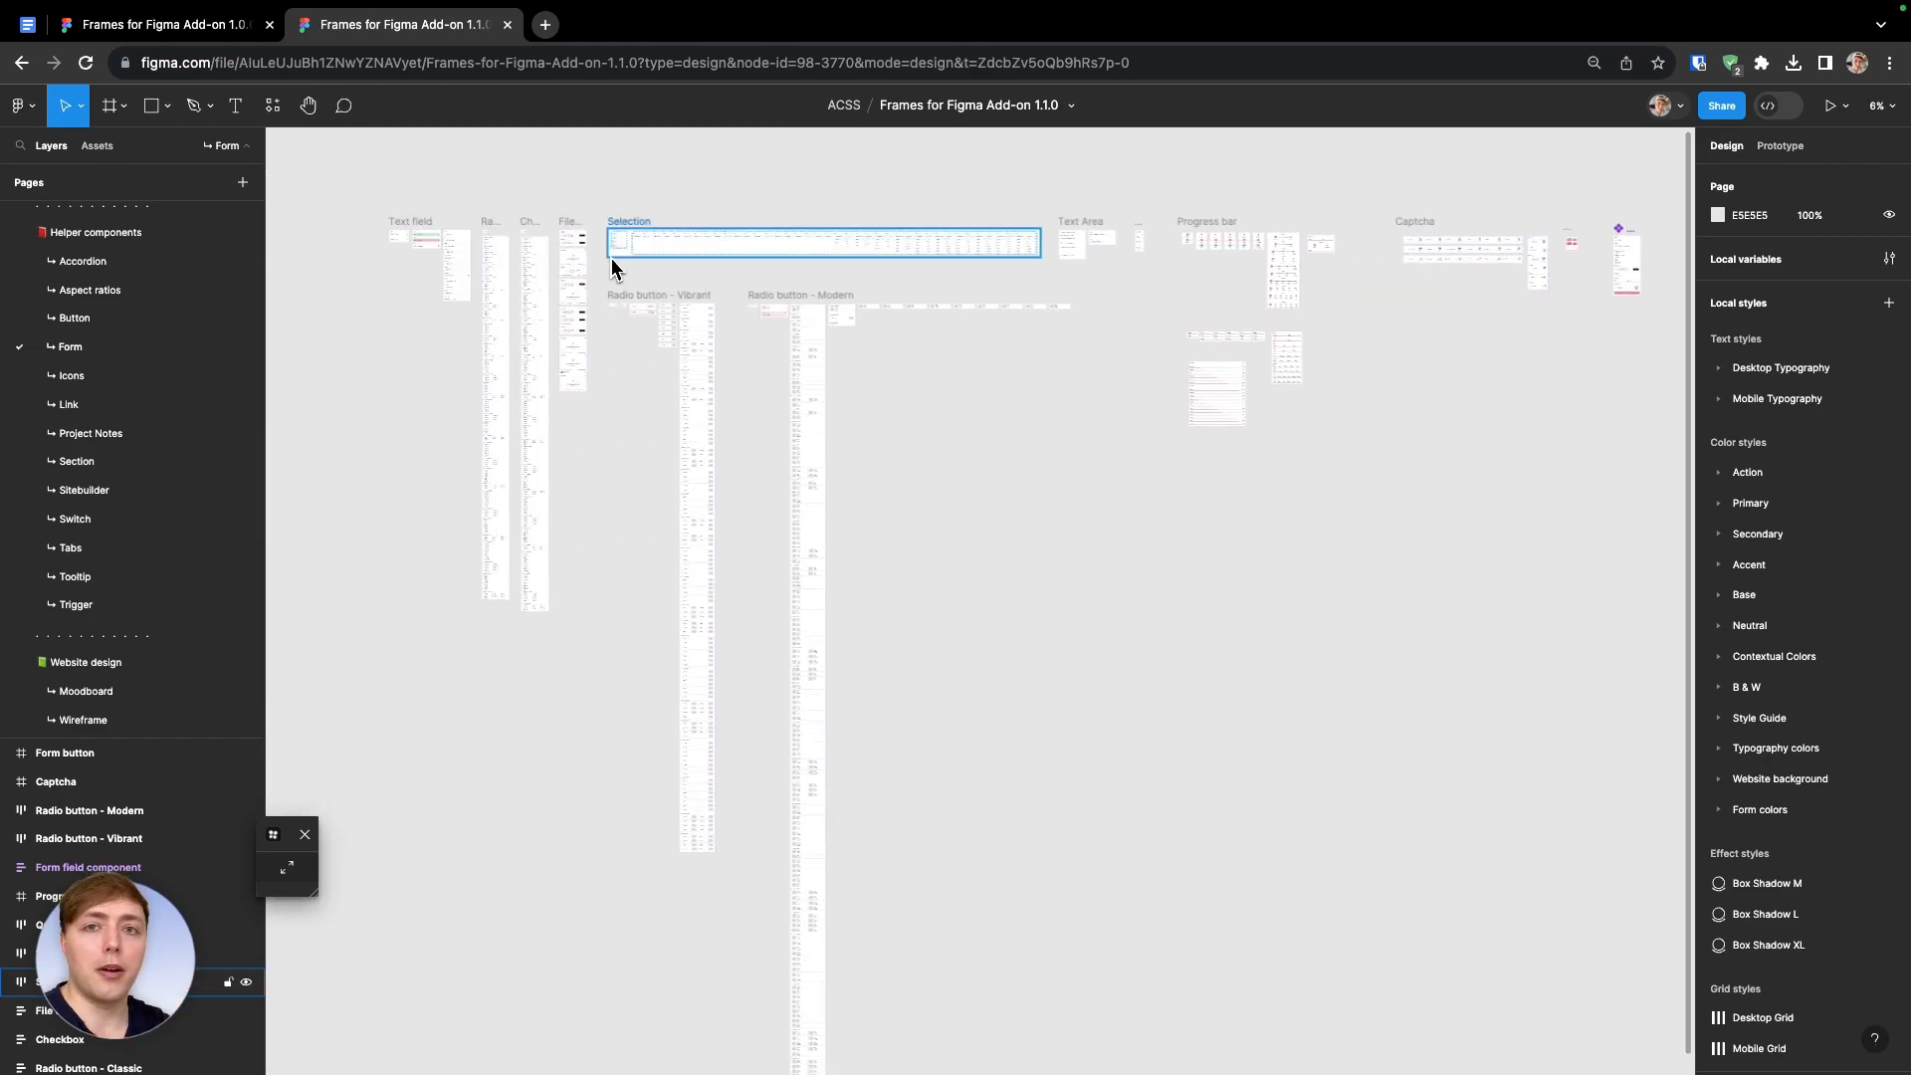
Open the Wireframe page and place an instance of the Form field component on the empty canvas beside the Mobile frame
scroll(195, 498, down, 1)
click(140, 694)
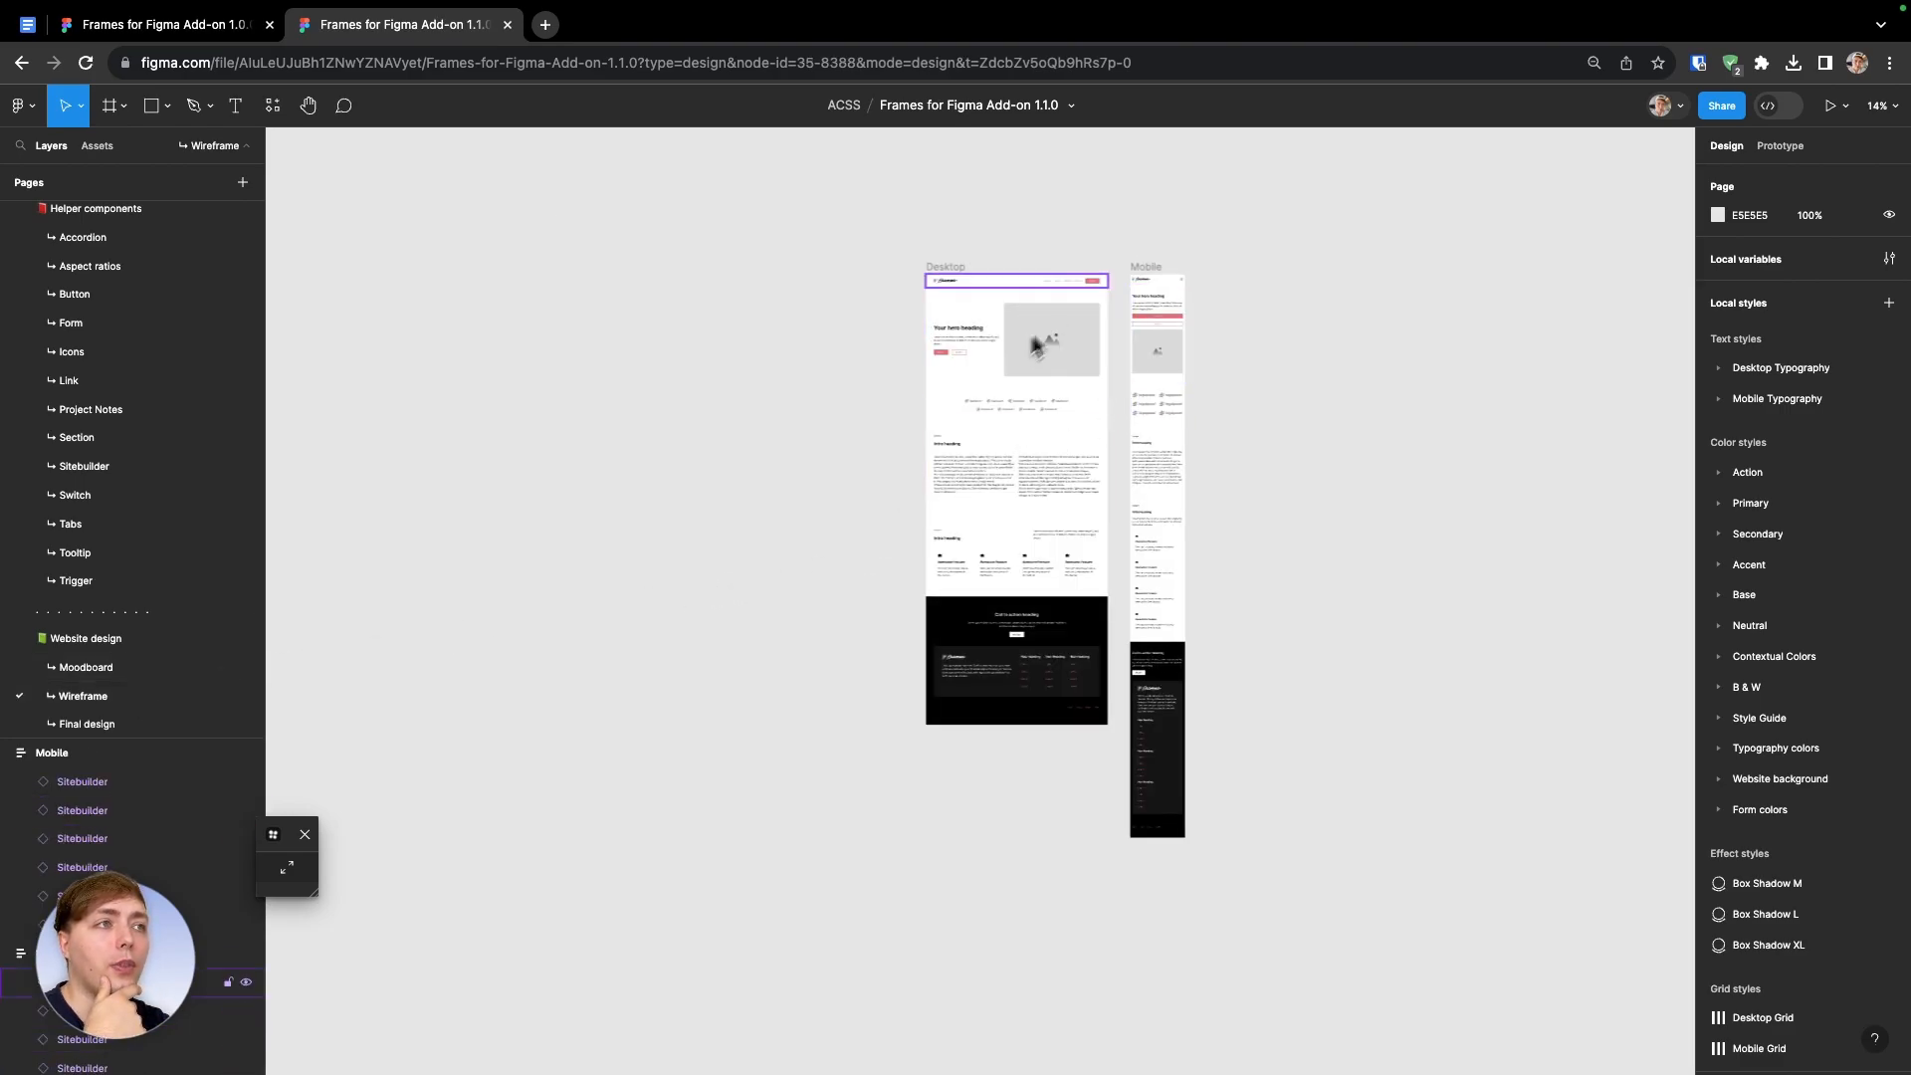
scroll(1186, 356, right, 5)
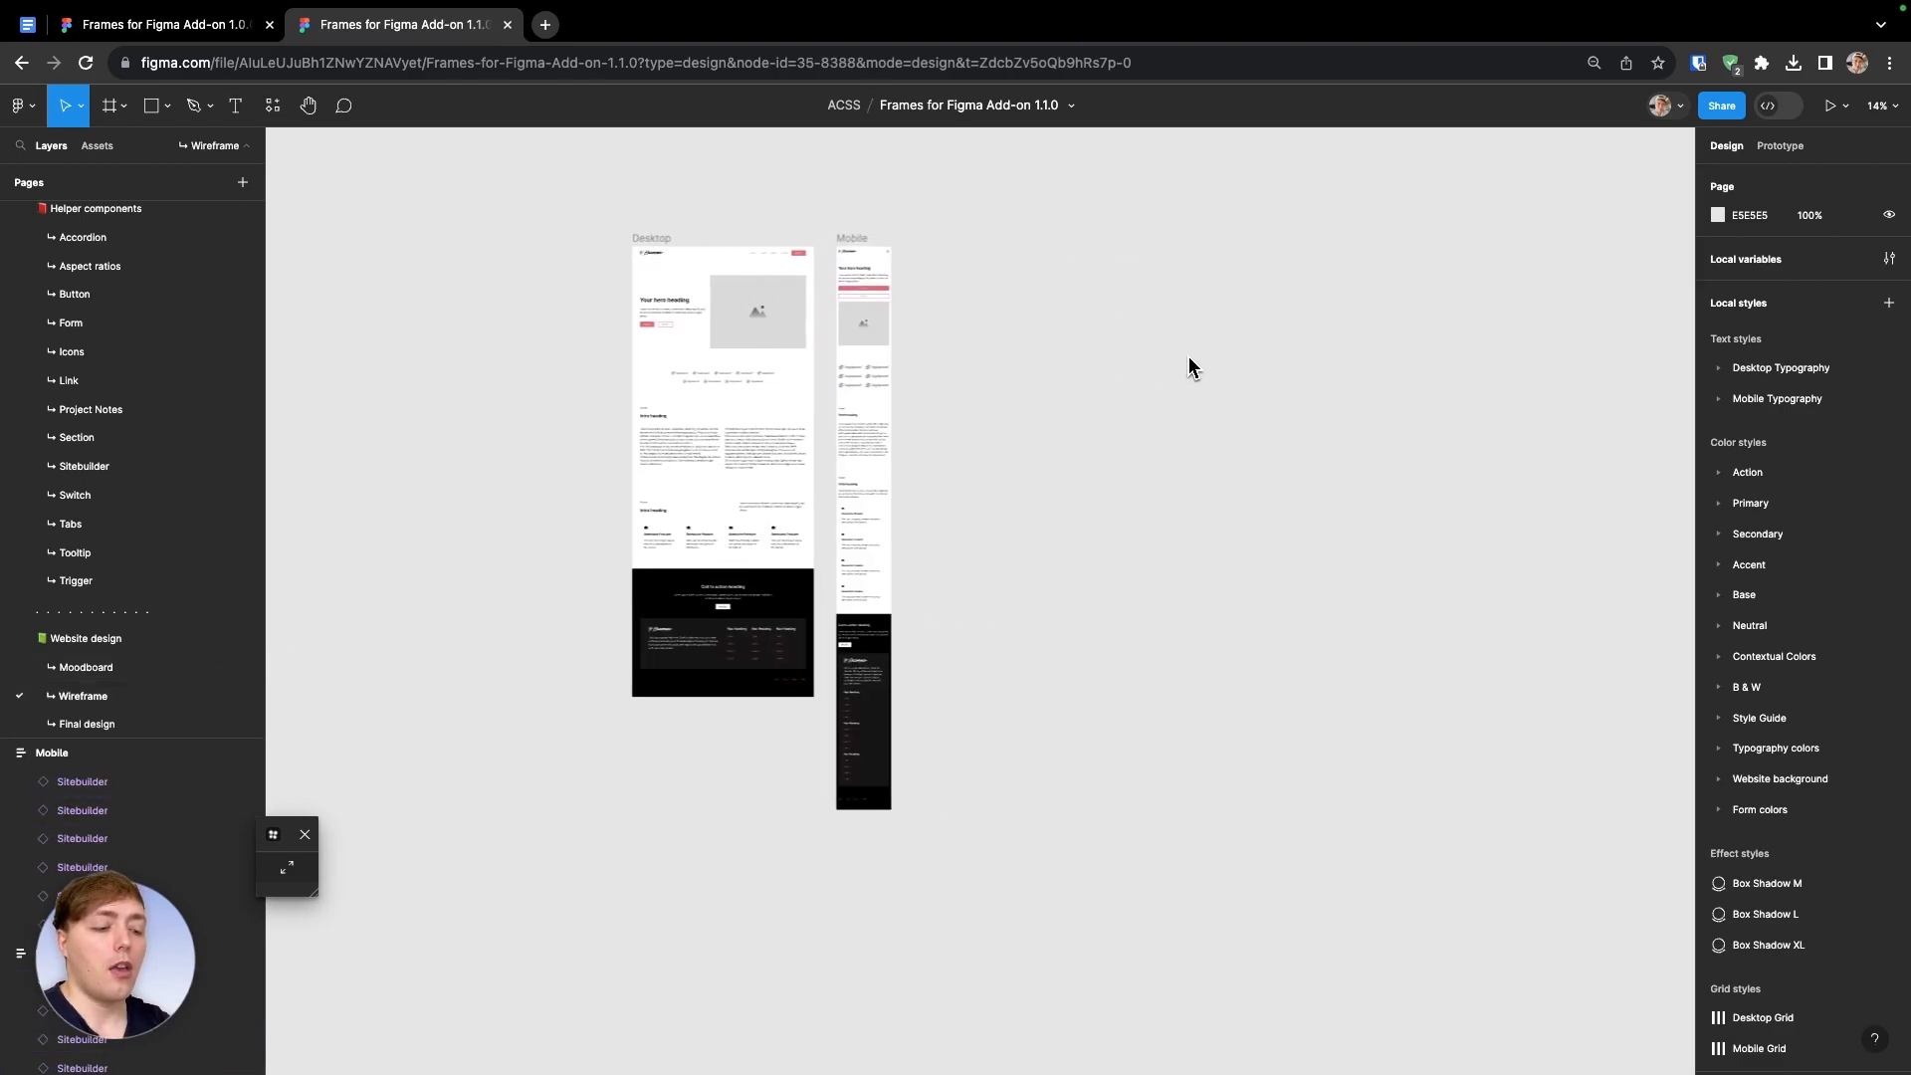
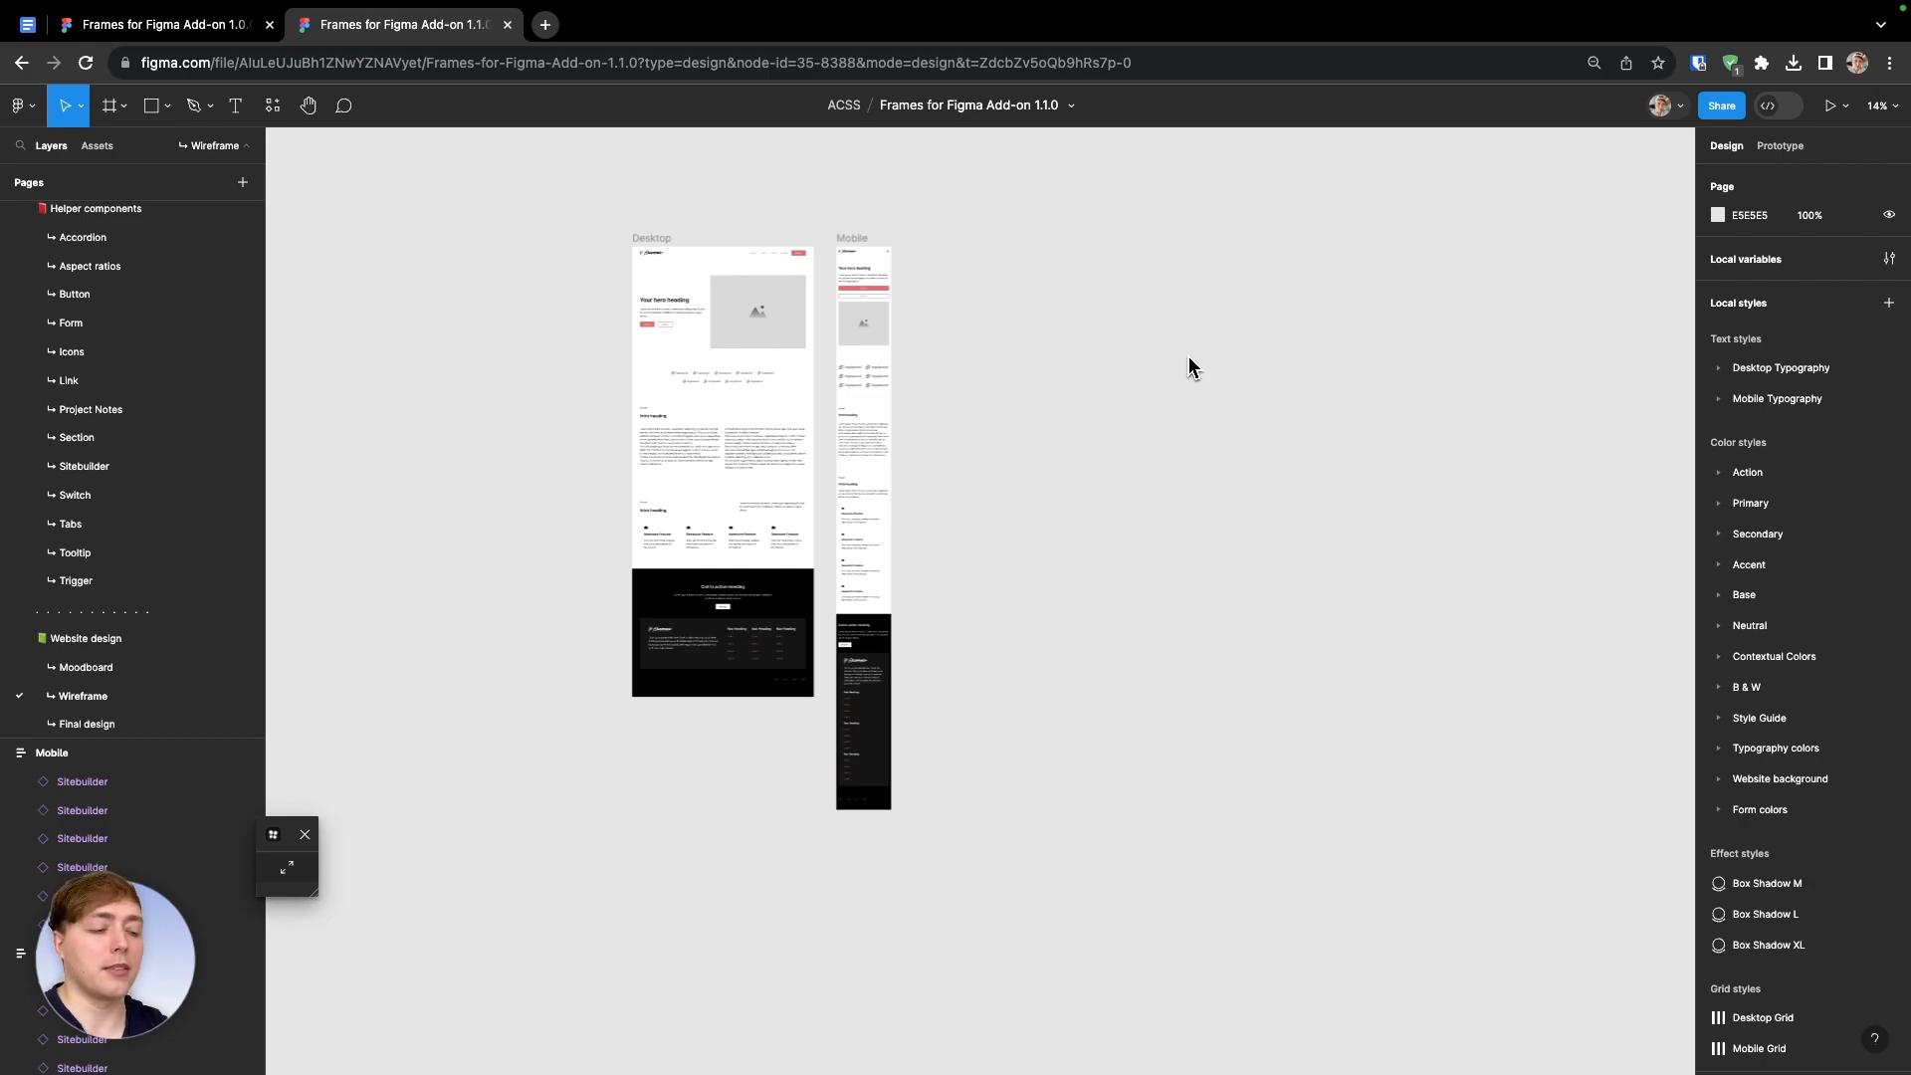
key(shift+i)
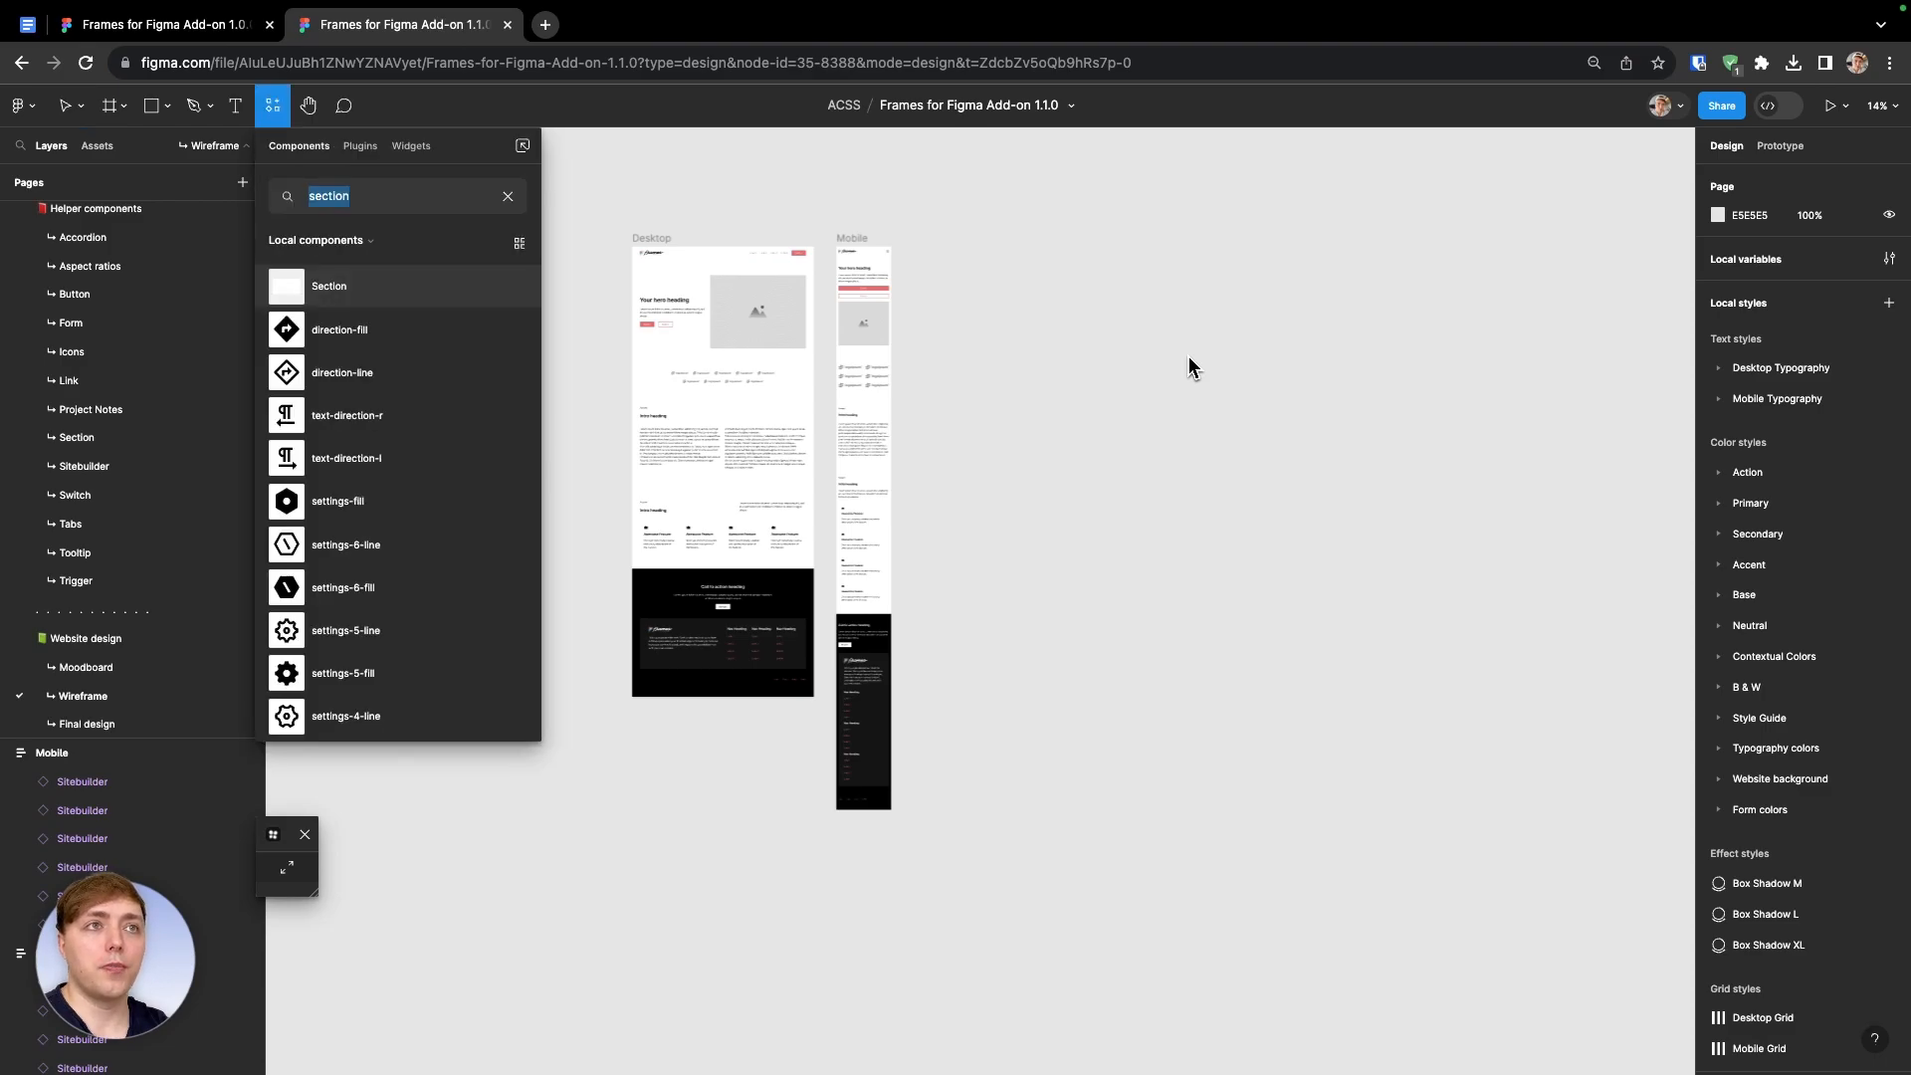
text(from field)
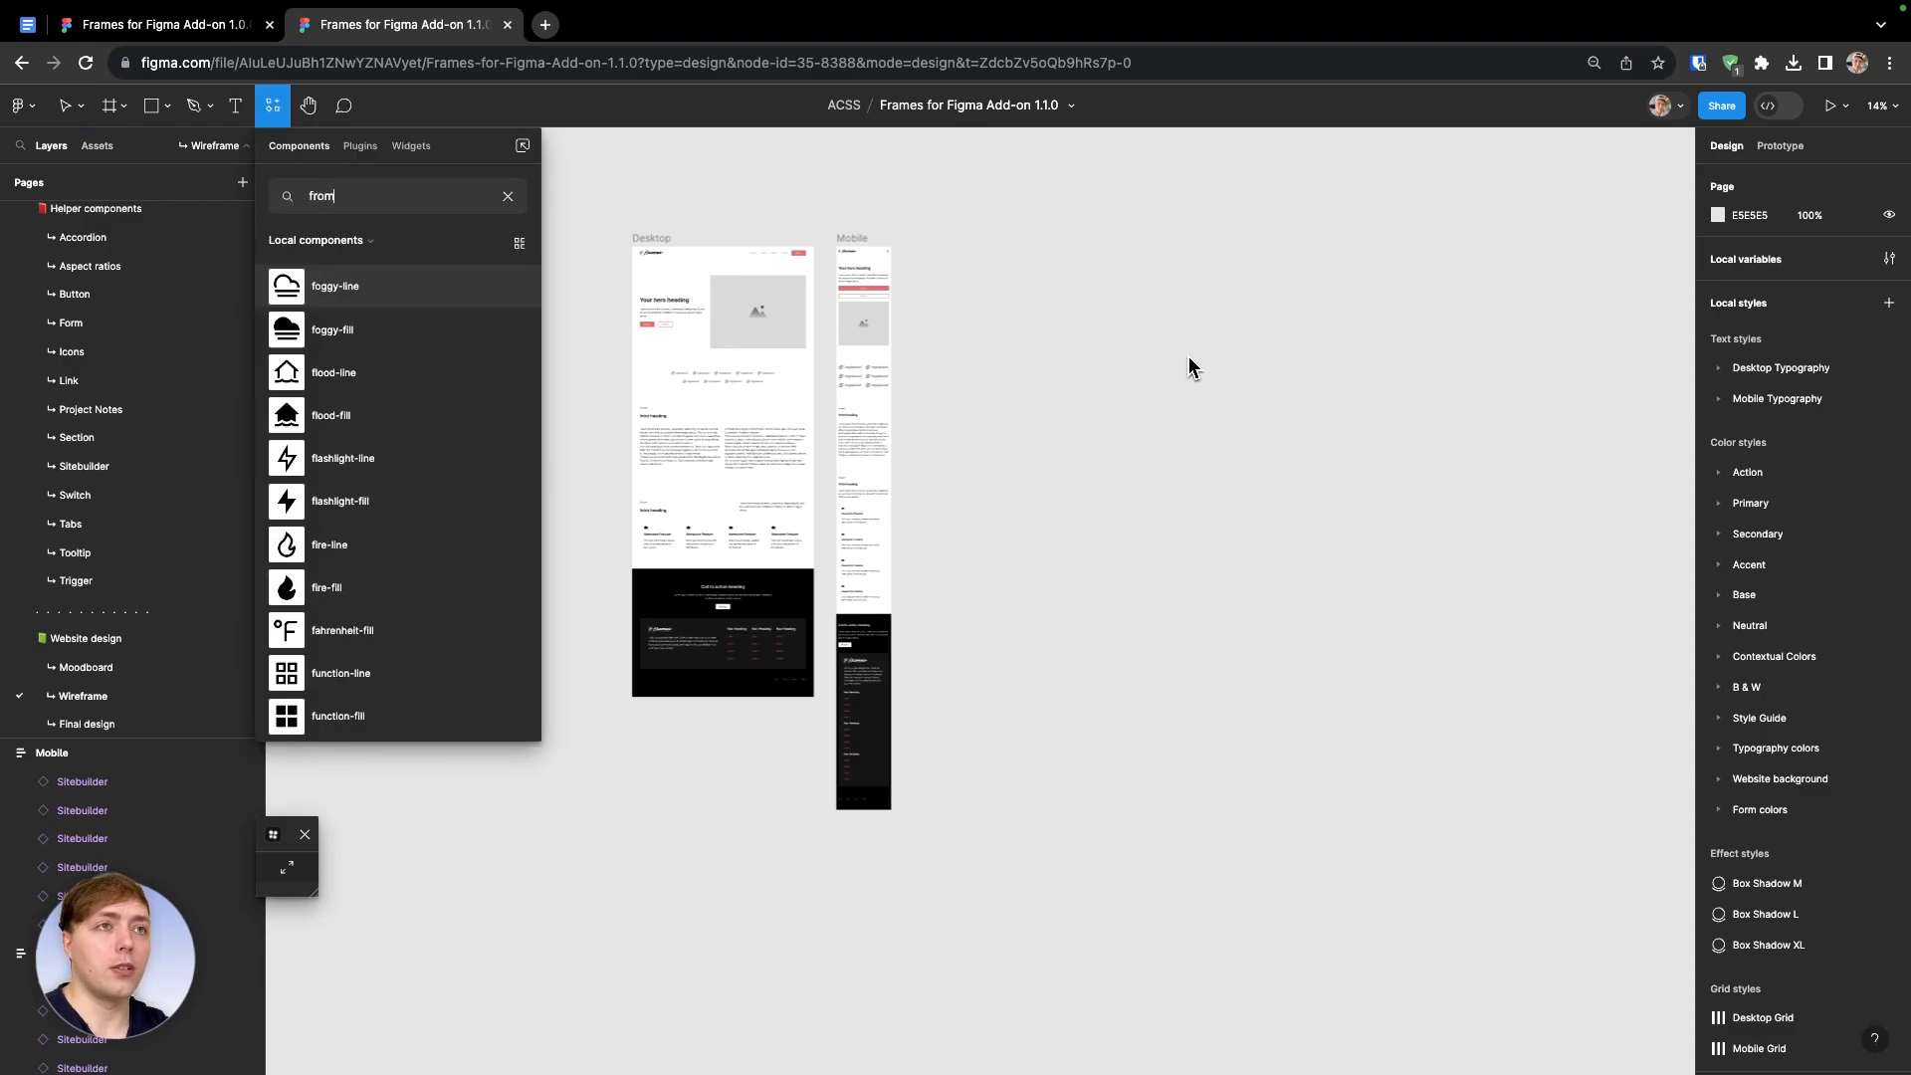
text( compo)
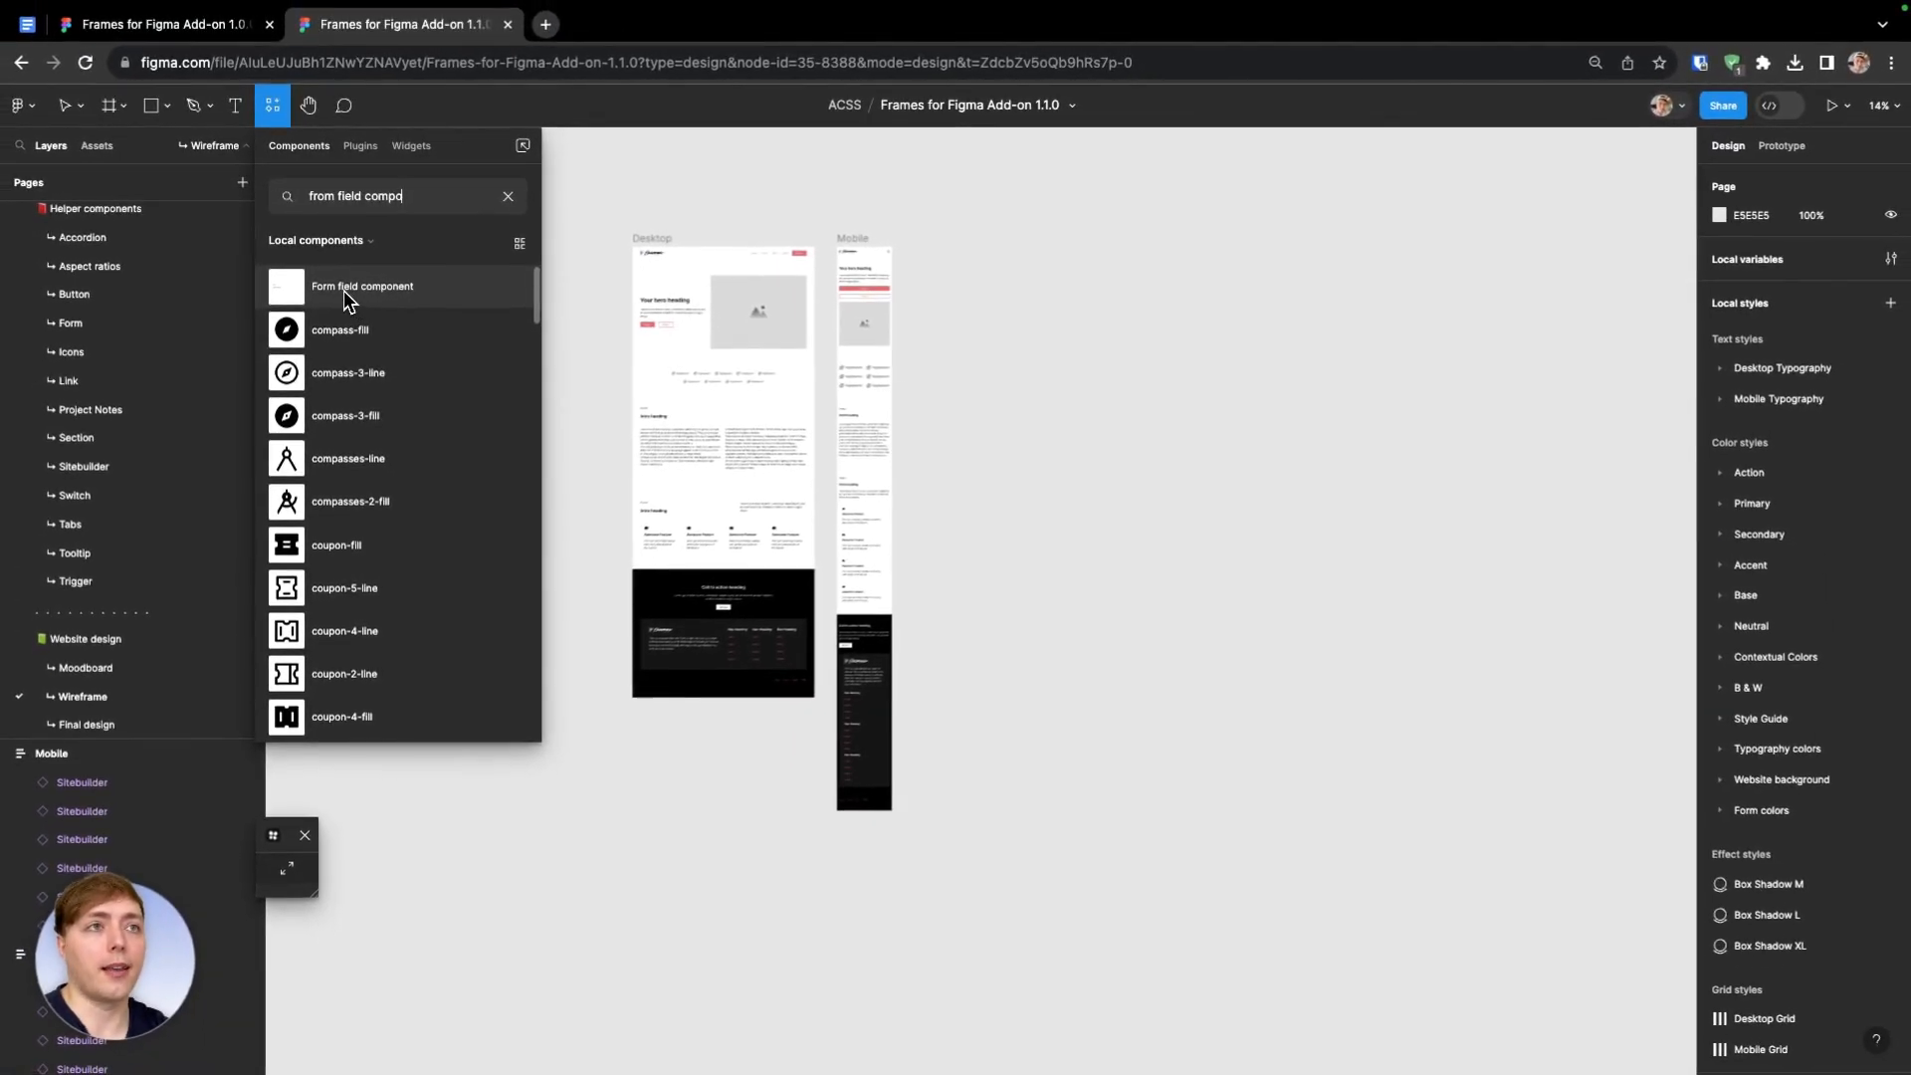
drag(343, 291, 1147, 360)
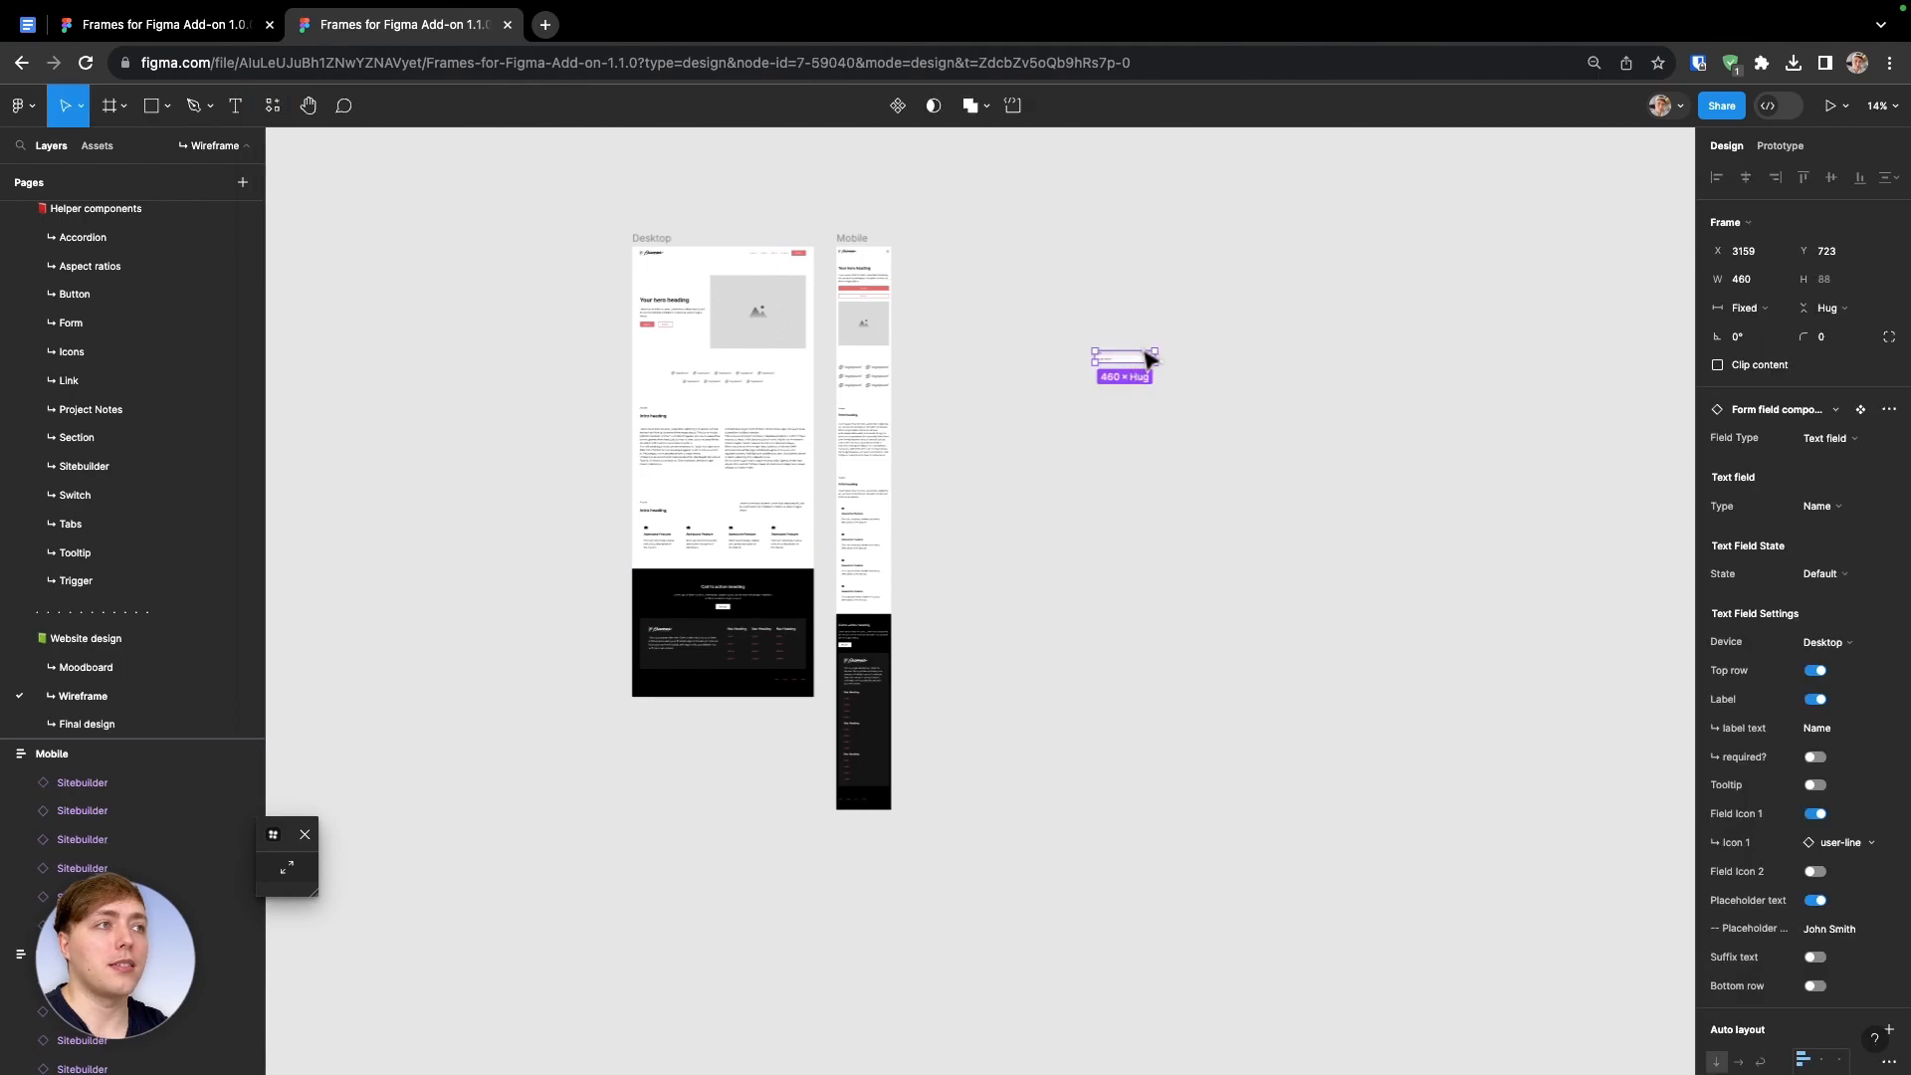
Try the Form field instance as Text area field, Radio field, Checkbox field, Selection field and File upload in turn
key(shift+2)
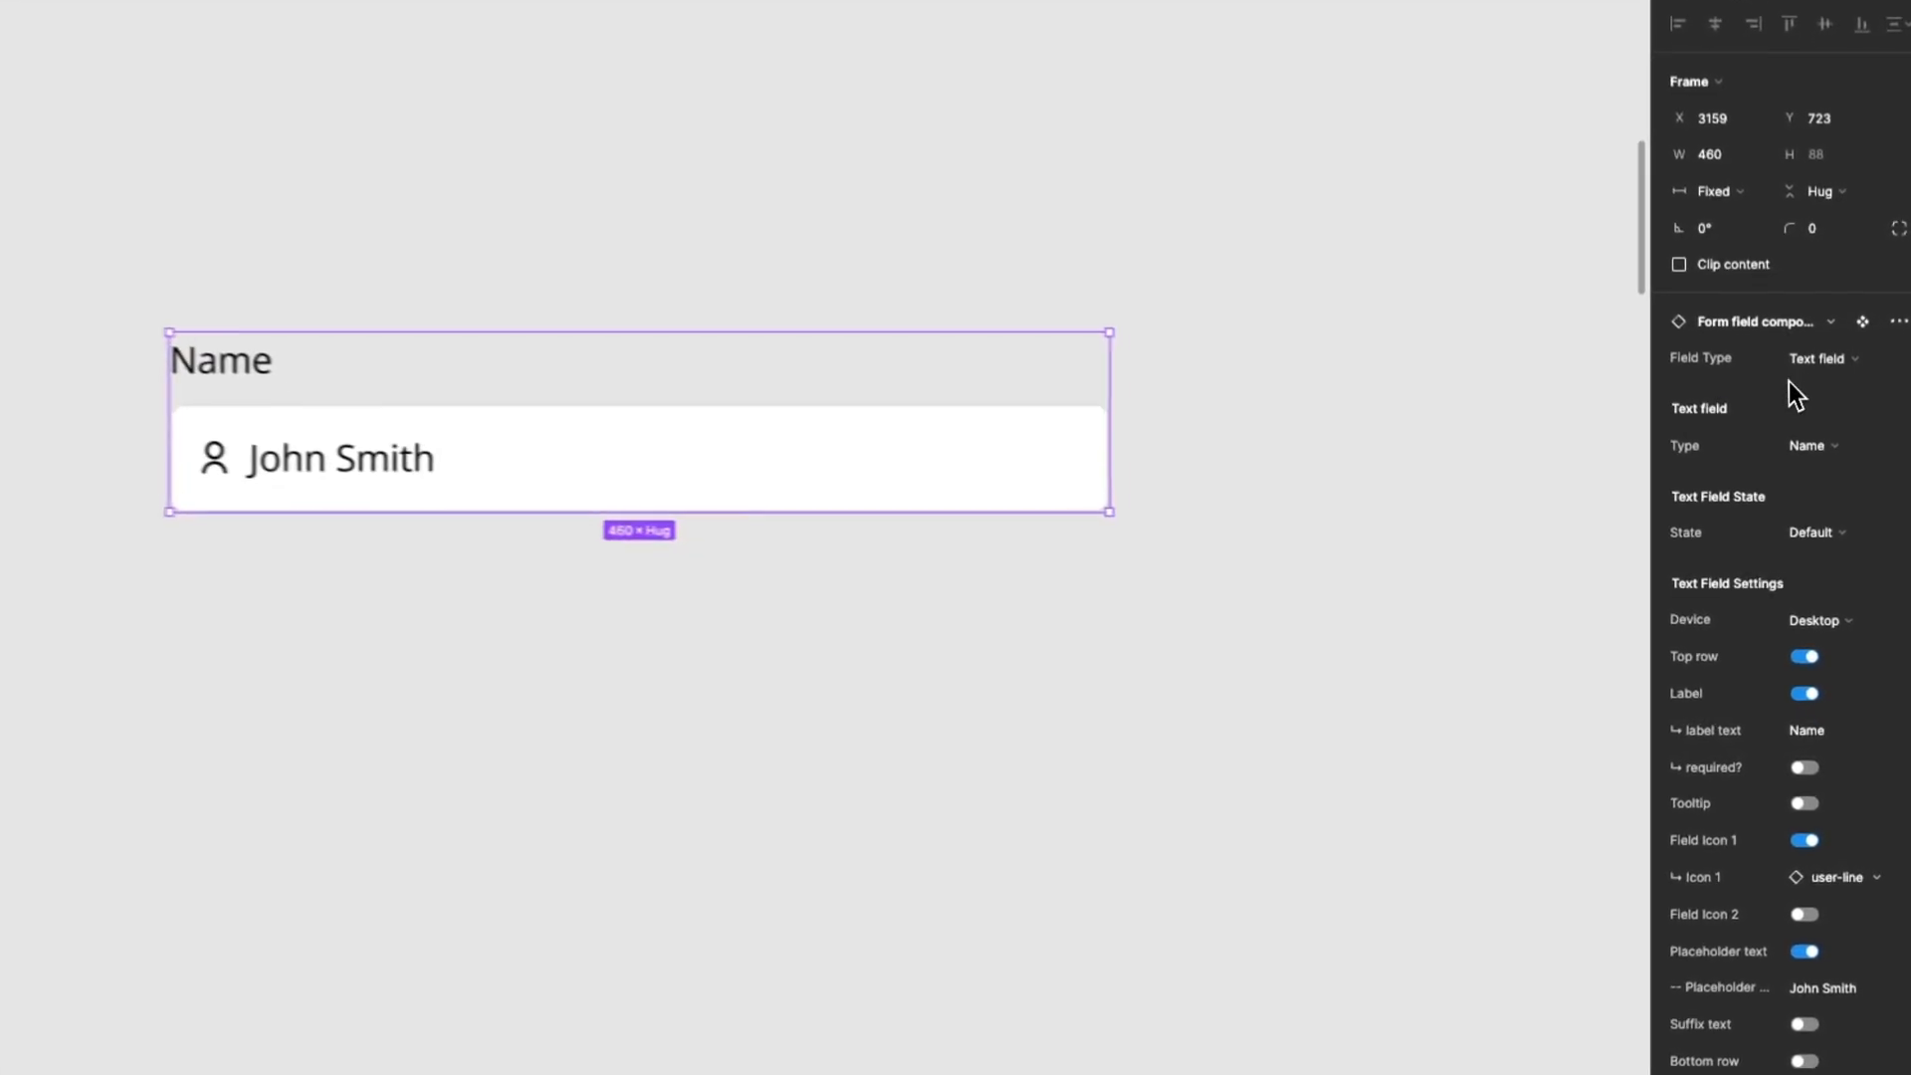
click(1823, 367)
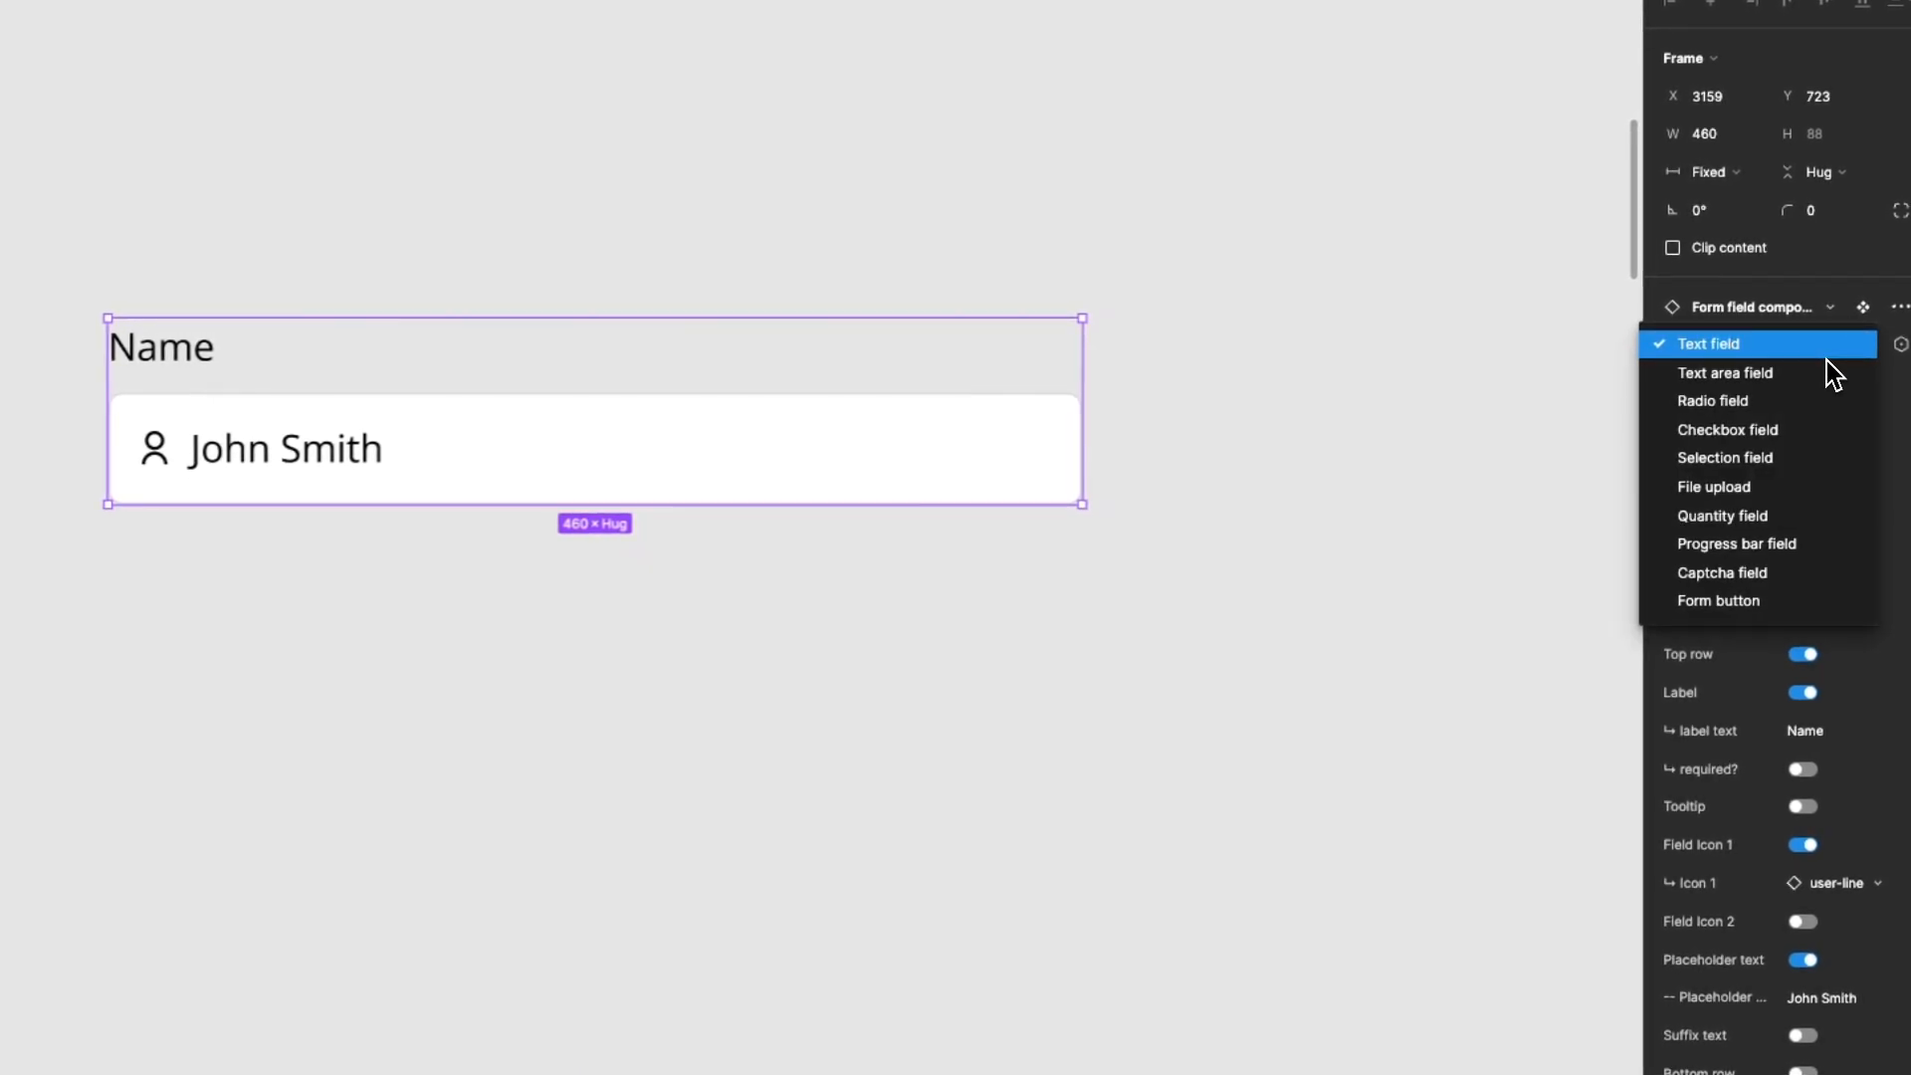
click(1826, 356)
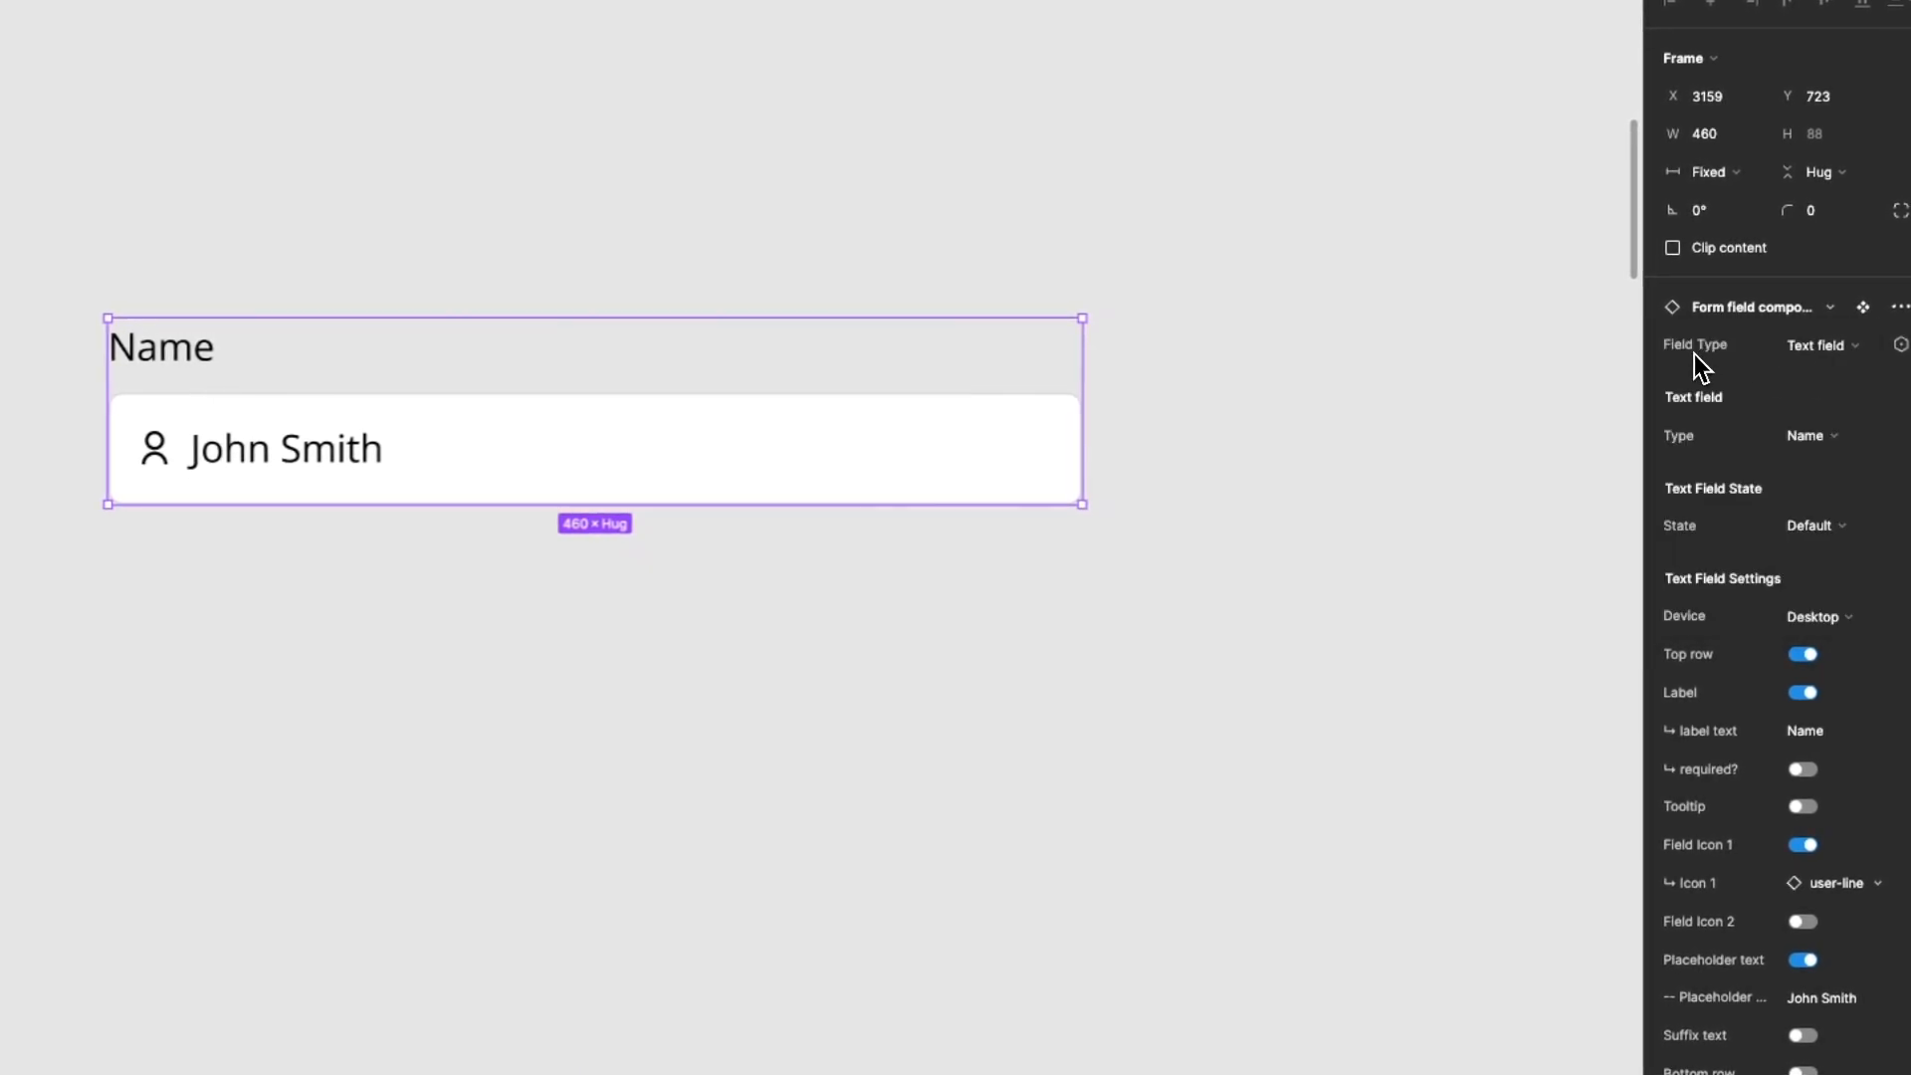
click(1828, 348)
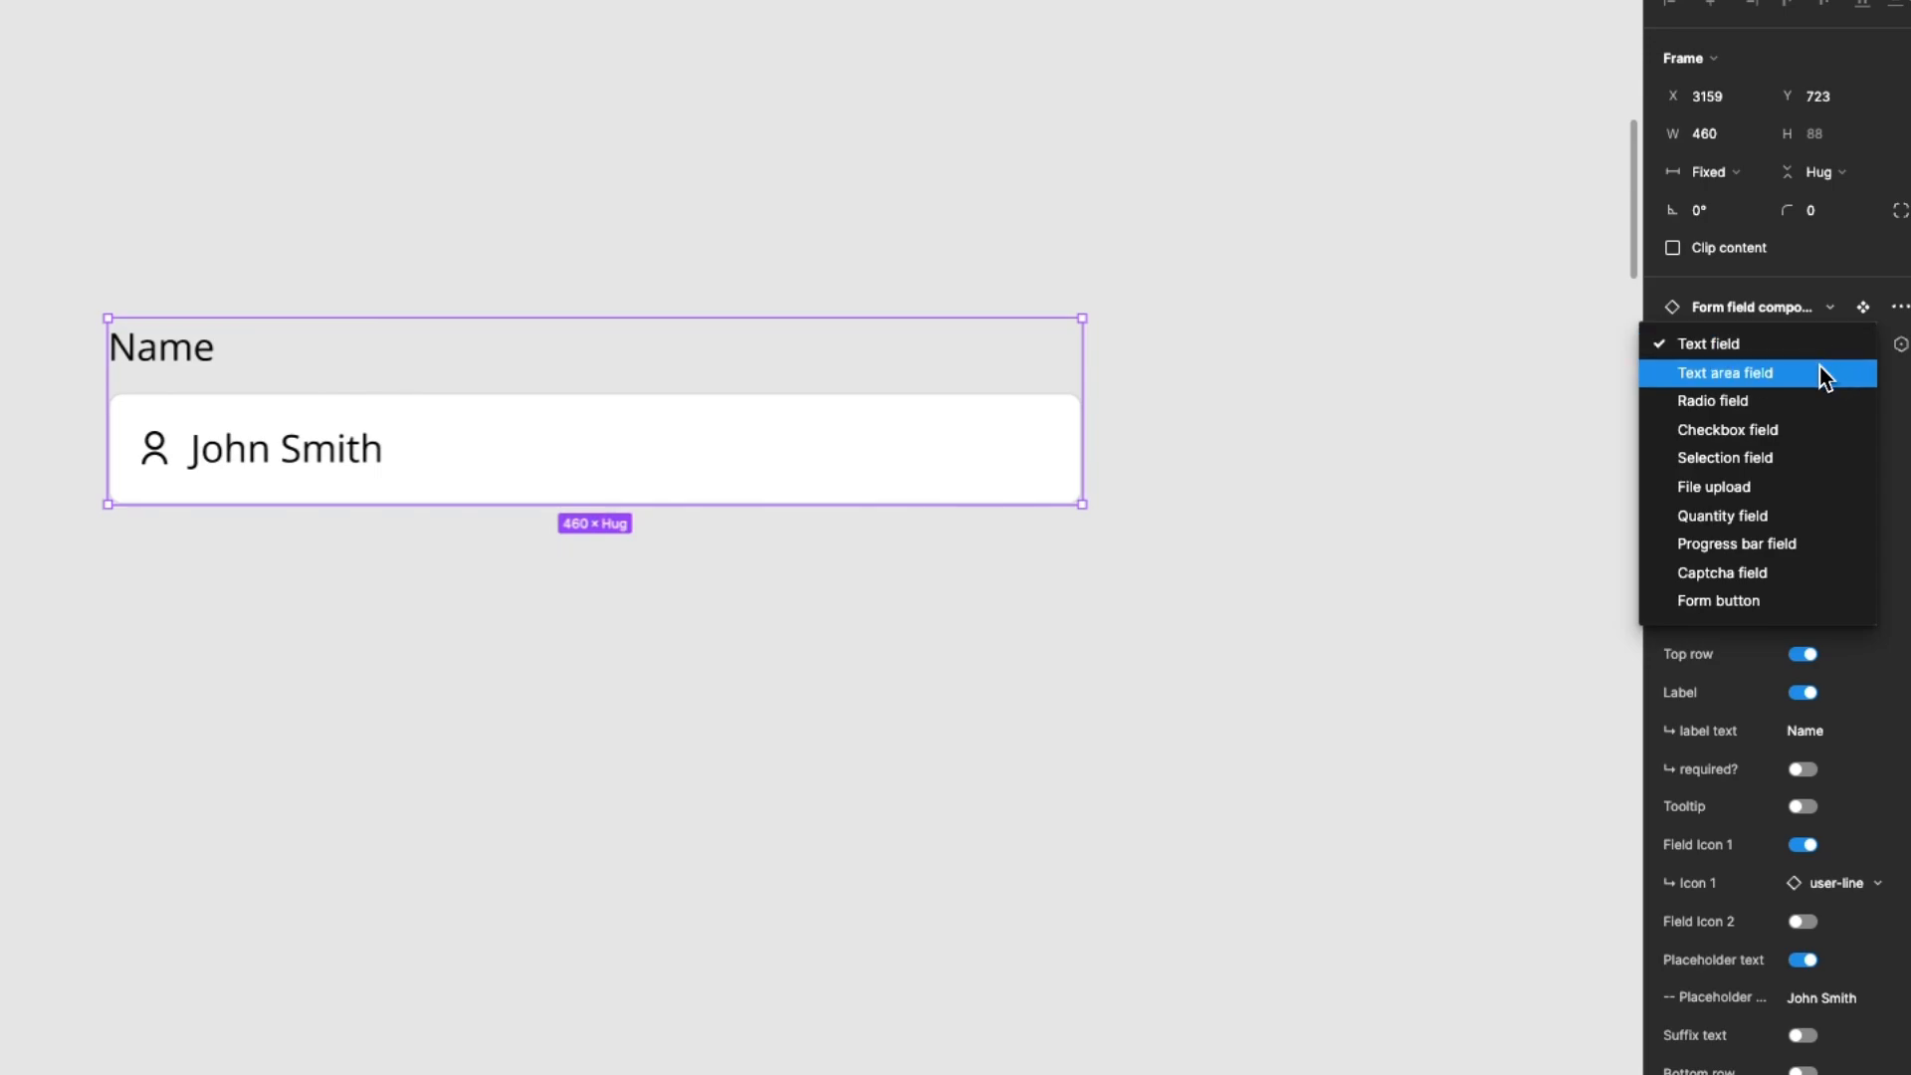
click(1825, 374)
click(1822, 361)
click(1824, 372)
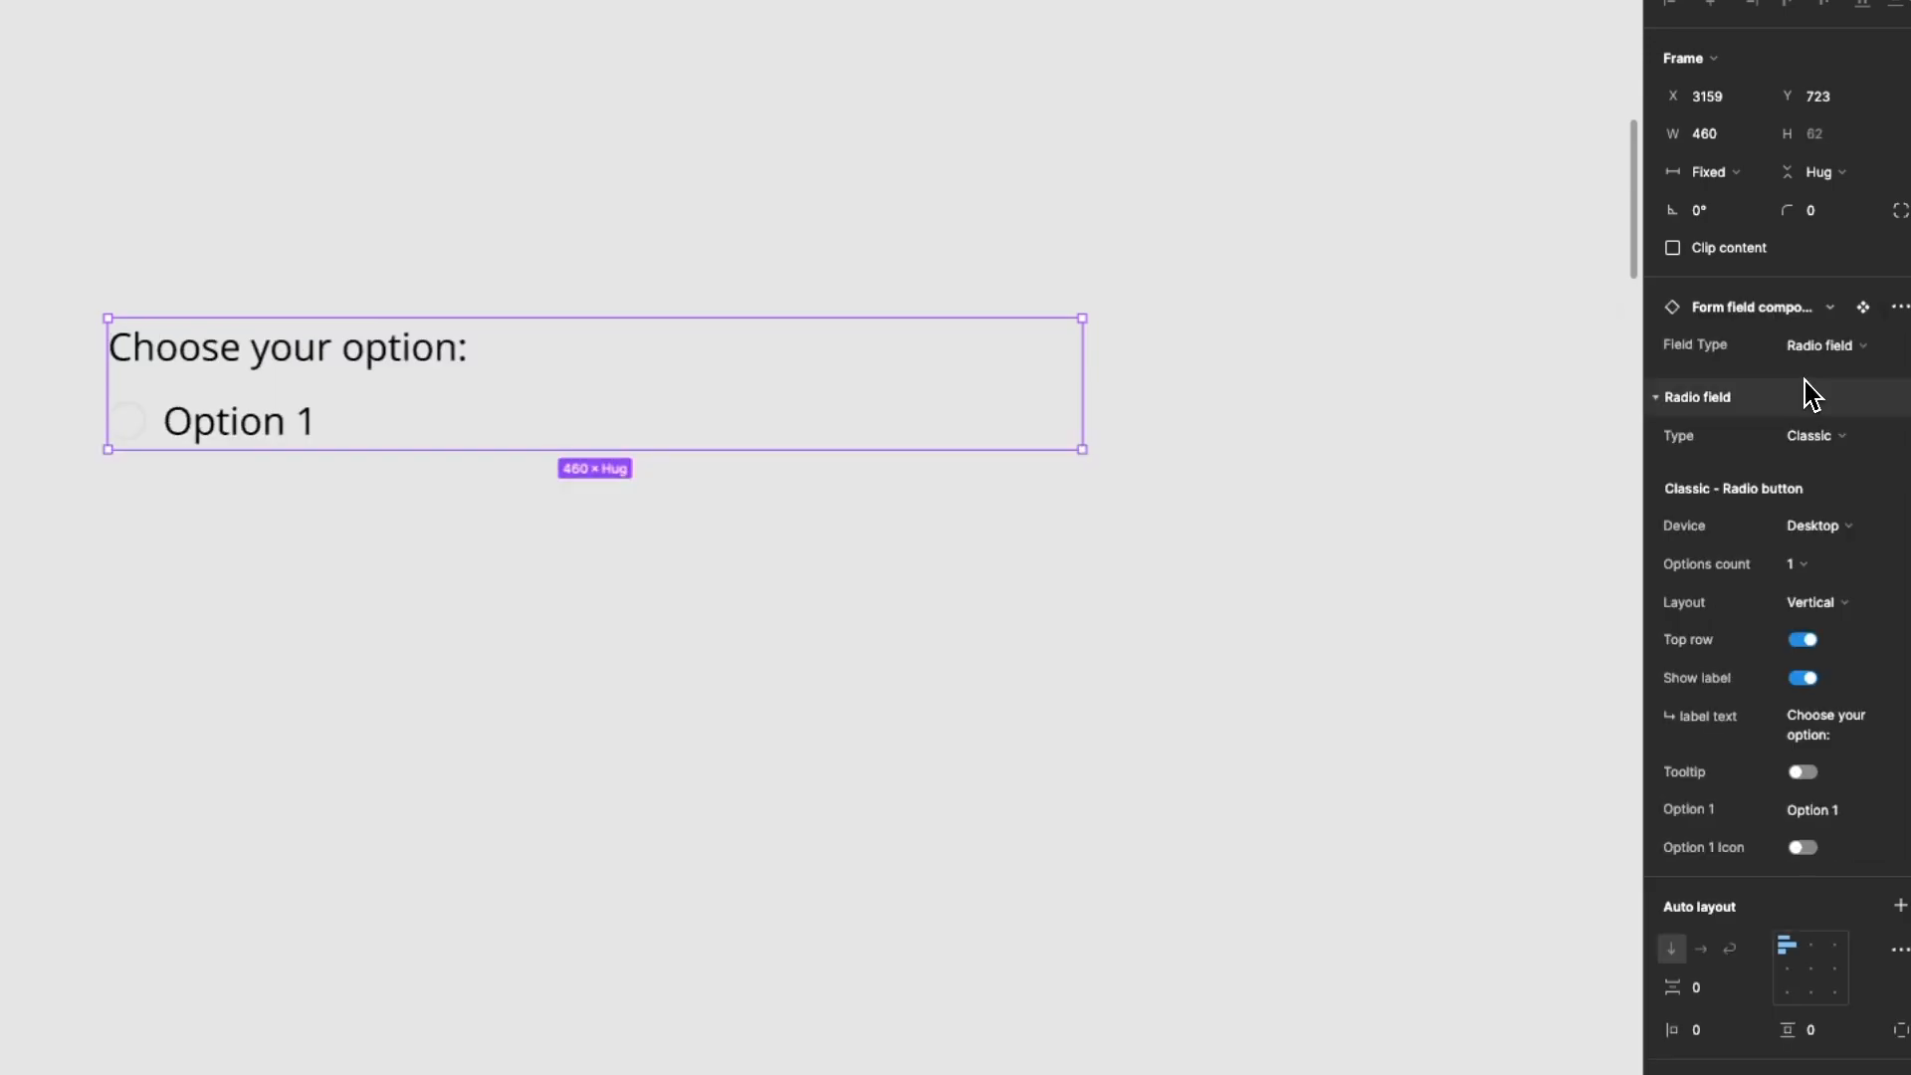
click(1821, 361)
click(1824, 373)
click(1828, 356)
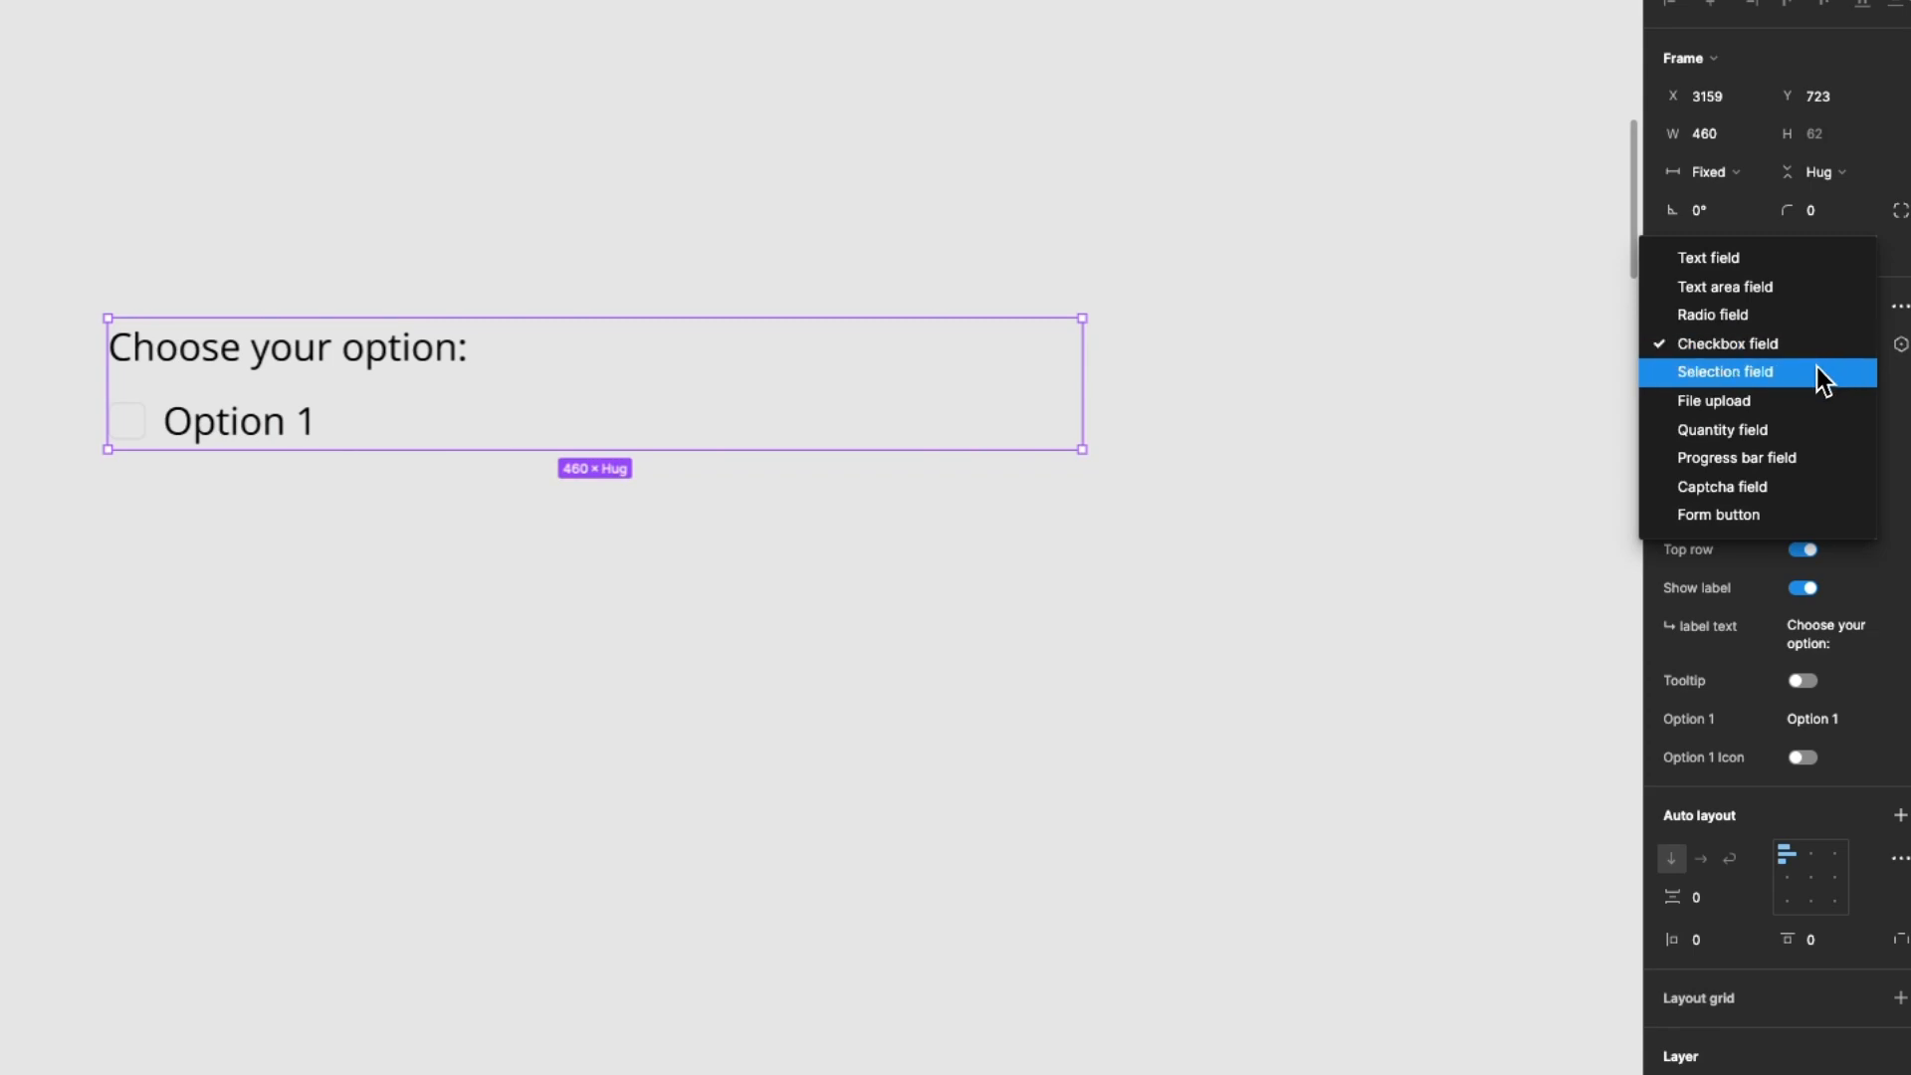
click(1822, 374)
click(1820, 360)
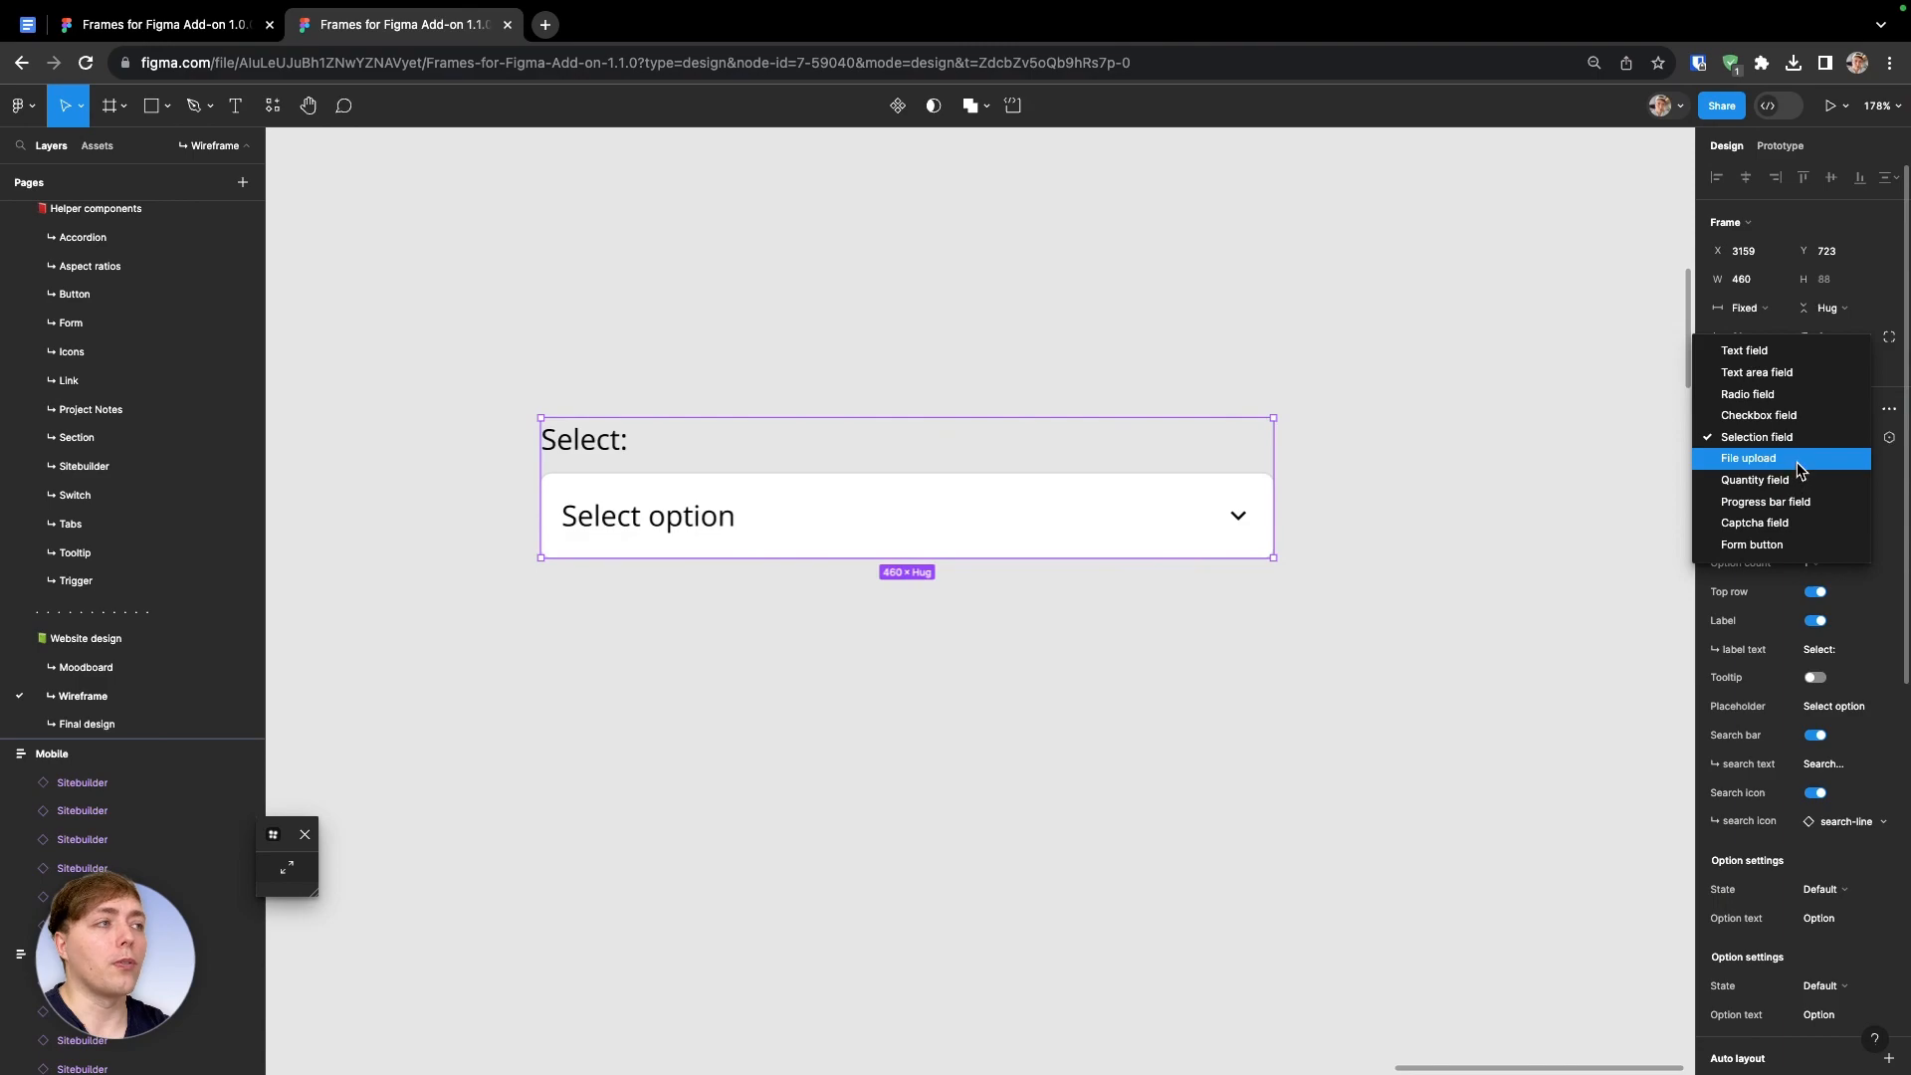
click(1800, 460)
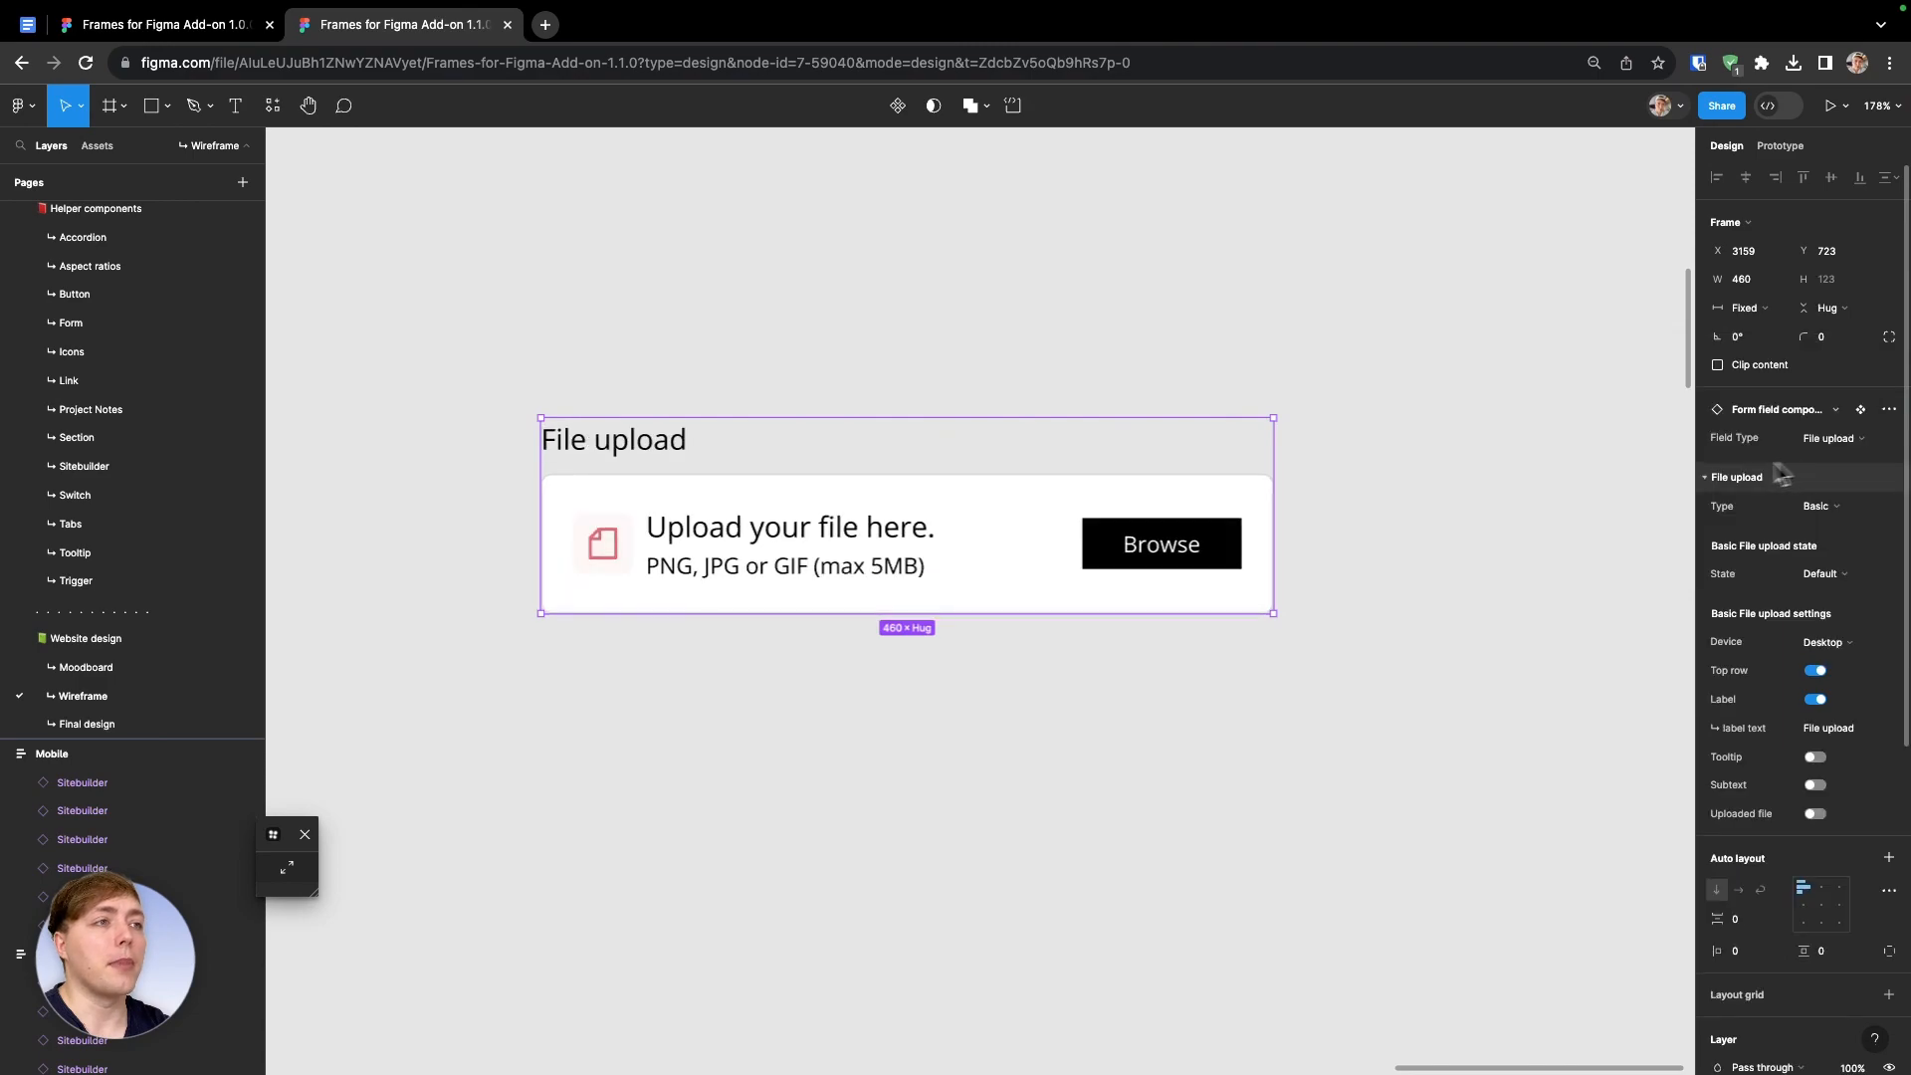
Set the Form field instance's field type back to Text field
click(1826, 442)
click(1826, 442)
click(1825, 442)
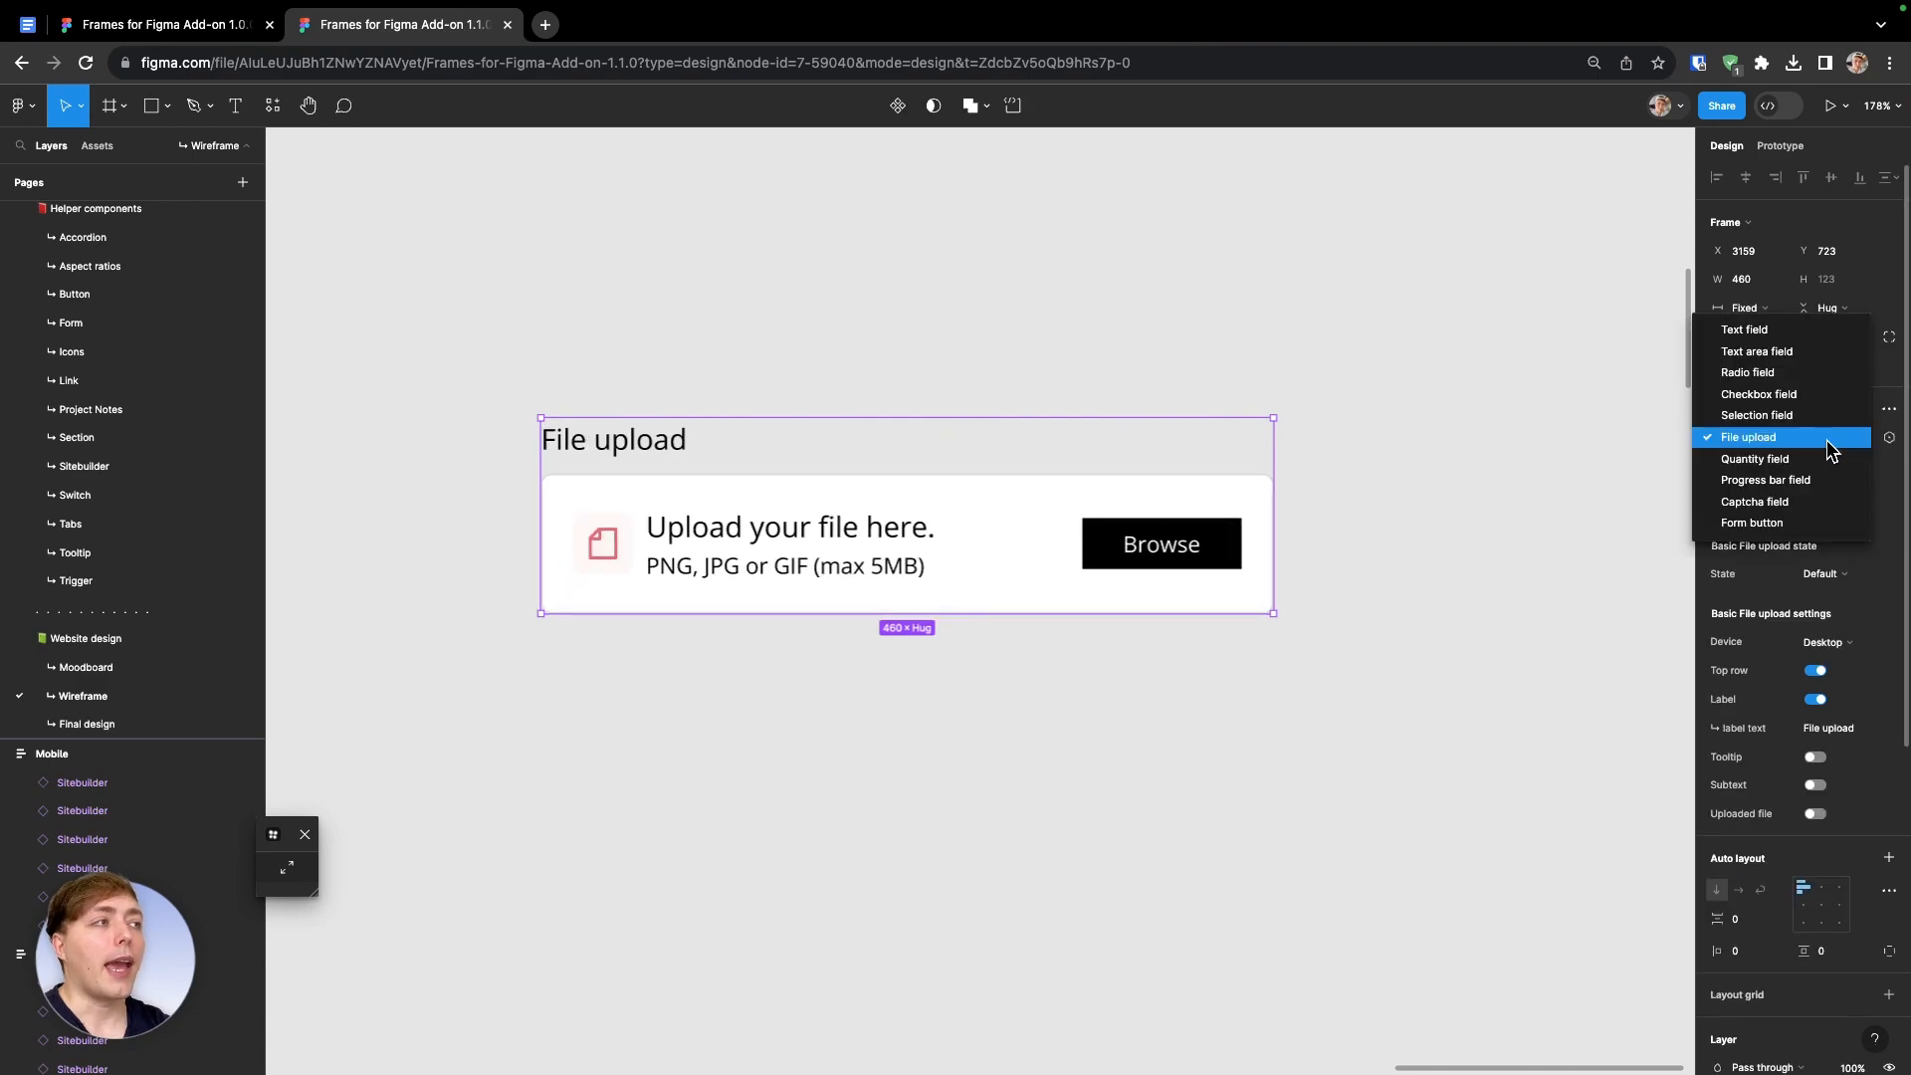
click(1804, 328)
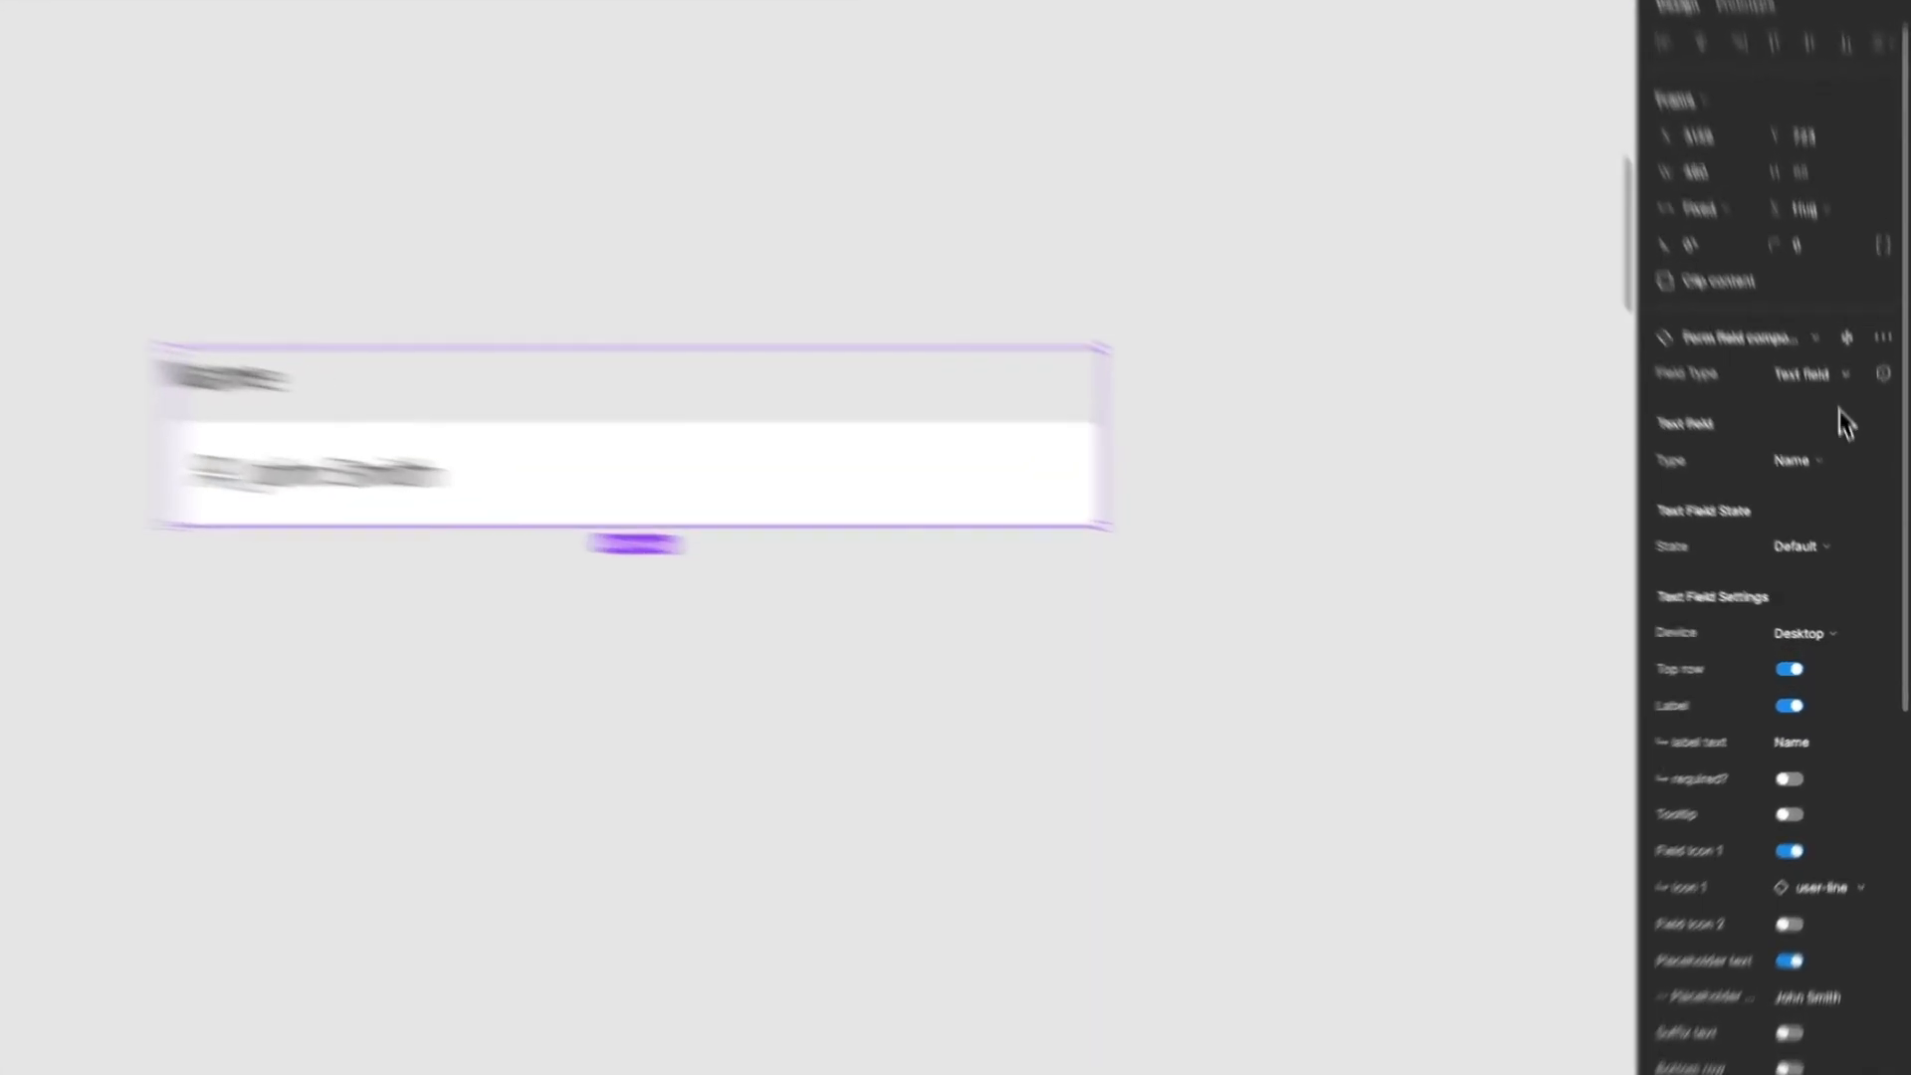
click(1830, 438)
click(1699, 412)
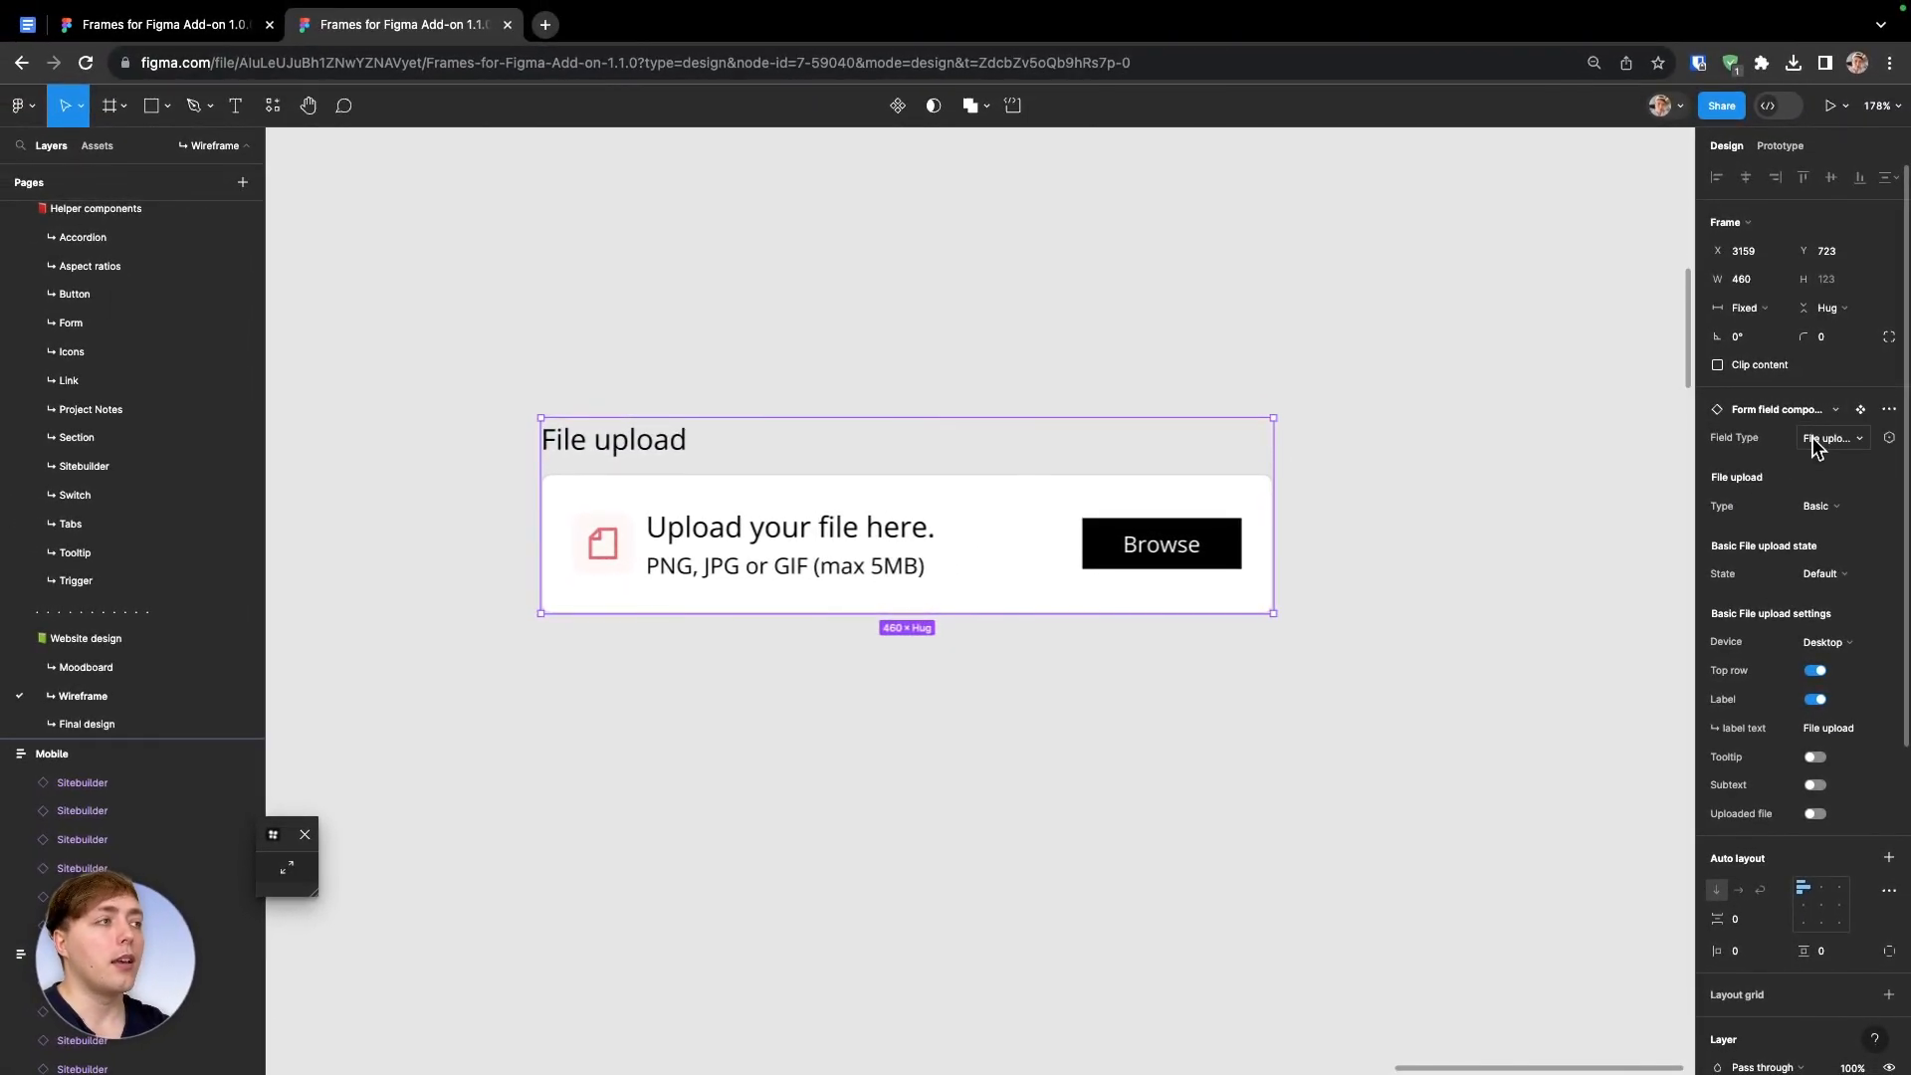
click(1813, 444)
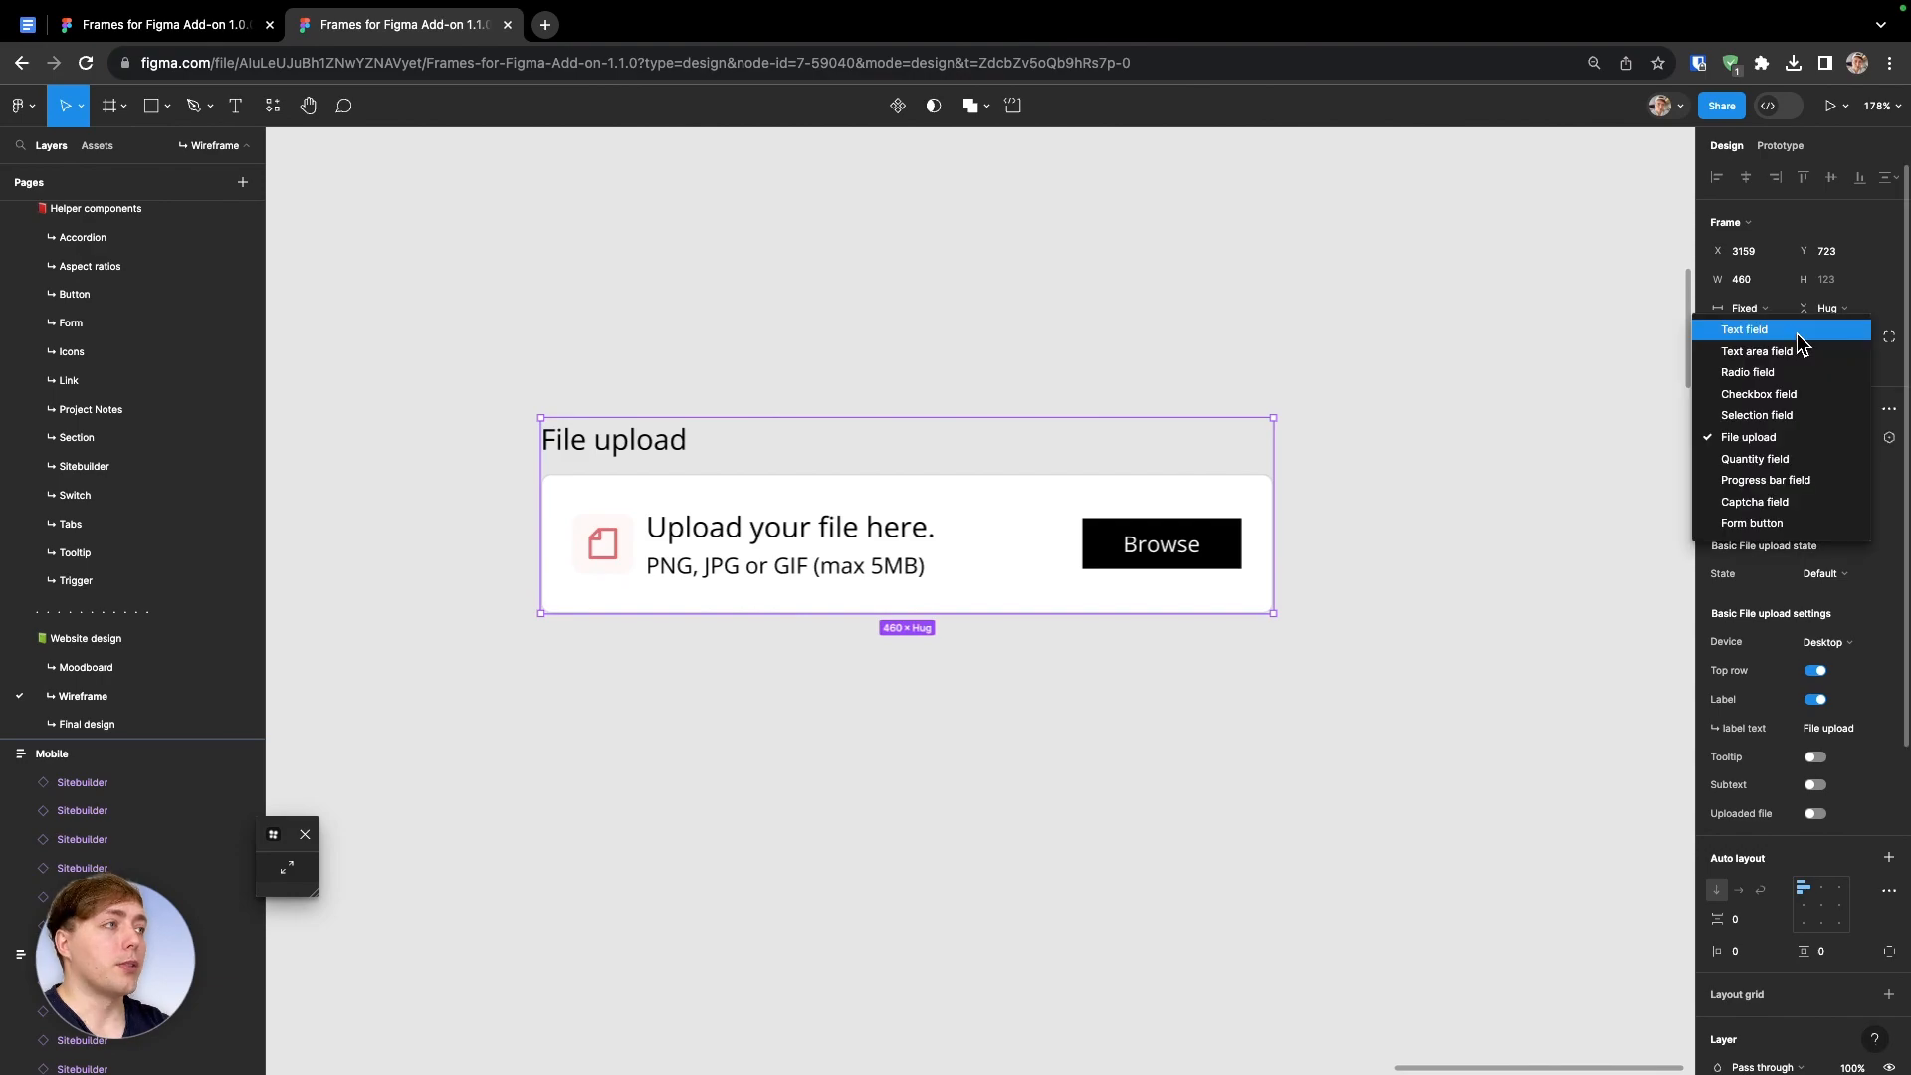
click(1795, 332)
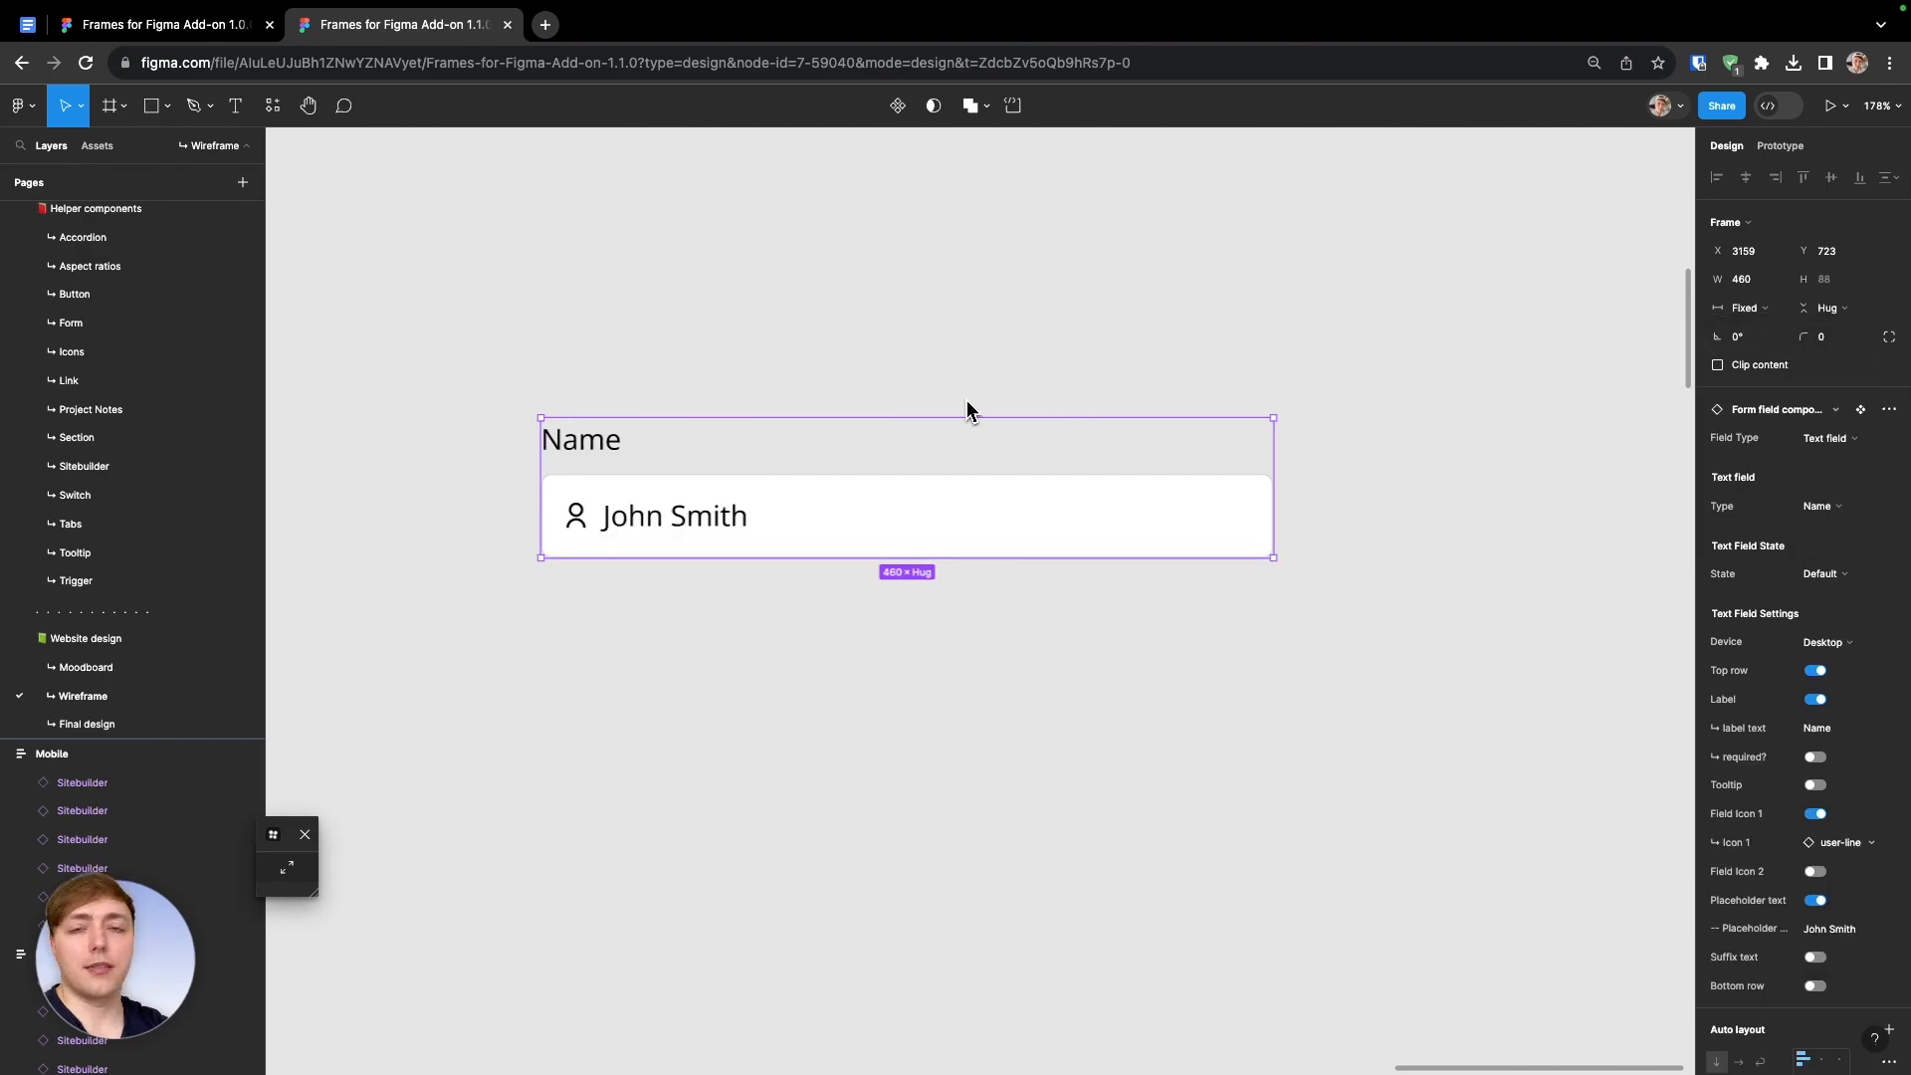
Wrap the Name text field in an auto layout frame and rename the frame as Form
scroll(965, 408, down, 5)
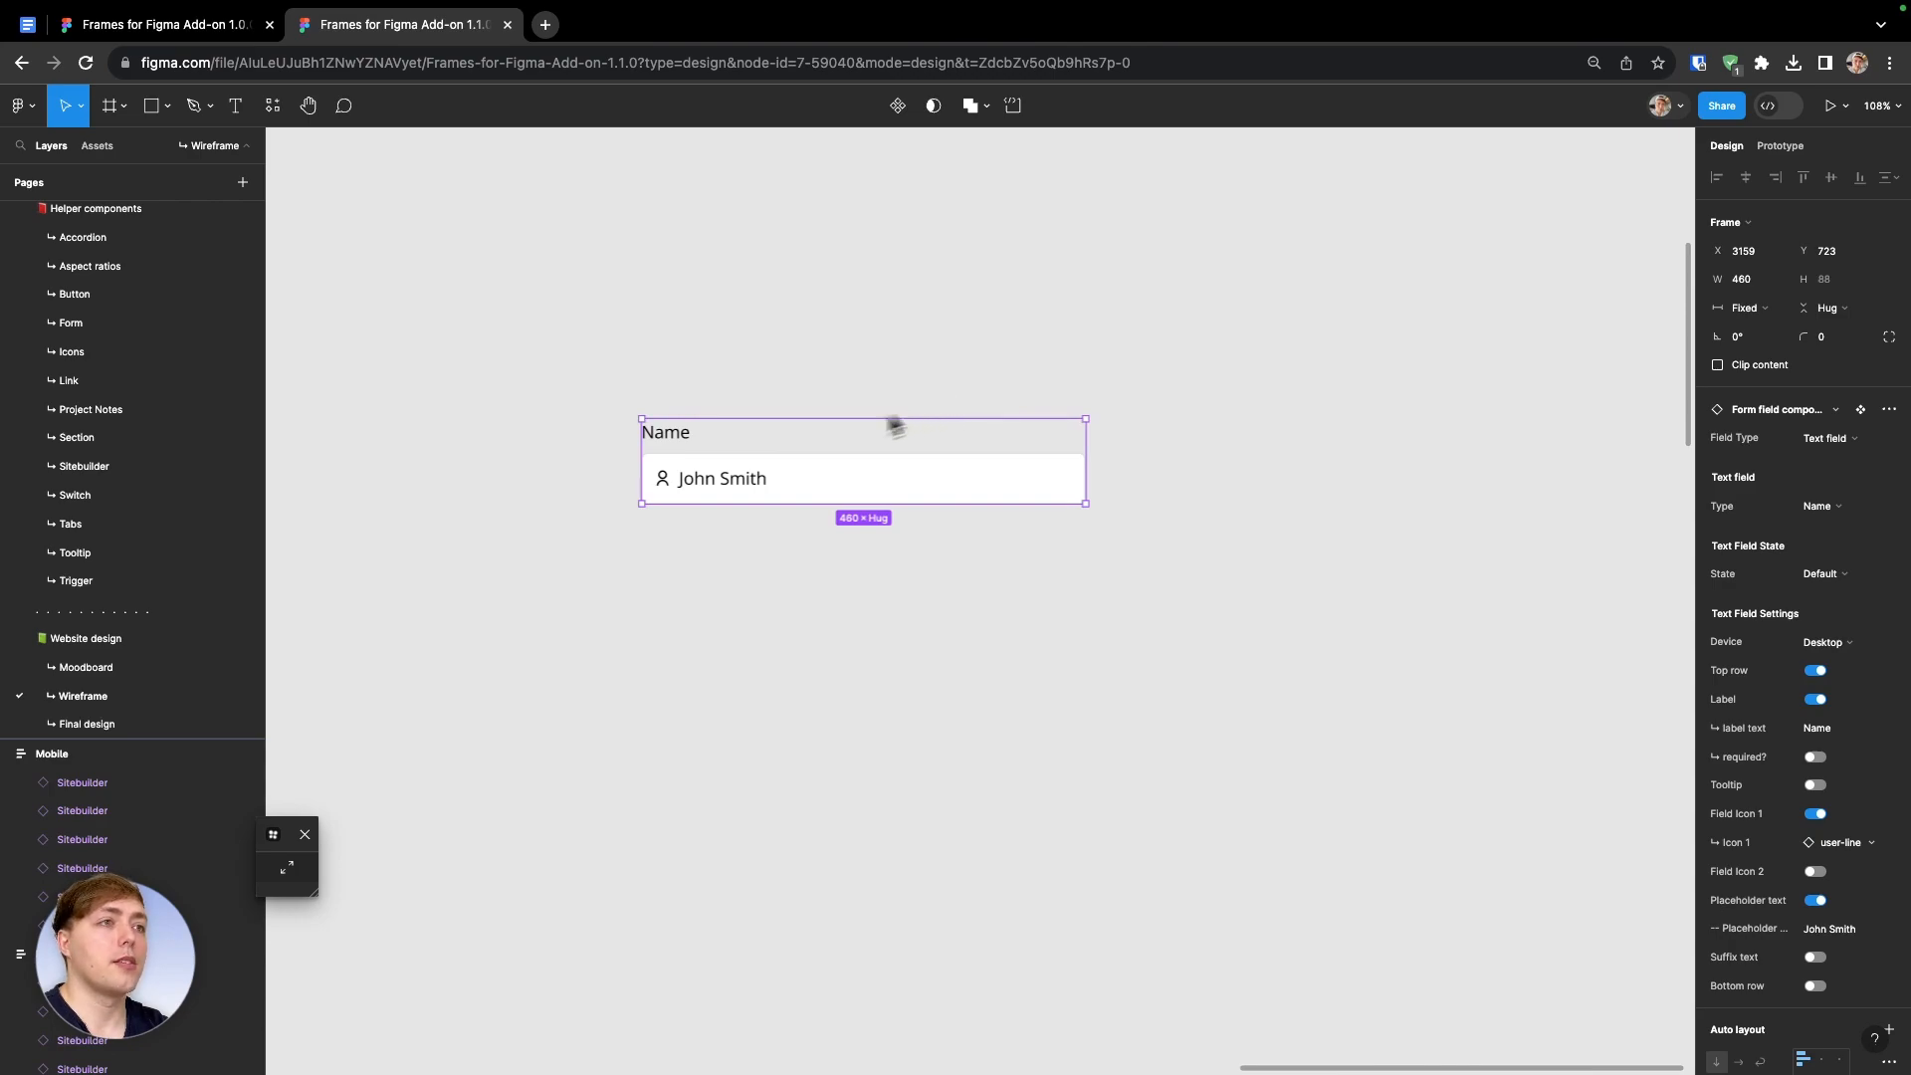
key(shift+a)
key(super+r)
text(For)
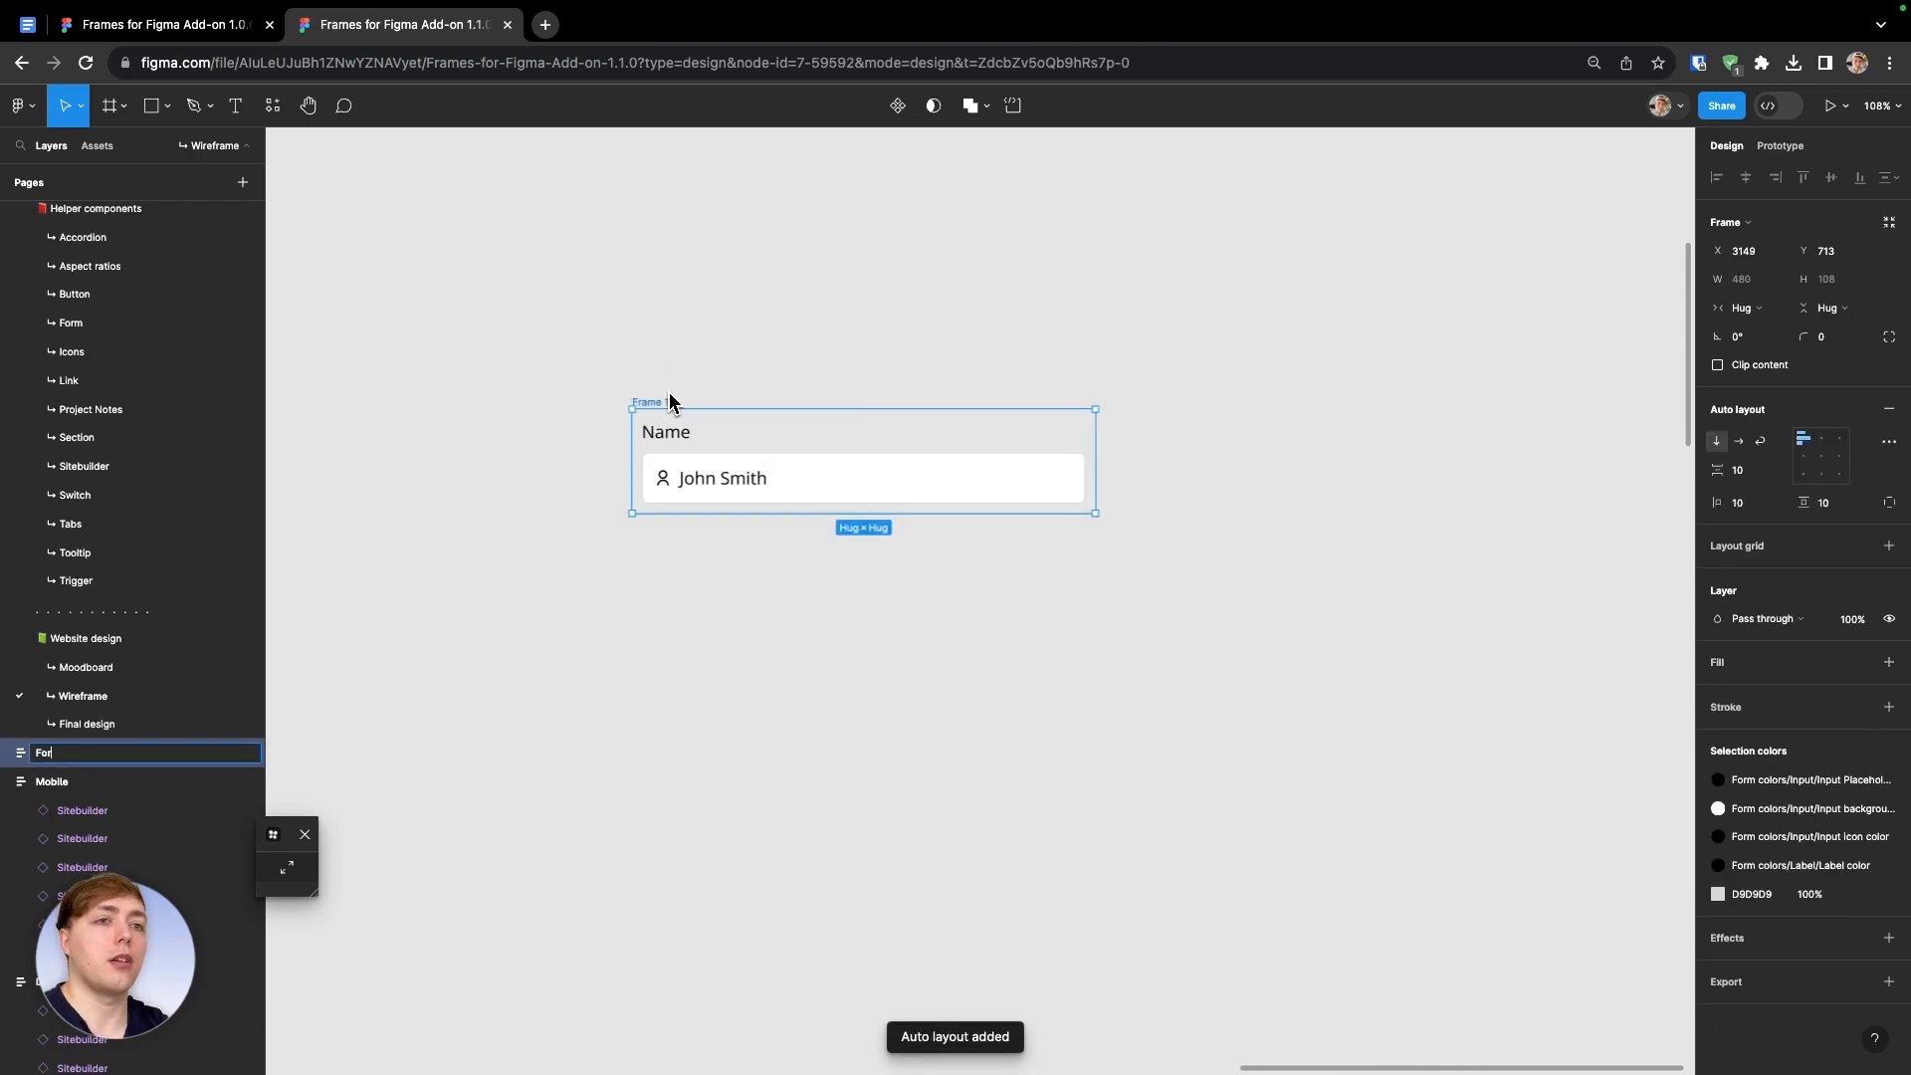
text(m)
key(Return)
Add two copies below the Name field in the Form frame, setting their text field types to Email and Phone
click(246, 145)
click(756, 461)
key(super+d)
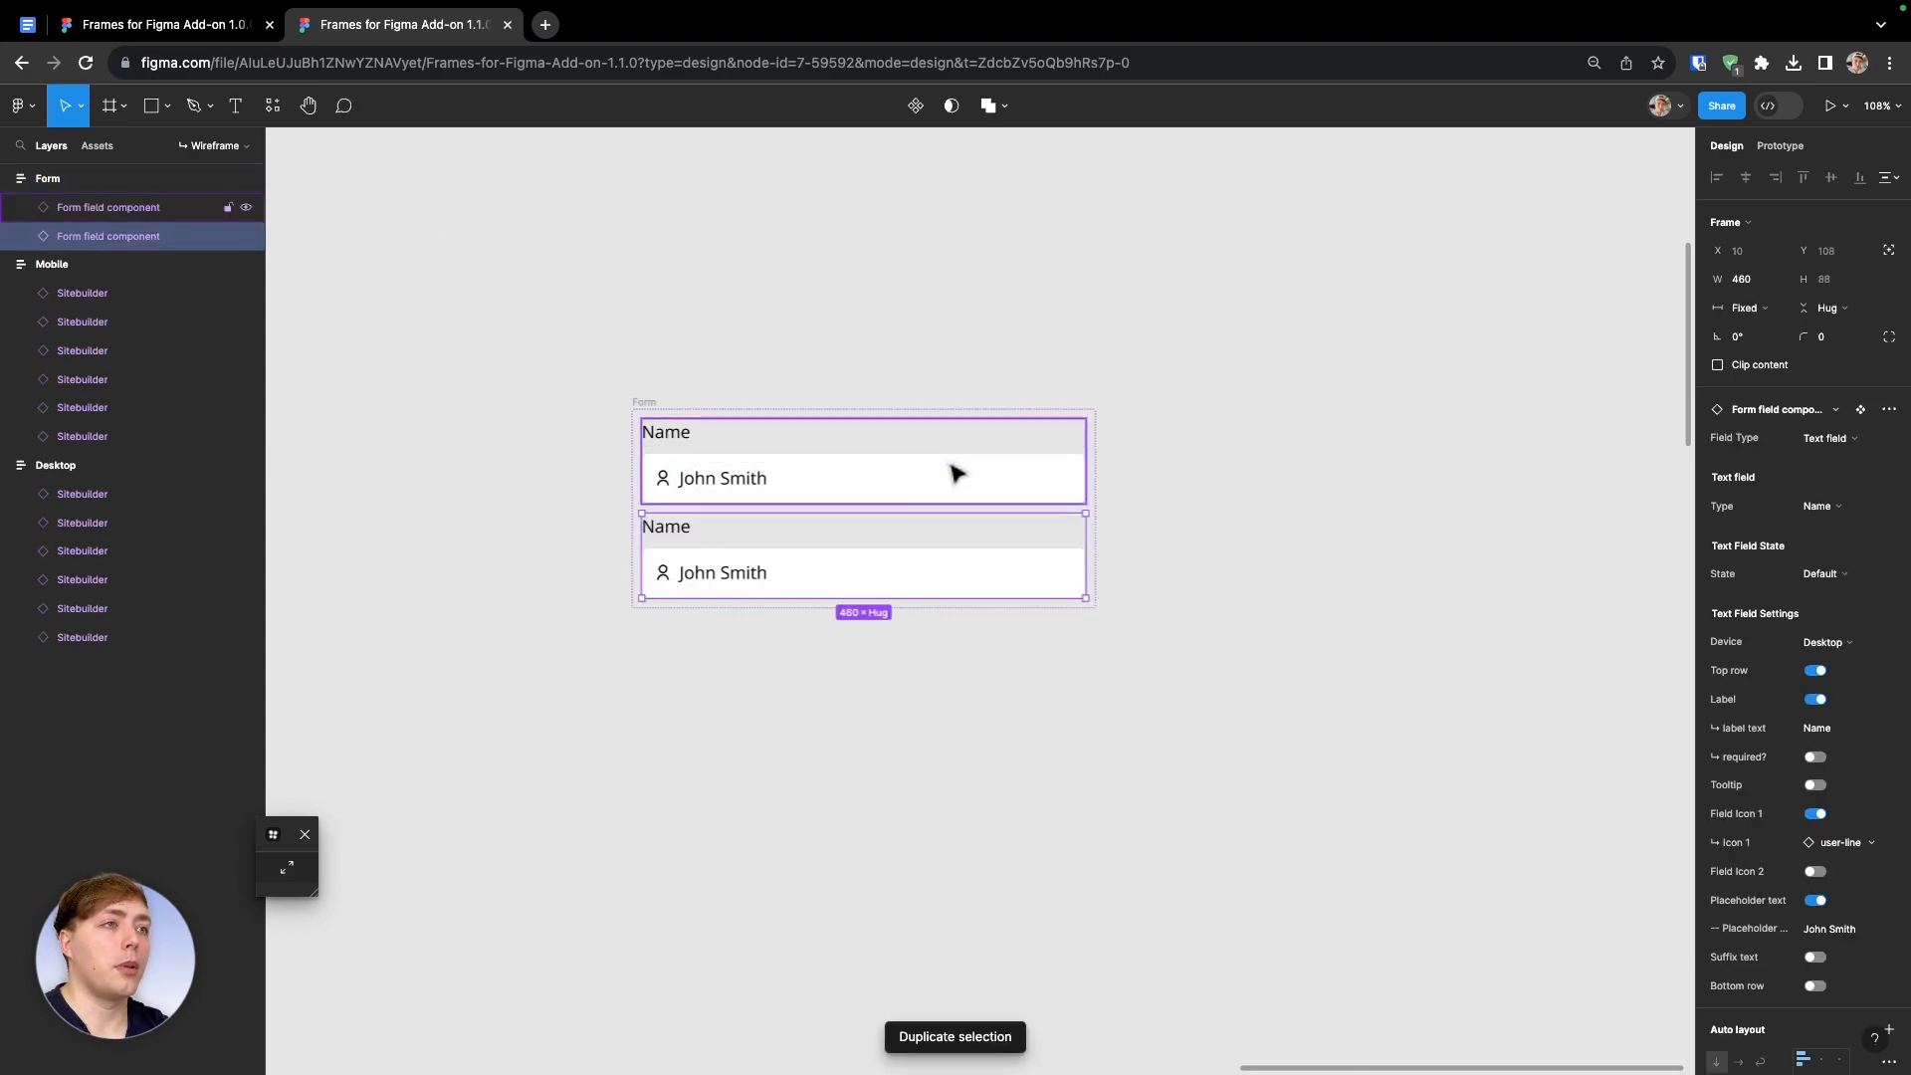
click(1820, 505)
click(1823, 529)
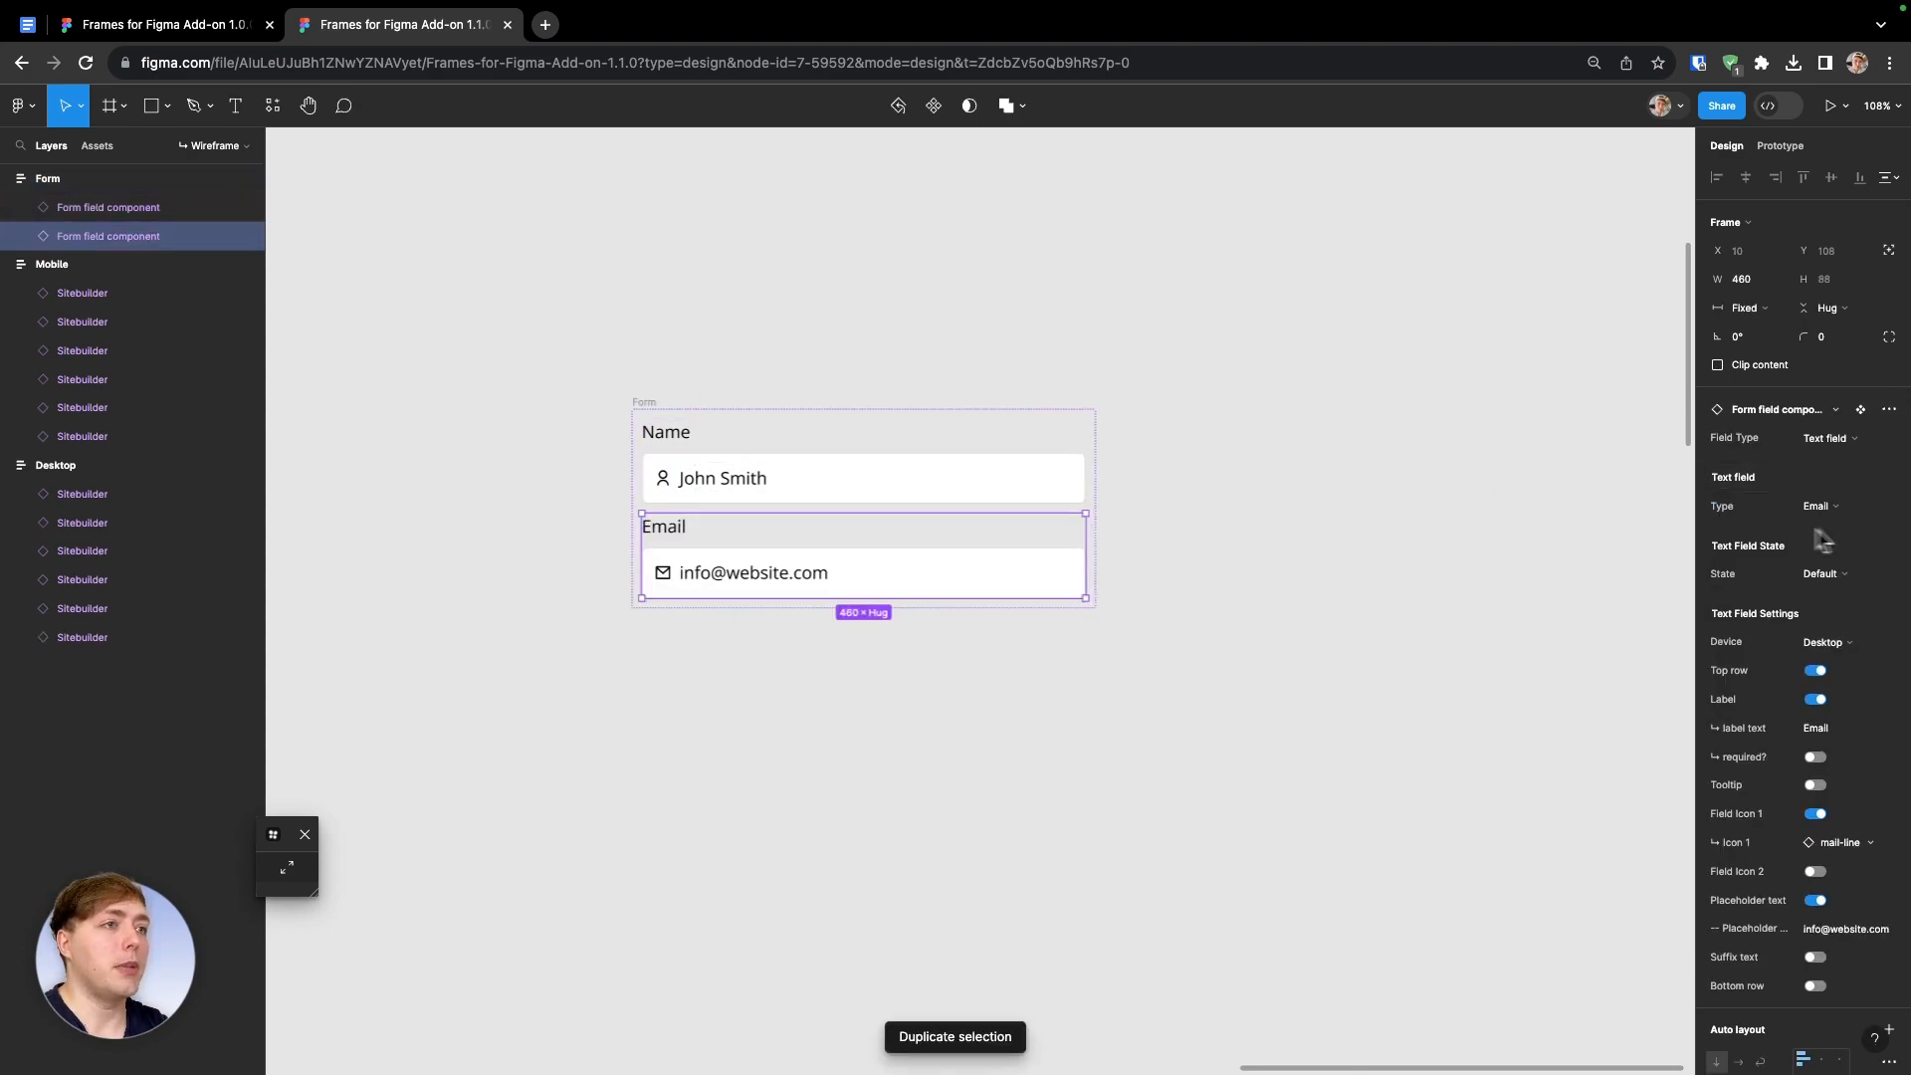
key(super+d)
click(1822, 506)
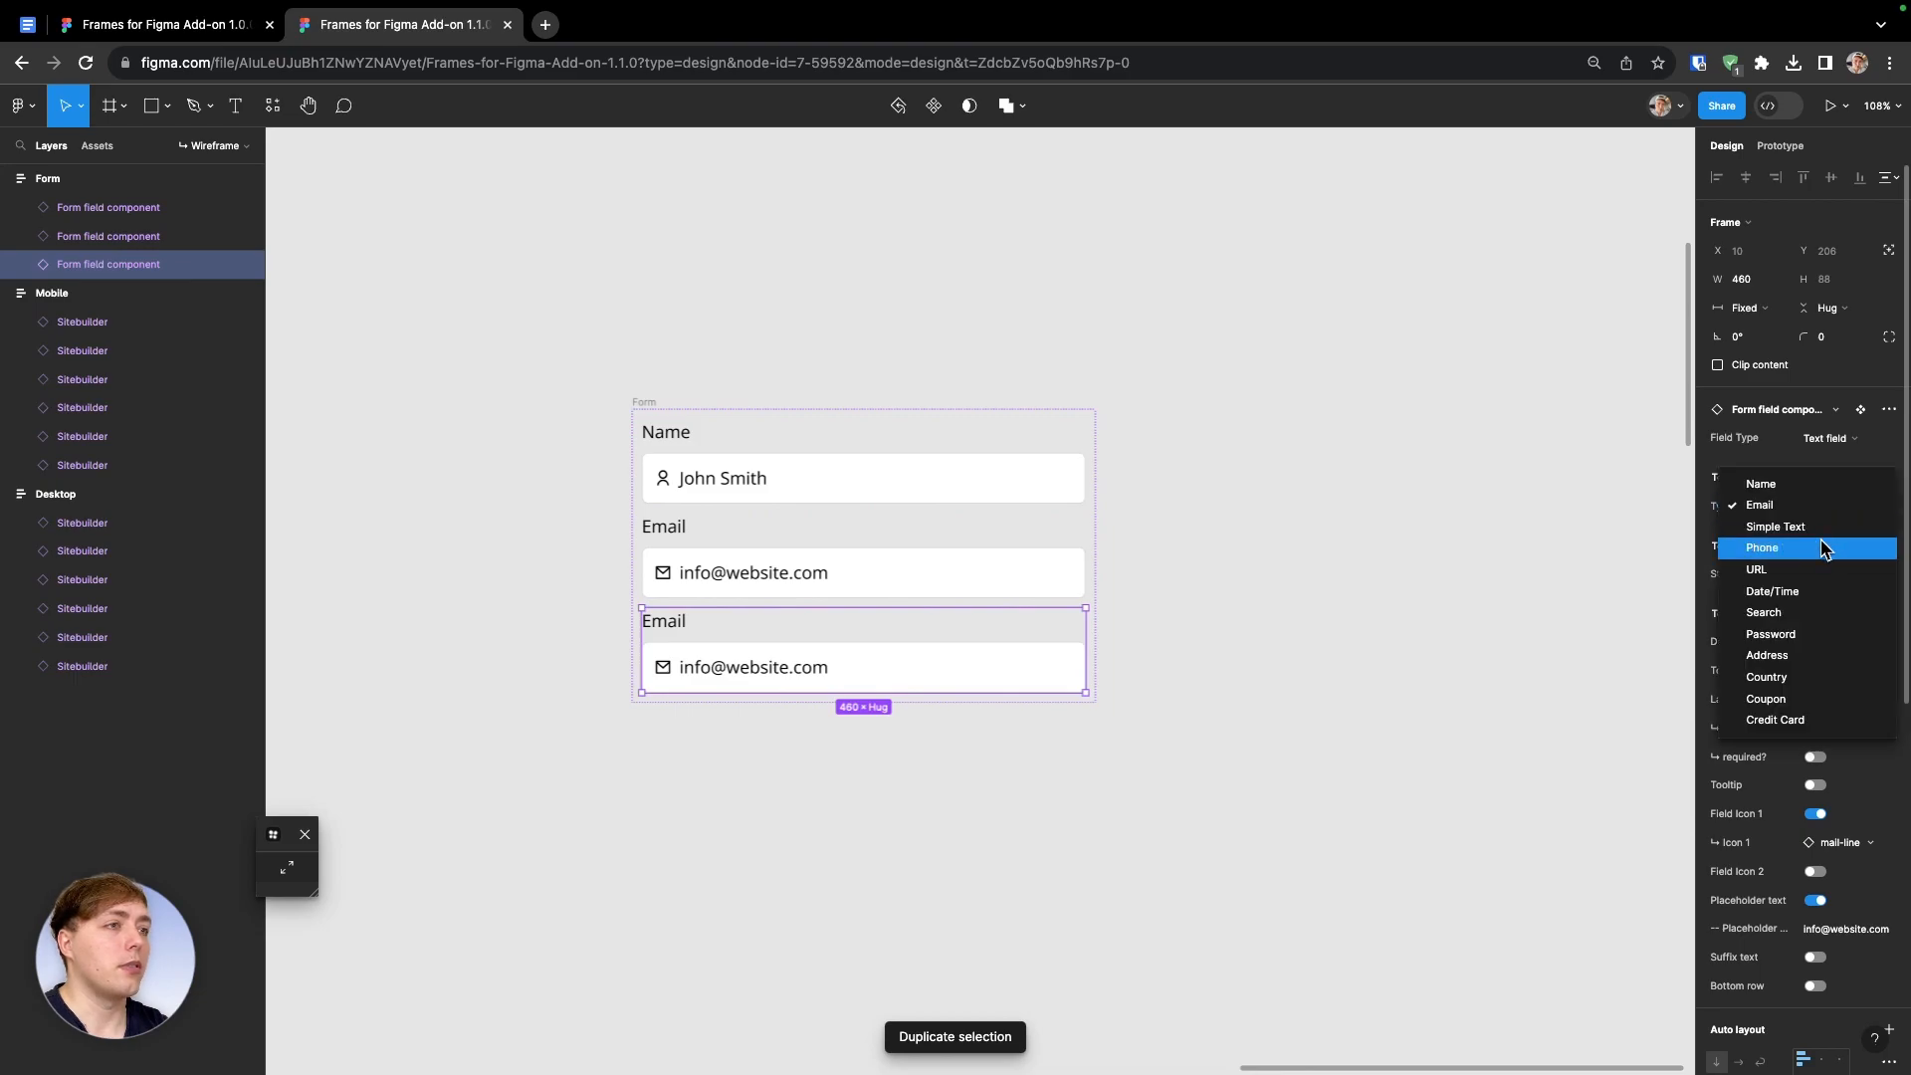
click(1822, 547)
Duplicate the Phone field, change the copy to a Text area field and set its size to Large
key(super+d)
click(1832, 438)
click(1831, 458)
scroll(1473, 601, down, 1)
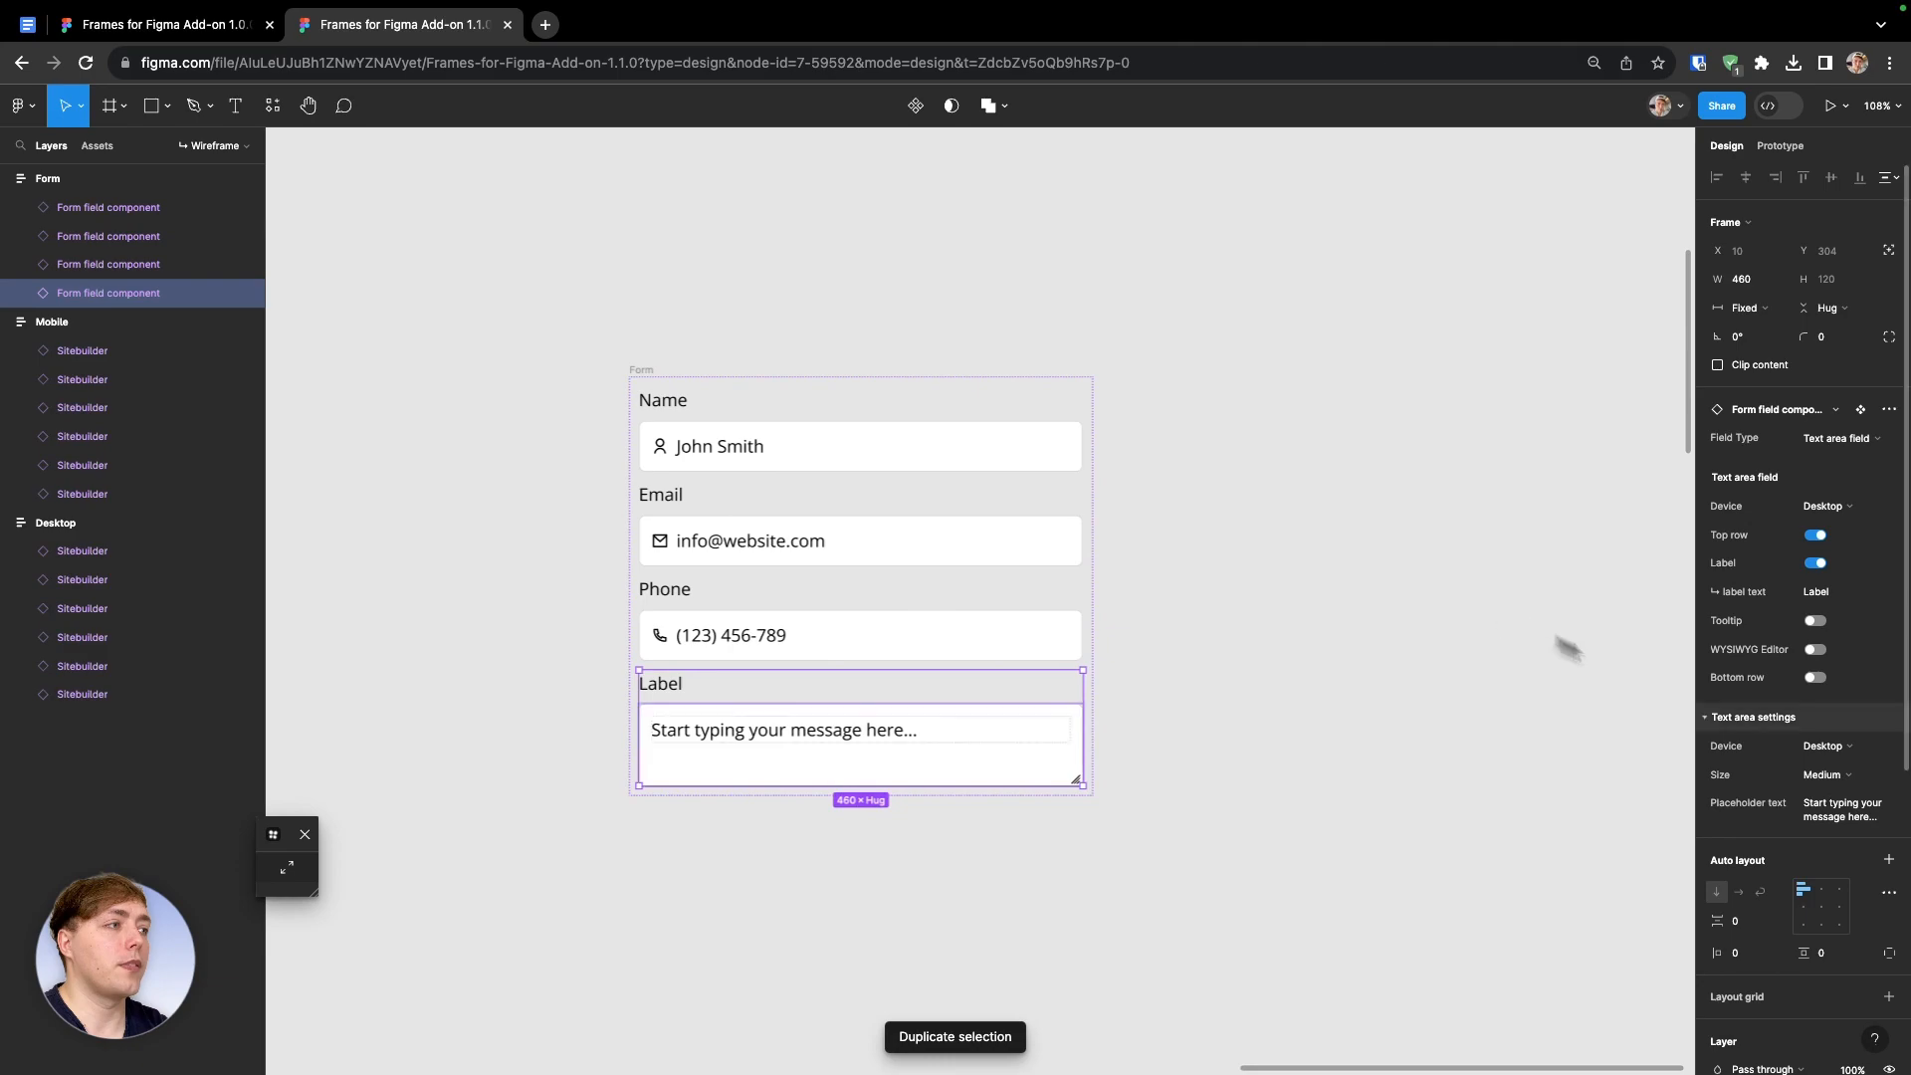
click(1822, 775)
click(1813, 794)
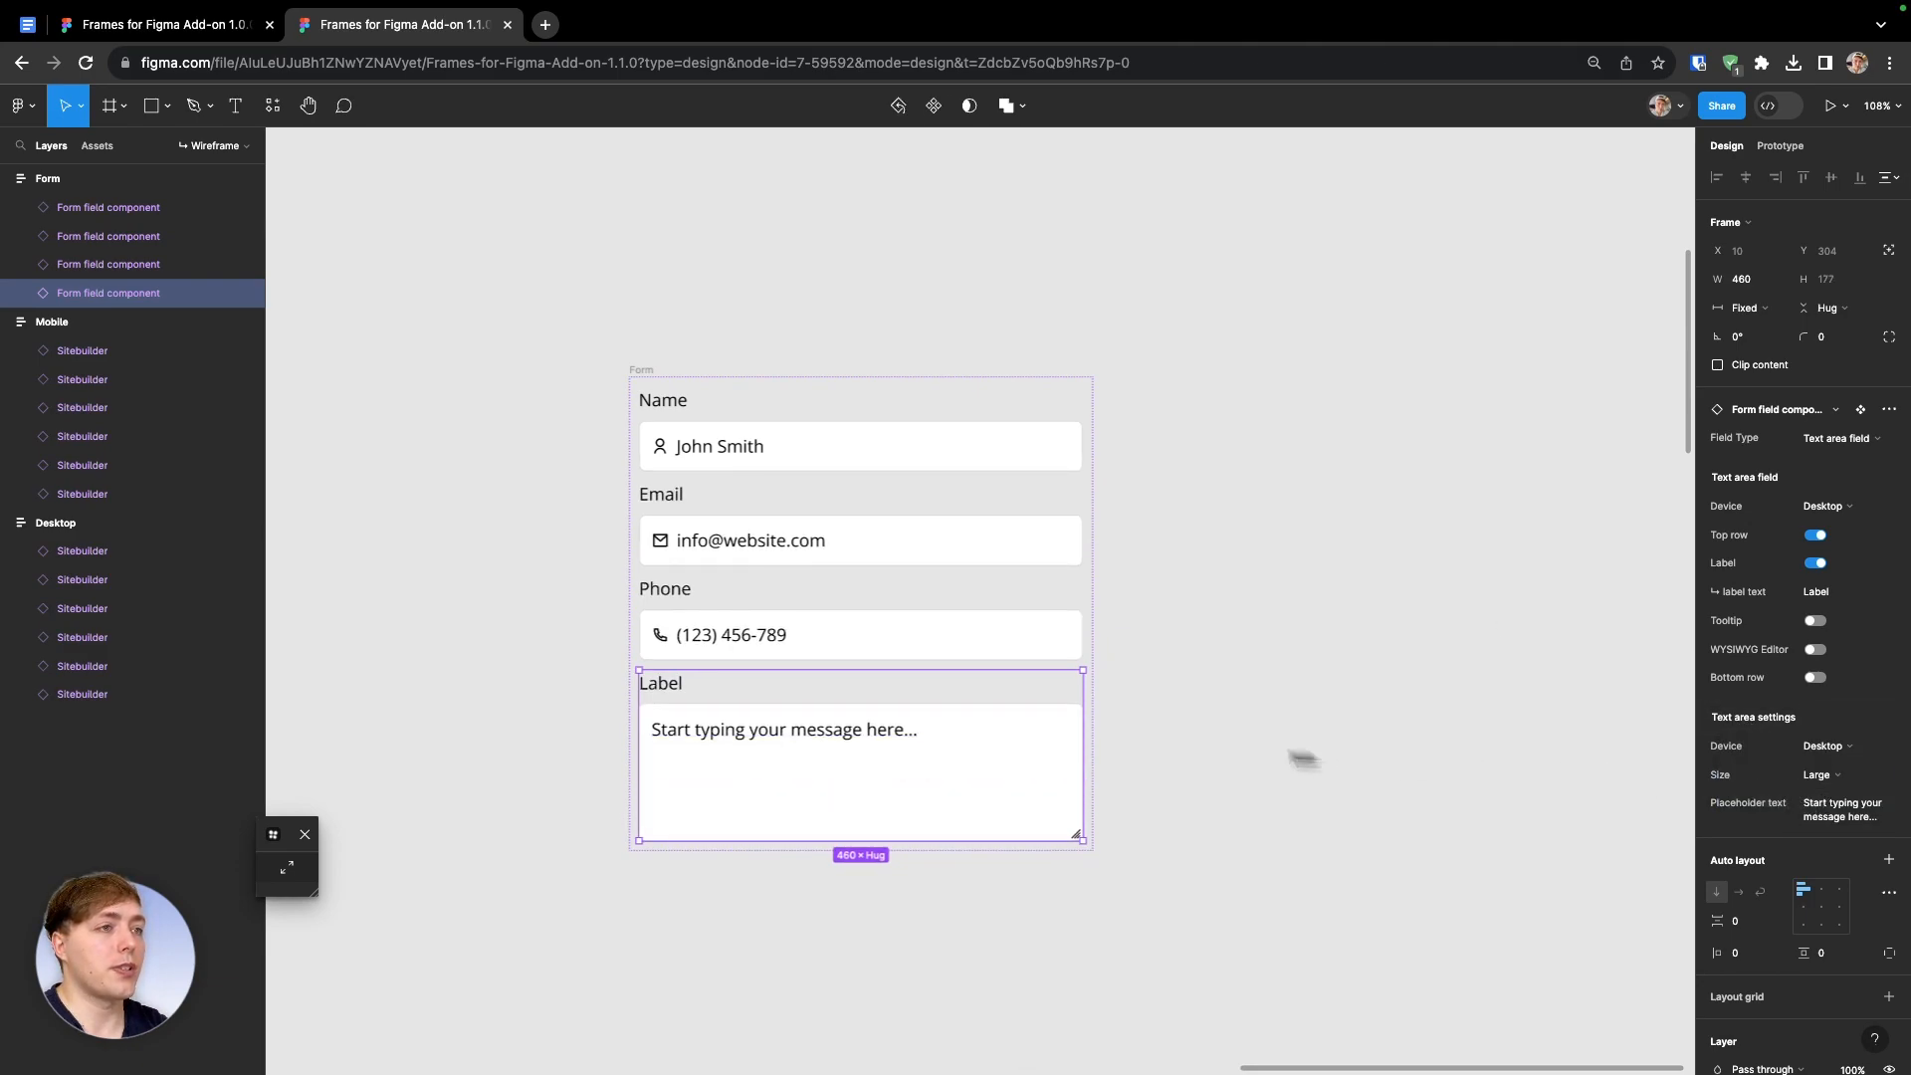
Duplicate the text area, change the copy's field type to File upload and set its type to Modern
scroll(1157, 742, down, 1)
key(super+d)
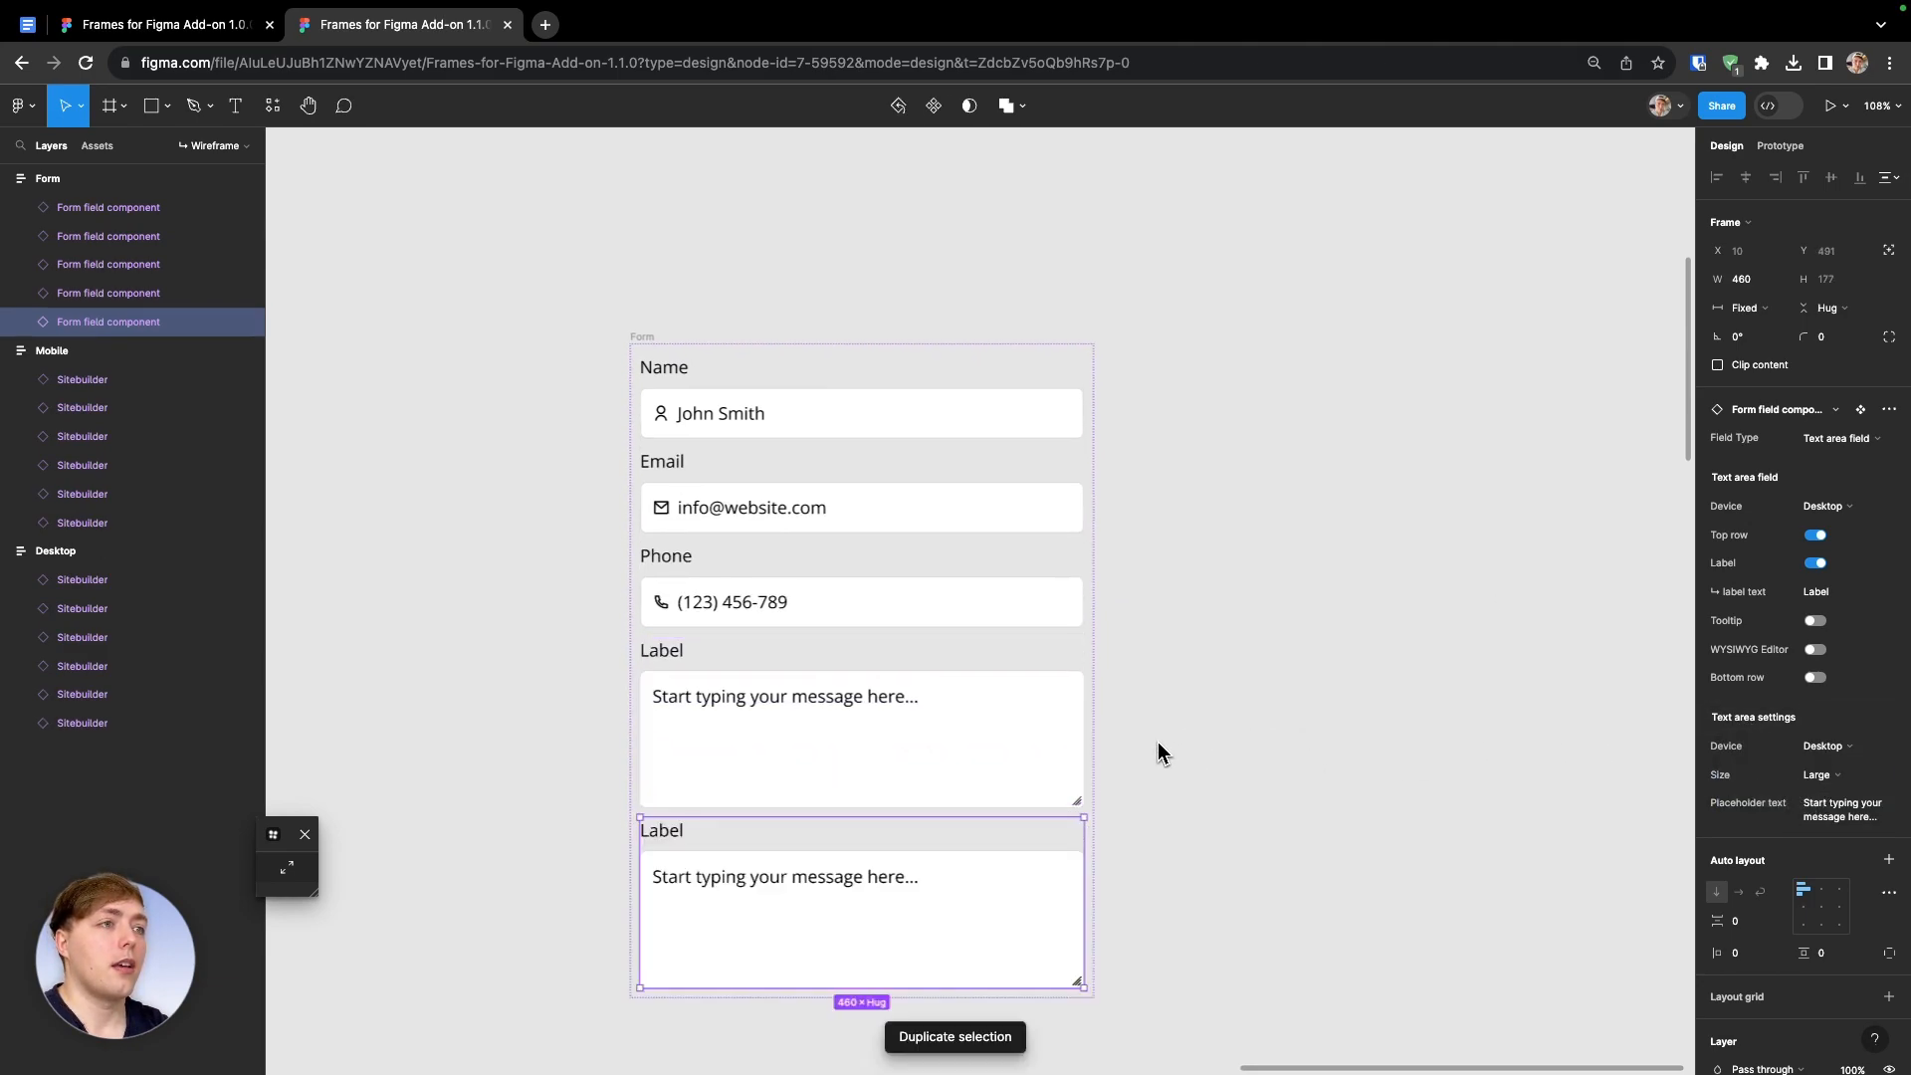
click(1829, 443)
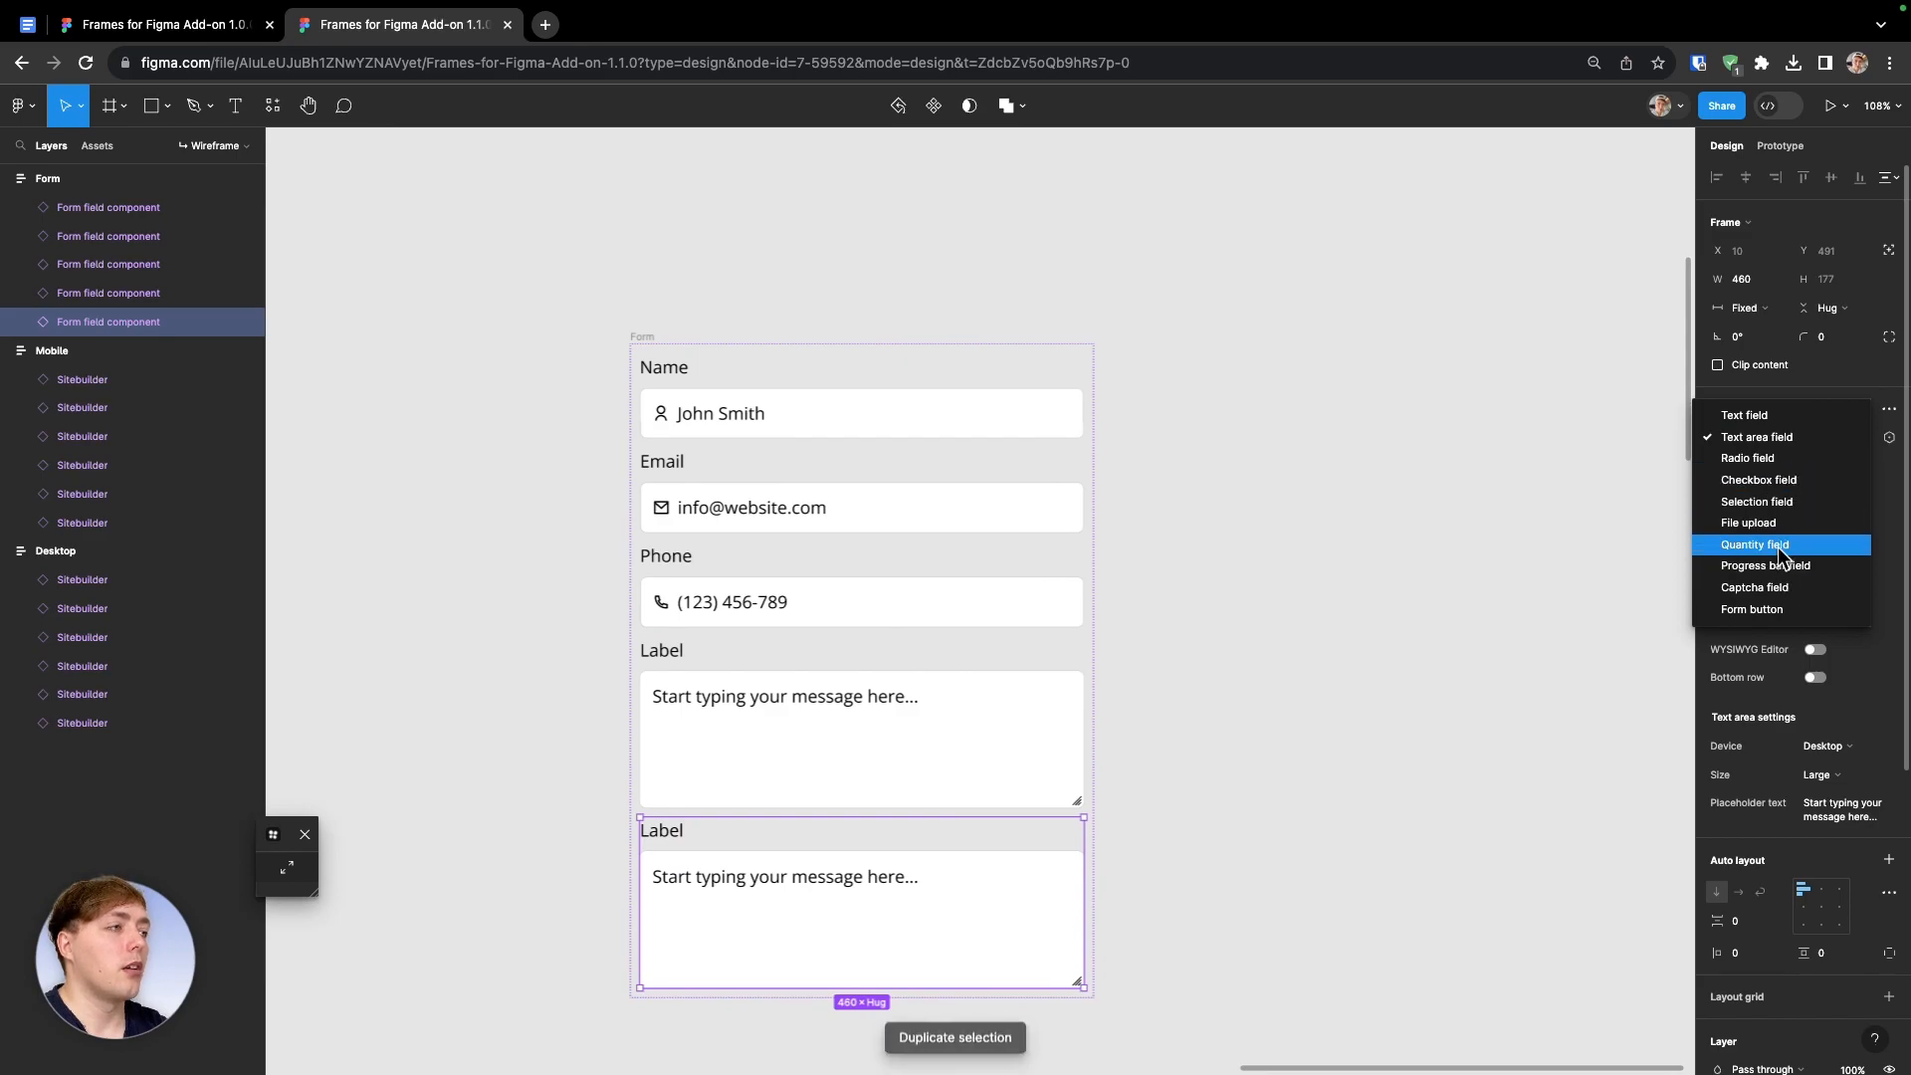
click(1762, 523)
scroll(1339, 624, down, 2)
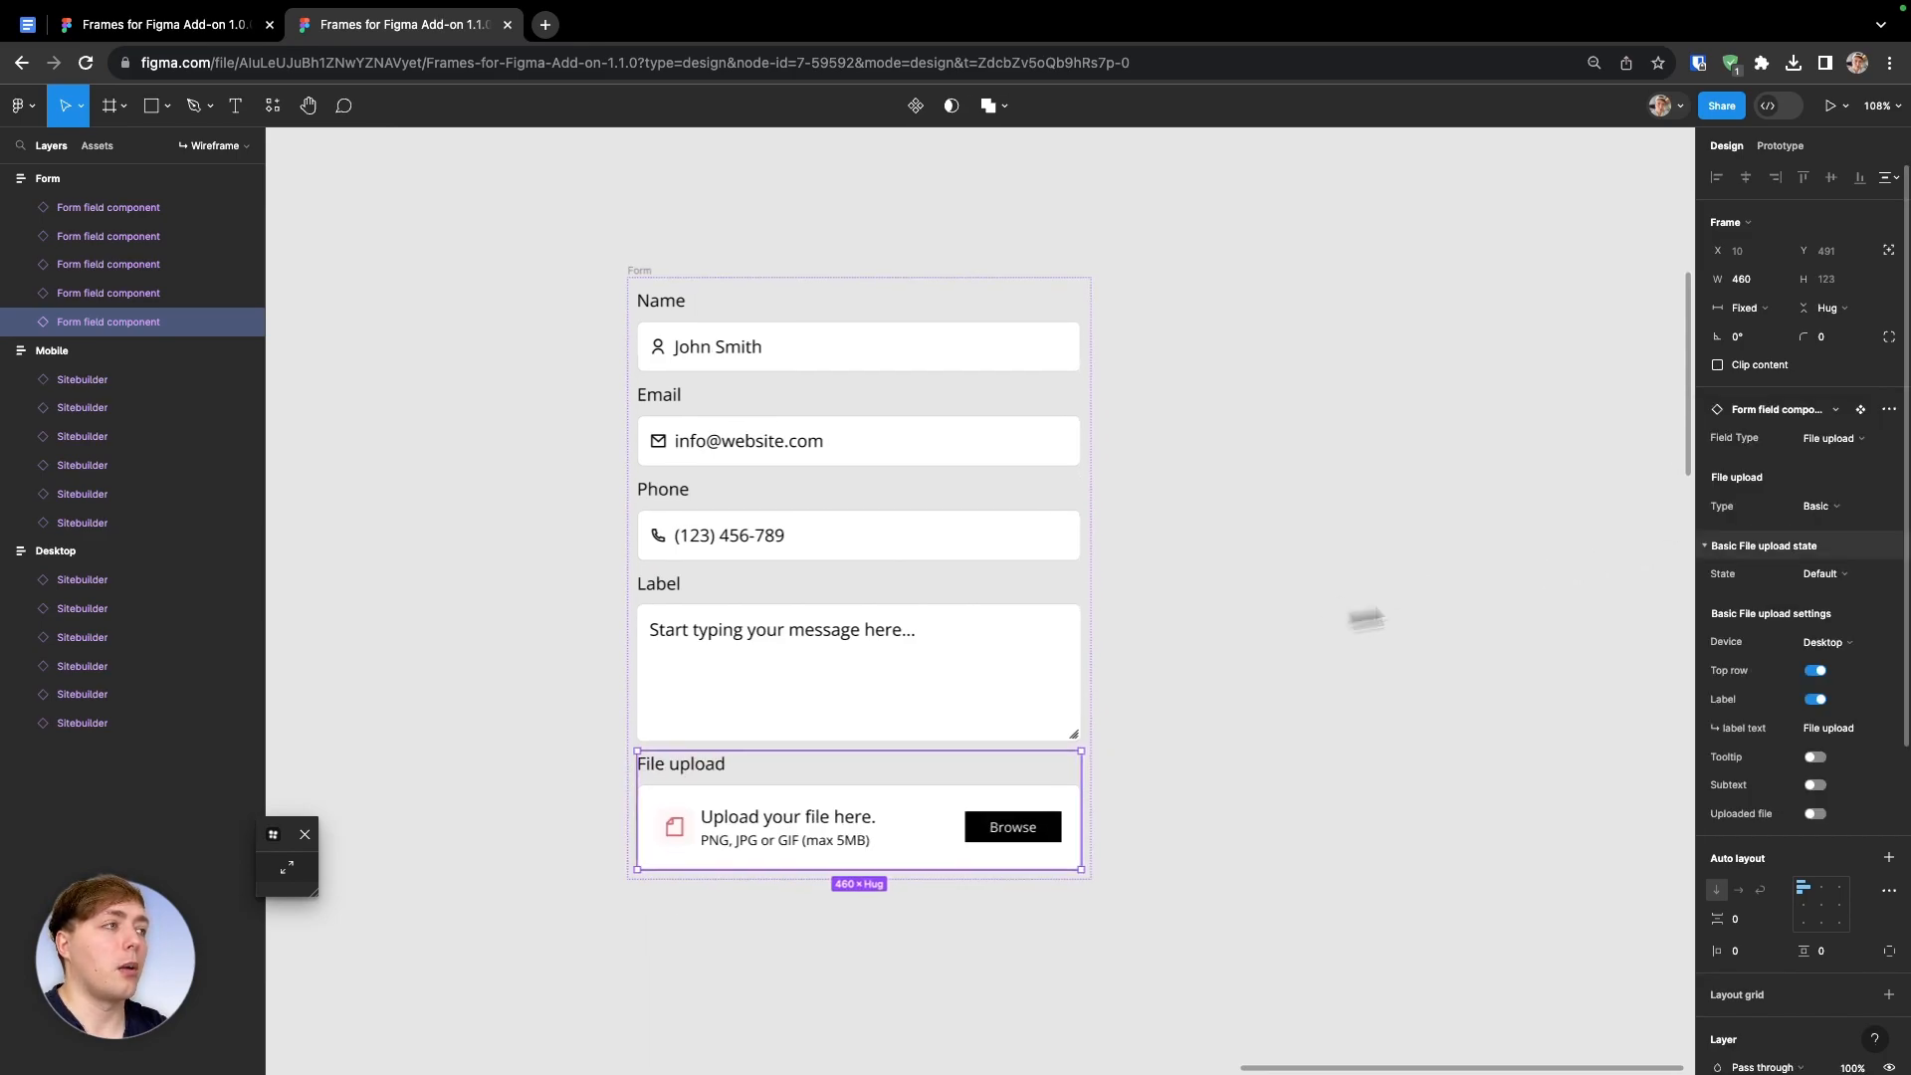
click(1818, 505)
click(1830, 530)
scroll(1174, 633, down, 2)
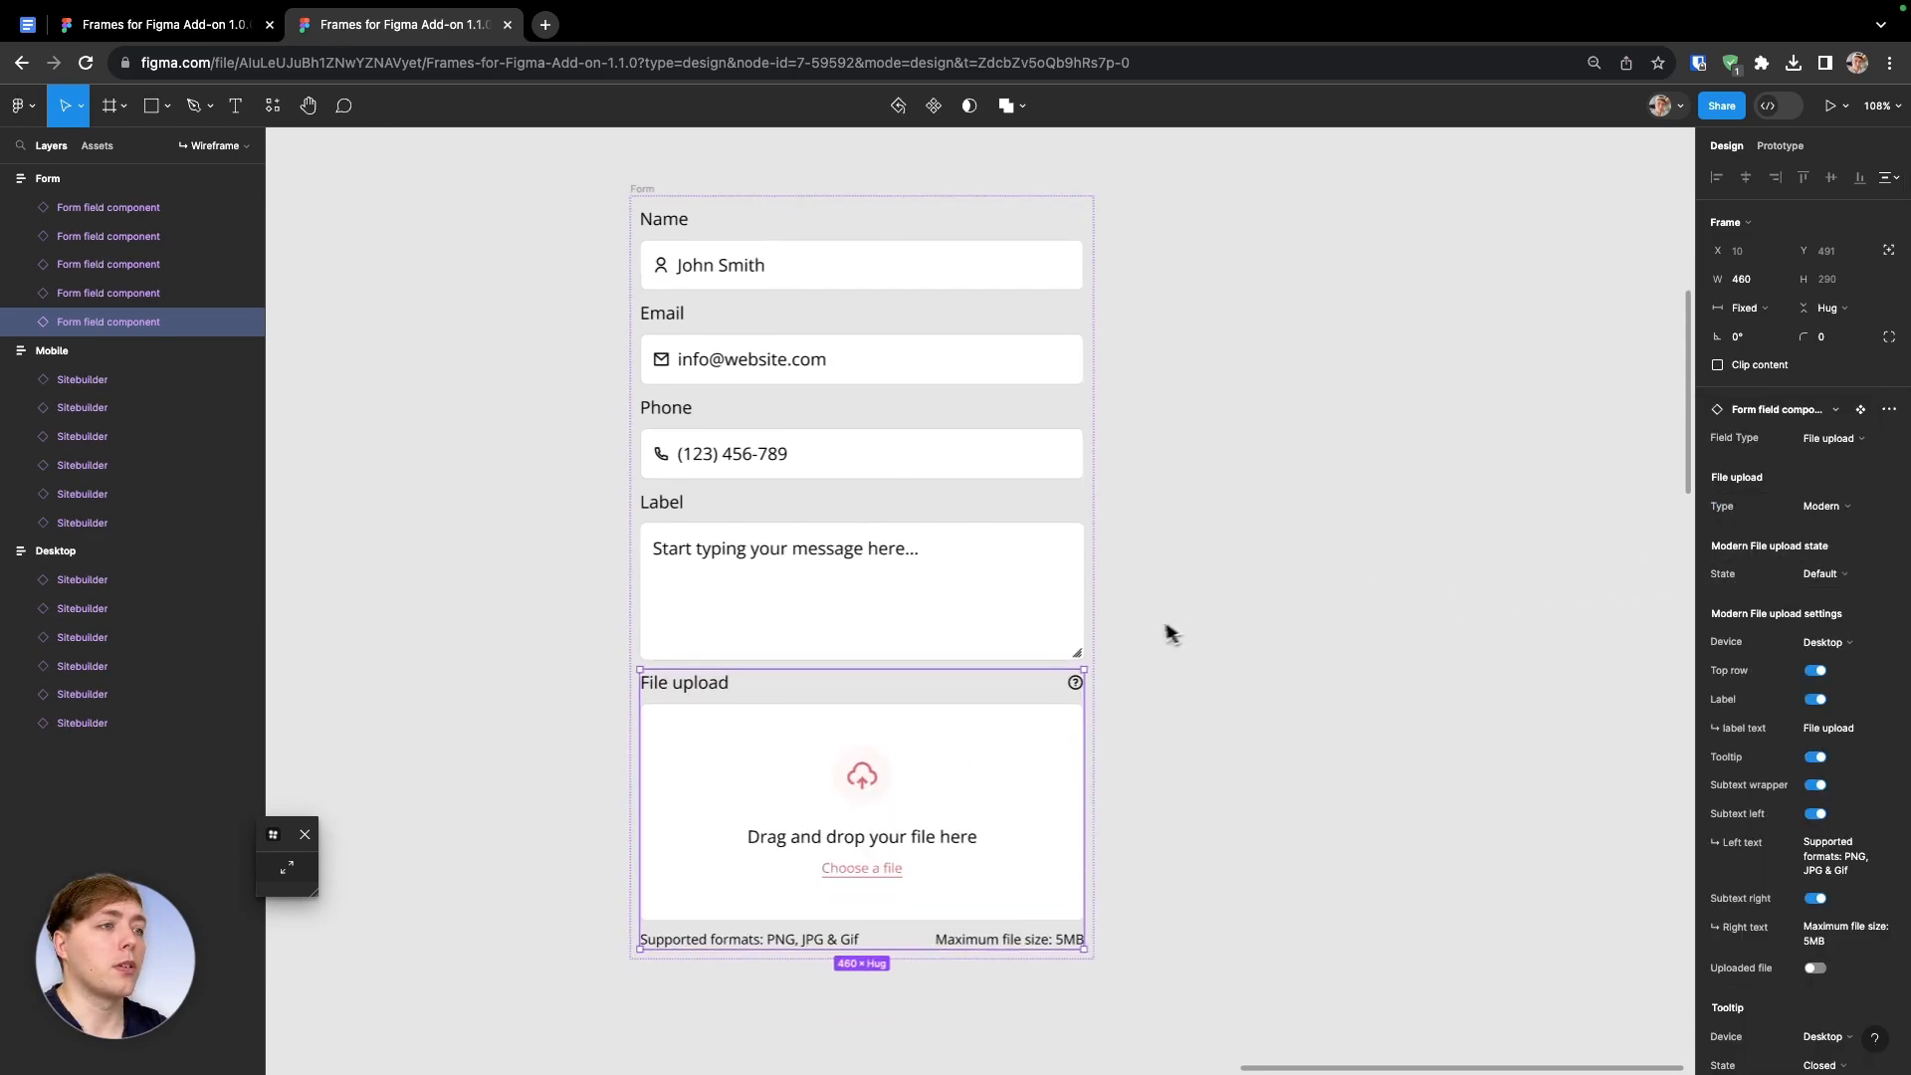
Duplicate the File upload field and change the copy's field type to Form button to end the form
key(super+d)
scroll(1147, 633, down, 2)
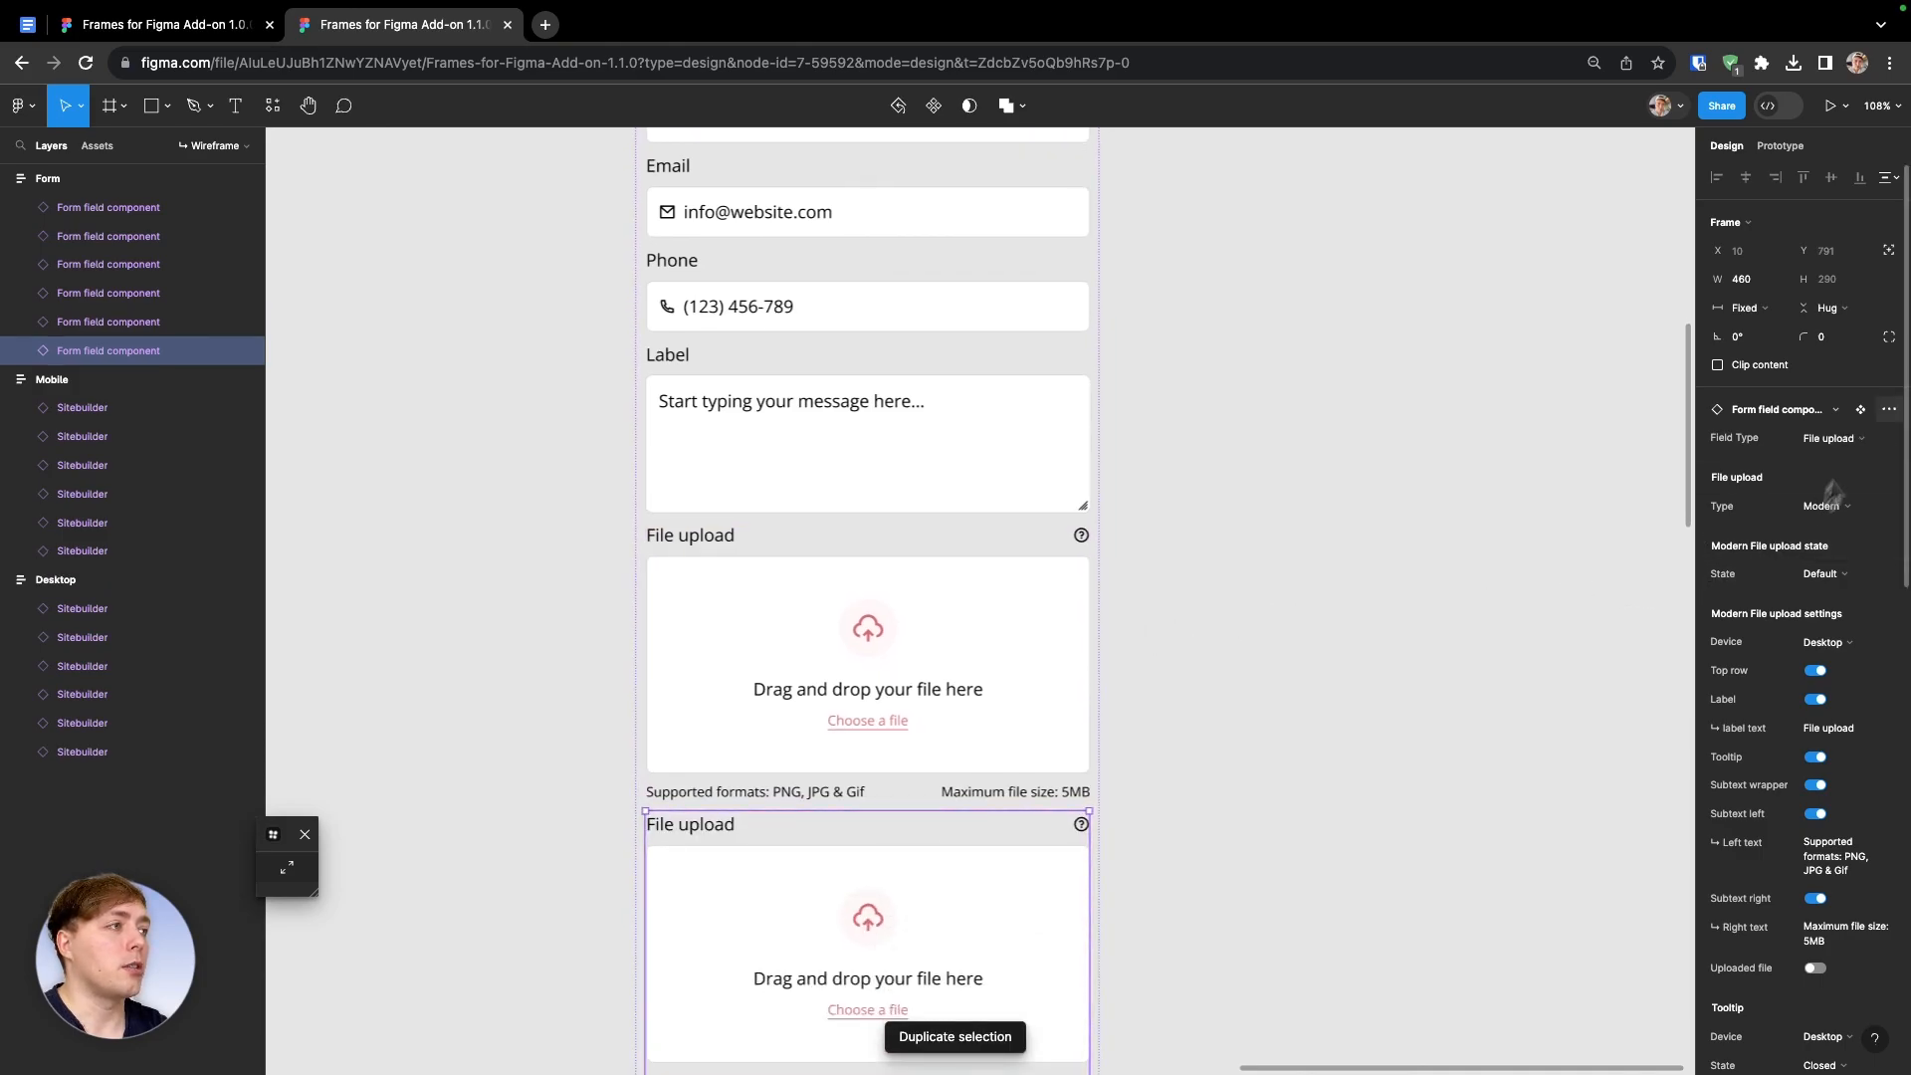
click(1832, 438)
click(1792, 509)
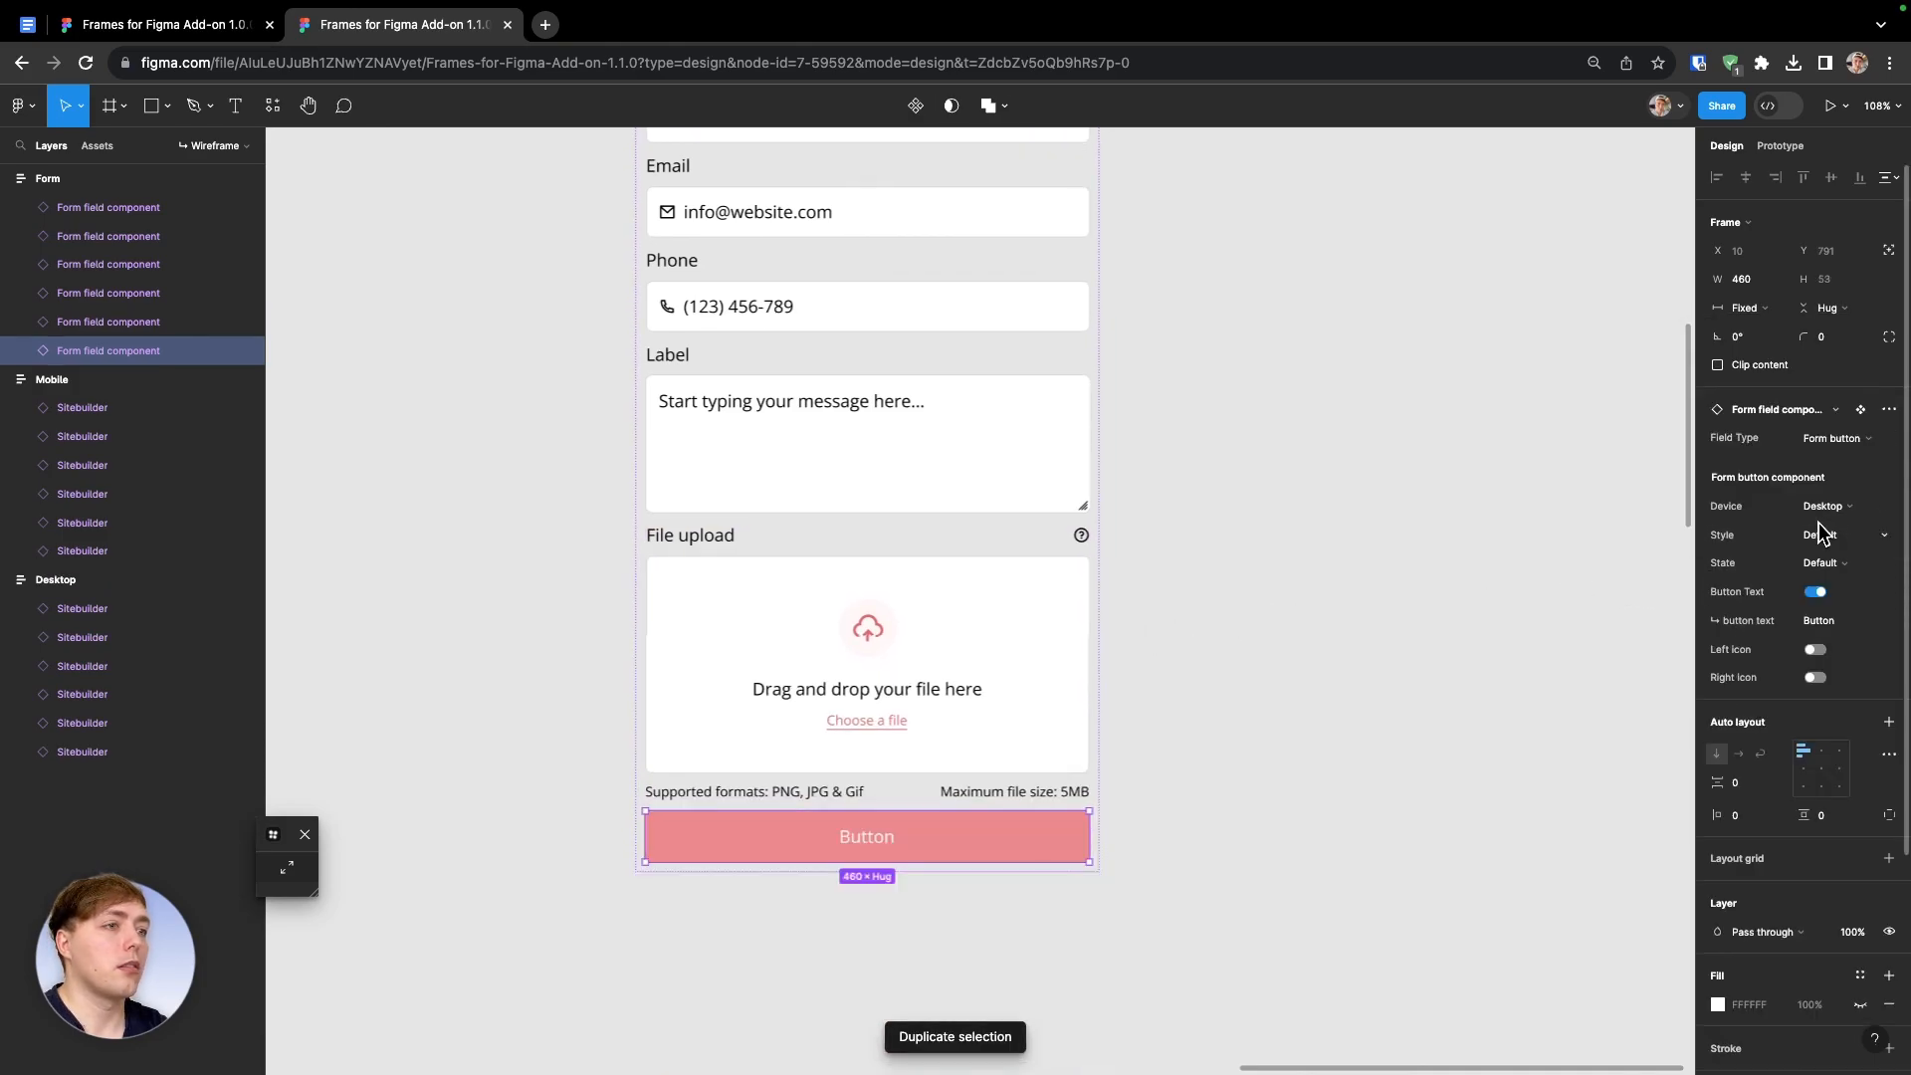
scroll(1284, 510, up, 3)
click(1281, 511)
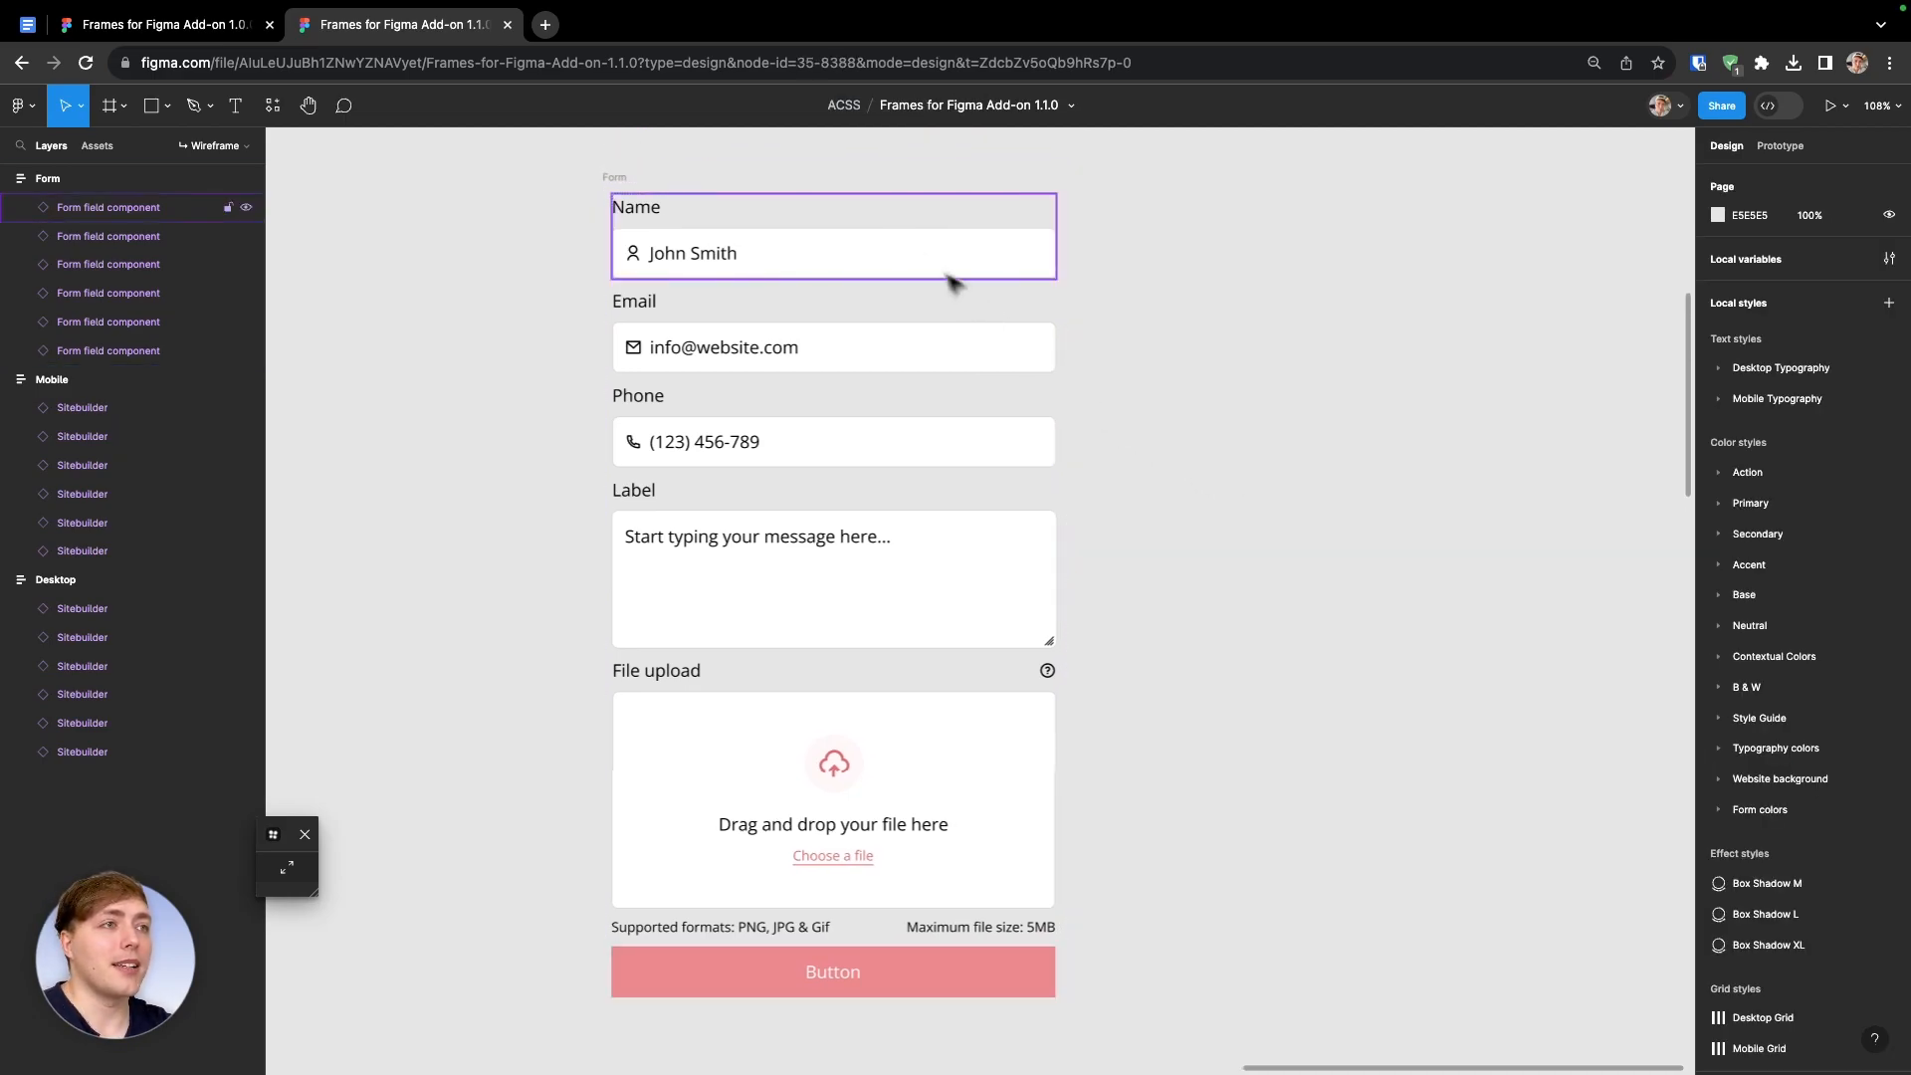
Duplicate the Email field and change the copy beneath it to a Radio field
click(856, 336)
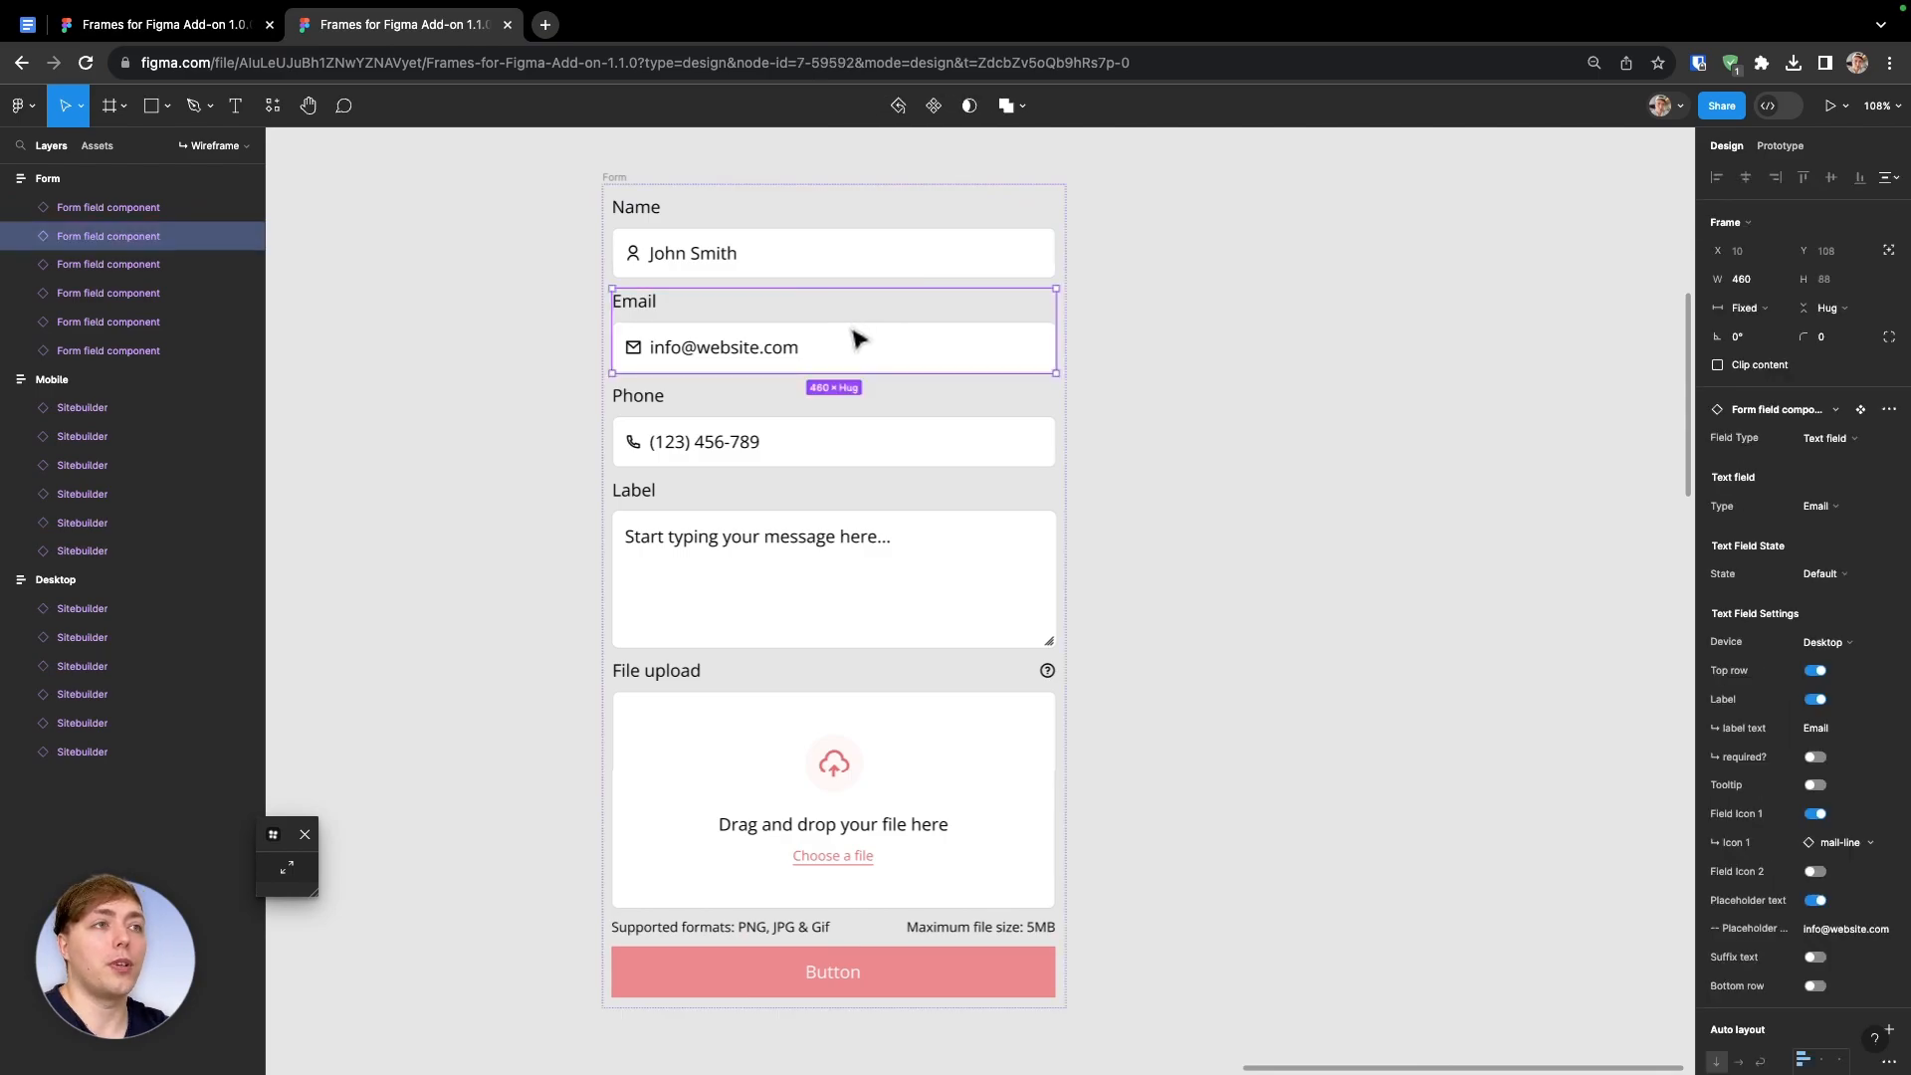
key(super+d)
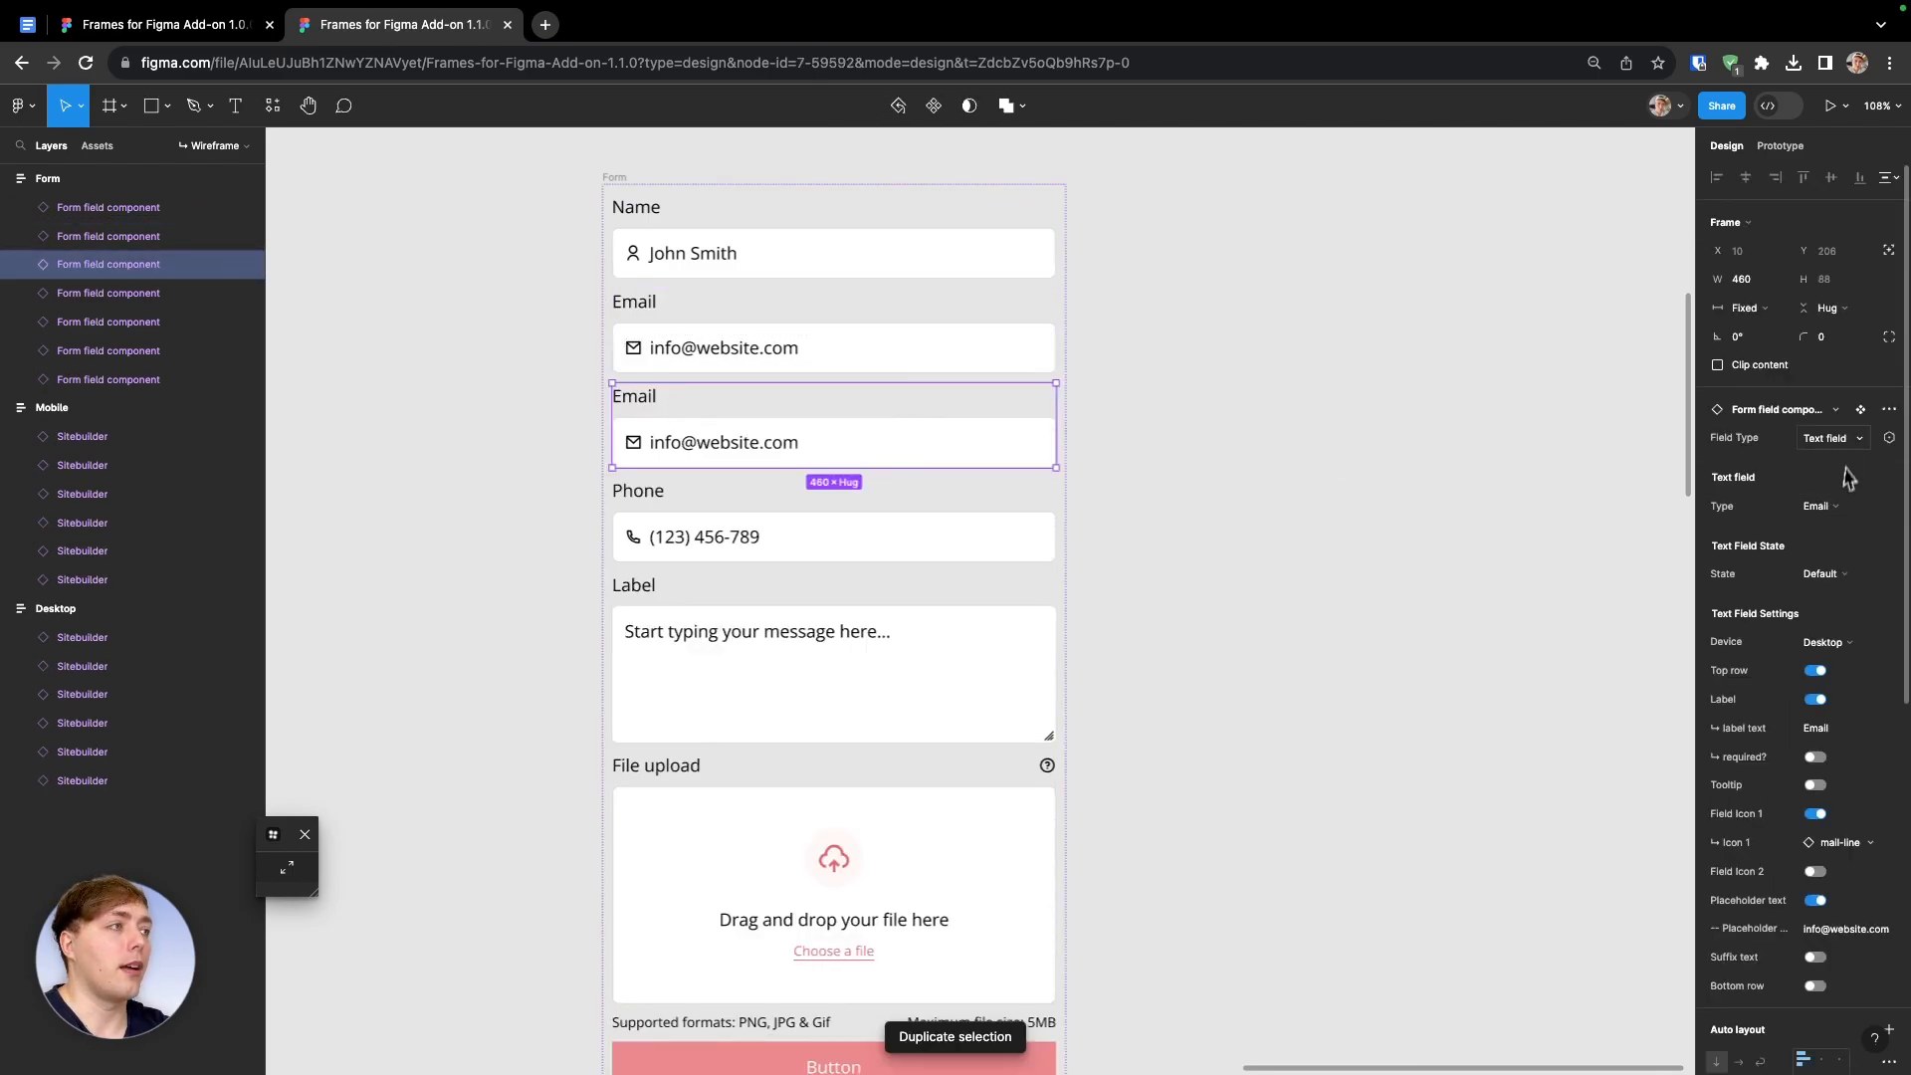
click(1832, 438)
click(1797, 476)
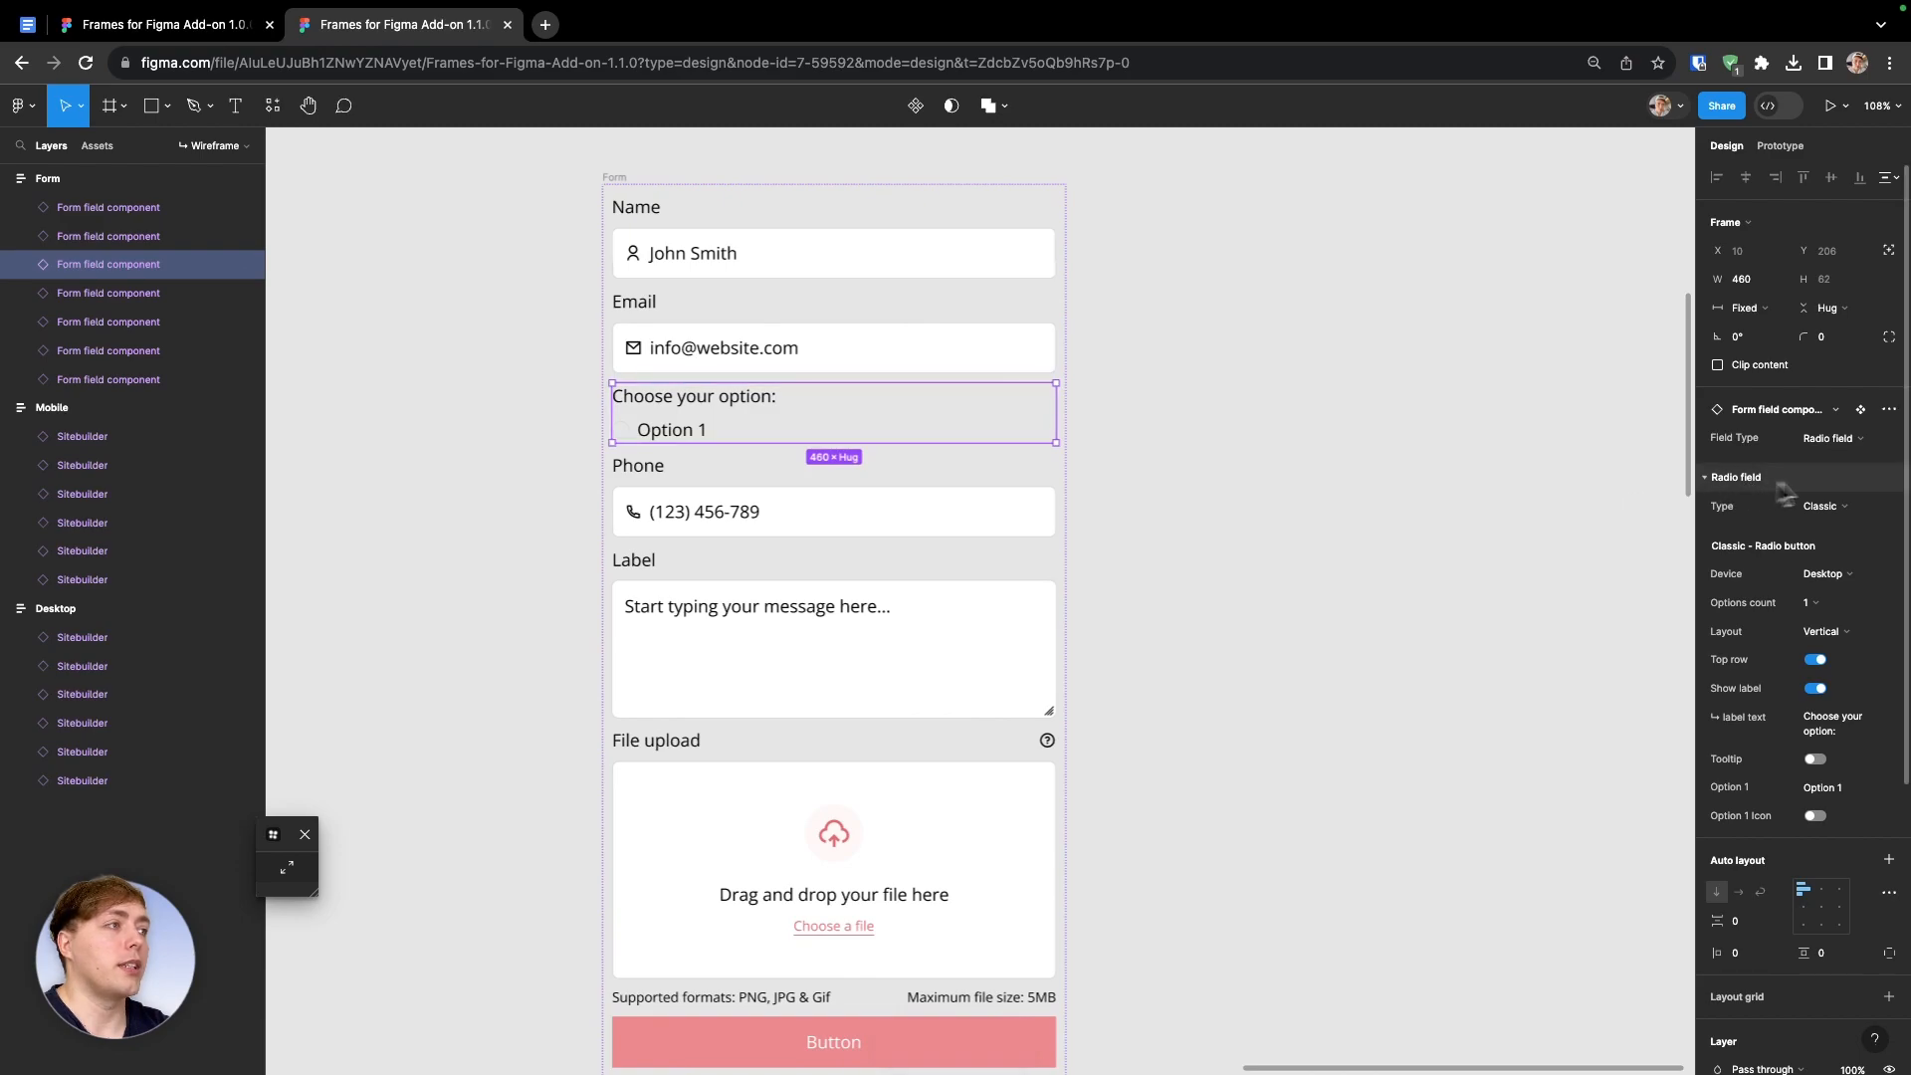
Try the Vibrant and Modern types on the radio field, then return it to Classic
click(1822, 506)
click(1819, 526)
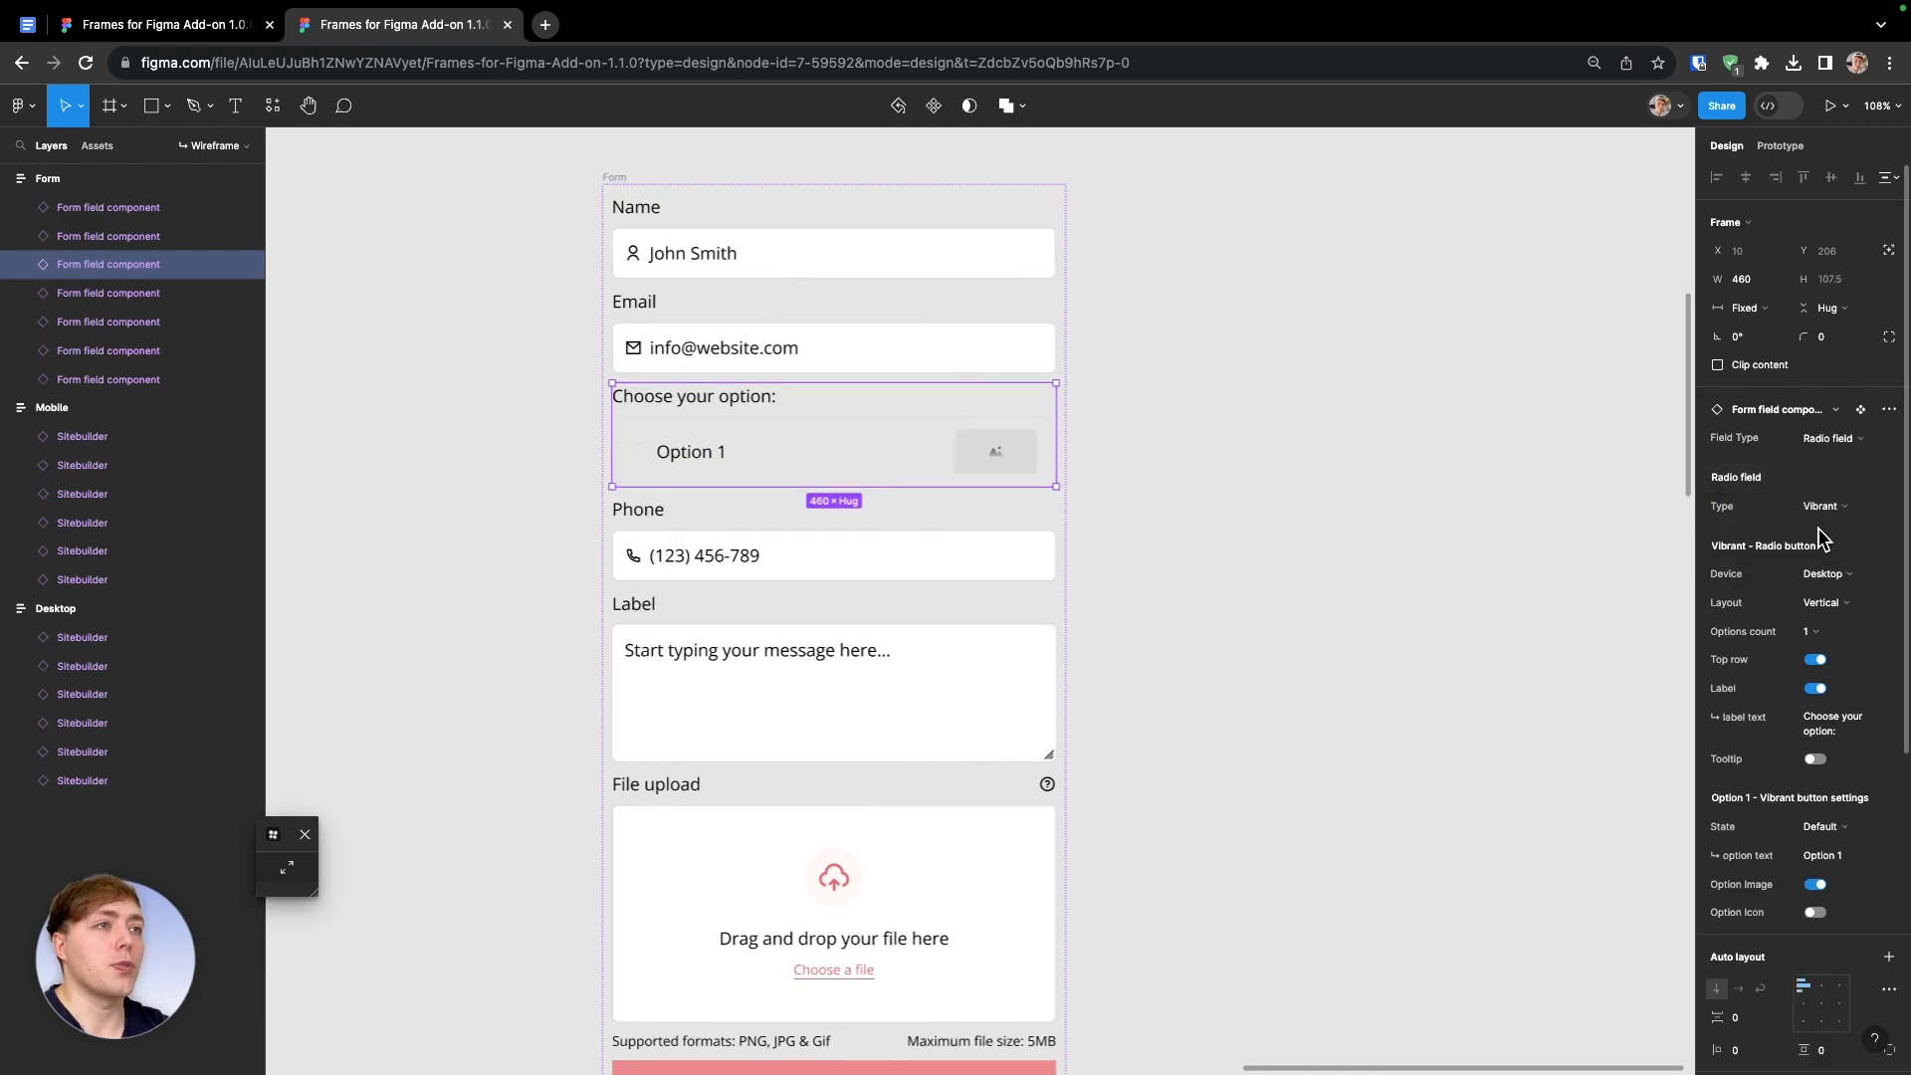
click(1836, 507)
click(1837, 533)
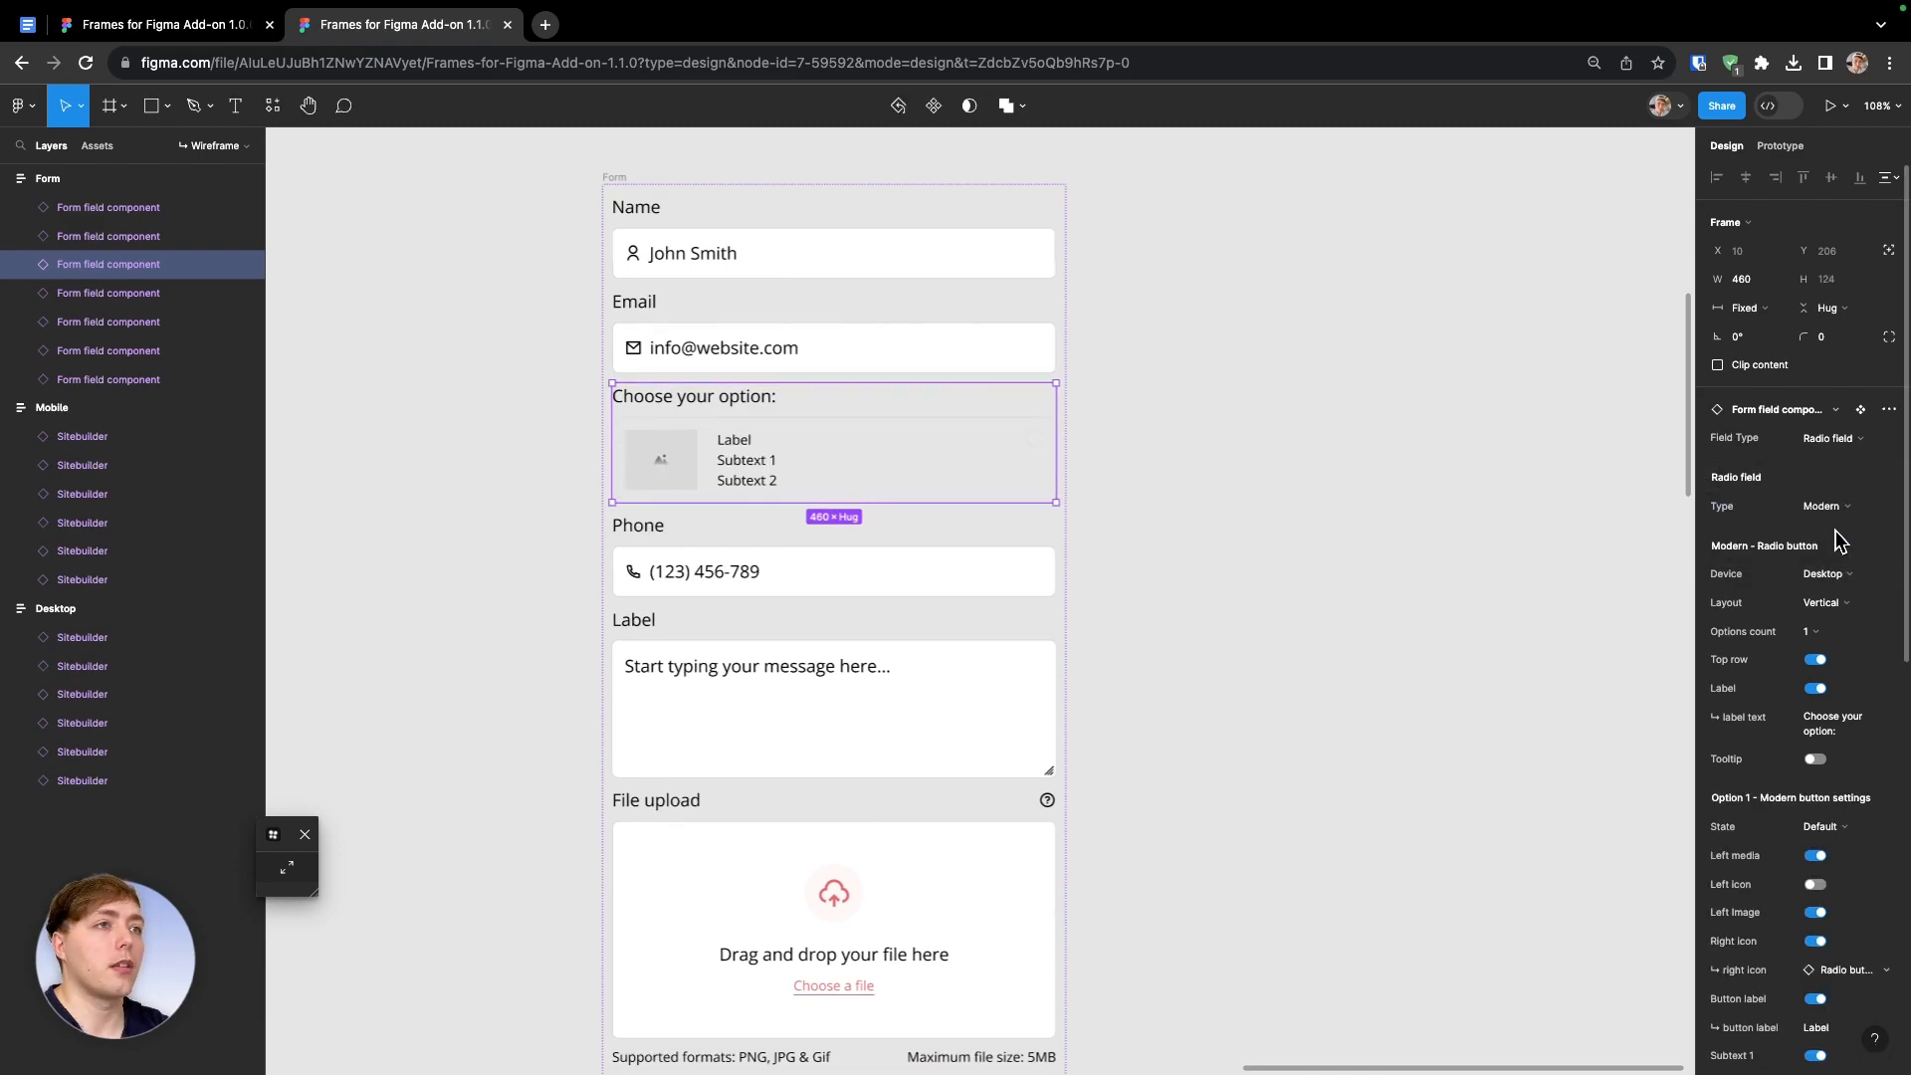
click(1828, 507)
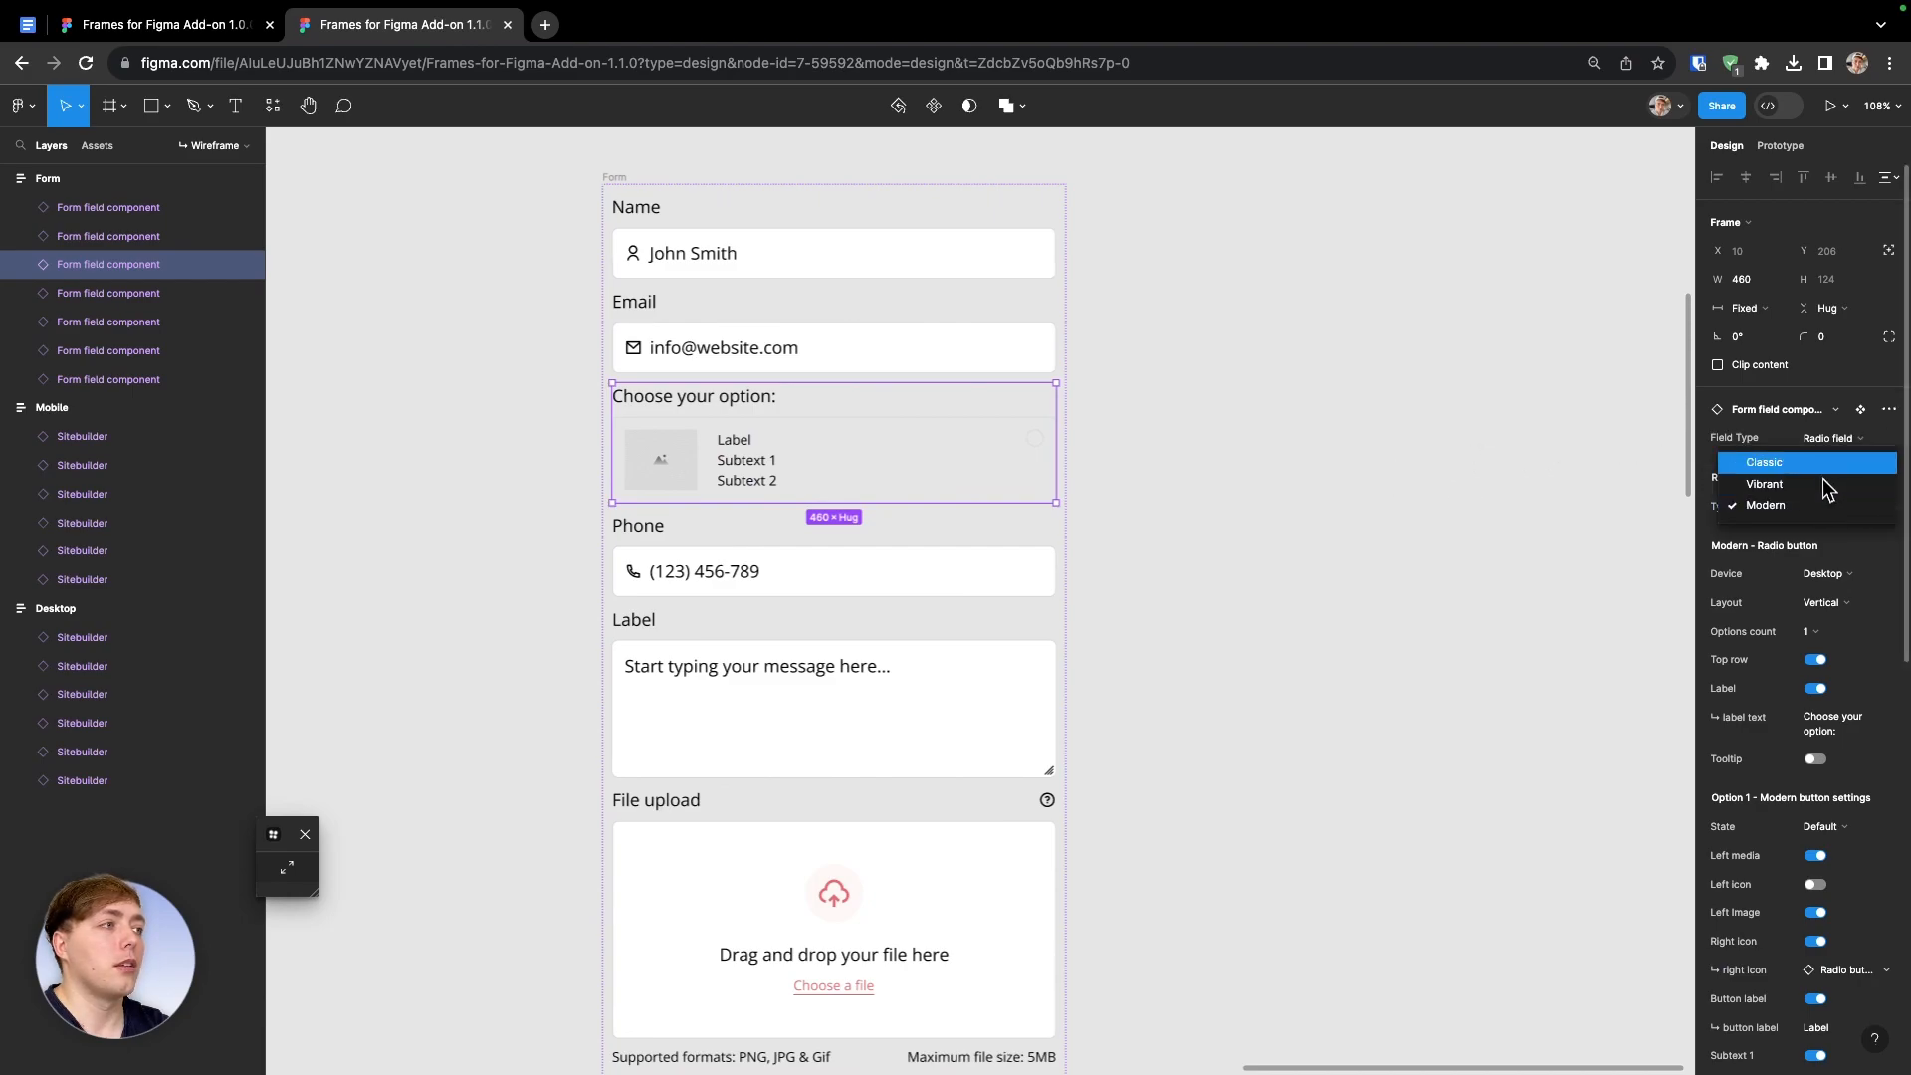
click(1826, 462)
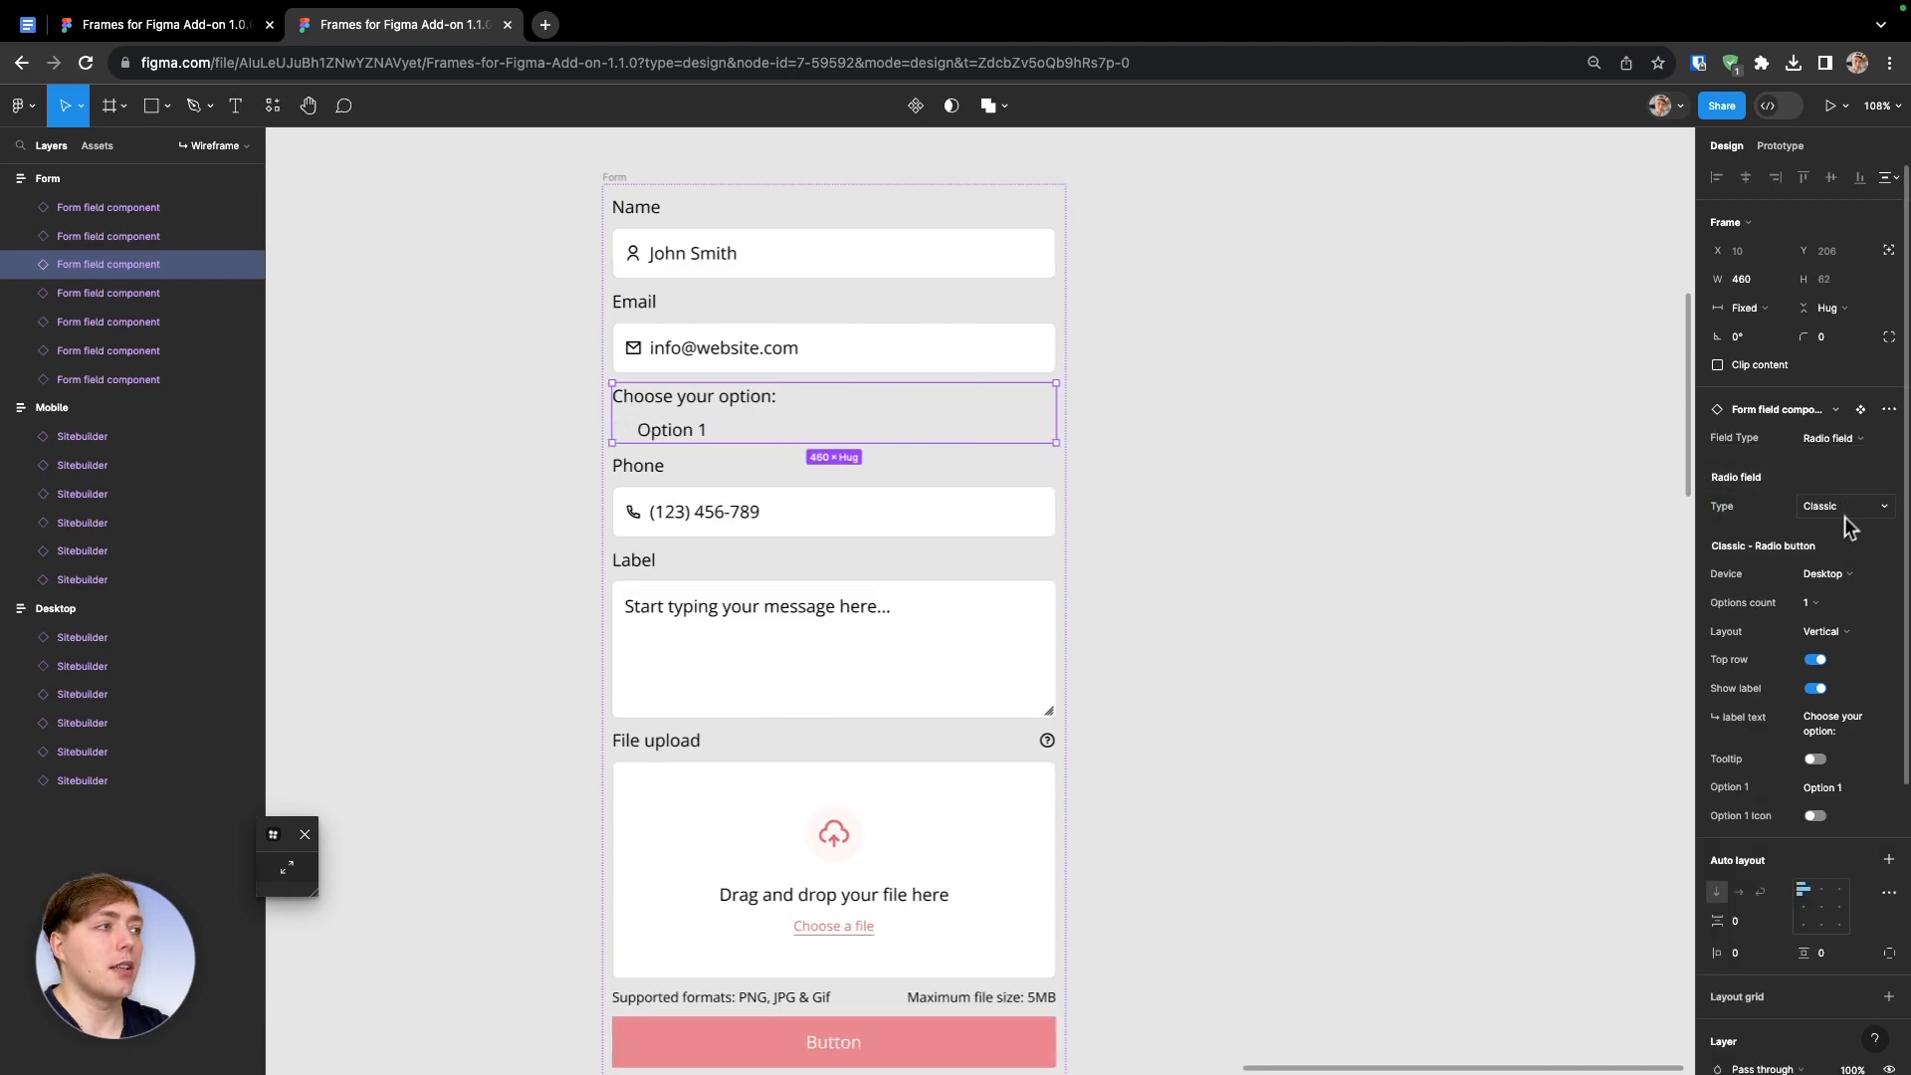
Set the radio field's options count to 4 and deselect it to view the whole form
click(1832, 601)
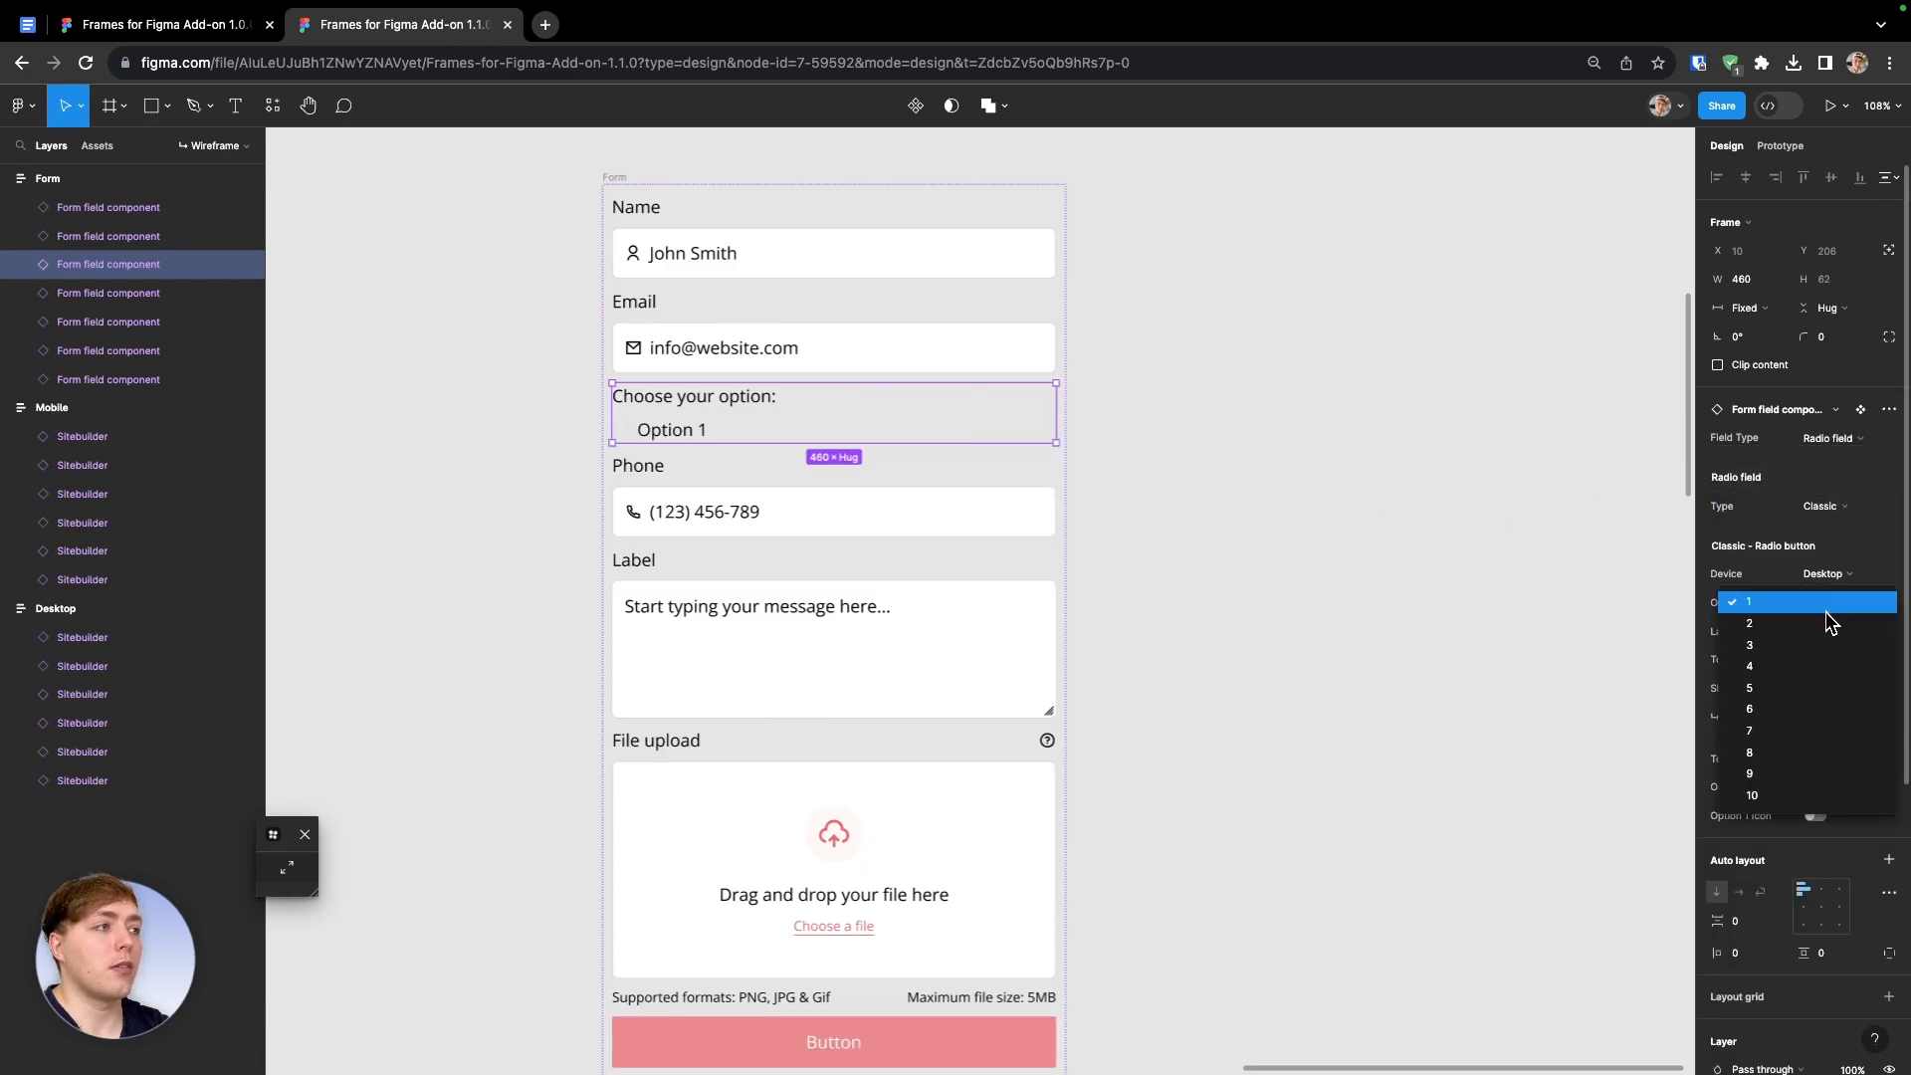
click(1806, 677)
click(1379, 603)
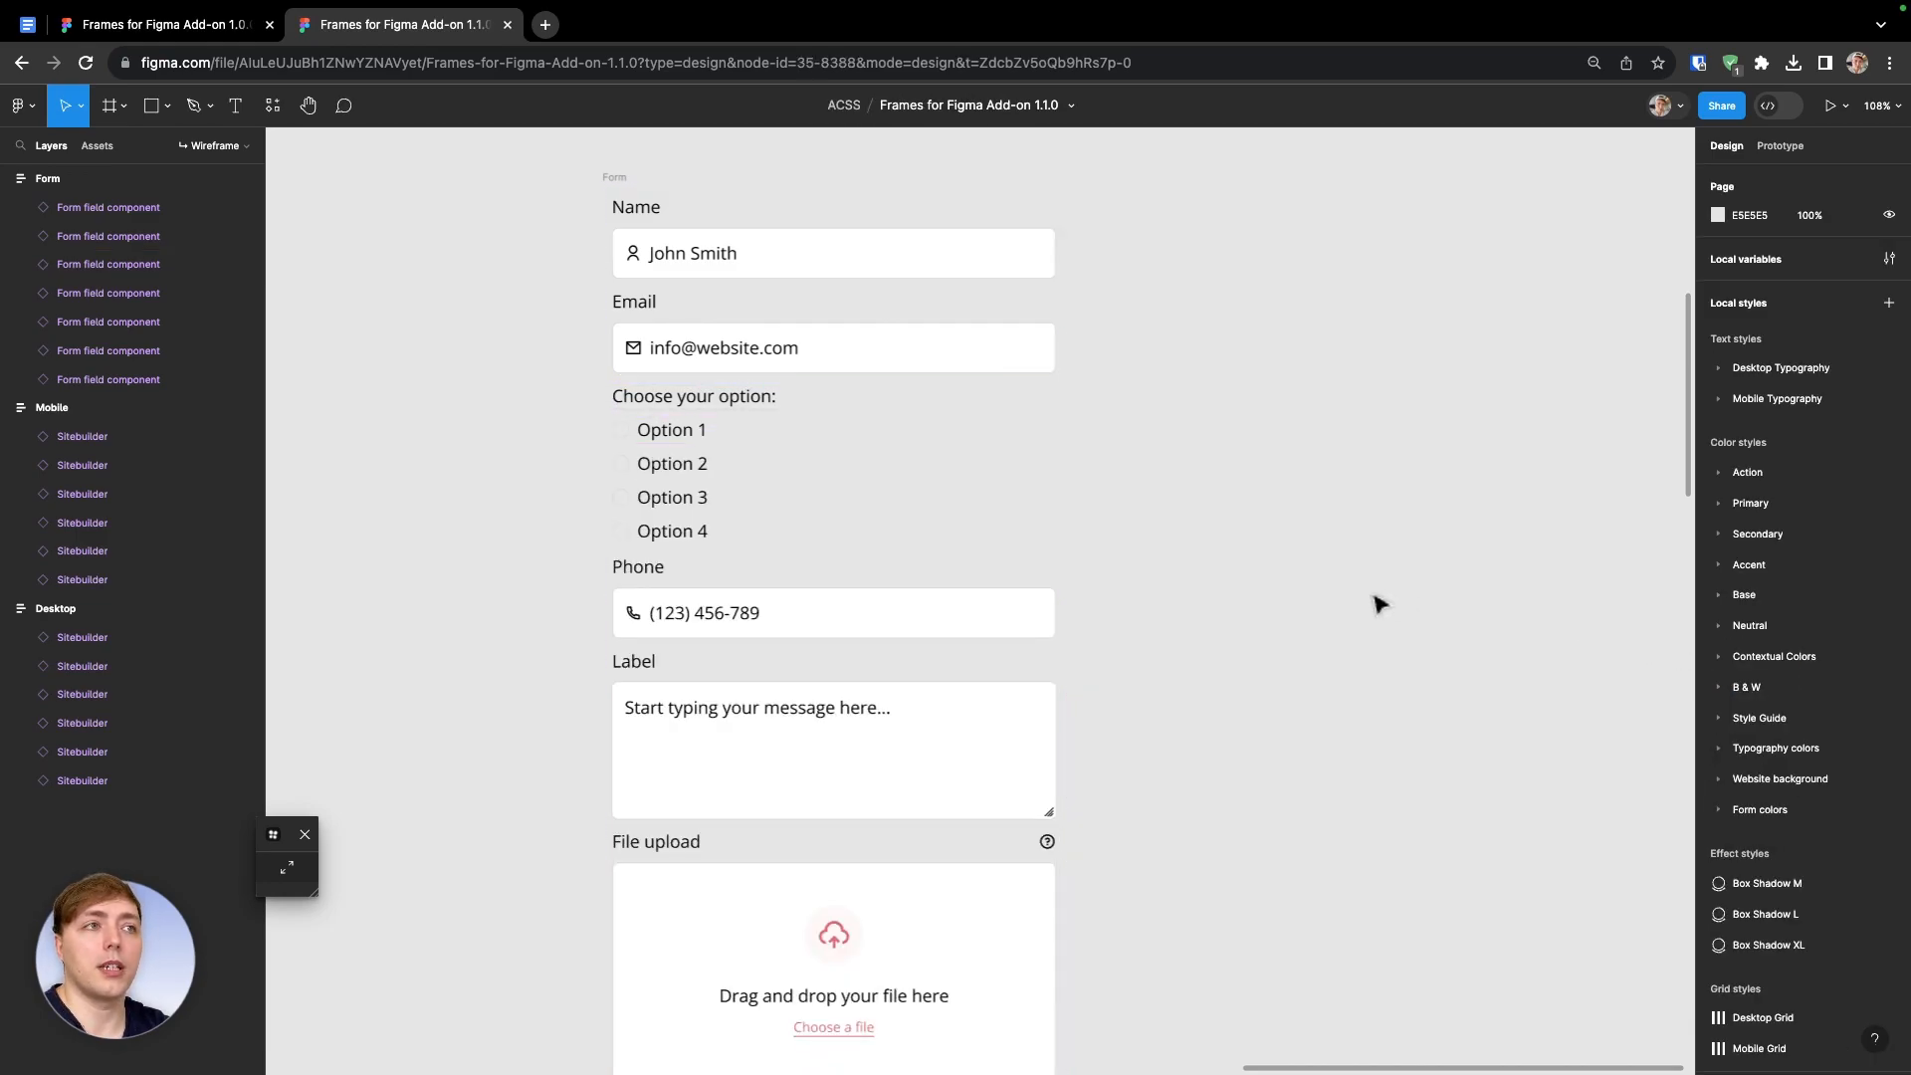
scroll(1379, 604, down, 5)
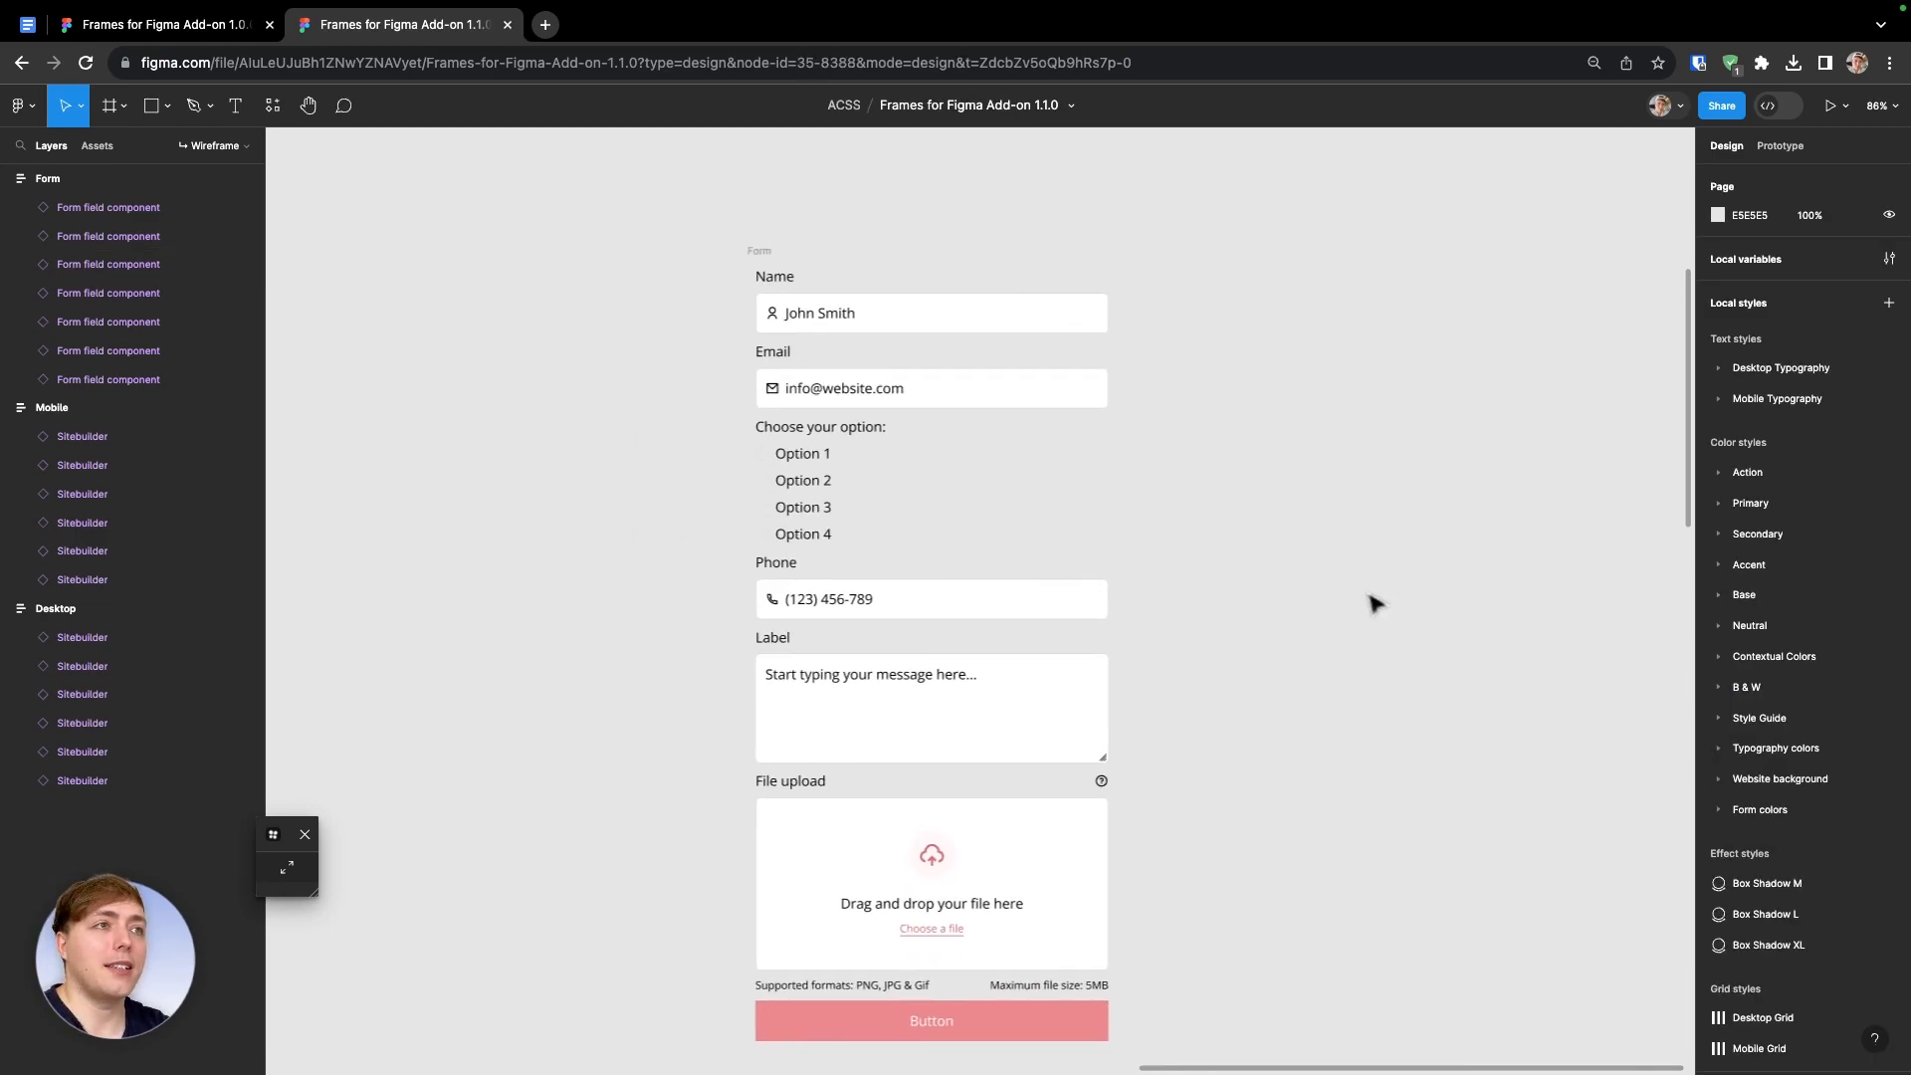
Delete the whole Form frame with its field components from the Wireframe page
click(841, 281)
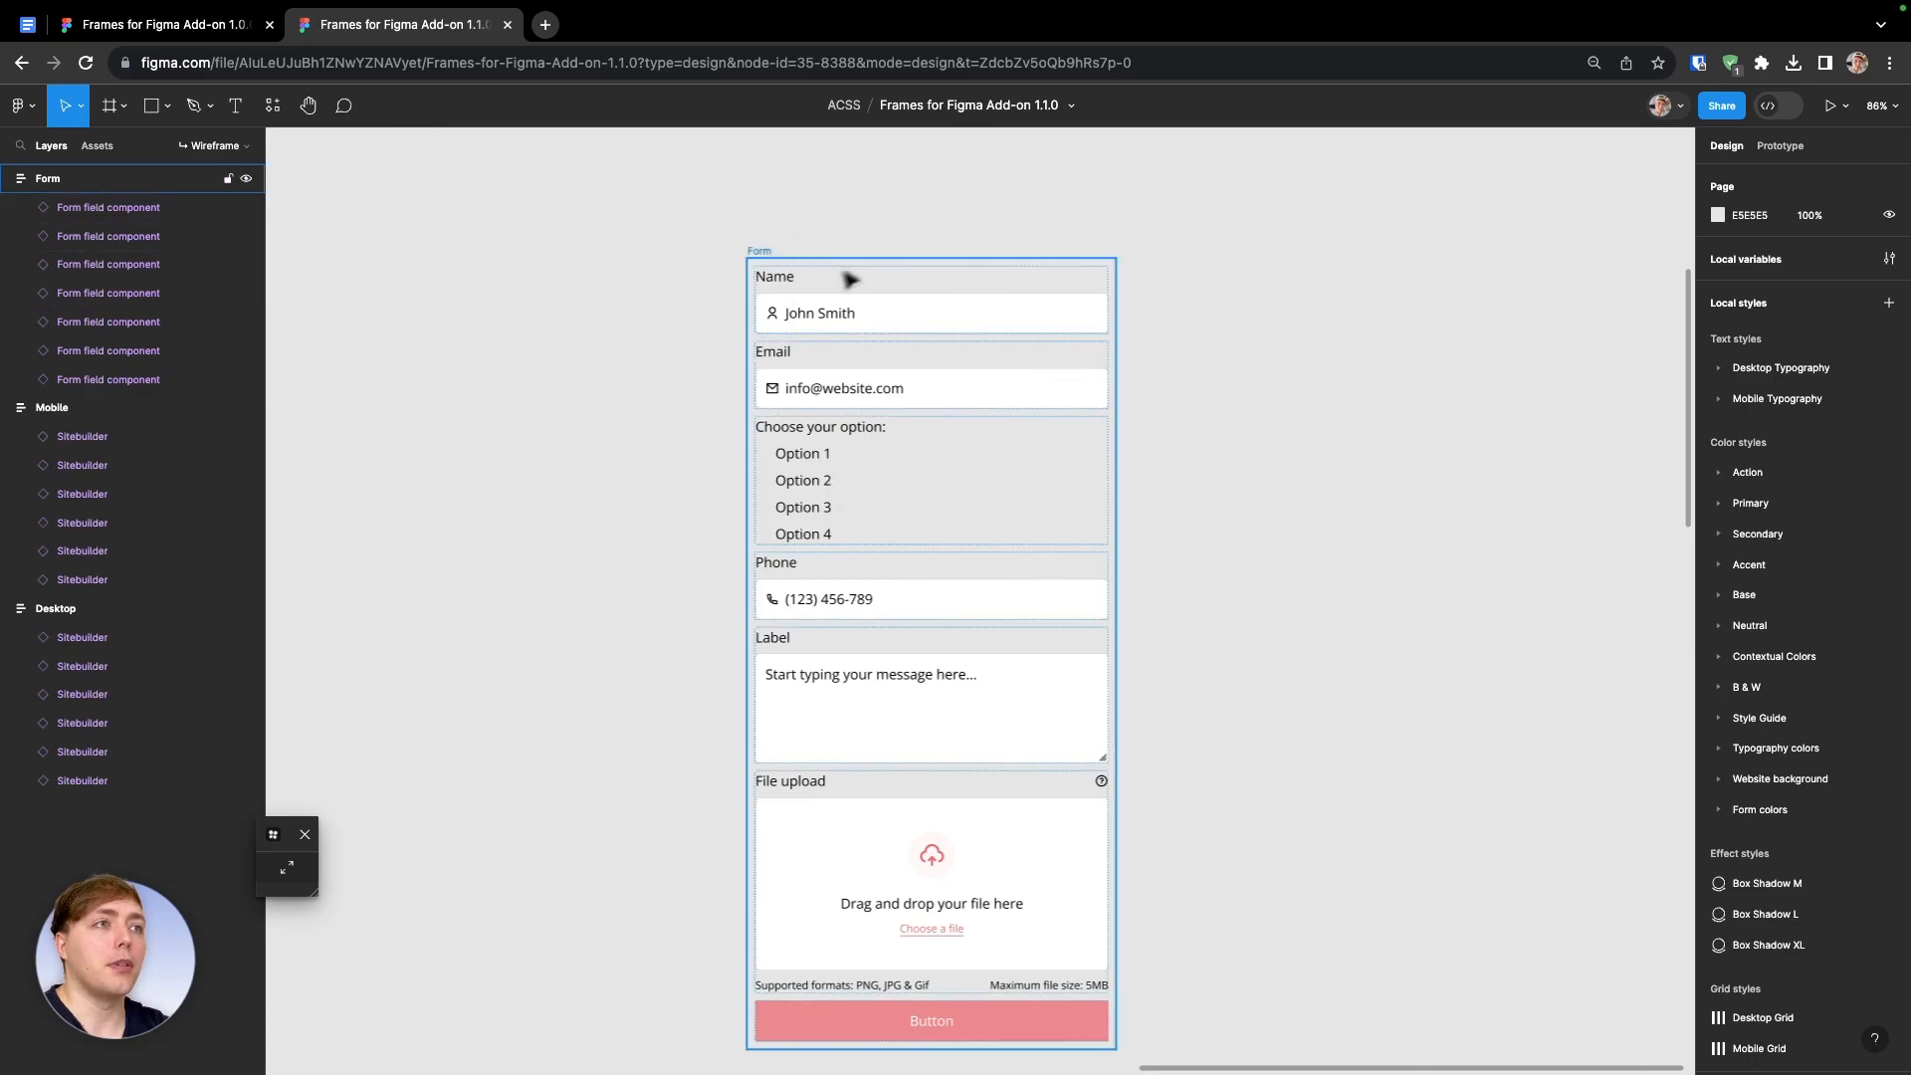
scroll(972, 564, down, 1)
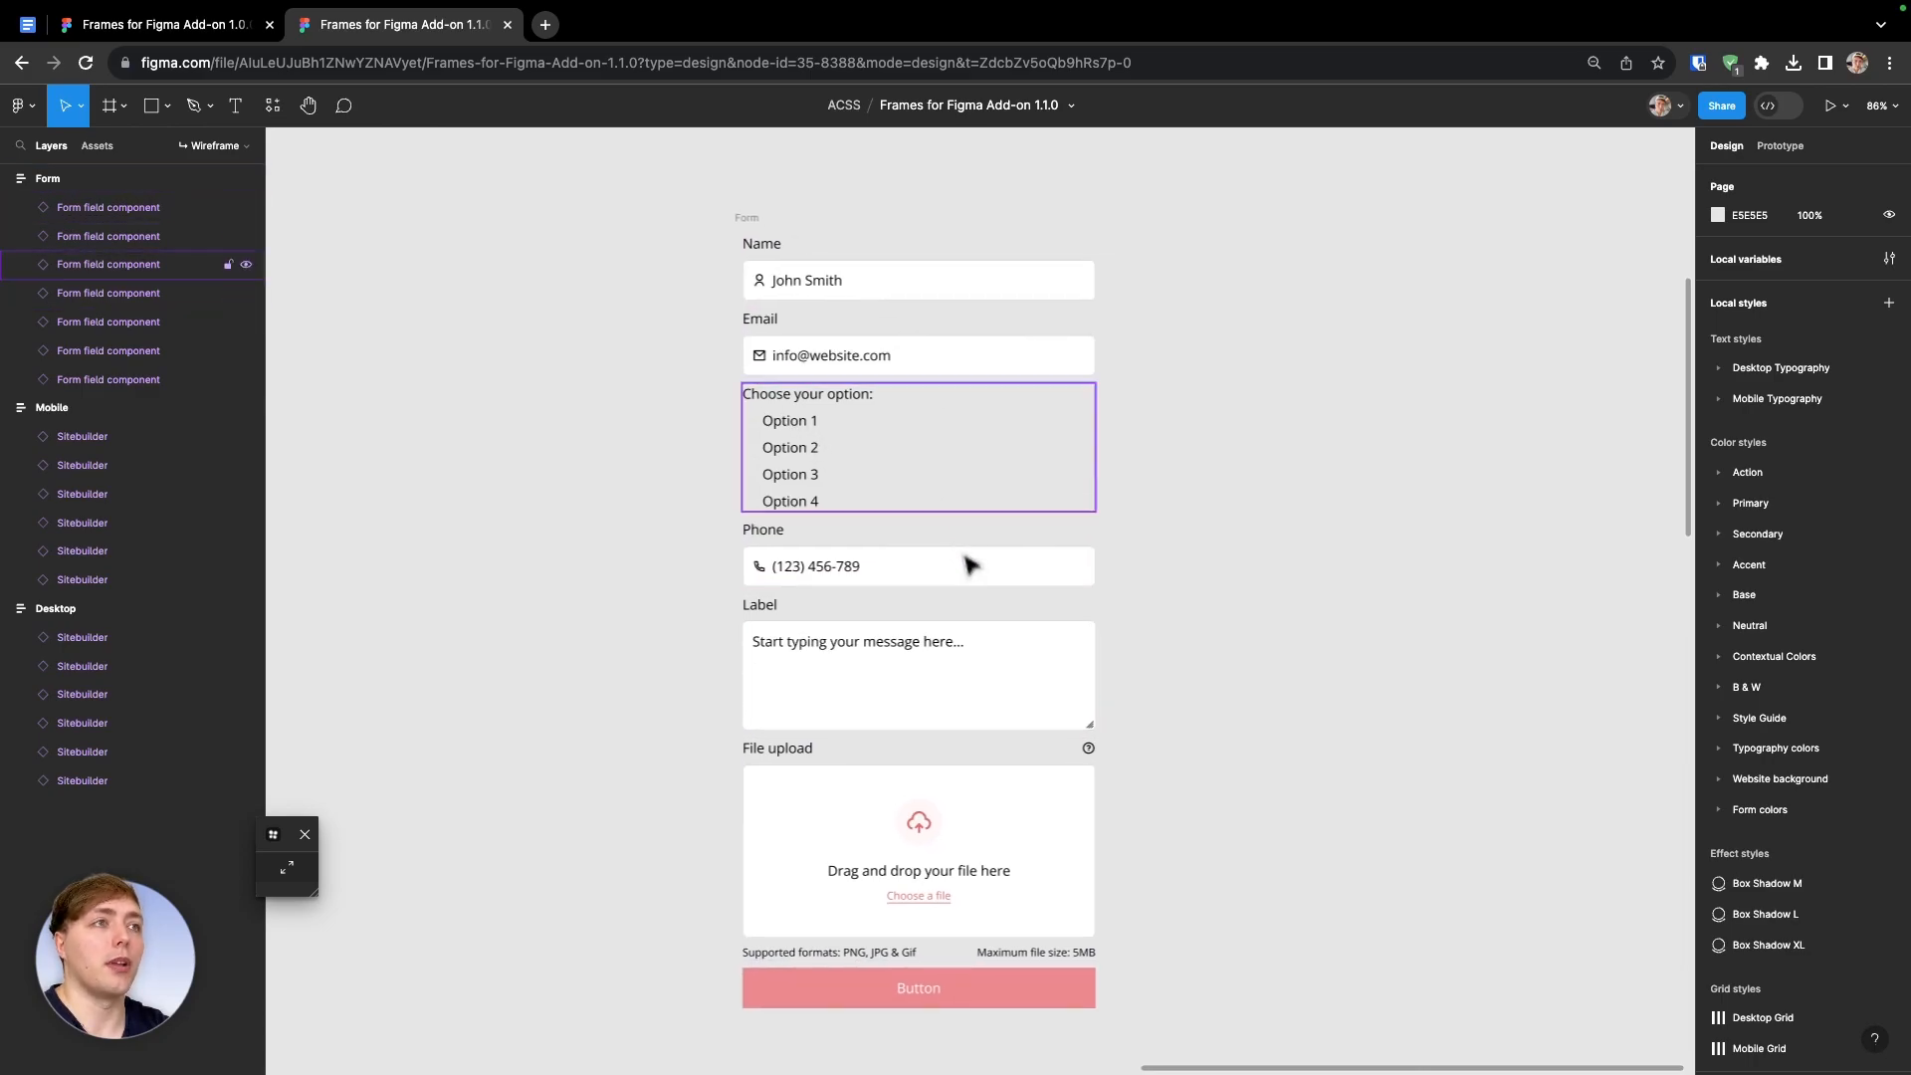
click(753, 222)
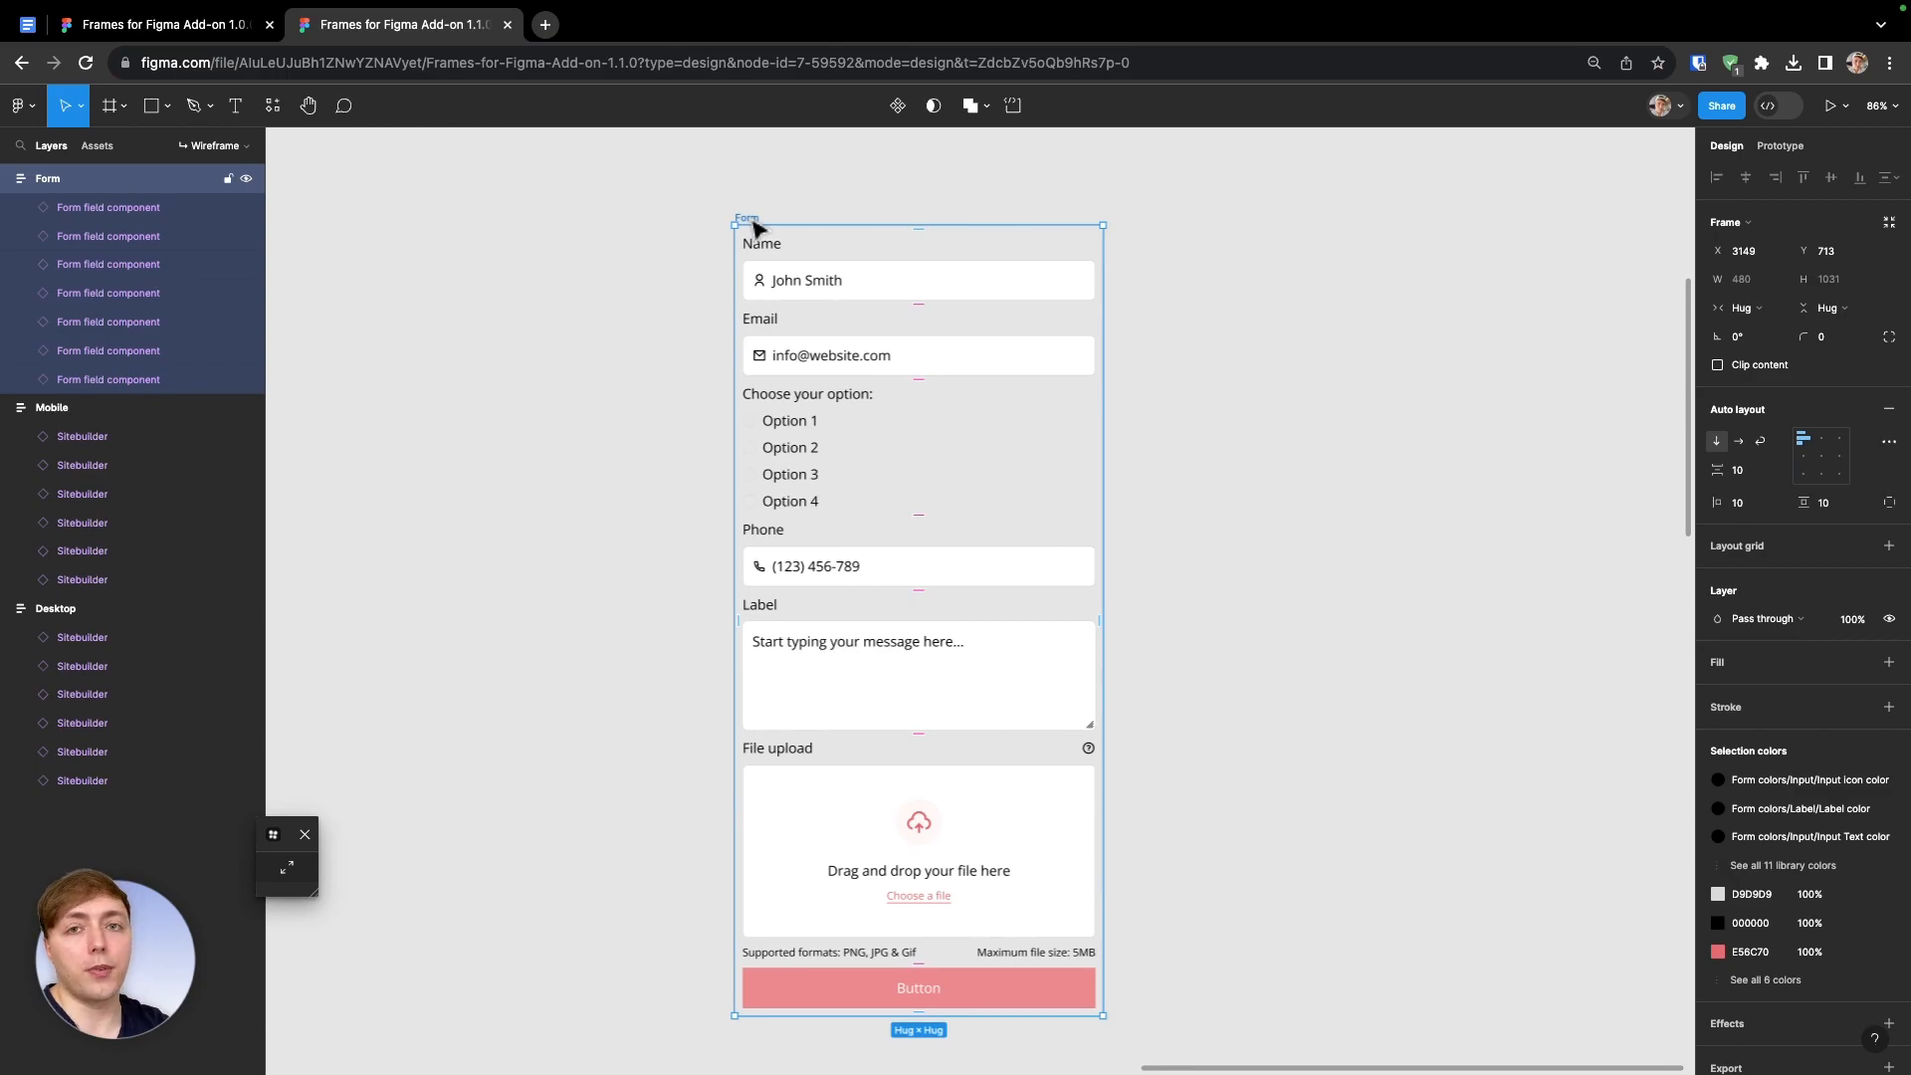
key(Delete)
Search the local components for "form field compo", then clear the search without inserting anything
key(shift+i)
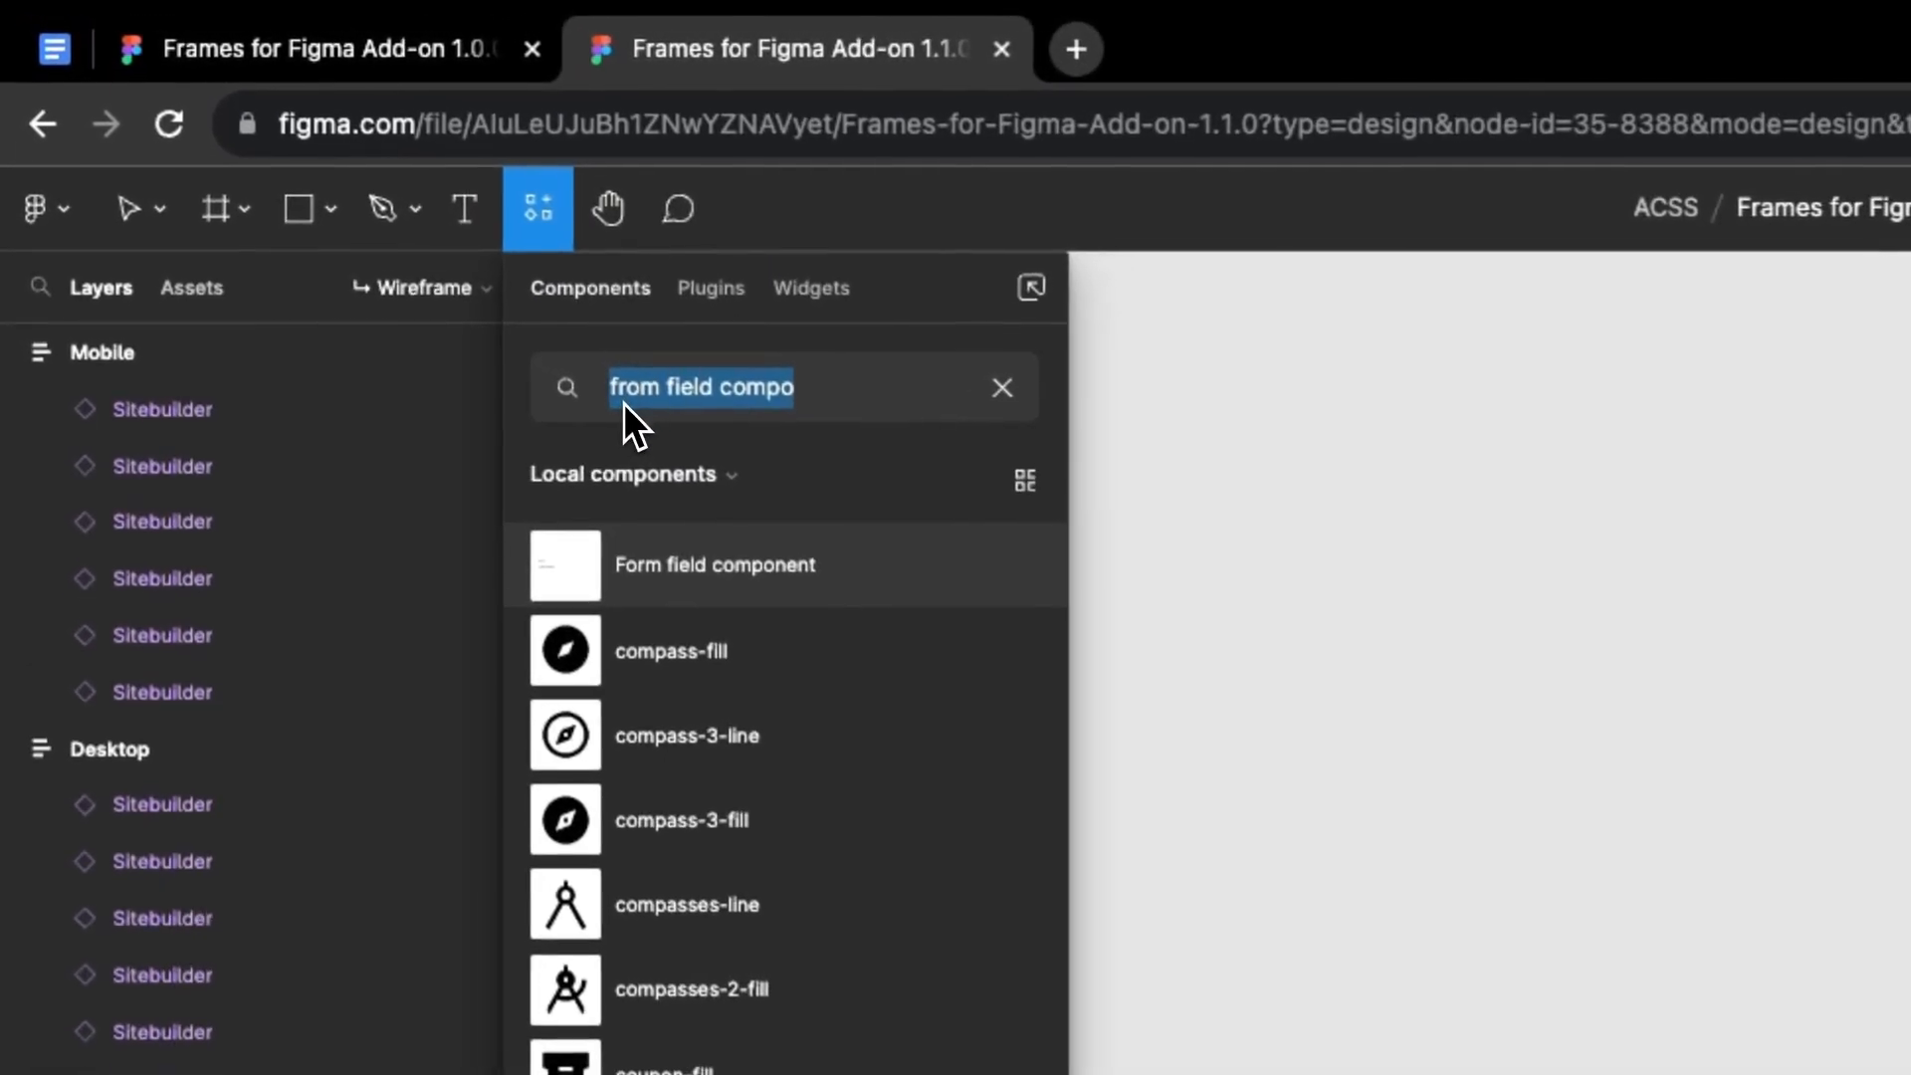
text(form fiel)
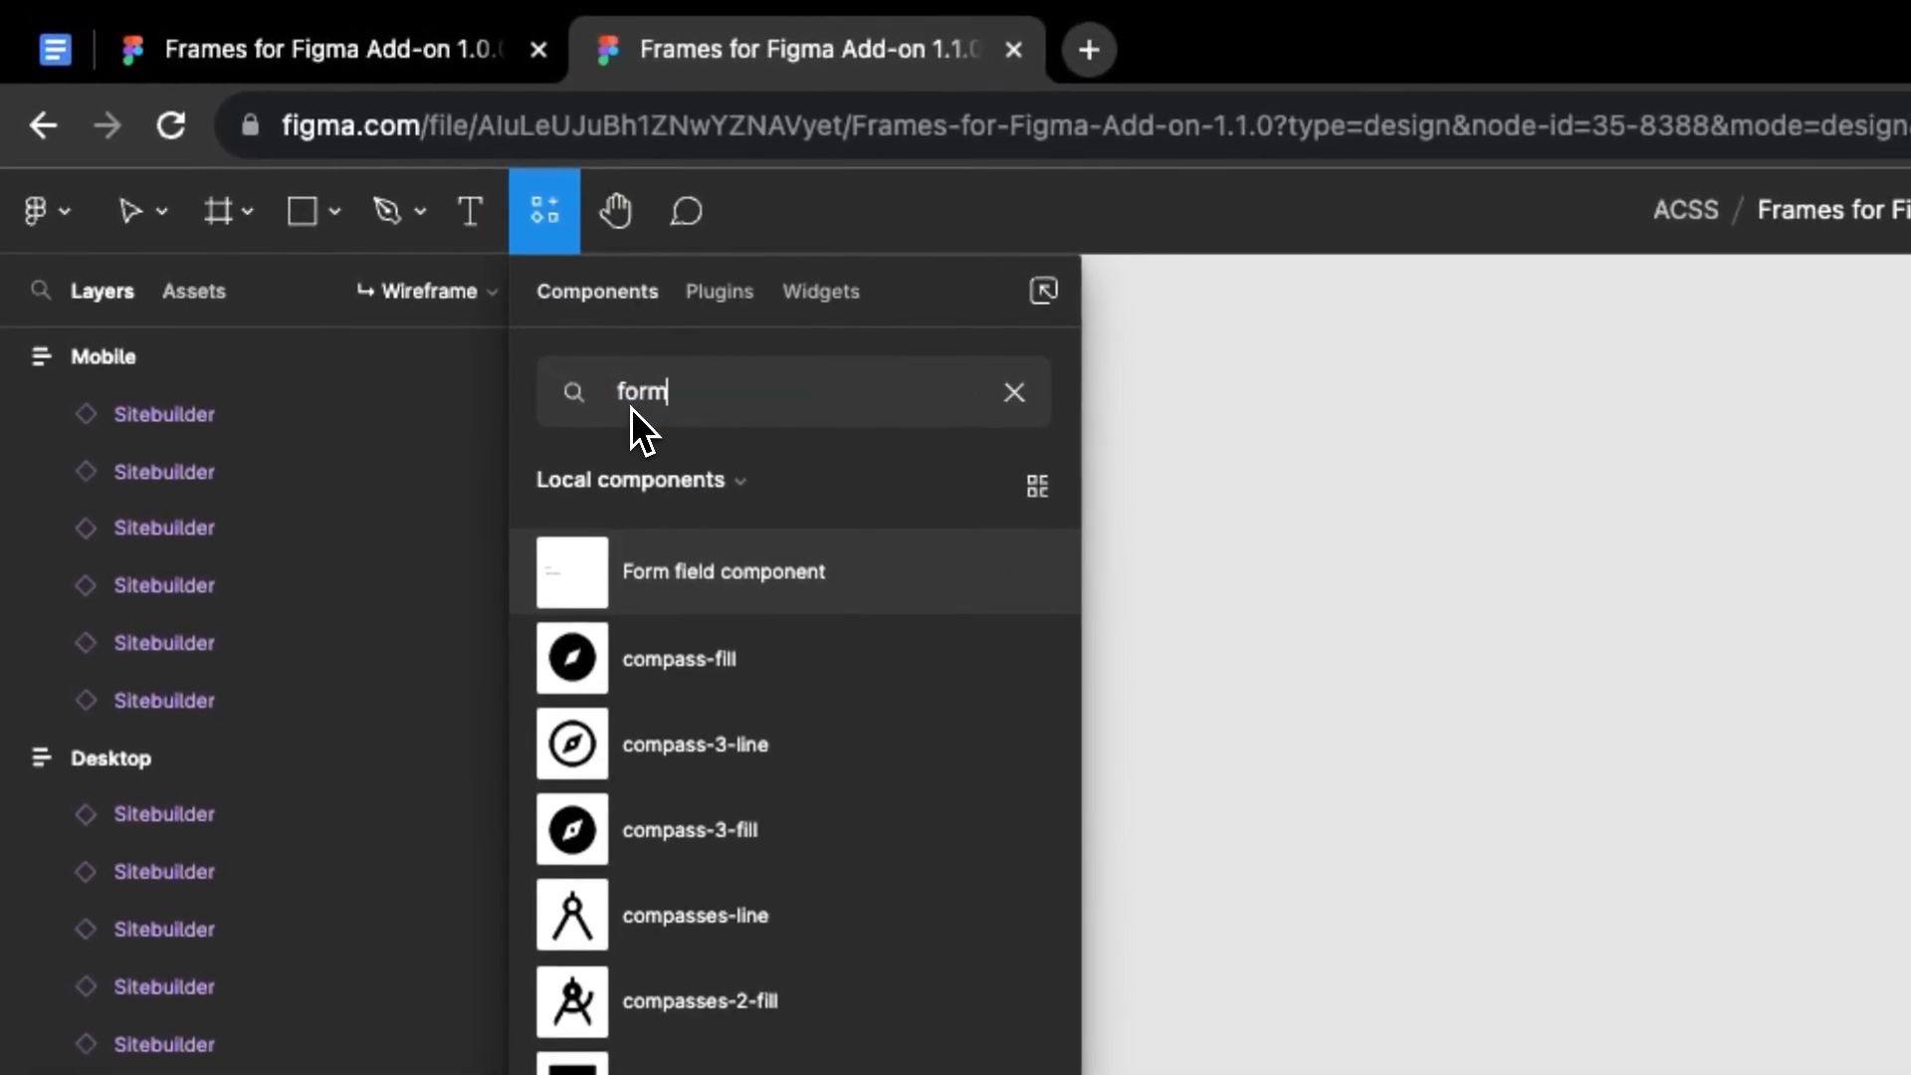
text(d compo)
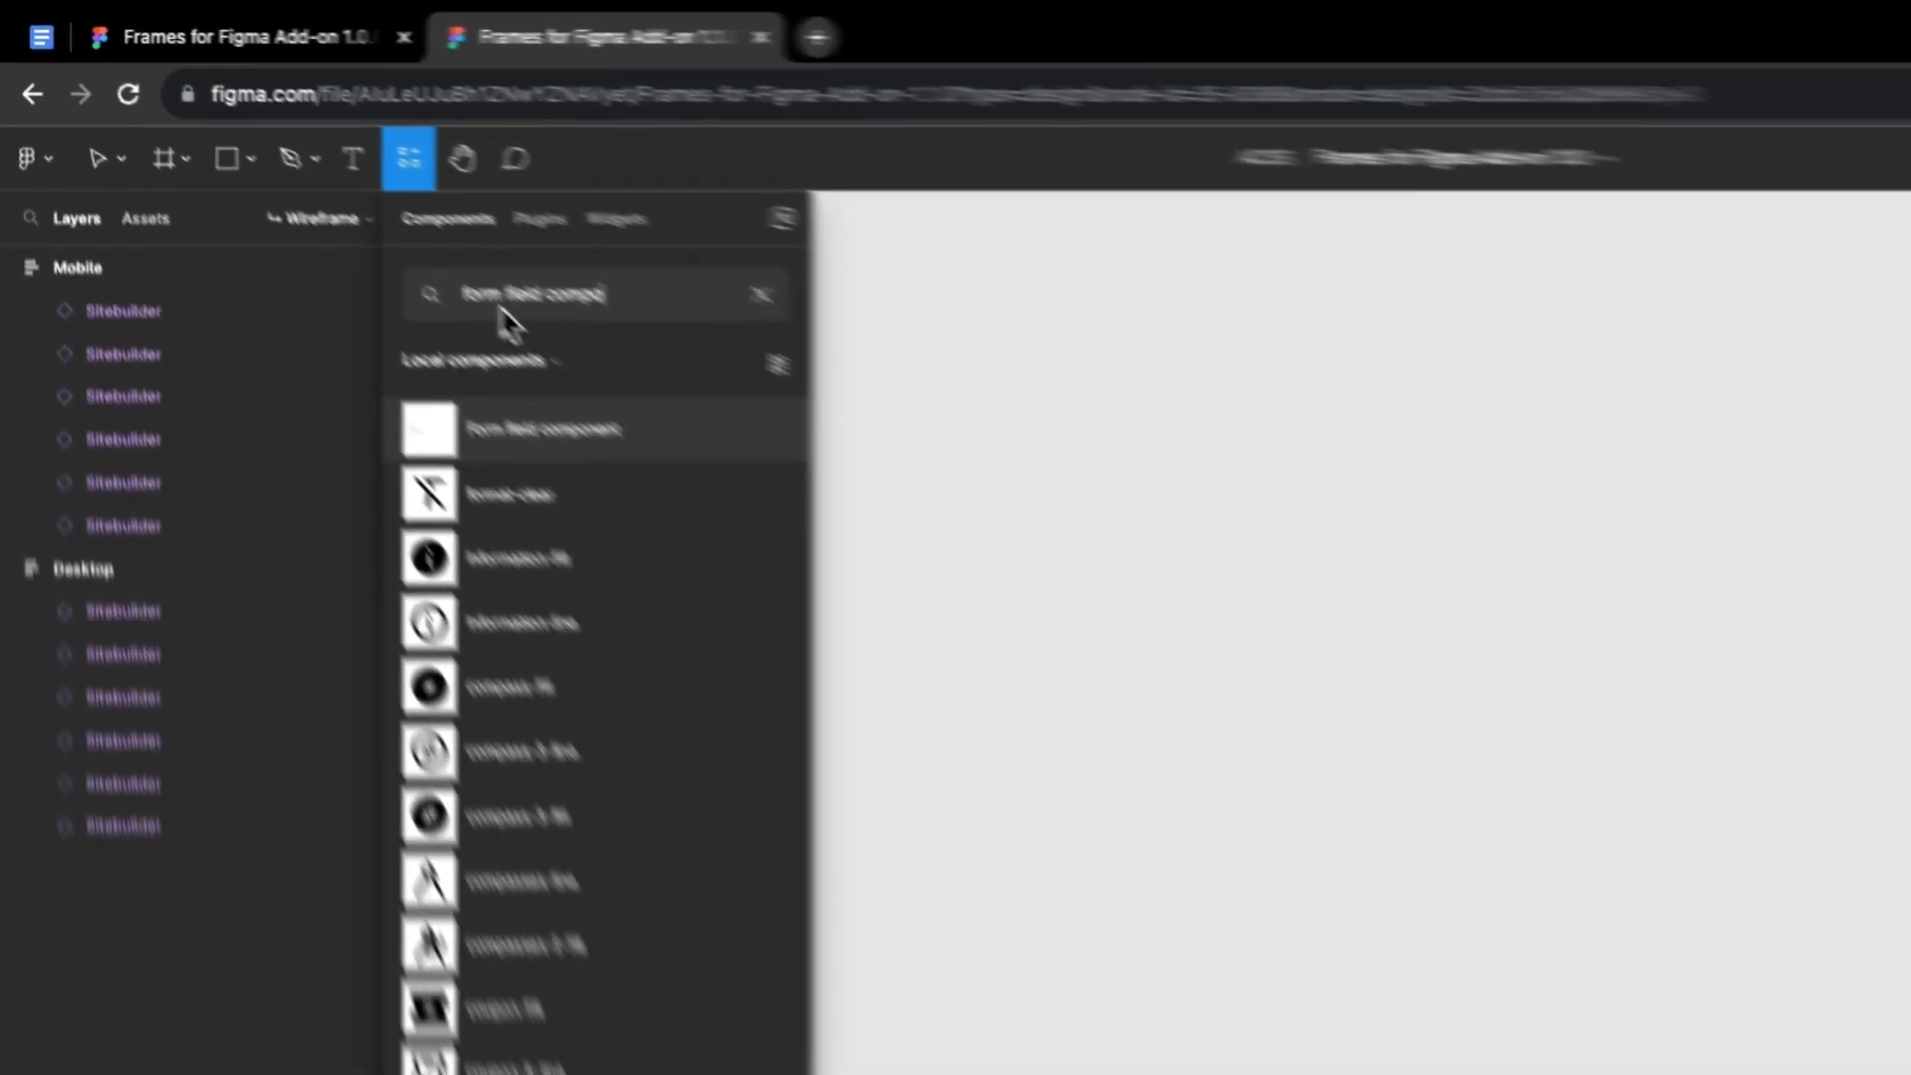
key(Escape)
key(Escape)
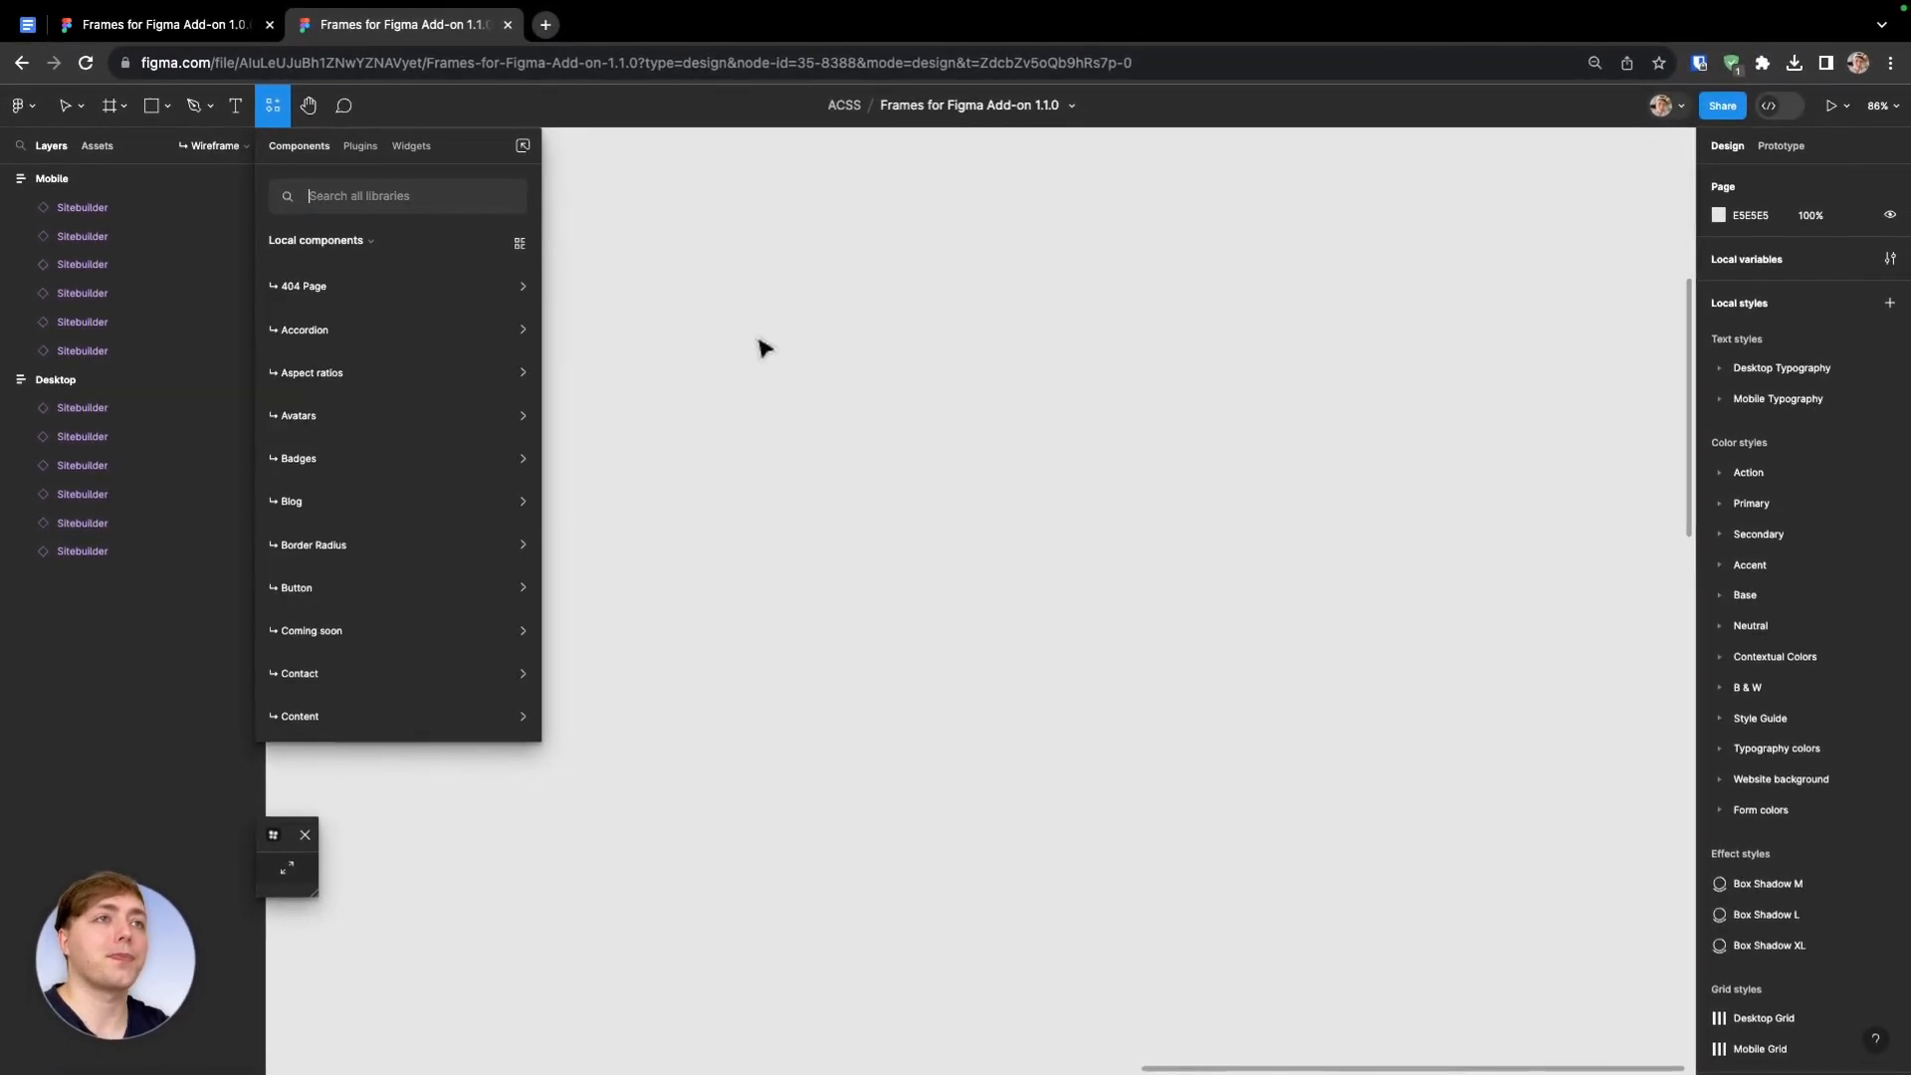
Switch to the Google Docs changelog and check the list of new features around the Tab component
click(28, 30)
click(108, 26)
click(18, 26)
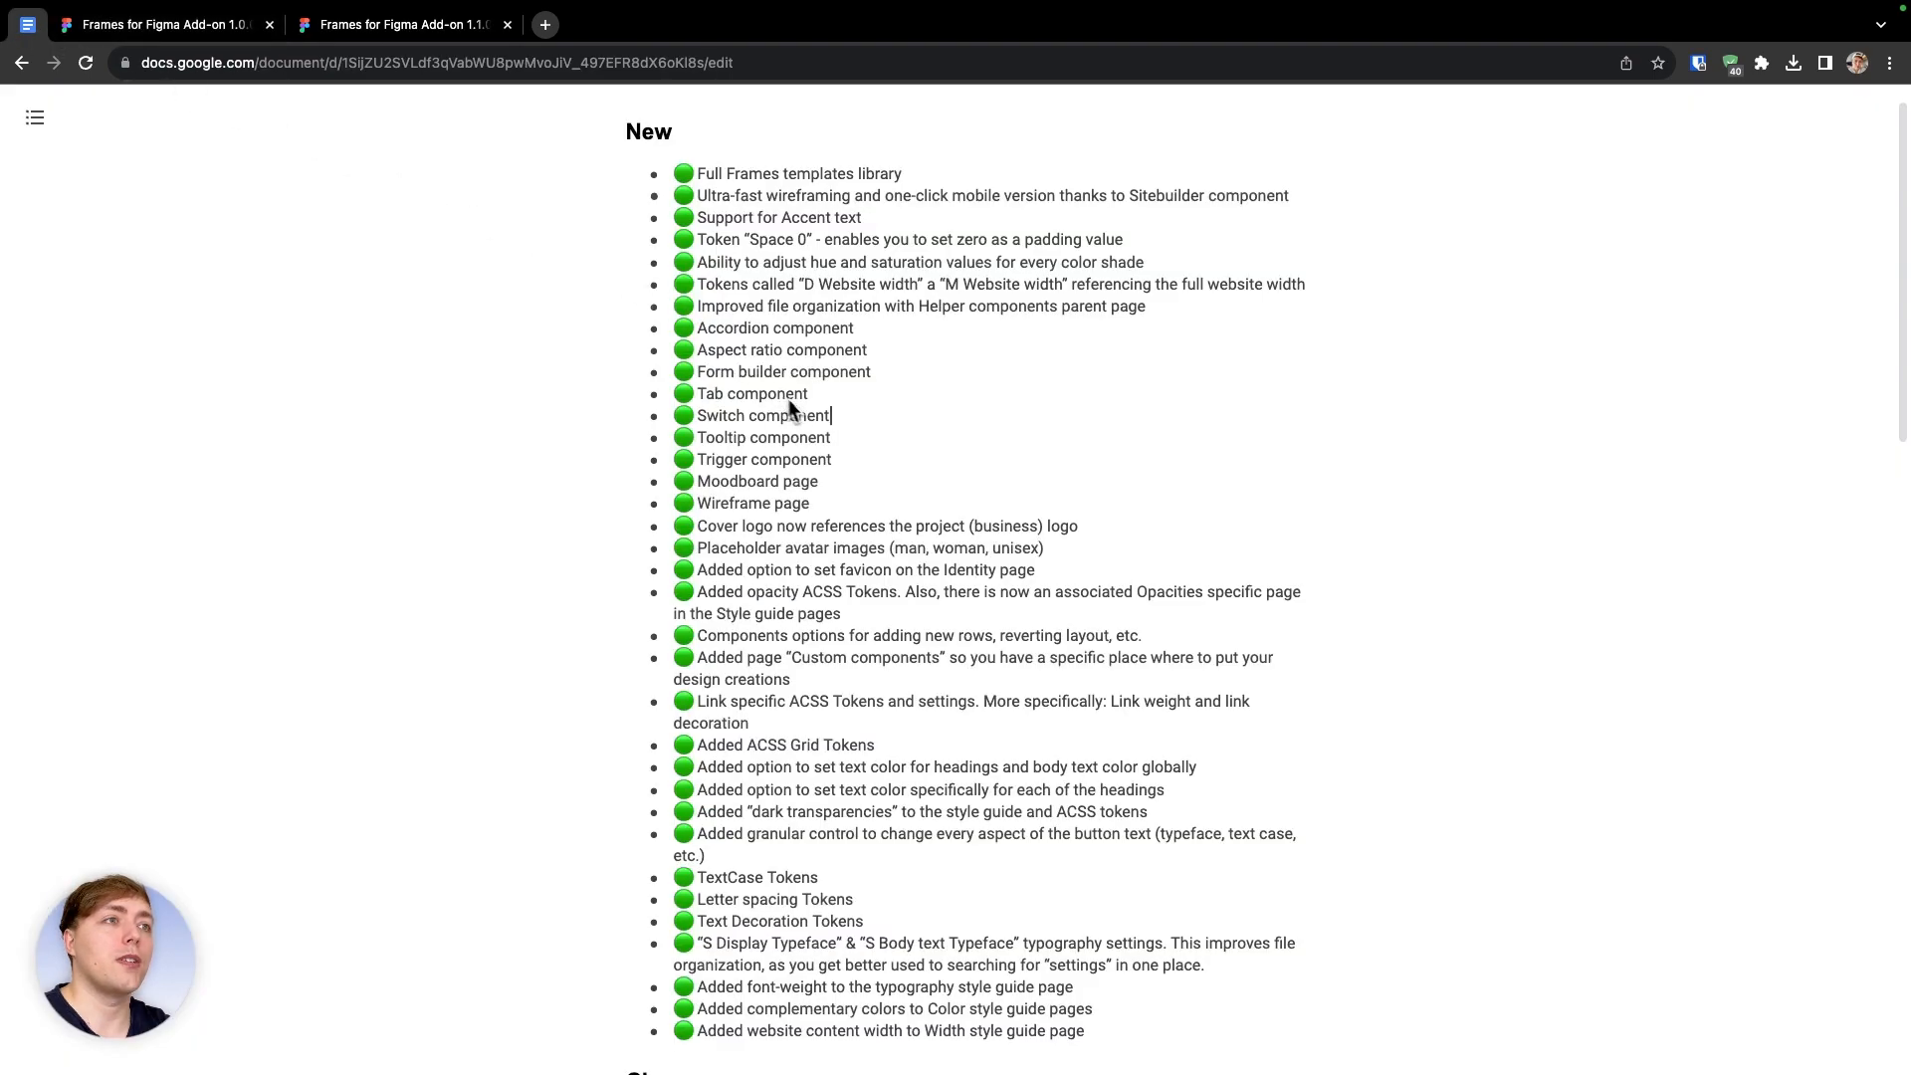
Return to the Frames for Figma Add-on 1.1.0 file and find the Helper components group among its pages
click(344, 32)
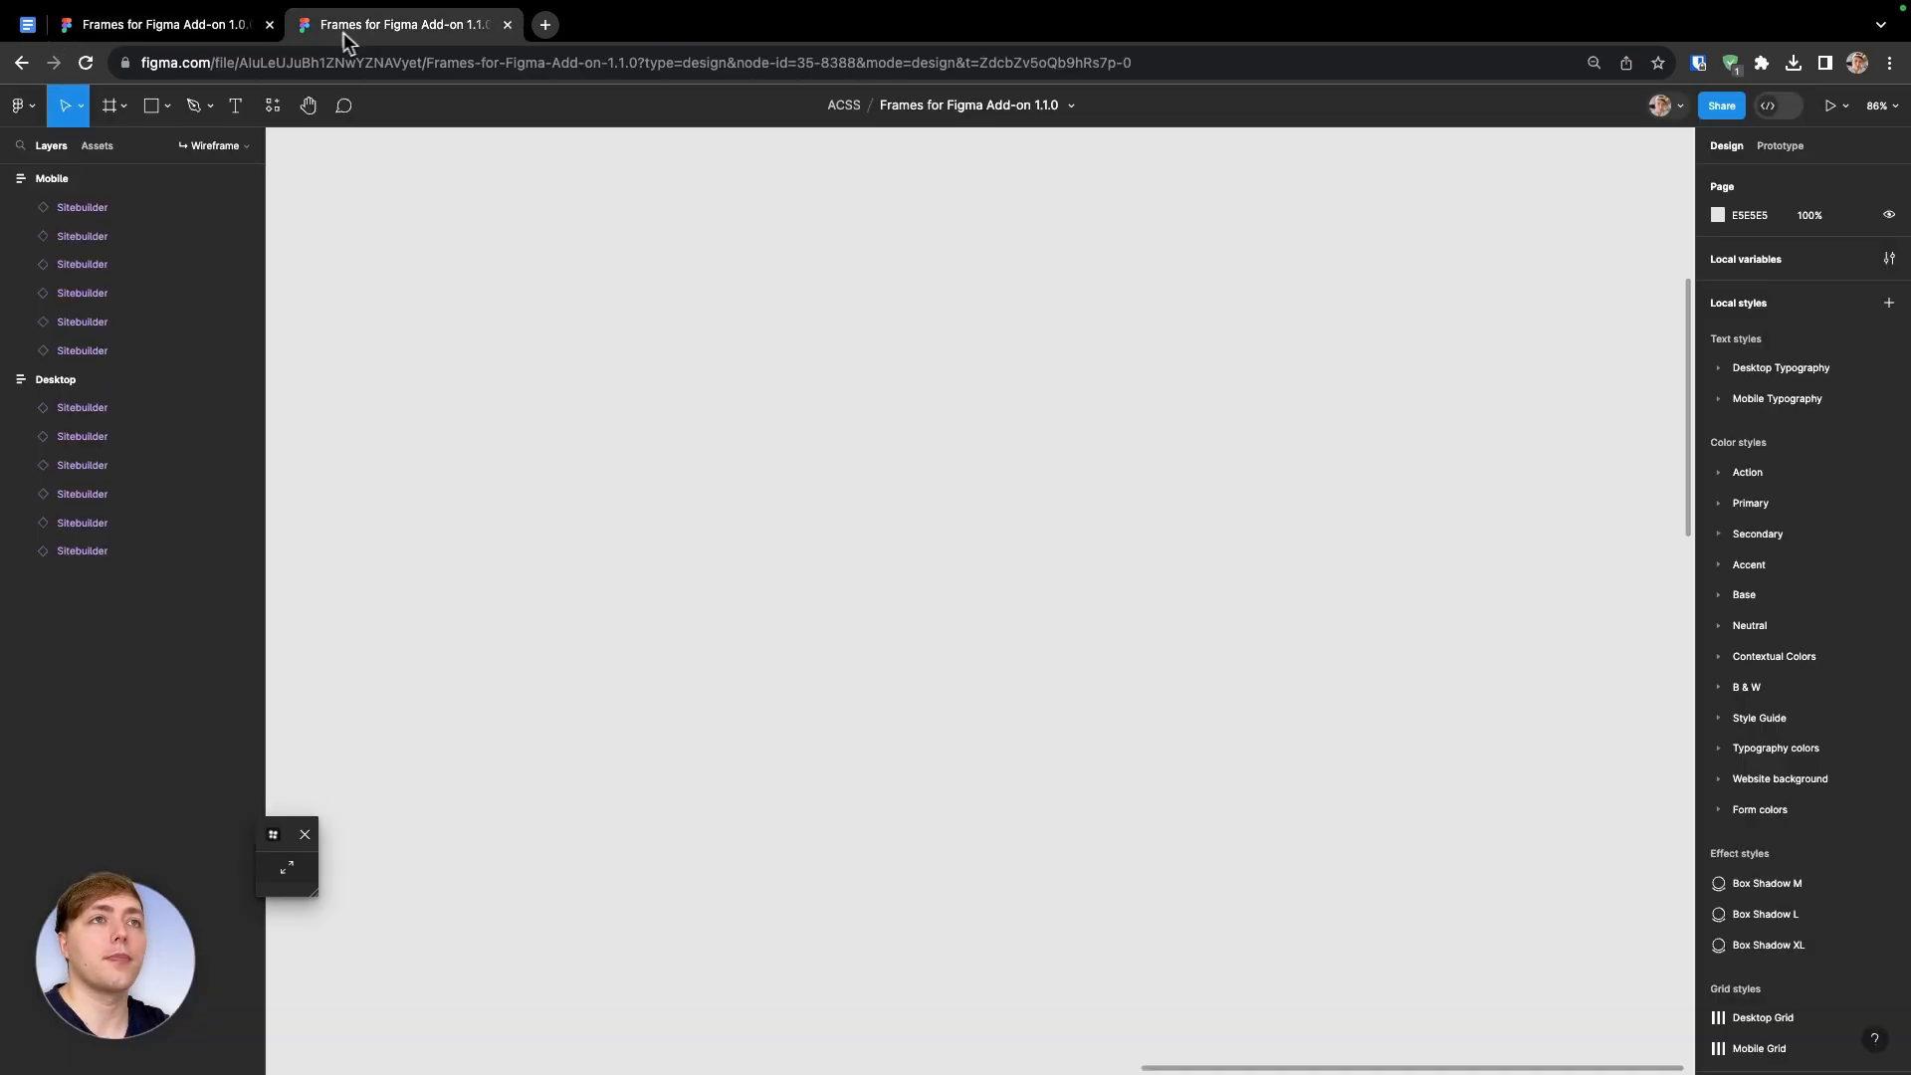
click(209, 145)
scroll(129, 529, down, 15)
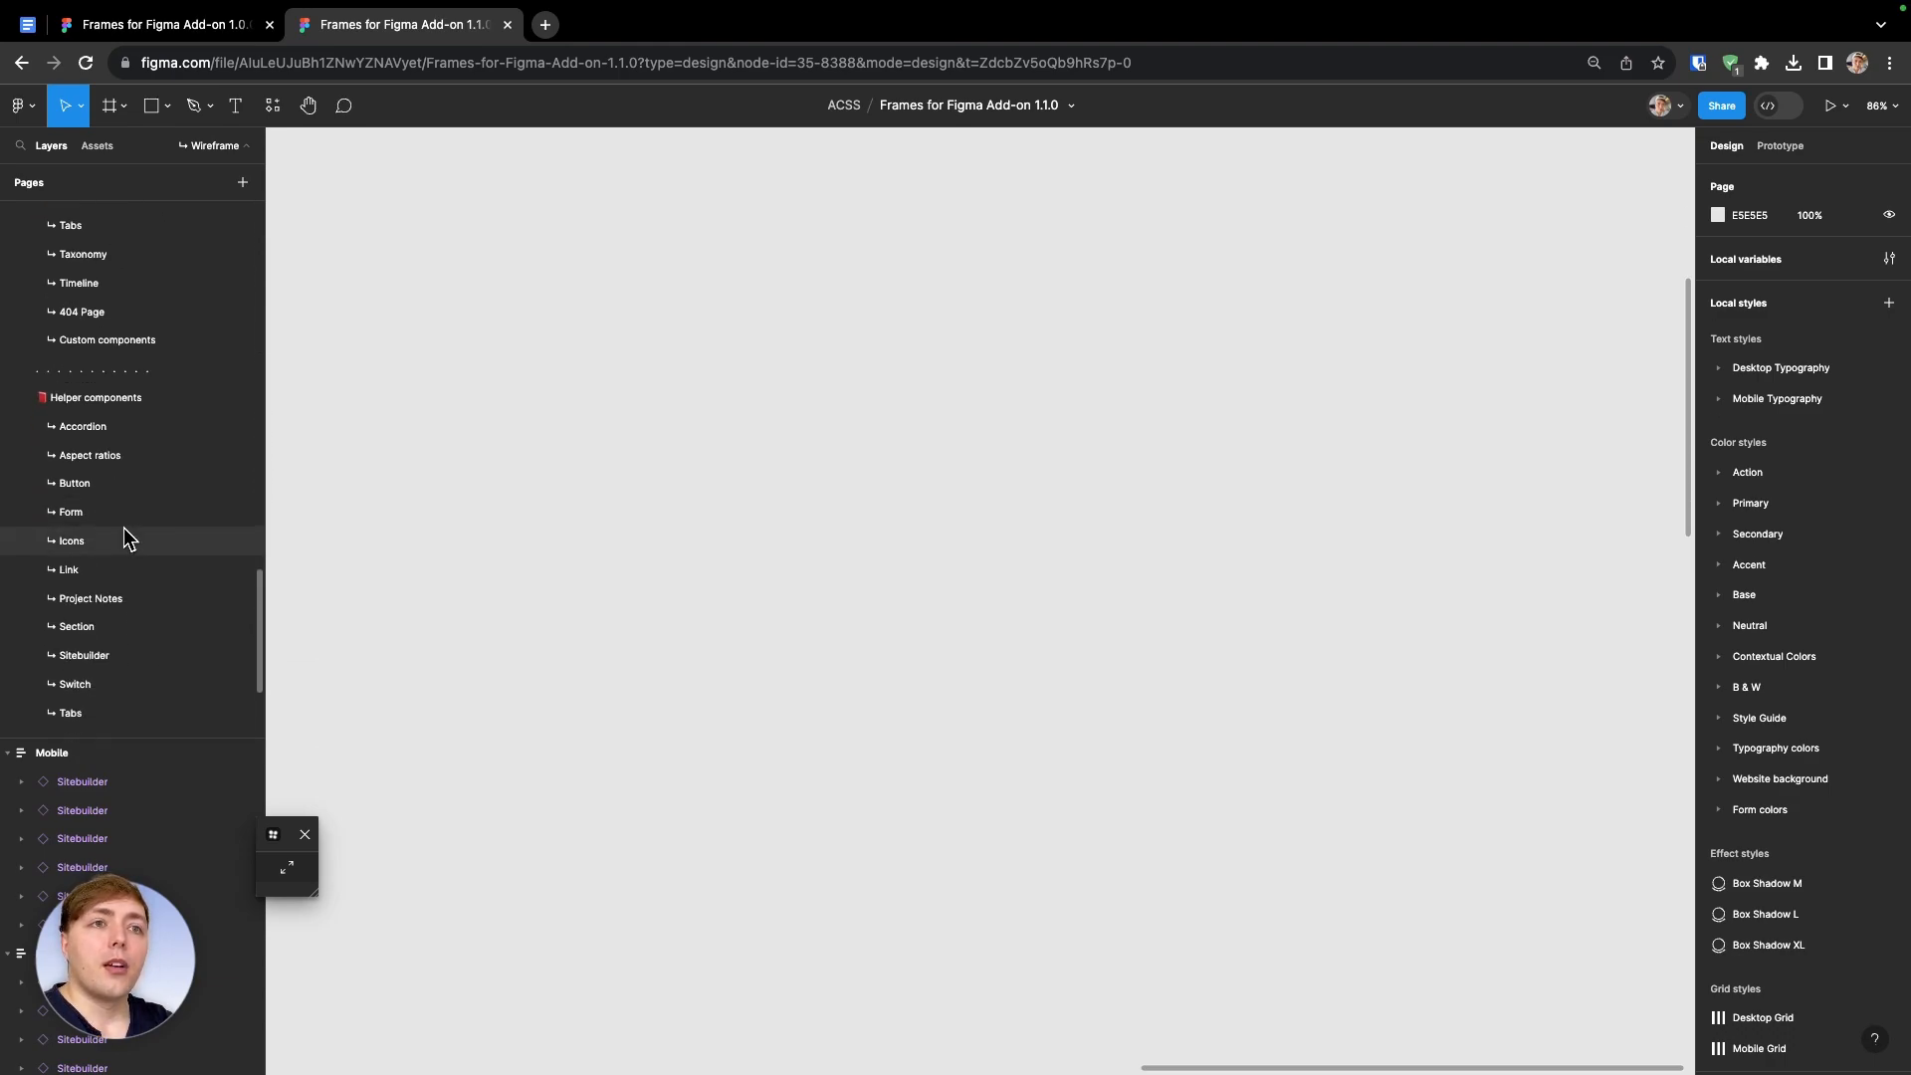
Open the Tabs page under Helper components and select the Tabs component set
scroll(113, 564, down, 1)
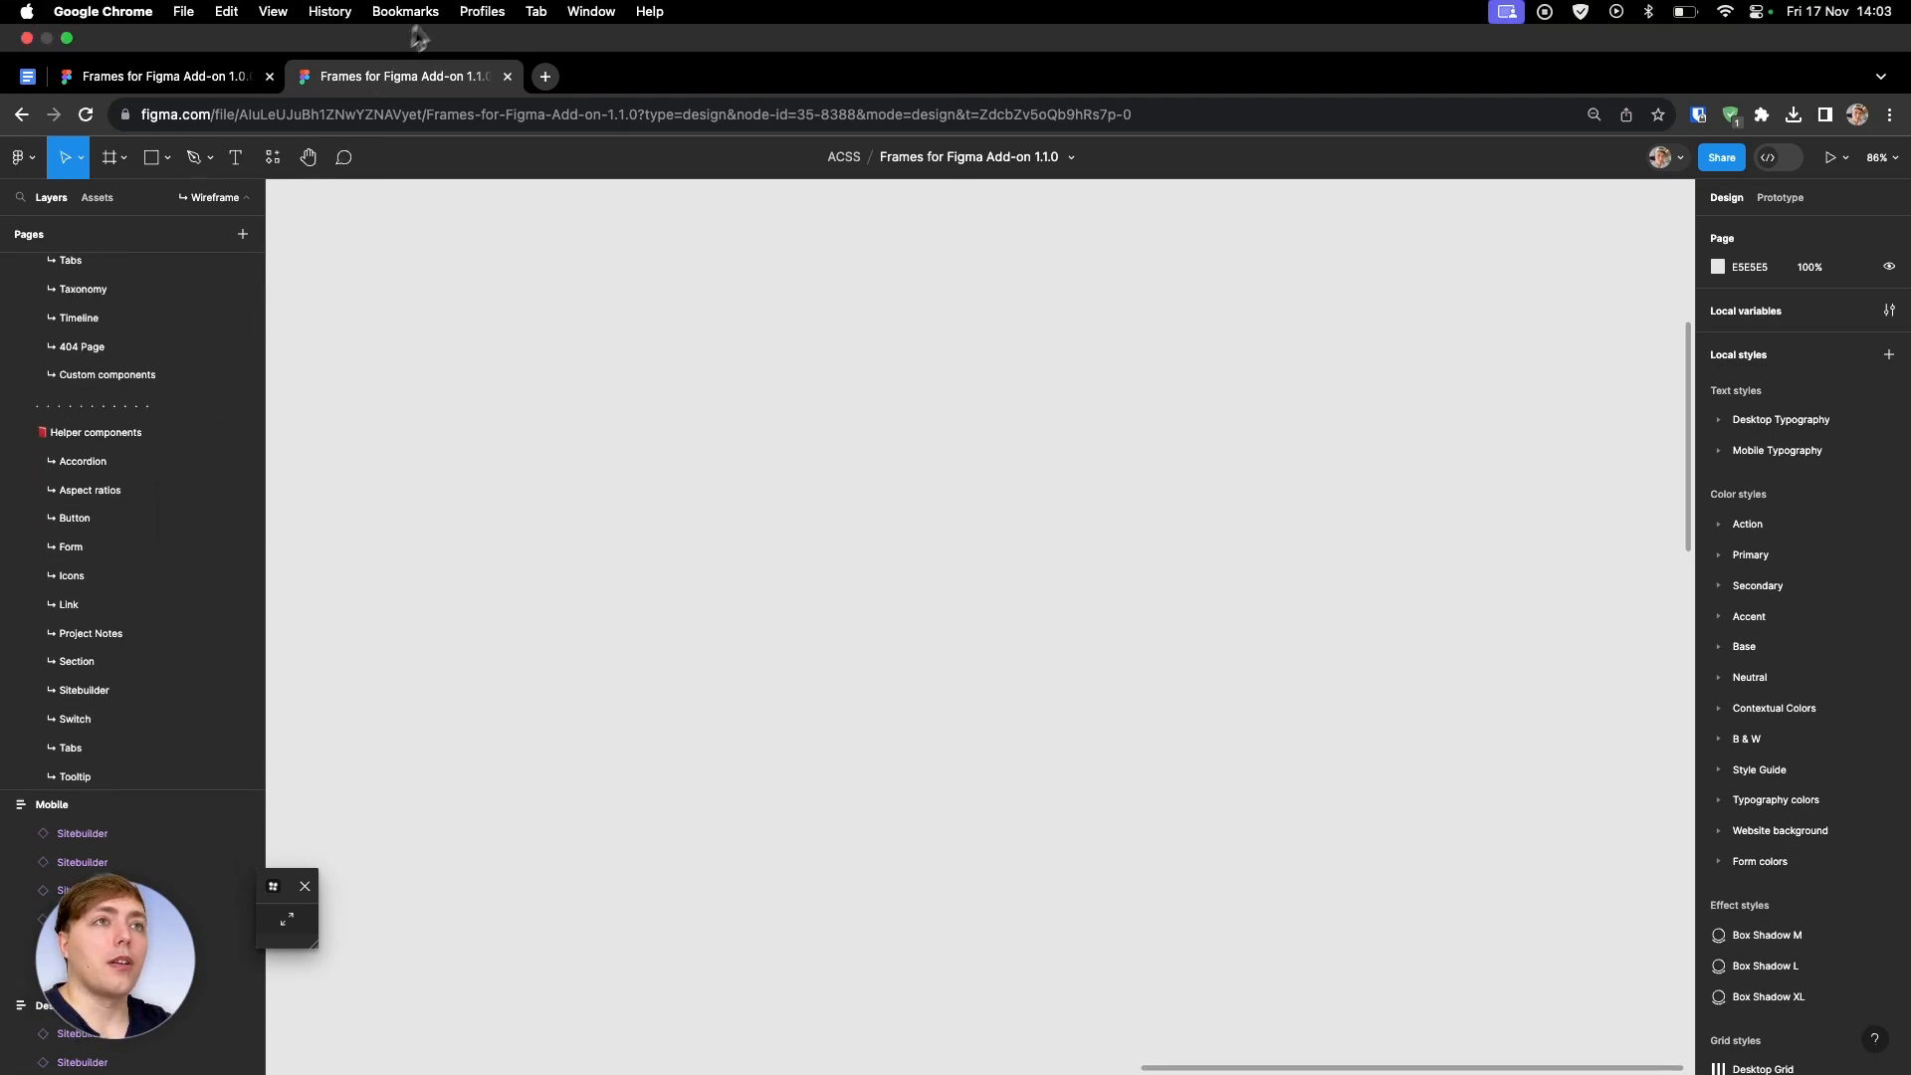
scroll(155, 530, down, 3)
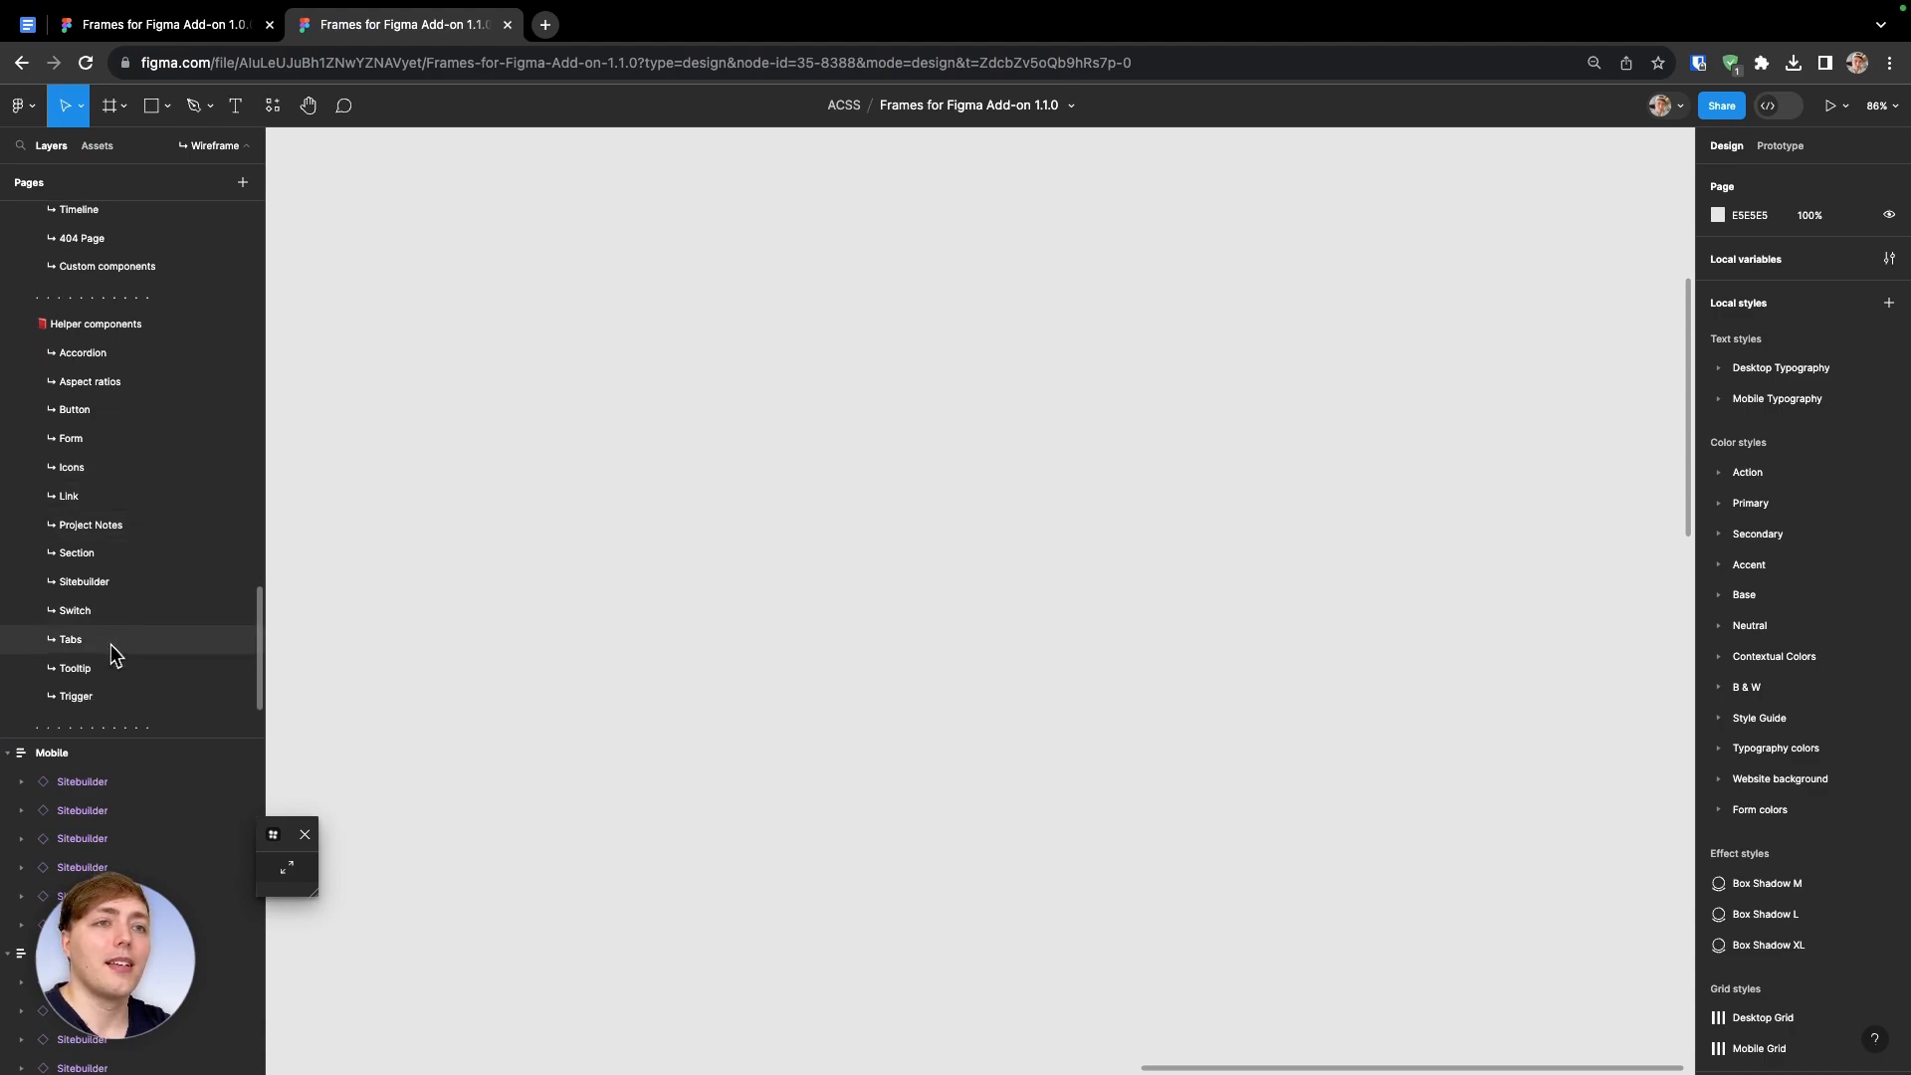
click(109, 643)
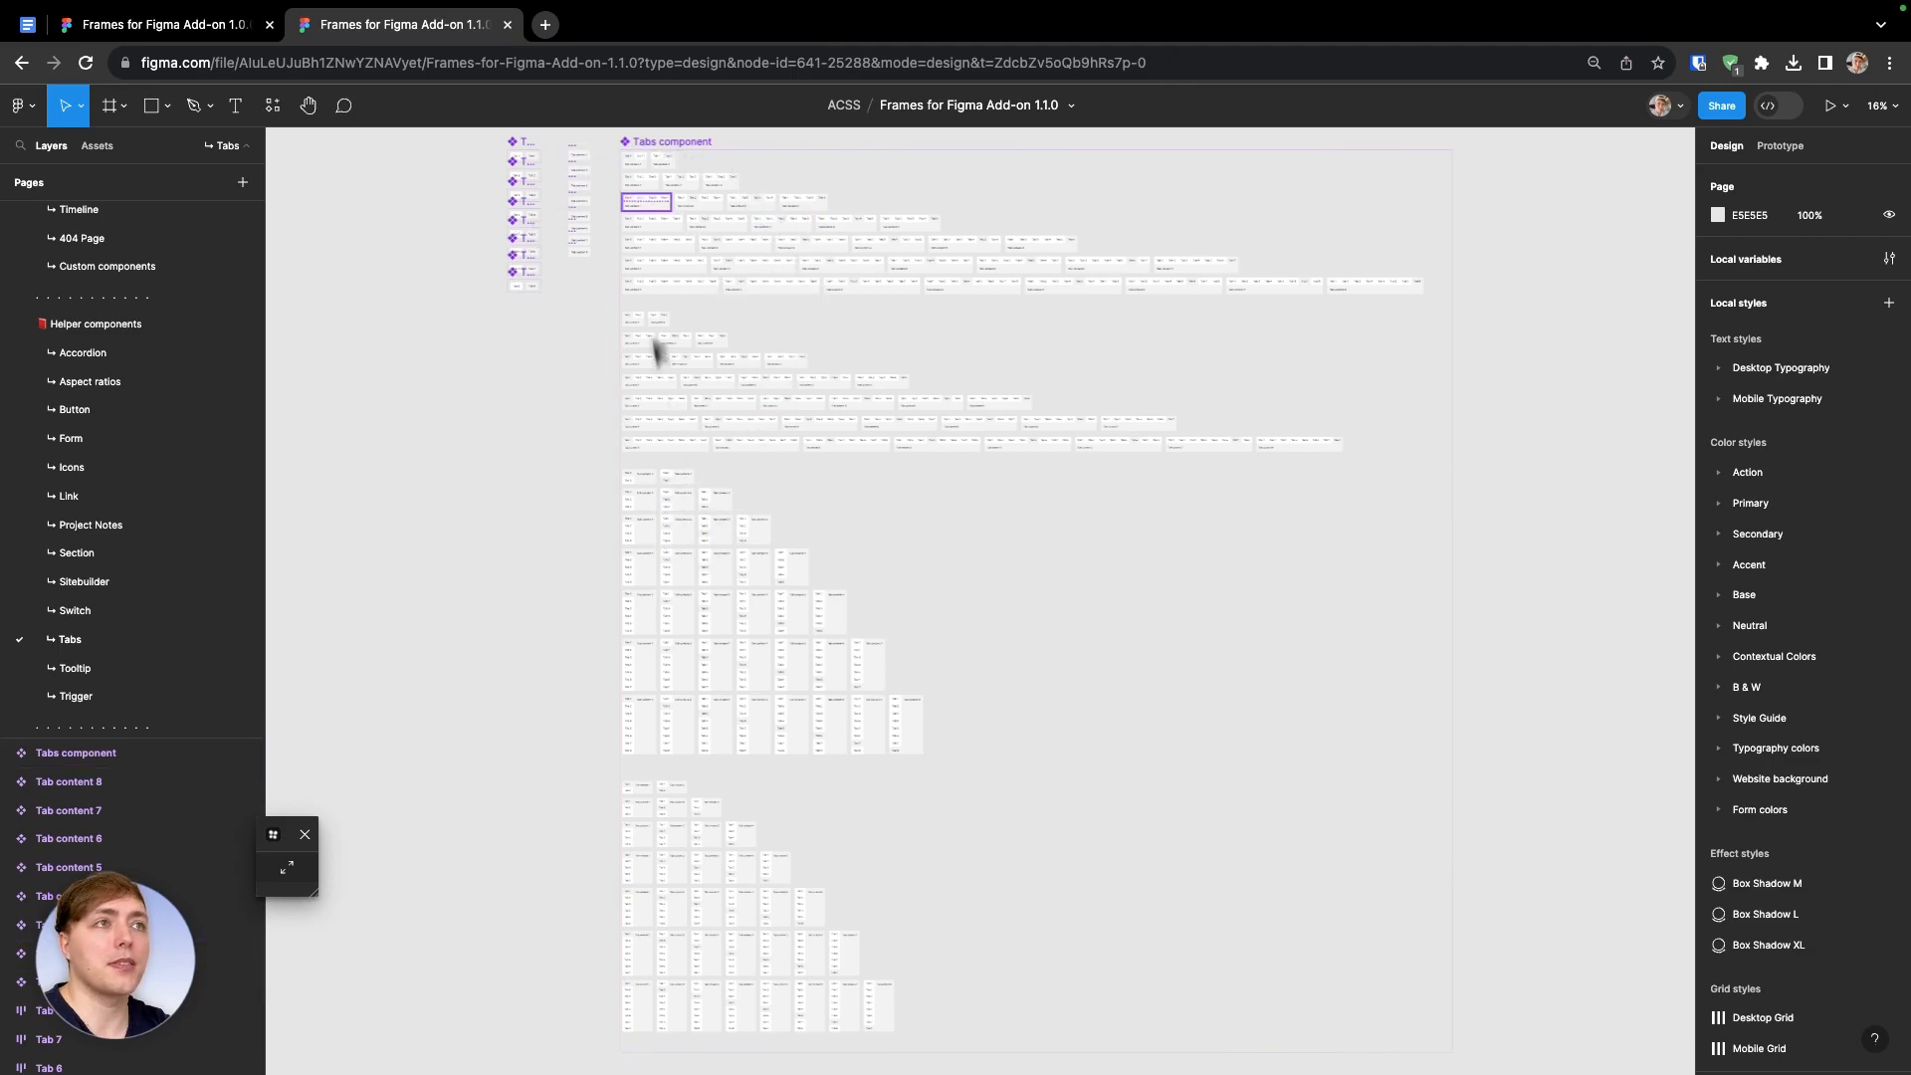
click(642, 149)
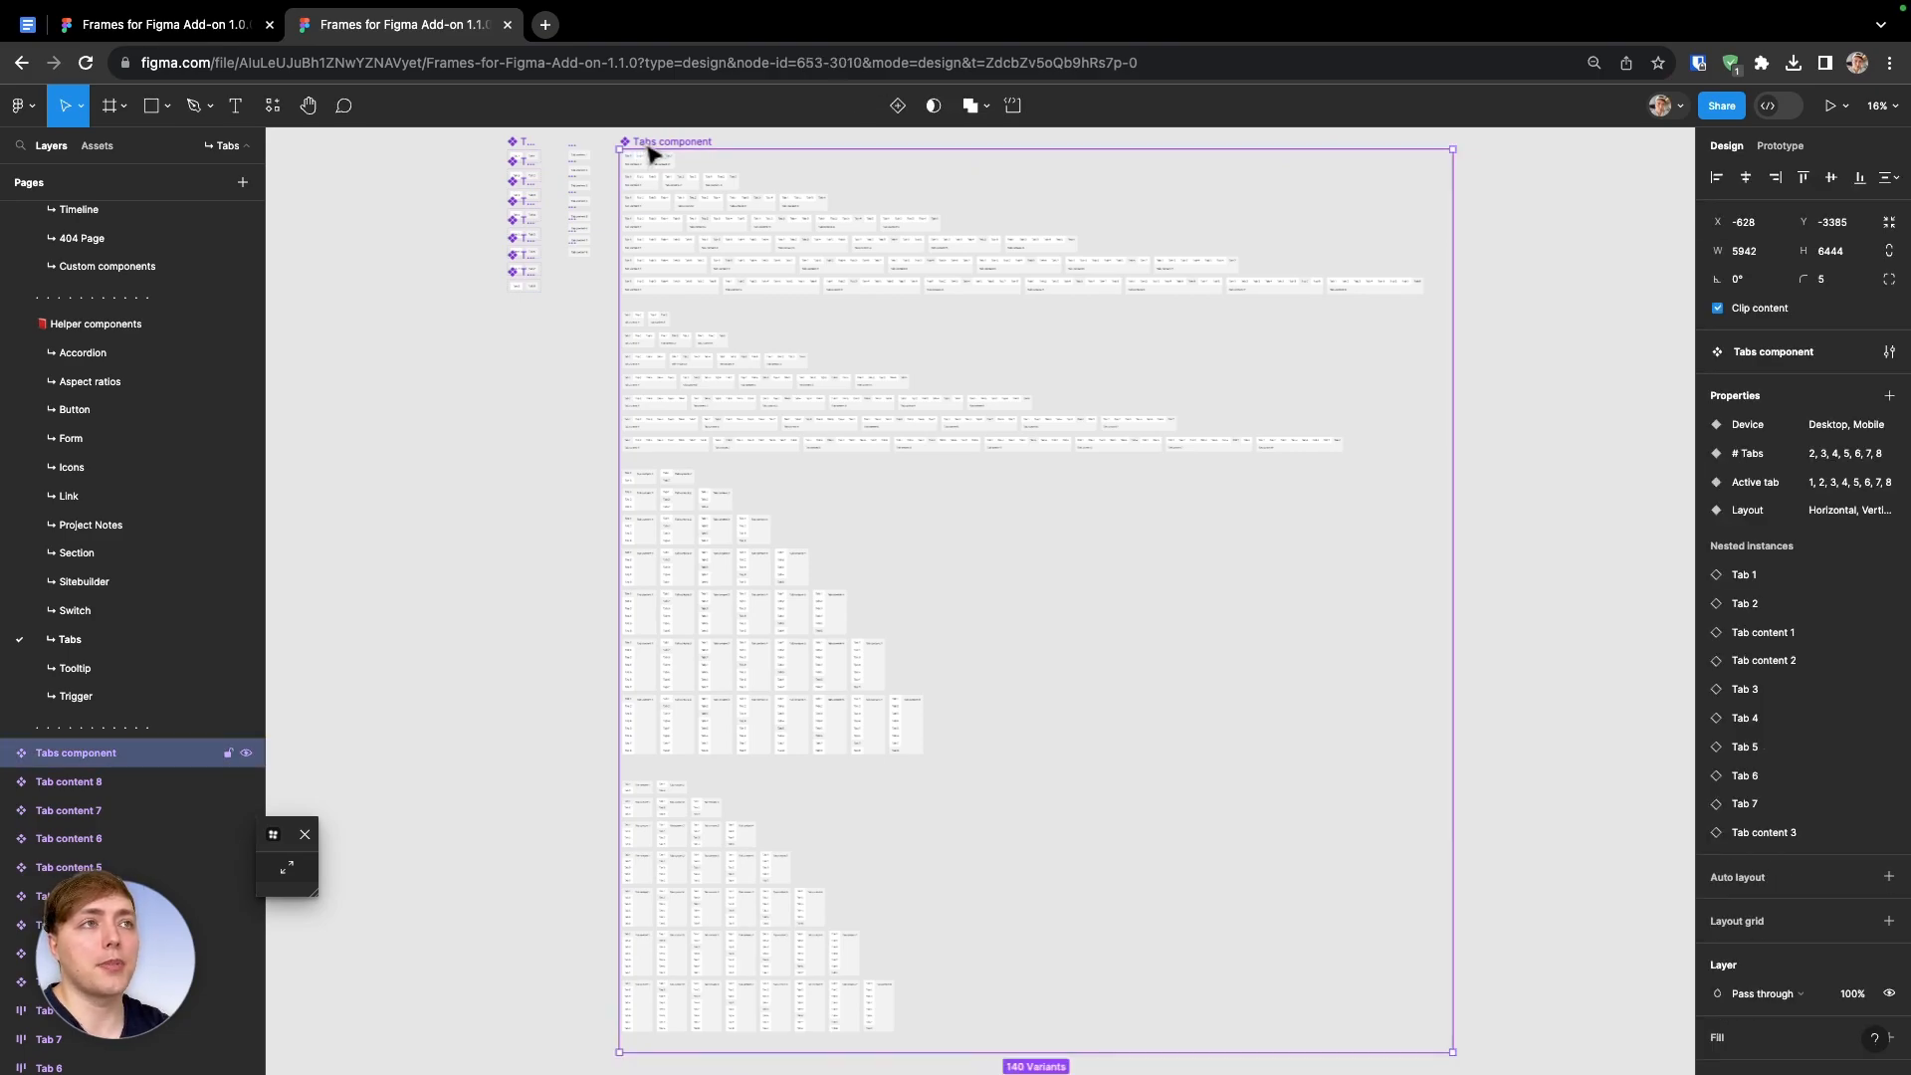
Insert a desktop Tabs component on the Wireframe page's empty canvas beside the Mobile frame and set its number of tabs to 4
scroll(154, 438, down, 3)
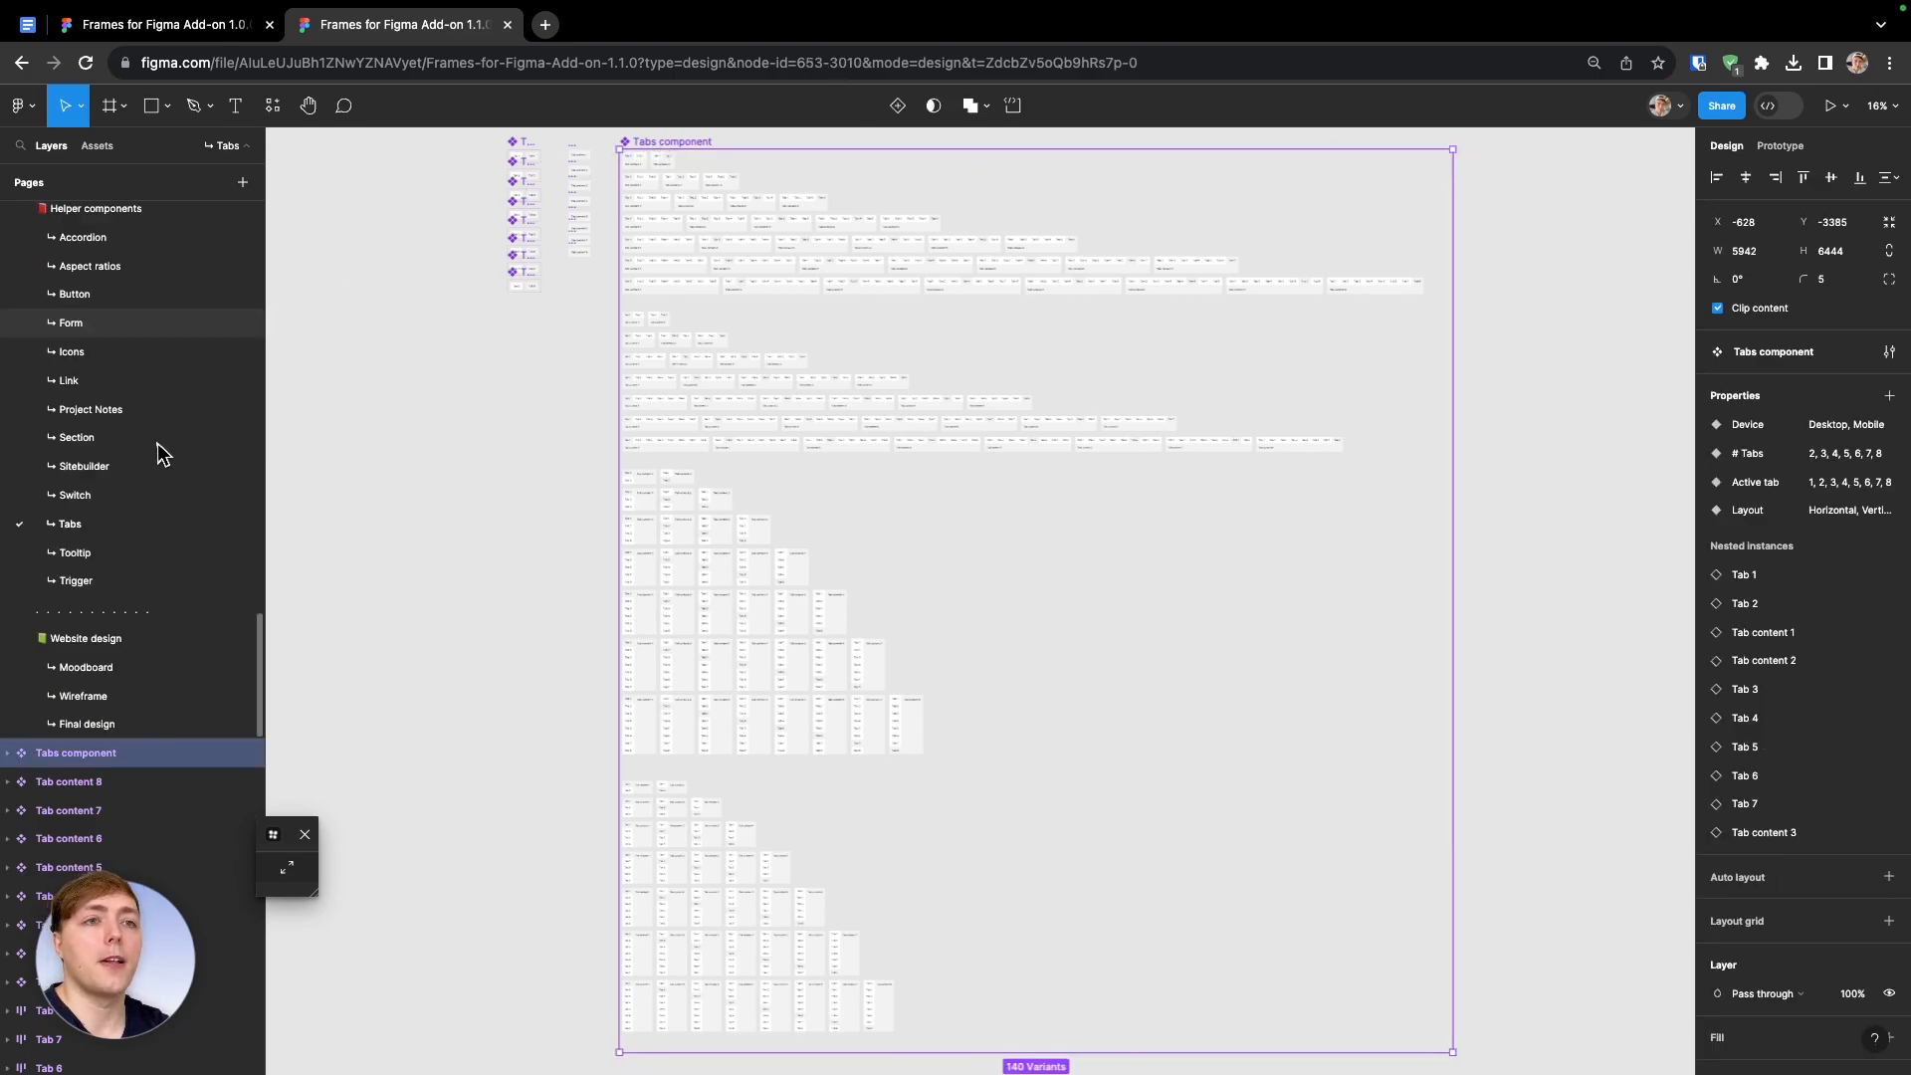
click(128, 702)
scroll(986, 525, down, 1)
scroll(986, 525, left, 1)
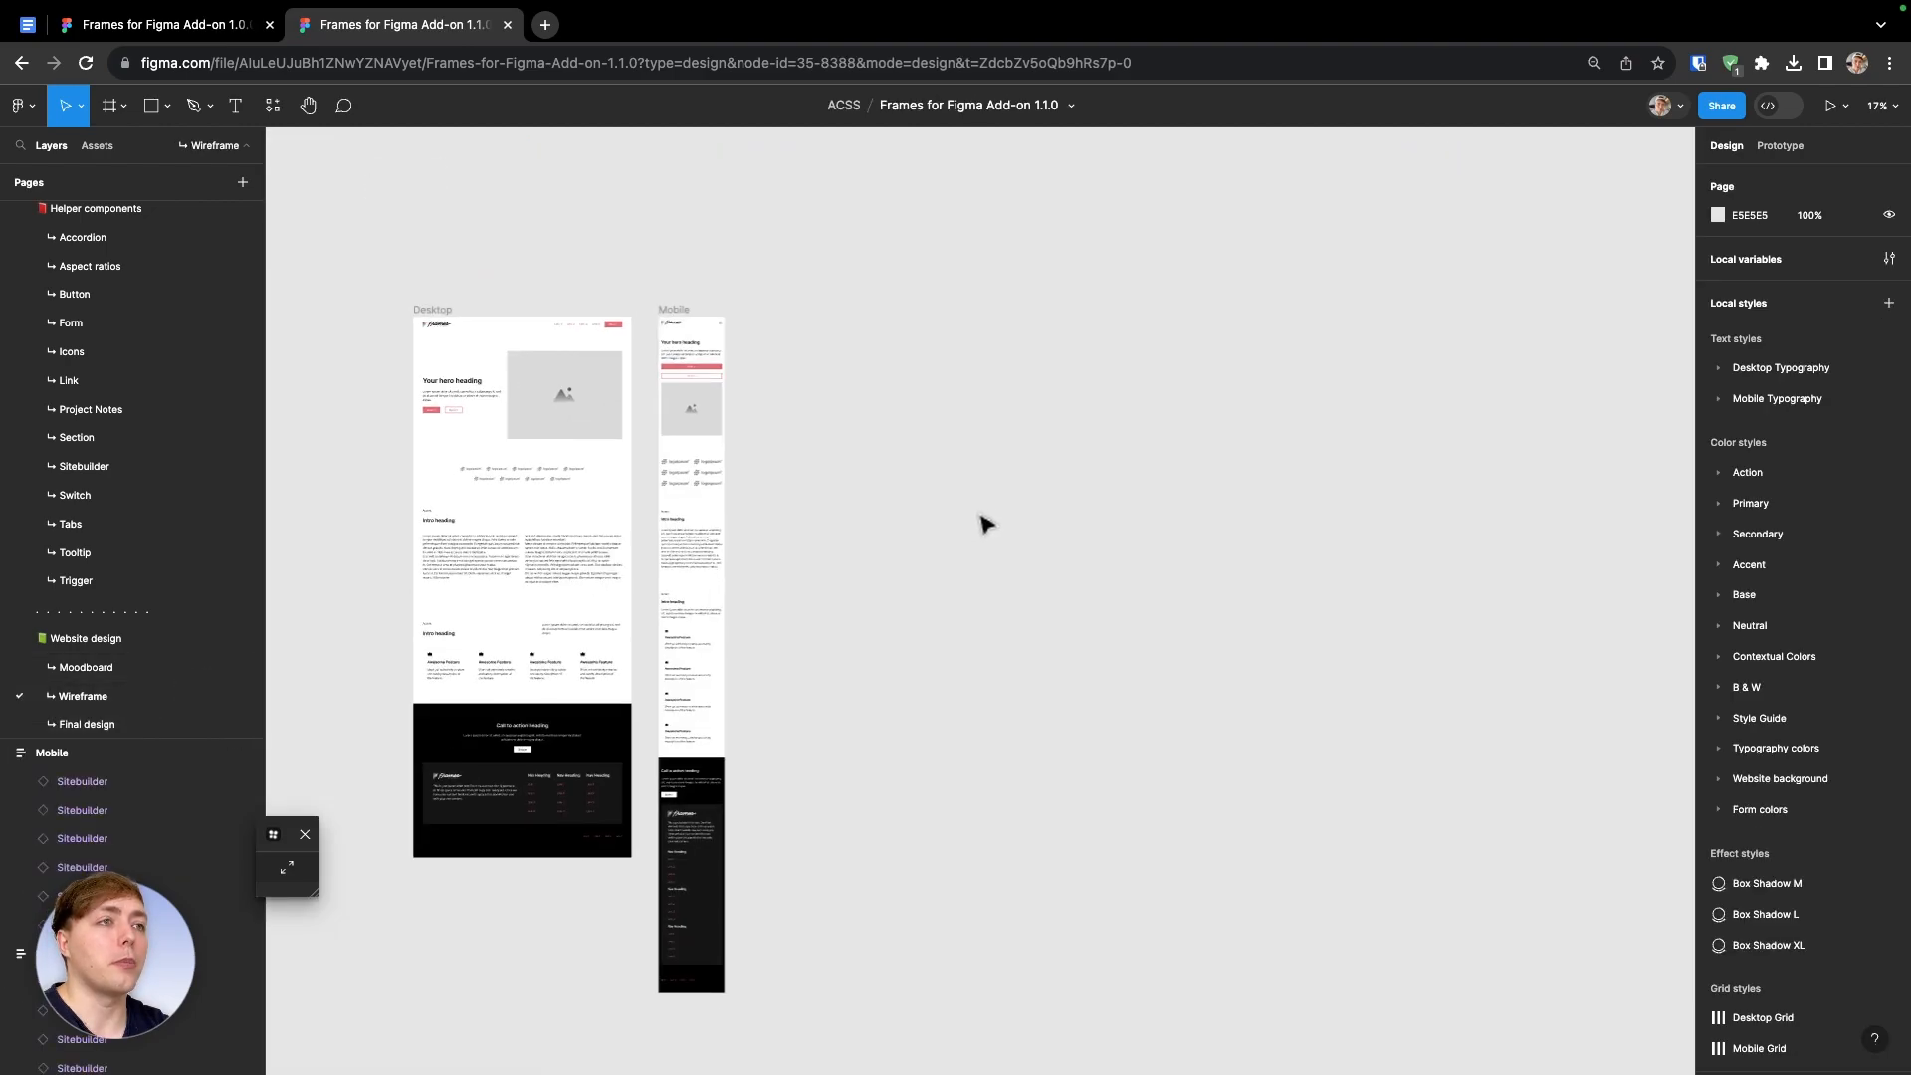
key(shift+i)
text(Tab)
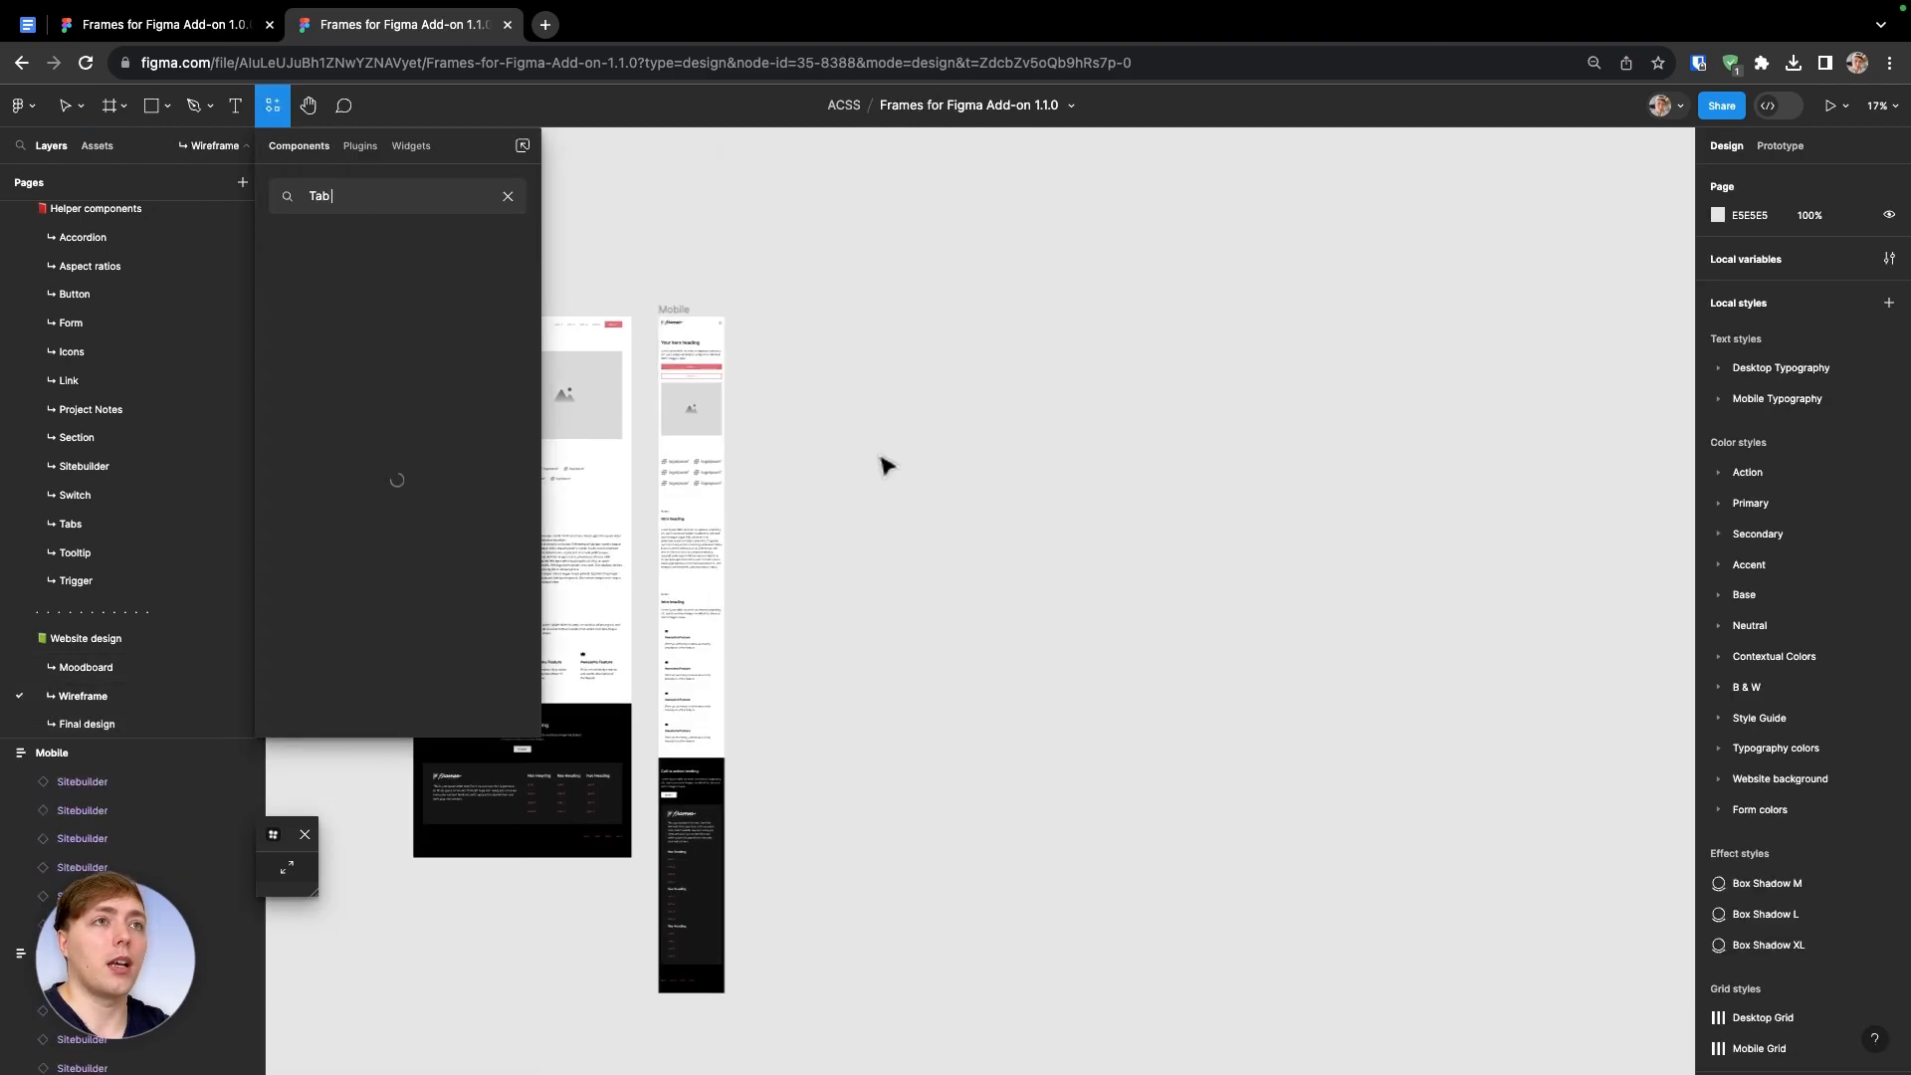
text(s compon)
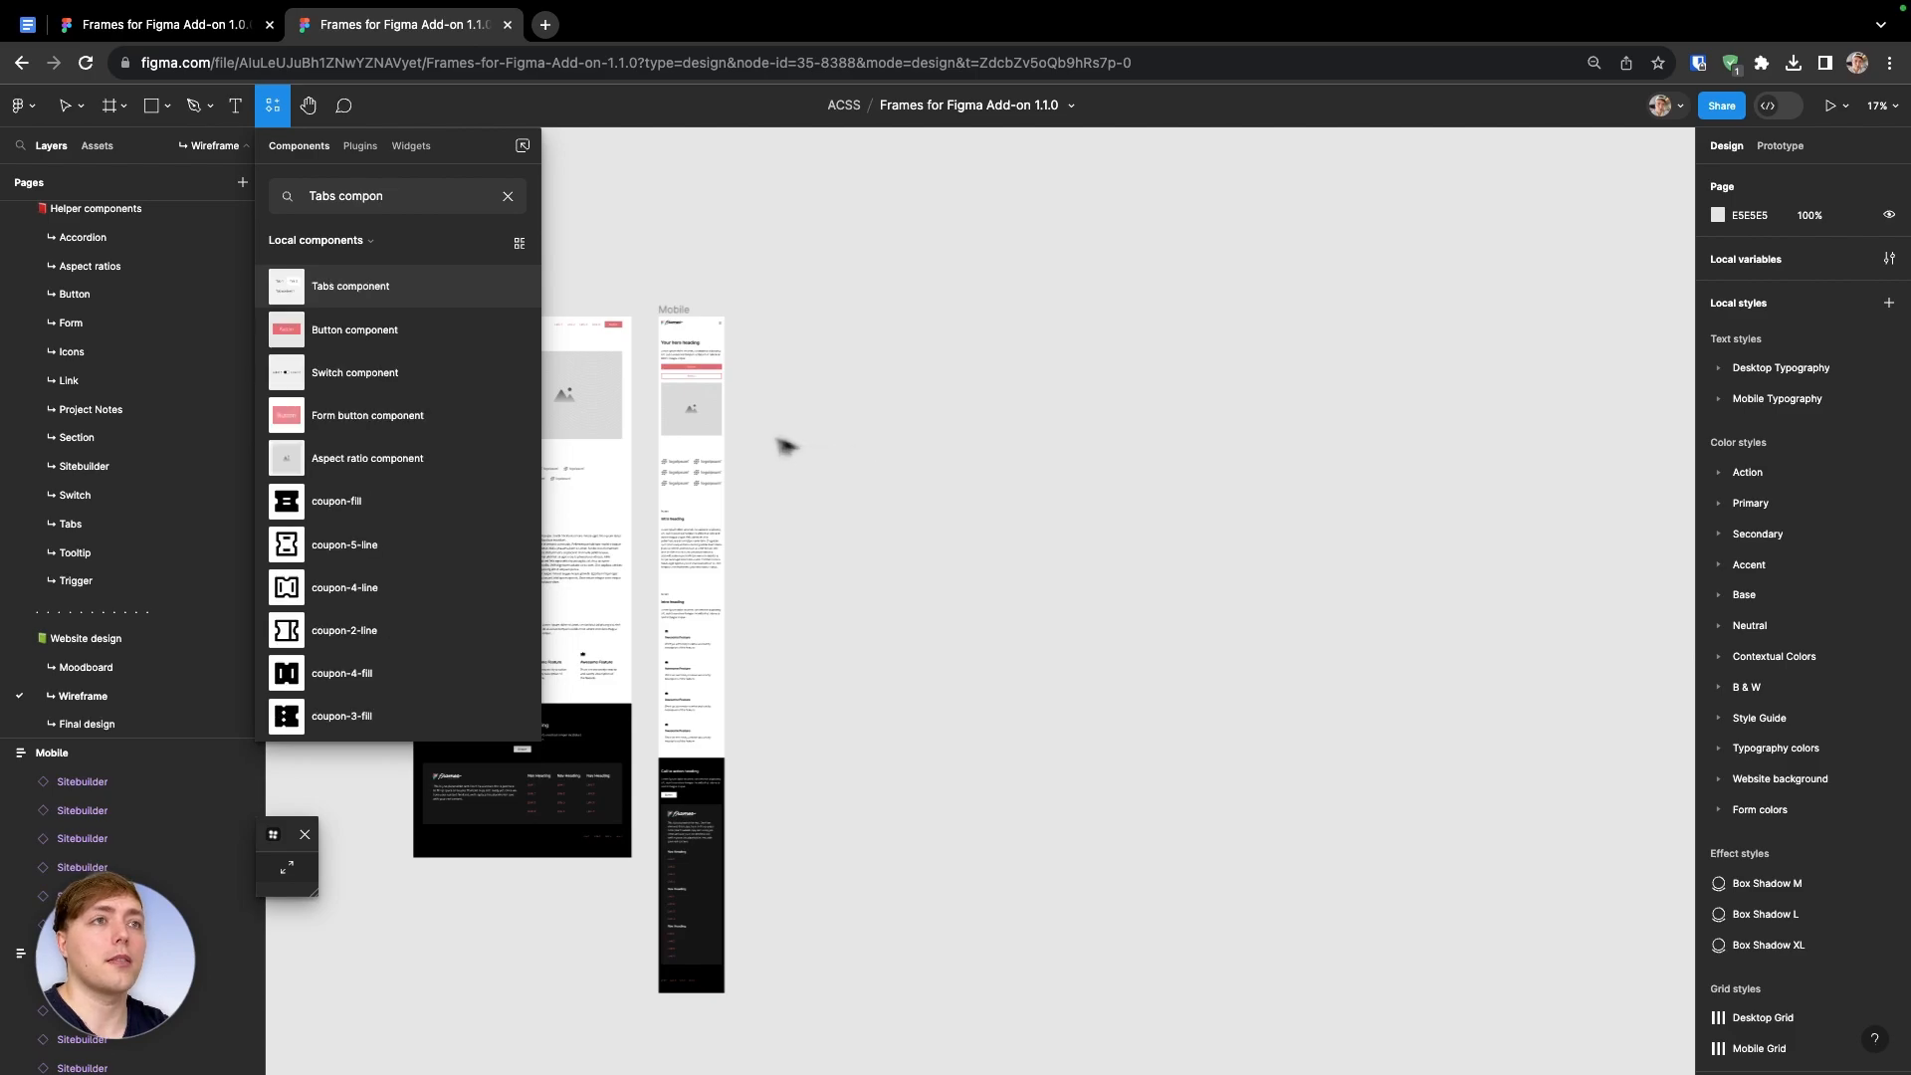
drag(430, 287, 947, 389)
key(shift+2)
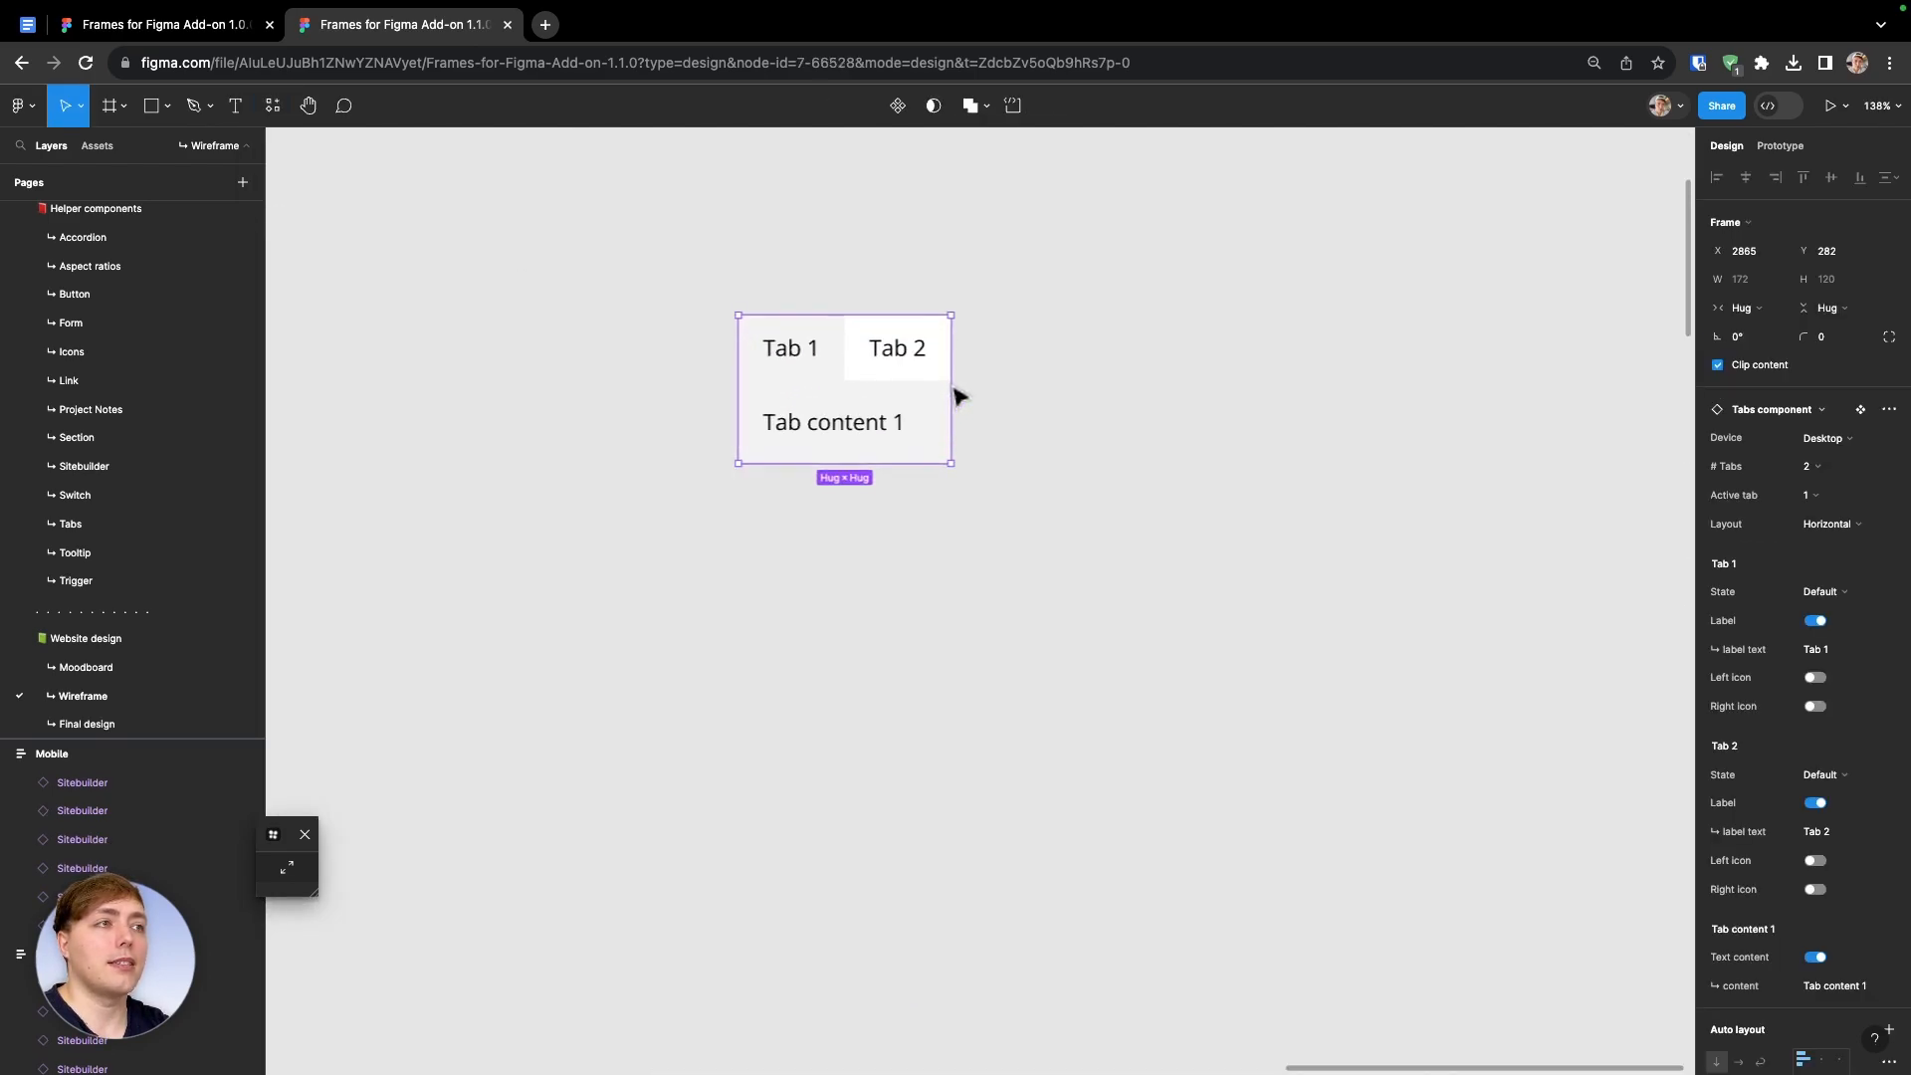
click(1818, 467)
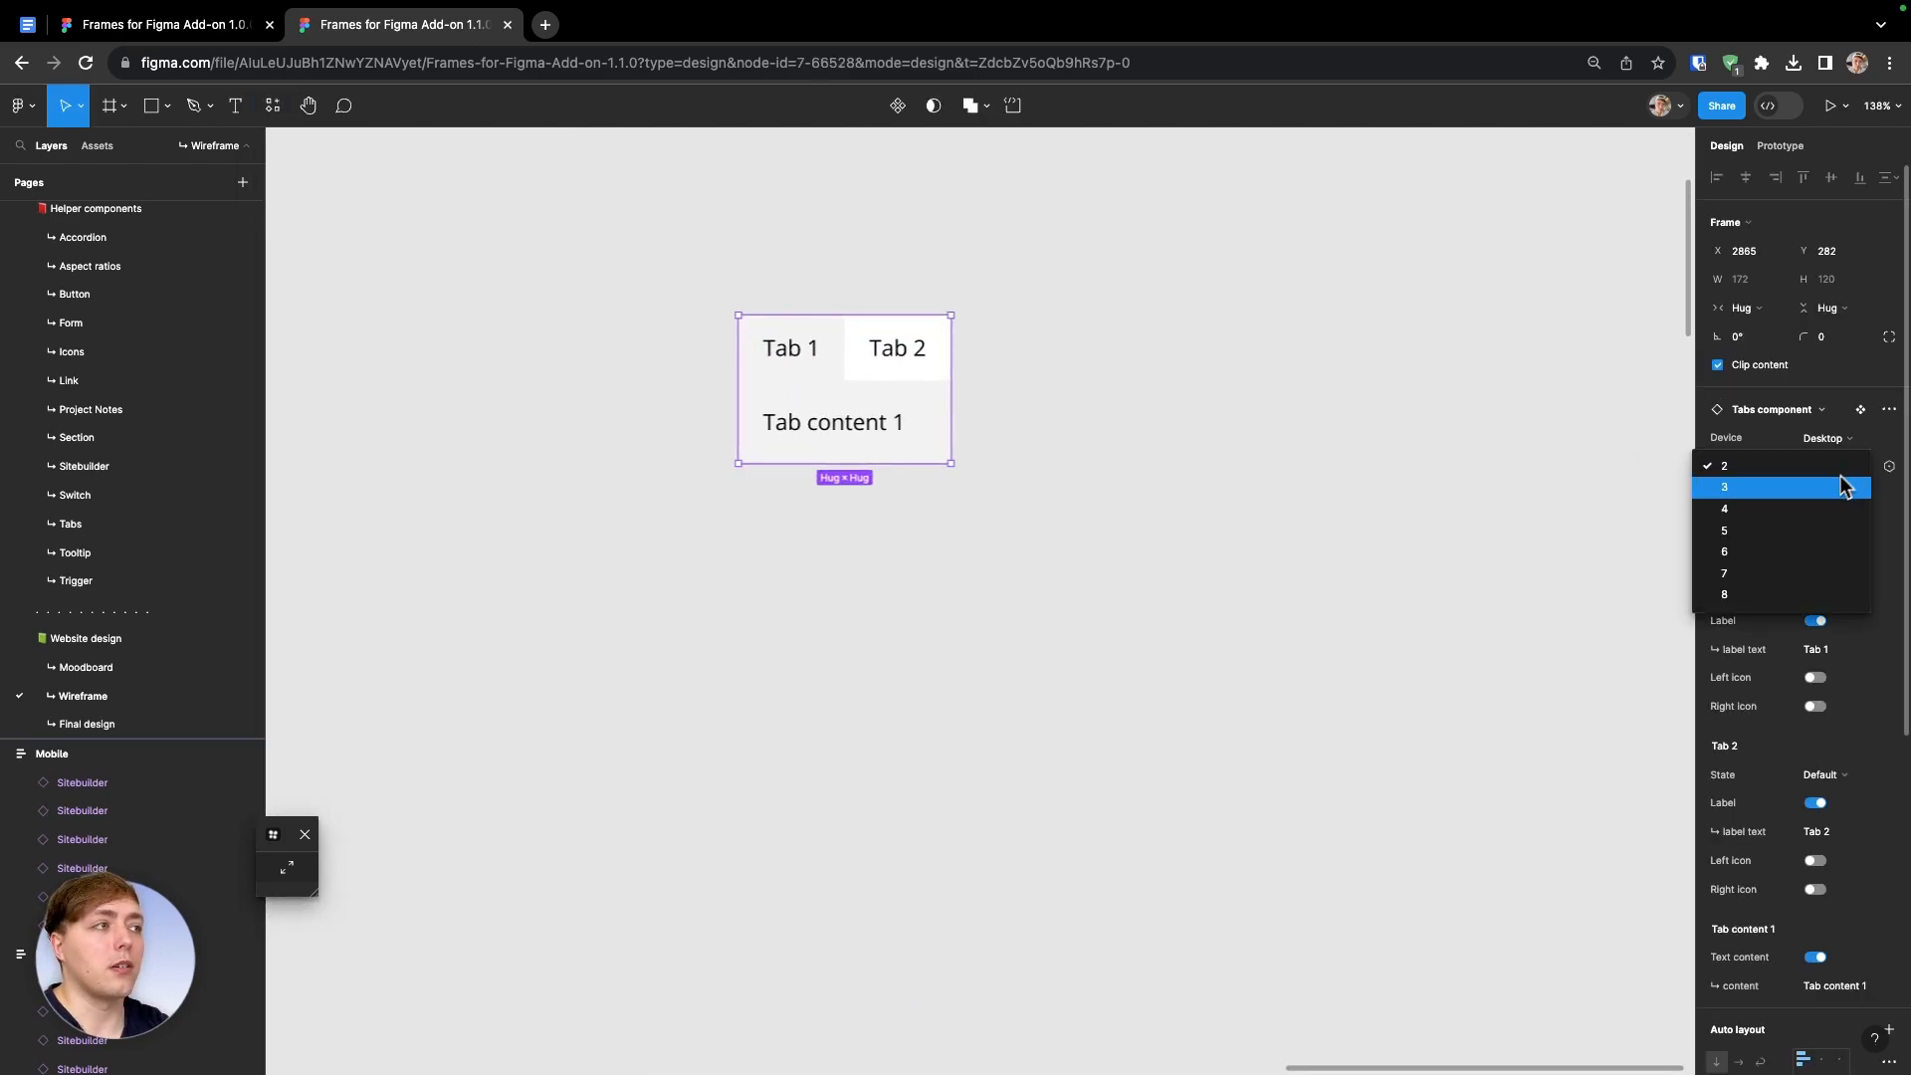
click(1814, 511)
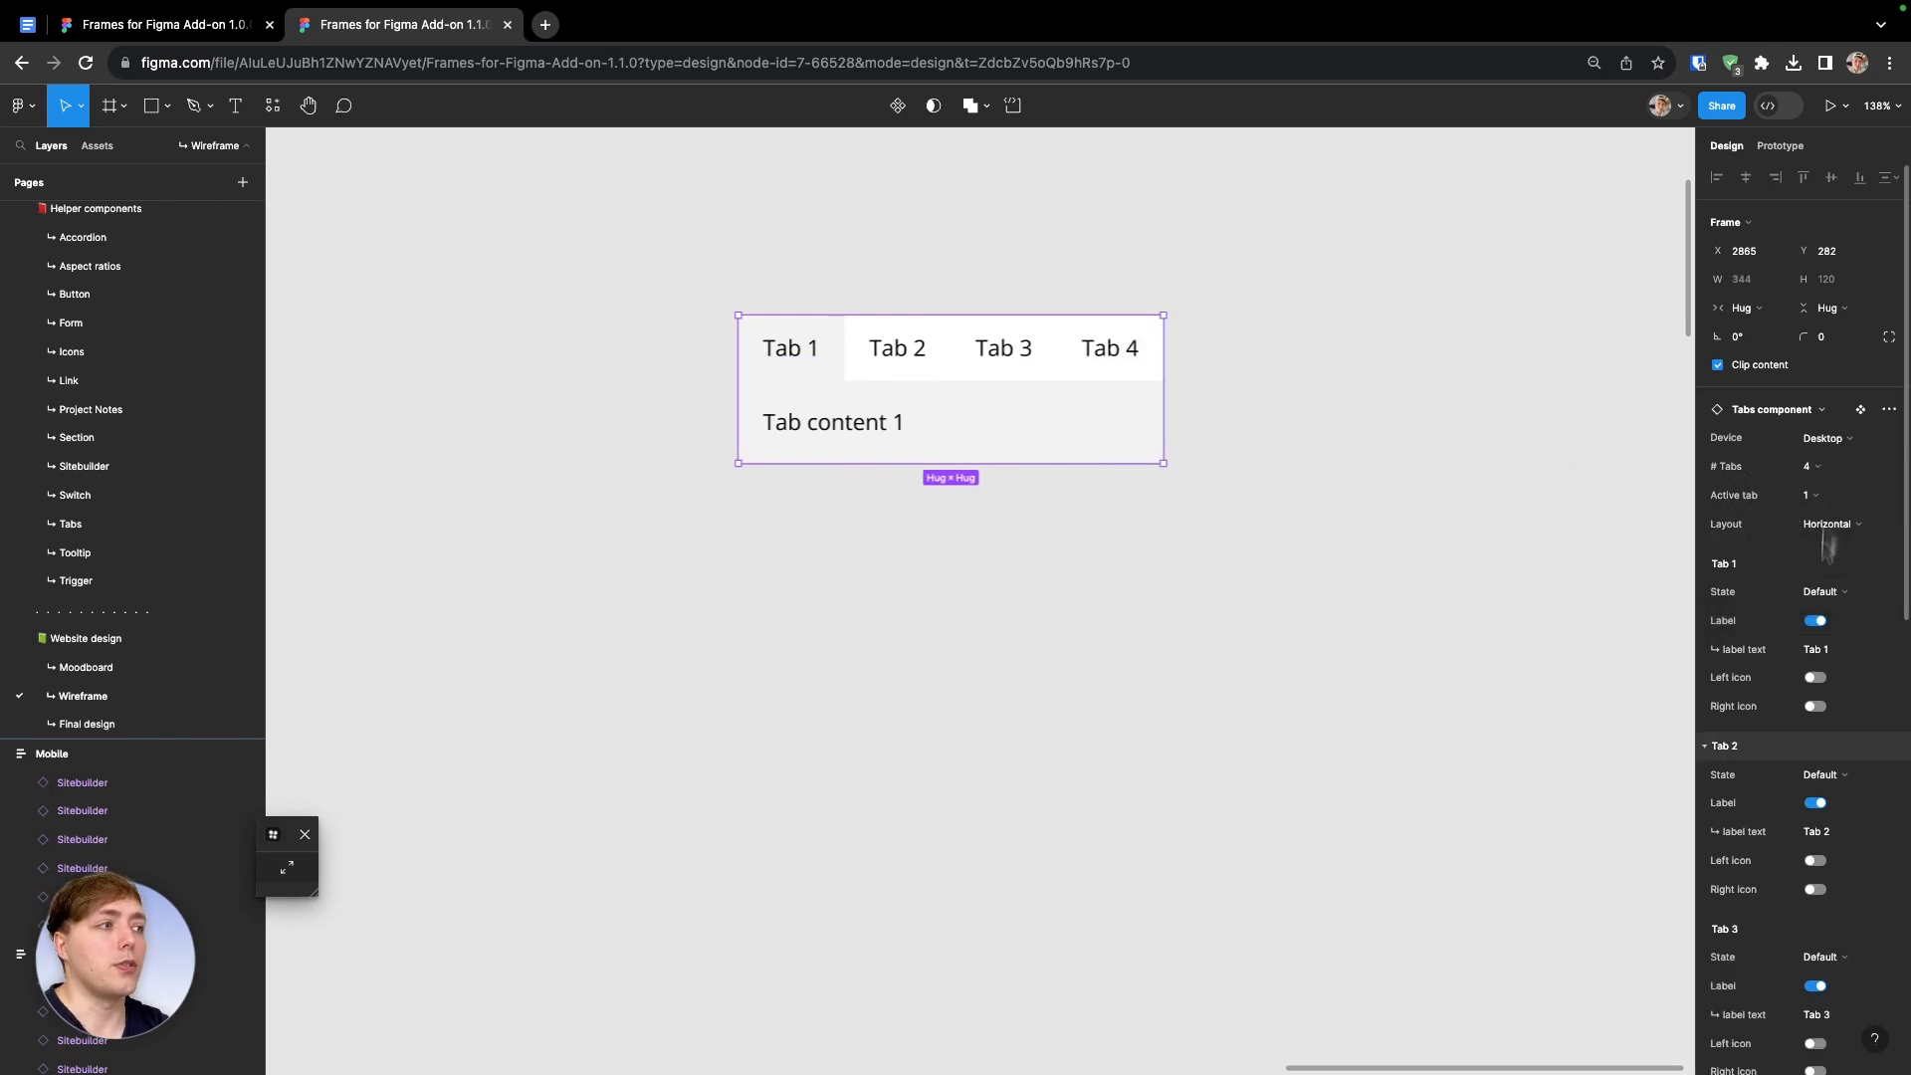
Show the left icon of Tab 1 and hide it again
scroll(1806, 763, down, 1)
click(1814, 635)
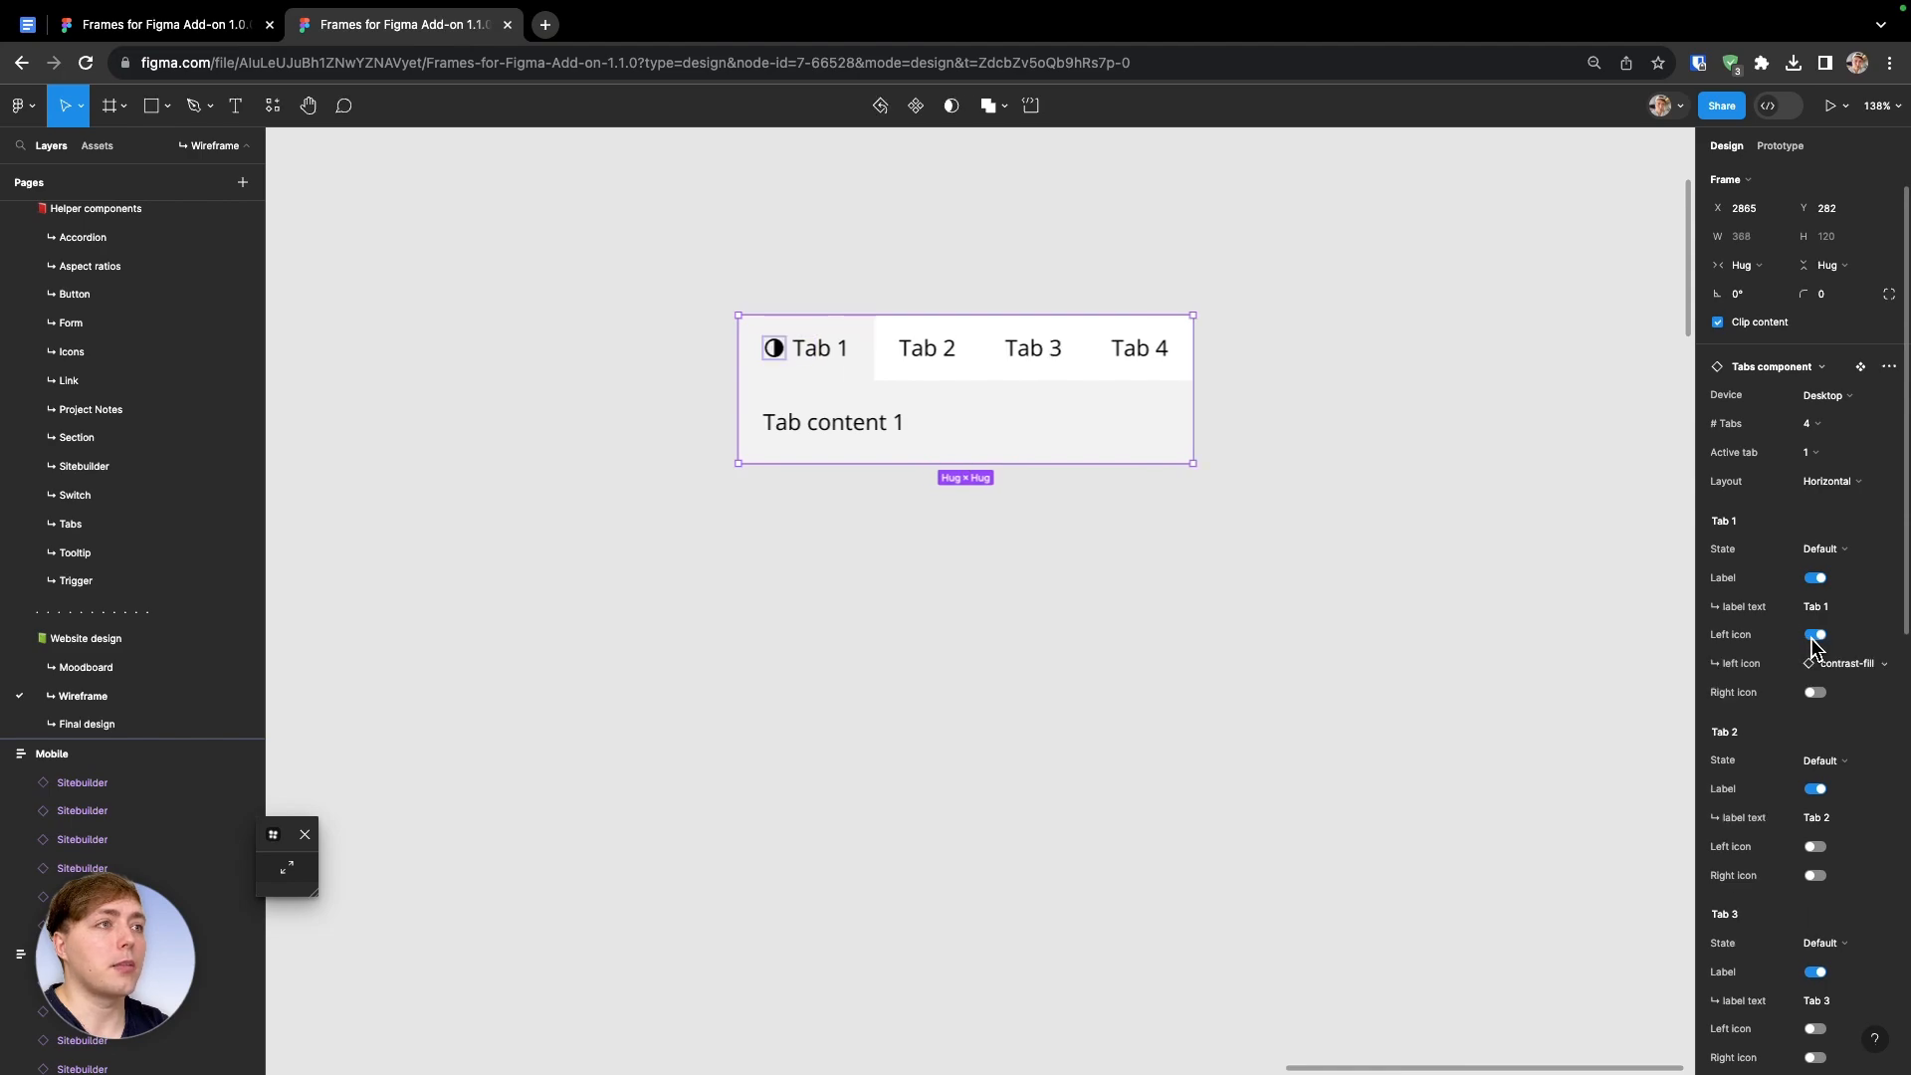
click(1813, 639)
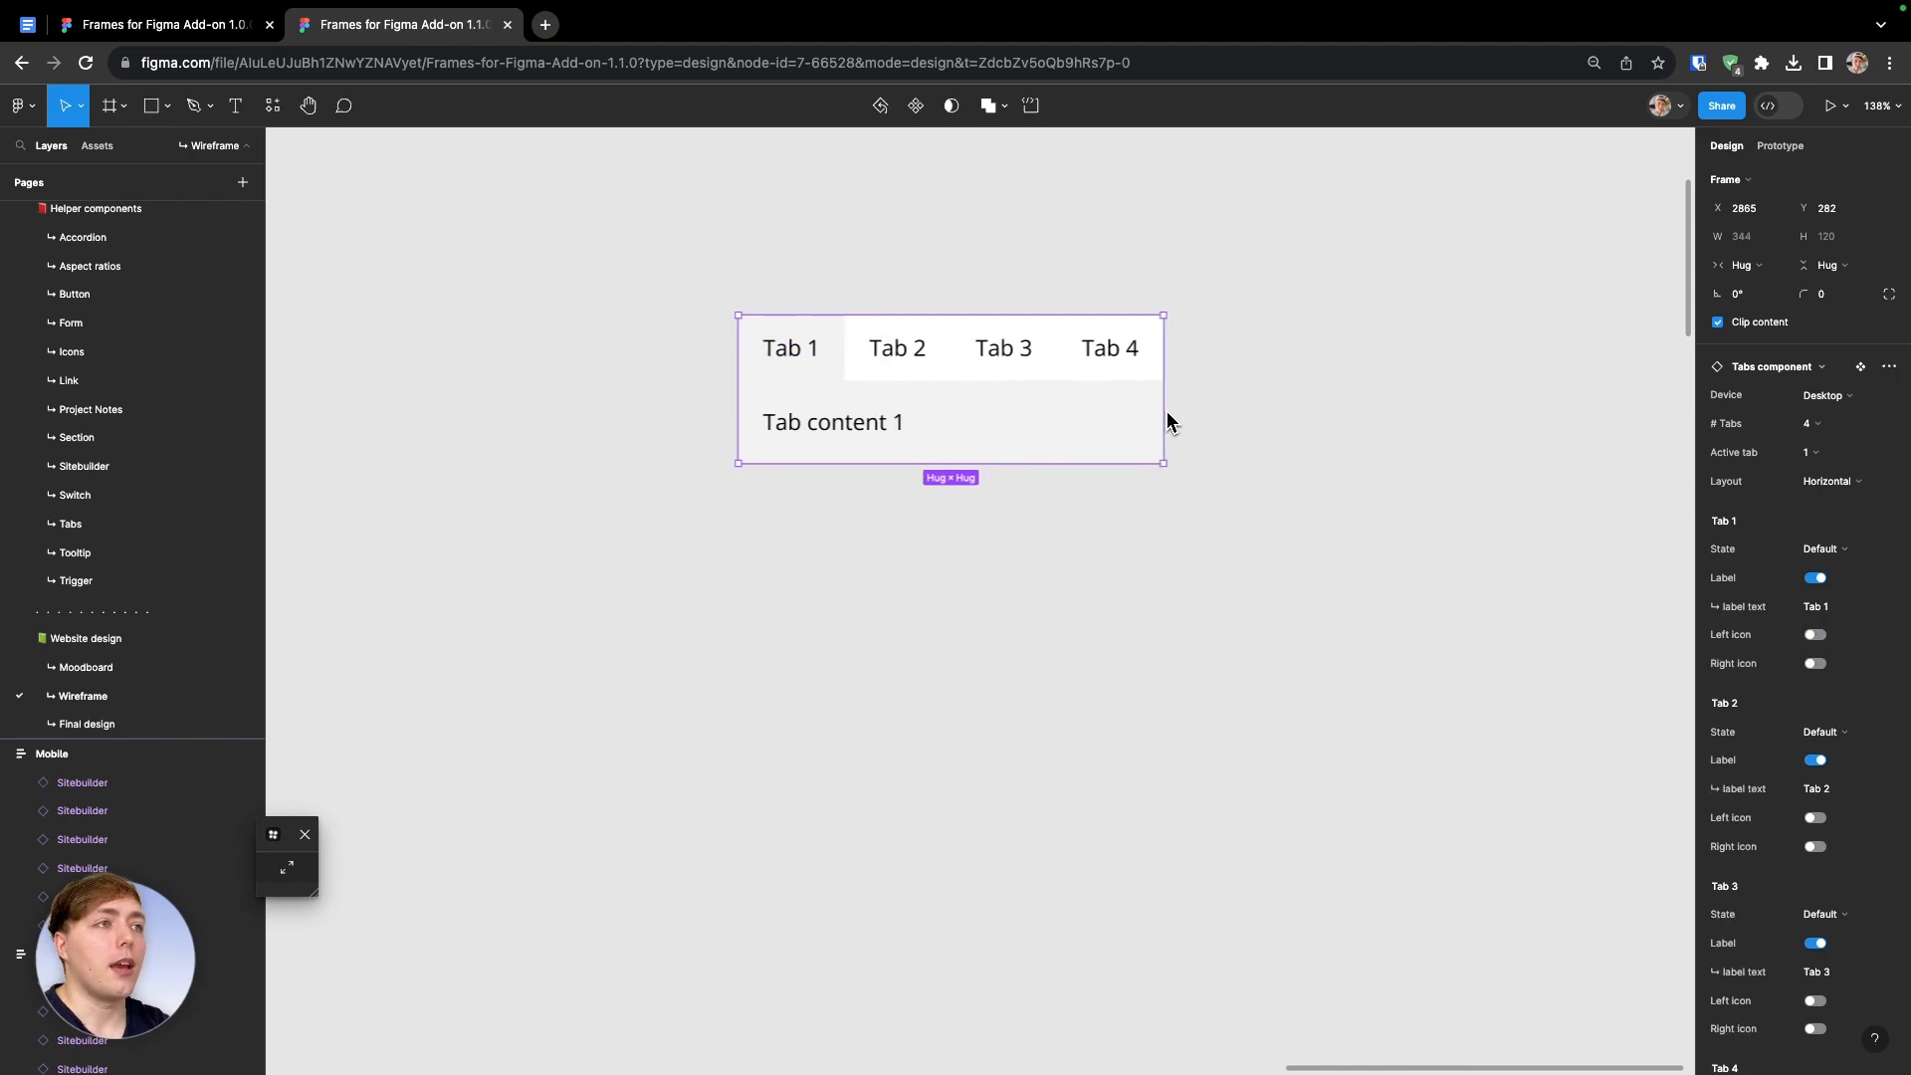
Detach the Desktop frame's first intro section and move the tabs component into it, below the two text columns
scroll(1170, 422, down, 5)
click(917, 345)
scroll(915, 412, down, 10)
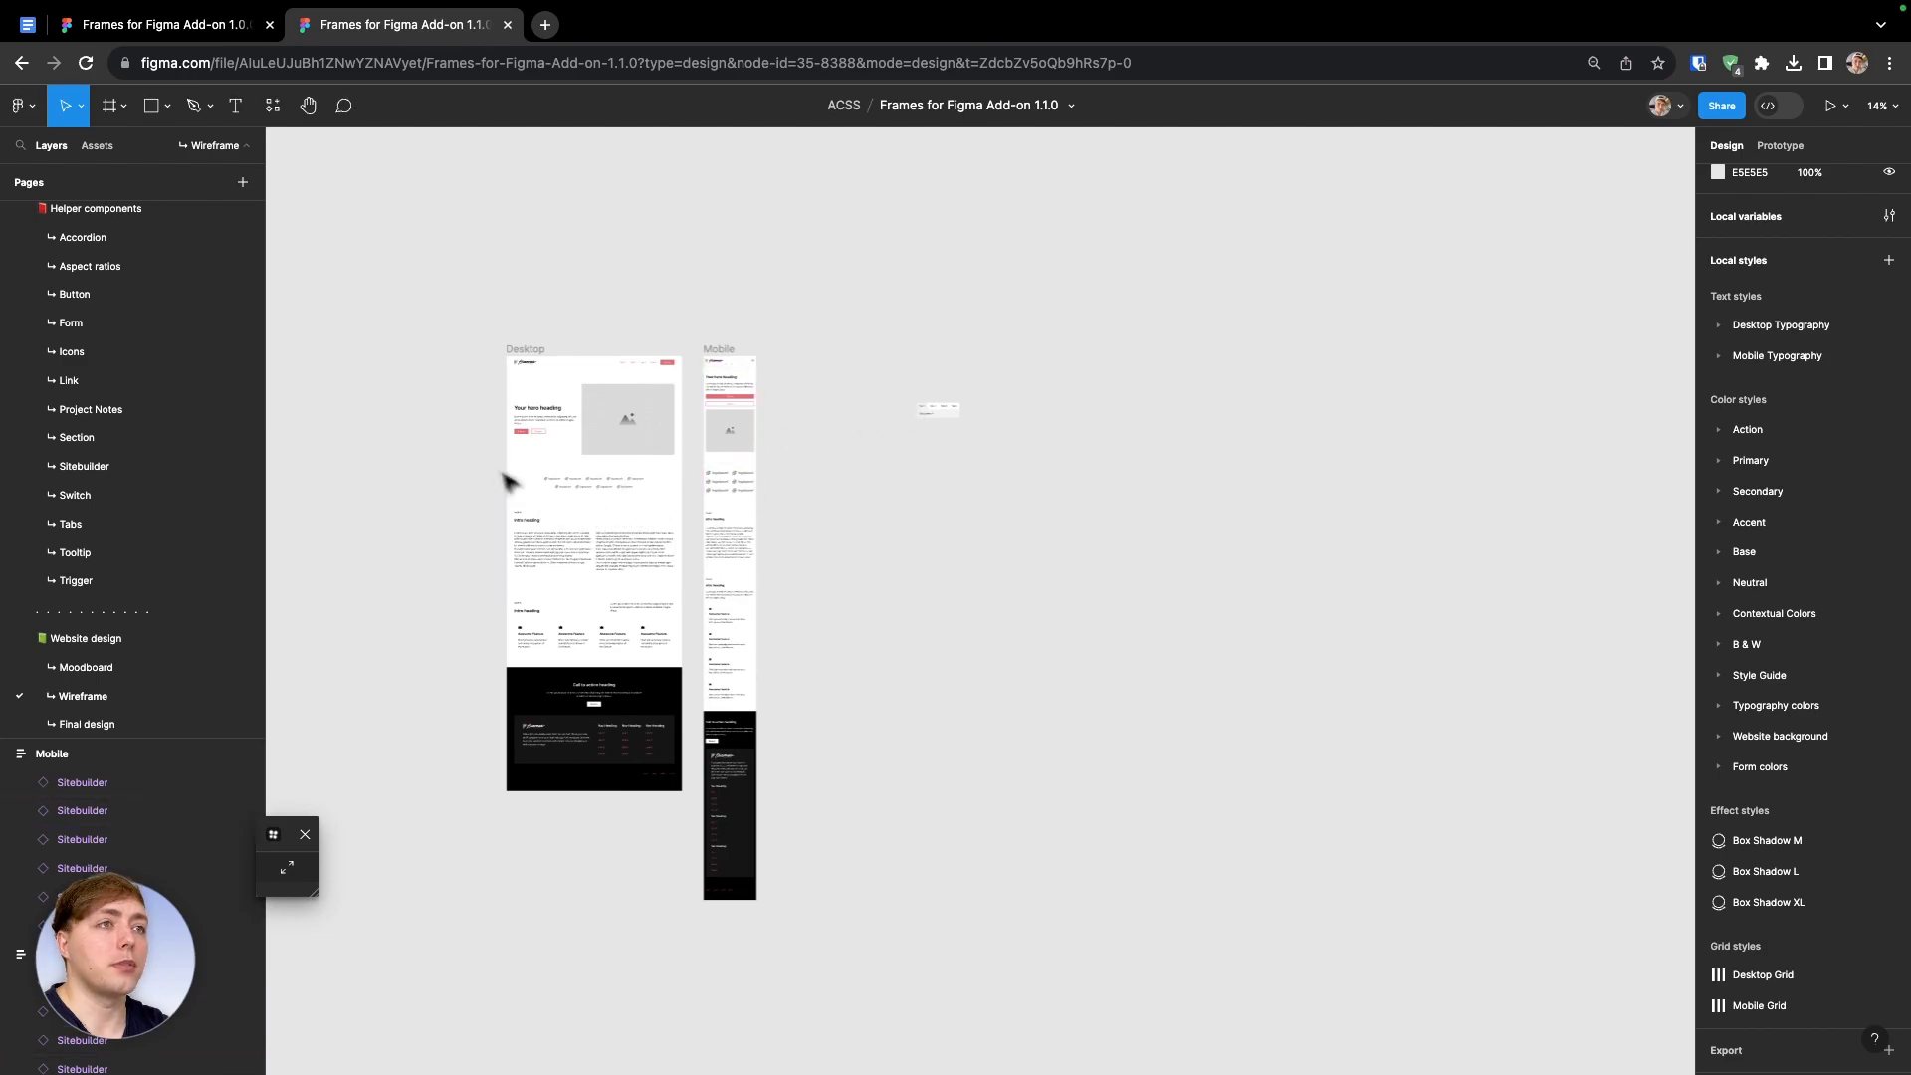
click(937, 412)
key(Delete)
scroll(545, 576, up, 10)
scroll(552, 585, up, 1)
click(640, 513)
click(640, 513)
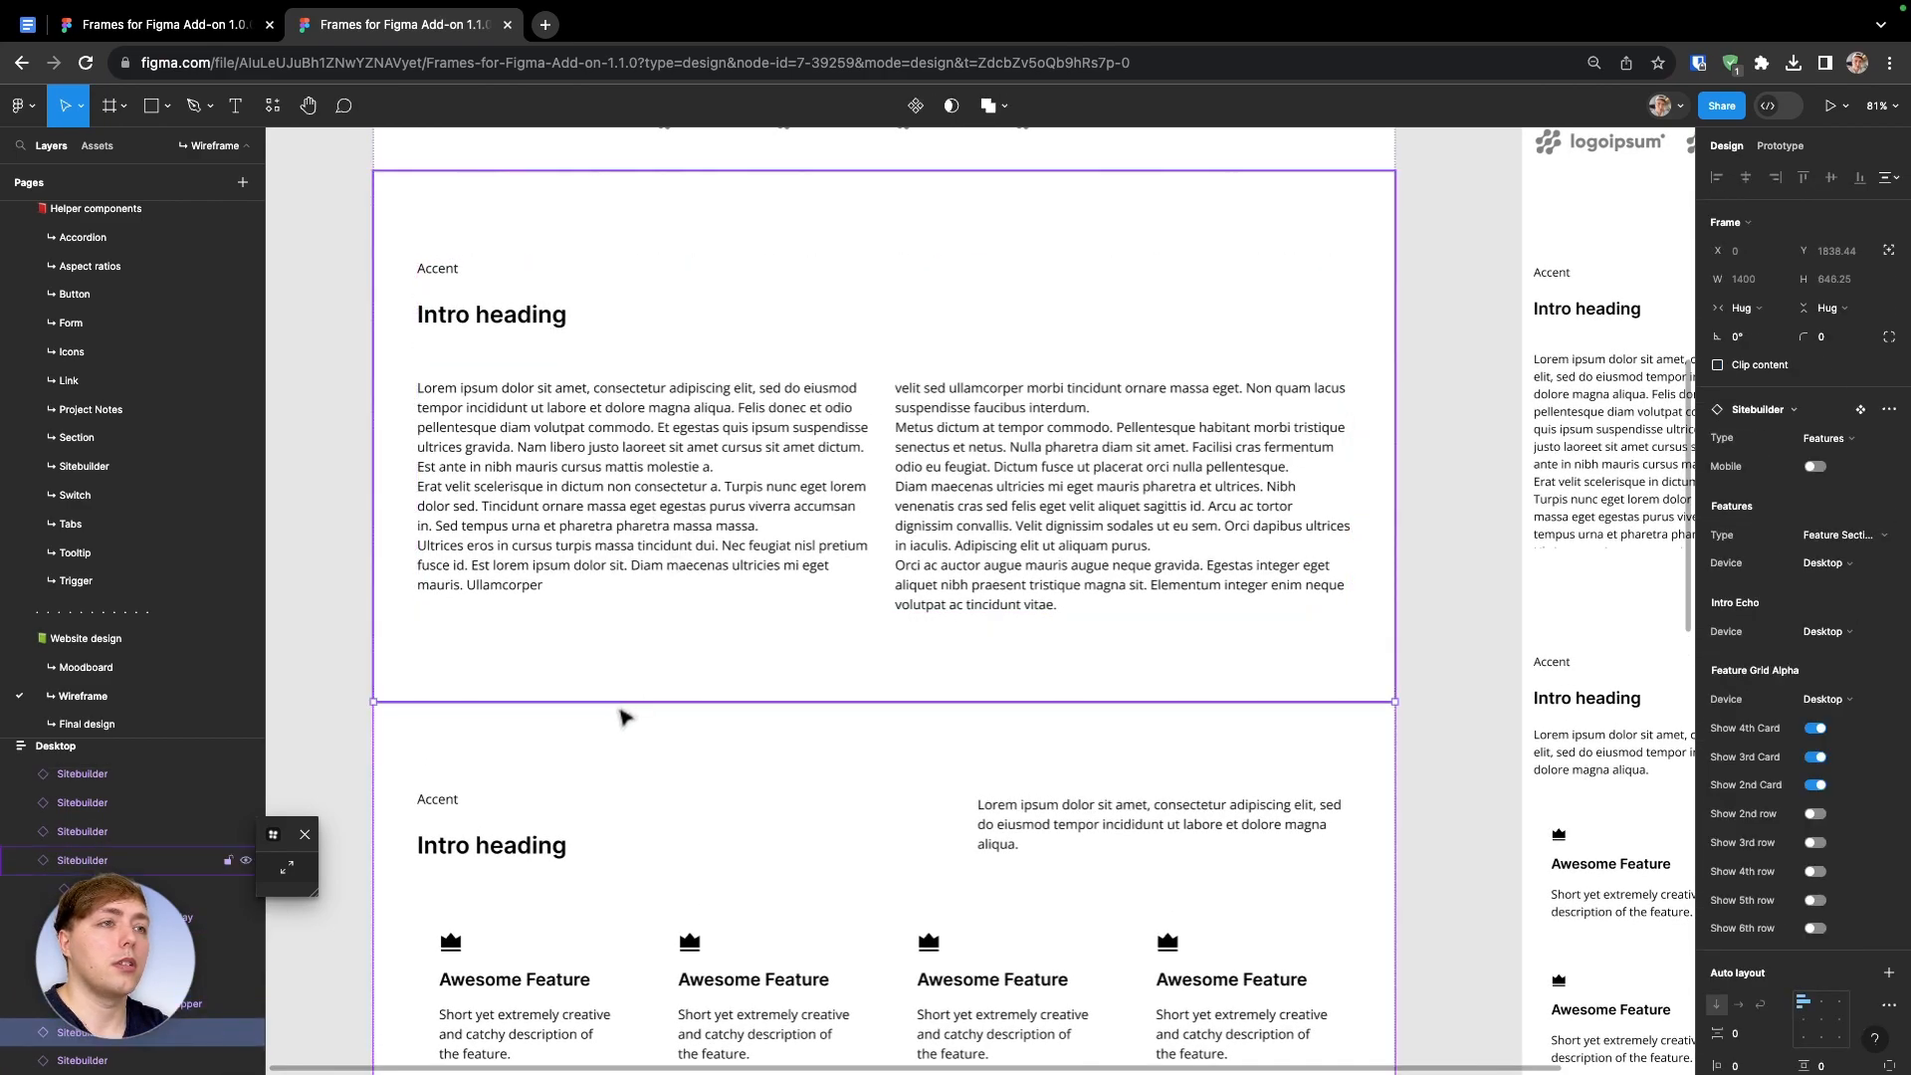
key(ctrl+z)
scroll(787, 415, down, 5)
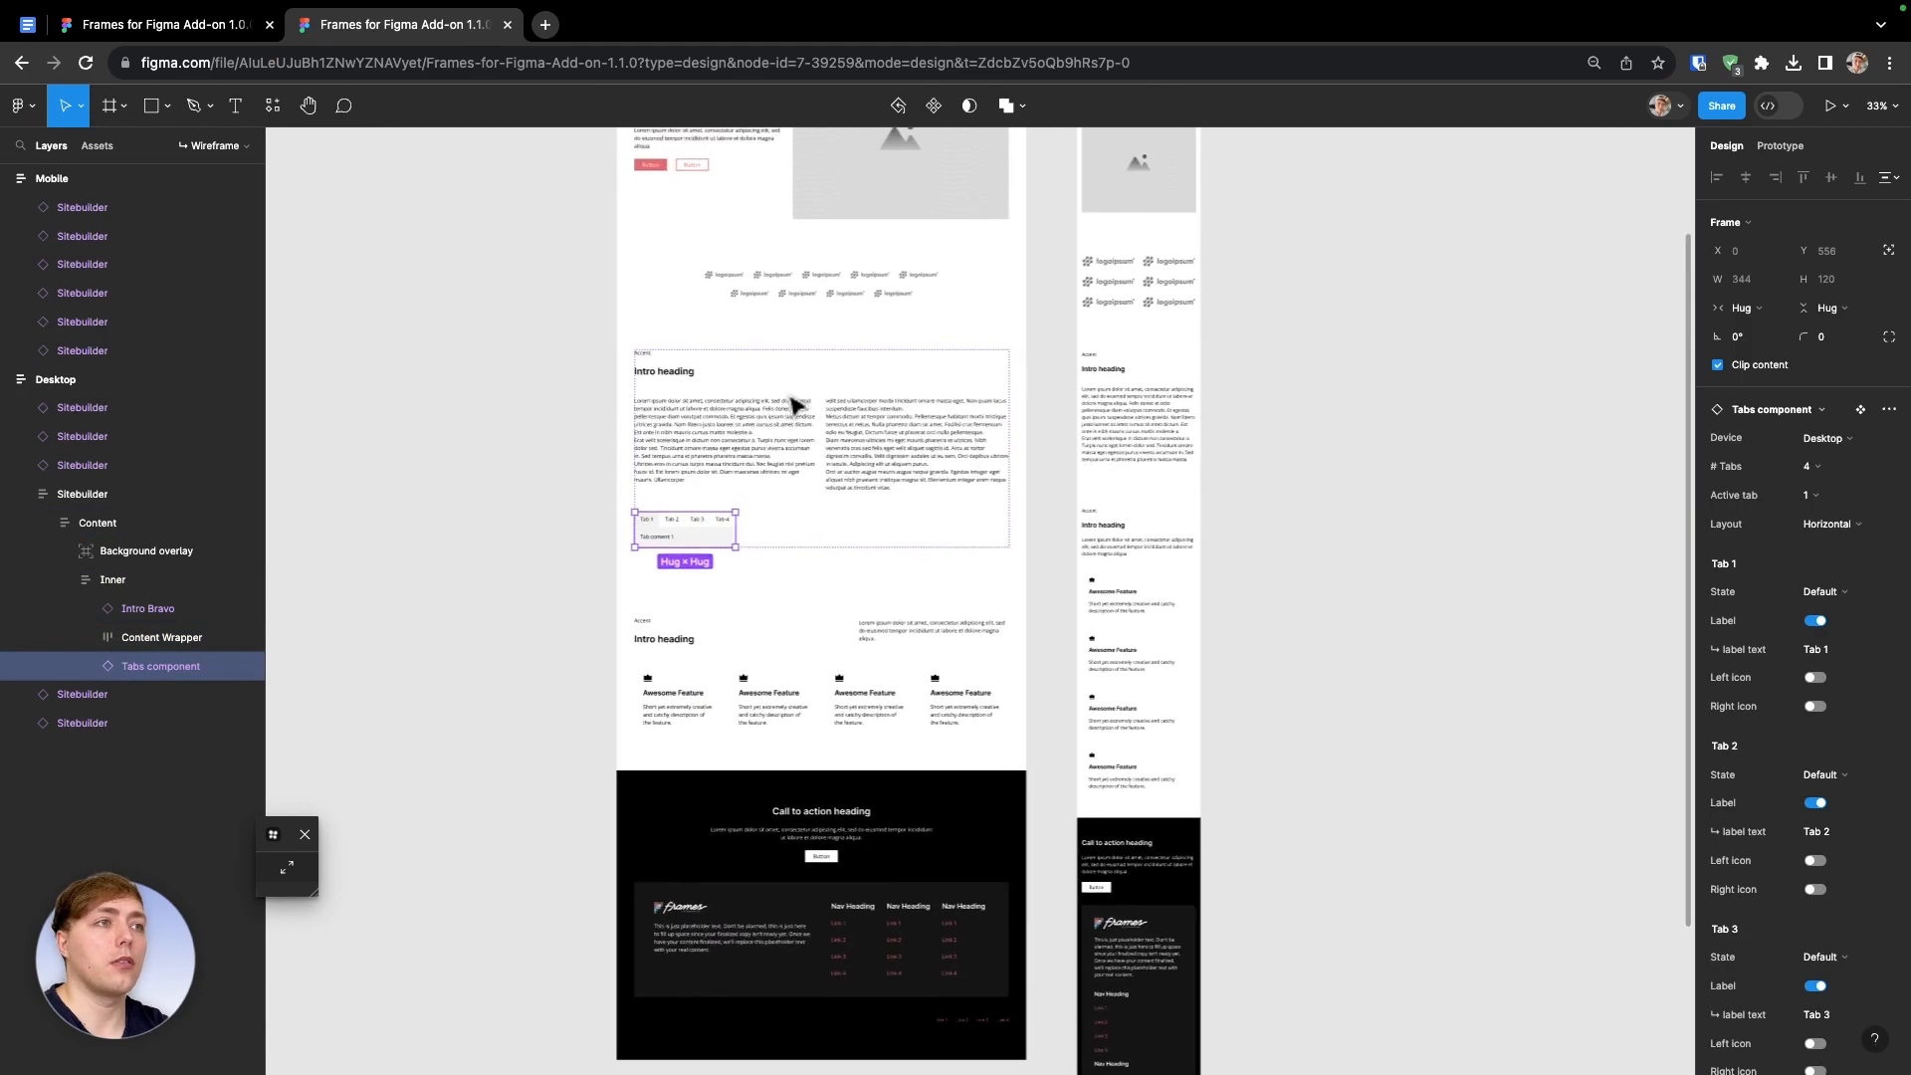
Preview the Desktop frame as a prototype and test switching between the tabs
scroll(787, 403, up, 3)
click(614, 304)
key(alt+super+Return)
scroll(703, 483, down, 10)
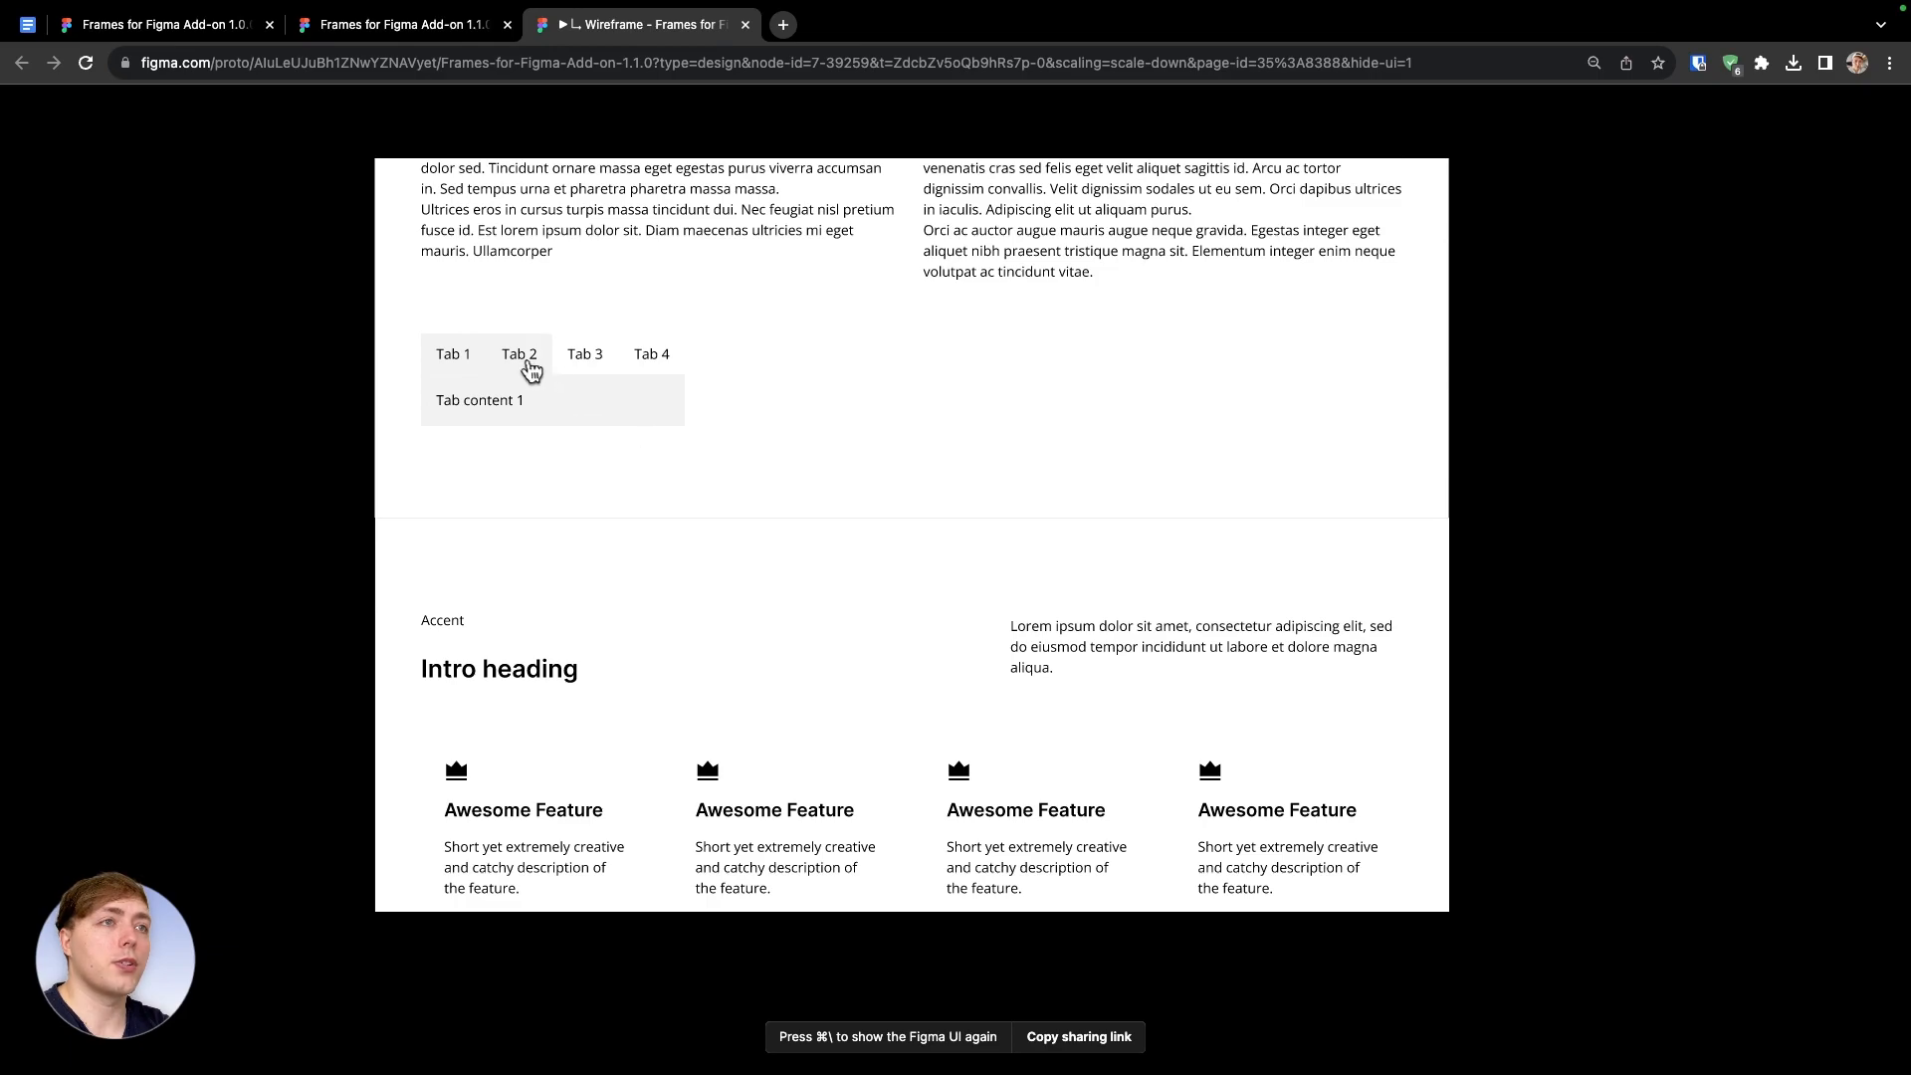
click(525, 362)
click(516, 363)
Return to the design file and set the layout of the intro section's tabs component to Vertical
click(383, 22)
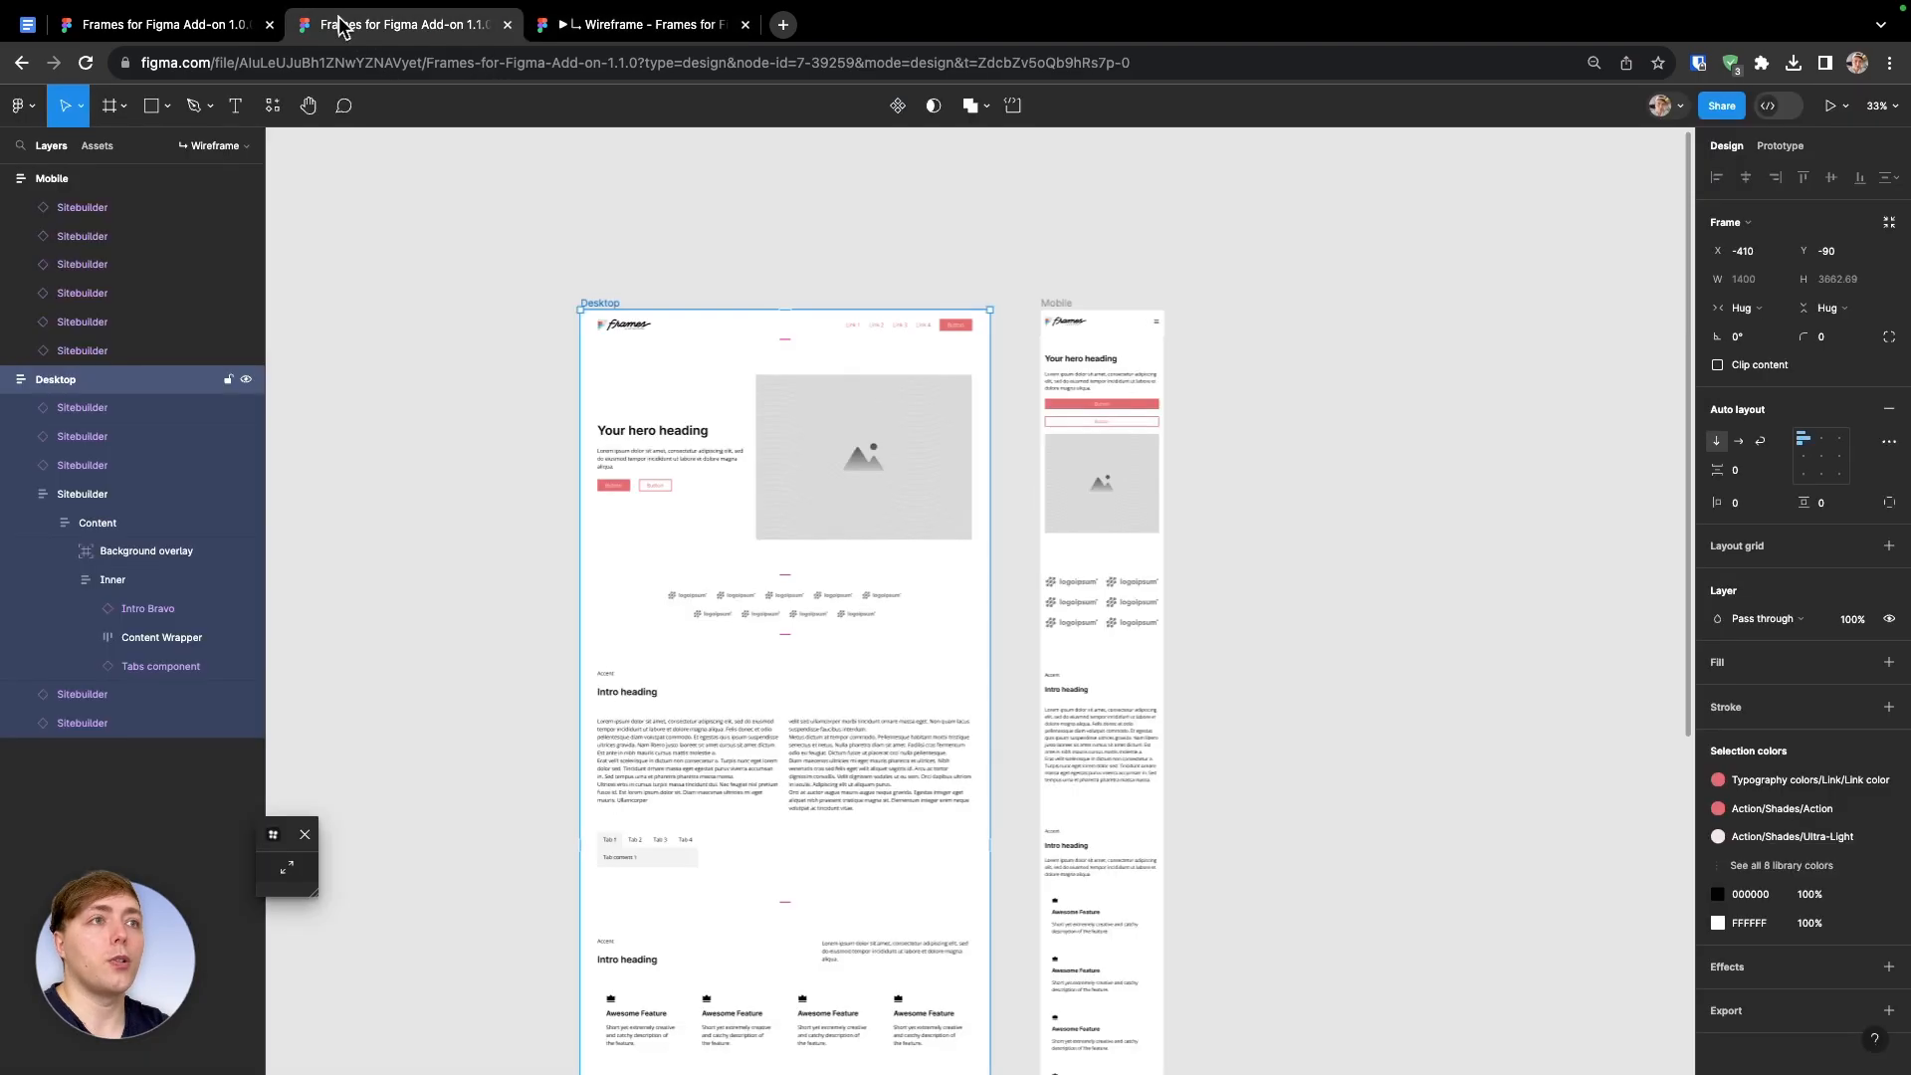
scroll(609, 858, up, 5)
click(747, 882)
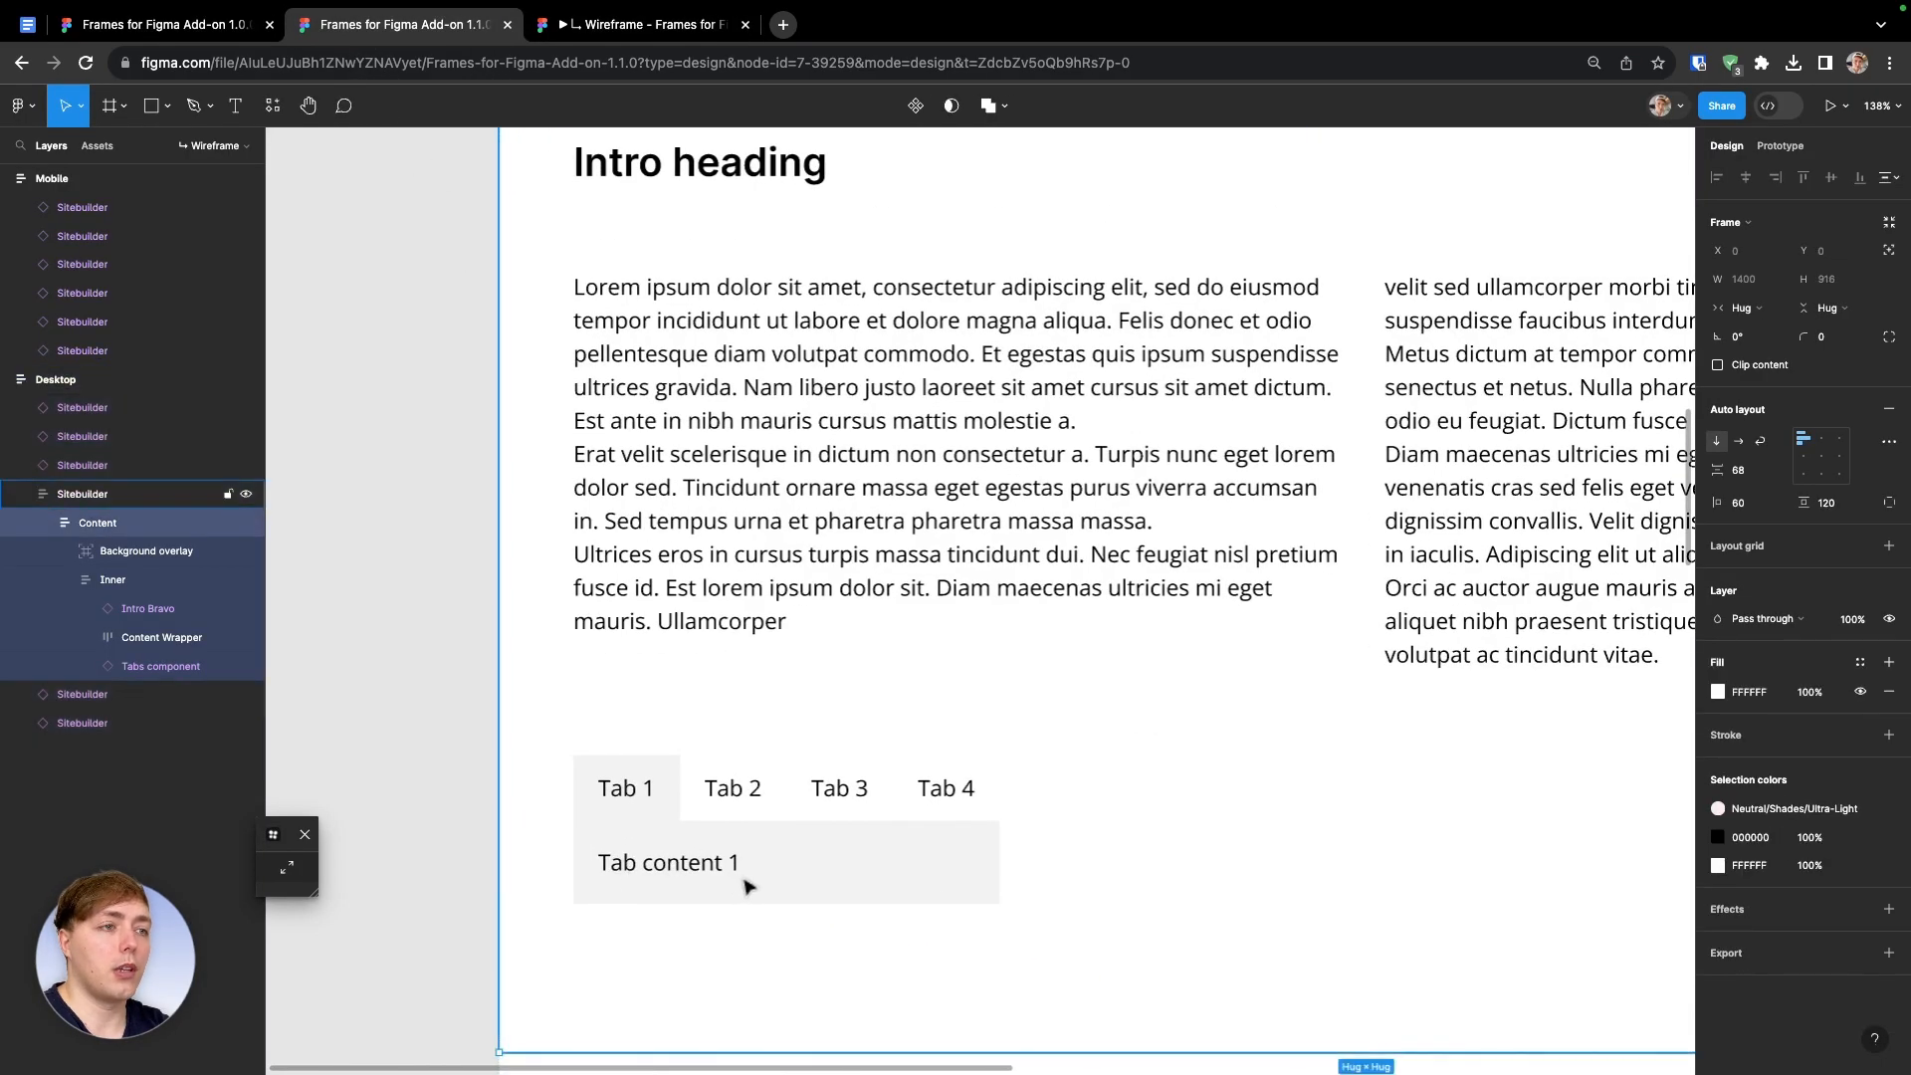
double_click(747, 882)
double_click(746, 882)
key(Escape)
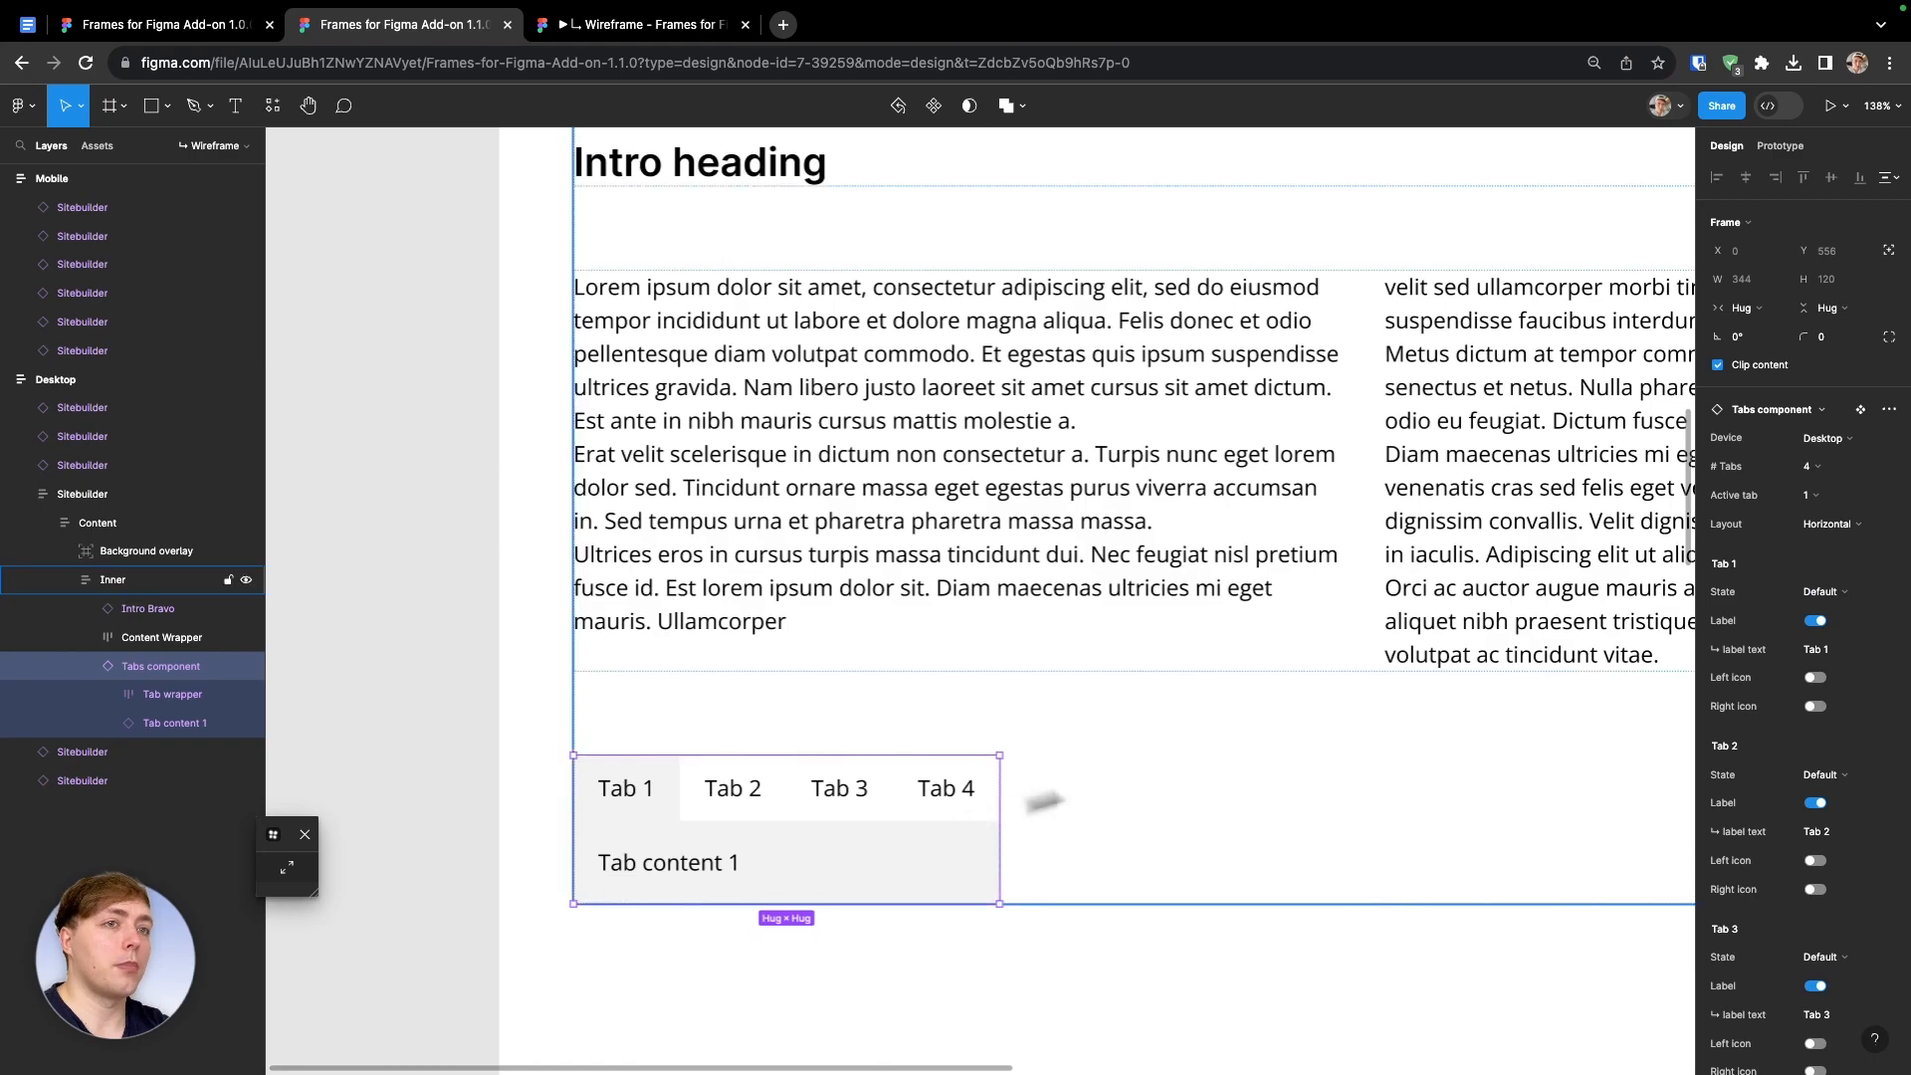
click(1815, 527)
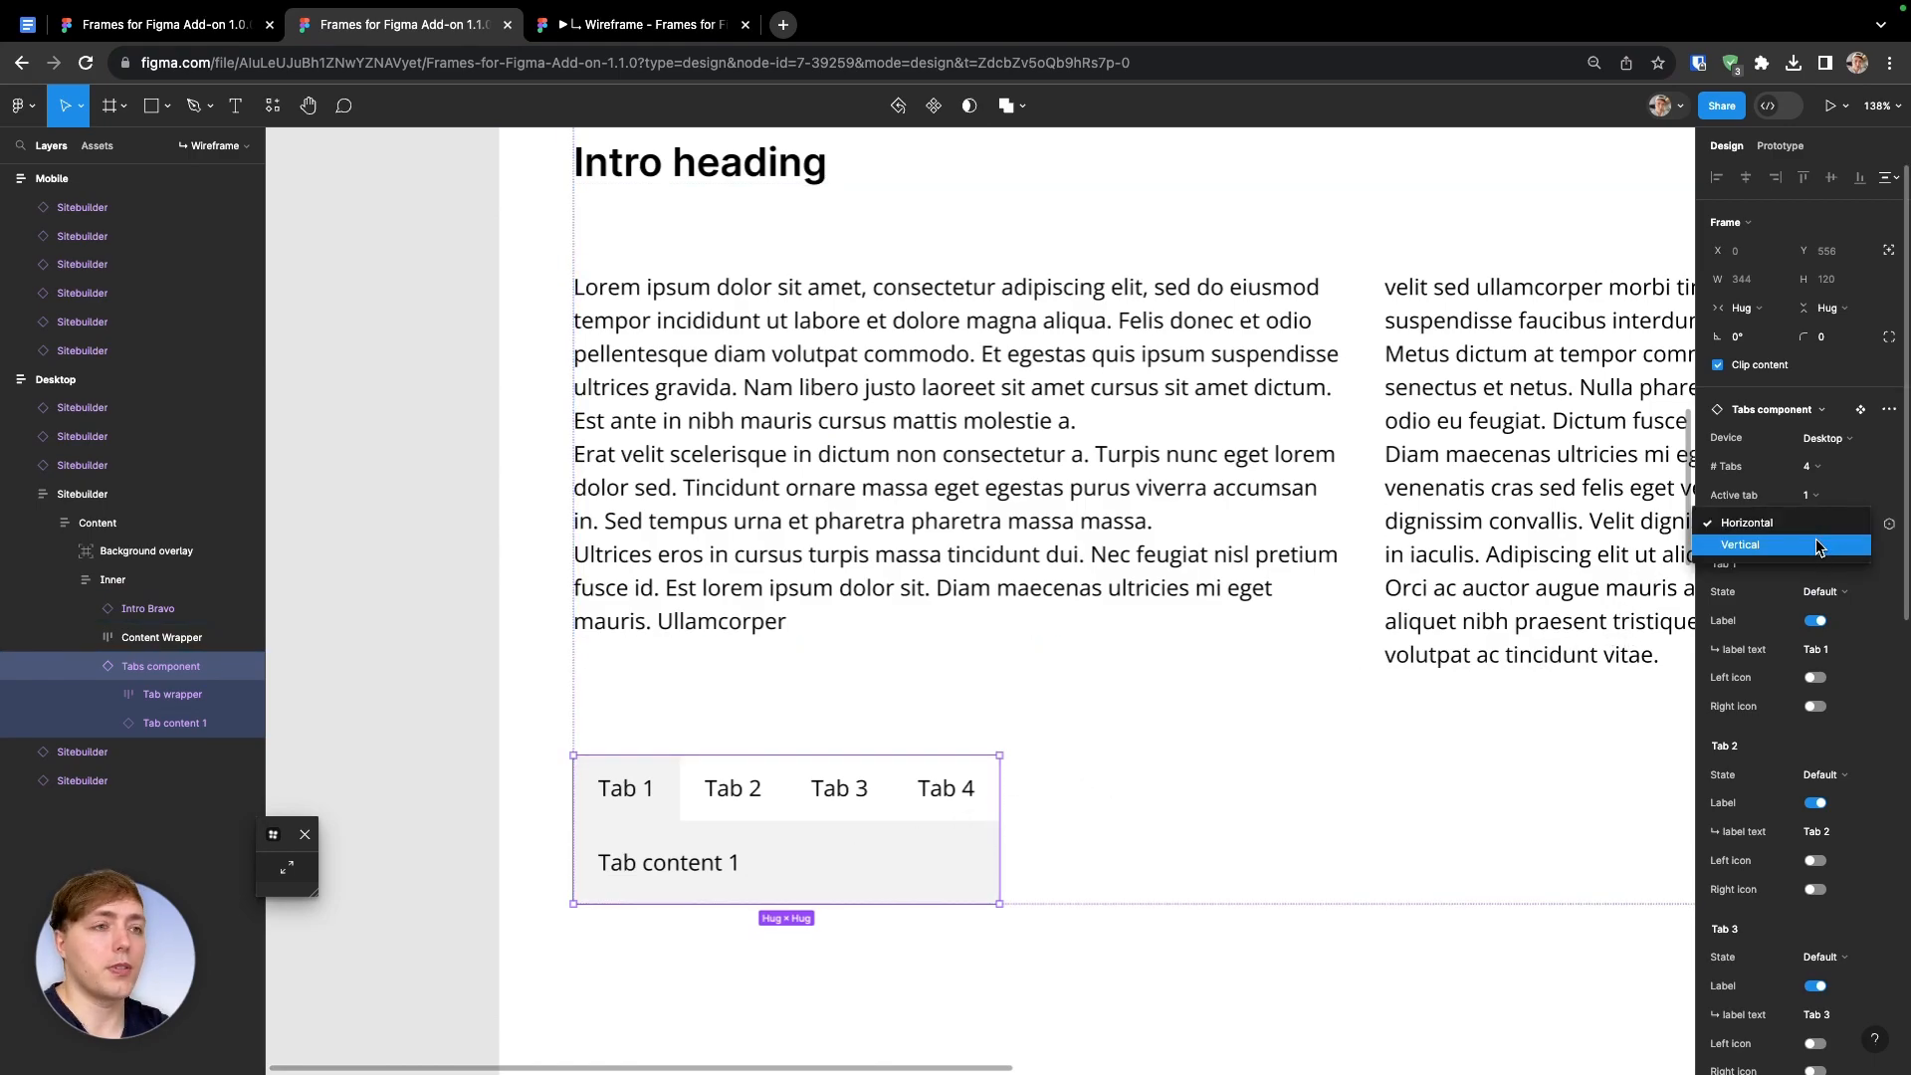
click(1817, 546)
scroll(1023, 670, down, 2)
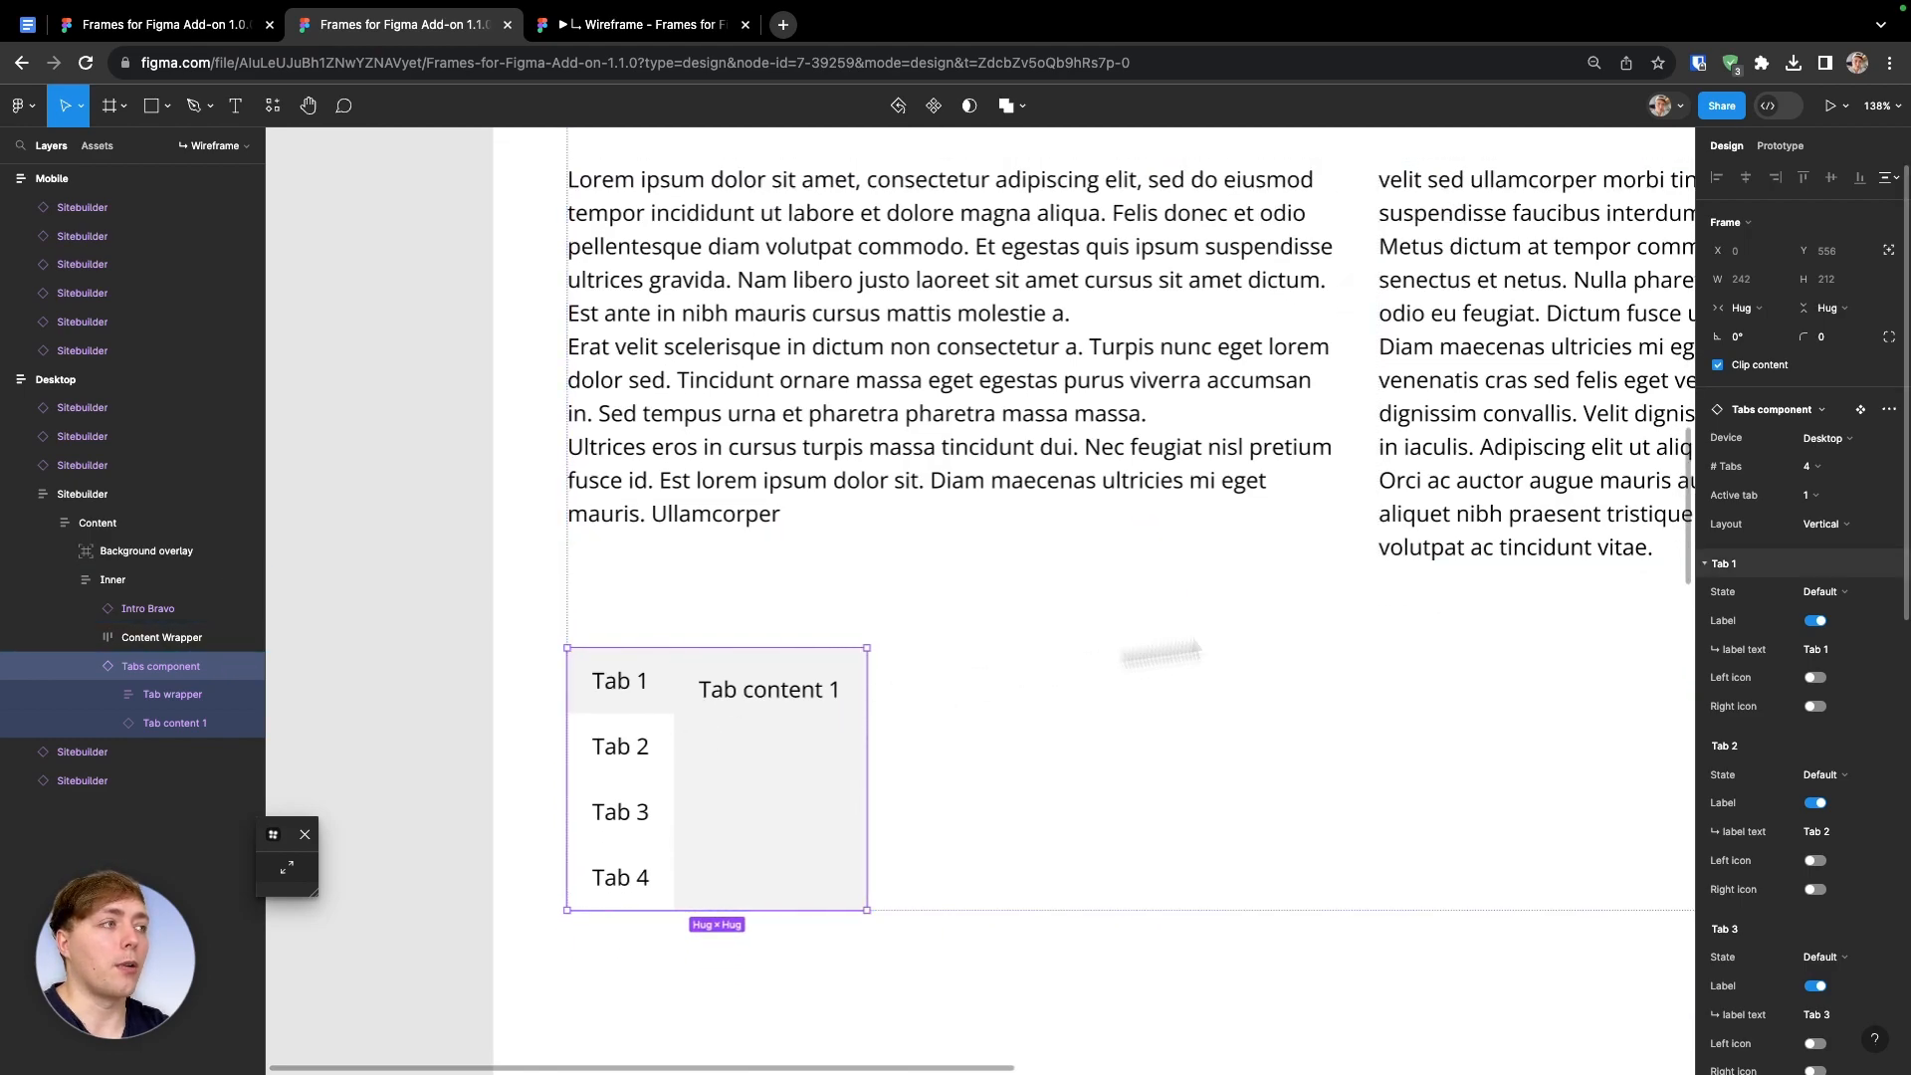
click(1823, 466)
click(1820, 471)
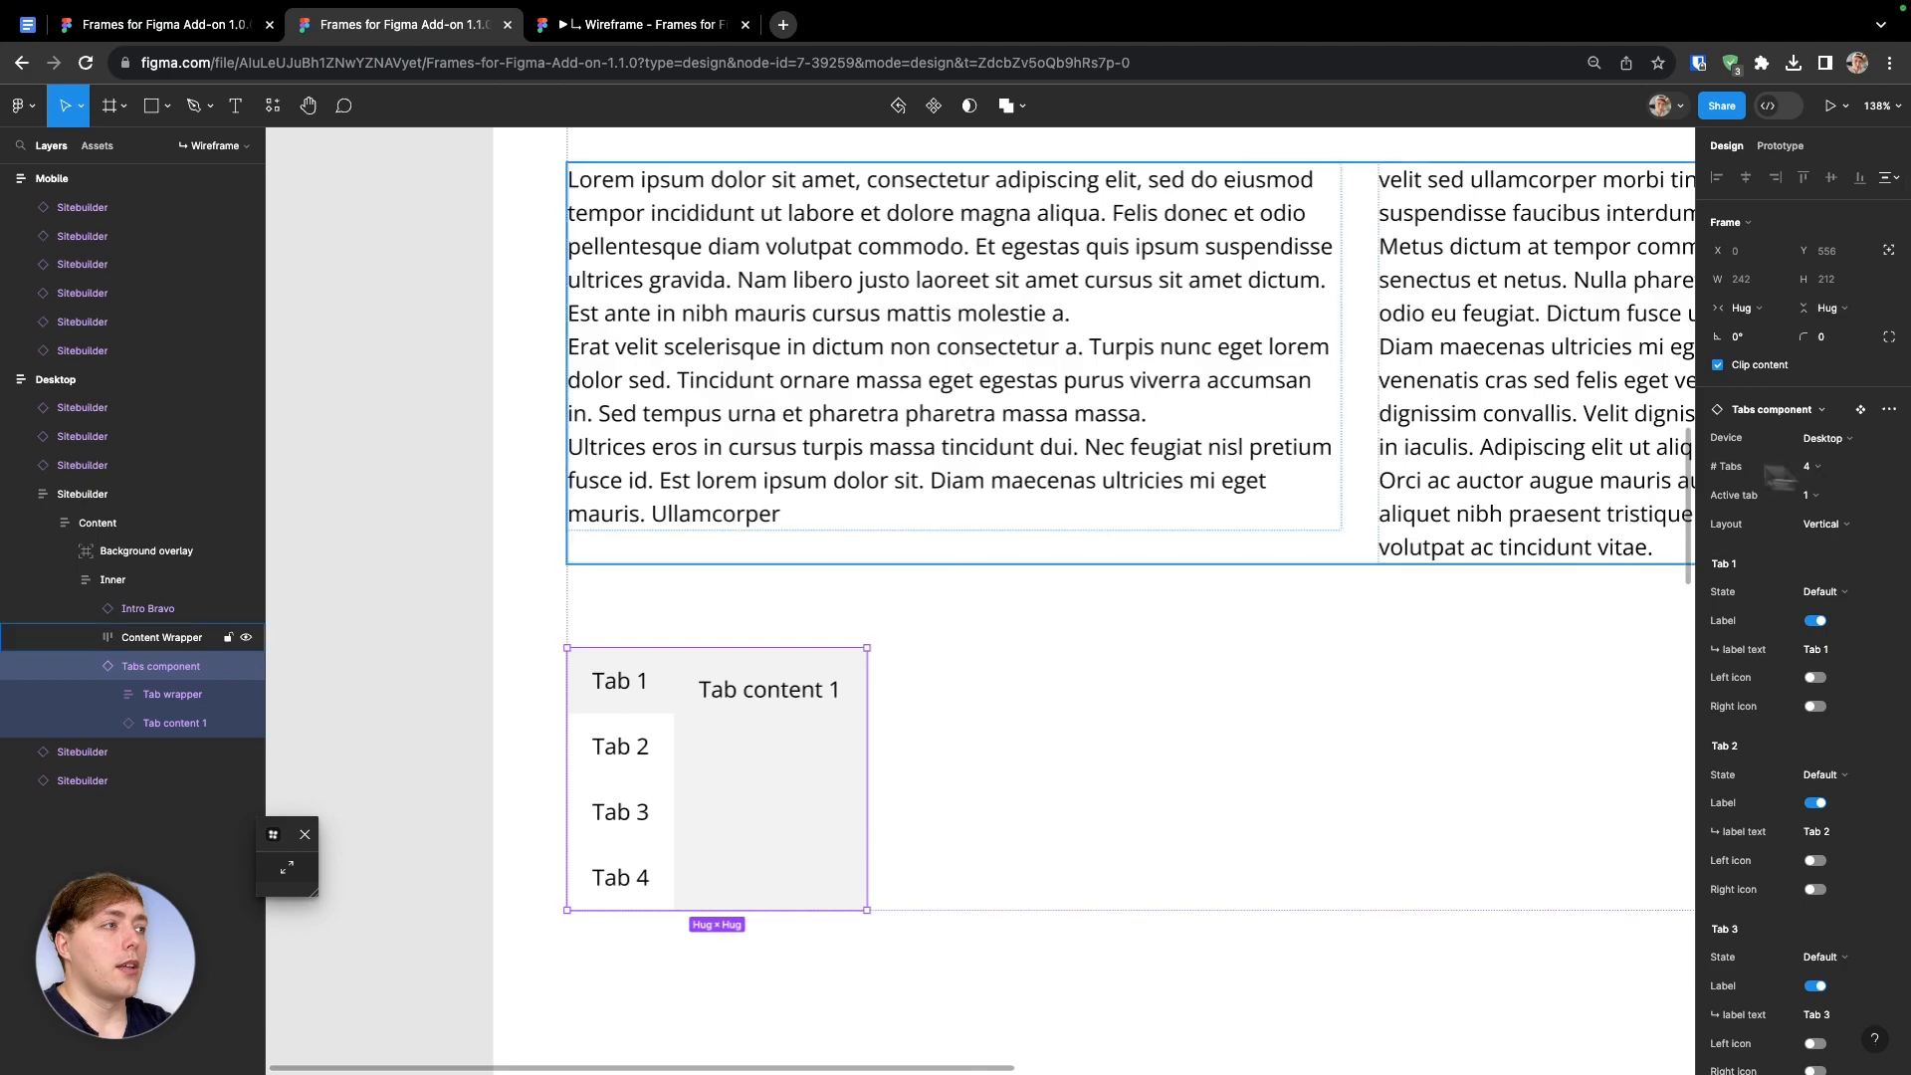
Switch to the Google Docs release notes to check the list of new features, and return to the Figma file
scroll(1383, 465, down, 6)
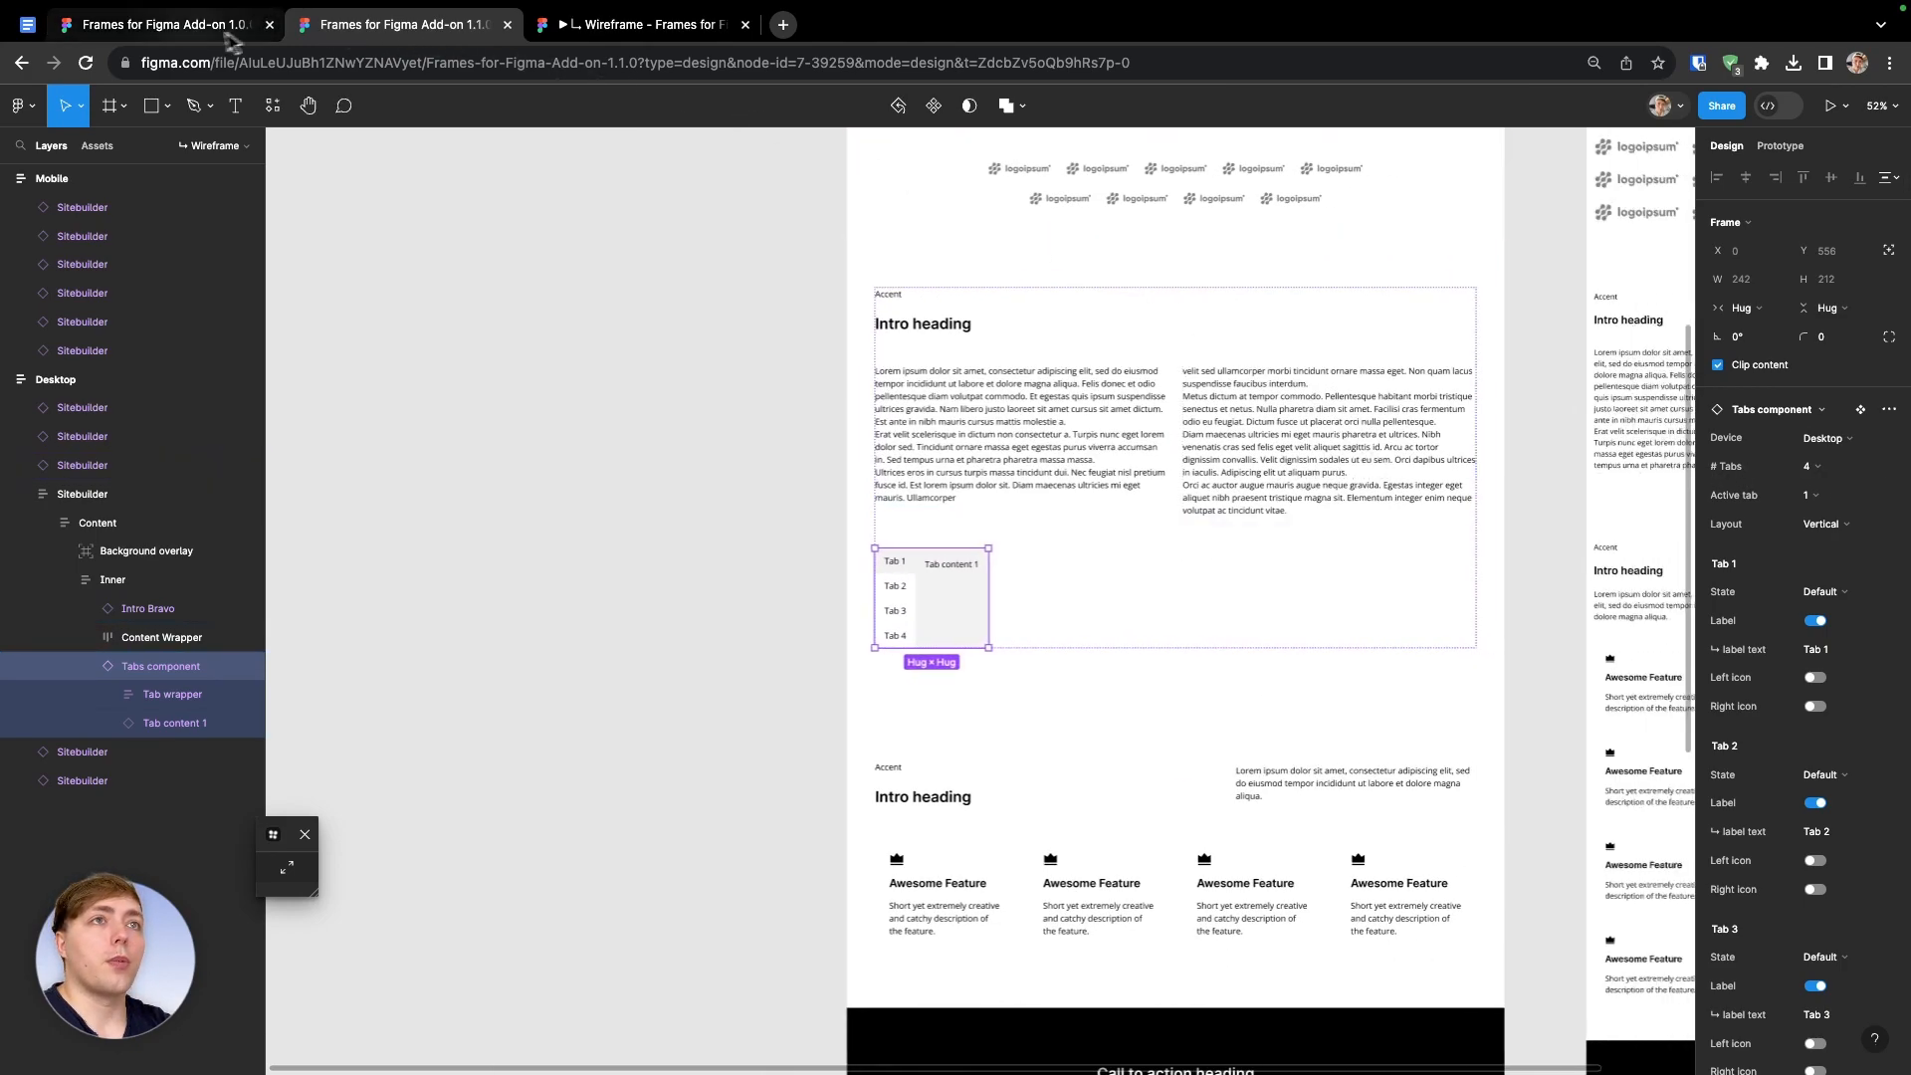
click(27, 24)
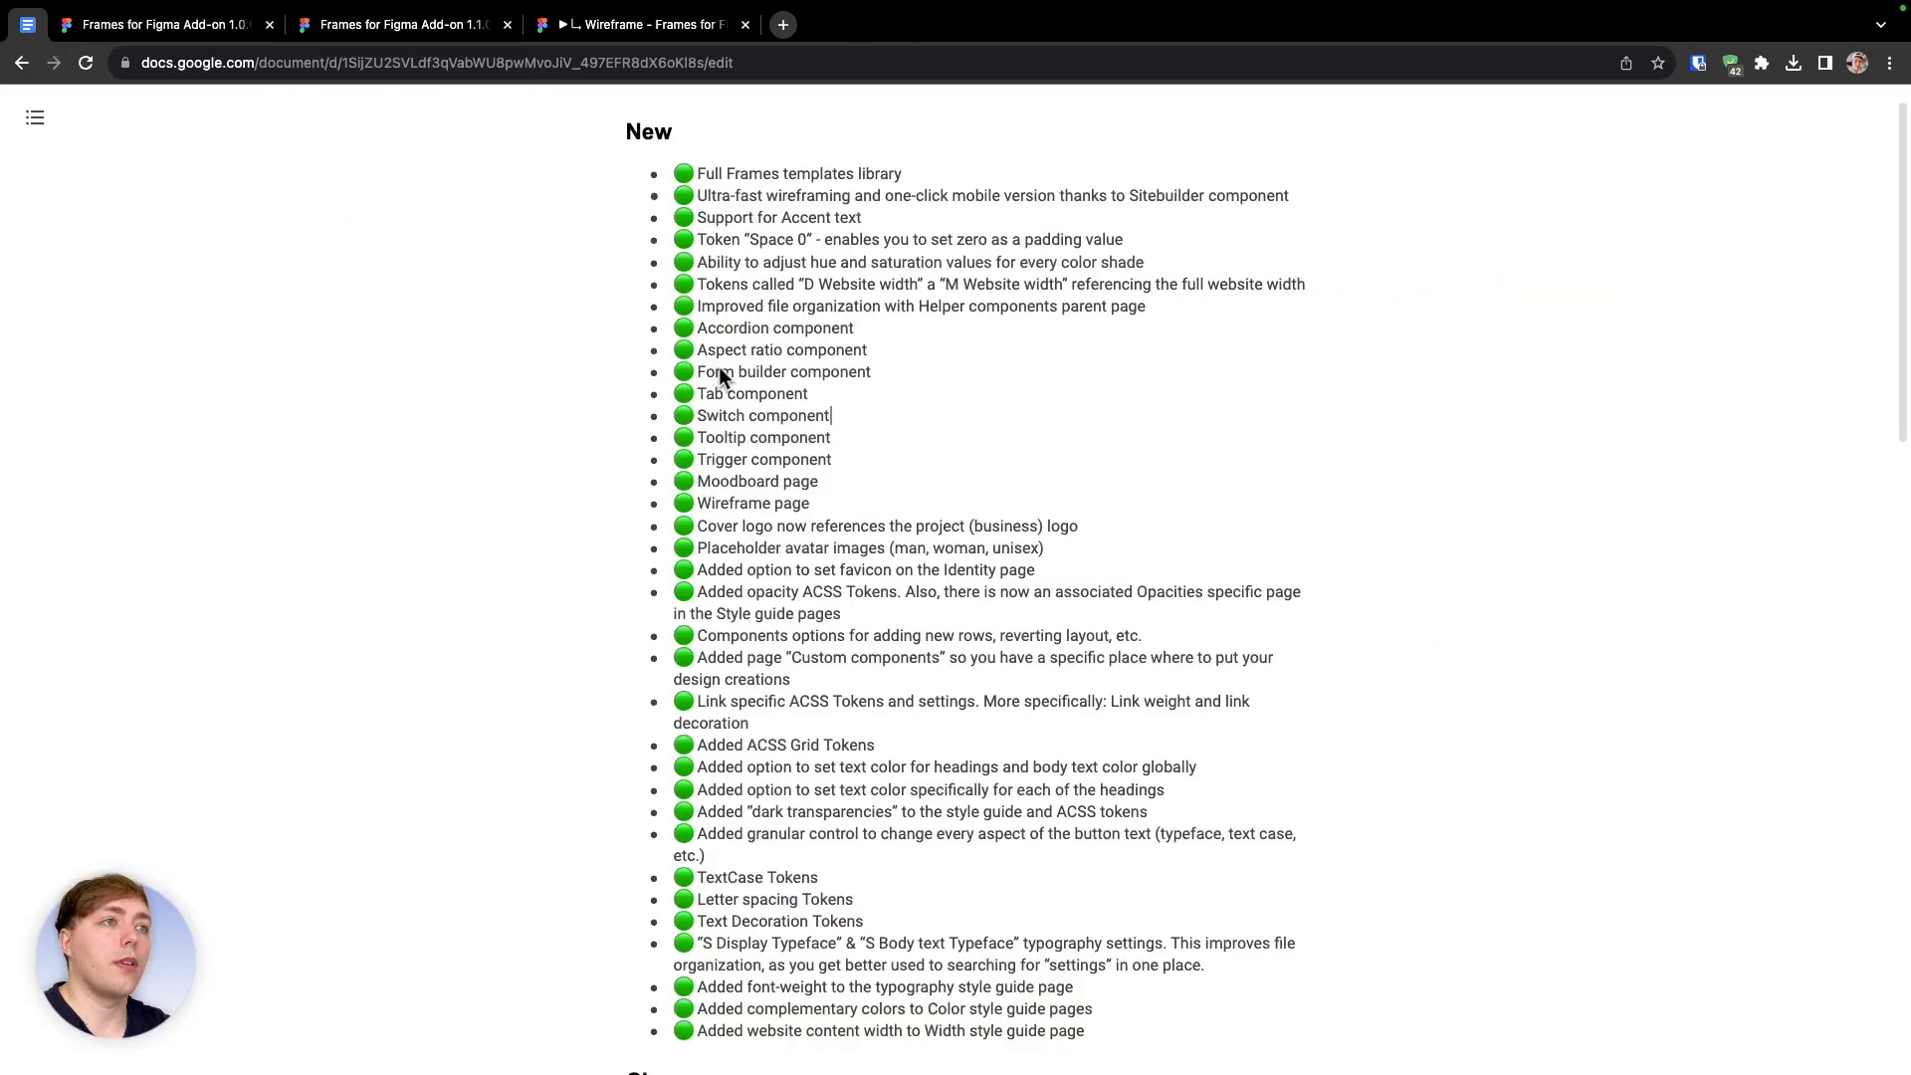
click(358, 26)
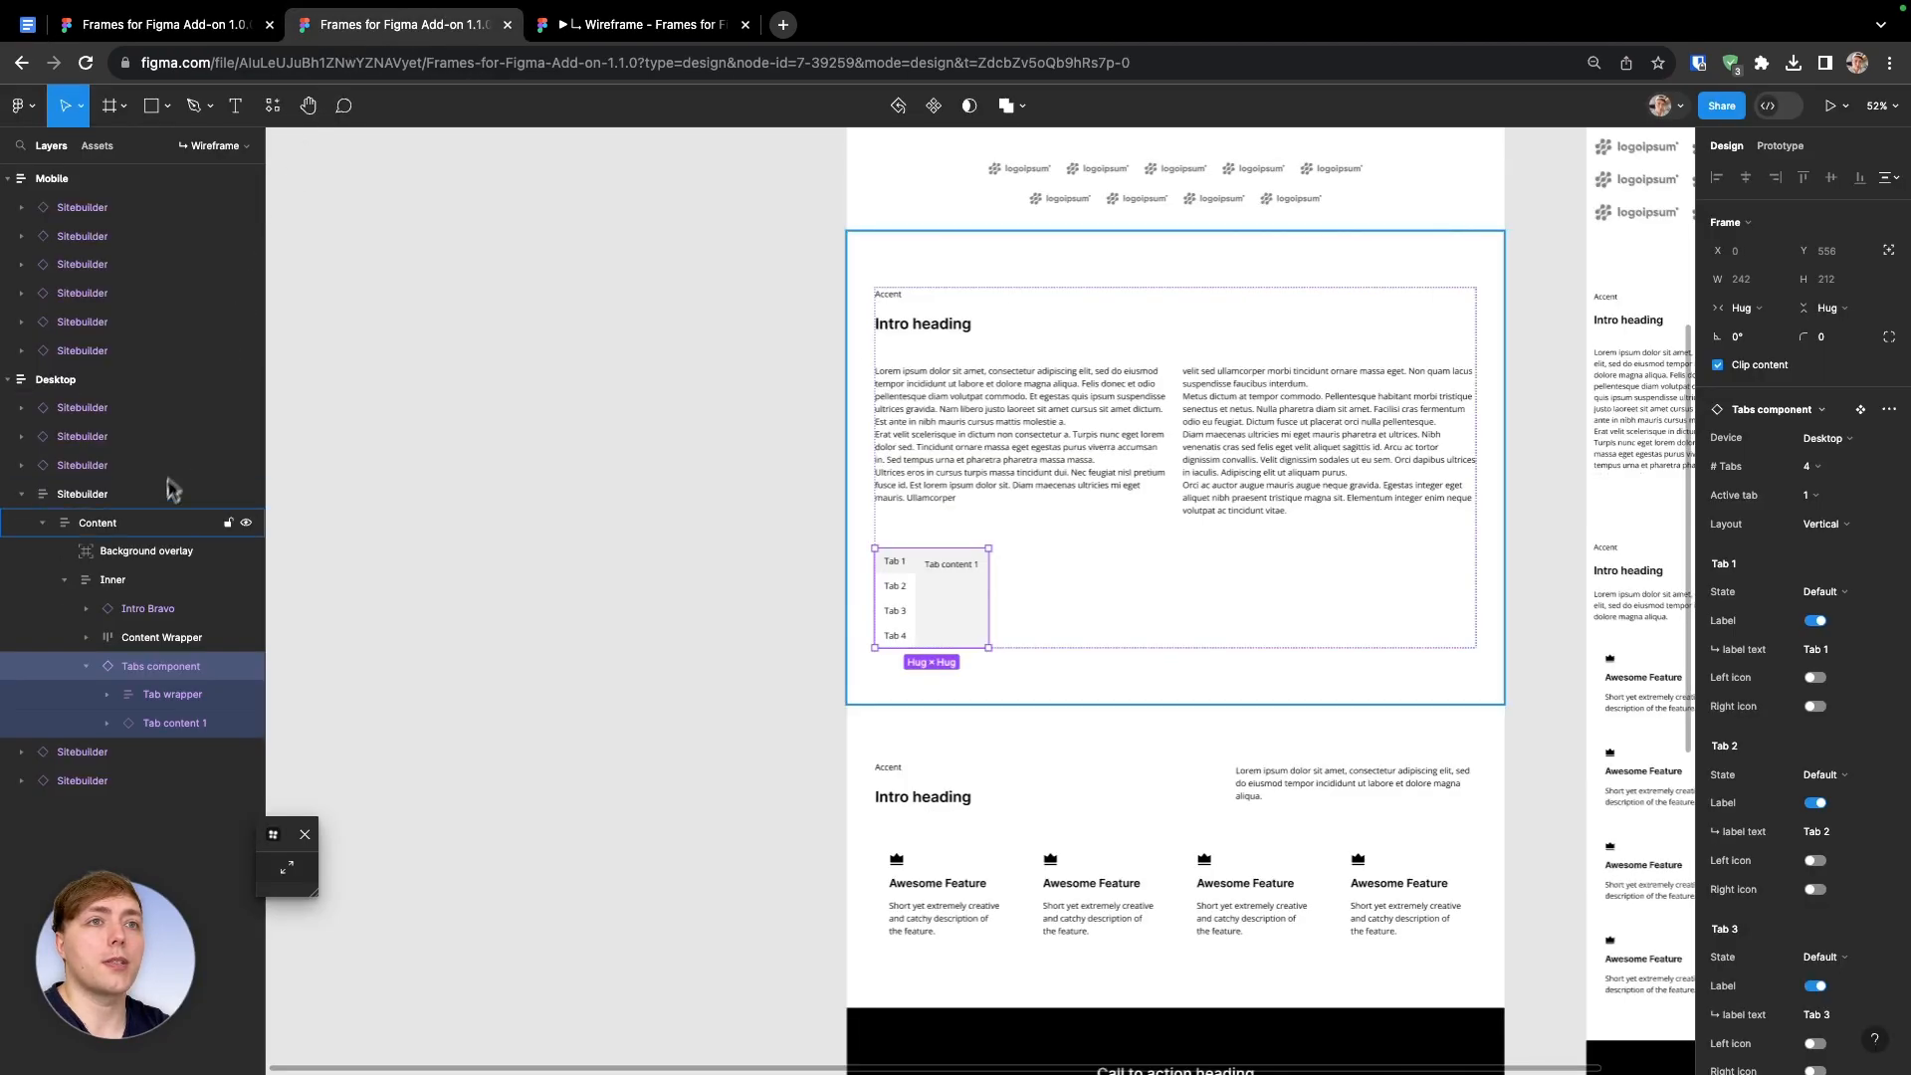
Open the Switch page under Helper components and select the Desktop, Default variant of the Switch component
click(237, 146)
click(239, 146)
scroll(112, 543, down, 5)
scroll(111, 564, down, 8)
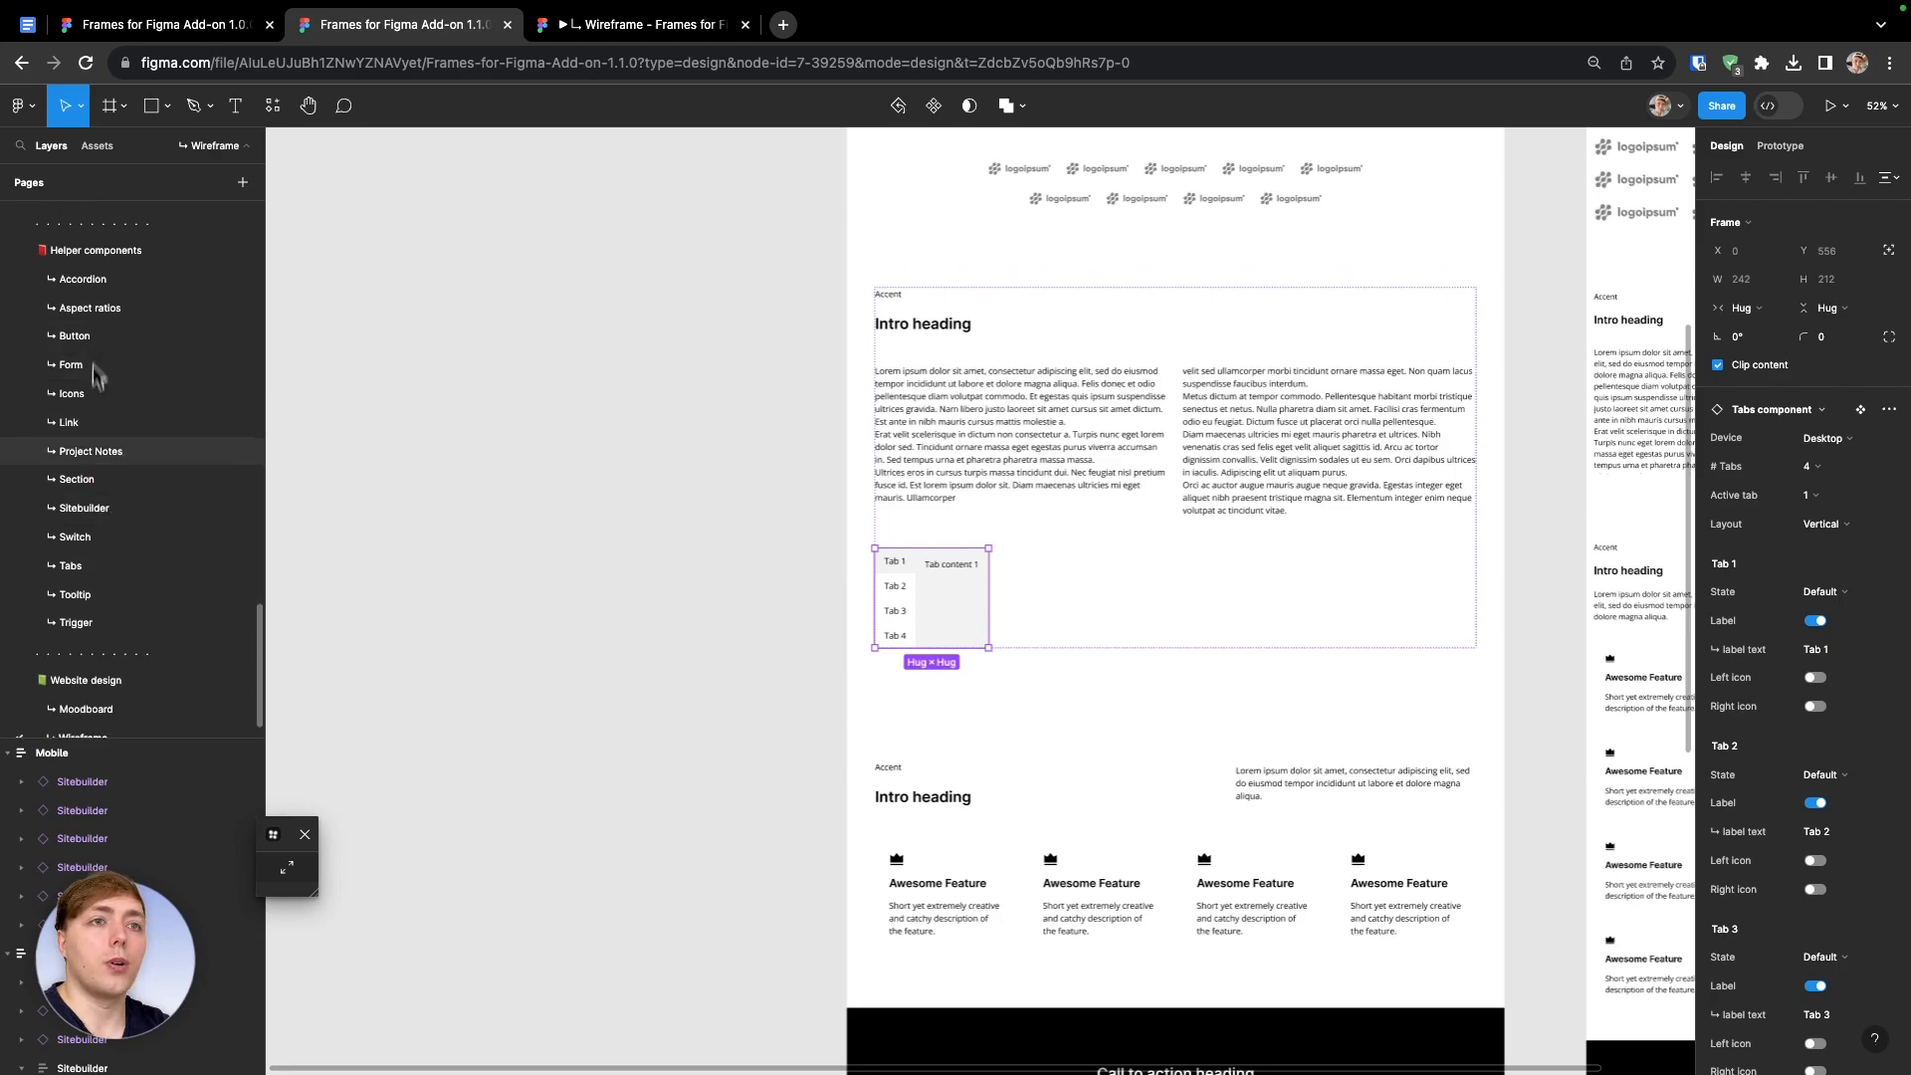
click(104, 539)
scroll(701, 477, down, 5)
scroll(701, 438, right, 2)
click(699, 408)
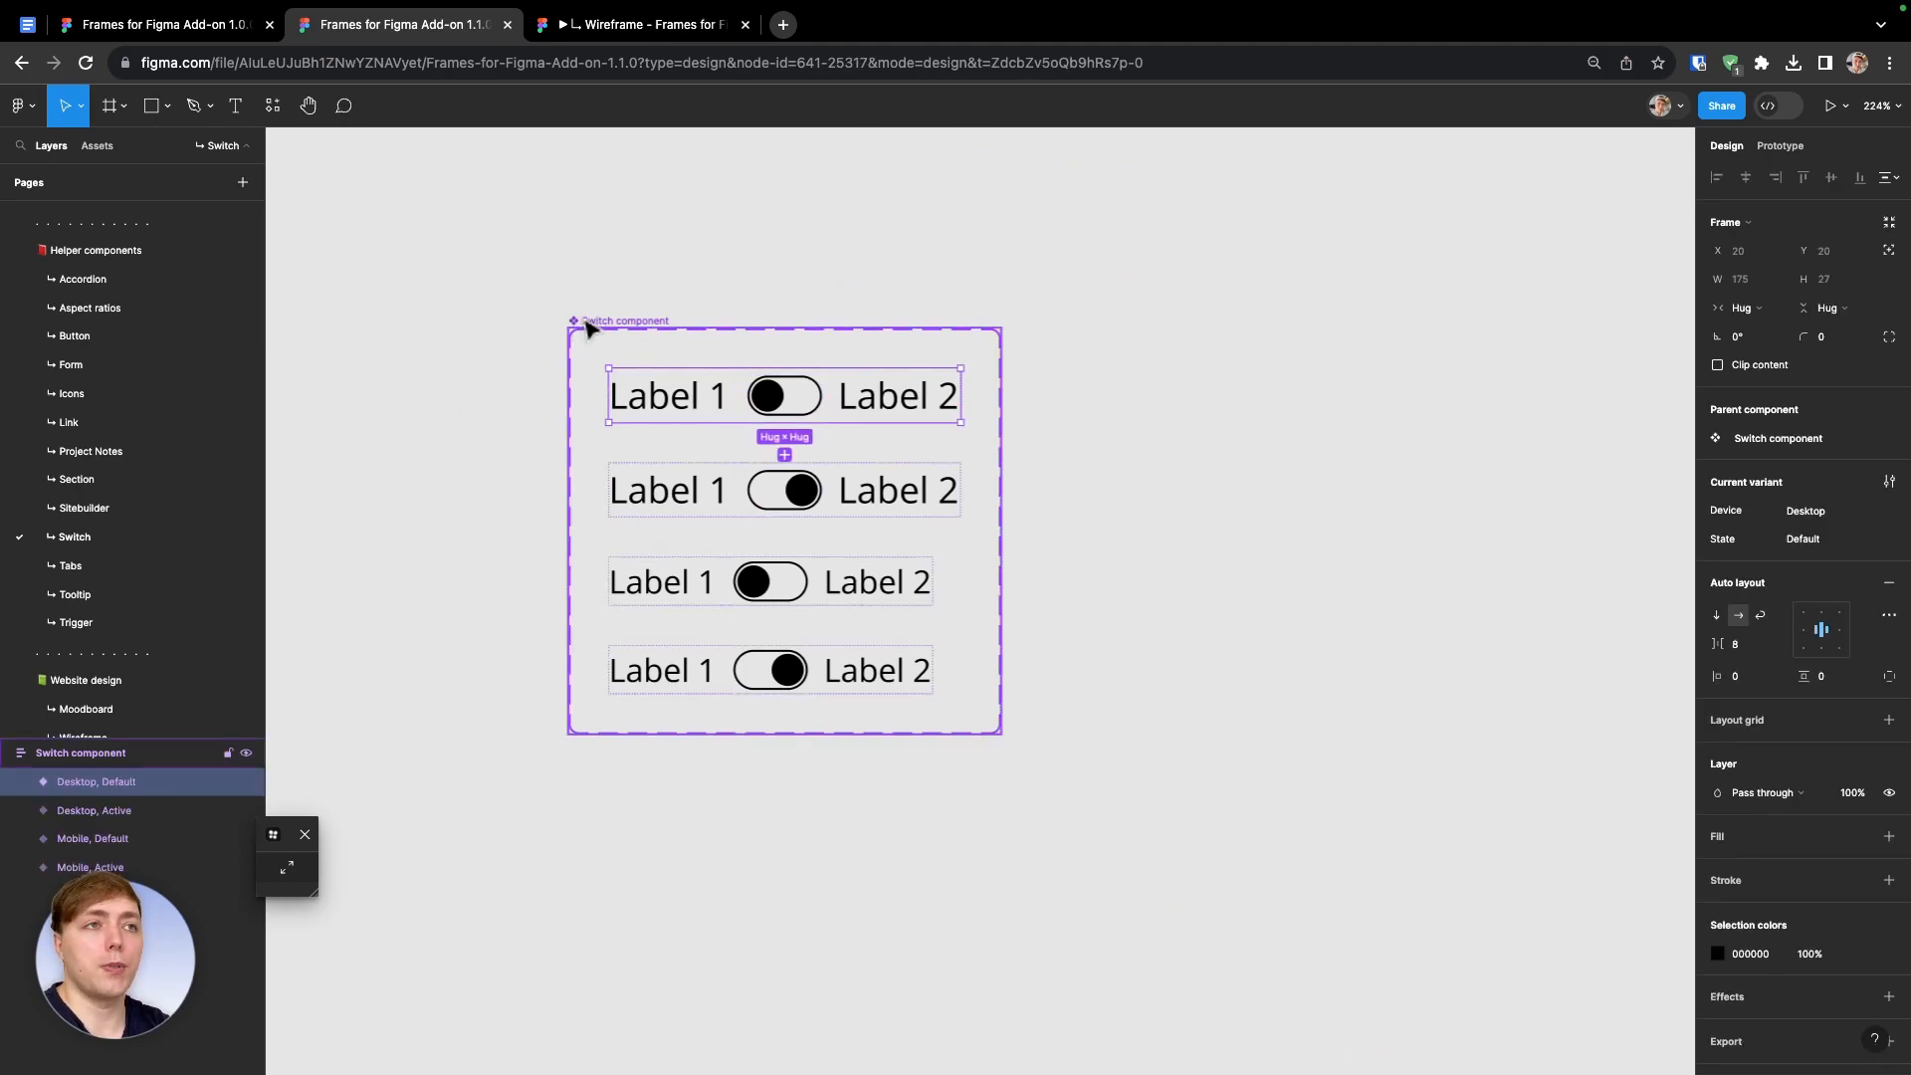
Insert a Switch component on the Wireframe page, inside the Desktop frame's intro section directly above the vertical tabs
scroll(119, 571, down, 1)
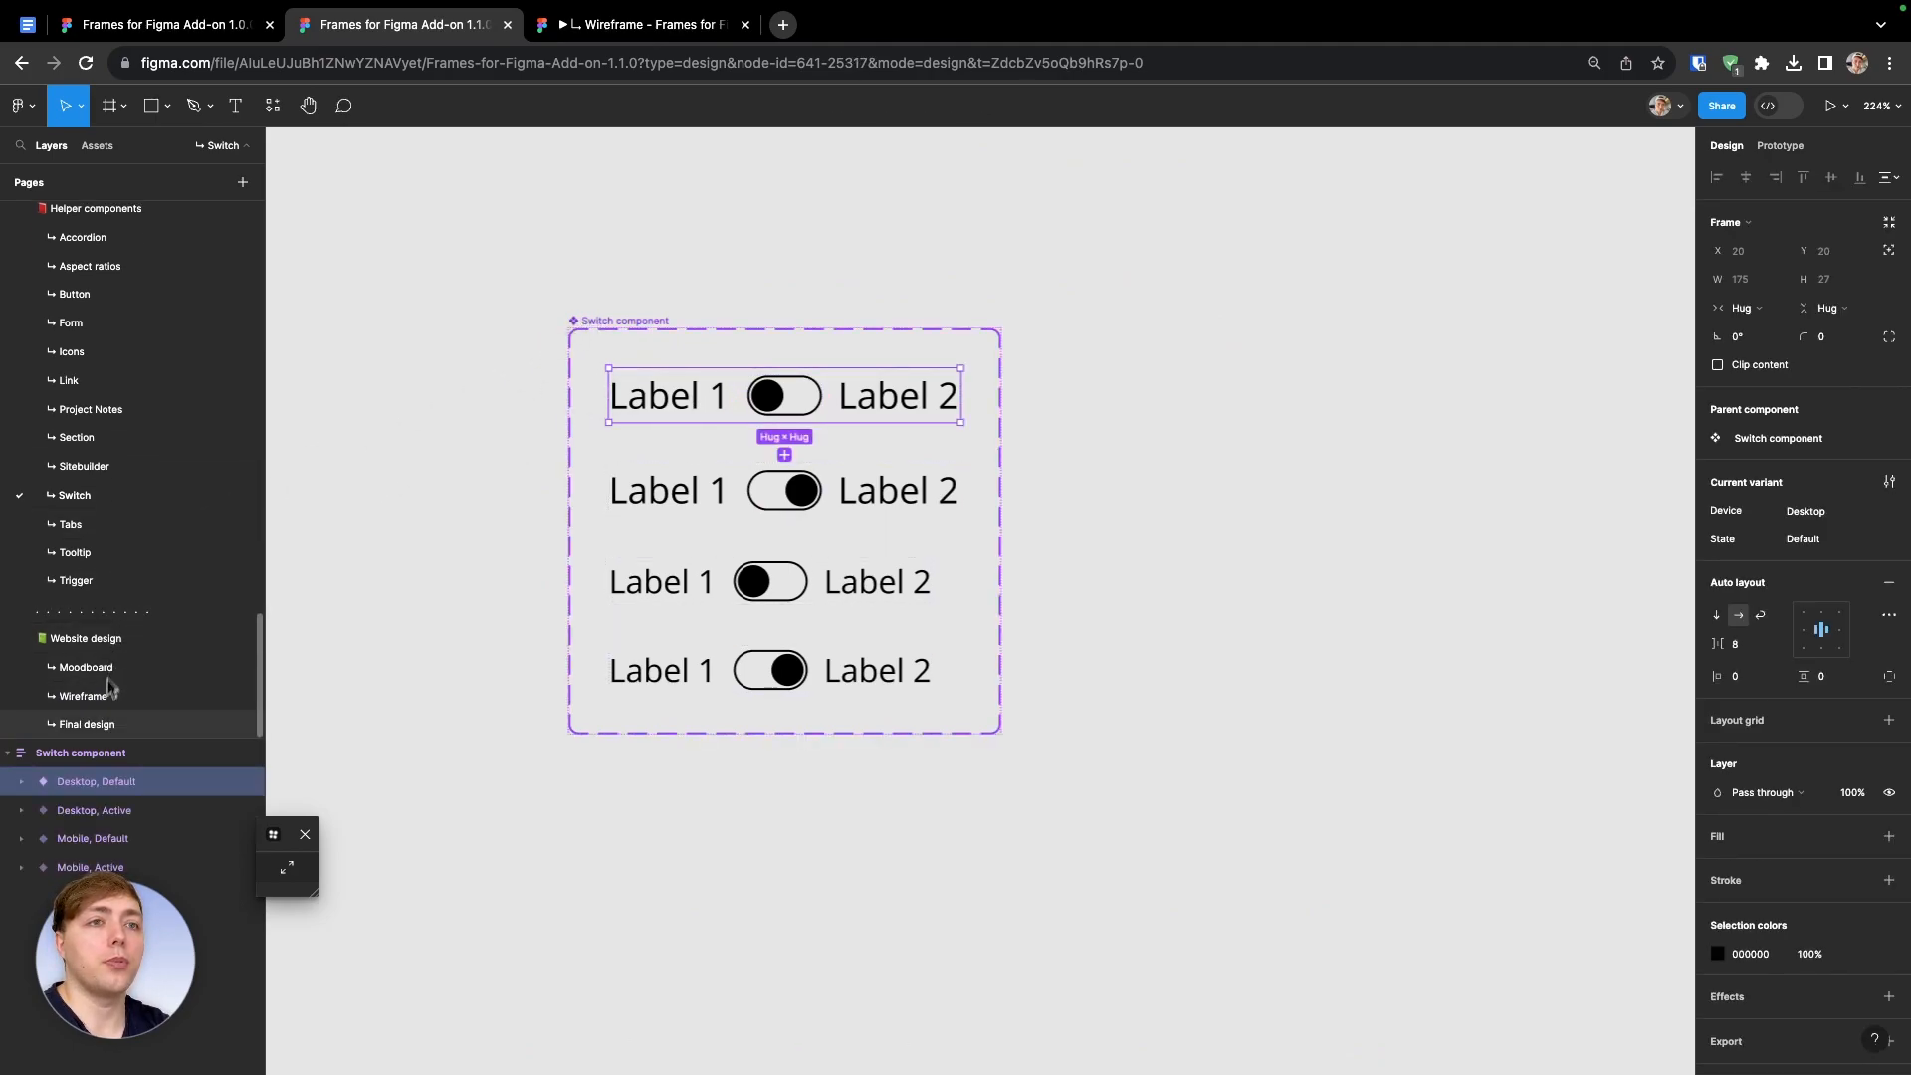
click(102, 723)
click(89, 697)
scroll(1239, 607, up, 5)
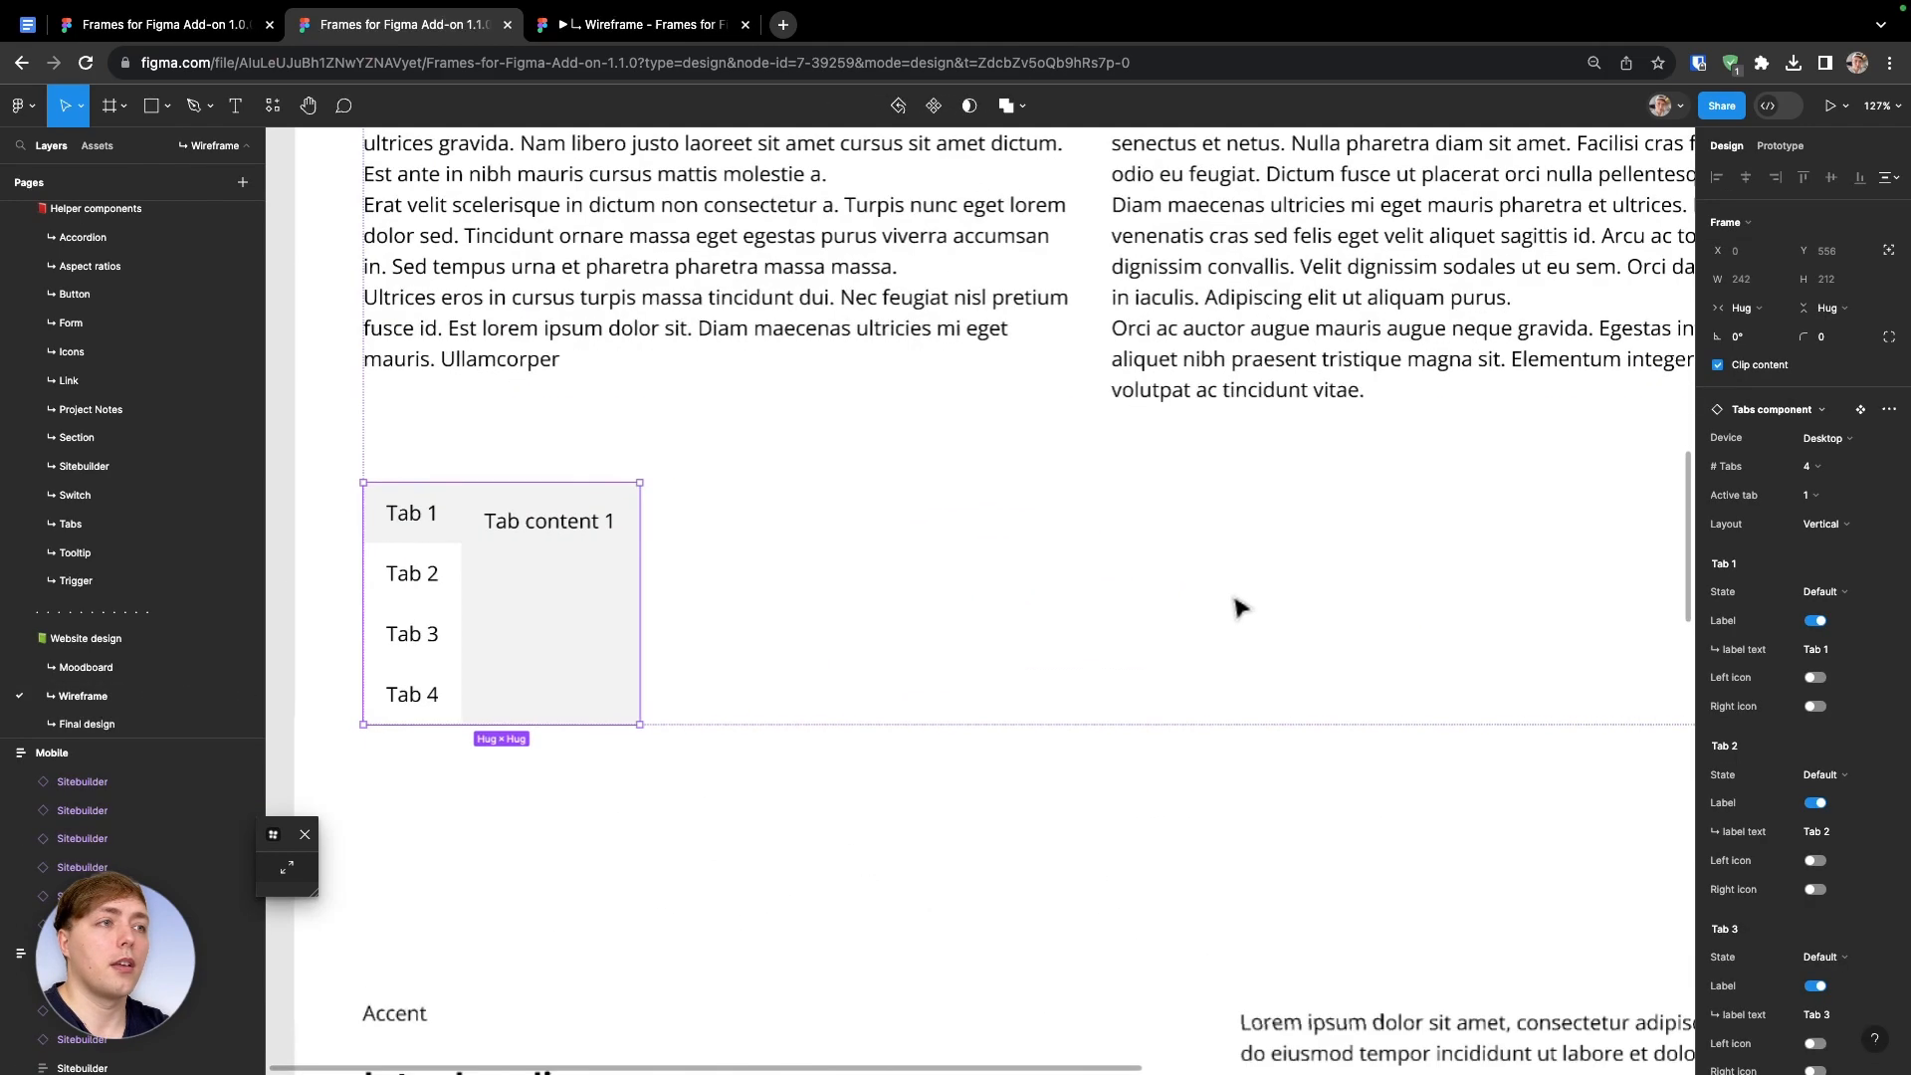
click(848, 609)
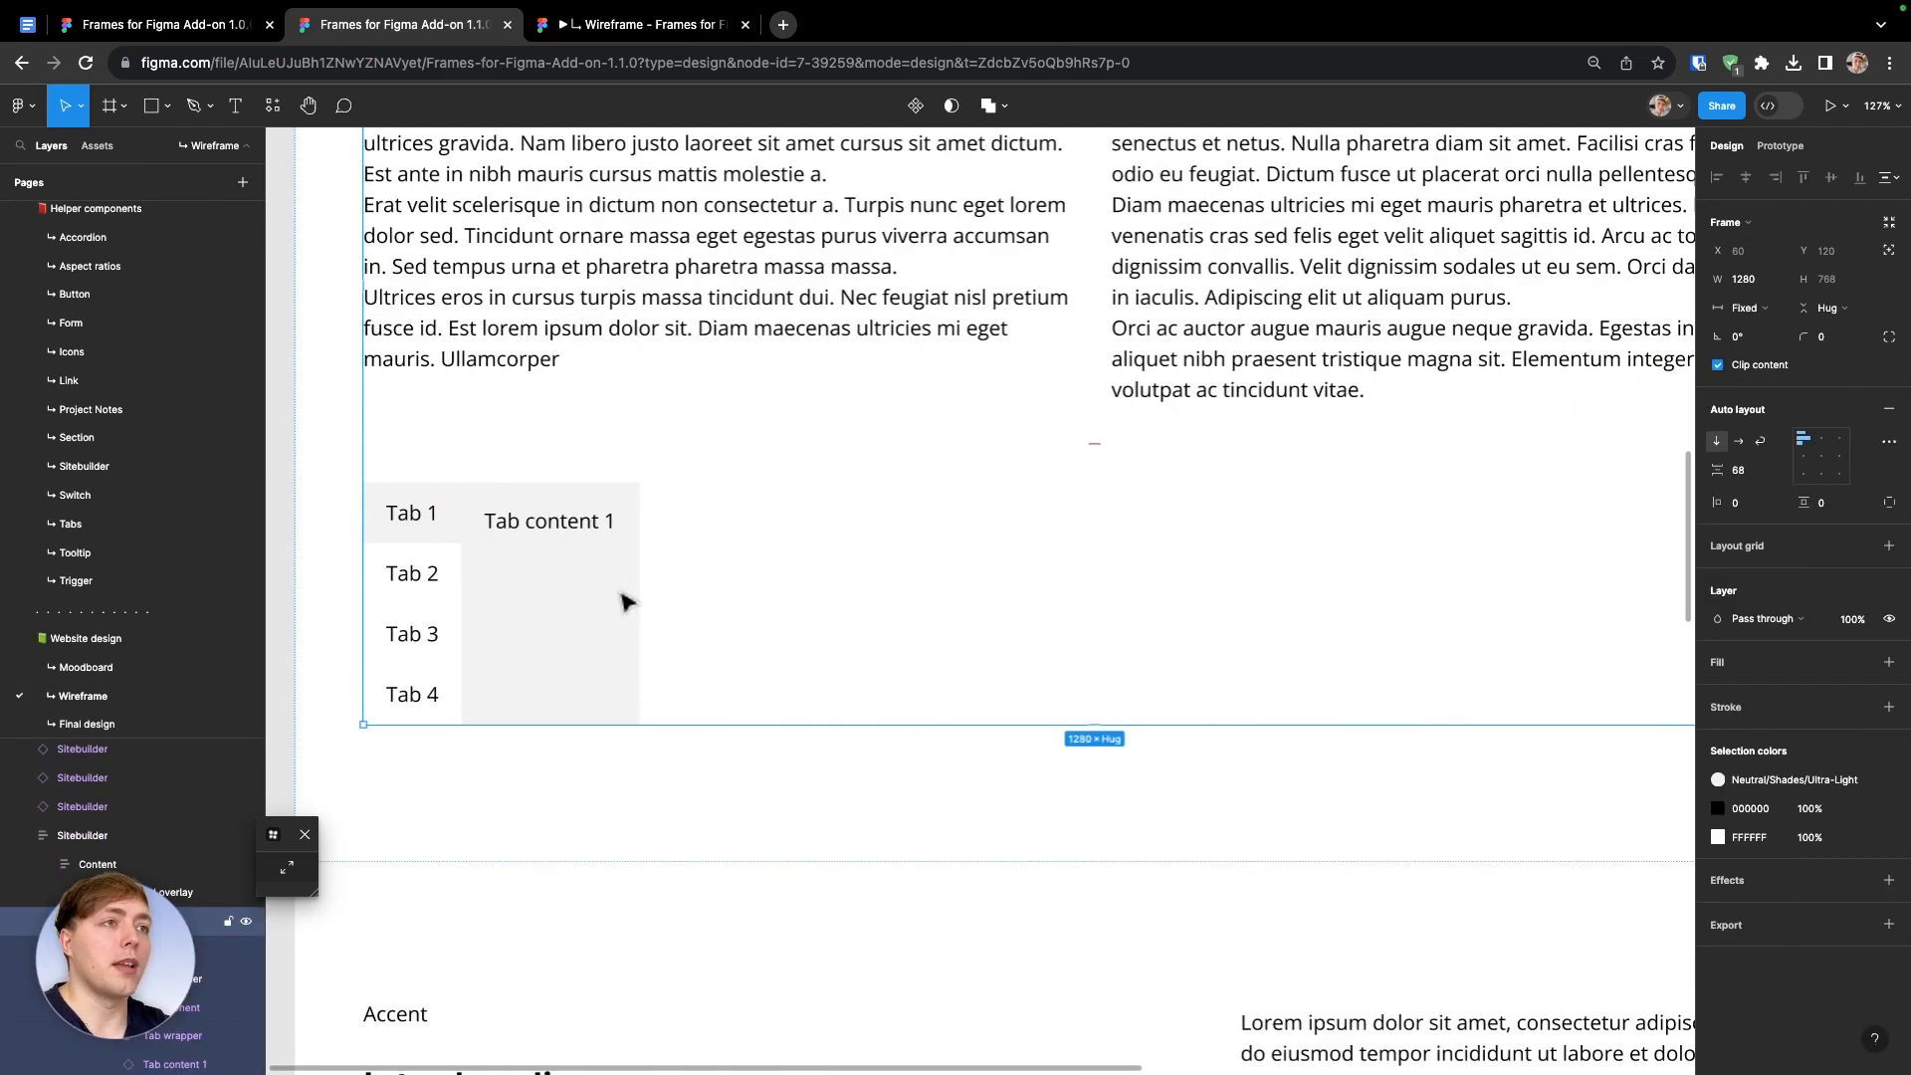
key(shift+i)
text(switch component)
drag(361, 299, 804, 516)
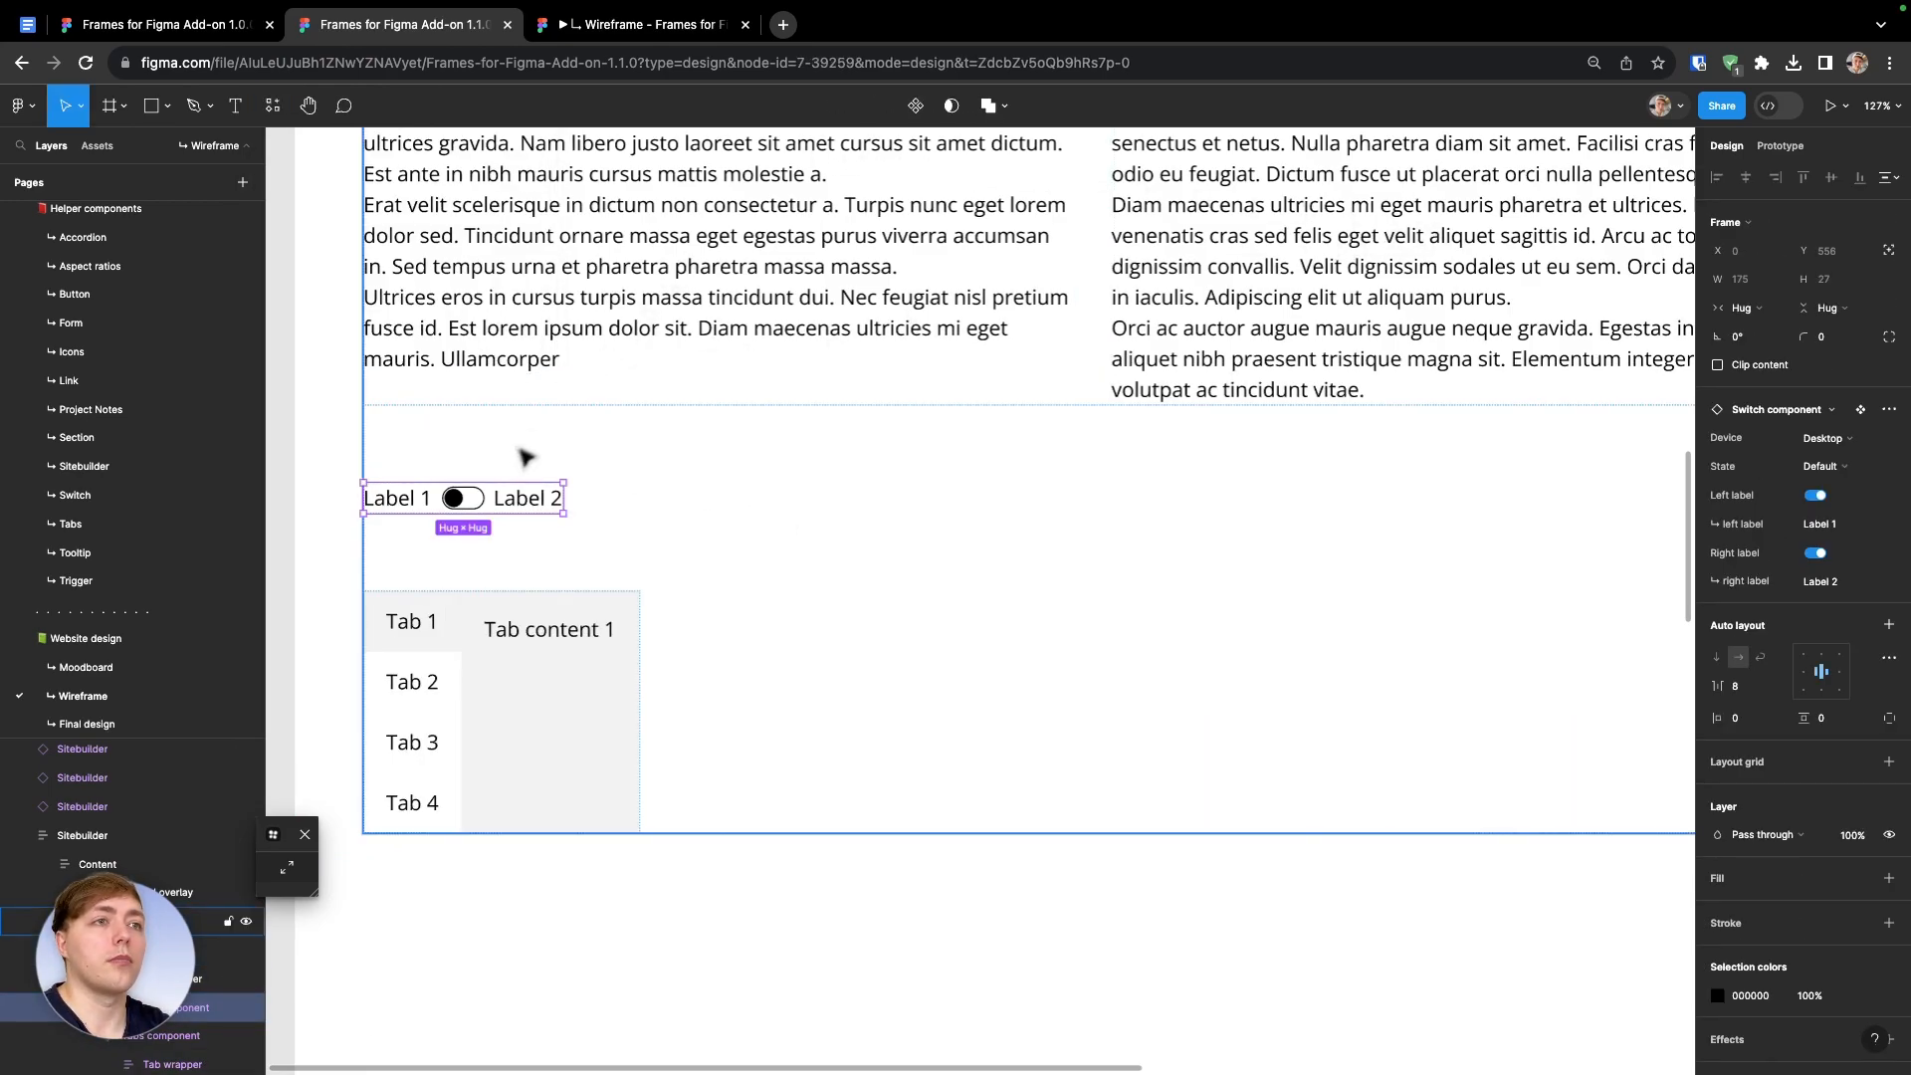
Check the switch in the prototype preview, close the preview, and return to the release notes in Google Docs
key(ctrl+Tab)
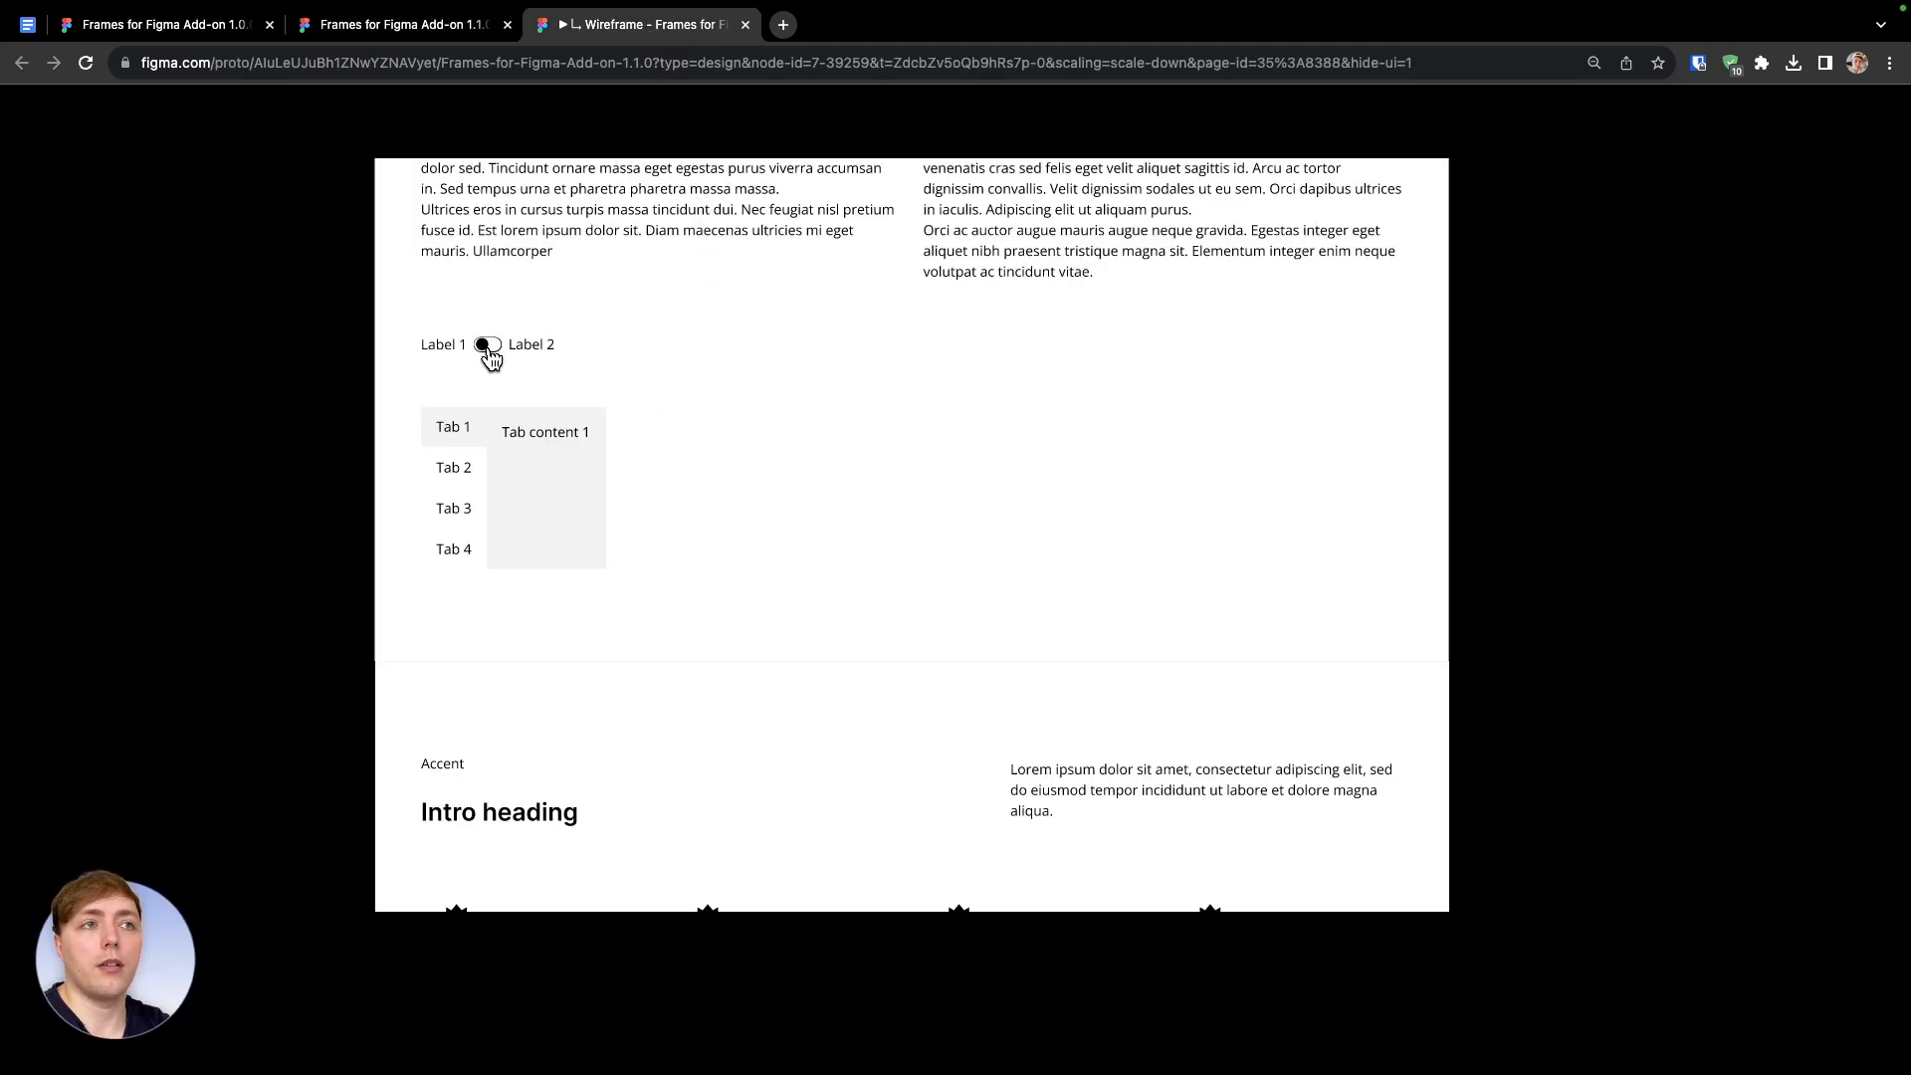
key(ctrl+w)
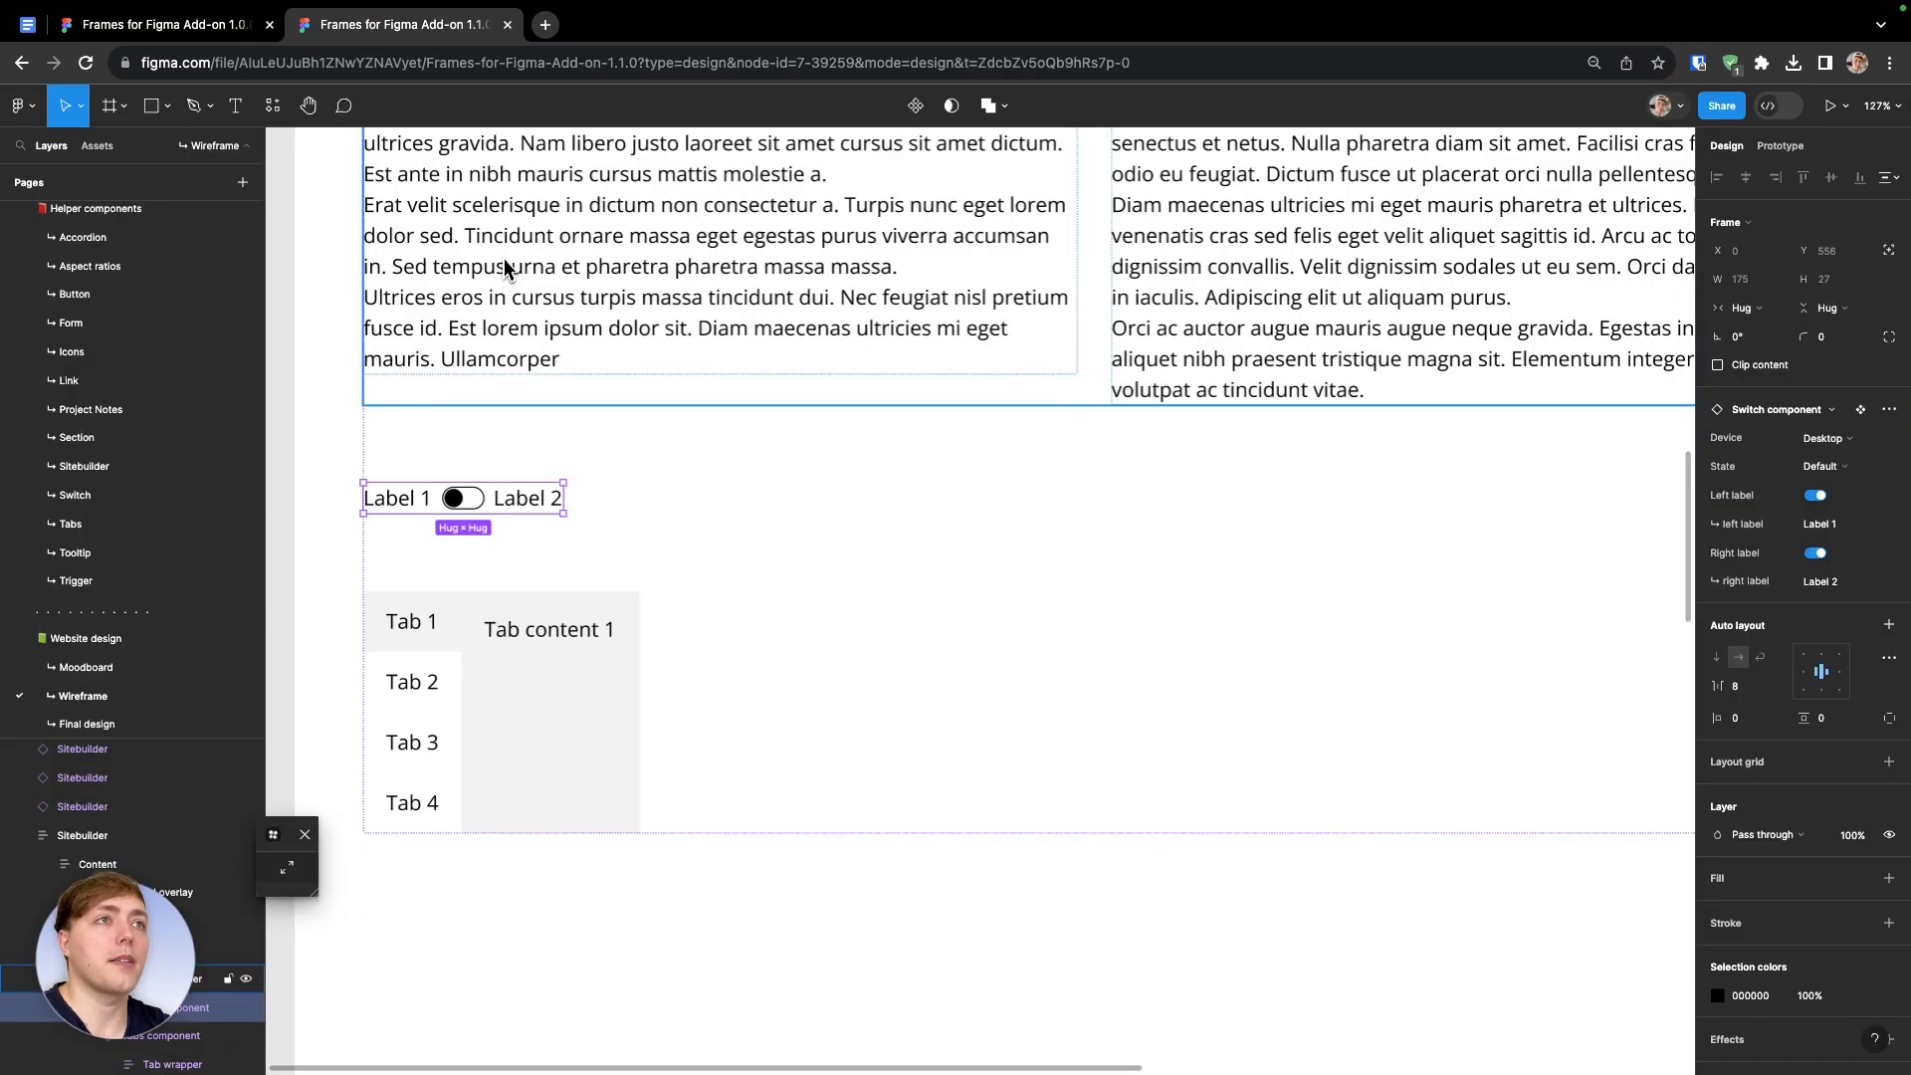
key(ctrl+shift+Tab)
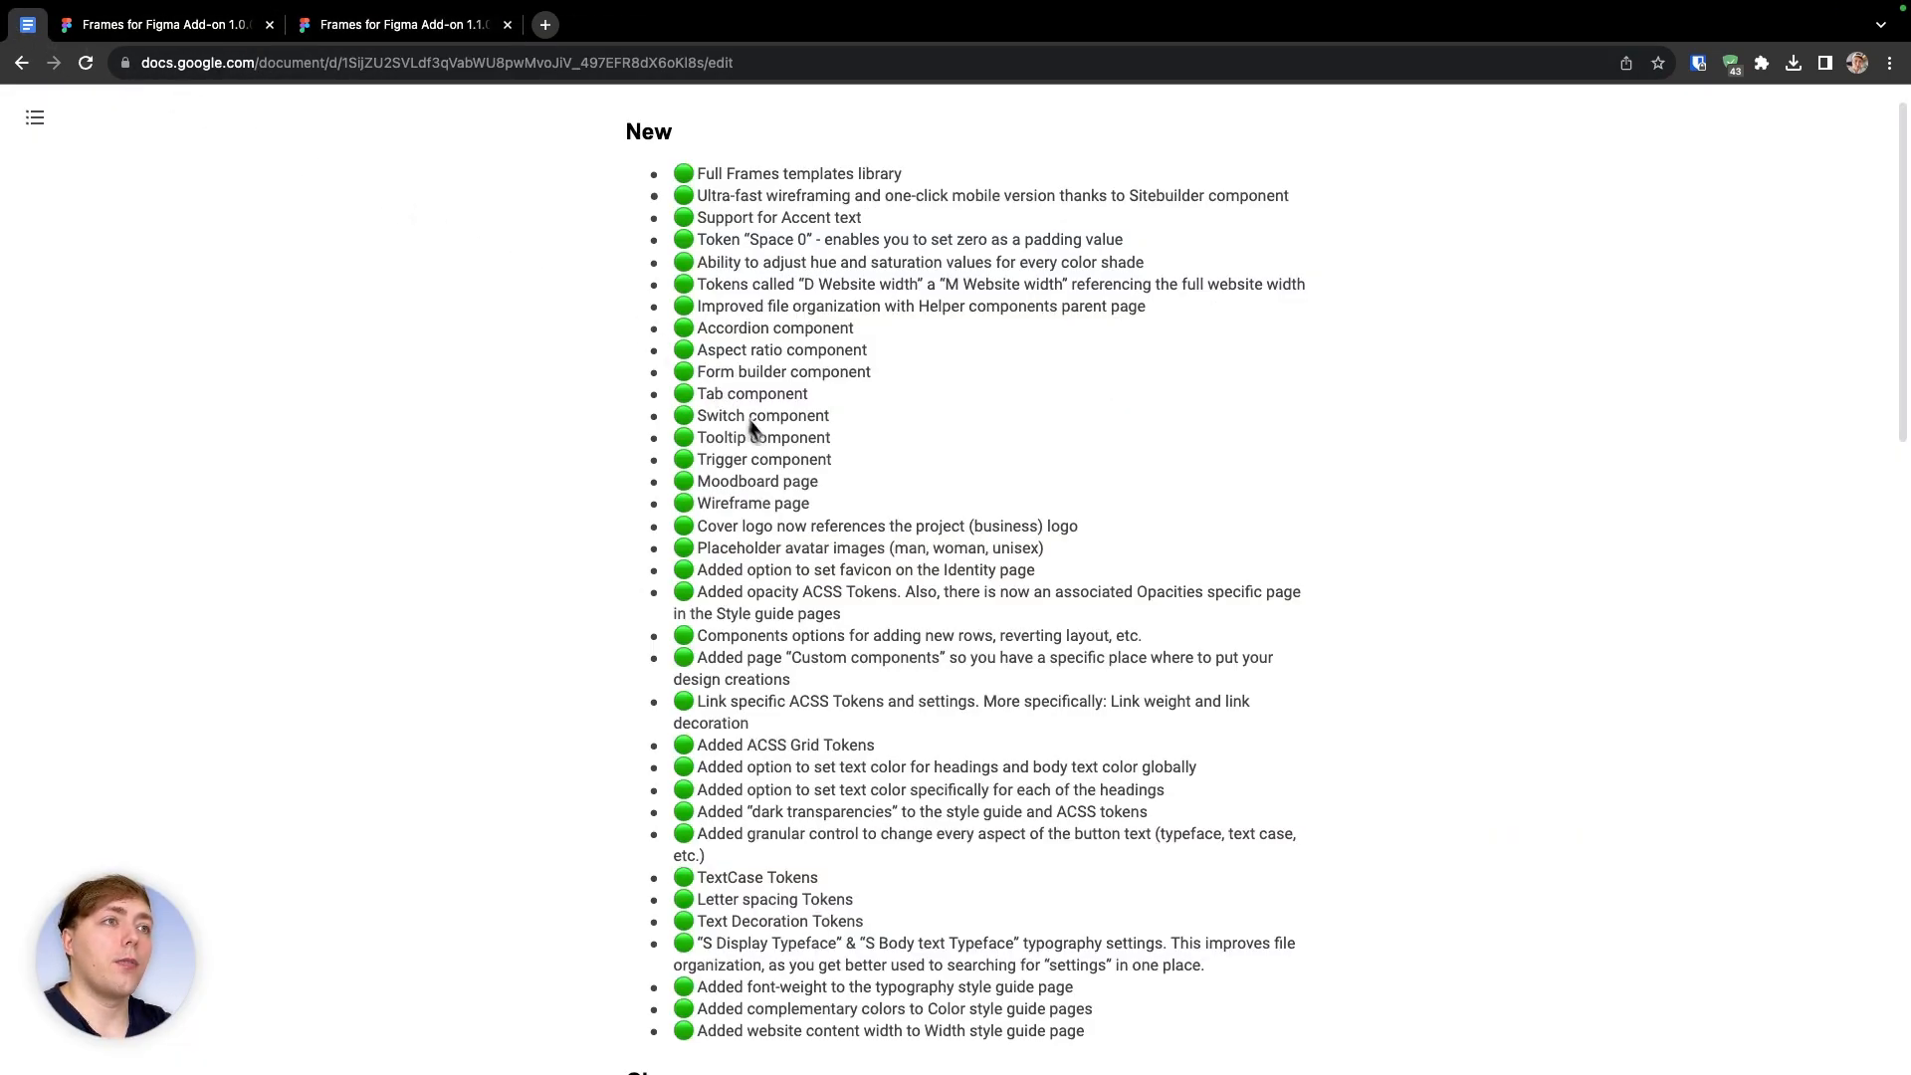
Switch to the Figma file, view the Tooltip page under Helper components, and return to the Wireframe page
click(393, 28)
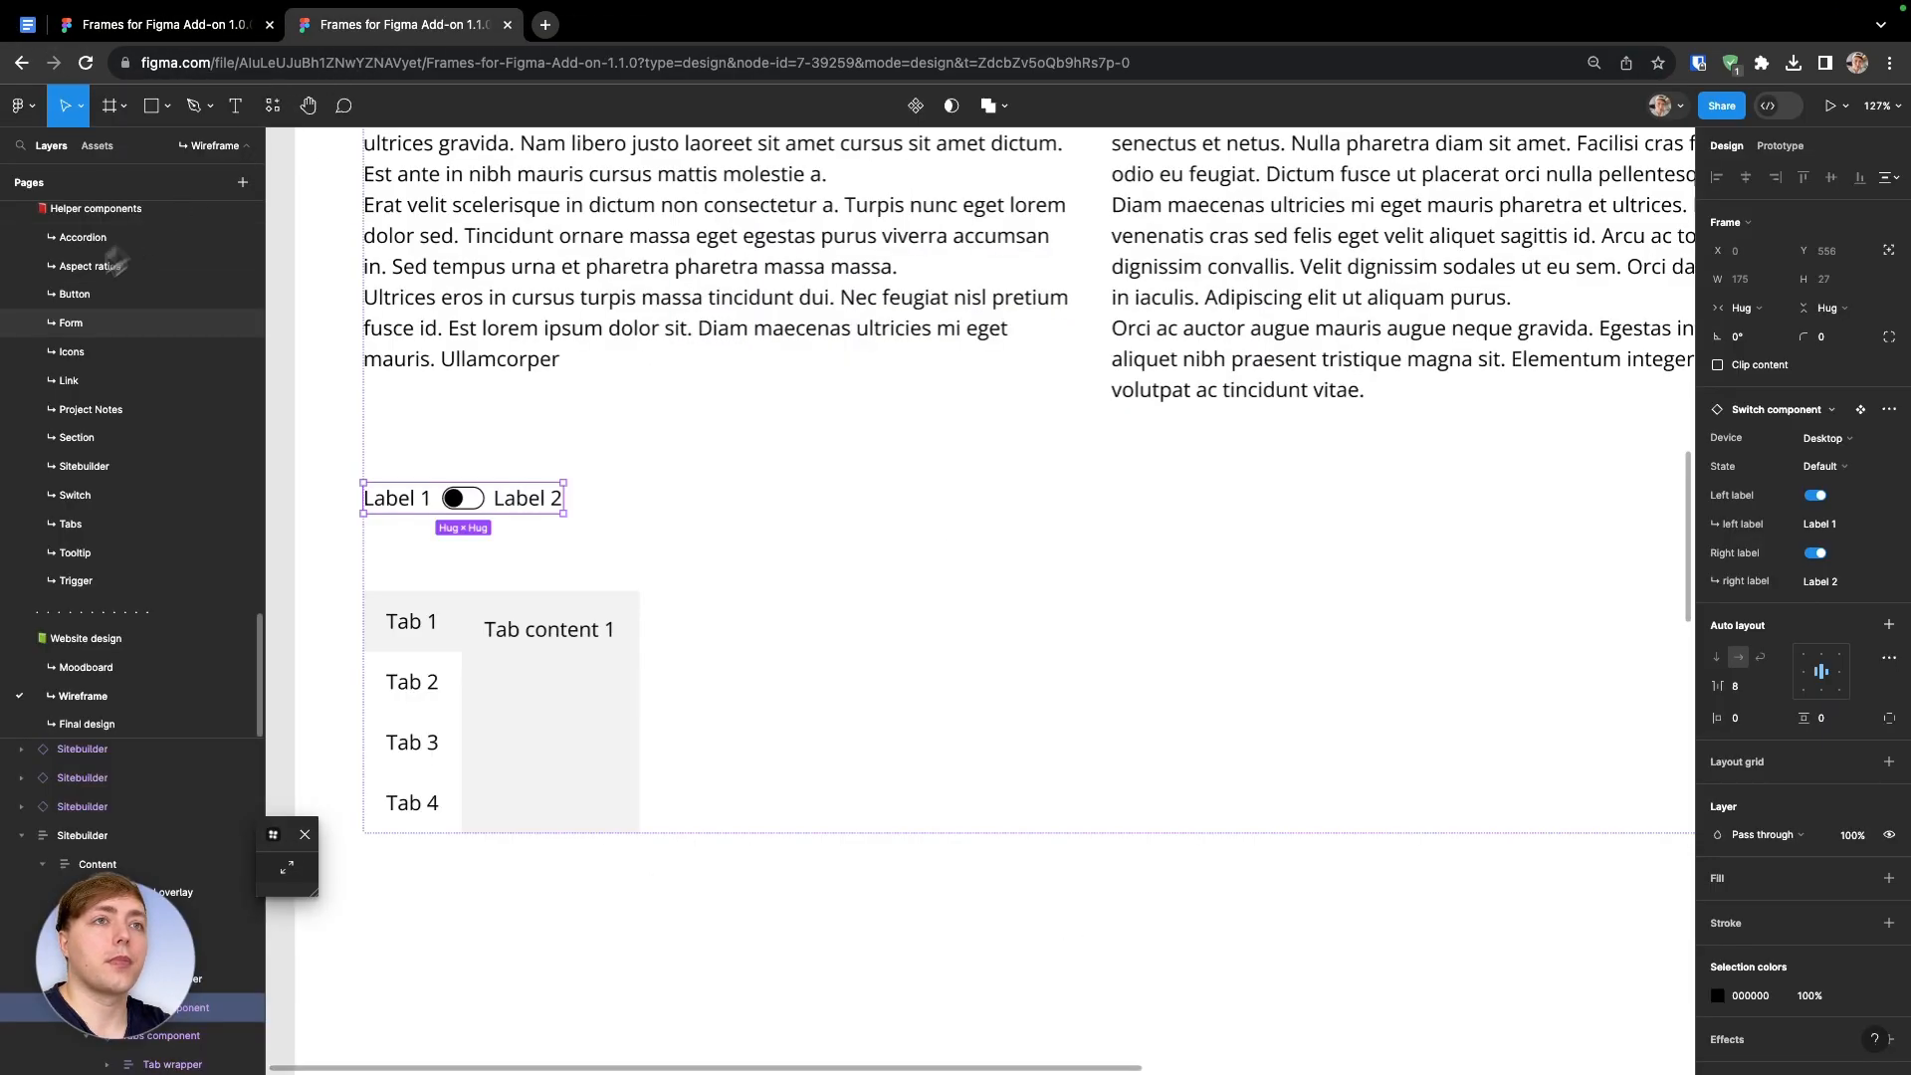
click(115, 551)
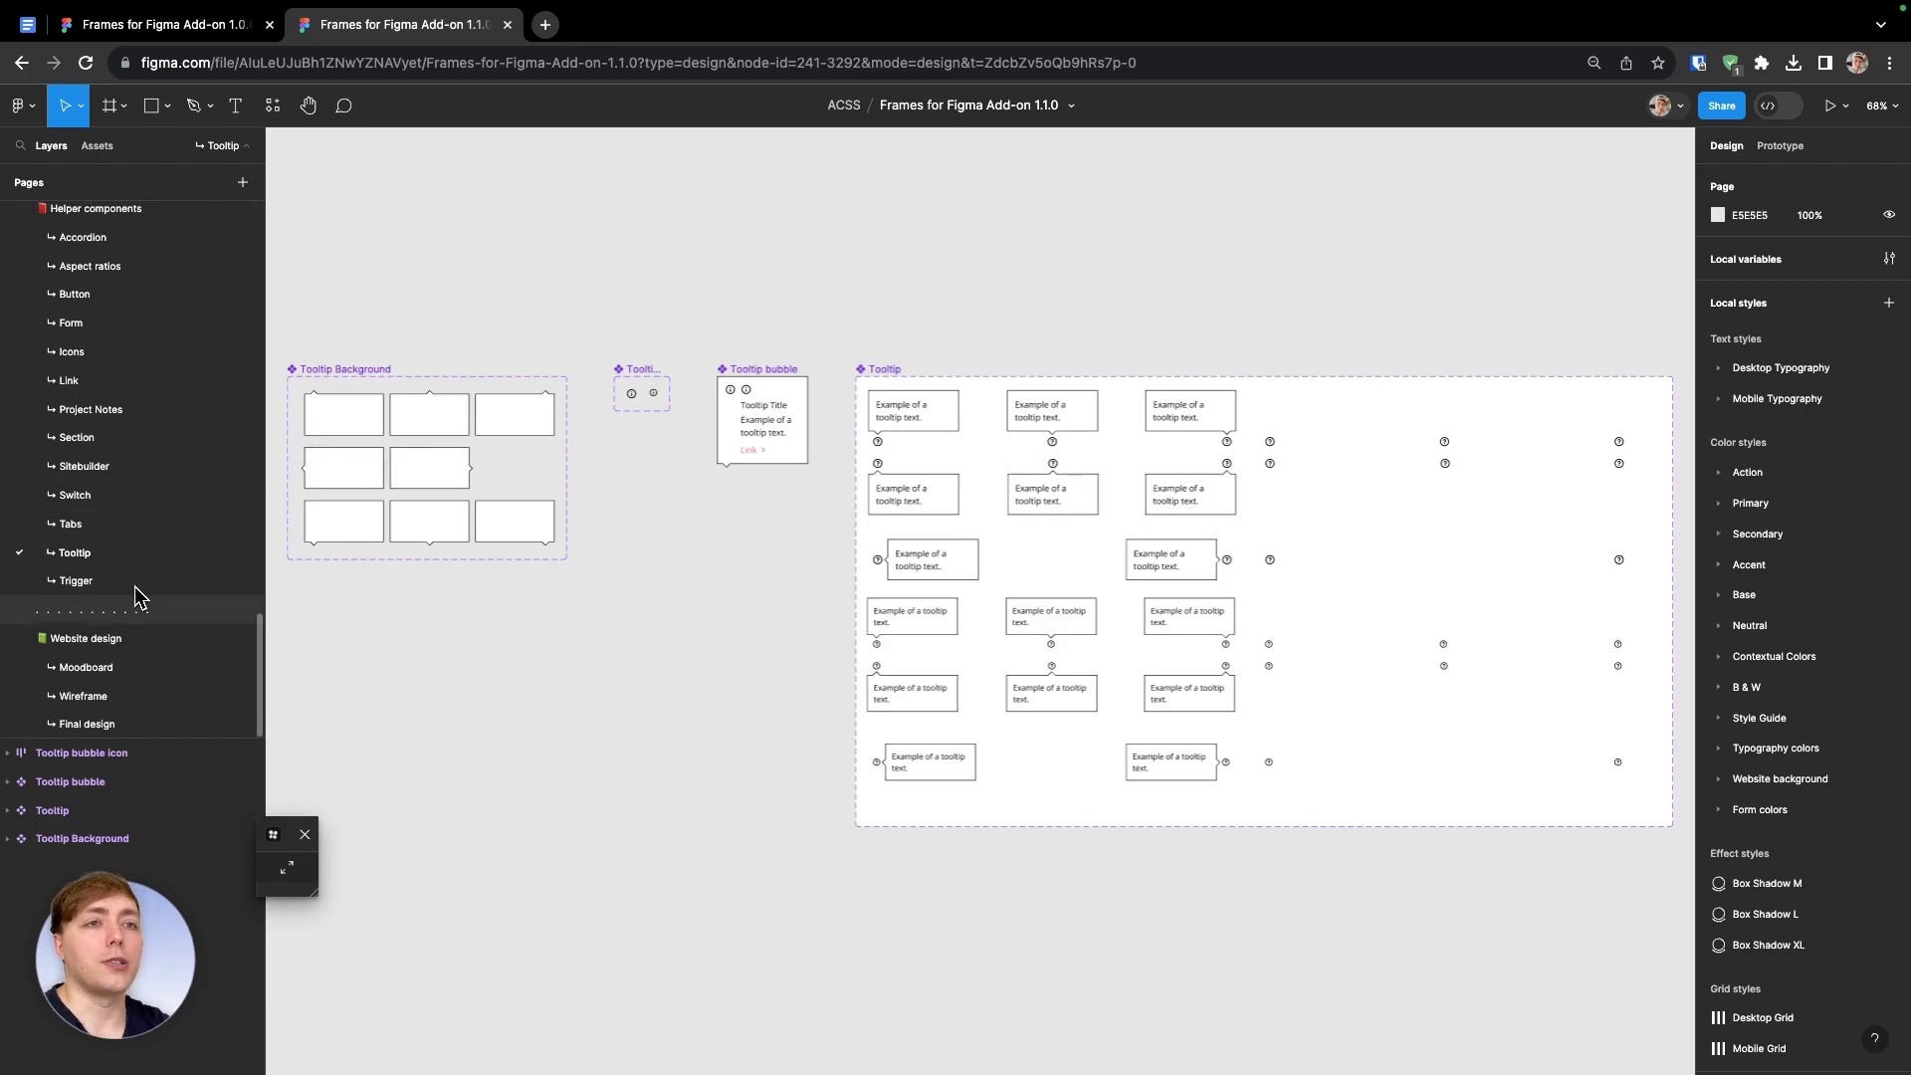
click(88, 696)
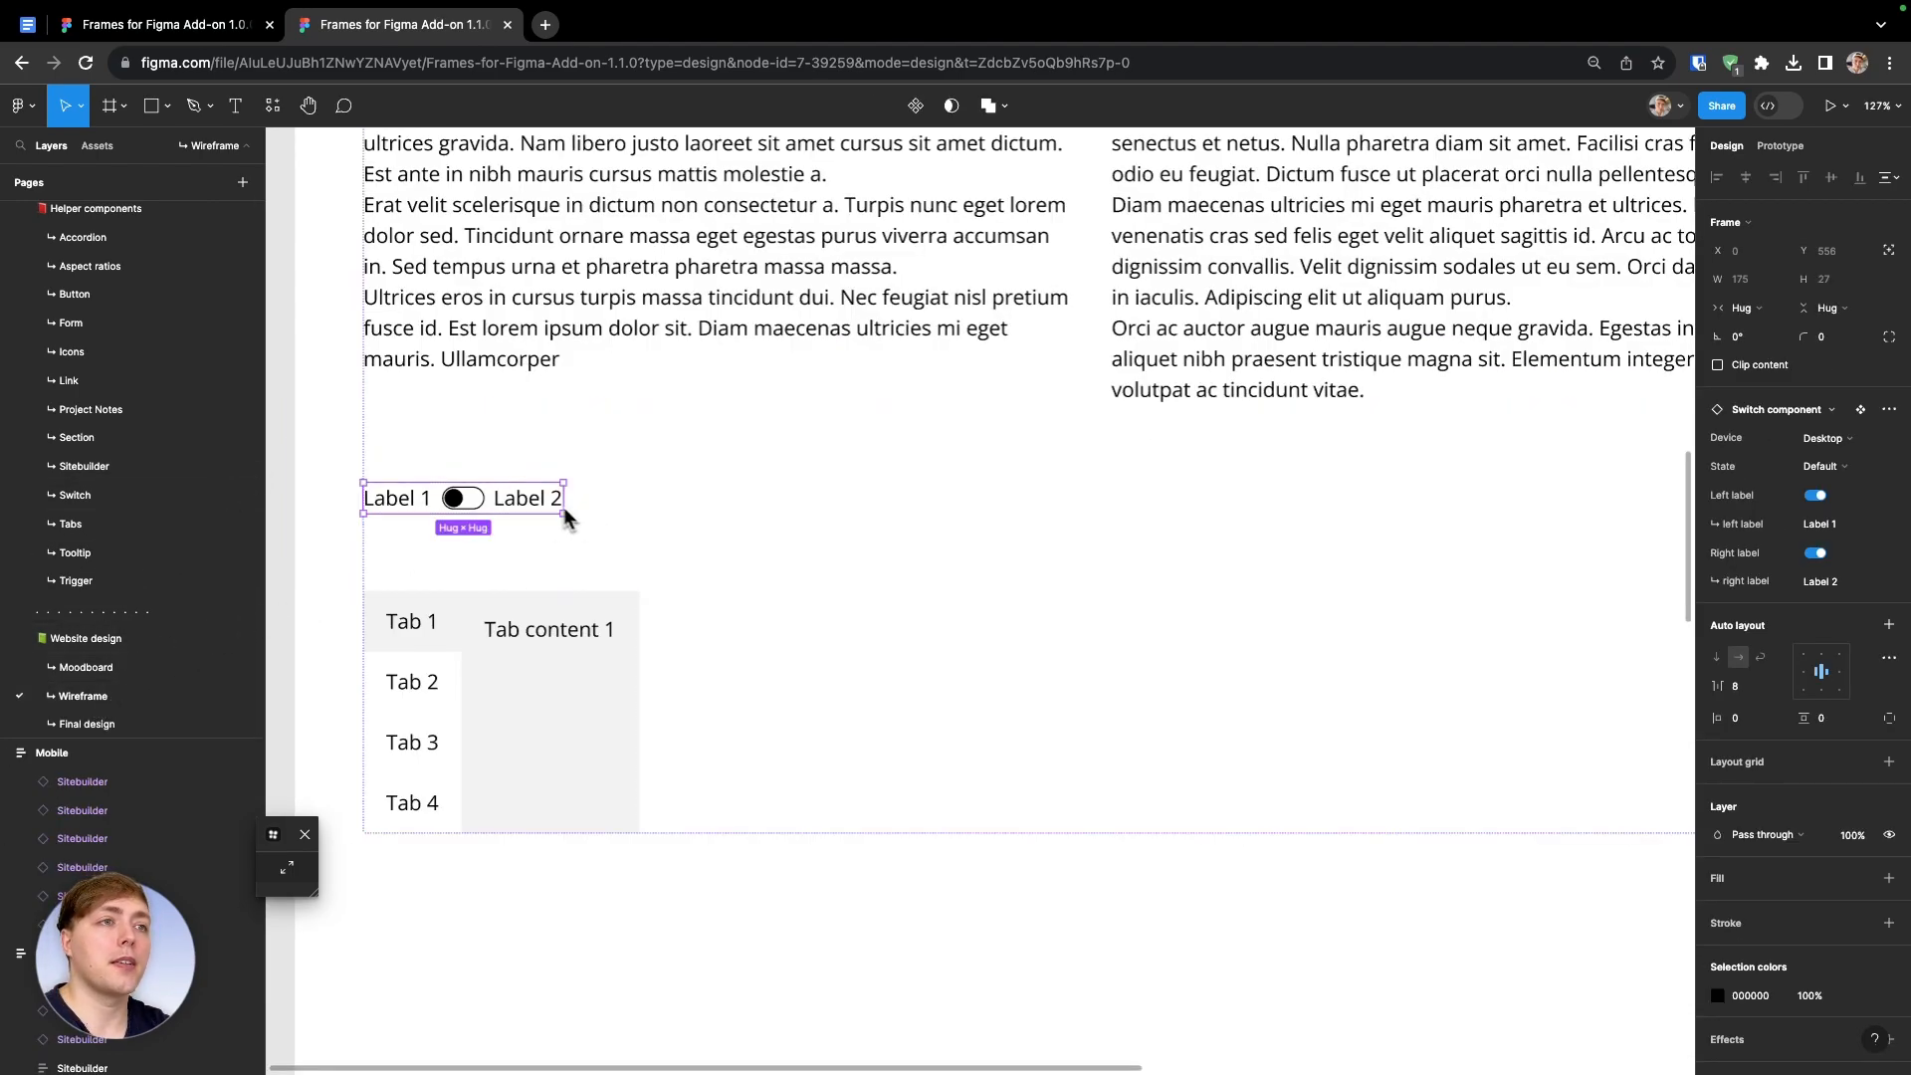
Insert a Tooltip component between the switch and the vertical tabs in the Desktop frame, and set its state to Closed
key(super+d)
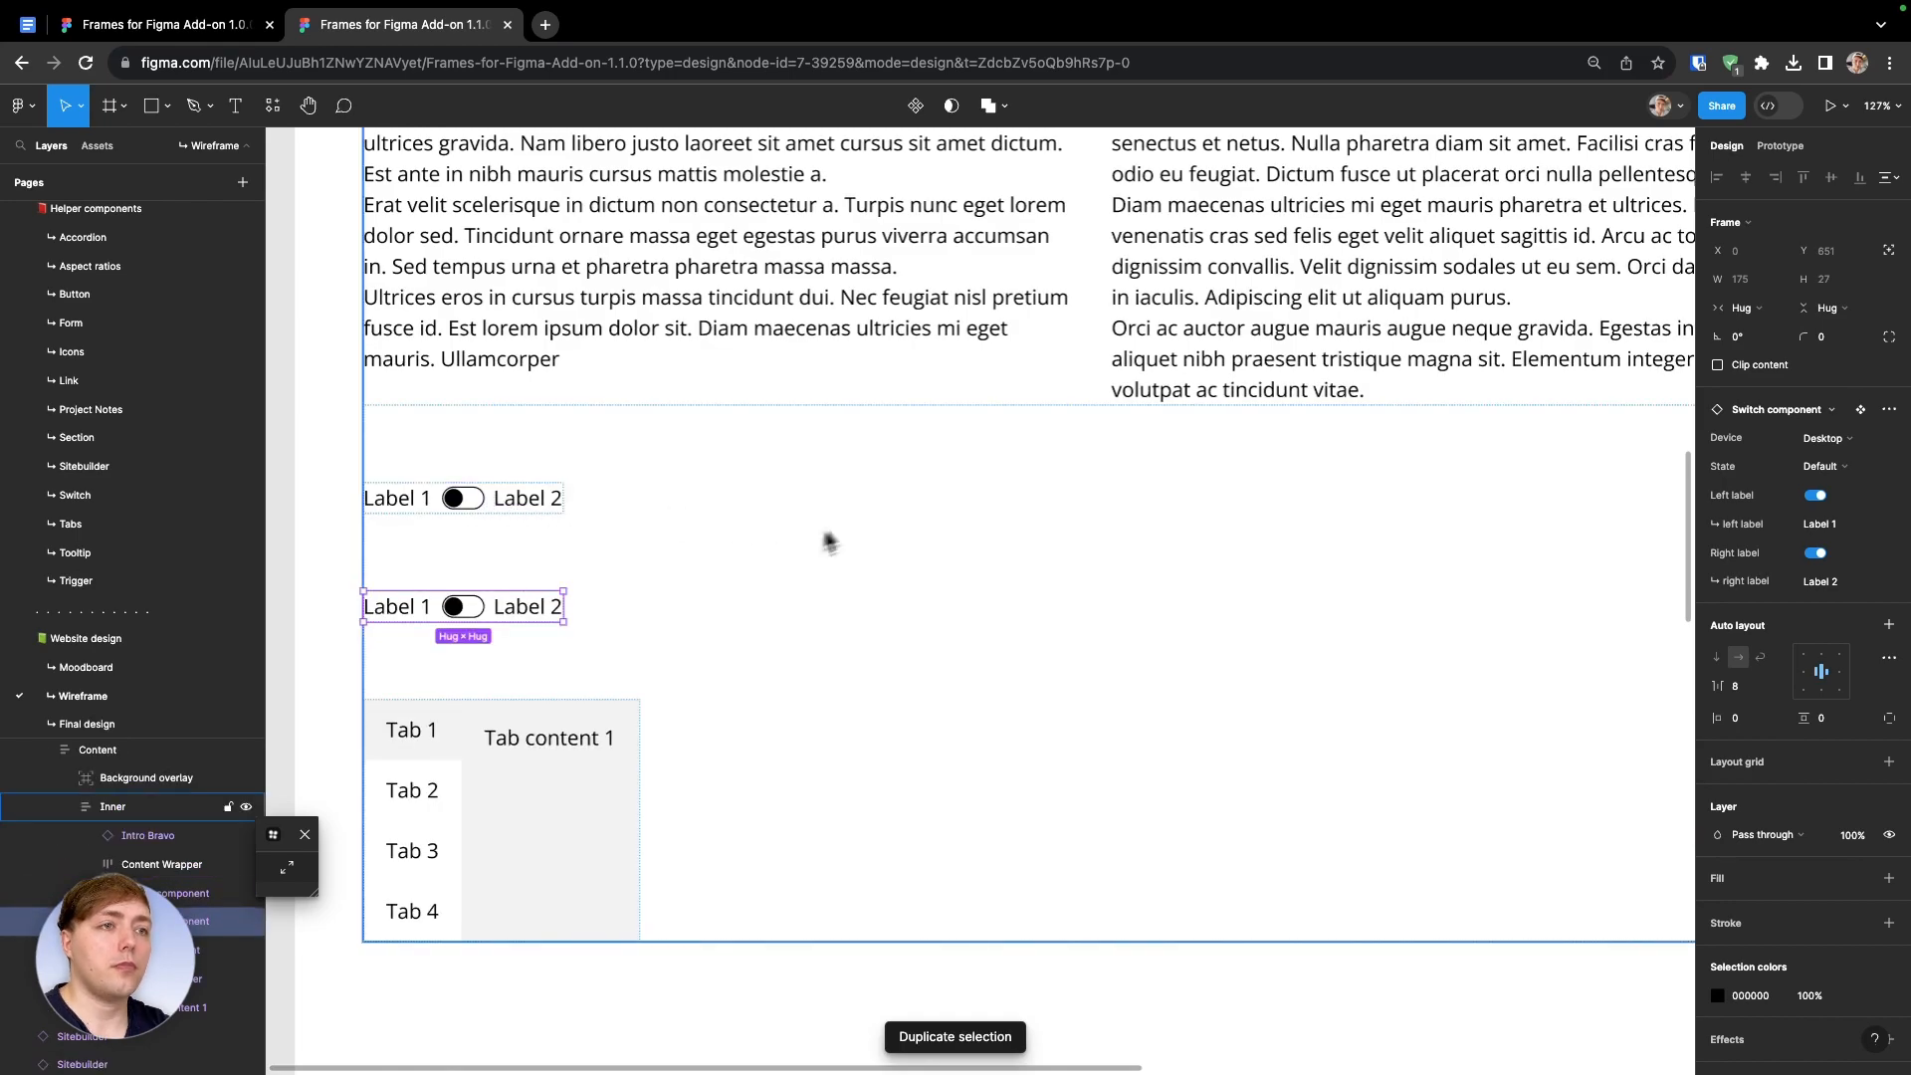
key(Delete)
key(shift+i)
text(tooltip)
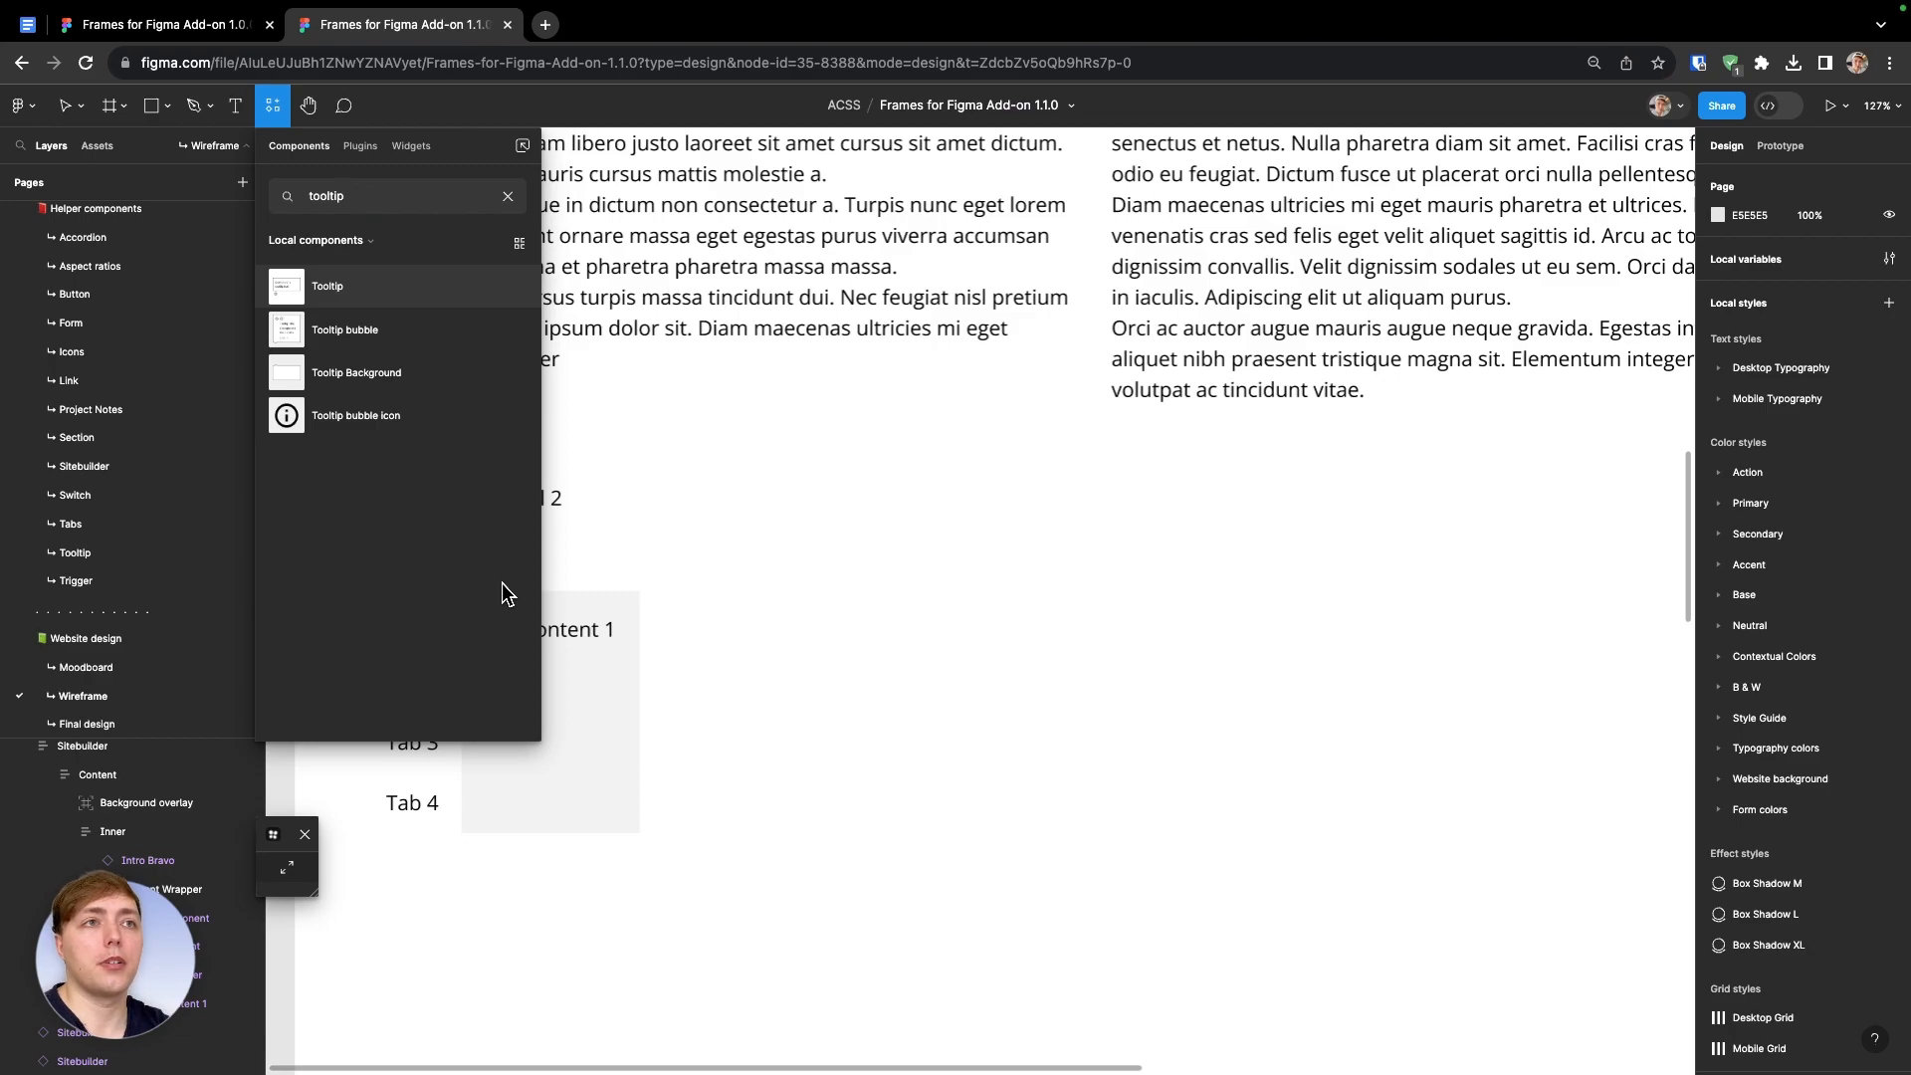
drag(349, 294, 716, 576)
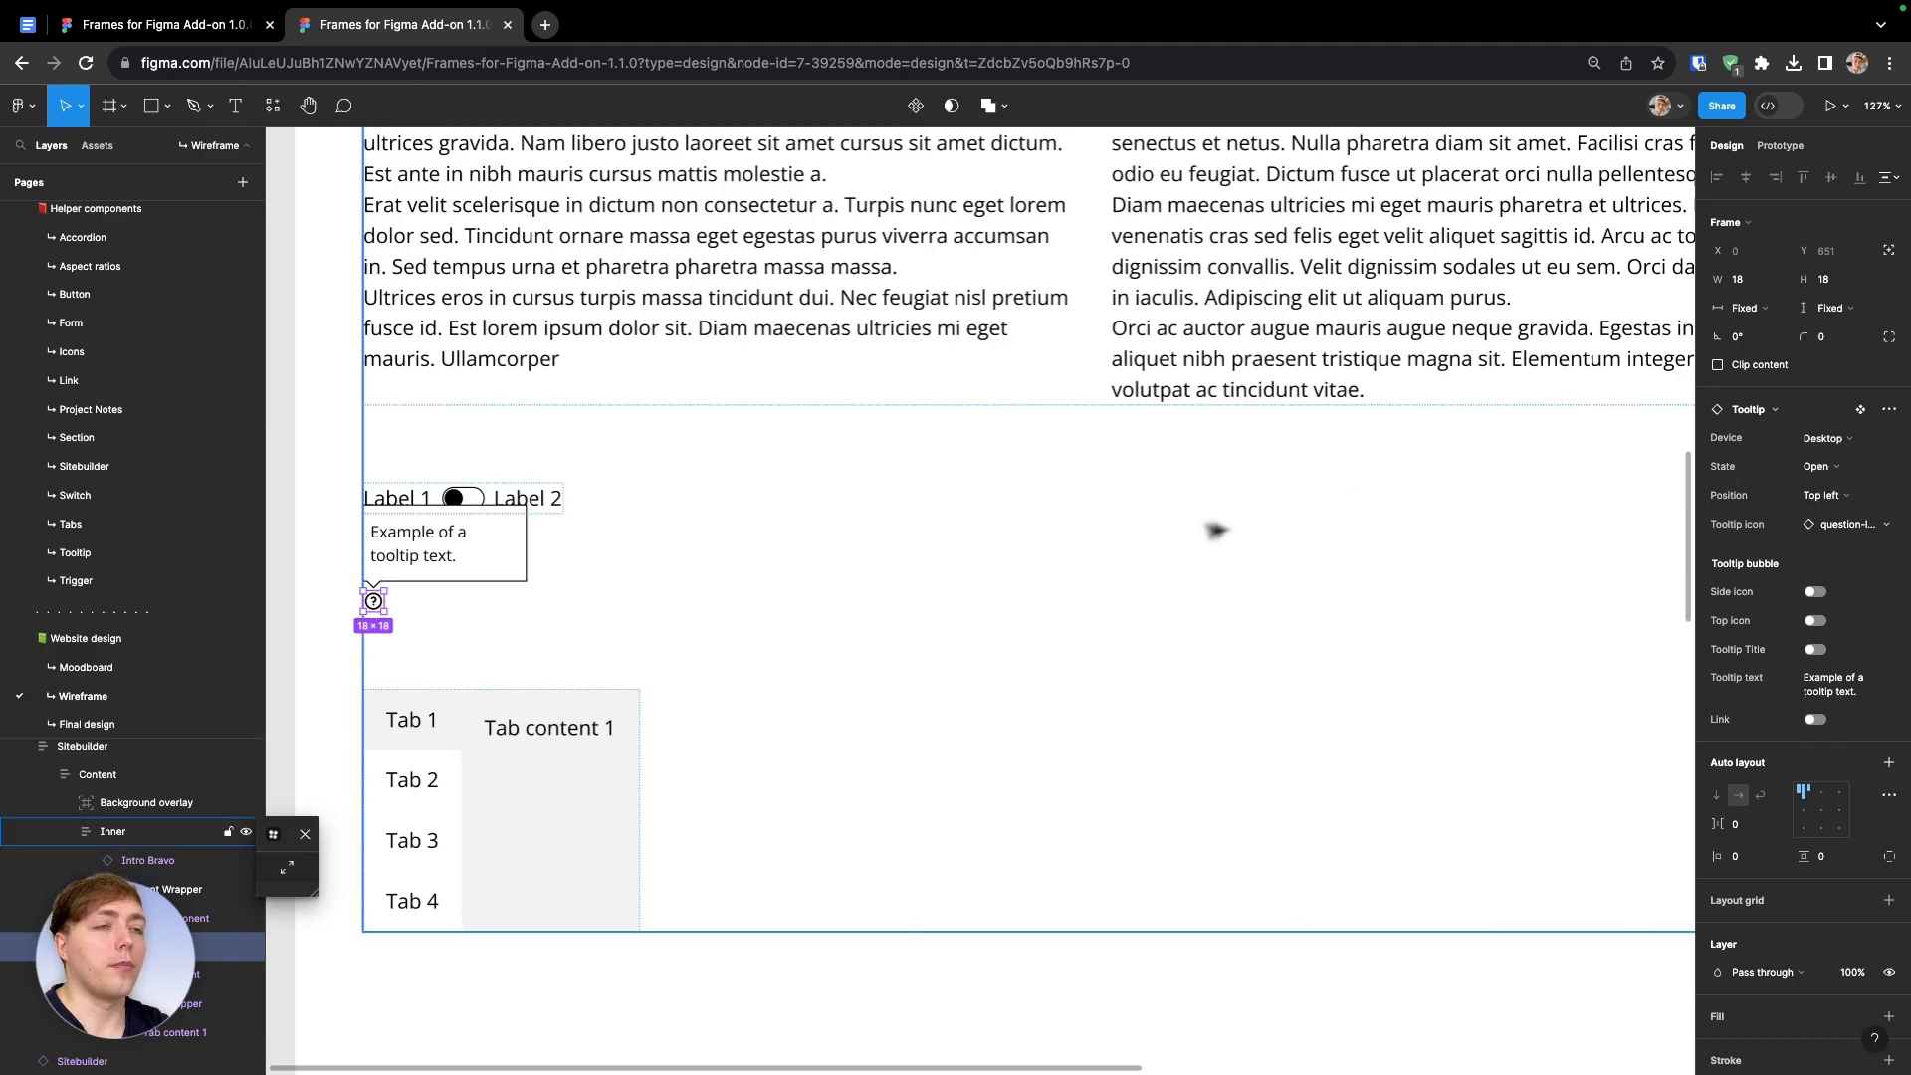
click(1831, 471)
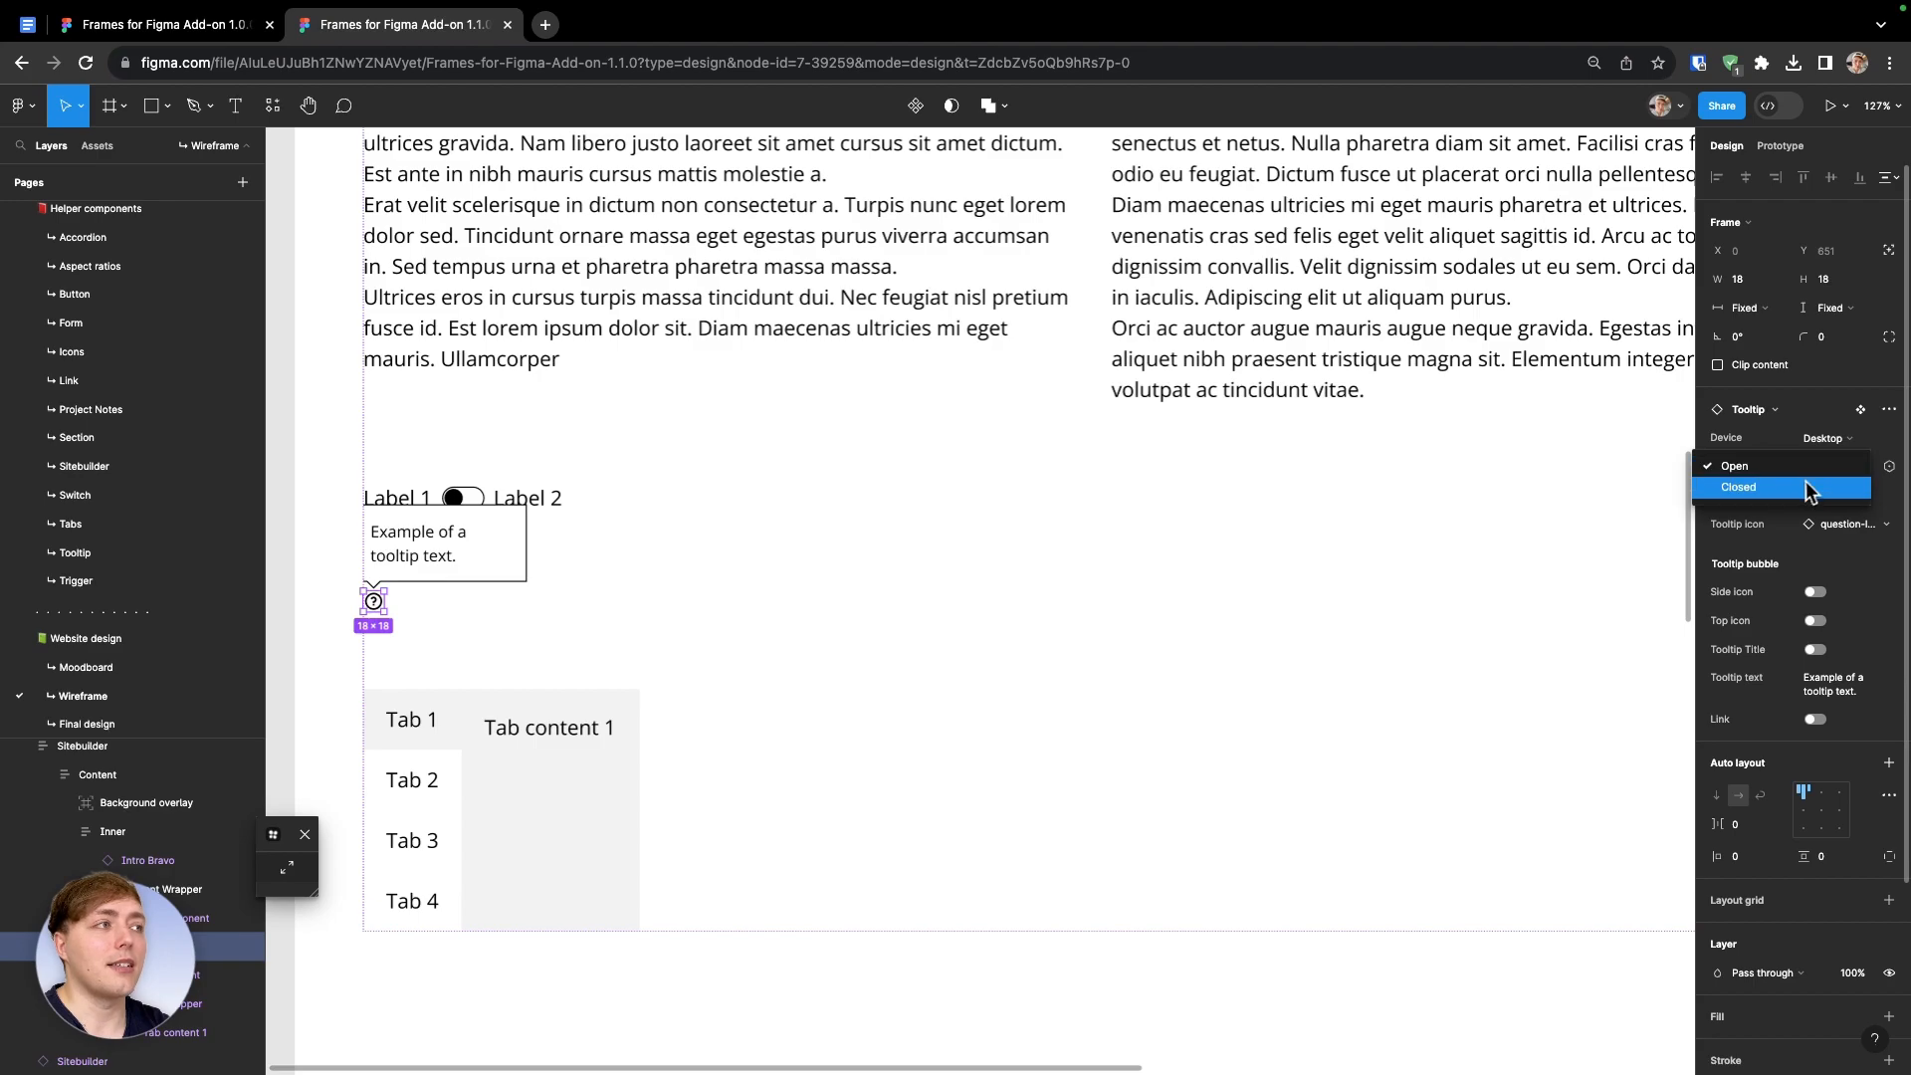
click(1800, 486)
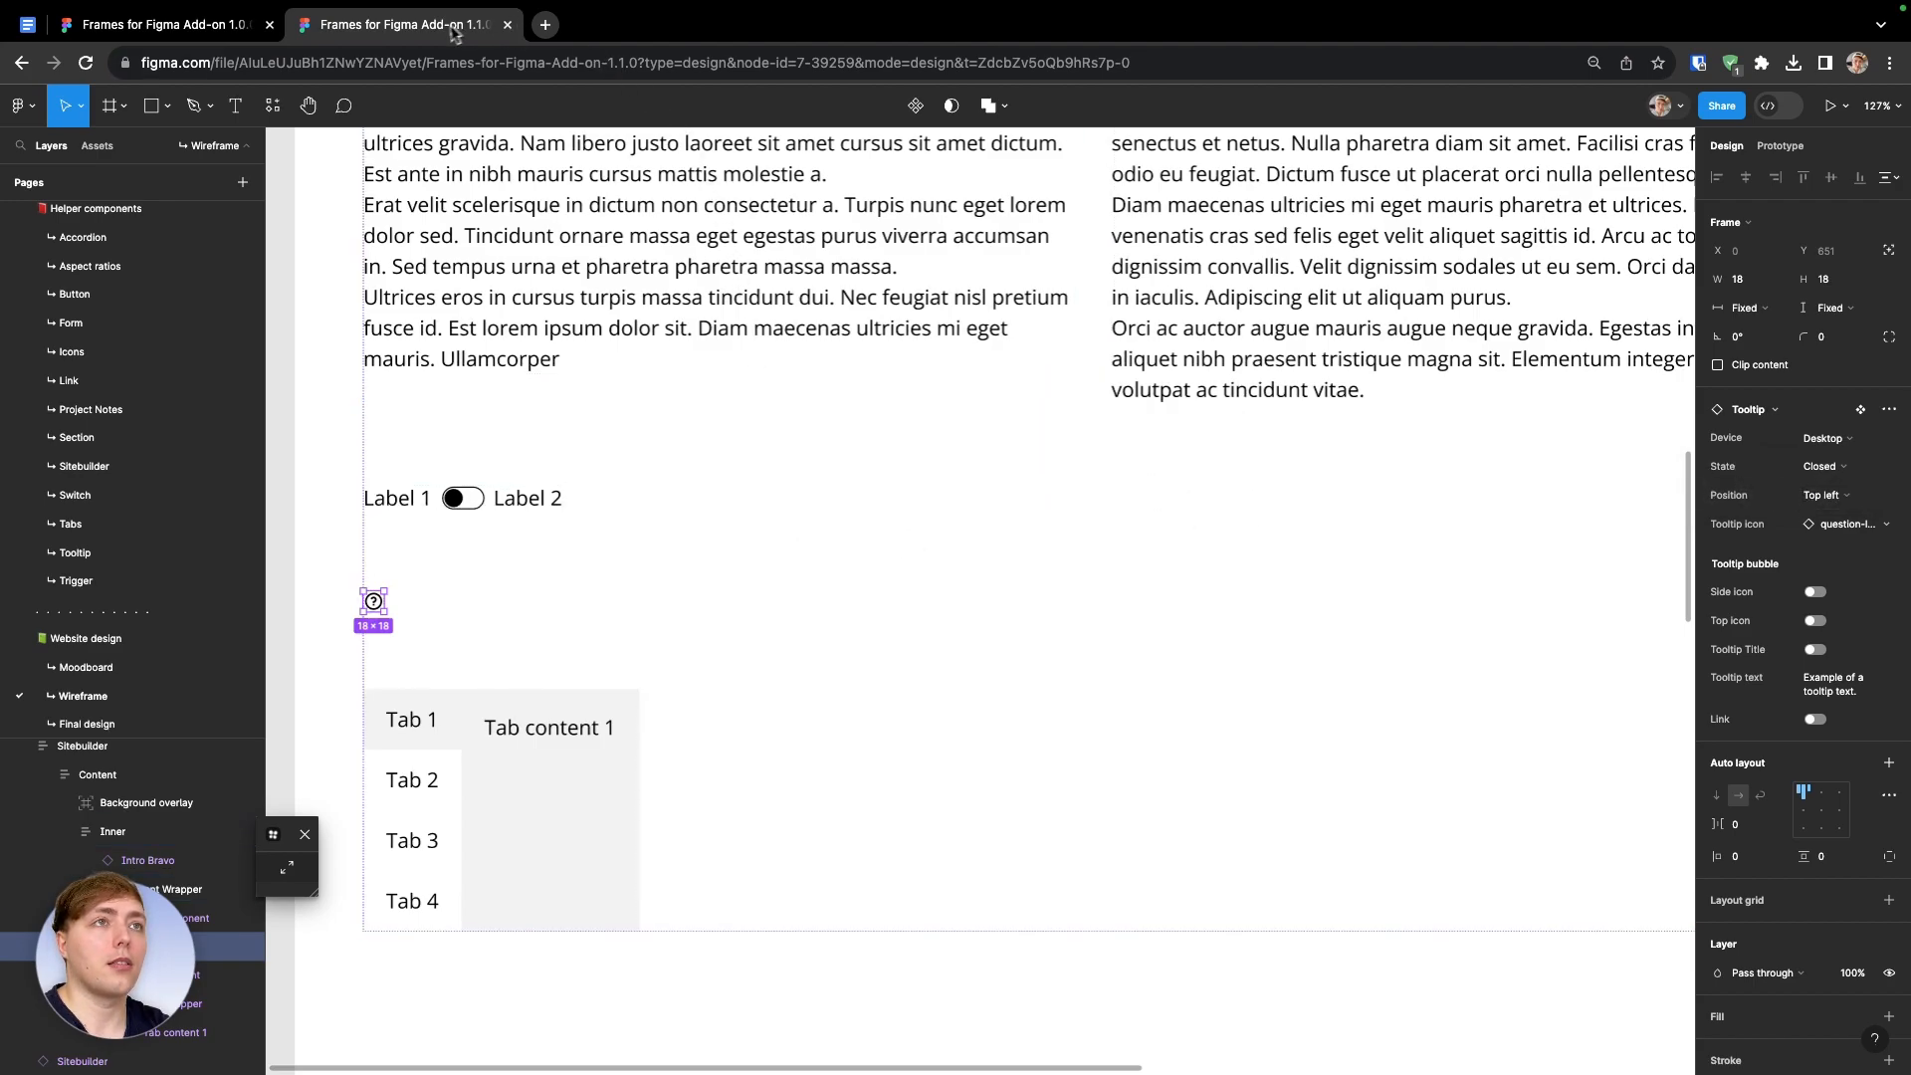
Select the whole Desktop frame, launch its prototype preview in a new tab, and return to the design file
click(333, 426)
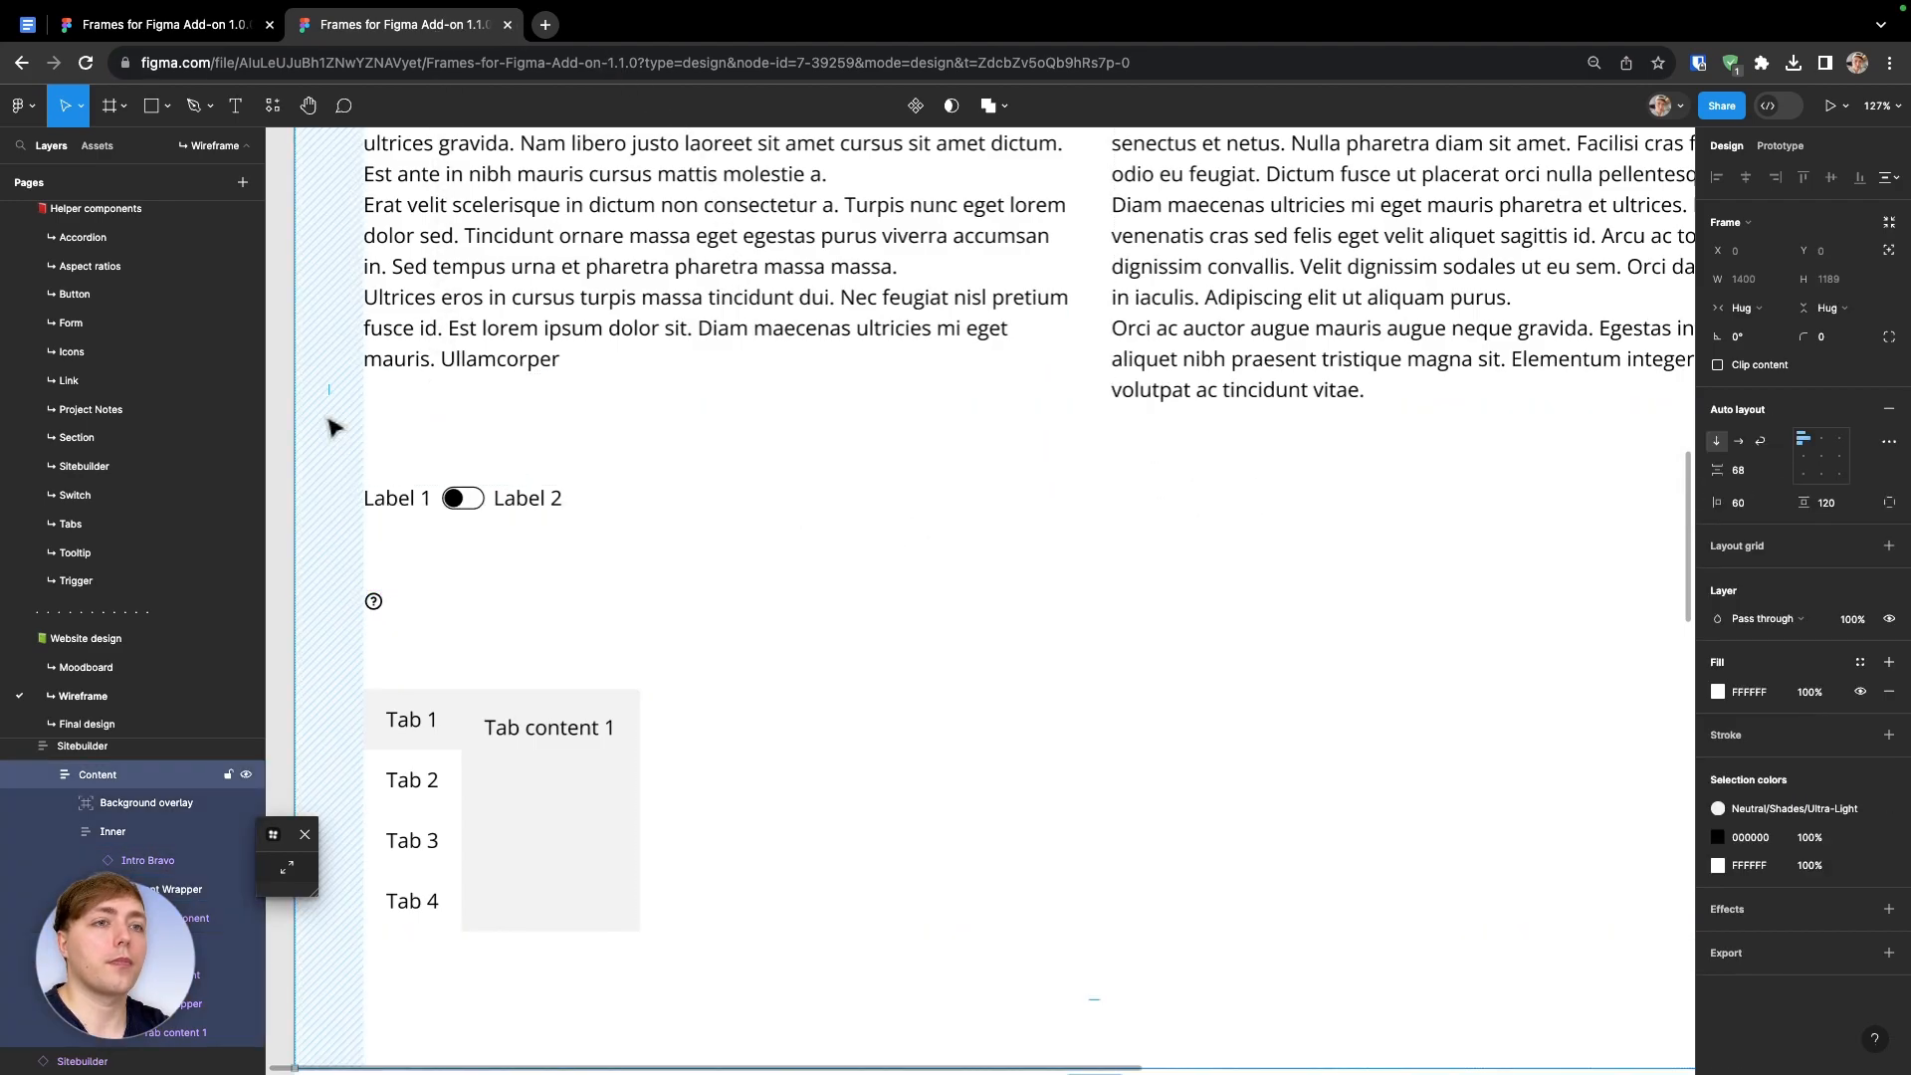
key(shift+Return)
key(shift+Return)
key(alt+super+Return)
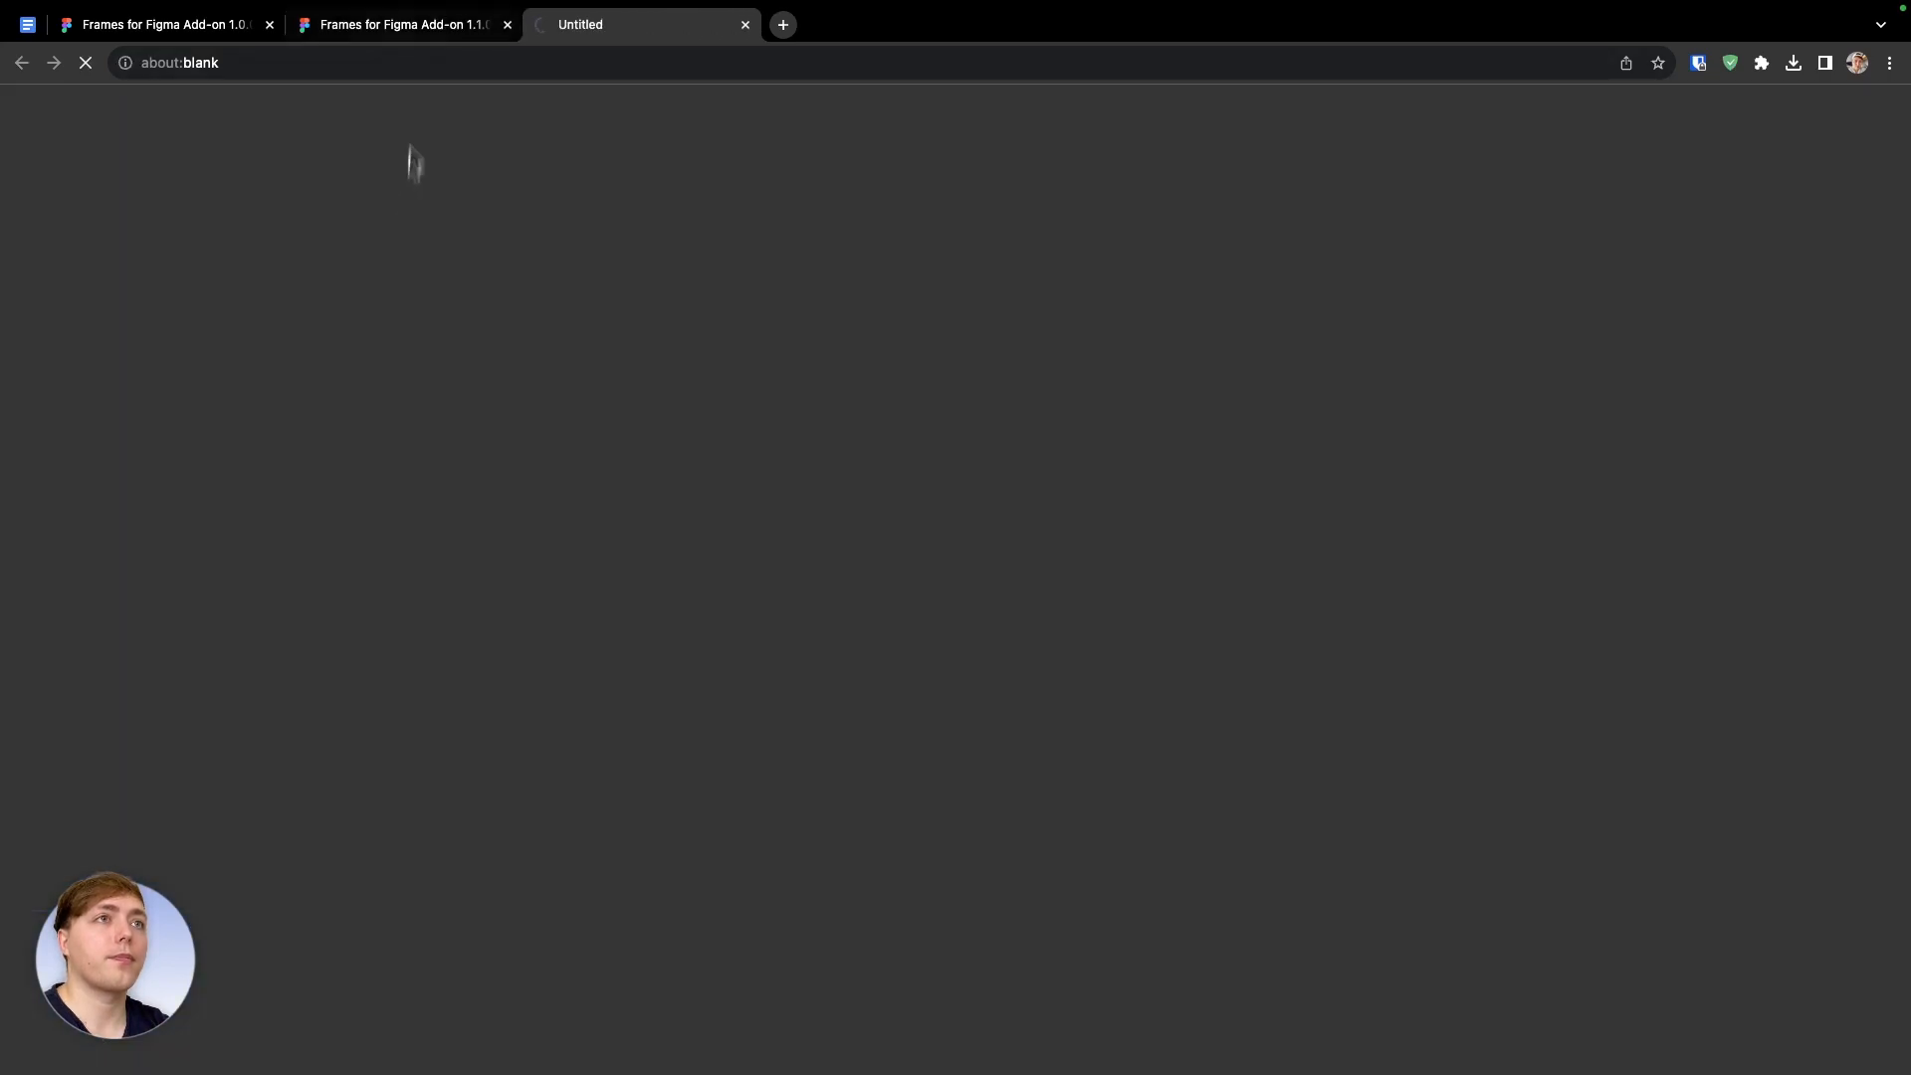
click(366, 35)
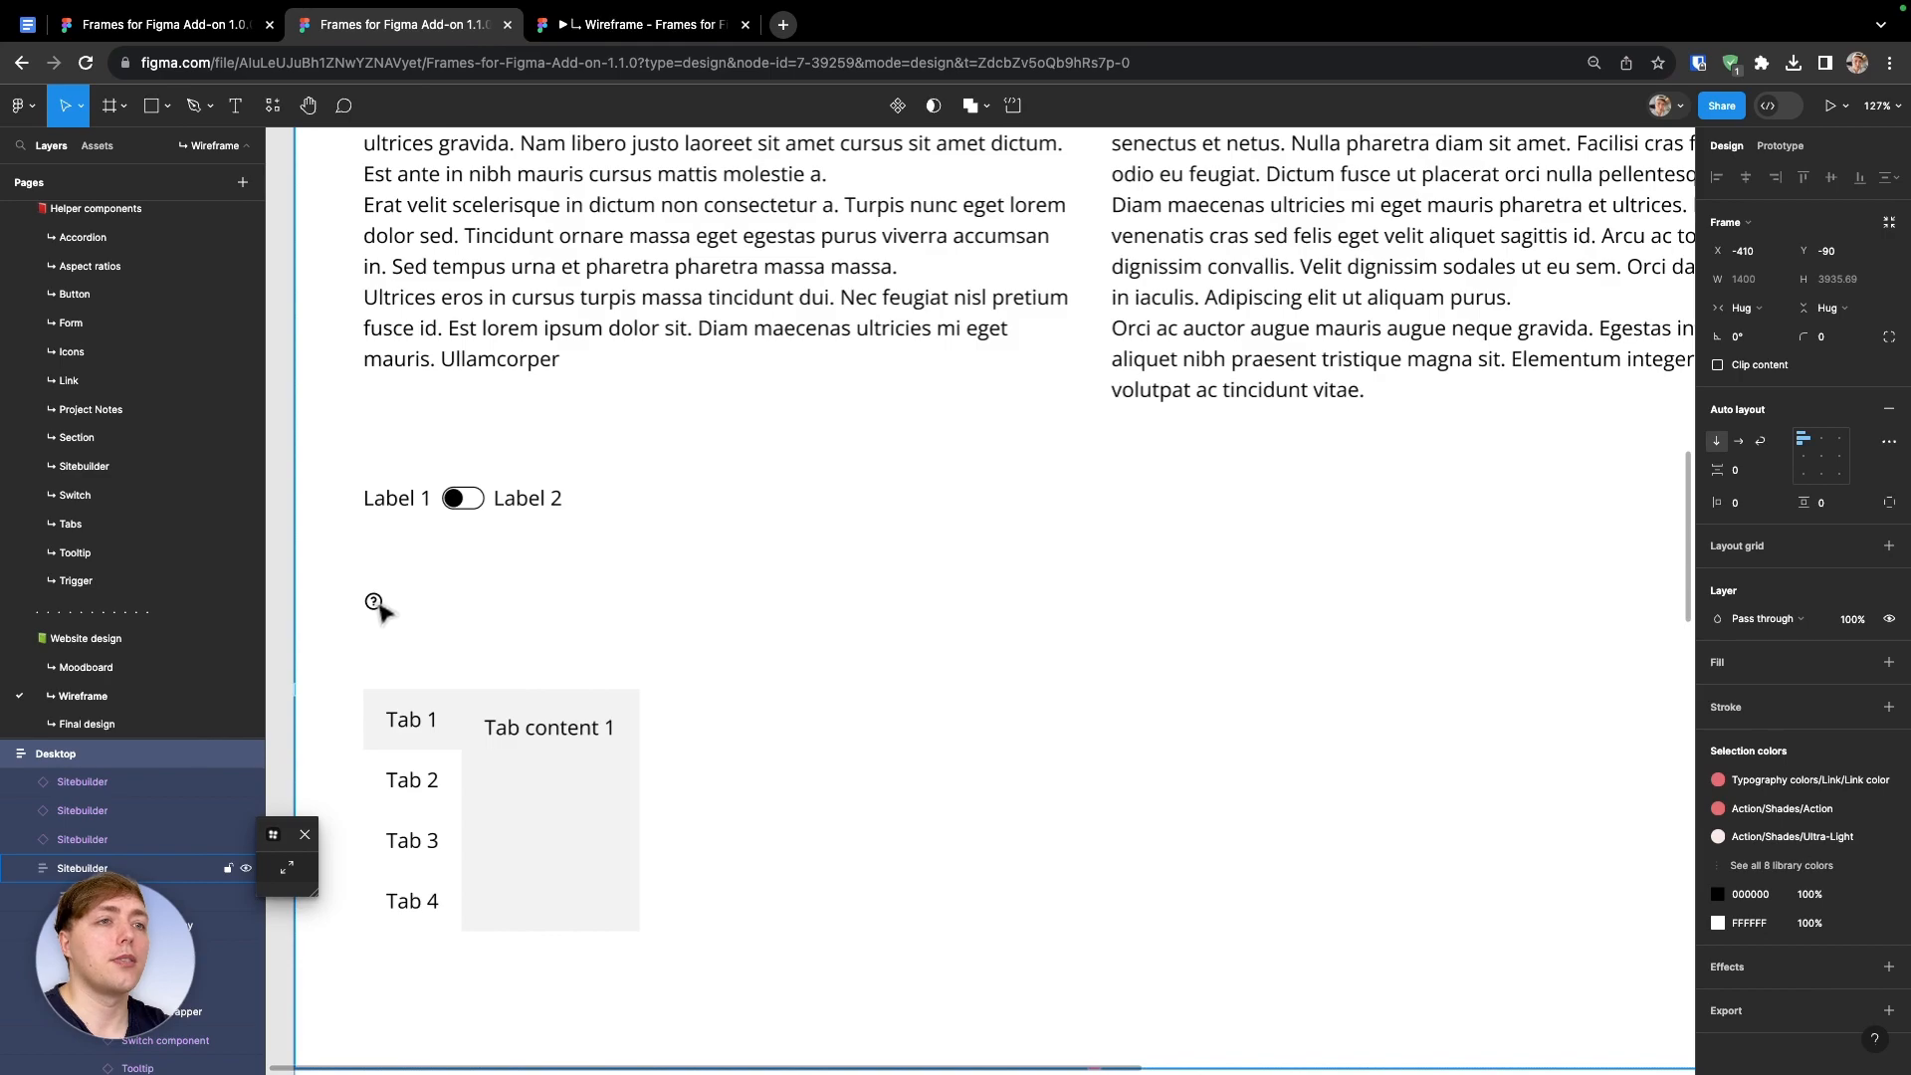
Select the Tooltip instance above the vertical tabs and set its state to Open
click(375, 603)
key(shift+Return)
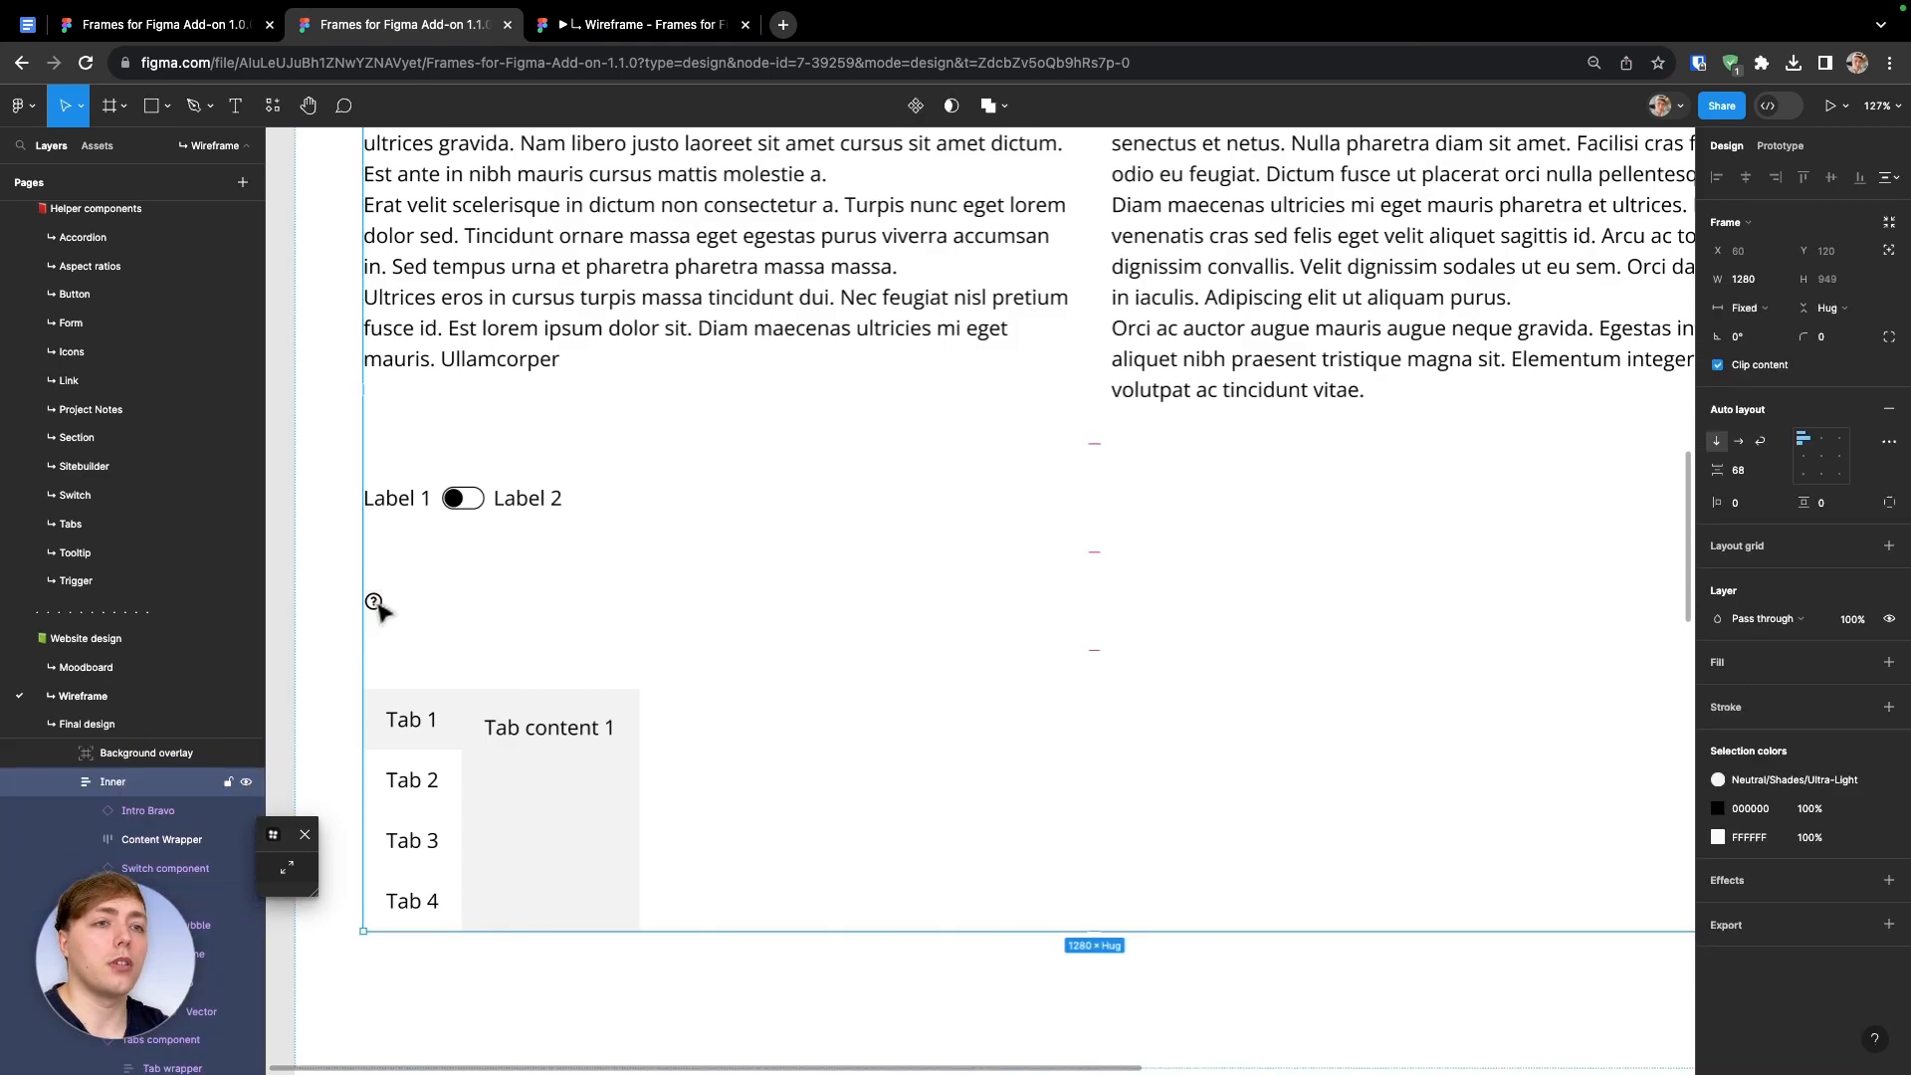
click(375, 603)
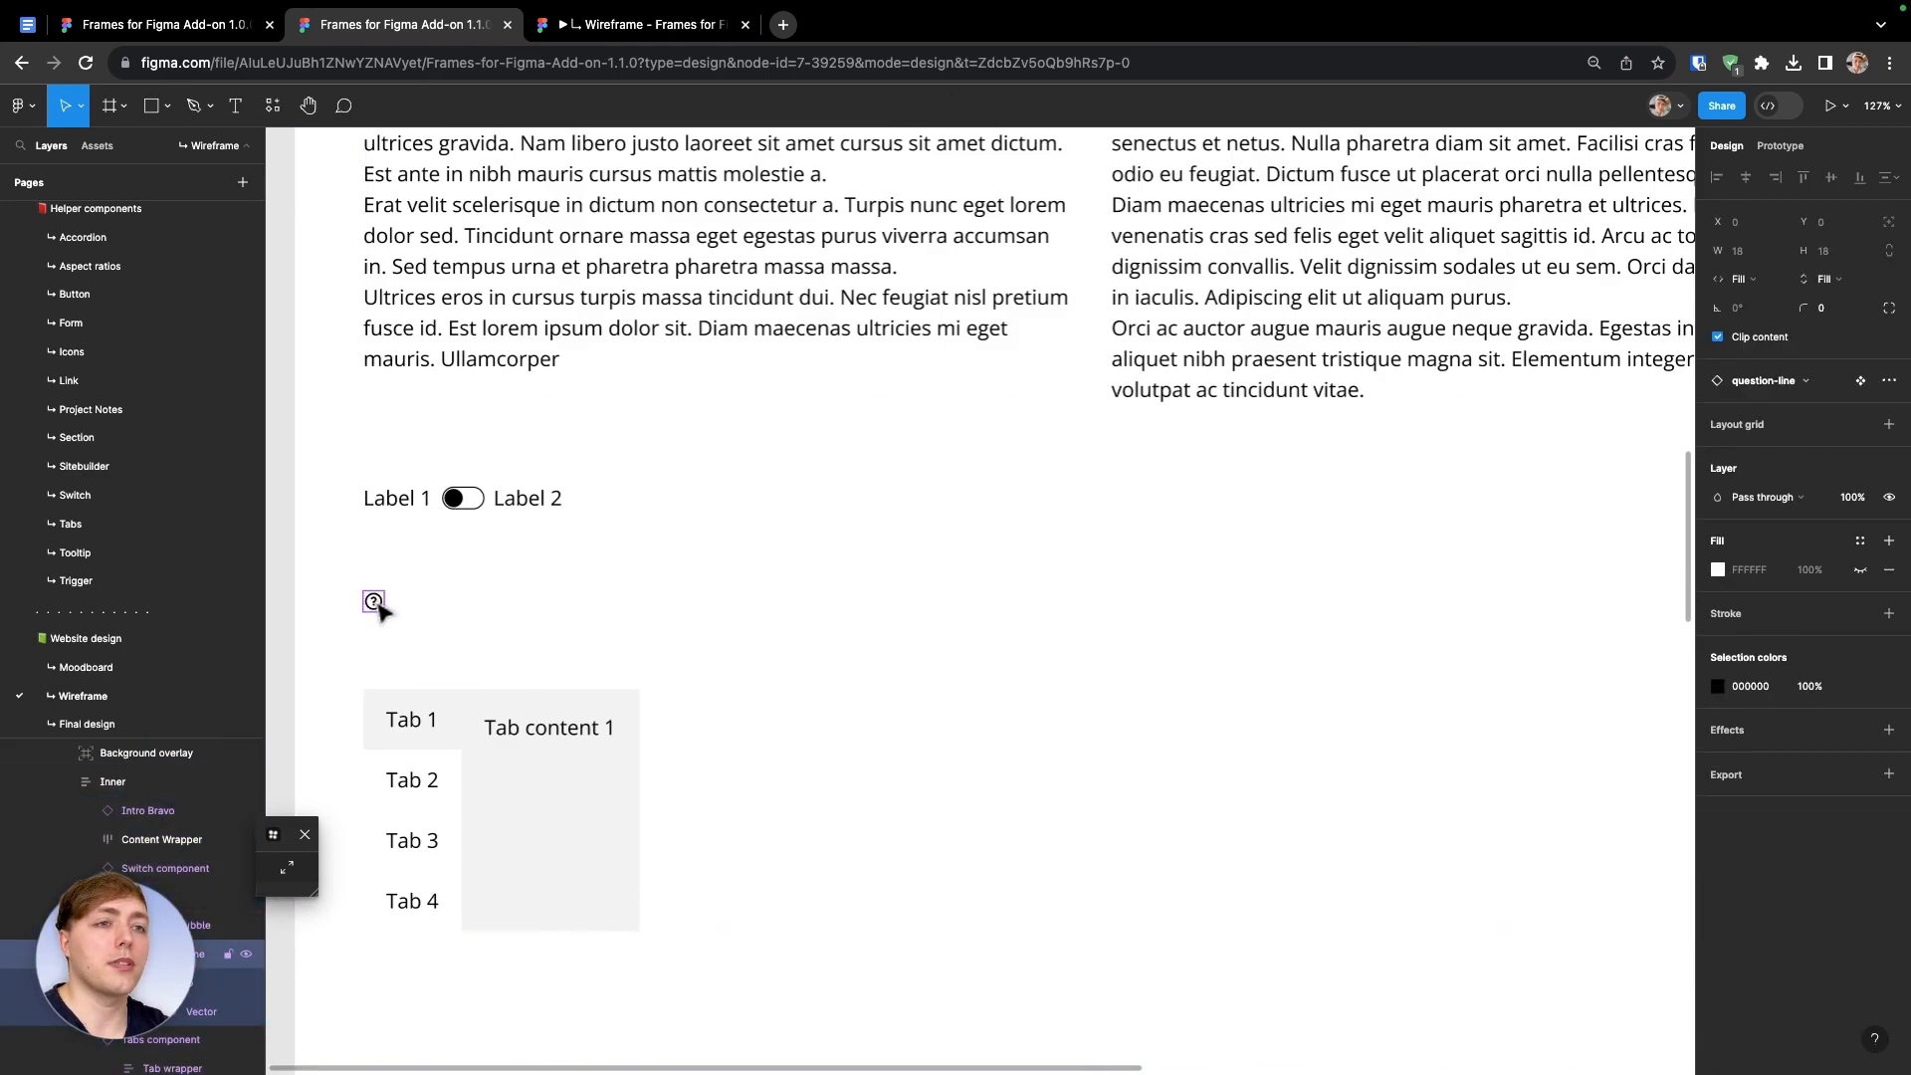
click(223, 150)
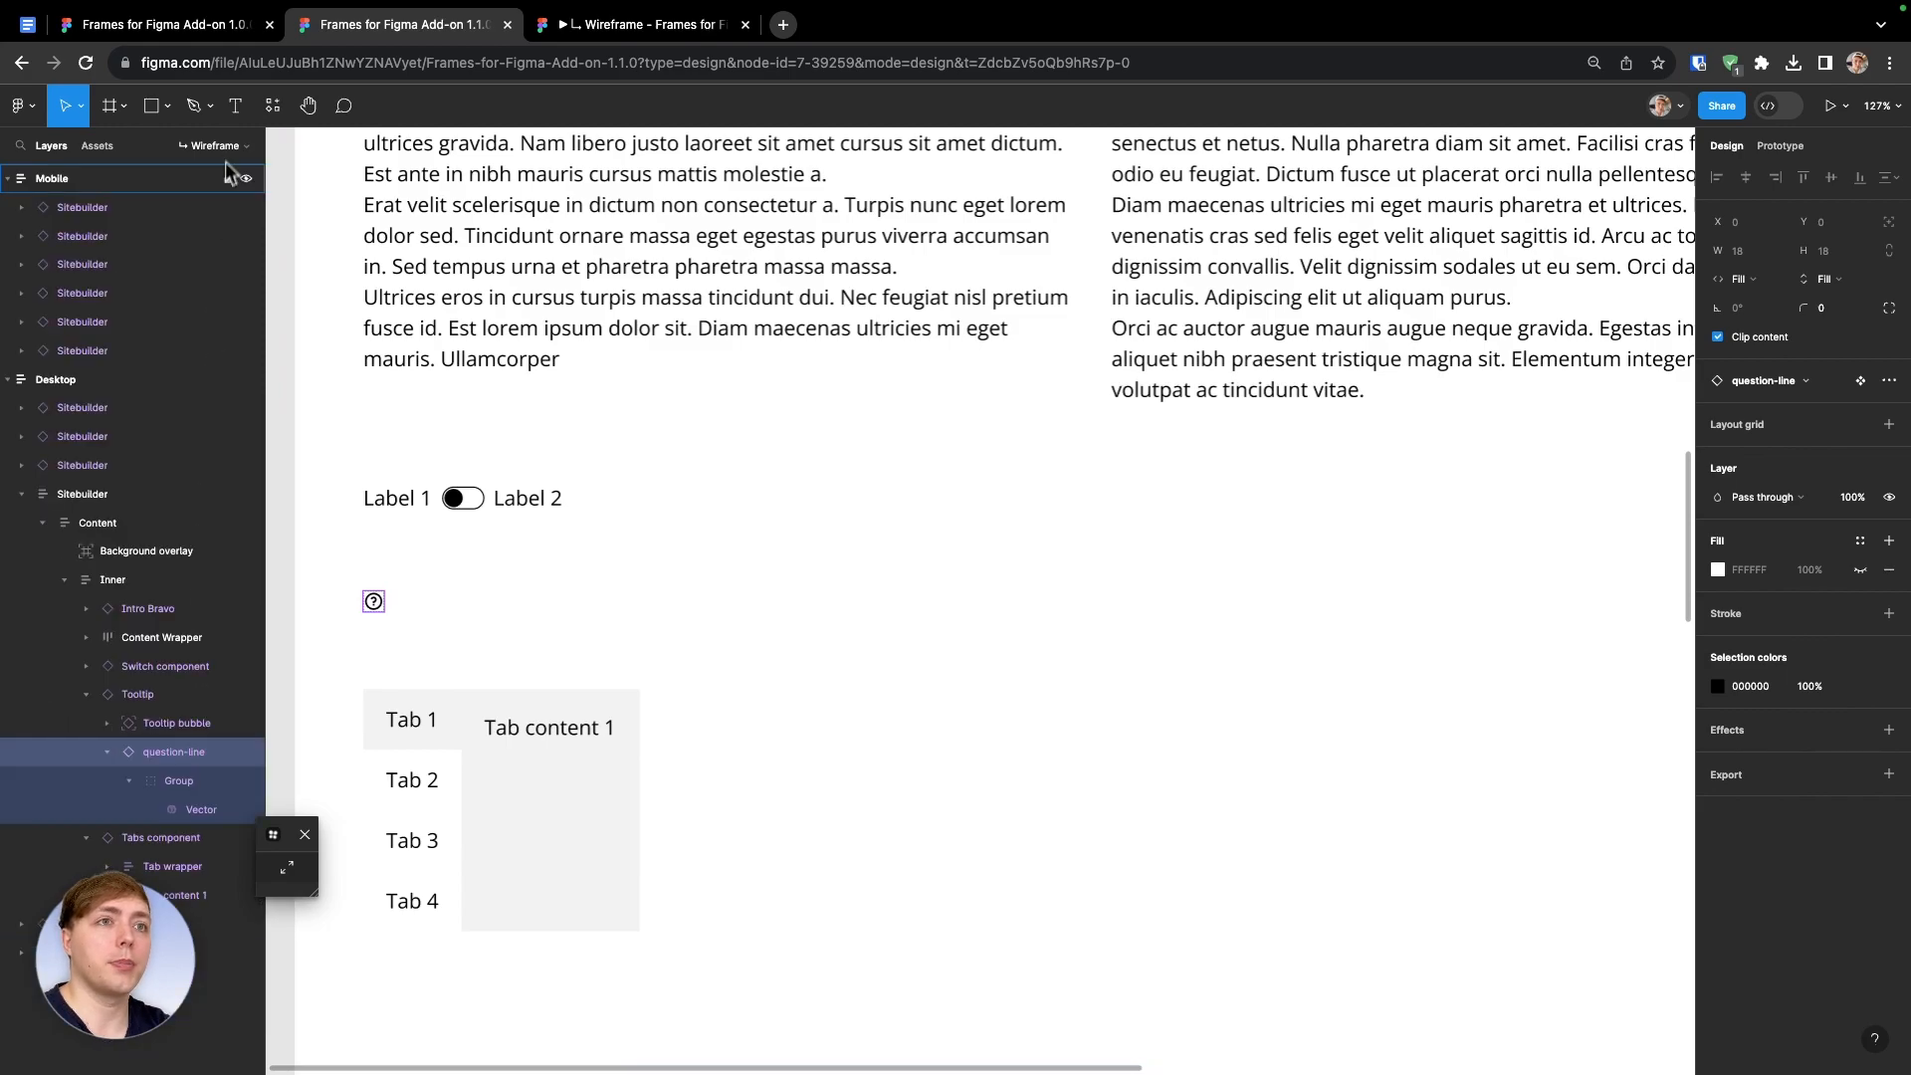
click(157, 694)
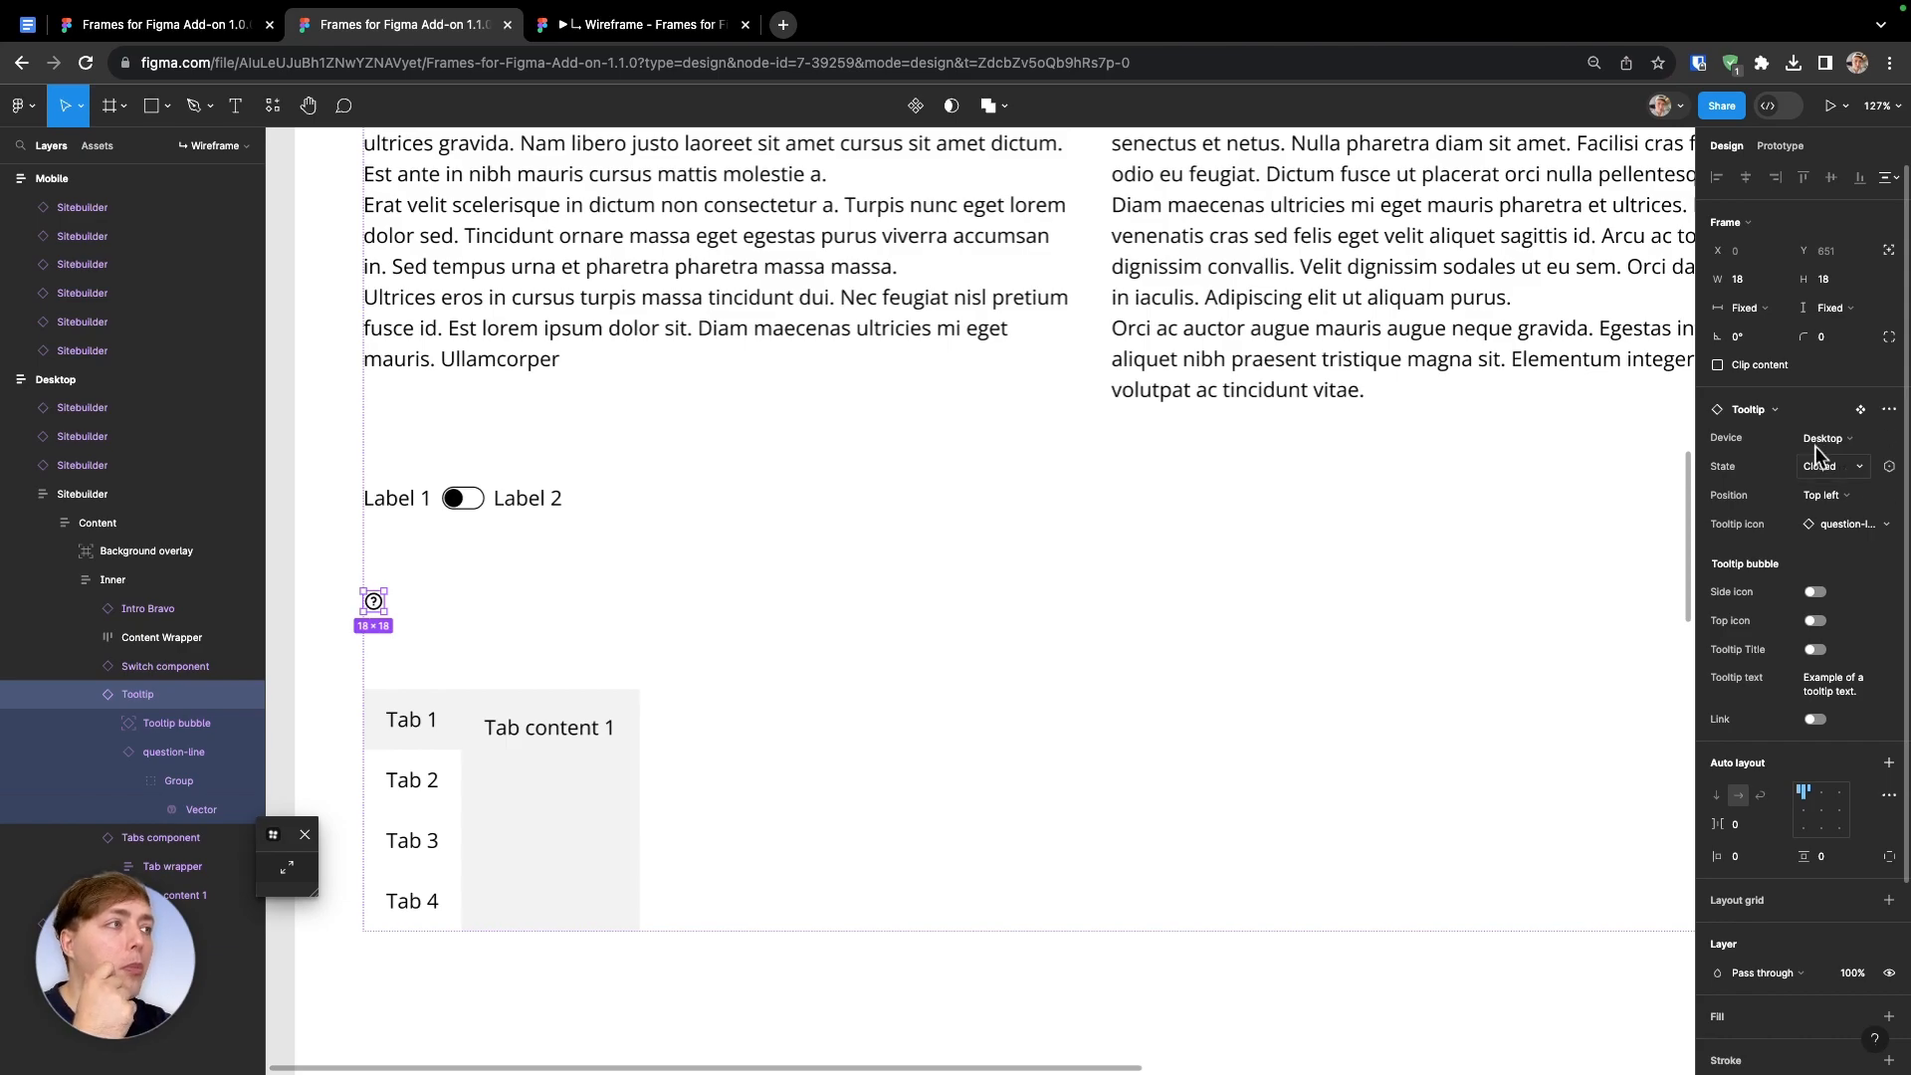
click(1827, 498)
click(1827, 498)
click(1830, 466)
click(1828, 488)
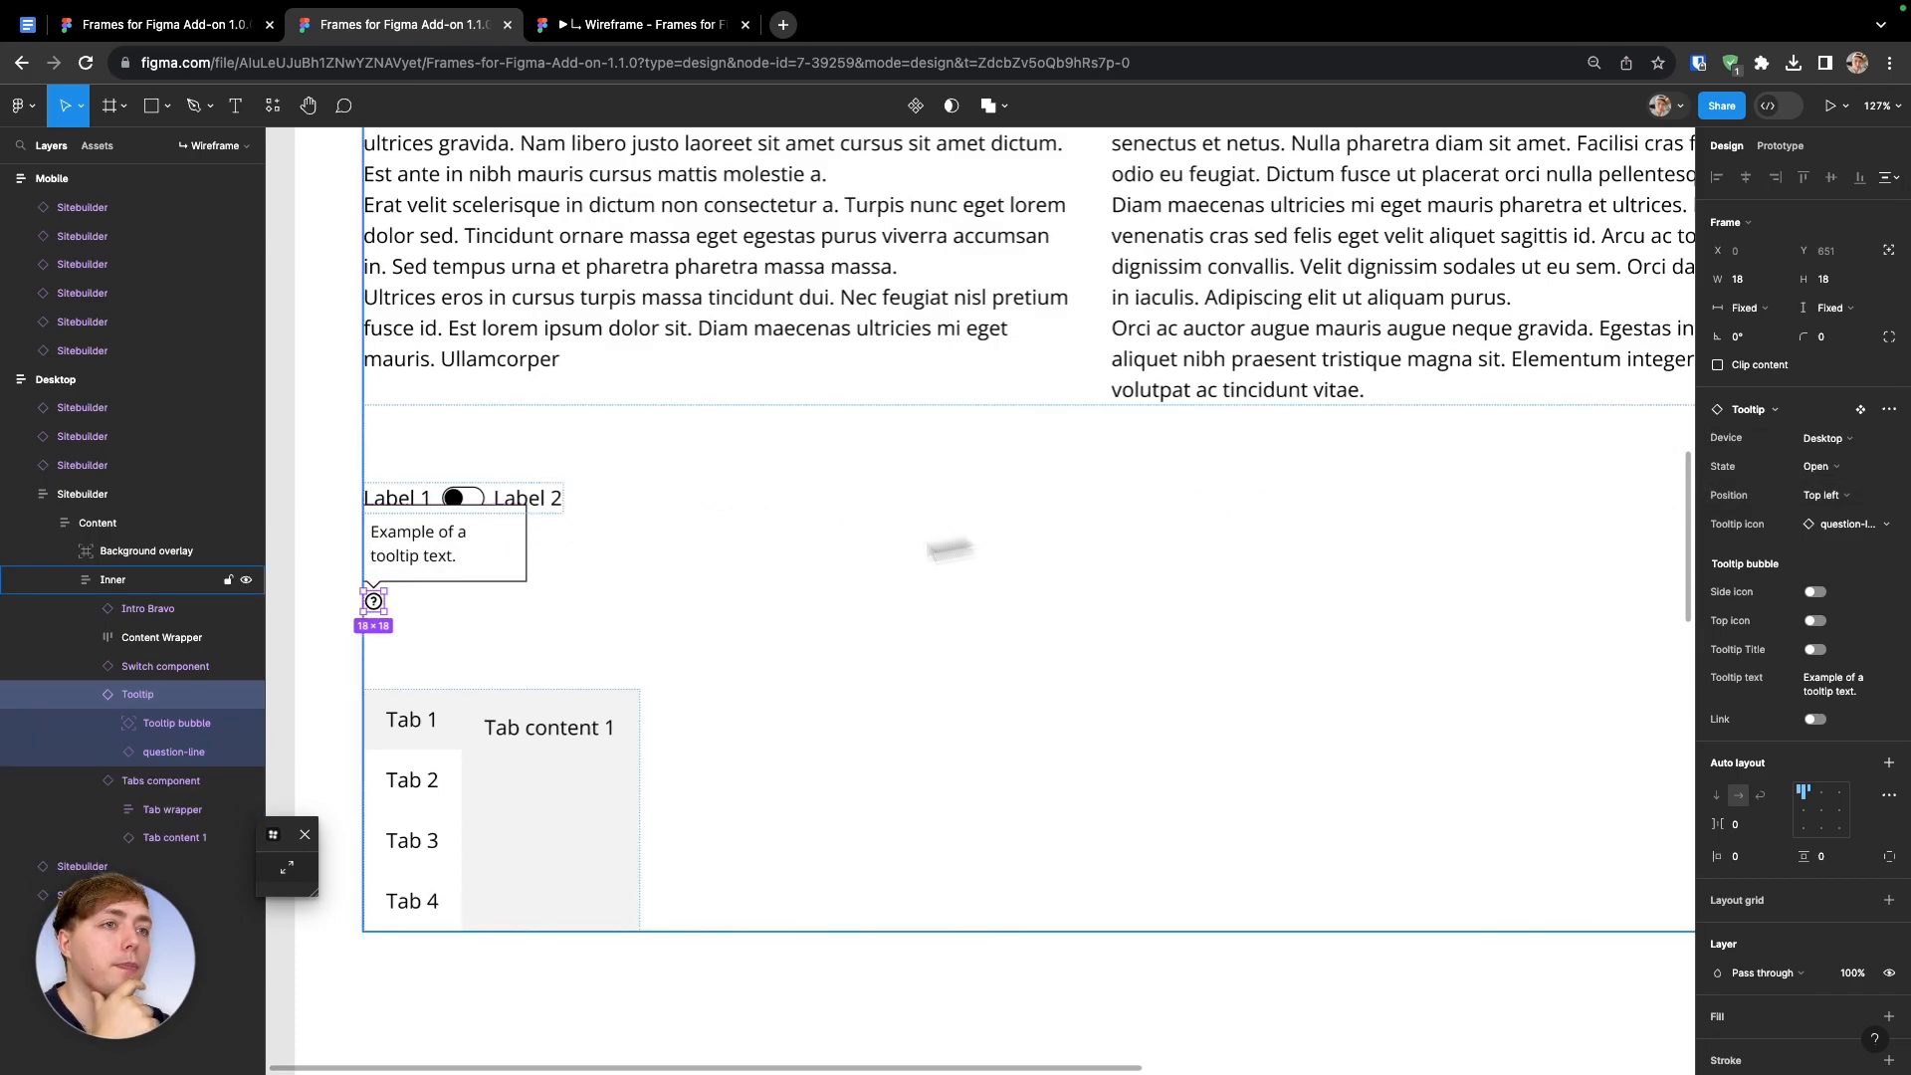
Copy the open tooltip, set the original back to Closed, and paste the copy on the empty canvas beside the Mobile frame
mouse_move(378, 602)
mouse_down()
mouse_move(533, 610)
mouse_move(382, 606)
mouse_up()
scroll(560, 595, down, 2)
scroll(561, 602, down, 5)
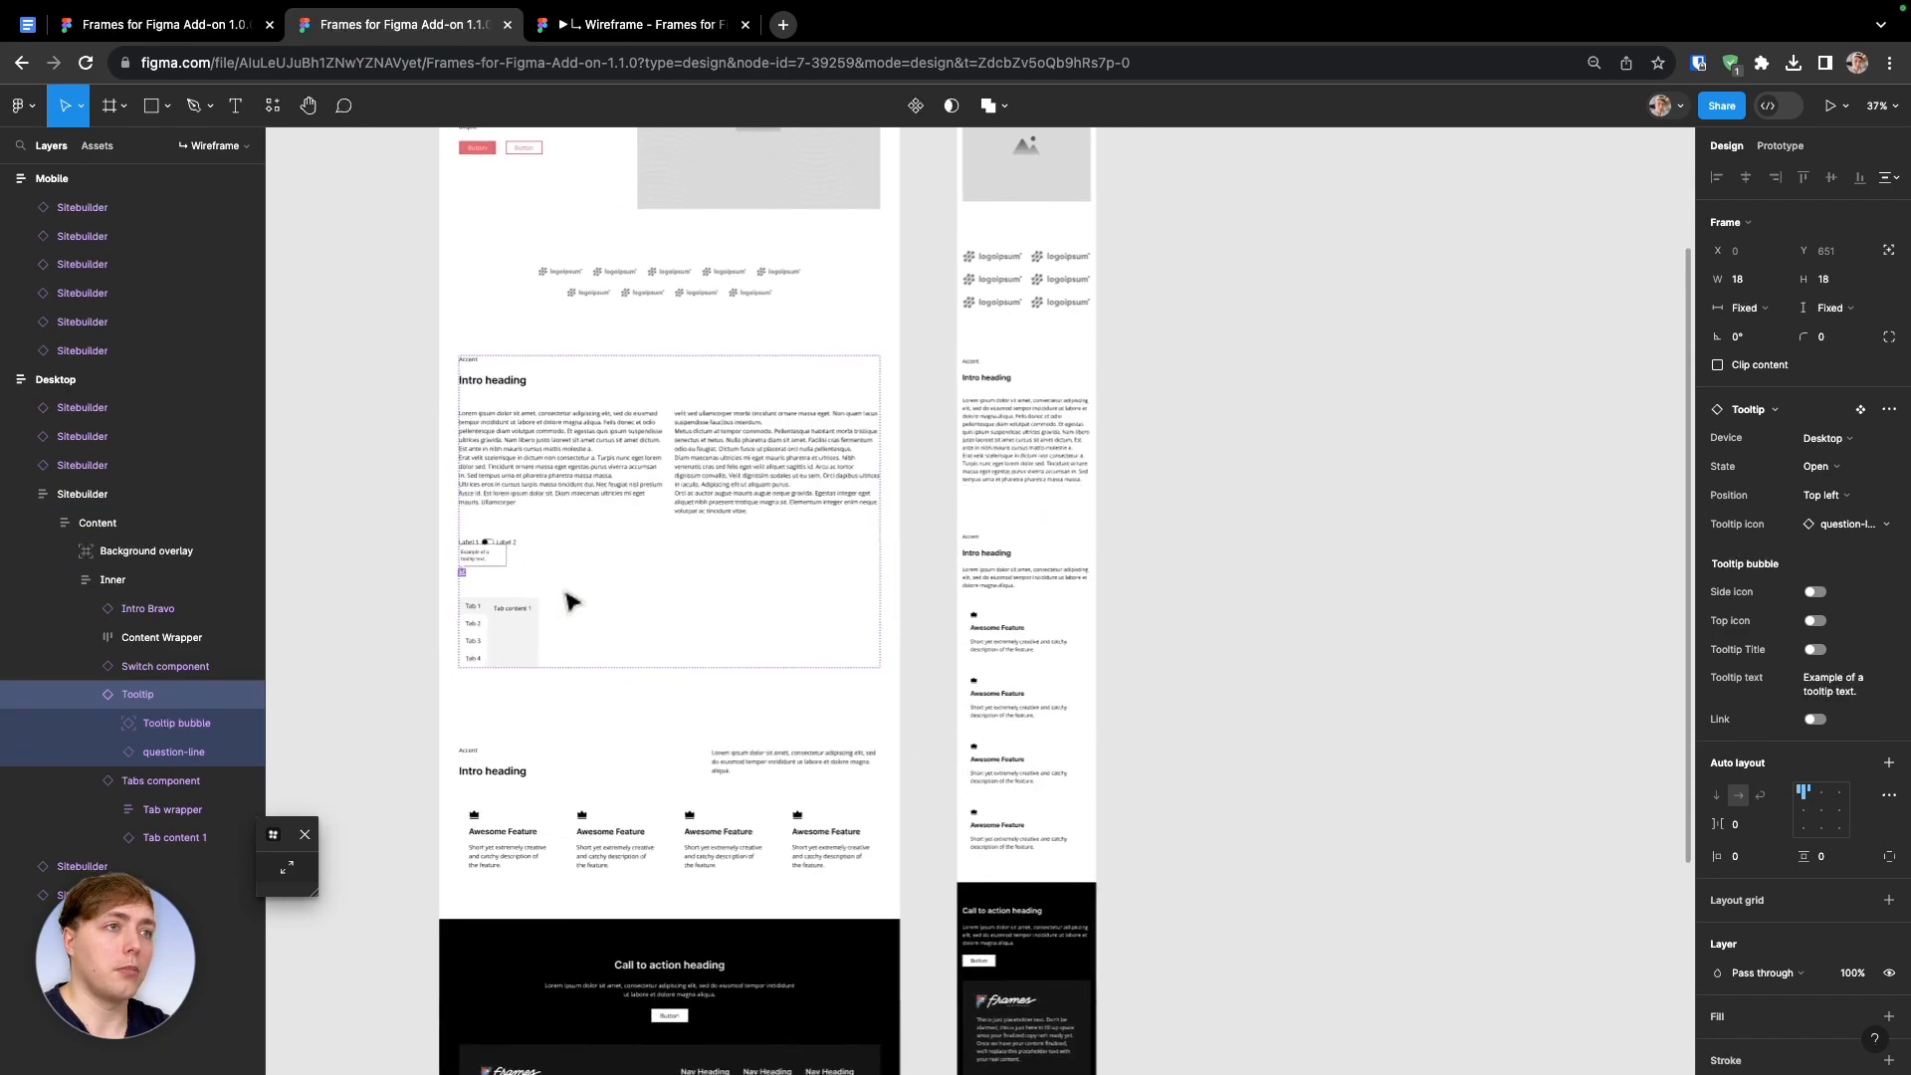
click(1835, 467)
click(1795, 488)
click(1322, 535)
scroll(1230, 517, up, 8)
key(super+v)
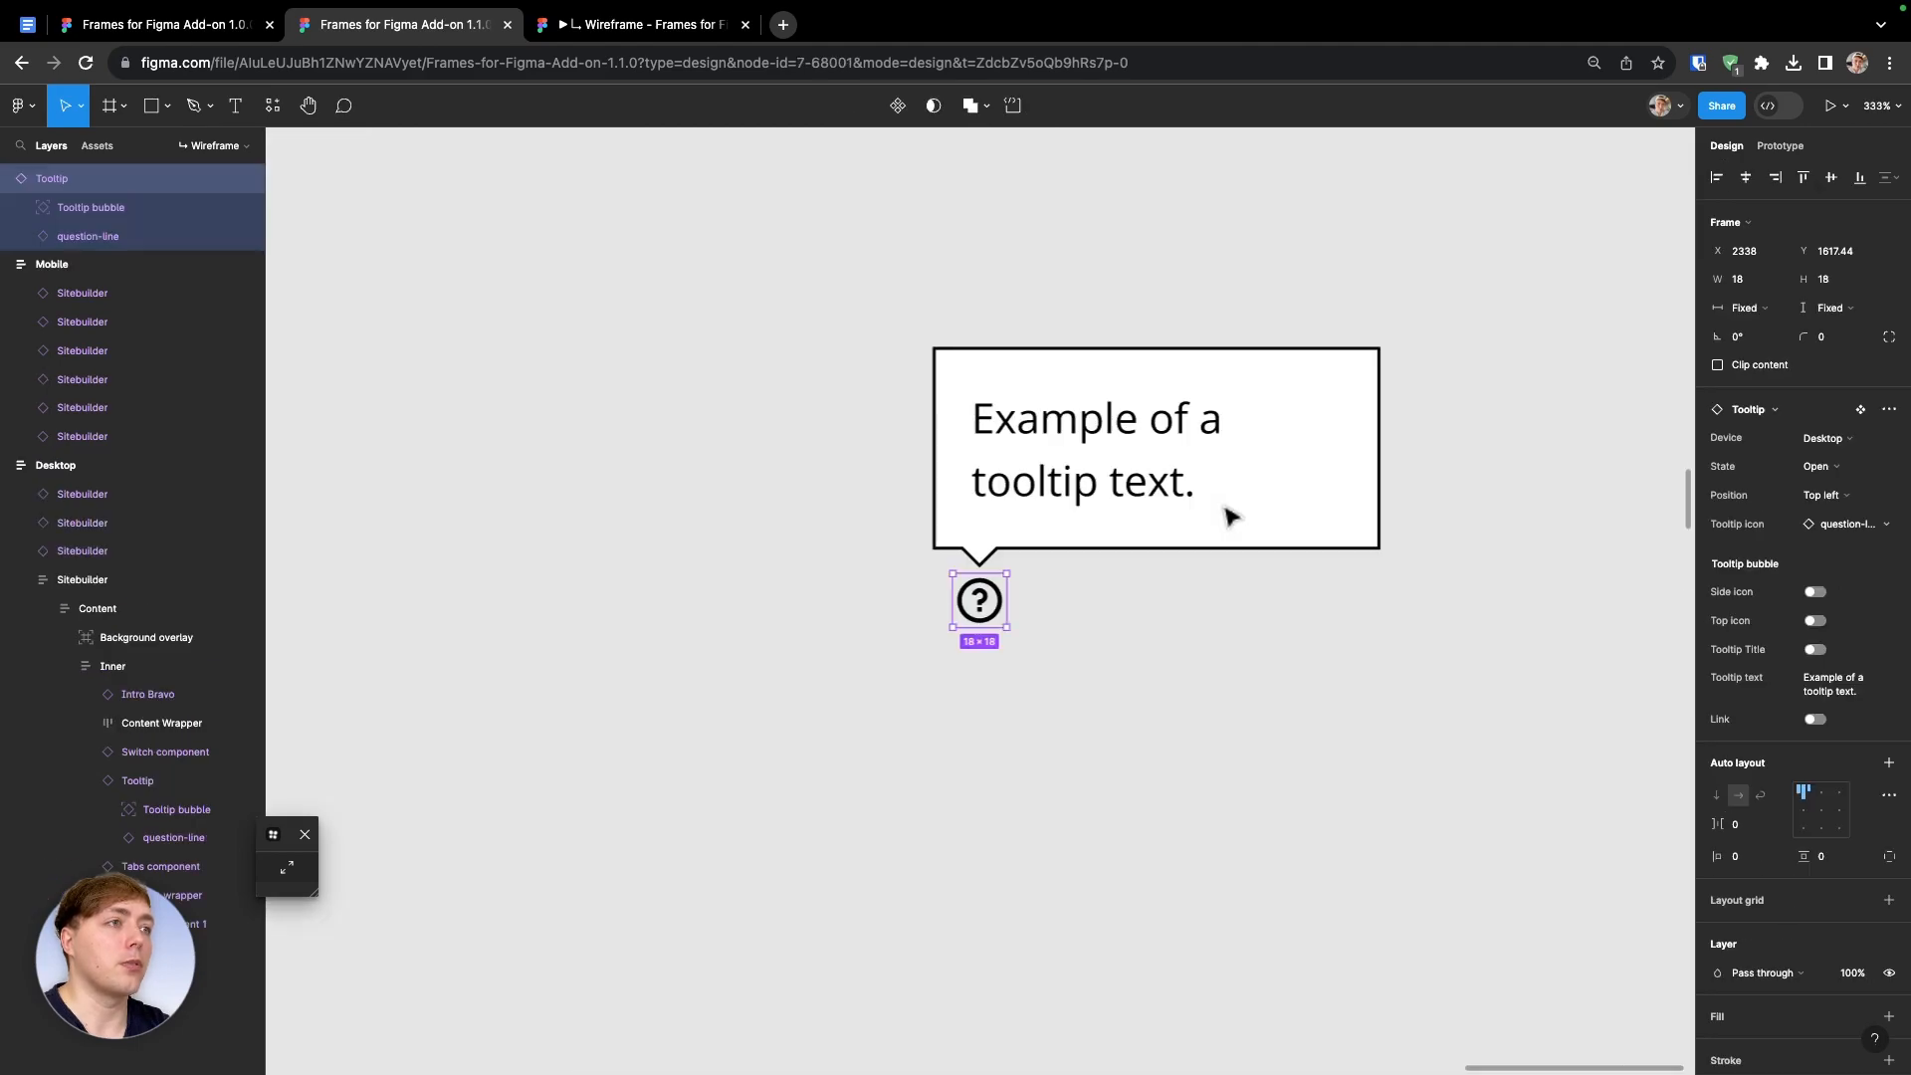
Cycle the copied tooltip's position through Top center, Top right, Middle left, Middle right, Bottom left, Bottom center and Bottom right
scroll(1057, 560, down, 2)
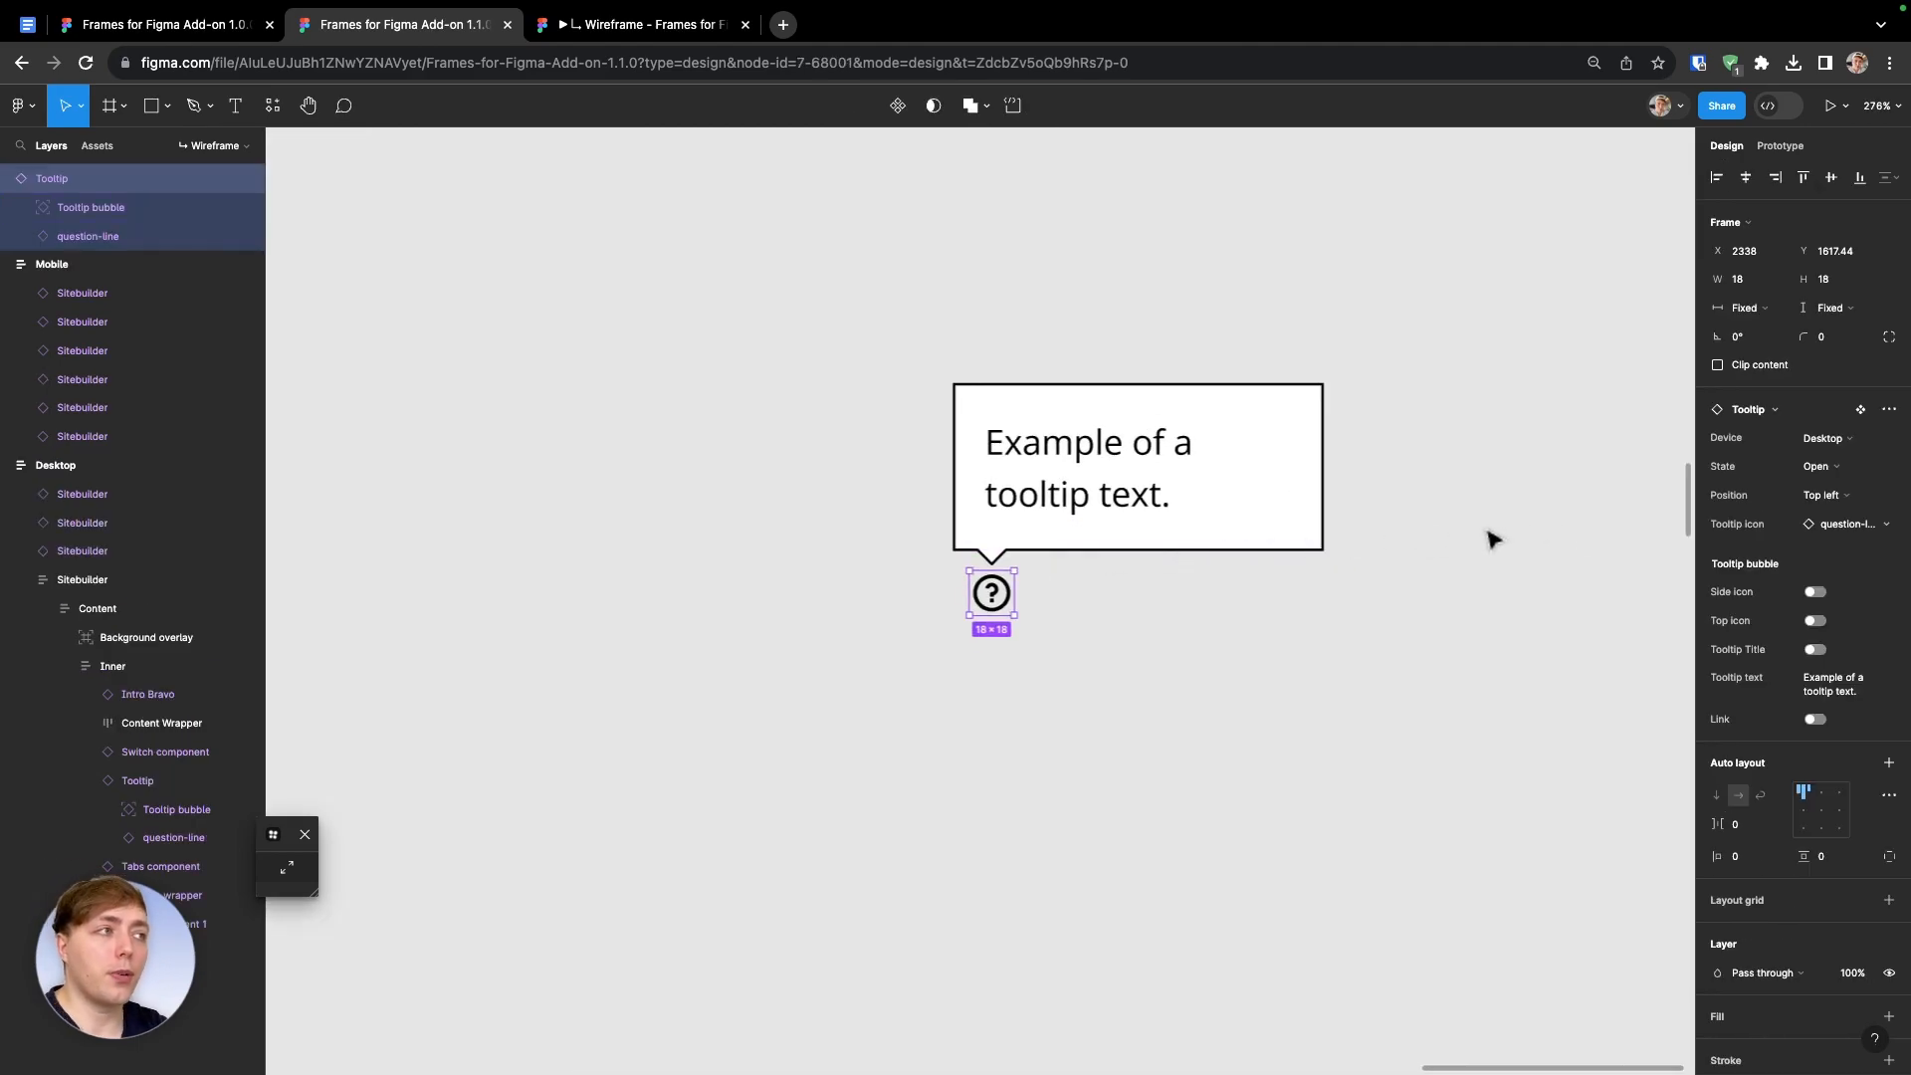
click(1825, 494)
click(1824, 516)
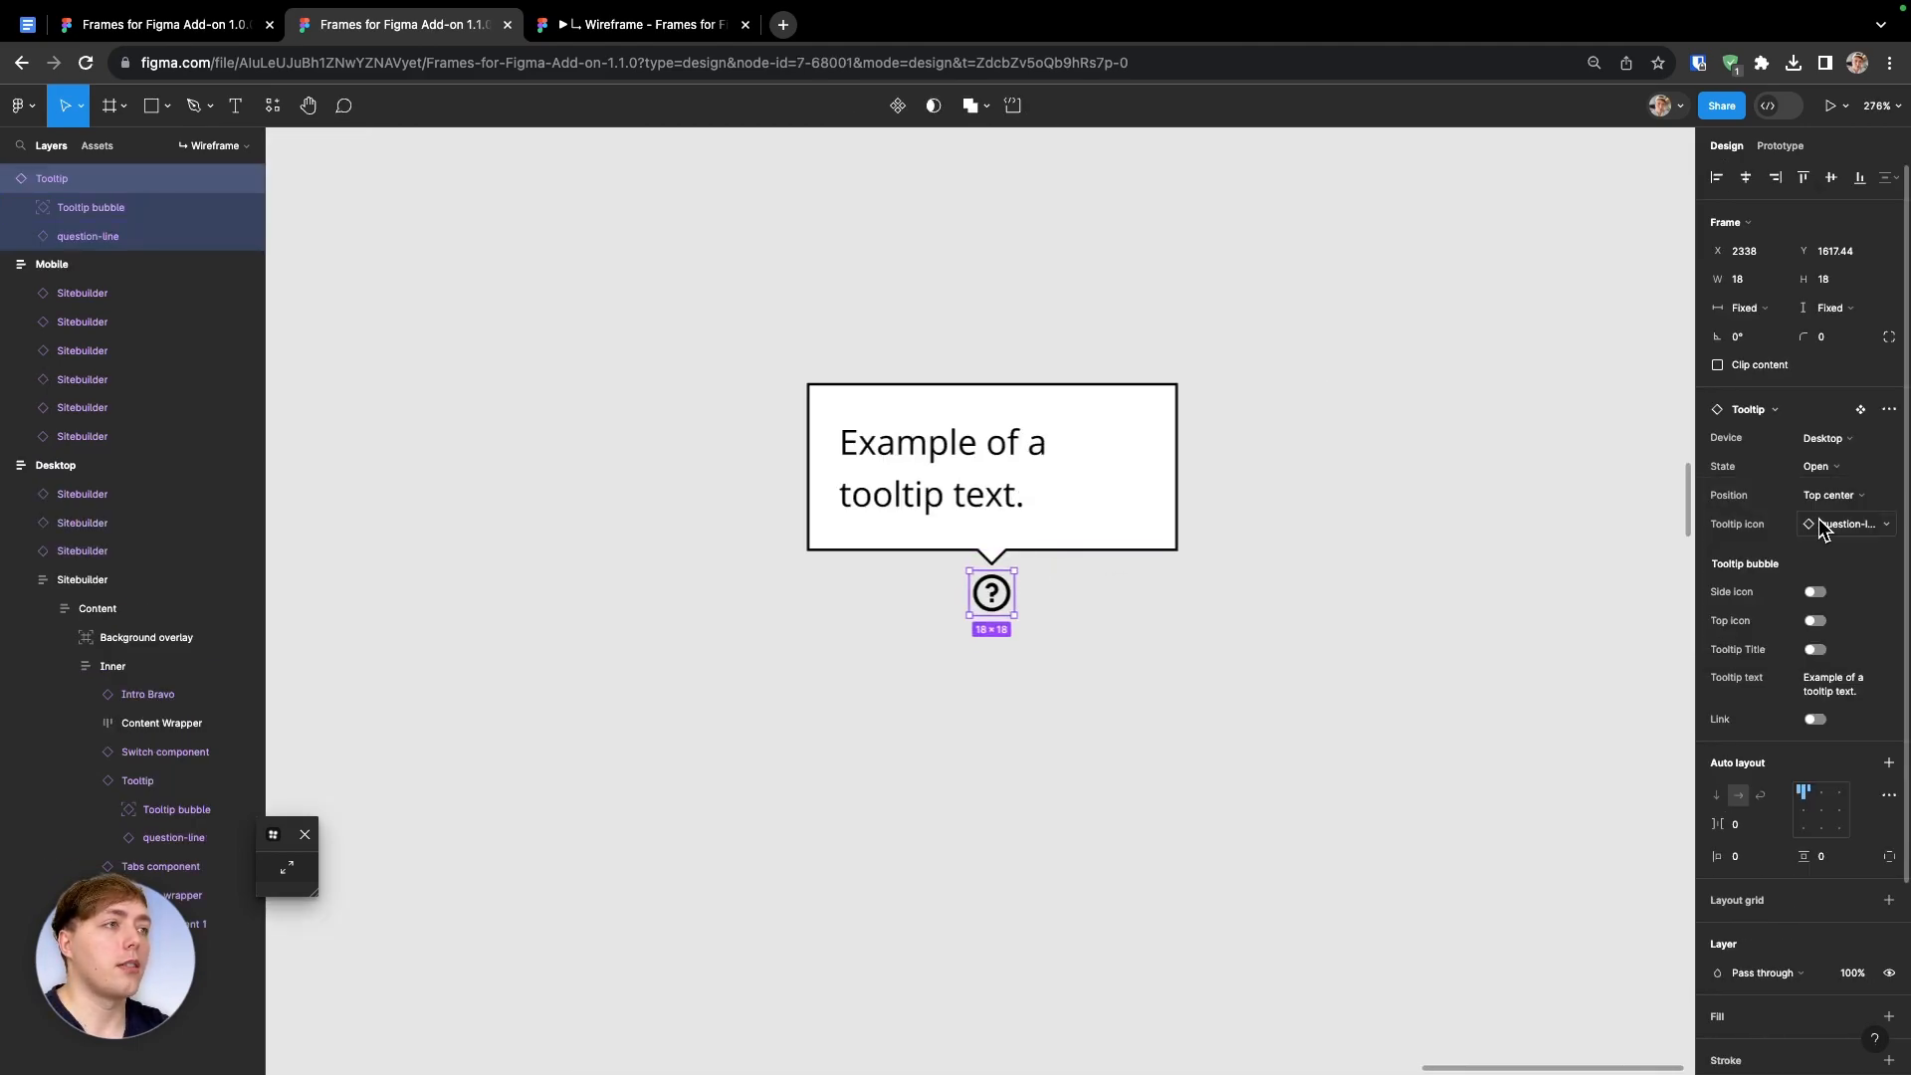
click(1832, 495)
click(1823, 515)
click(1828, 494)
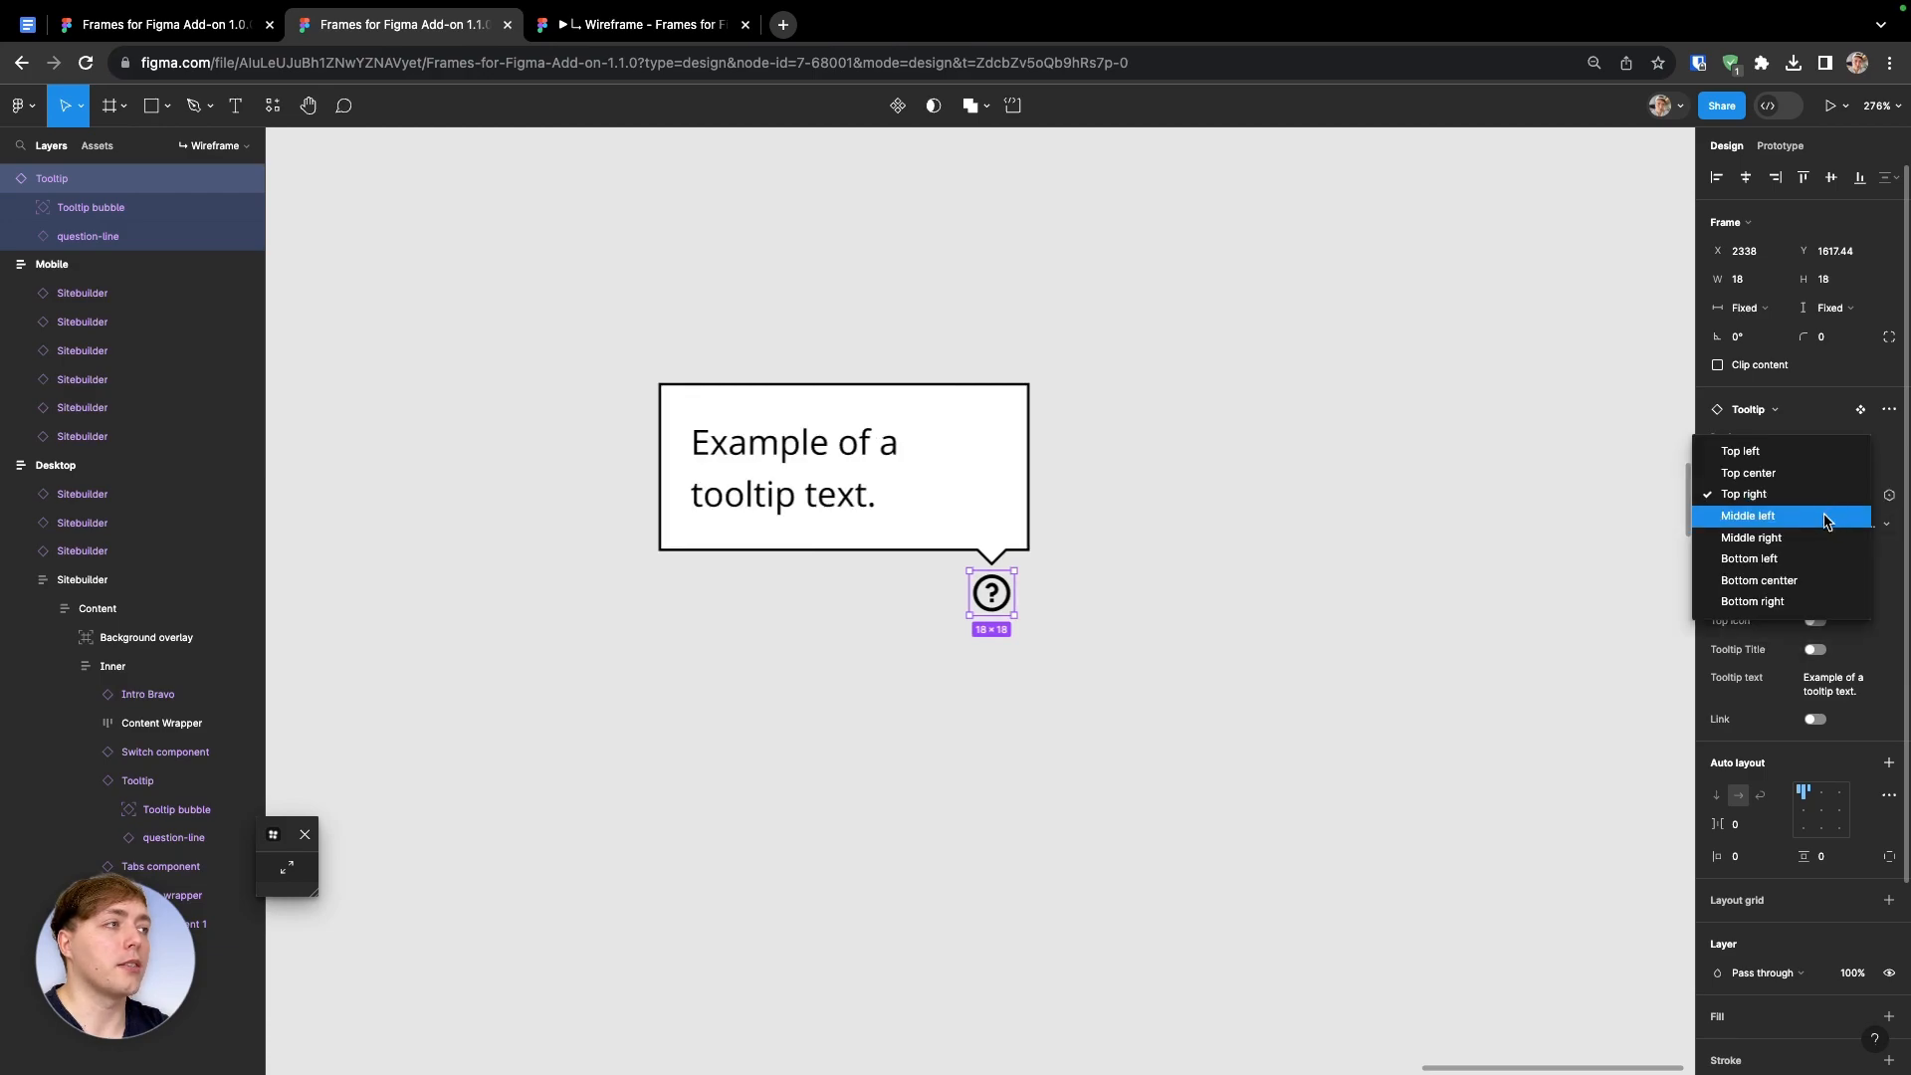
click(1828, 516)
click(1832, 503)
click(1837, 516)
click(1838, 503)
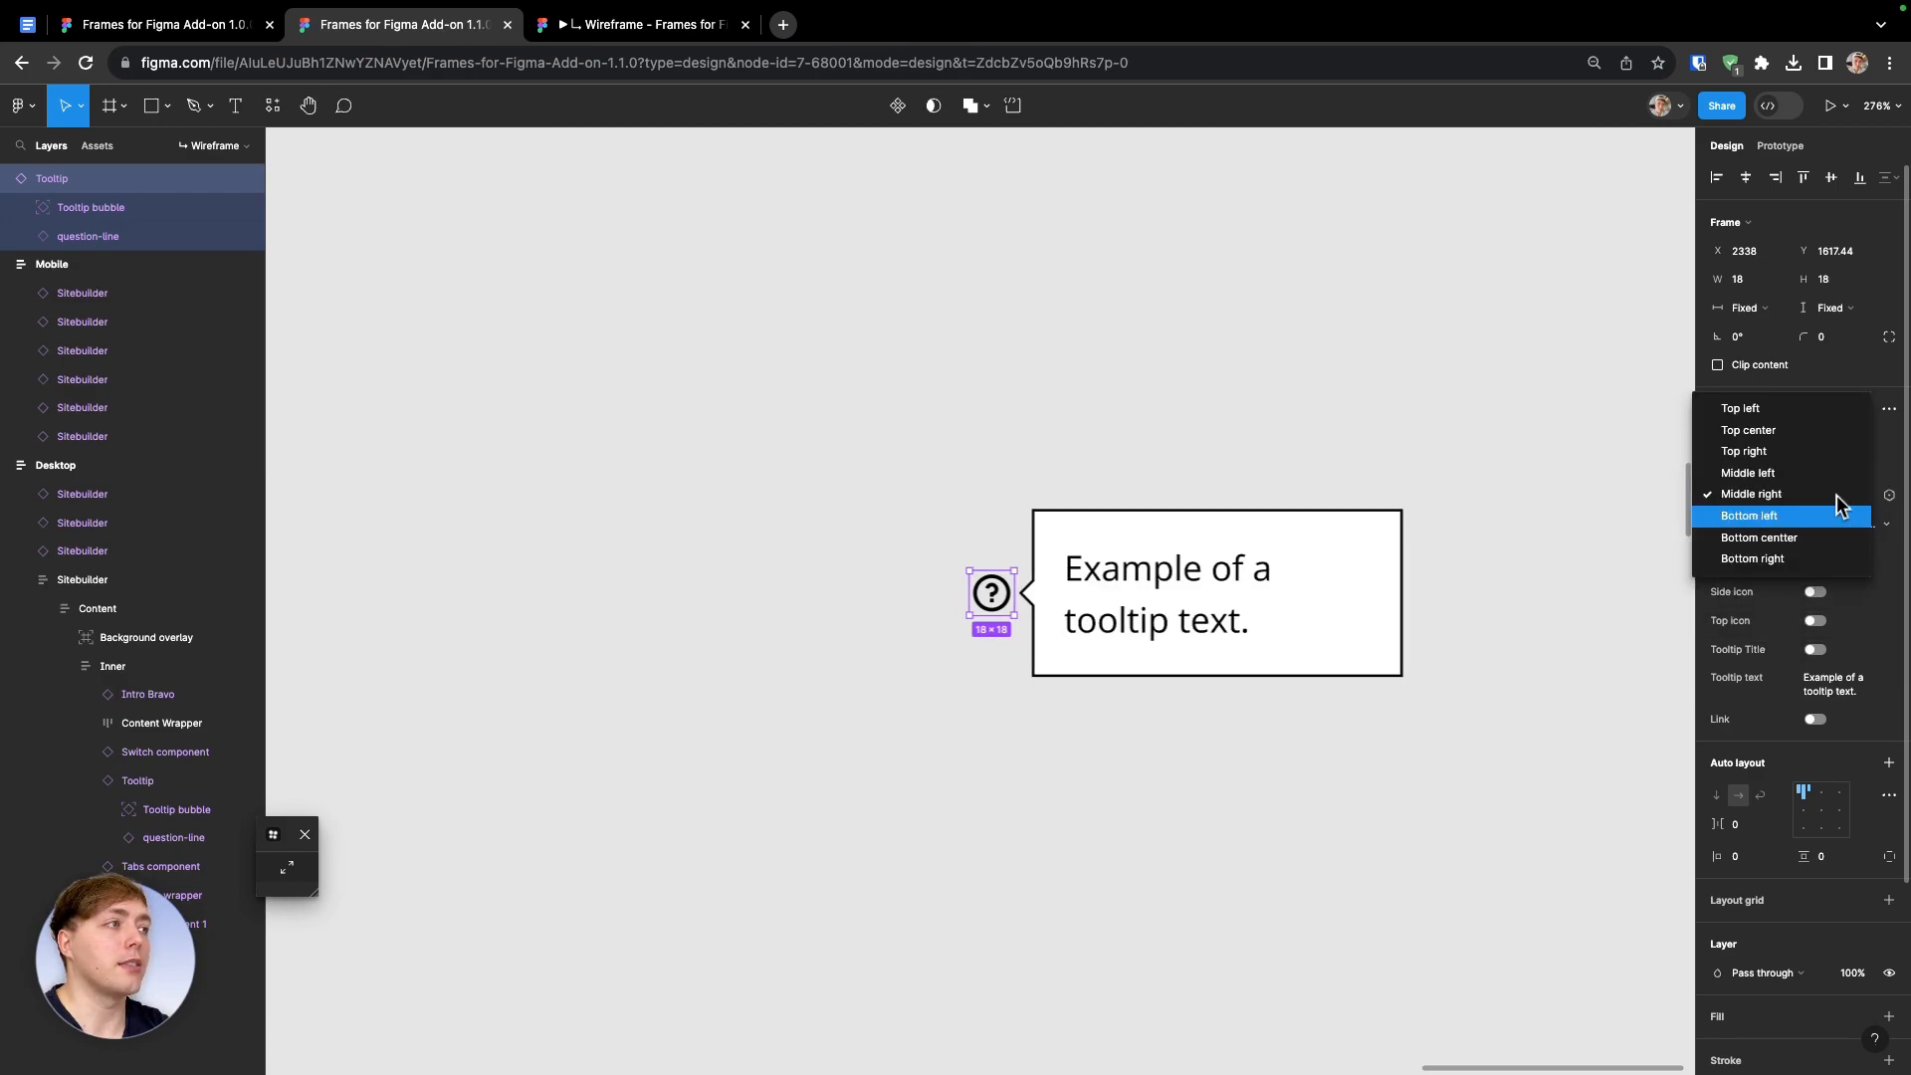
click(1837, 515)
click(1834, 502)
click(1831, 515)
click(1834, 503)
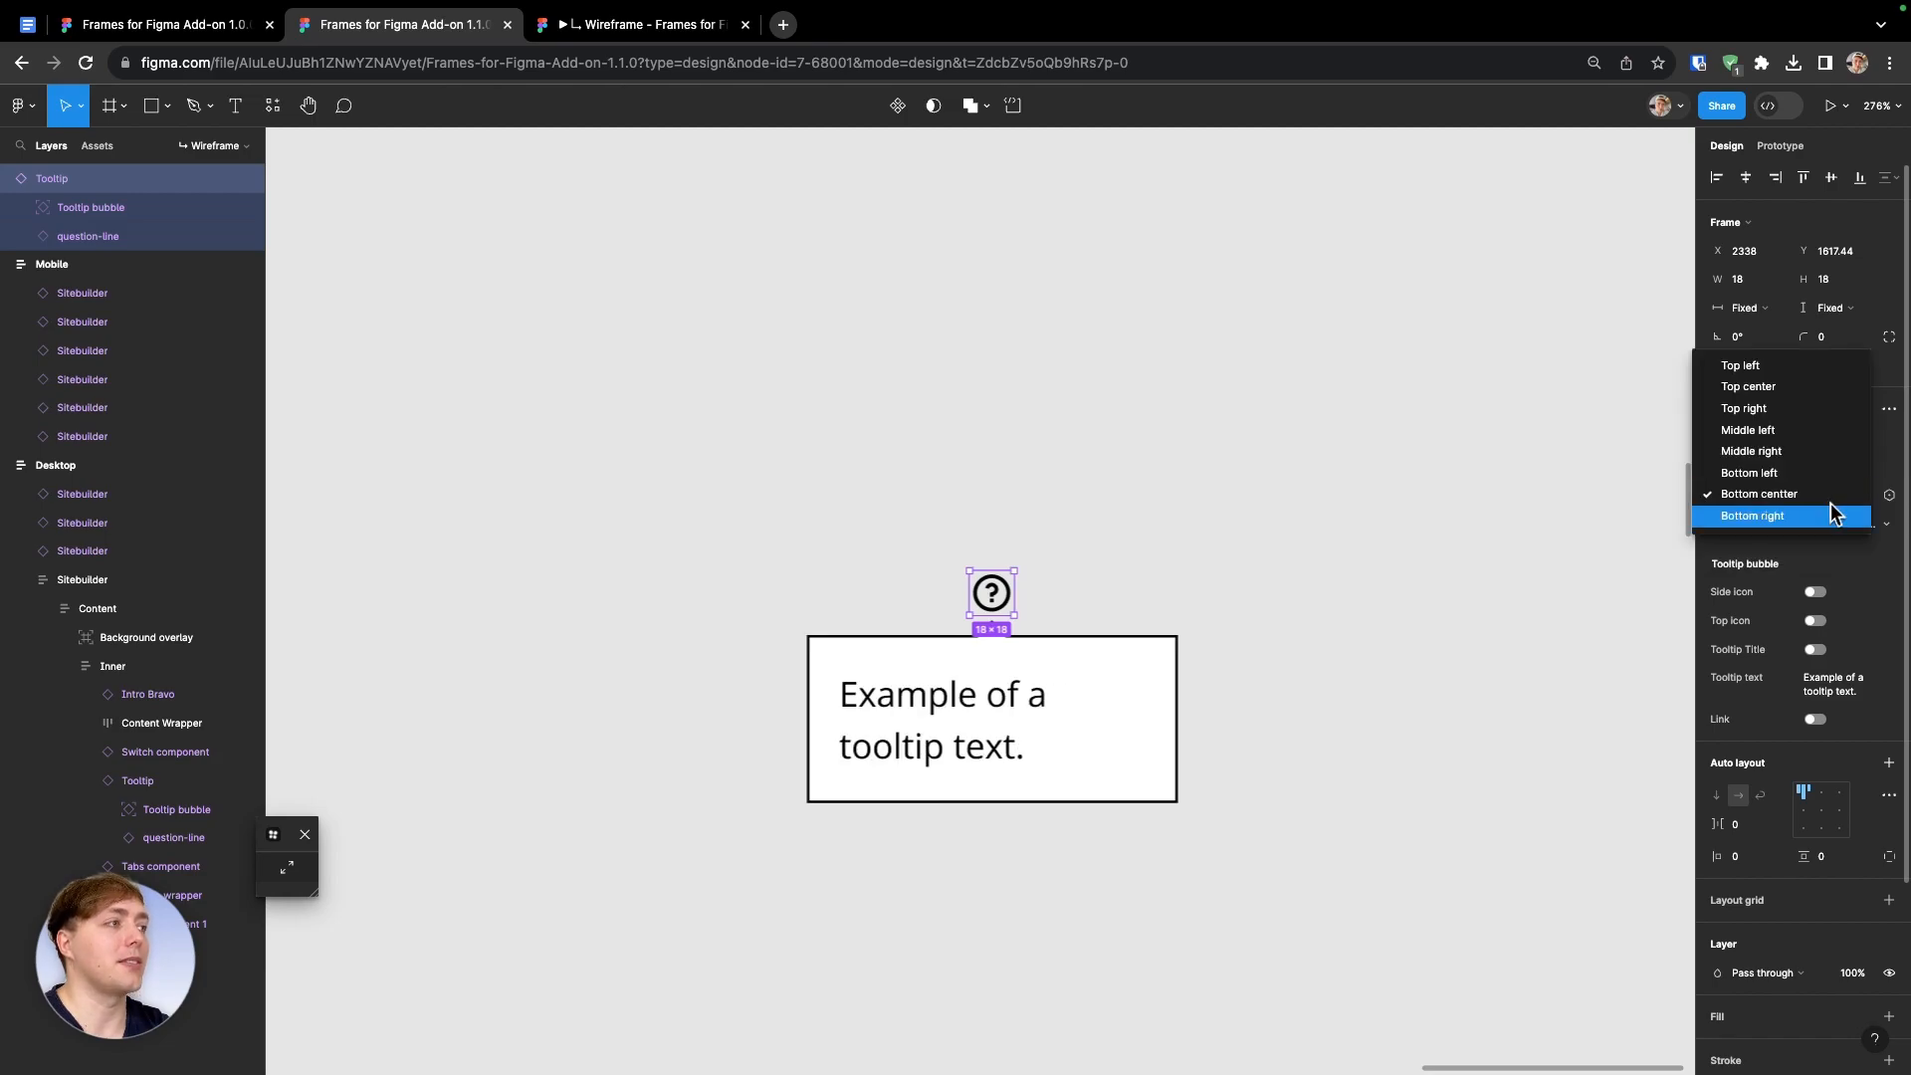
click(1834, 513)
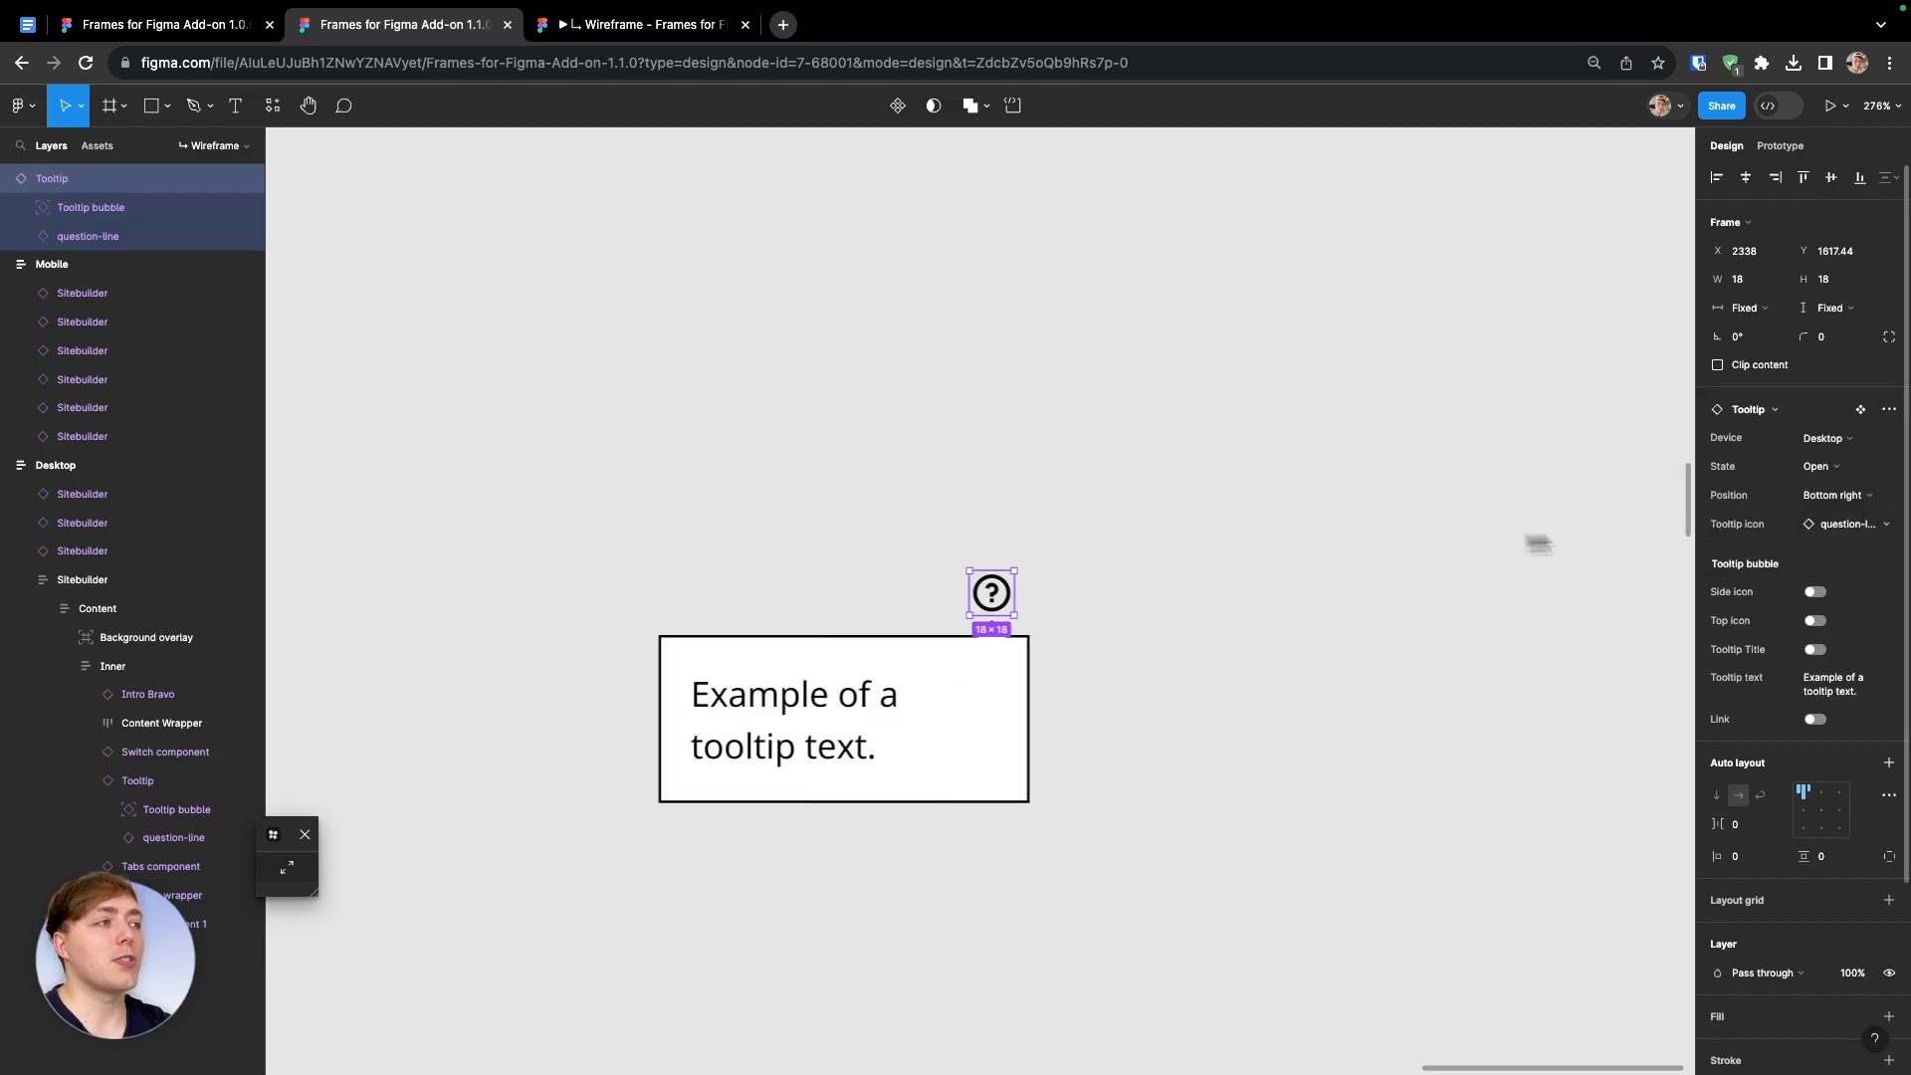
View the tooltip icon choices, and switch the copied tooltip's side icon and top icon on and off again
click(1848, 526)
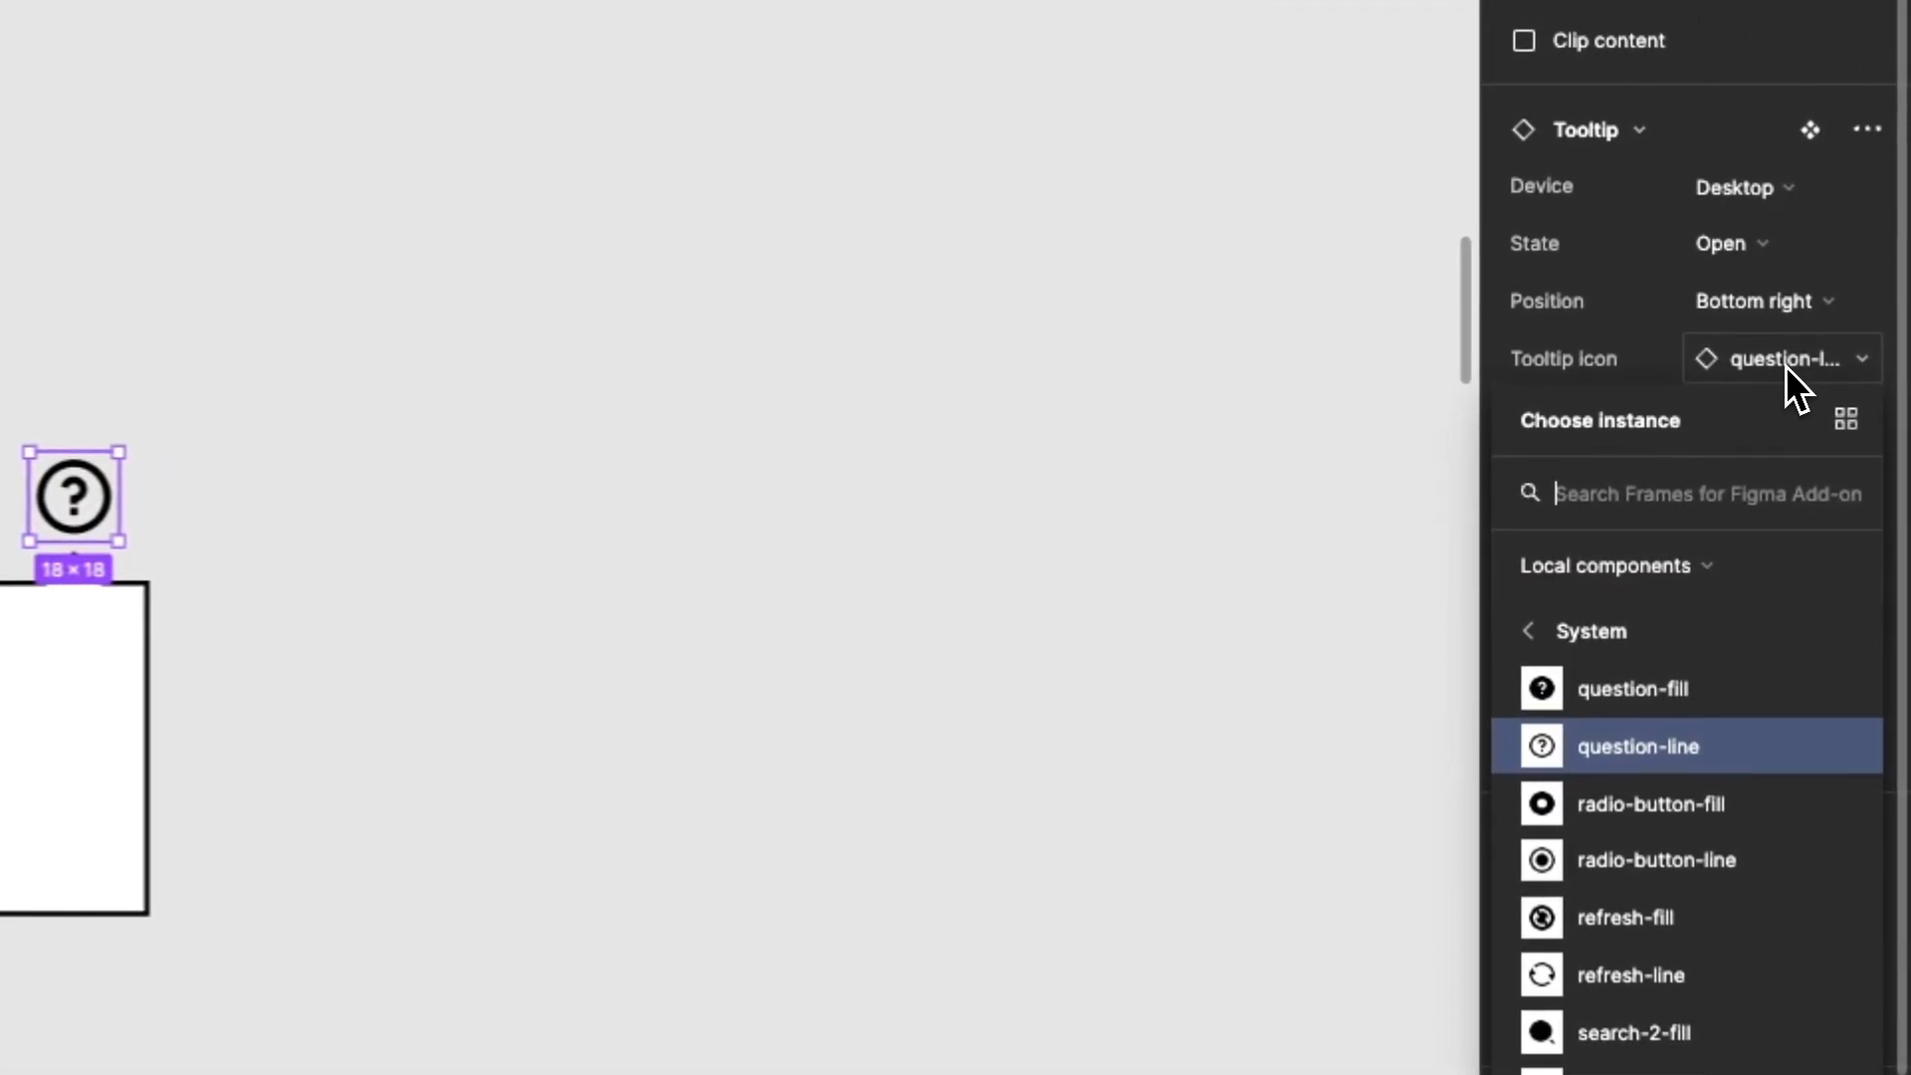
click(1786, 367)
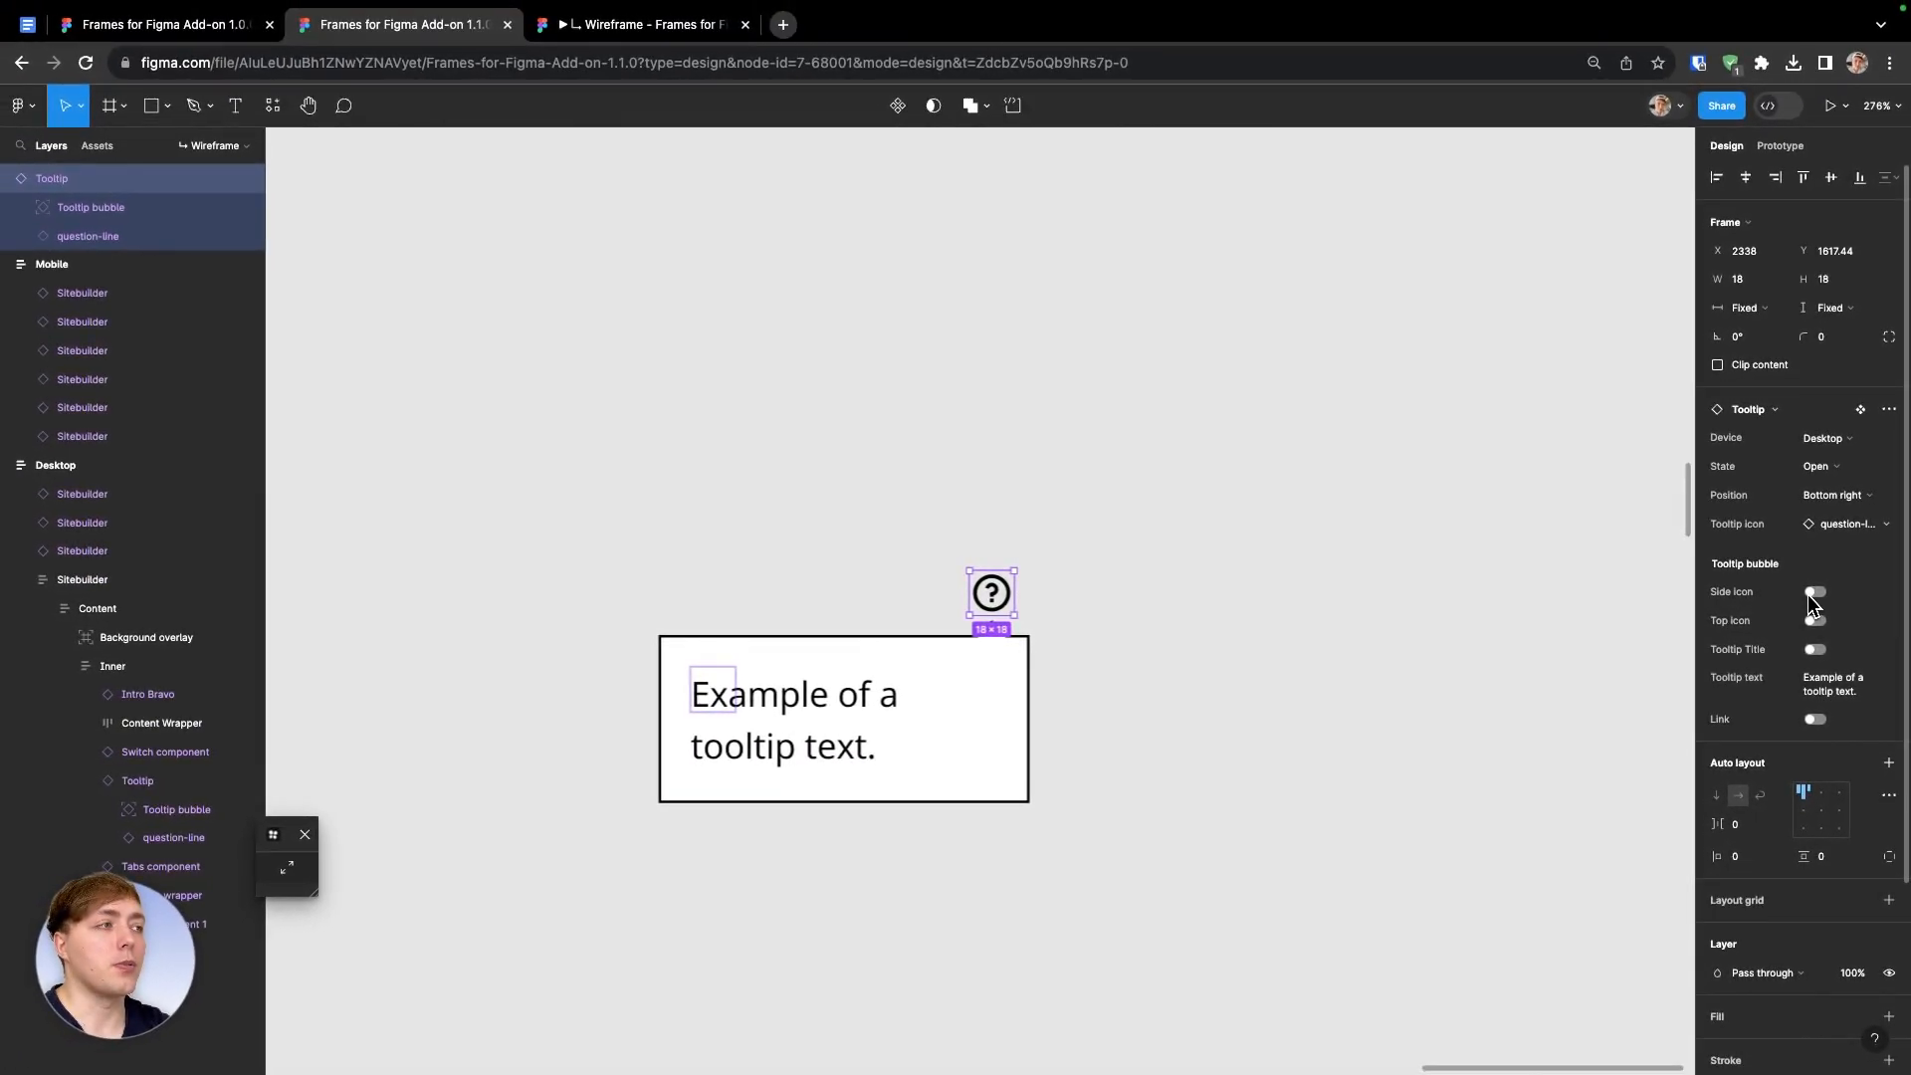
click(1814, 594)
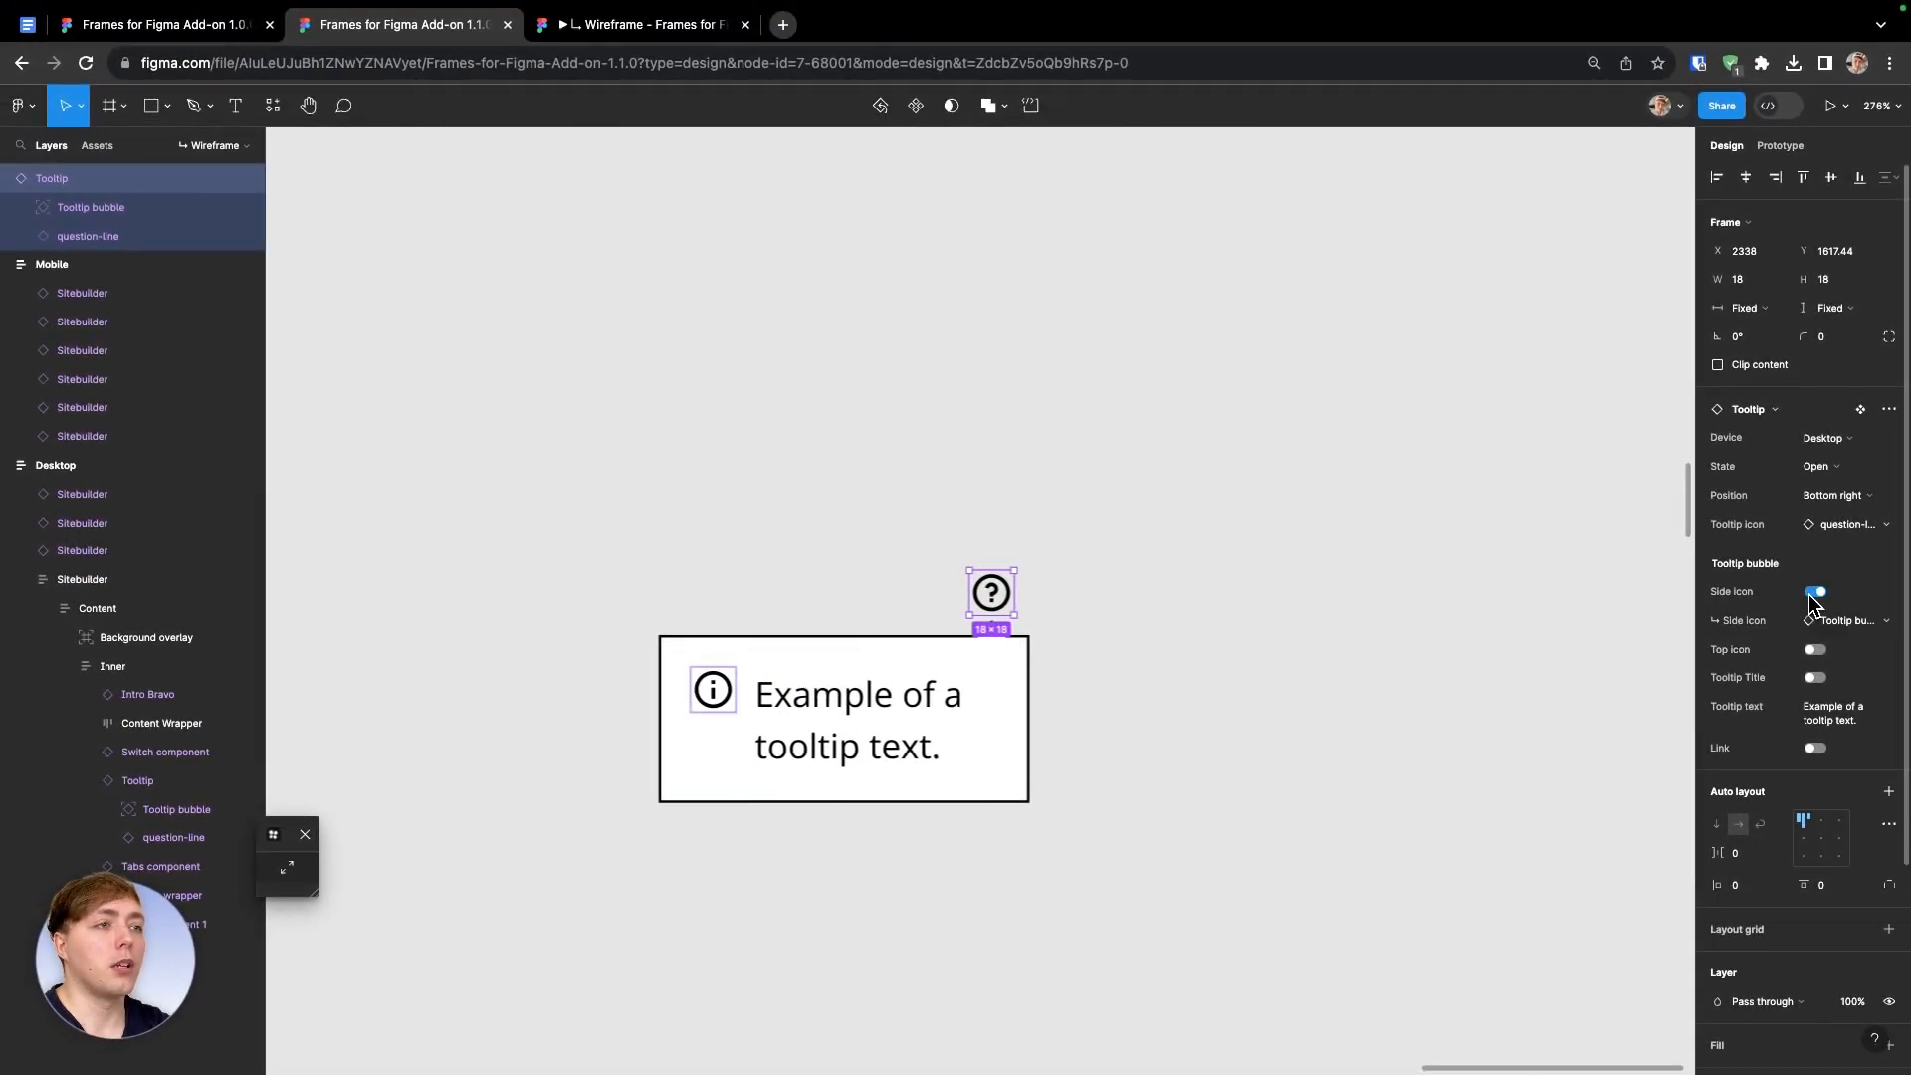
click(1815, 594)
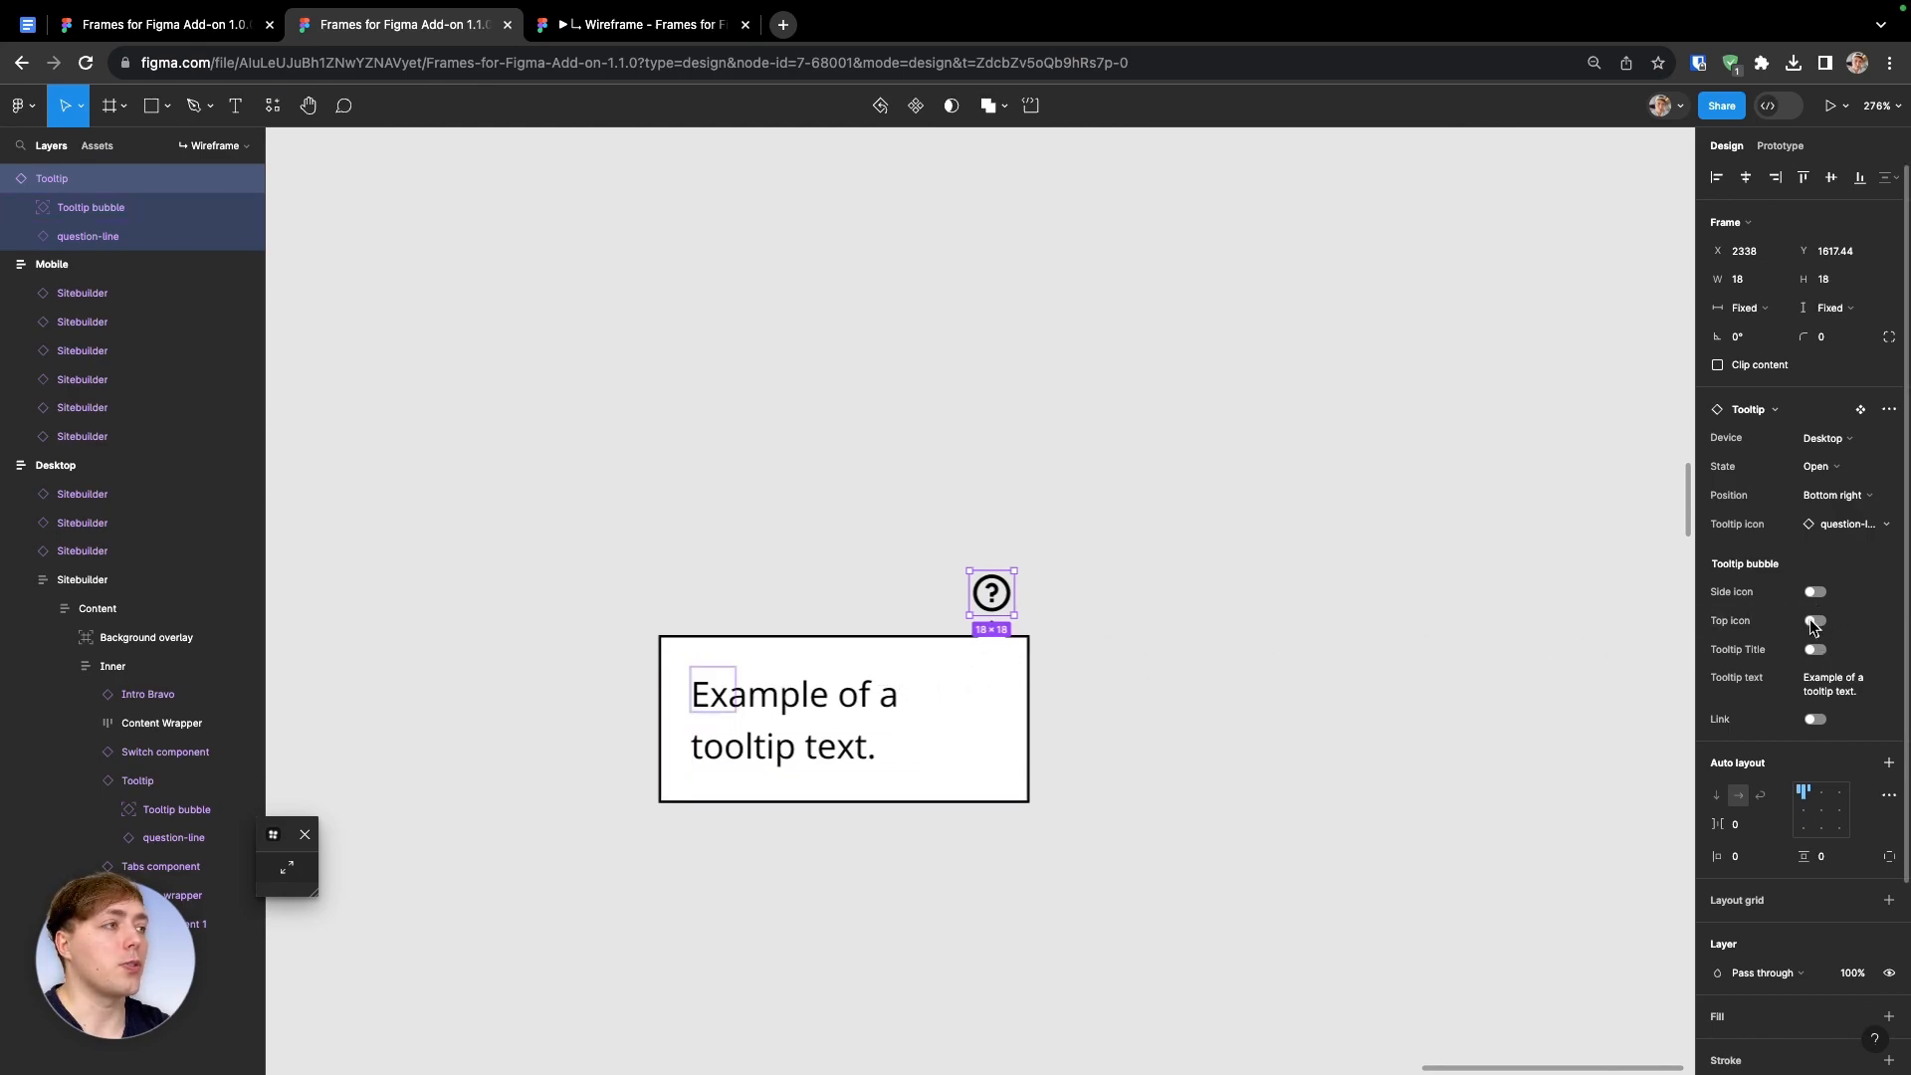
click(1814, 622)
click(1814, 622)
click(1815, 592)
click(1816, 590)
Enable the title and link in the copied tooltip's bubble, and delete that copy from the canvas
click(1816, 649)
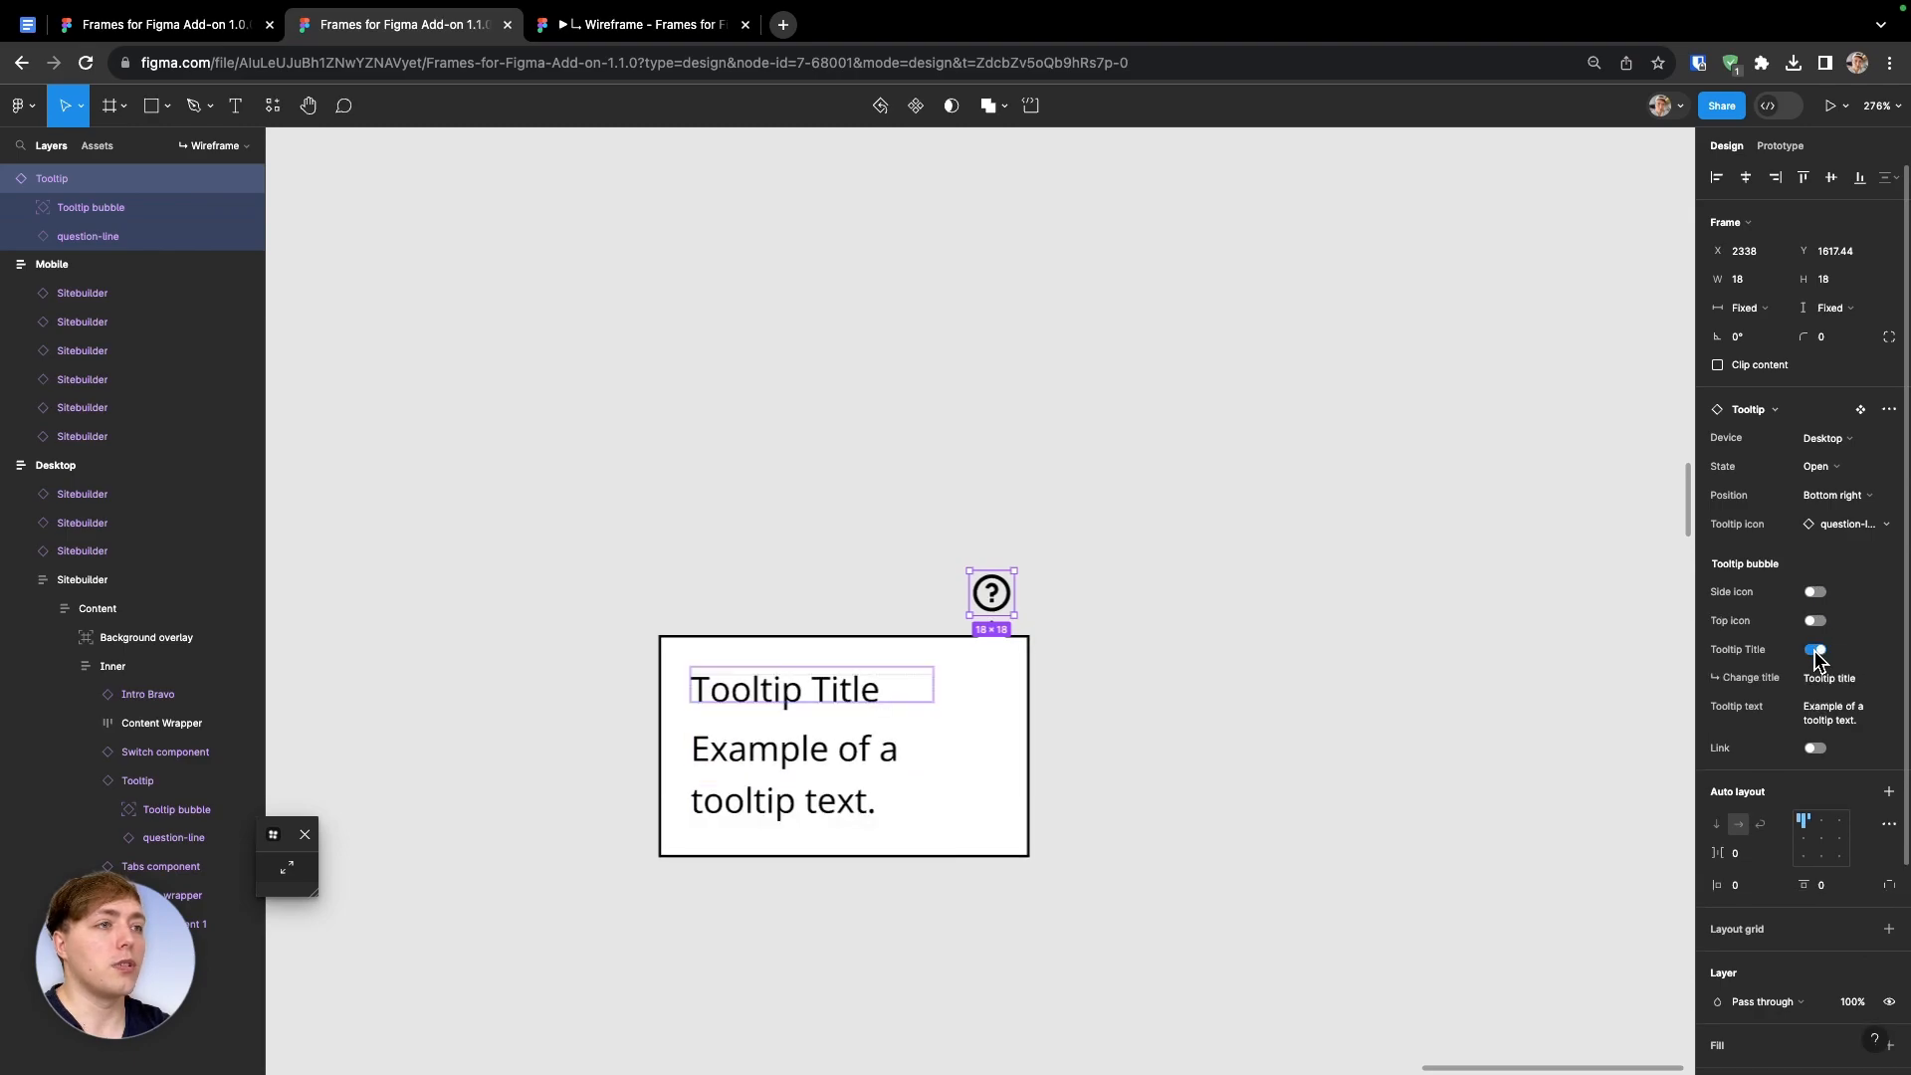
click(1815, 747)
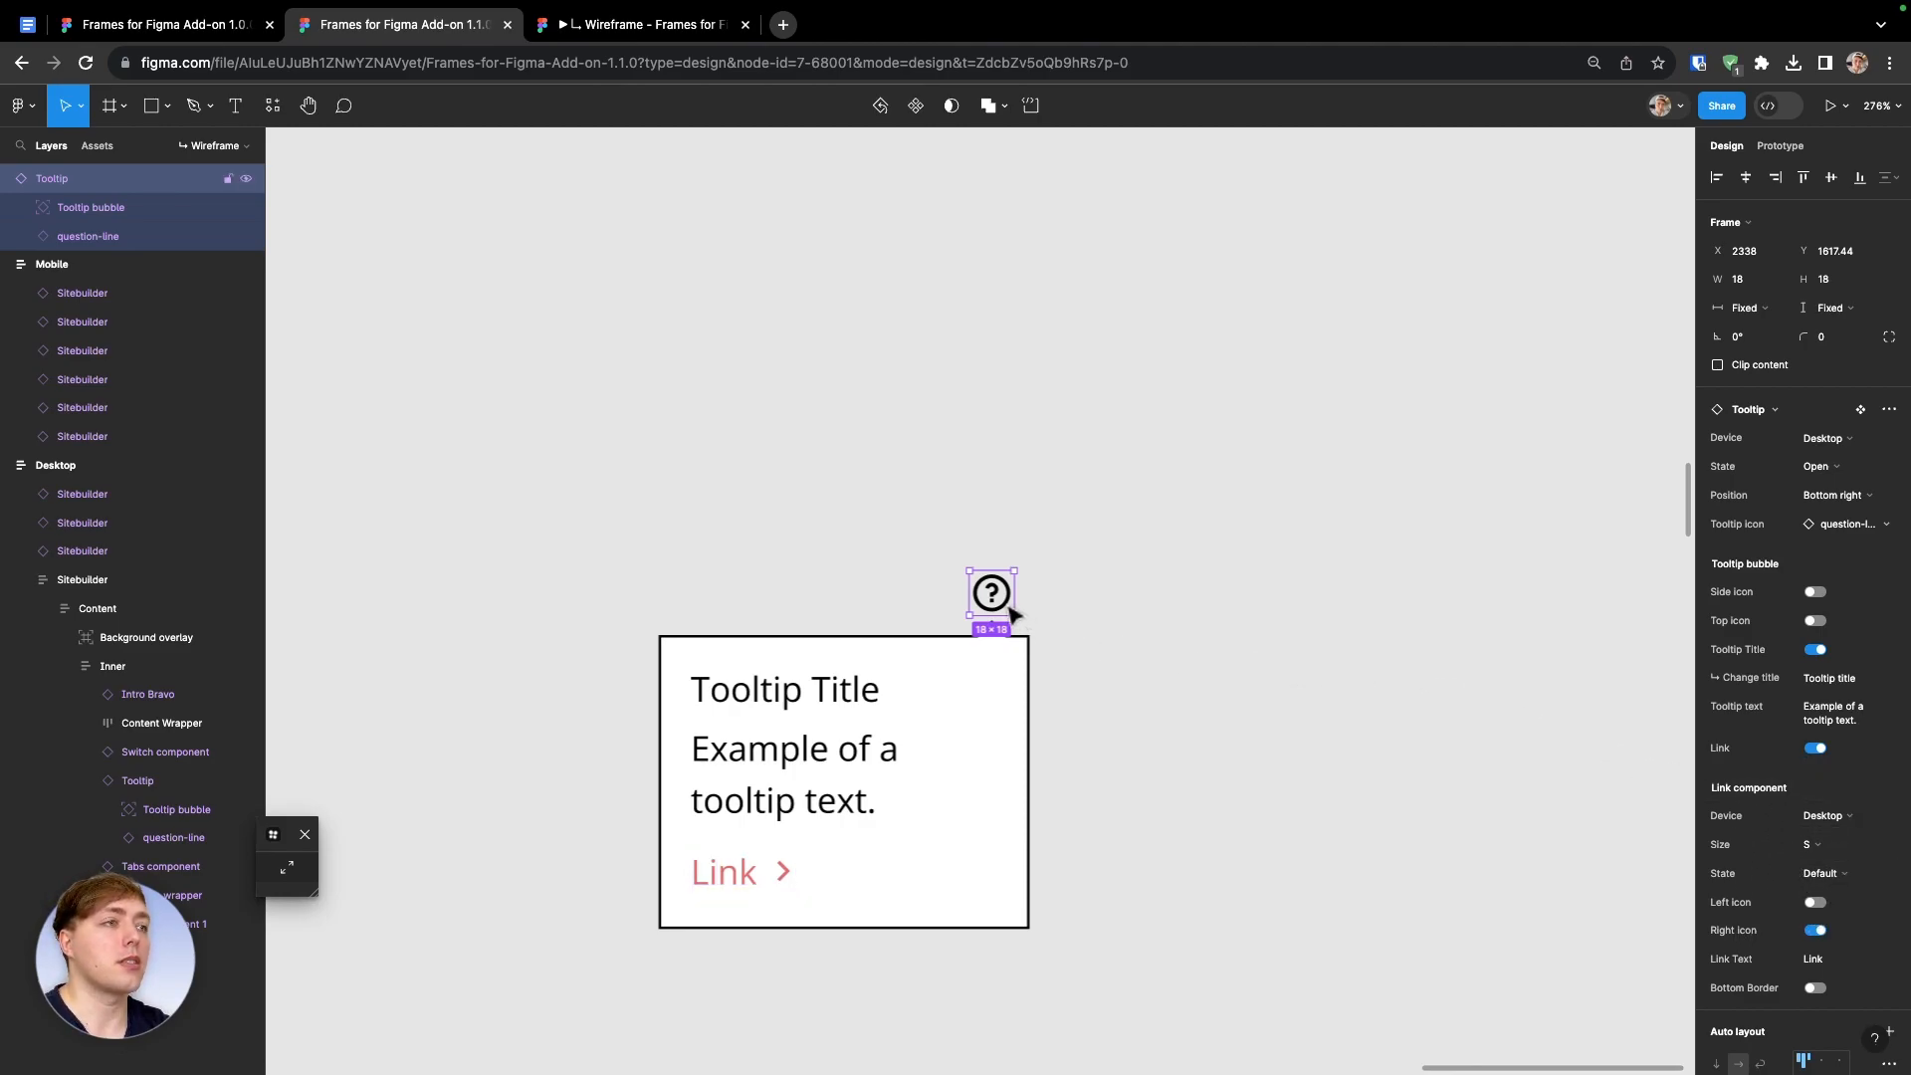
key(Delete)
Check the tooltip's hover behaviour above the vertical tabs in the prototype preview, and return to the design file
click(580, 28)
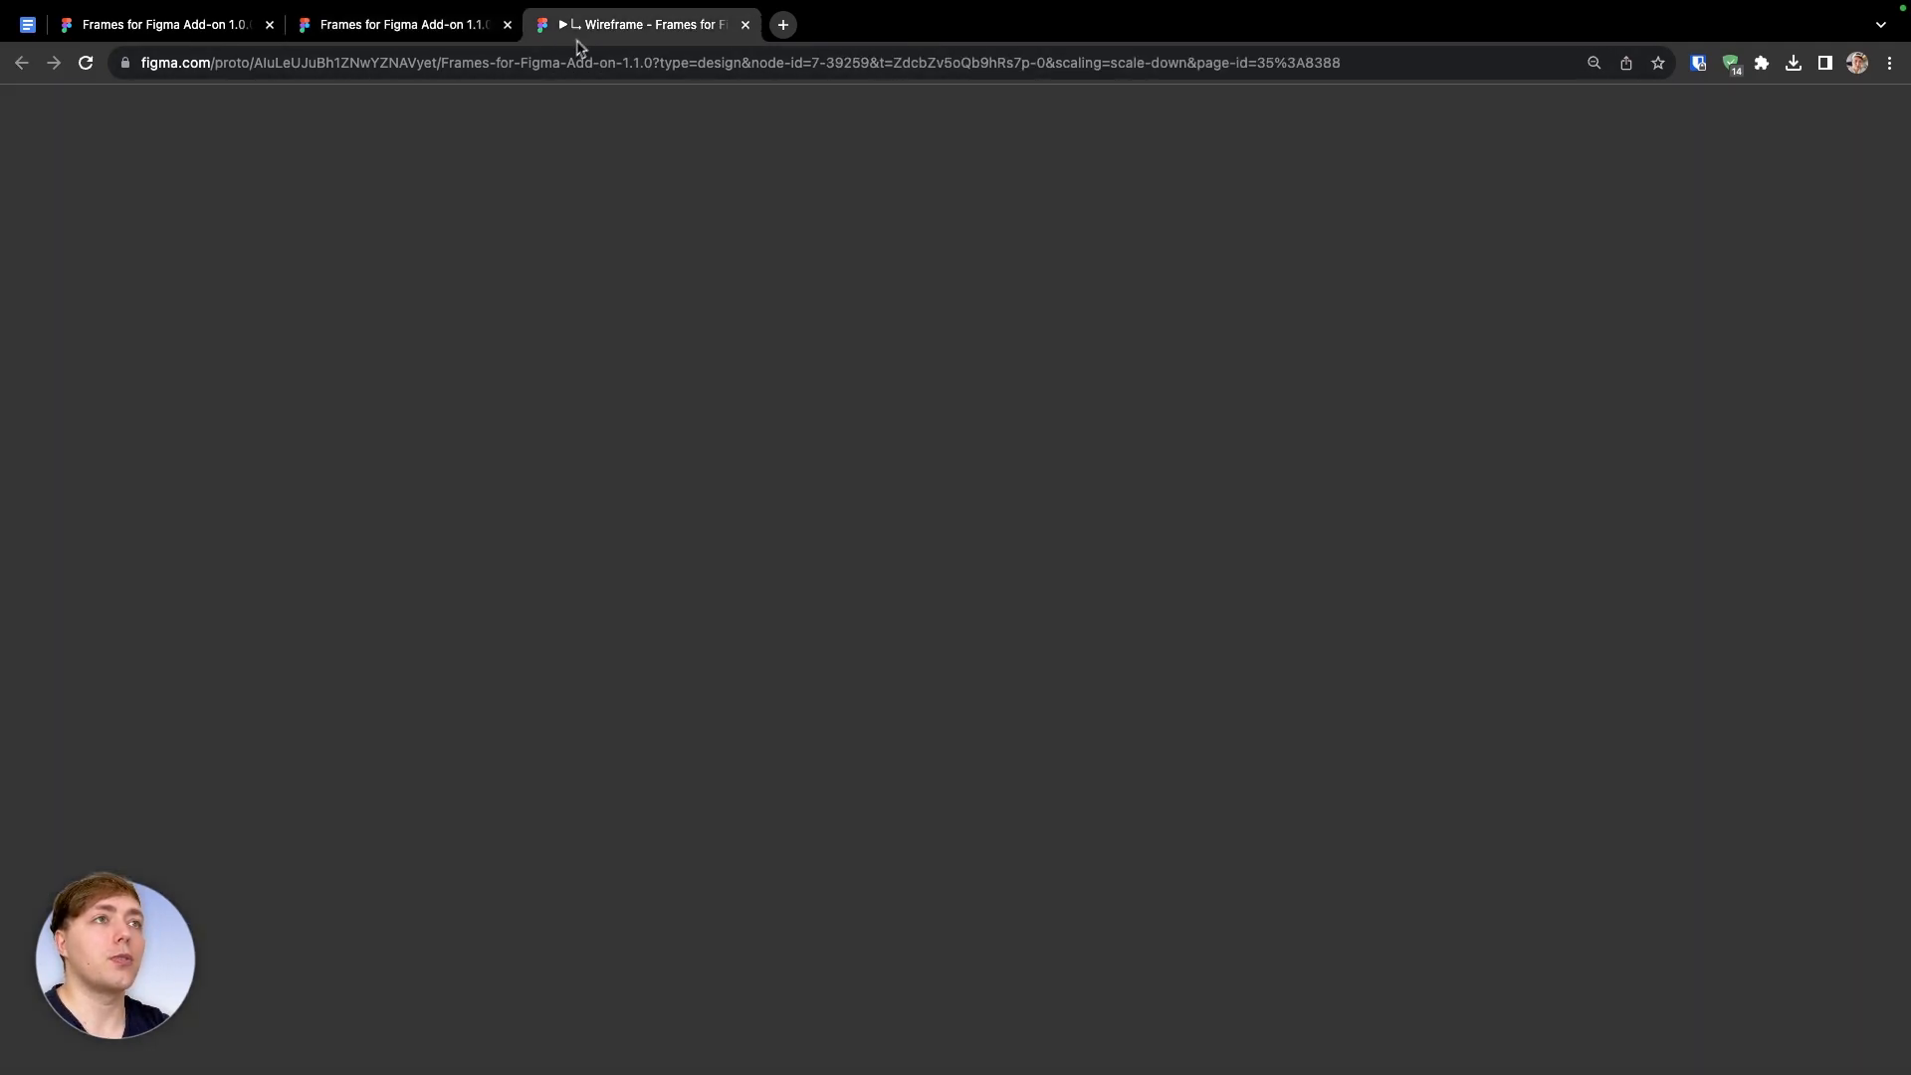
scroll(714, 567, down, 10)
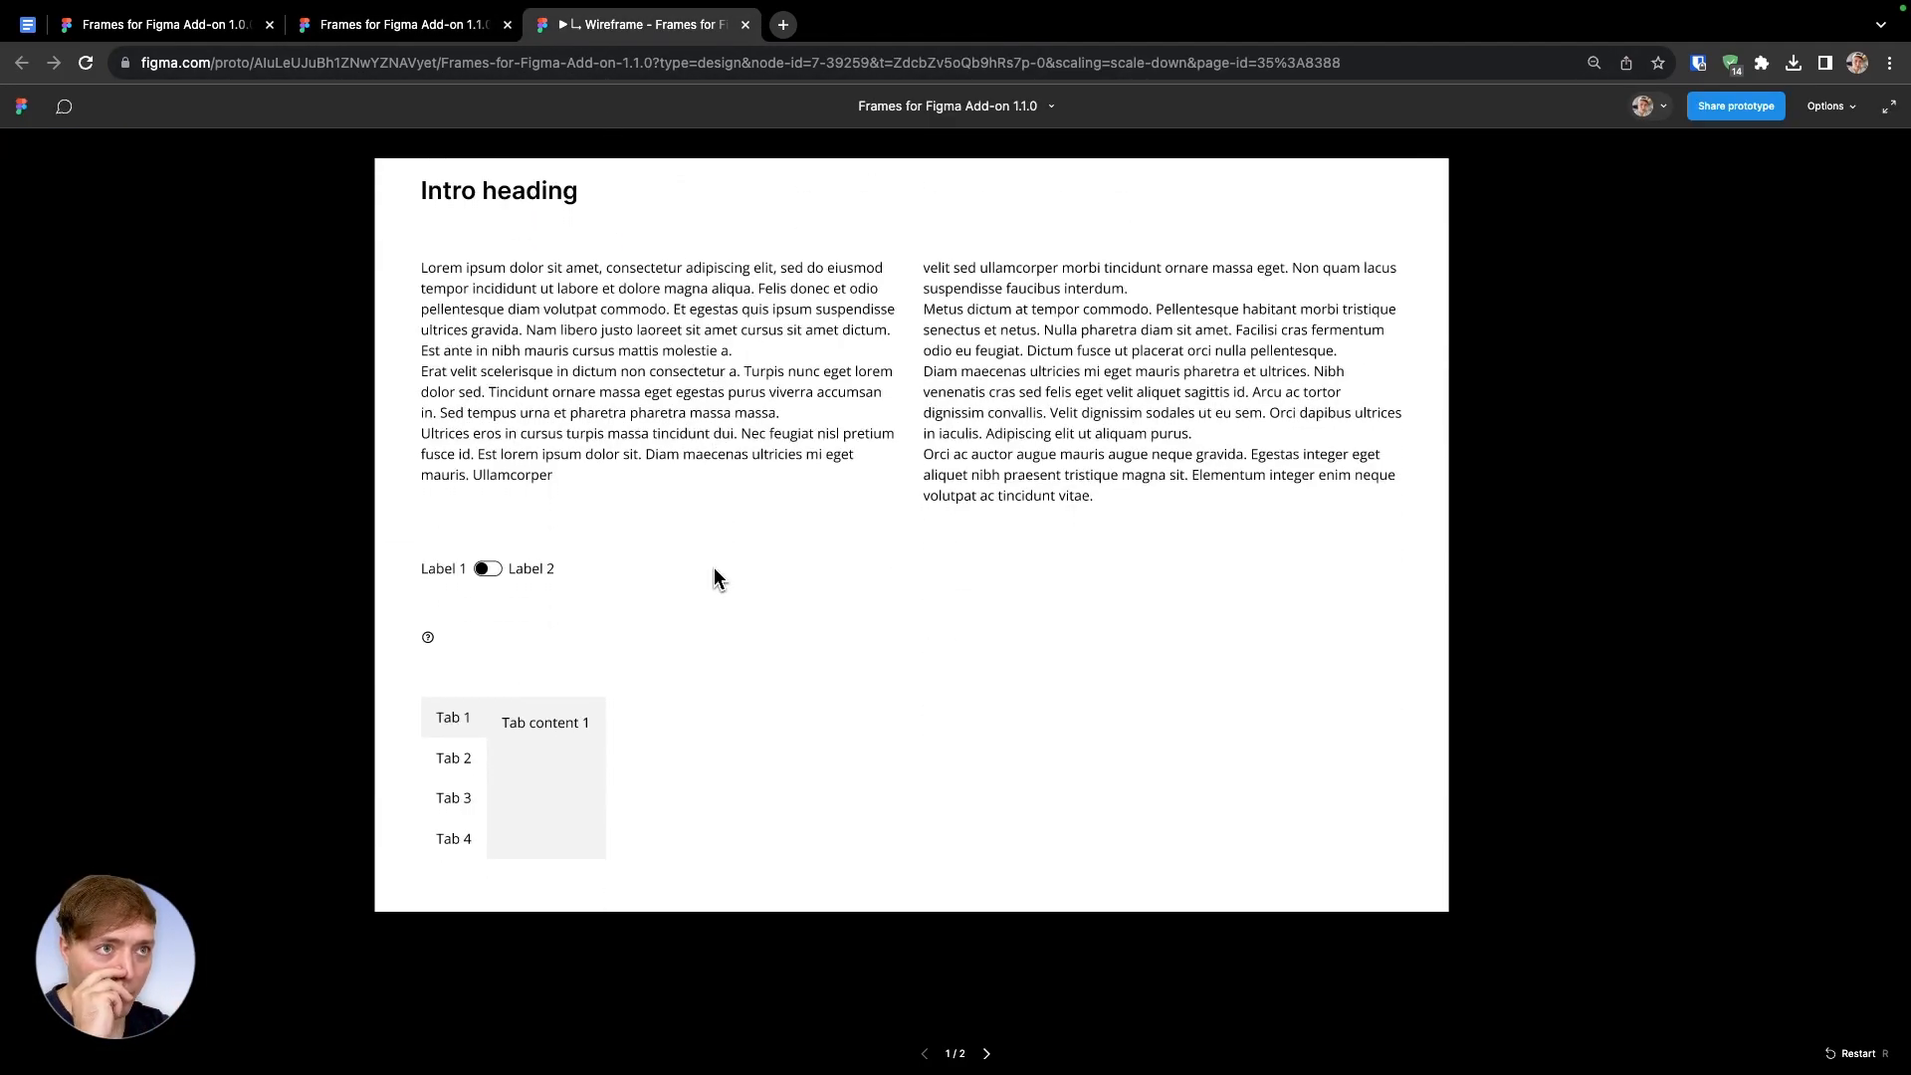
mouse_move(431, 571)
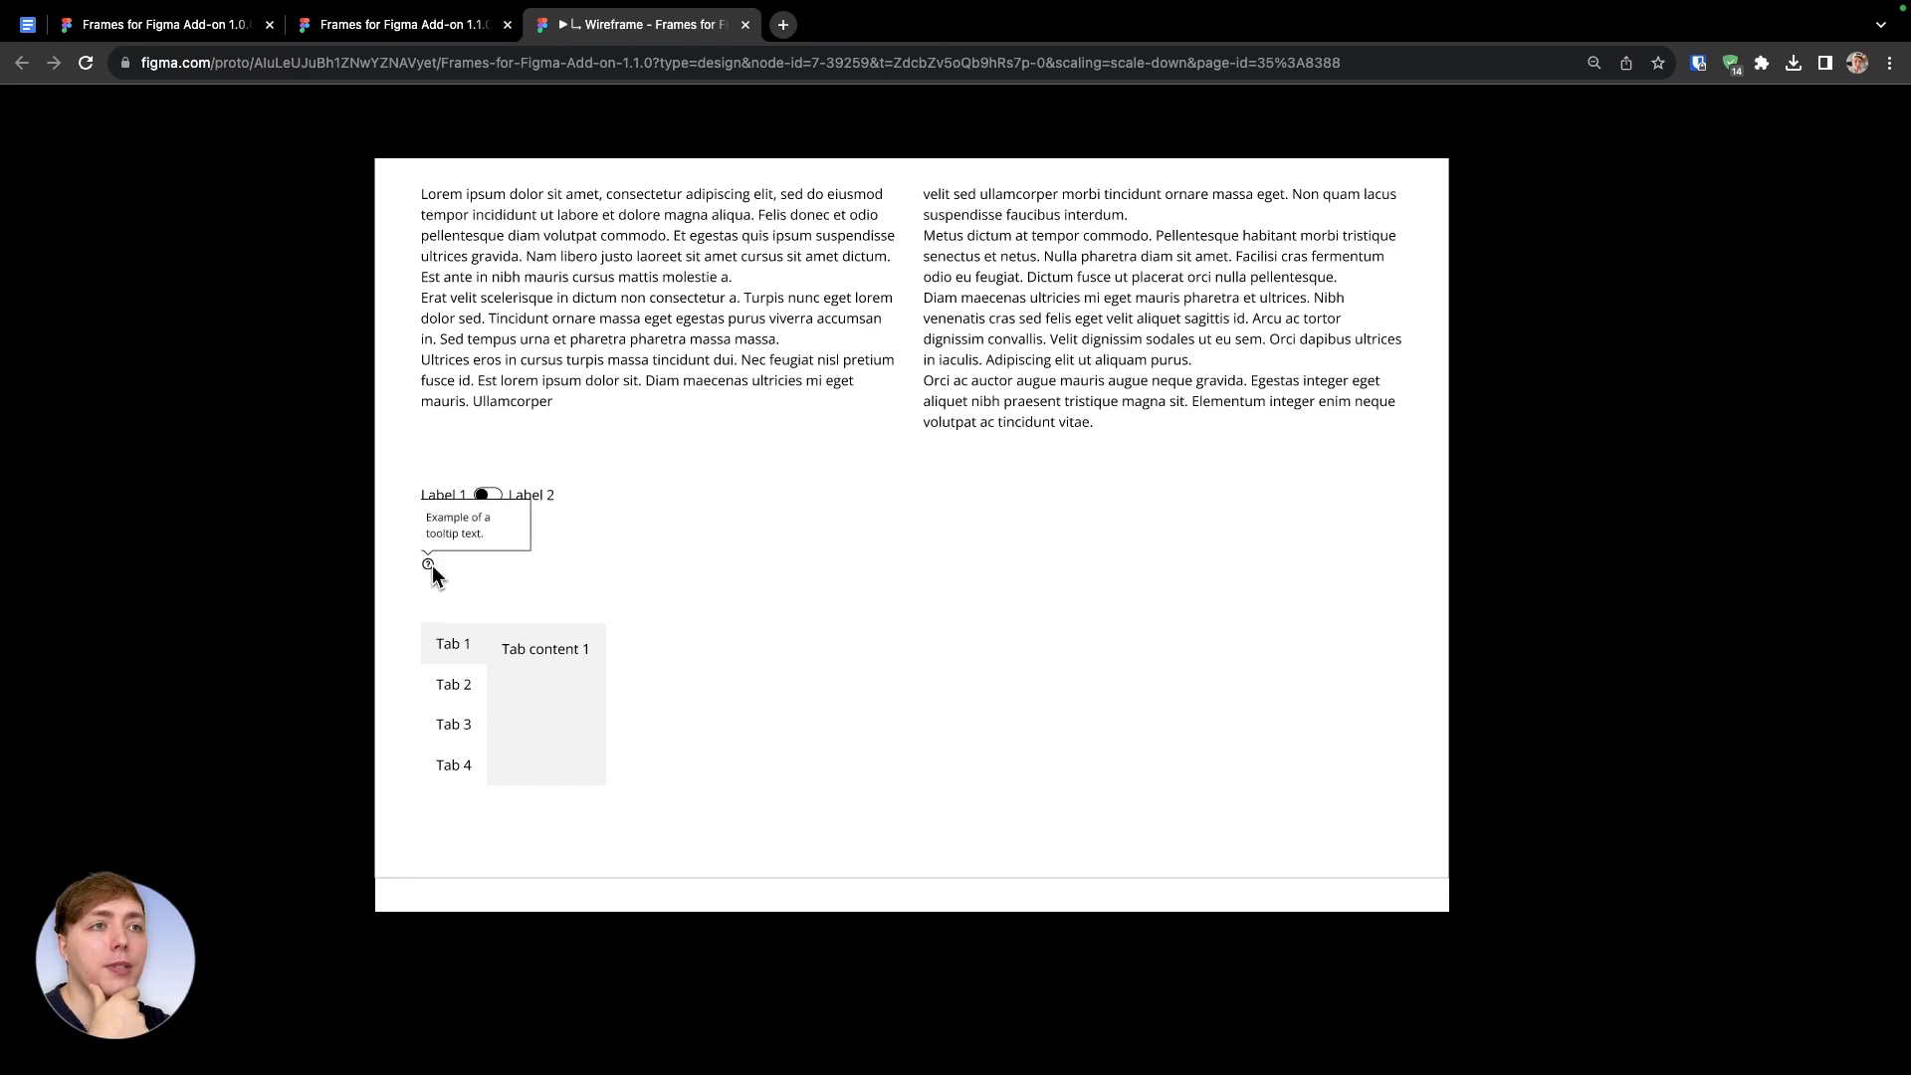
click(403, 25)
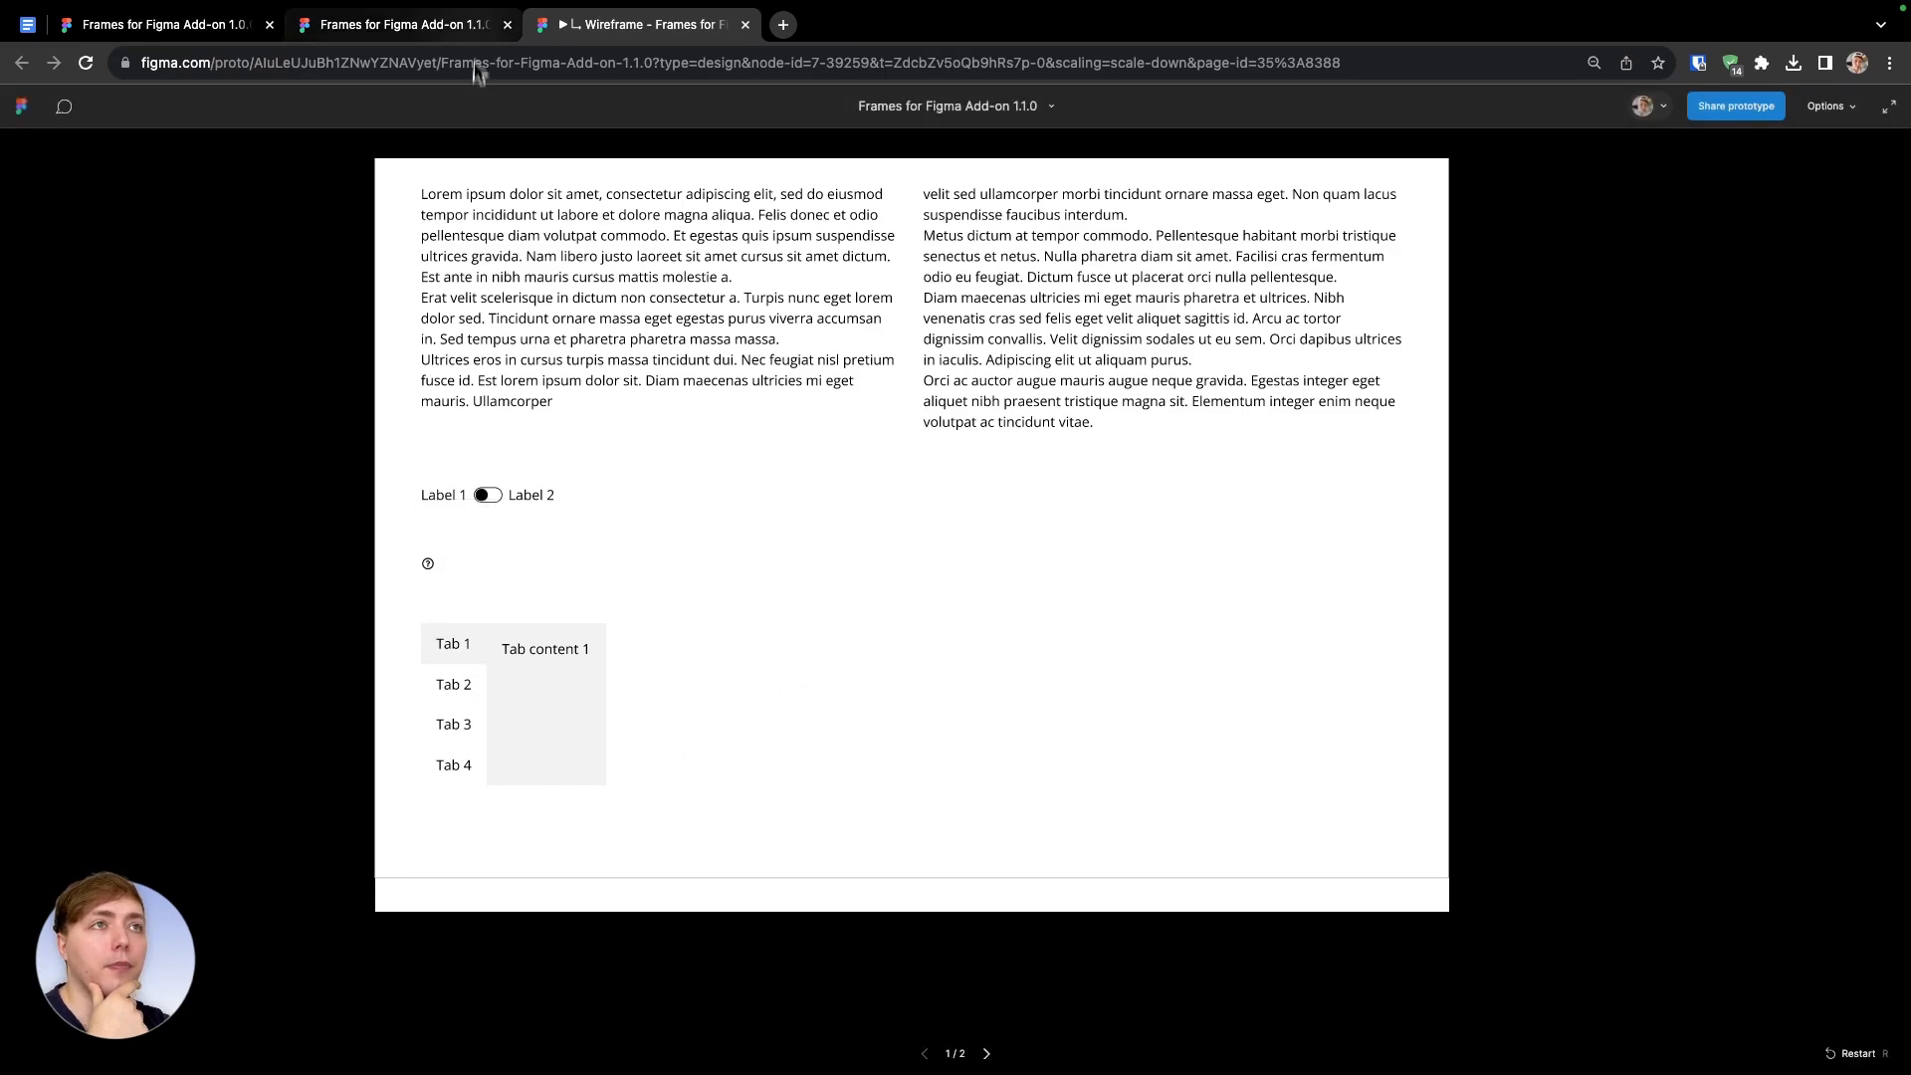
scroll(825, 521, down, 10)
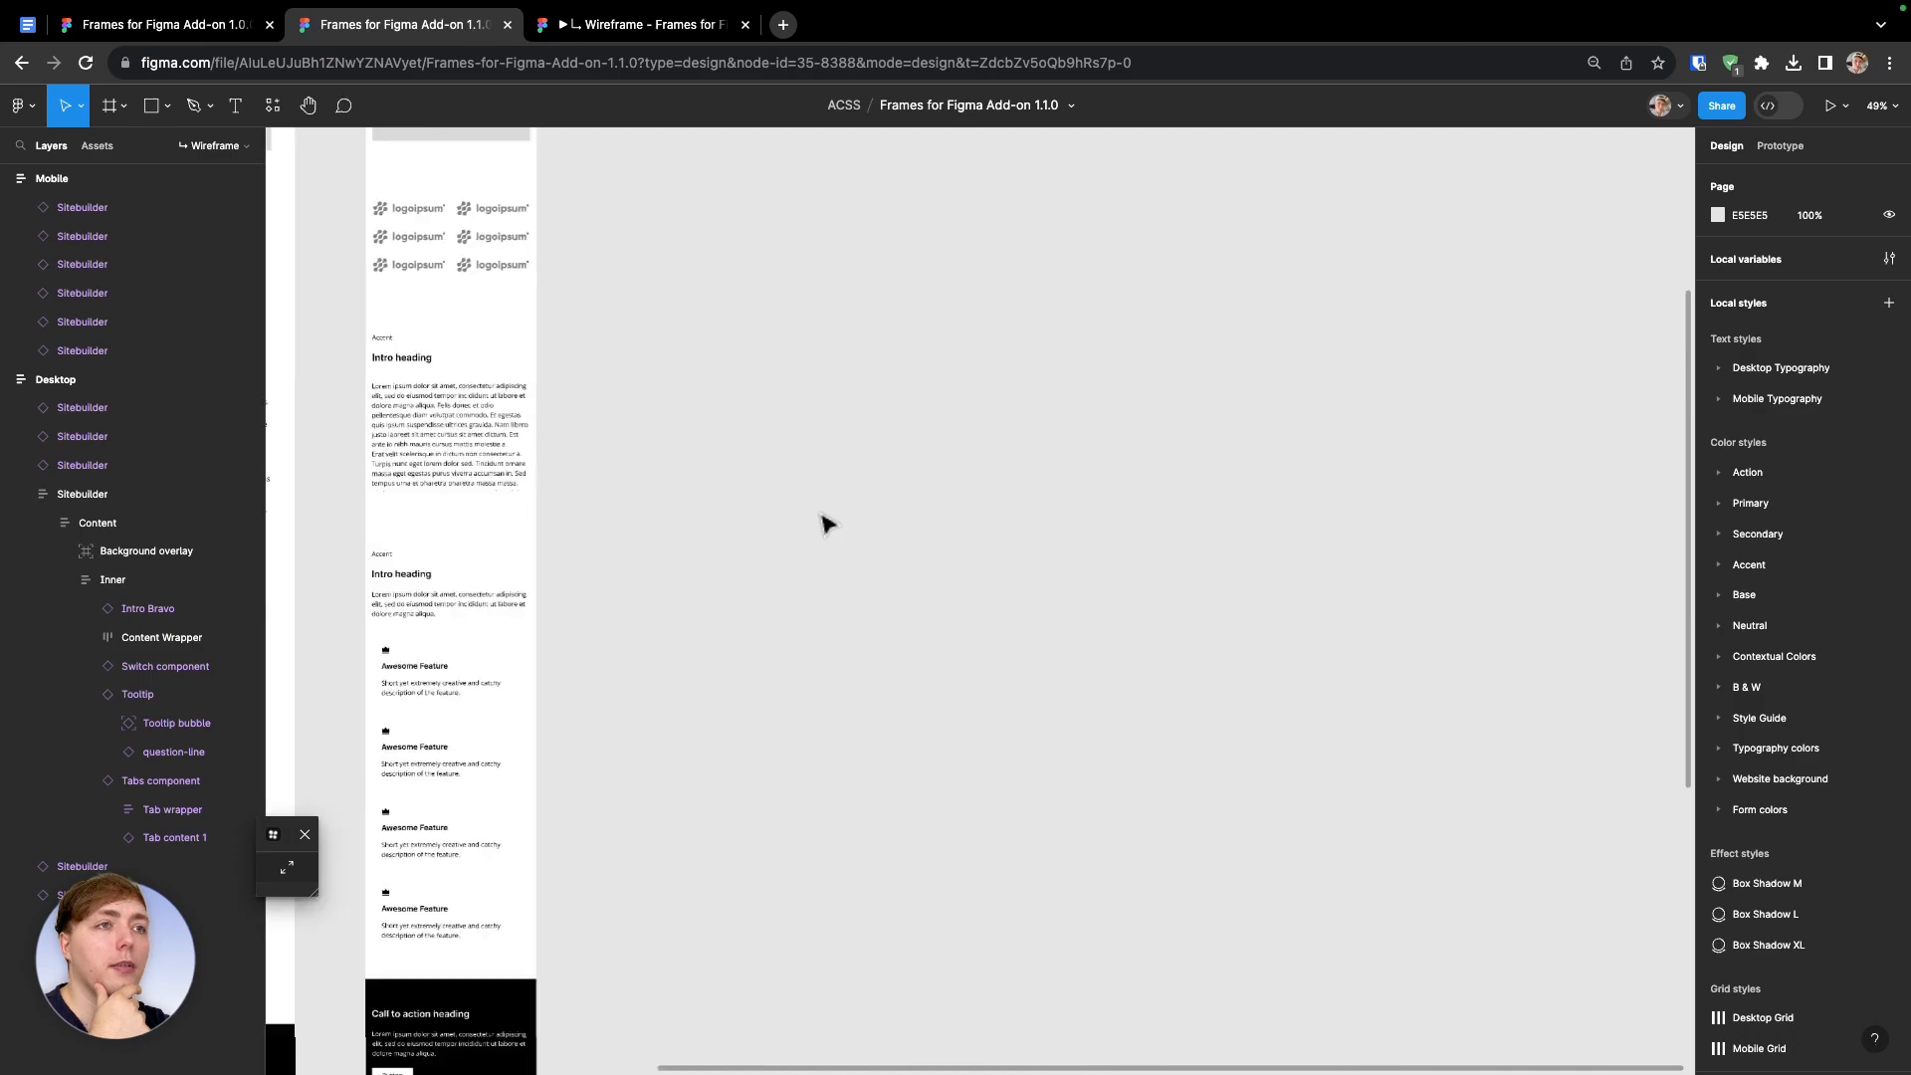
Center the contents of the Inner frame in the desktop intro section that holds the switch, tooltip and tabs
scroll(824, 521, left, 5)
click(552, 618)
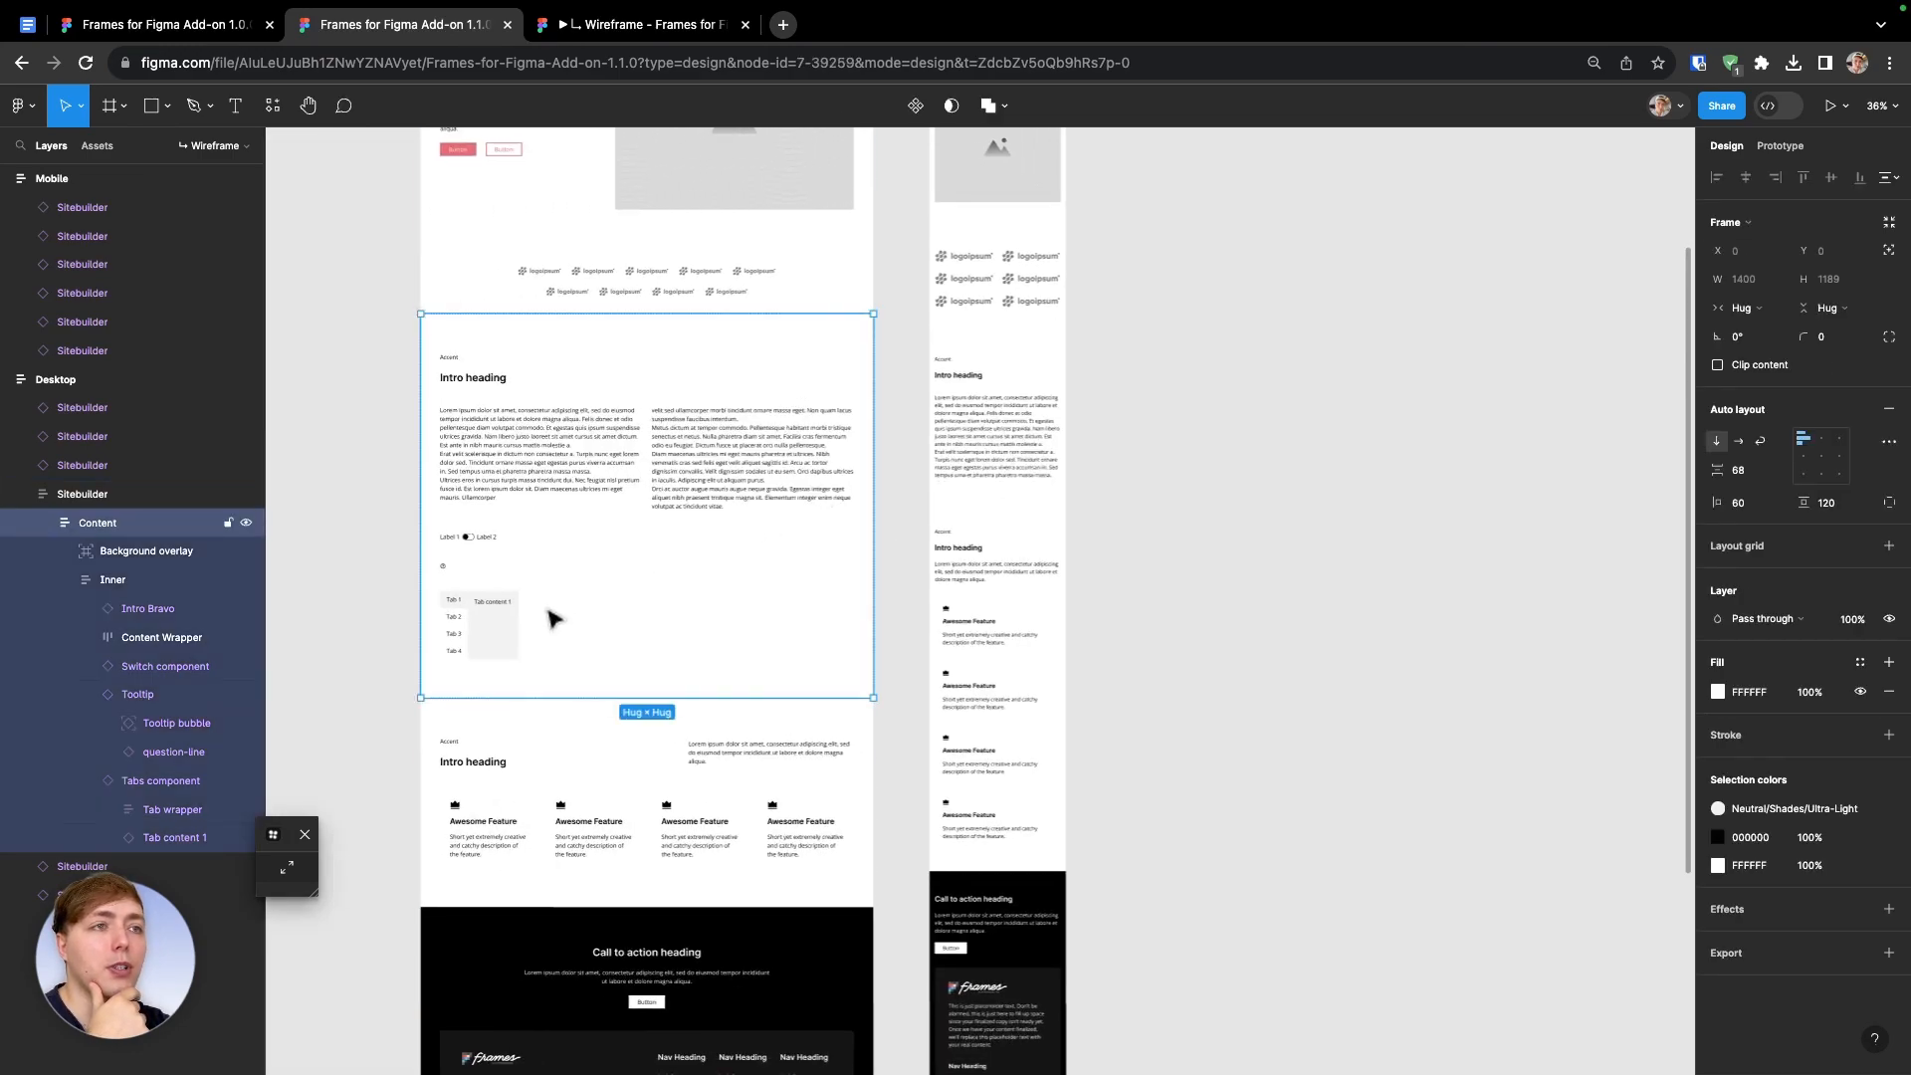
click(109, 580)
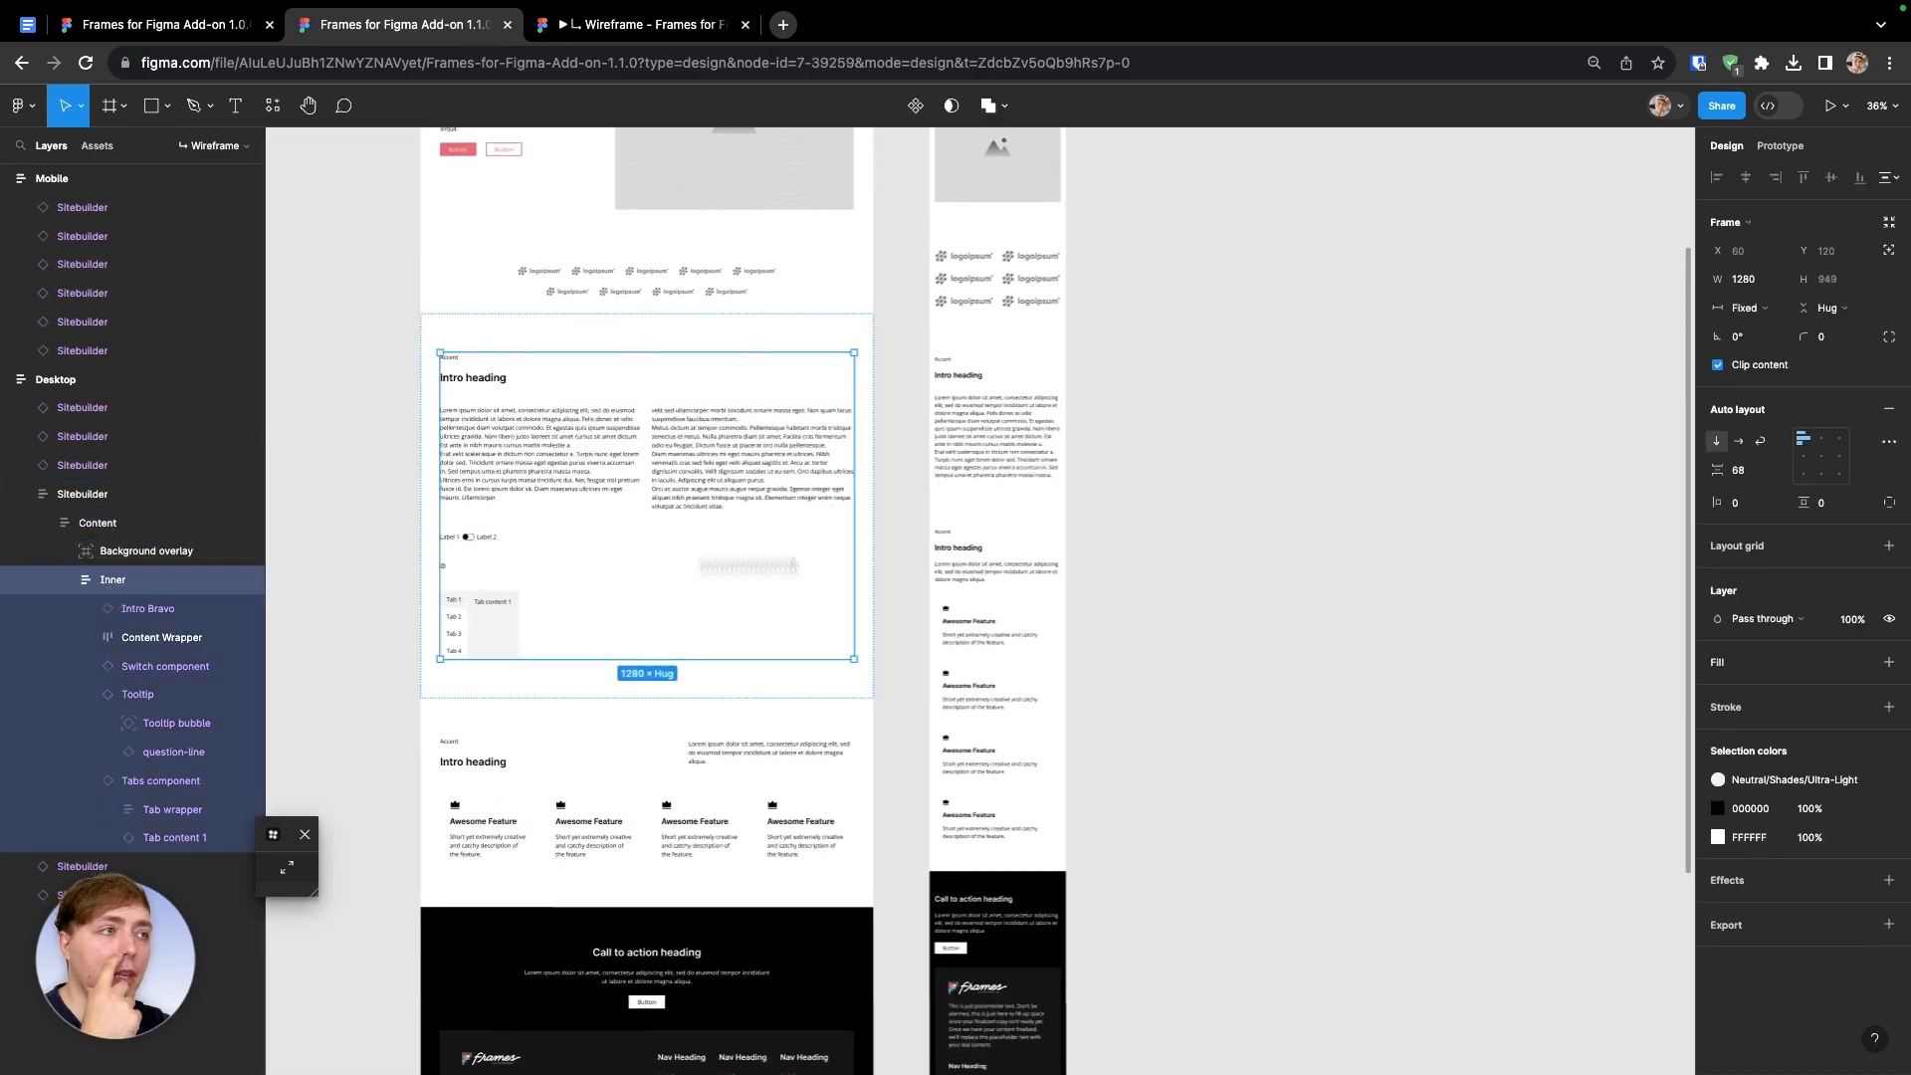
click(1820, 456)
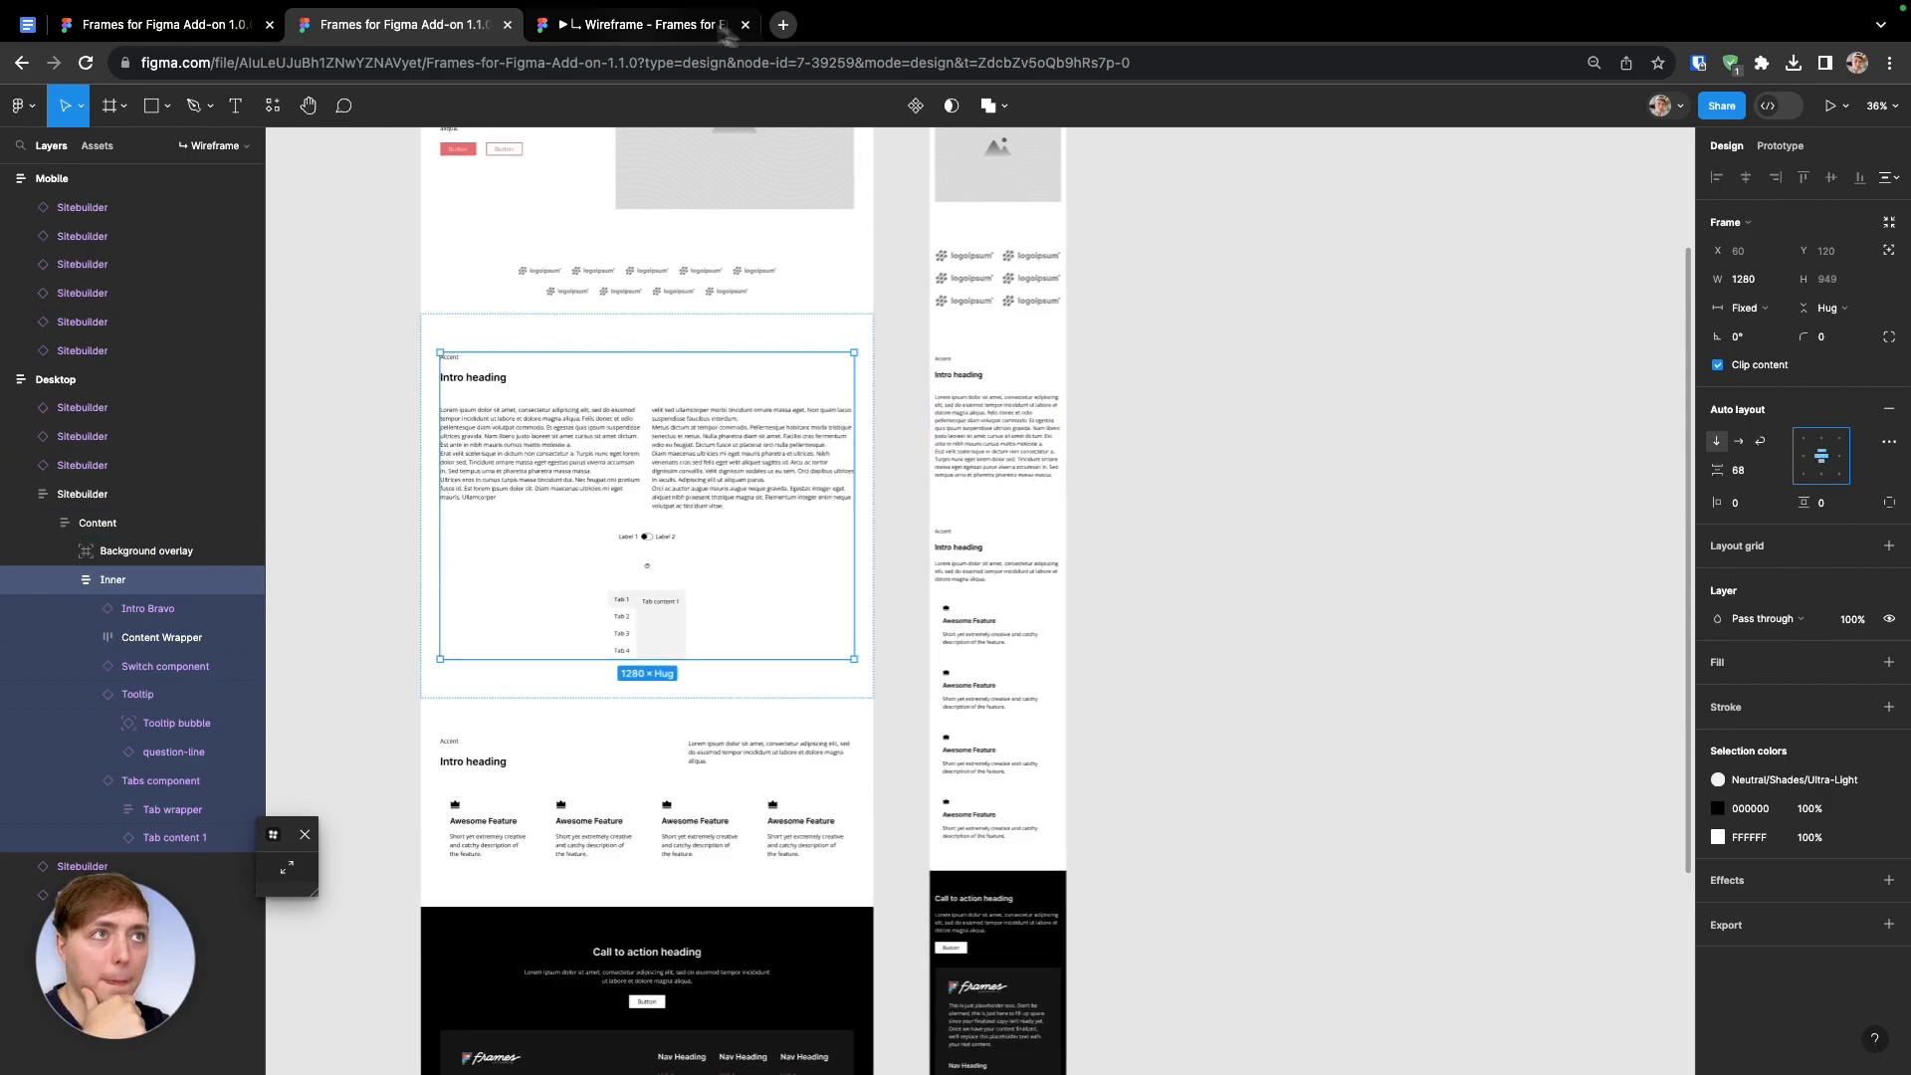
Check the centered tooltip in the prototype preview and consult the changelog document, ending back in the 1.1.0 design file
click(637, 25)
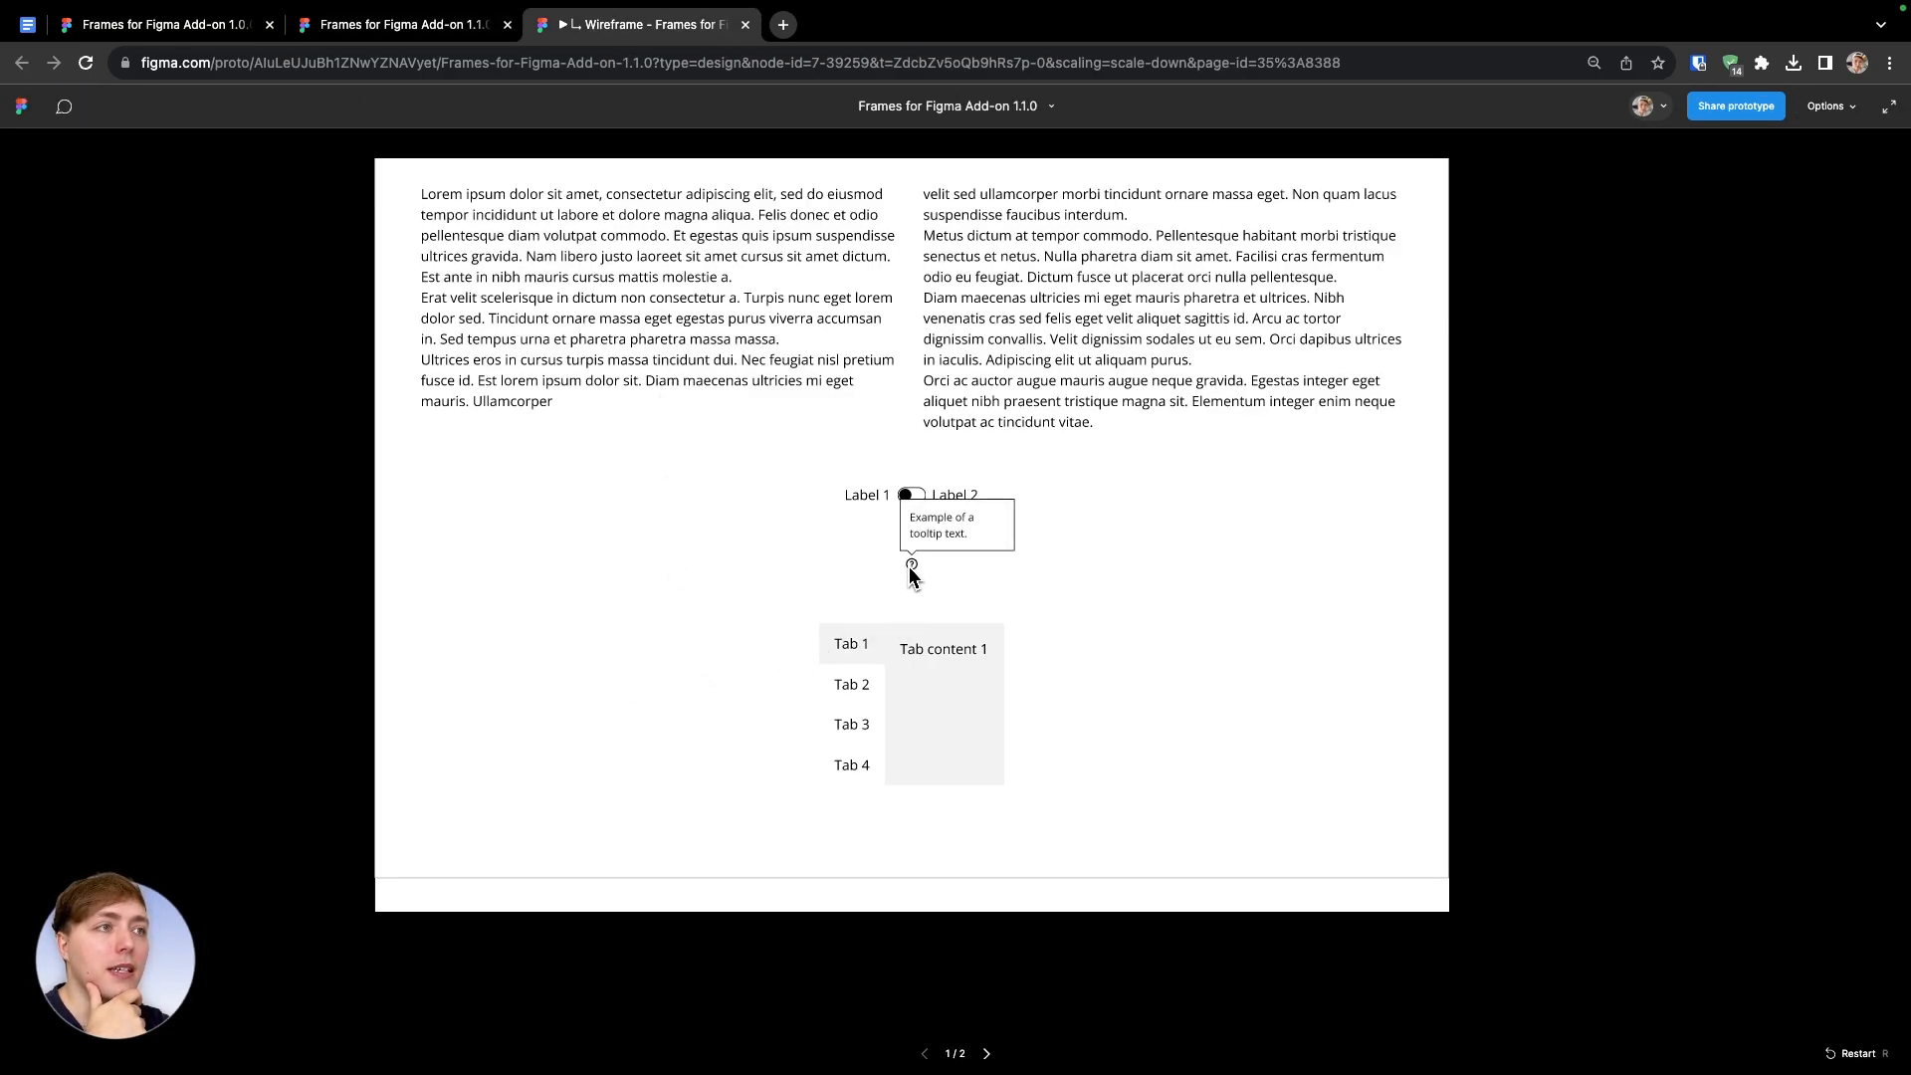
click(444, 28)
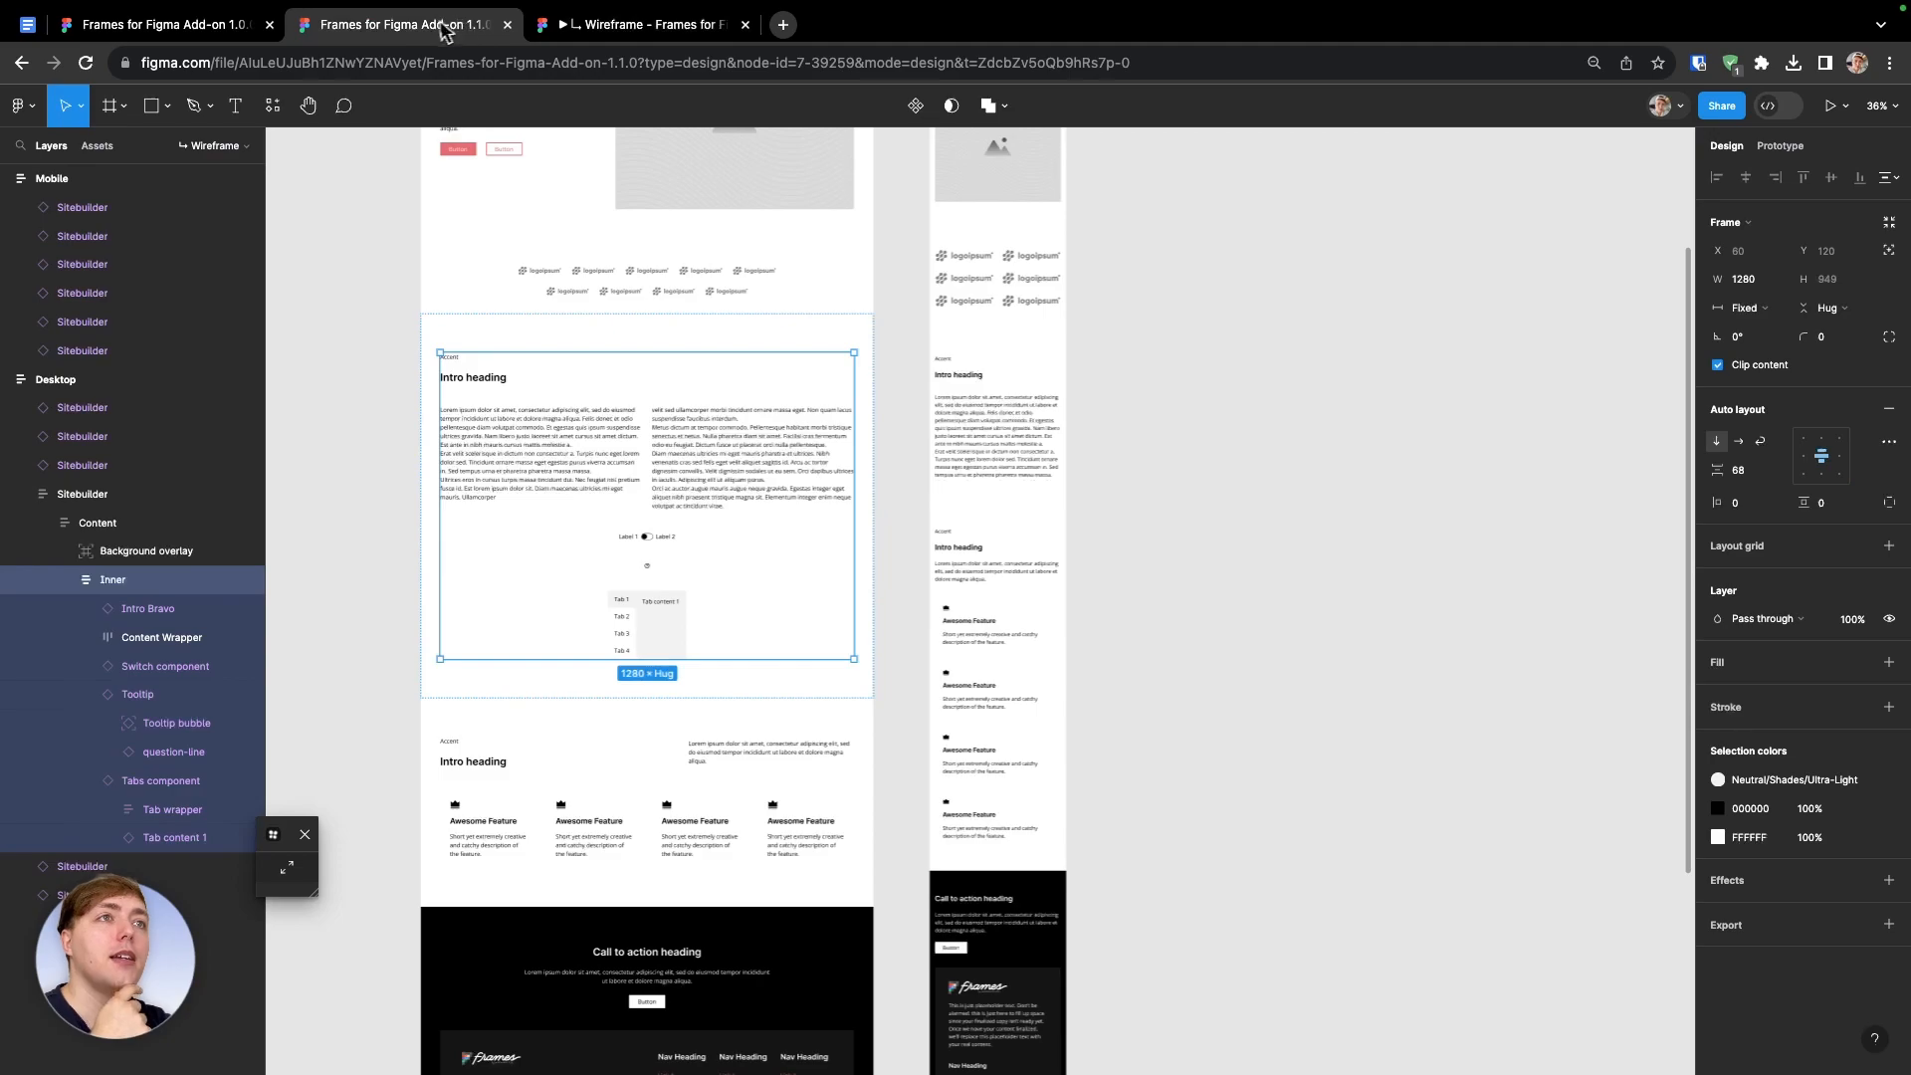
click(149, 25)
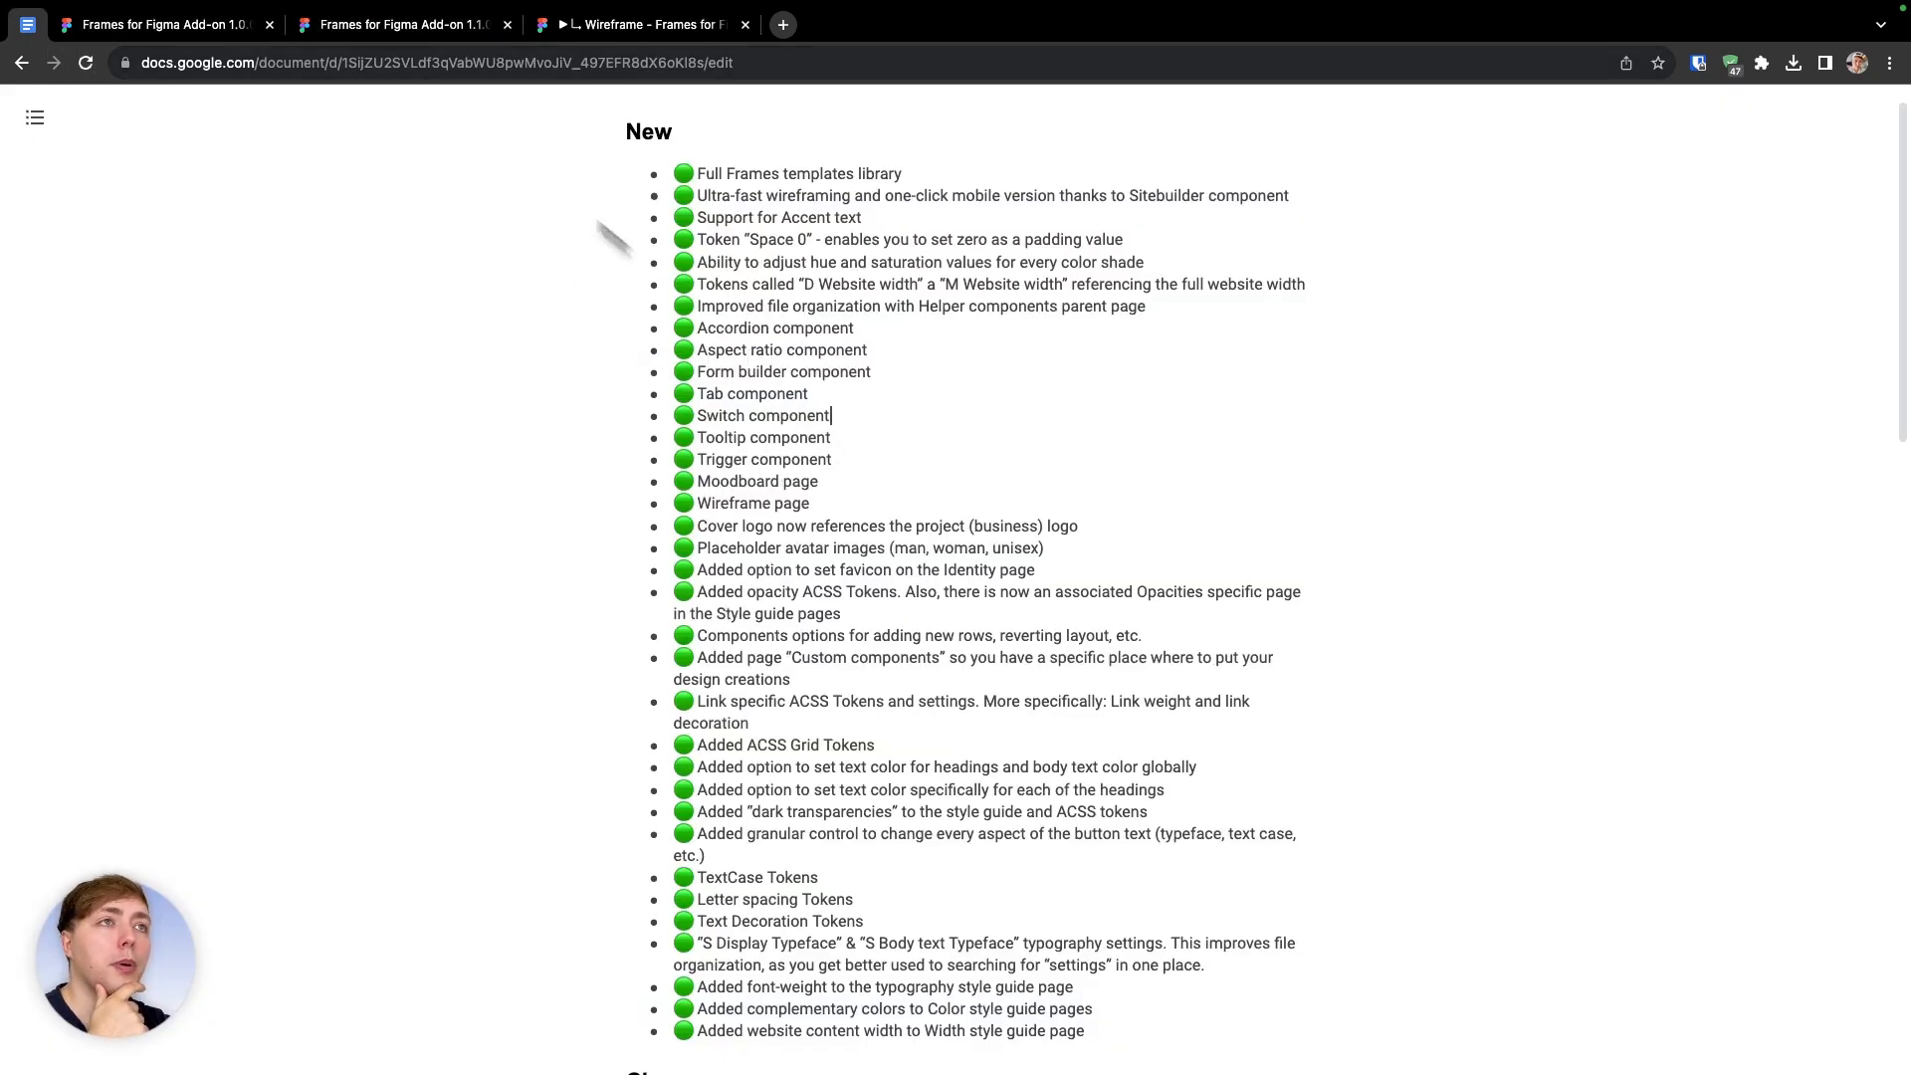
click(399, 25)
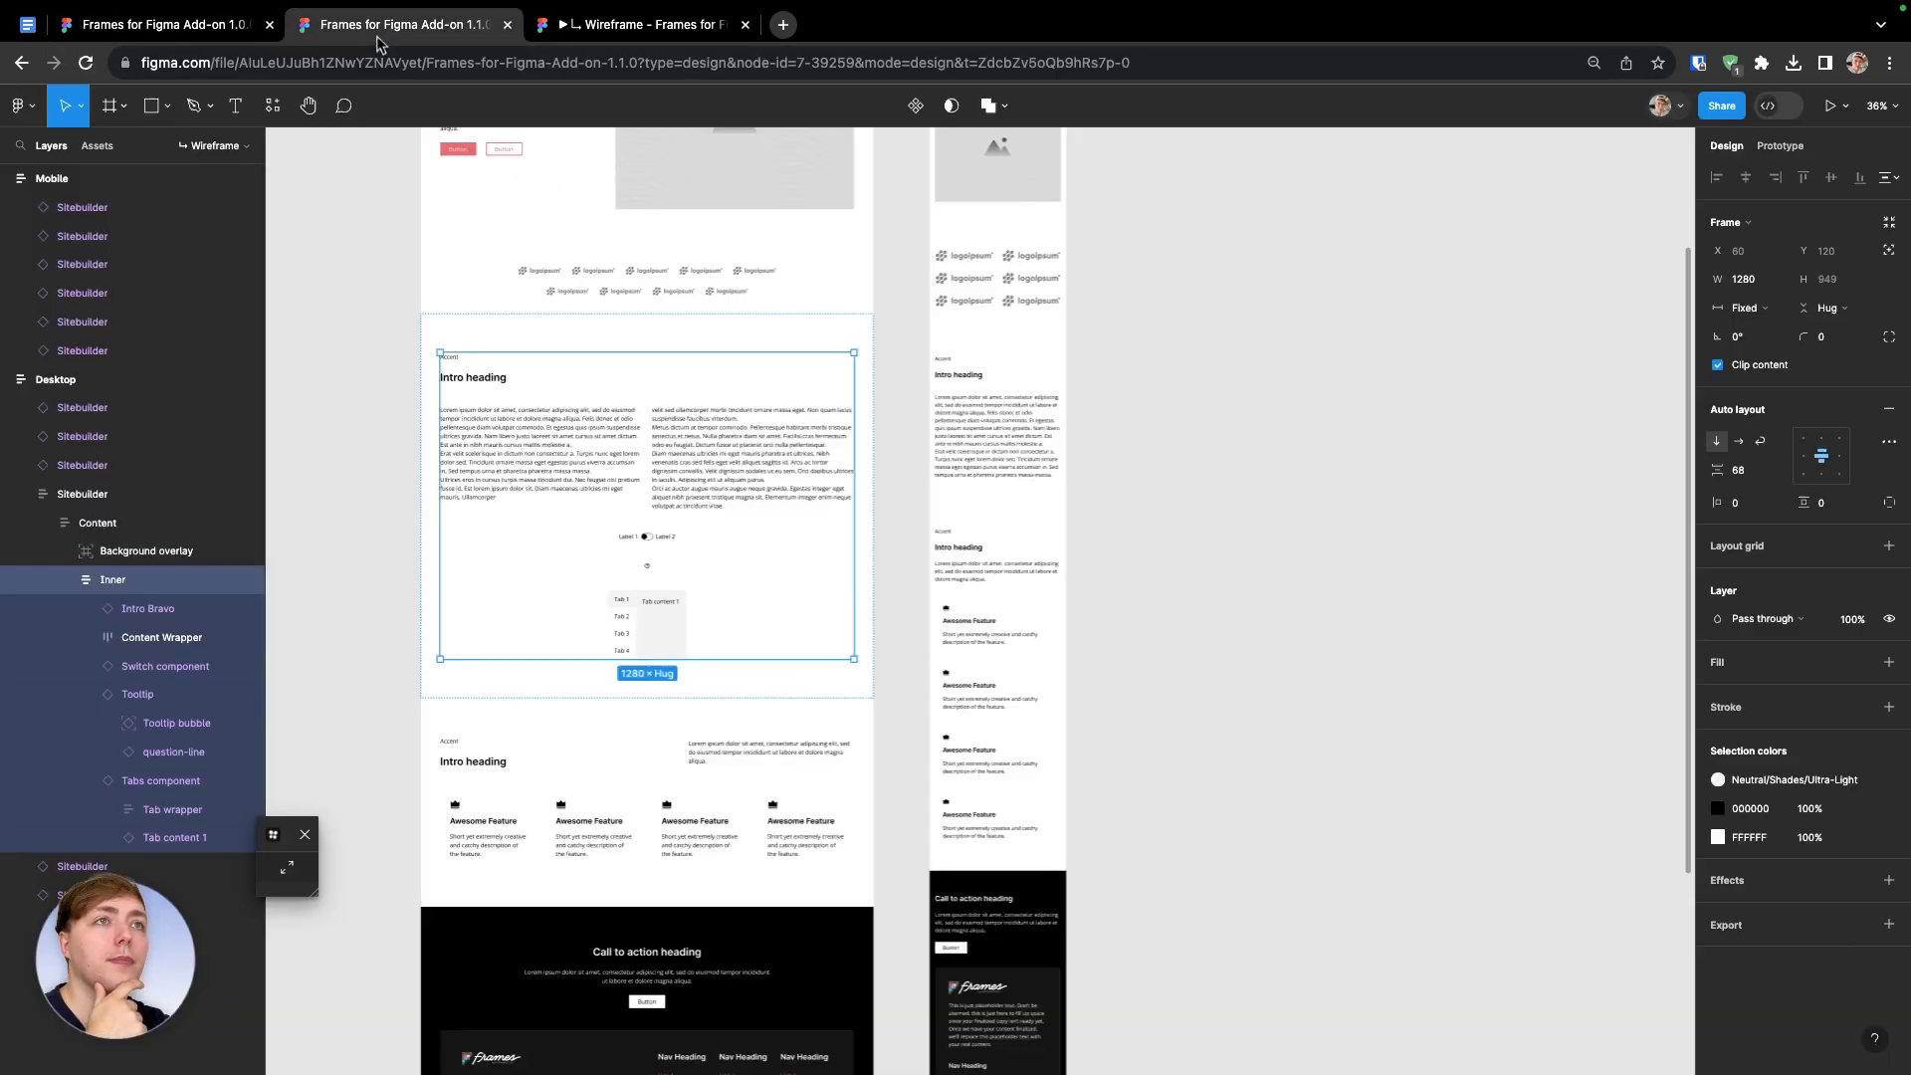
Clear the tooltip component search, open the Trigger page under Helper components, and inspect the Open and Close trigger variants
click(206, 147)
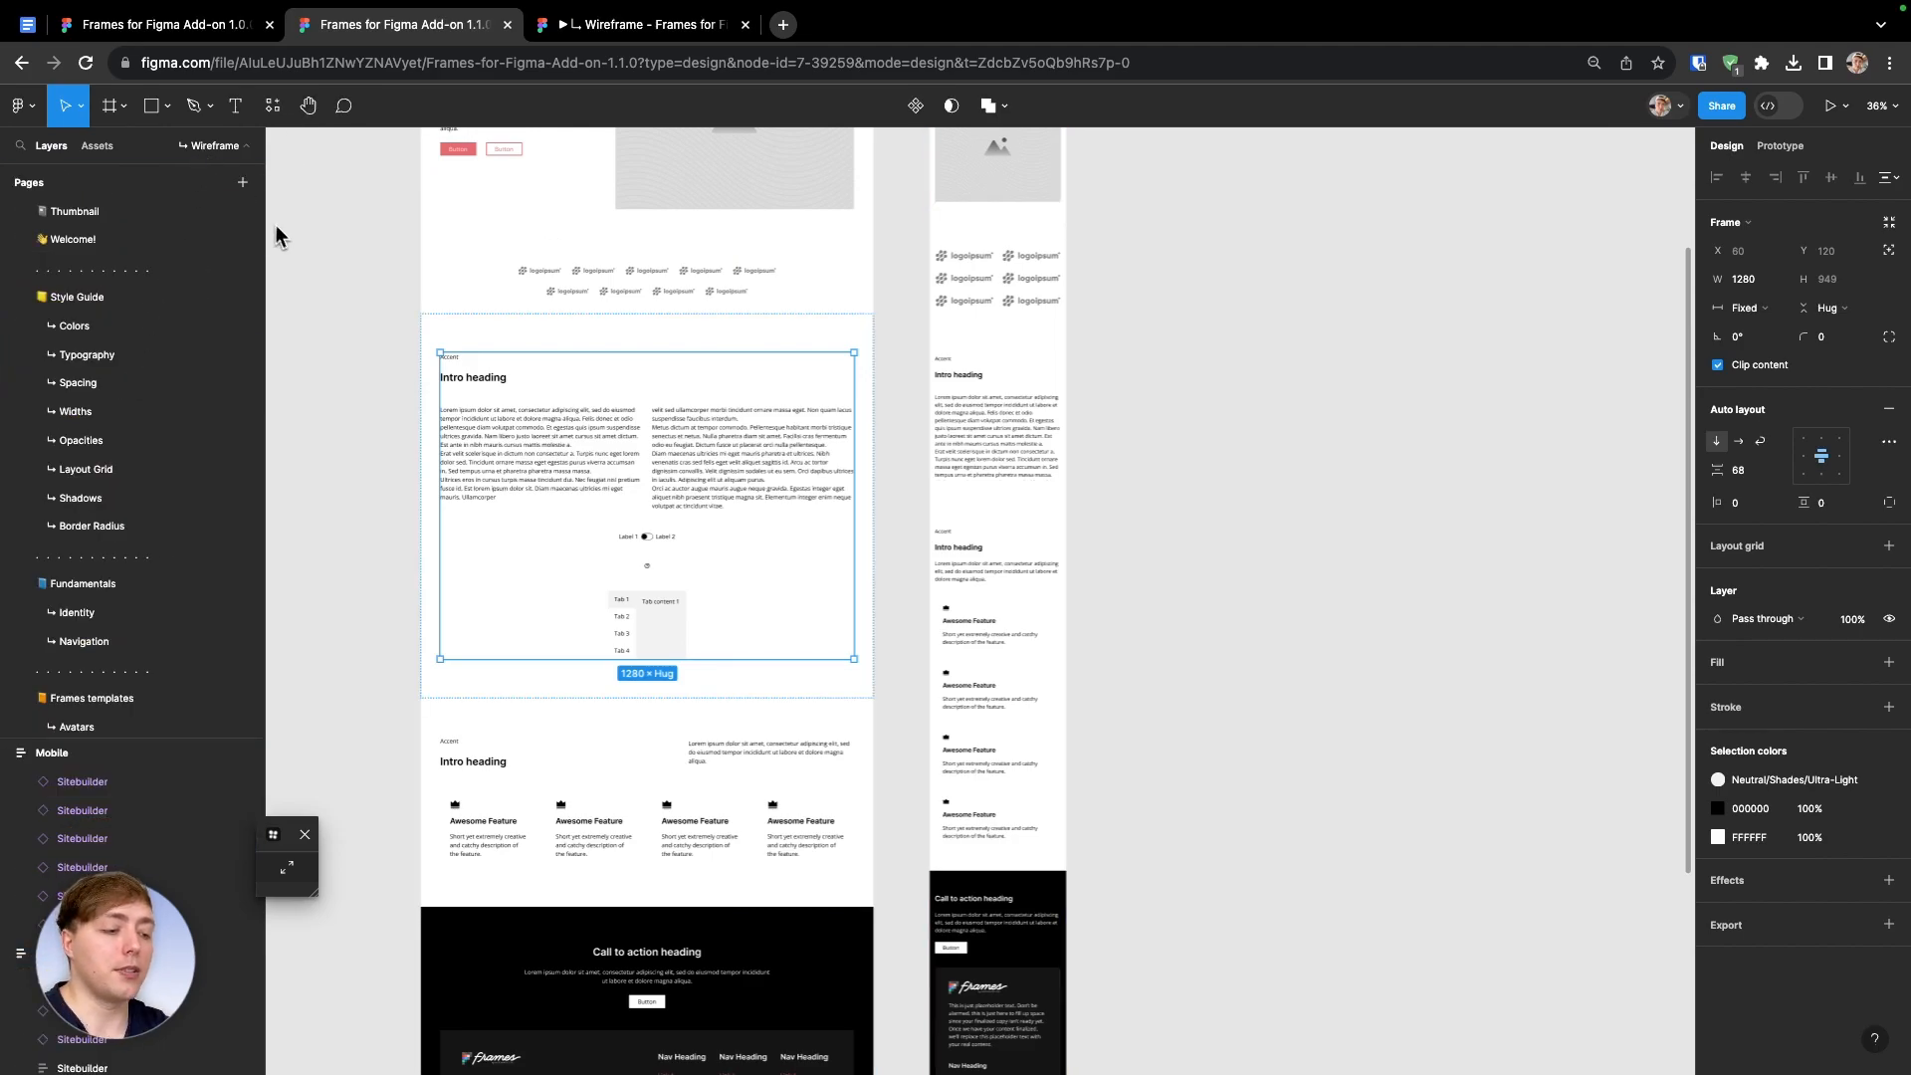
key(shift+i)
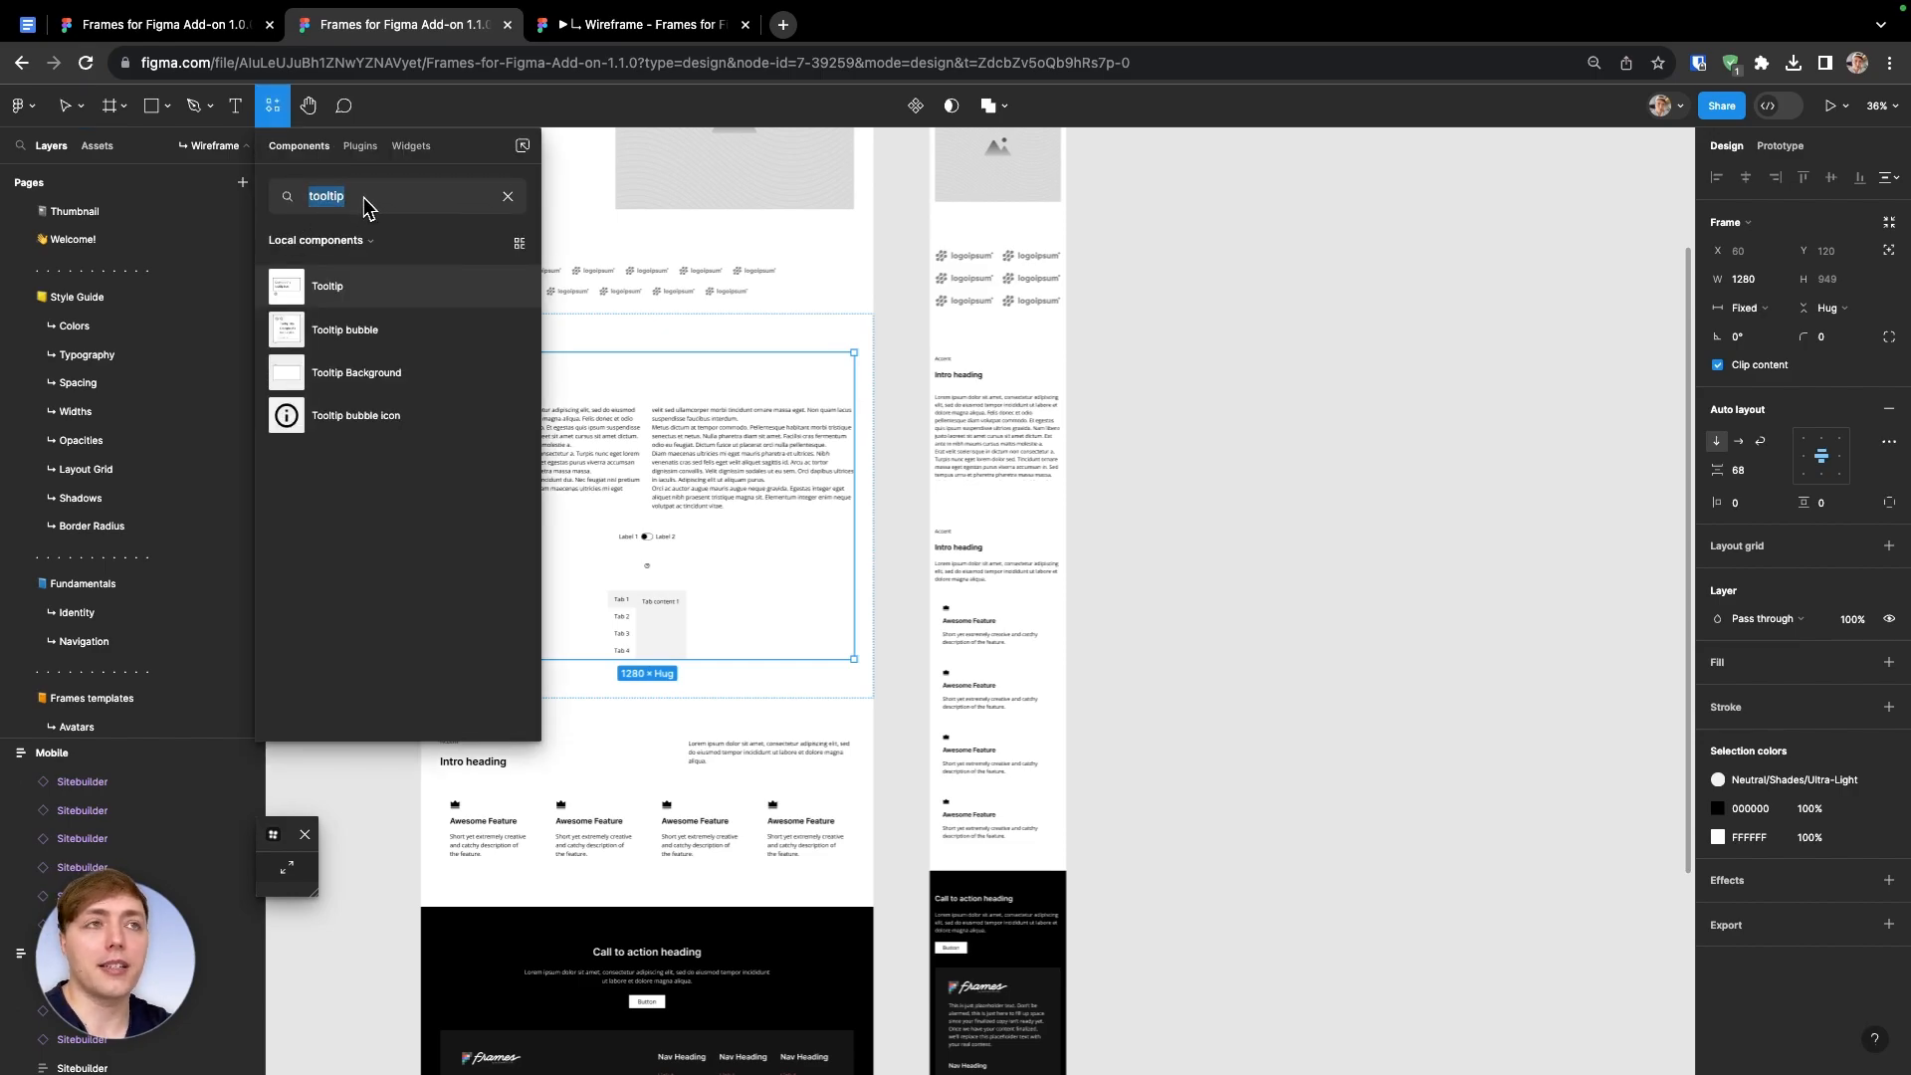
click(508, 196)
scroll(146, 476, down, 10)
scroll(145, 474, down, 4)
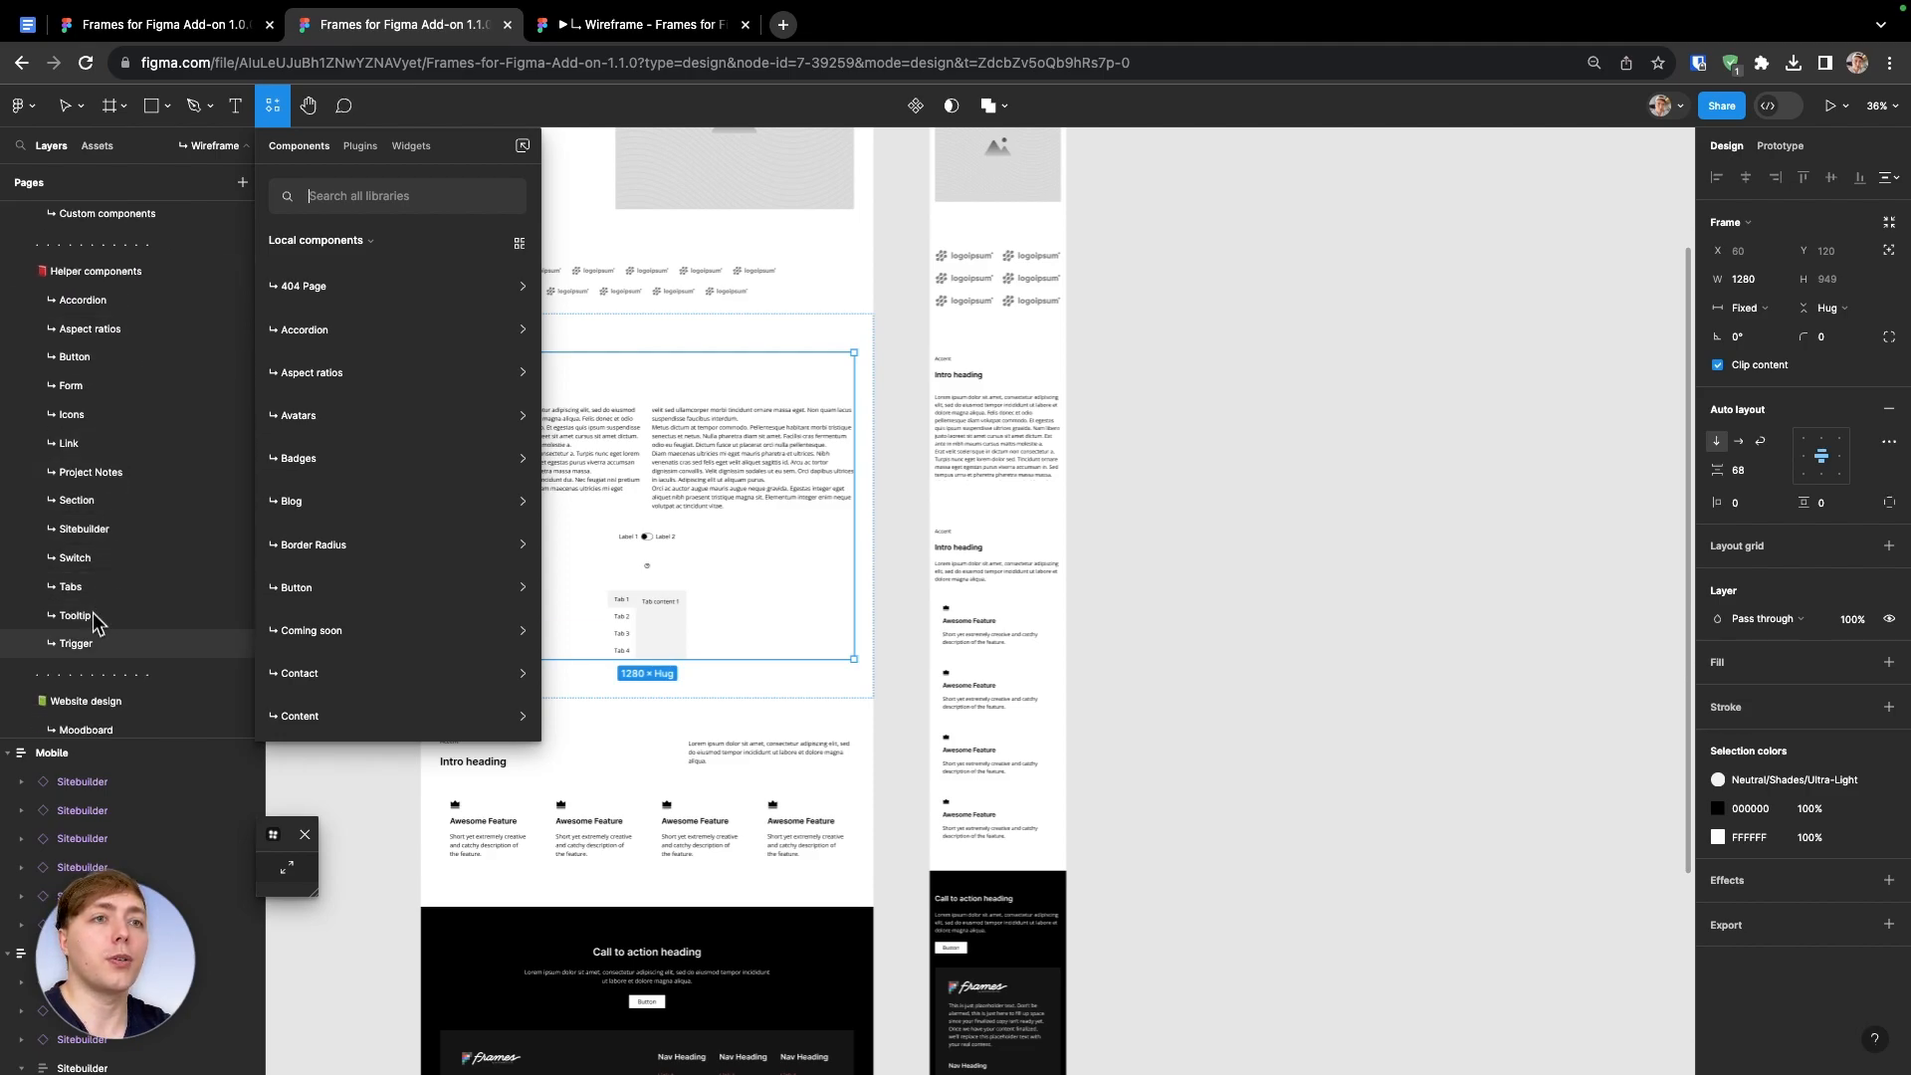
click(94, 643)
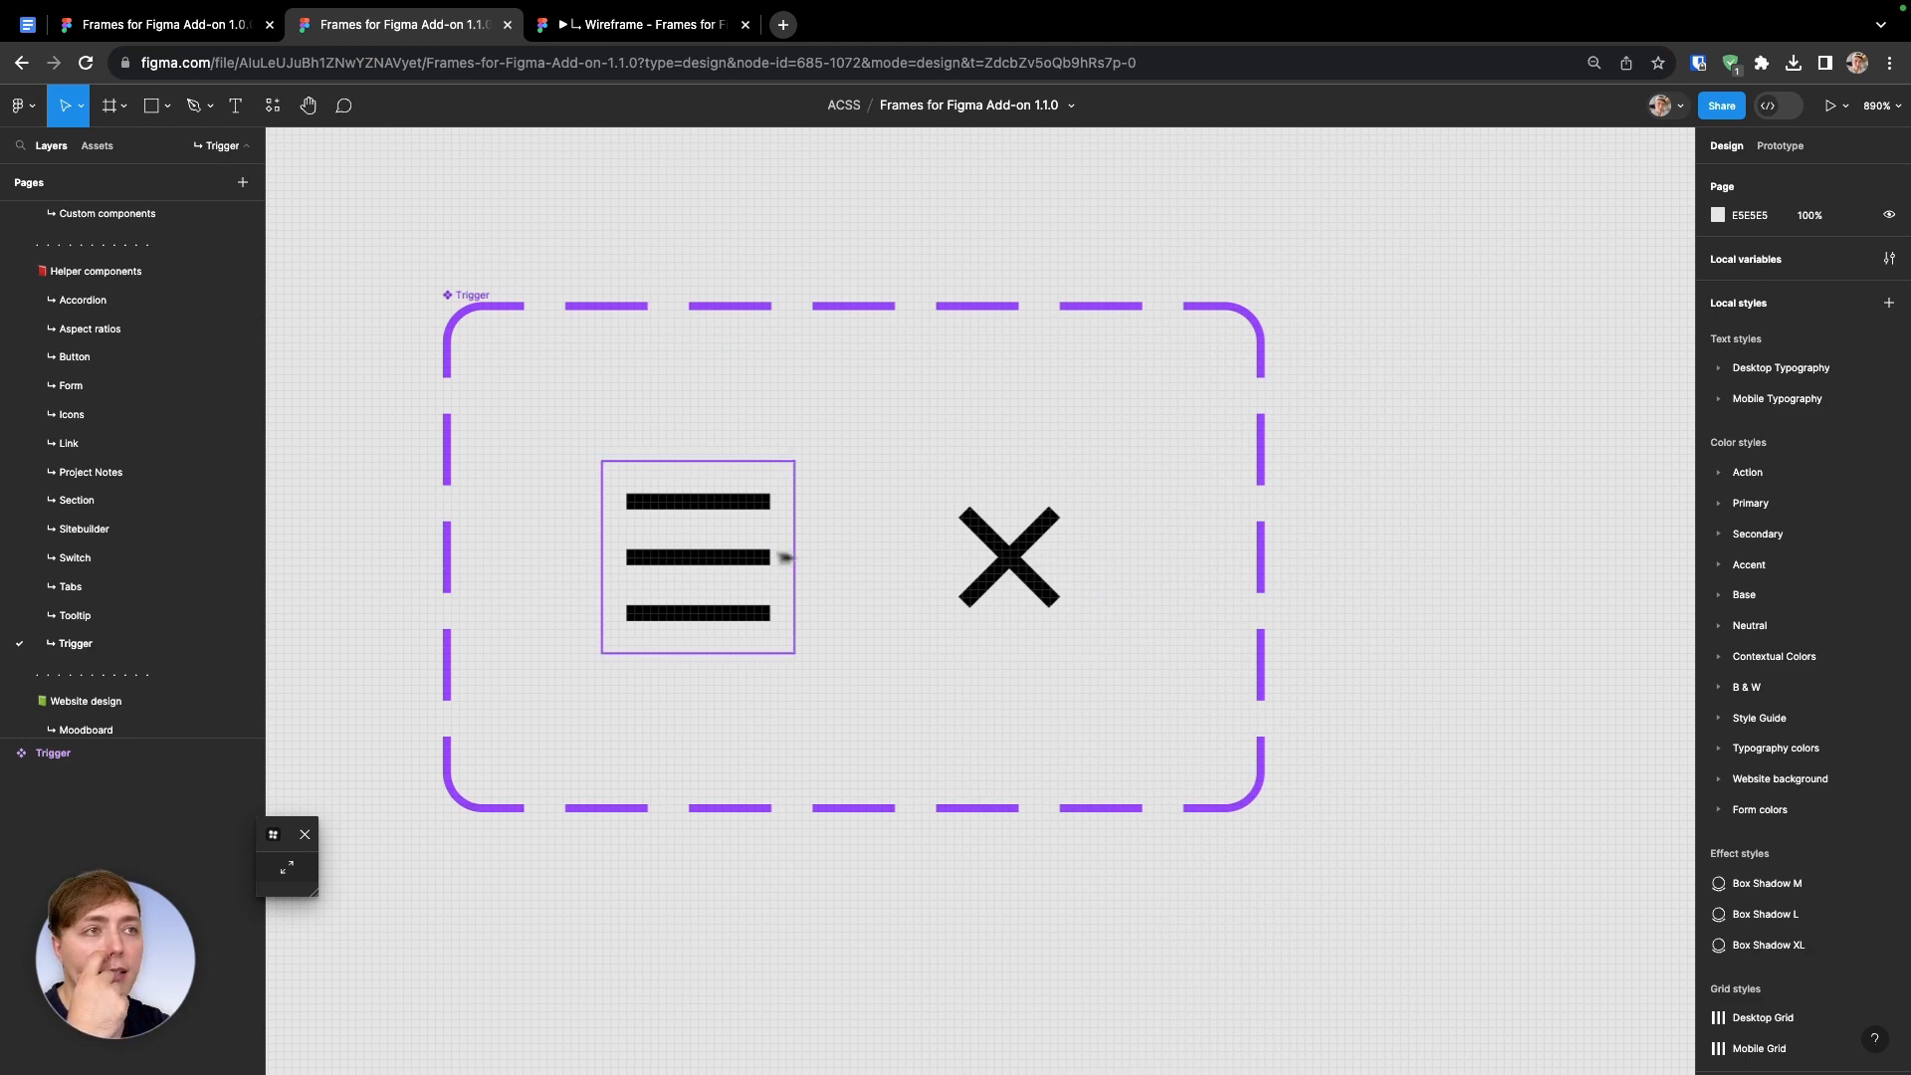
click(719, 560)
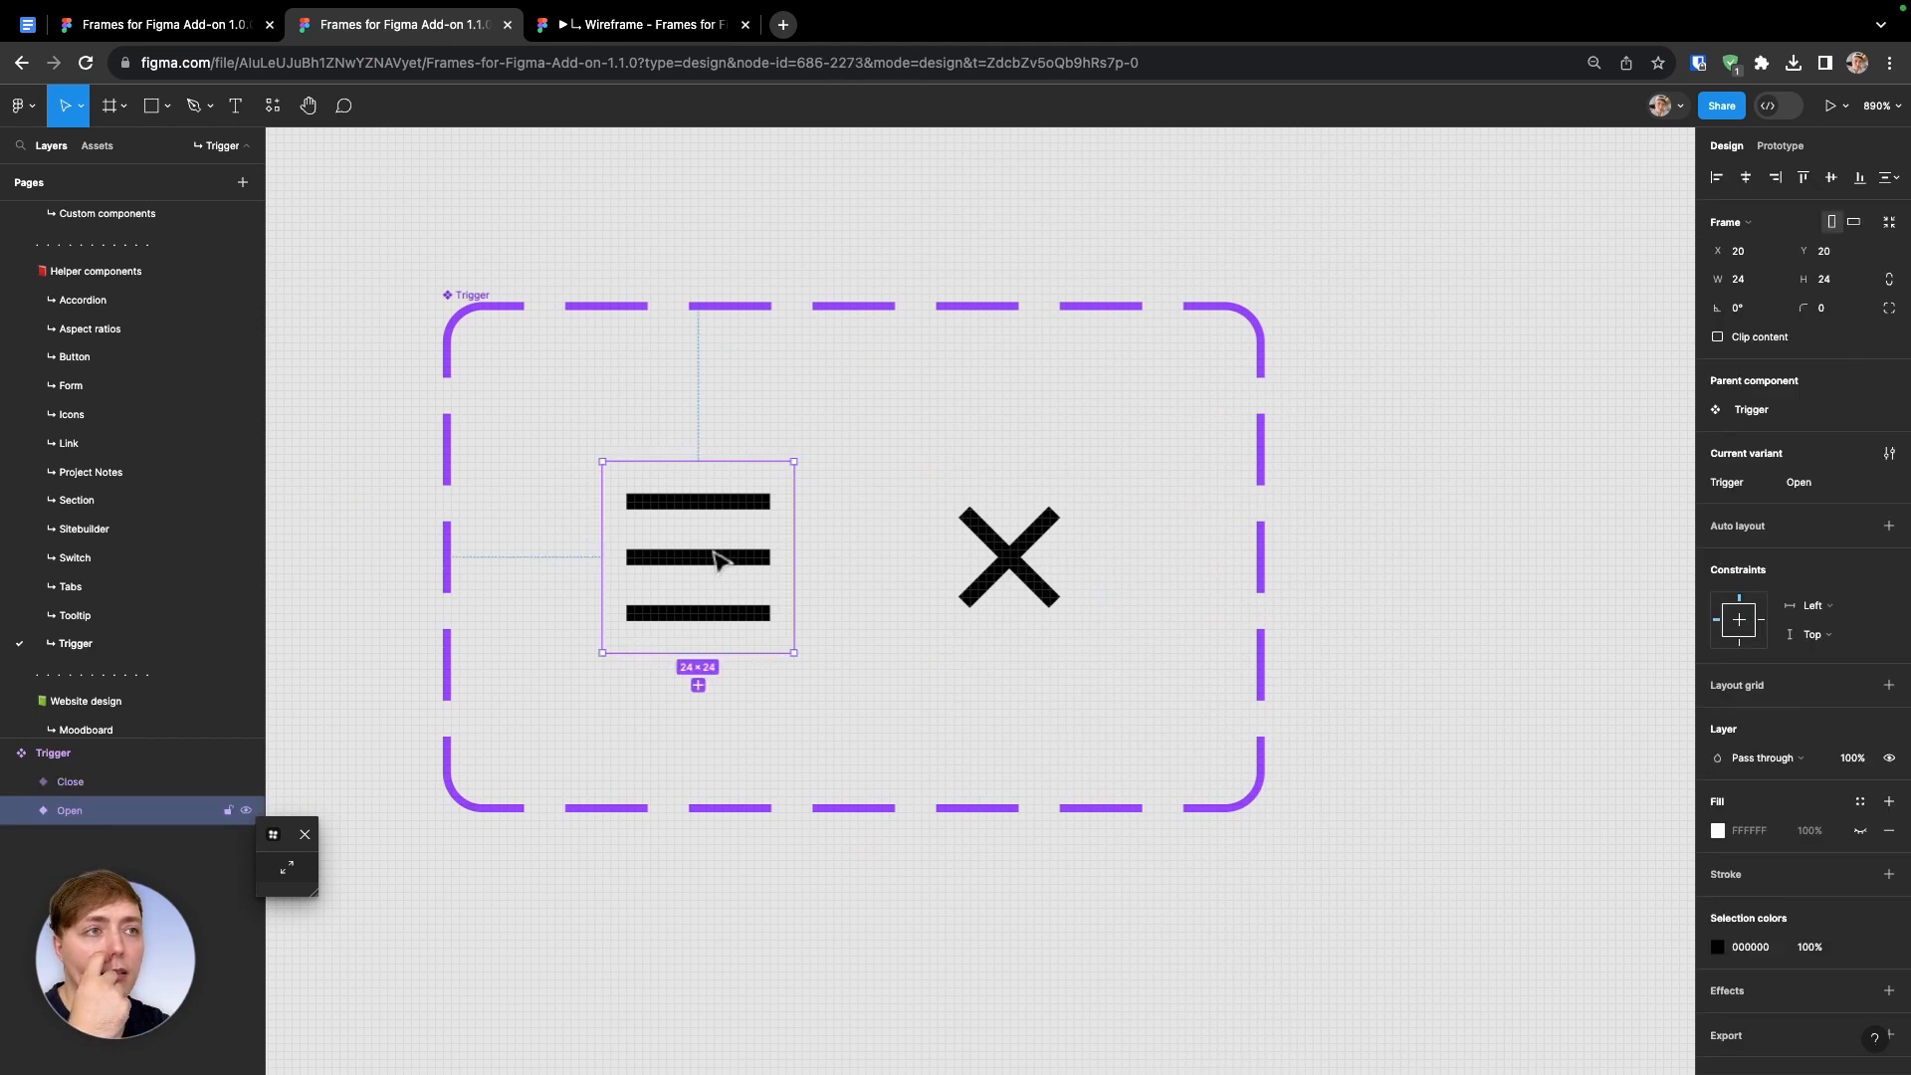
click(1035, 575)
Consult the new-features list in the changelog document, and close the wireframe prototype preview
click(27, 24)
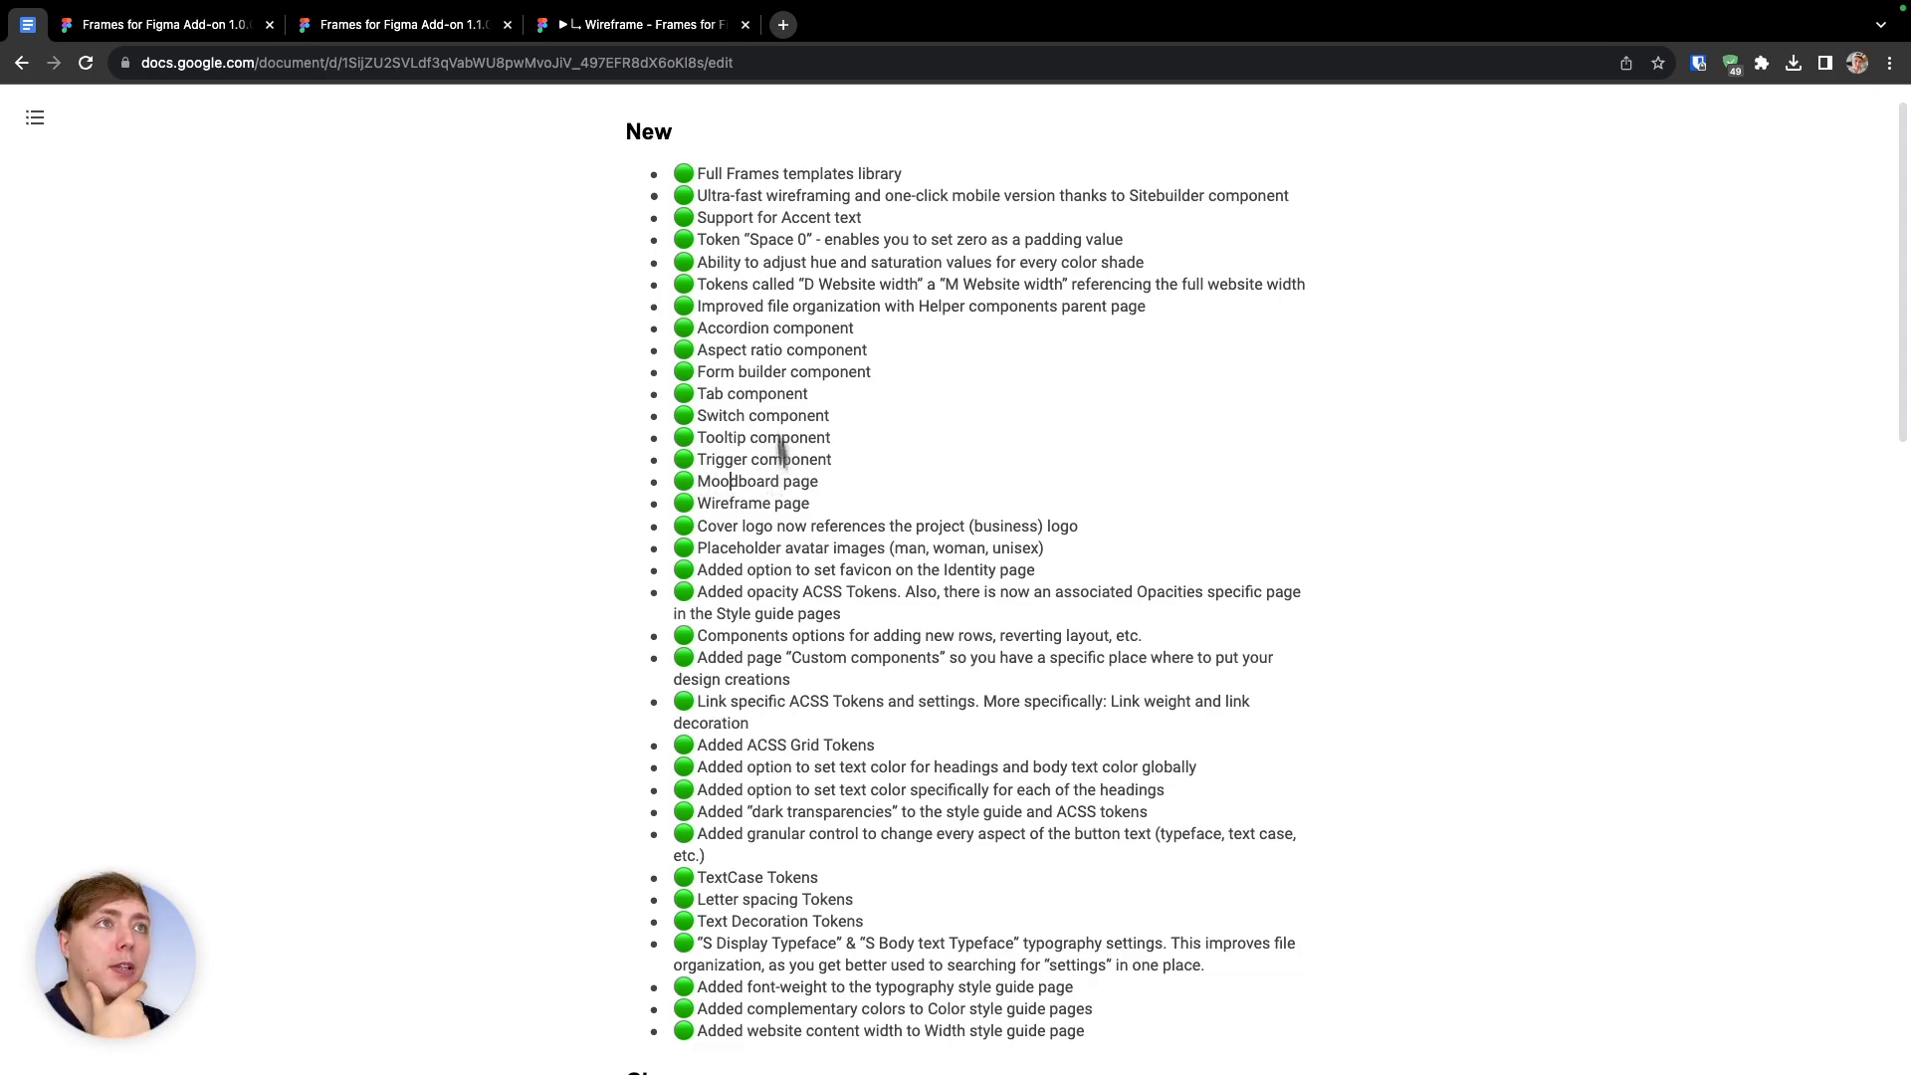
click(428, 25)
click(573, 28)
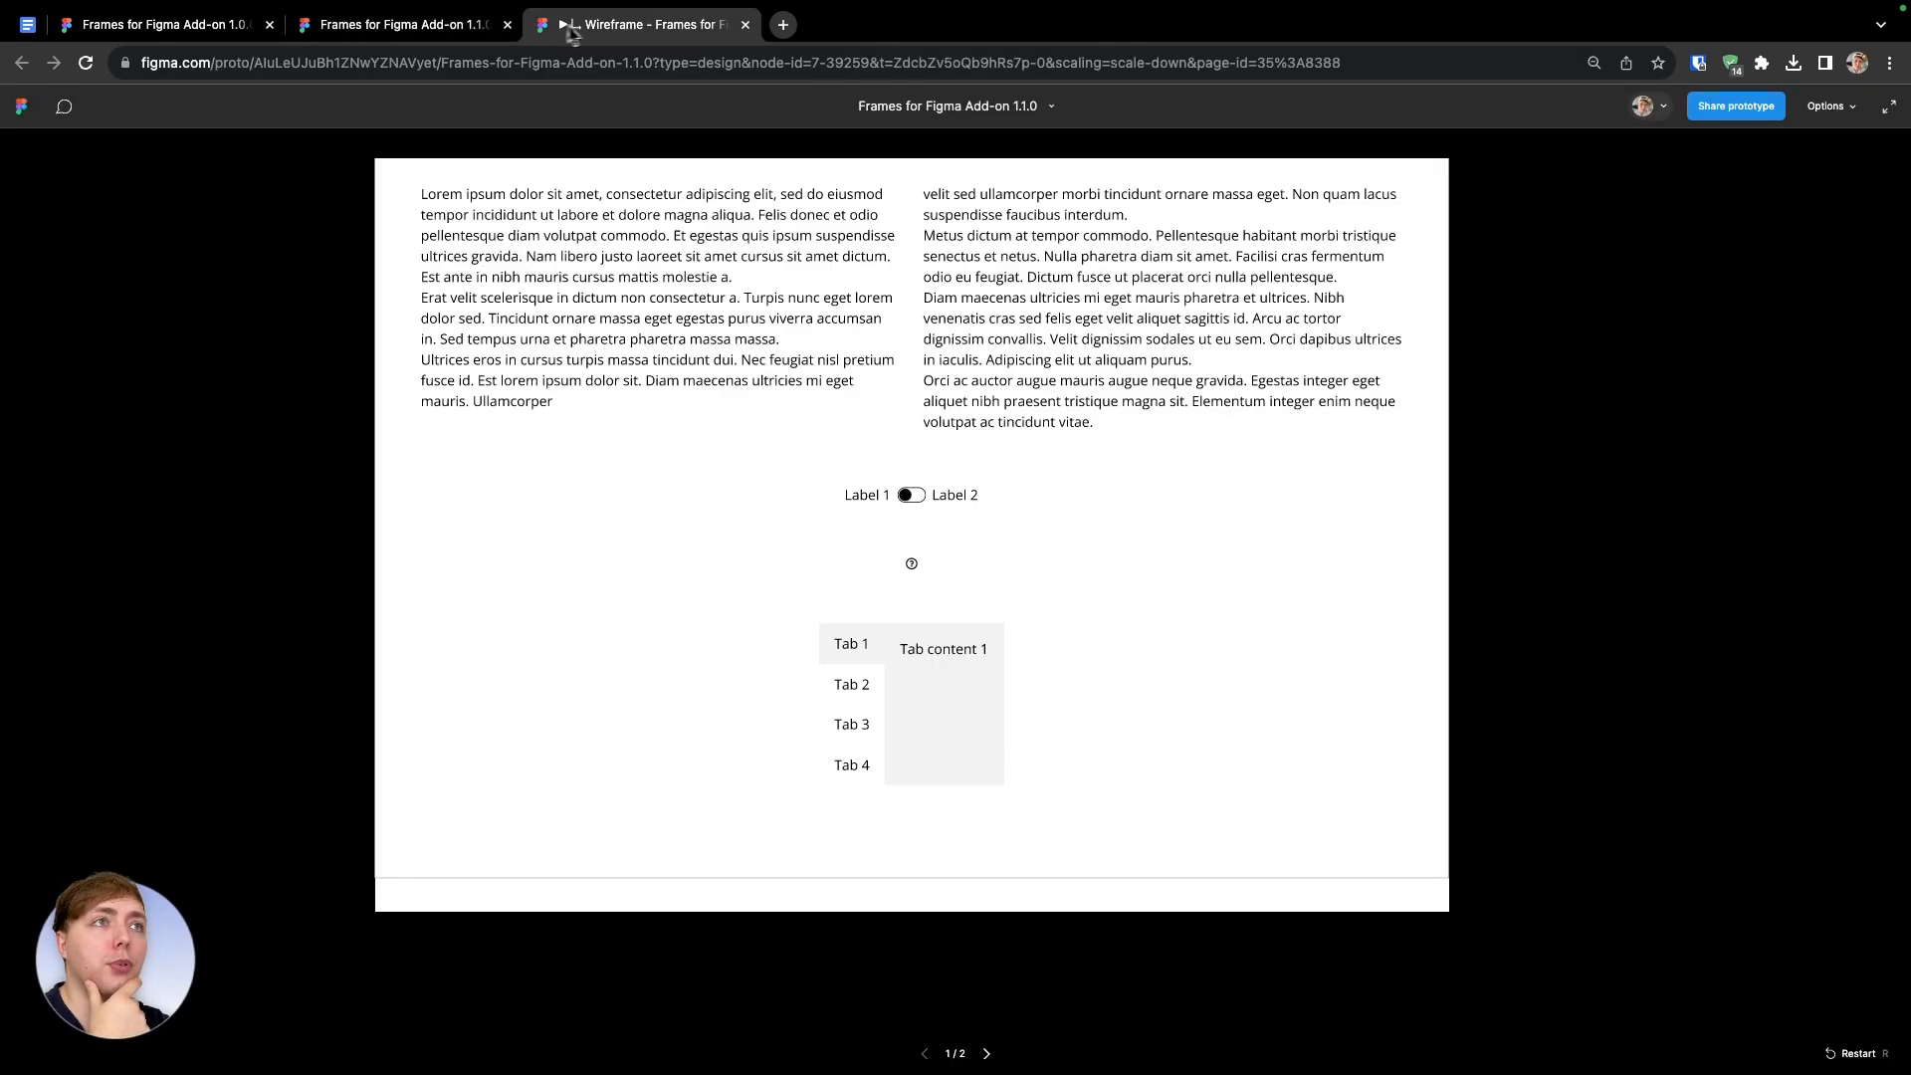
click(745, 25)
scroll(190, 498, down, 2)
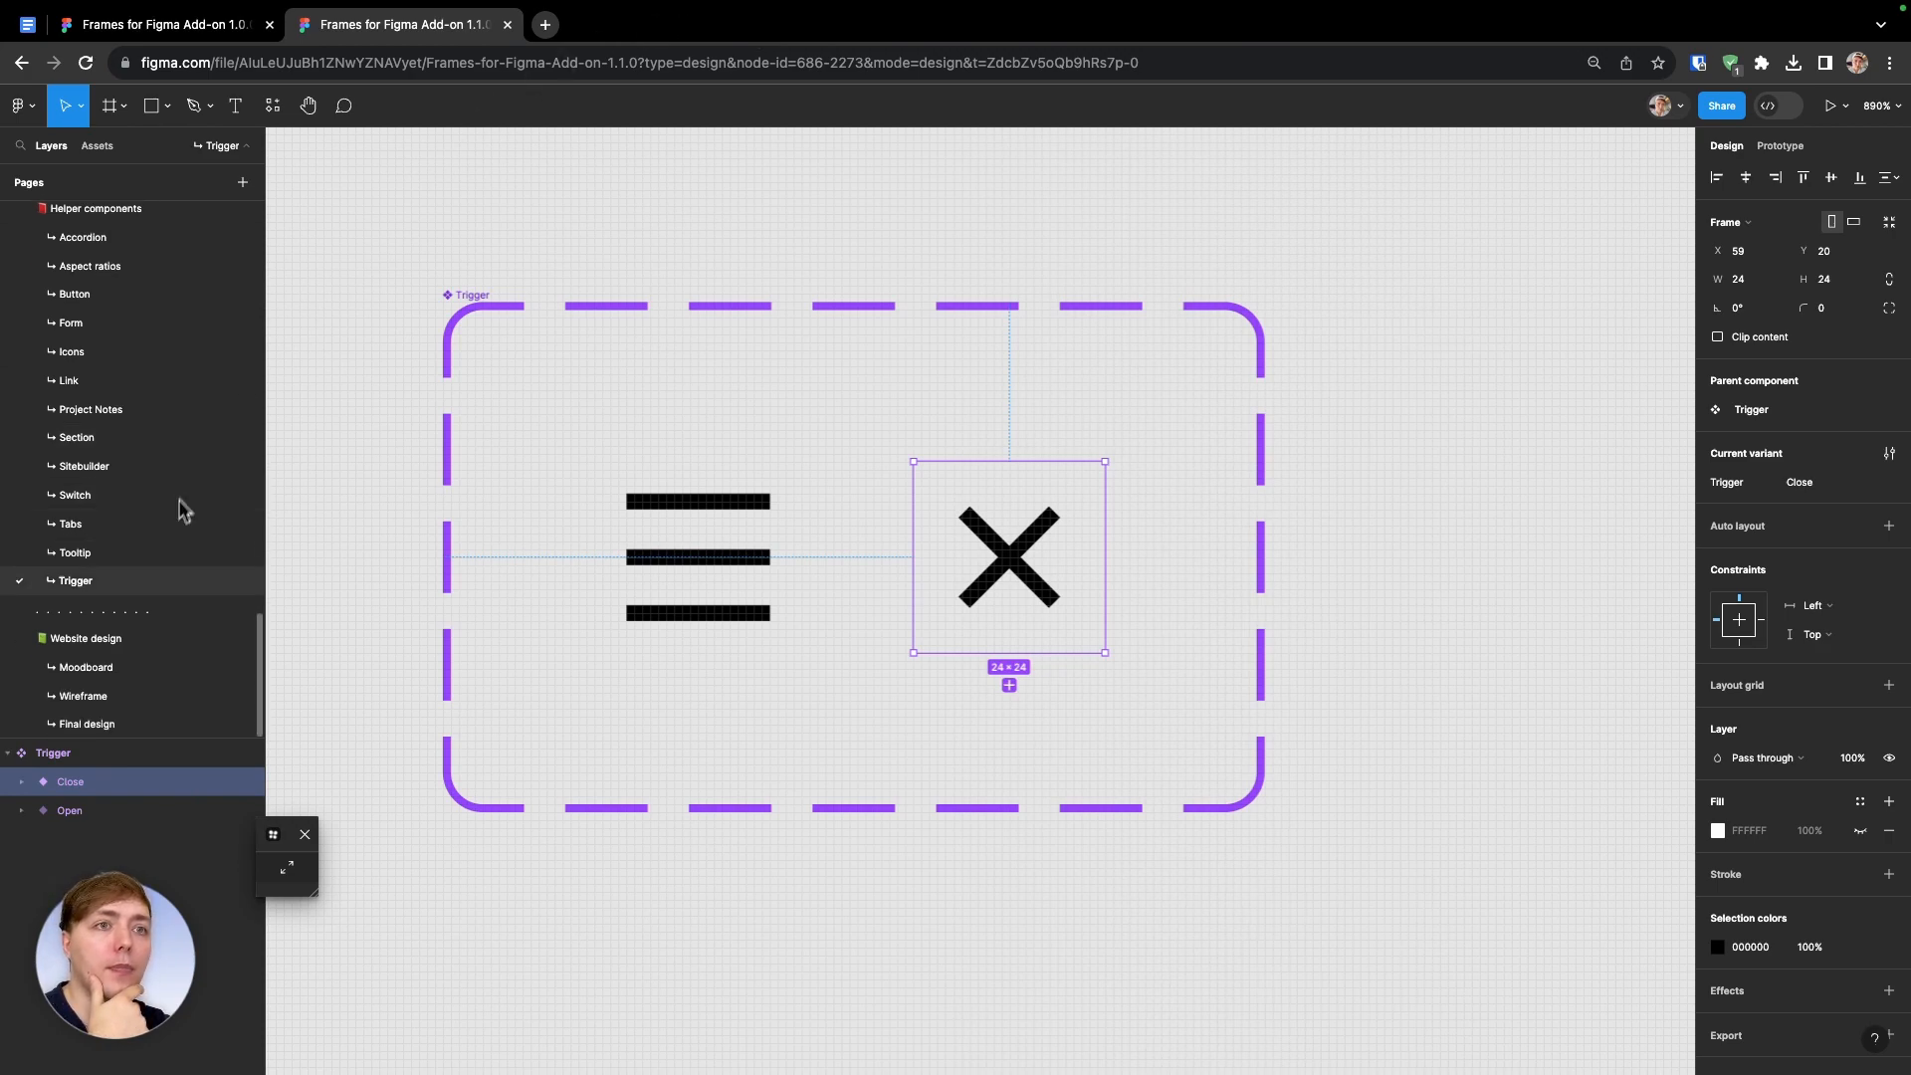
View the Moodboard, Wireframe and Final design pages under Website design
click(121, 670)
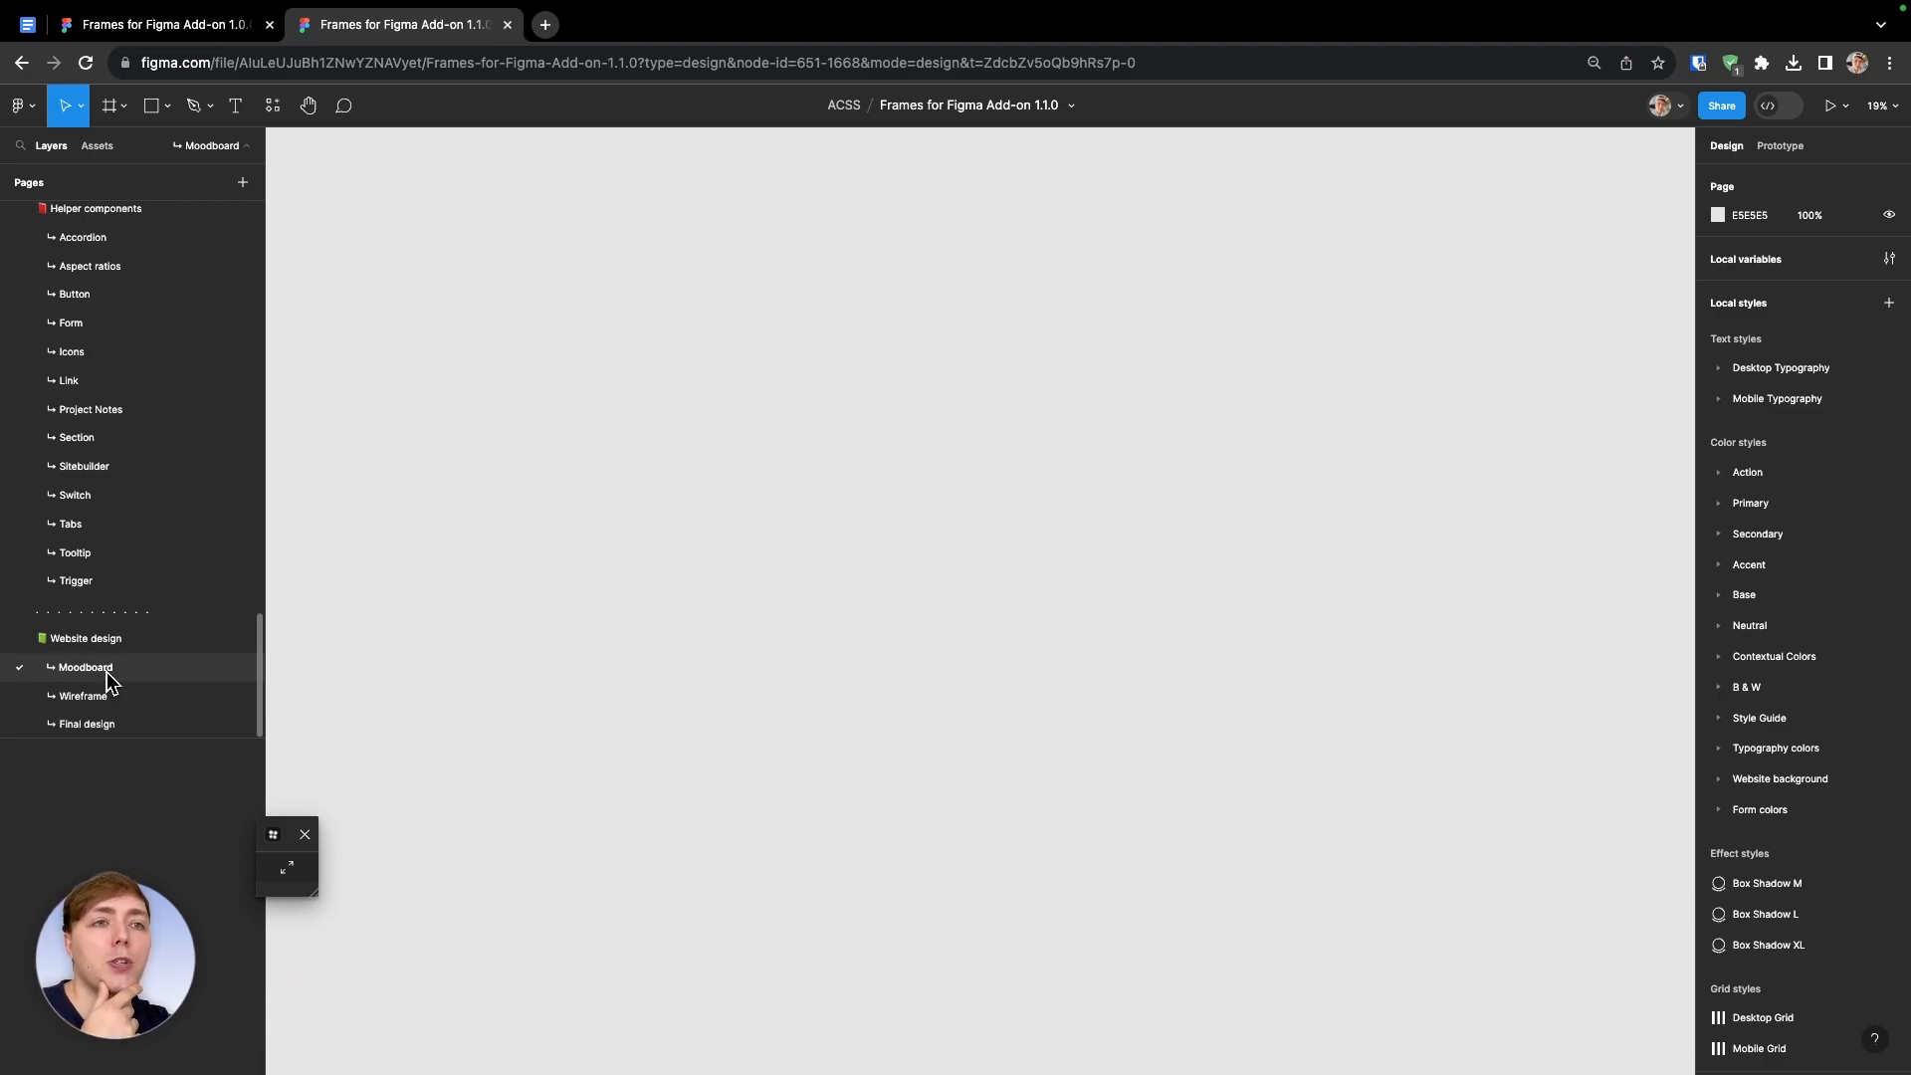
click(101, 696)
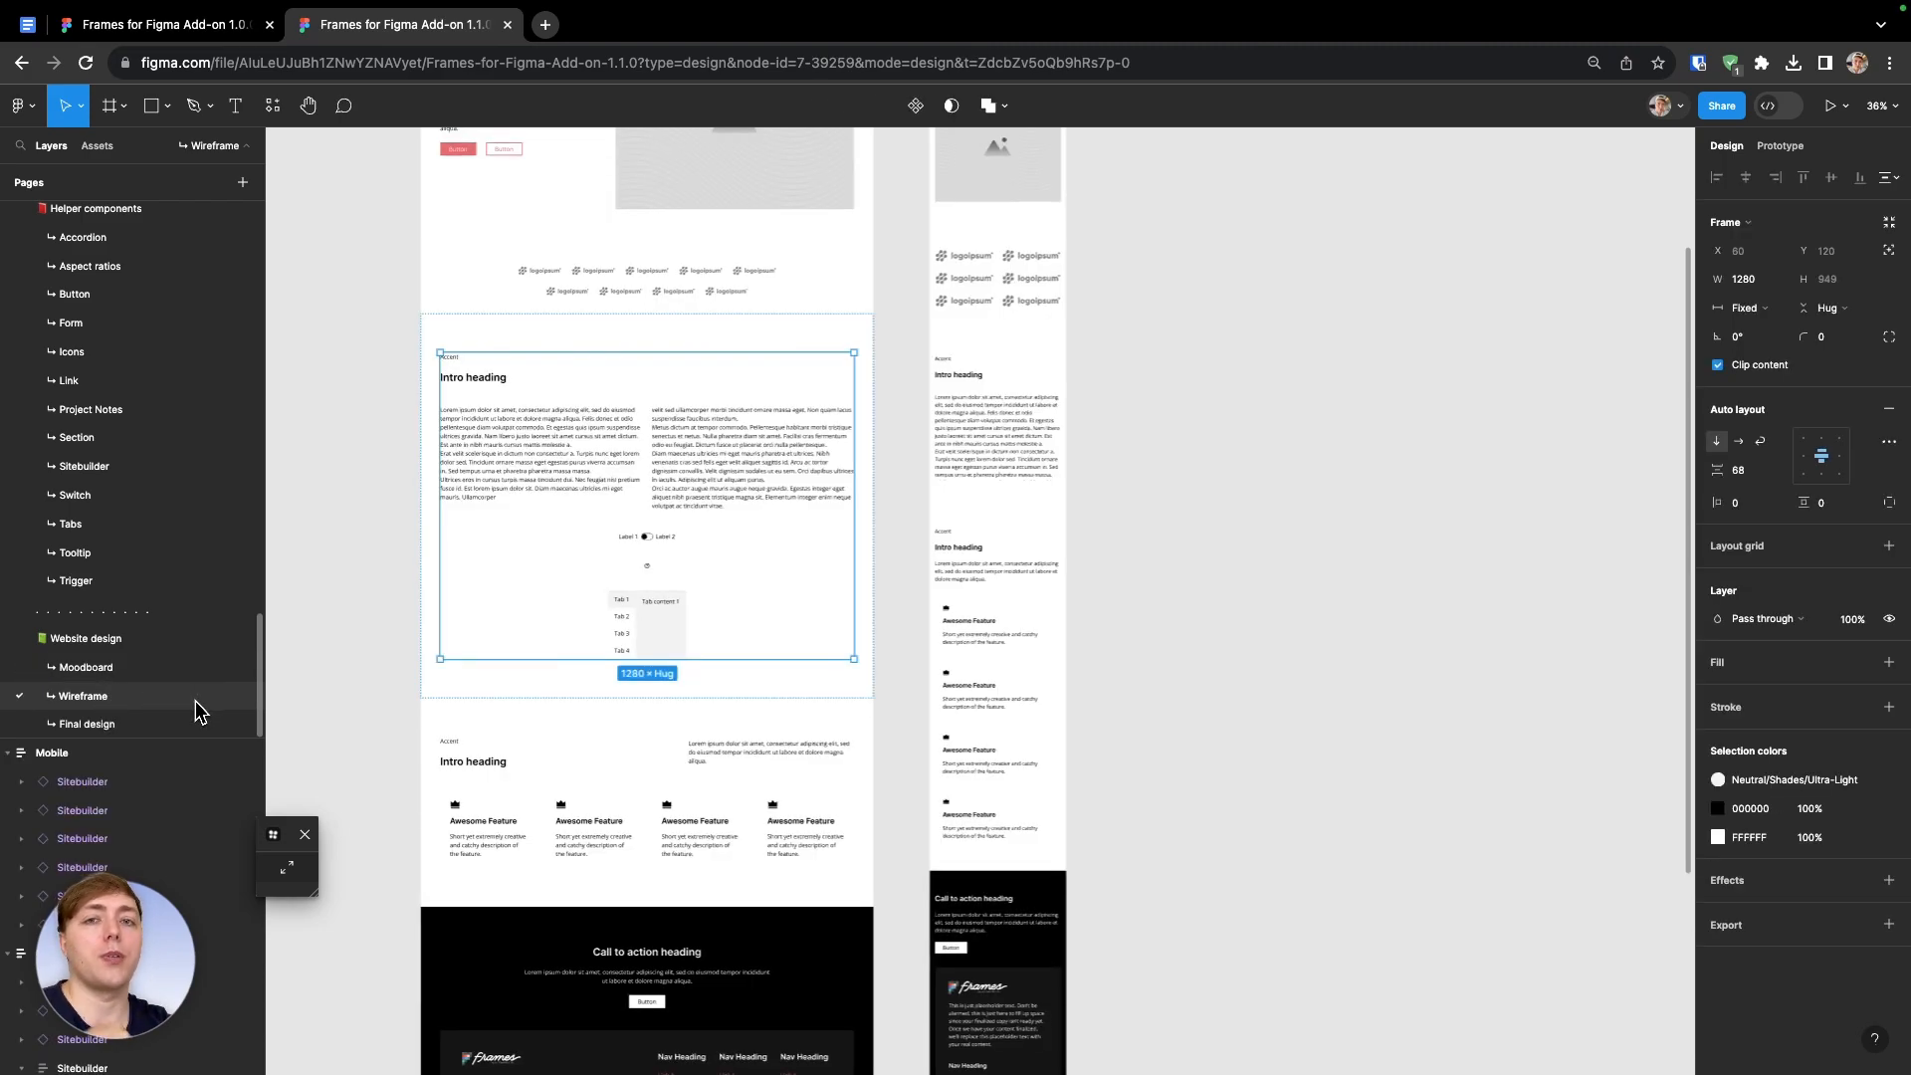
click(331, 601)
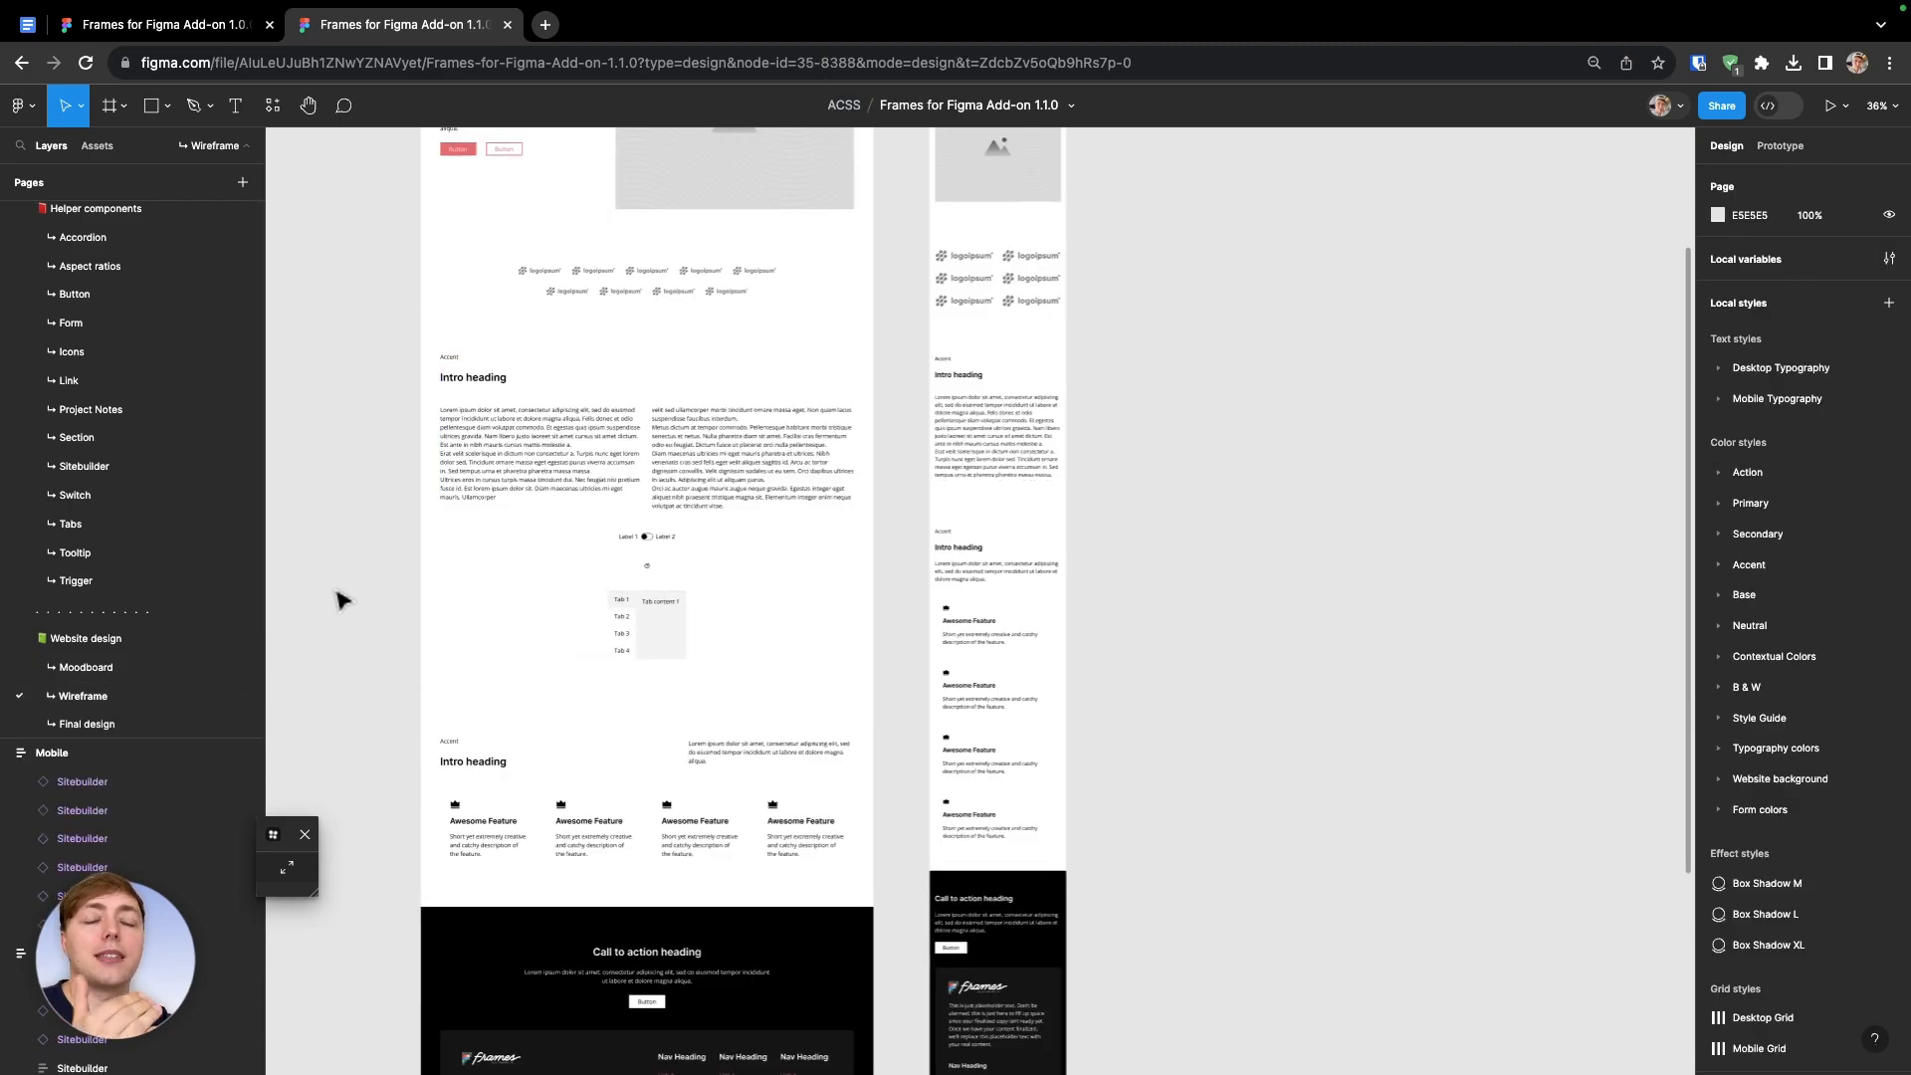
click(240, 150)
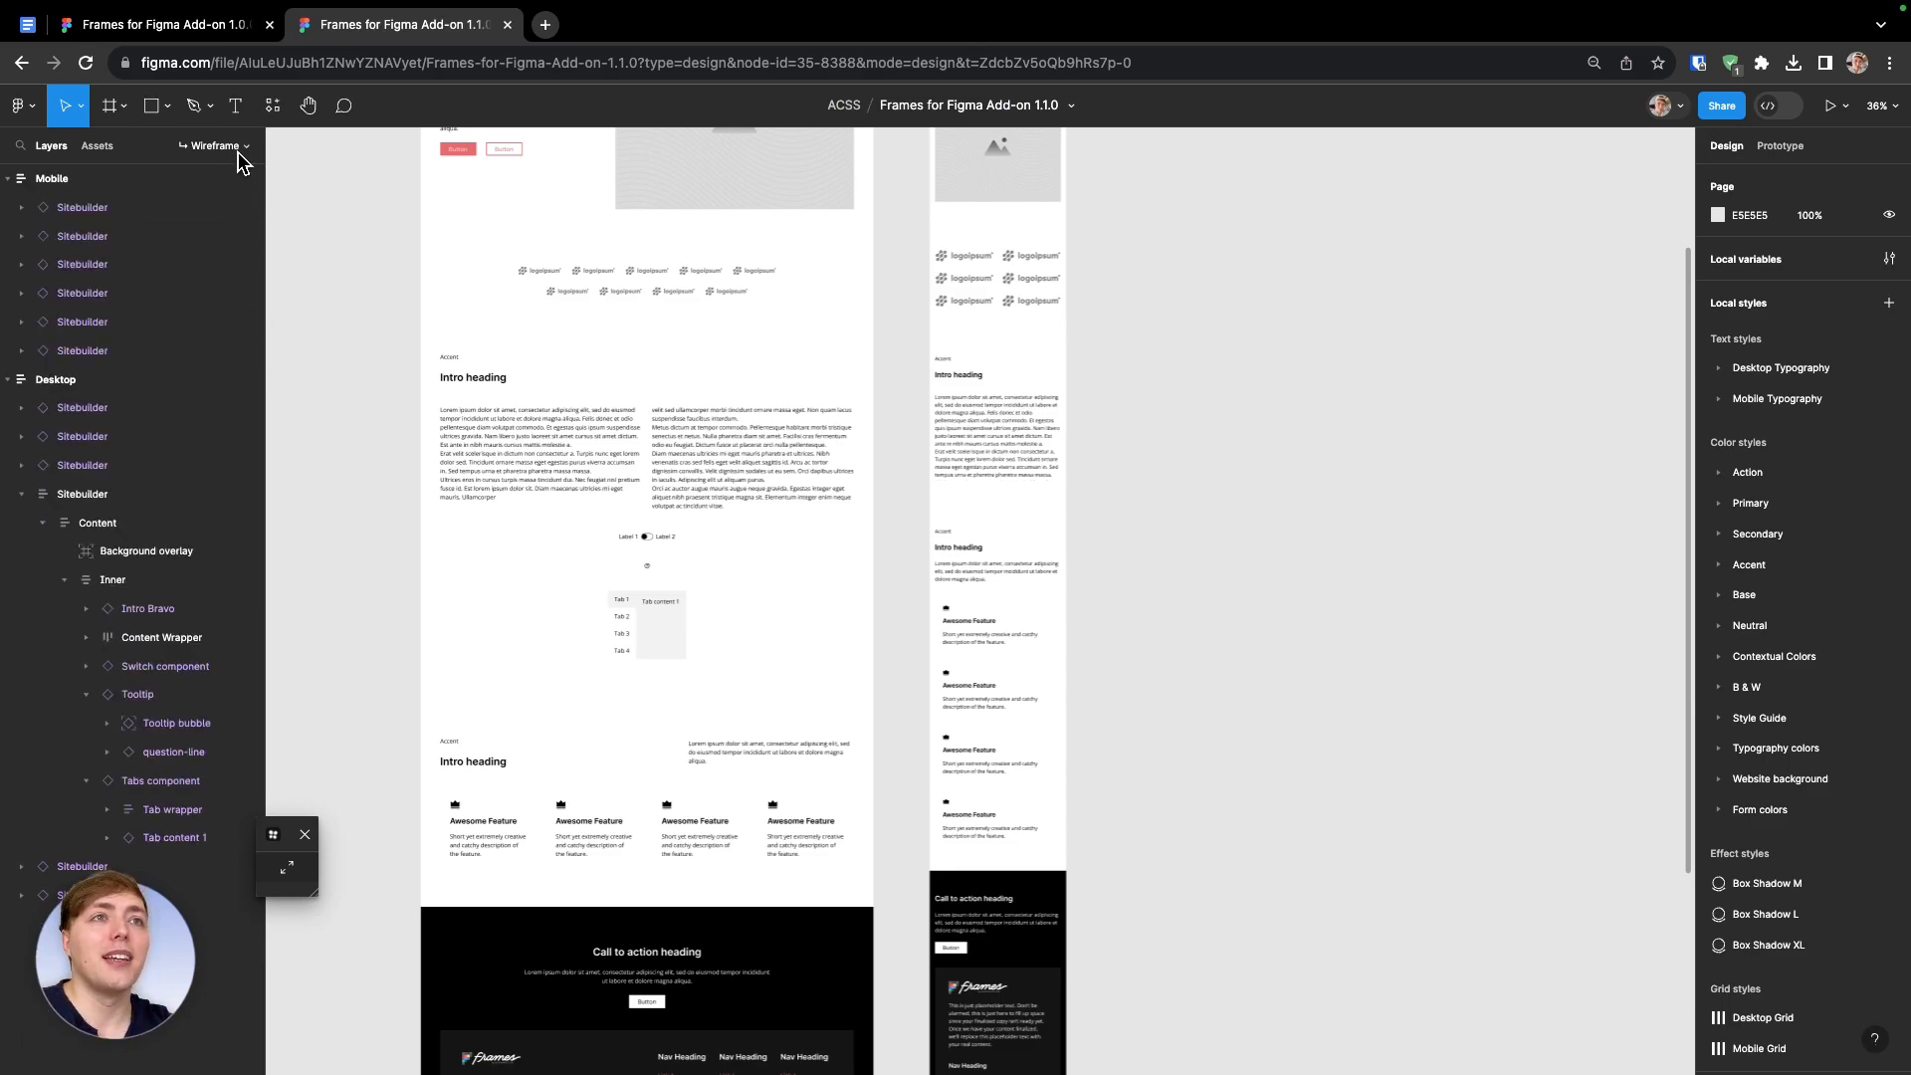
click(254, 149)
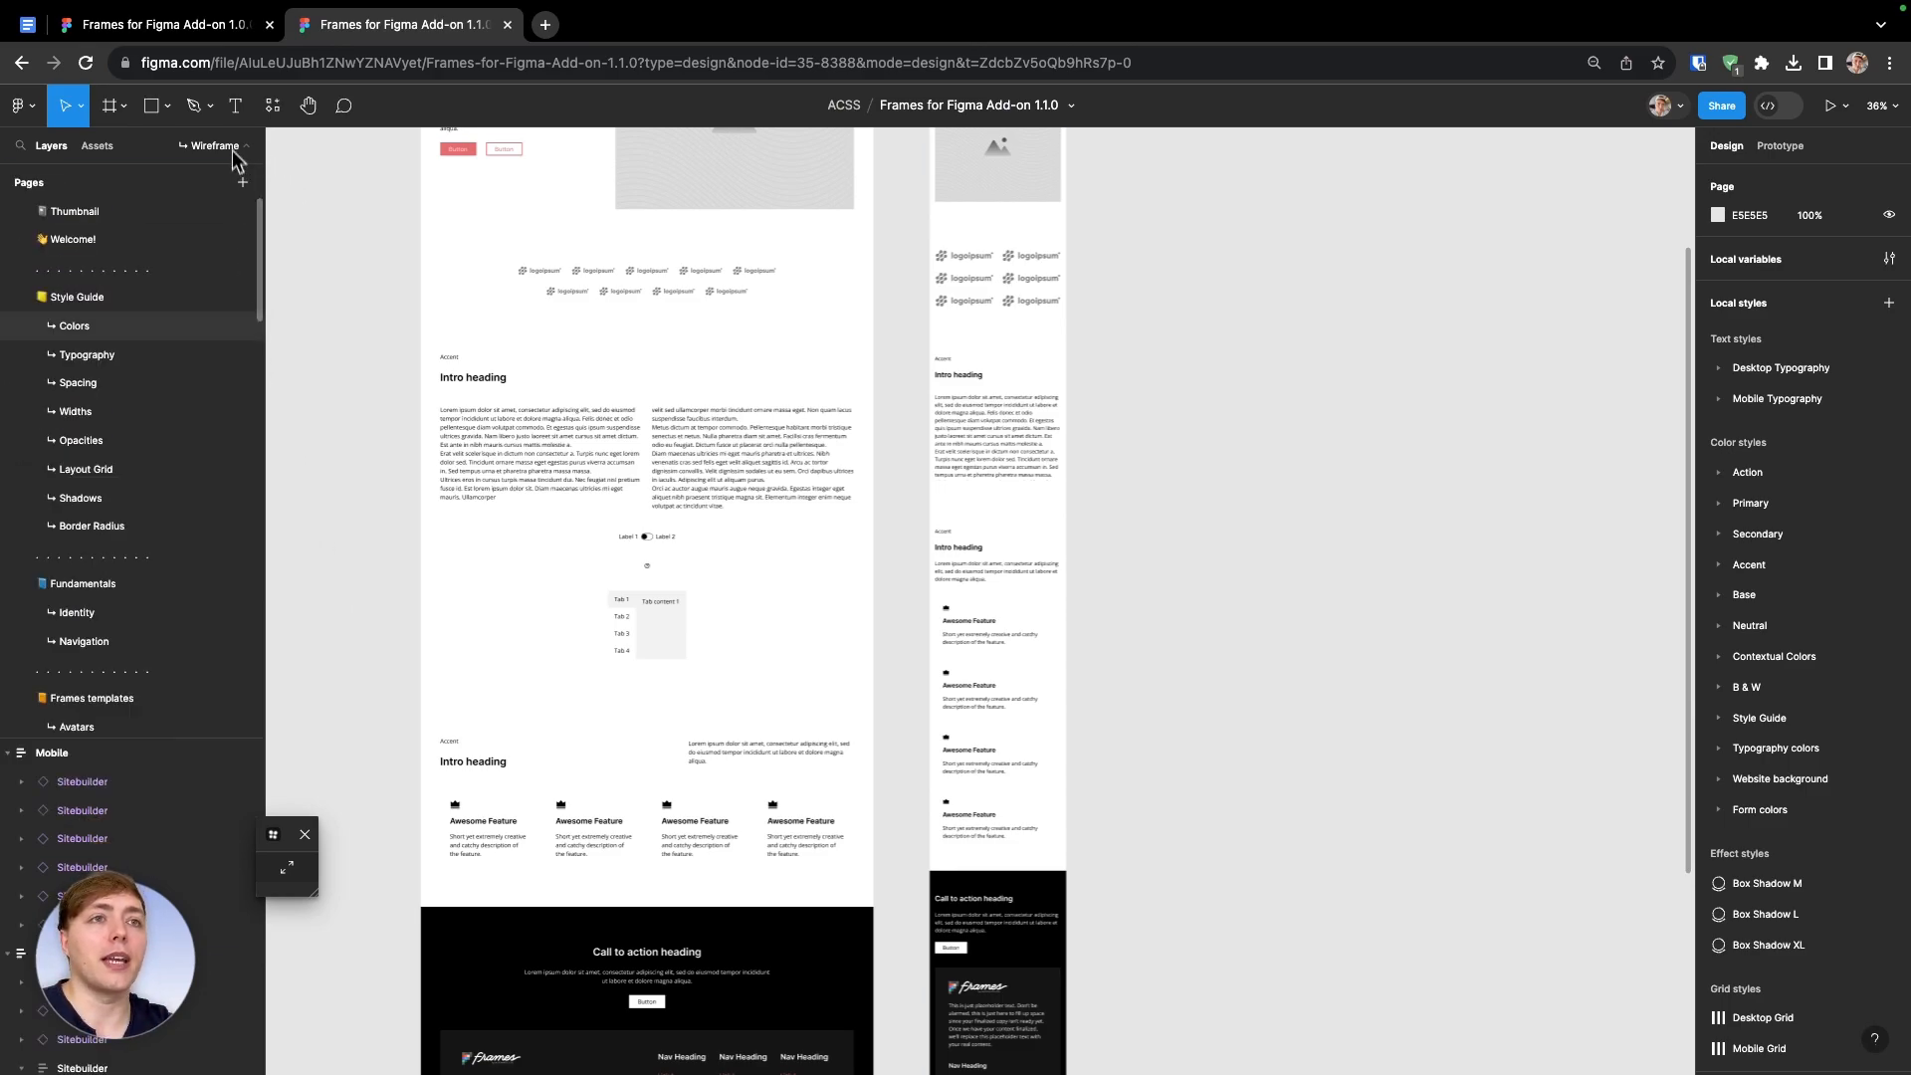
scroll(149, 652, down, 5)
click(87, 724)
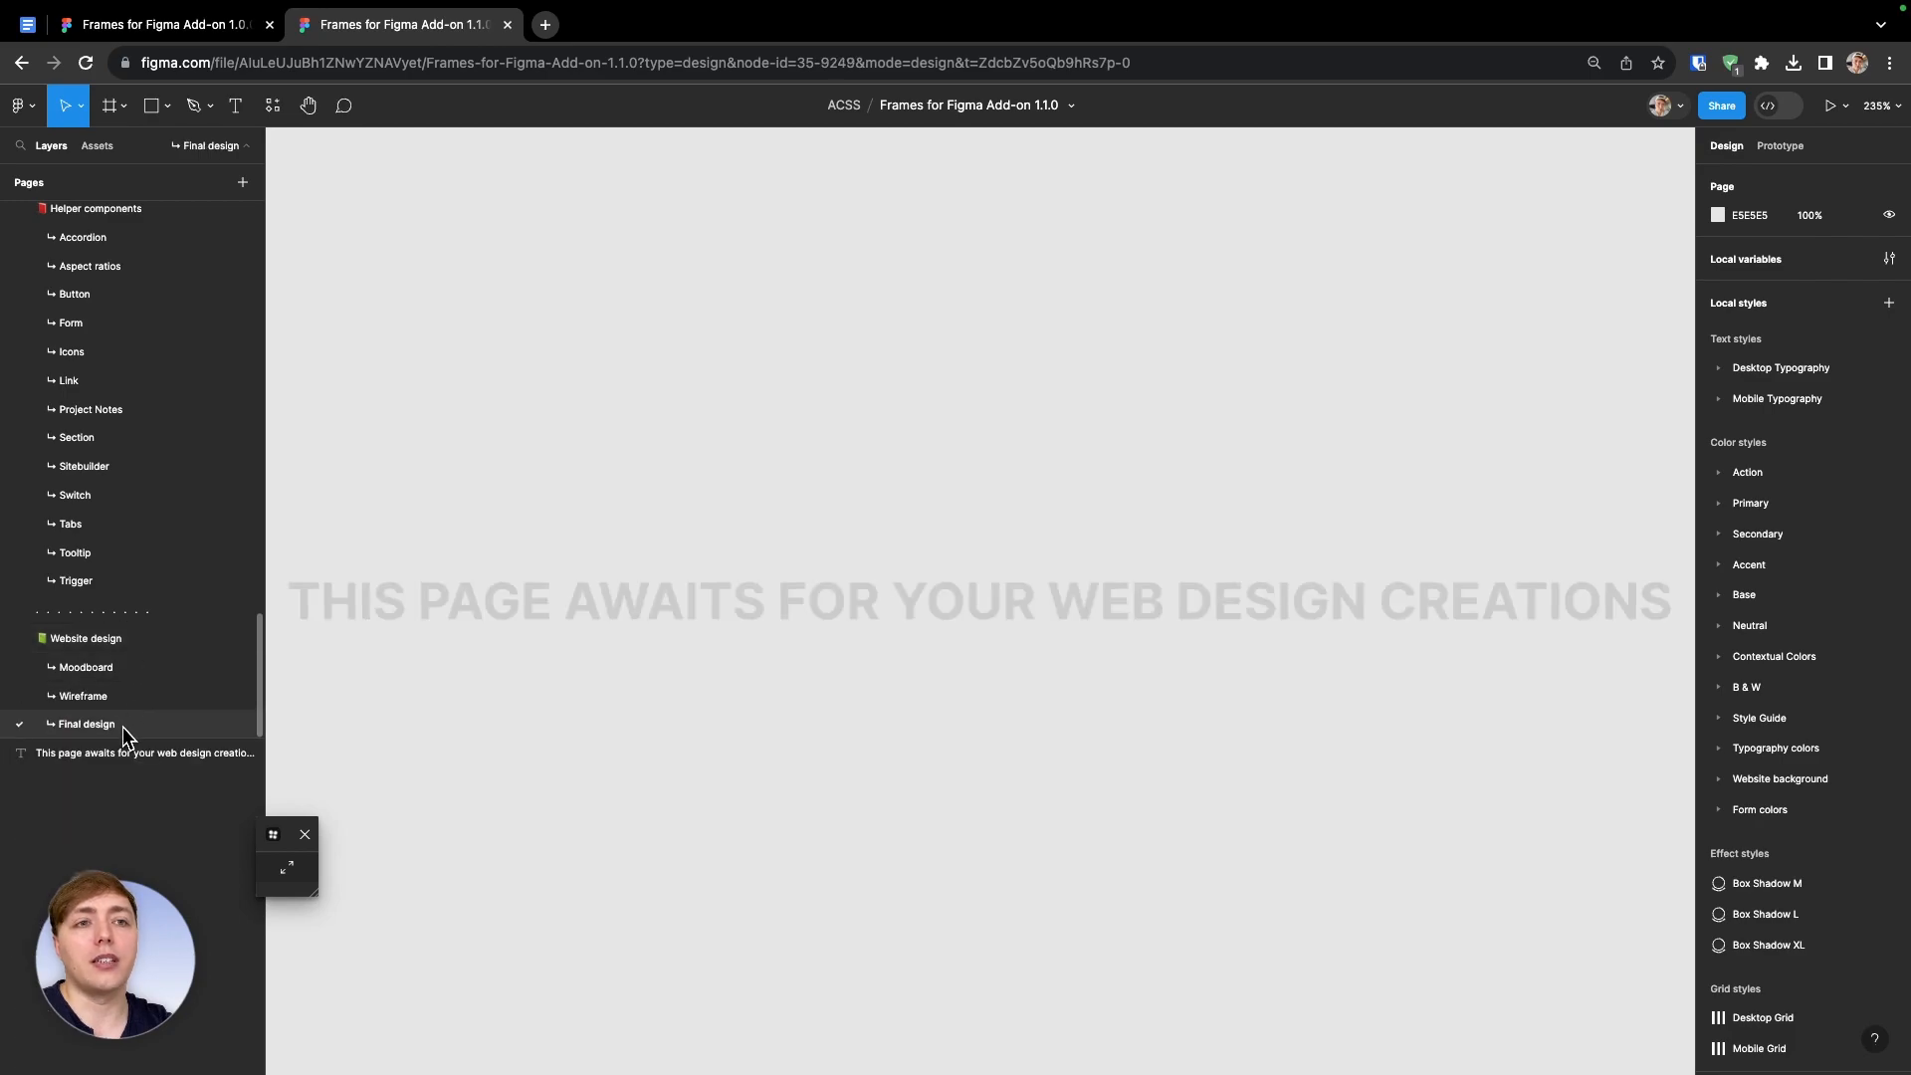
Select and copy both the Desktop and Mobile frames on the Wireframe page
click(121, 697)
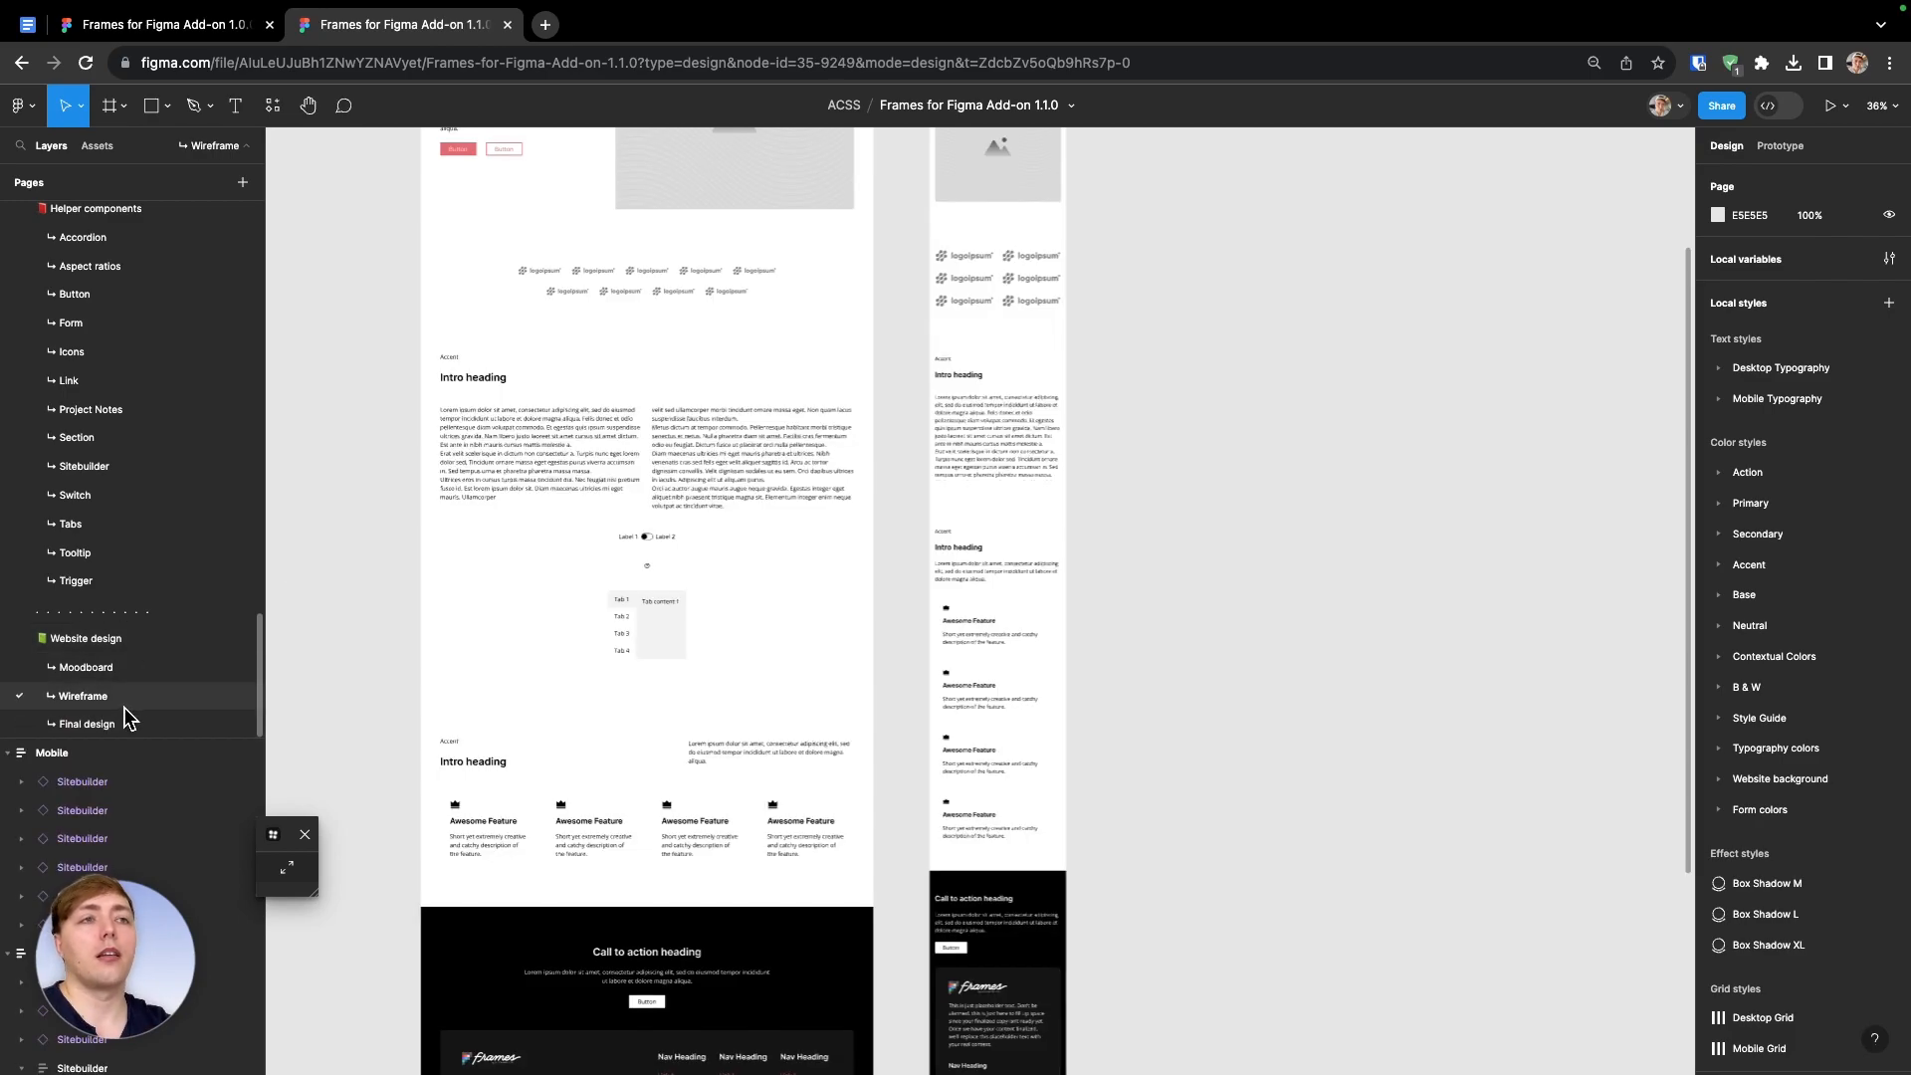
scroll(693, 181, down, 3)
scroll(605, 187, up, 2)
drag(505, 204, 1131, 589)
key(Escape)
click(556, 227)
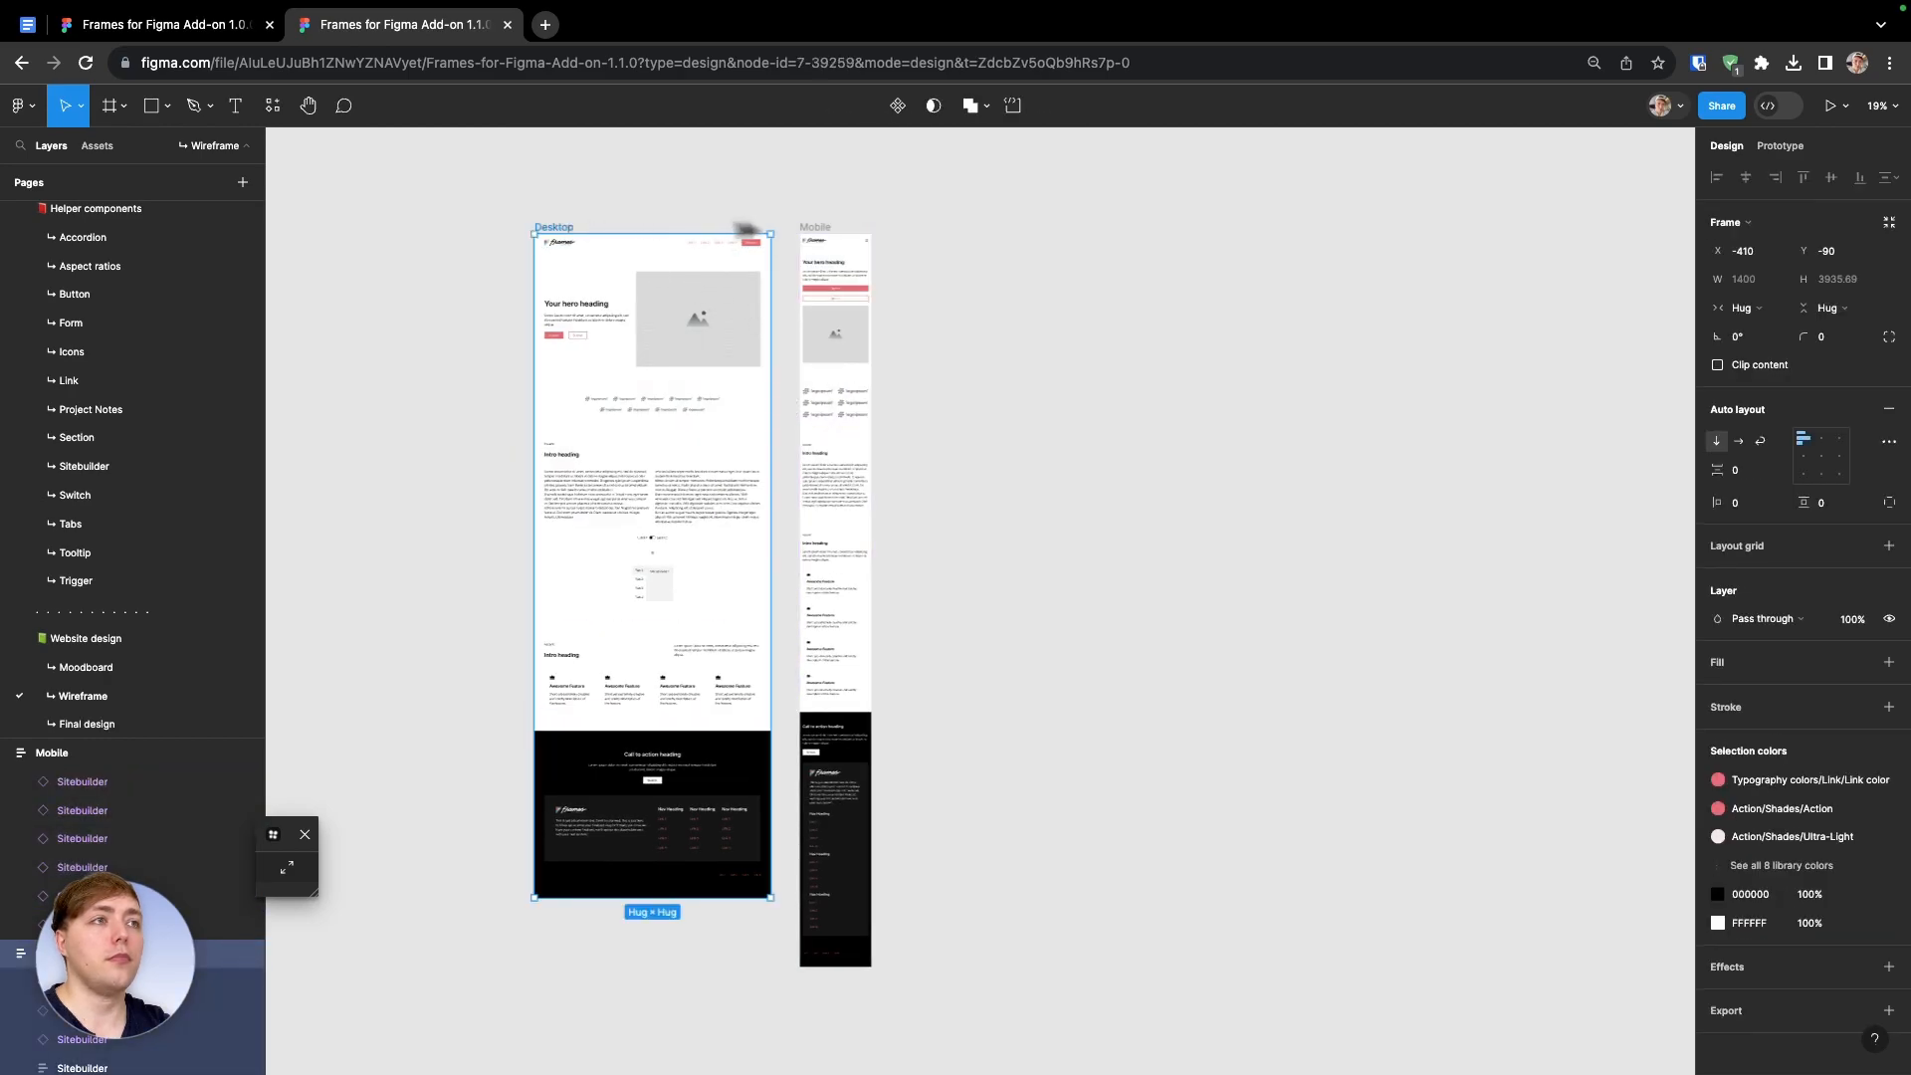
shift+click(815, 227)
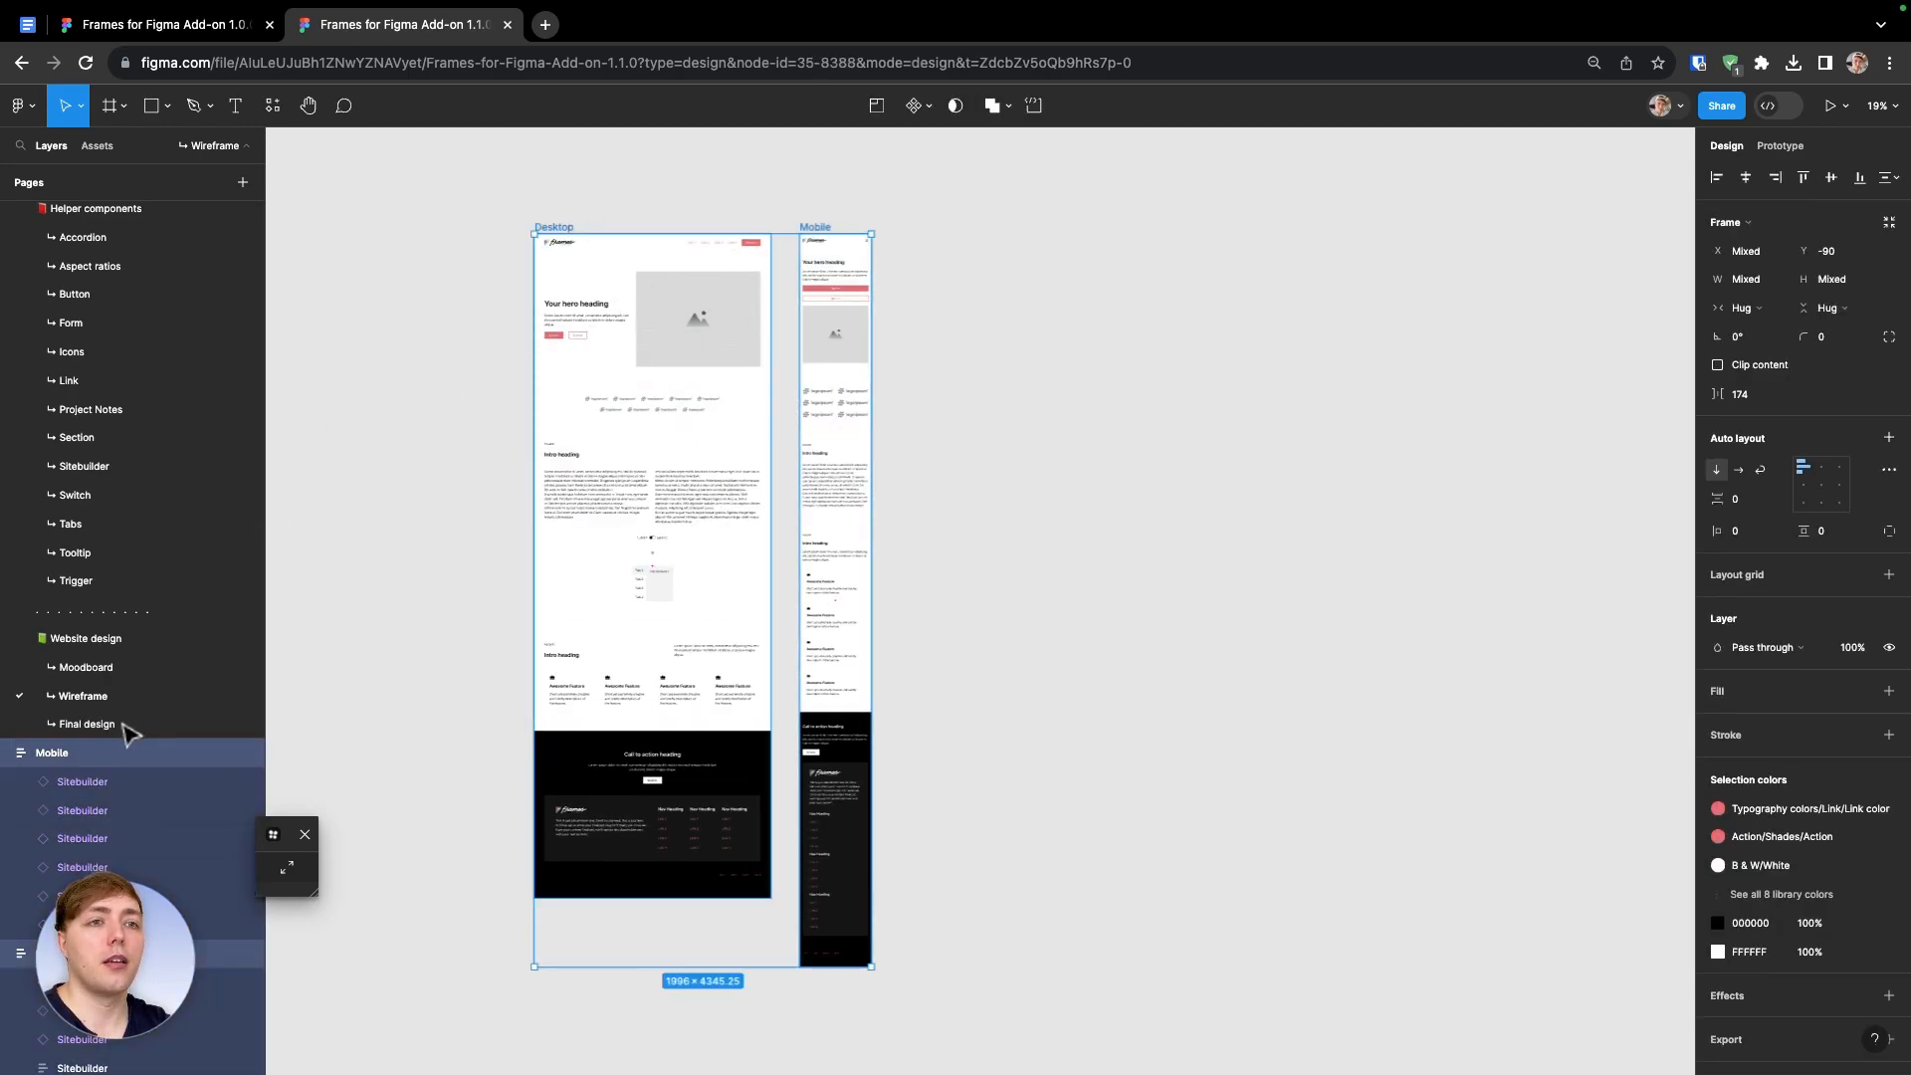
Replace the placeholder text on the Final design page with the copied Desktop and Mobile frames
click(93, 727)
click(99, 753)
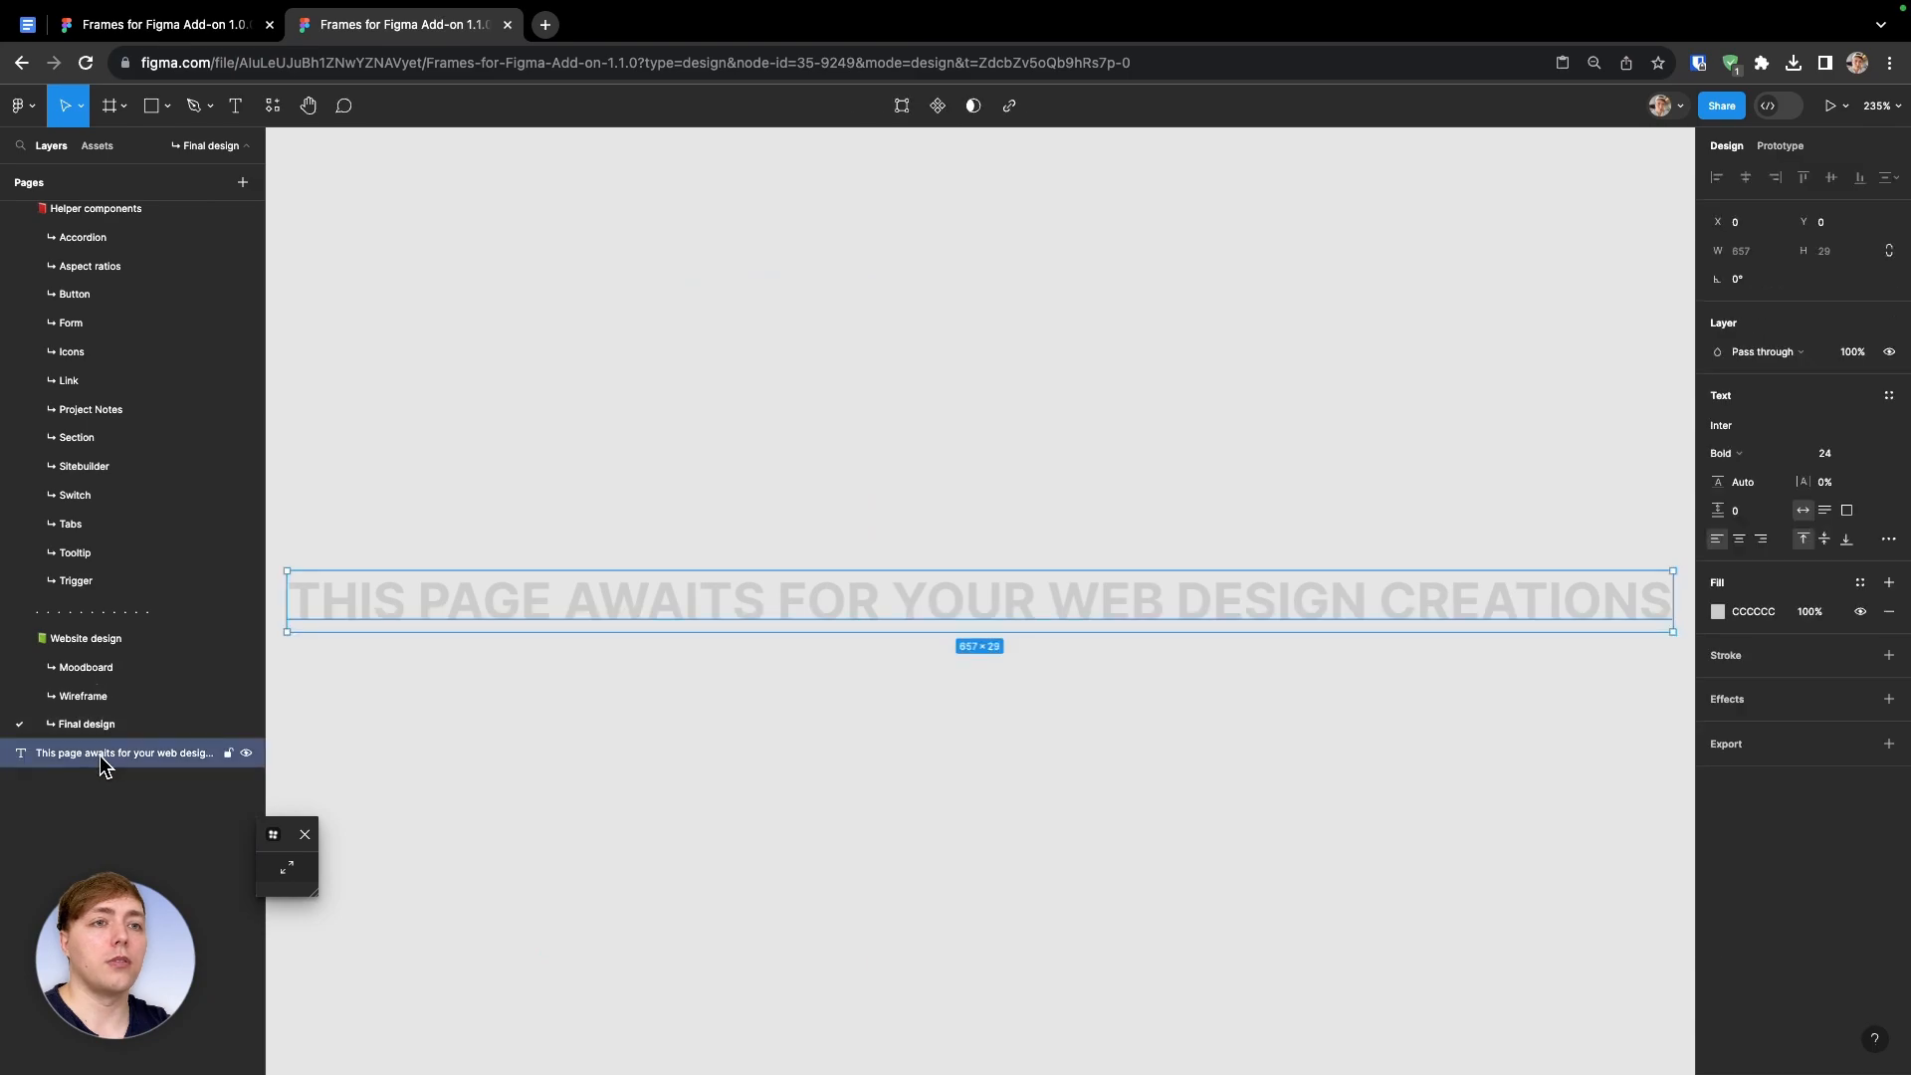
key(super+shift+r)
click(540, 531)
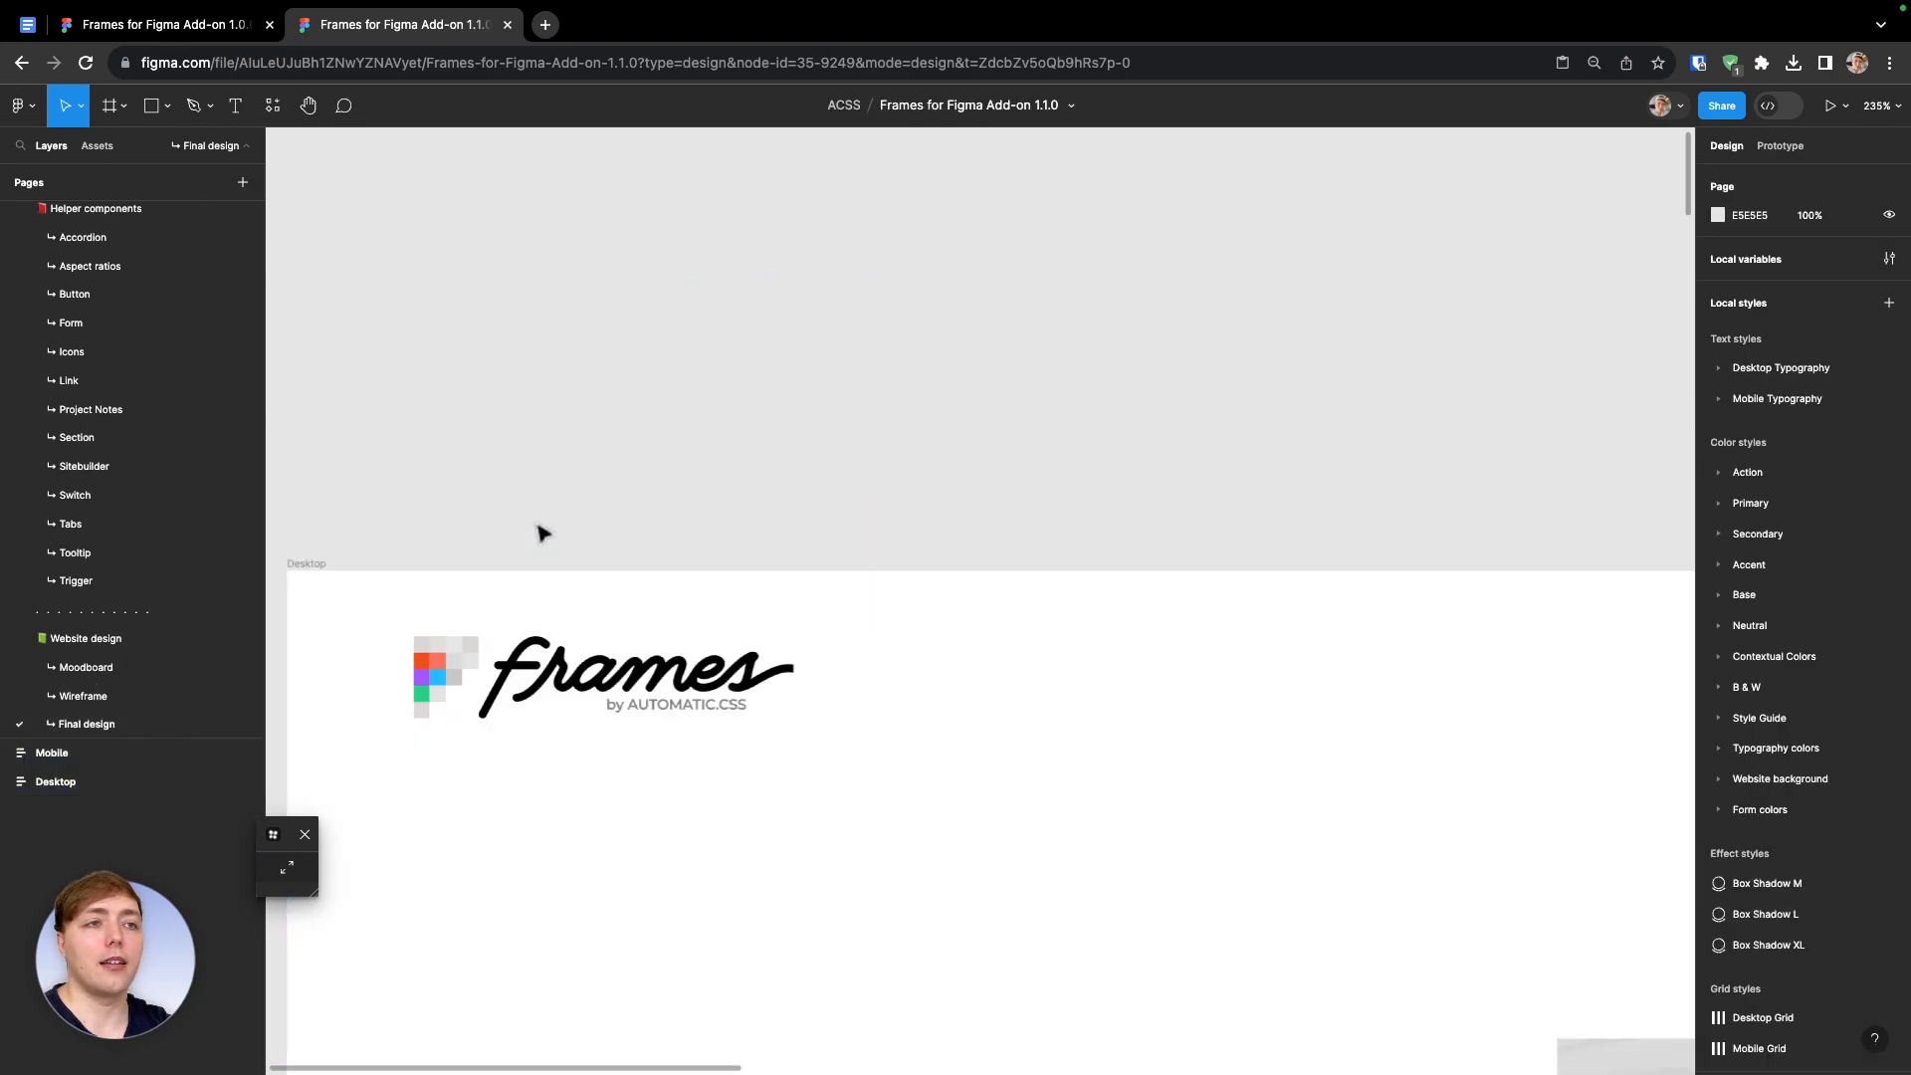
scroll(541, 531, down, 10)
scroll(541, 530, down, 5)
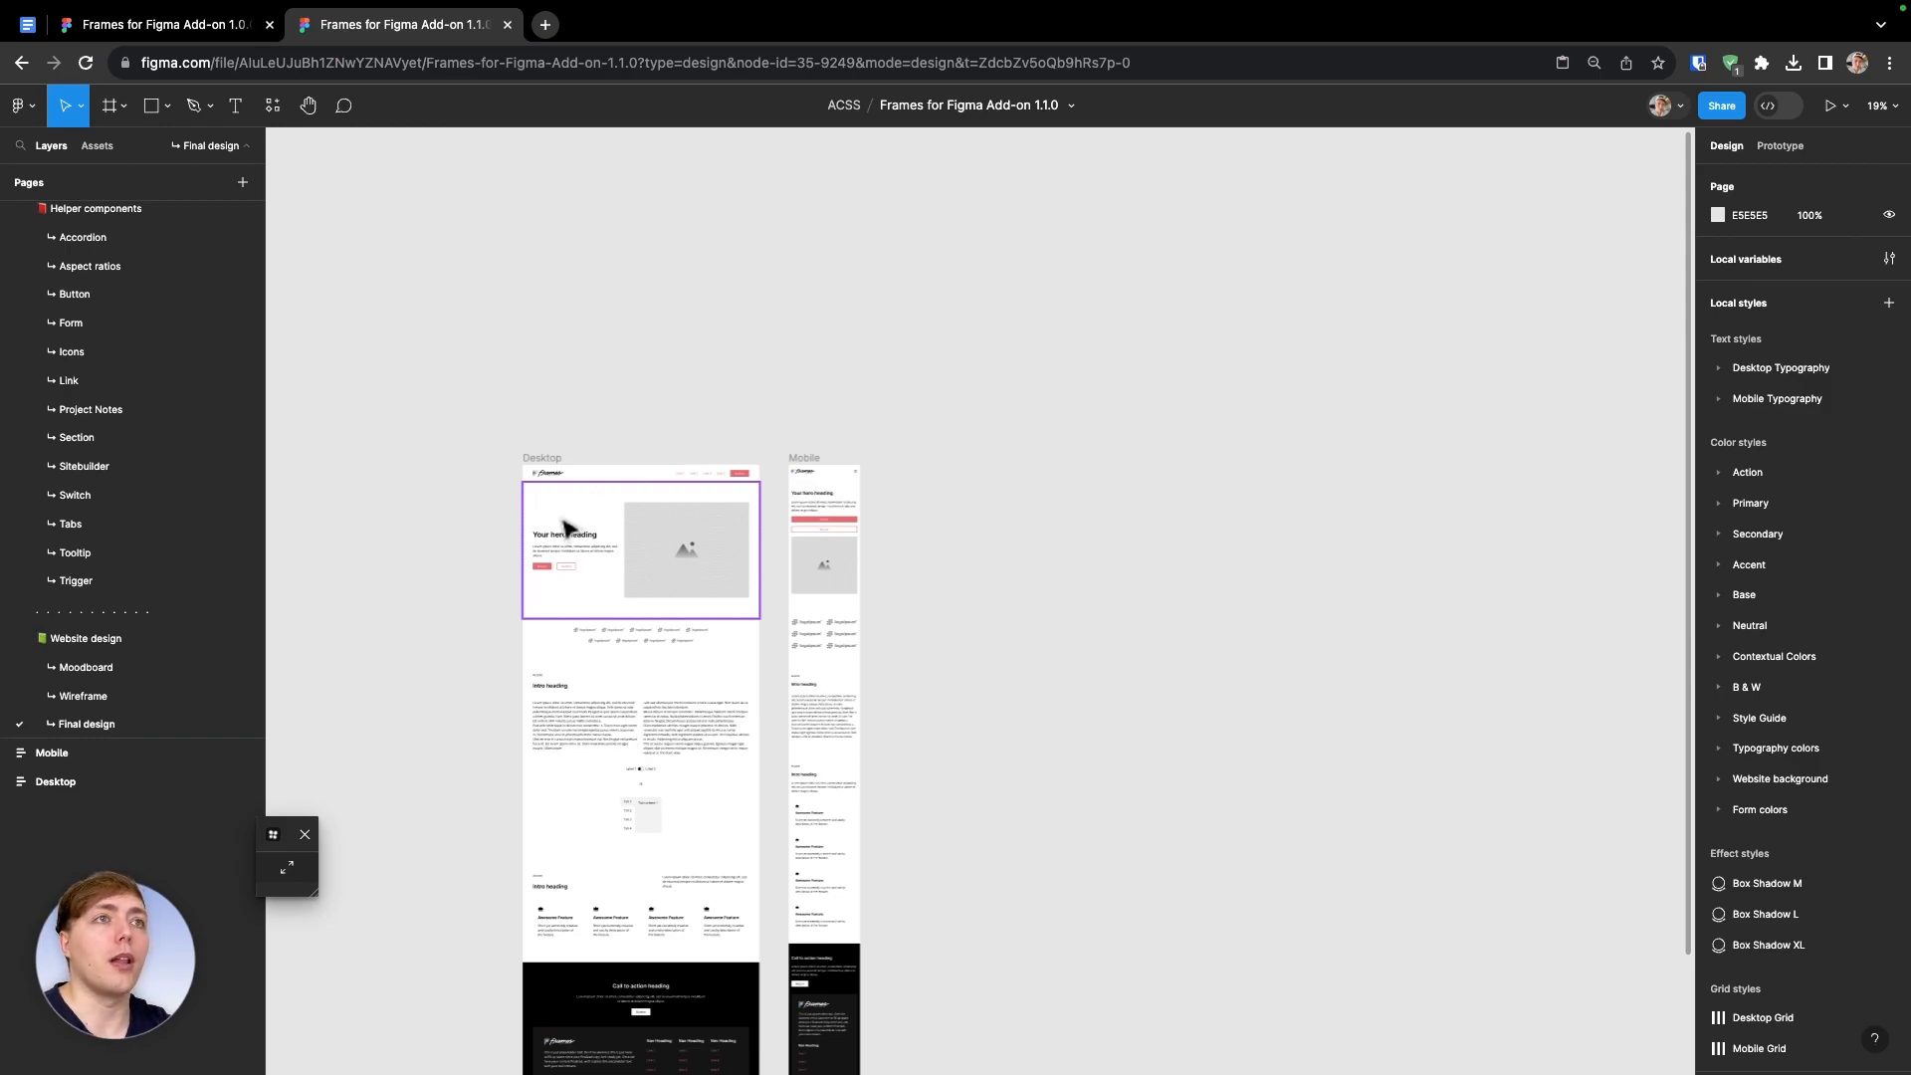
Read the changelog entry about the cover logo referencing the project logo, and return to the 1.1.0 page list
click(27, 24)
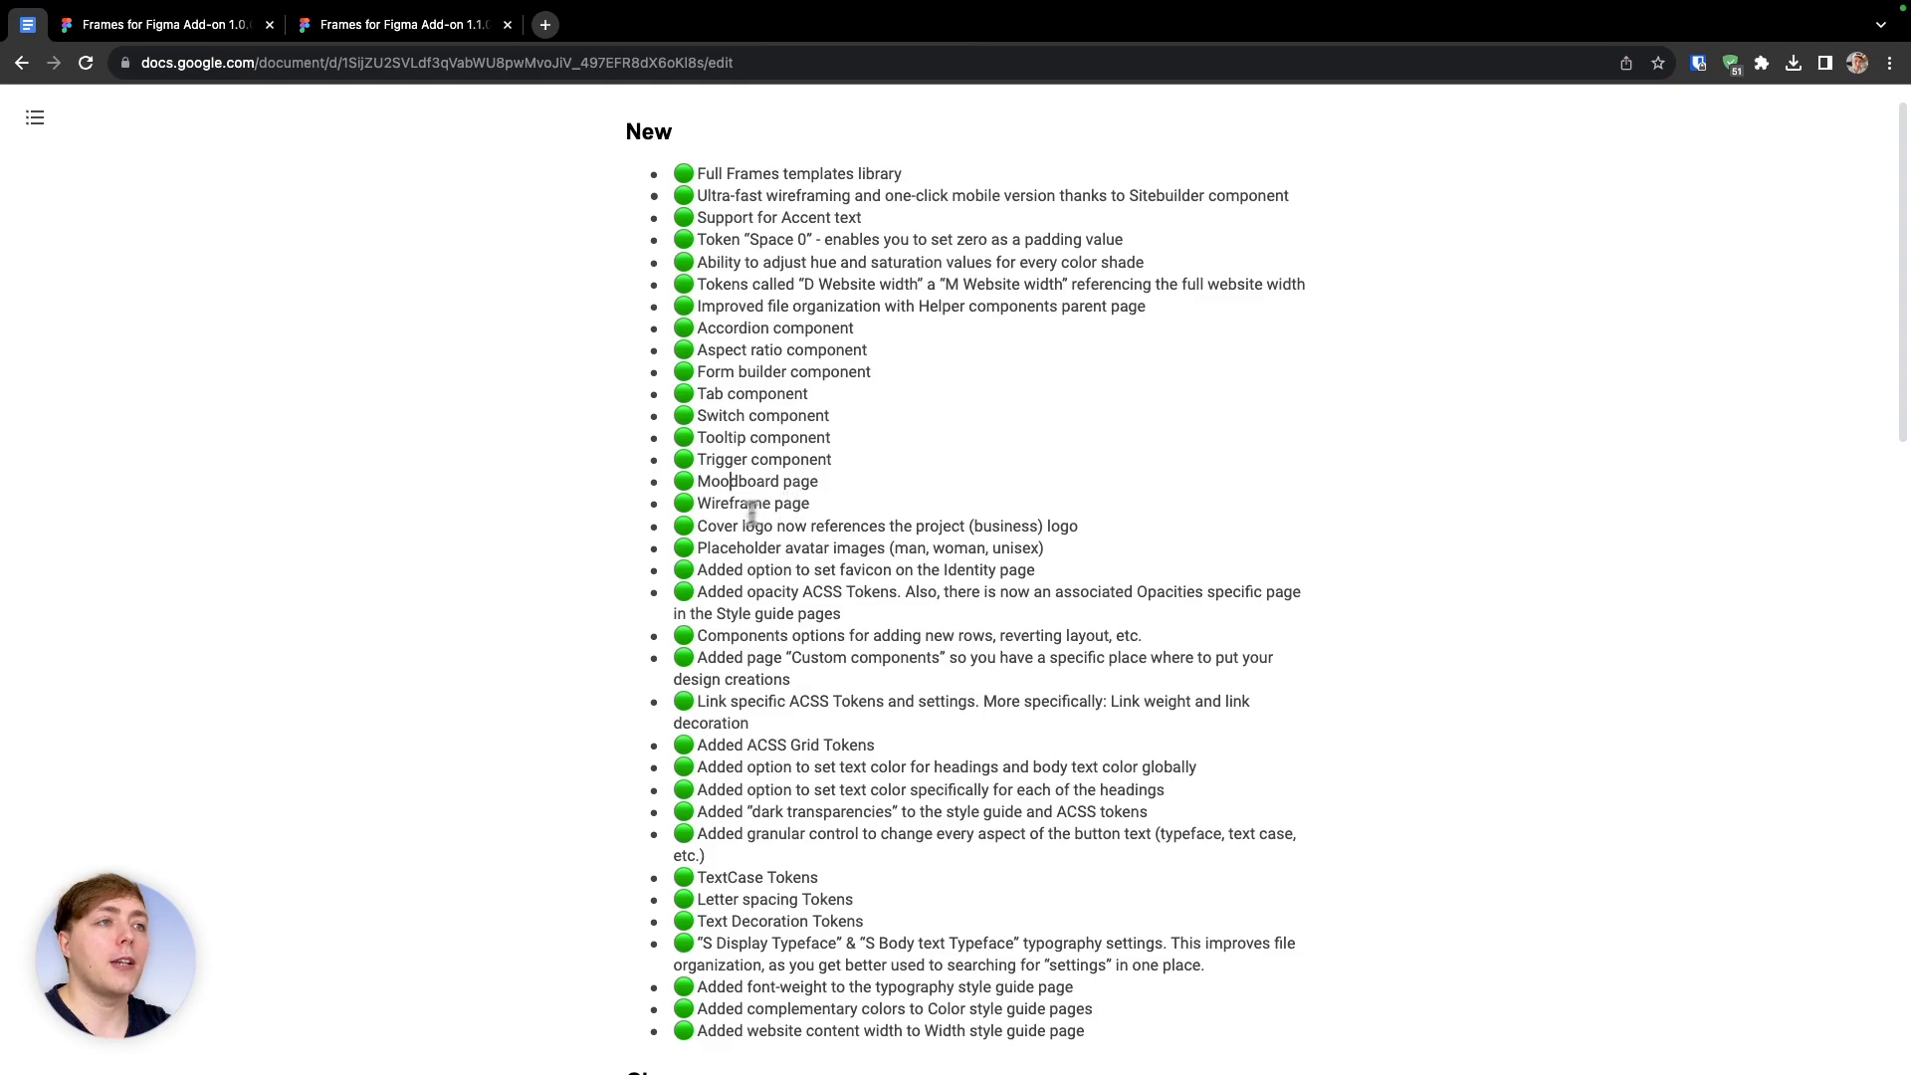
click(699, 528)
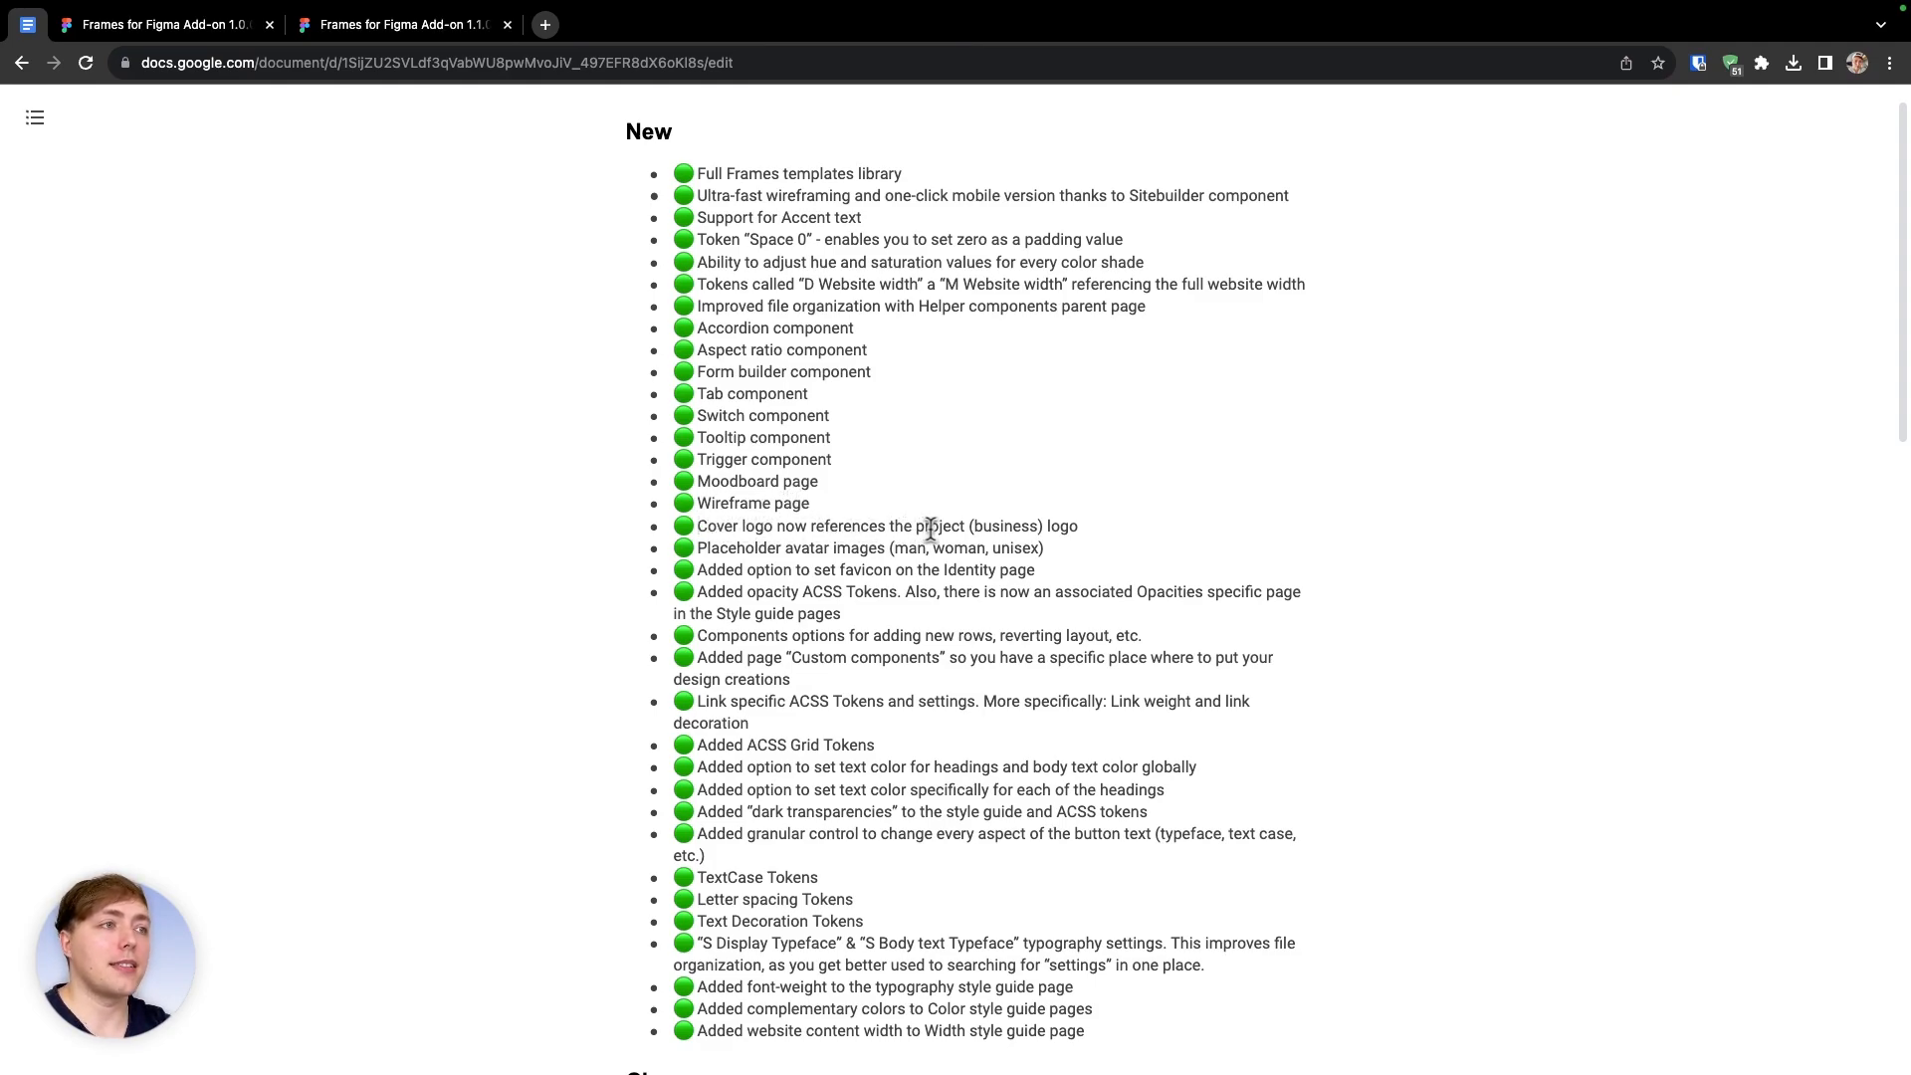
click(393, 25)
scroll(181, 330, up, 10)
Switch to the 1.0.0 file and inspect the logo on its Cover page and the business logo on its Identity page
click(195, 28)
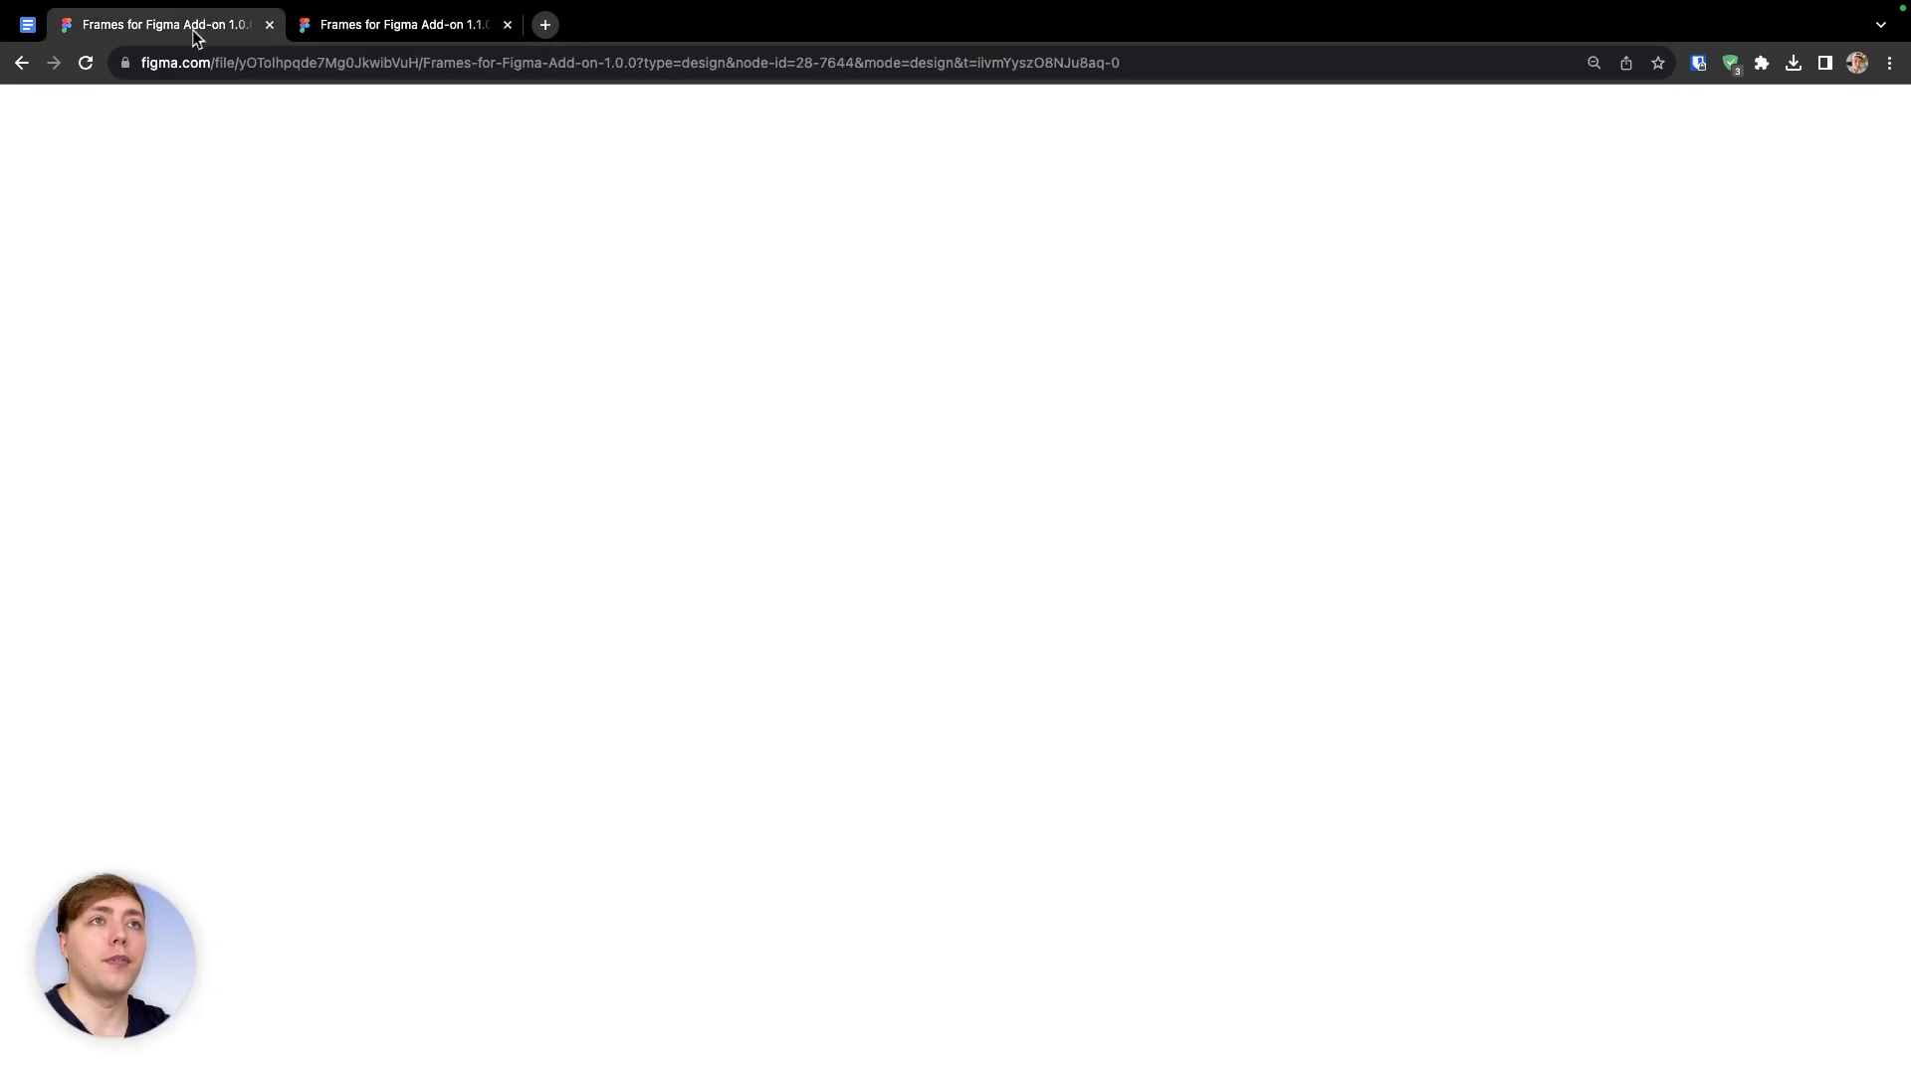
scroll(164, 256, up, 5)
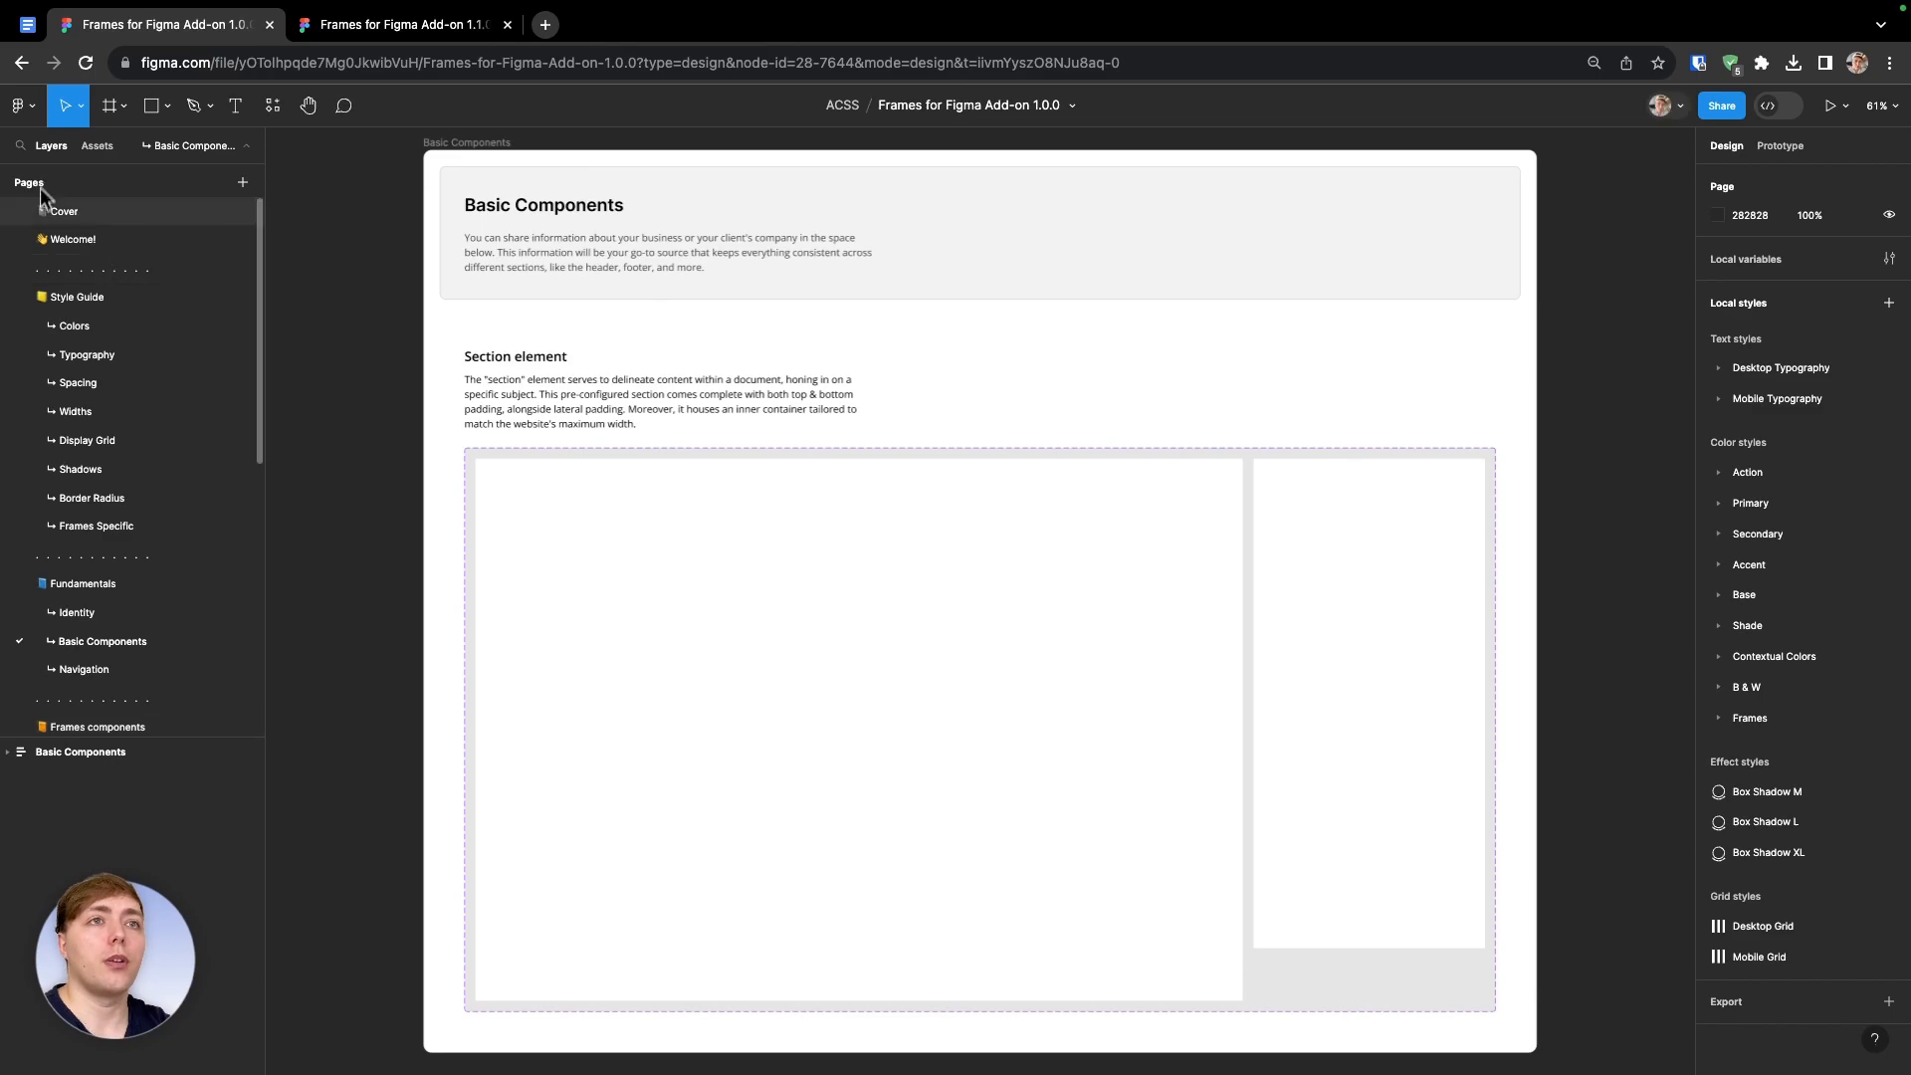
click(65, 239)
click(68, 213)
click(951, 594)
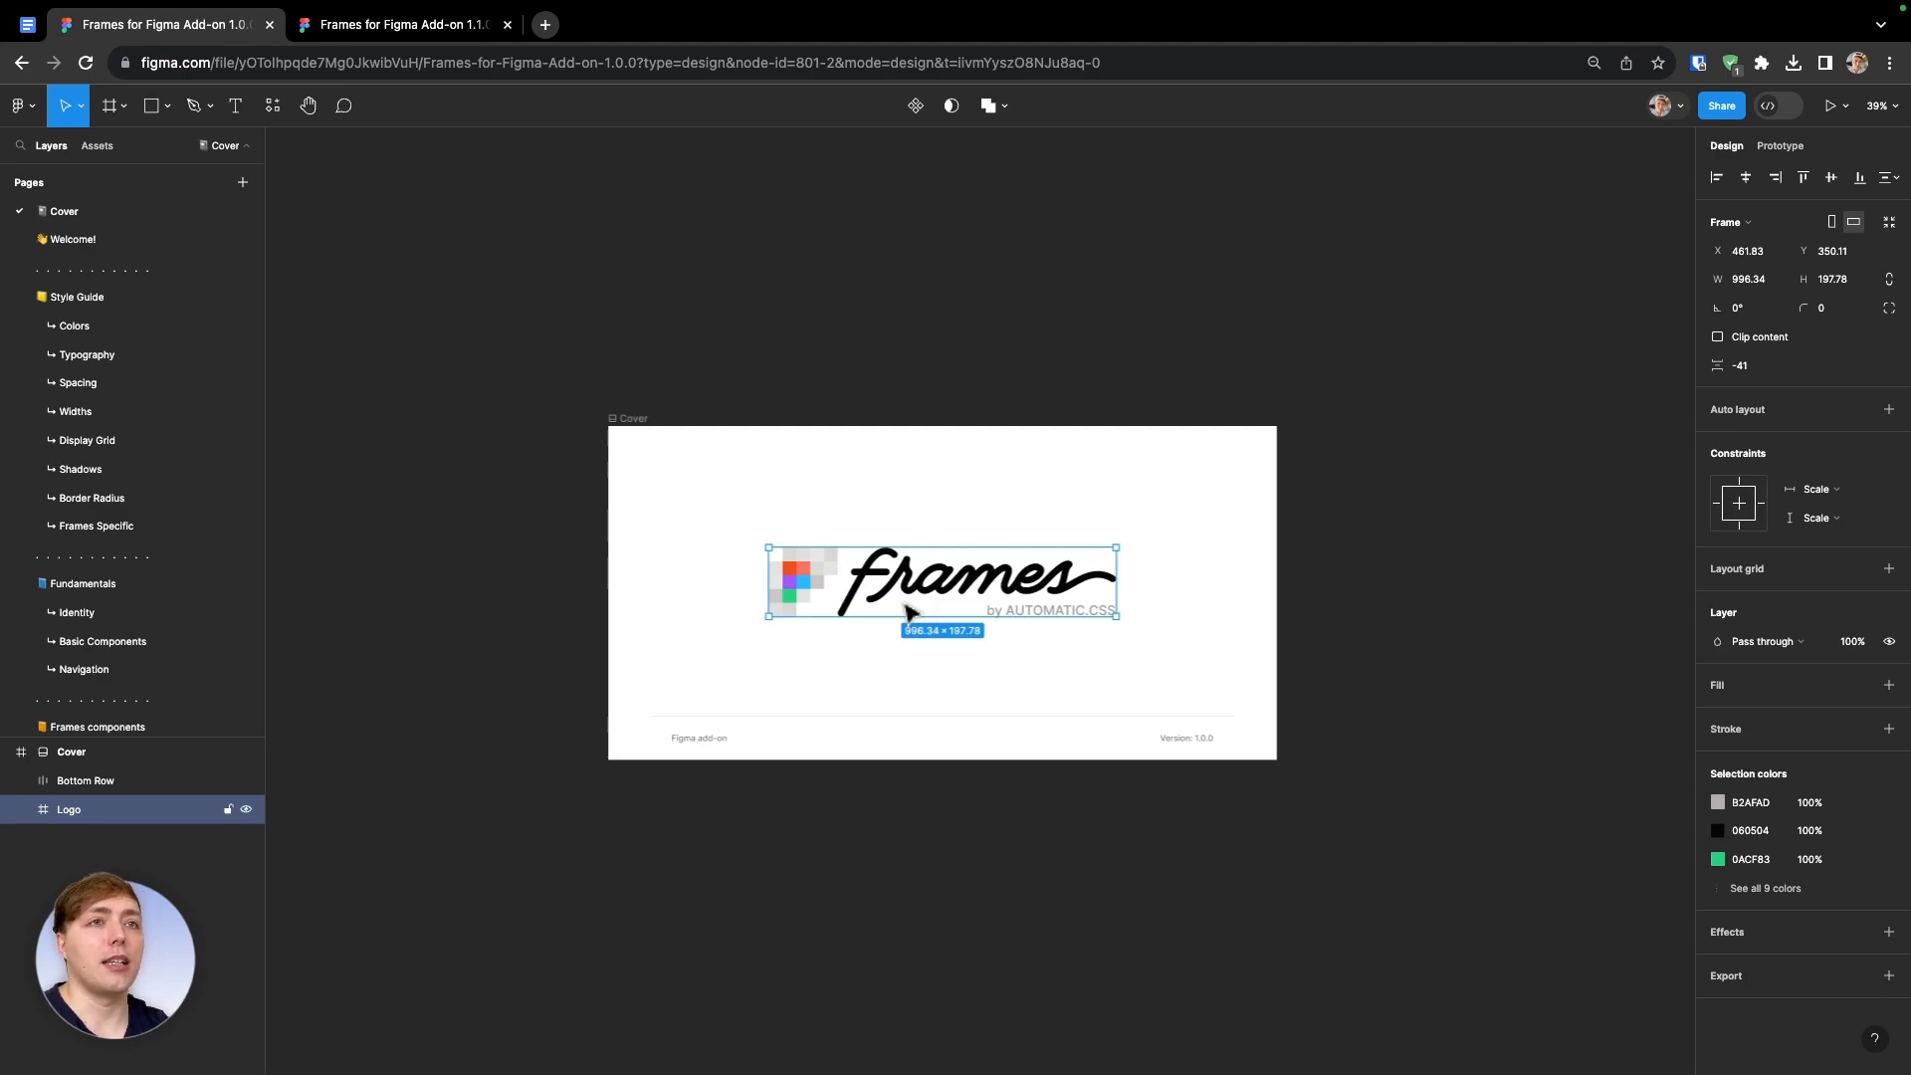
scroll(162, 460, down, 3)
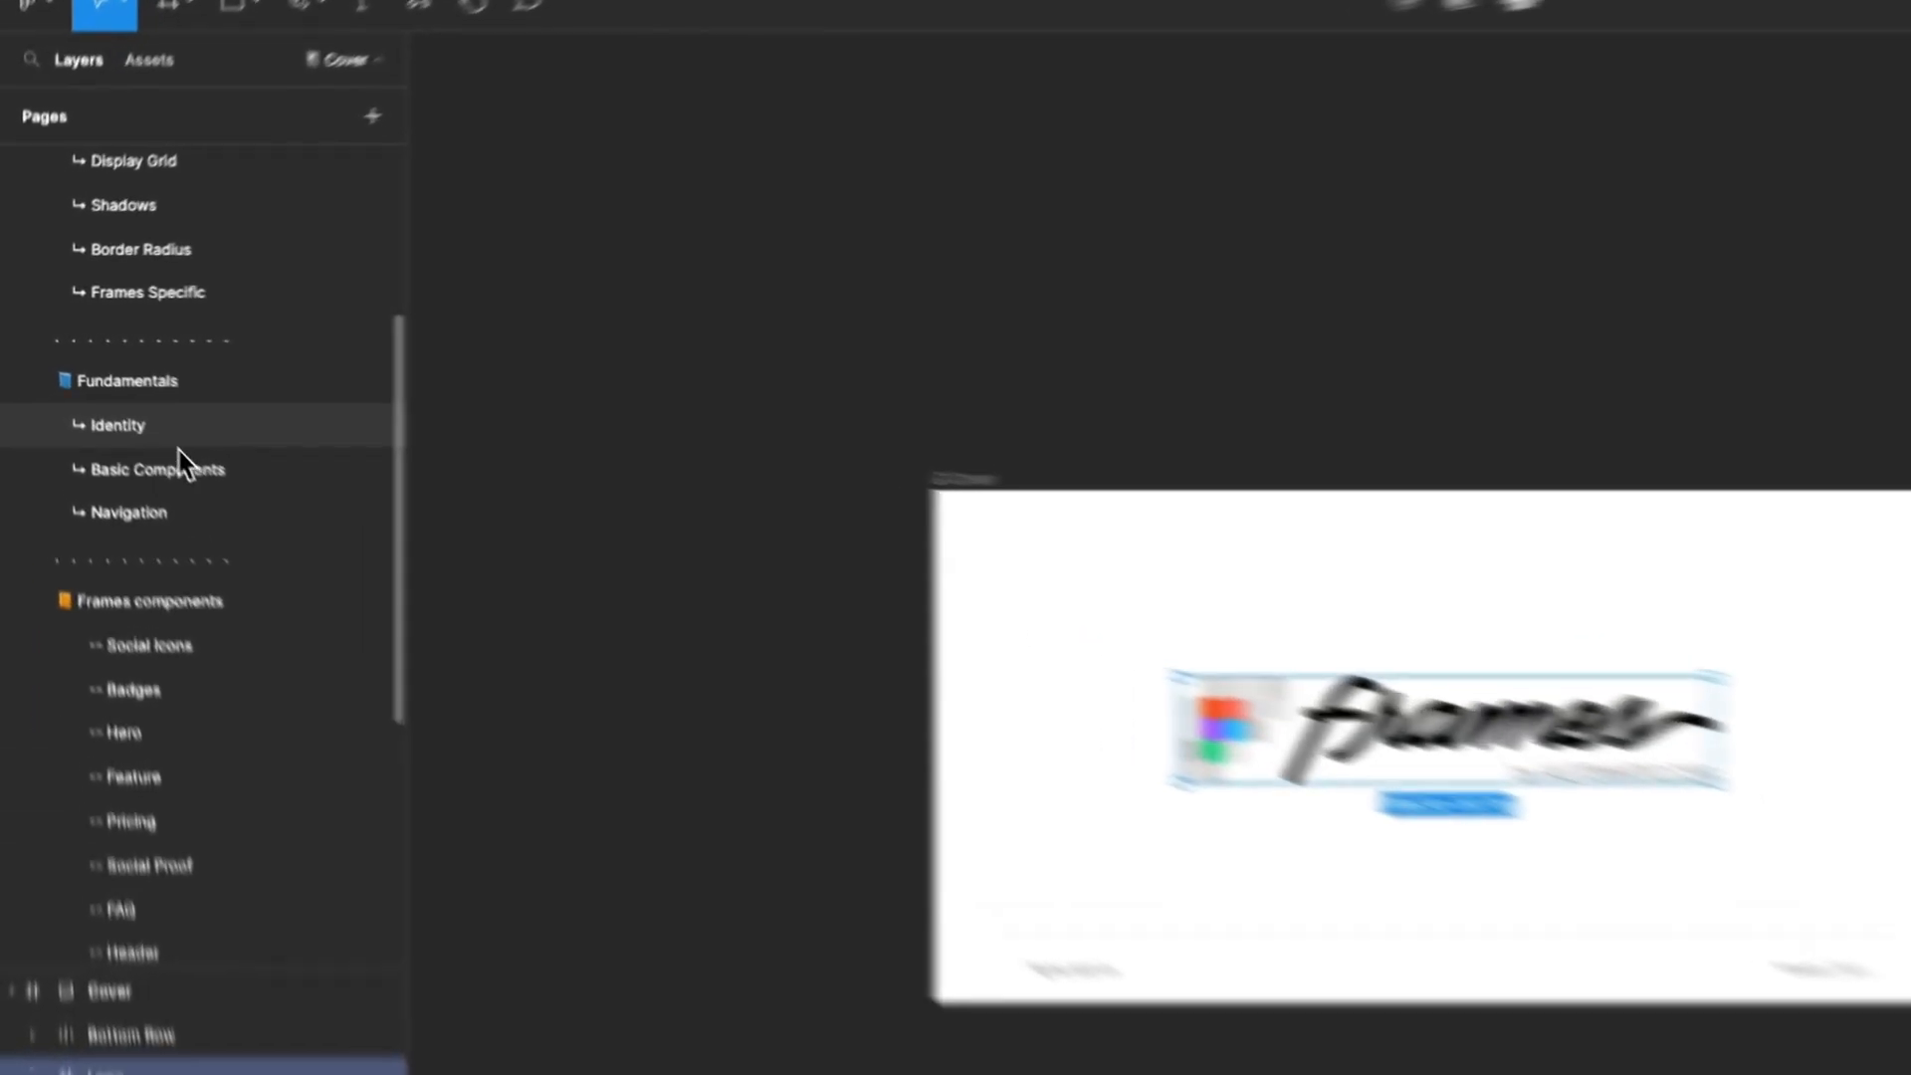
click(104, 388)
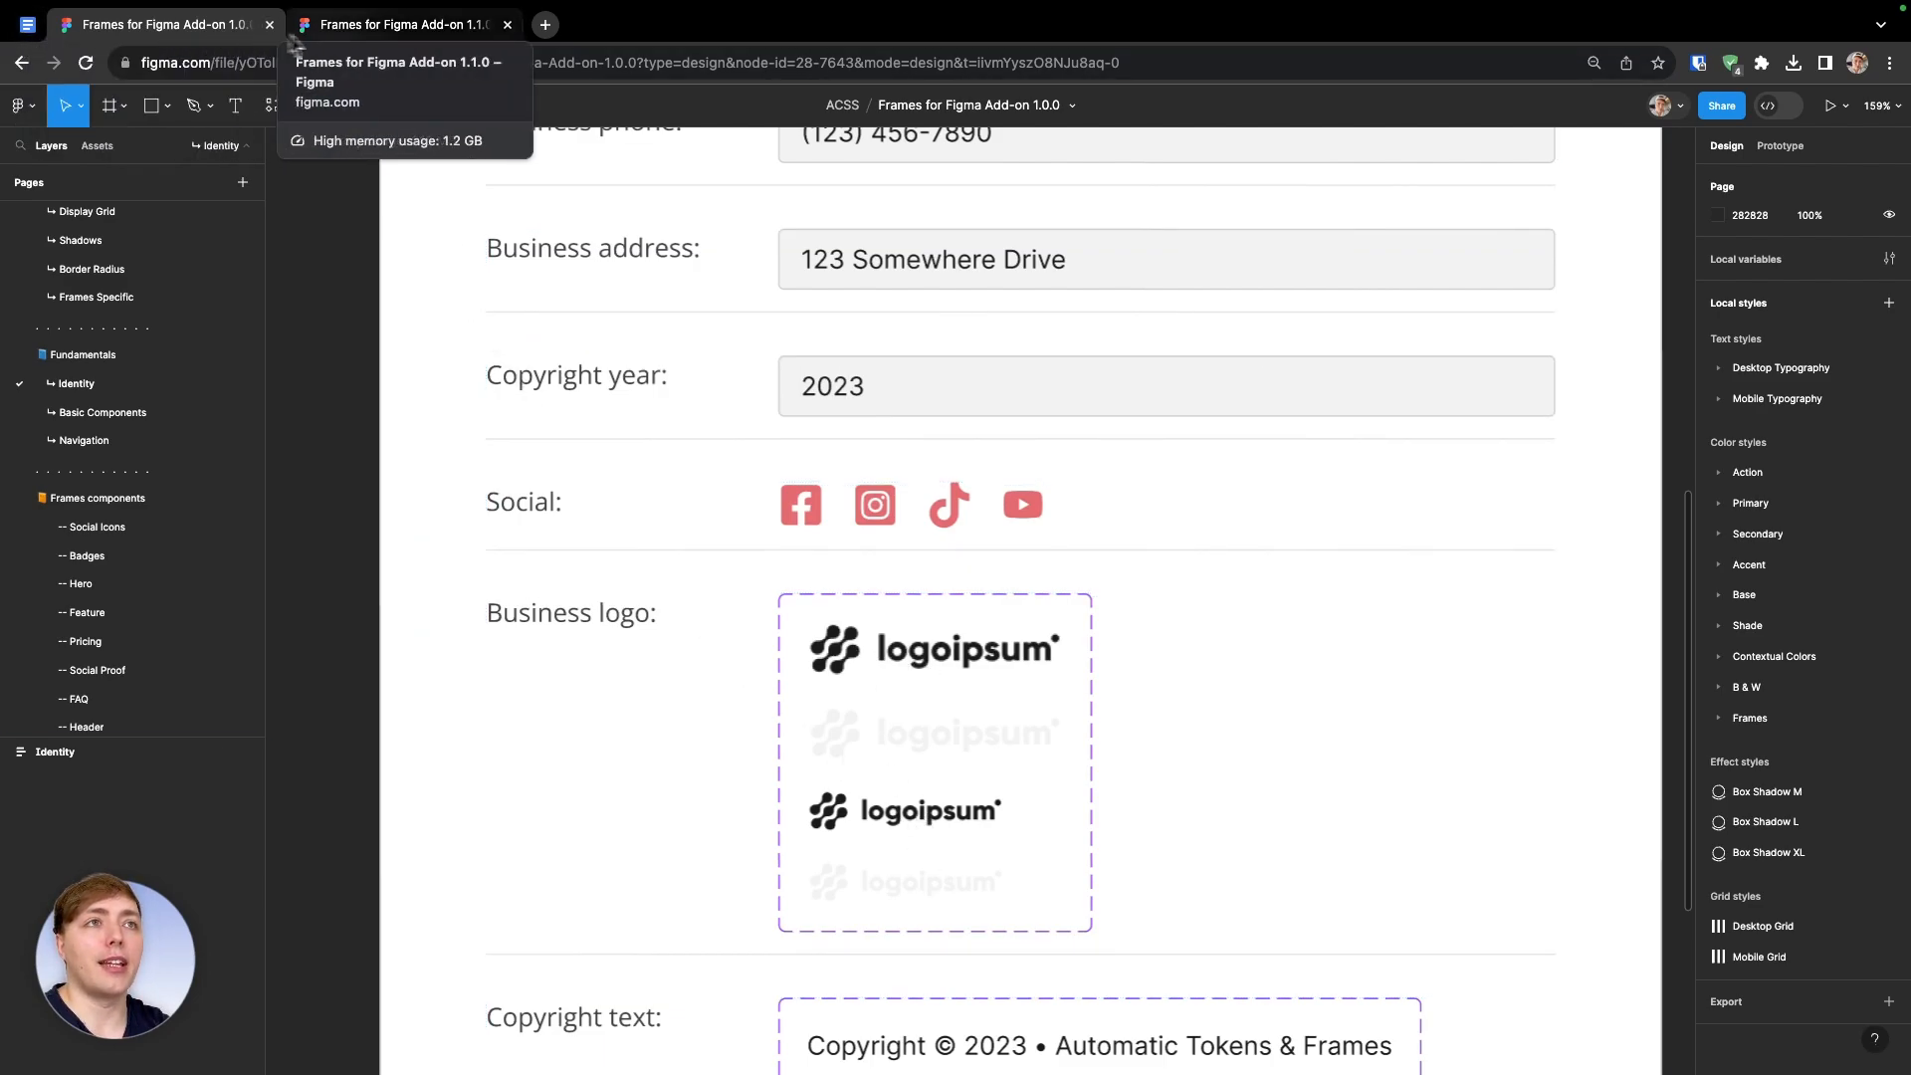
Switch to the 1.1.0 file and open its Identity page under Fundamentals to view the business logo
click(398, 38)
scroll(149, 330, up, 10)
scroll(150, 330, down, 4)
click(123, 393)
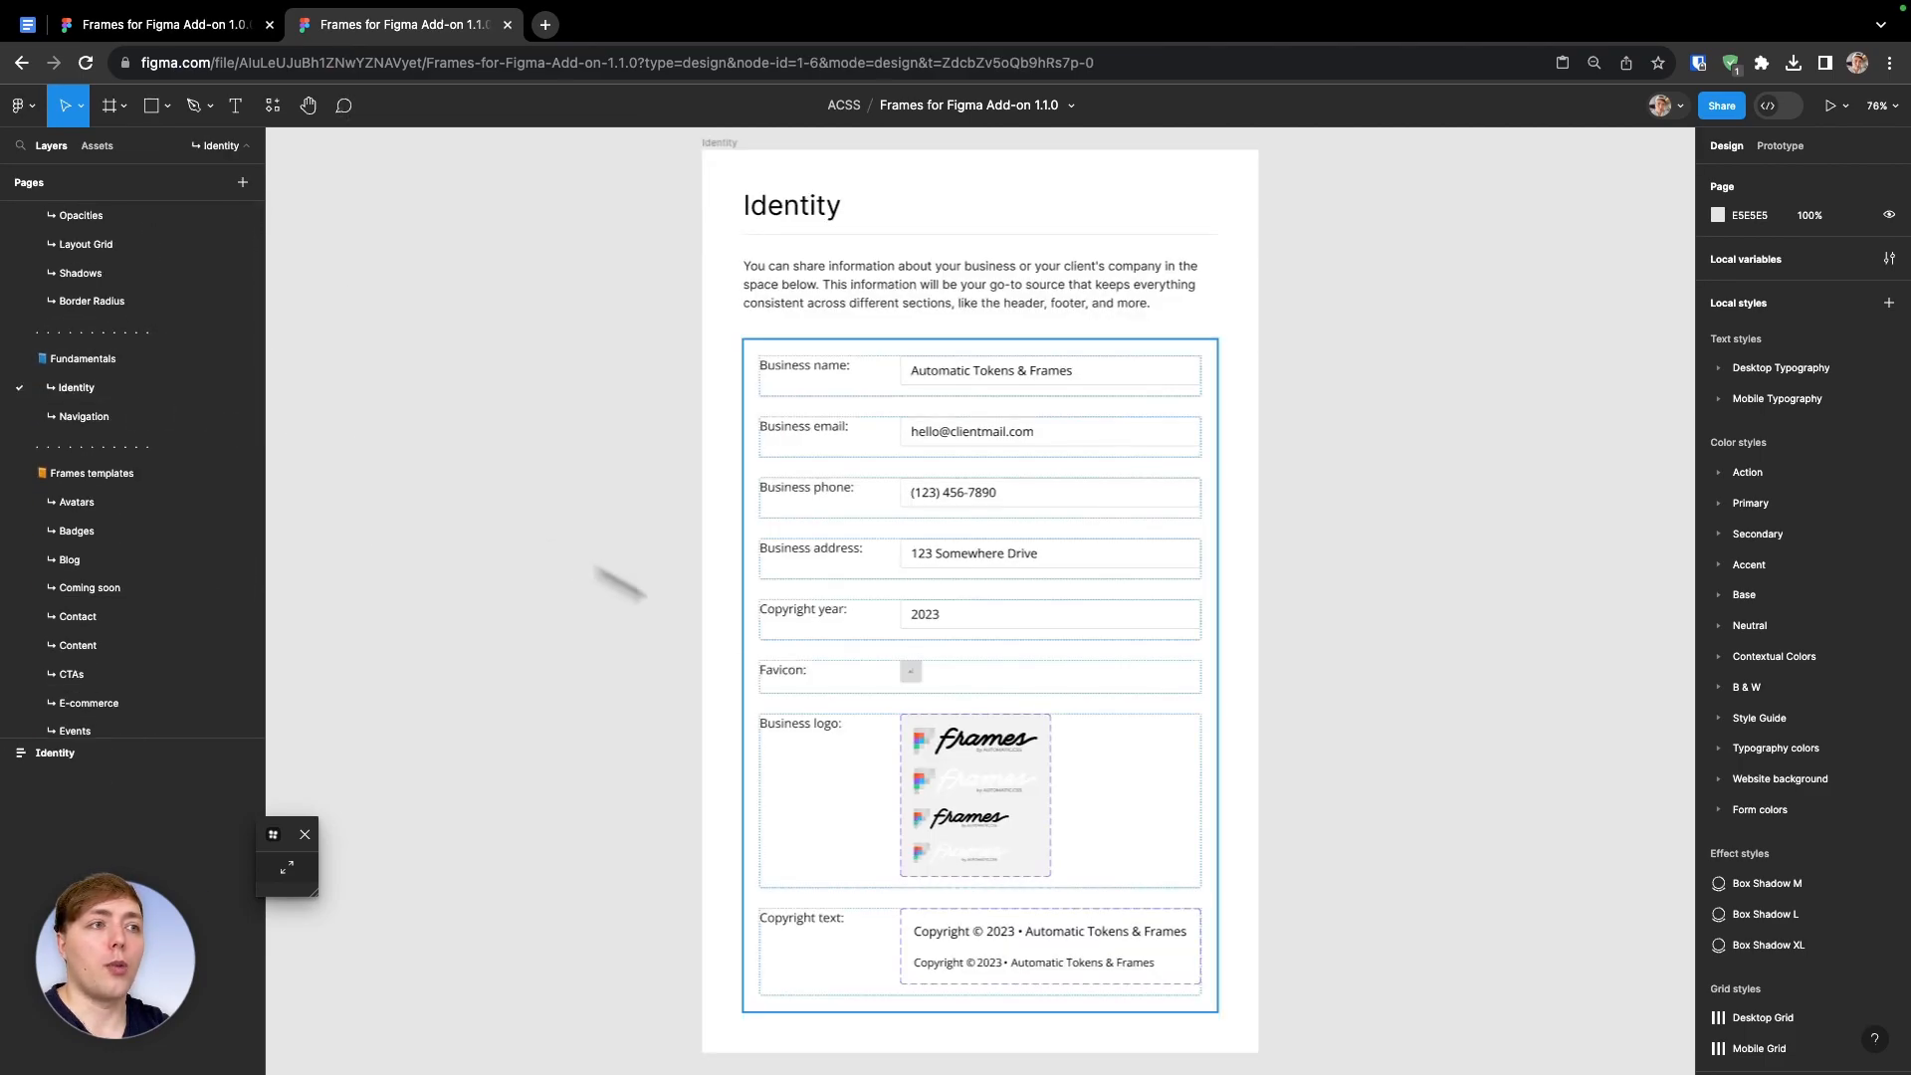
Inspect the first business logo variant on the Identity page, and open the Thumbnail page to view its cover logo
scroll(985, 806, up, 5)
click(892, 675)
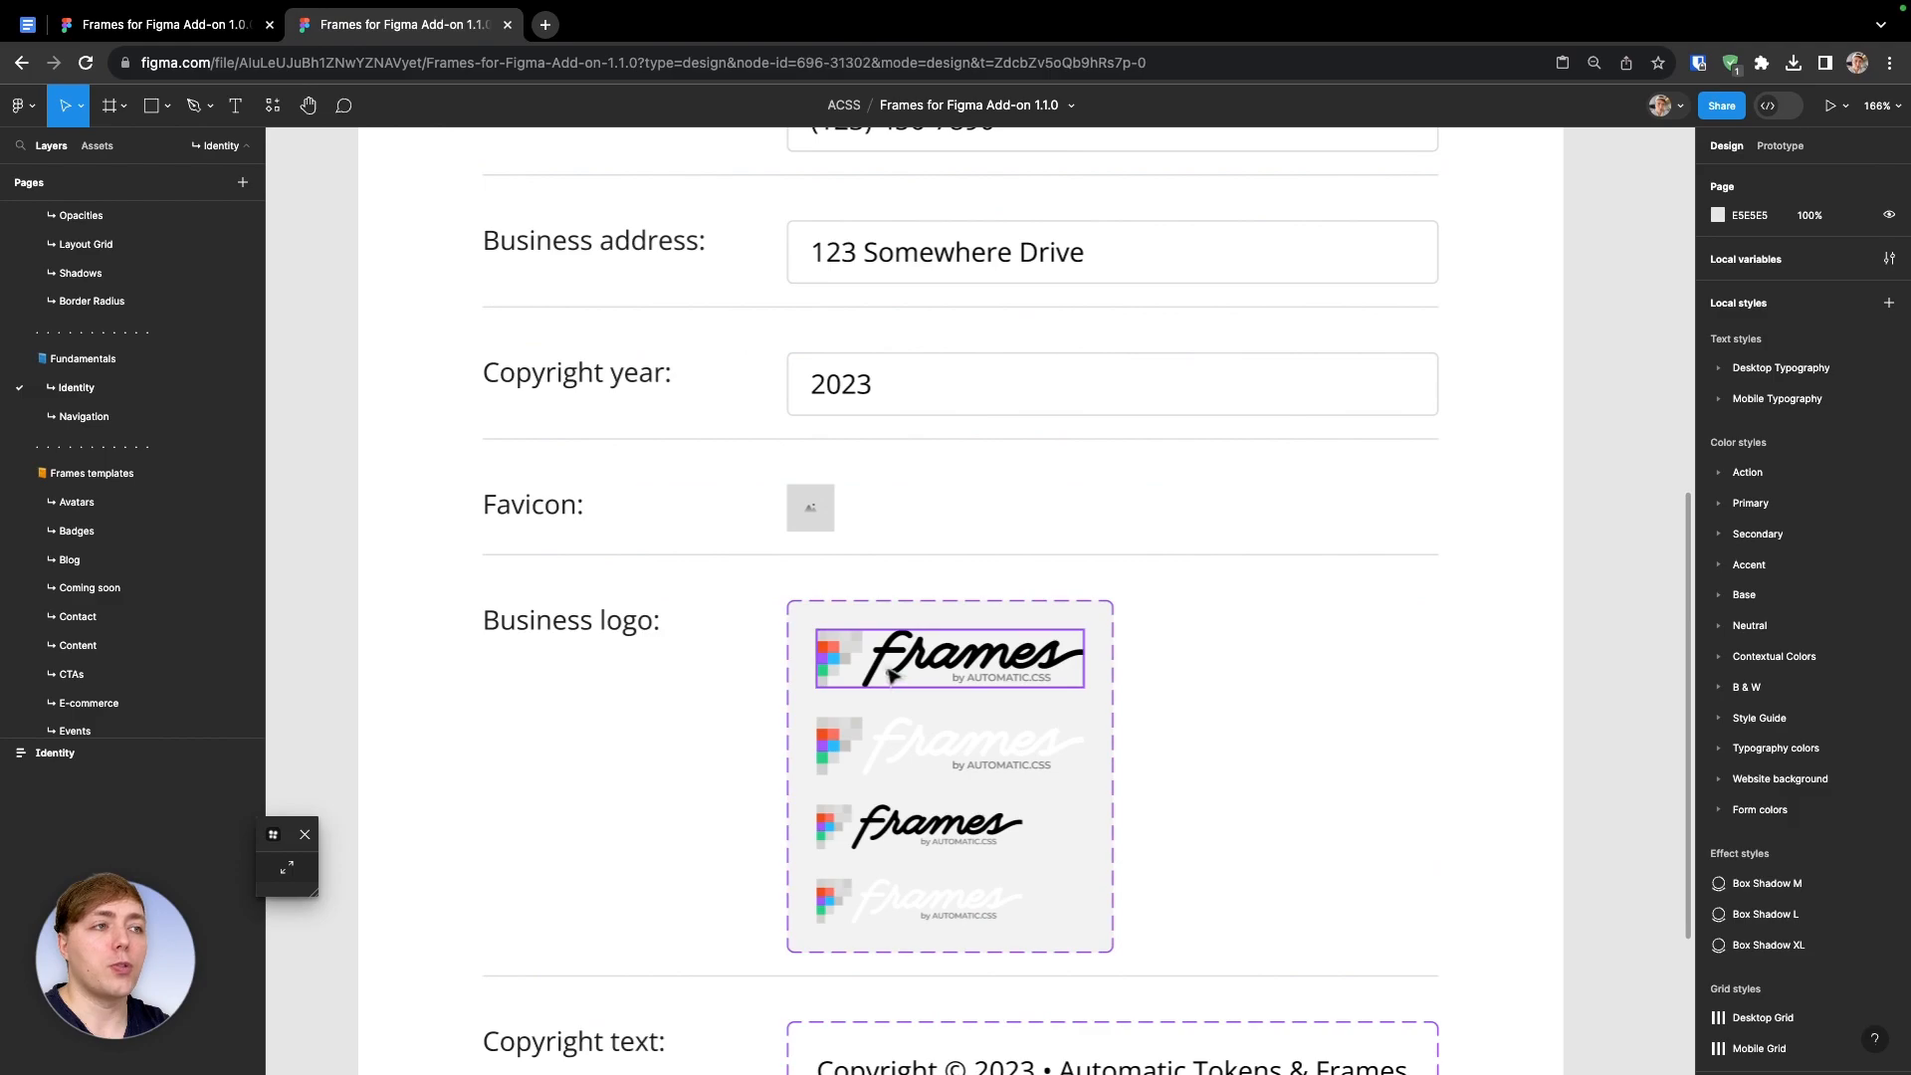
click(893, 674)
scroll(171, 308, up, 5)
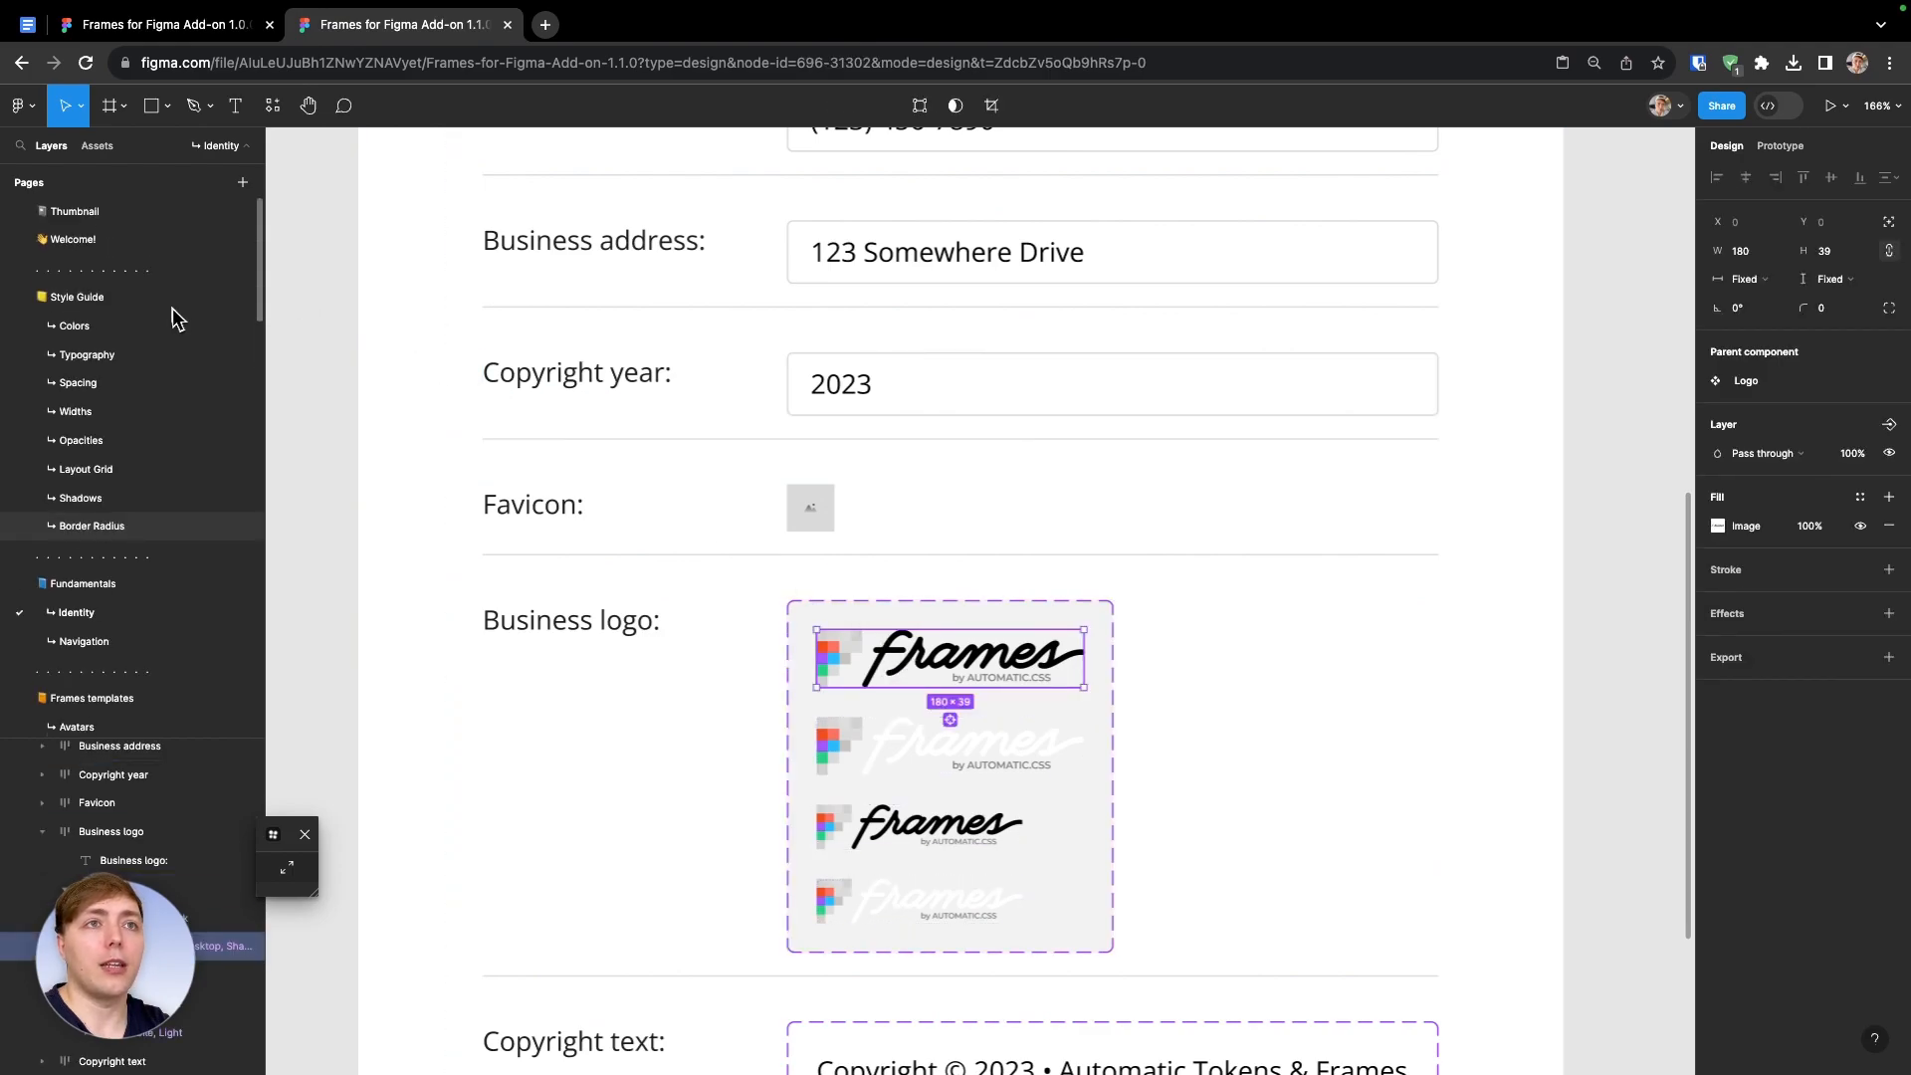
click(154, 217)
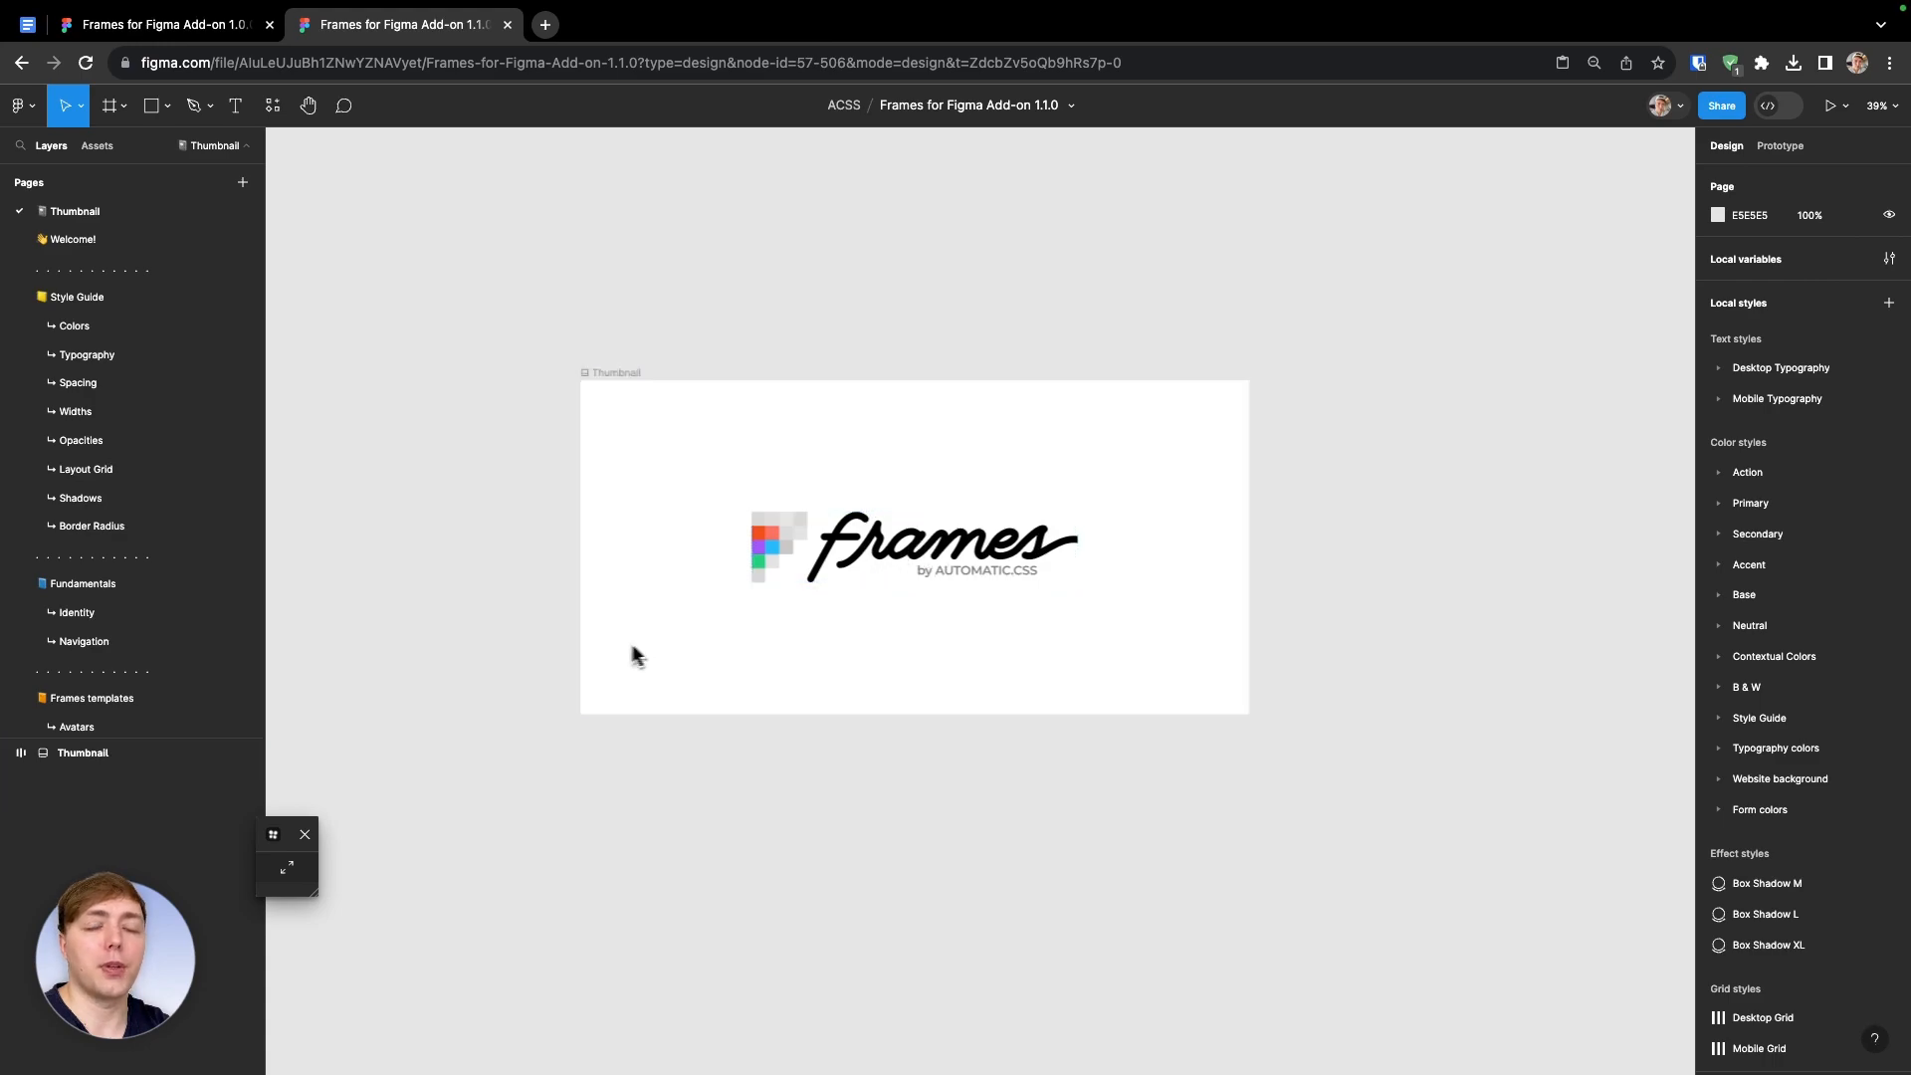
Open the Placeholders page under Frames templates and examine the Placeholder avatar variants up close
scroll(134, 595, down, 5)
scroll(134, 587, down, 3)
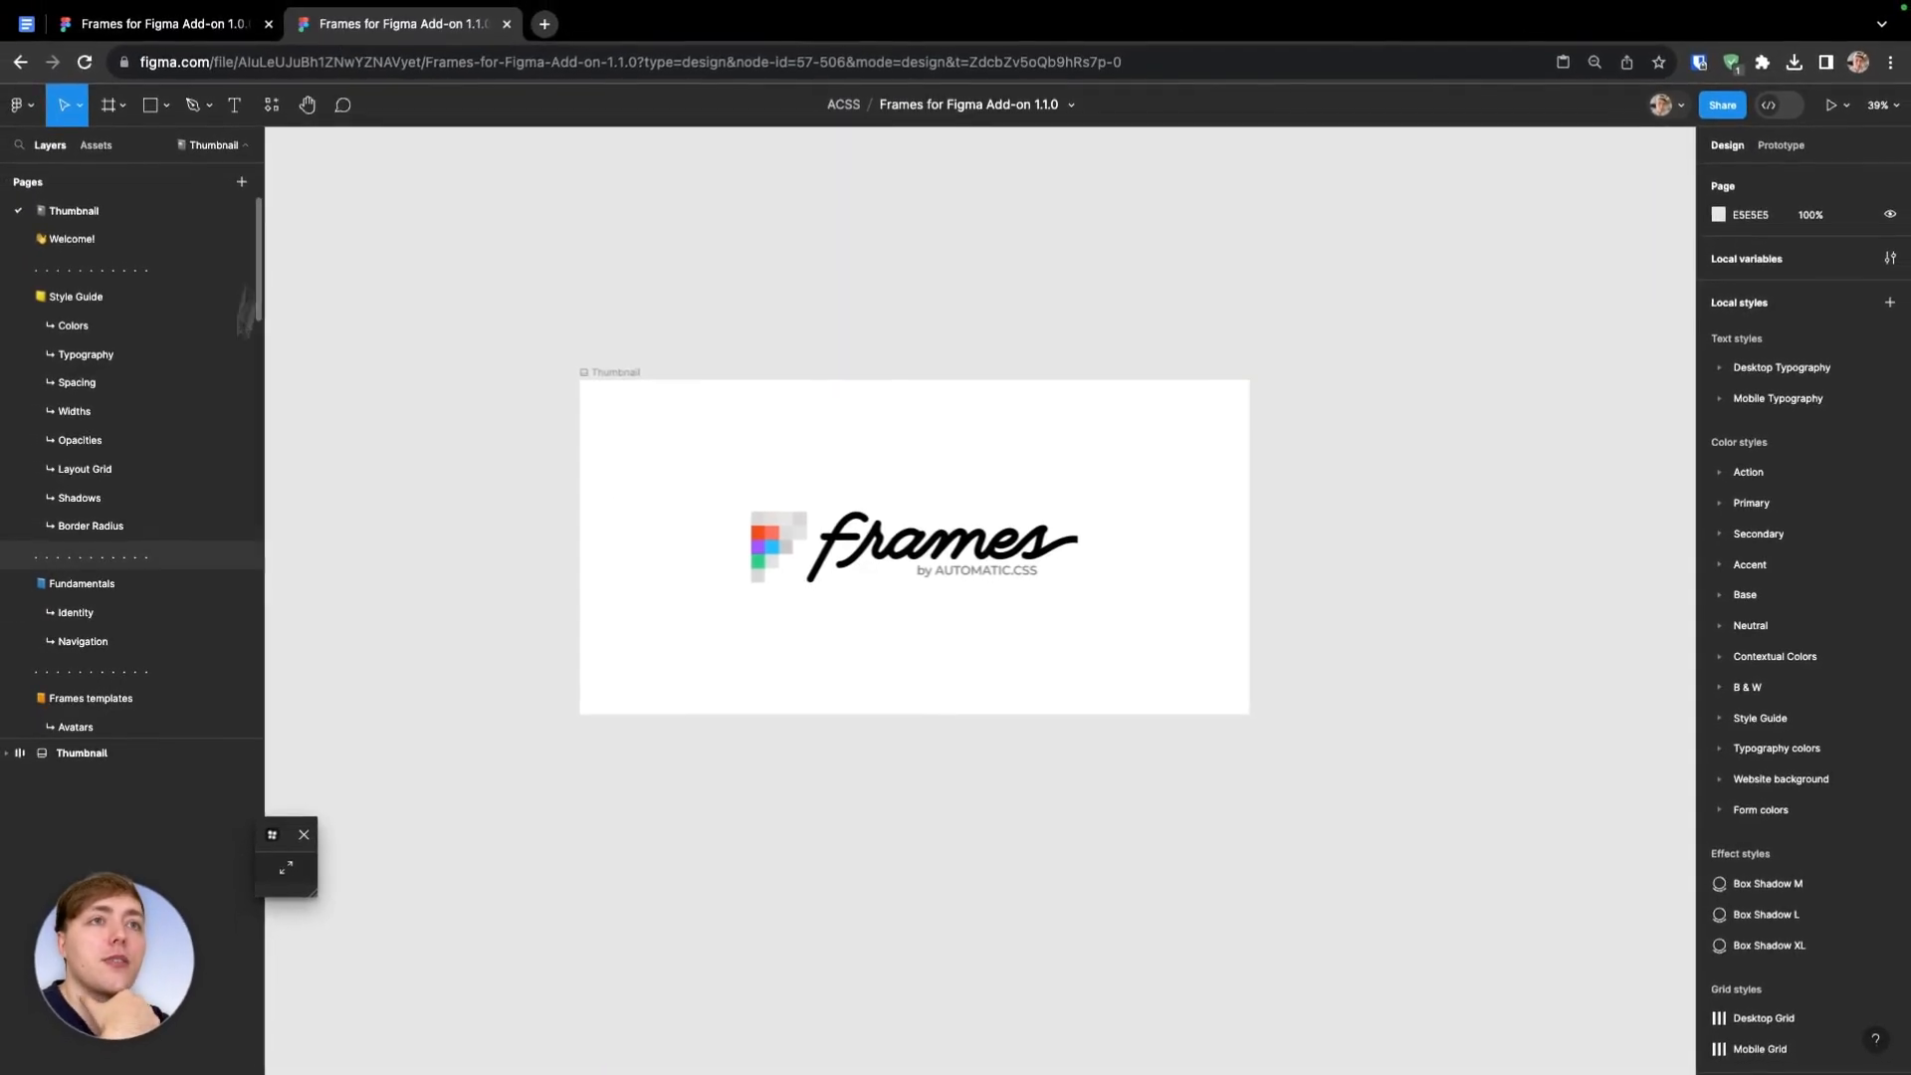
scroll(185, 547, down, 2)
scroll(185, 546, up, 1)
scroll(186, 547, down, 1)
scroll(185, 546, up, 1)
scroll(145, 492, down, 5)
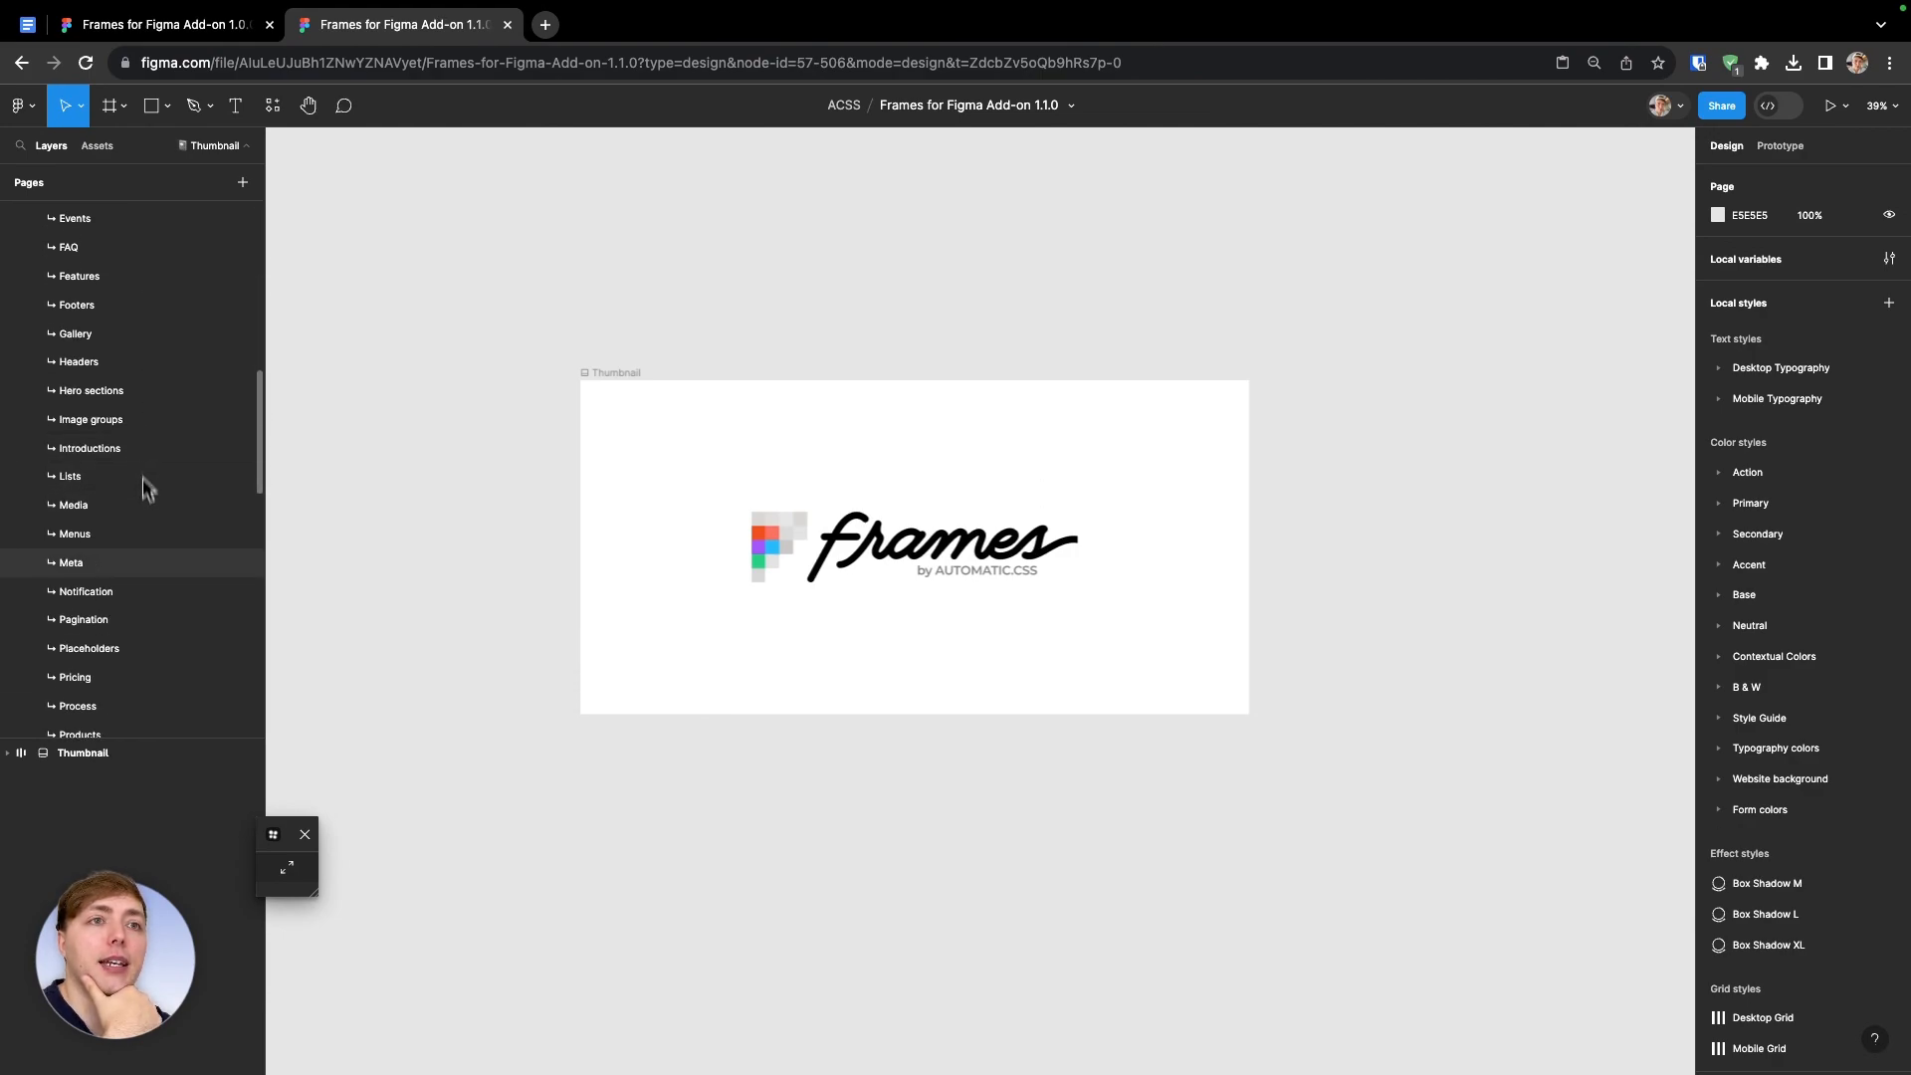
click(128, 610)
scroll(905, 457, down, 1)
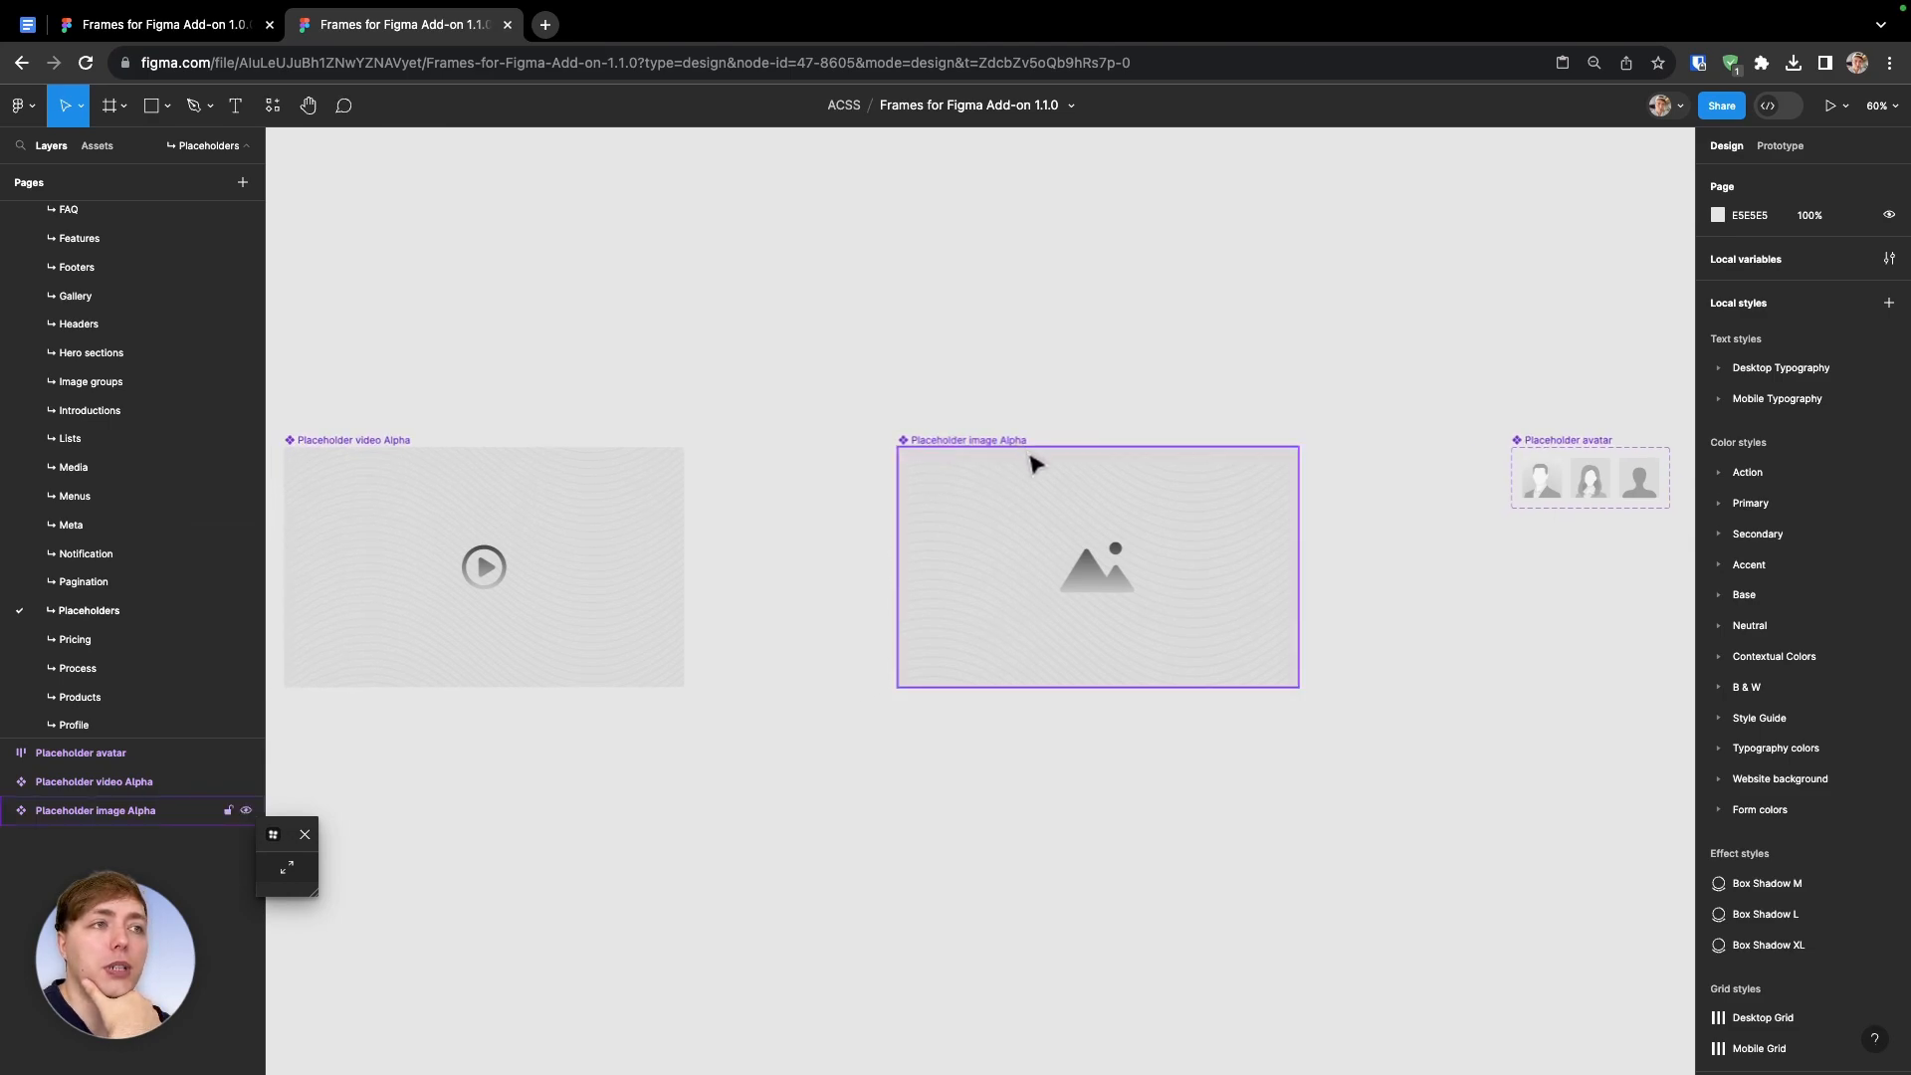
scroll(947, 498, right, 5)
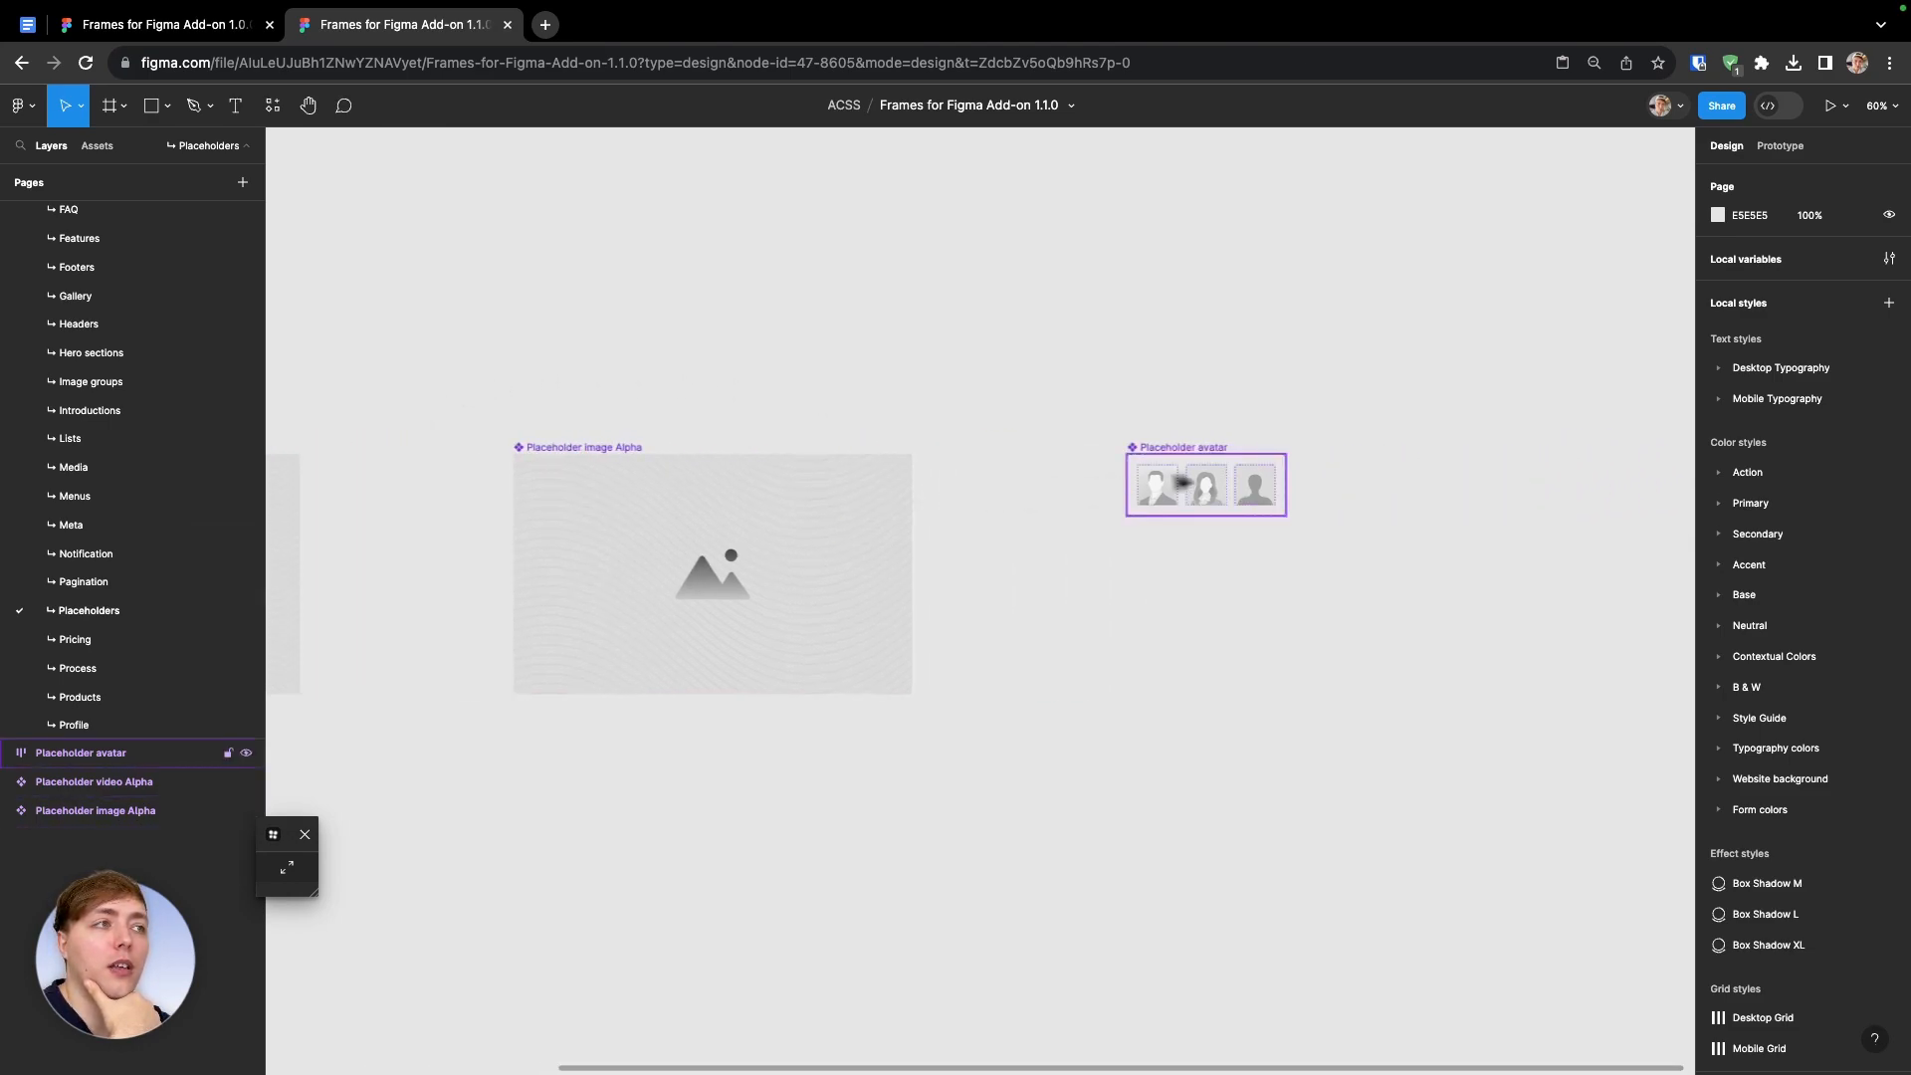
scroll(1256, 468, up, 5)
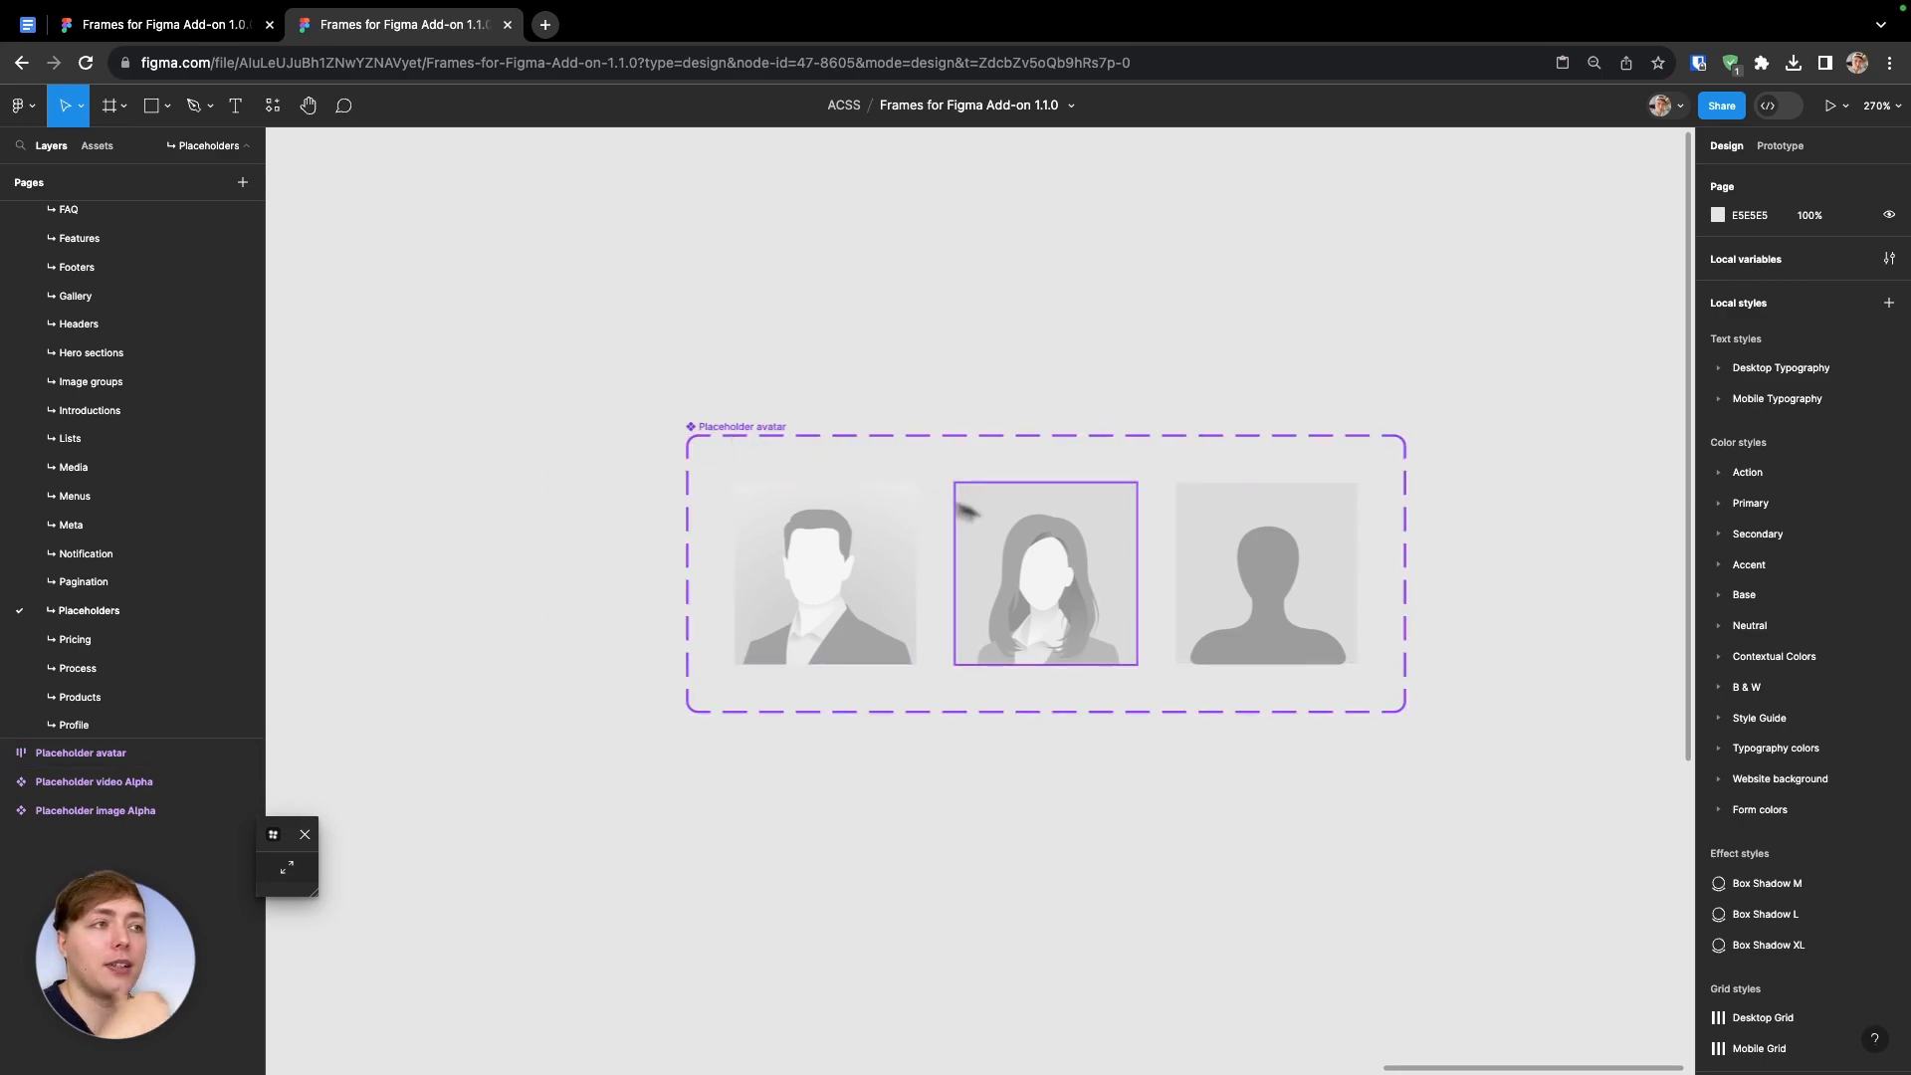
click(819, 572)
drag(821, 572, 821, 893)
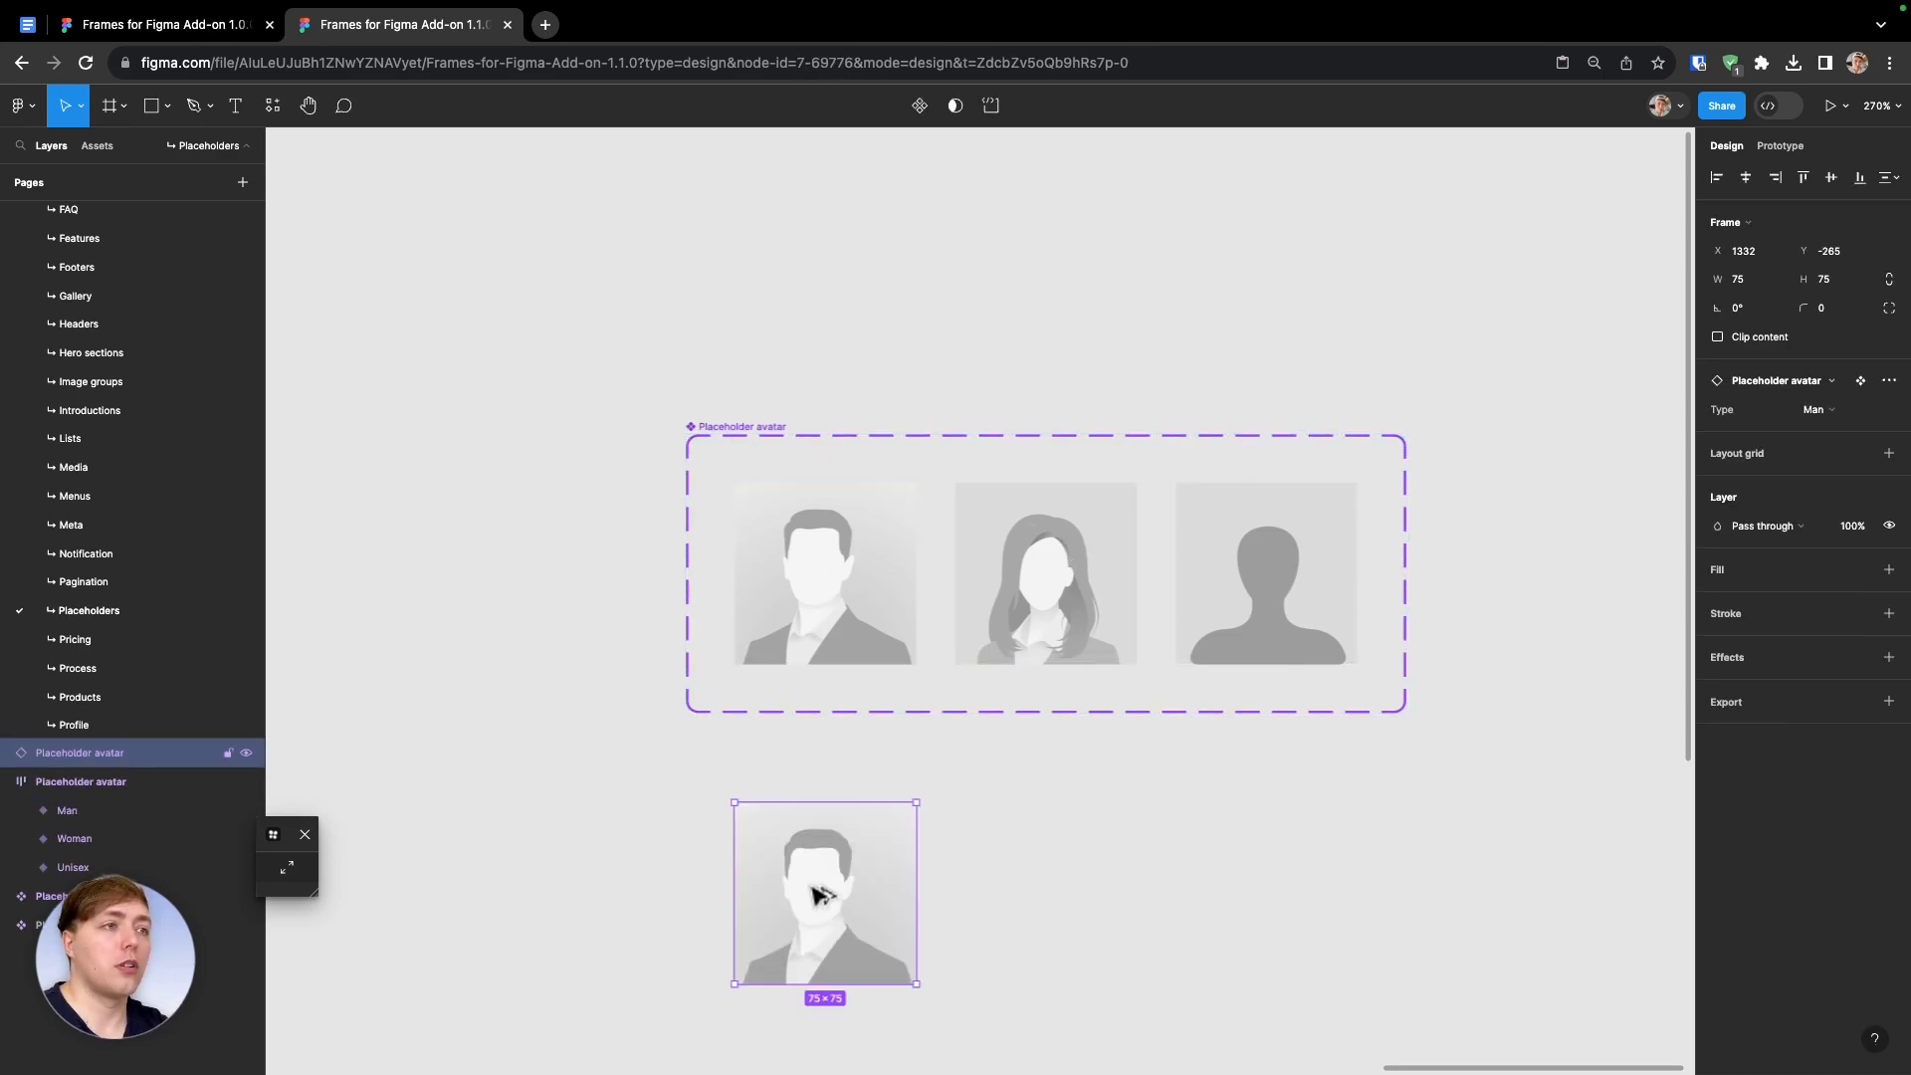
key(Delete)
Insert a trial Placeholder avatar from the local components with its Type set to Woman, and delete it again
scroll(539, 891, down, 10)
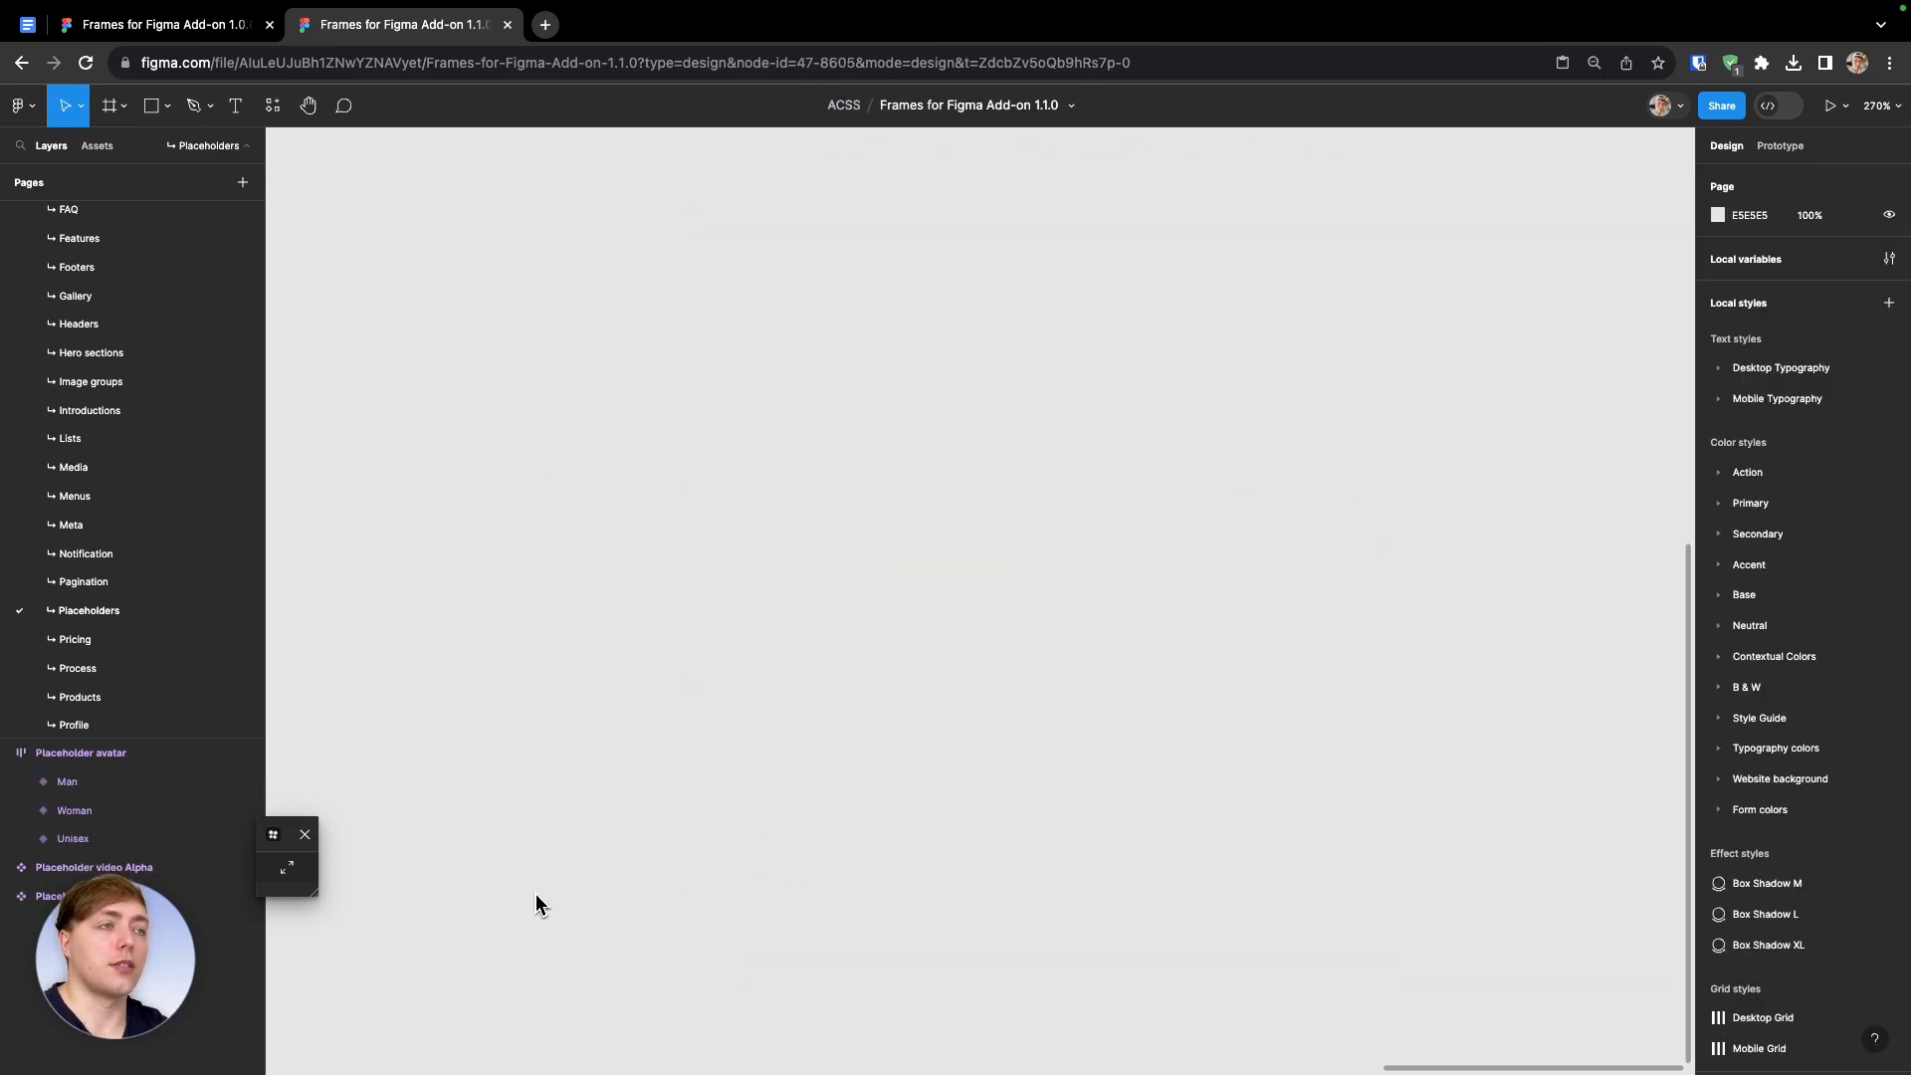
key(shift+i)
text(placeholder avatar)
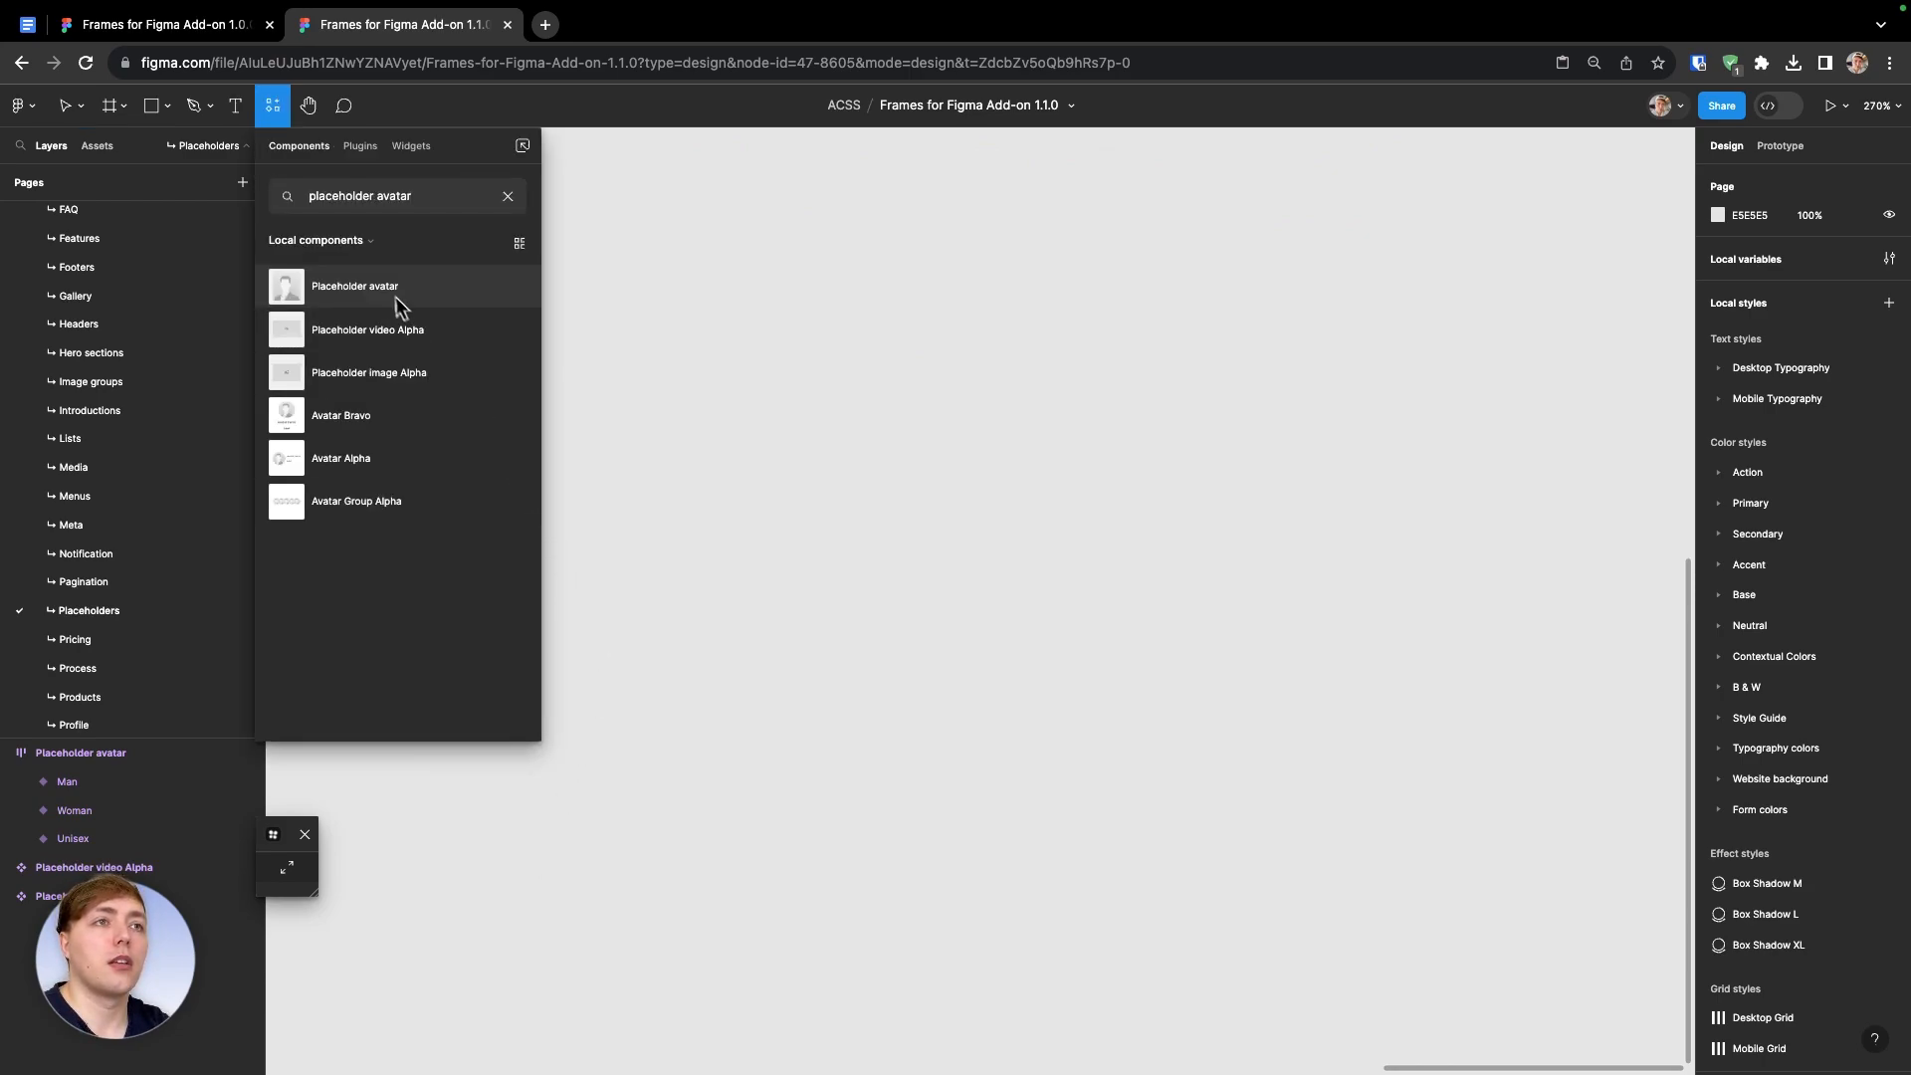
drag(401, 307, 809, 438)
click(1817, 409)
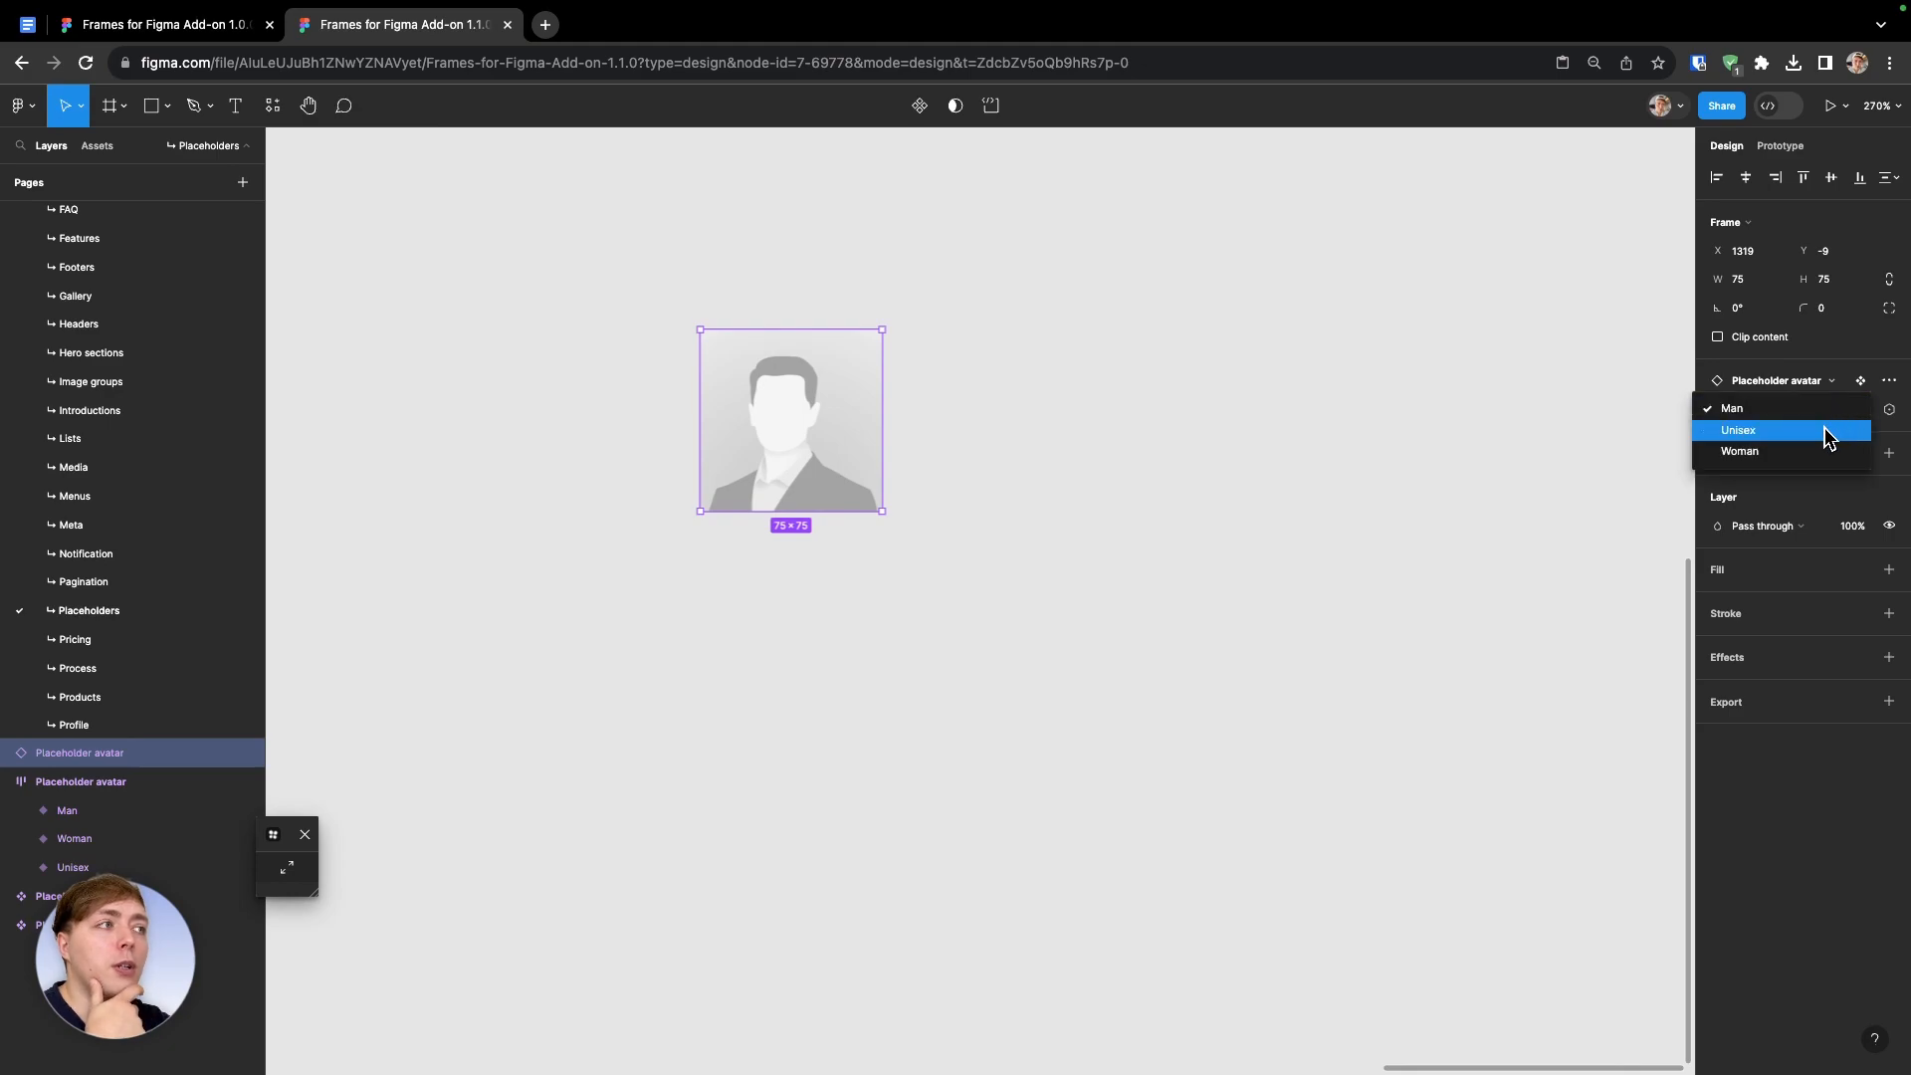
click(1821, 438)
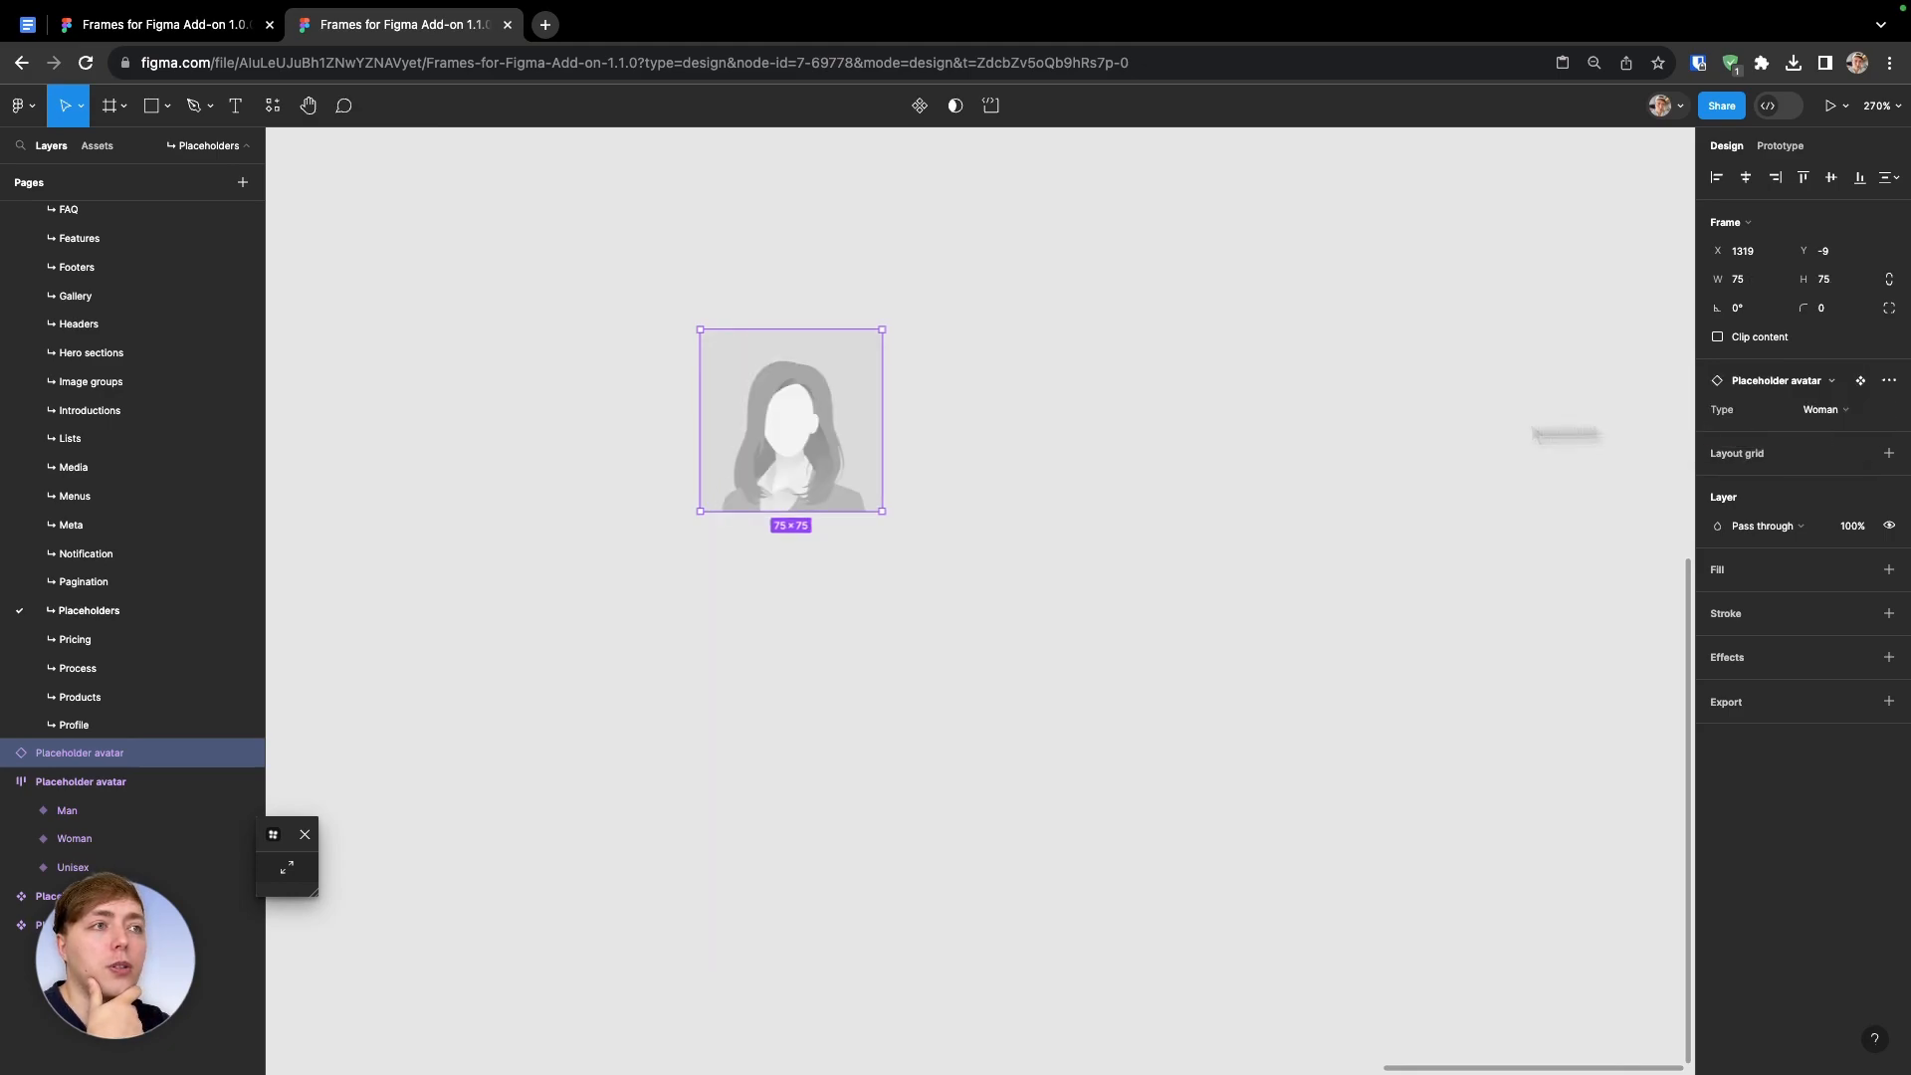
key(Delete)
Read the changelog entry about setting a favicon, and open the Identity page in the 1.1.0 file
click(23, 25)
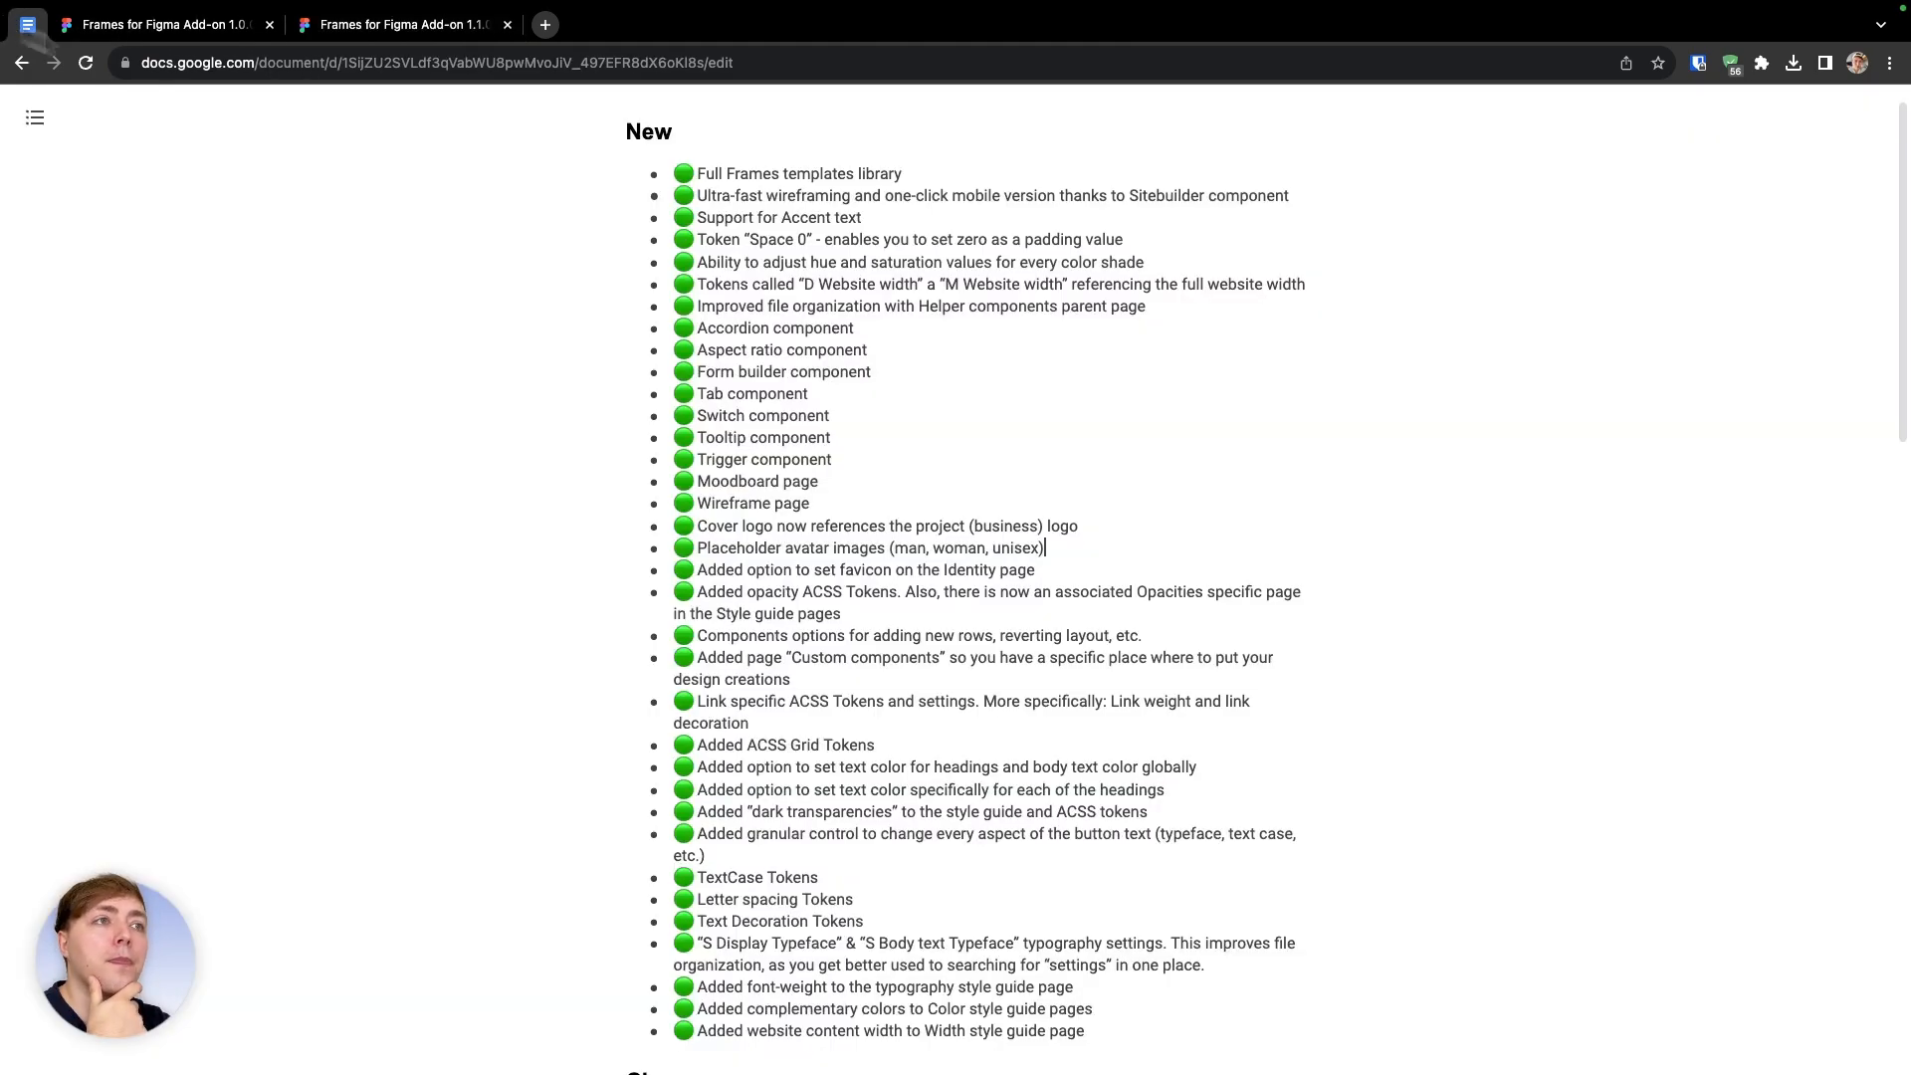
scroll(802, 630, down, 1)
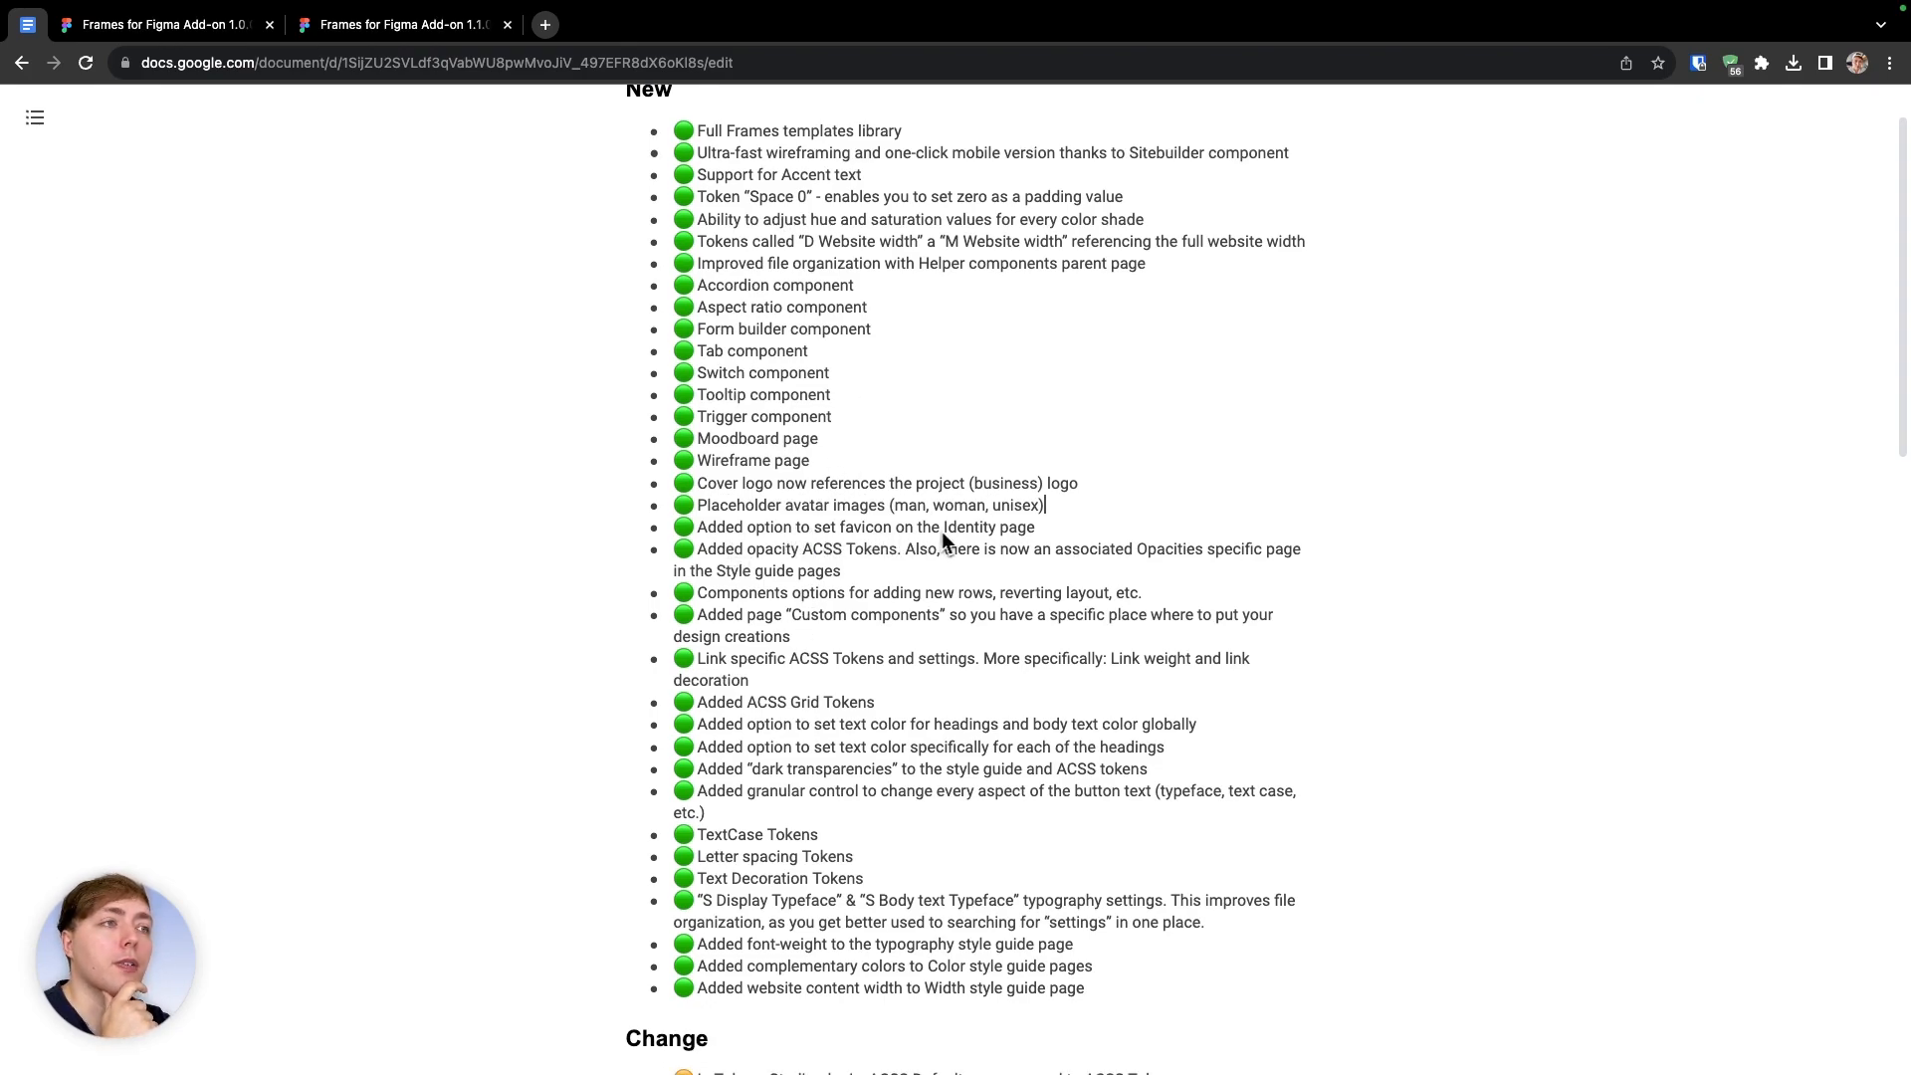
click(388, 27)
scroll(145, 372, down, 3)
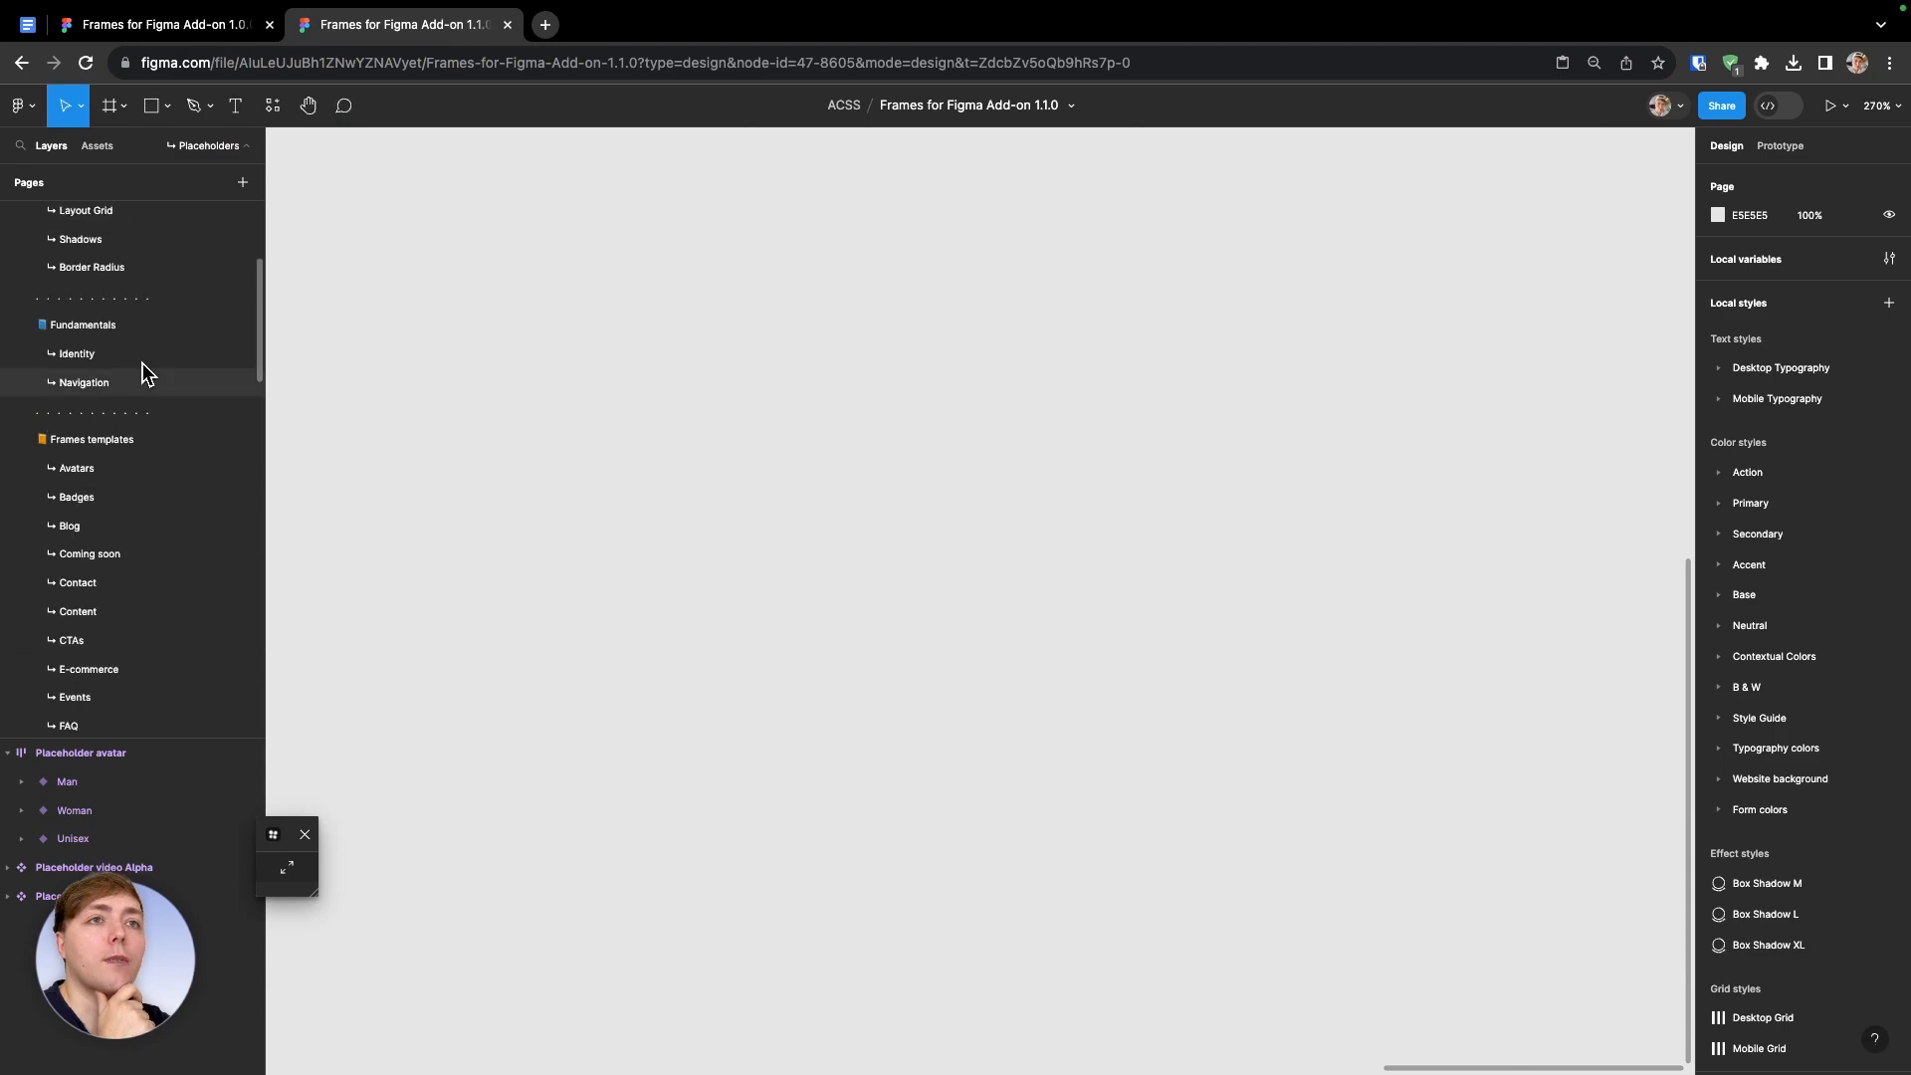
click(79, 354)
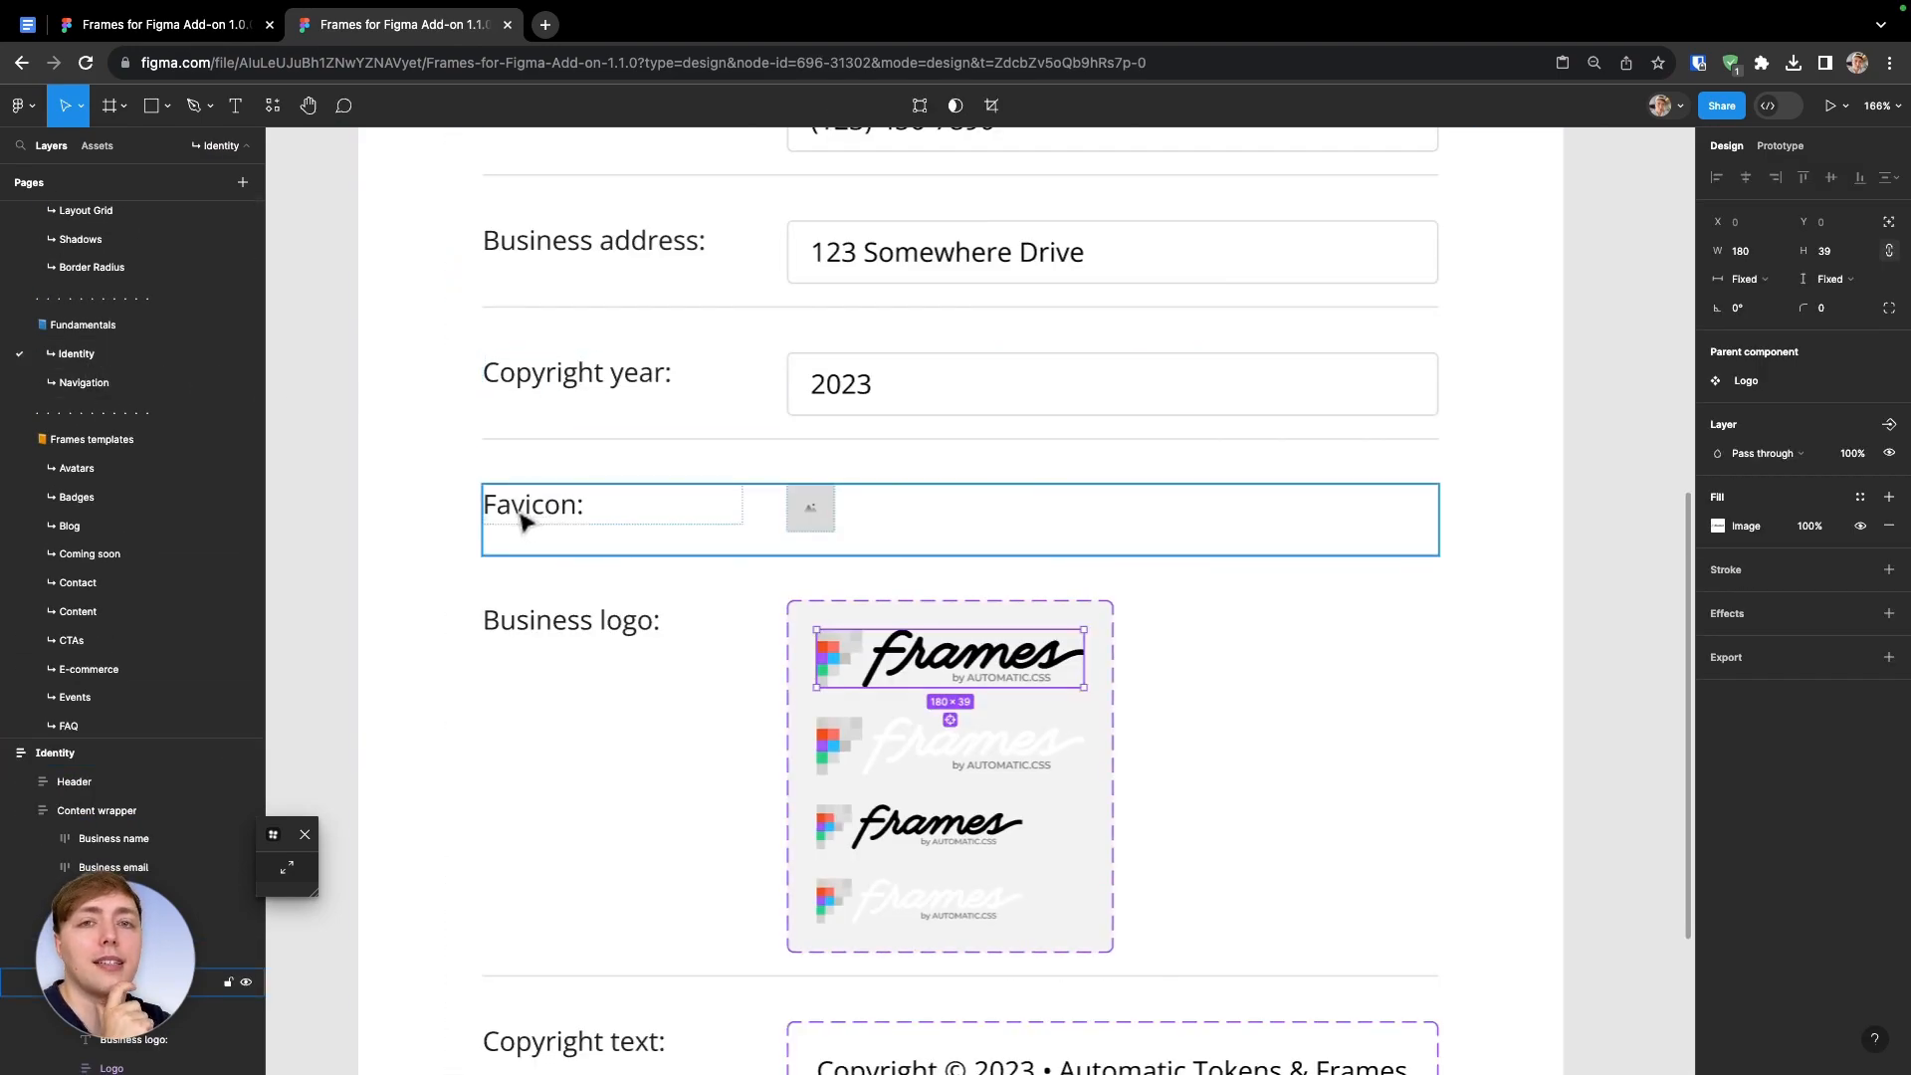
Examine the Favicon field on the Identity page, both up close and among the other business details
scroll(816, 536, down, 5)
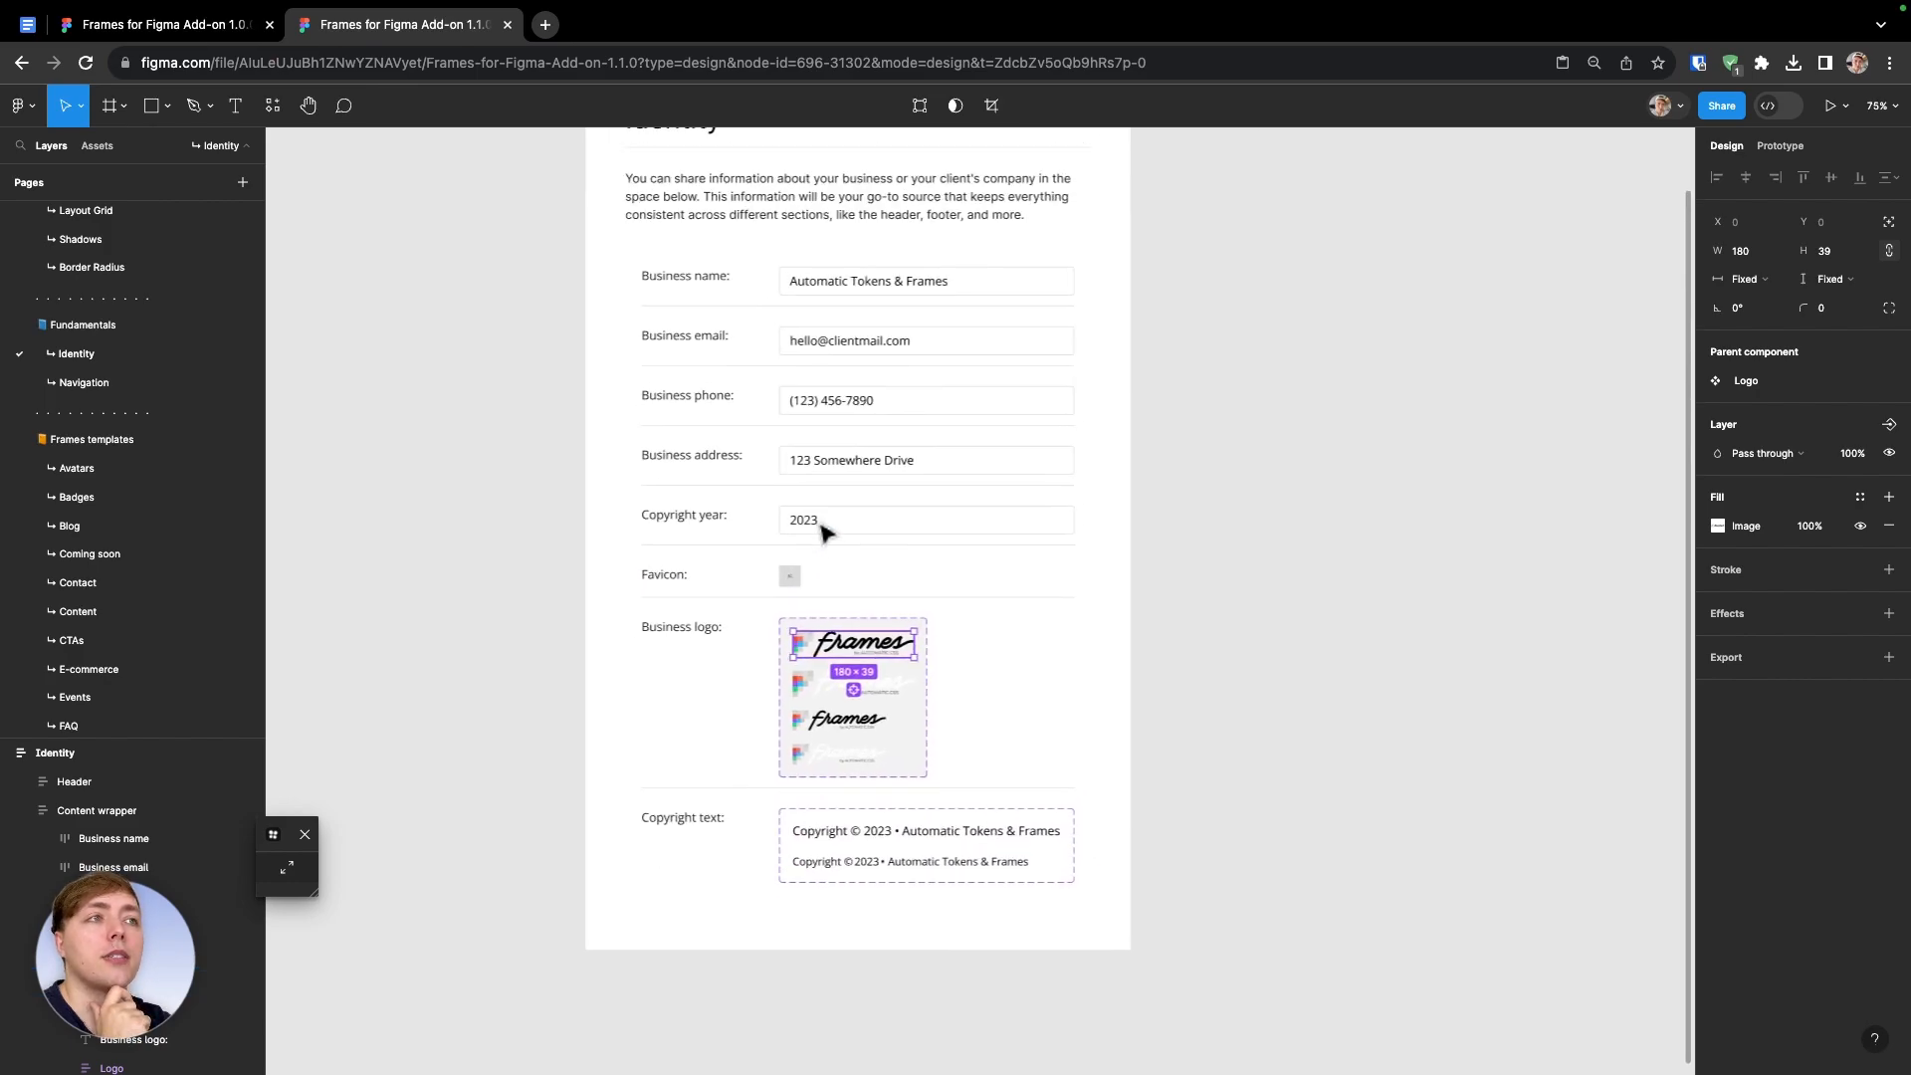
scroll(822, 533, up, 2)
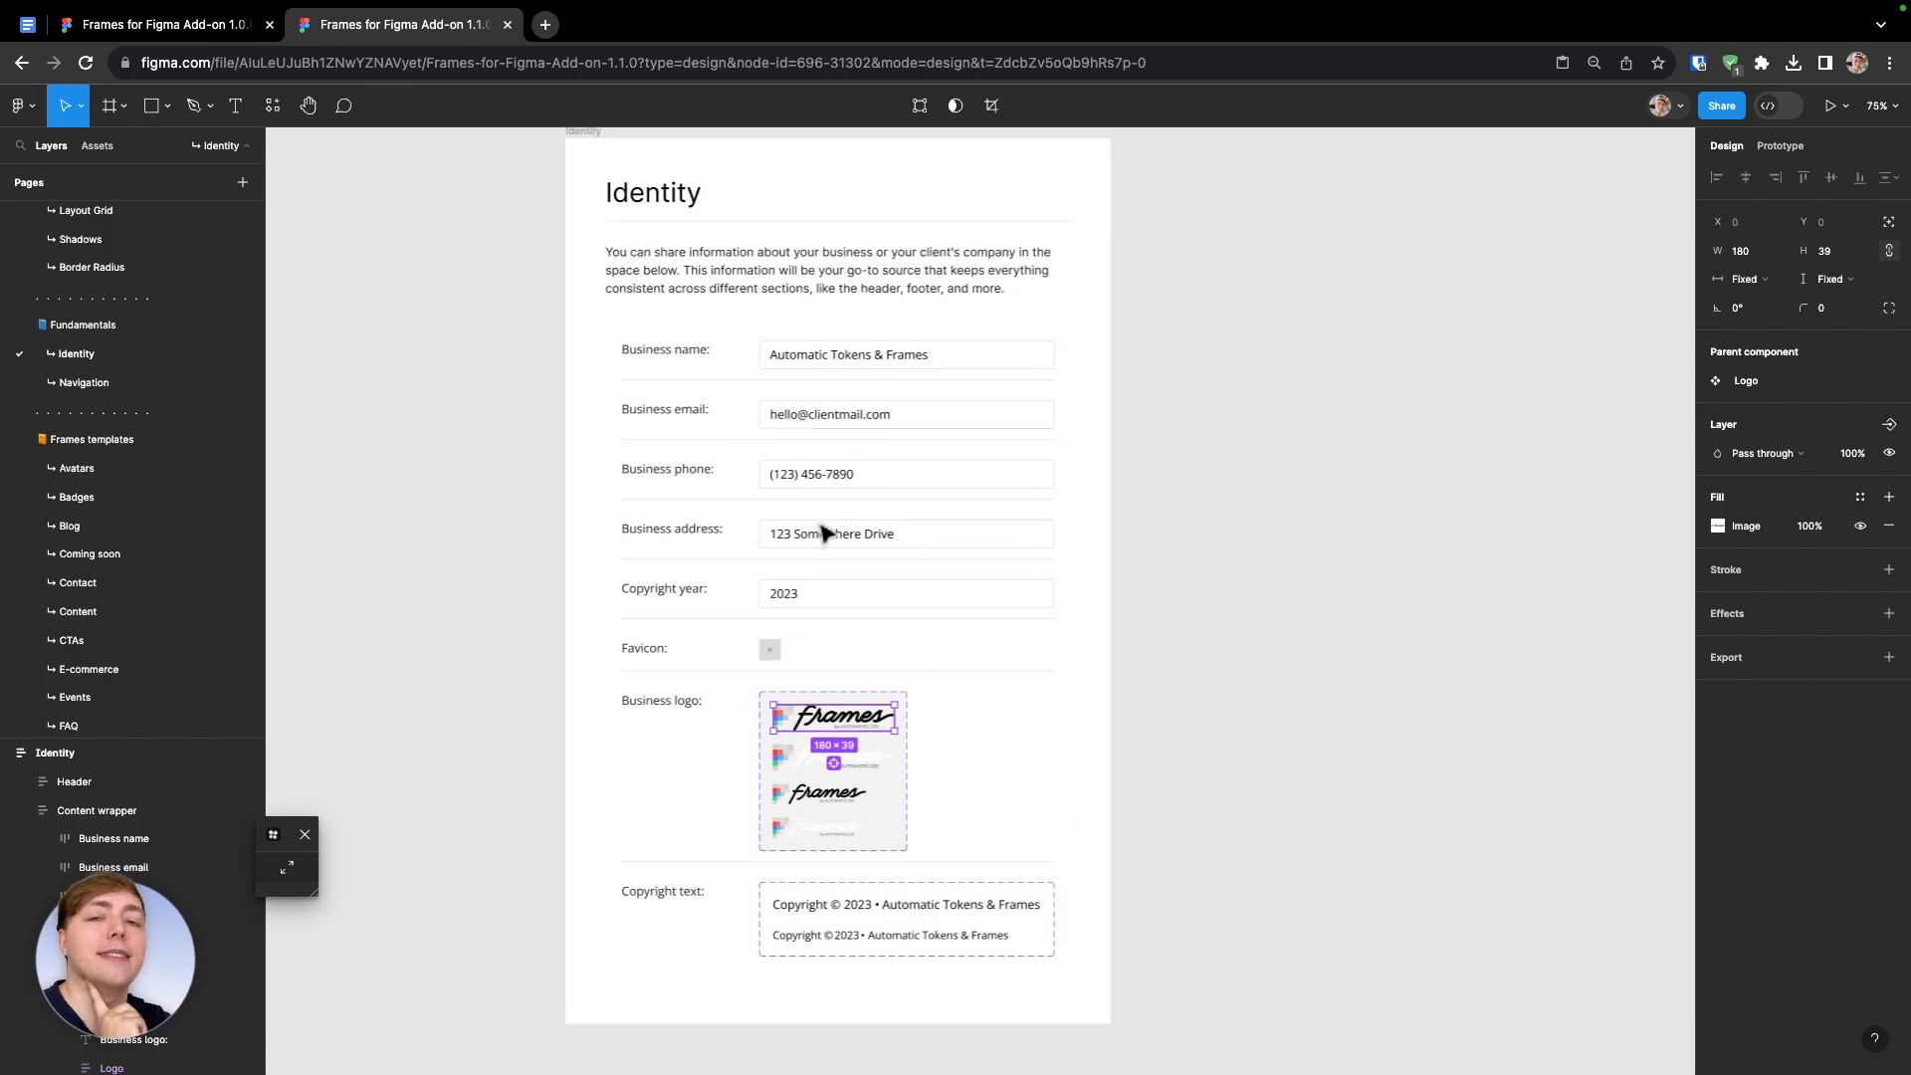
scroll(1239, 474, up, 1)
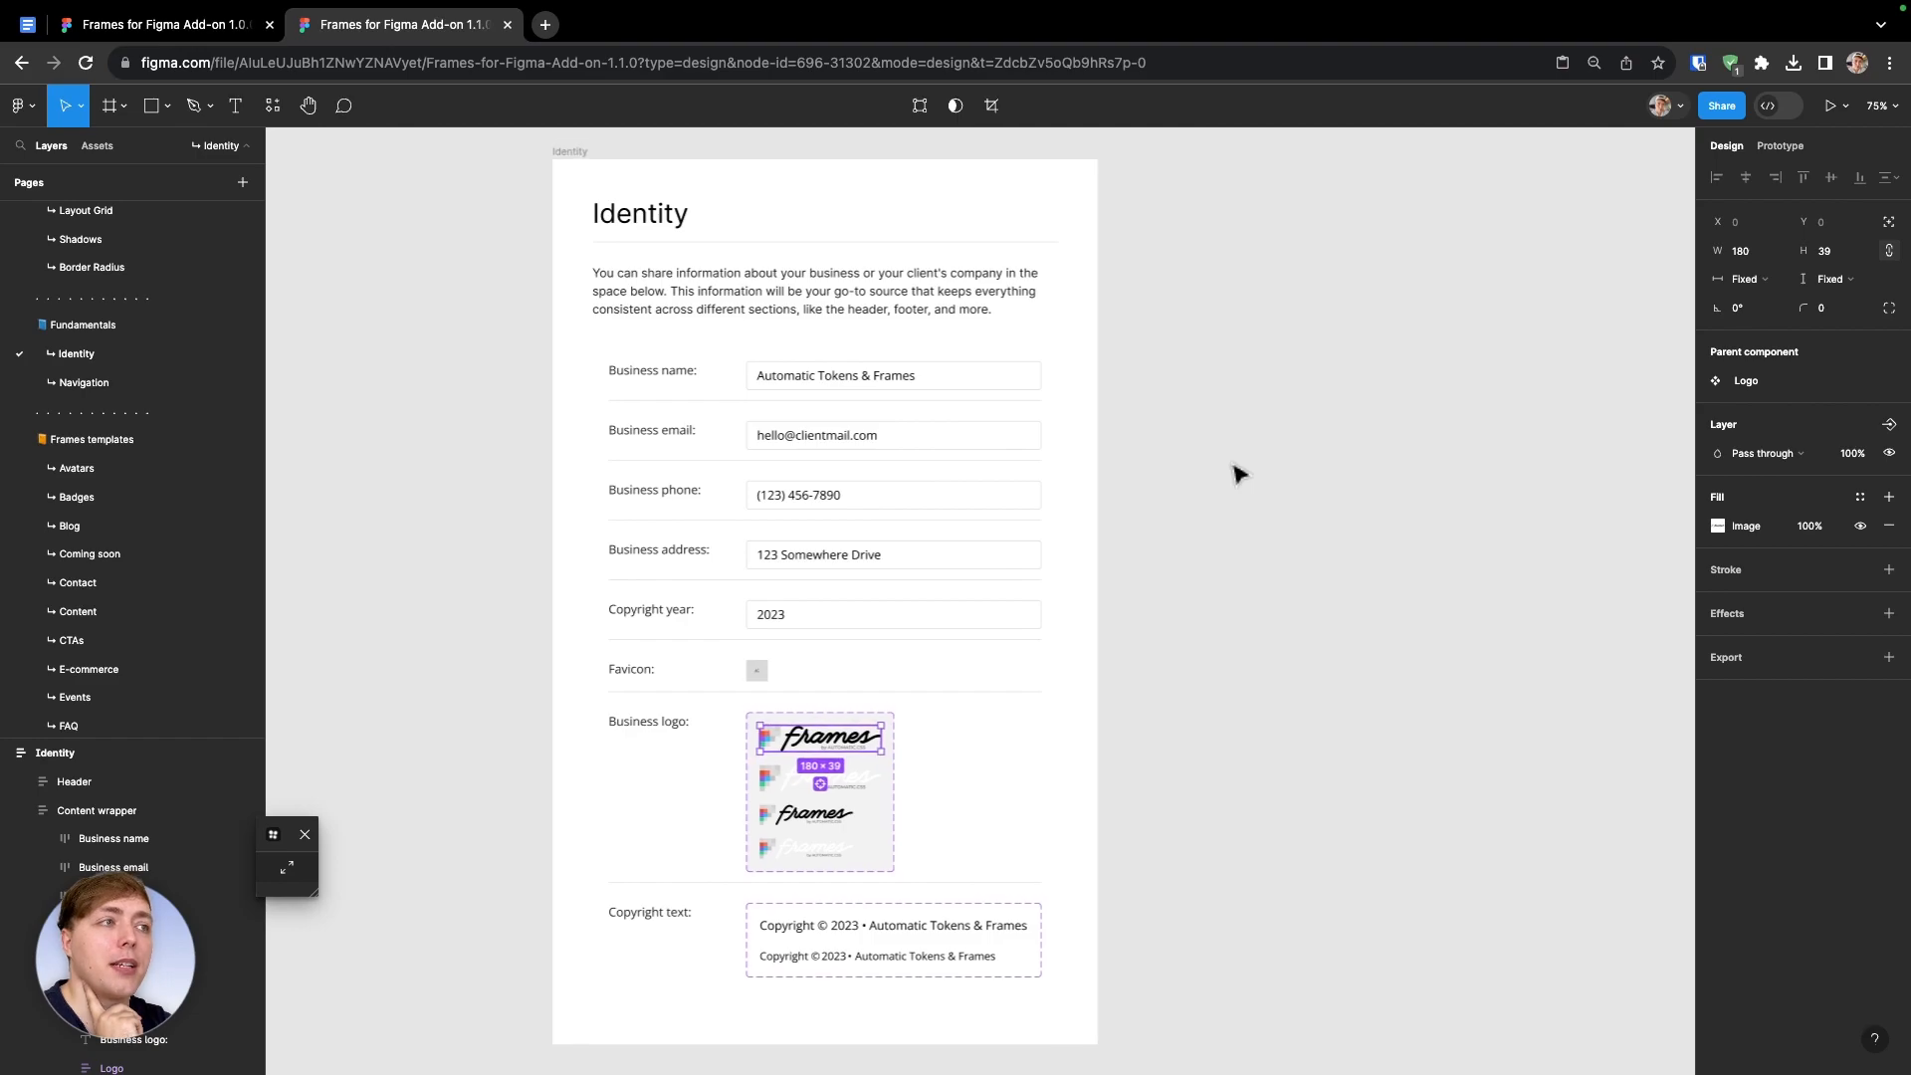
click(1239, 475)
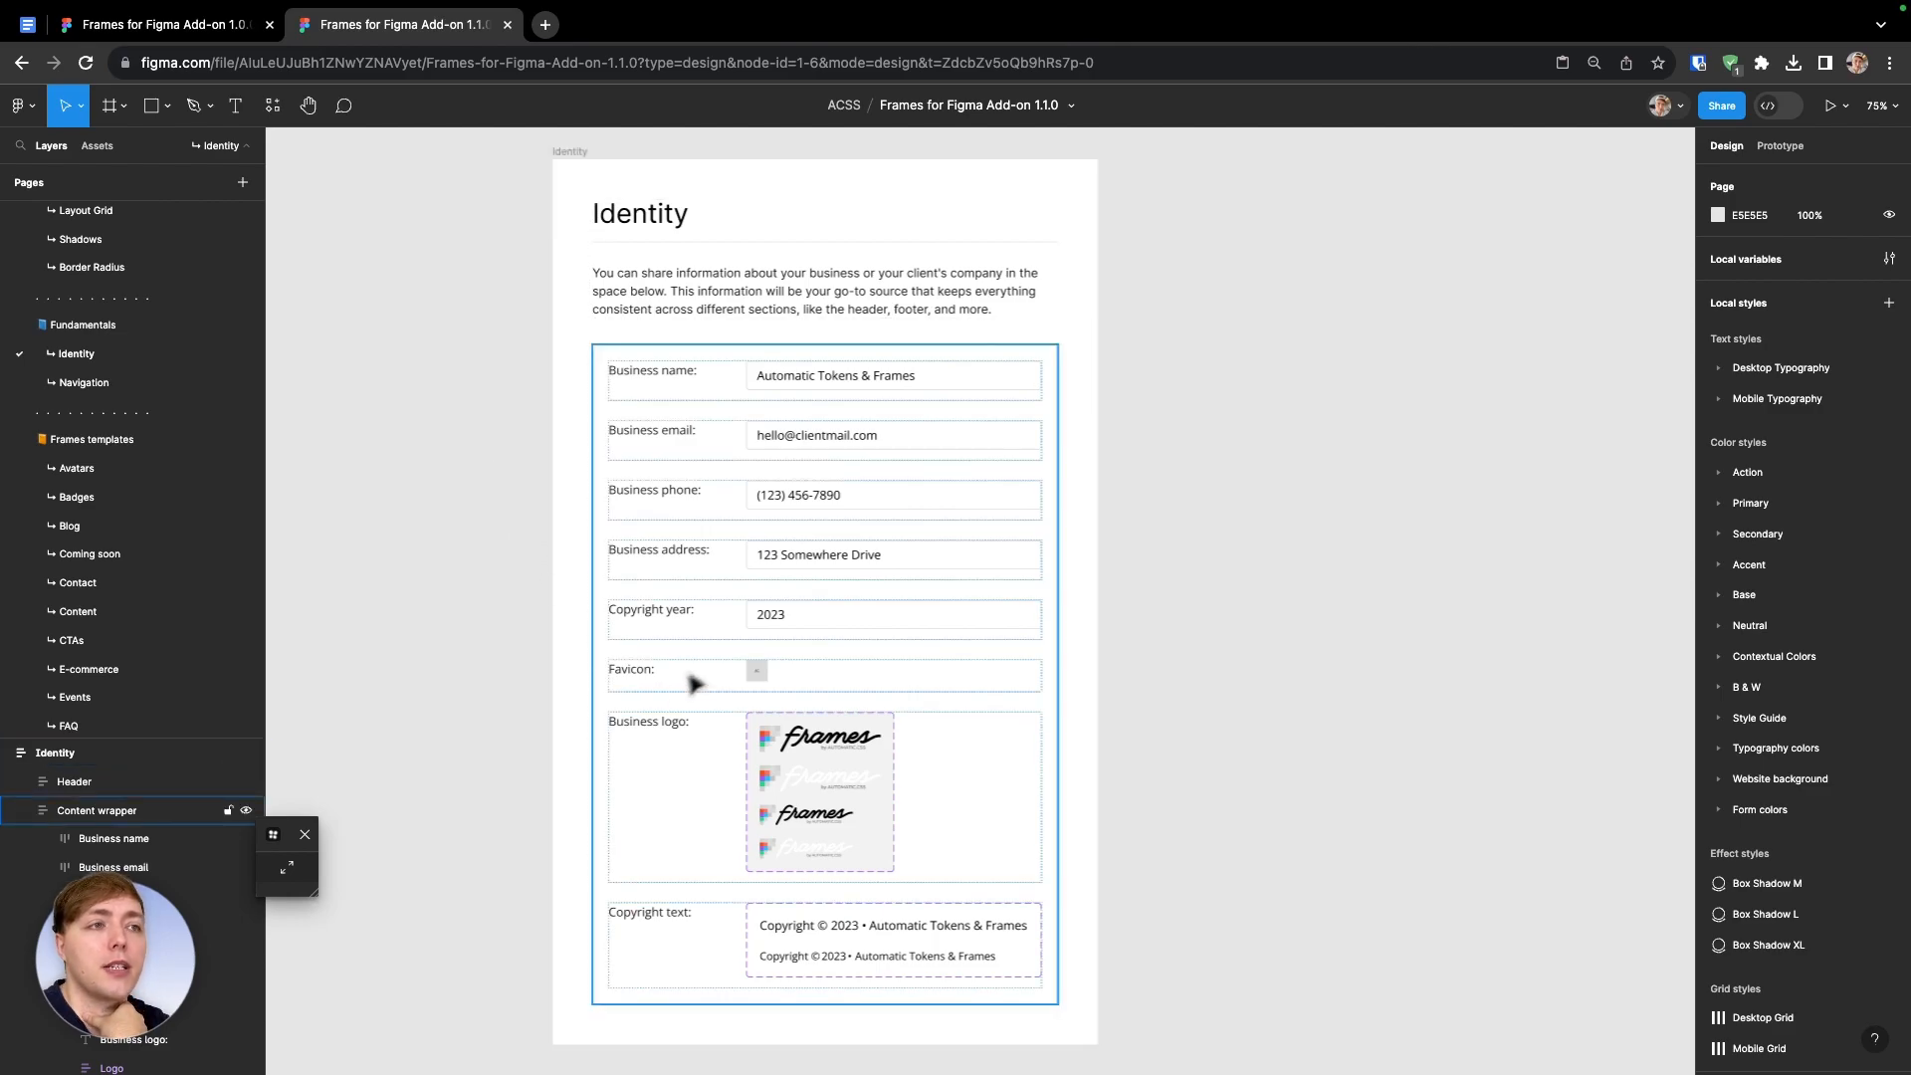
scroll(749, 673, up, 5)
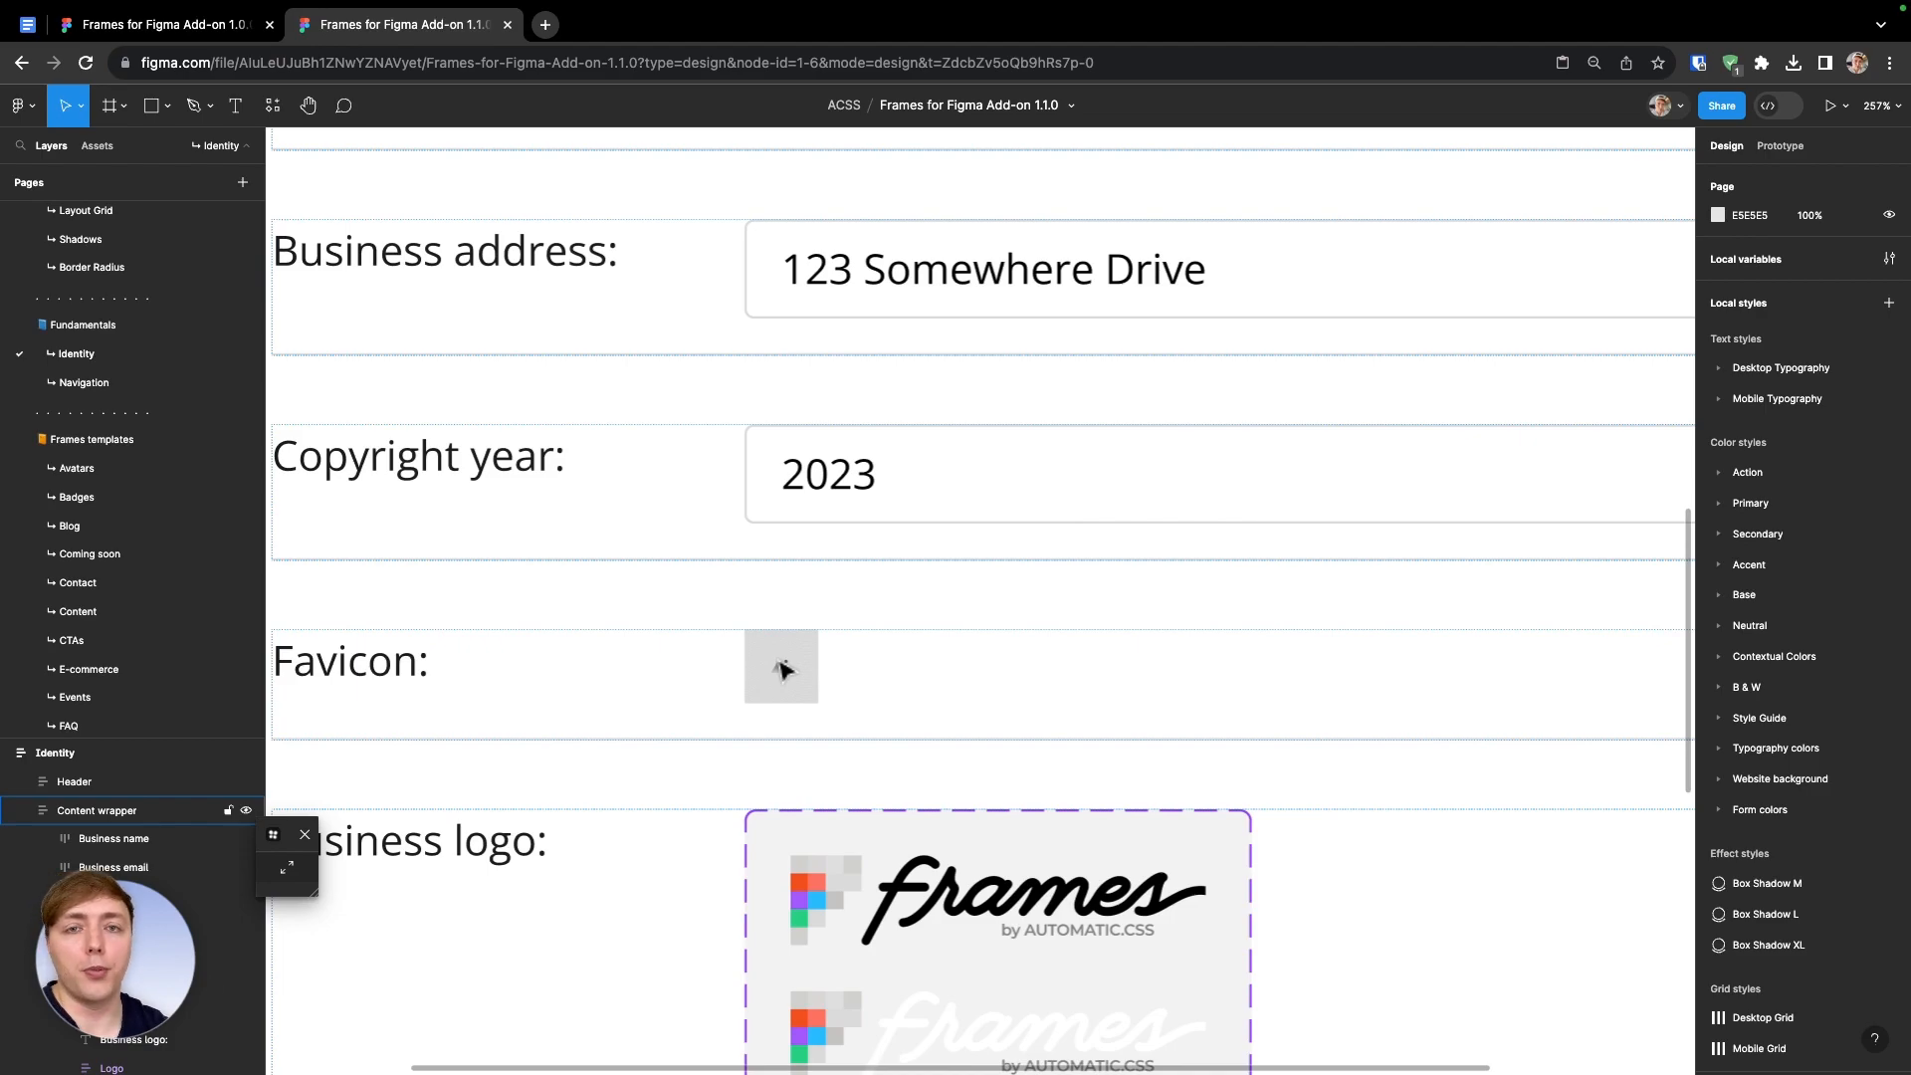
scroll(782, 669, down, 10)
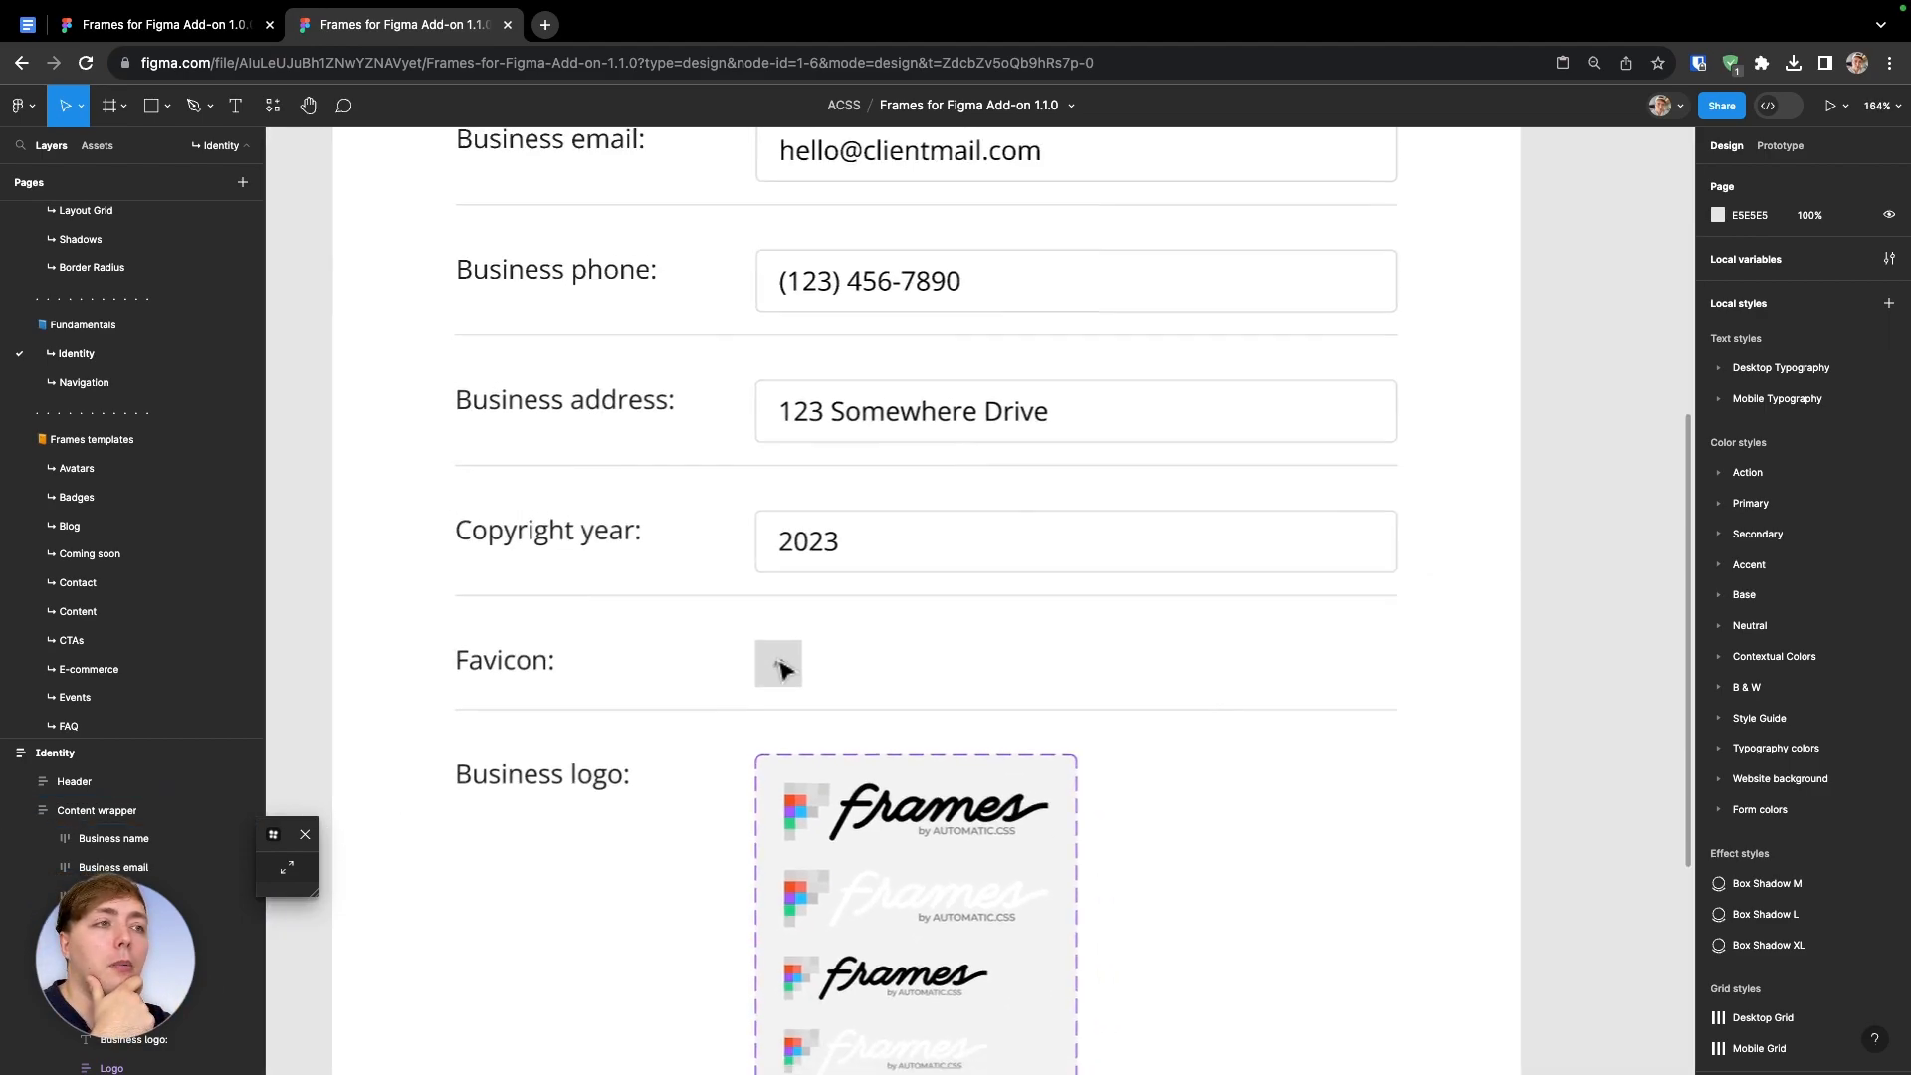
scroll(782, 669, down, 2)
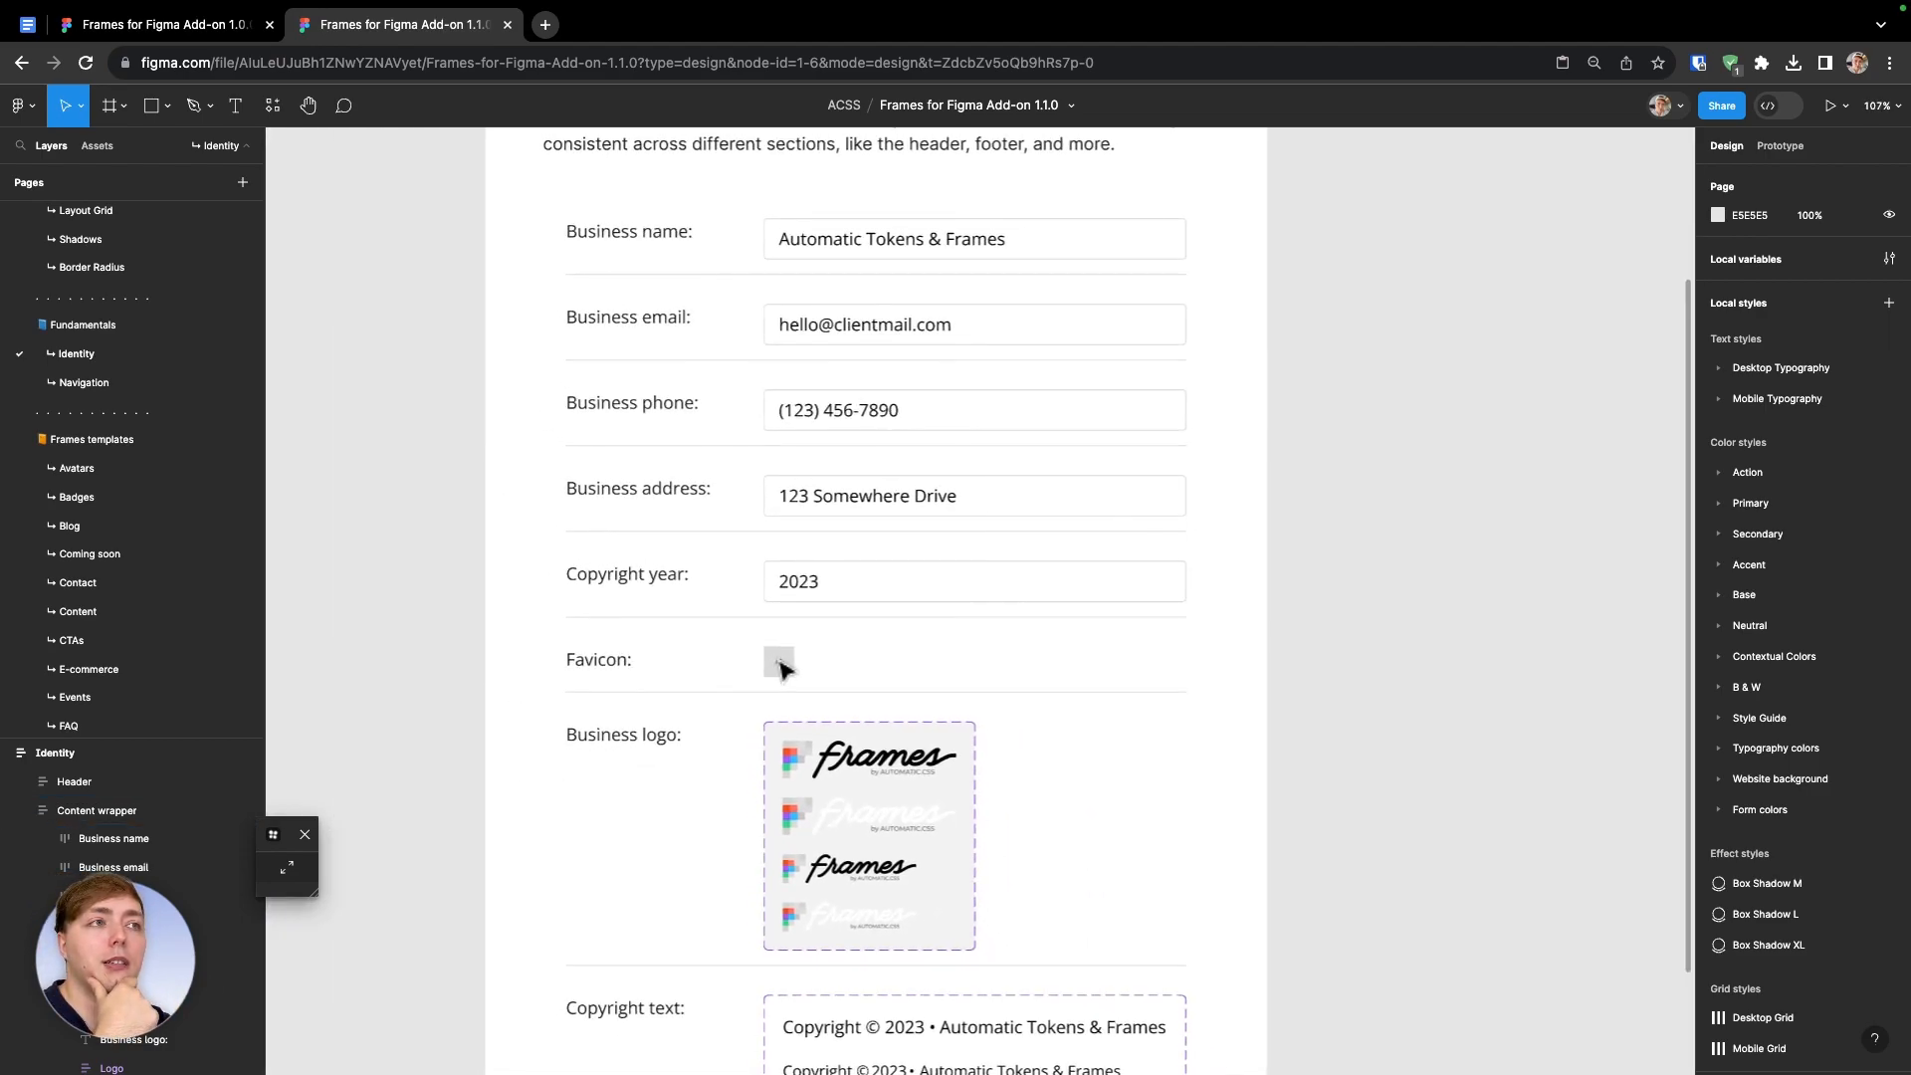
scroll(783, 669, down, 3)
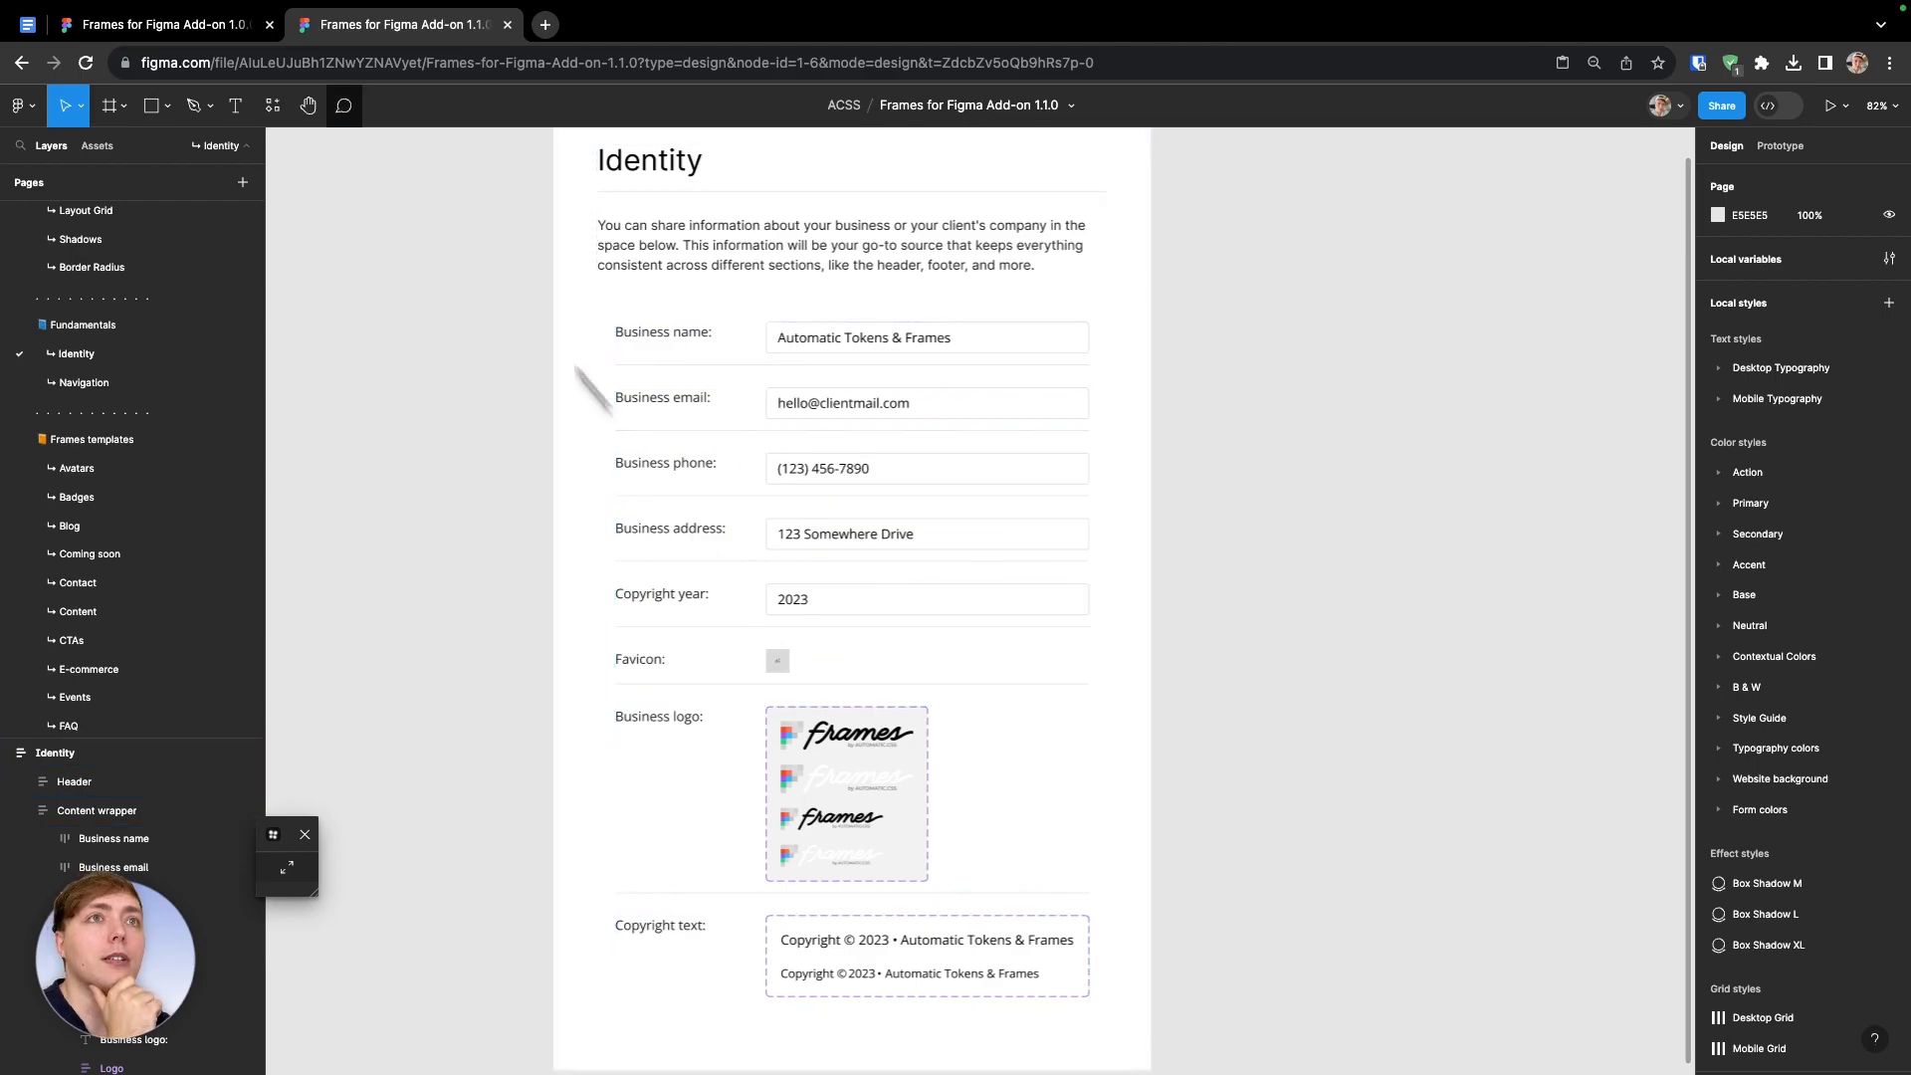
Read the changelog entry about opacity tokens, and search the Tokens Studio plugin in the 1.1.0 file for "opaci"
click(42, 40)
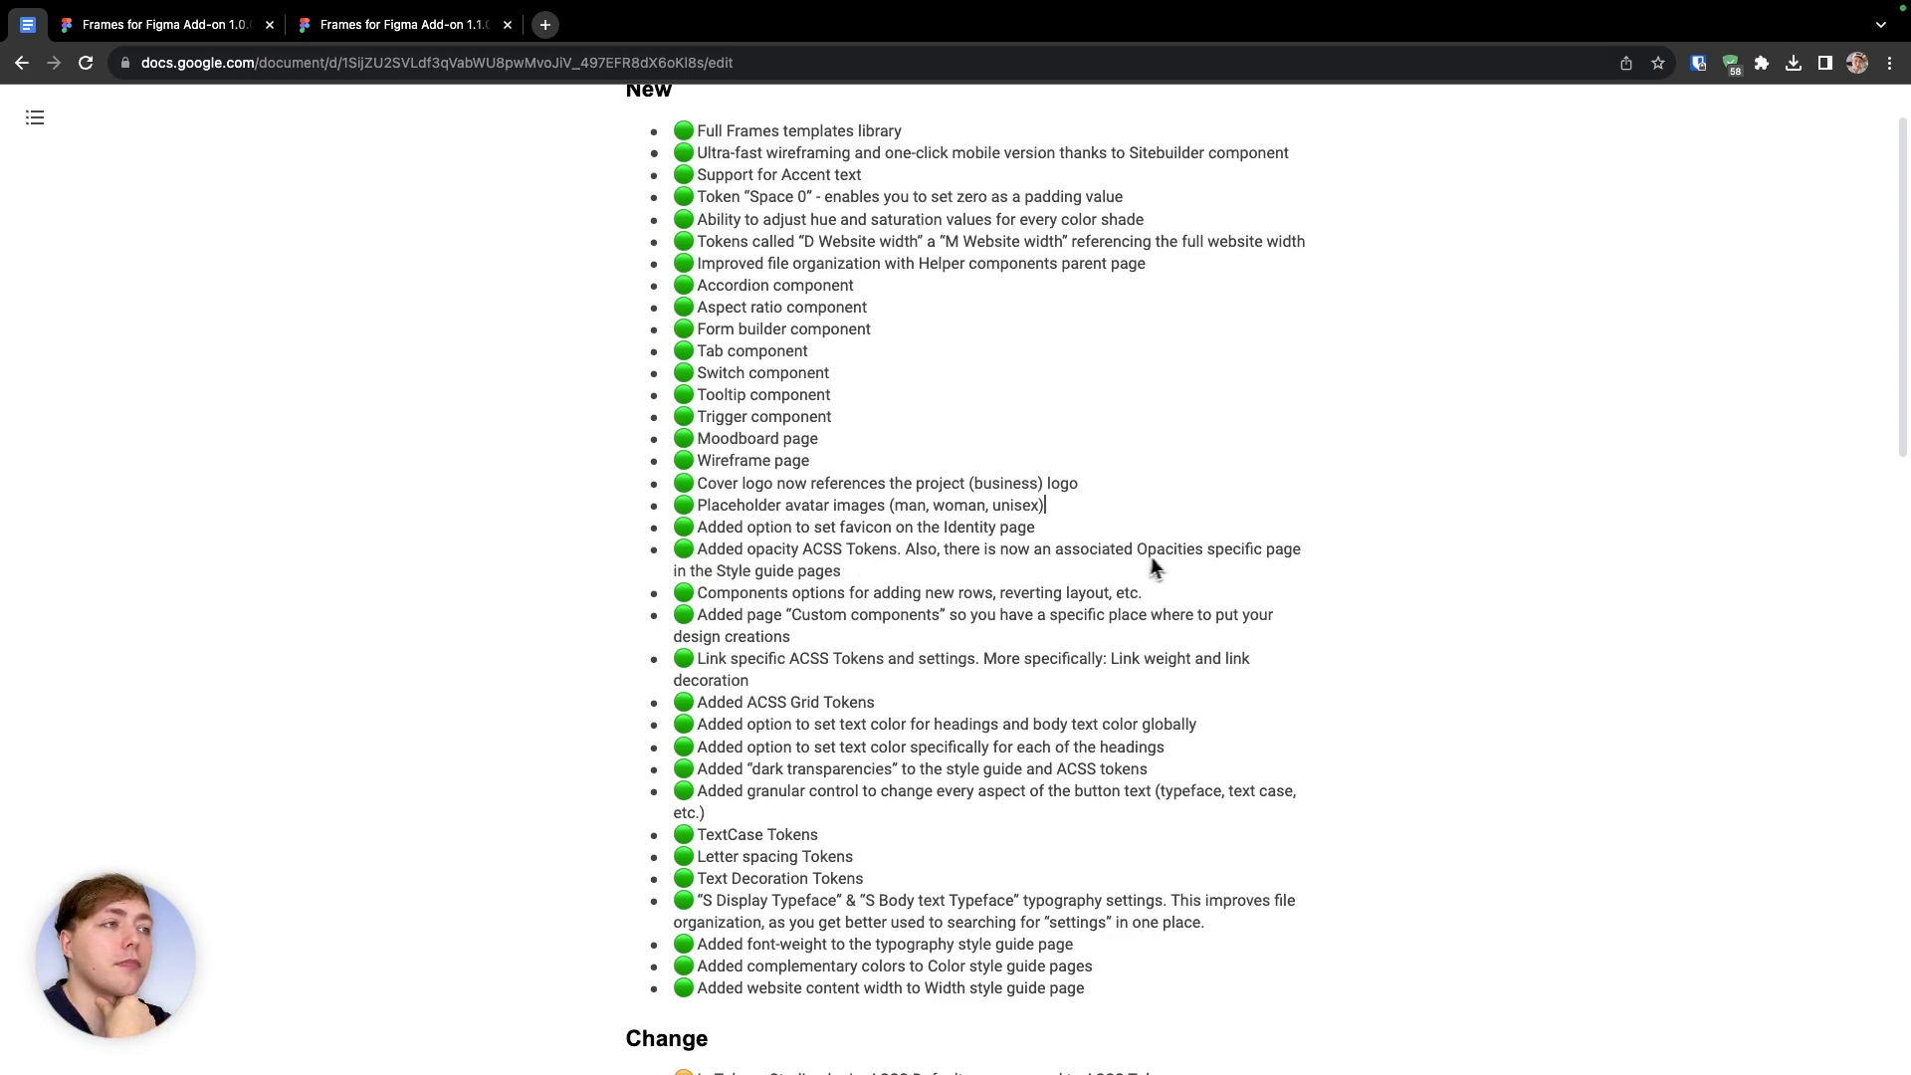
click(367, 31)
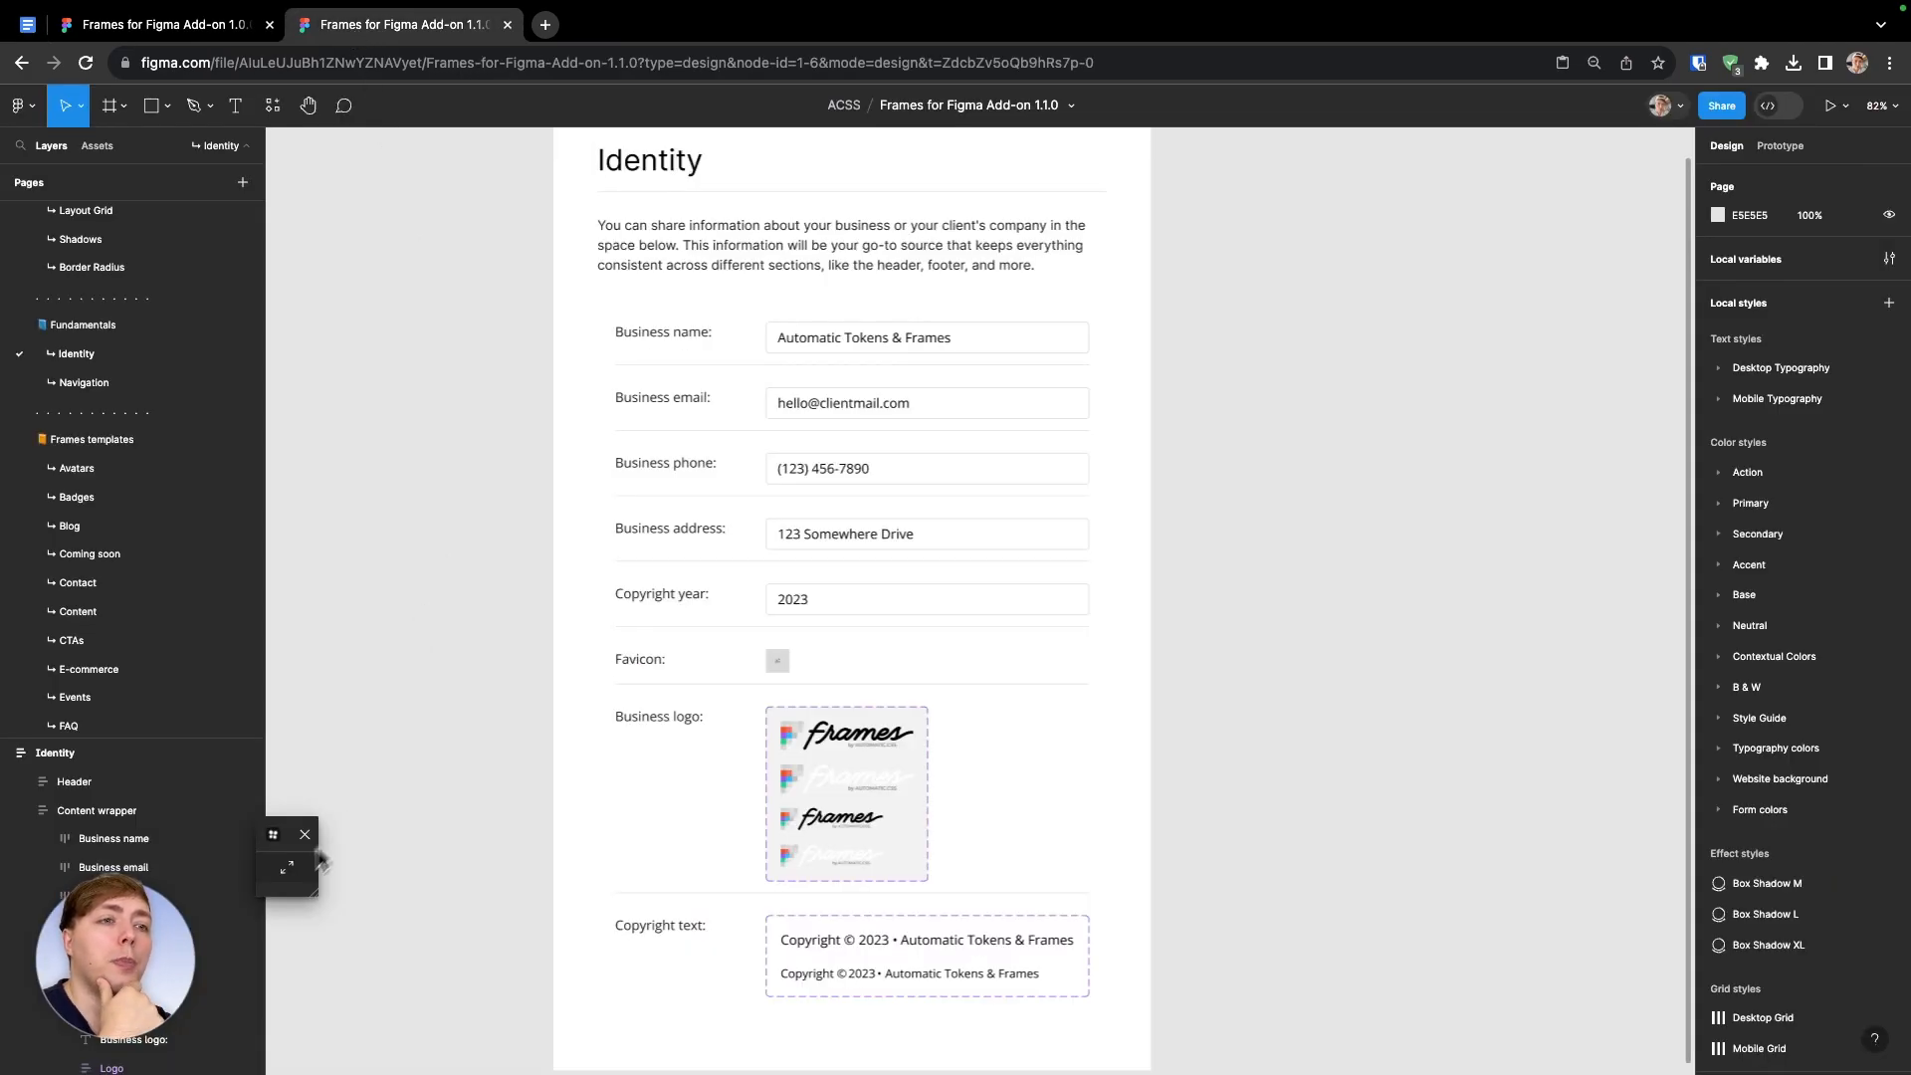
click(286, 887)
drag(332, 845, 331, 249)
click(285, 321)
triple_click(374, 321)
text(opaci)
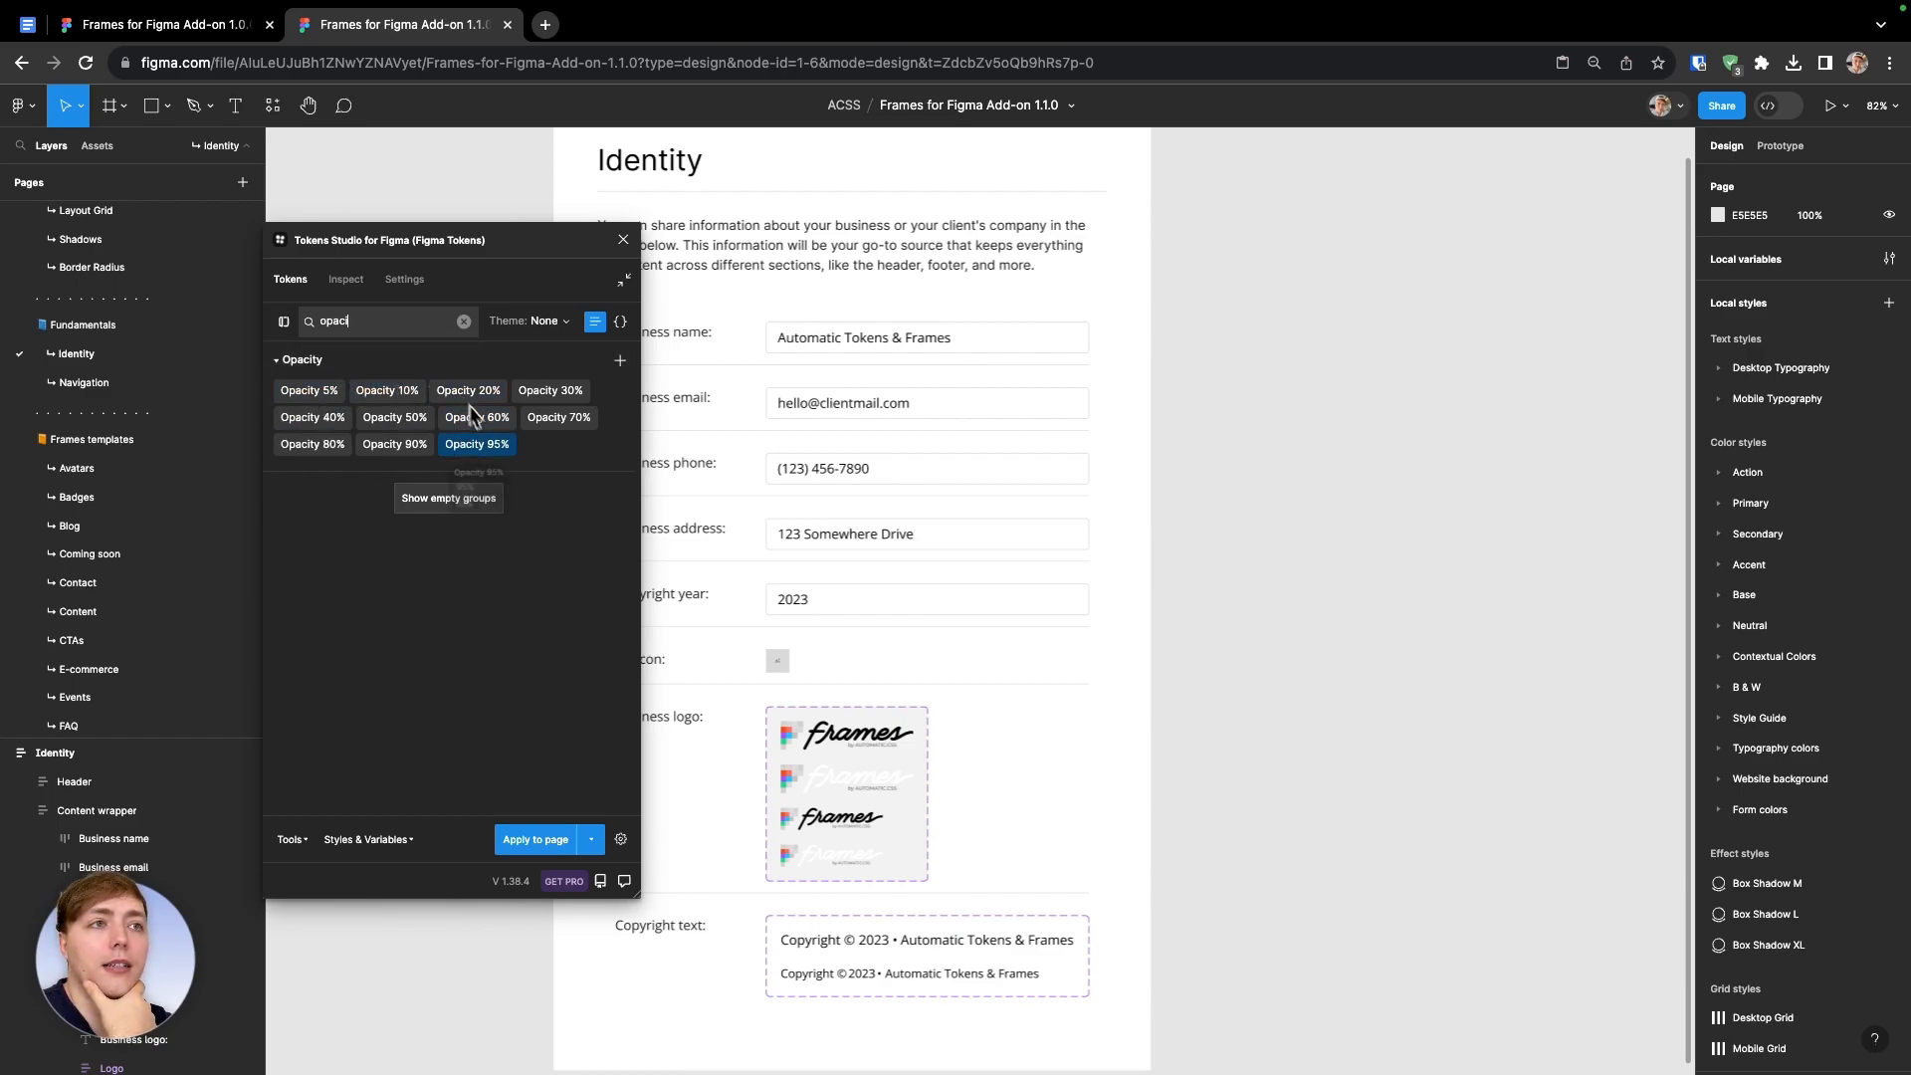
Open the Opacities page under Style Guide to view the opacity scale
scroll(211, 321, up, 5)
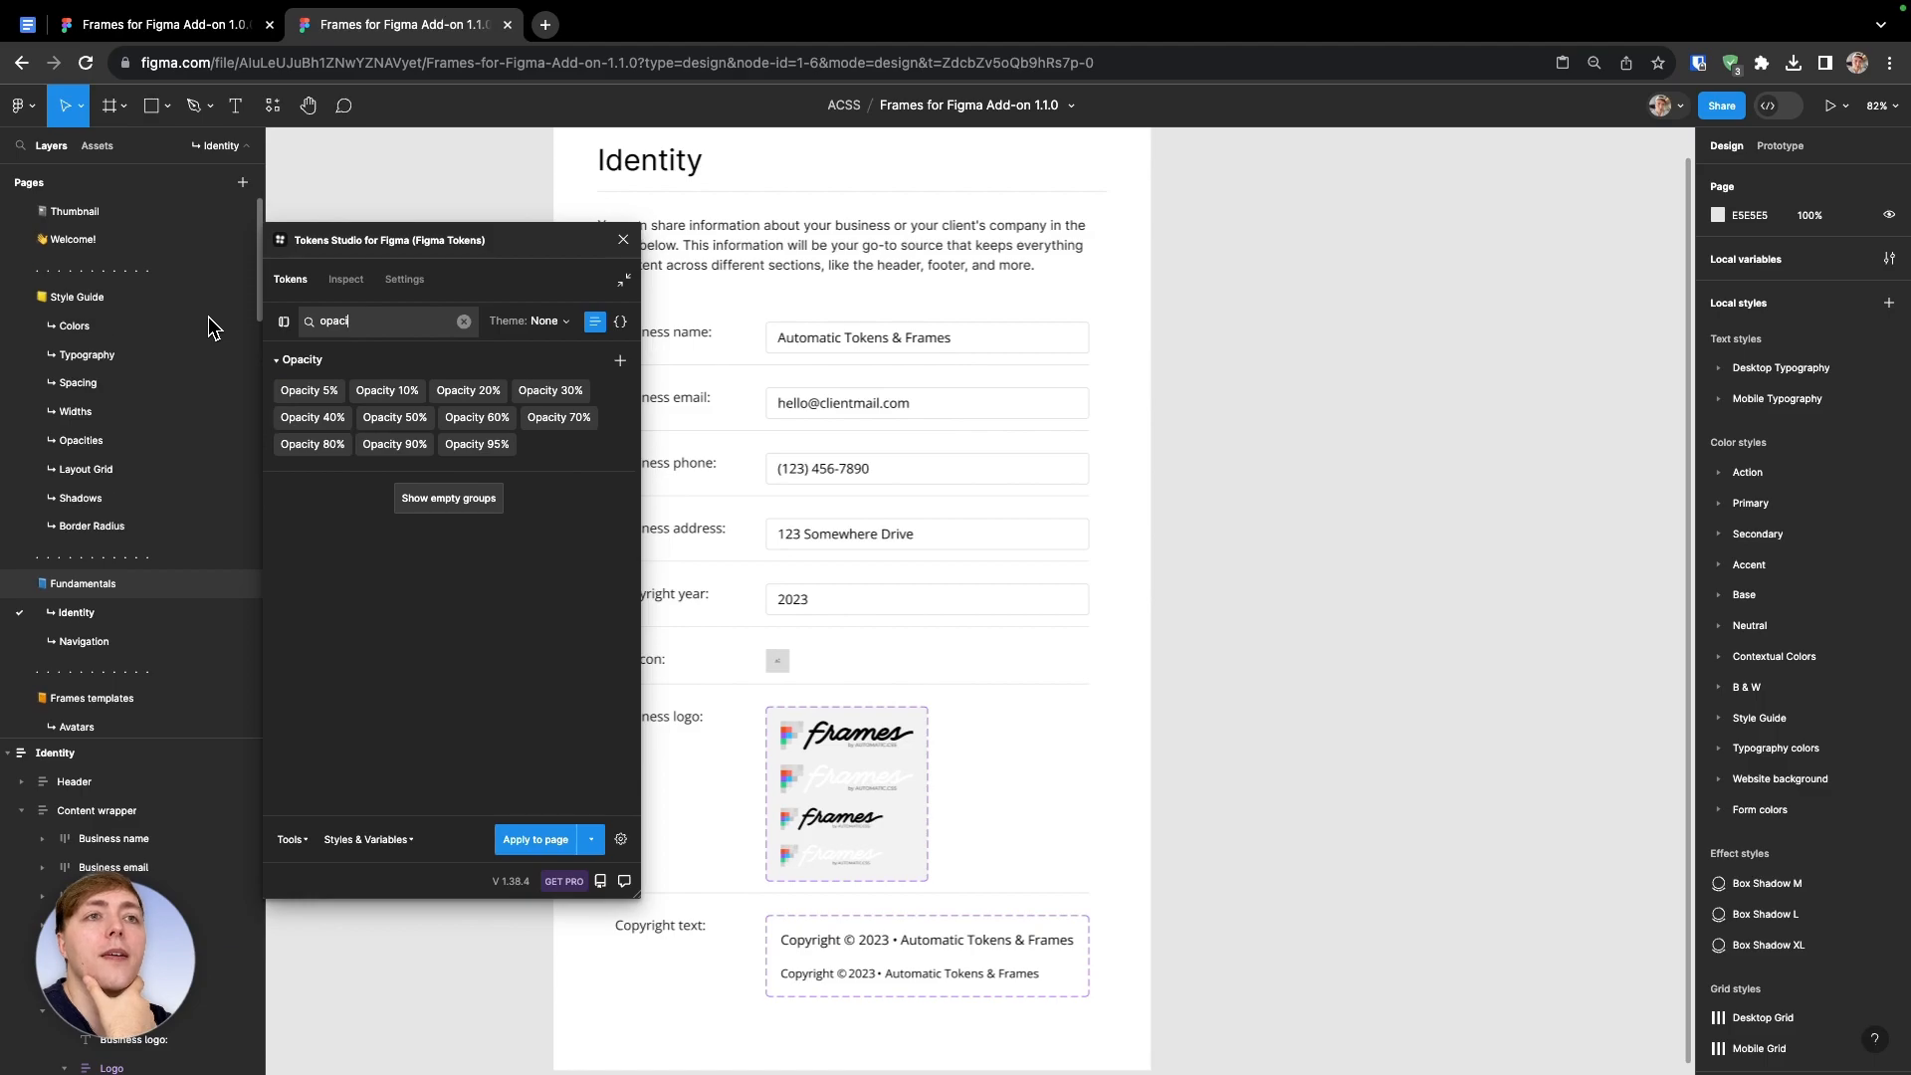
click(133, 443)
scroll(931, 418, down, 5)
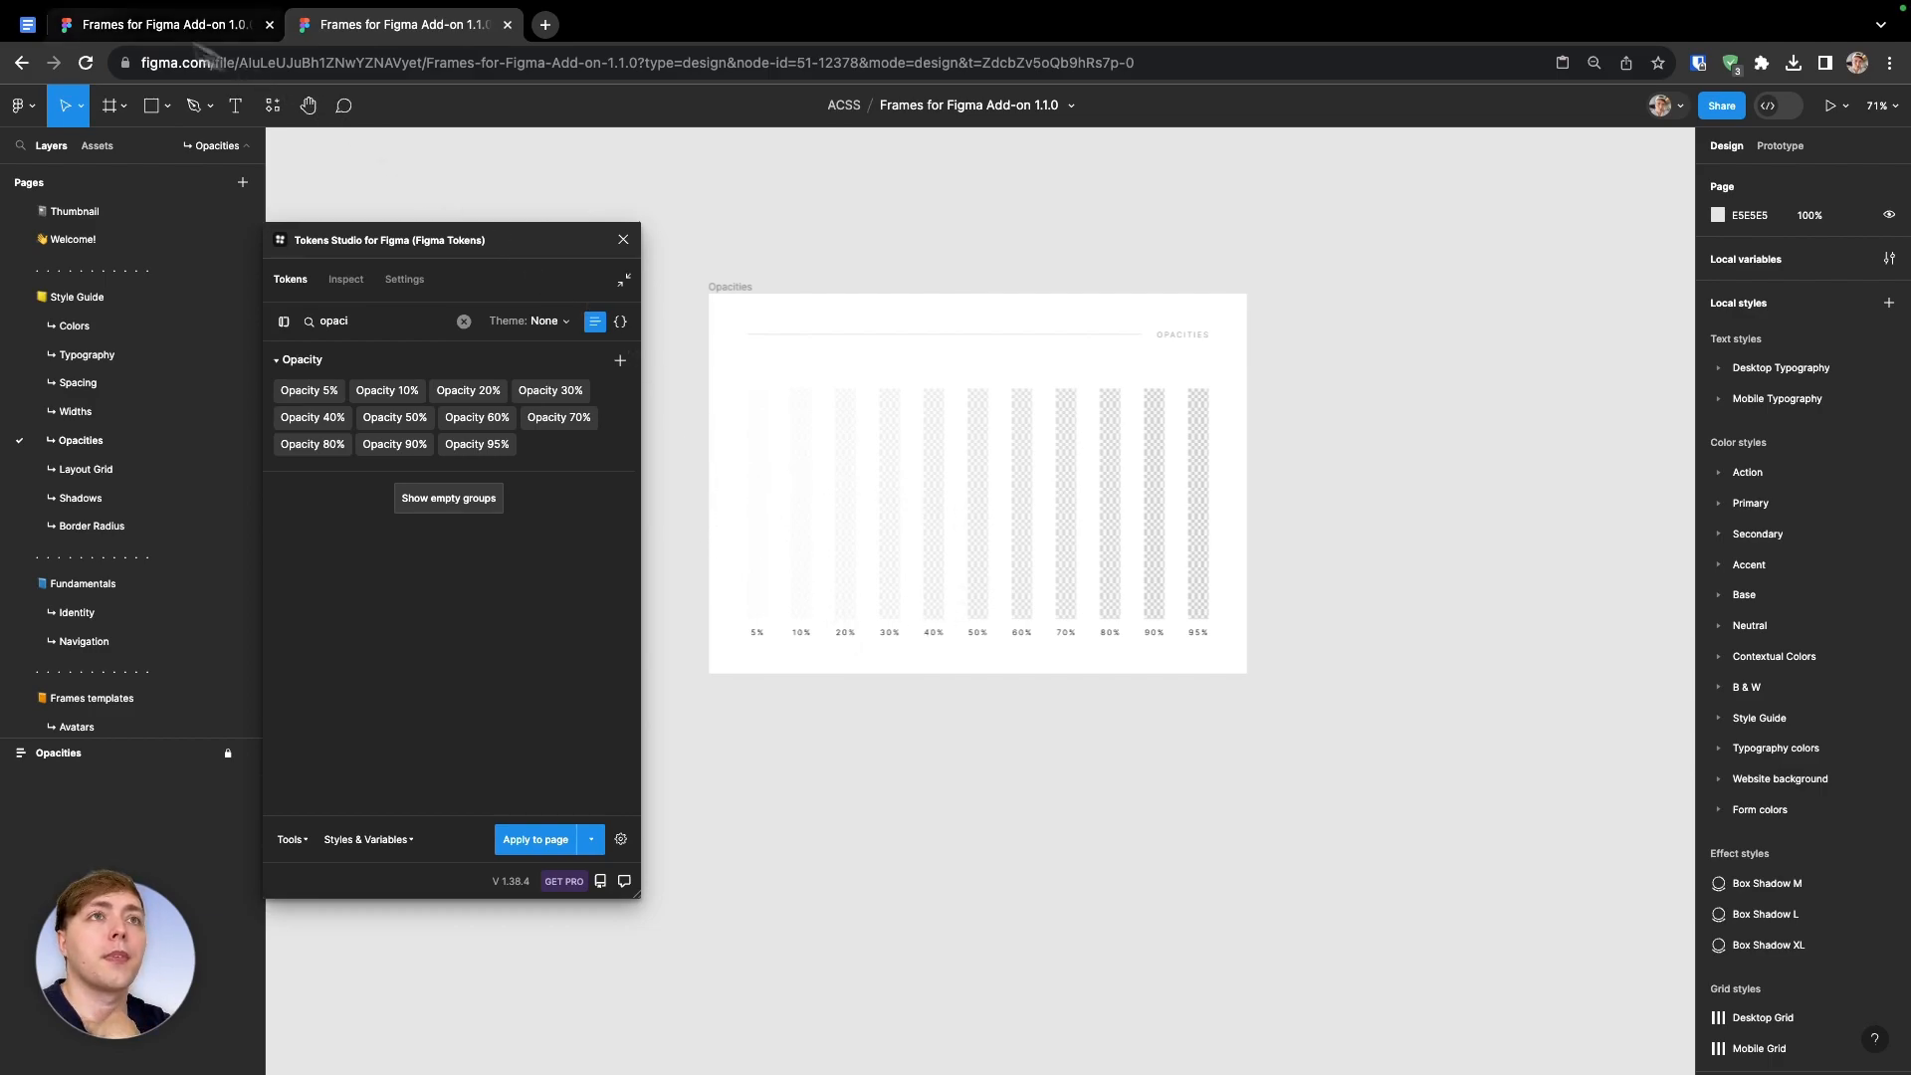
Read the changelog entry about component options for new rows and reversed layouts, and collapse Tokens Studio in the 1.1.0 file
click(27, 24)
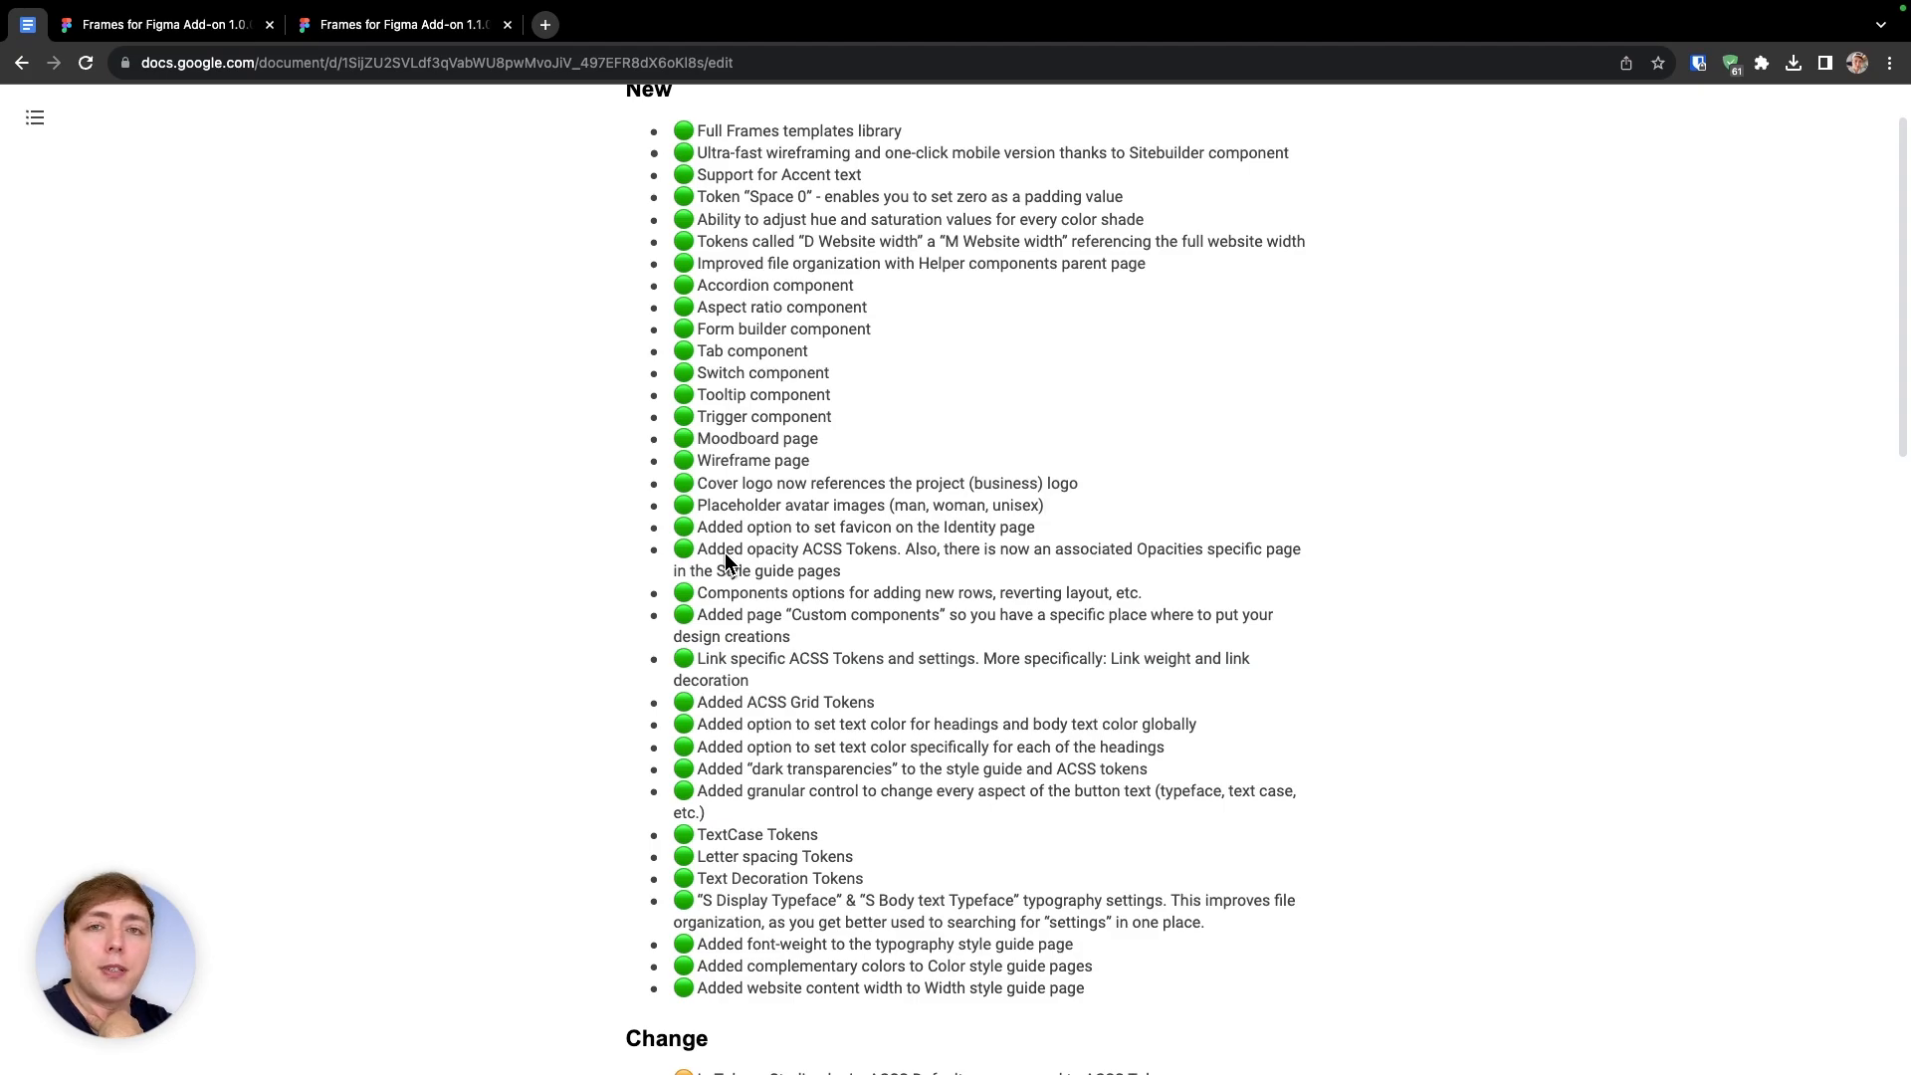
scroll(726, 562, down, 4)
scroll(724, 557, up, 1)
scroll(797, 331, up, 1)
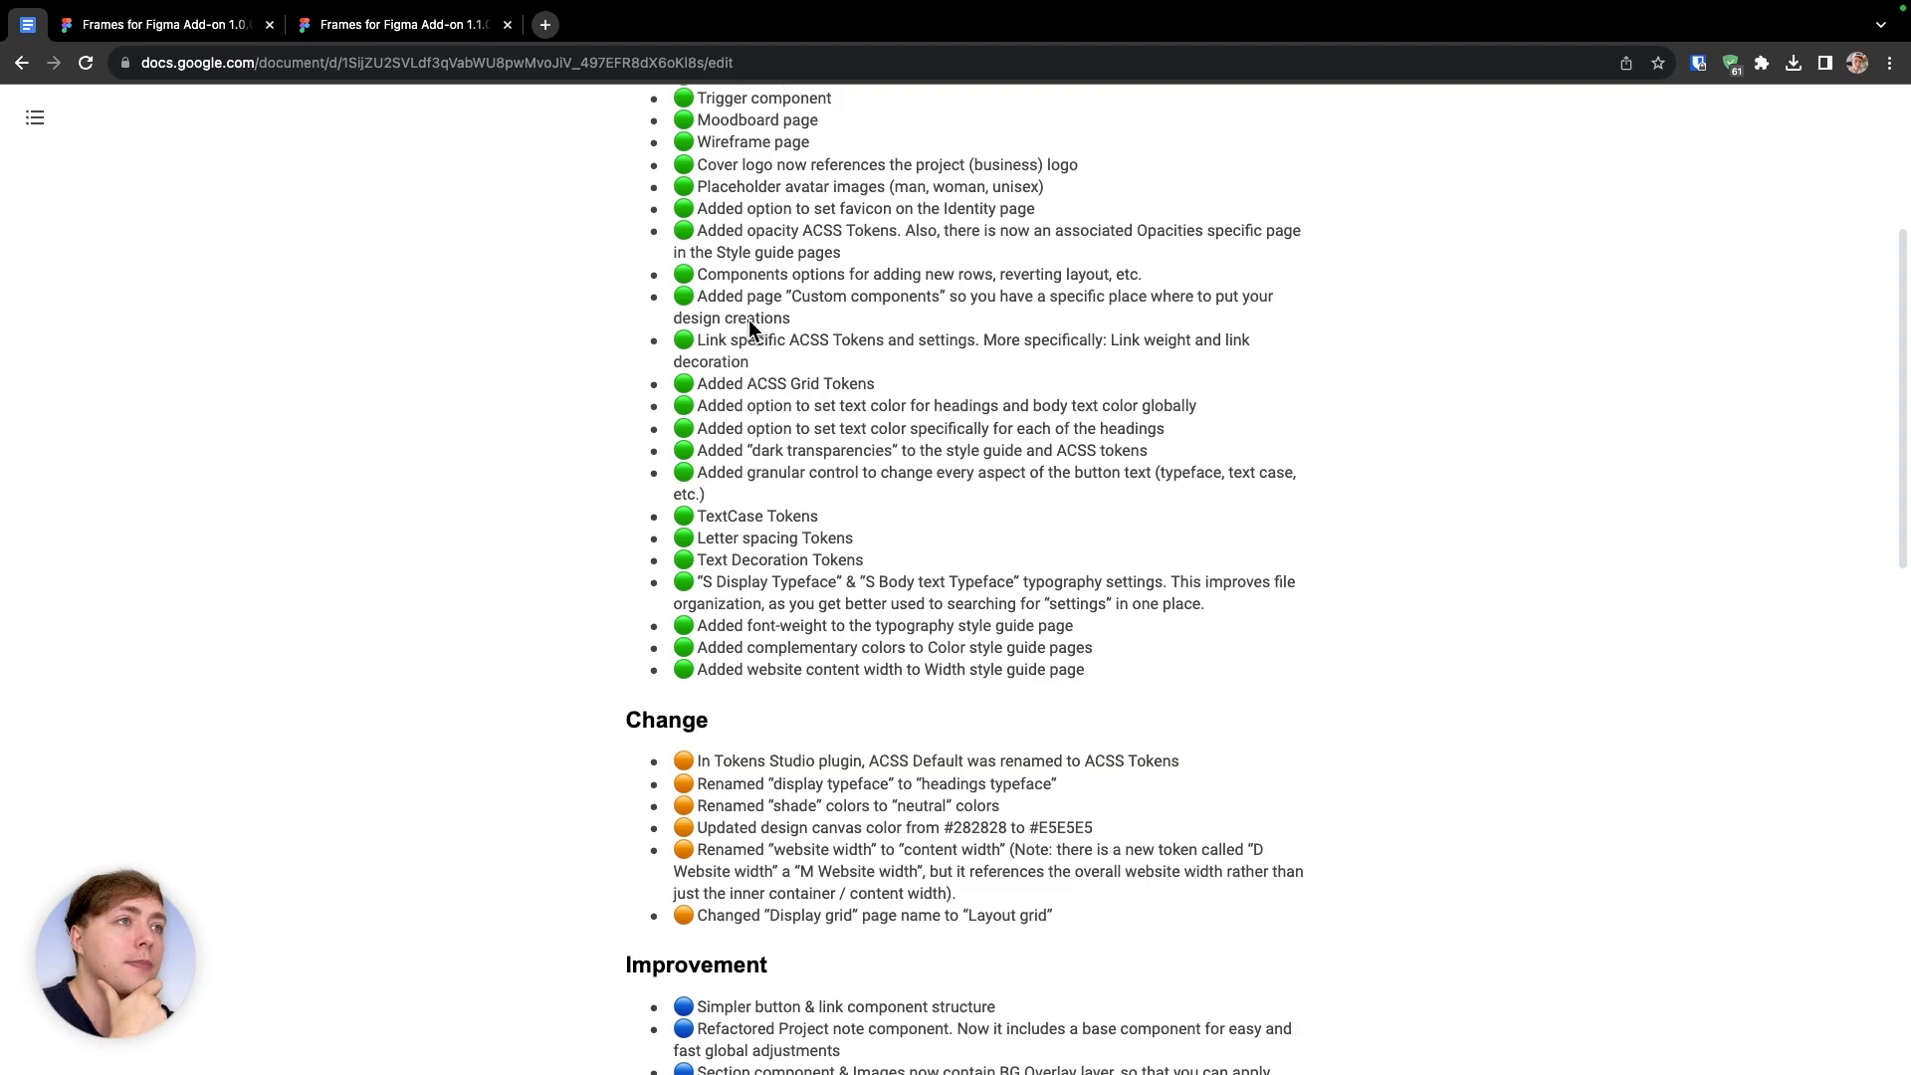
scroll(748, 321, up, 1)
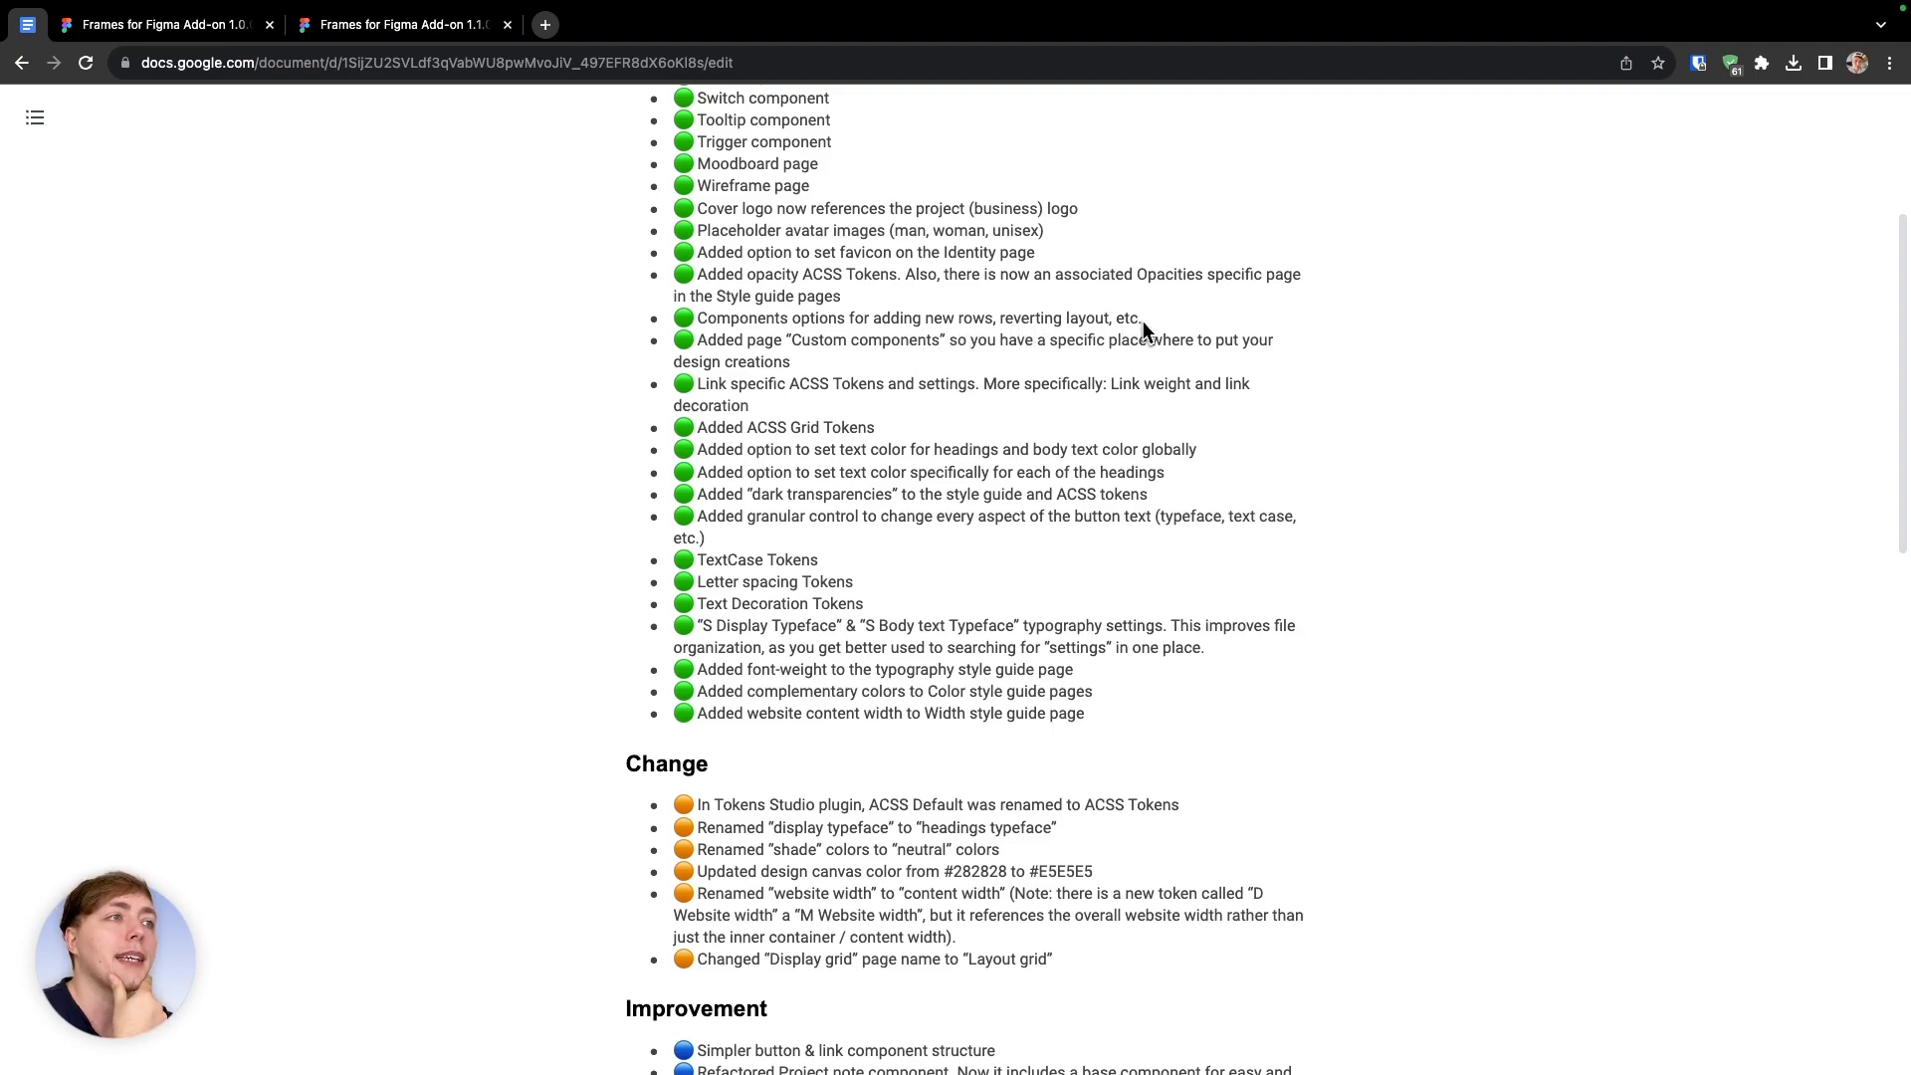
click(418, 24)
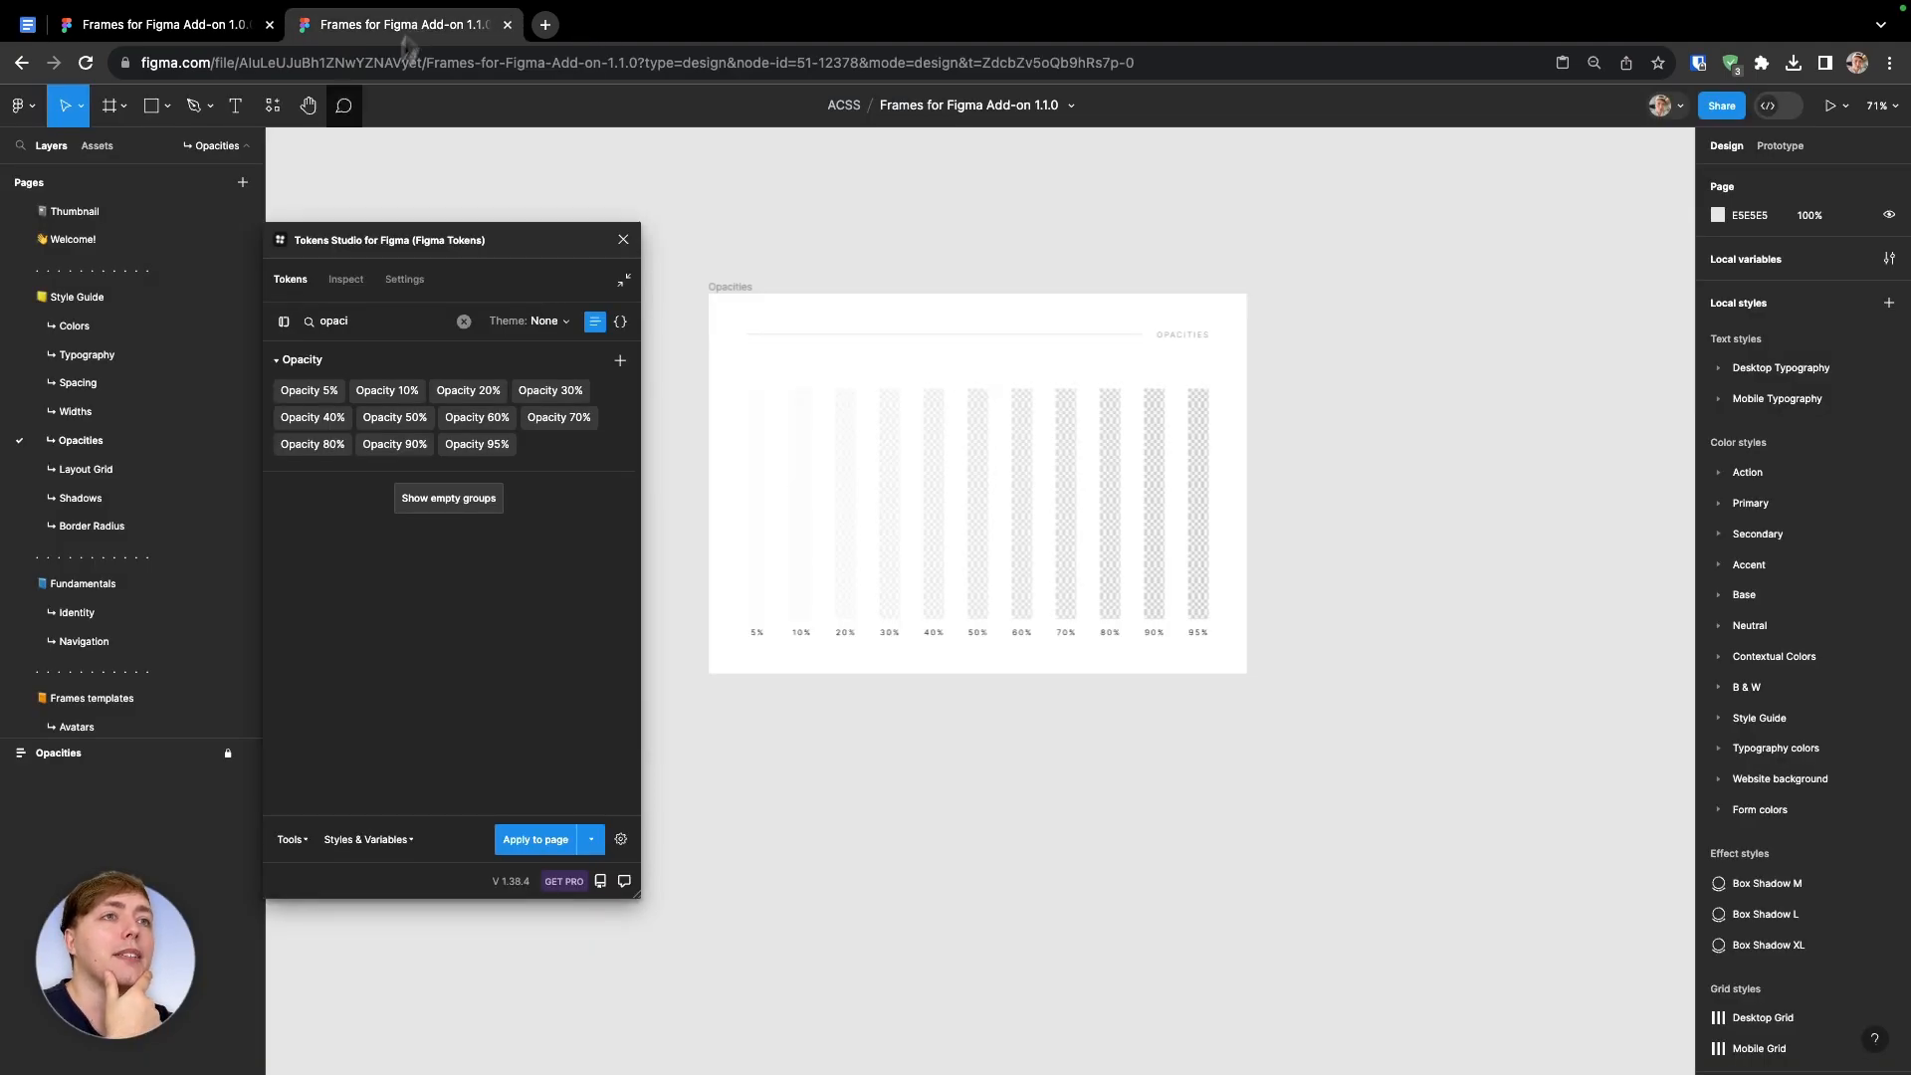
click(614, 292)
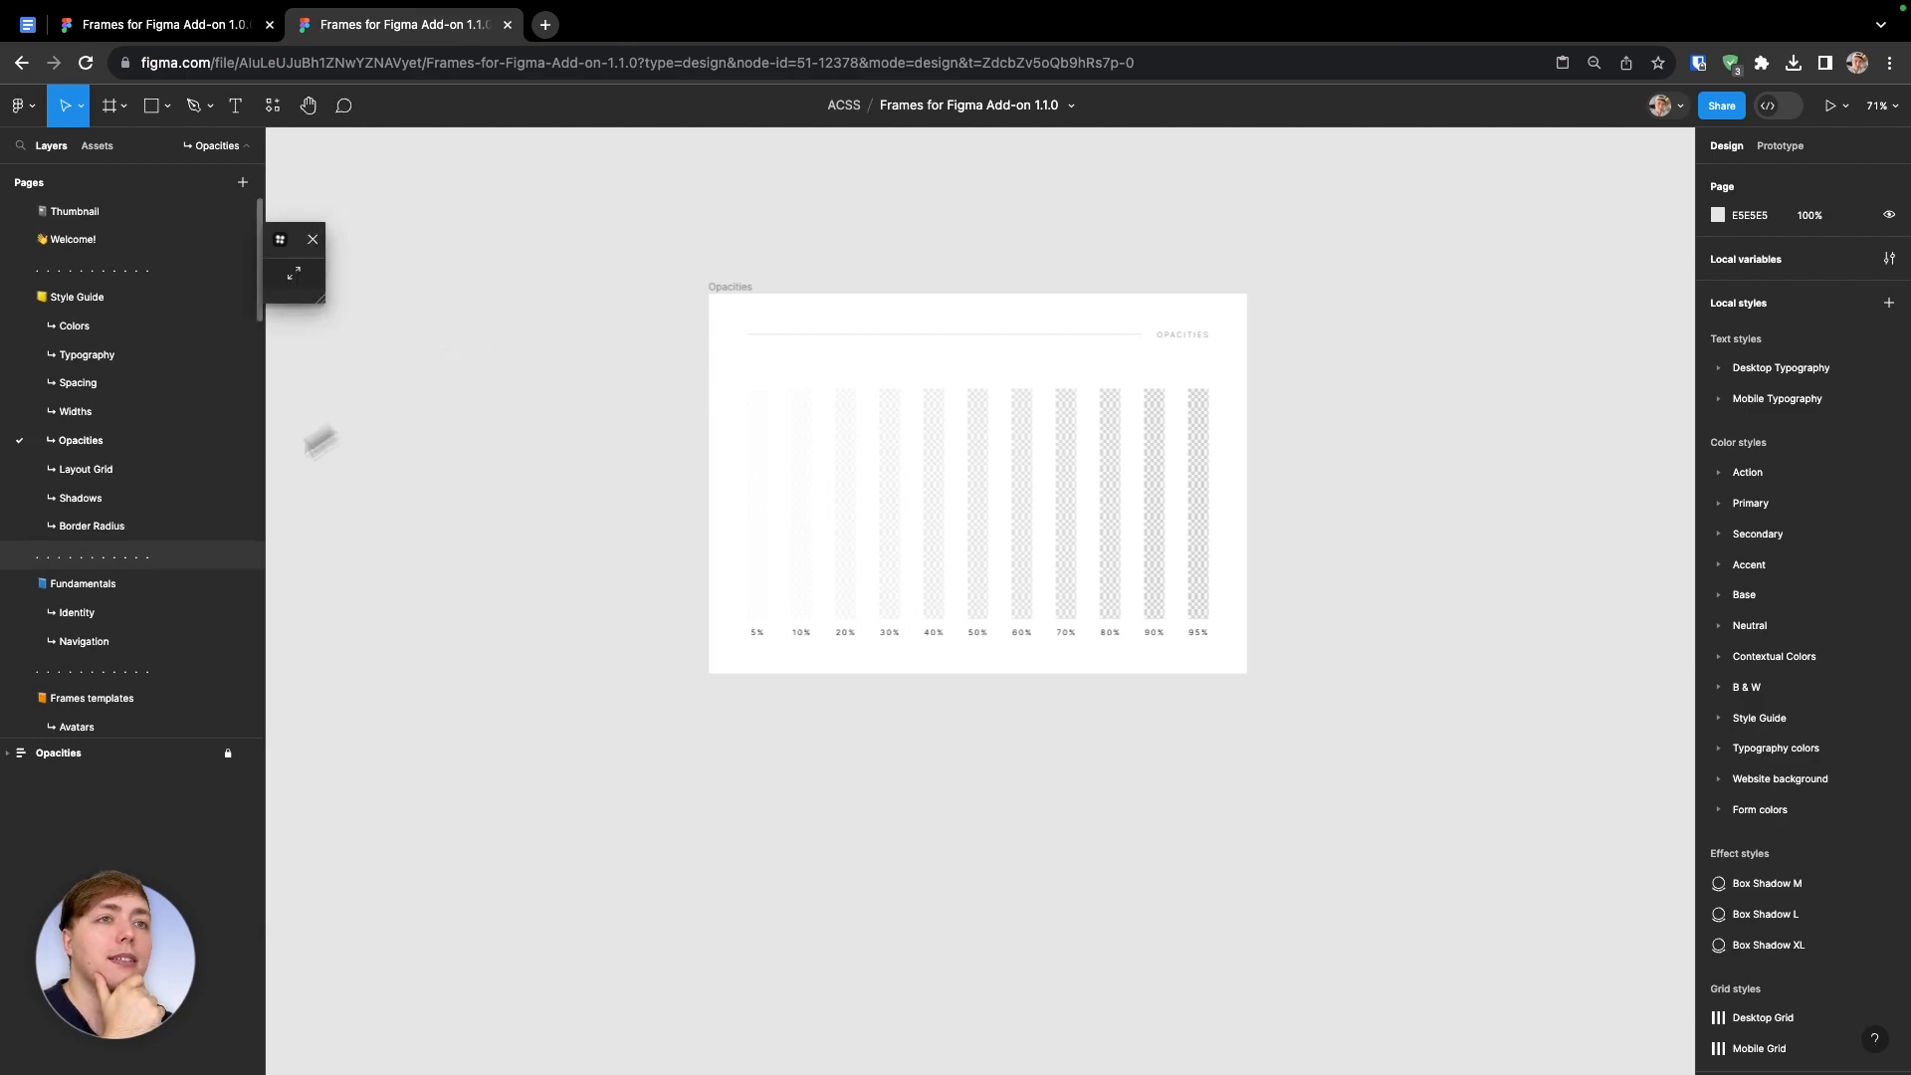
Open the Features page under Frames templates and view the card component sets up close
scroll(149, 547, down, 10)
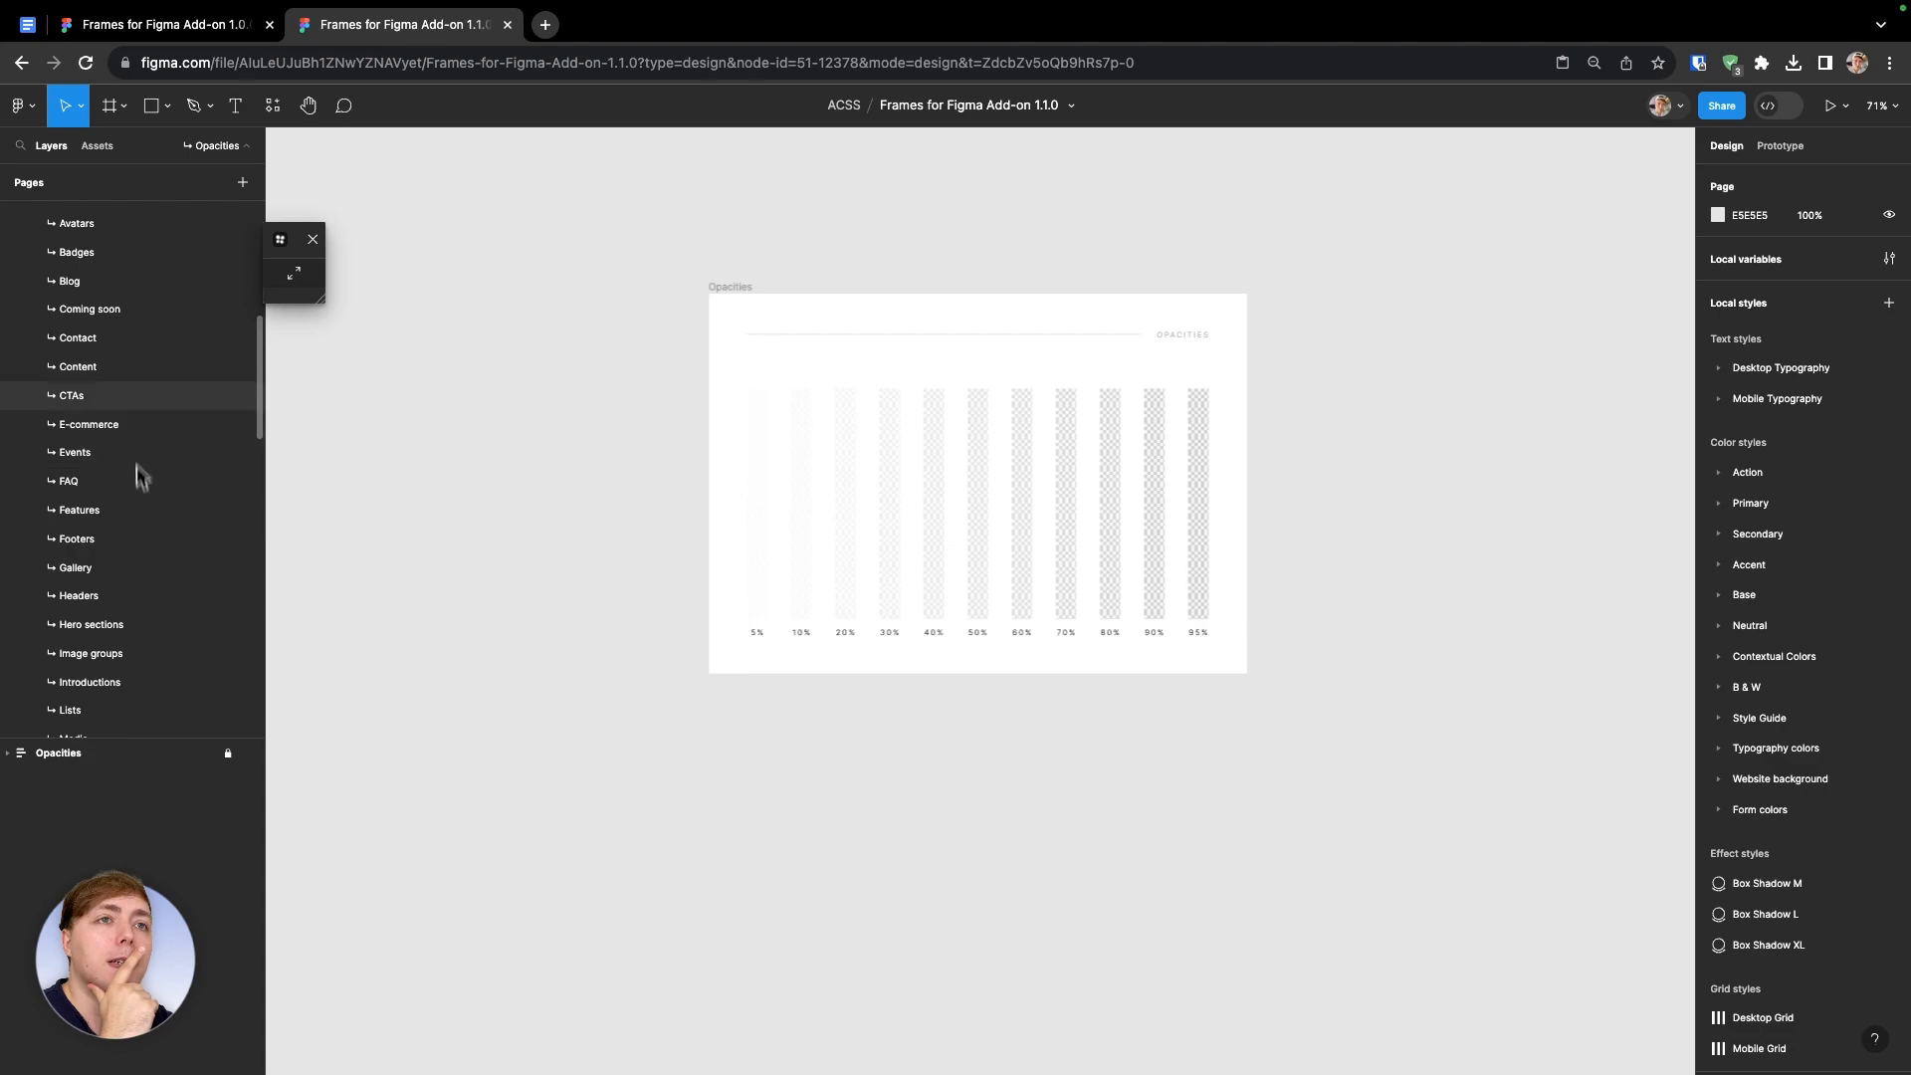
scroll(133, 362, up, 1)
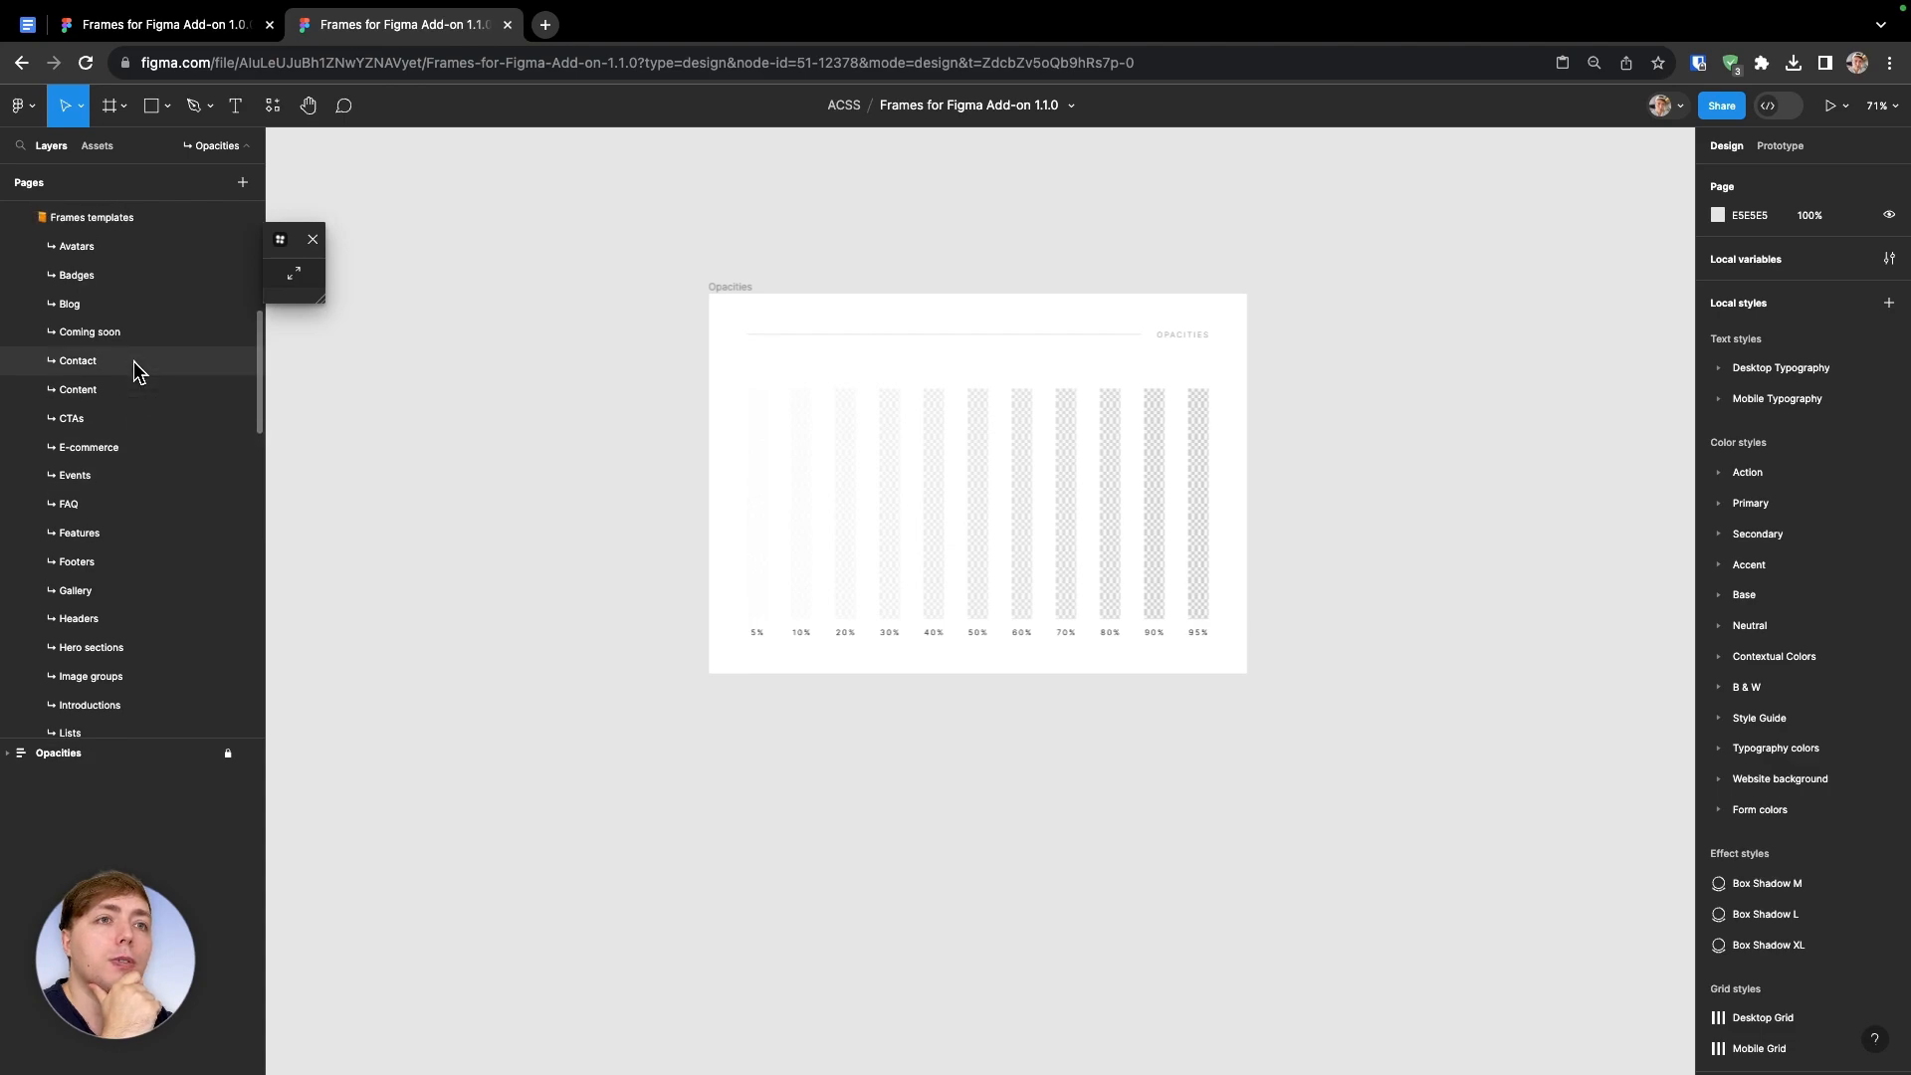
click(118, 537)
scroll(1115, 211, up, 5)
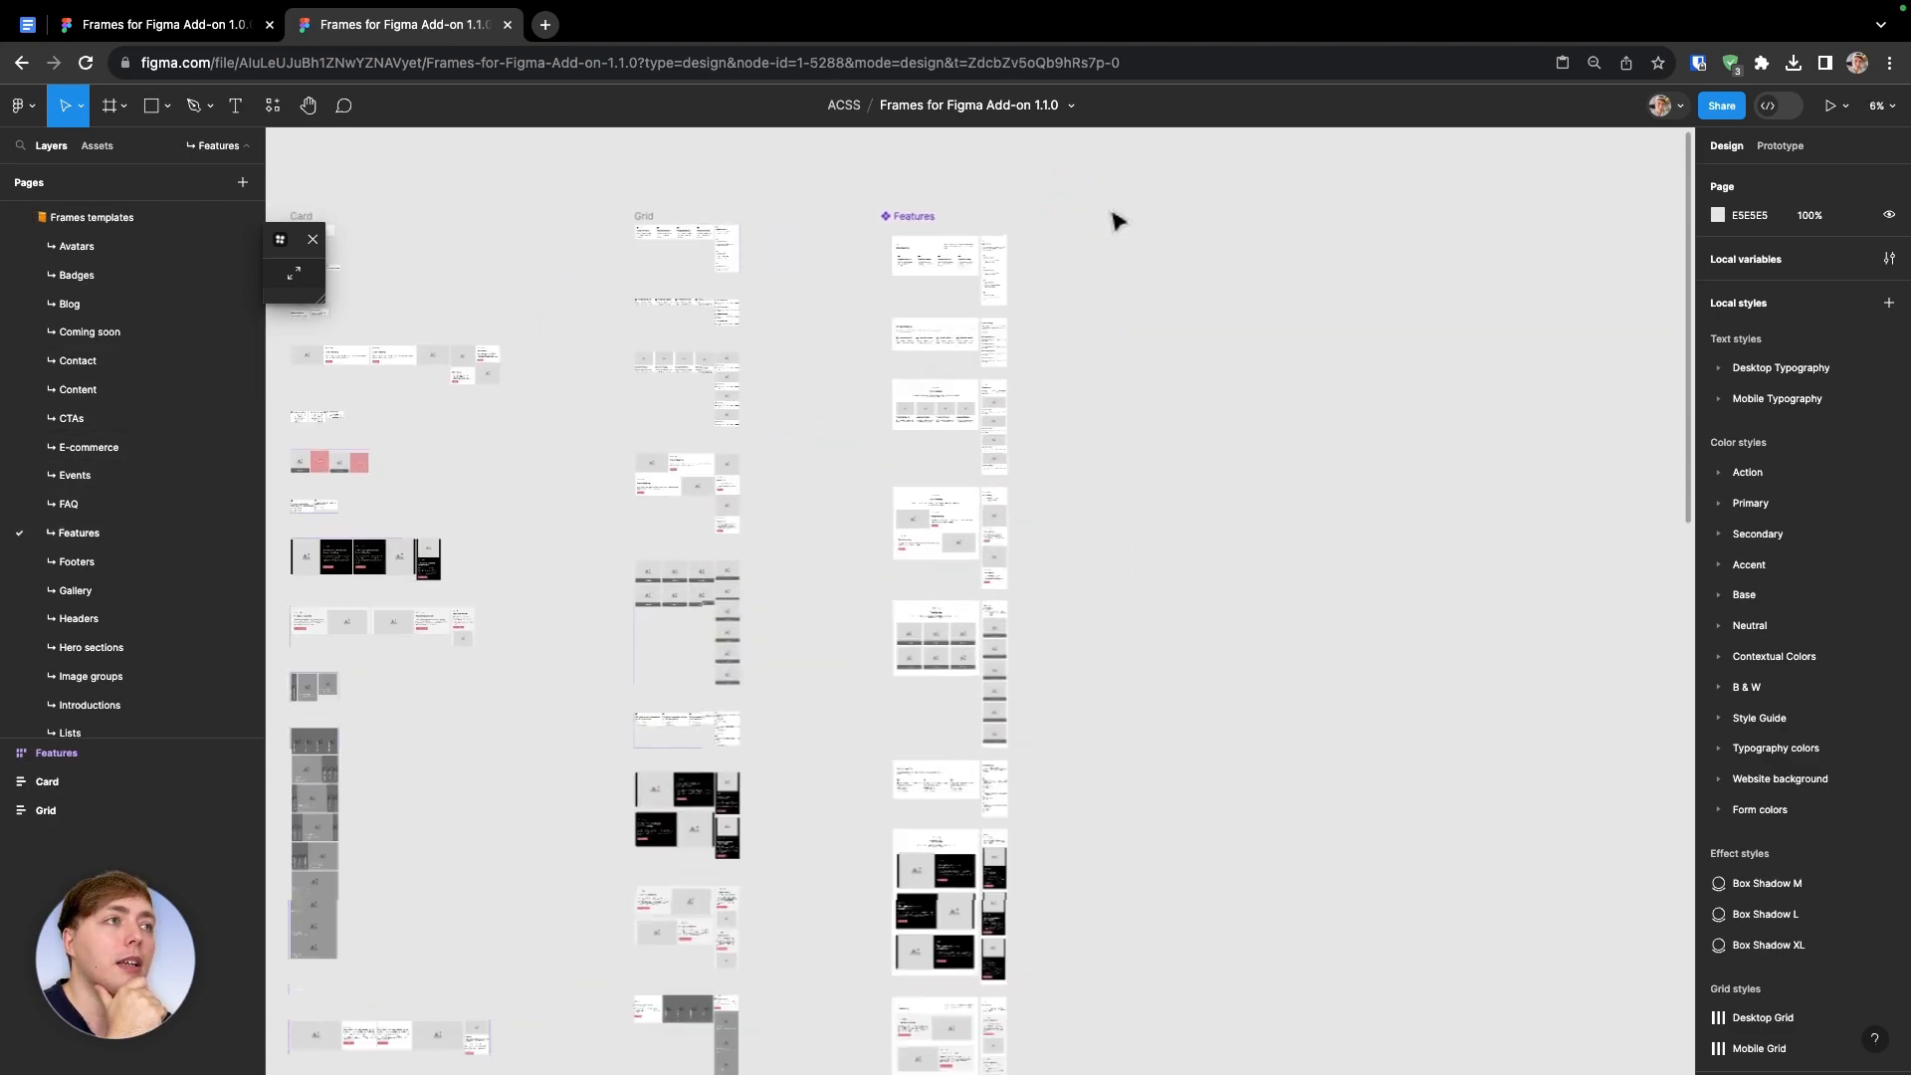
scroll(808, 405, down, 2)
scroll(808, 405, left, 4)
scroll(808, 405, up, 2)
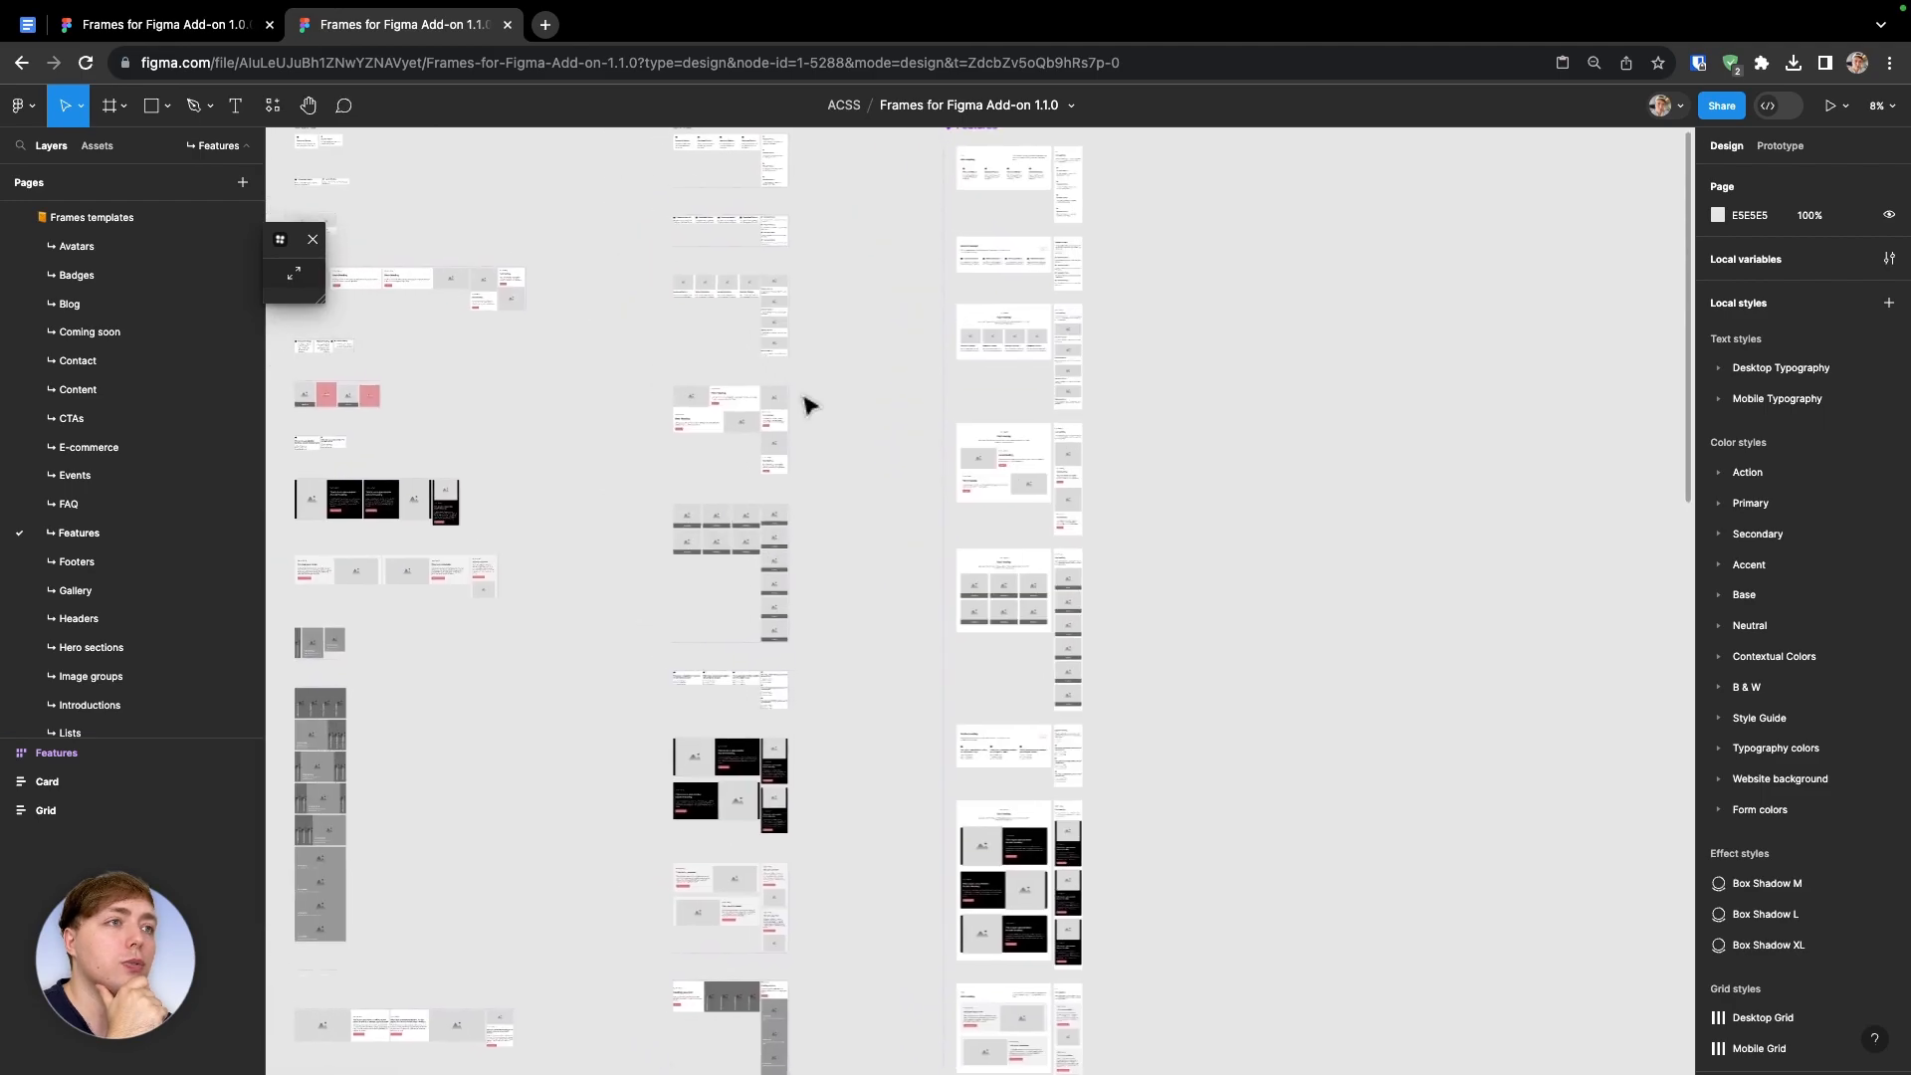
scroll(808, 405, left, 8)
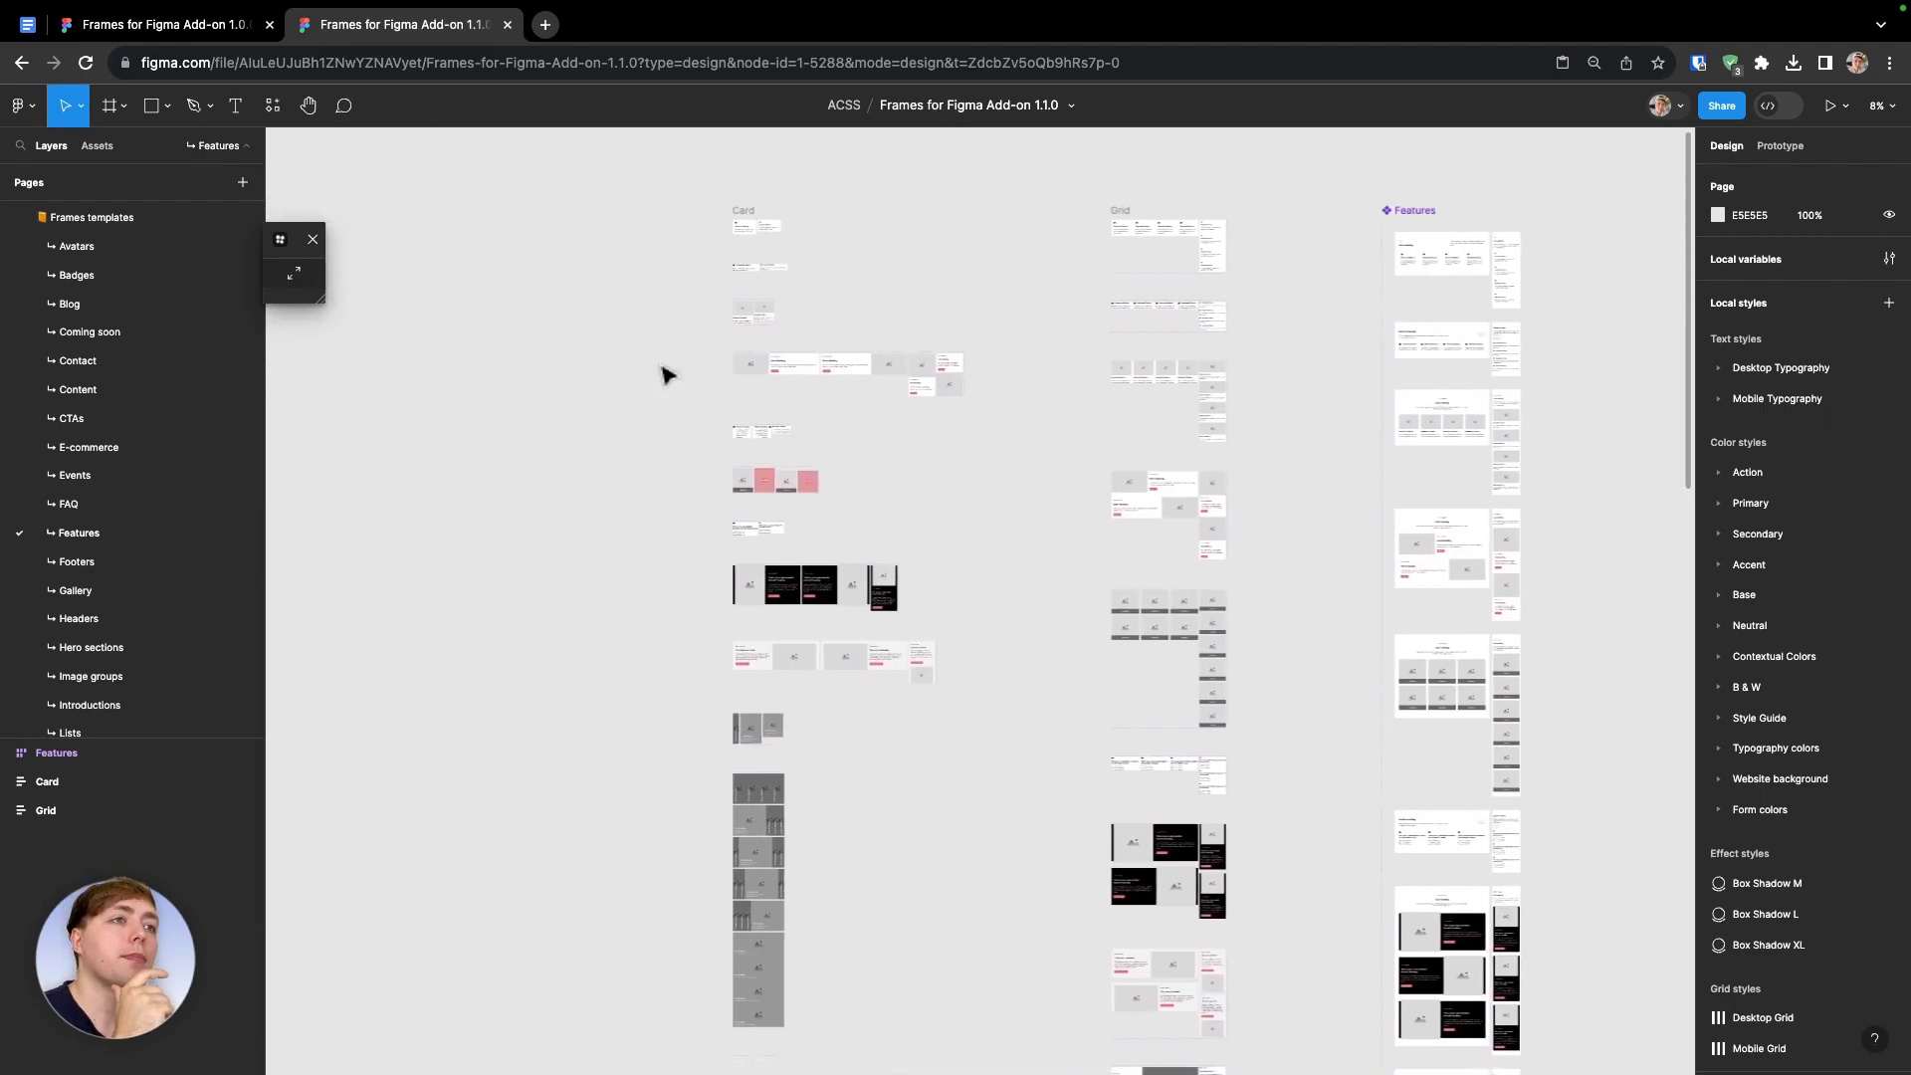
scroll(815, 365, up, 5)
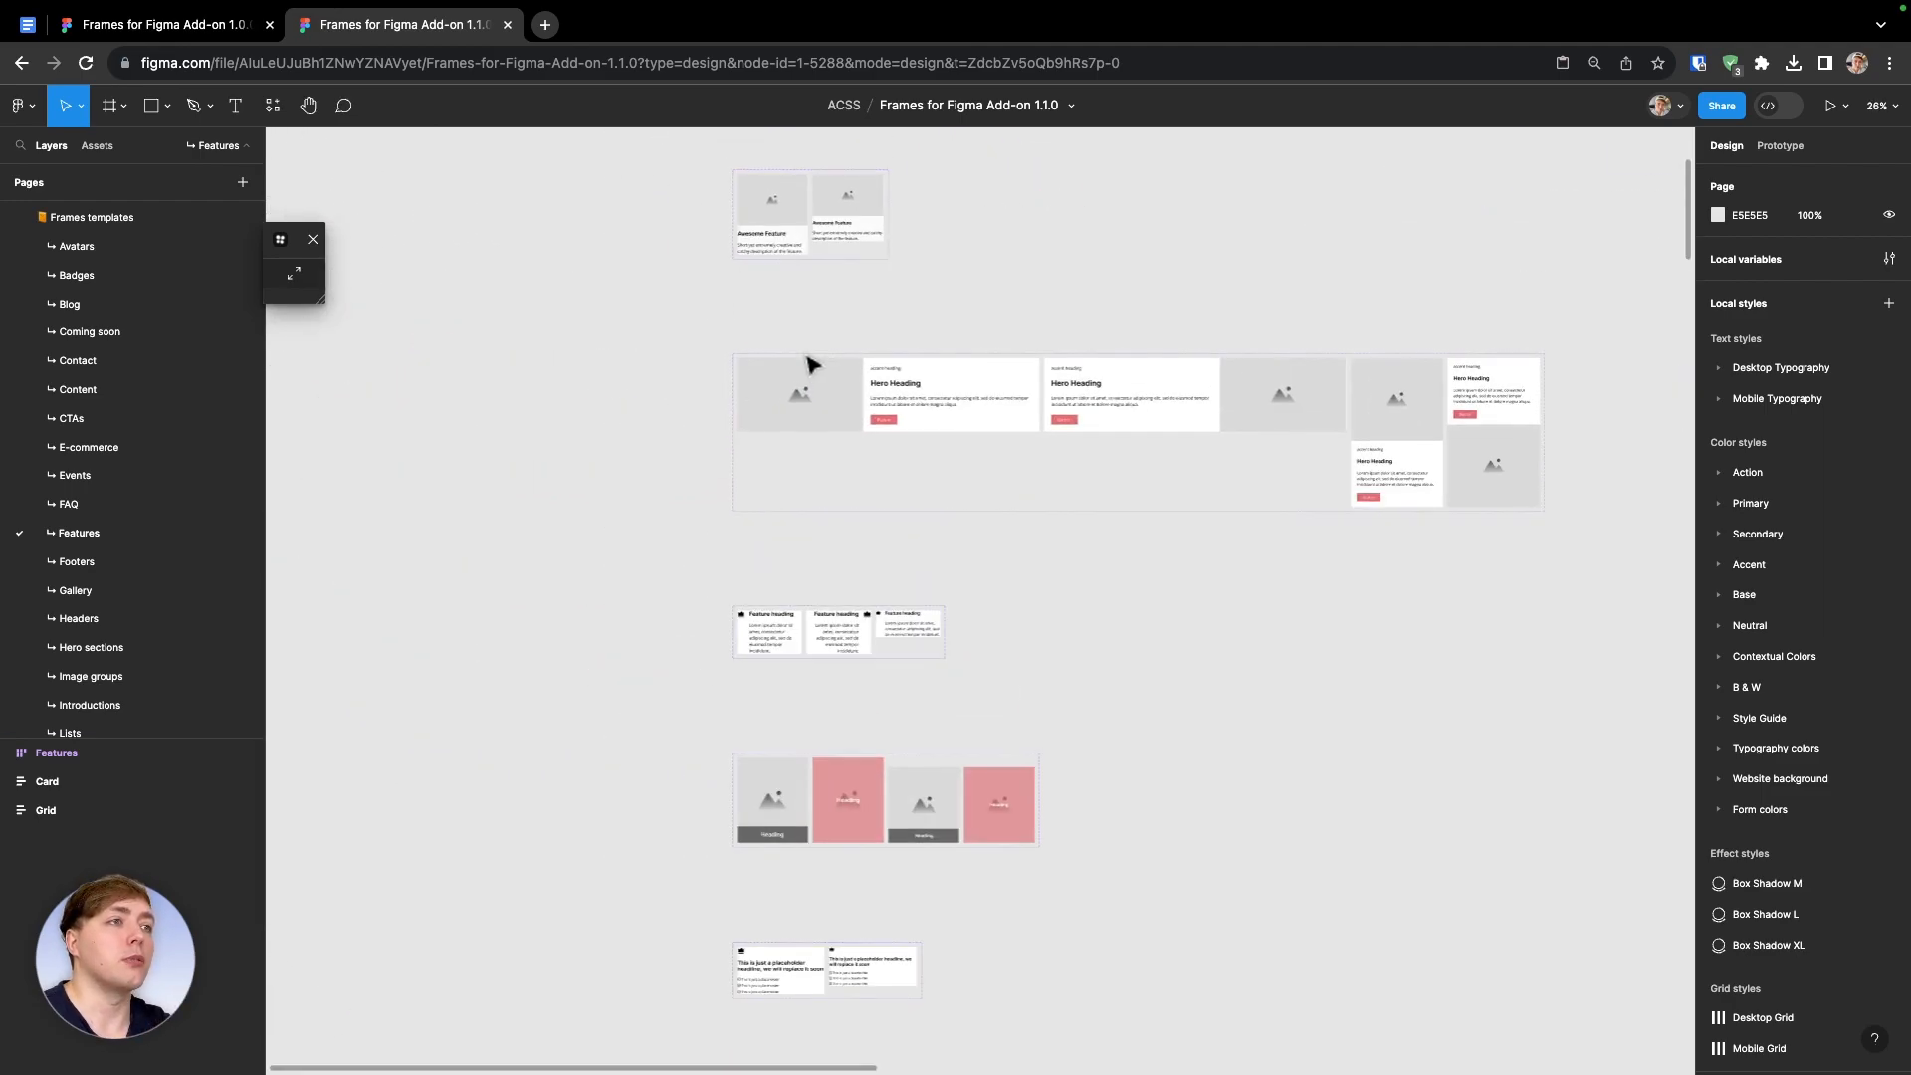
Place a copy of the Feature Card Delta desktop variant on the empty canvas beside its component set
click(830, 404)
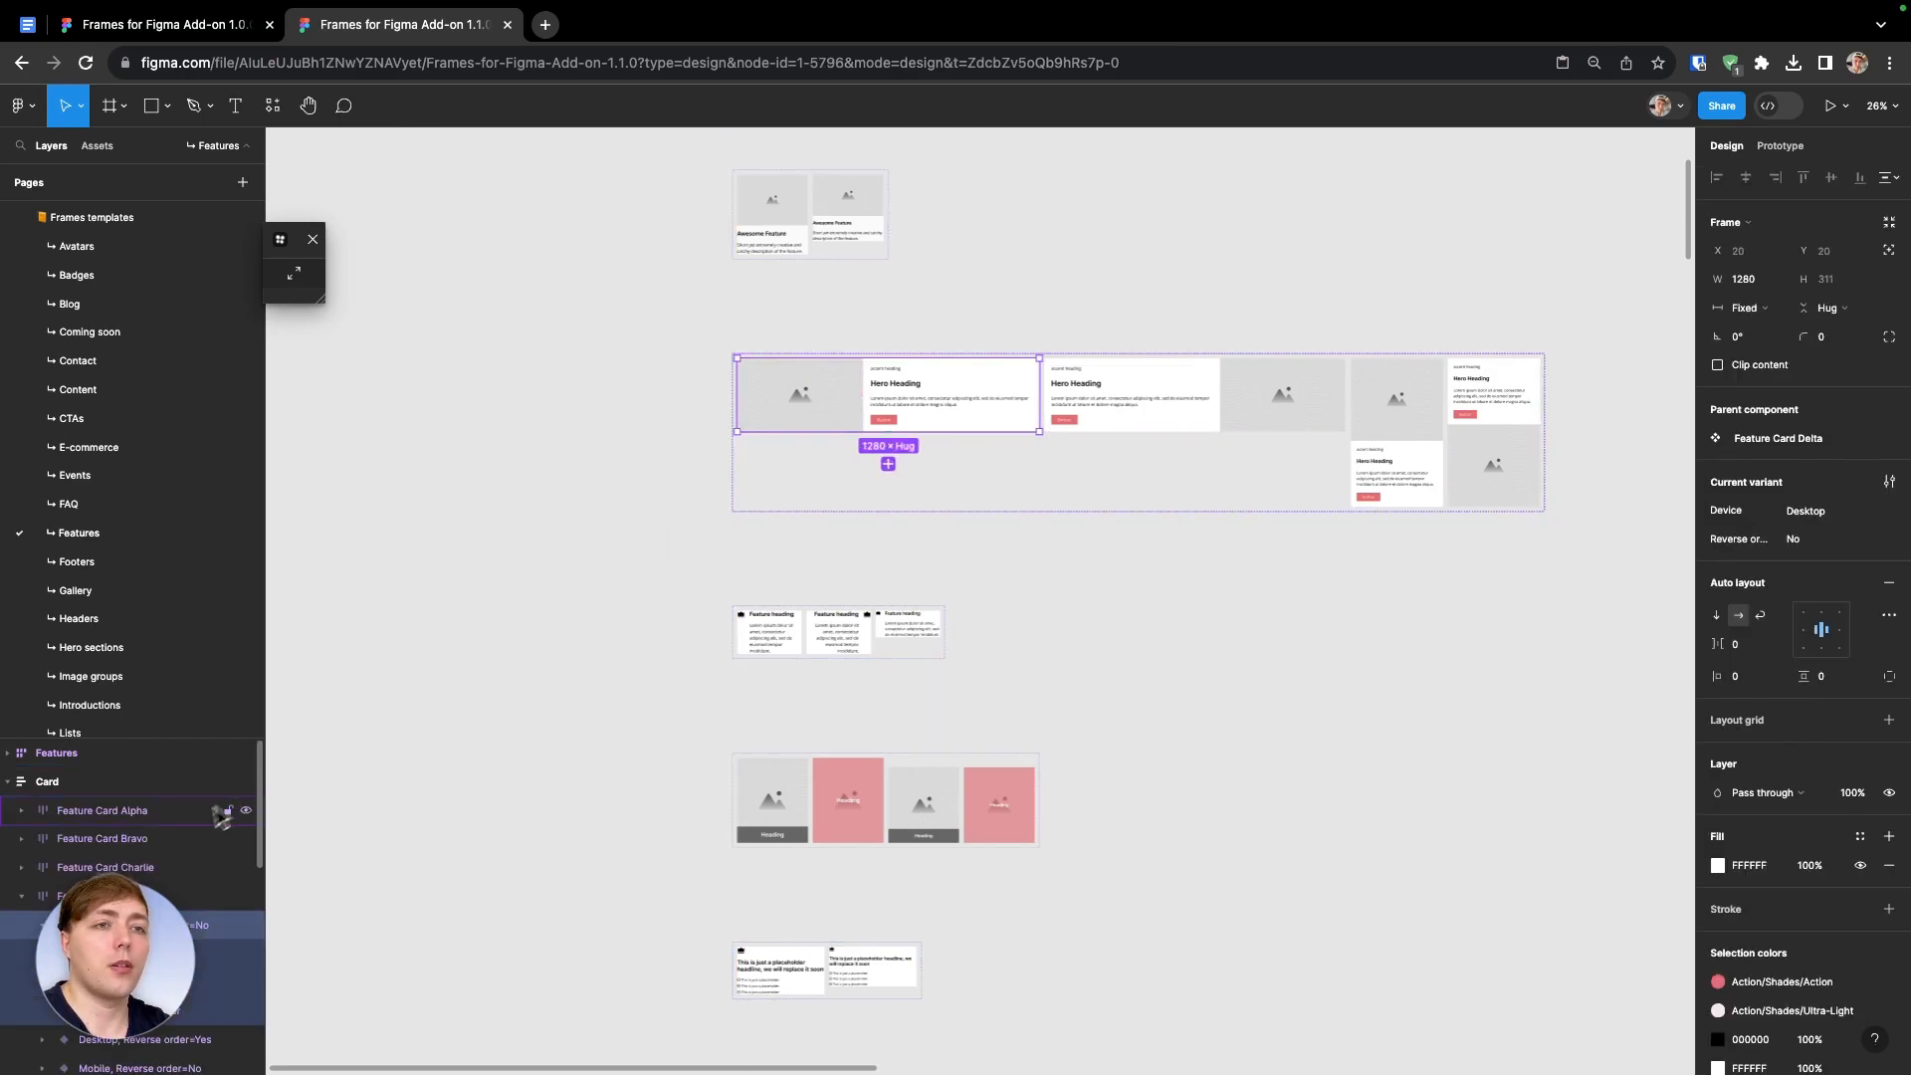
click(243, 146)
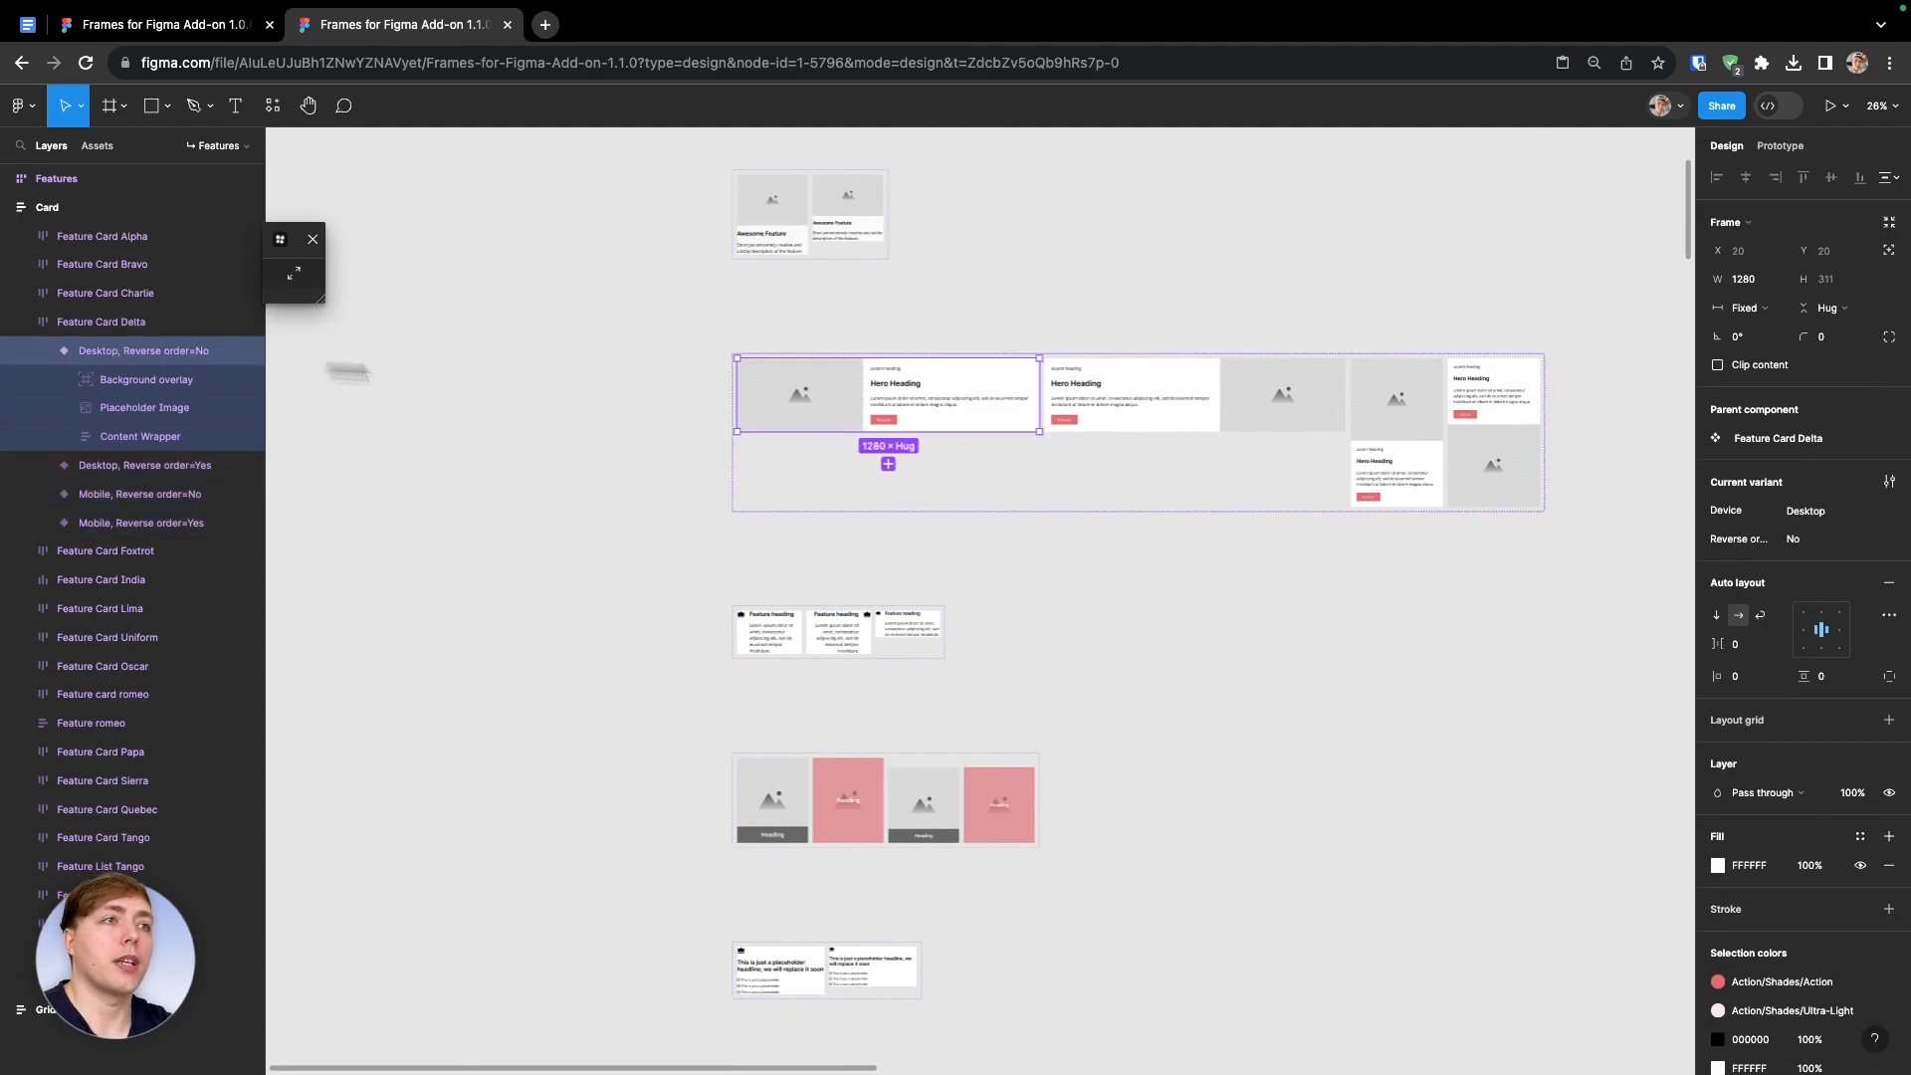
drag(832, 406, 464, 410)
scroll(463, 411, left, 1)
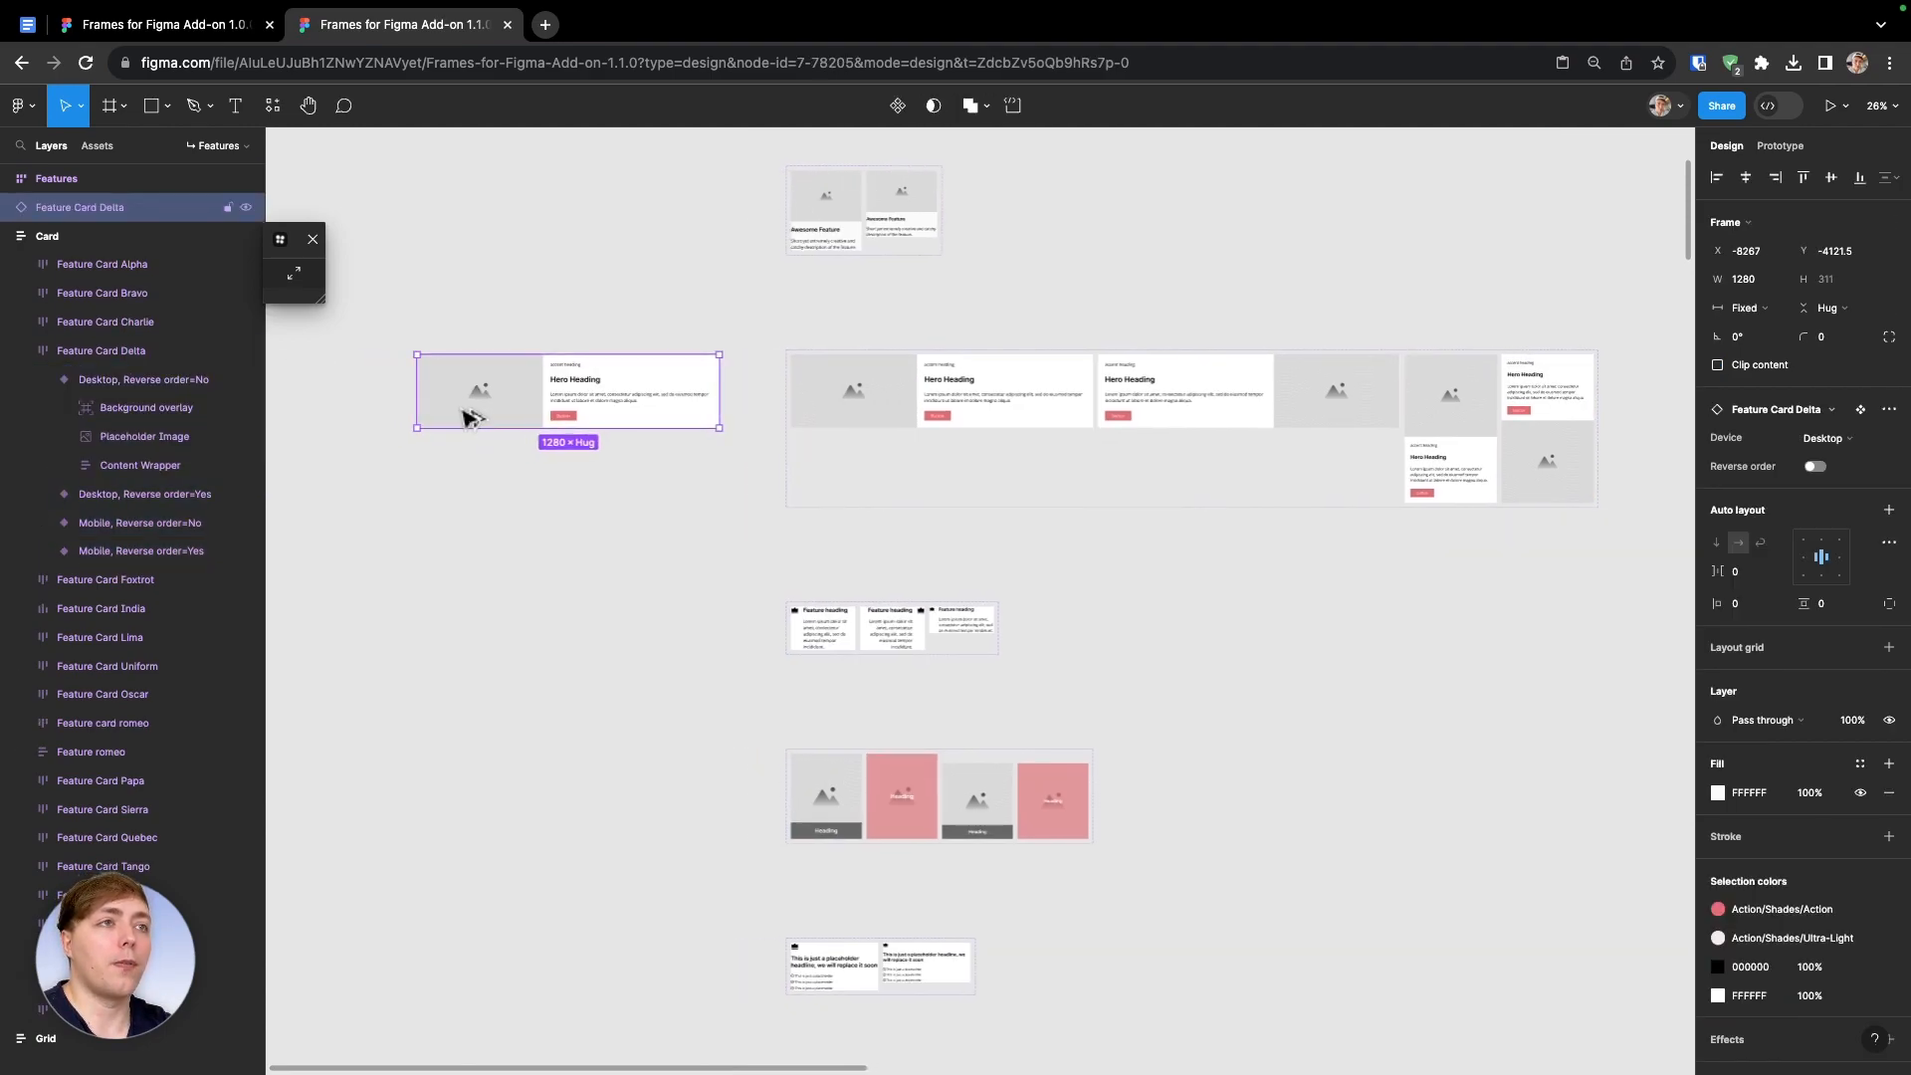
scroll(463, 410, up, 5)
scroll(464, 410, up, 1)
scroll(464, 410, down, 3)
scroll(464, 410, left, 2)
drag(739, 455, 545, 462)
drag(548, 467, 435, 522)
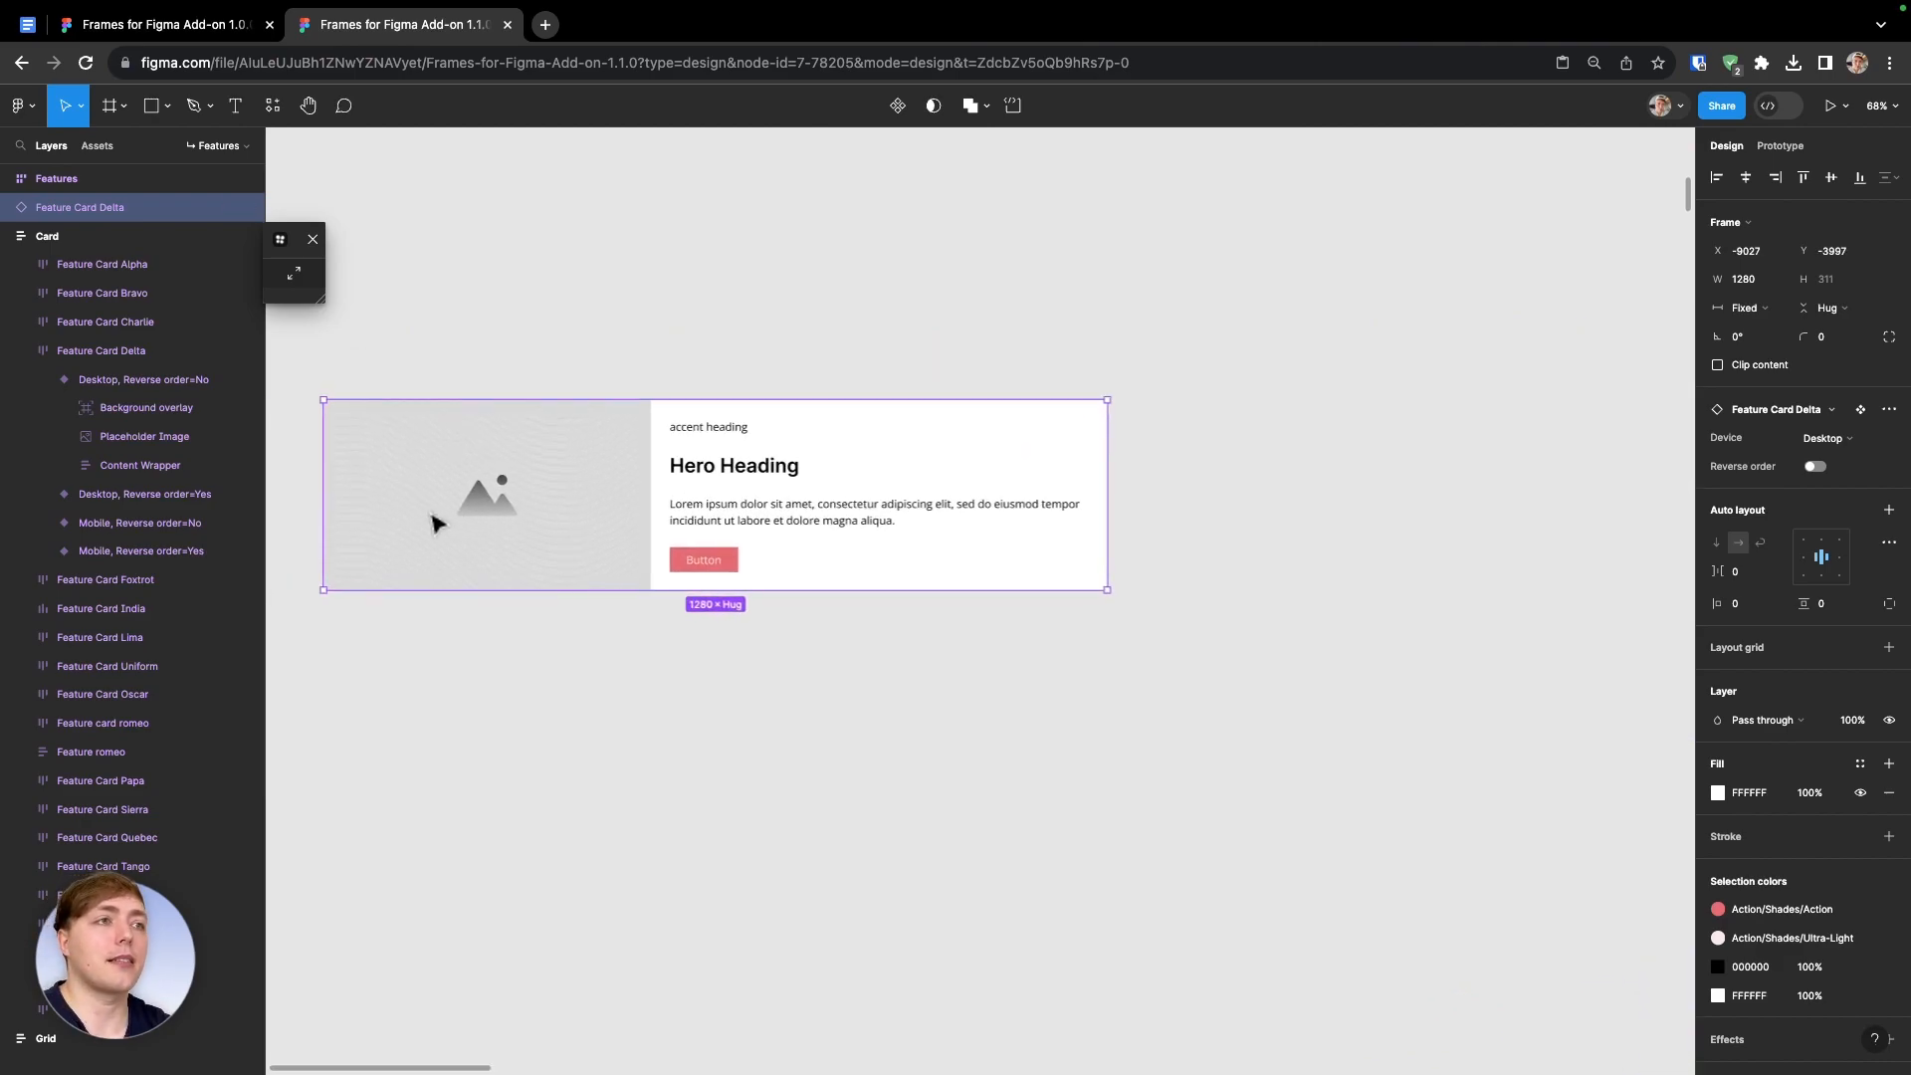
Toggle Reverse order on and off repeatedly for the copied Feature Card Delta, and delete the copy
scroll(599, 515, left, 1)
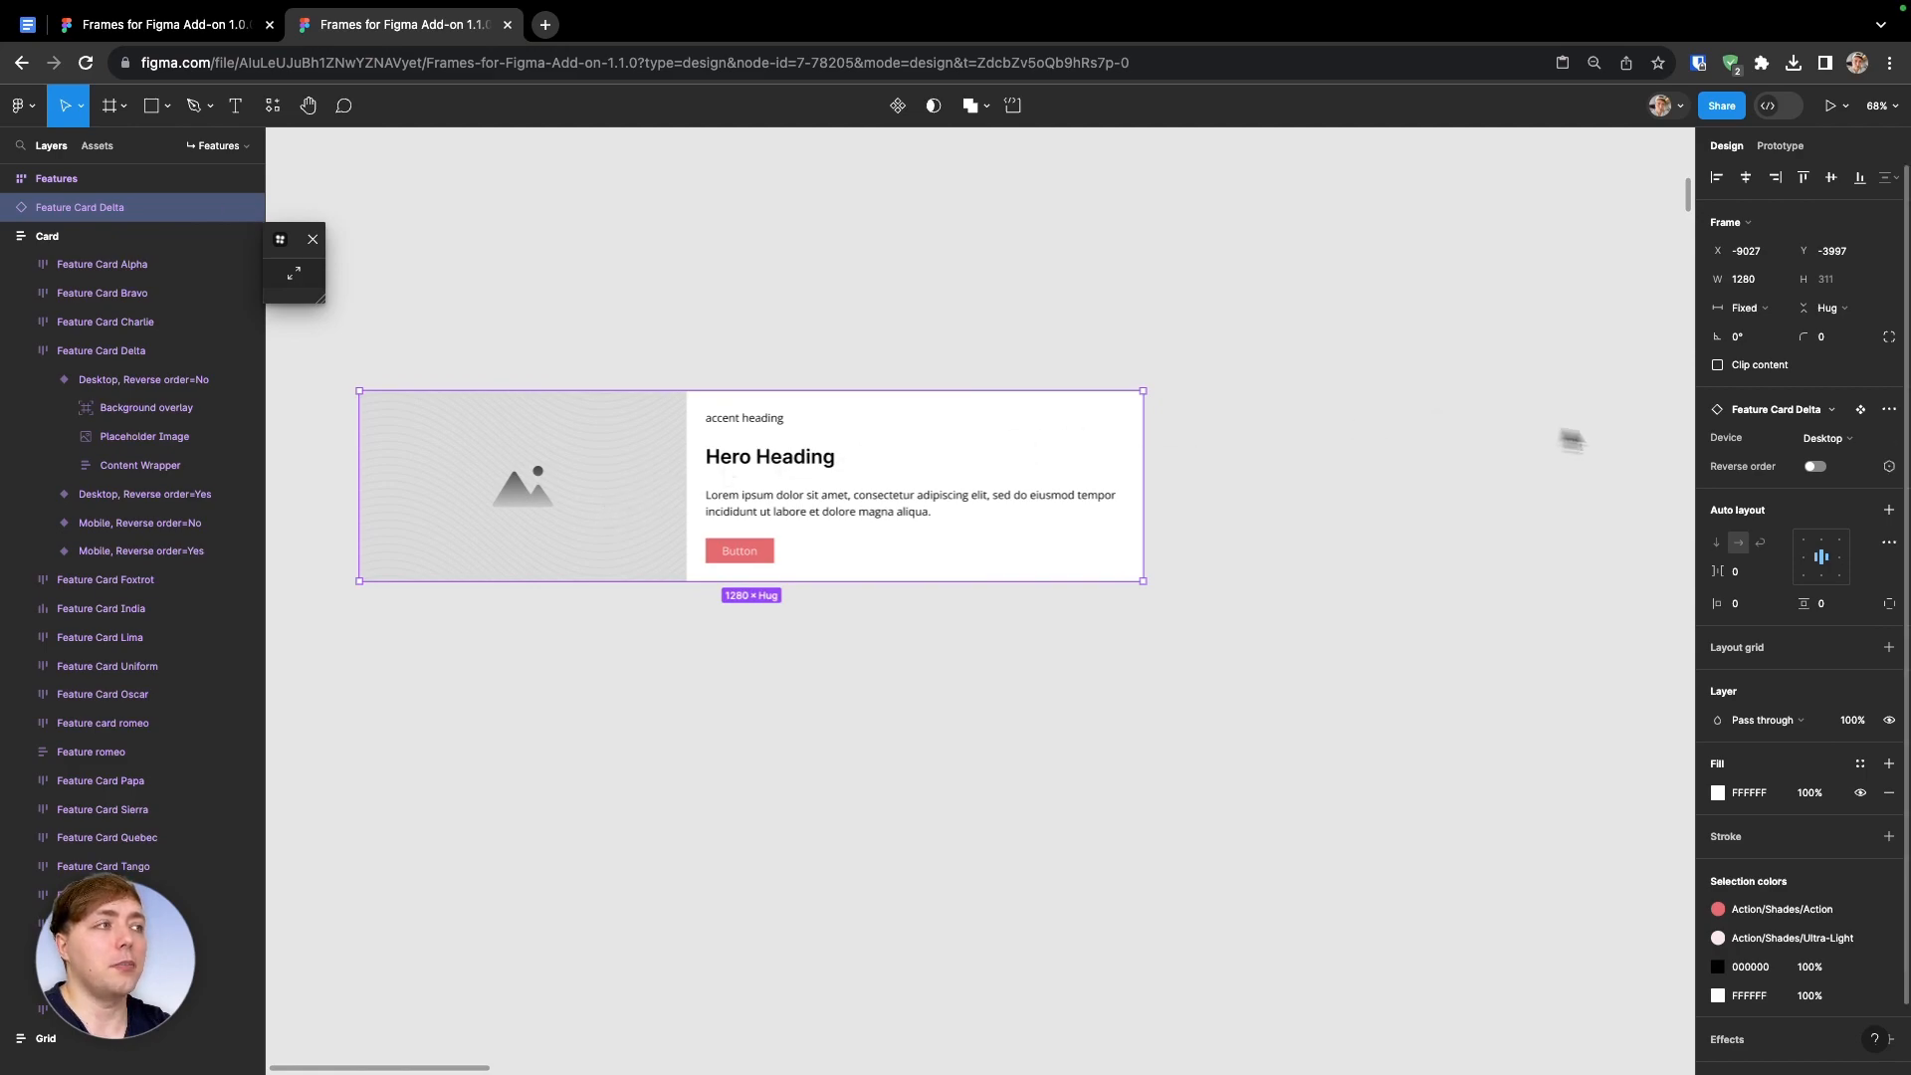
click(1814, 468)
click(1814, 468)
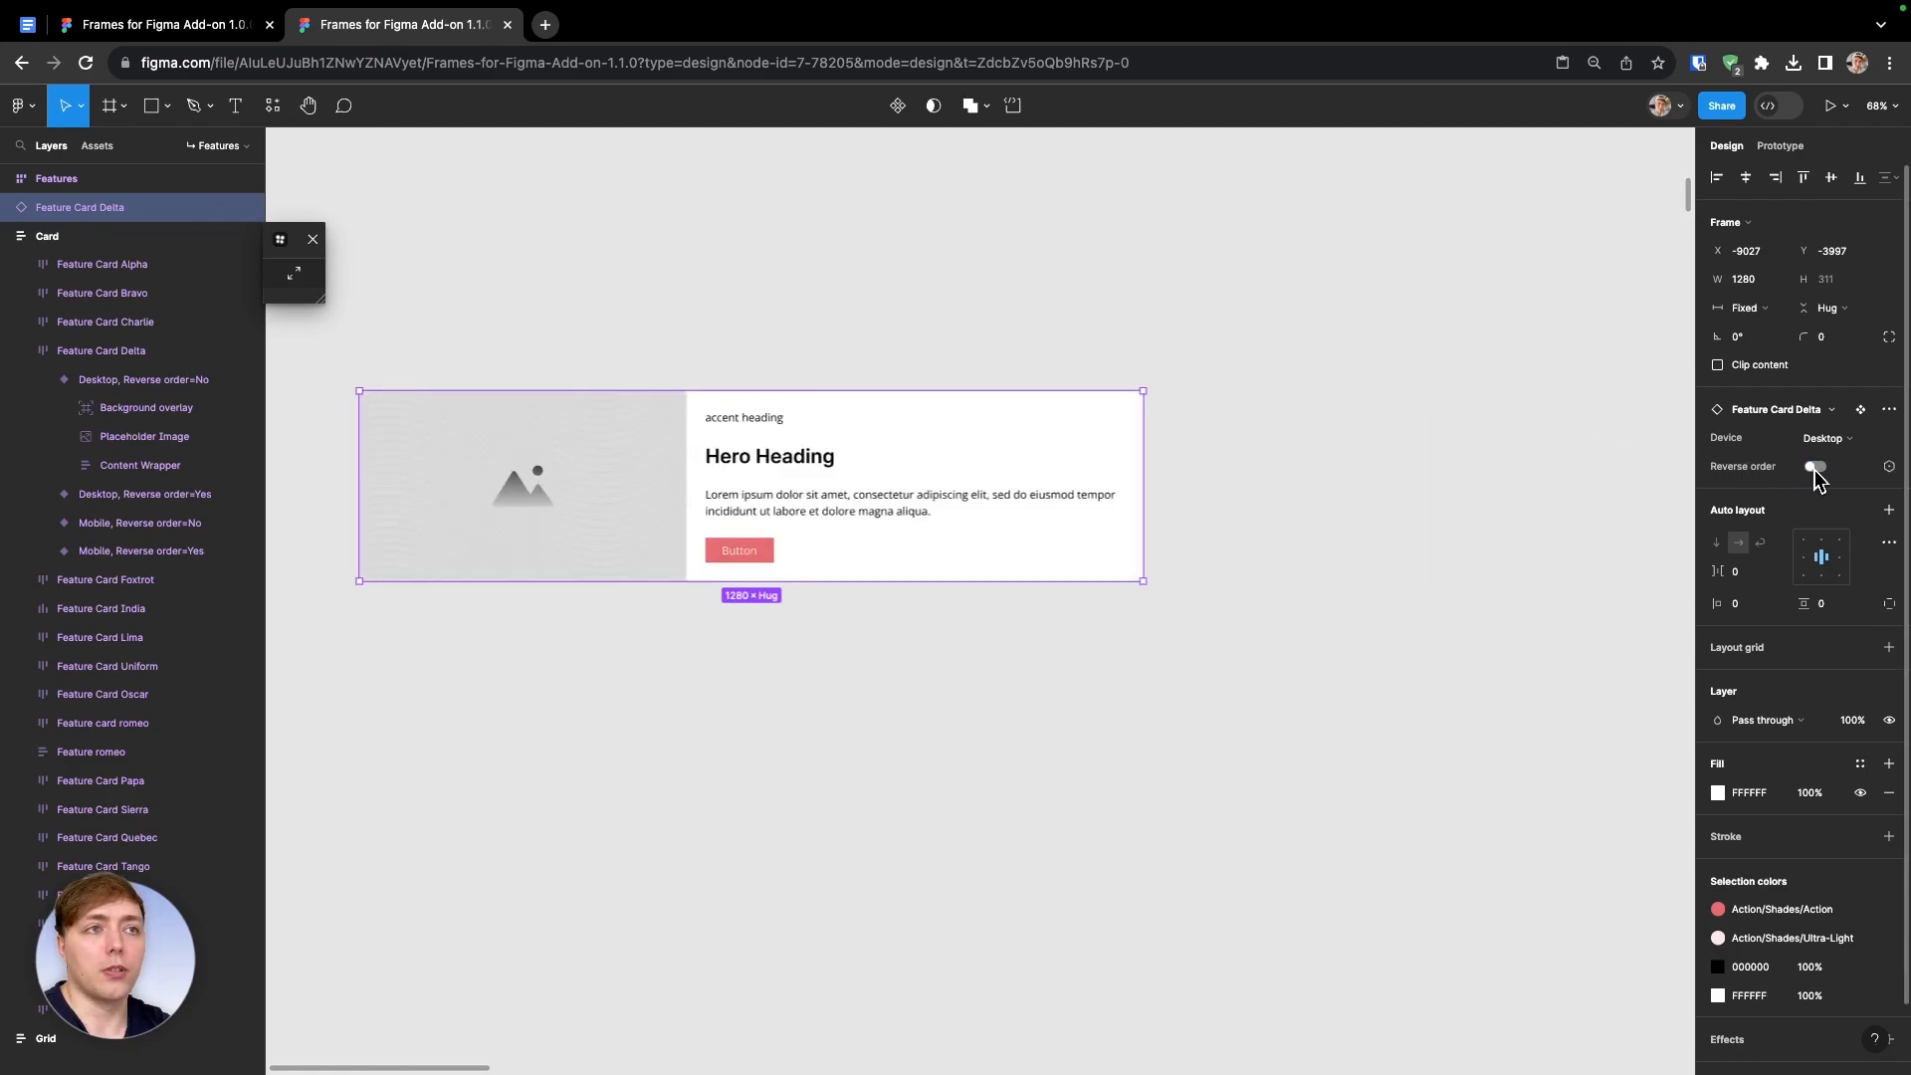
click(1815, 468)
click(1815, 468)
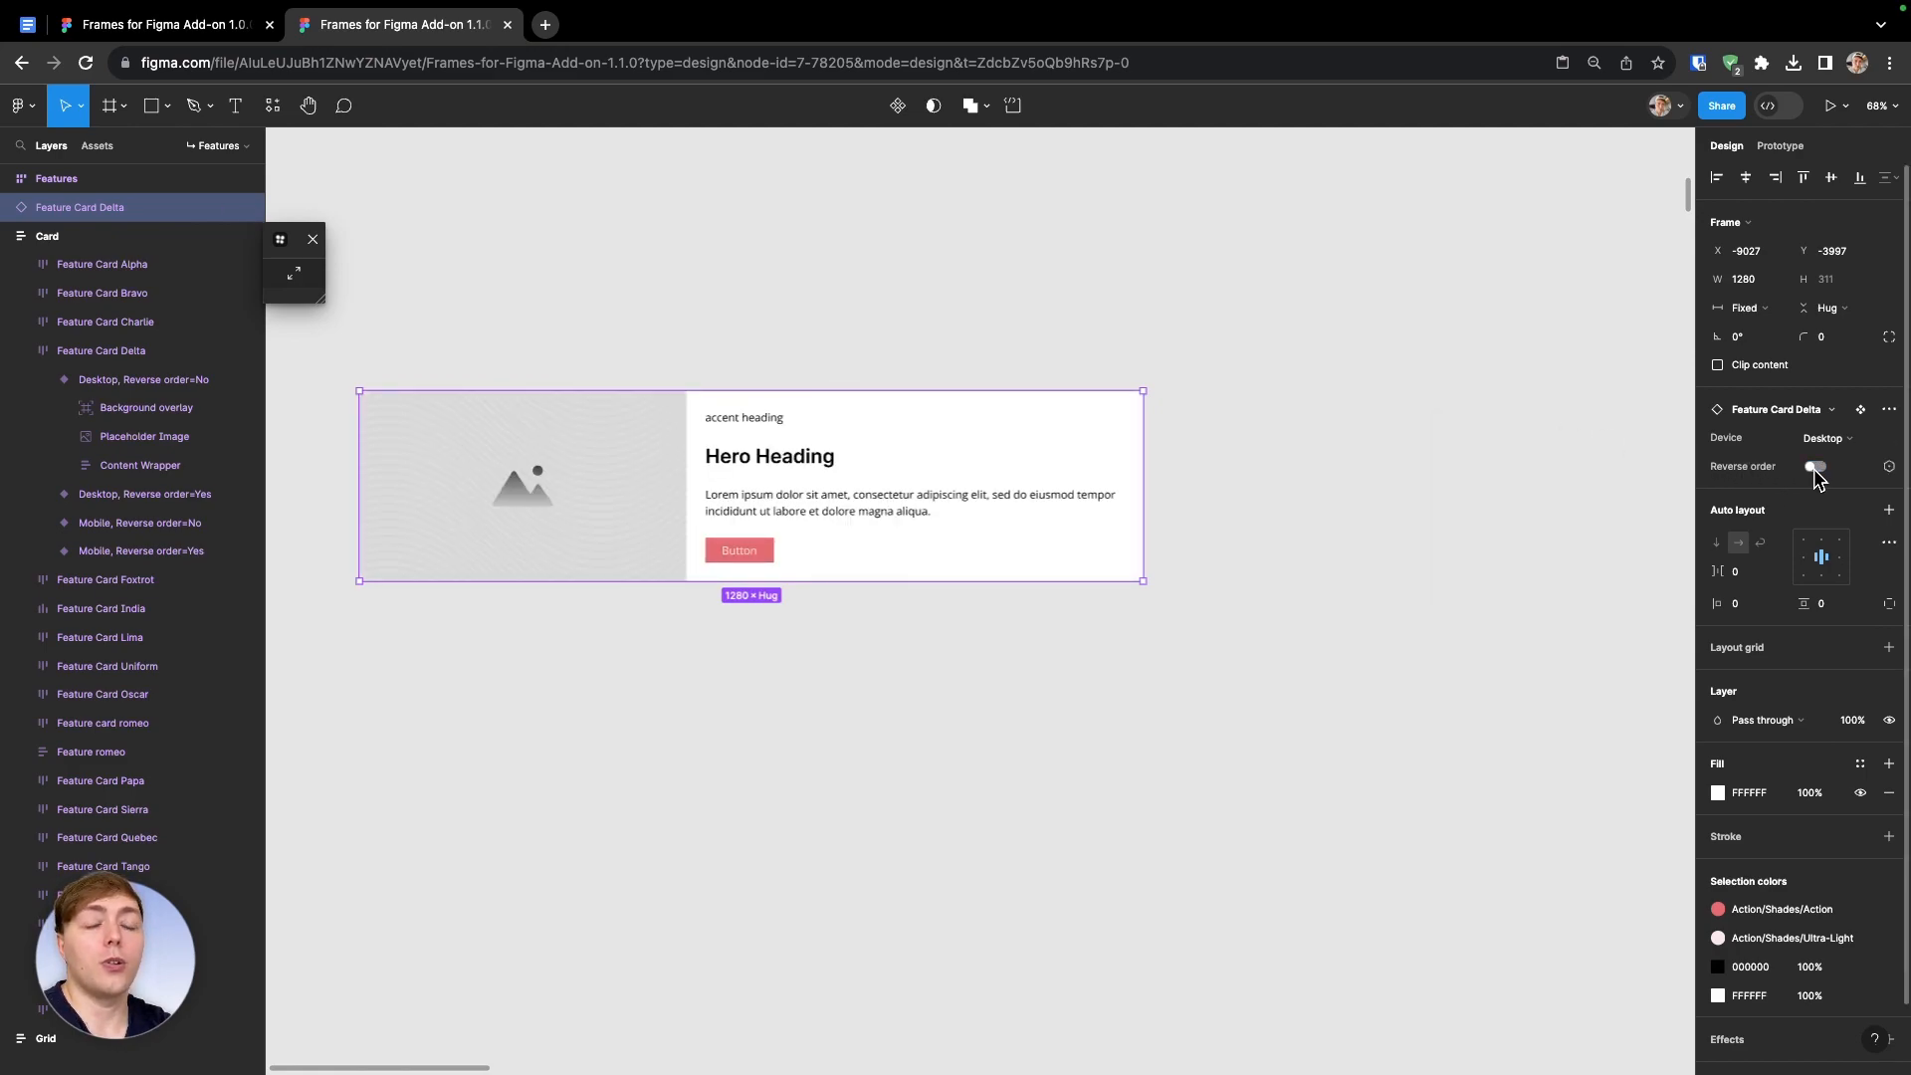
click(1816, 468)
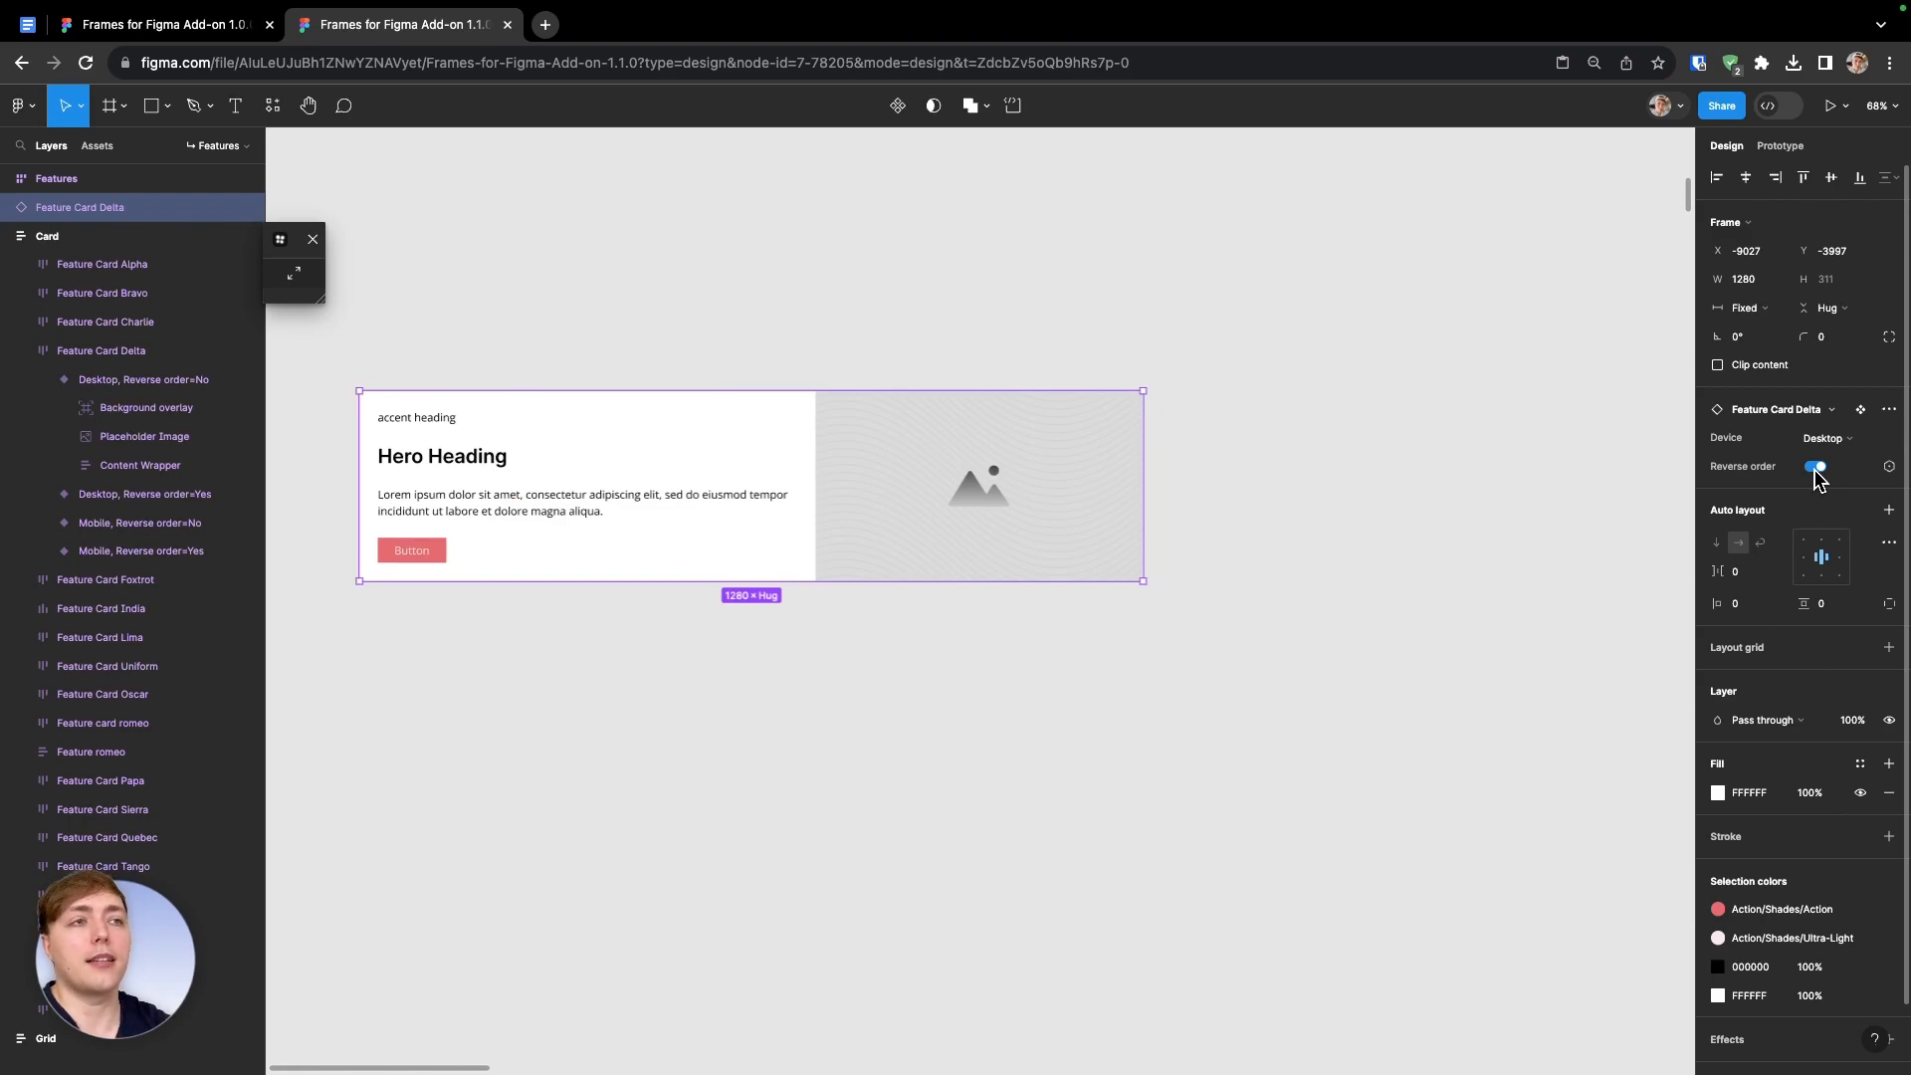
click(1816, 467)
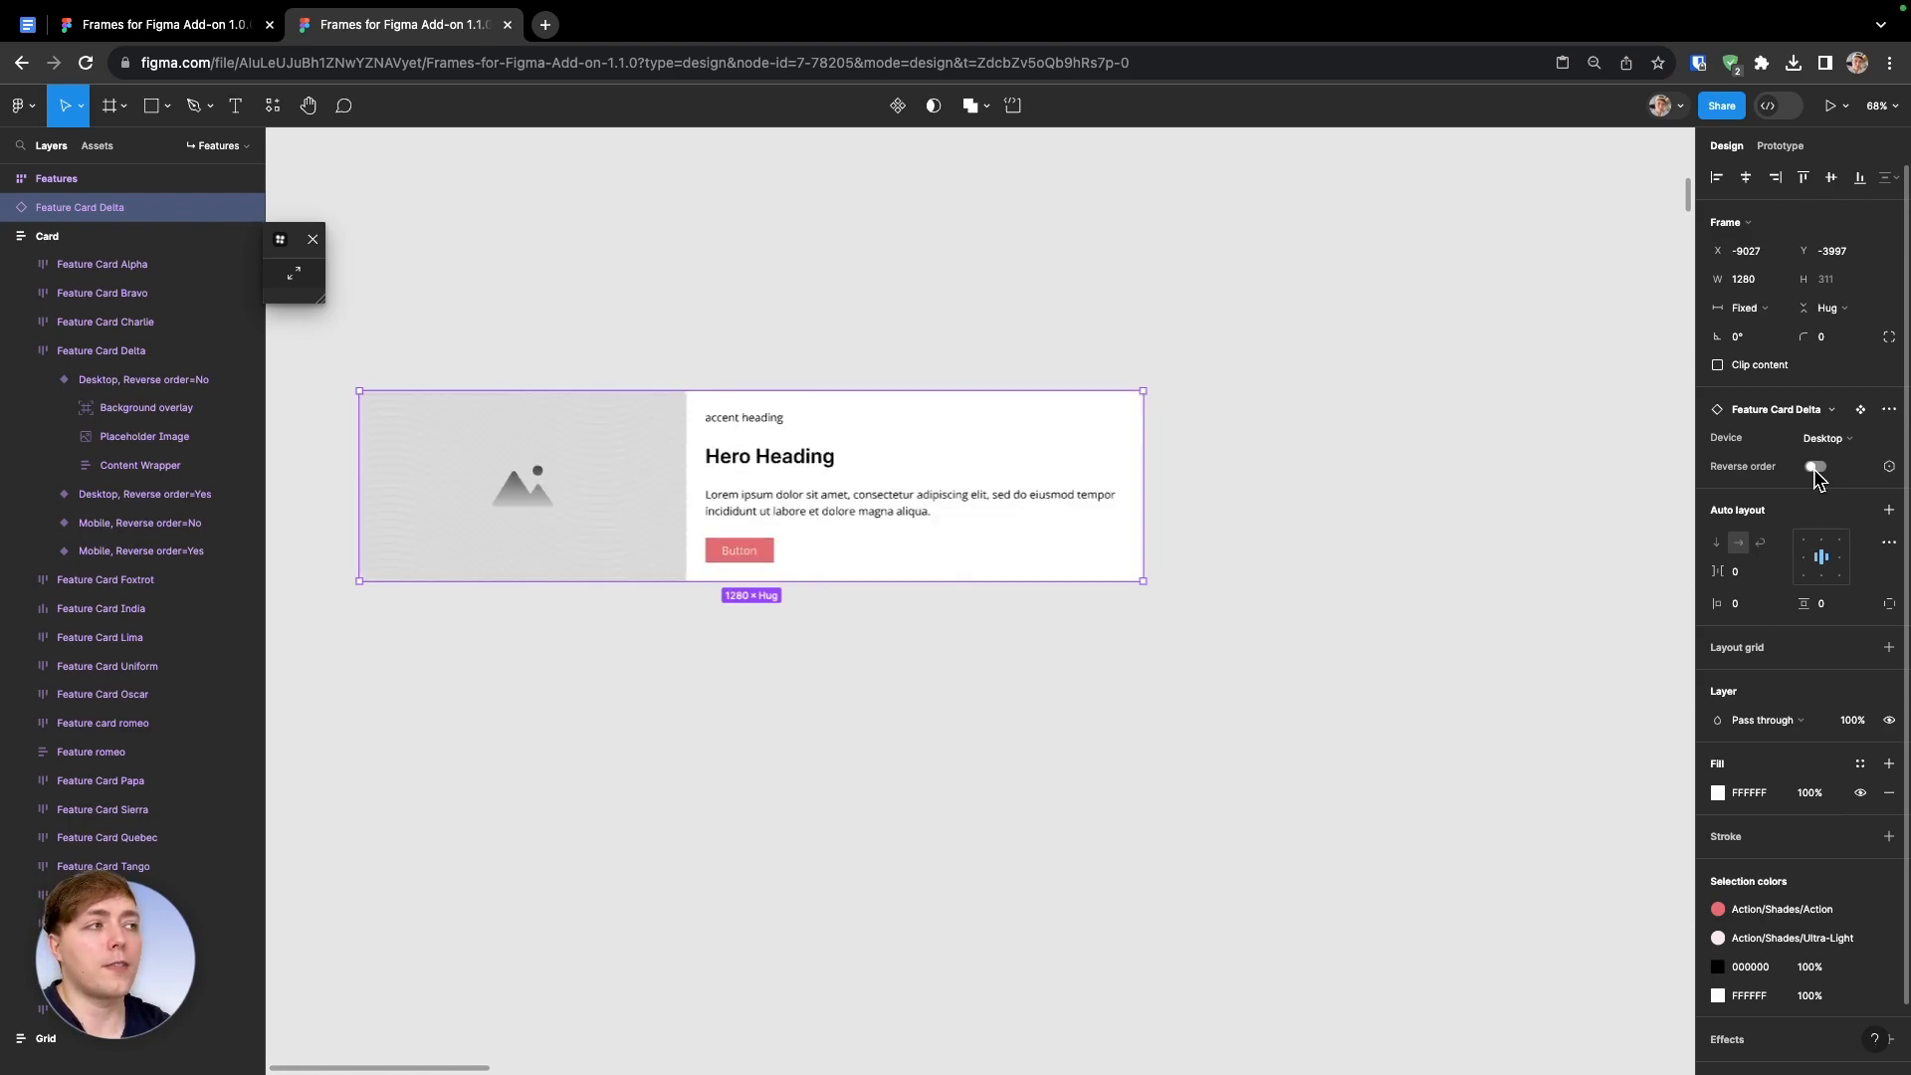
click(1816, 468)
click(1816, 468)
key(Delete)
Place a copy of the Feature Section Charlie desktop variant on the empty canvas beside the Features component set
scroll(1245, 428, down, 5)
scroll(1232, 429, right, 5)
scroll(1232, 429, right, 10)
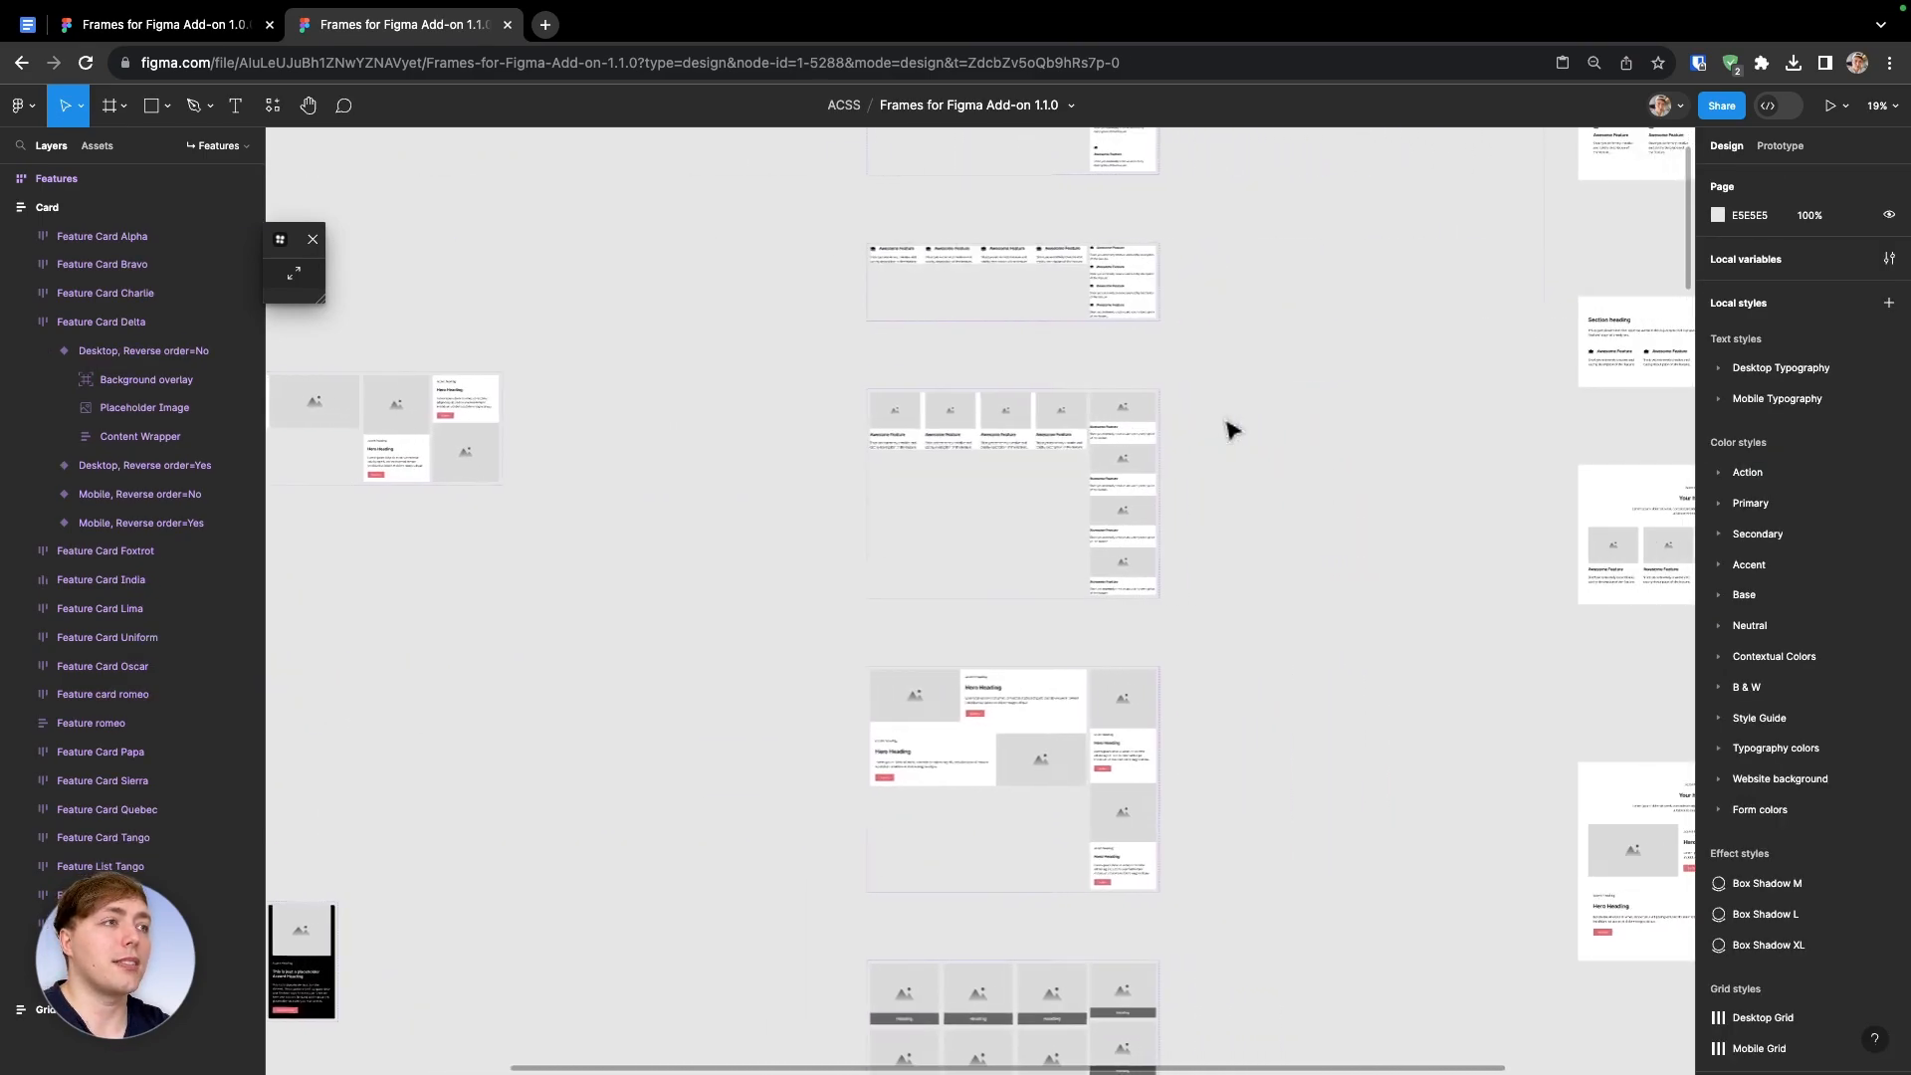
scroll(1046, 428, right, 2)
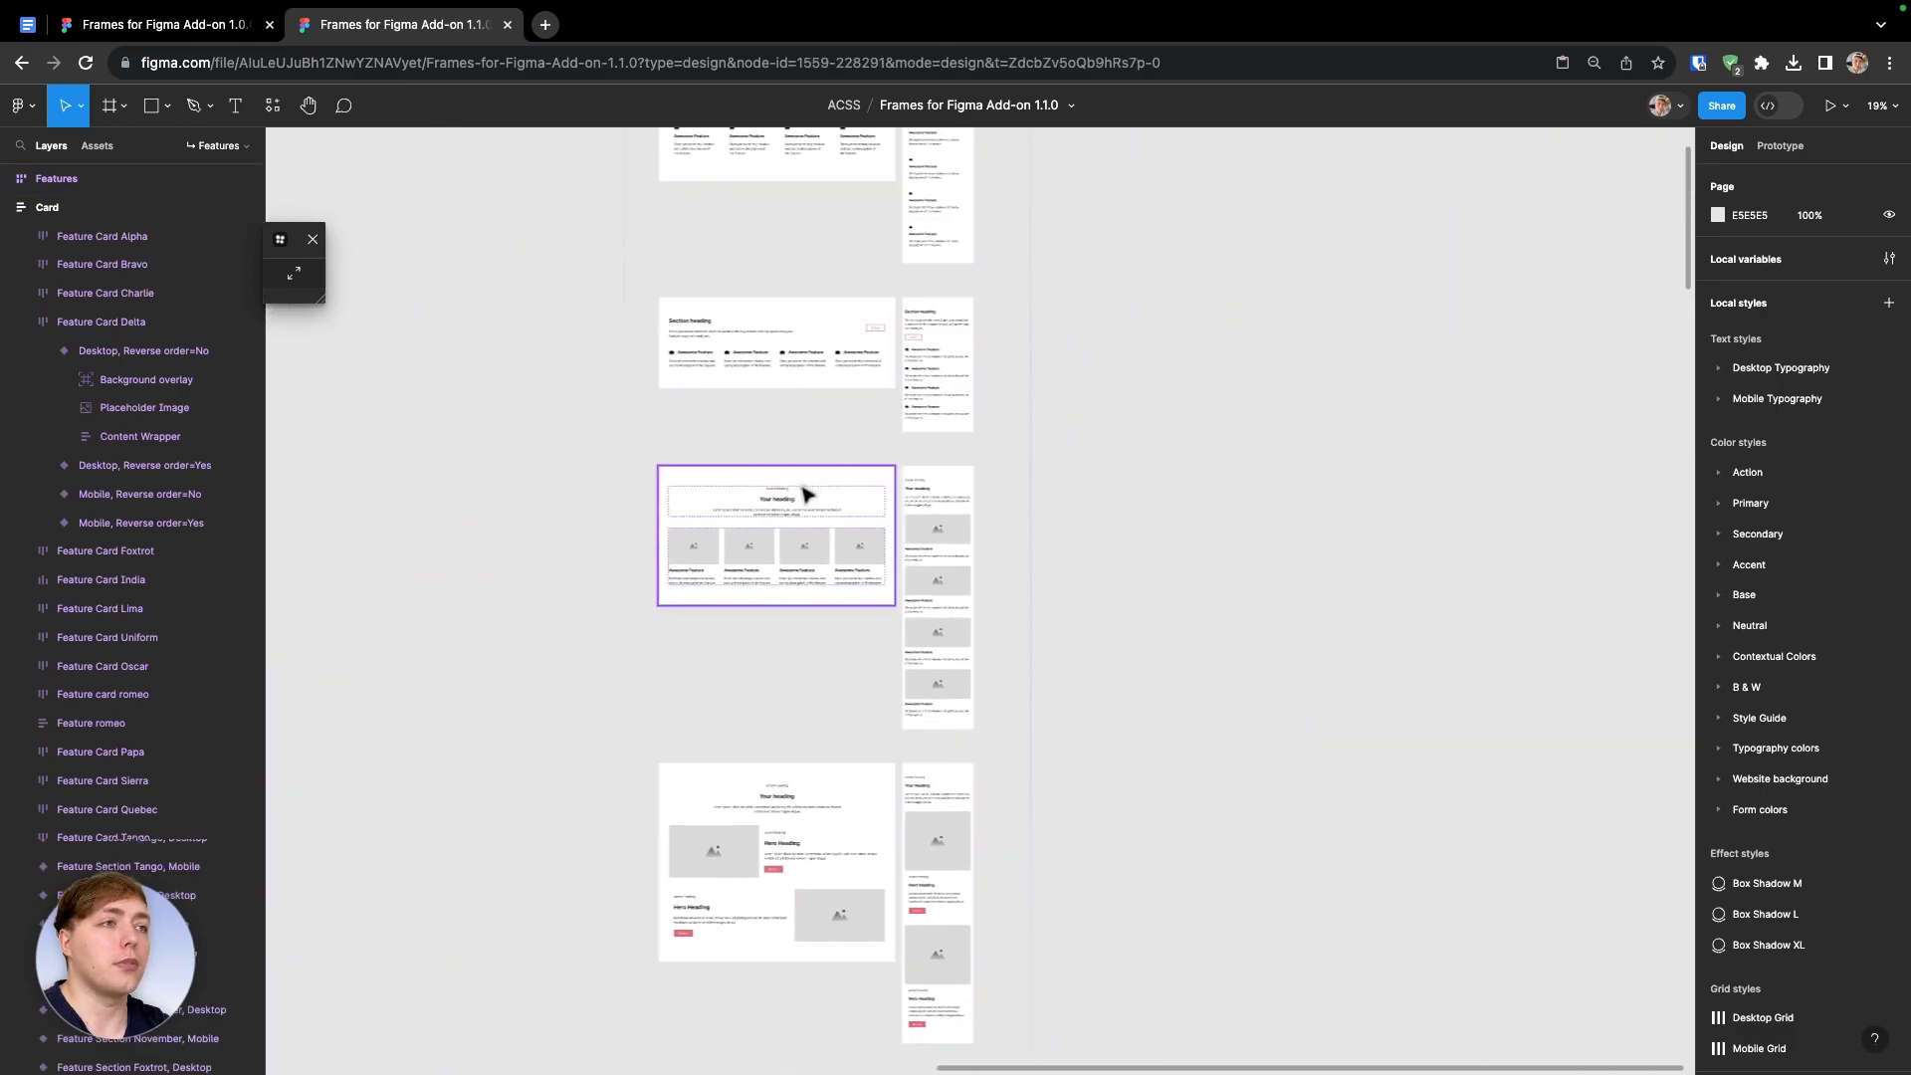
click(769, 514)
drag(769, 513, 1354, 512)
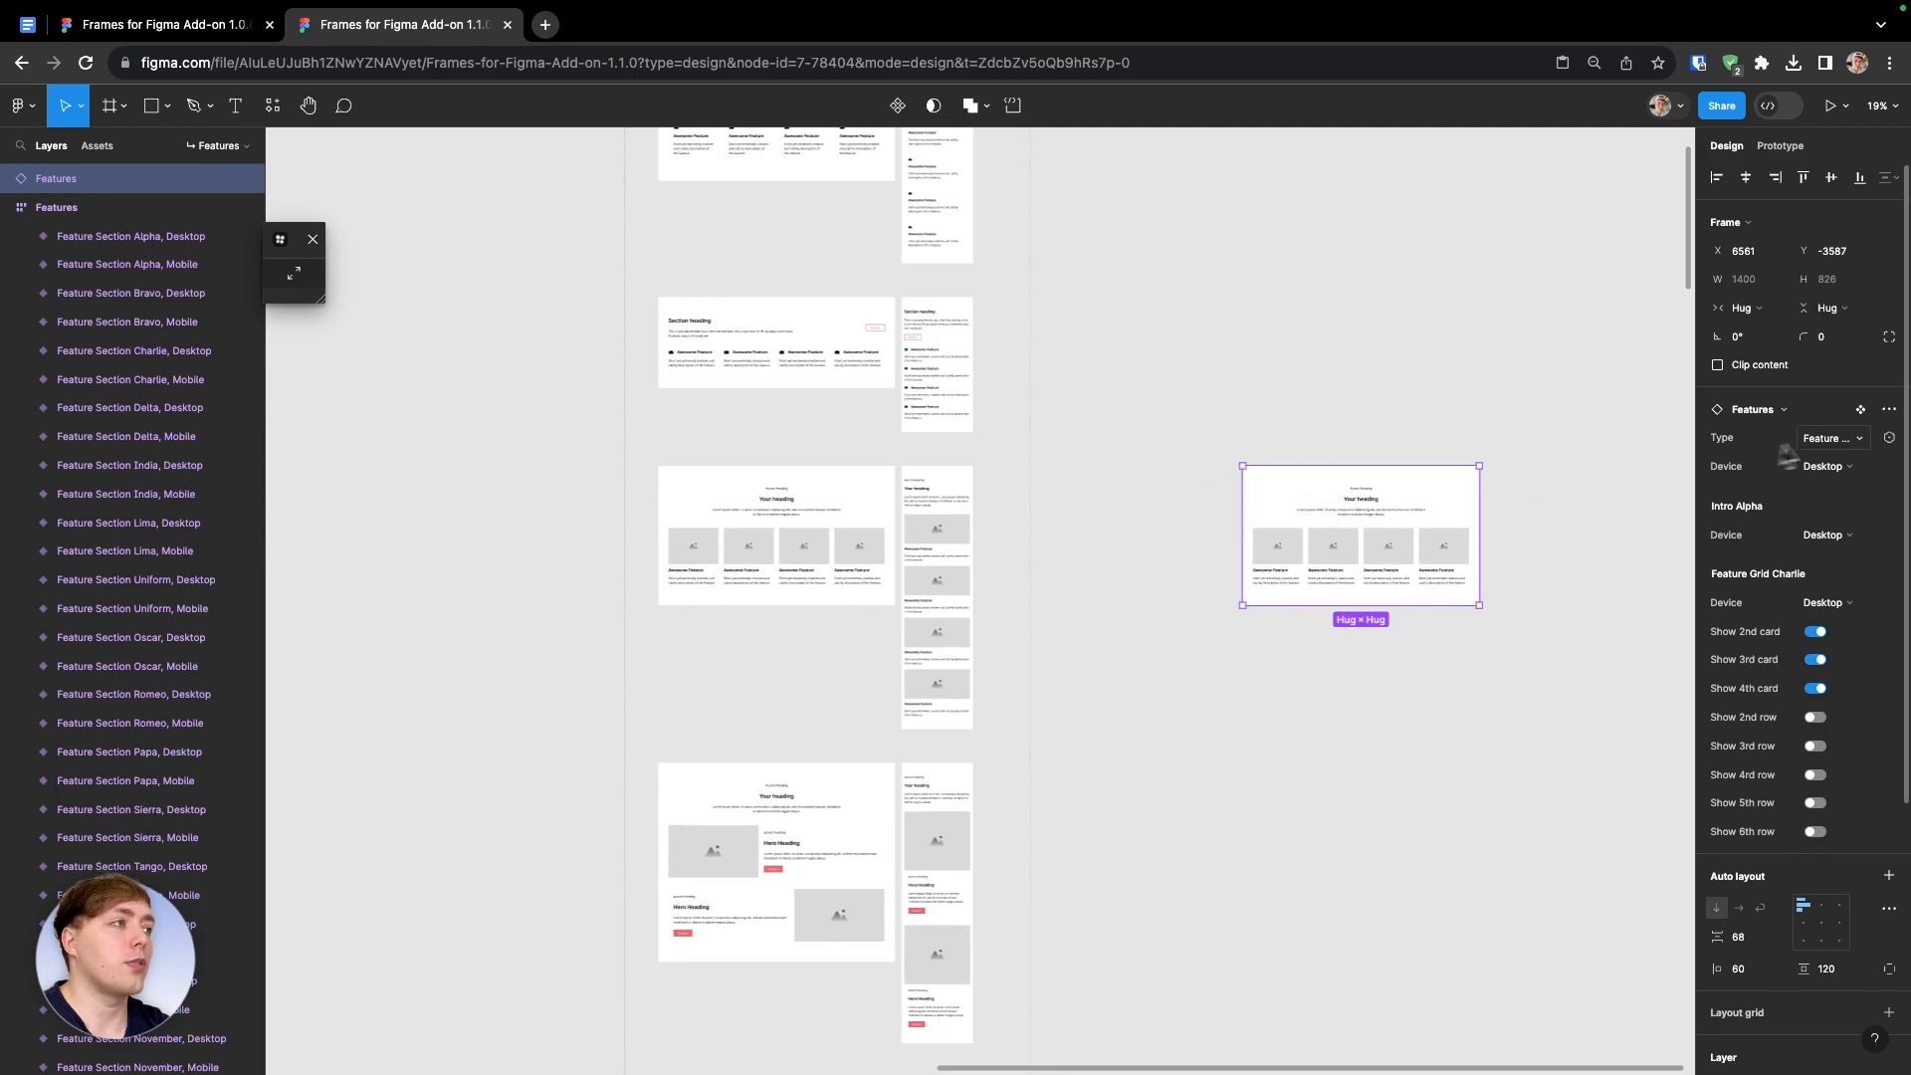
click(1838, 444)
click(1840, 450)
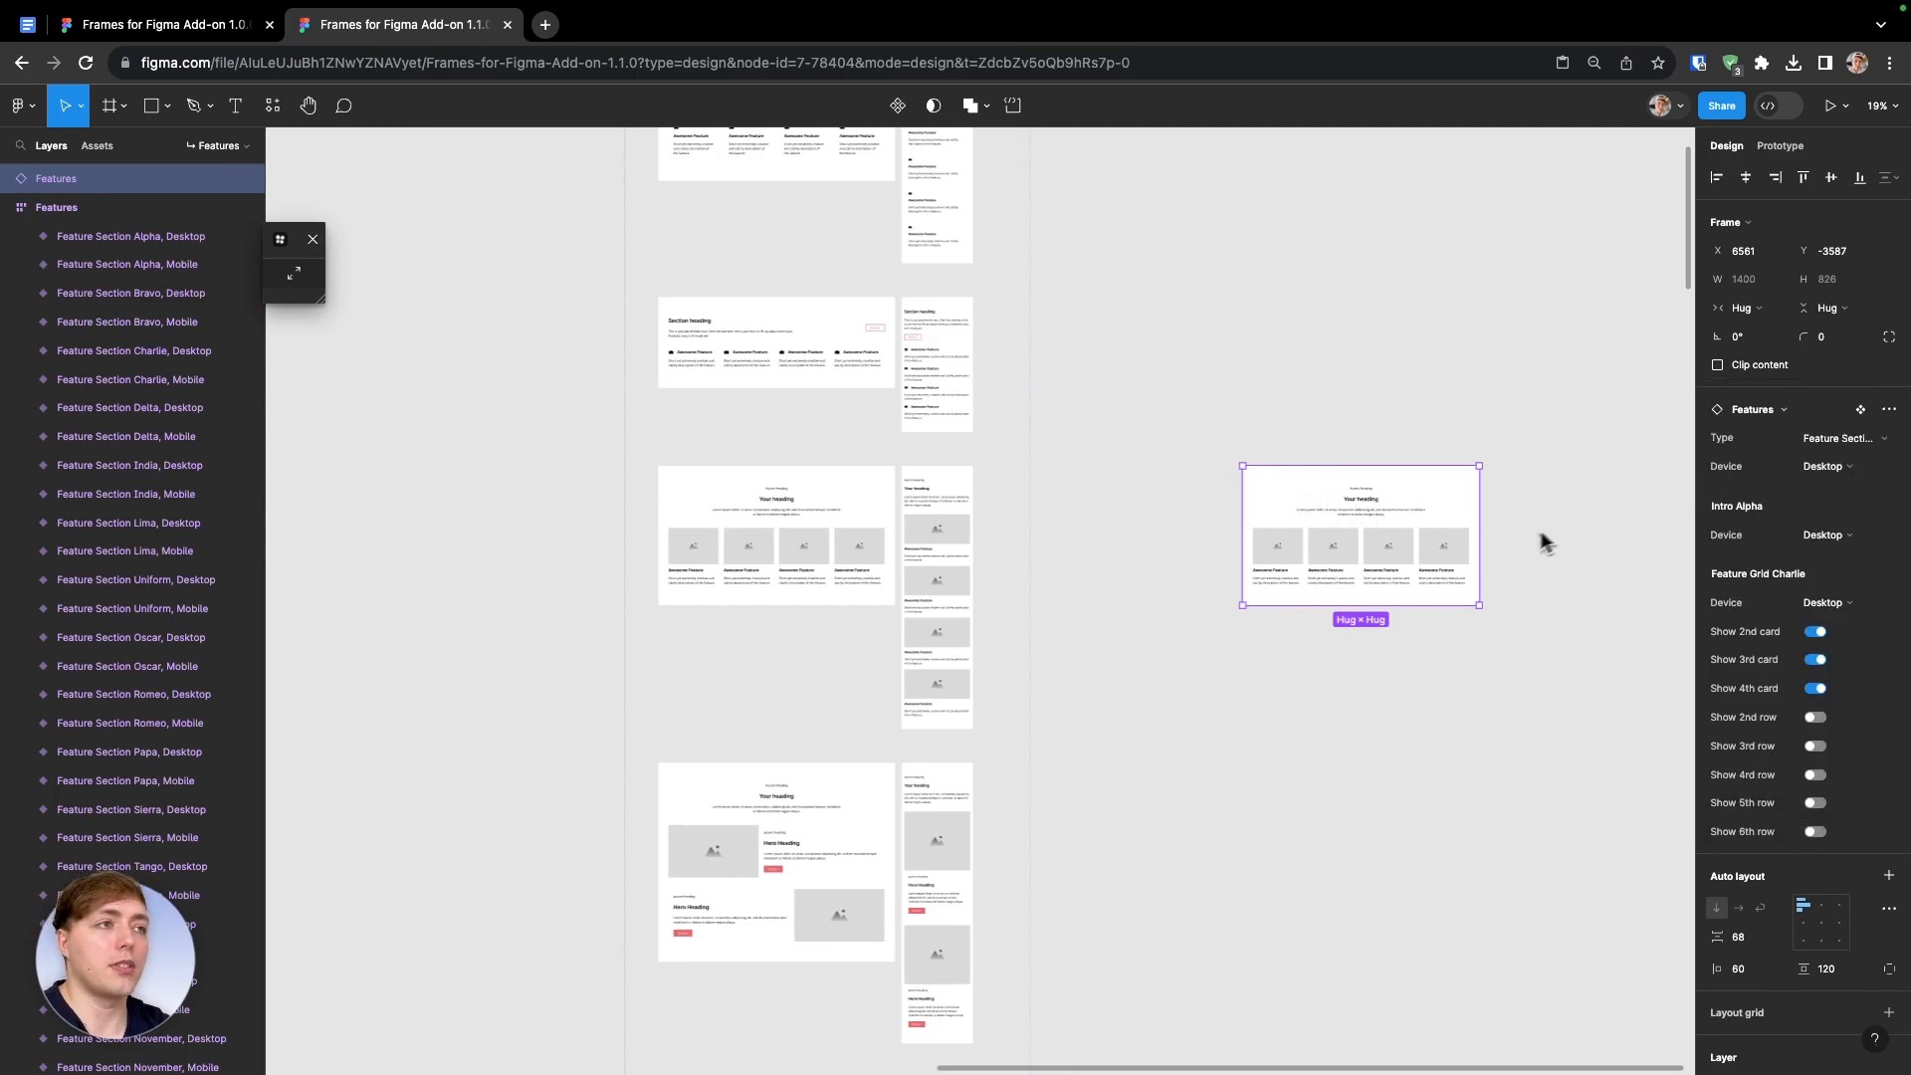
Show the 2nd, 3rd and 4th rows of Feature Grid Charlie in the copied features section
scroll(1520, 538, right, 5)
scroll(1156, 504, up, 5)
scroll(1156, 504, down, 3)
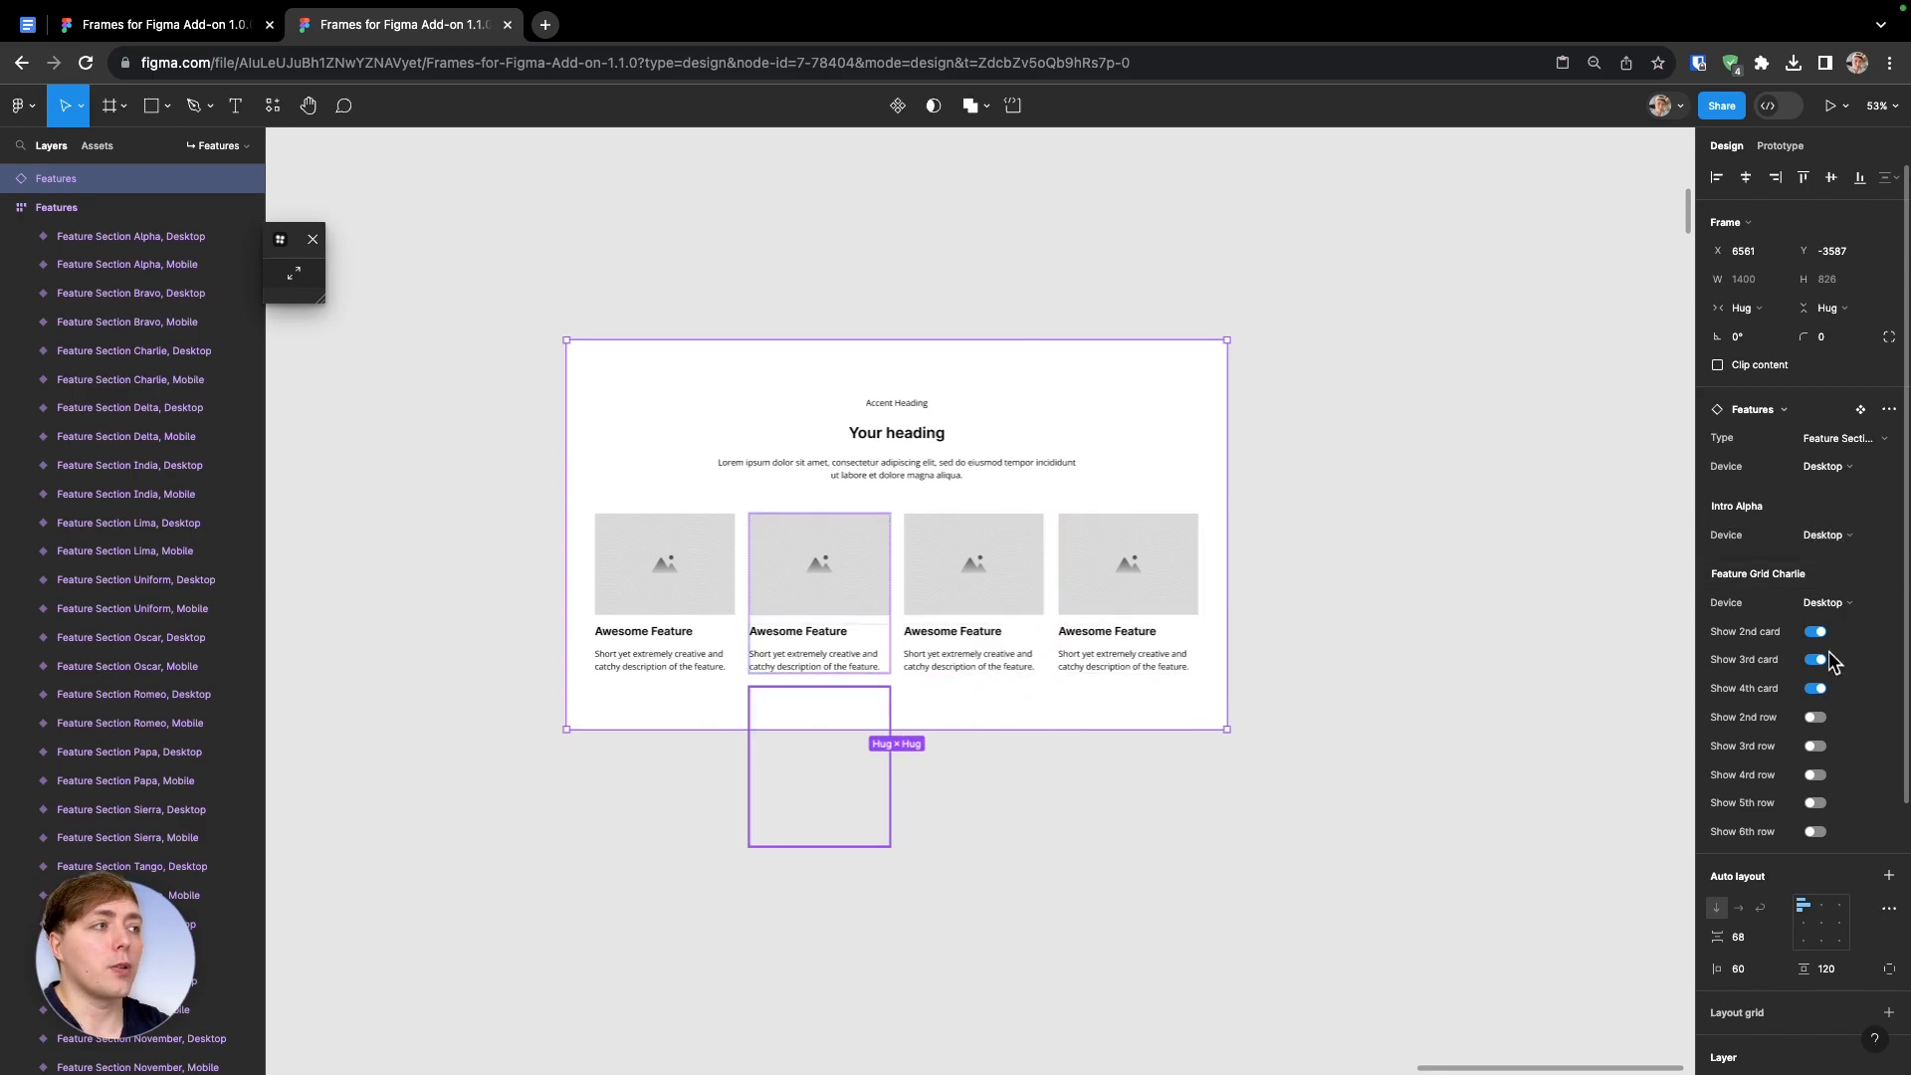
click(1815, 717)
click(1817, 746)
click(1816, 775)
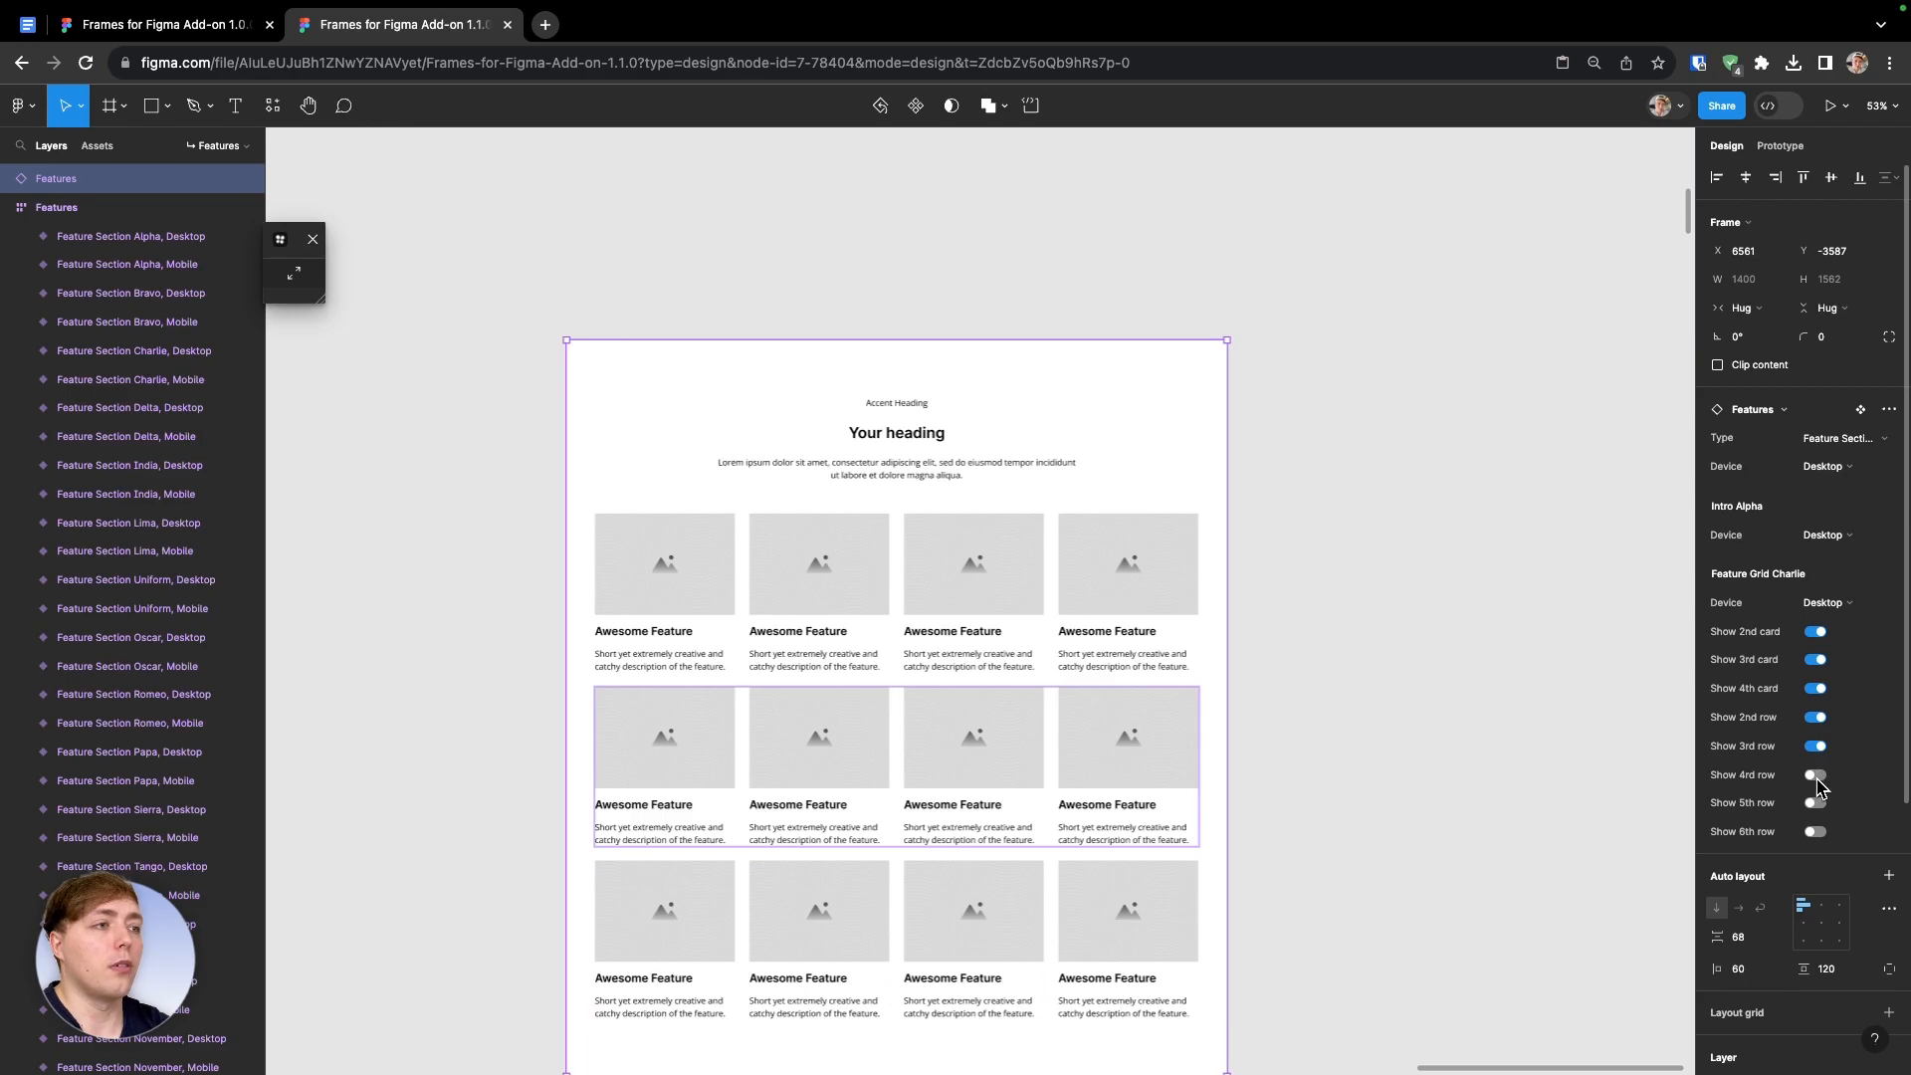
scroll(1444, 759, down, 3)
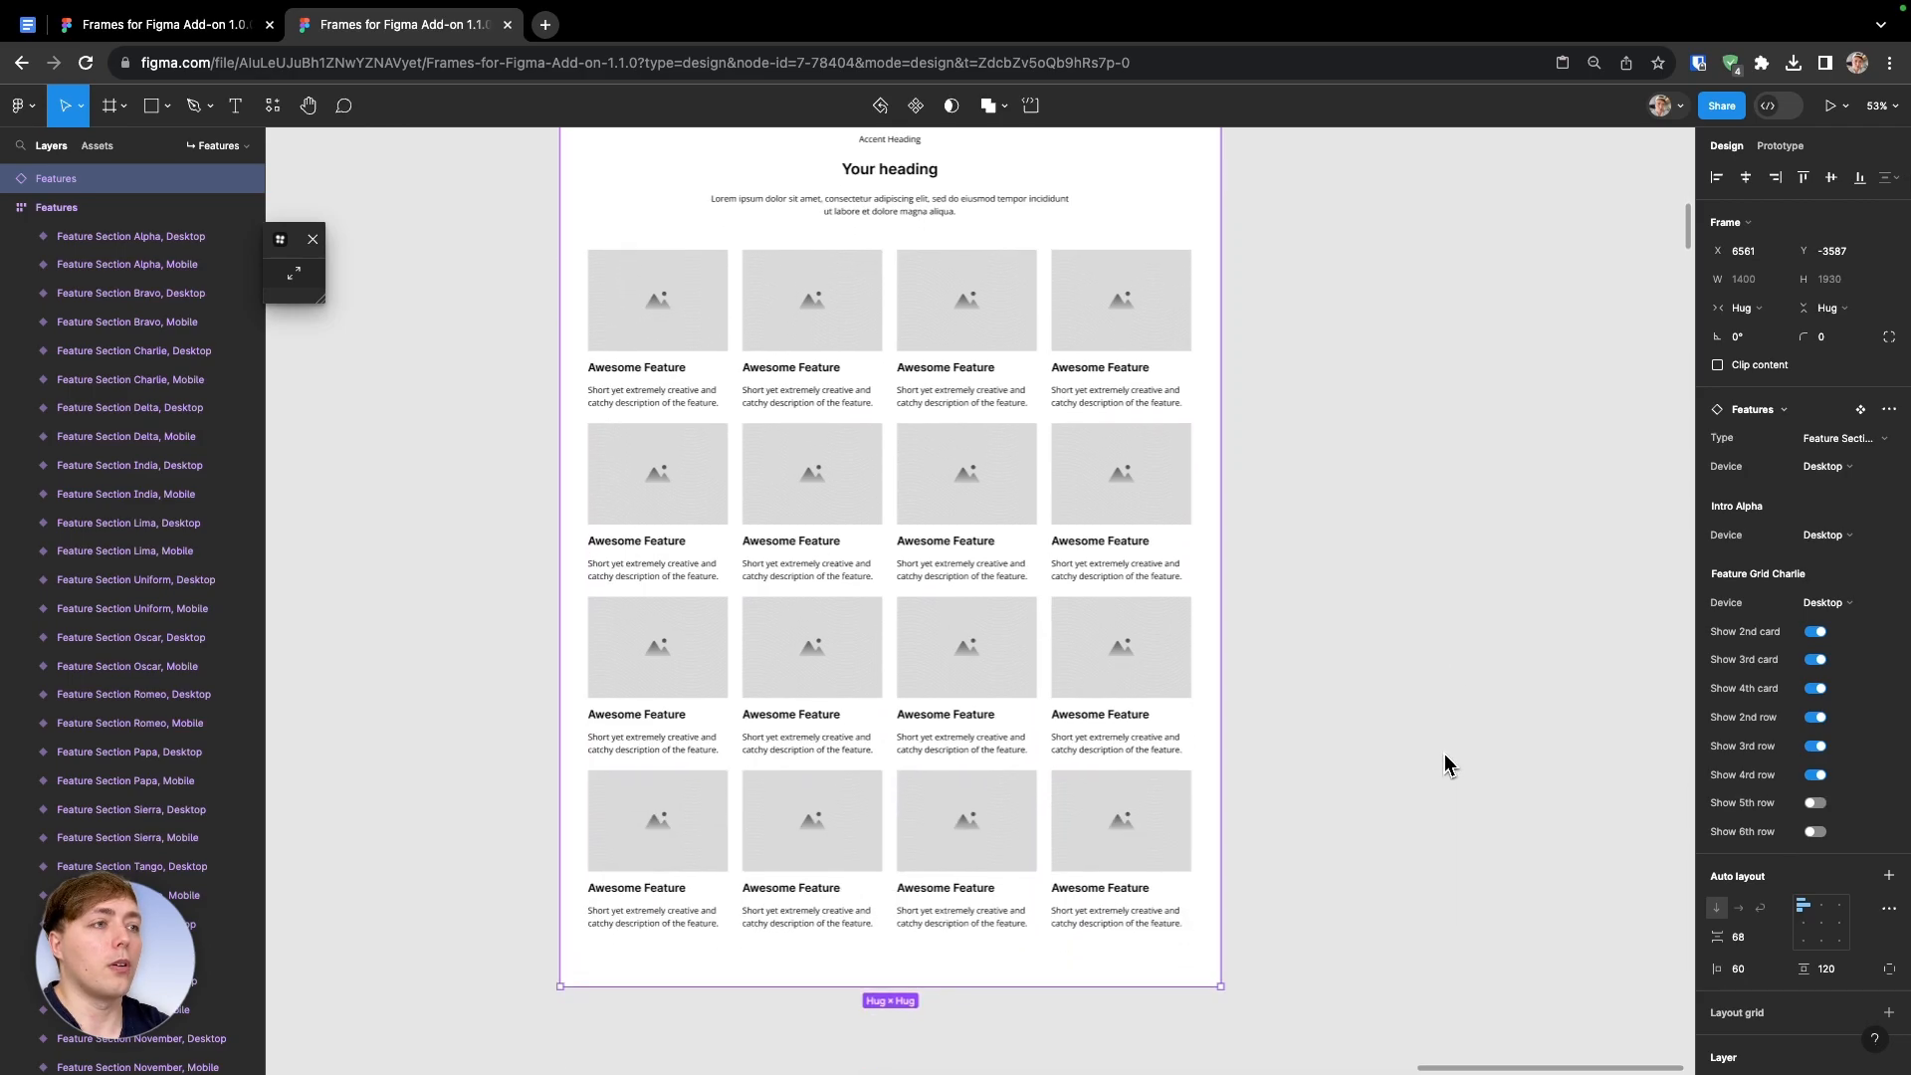
Hide the 4th, 3rd and 2nd rows of Feature Grid Charlie again
click(1816, 774)
click(1816, 747)
click(1816, 717)
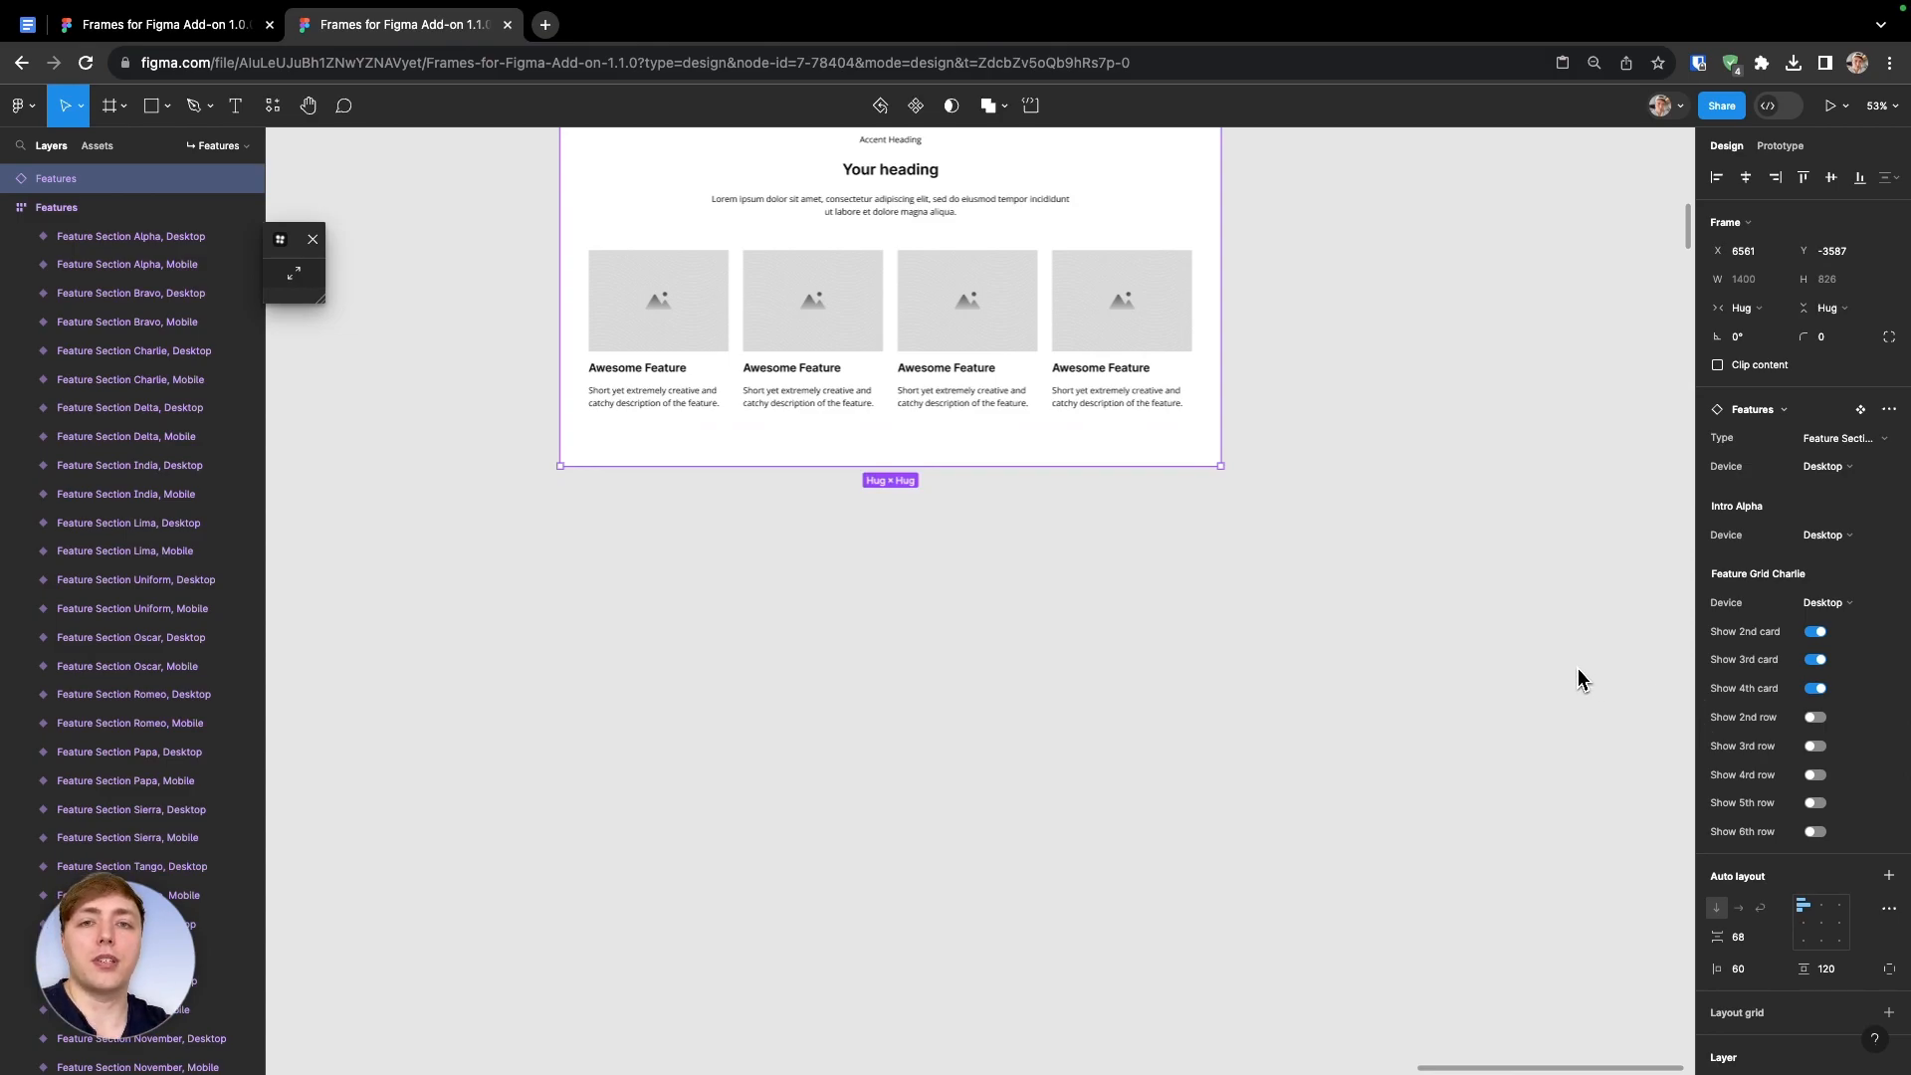
scroll(1579, 669, up, 2)
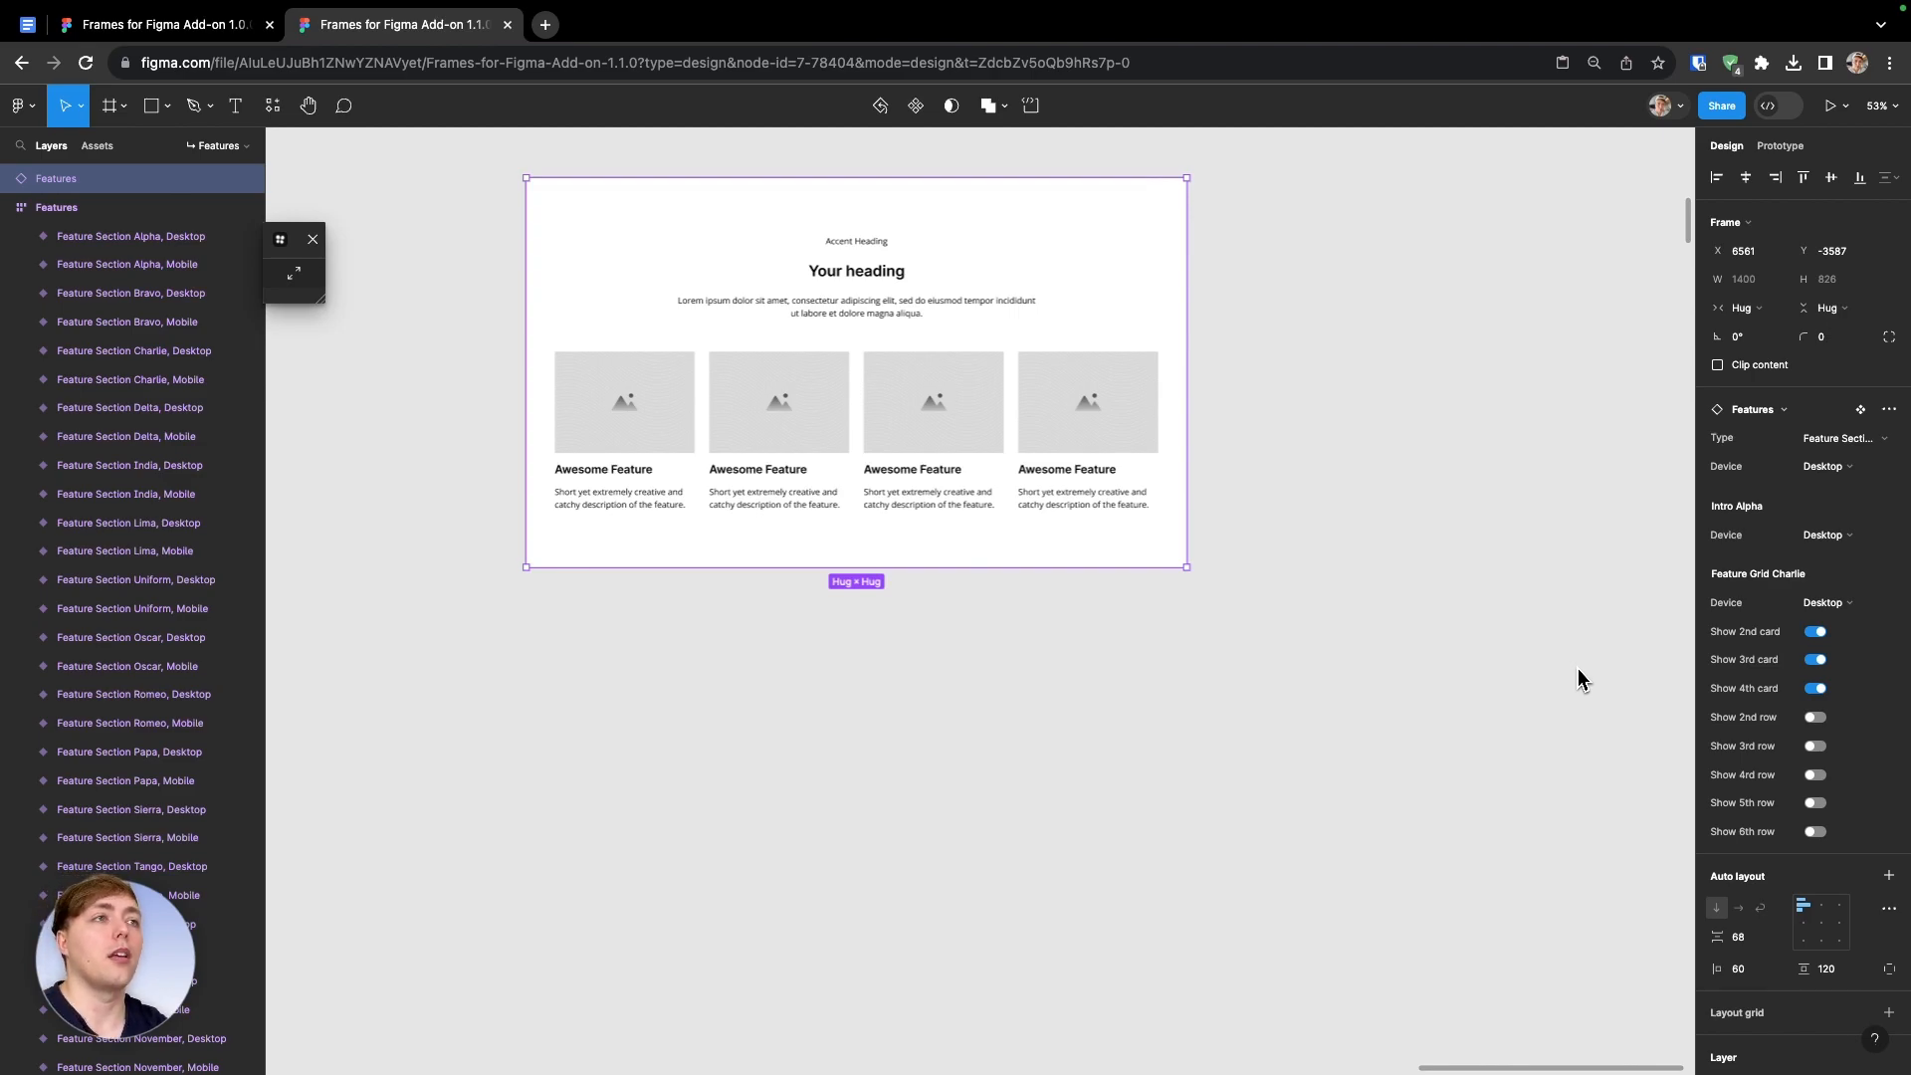
click(217, 40)
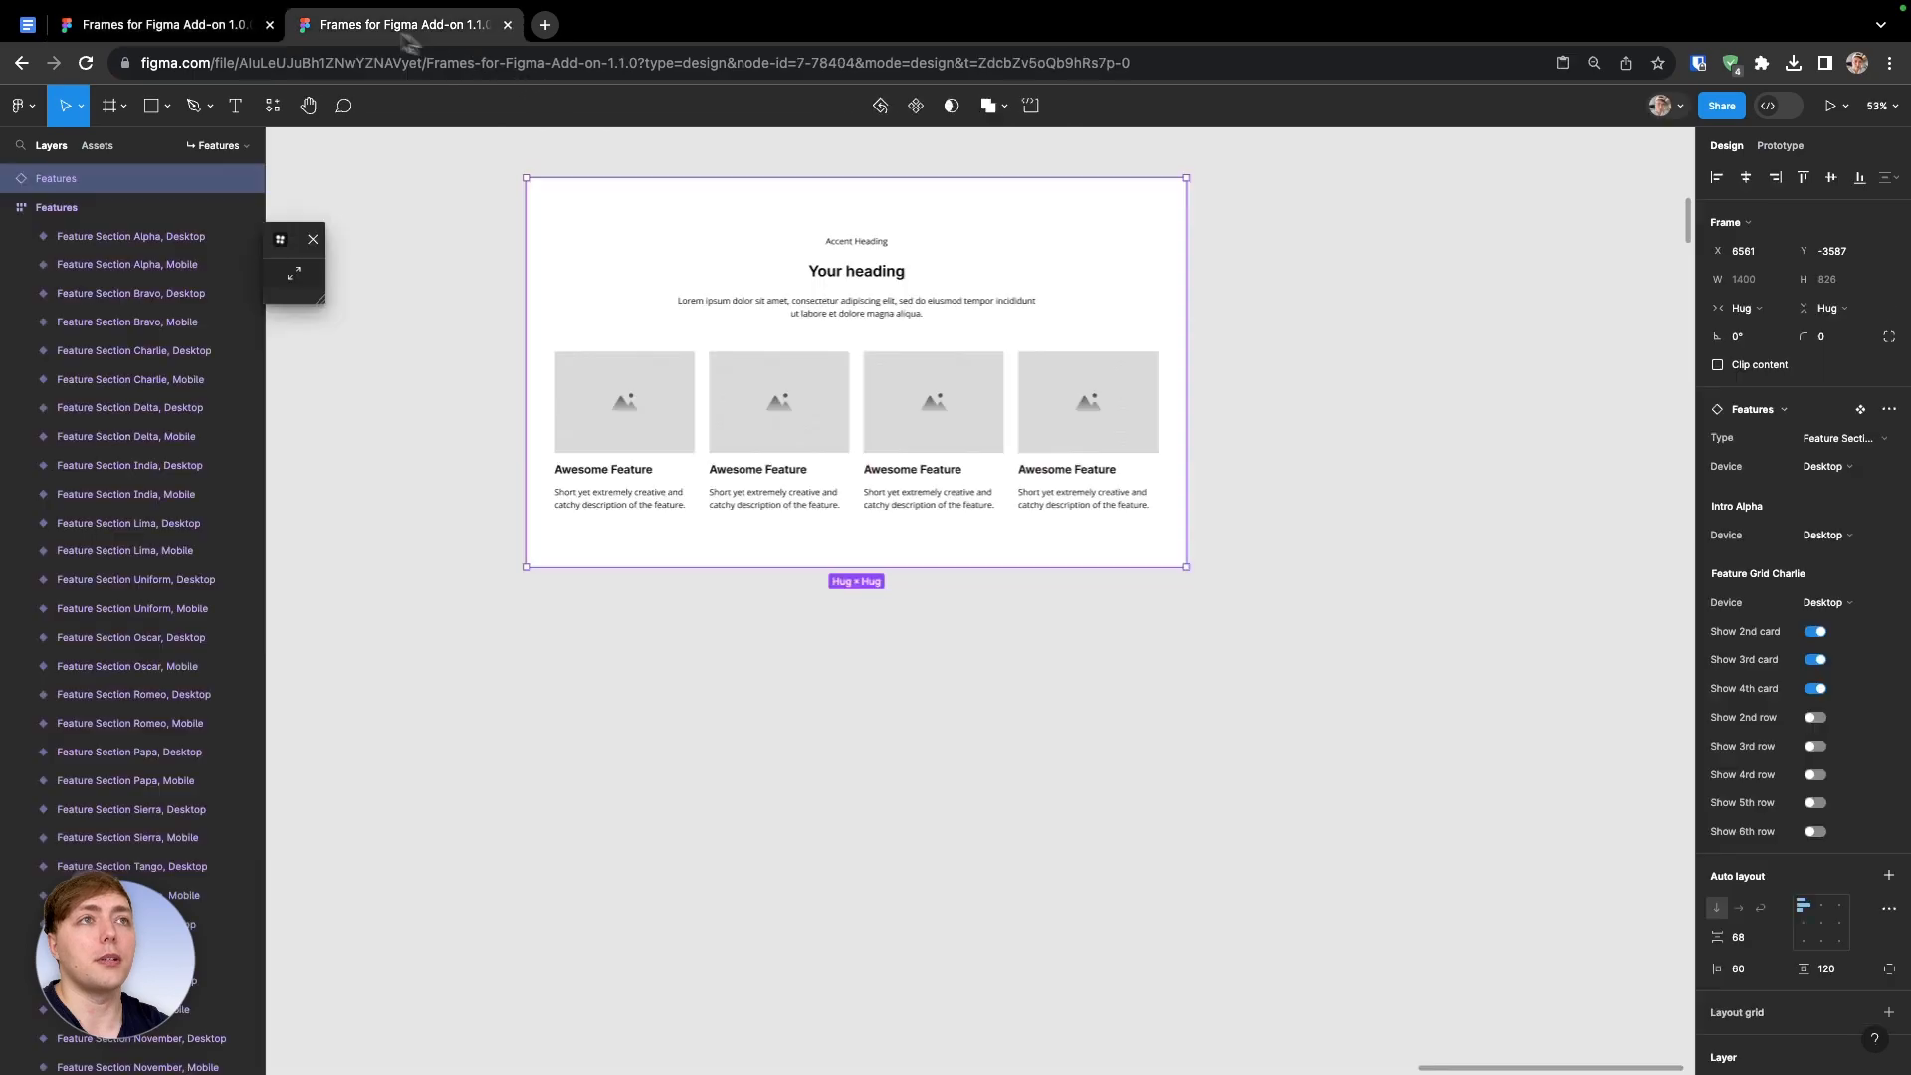
click(350, 30)
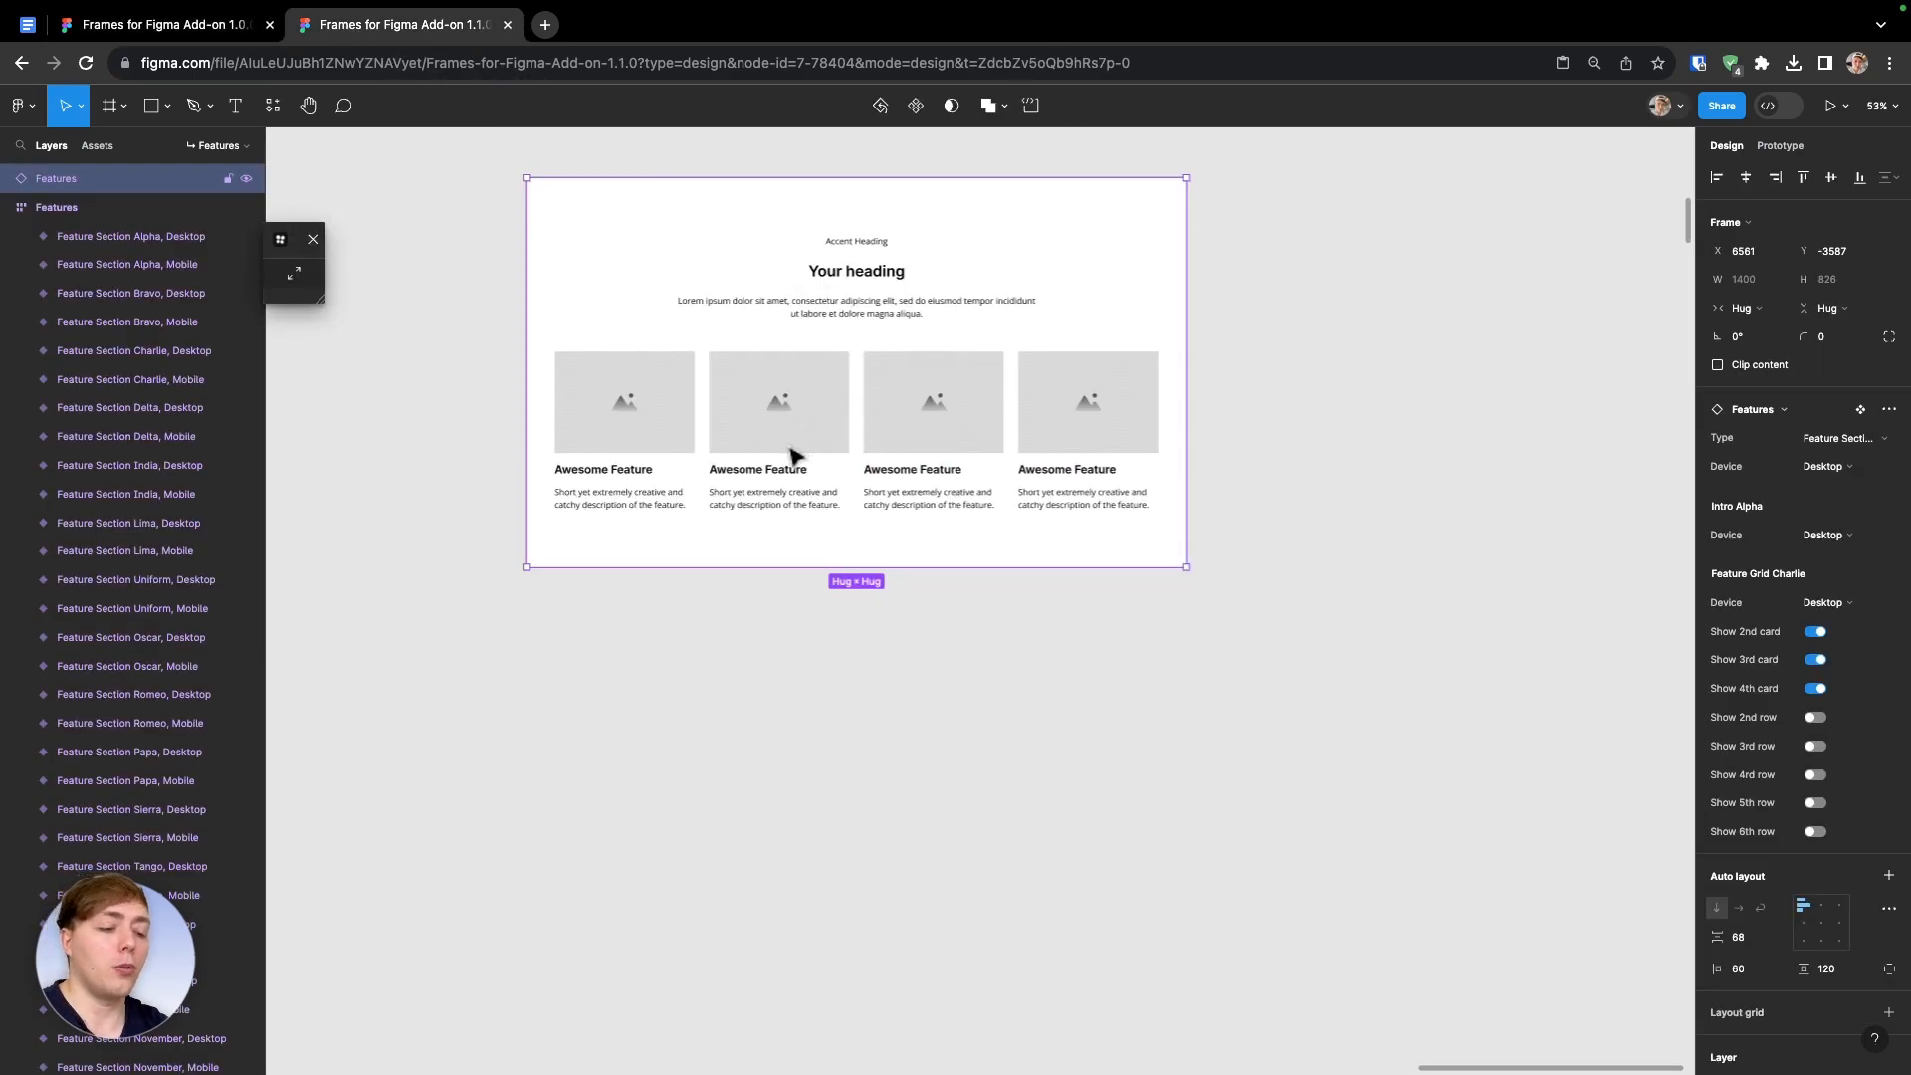
Detach the copied Features instance from its component, and detach the nested Feature Grid Charlie instance
key(super+alt+b)
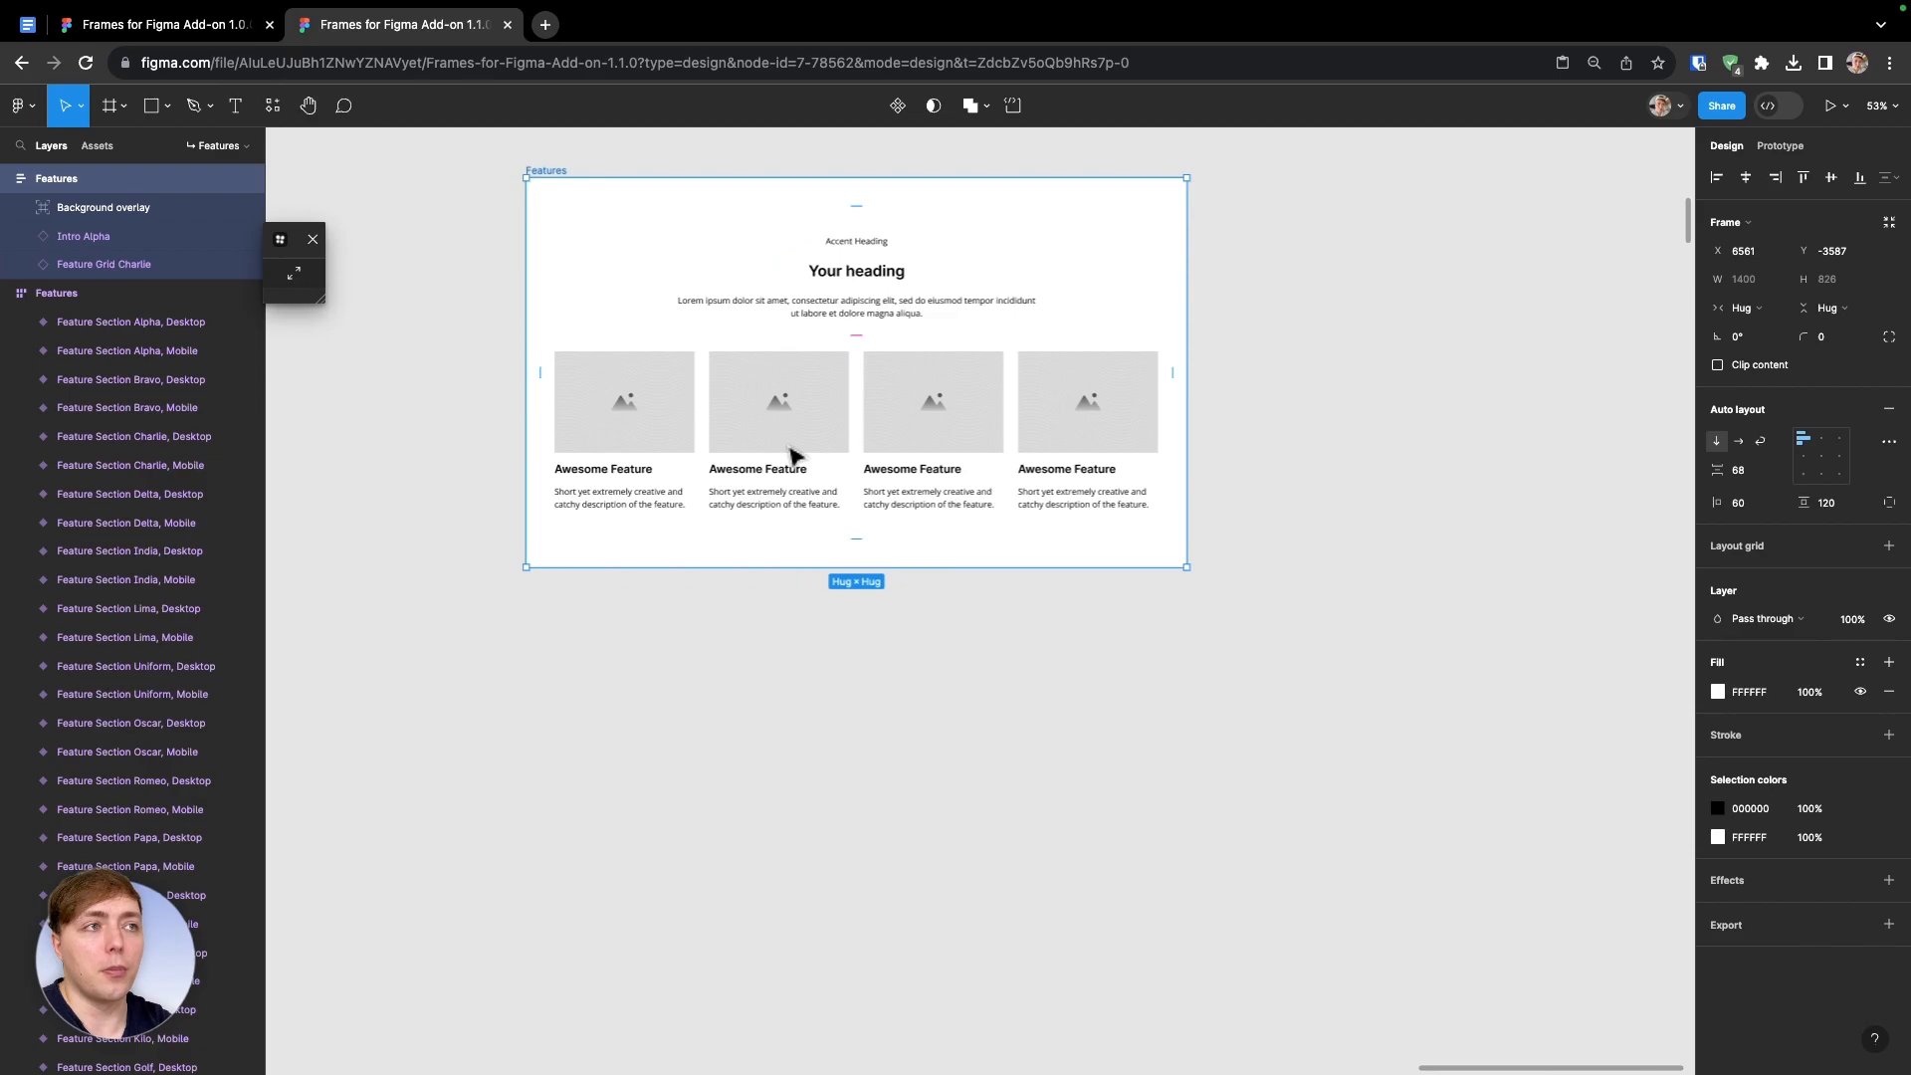
double_click(793, 456)
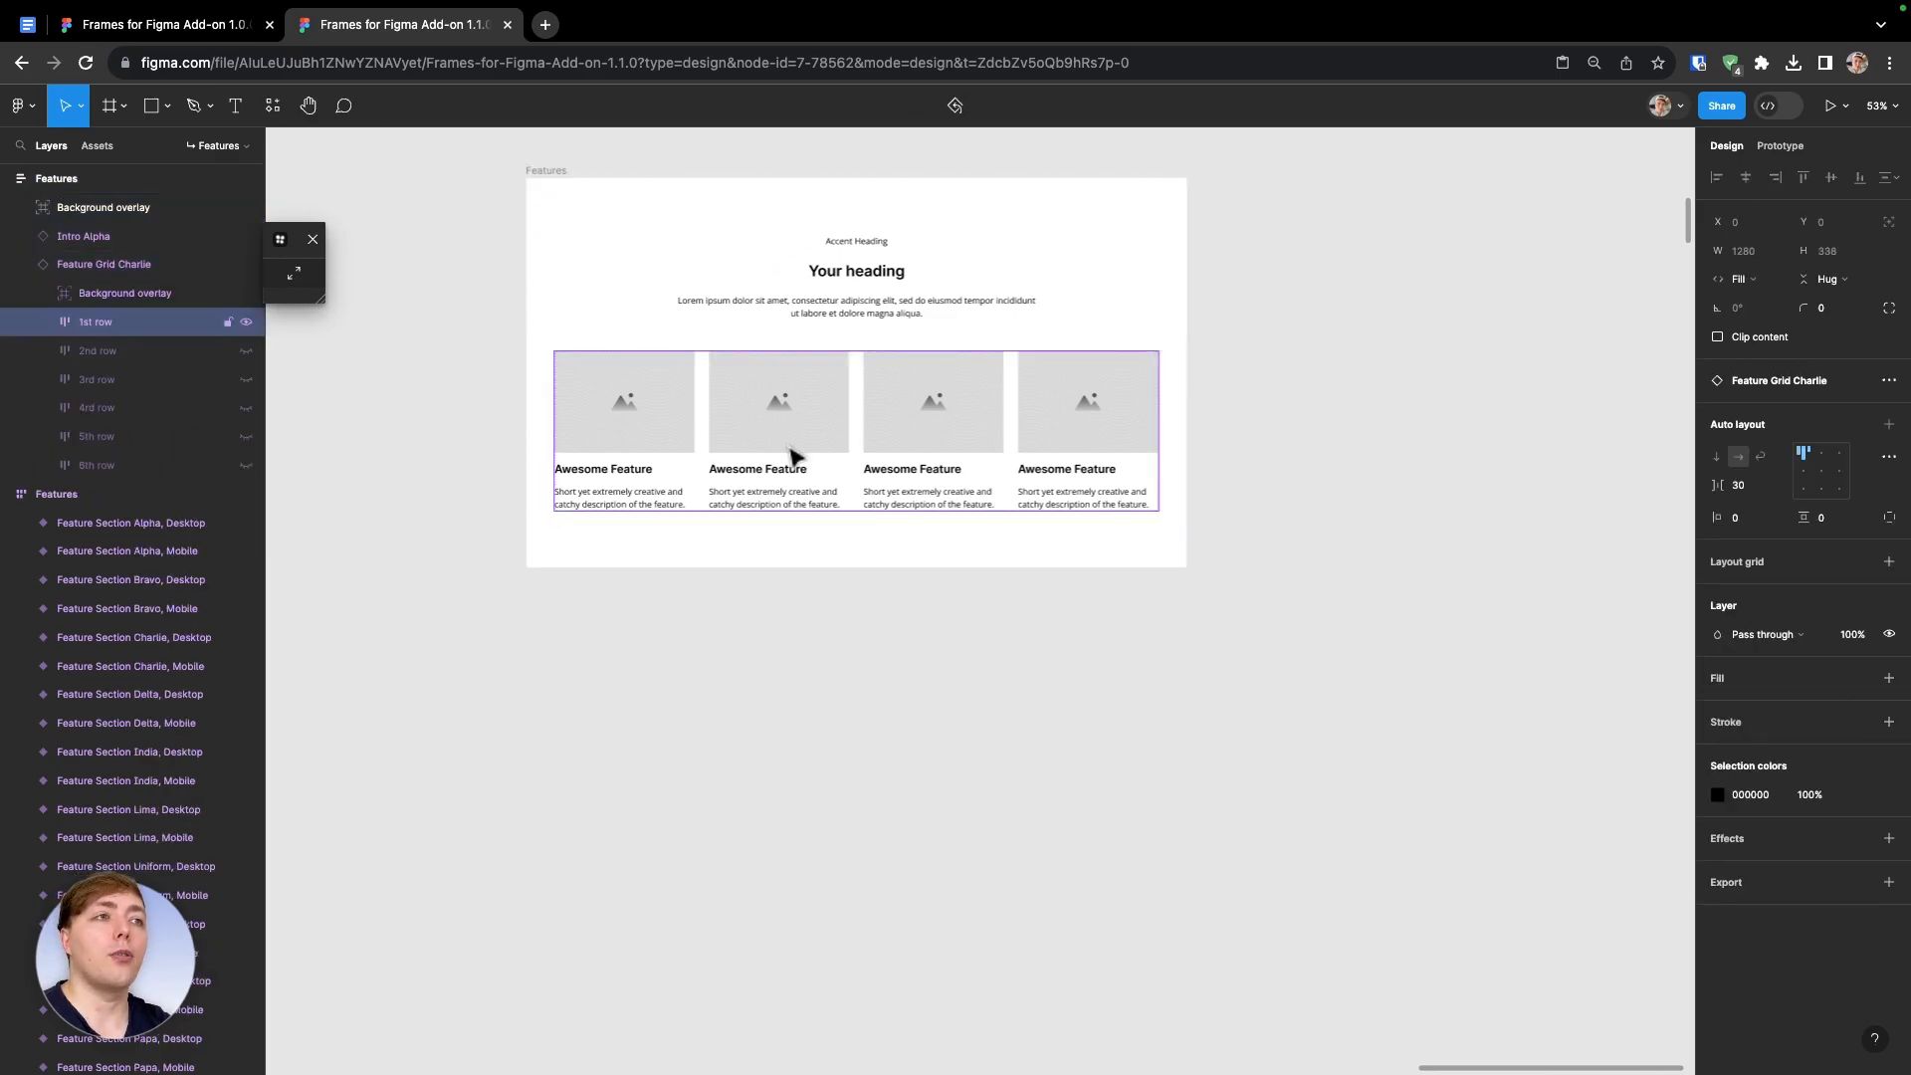
click(121, 267)
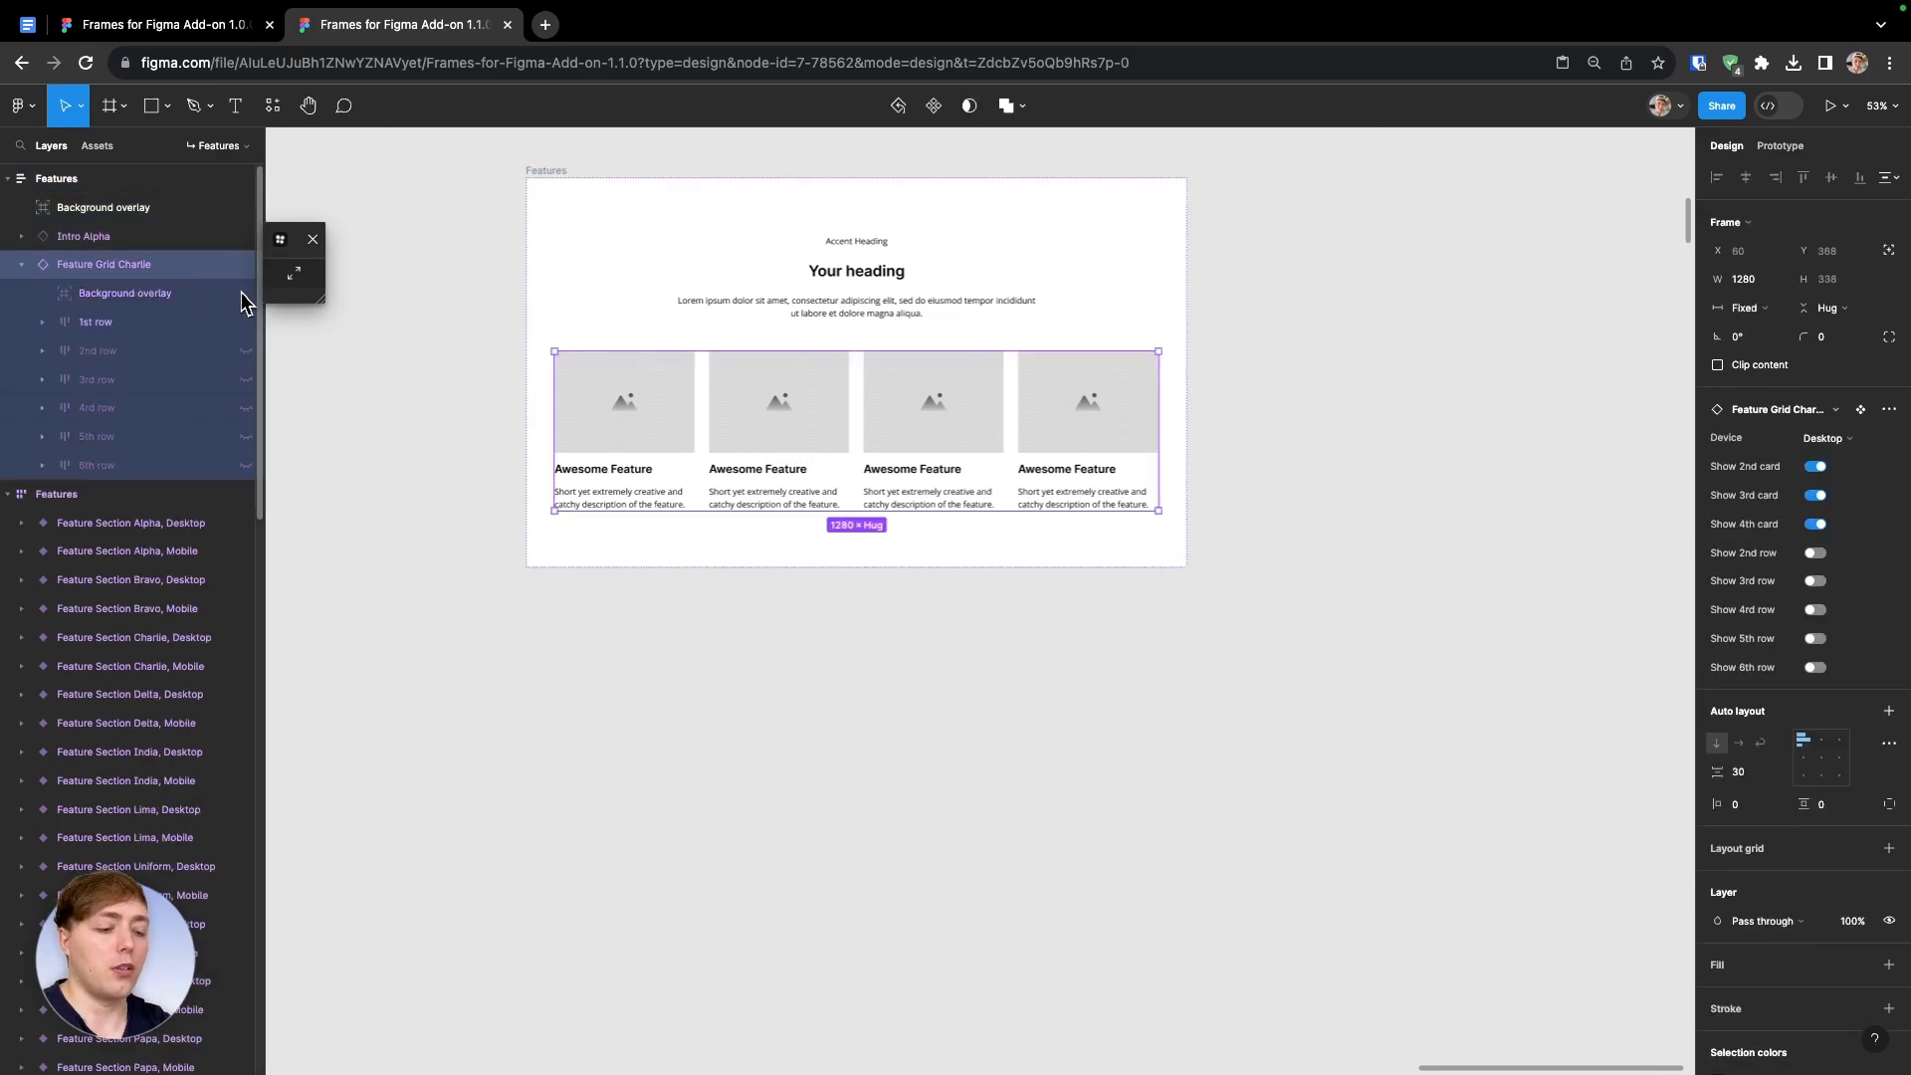
key(super+alt+b)
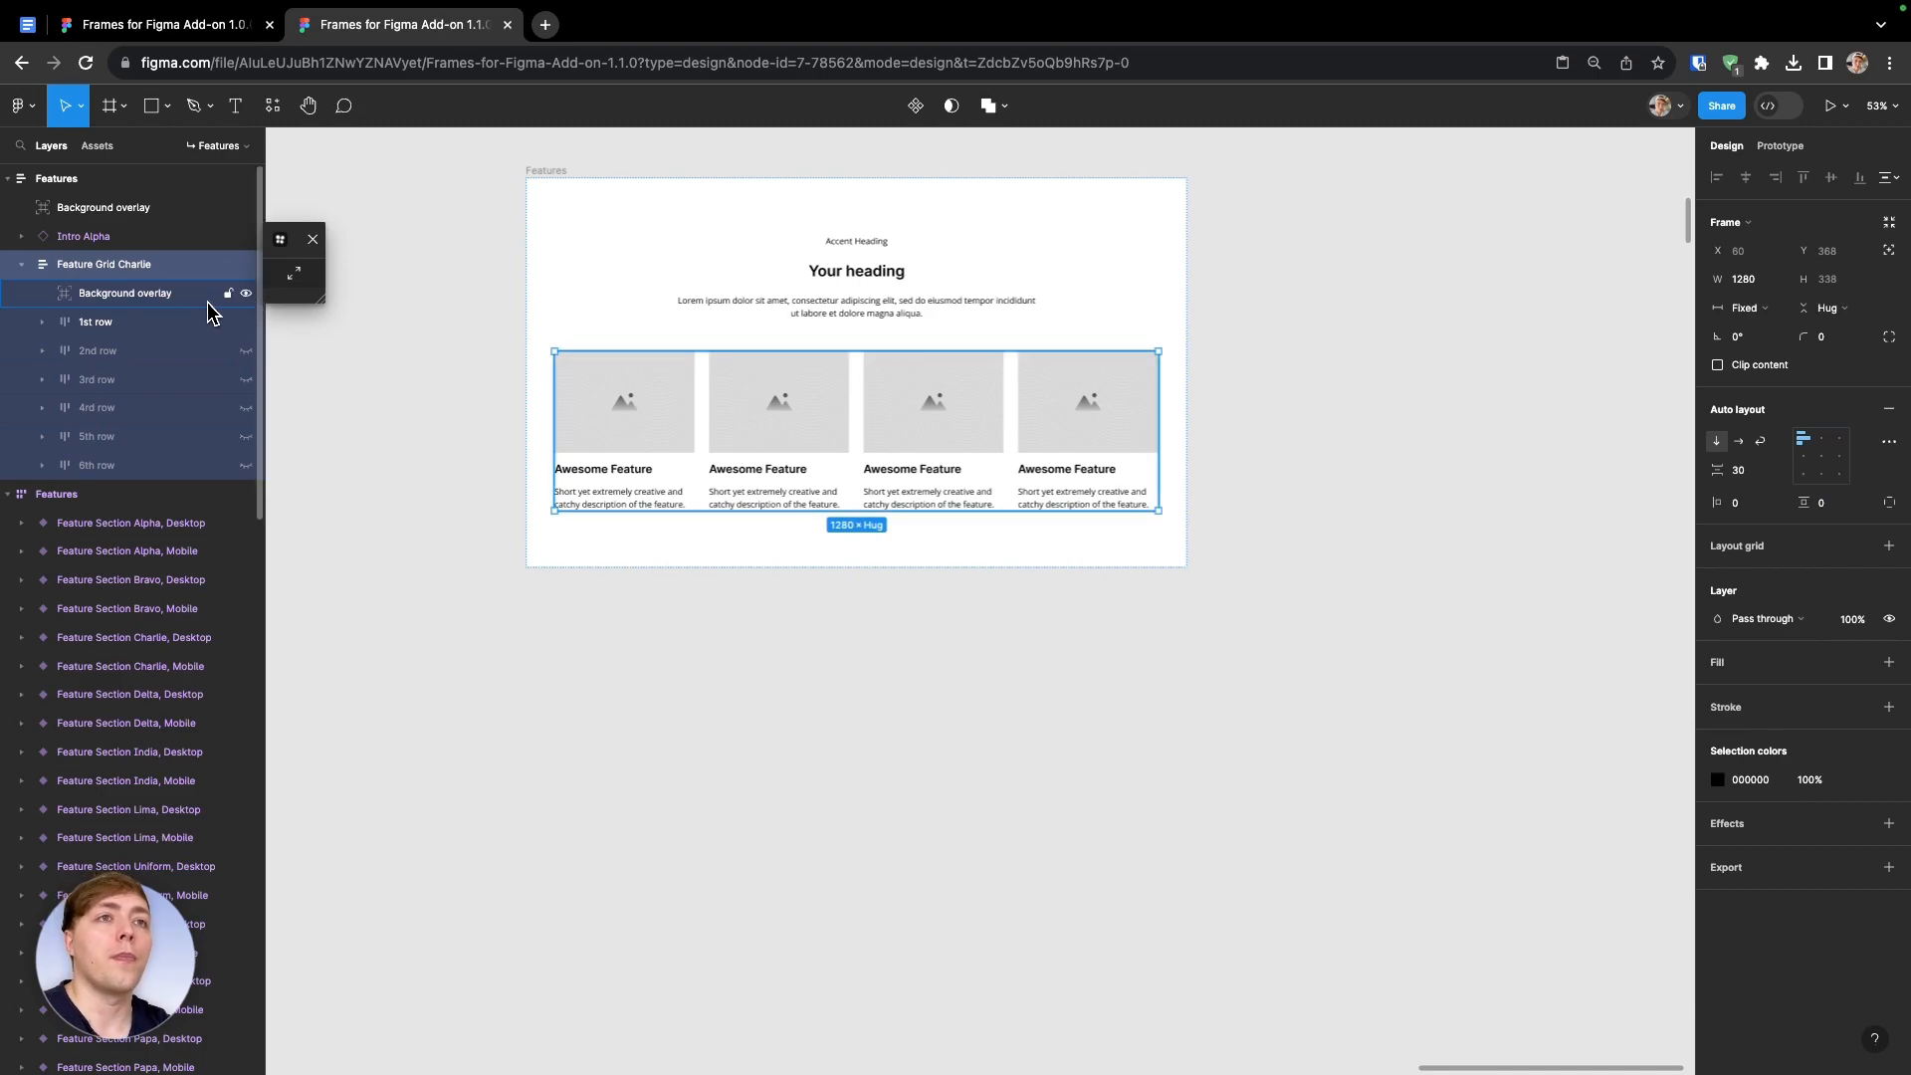
Detach the nested Intro Alpha instance from its component, and select the whole detached Features frame
click(91, 189)
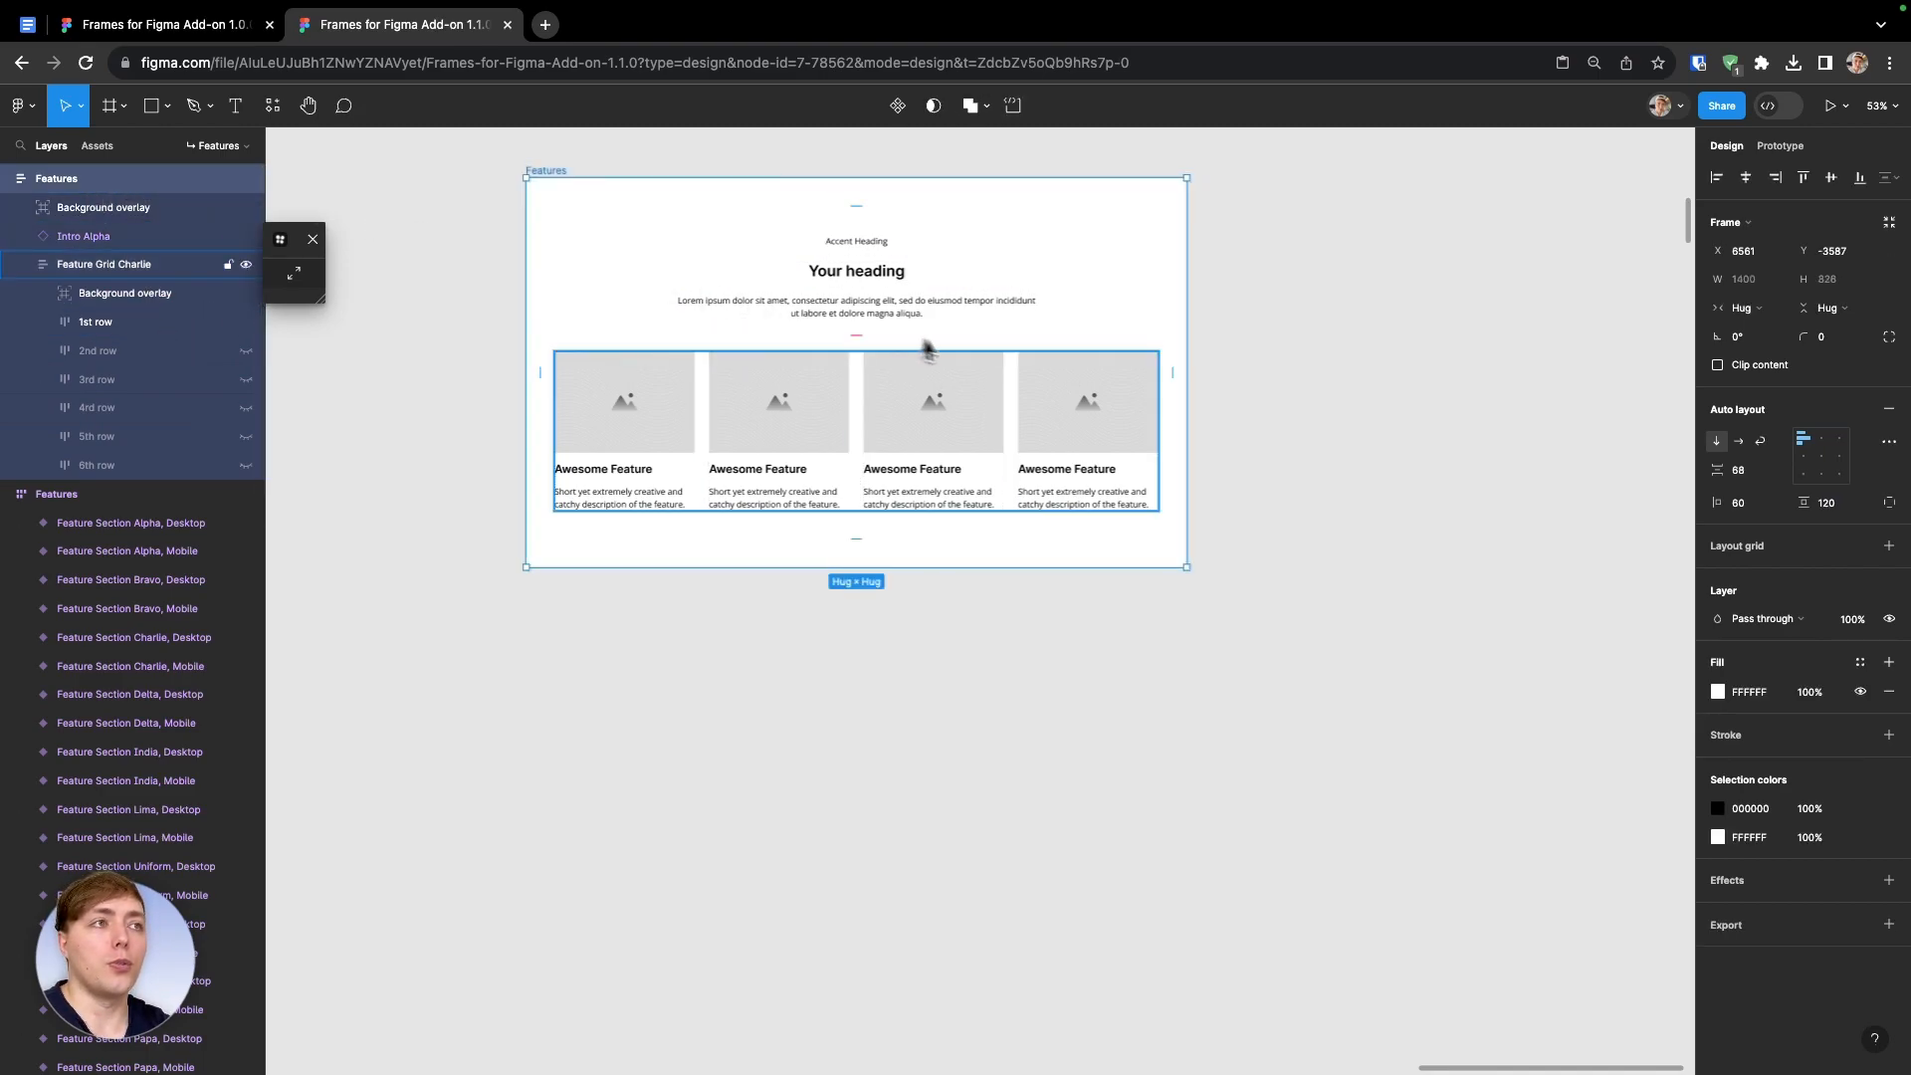
click(1161, 309)
click(1854, 443)
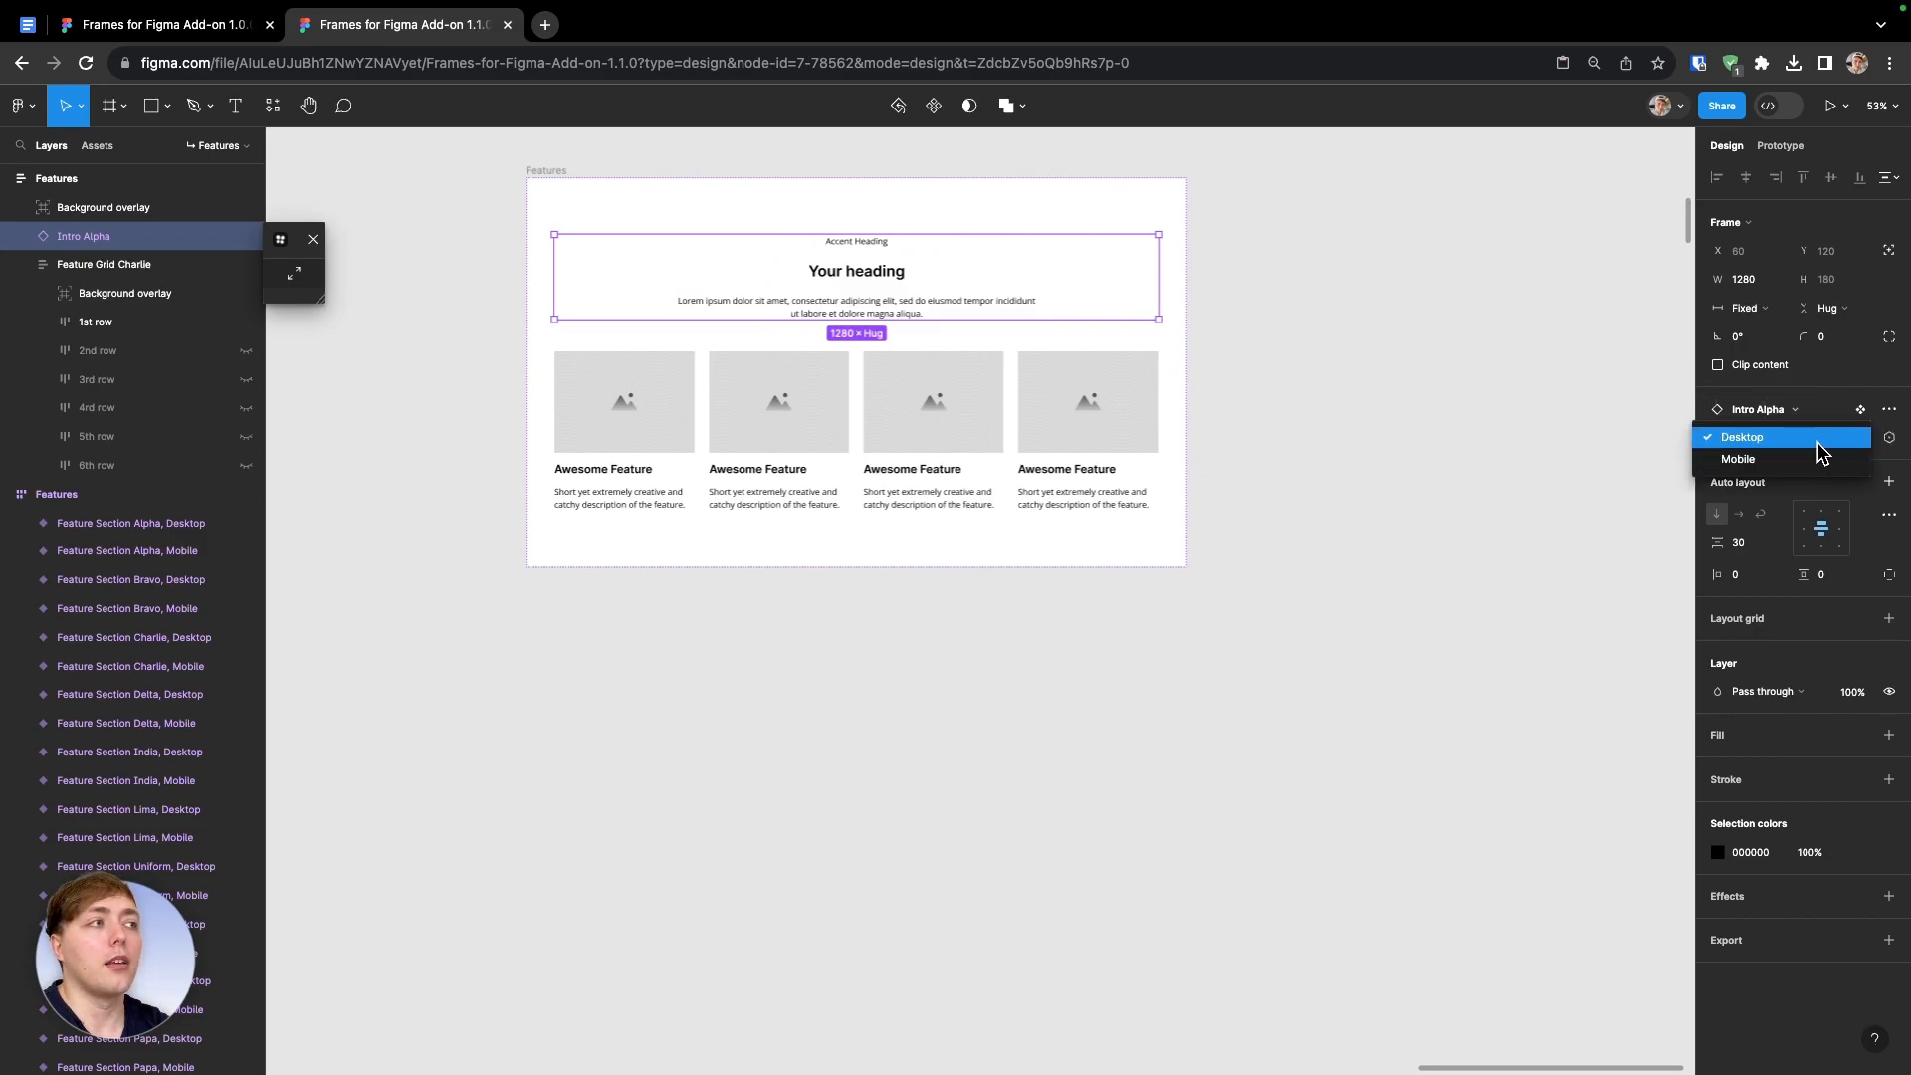
click(1819, 443)
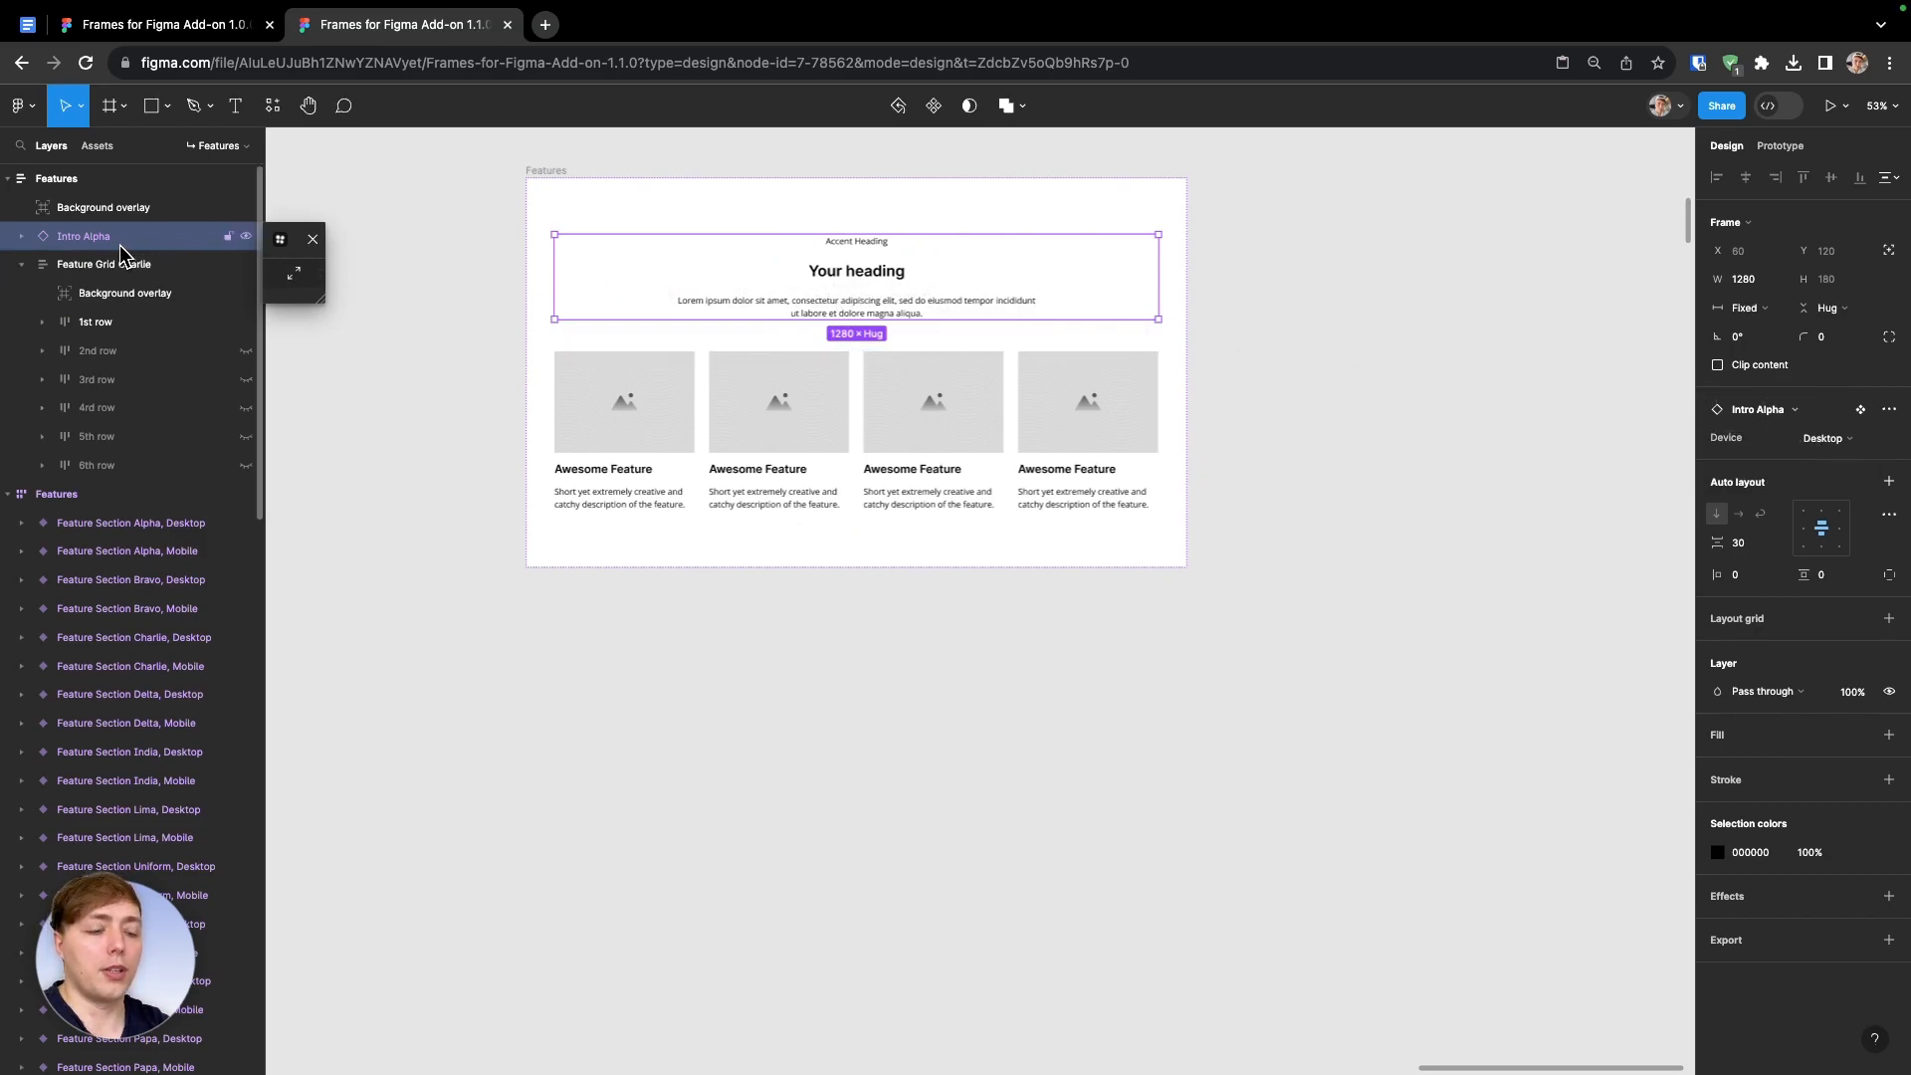
key(super+alt+b)
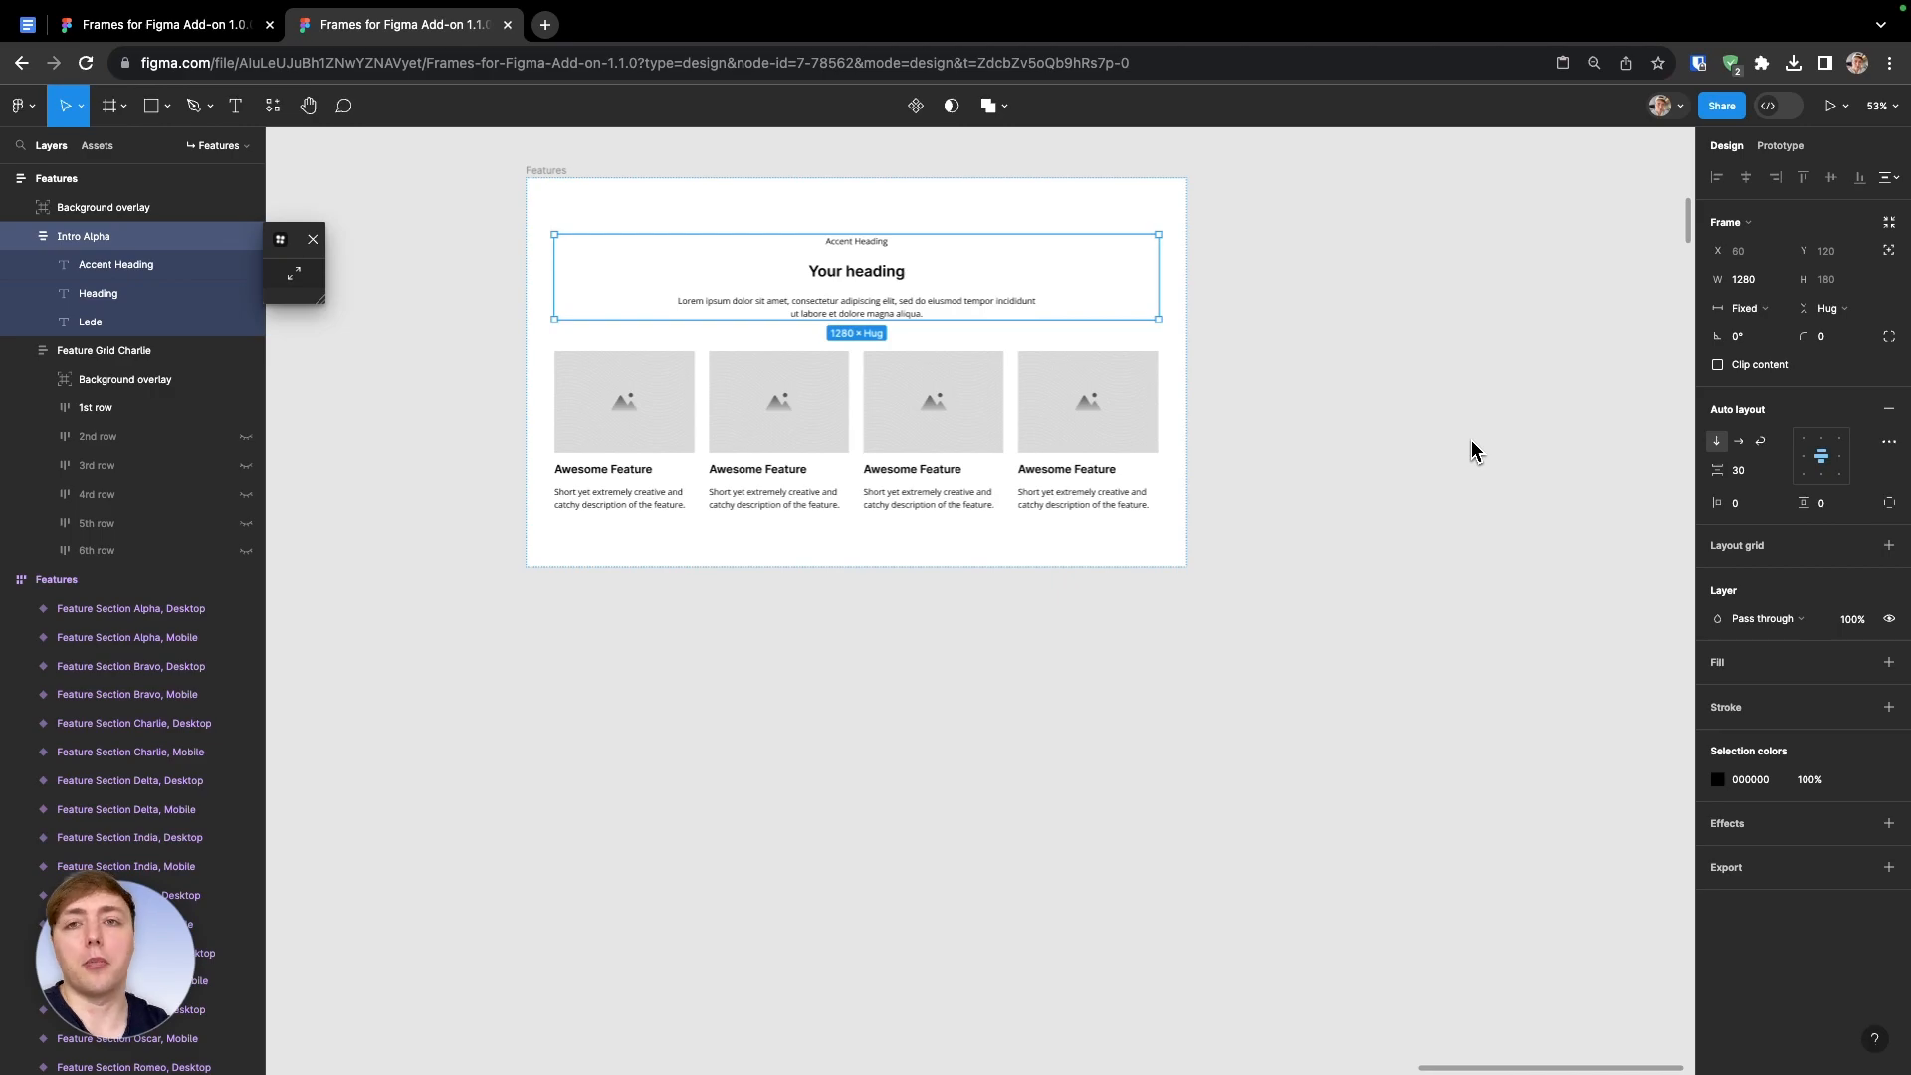
click(566, 172)
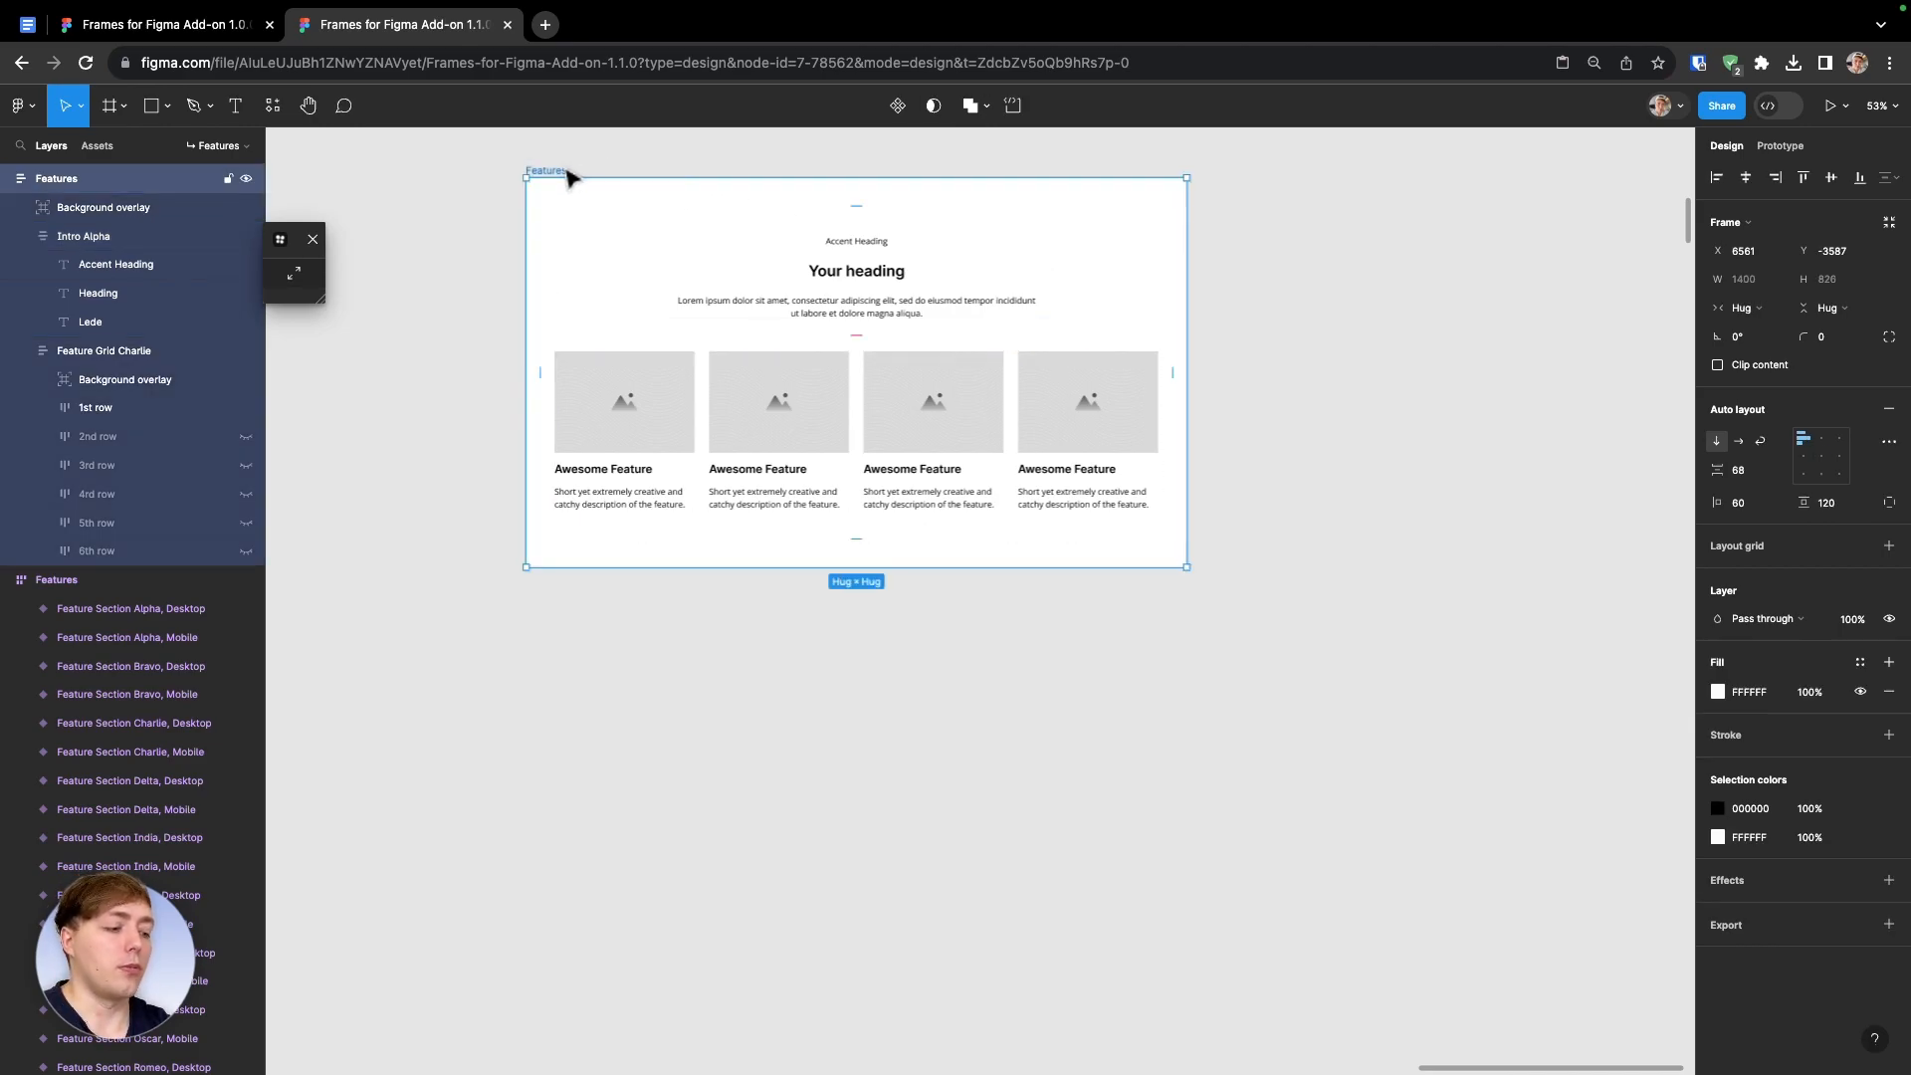
Delete the detached Features frame from the canvas and switch to the changelog in Google Docs
key(Delete)
scroll(429, 406, down, 10)
scroll(429, 405, left, 10)
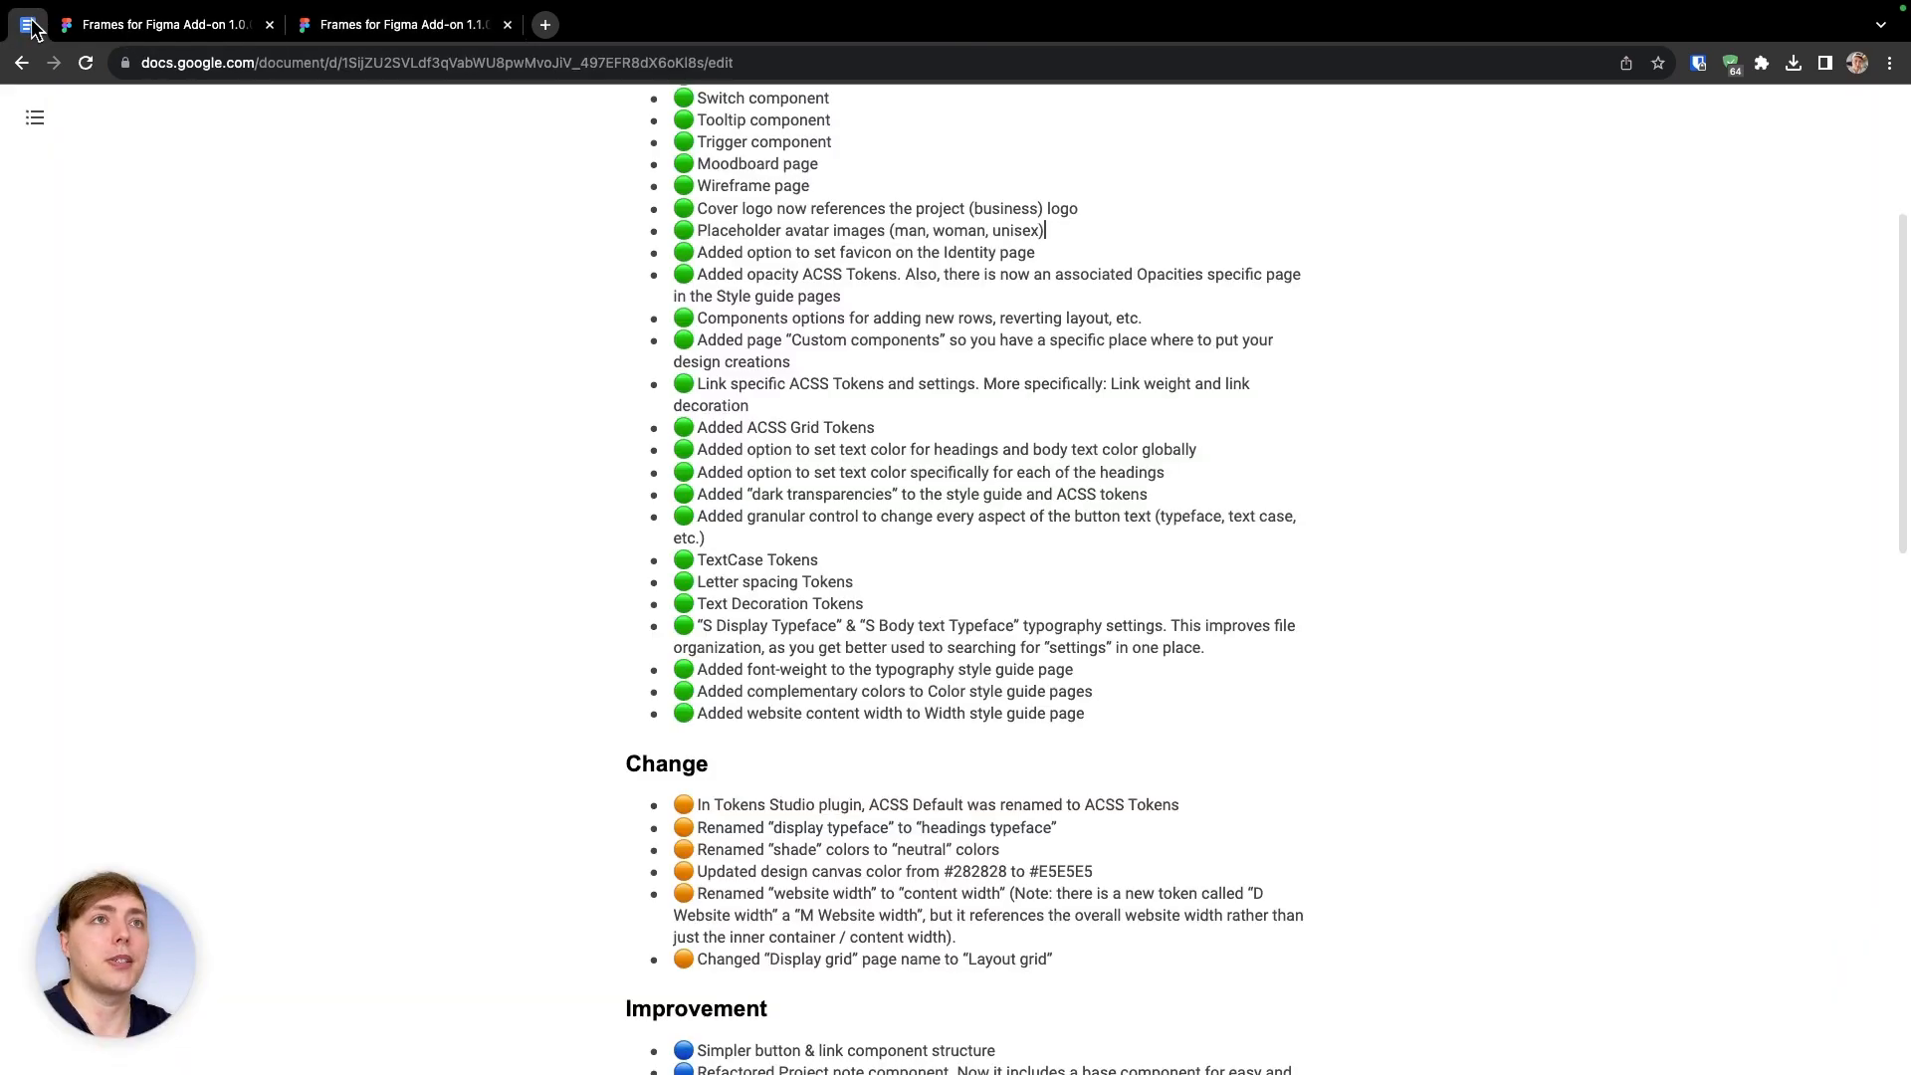
click(27, 24)
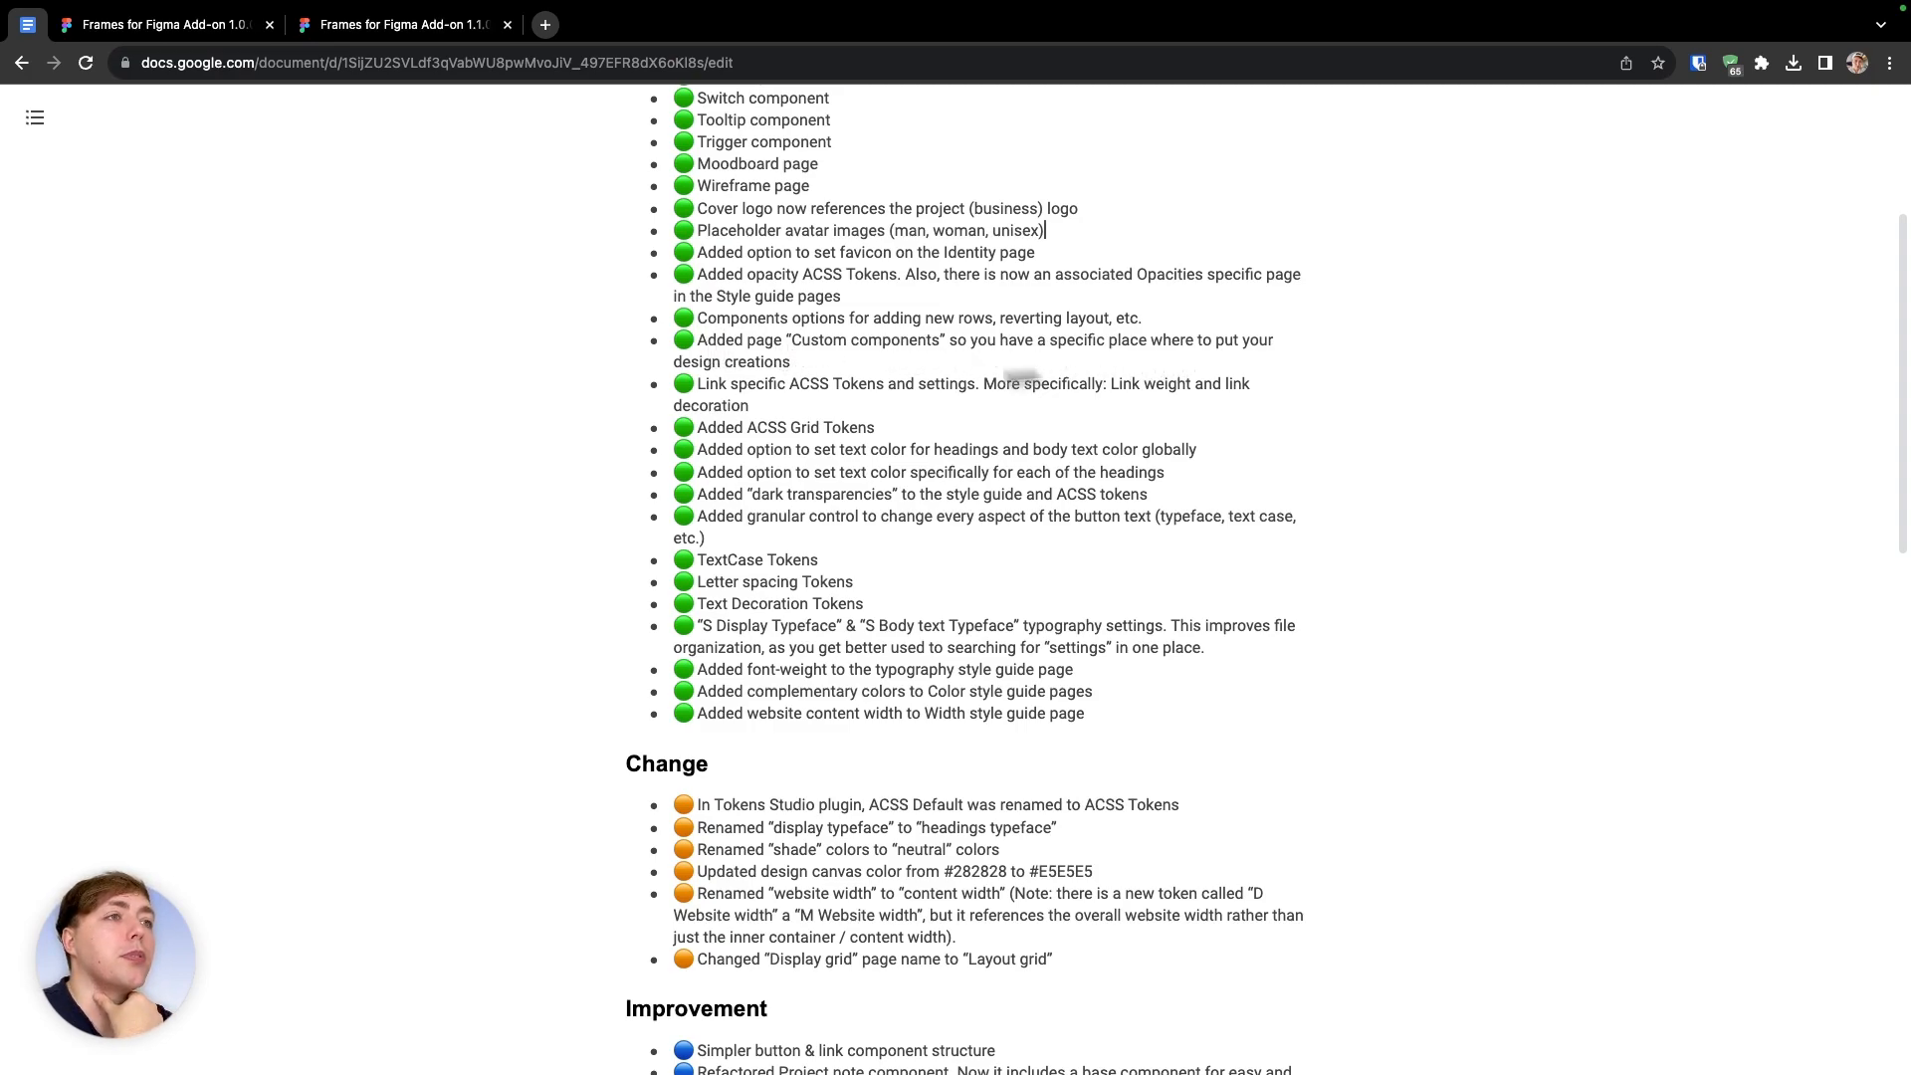
Switch to the Frames for Figma Add-on 1.1.0 file in Figma and open its Custom components page
click(378, 23)
click(219, 145)
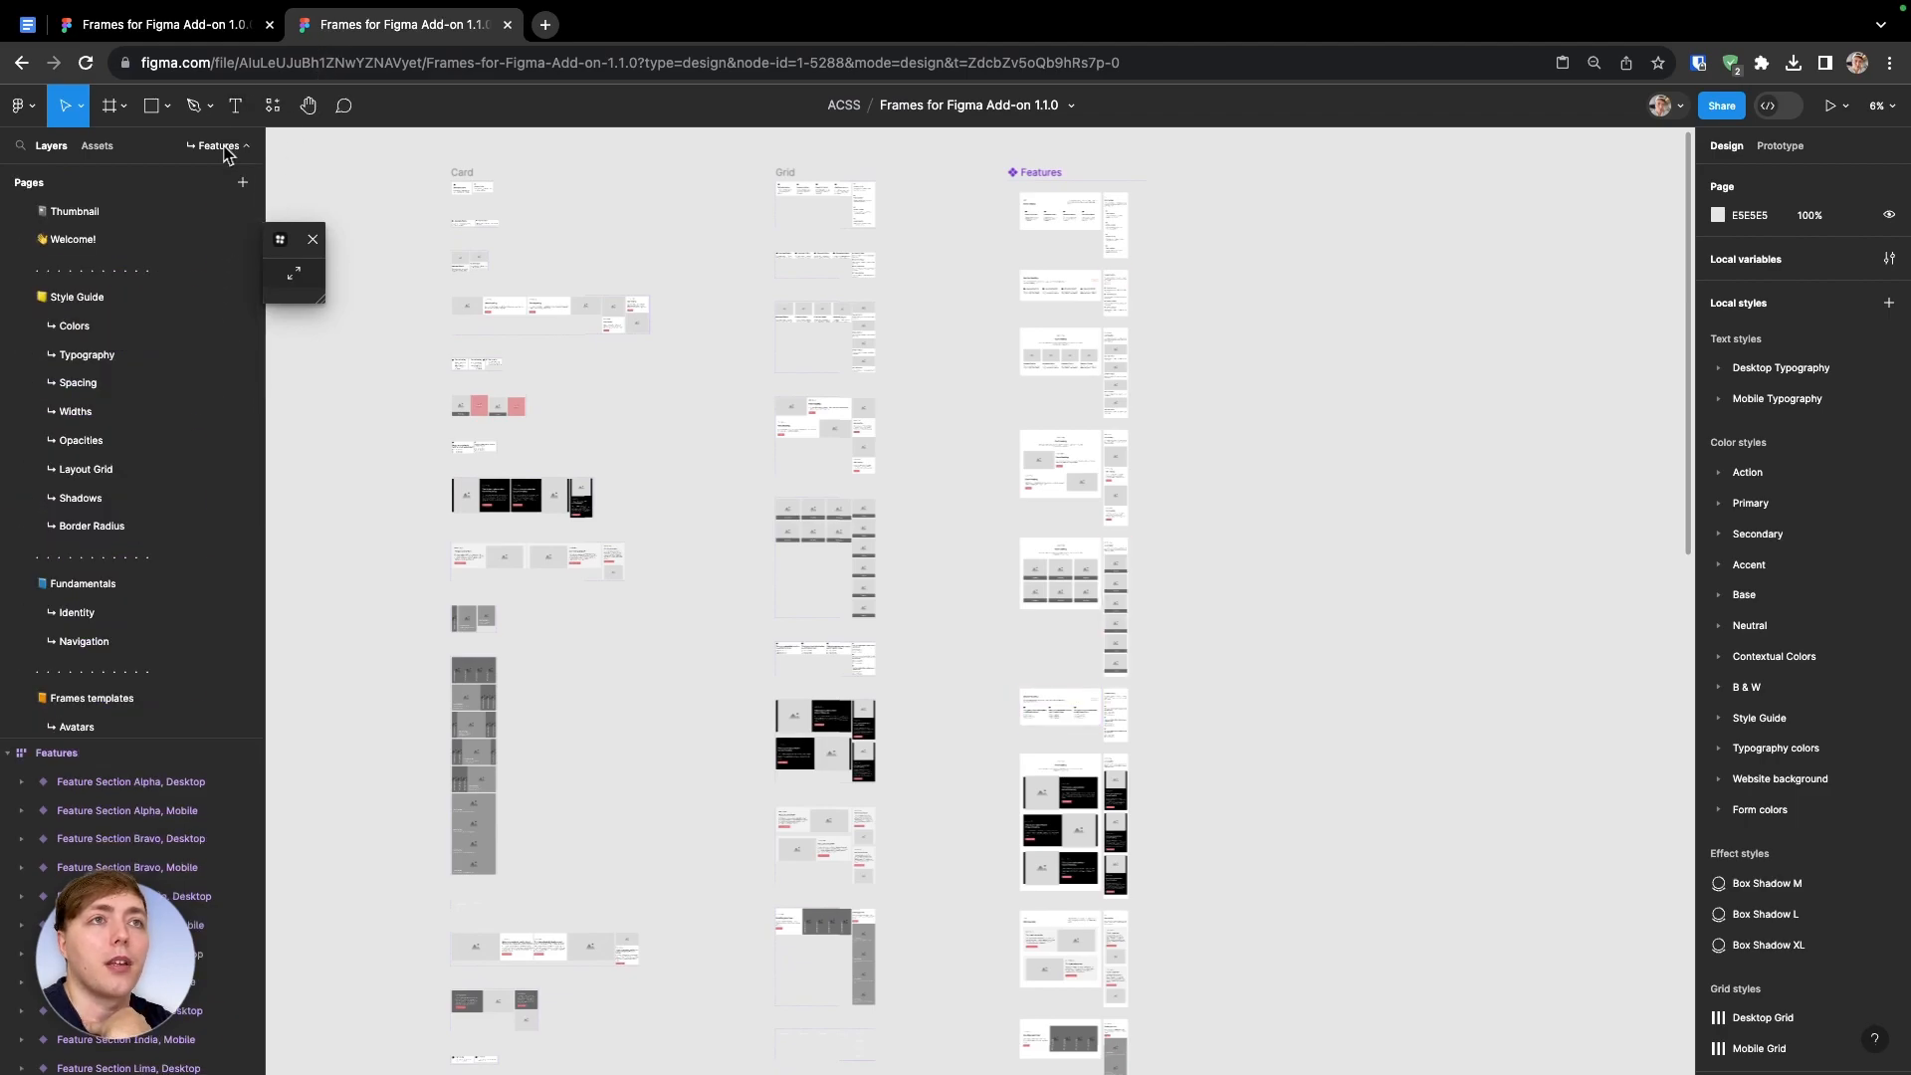
scroll(175, 448, down, 5)
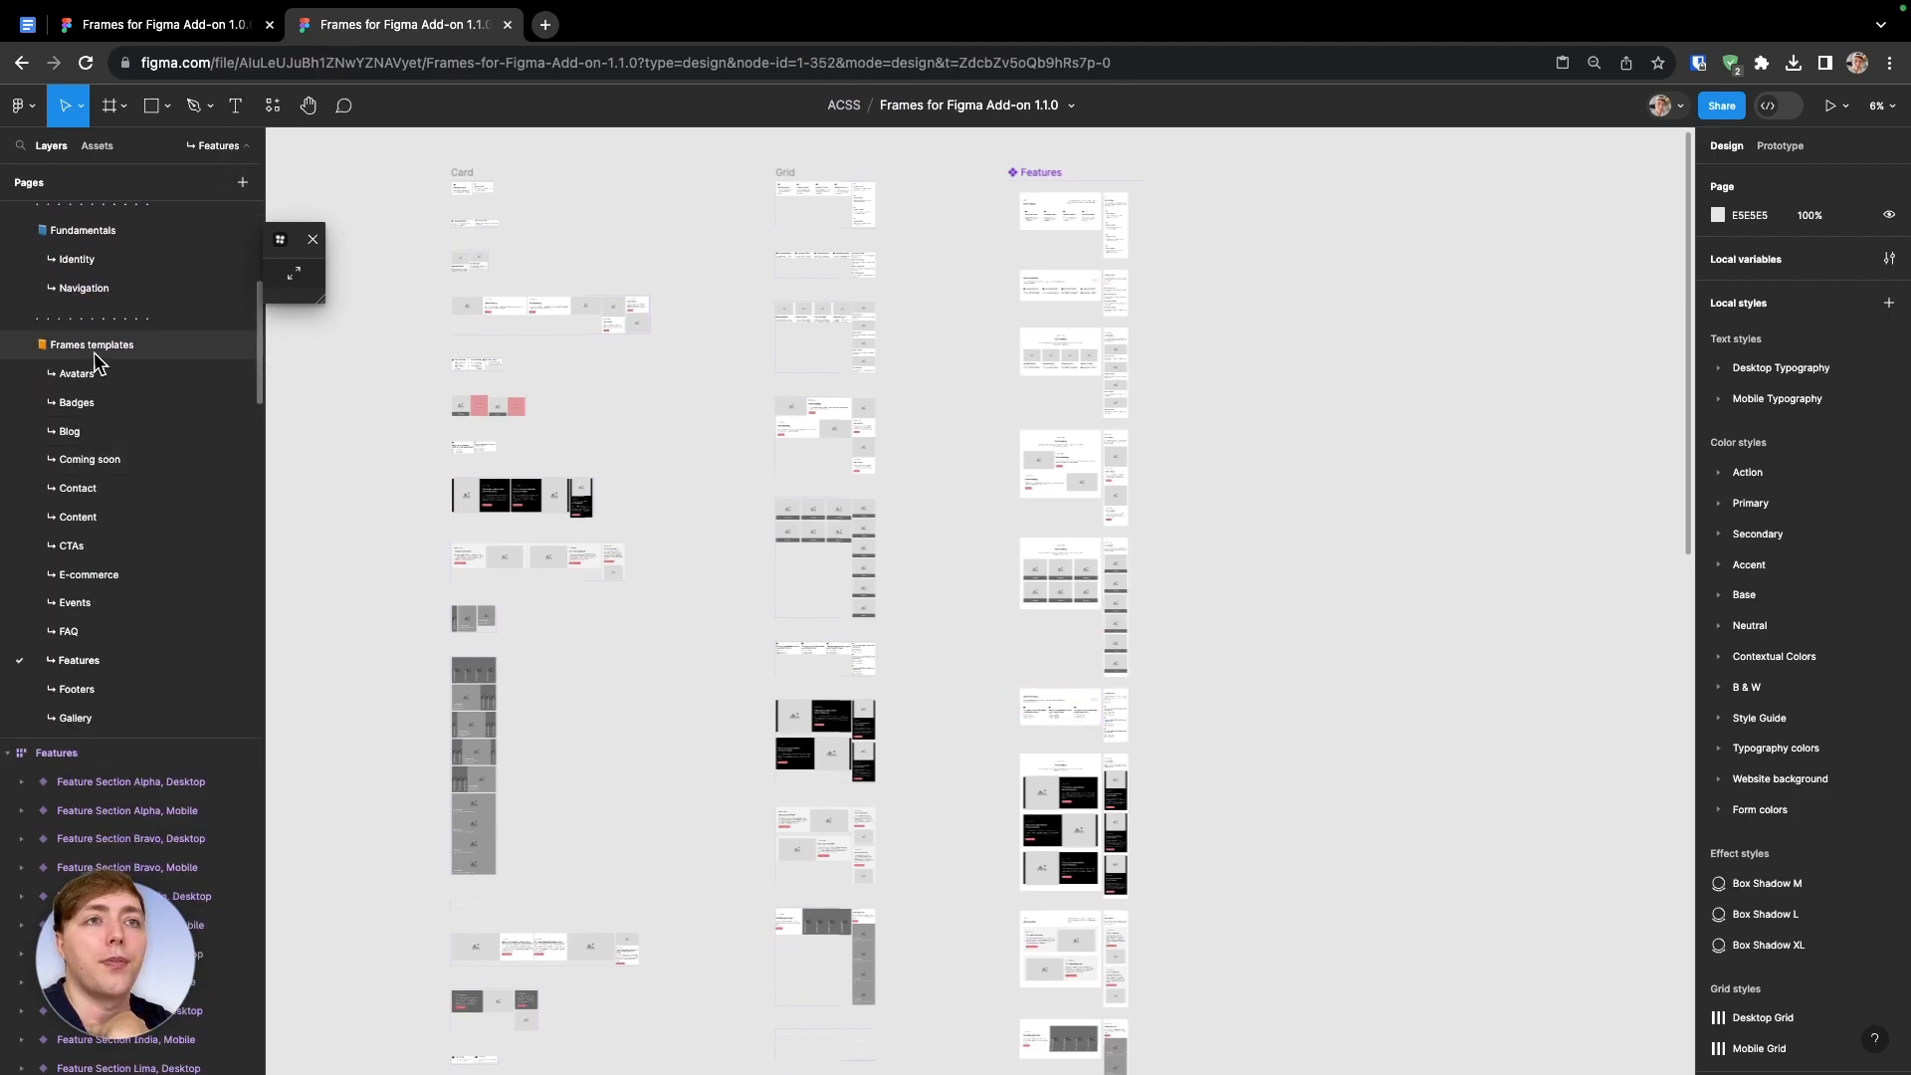
click(91, 344)
scroll(150, 486, down, 10)
scroll(151, 490, down, 1)
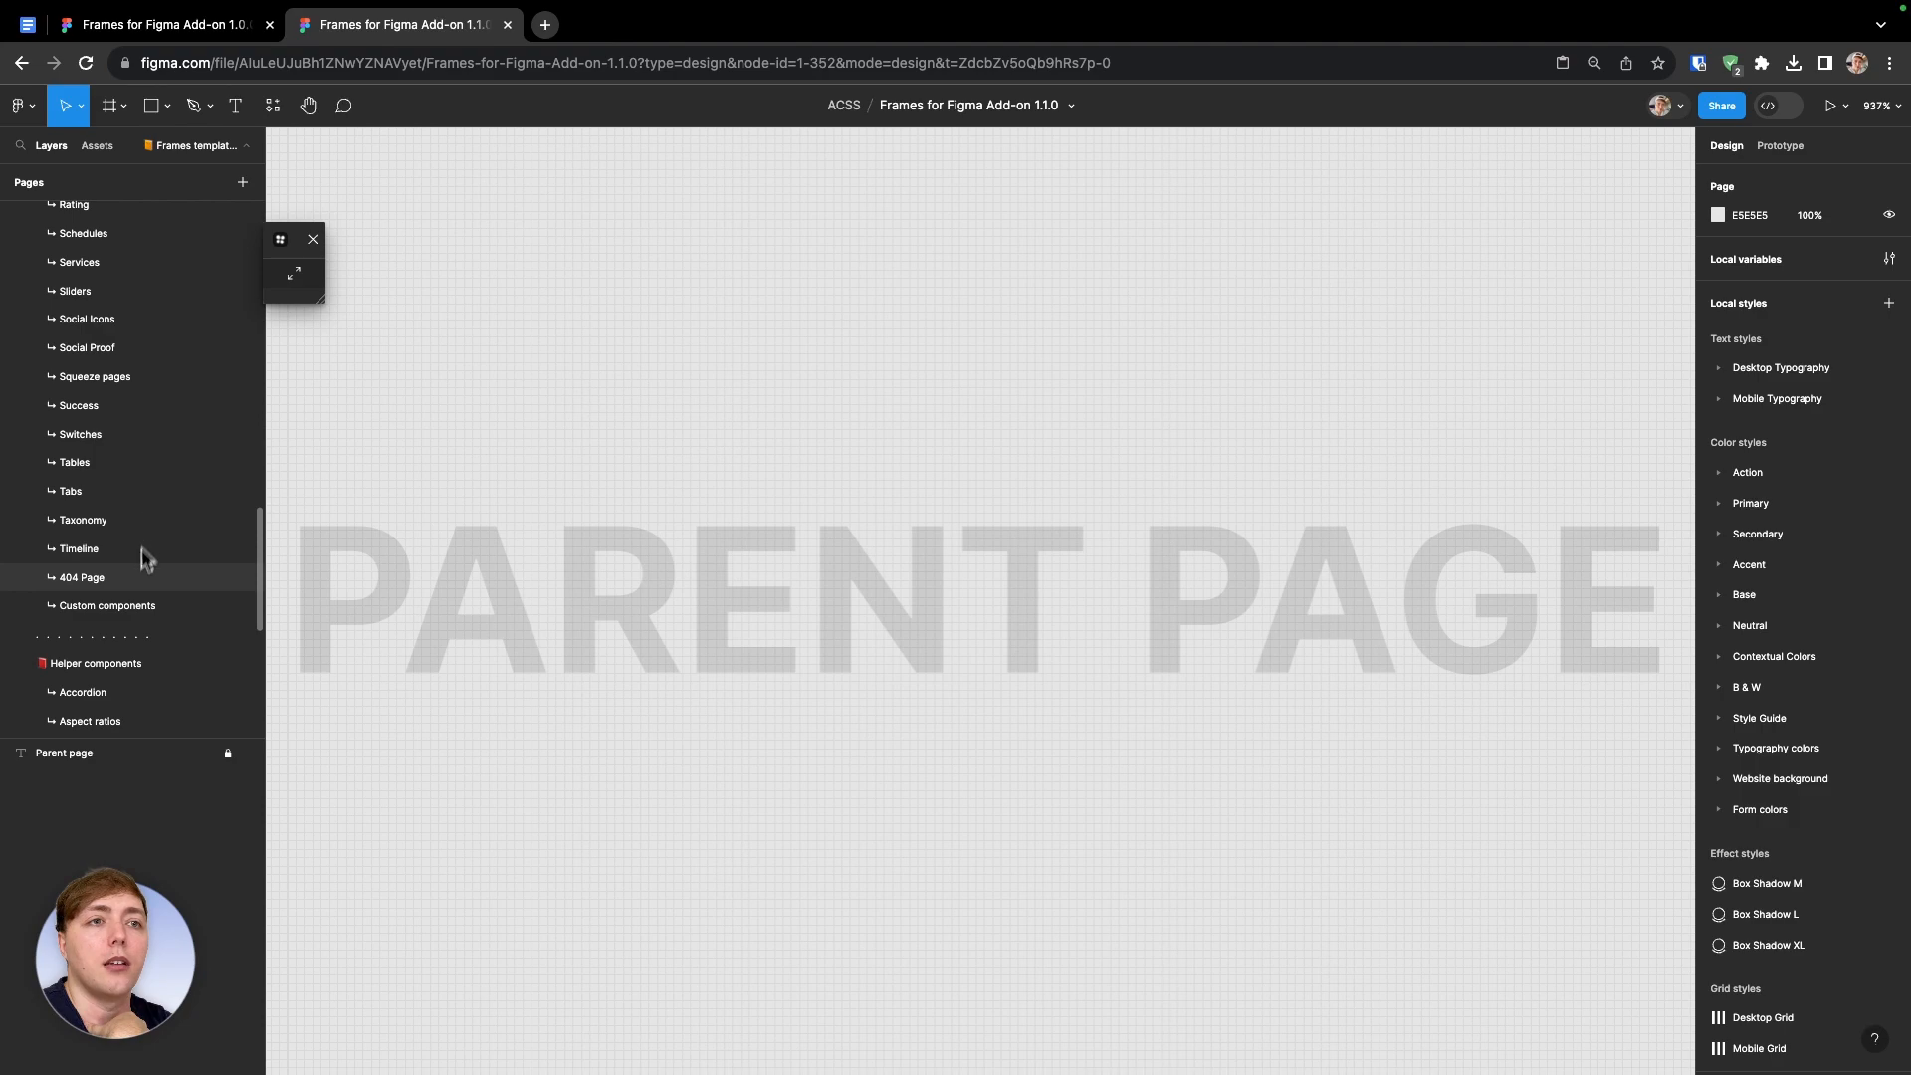
click(129, 606)
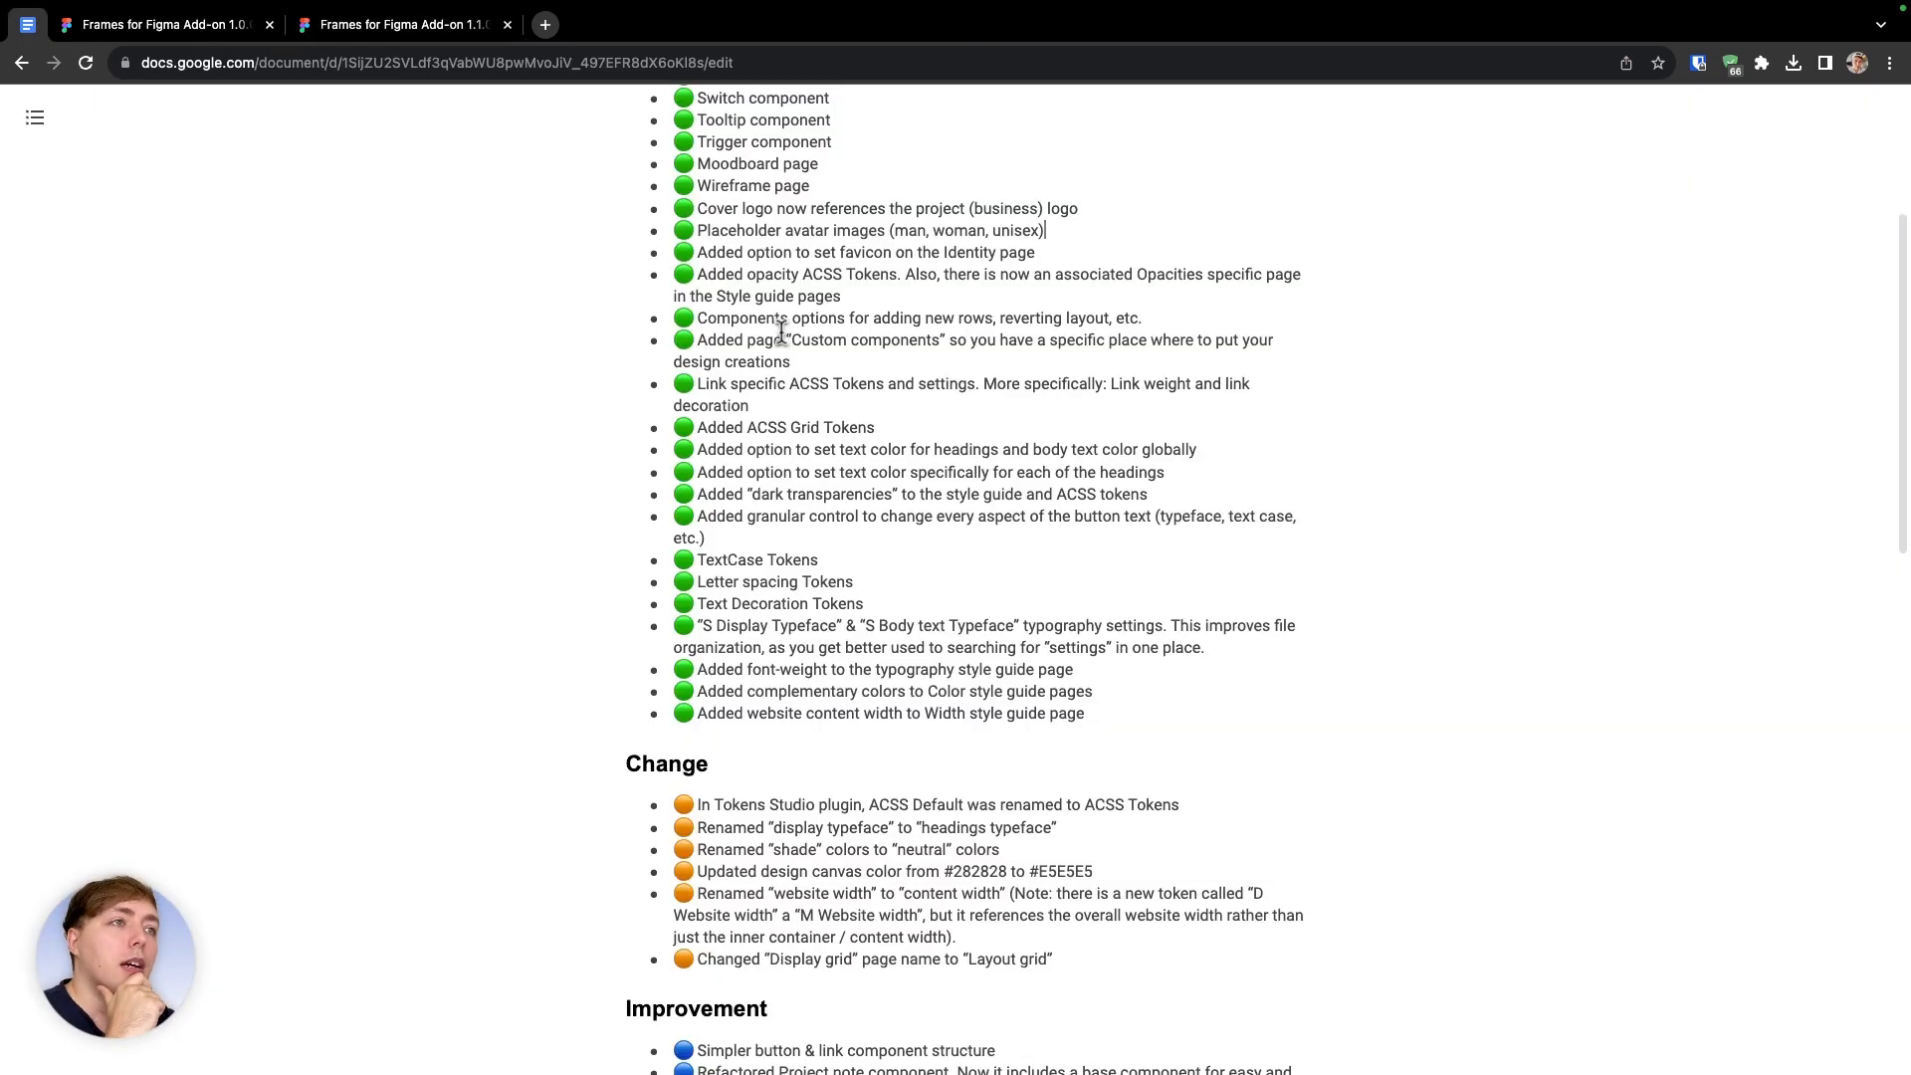
Check the link tokens entry in the changelog, and search Tokens Studio in the Figma file for "S Link"
click(741, 402)
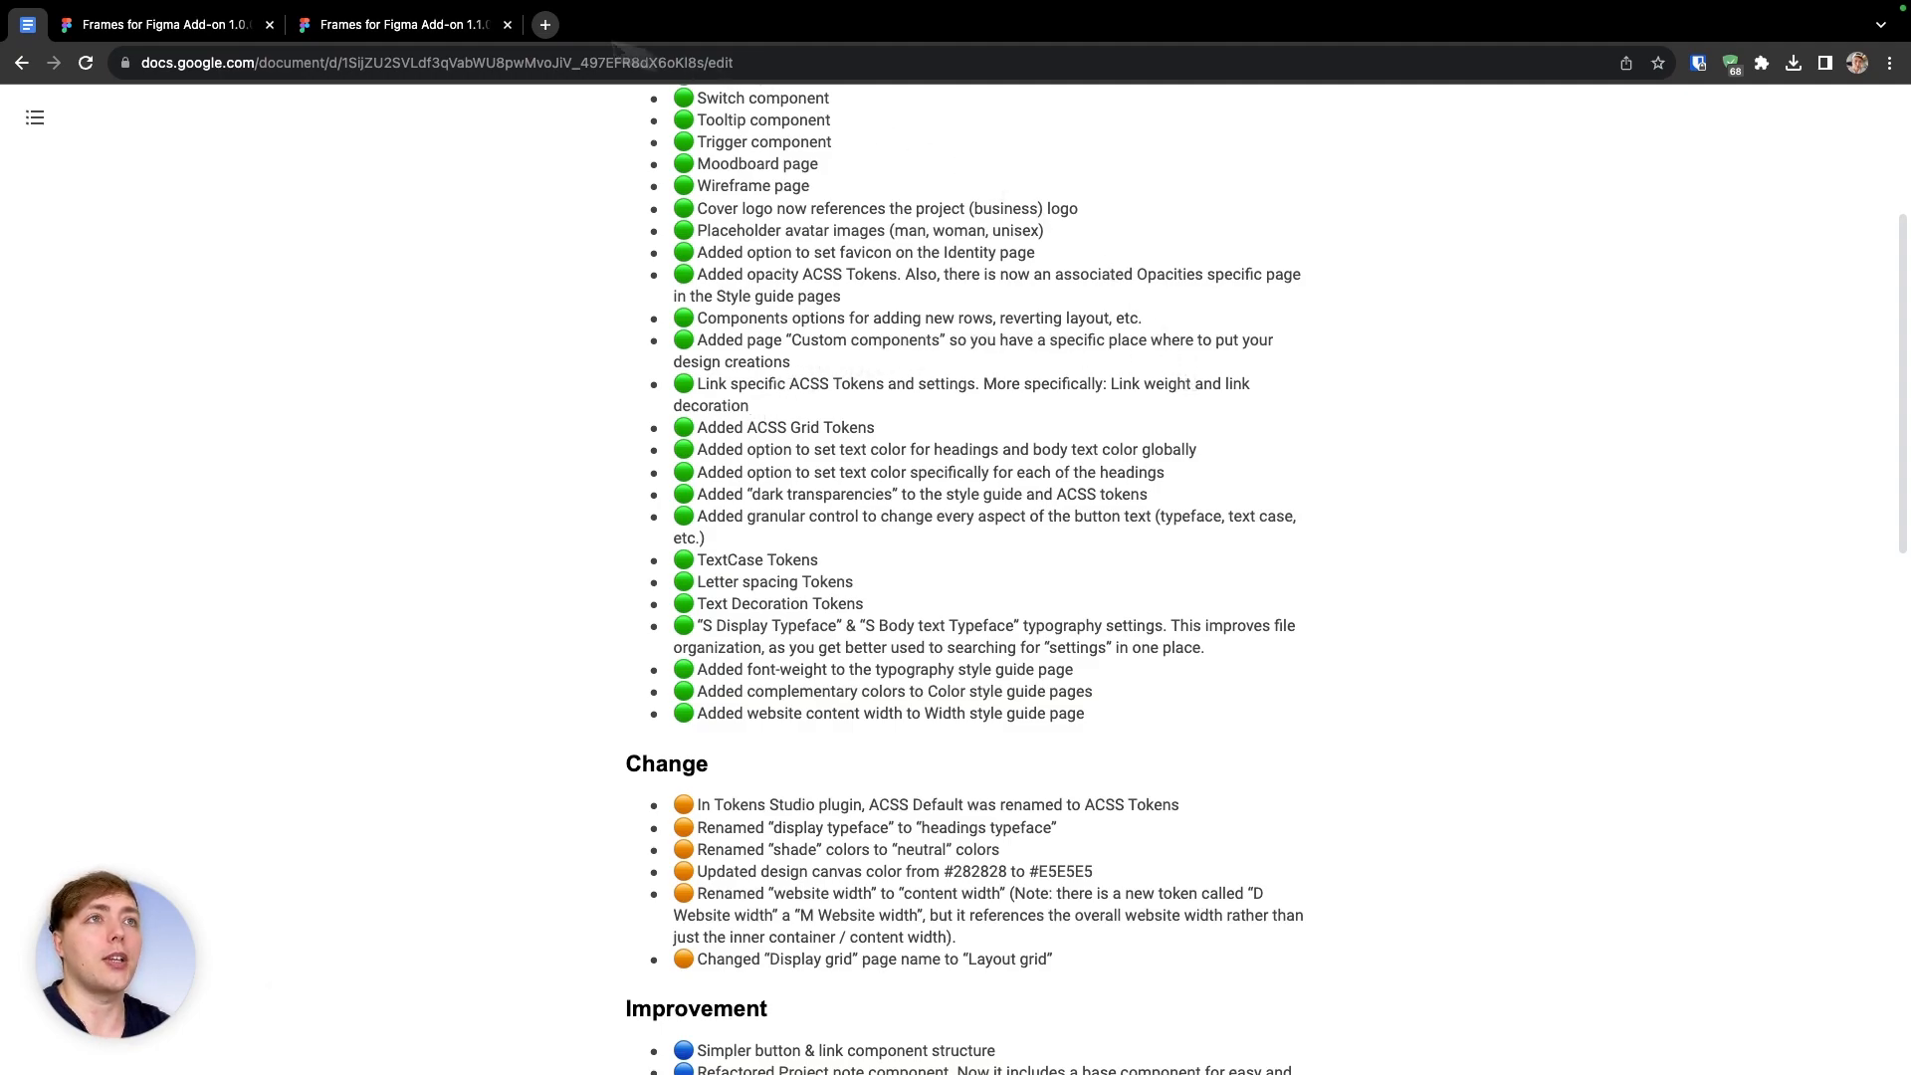
click(378, 25)
click(298, 276)
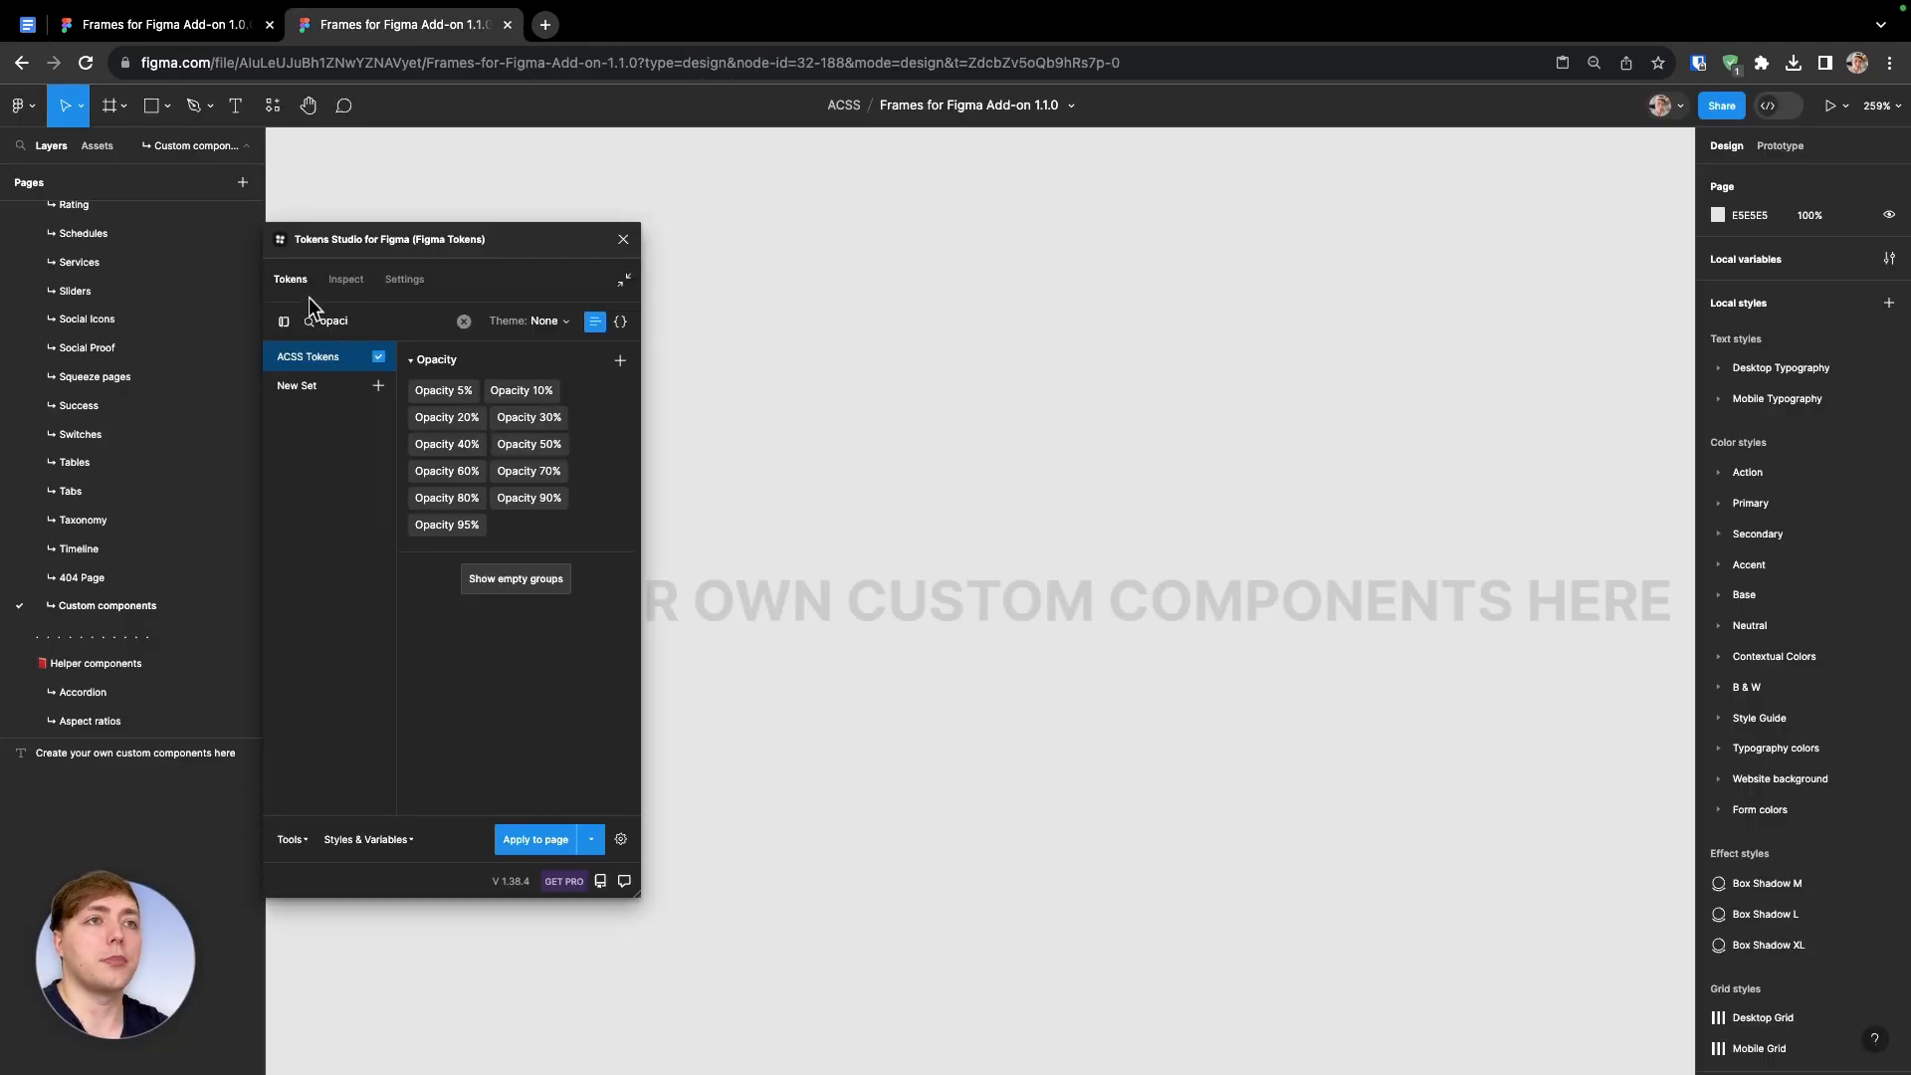
click(284, 328)
double_click(367, 323)
text(S Link)
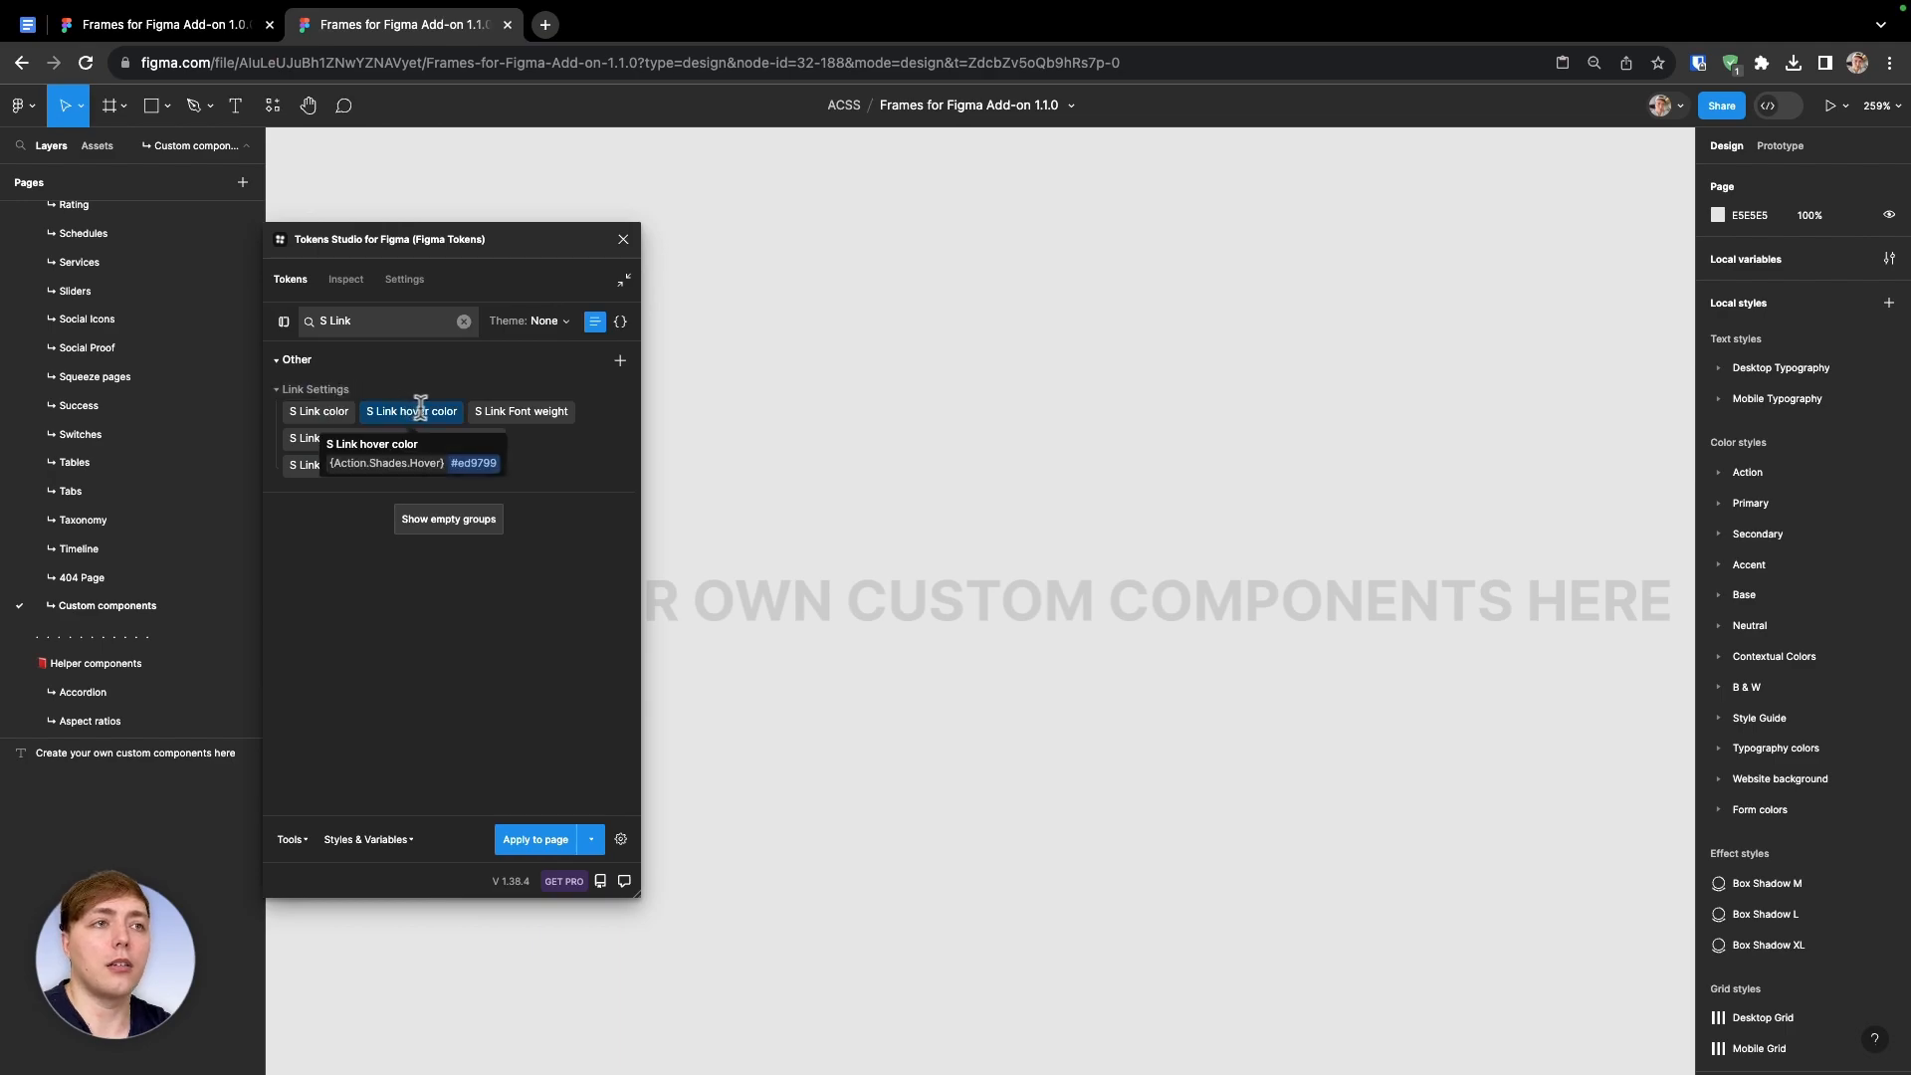
click(356, 439)
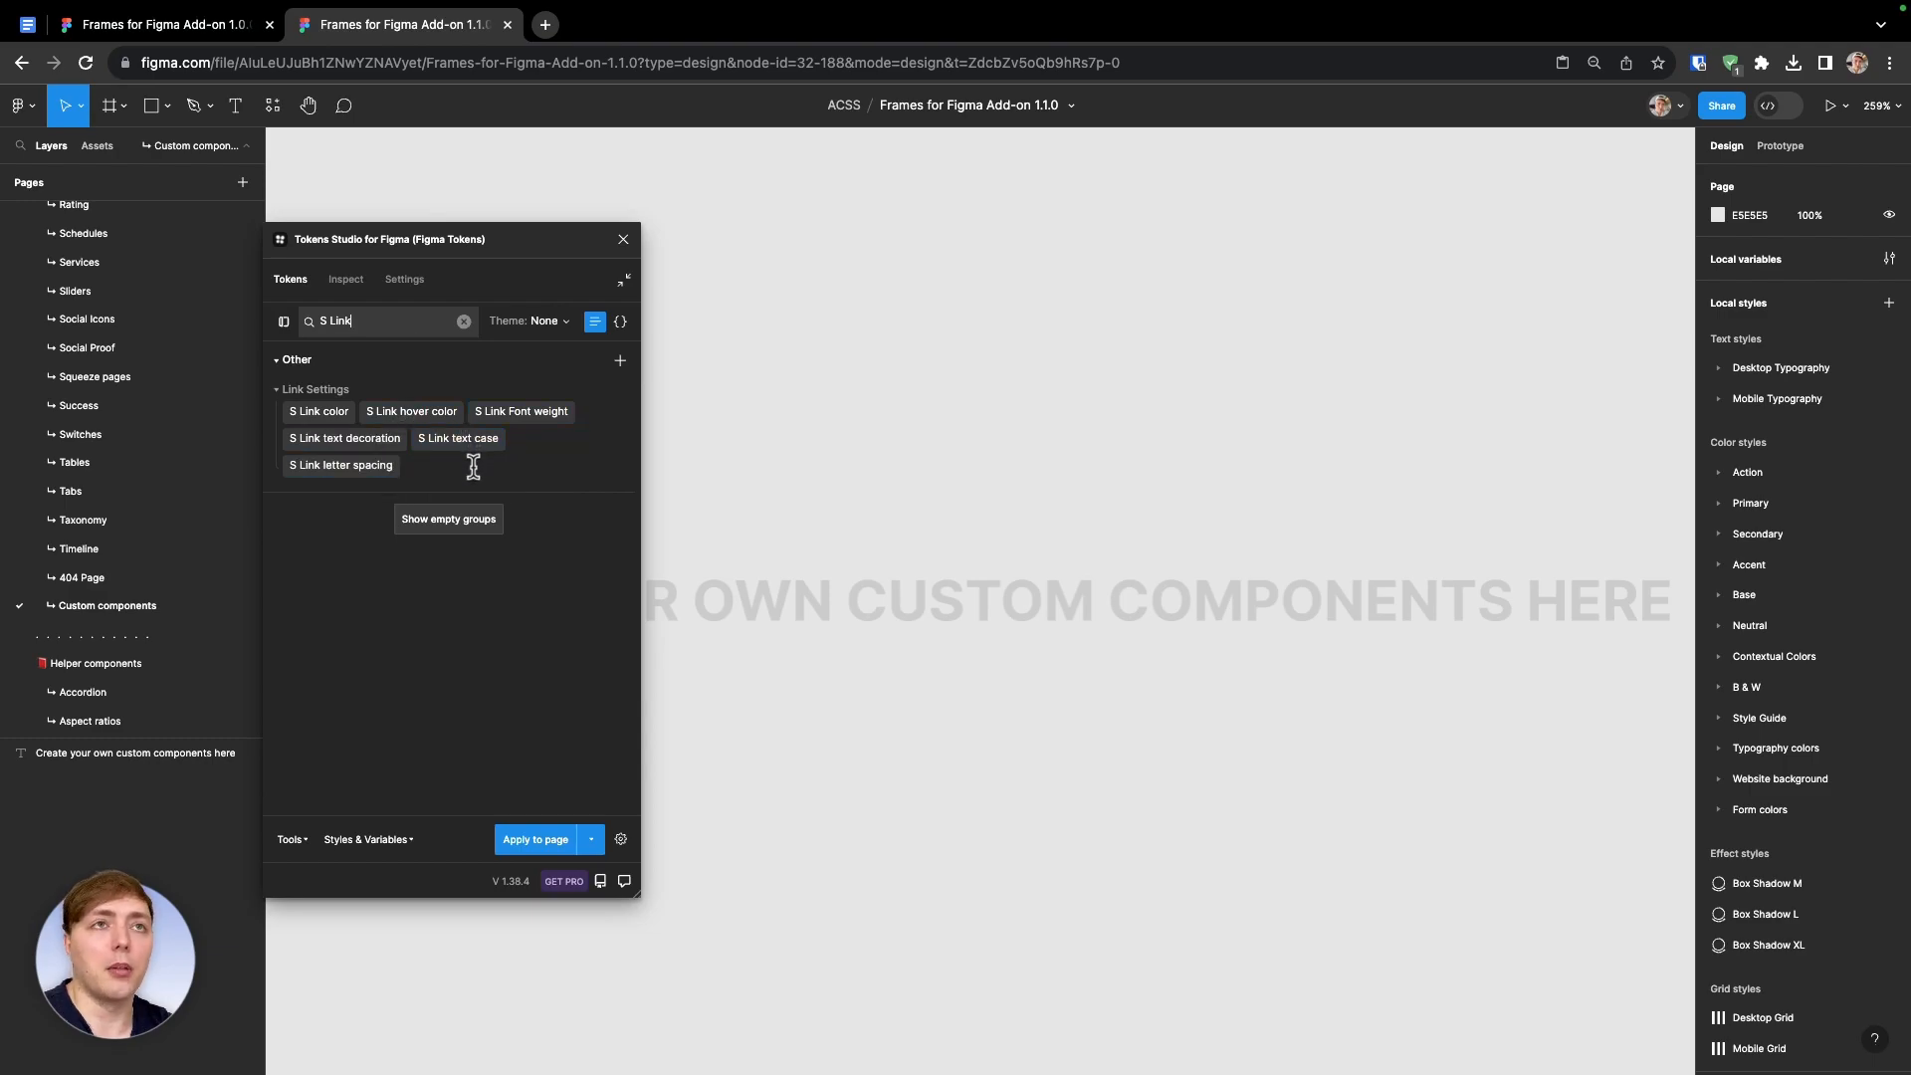
Check the changelog's ACSS Grid Tokens entry, search Tokens Studio in Figma for "D Gri" and inspect the desktop grid tokens
click(28, 24)
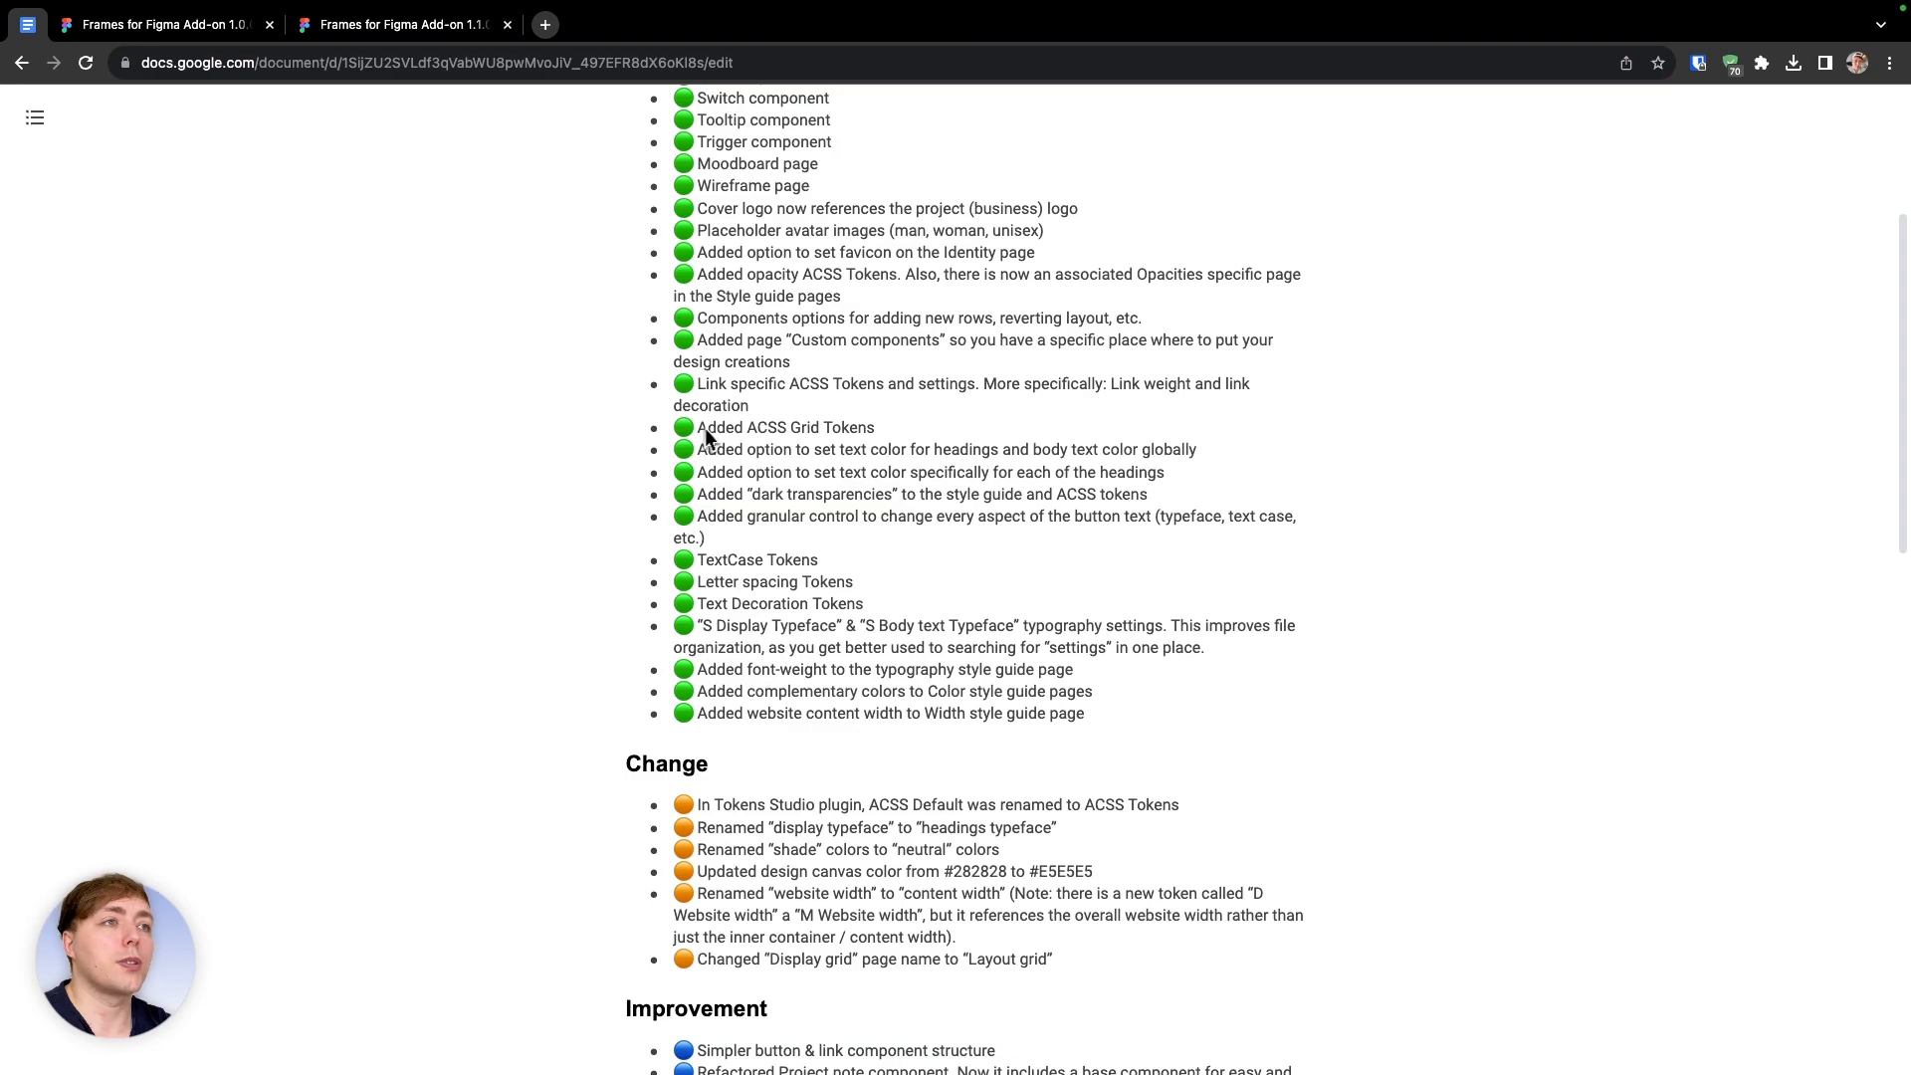
click(398, 23)
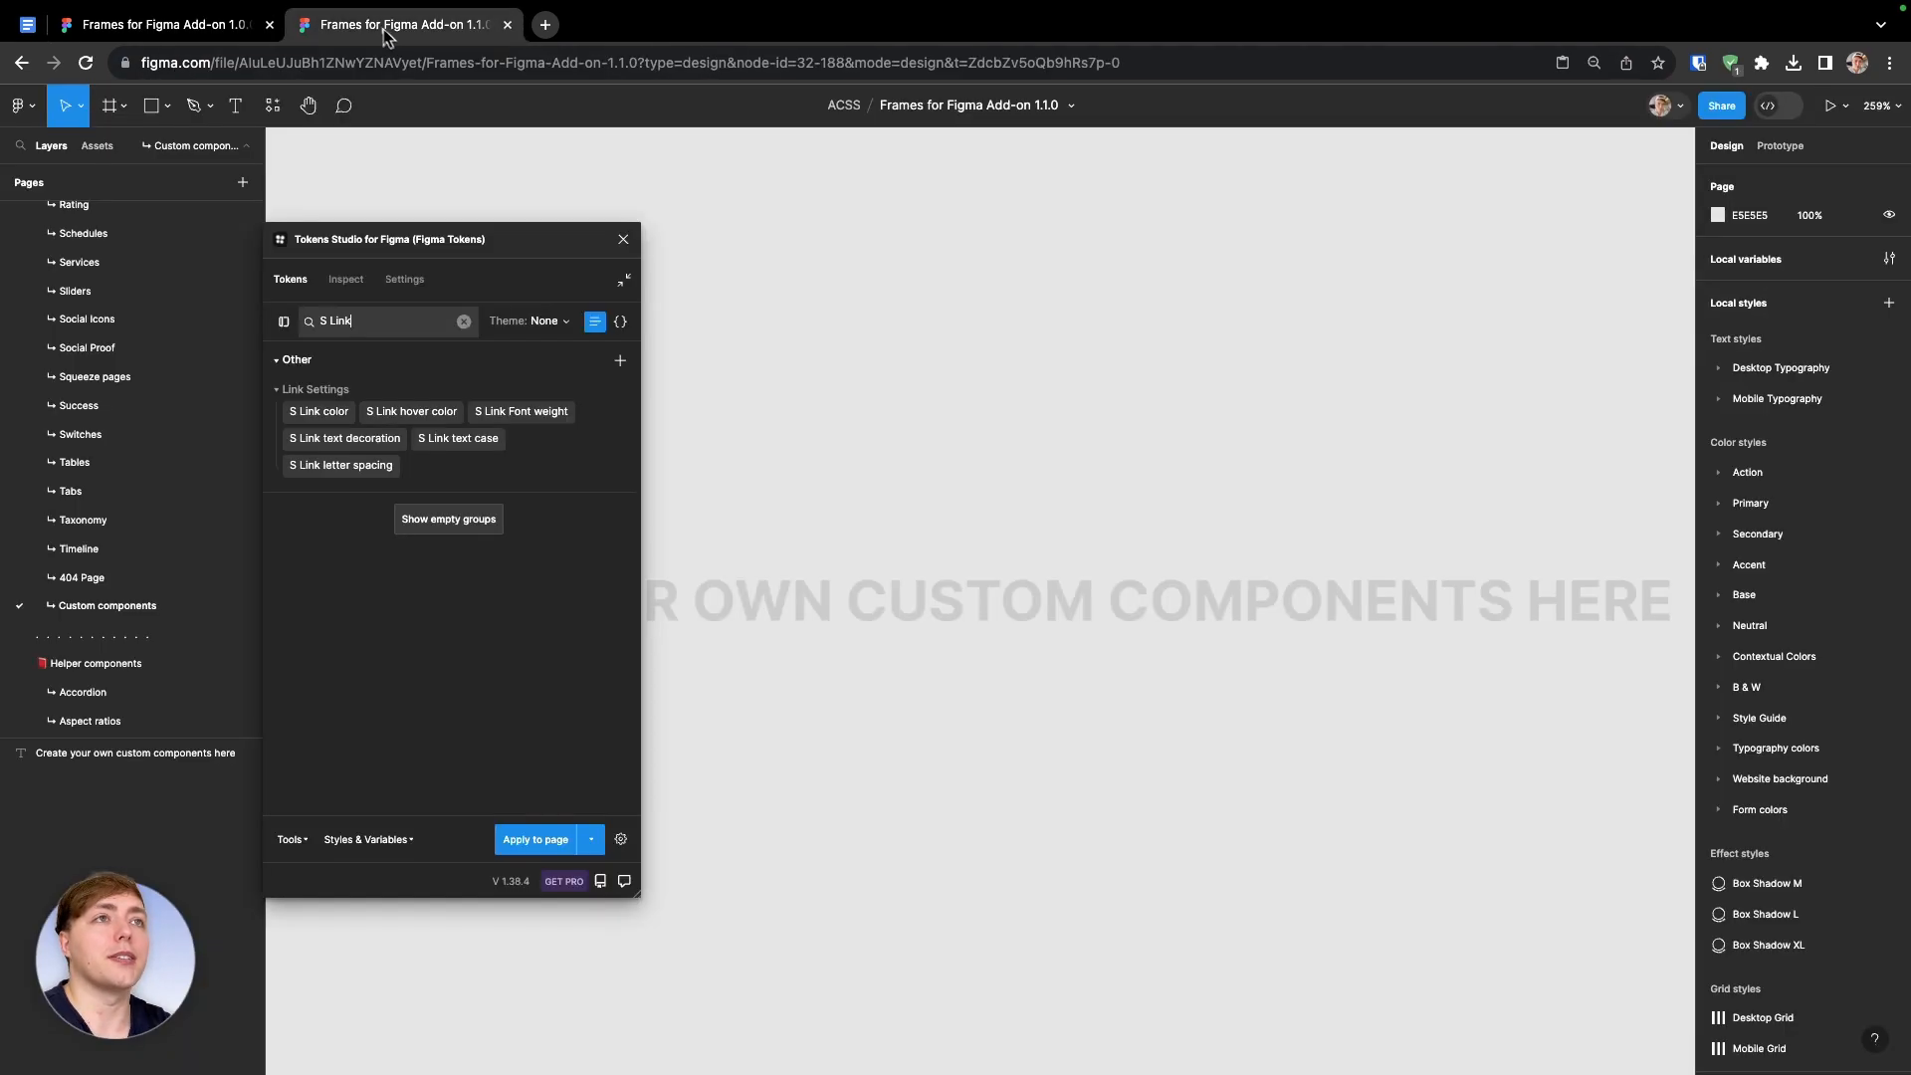
click(463, 321)
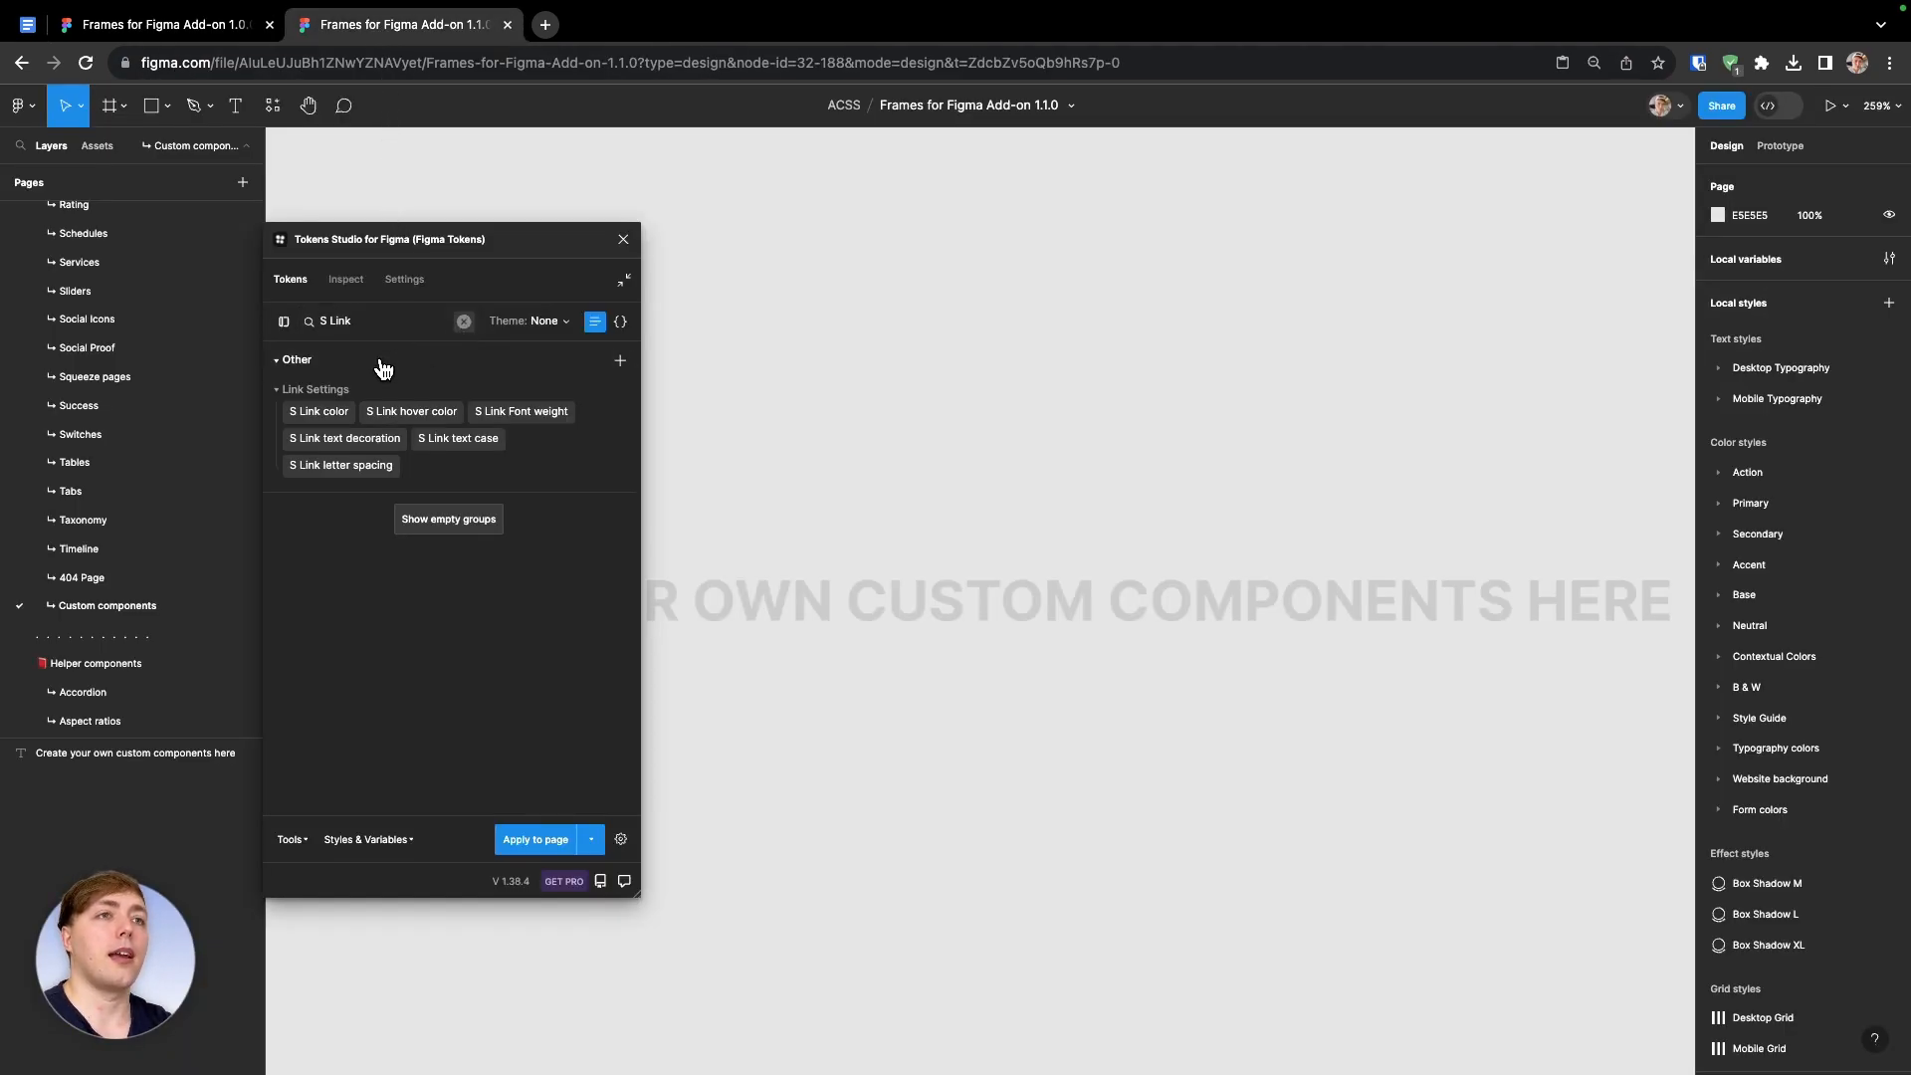
text(D Gri)
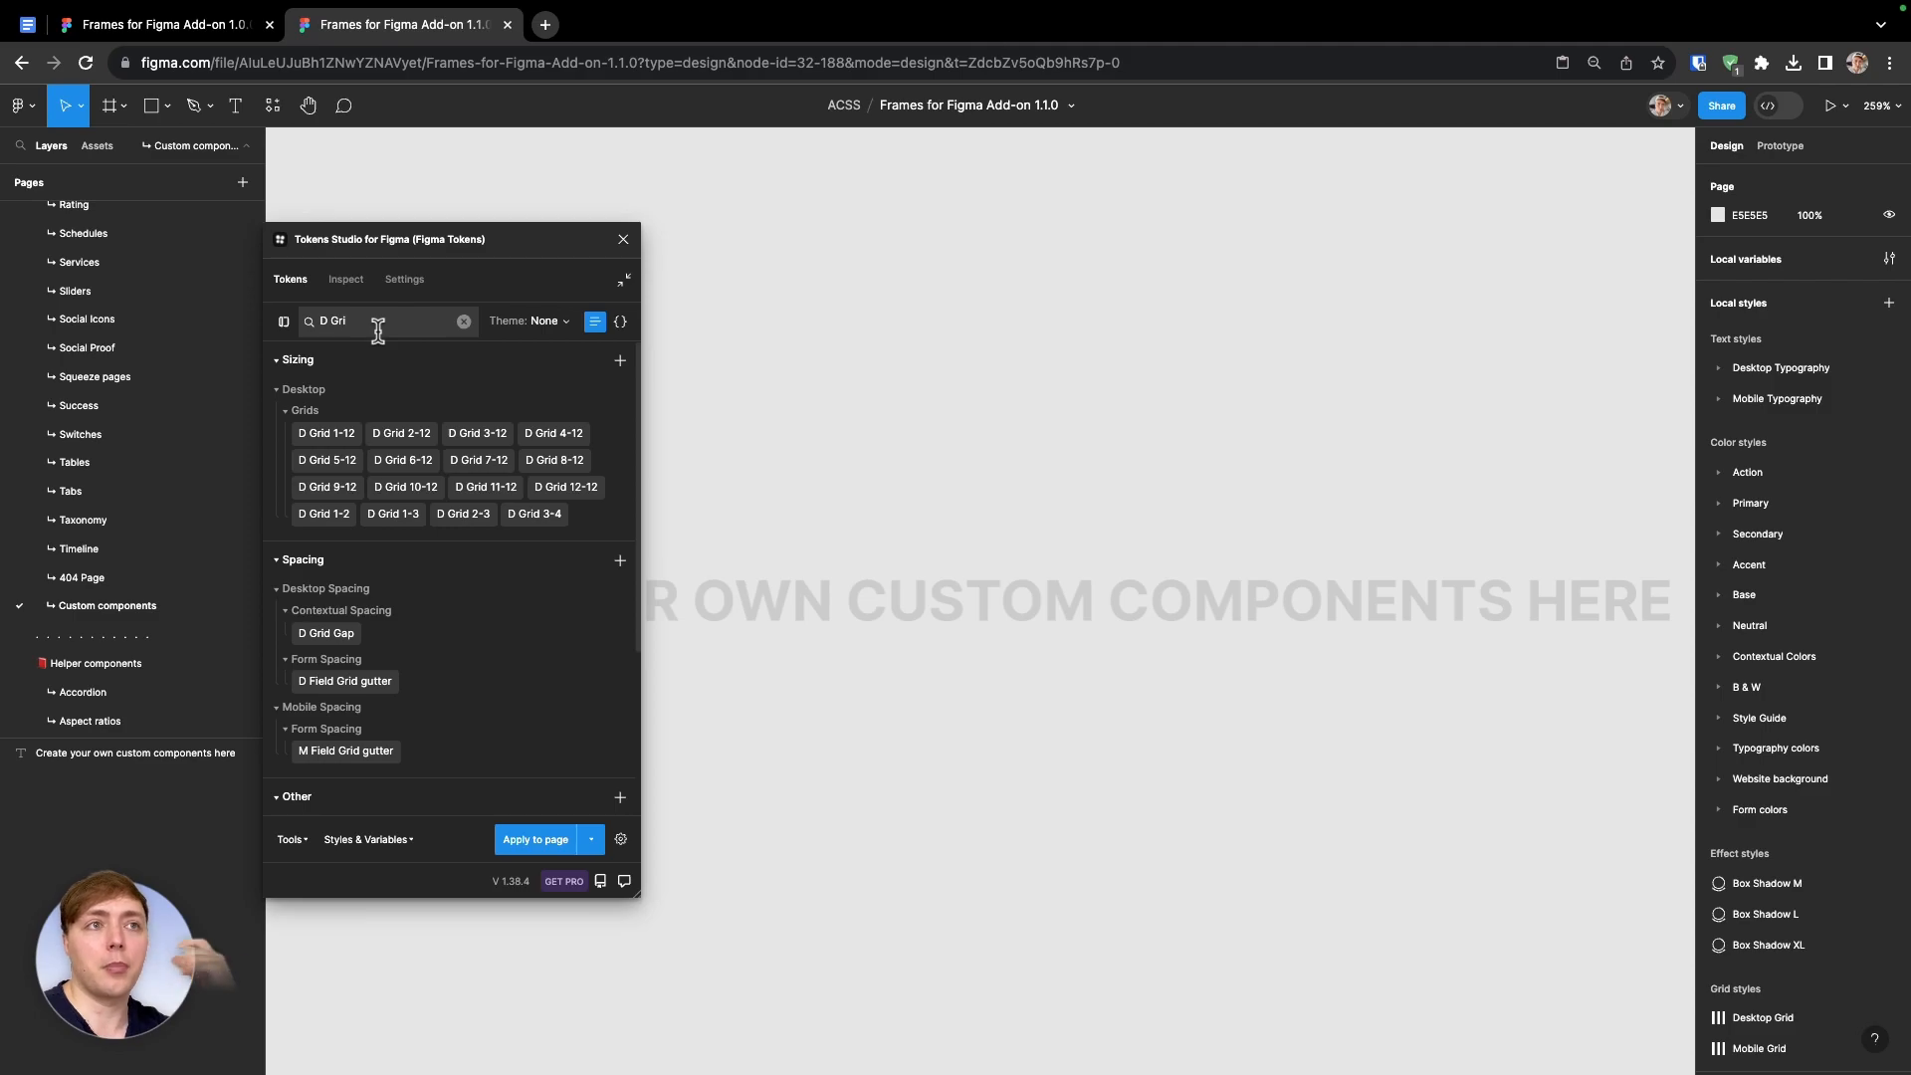
mouse_move(339, 426)
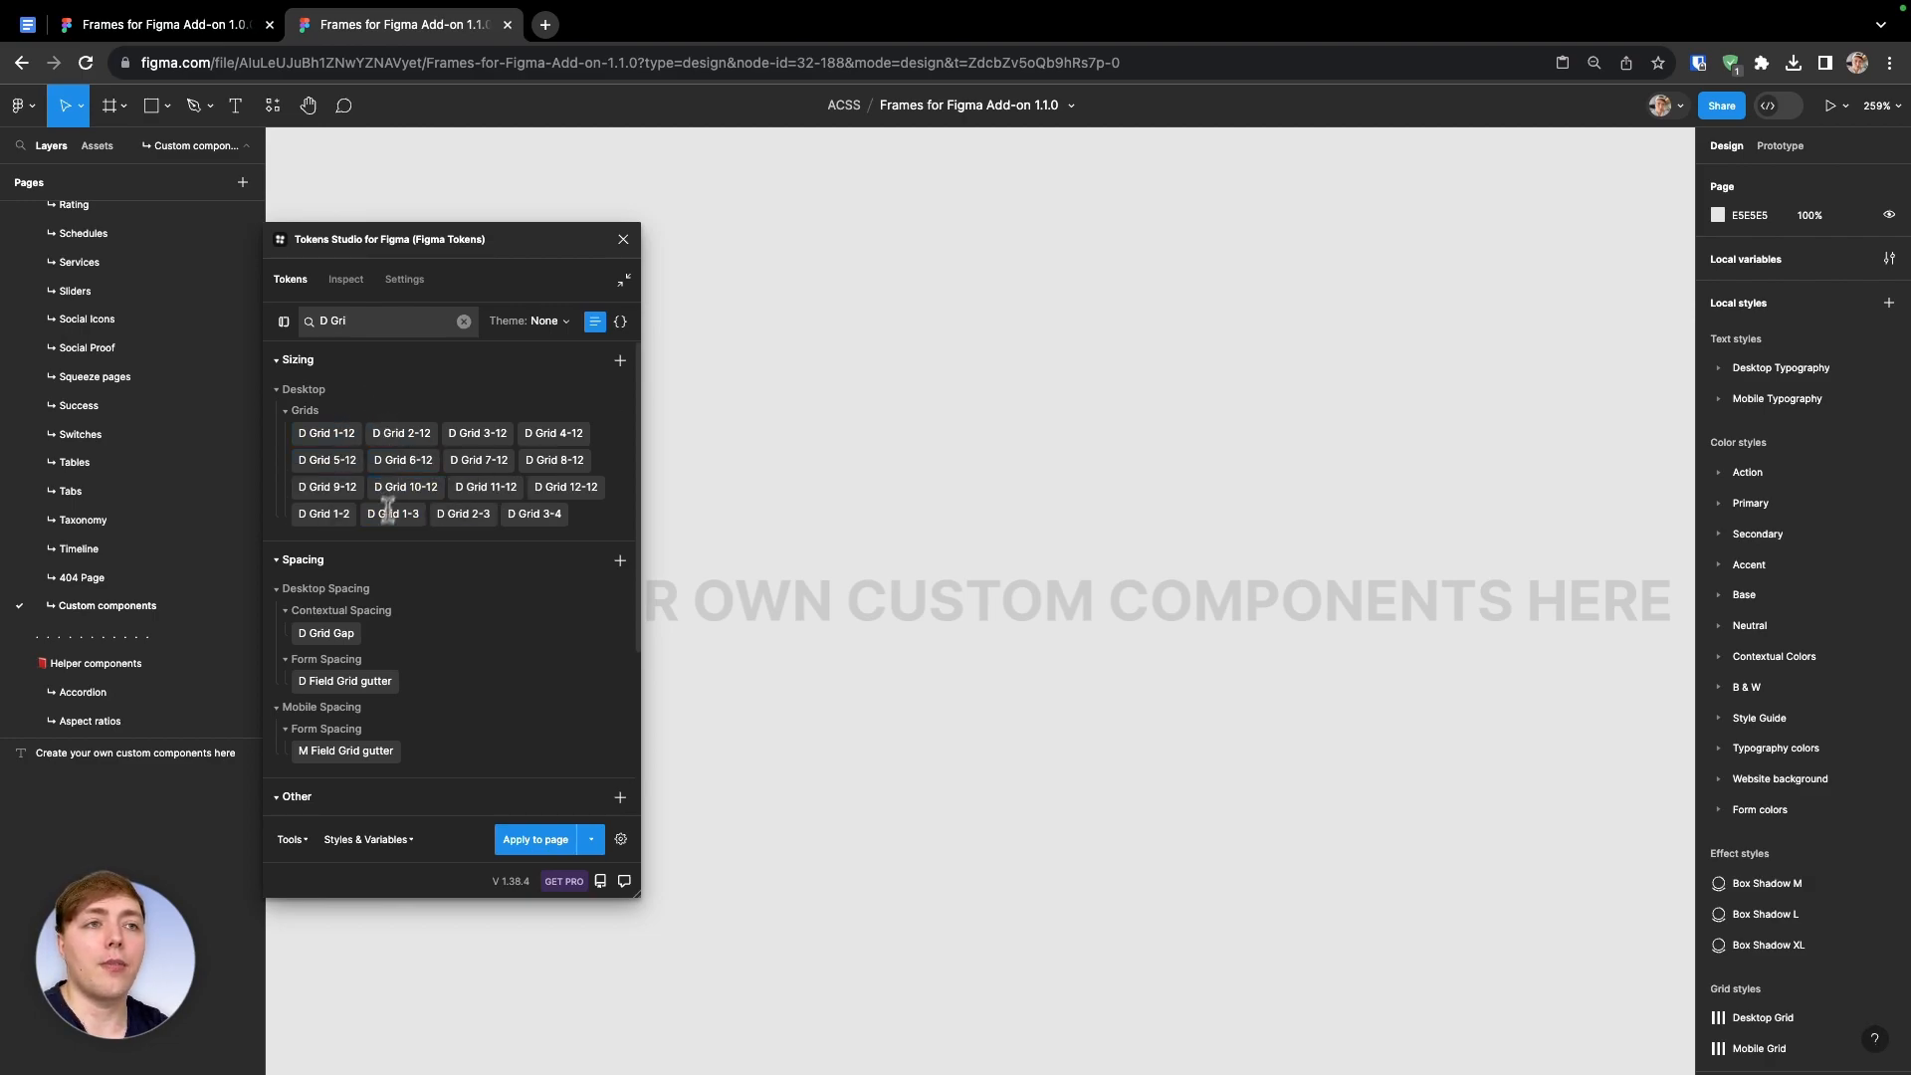
mouse_move(385, 512)
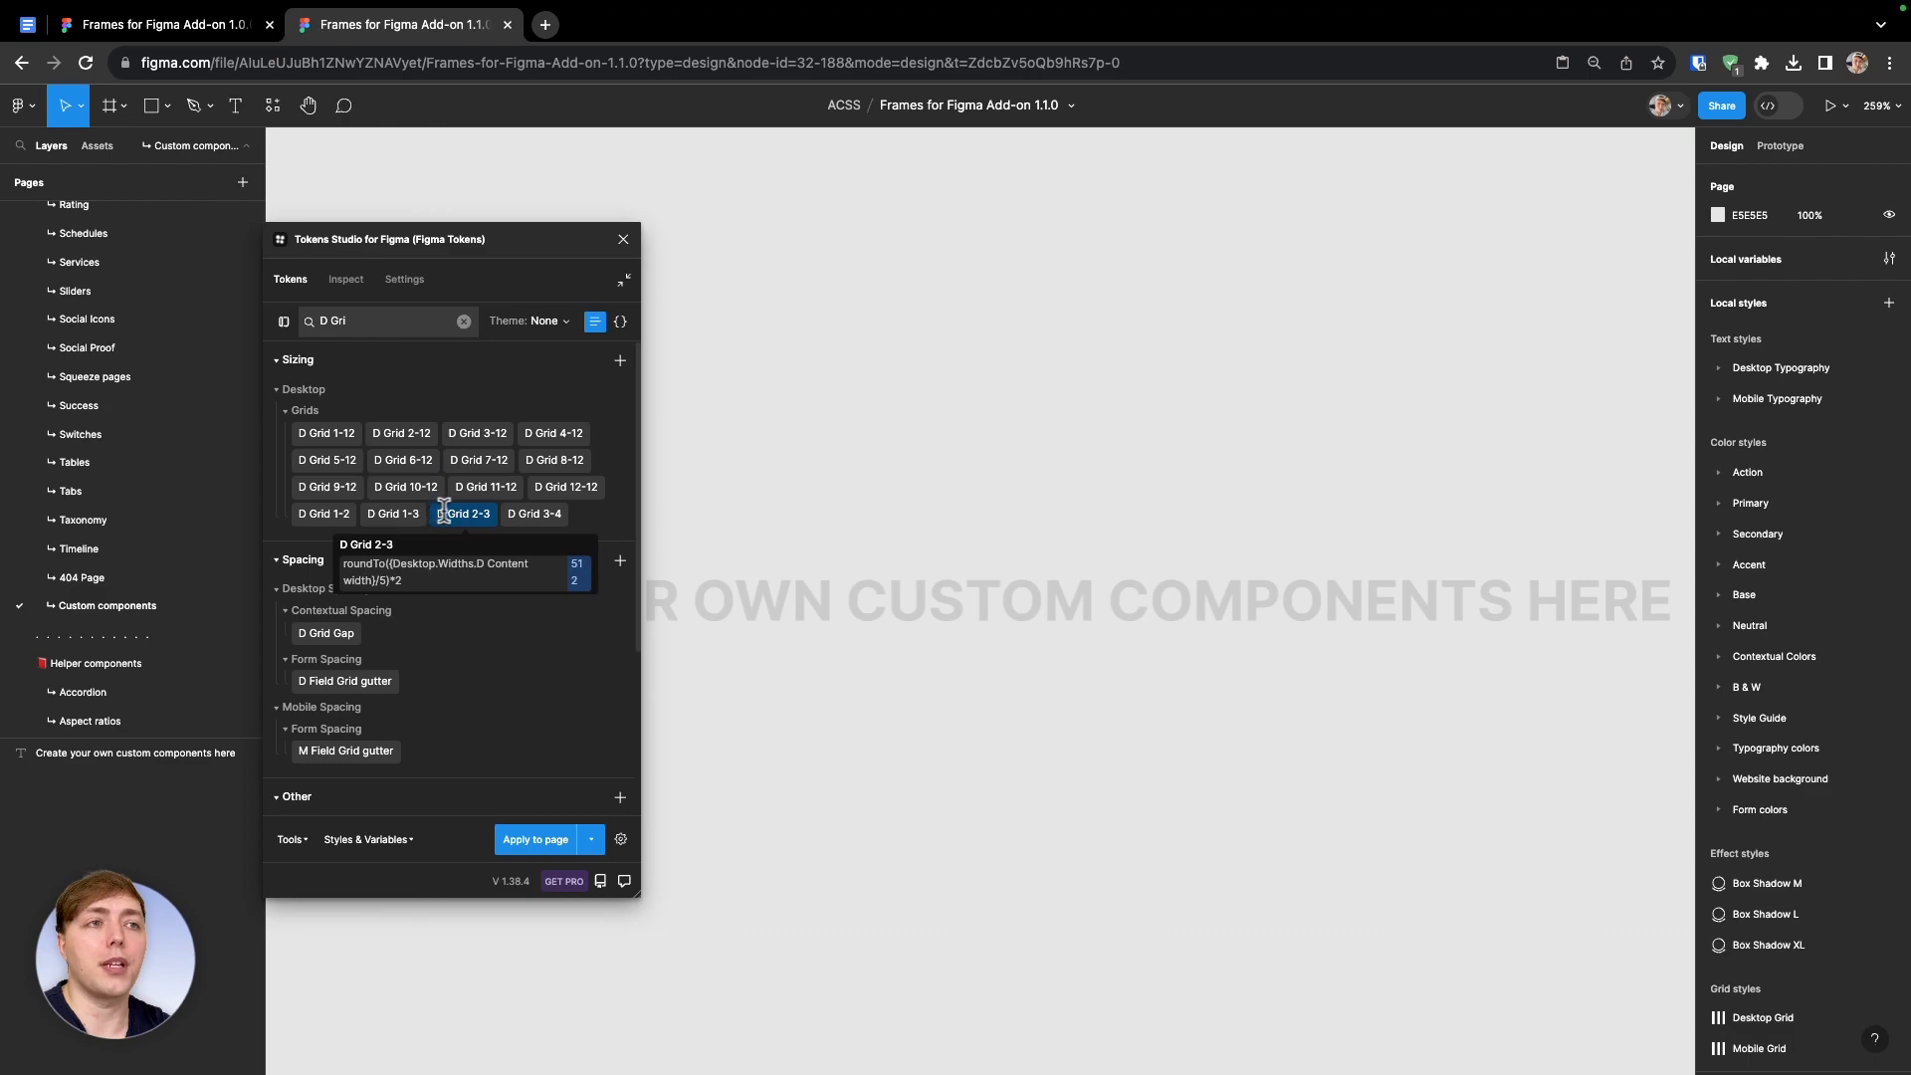
mouse_move(538, 515)
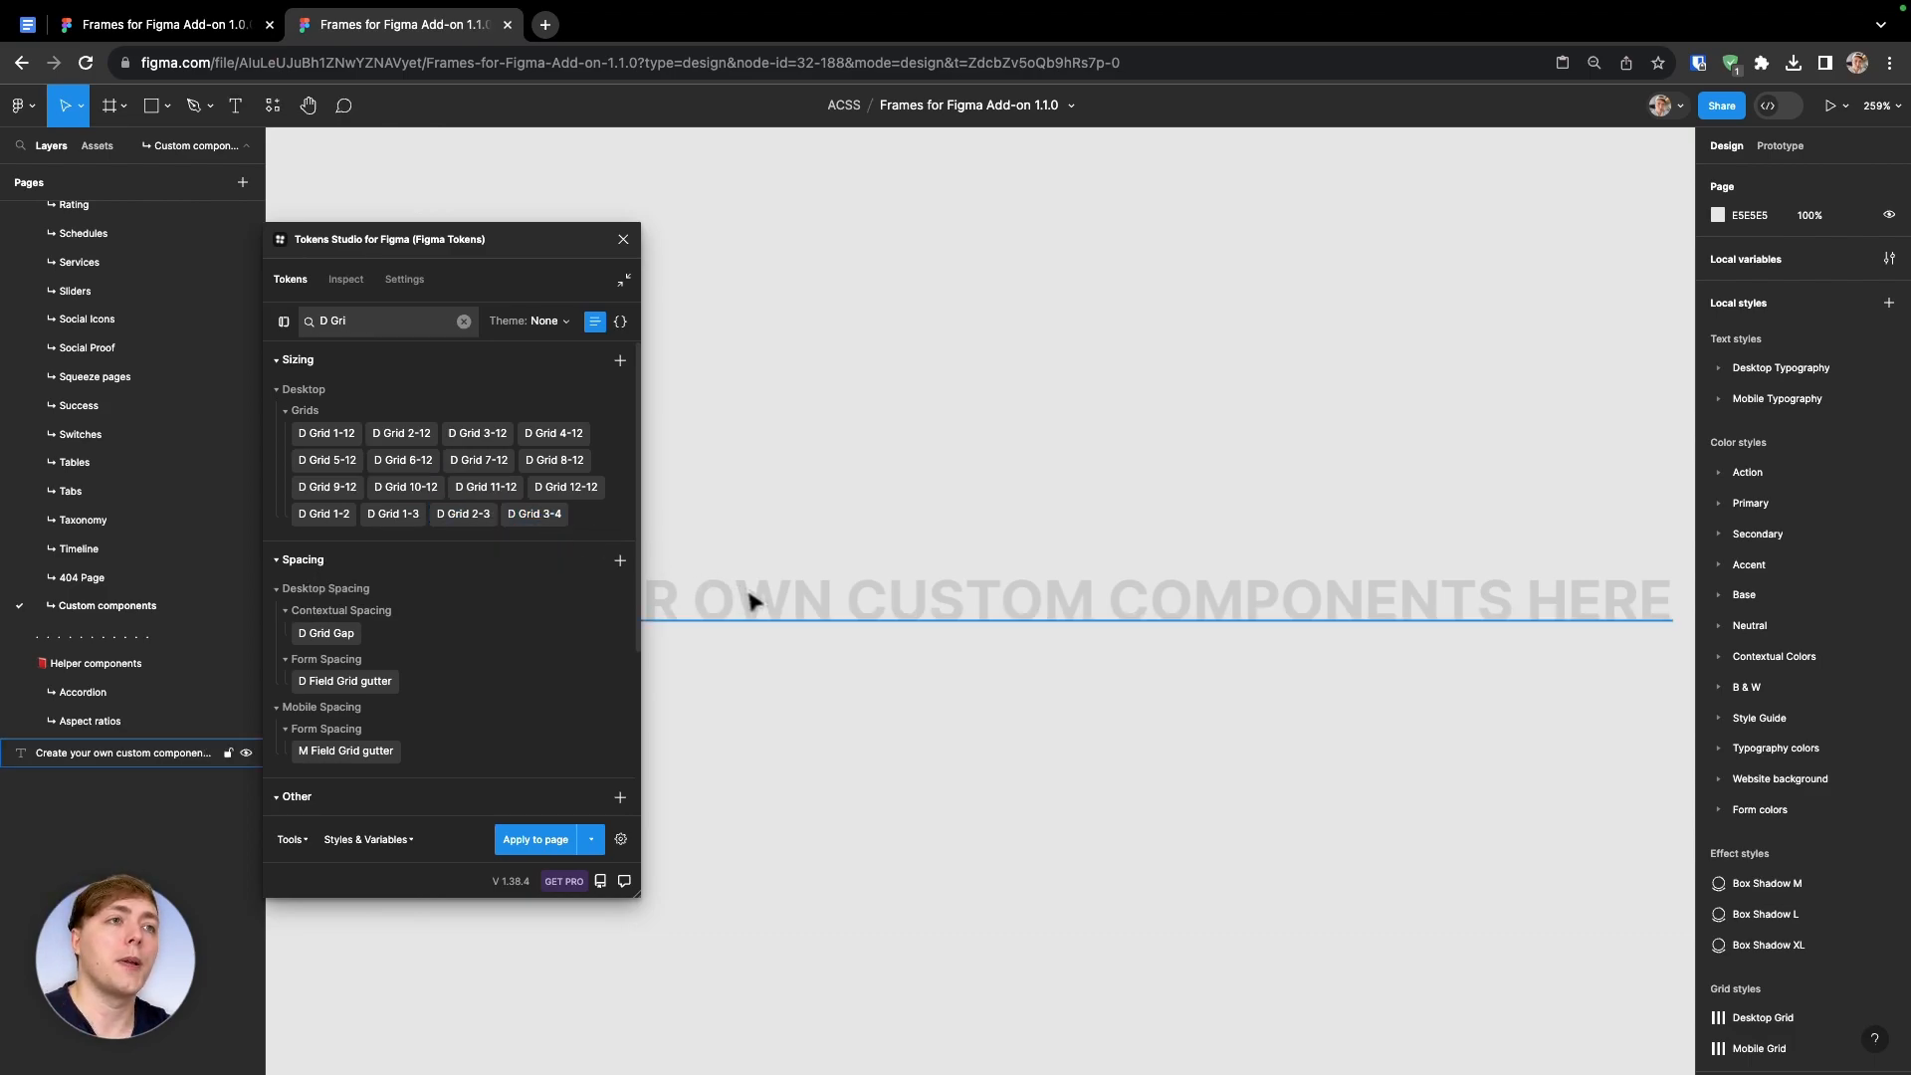
Insert a Section component below the placeholder text on the Custom components page and detach the instance
scroll(967, 464, down, 5)
scroll(966, 458, down, 1)
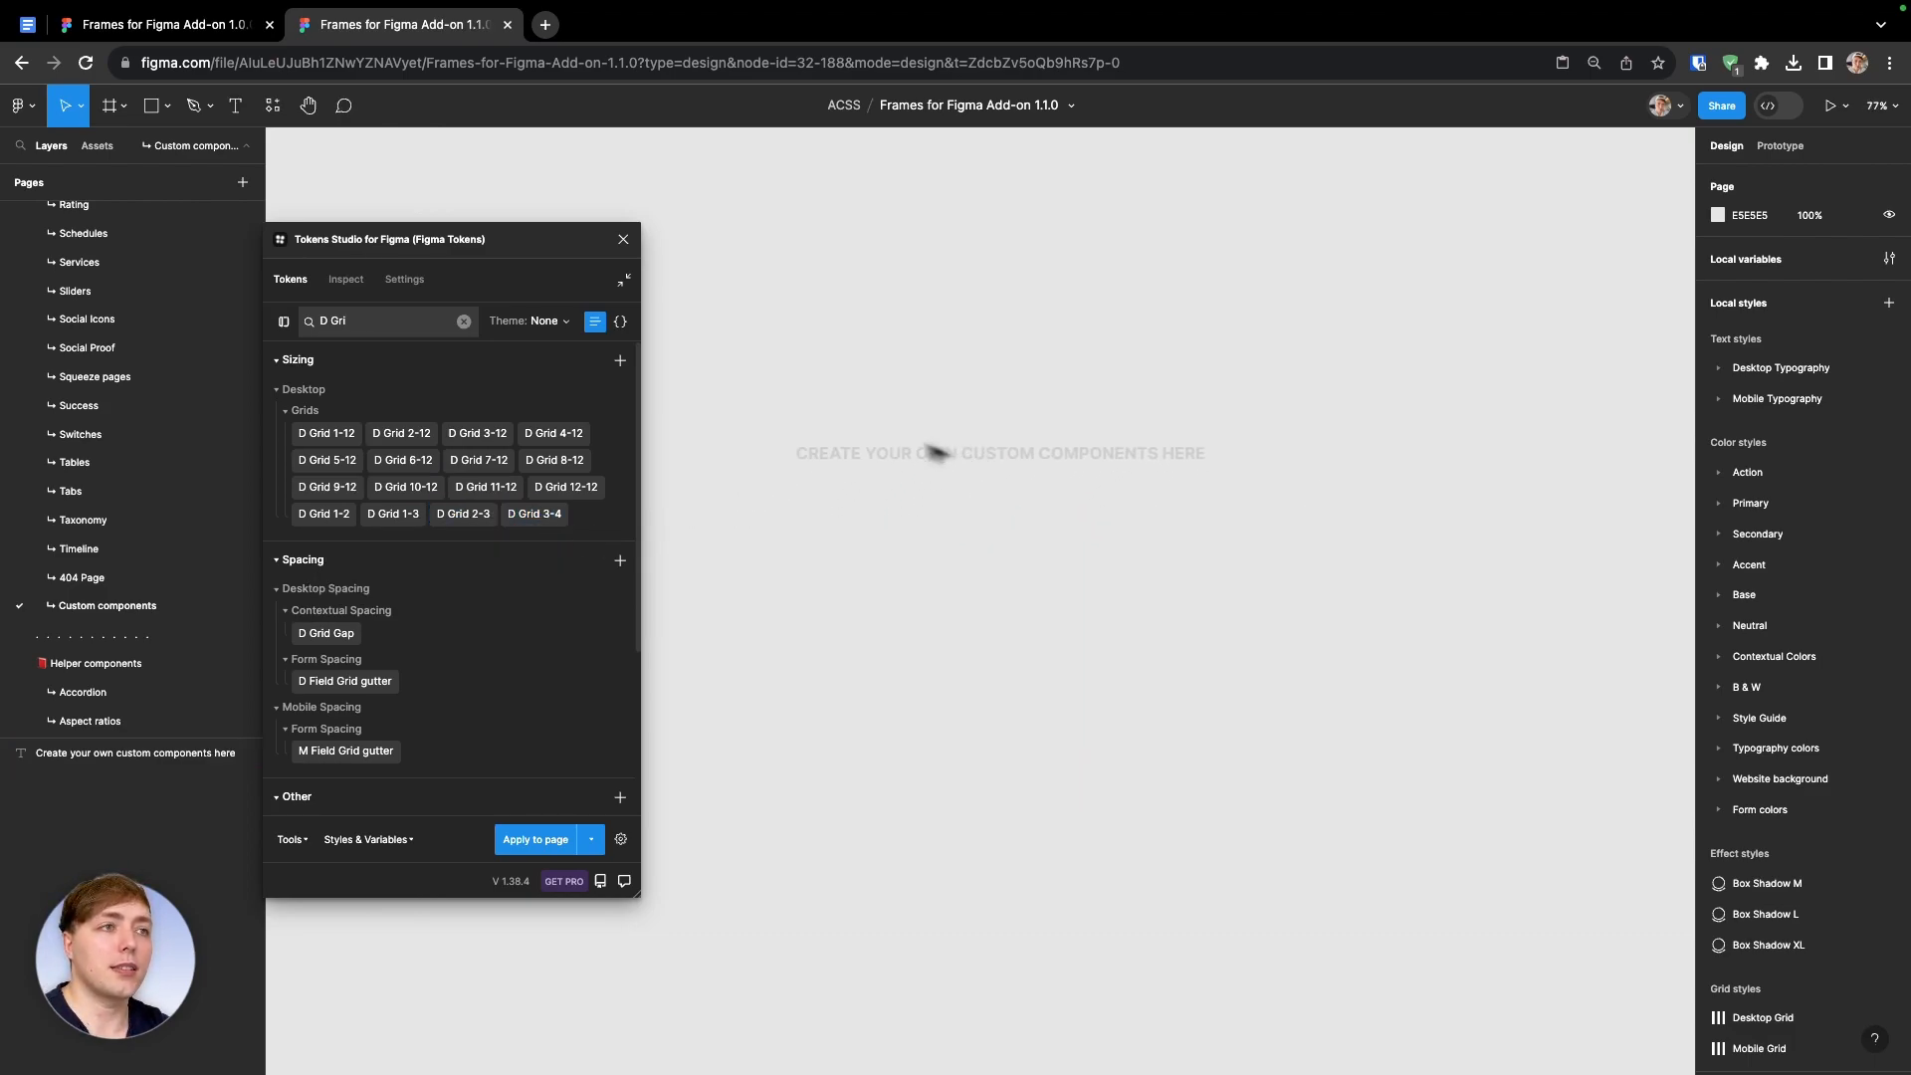
click(841, 582)
key(f)
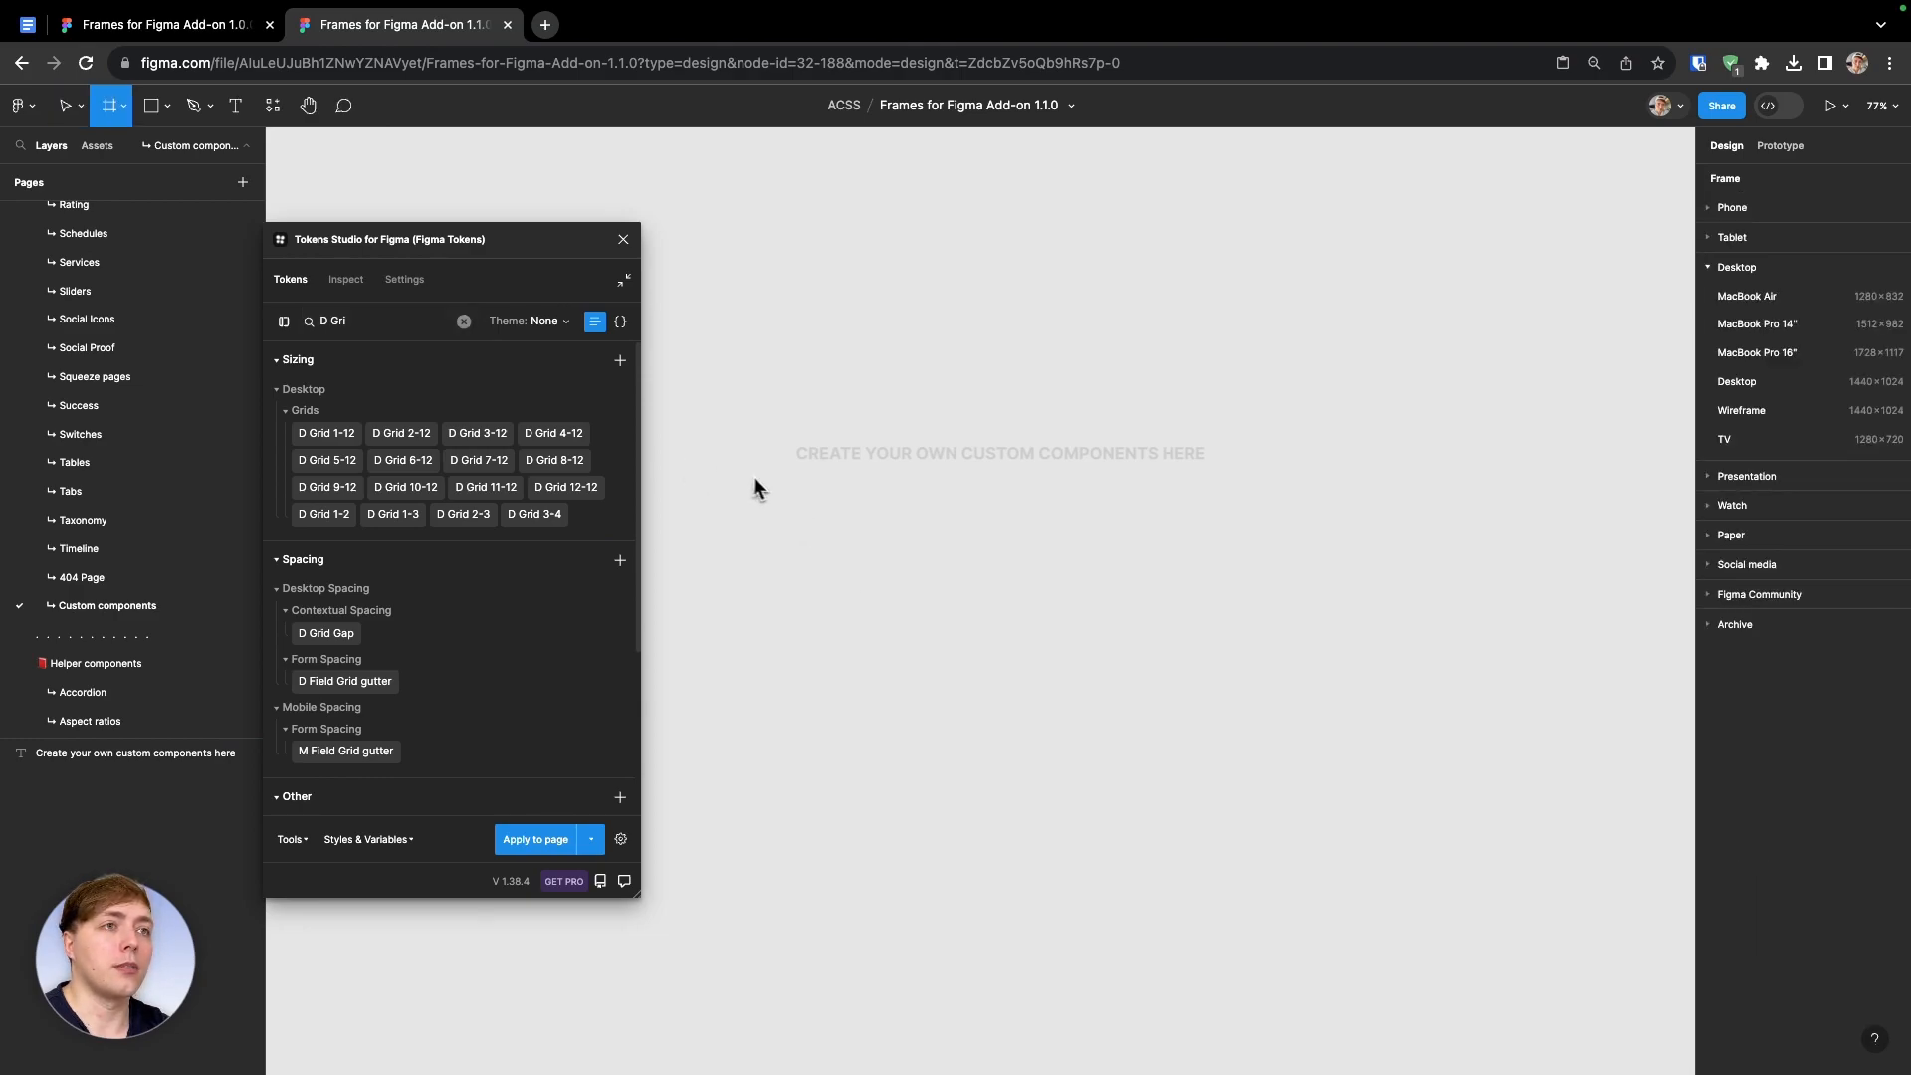
key(shift+i)
text(section)
drag(435, 285, 1183, 833)
key(alt+super+b)
scroll(1215, 735, down, 2)
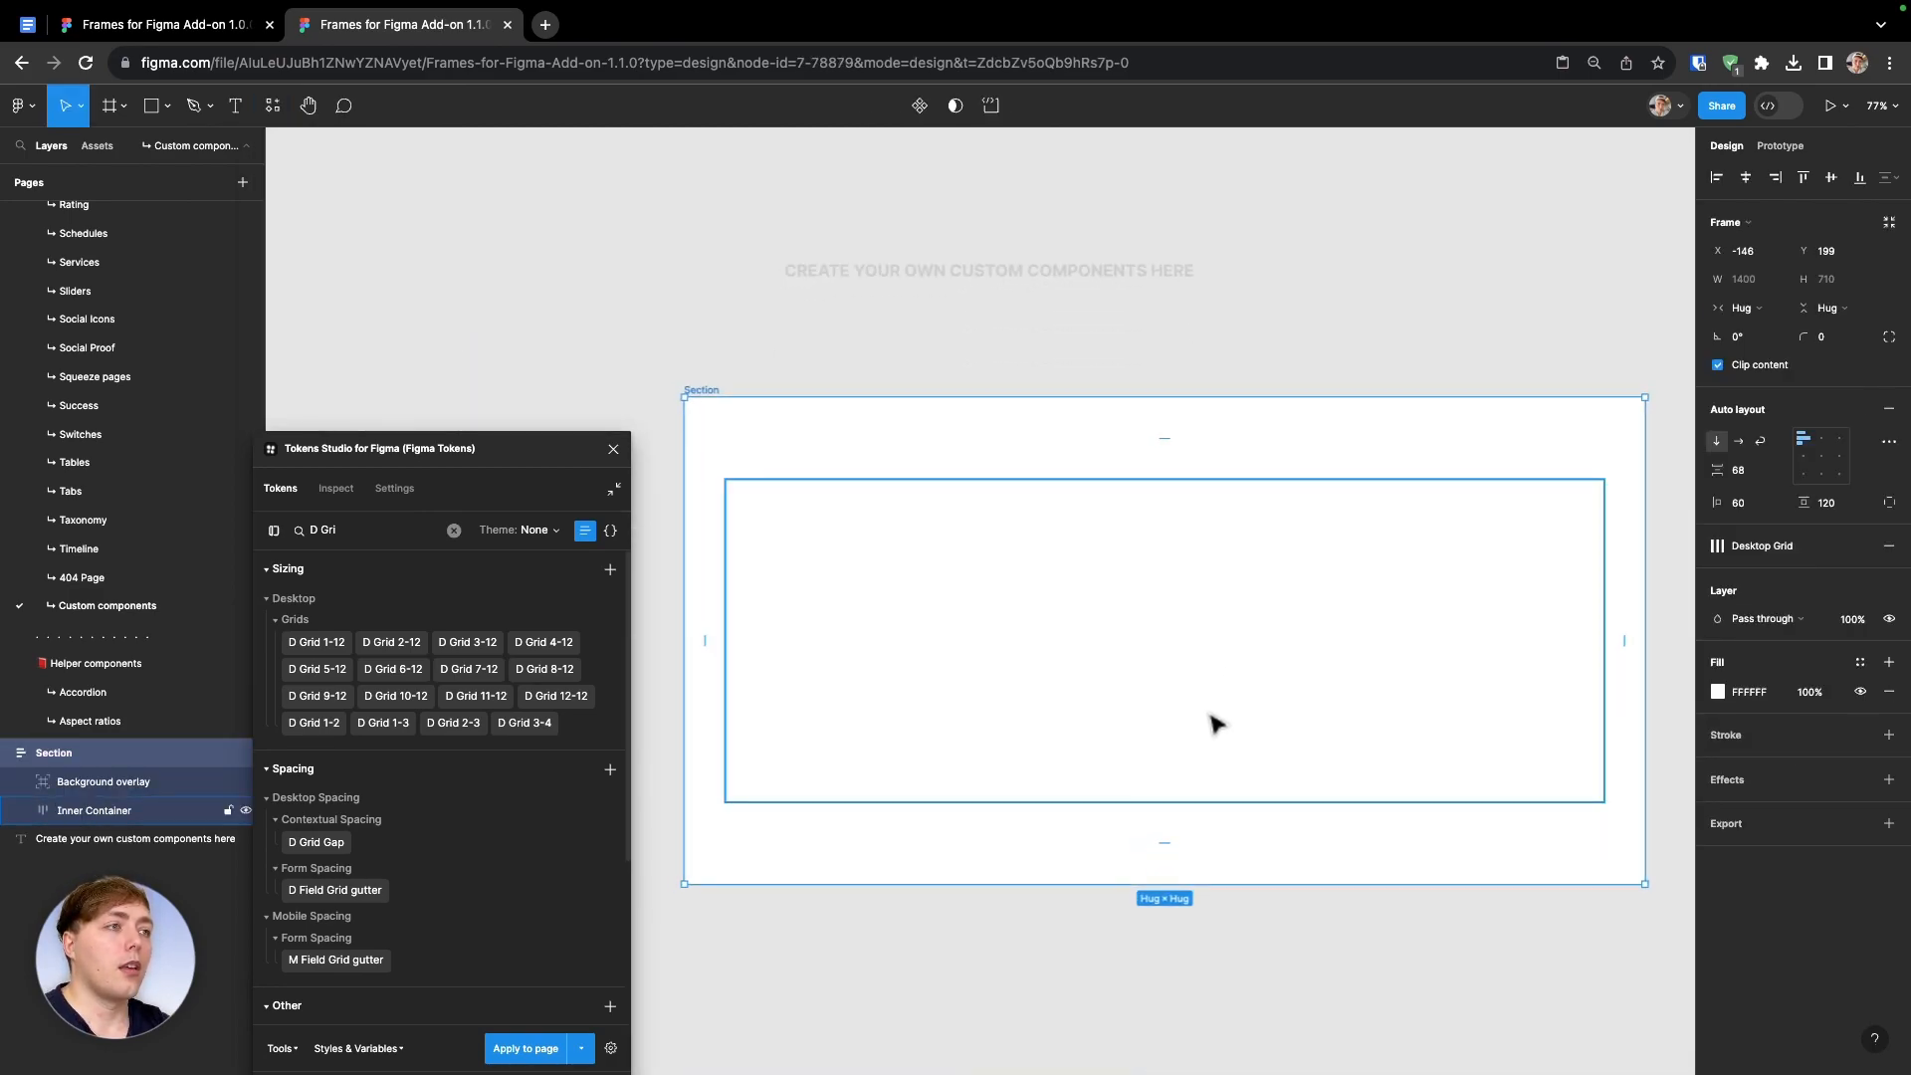
Draw a frame about 378 × 376 inside the section's Inner Container and duplicate it
click(1117, 668)
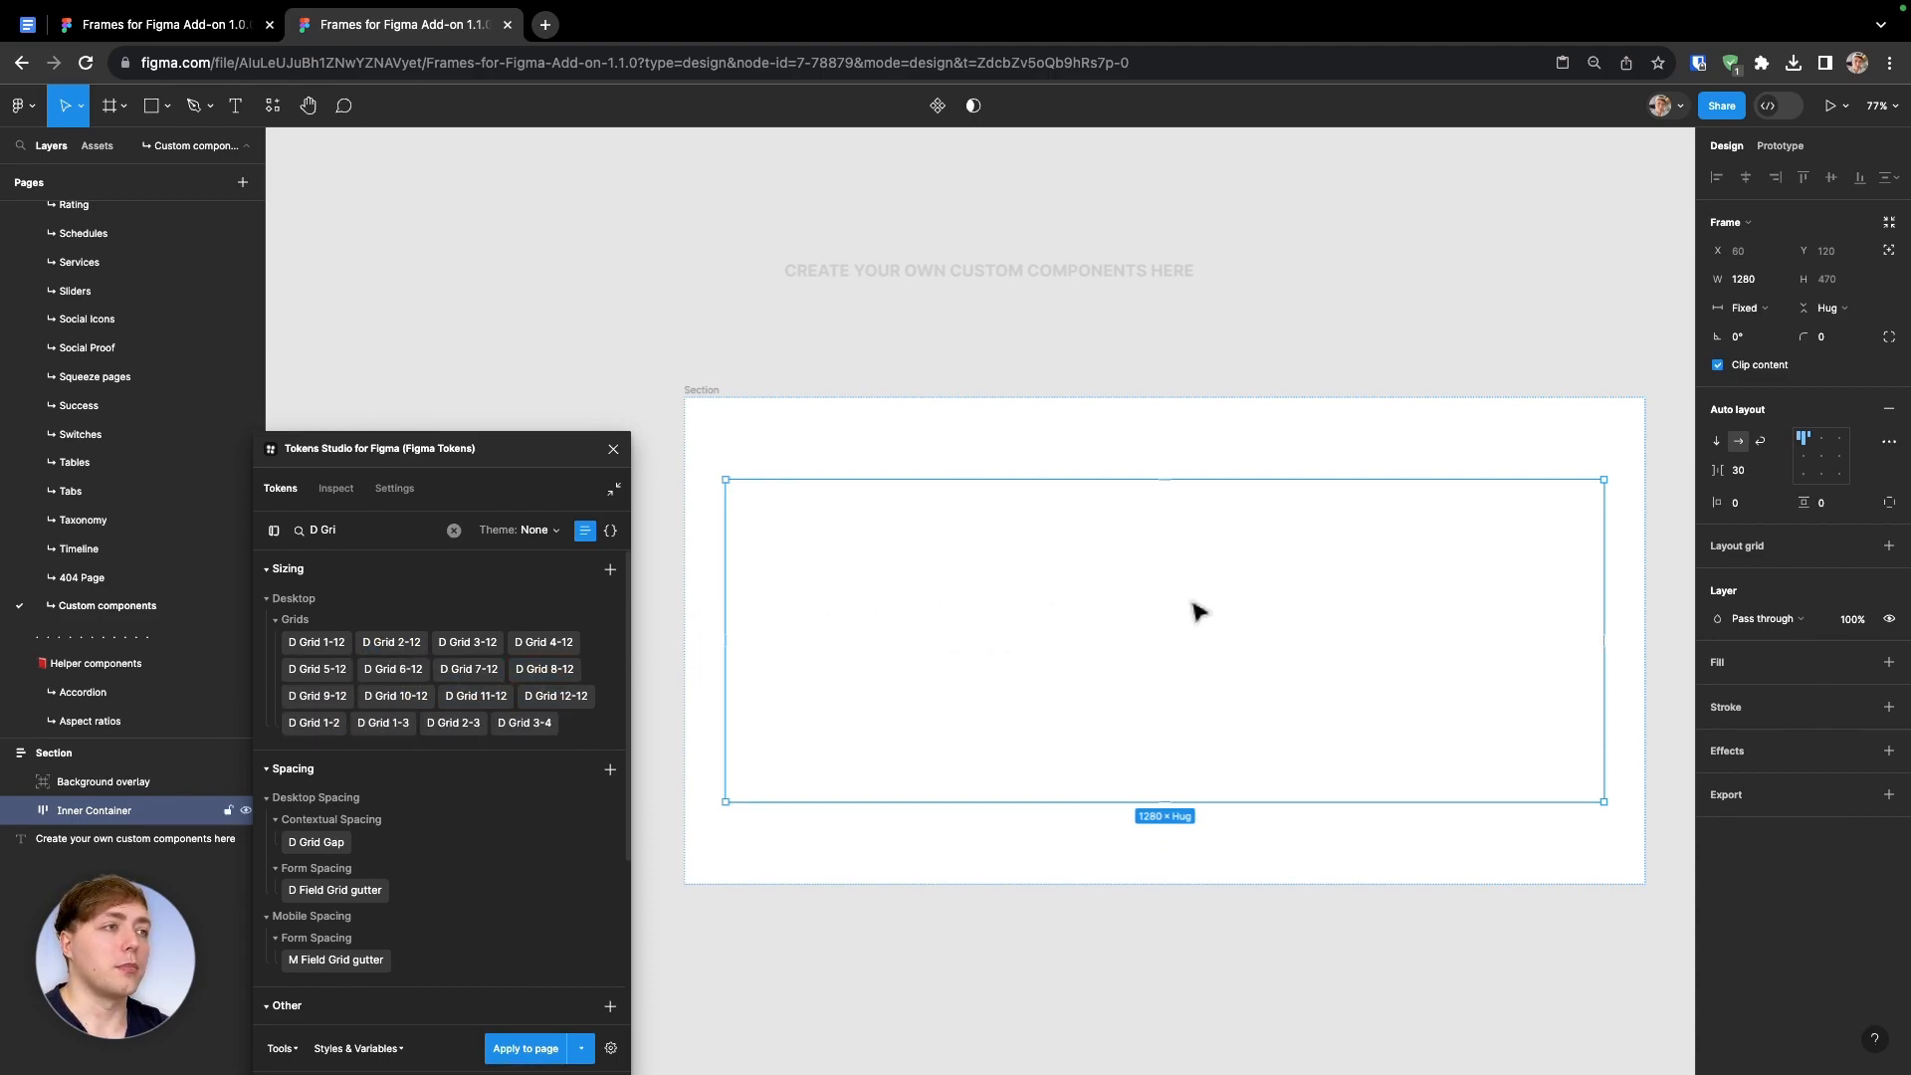
key(f)
drag(811, 517, 956, 785)
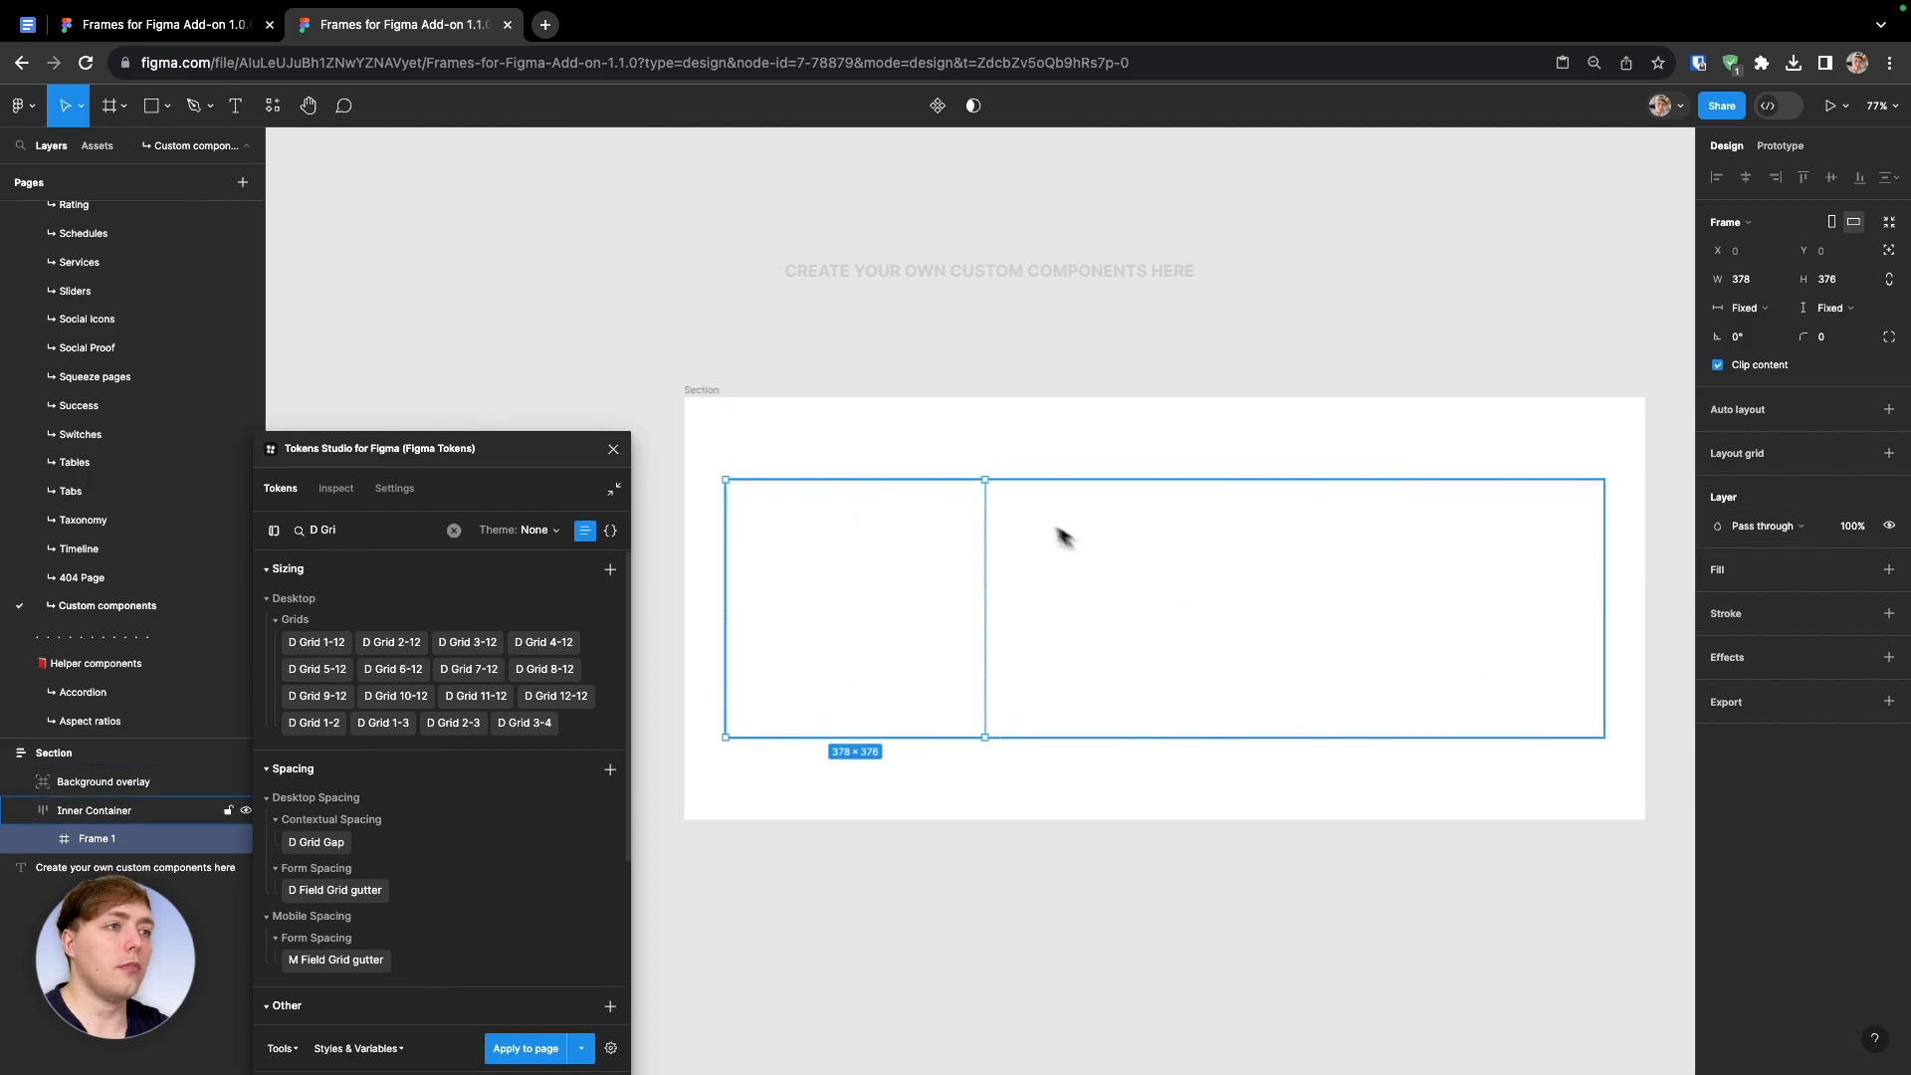
key(ctrl+d)
Fill the first frame with the Primary shade token and the duplicate with the Primary complementary color token
click(926, 583)
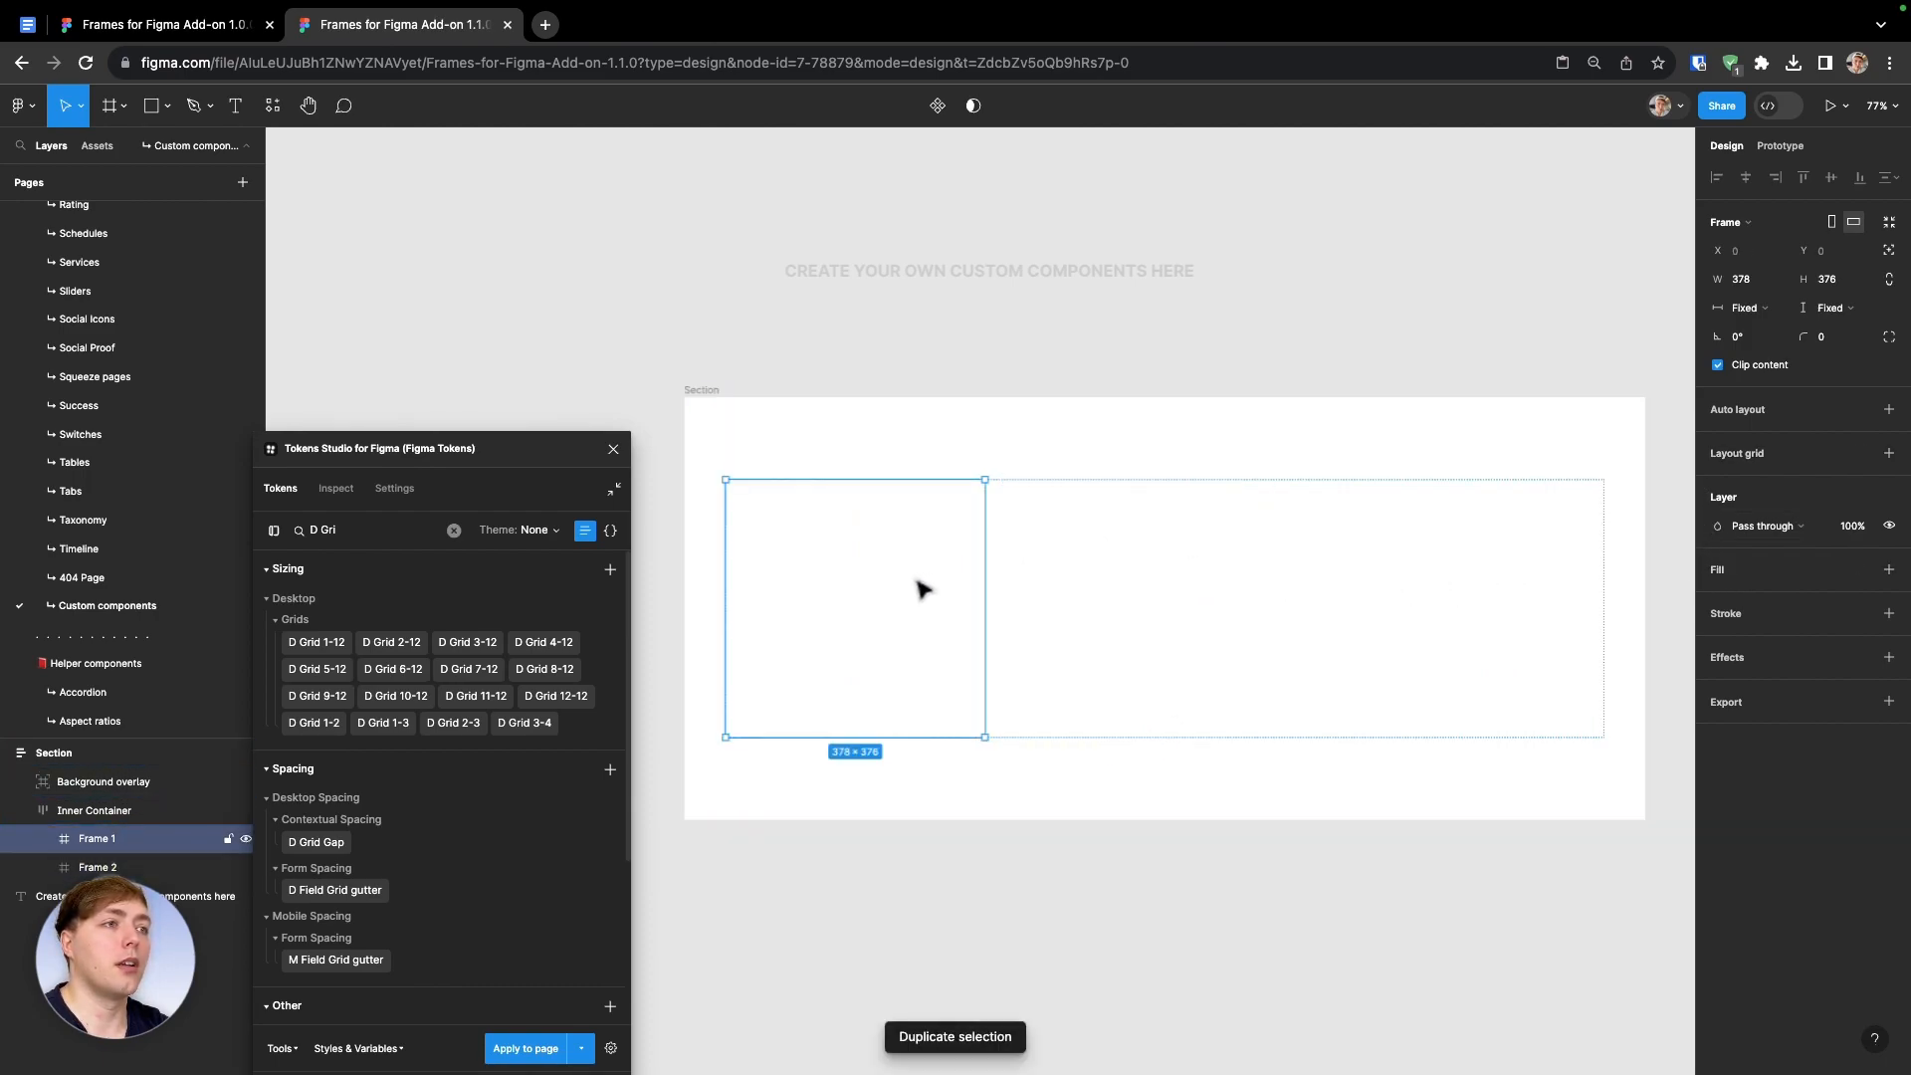
triple_click(393, 530)
text(pi)
key(BackSpace)
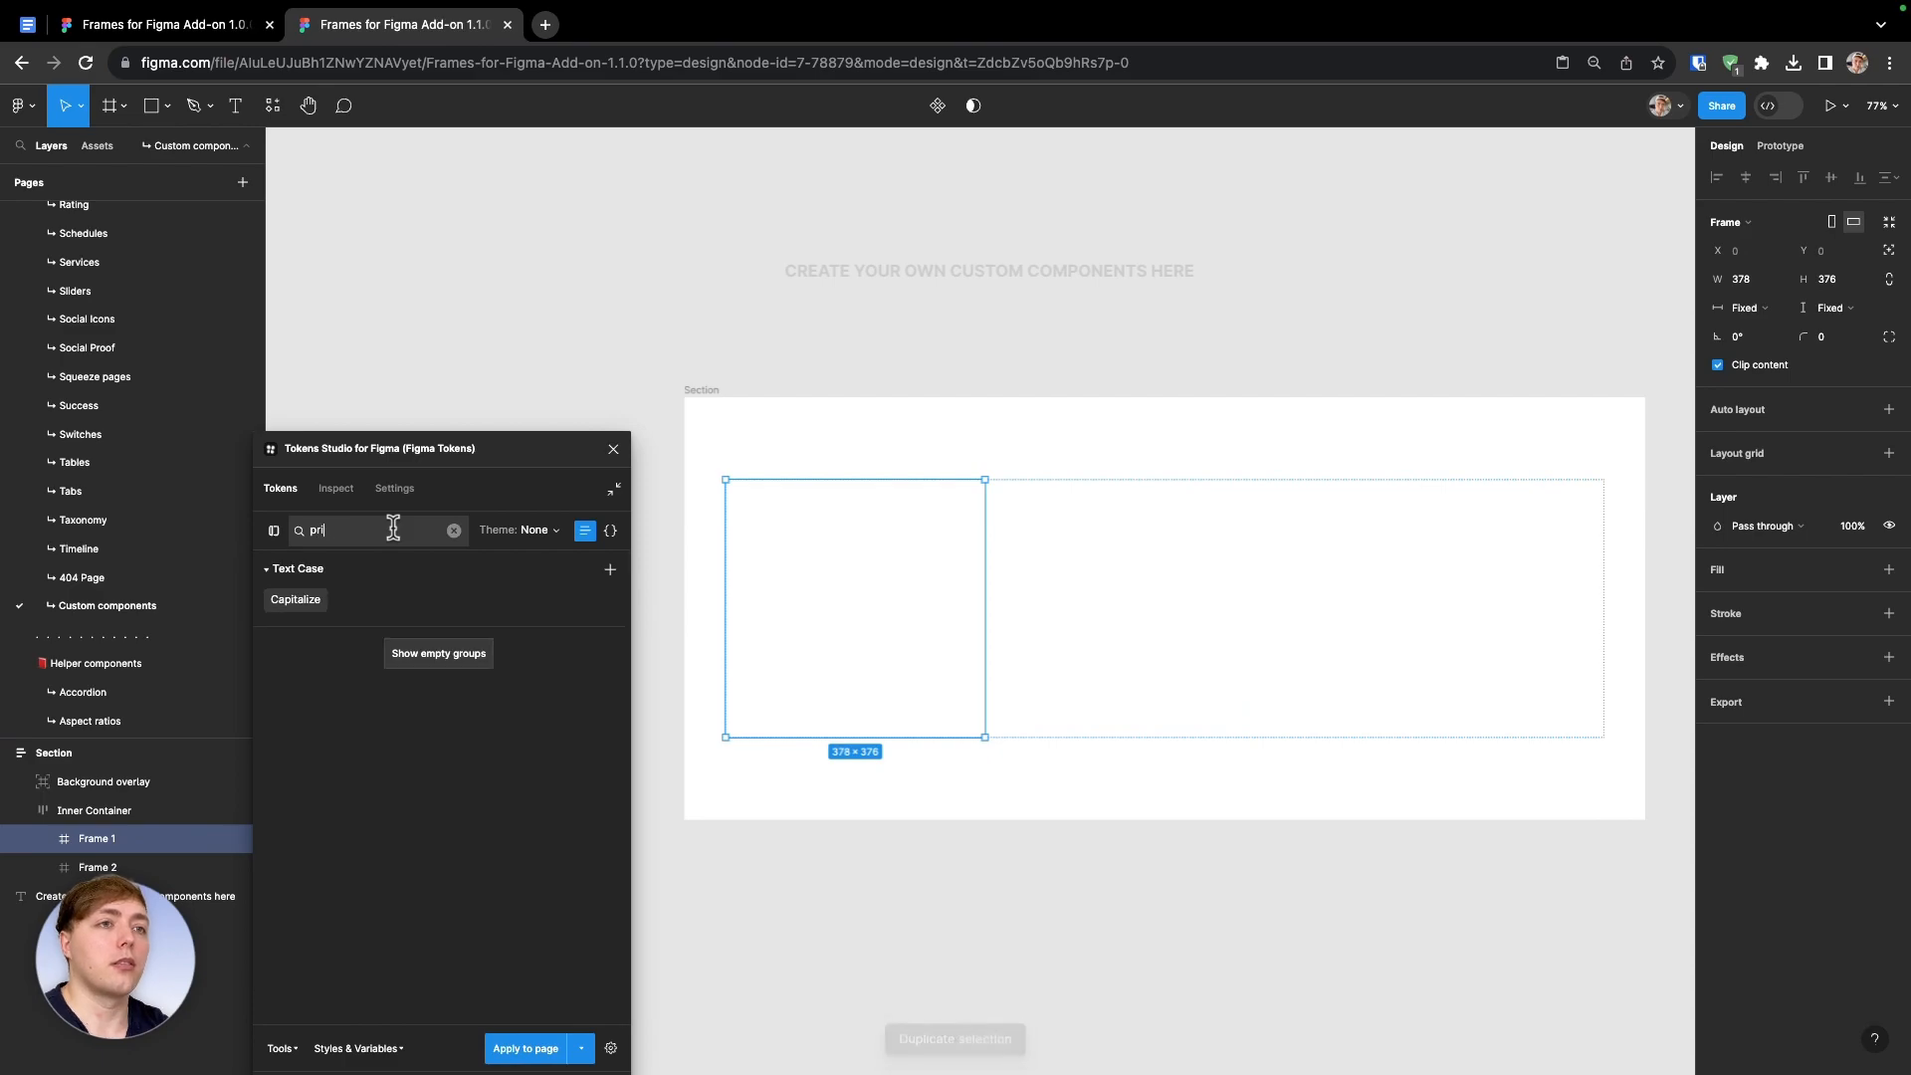
text(rim)
click(292, 642)
click(1119, 629)
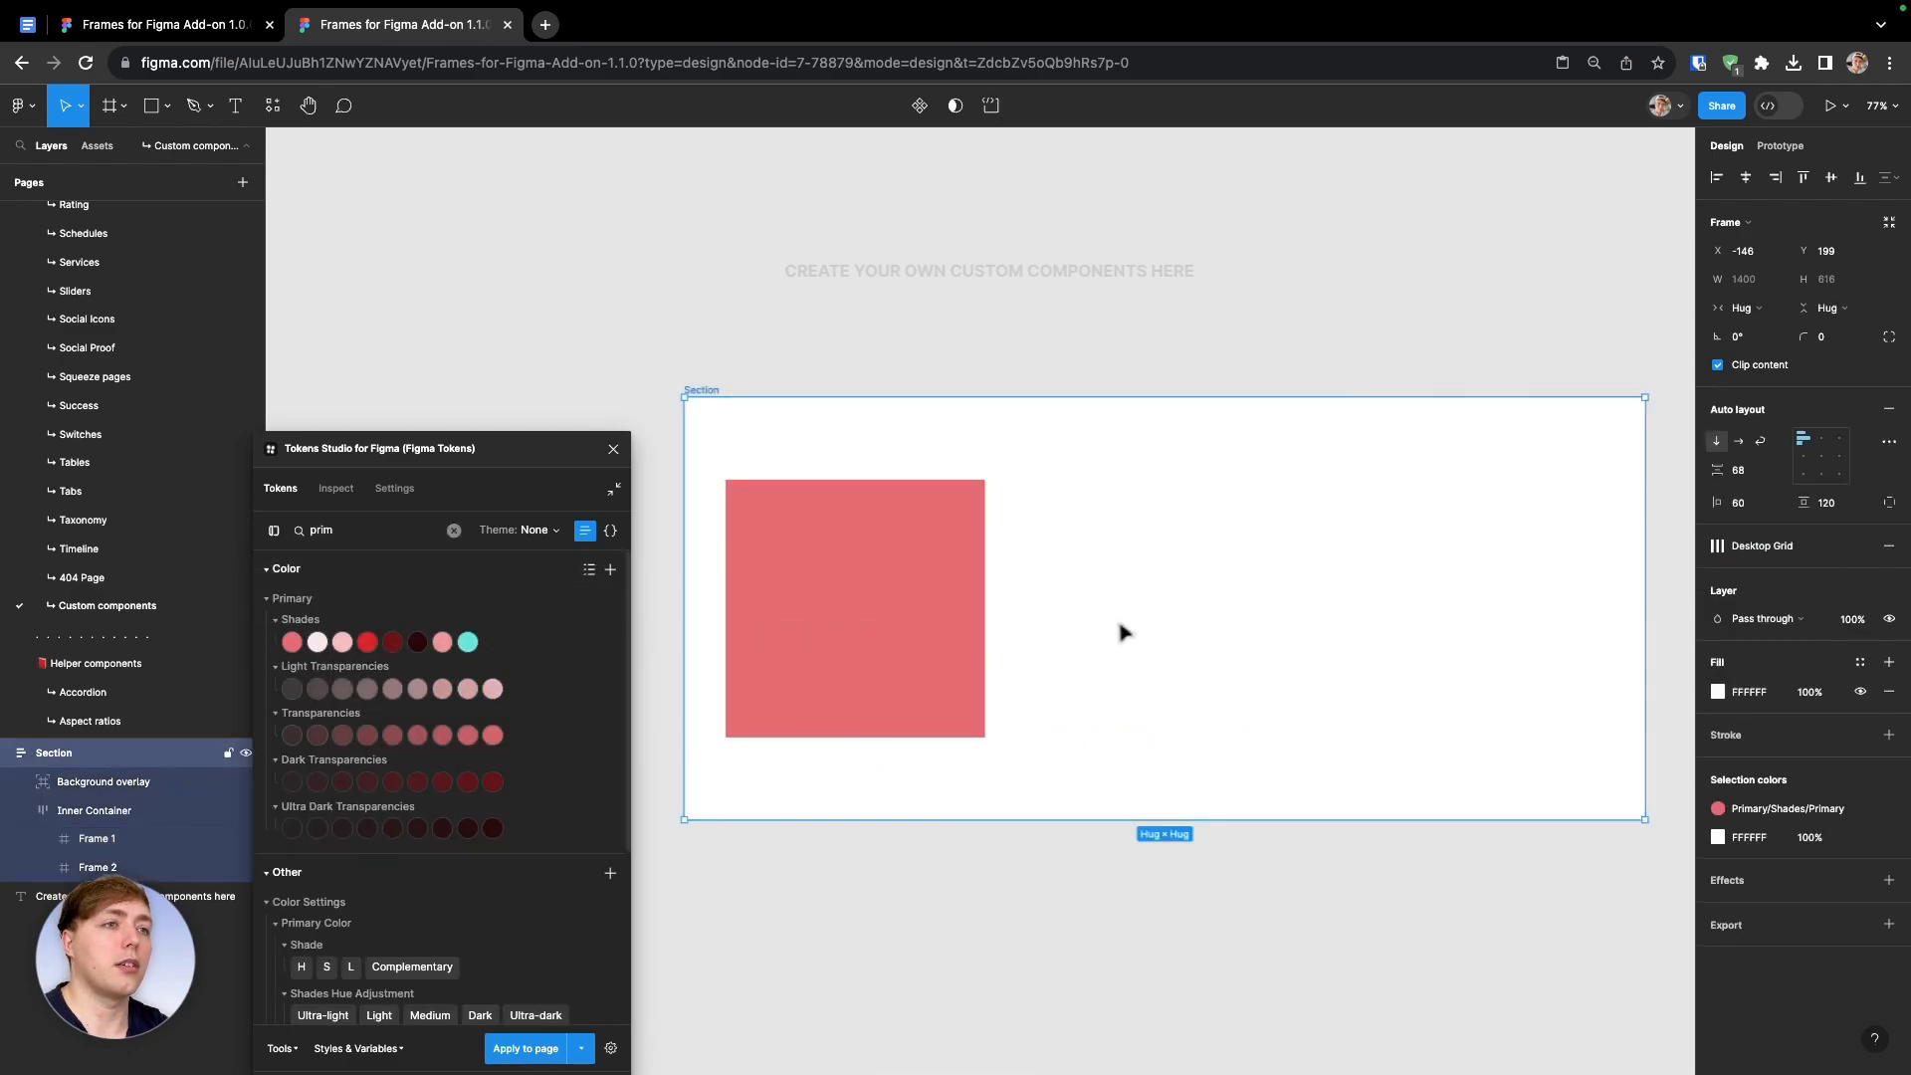
double_click(1131, 634)
double_click(1131, 634)
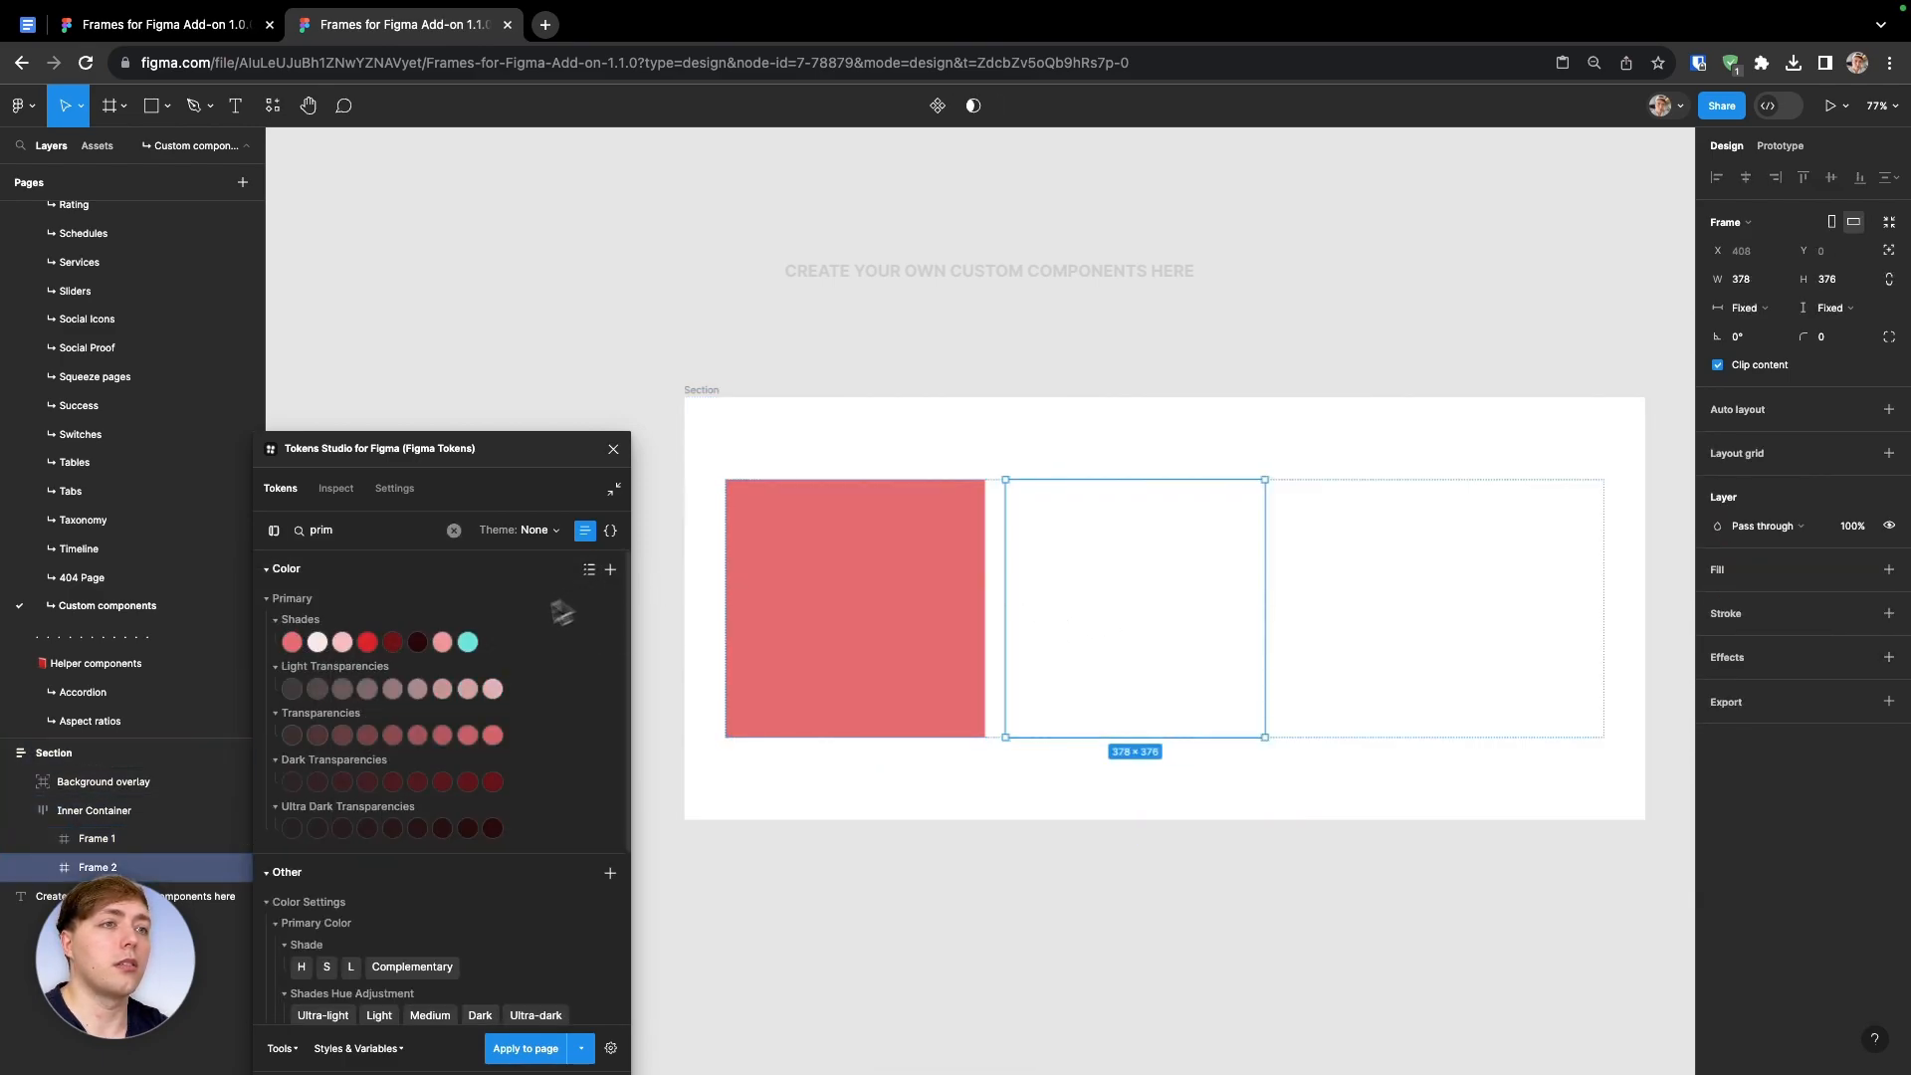
click(468, 642)
Set the width of both colored frames to Fill container
click(958, 585)
shift+click(1105, 607)
click(1744, 307)
click(1782, 343)
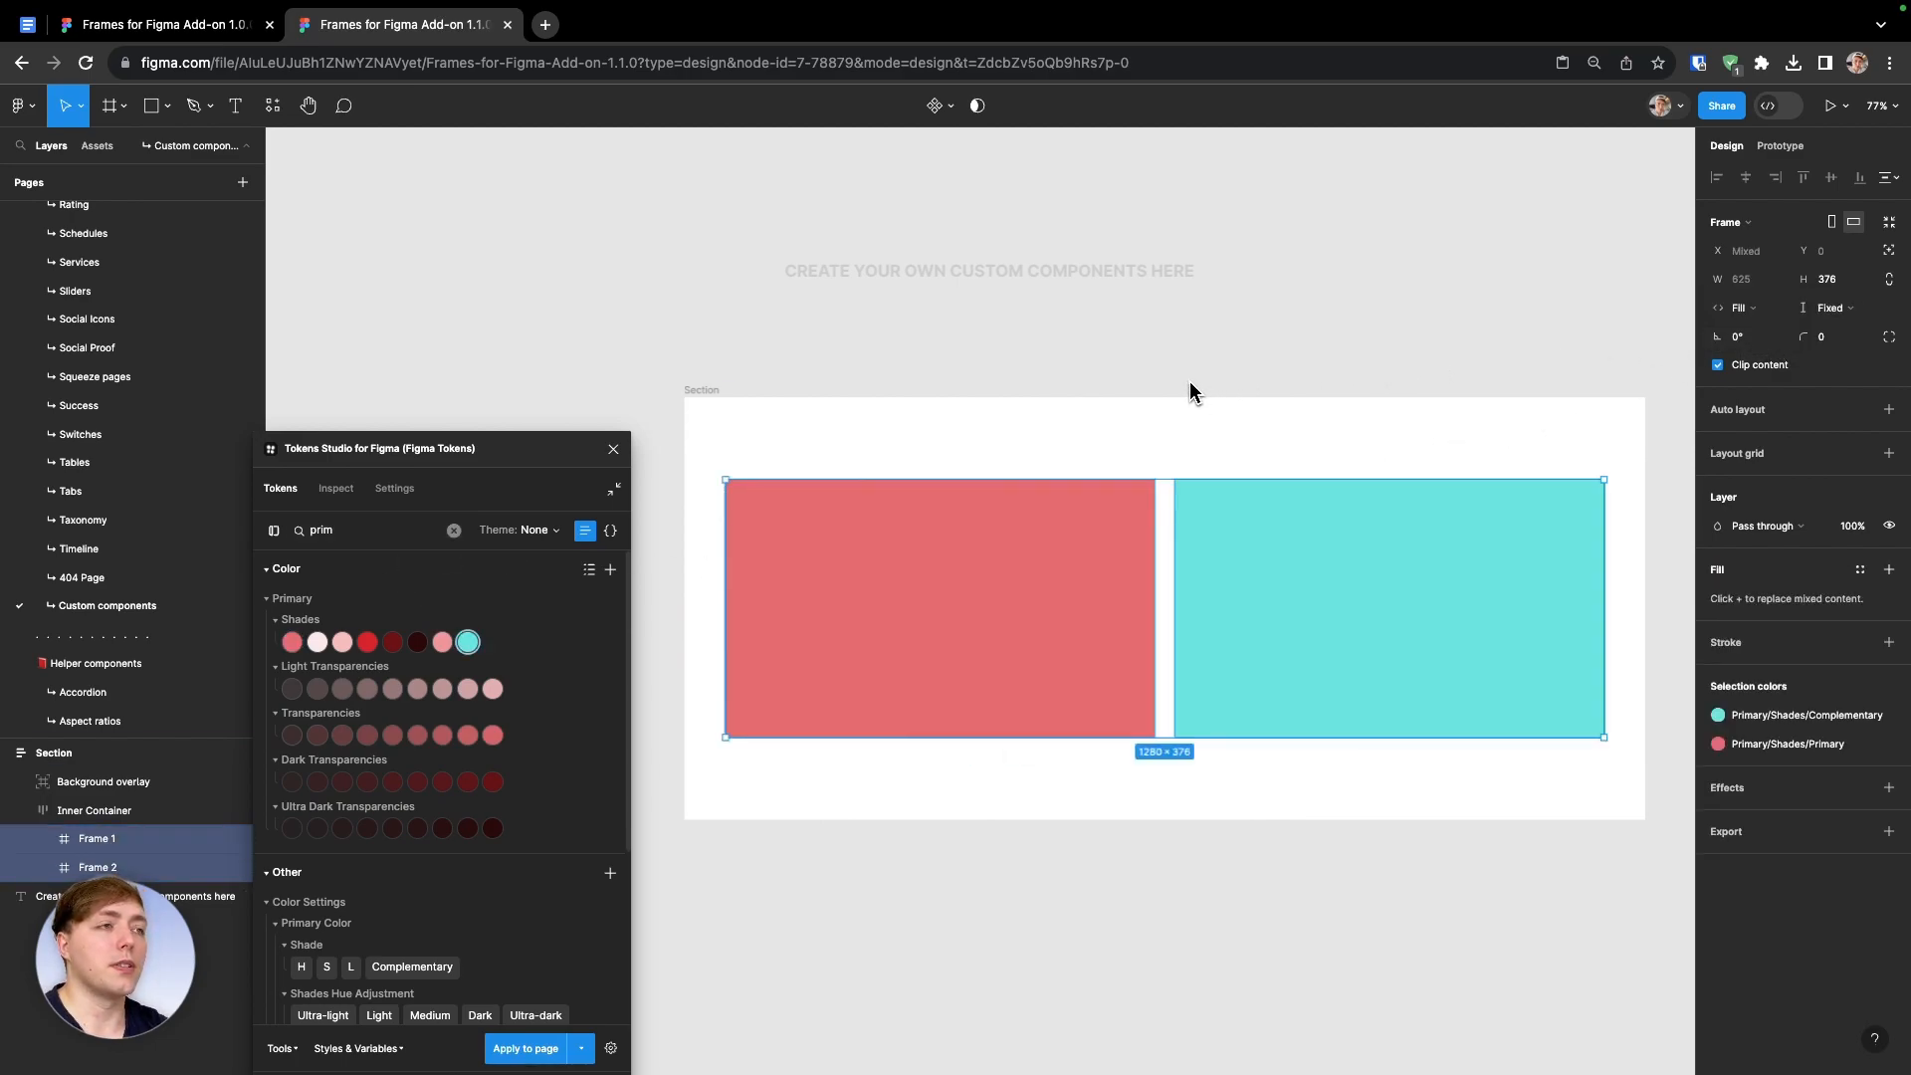
Apply the D Grid 1-3 token as the max width of the red frame
click(1069, 549)
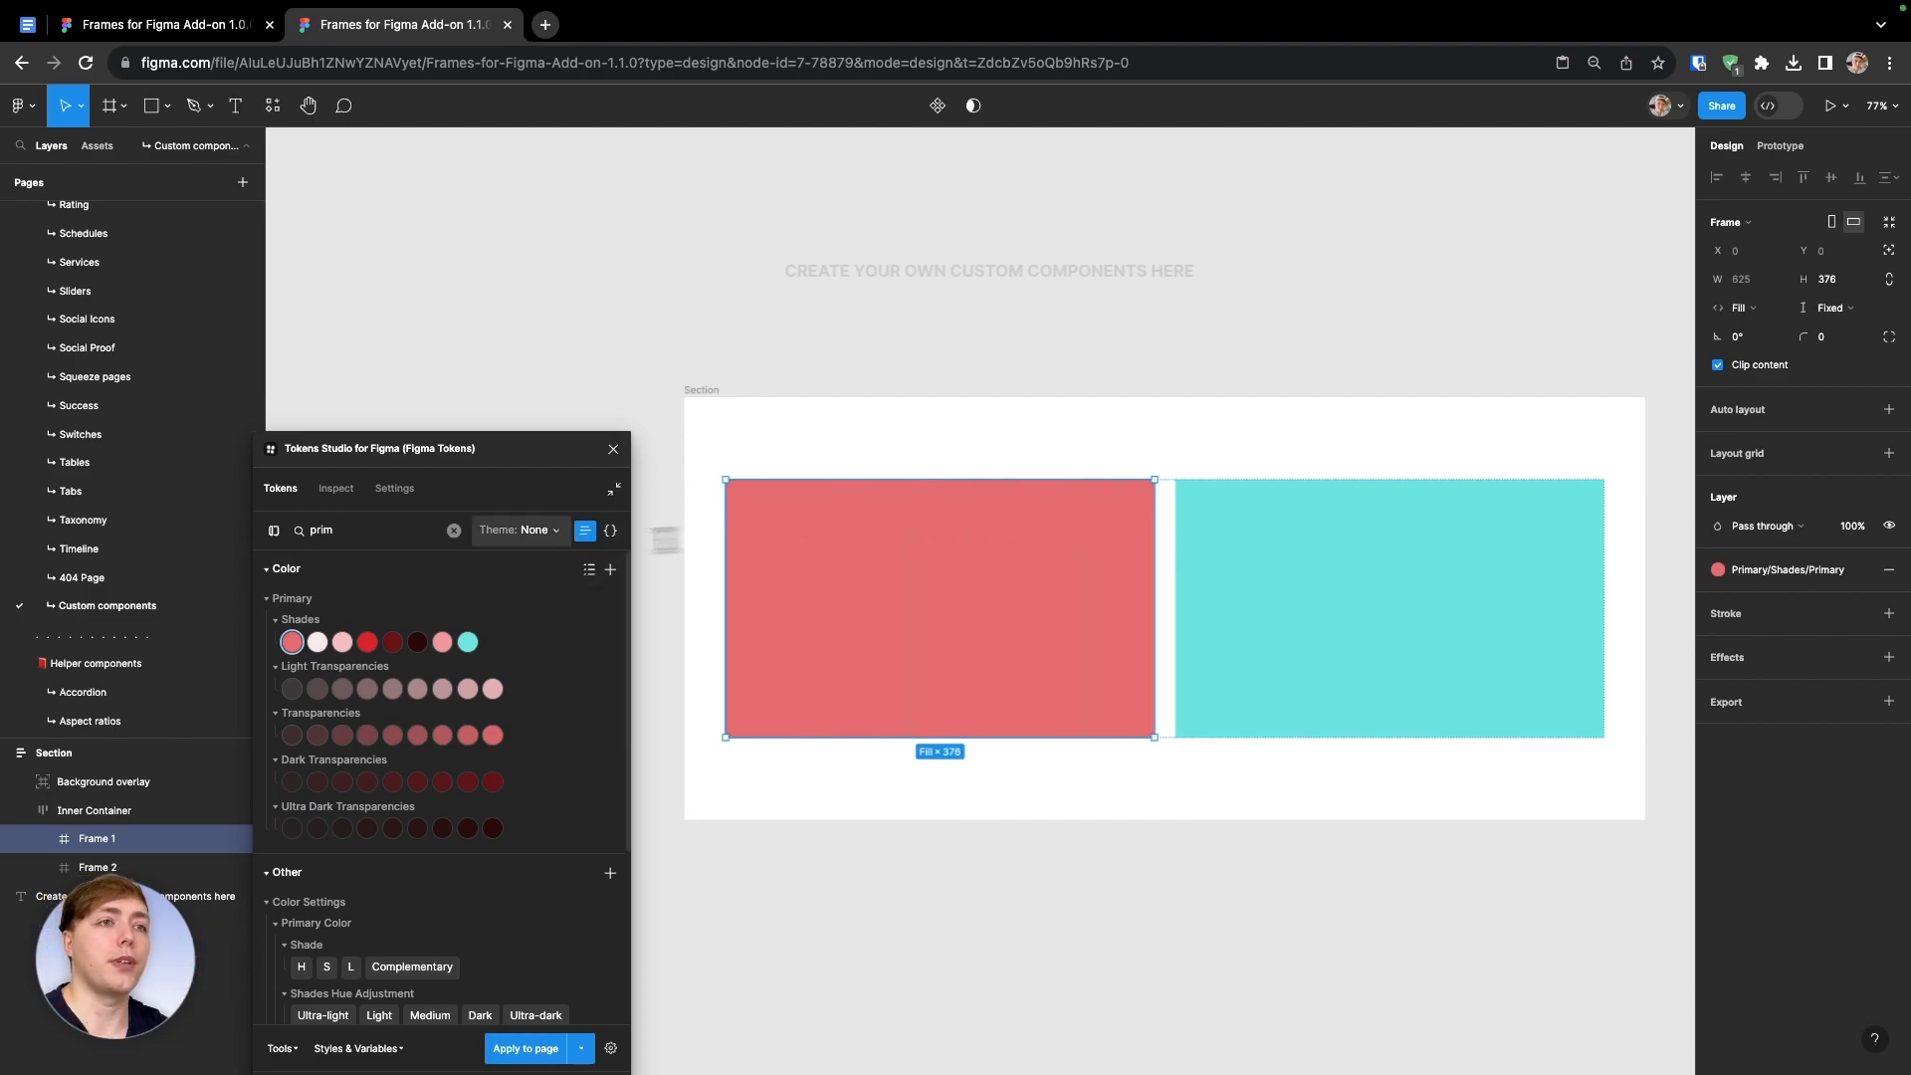
click(370, 532)
text(d gri)
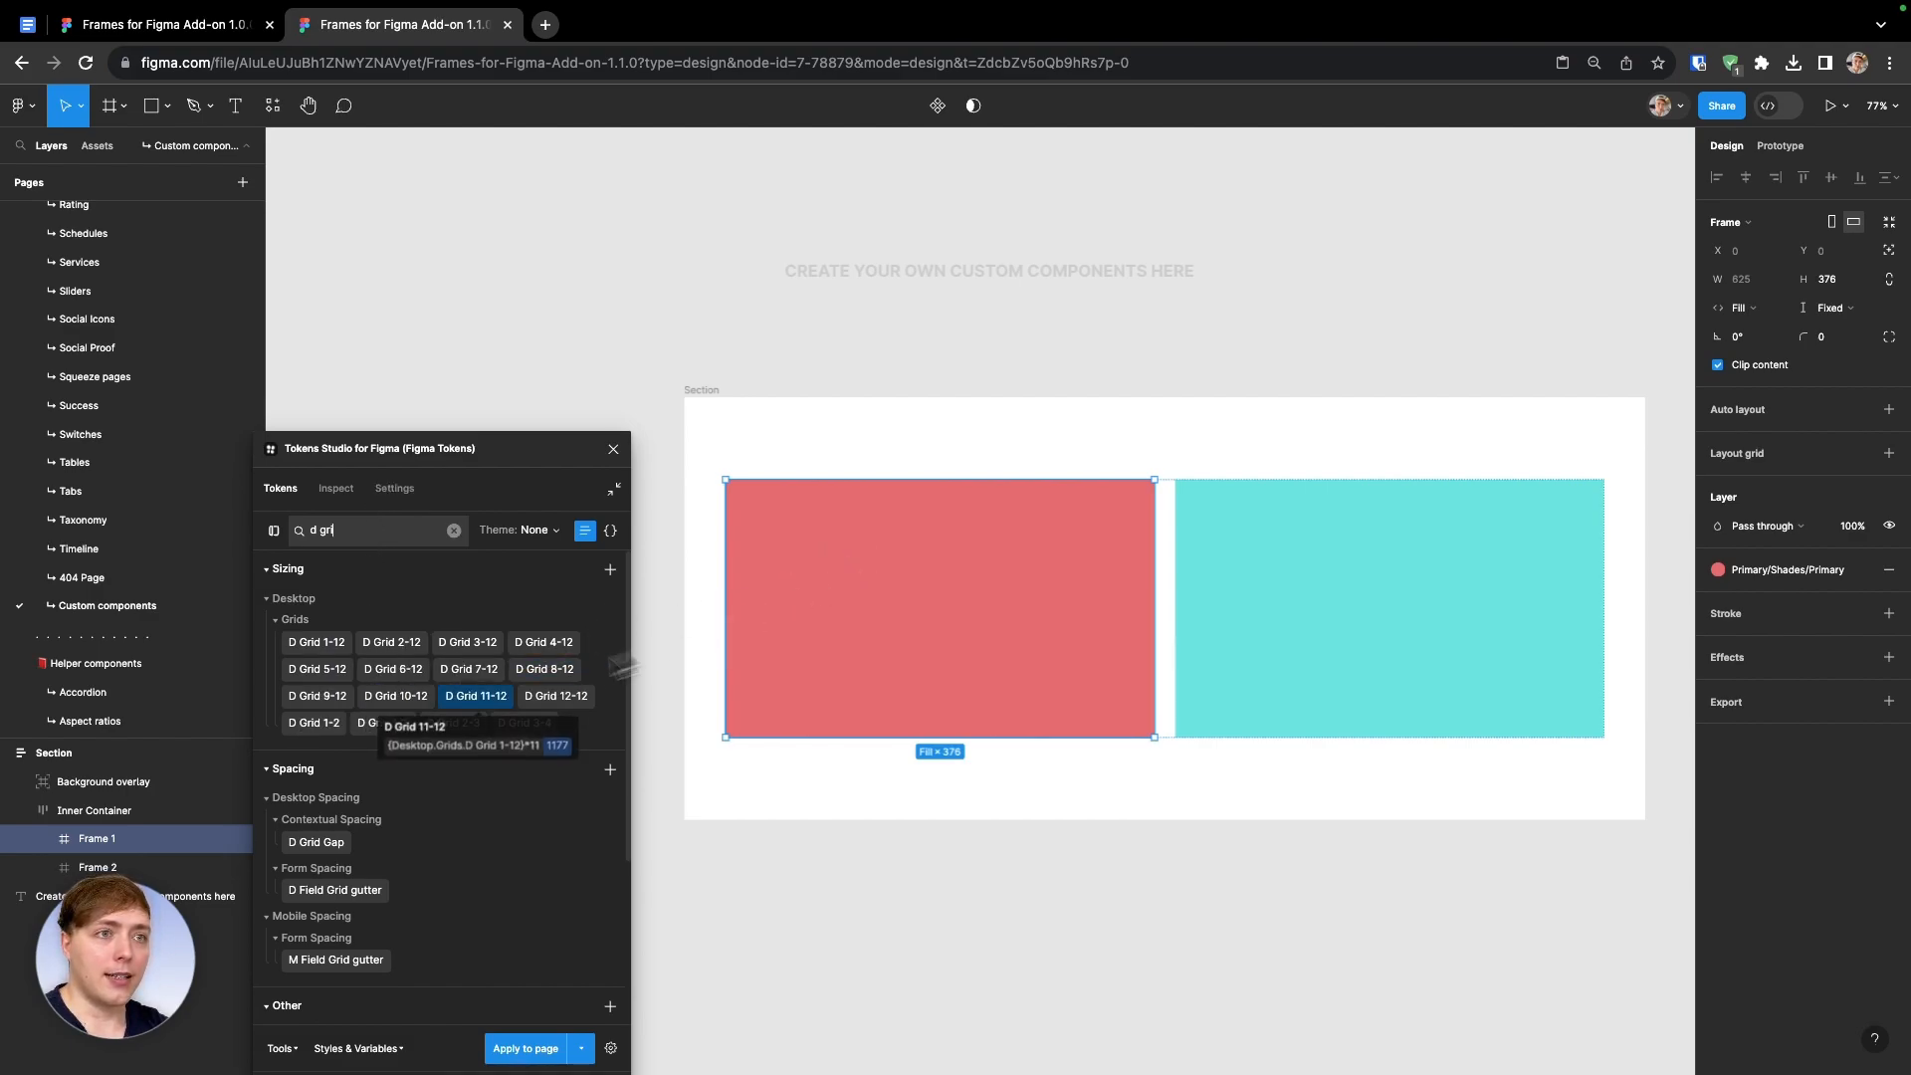
right_click(359, 737)
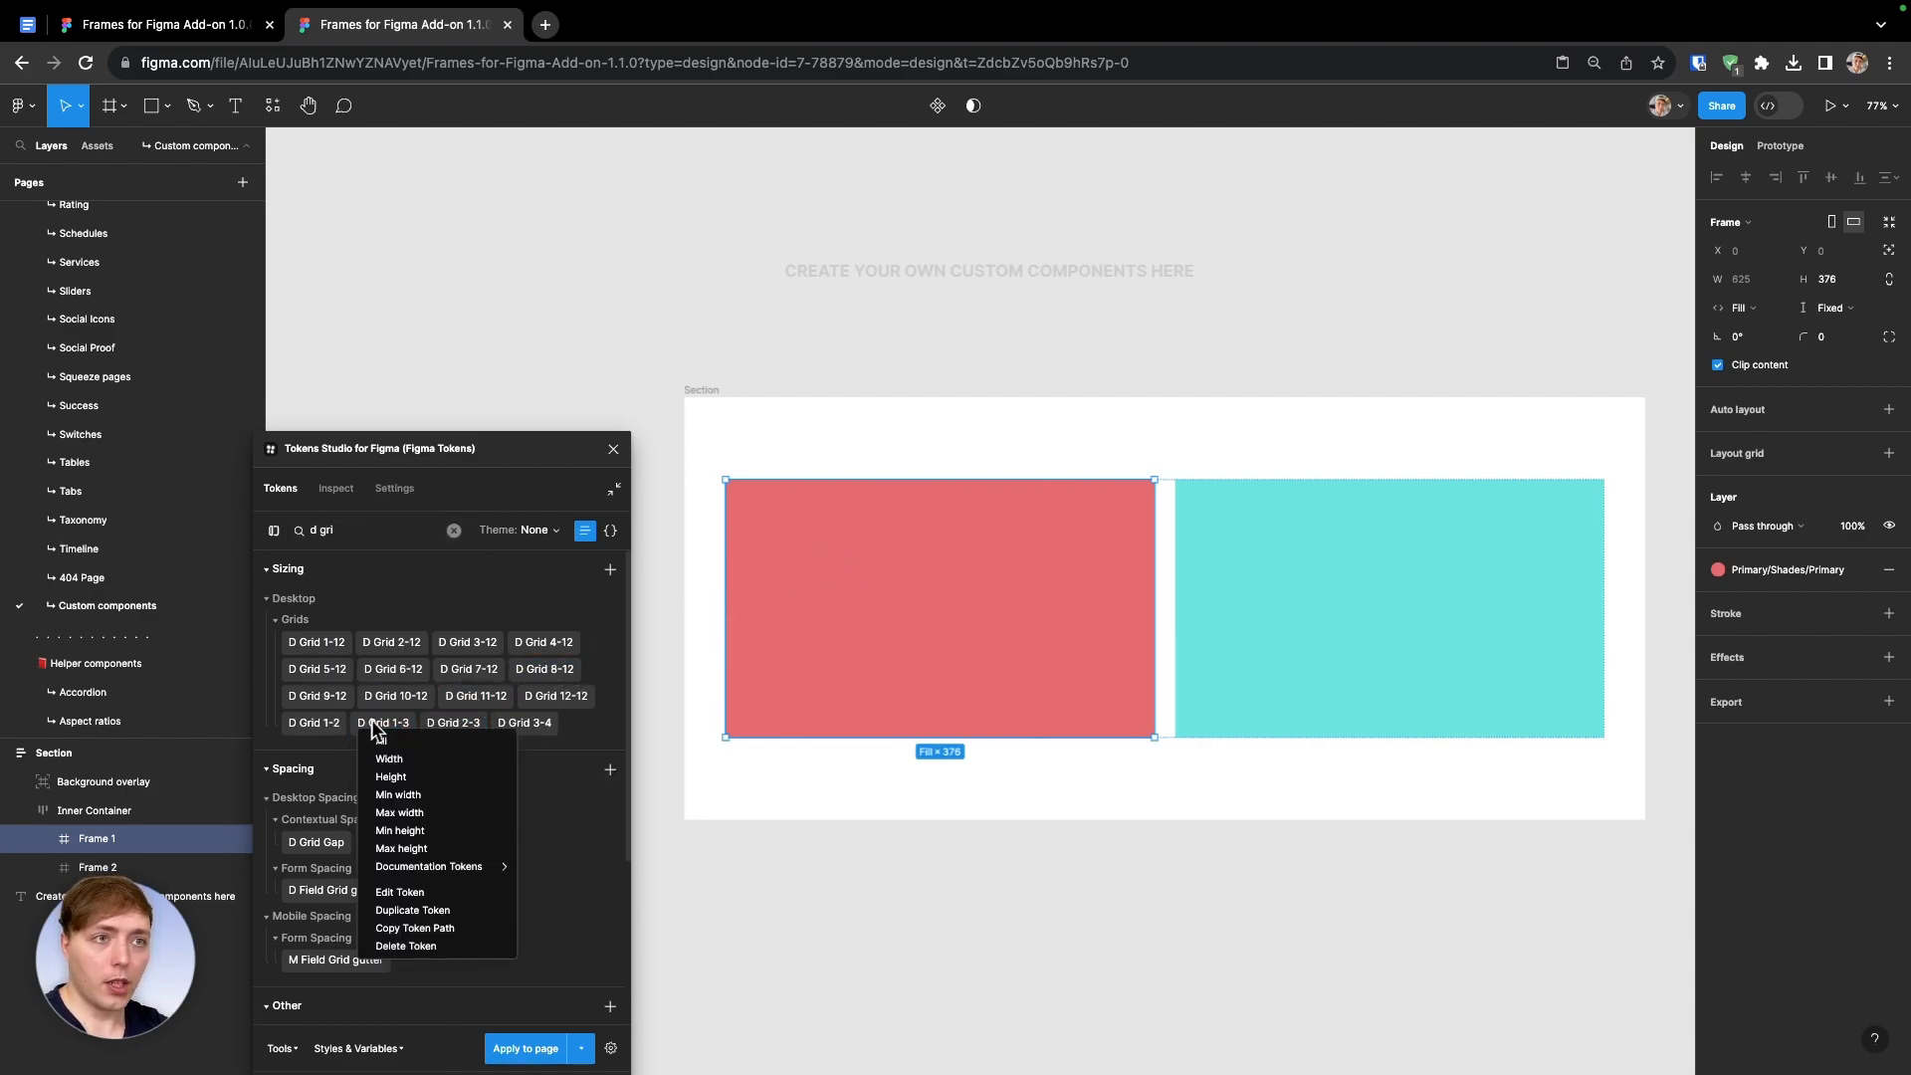
click(378, 740)
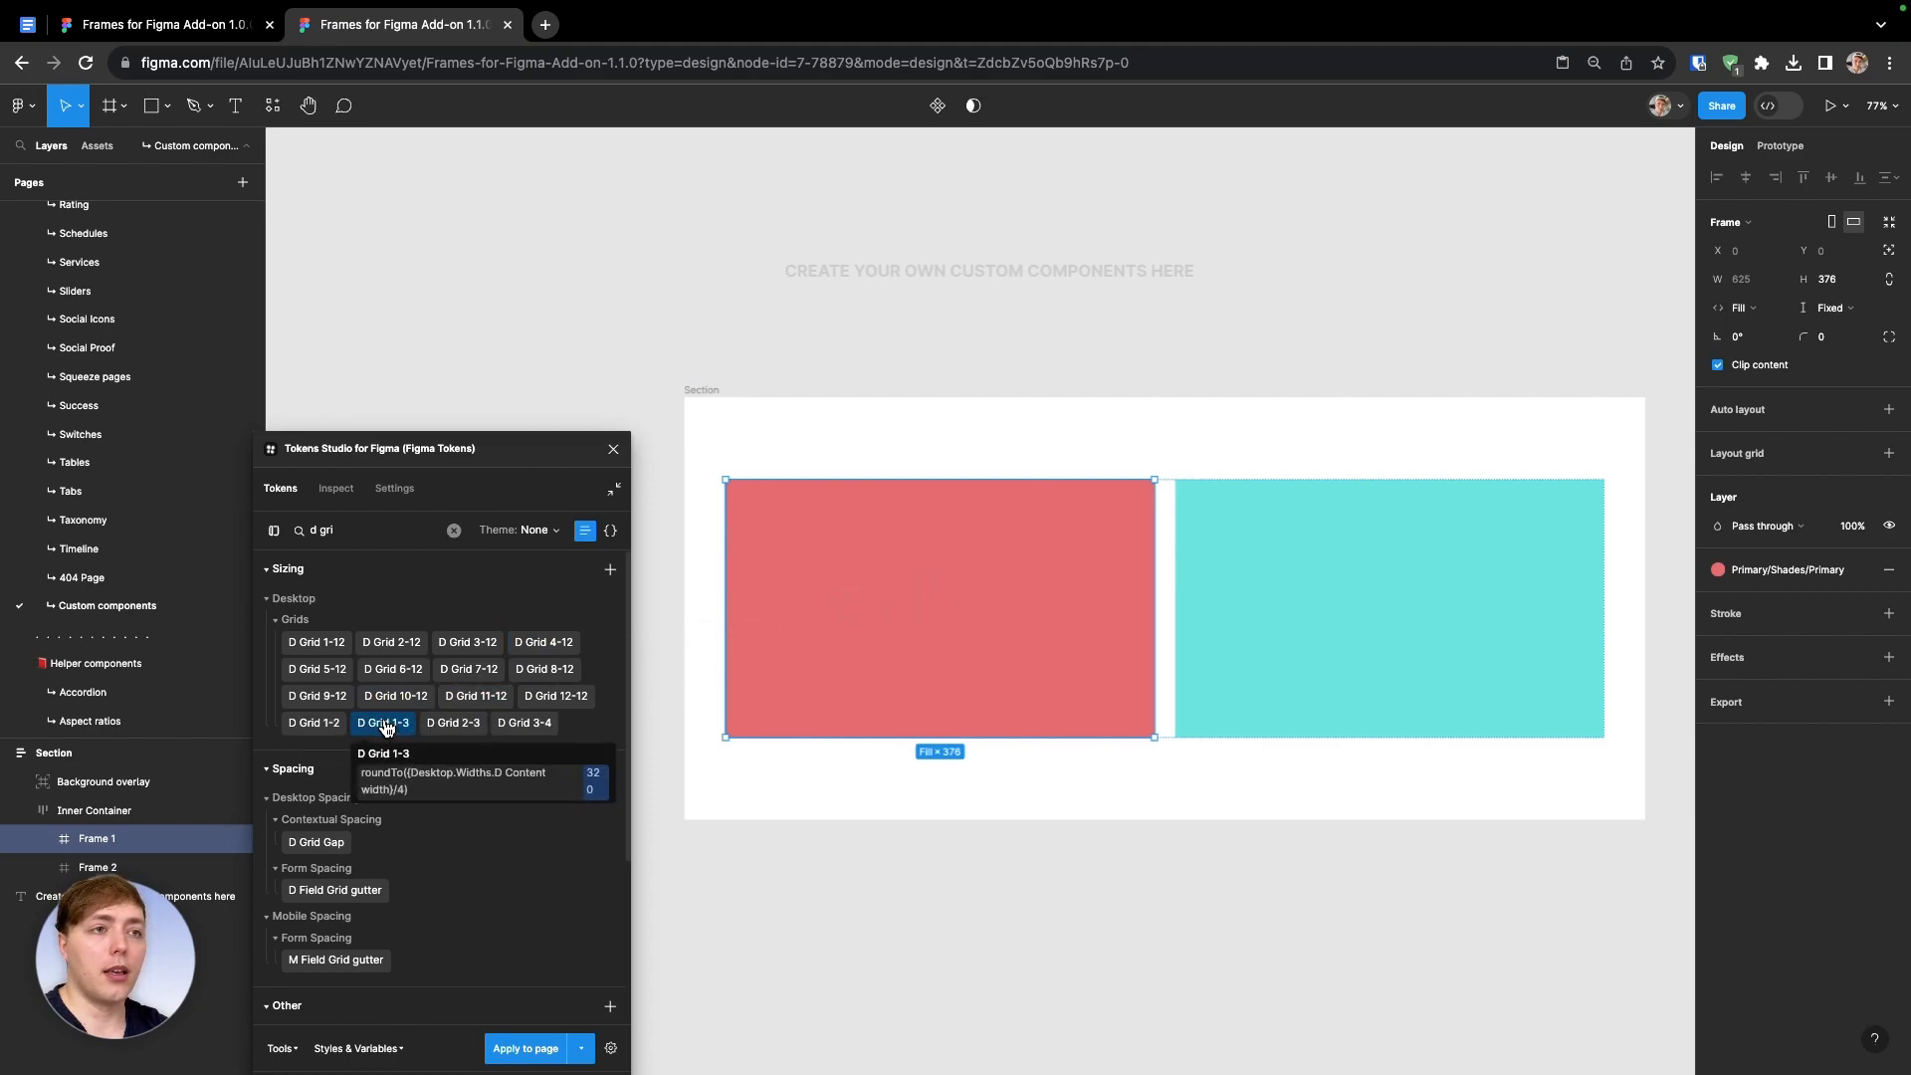
right_click(387, 728)
click(464, 806)
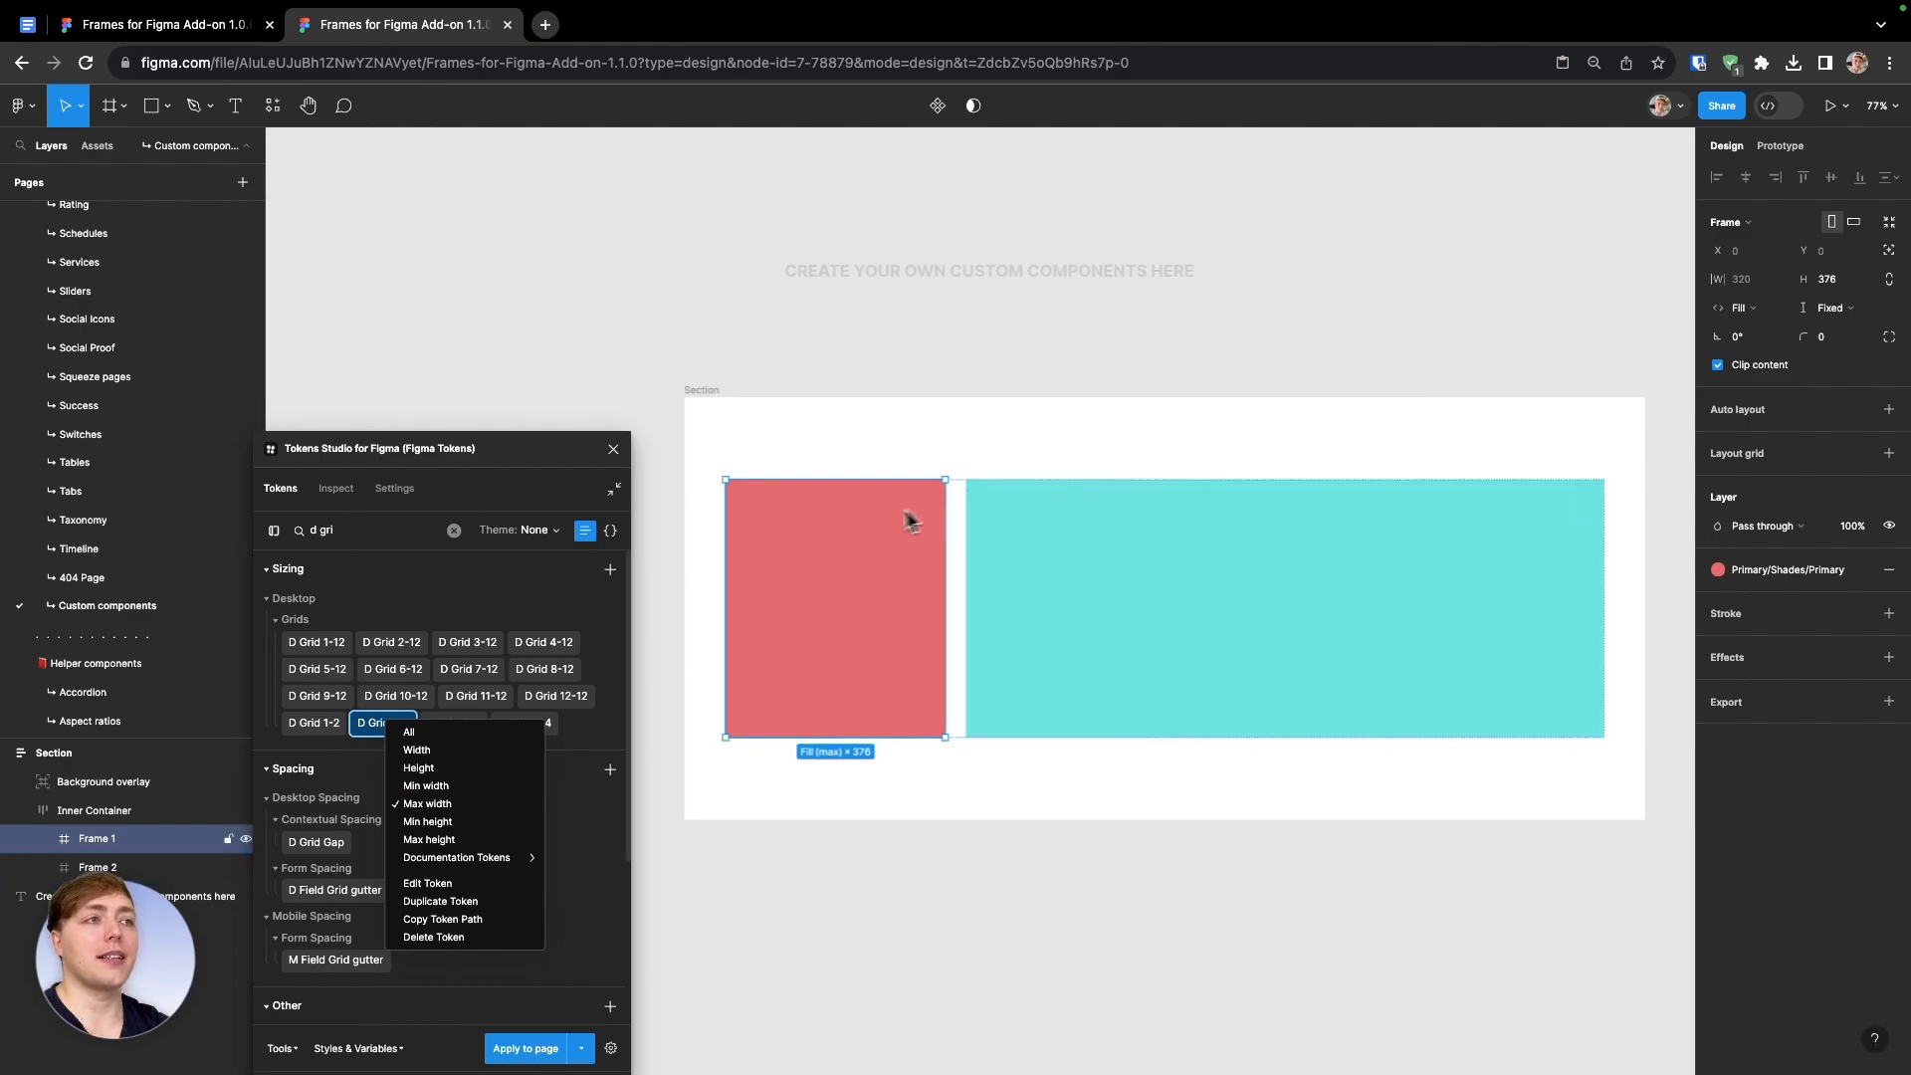
click(1145, 556)
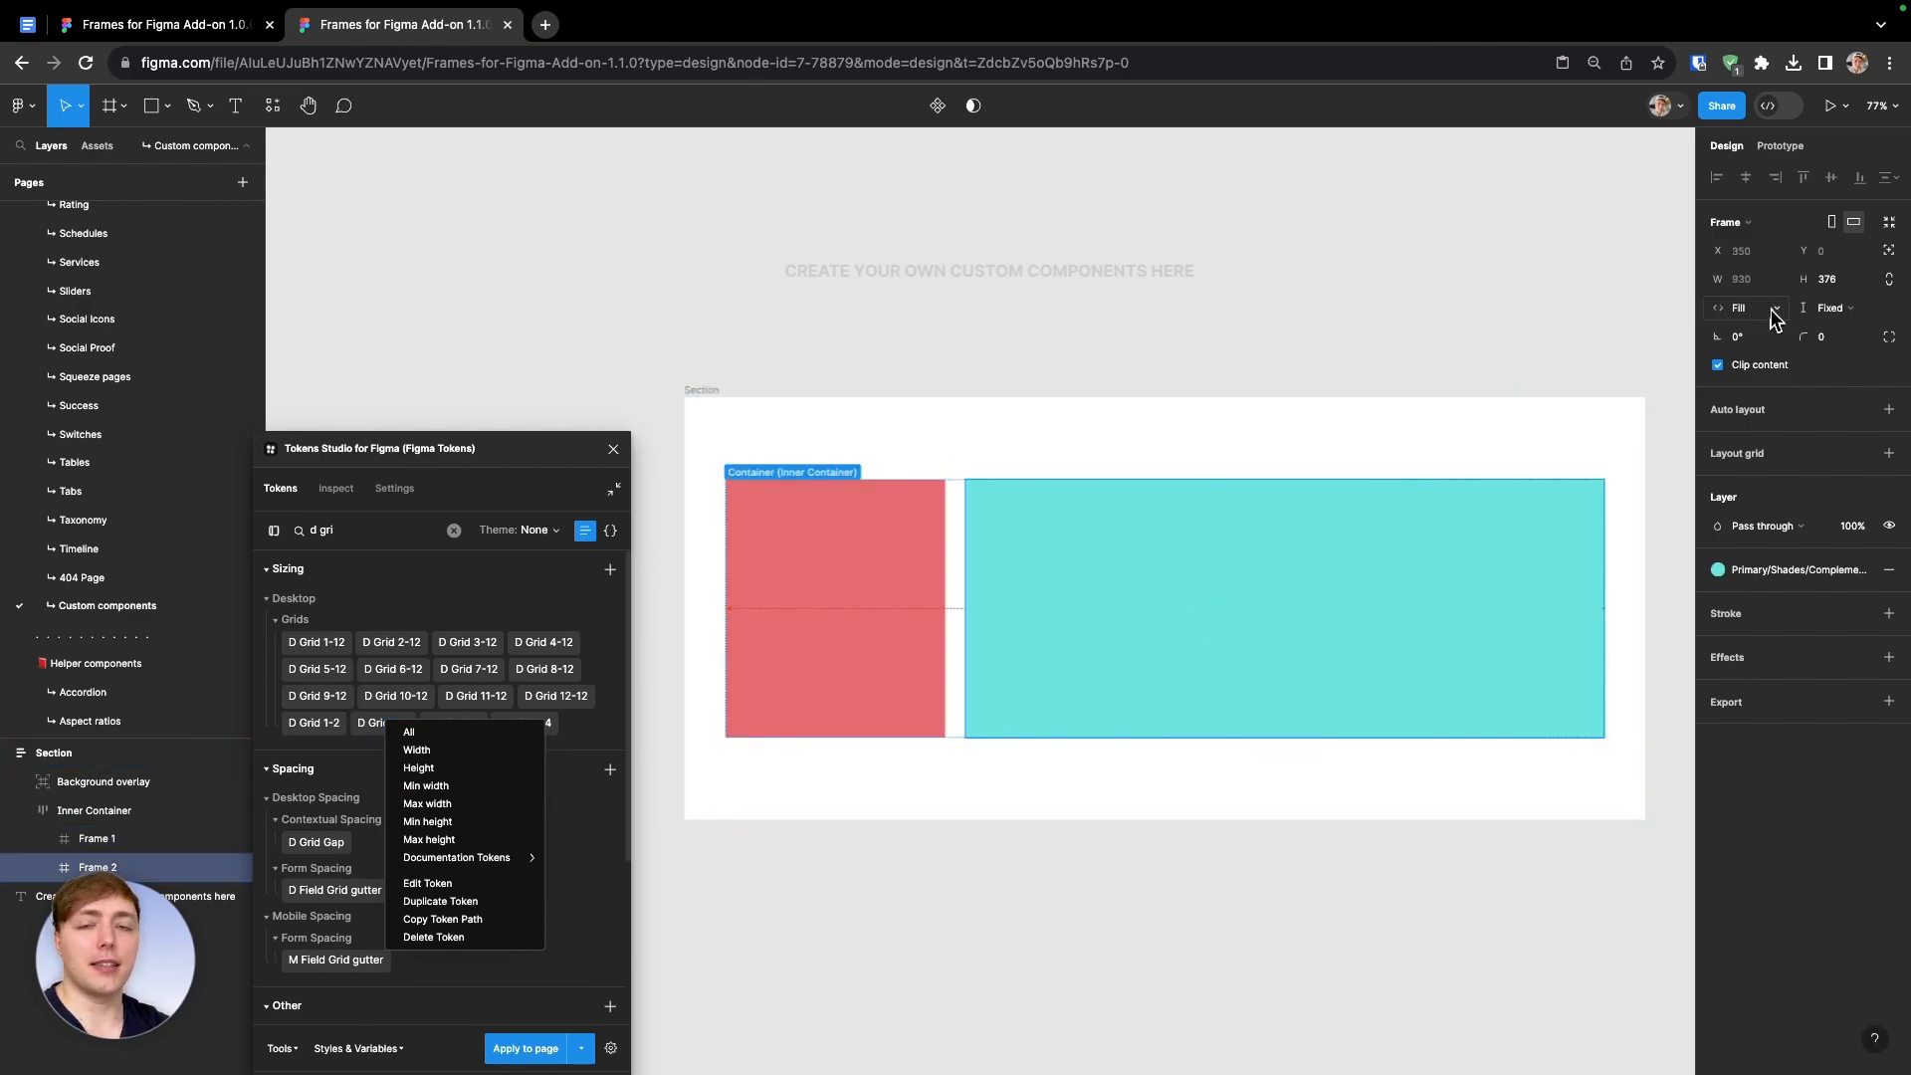
click(878, 550)
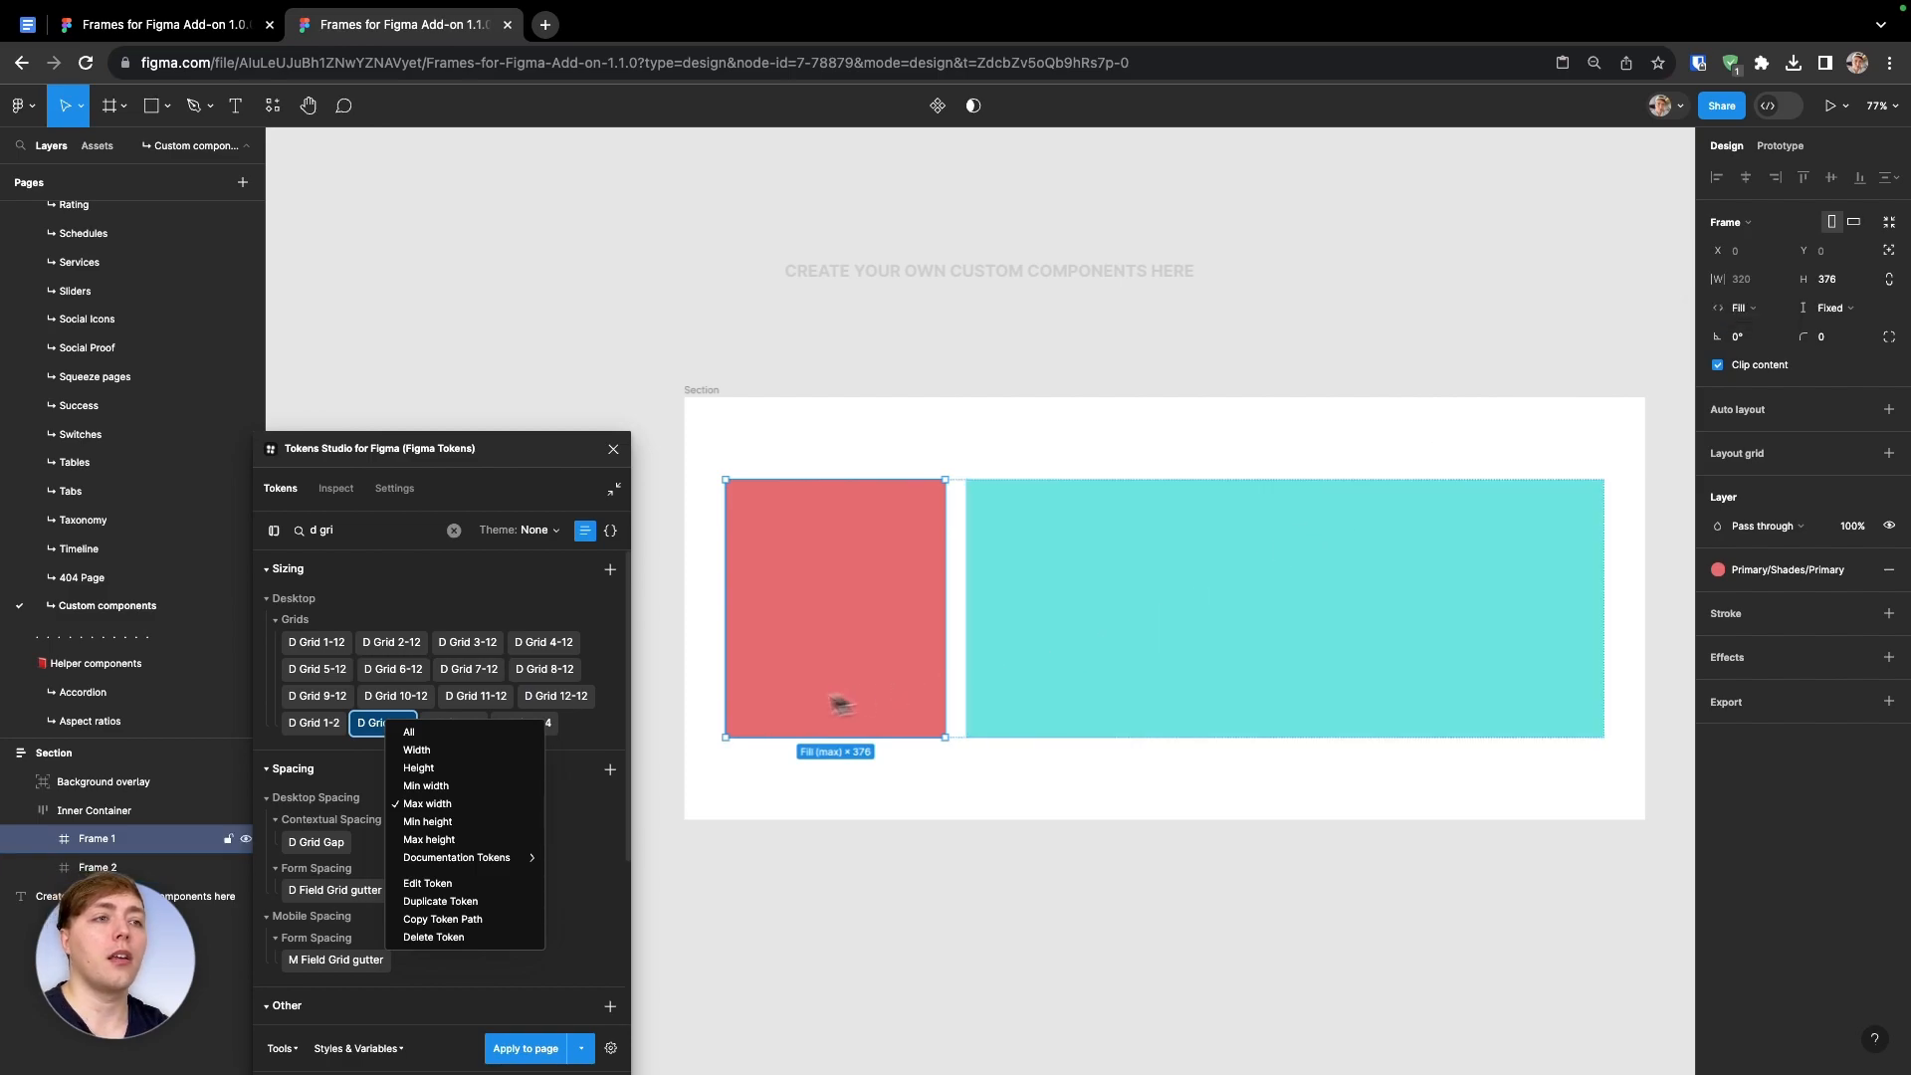
click(587, 738)
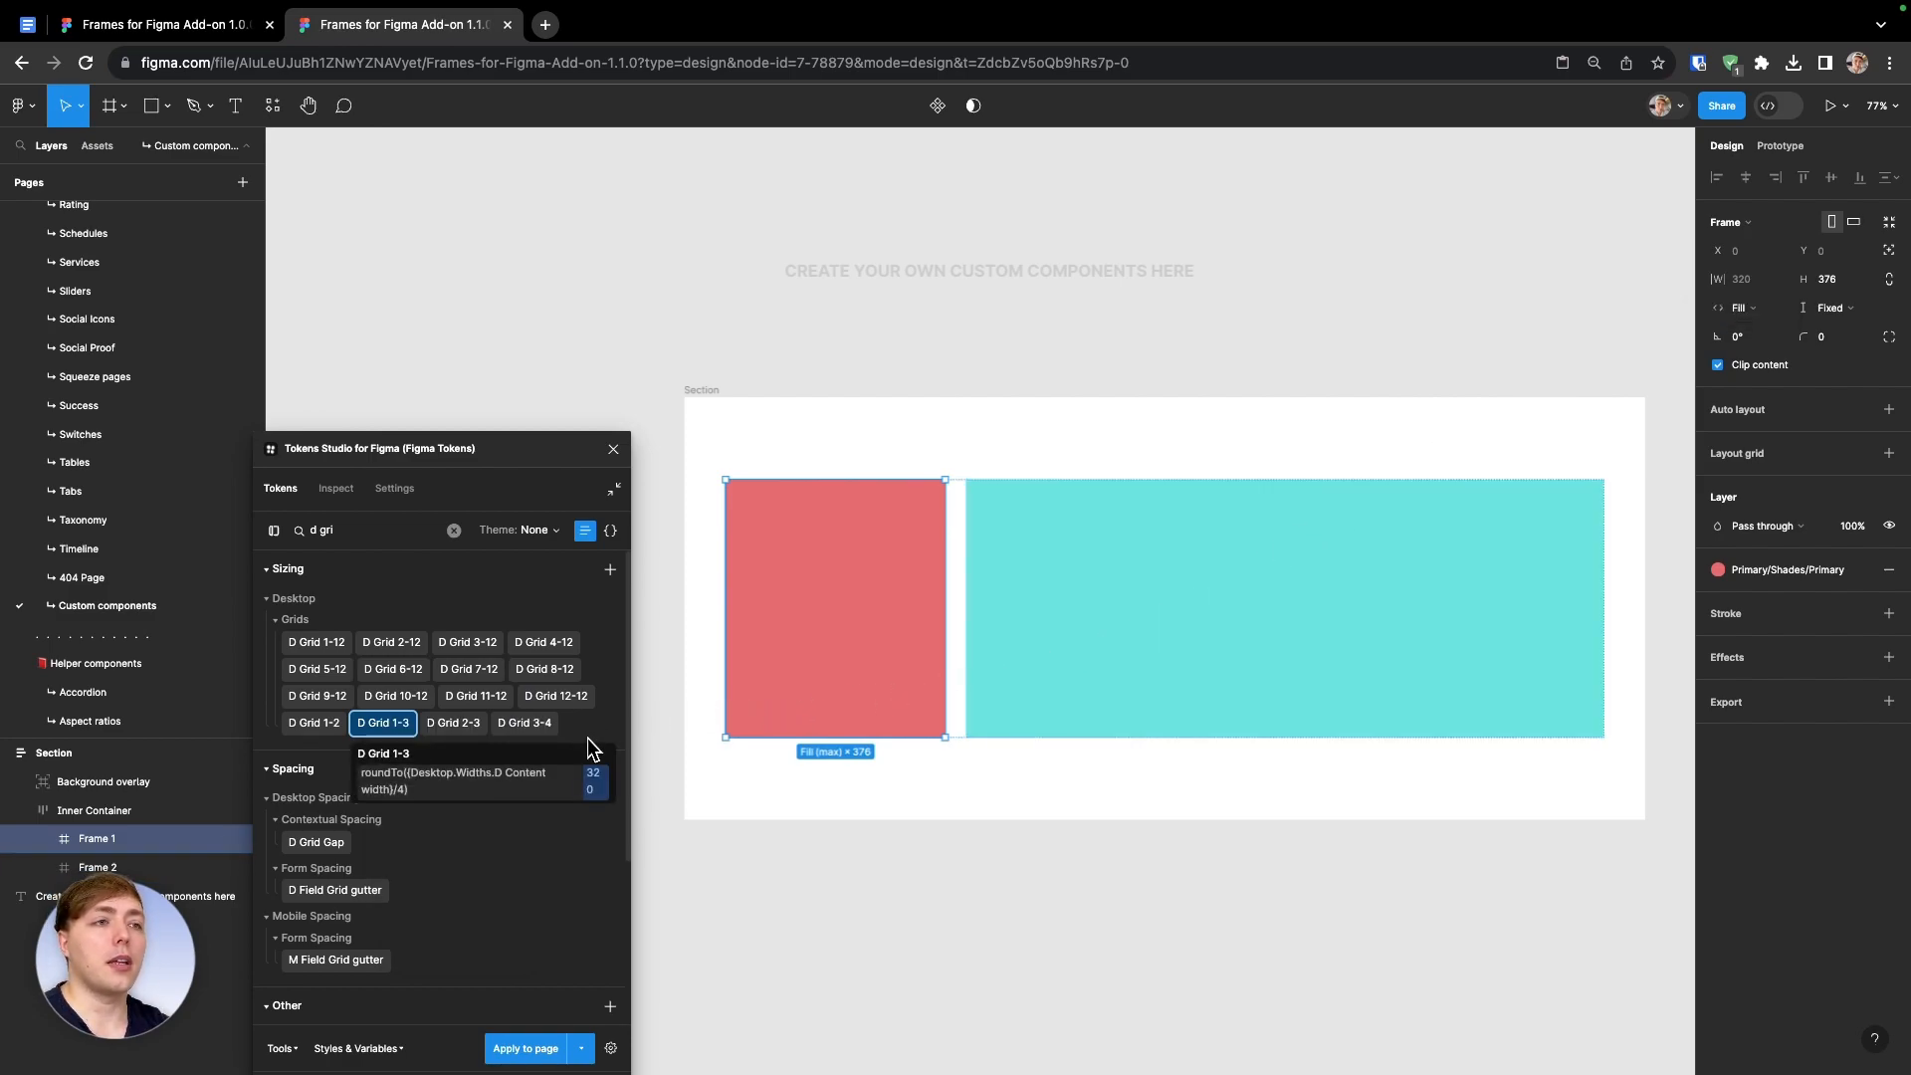
Apply the D Grid 8-12 token and, in its place, D Grid 3-12 as the max width of the red frame
right_click(524, 673)
click(453, 759)
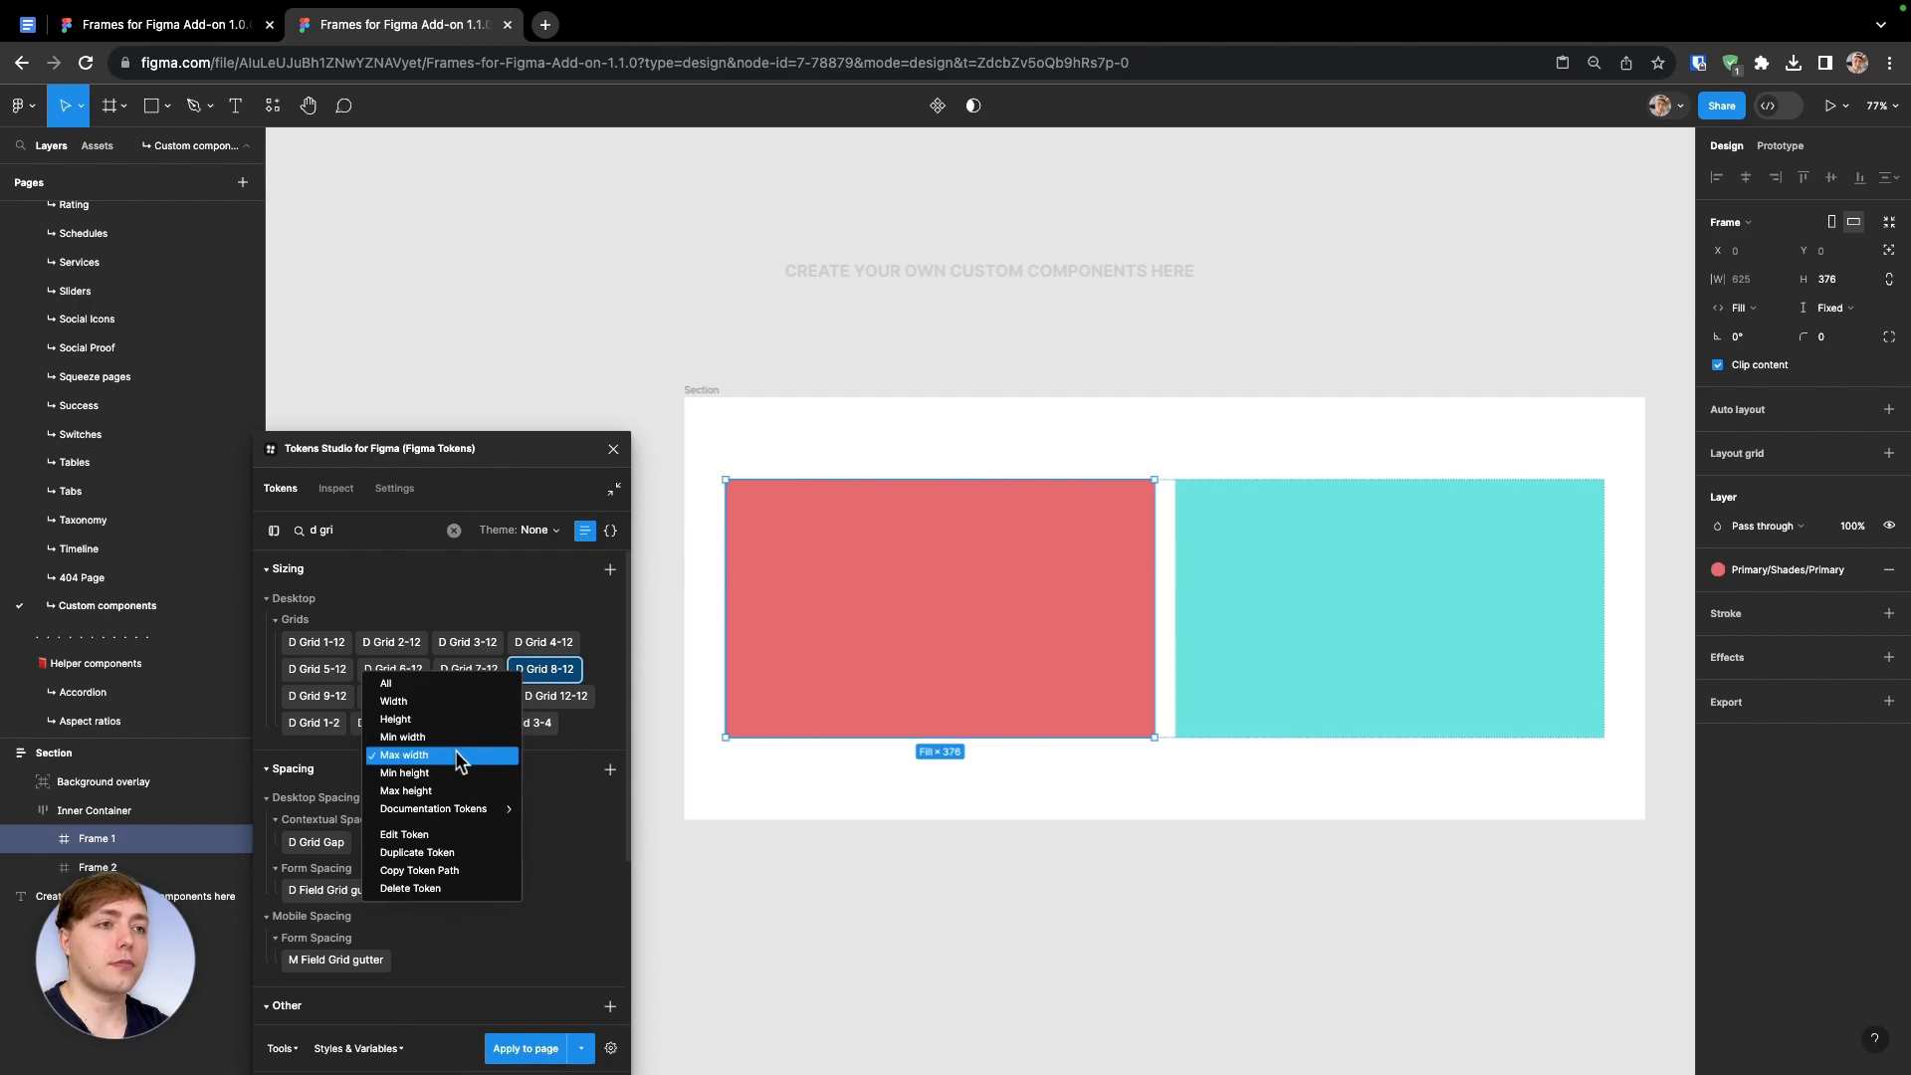
click(609, 742)
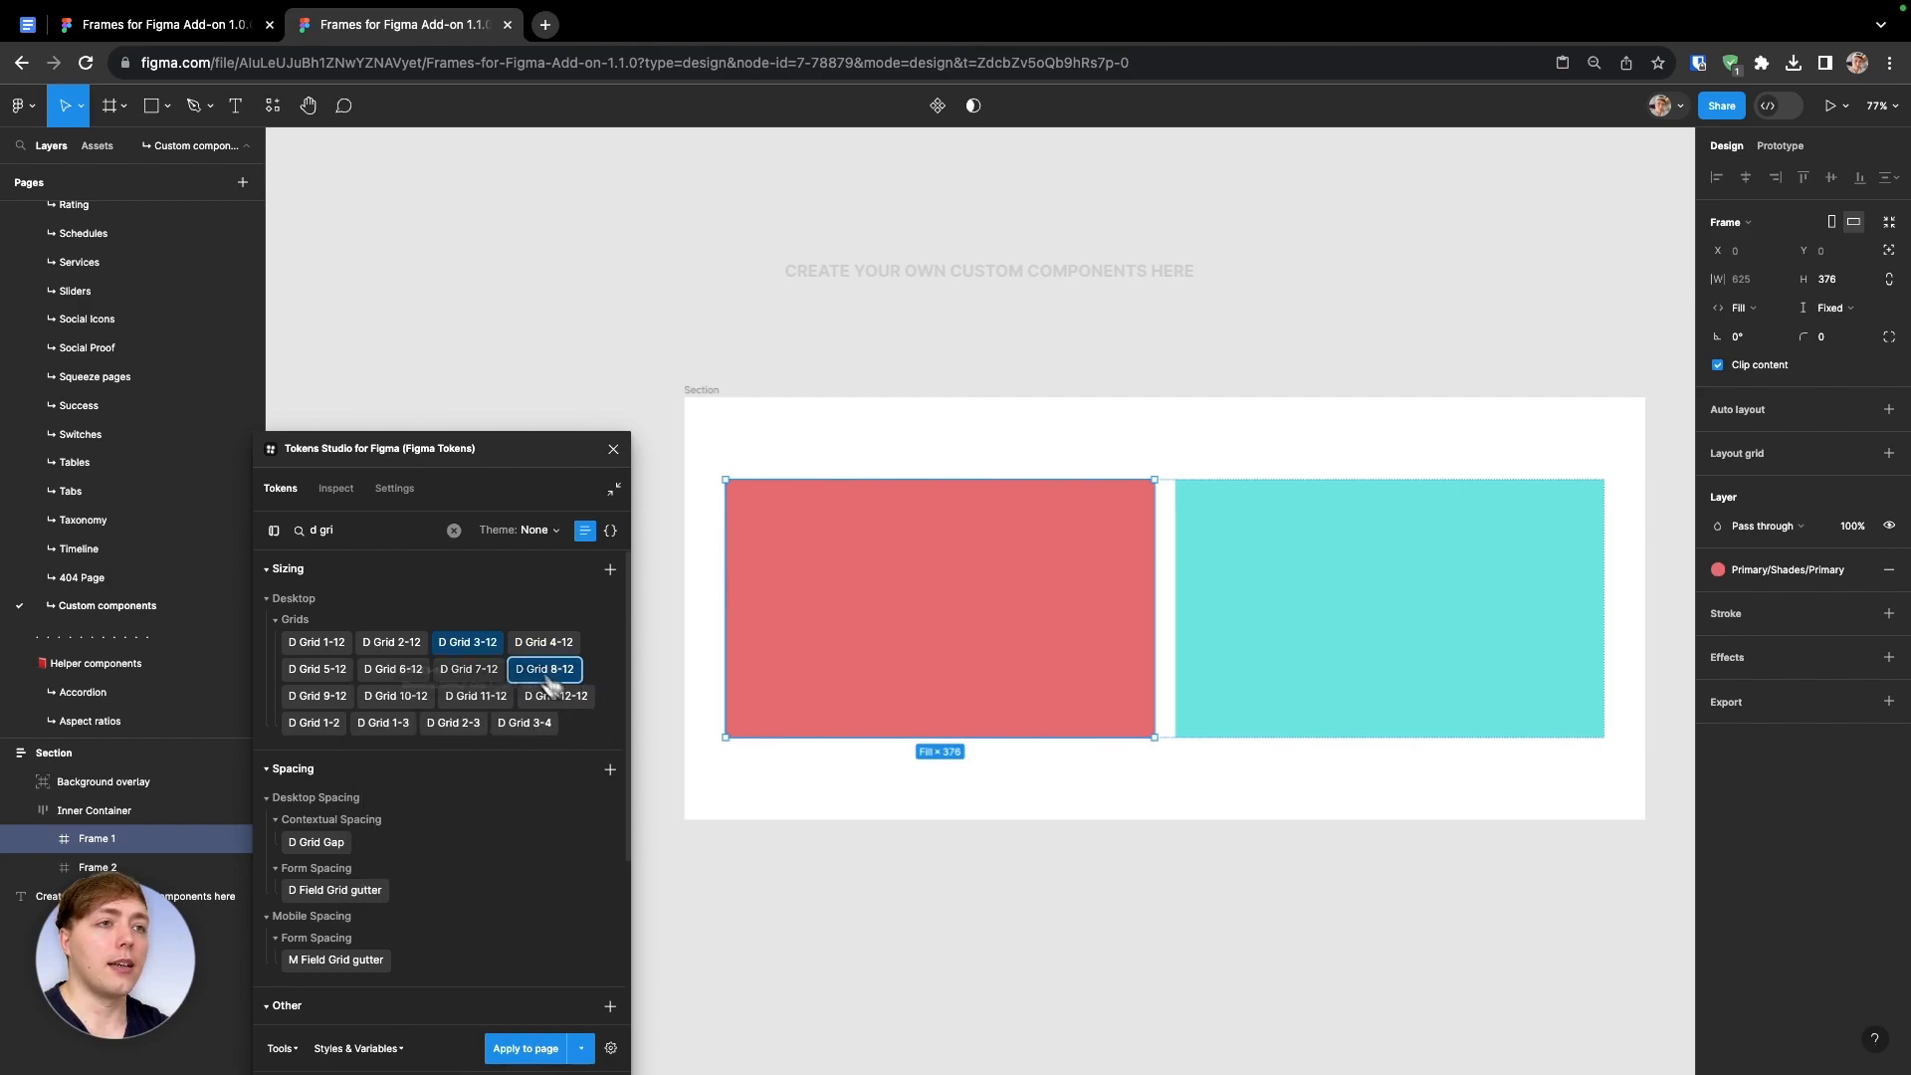
right_click(475, 654)
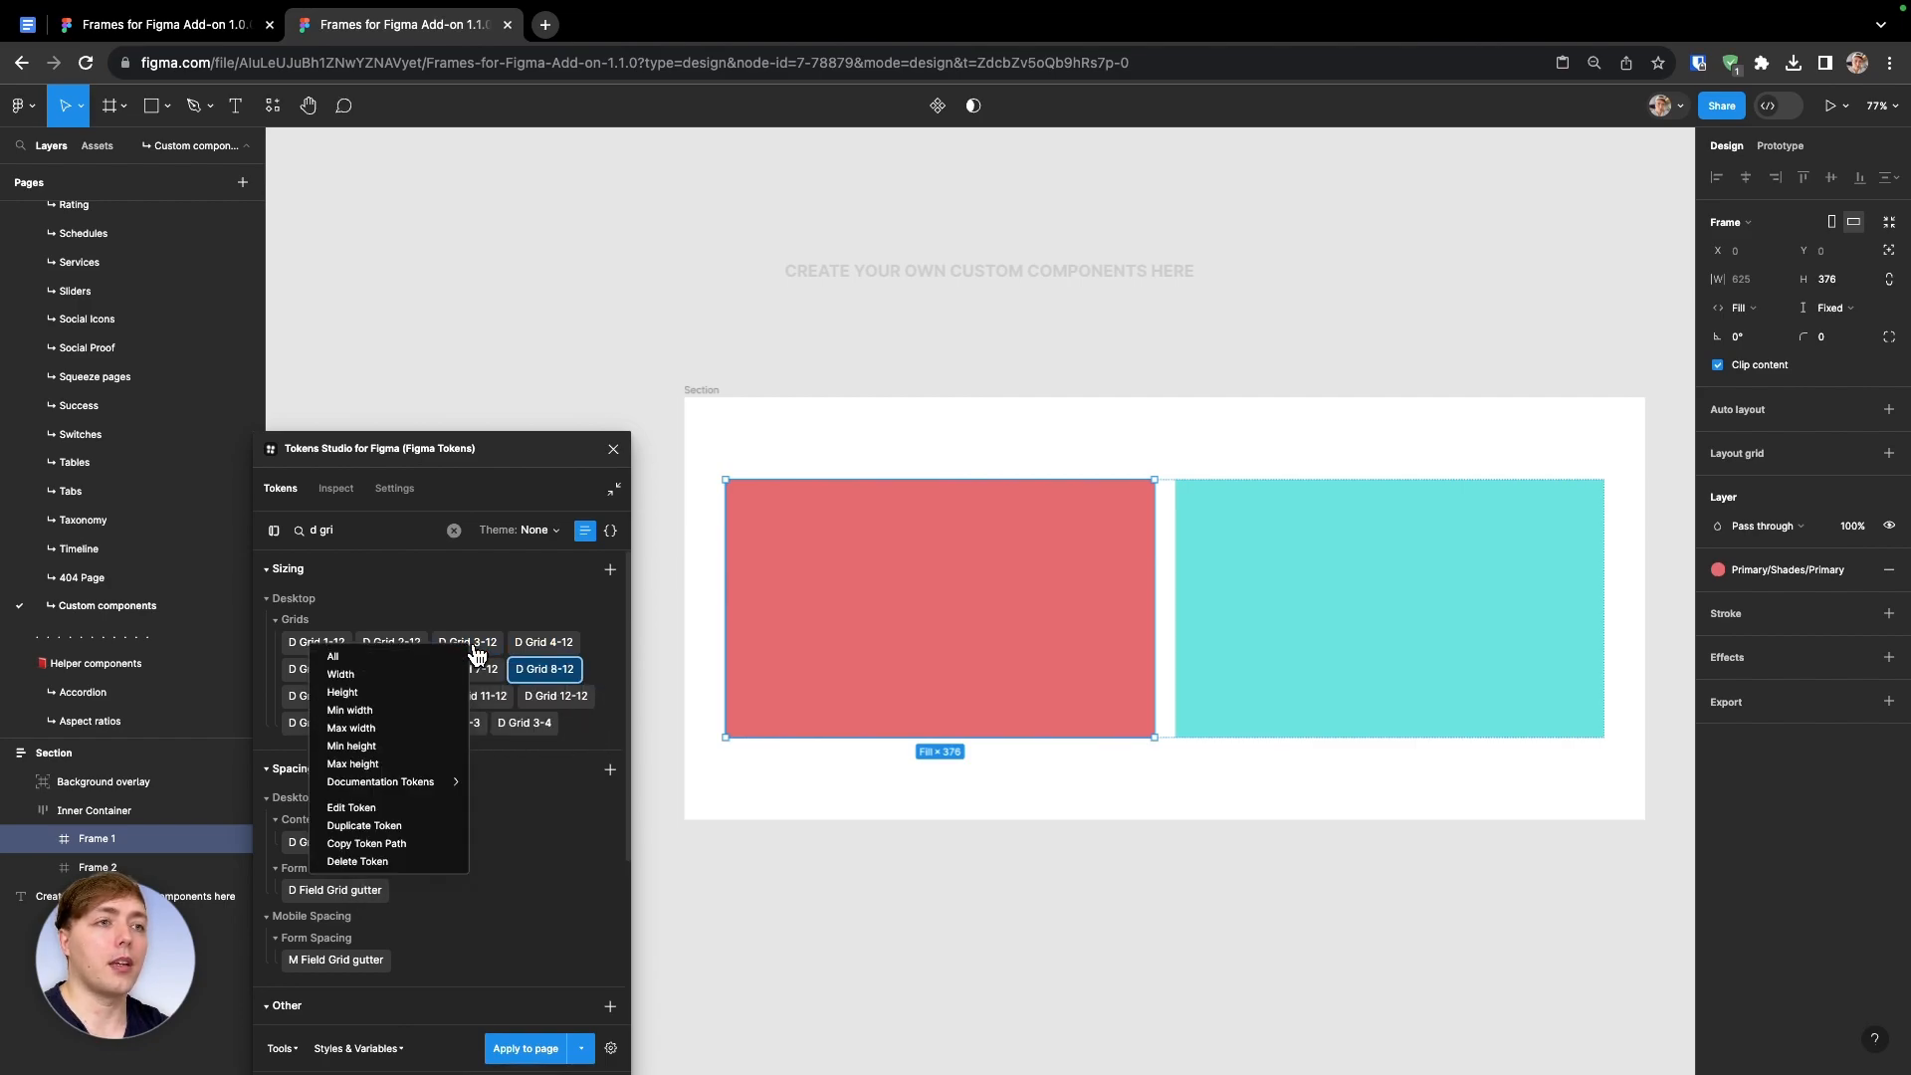
click(416, 726)
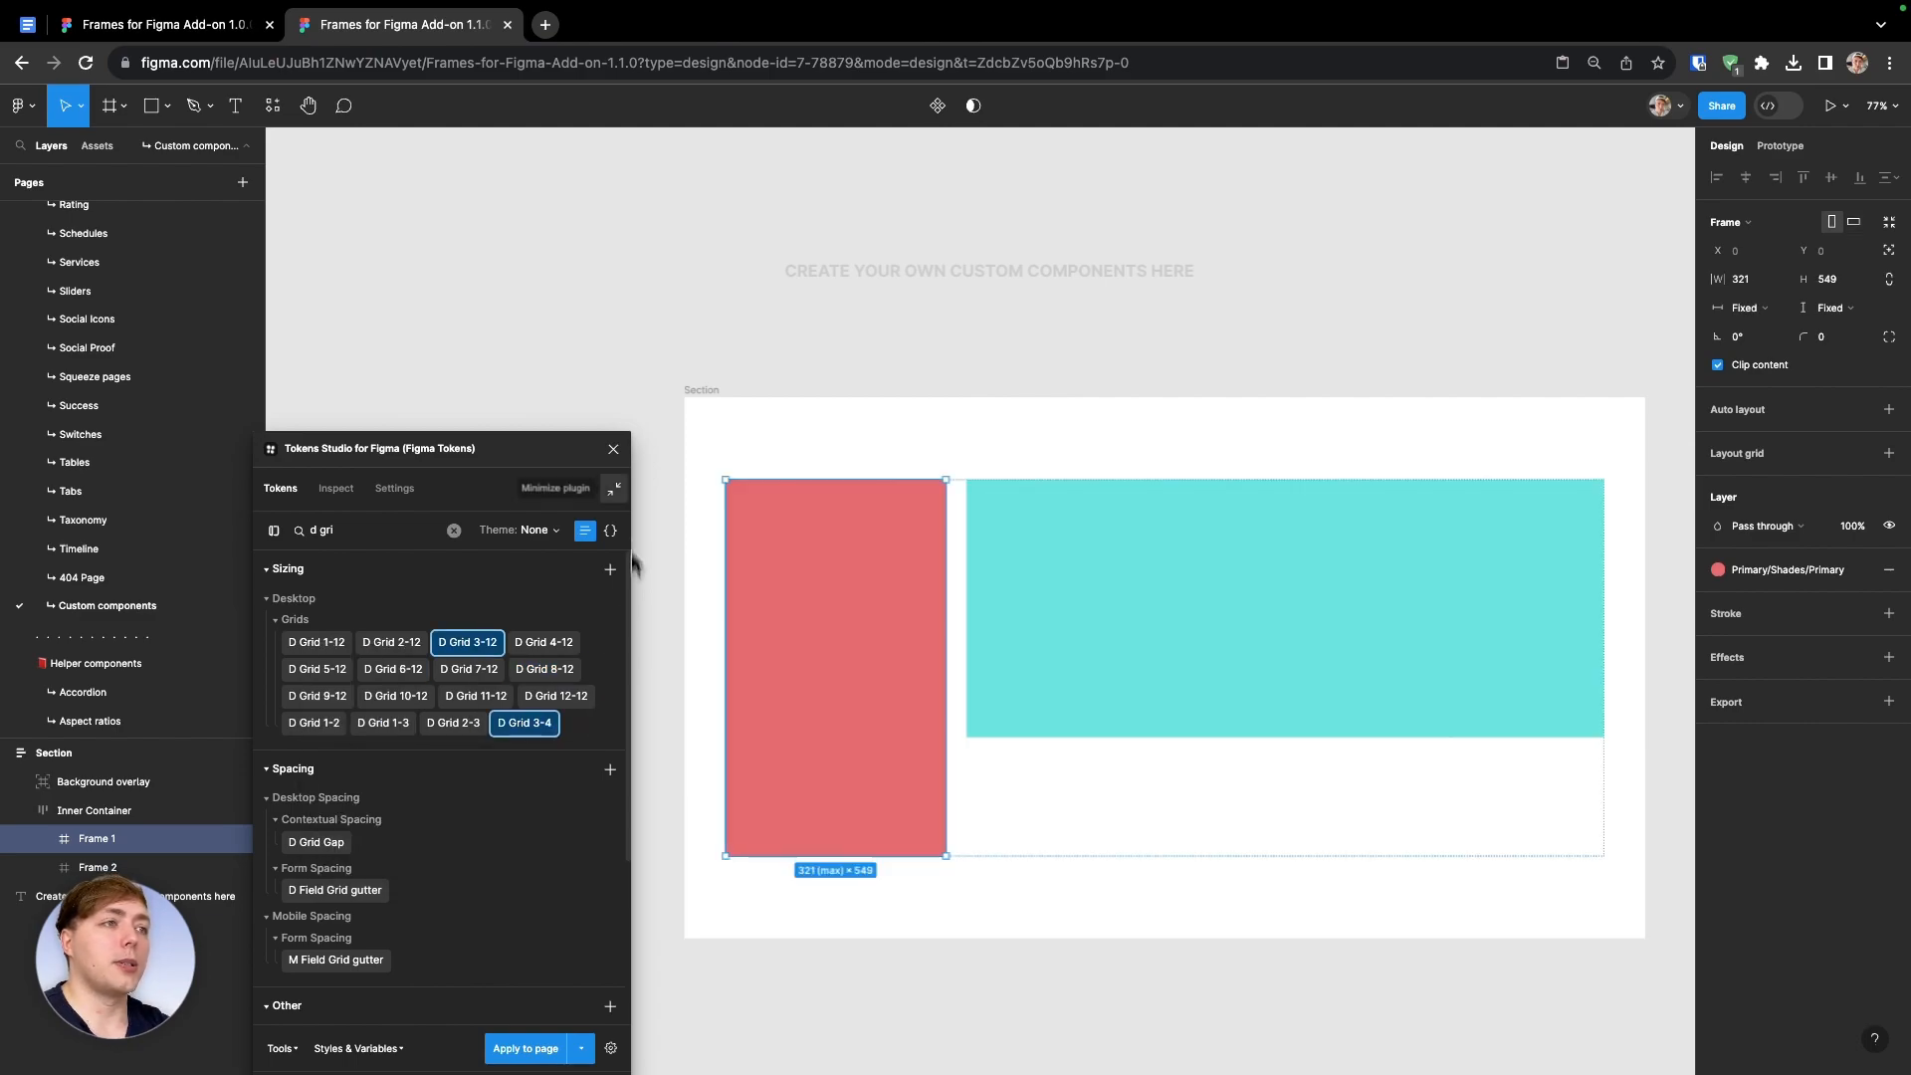
click(576, 392)
Check the heading and body text color entries in the Google Docs changelog, and clear the token search in the 1.1.0 Figma file
click(30, 26)
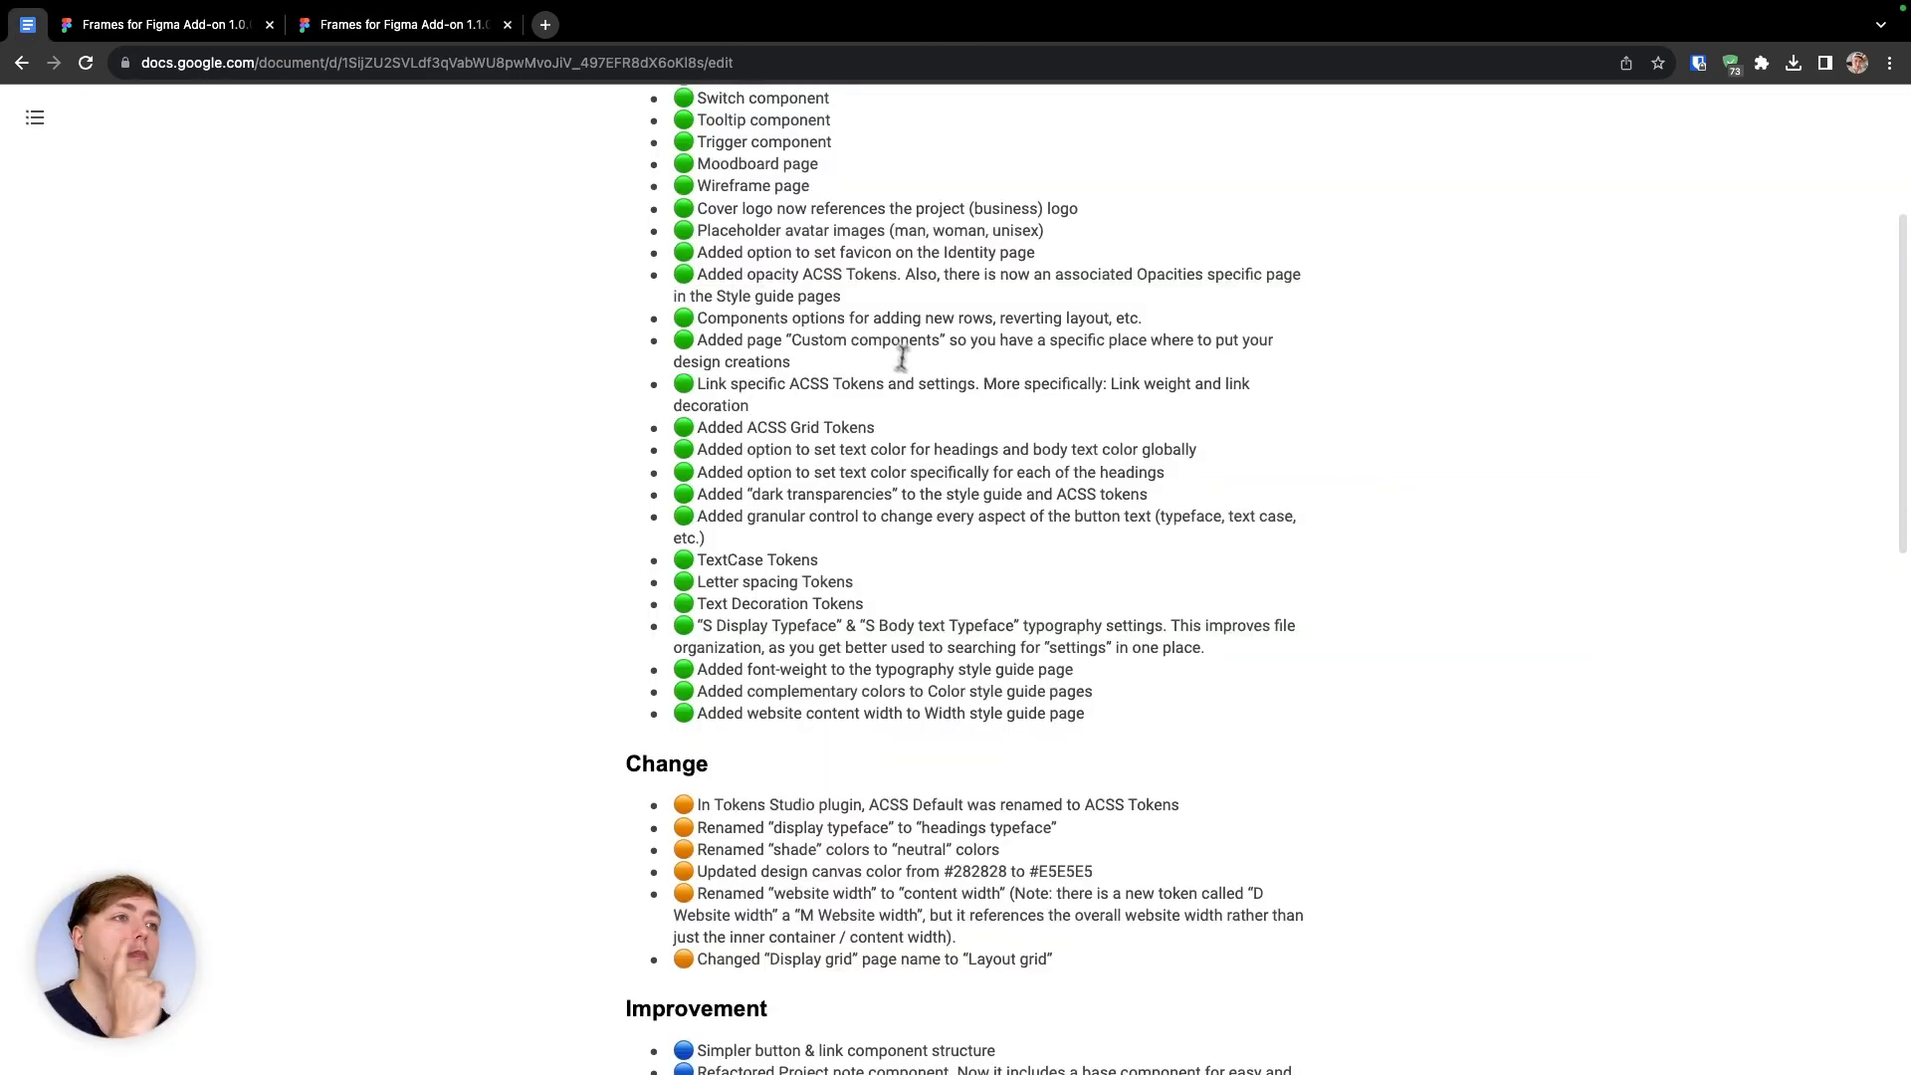
click(700, 449)
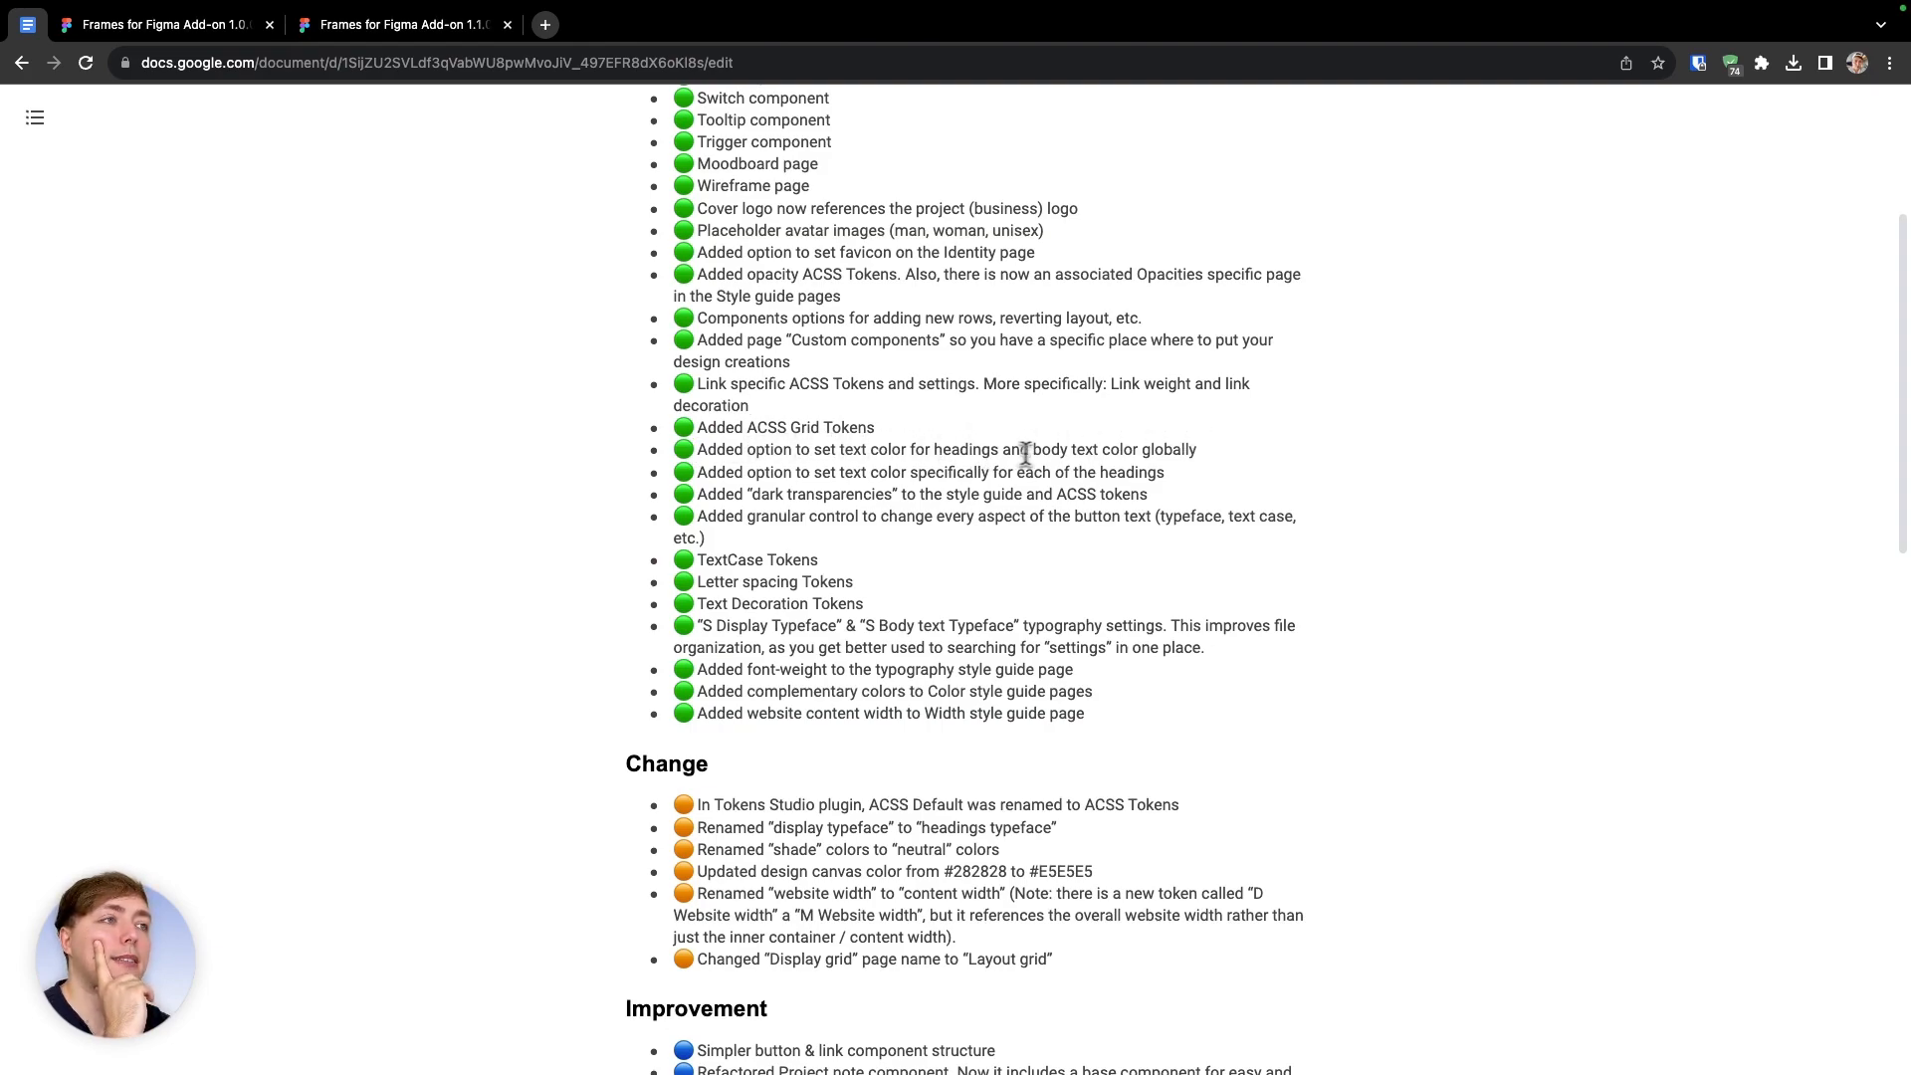
click(398, 24)
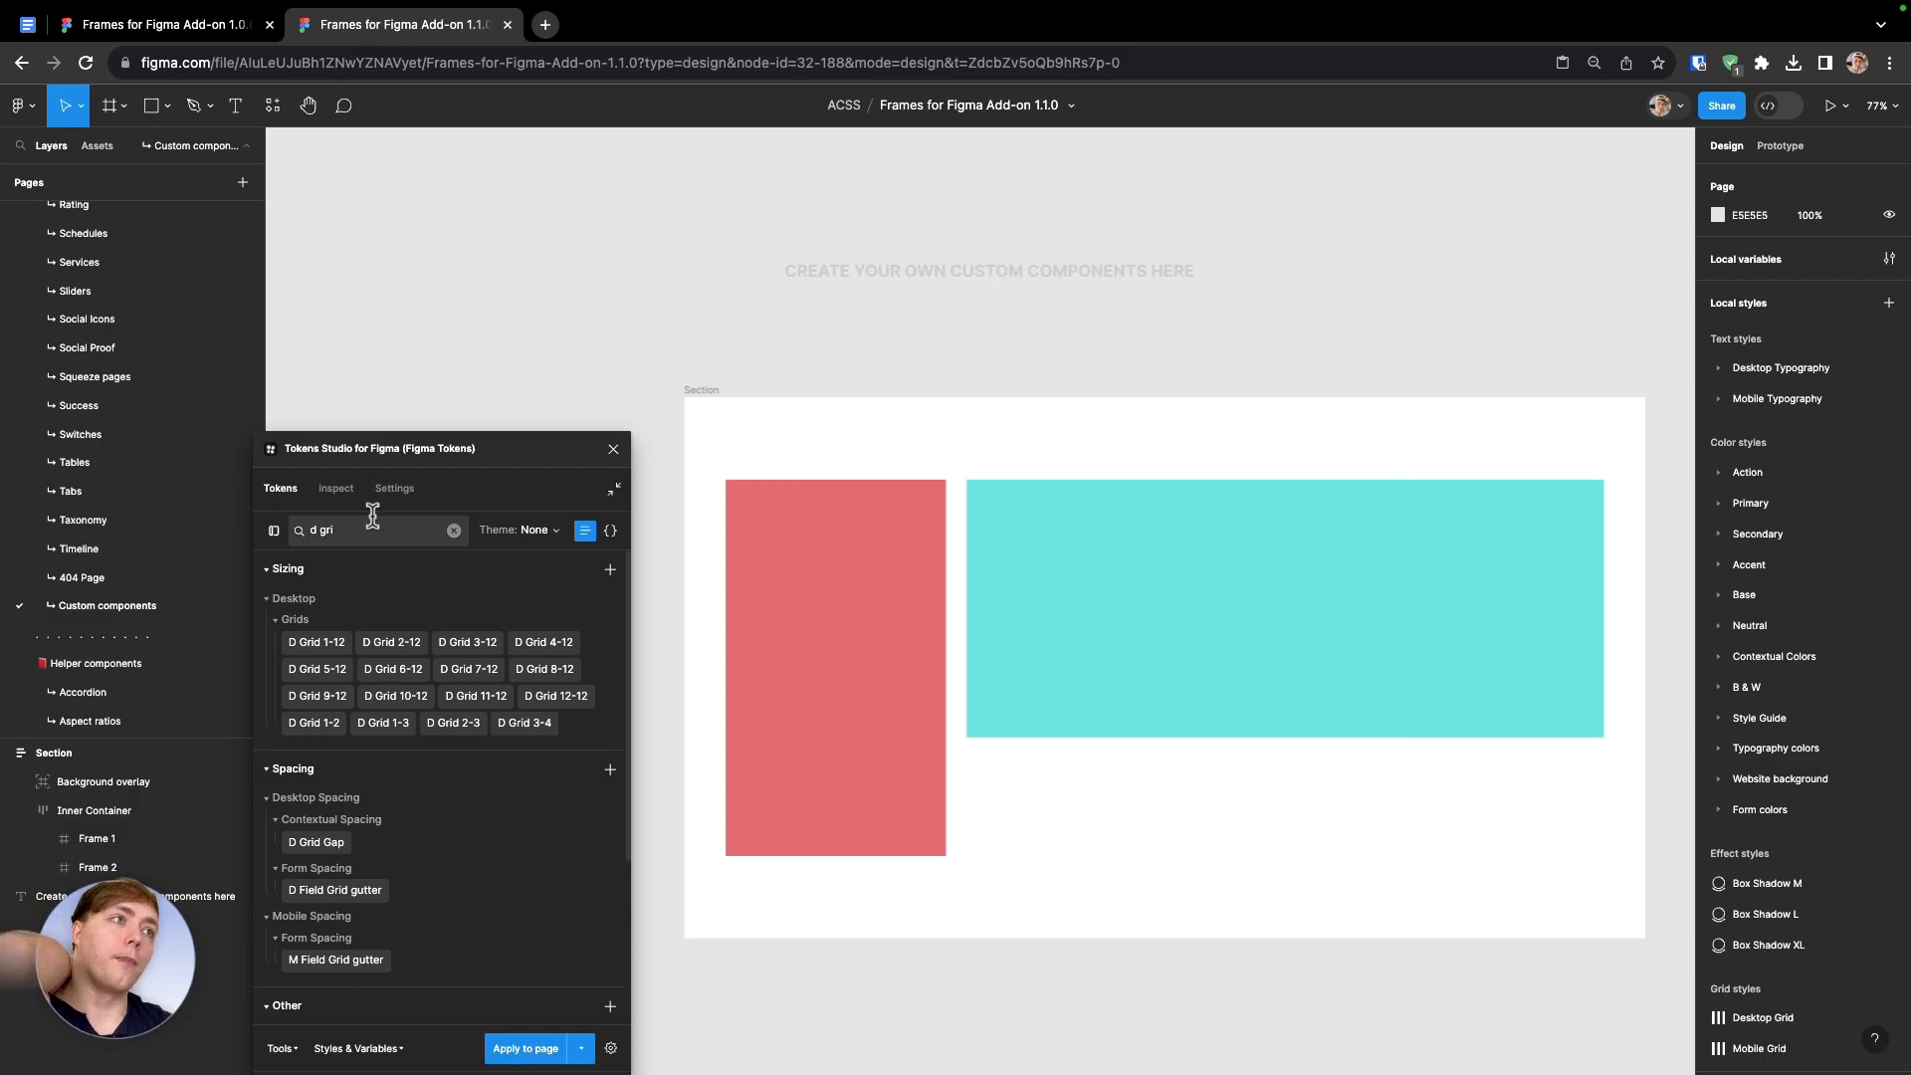
triple_click(356, 541)
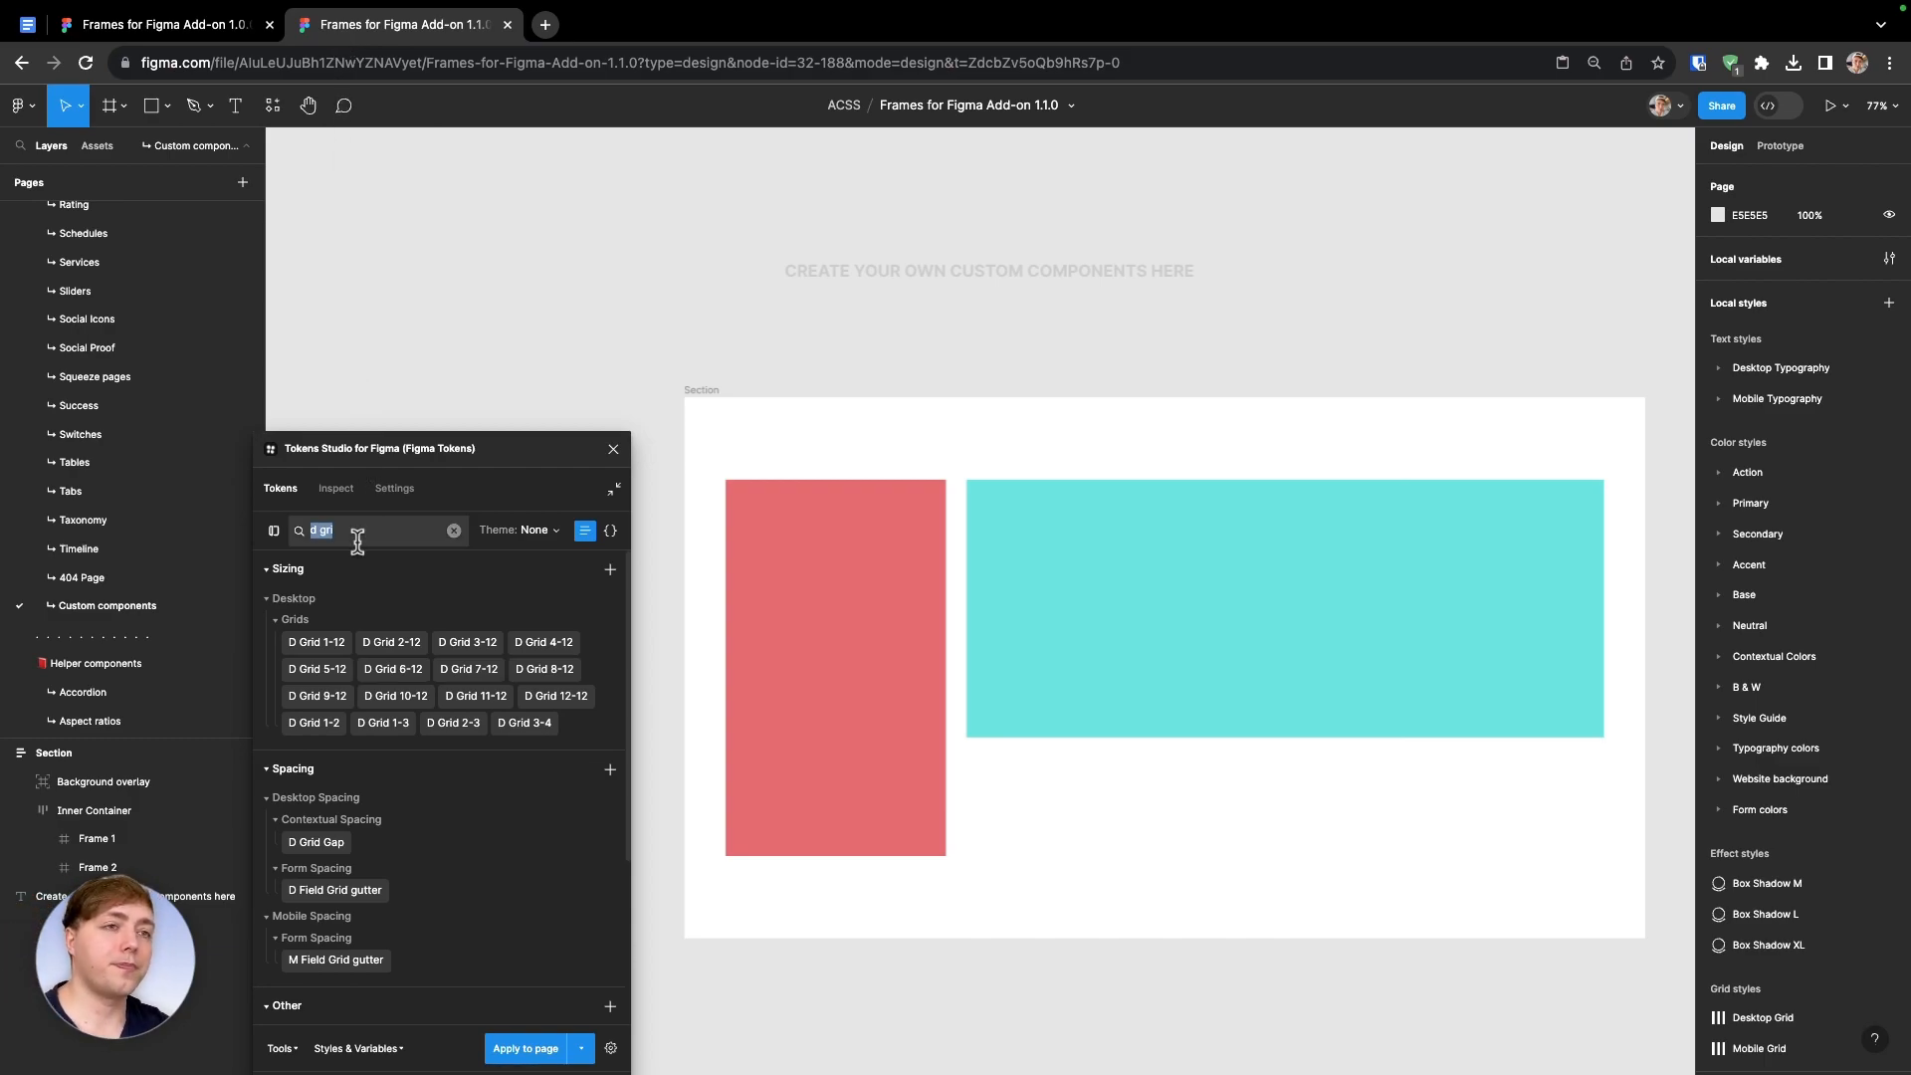
key(BackSpace)
drag(396, 466, 399, 398)
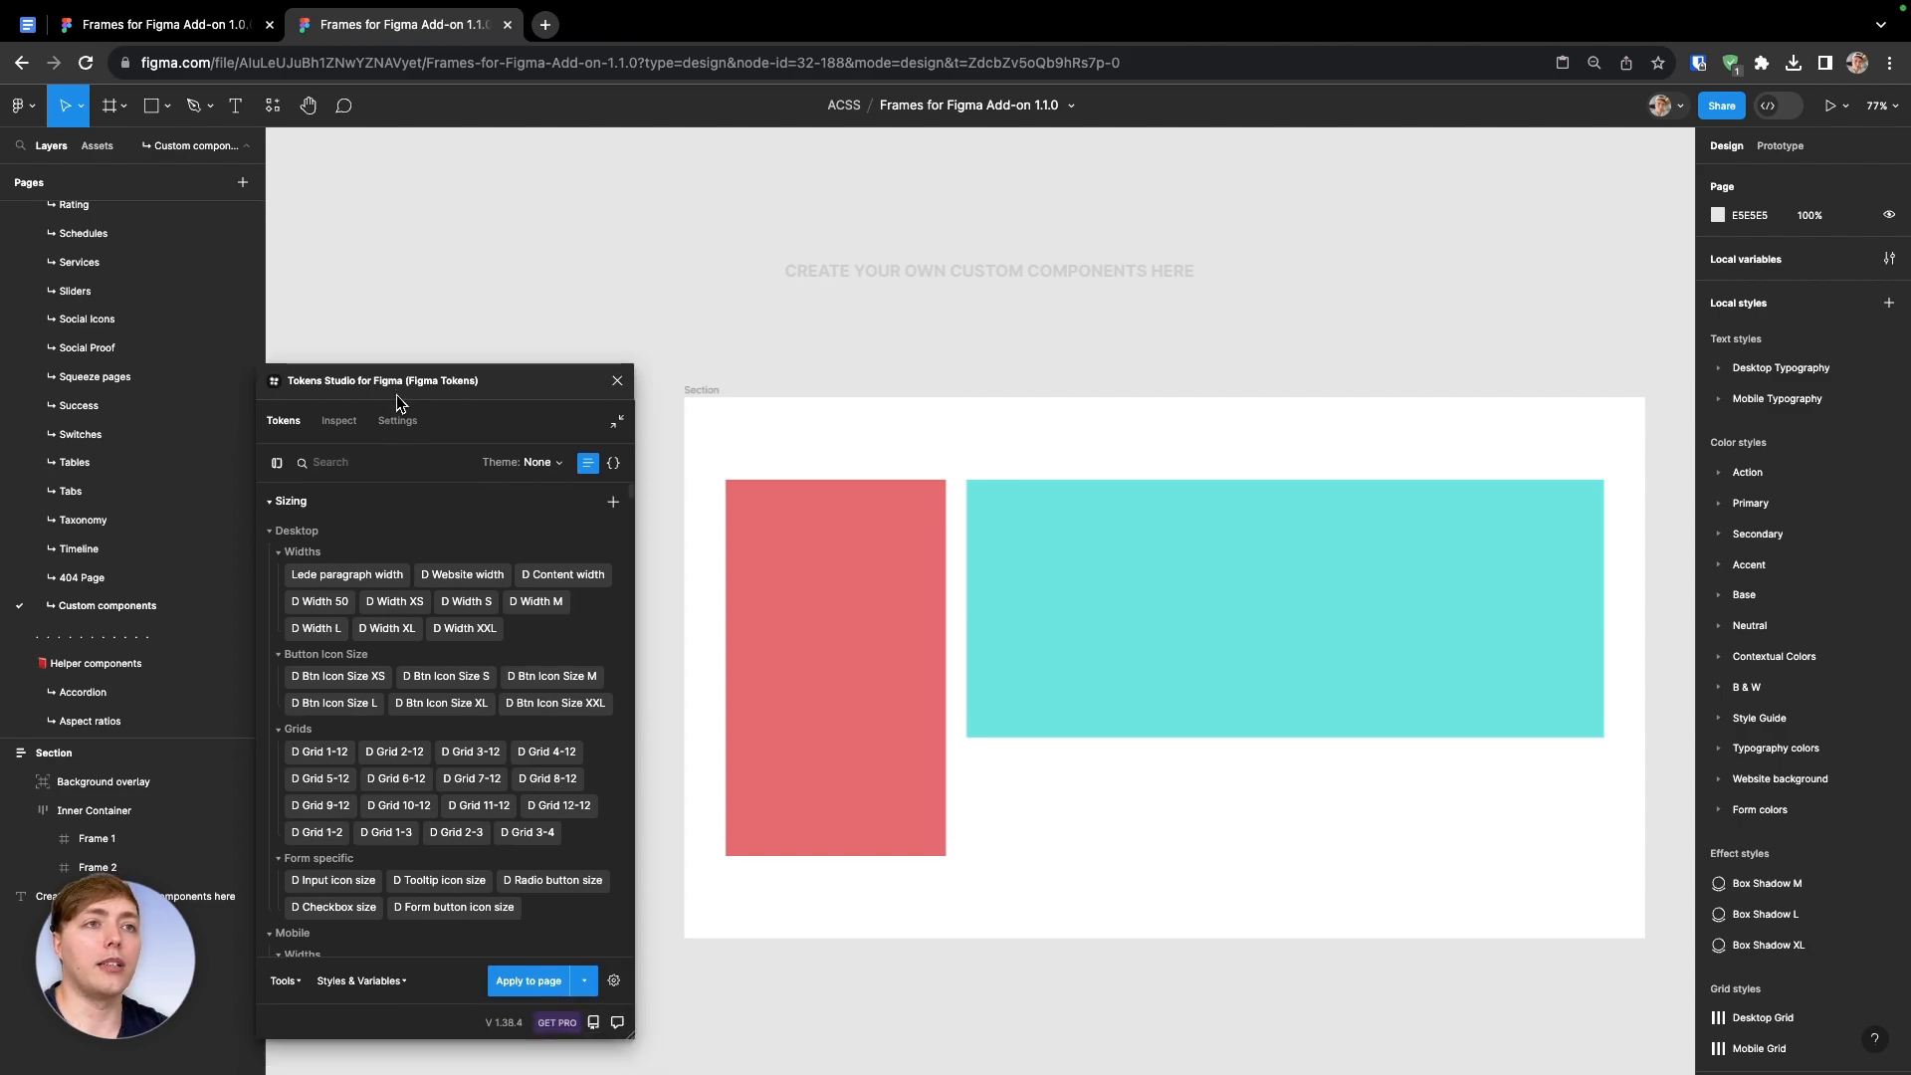
Browse the token list to the Typography colors group and inspect the H1 color token under Headings
click(353, 505)
click(342, 545)
click(335, 581)
click(336, 581)
scroll(366, 681, down, 3)
scroll(366, 679, down, 15)
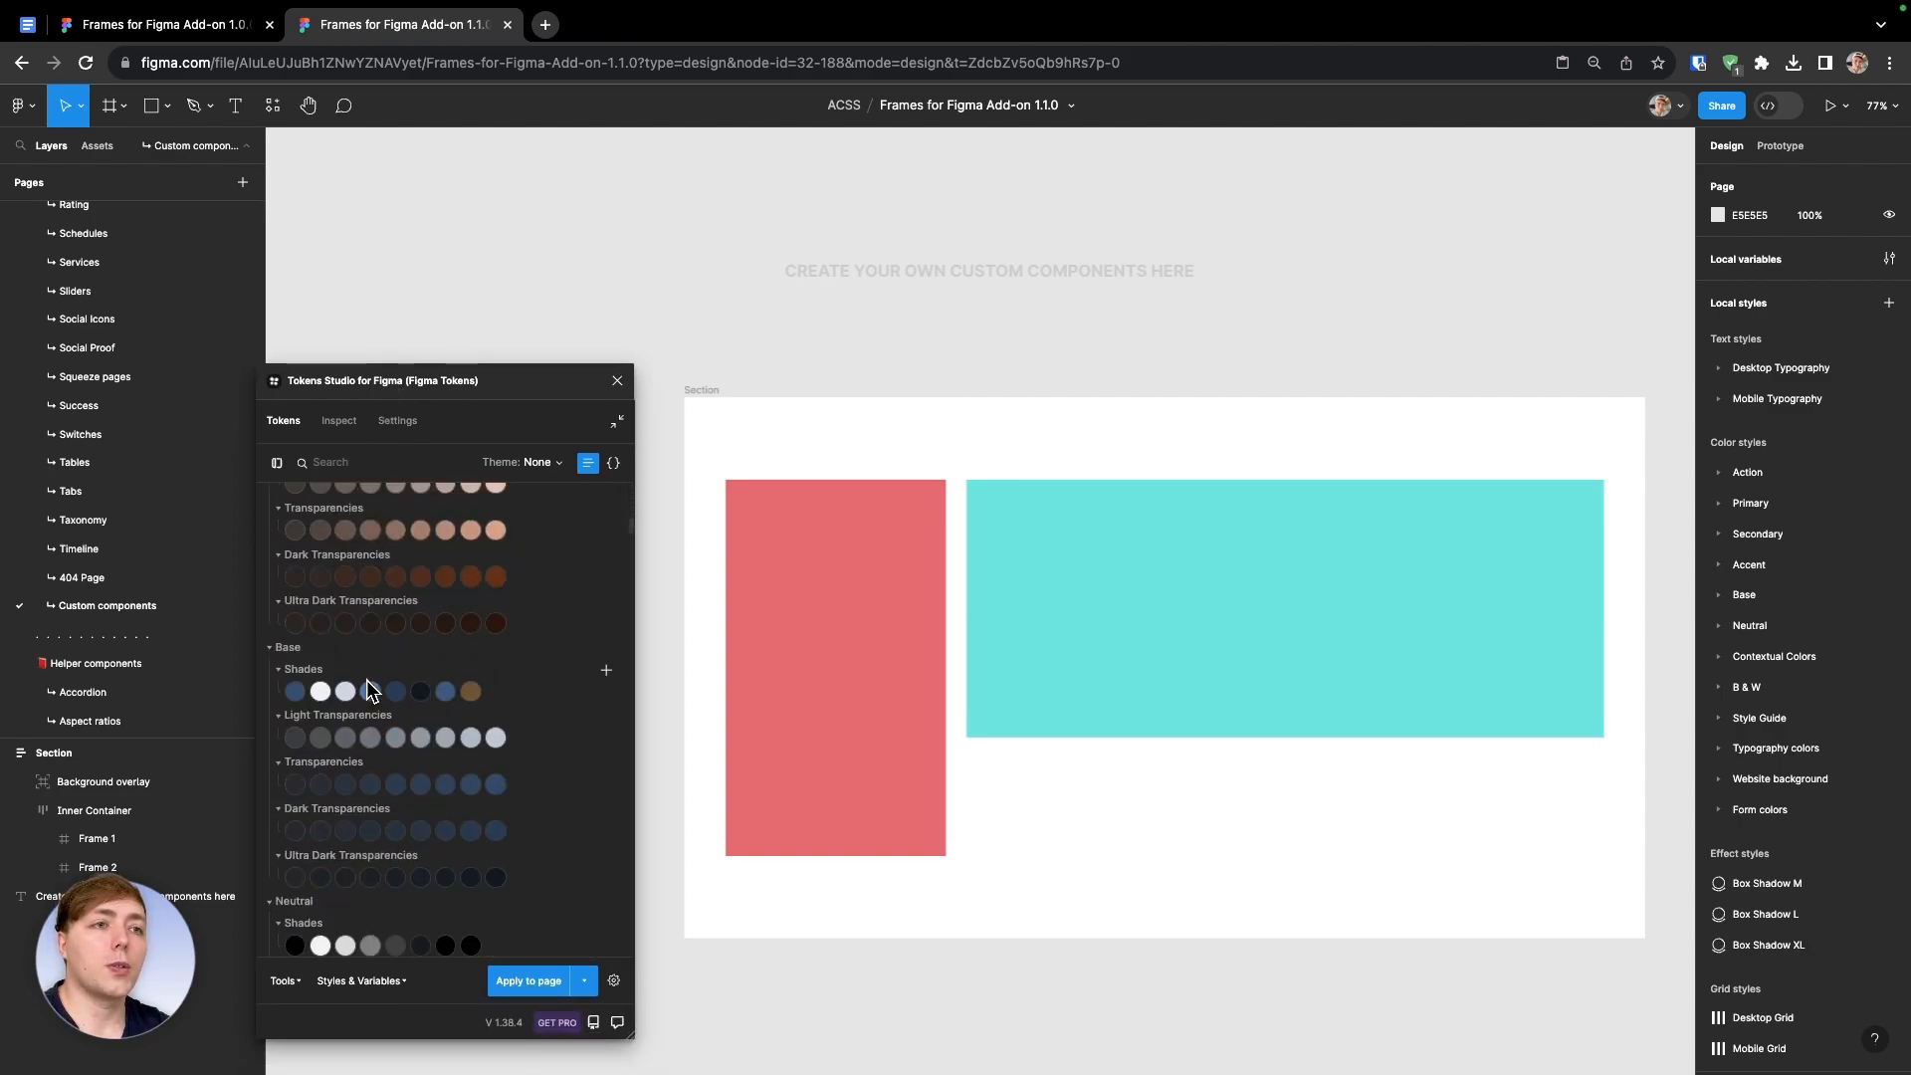
scroll(366, 678, down, 5)
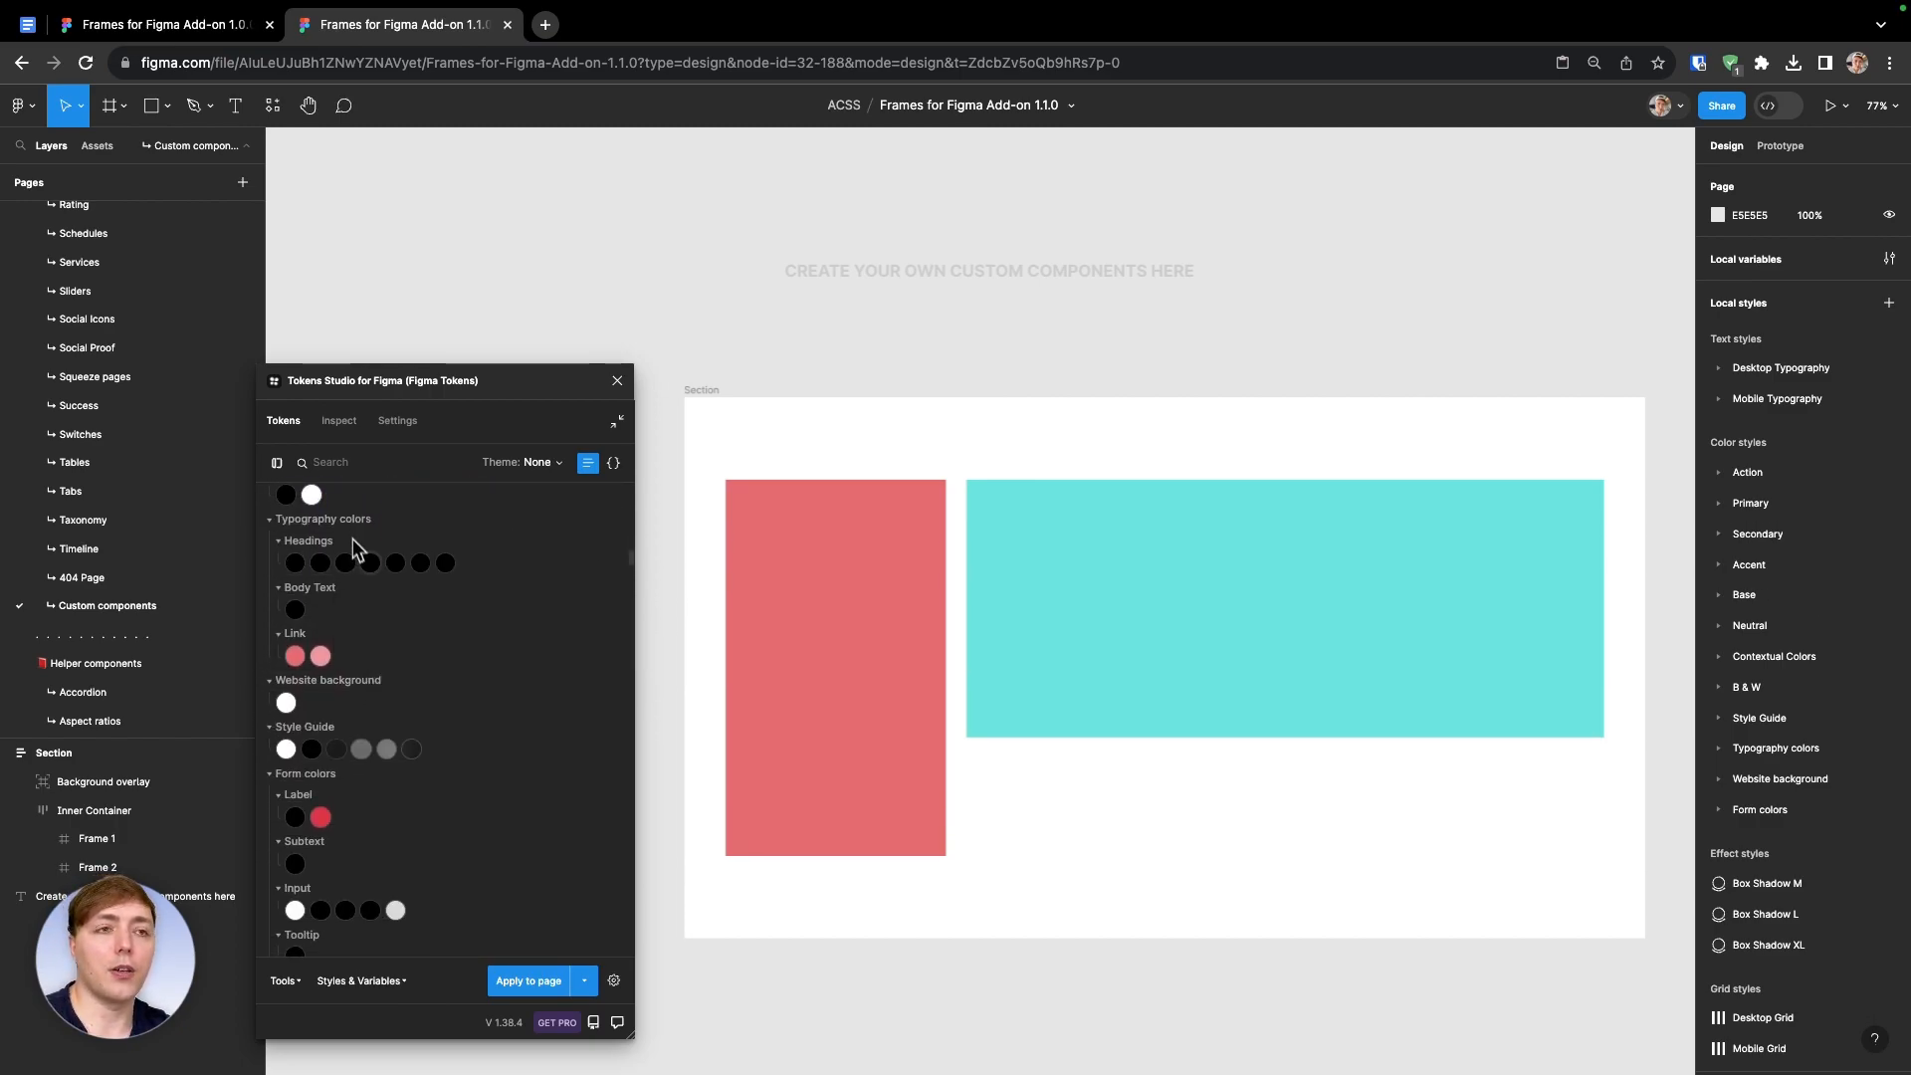
mouse_move(296, 574)
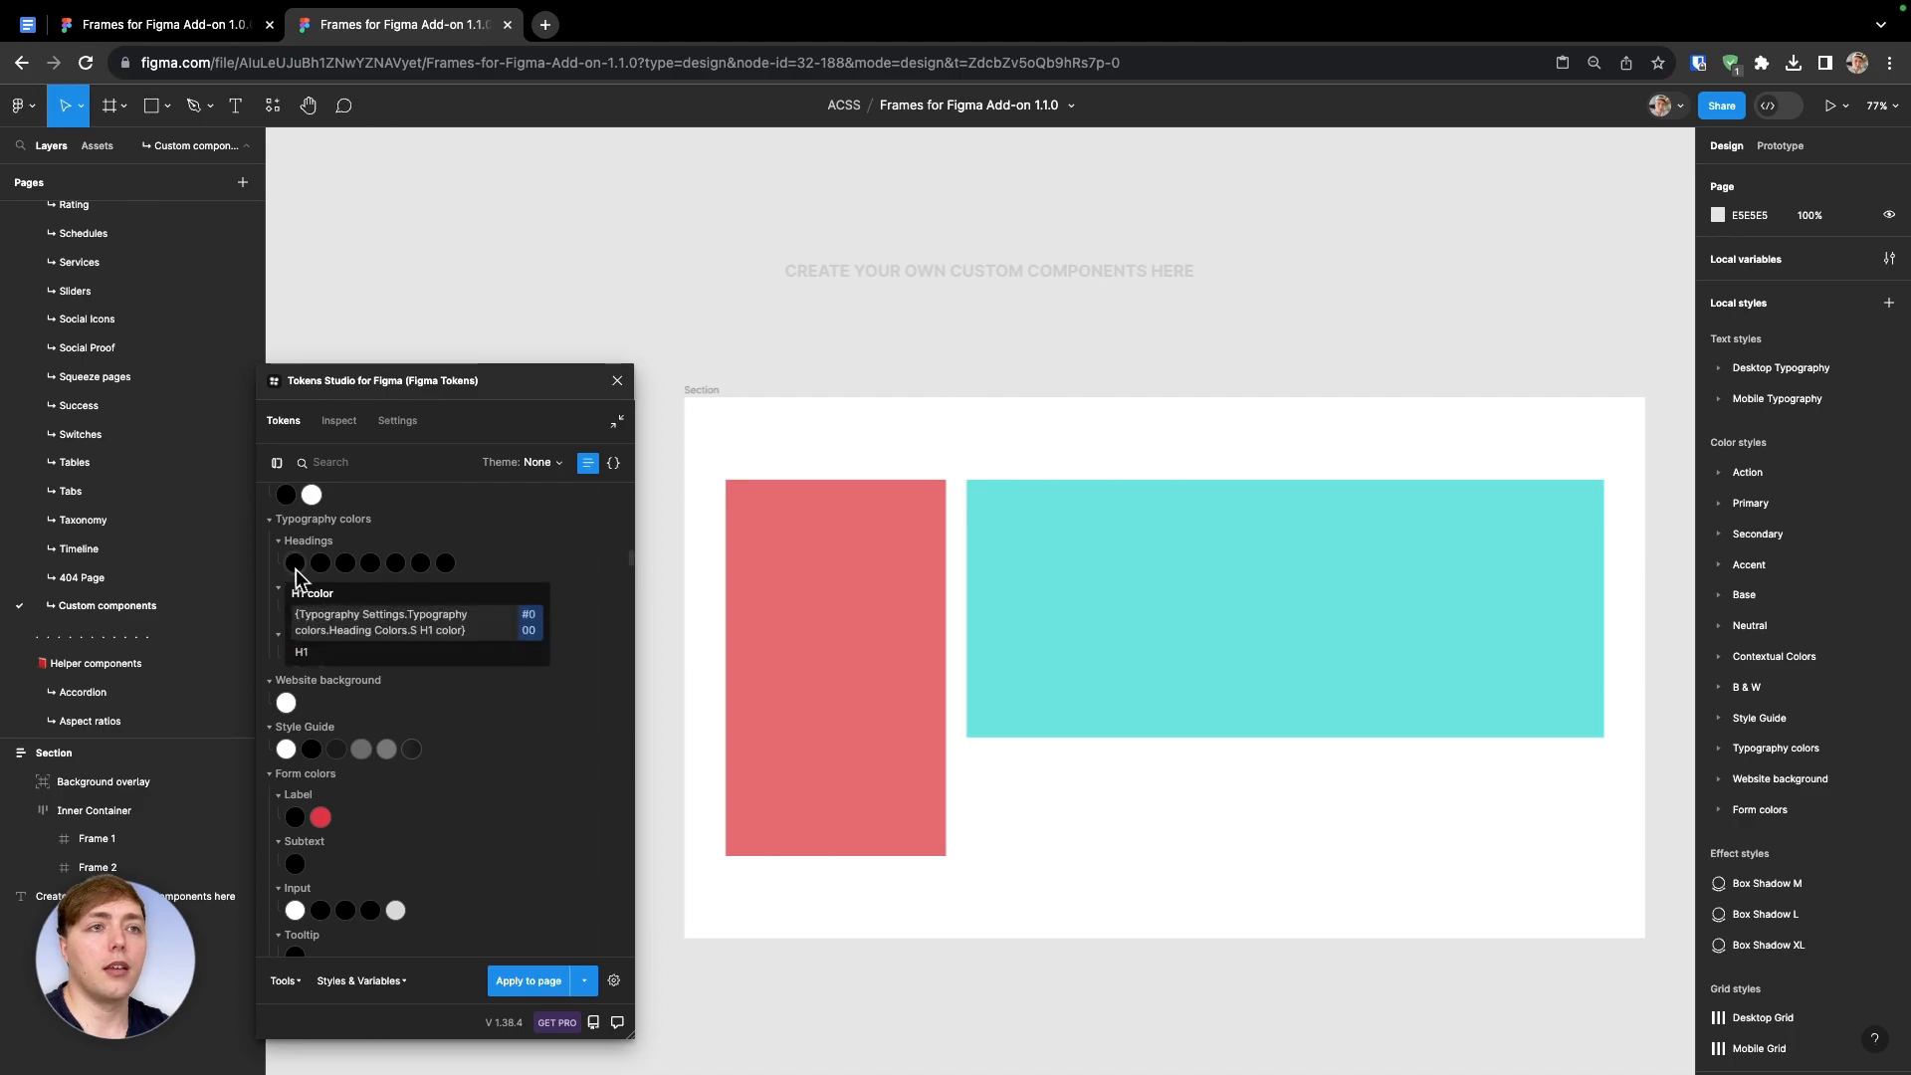
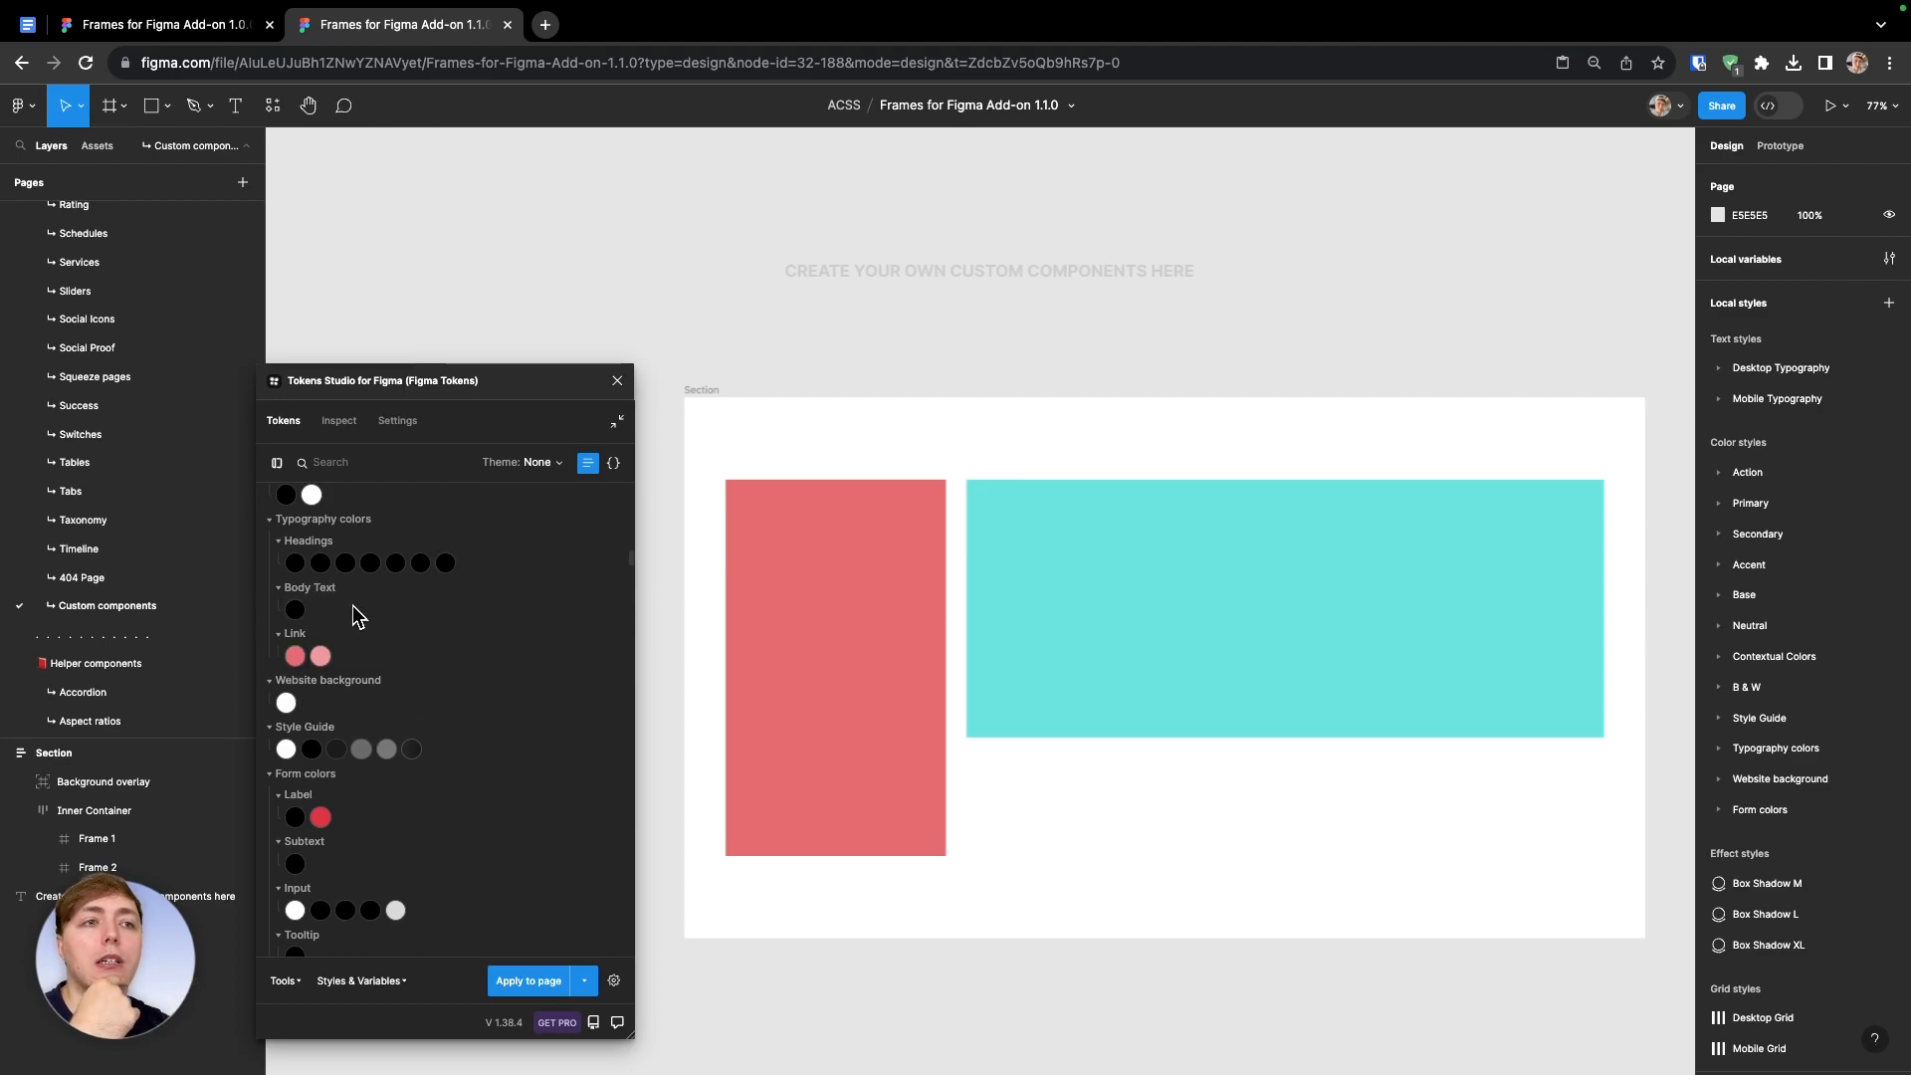
Check the dark transparencies entry in the changelog and examine the Action color transparencies on the Colors page of the 1.0.0 Figma file
click(24, 26)
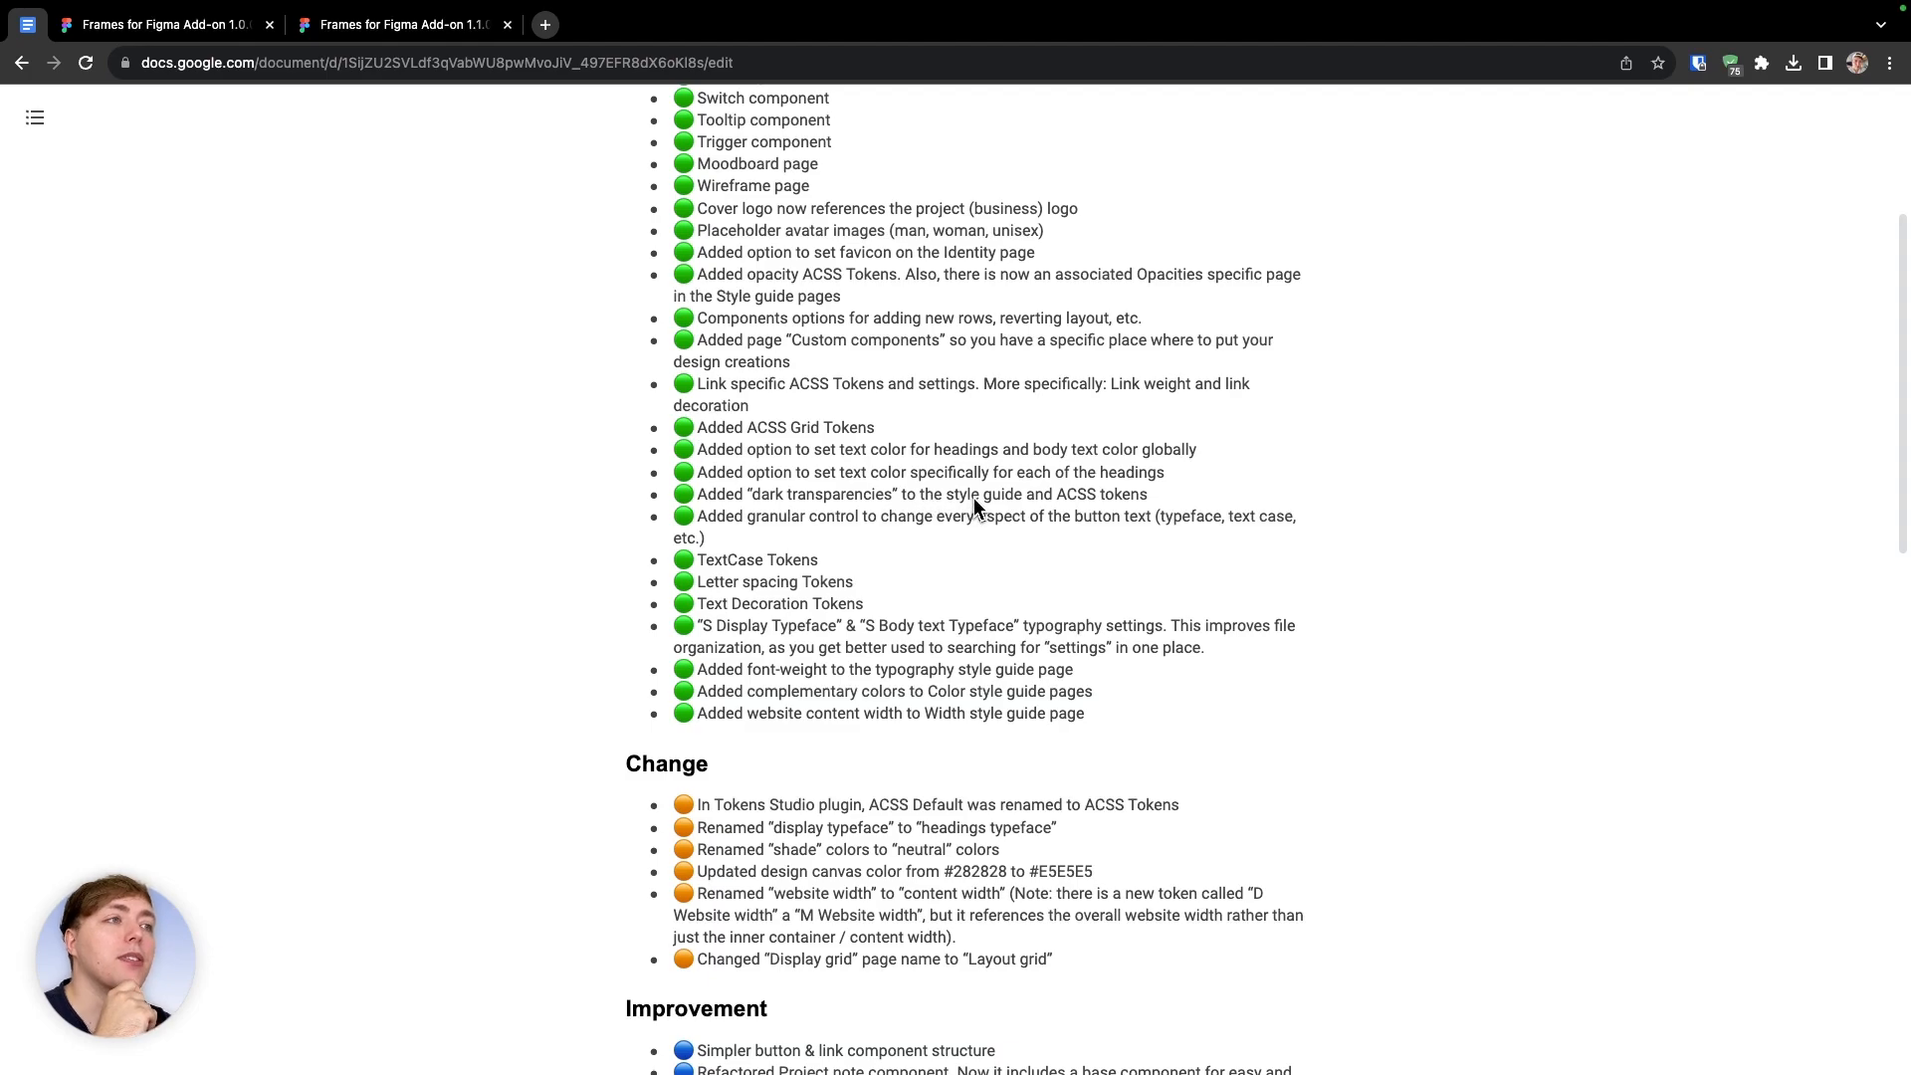
click(212, 23)
scroll(159, 244, up, 3)
click(125, 330)
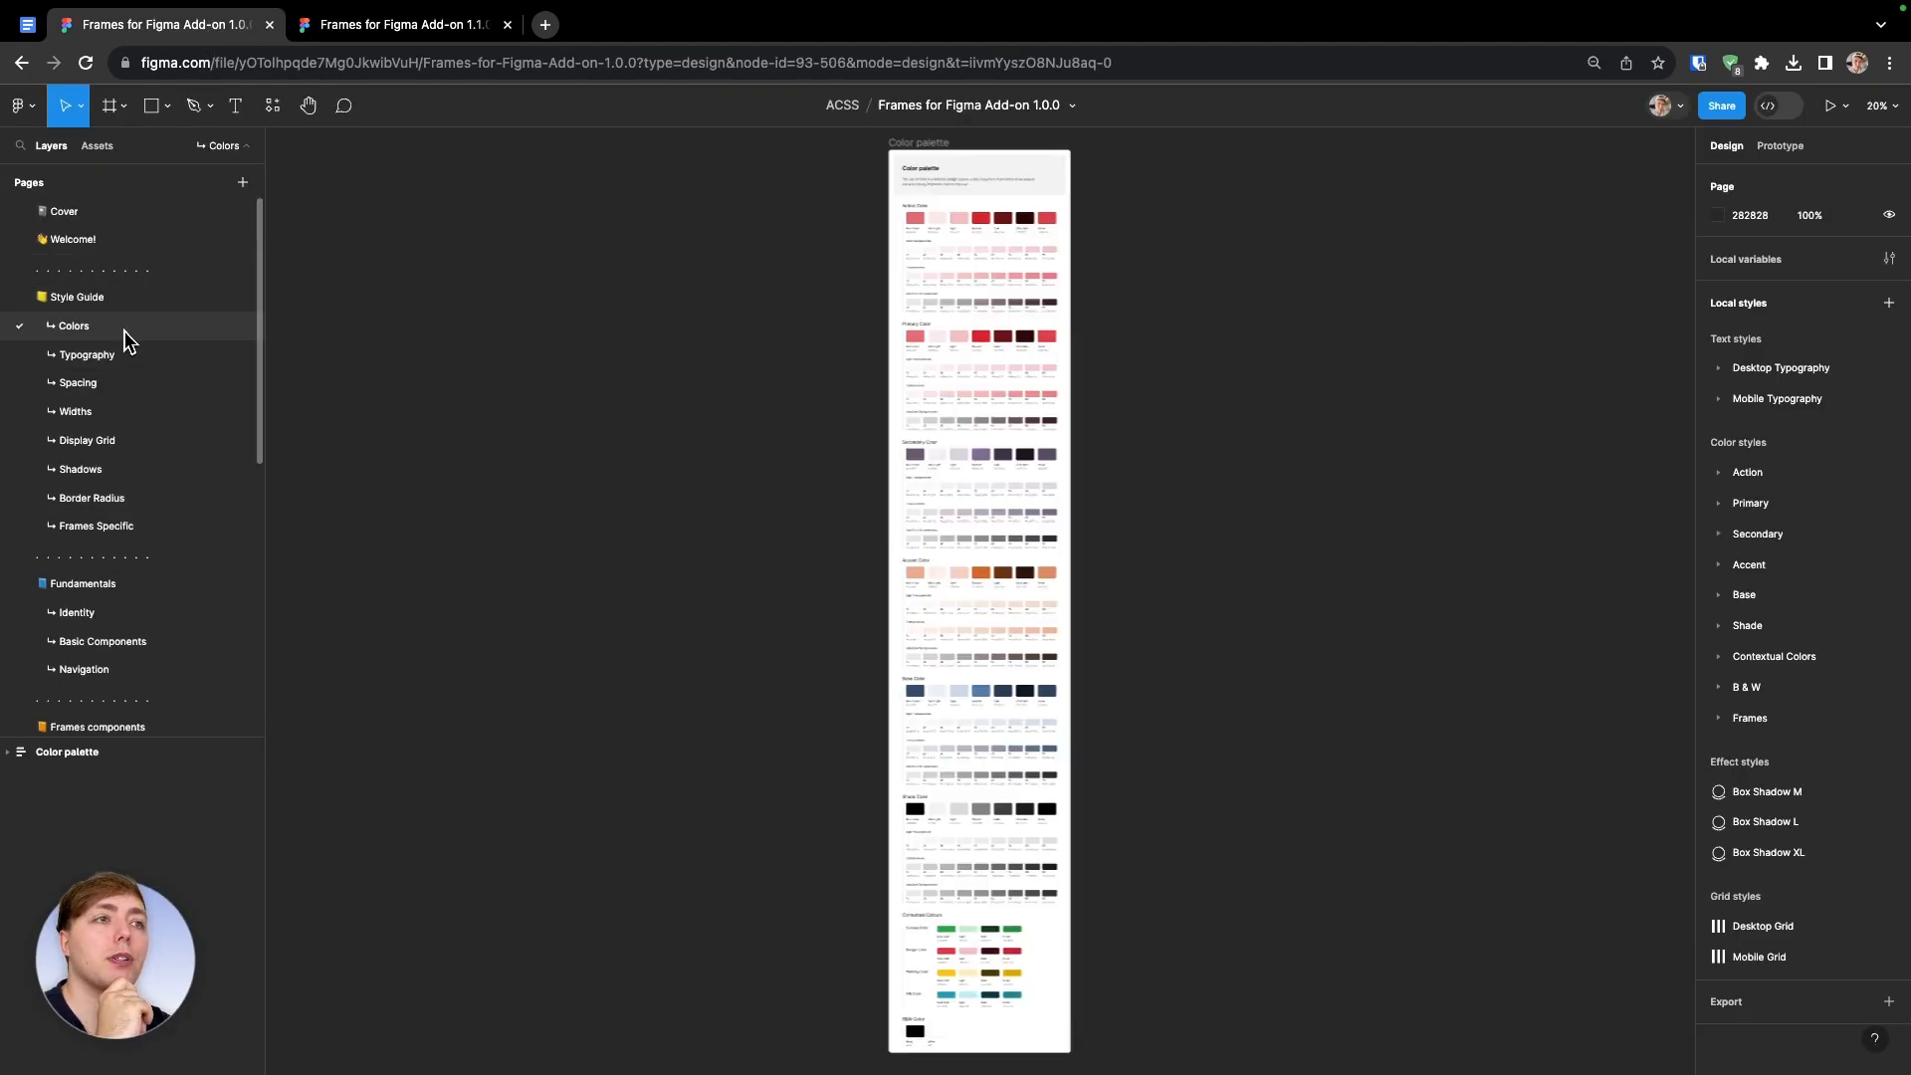
scroll(946, 201, up, 10)
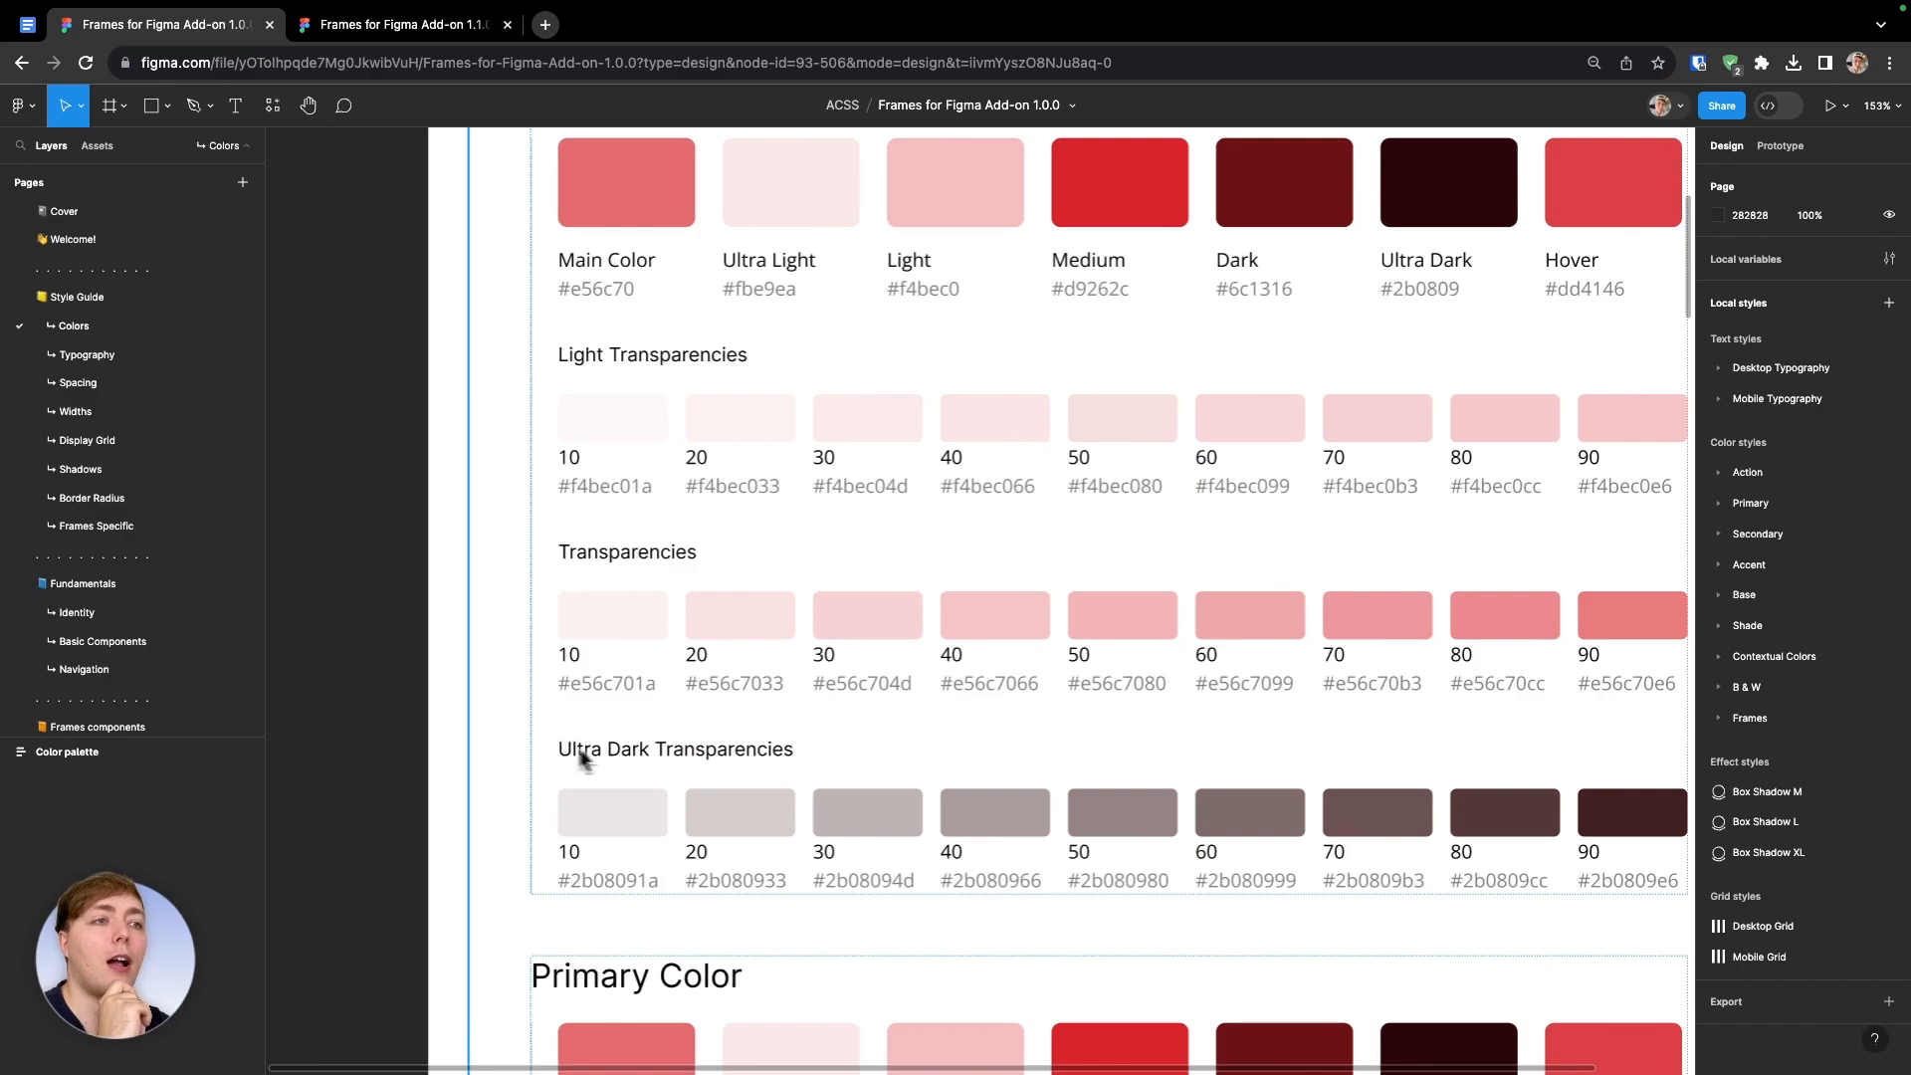
Switch to the 1.1.0 Figma file and examine the Dark Transparencies row on its Colors page
click(453, 28)
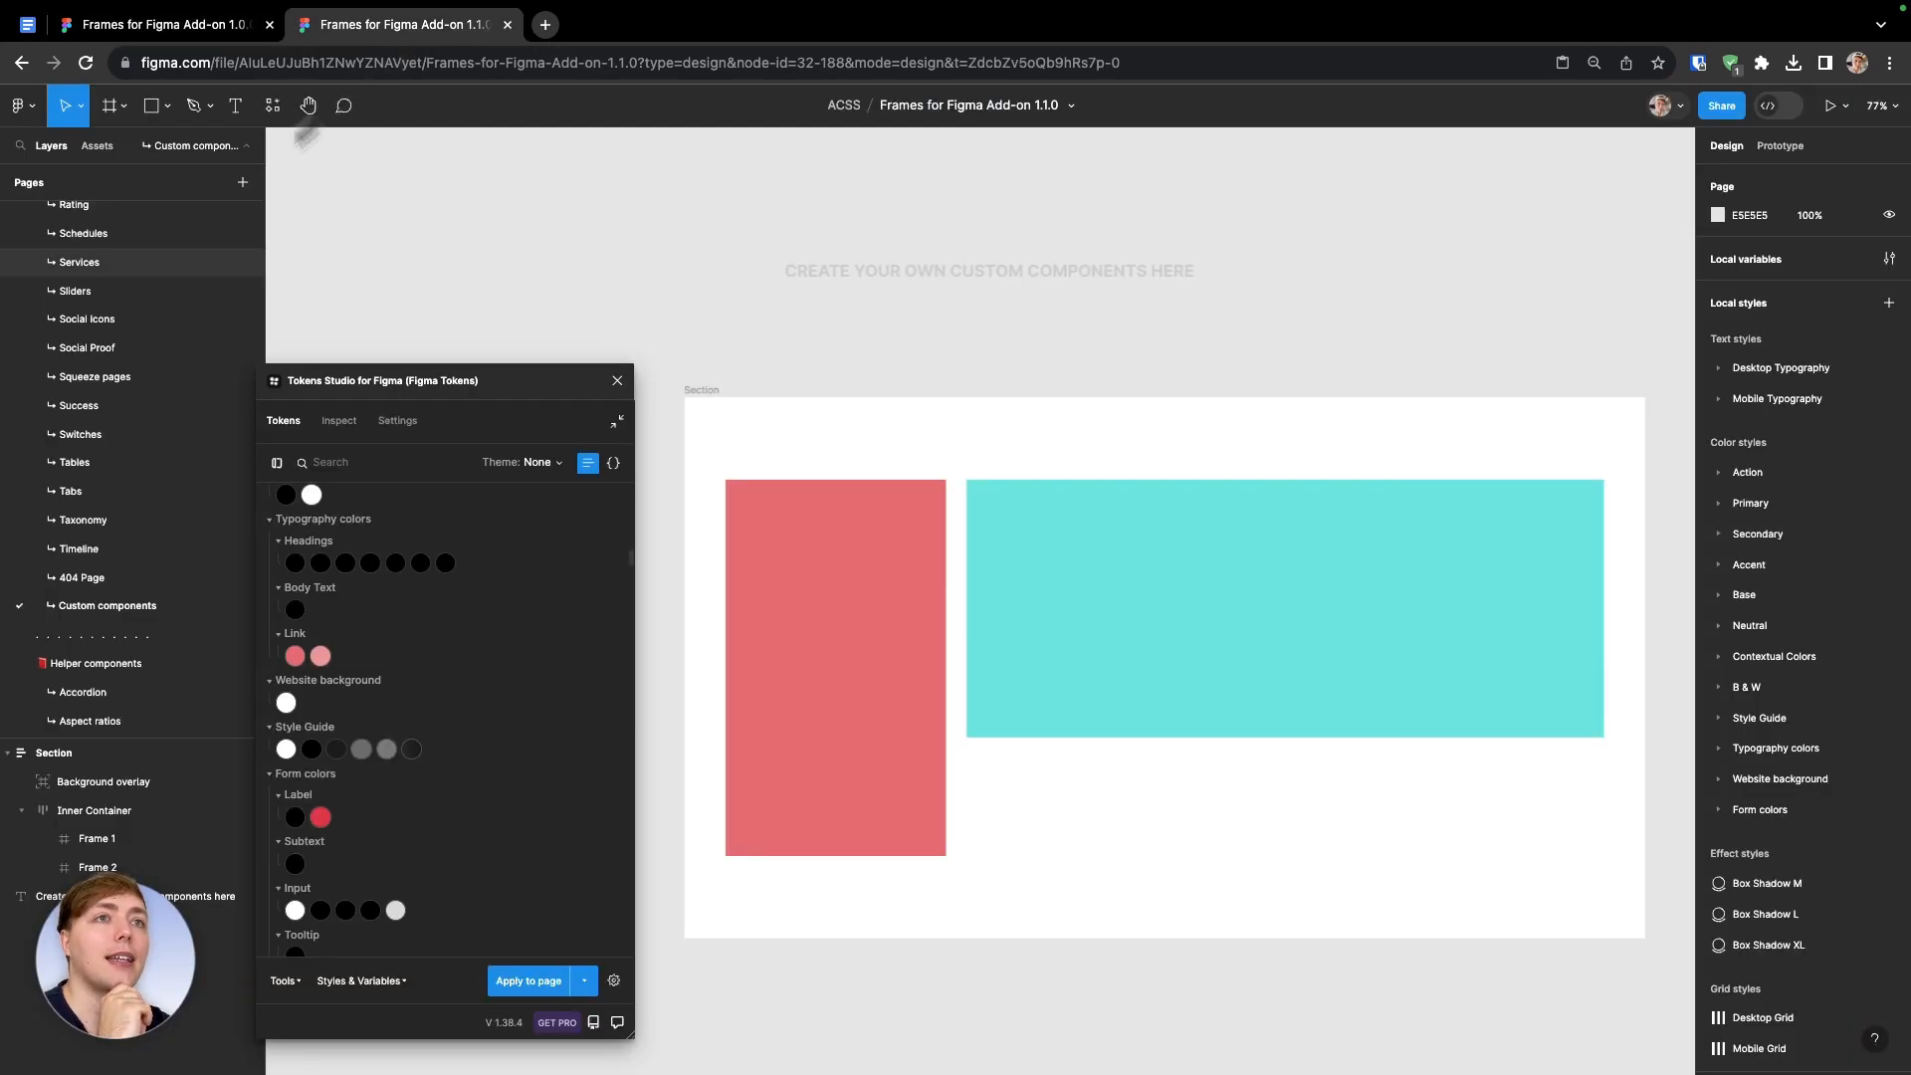
click(109, 327)
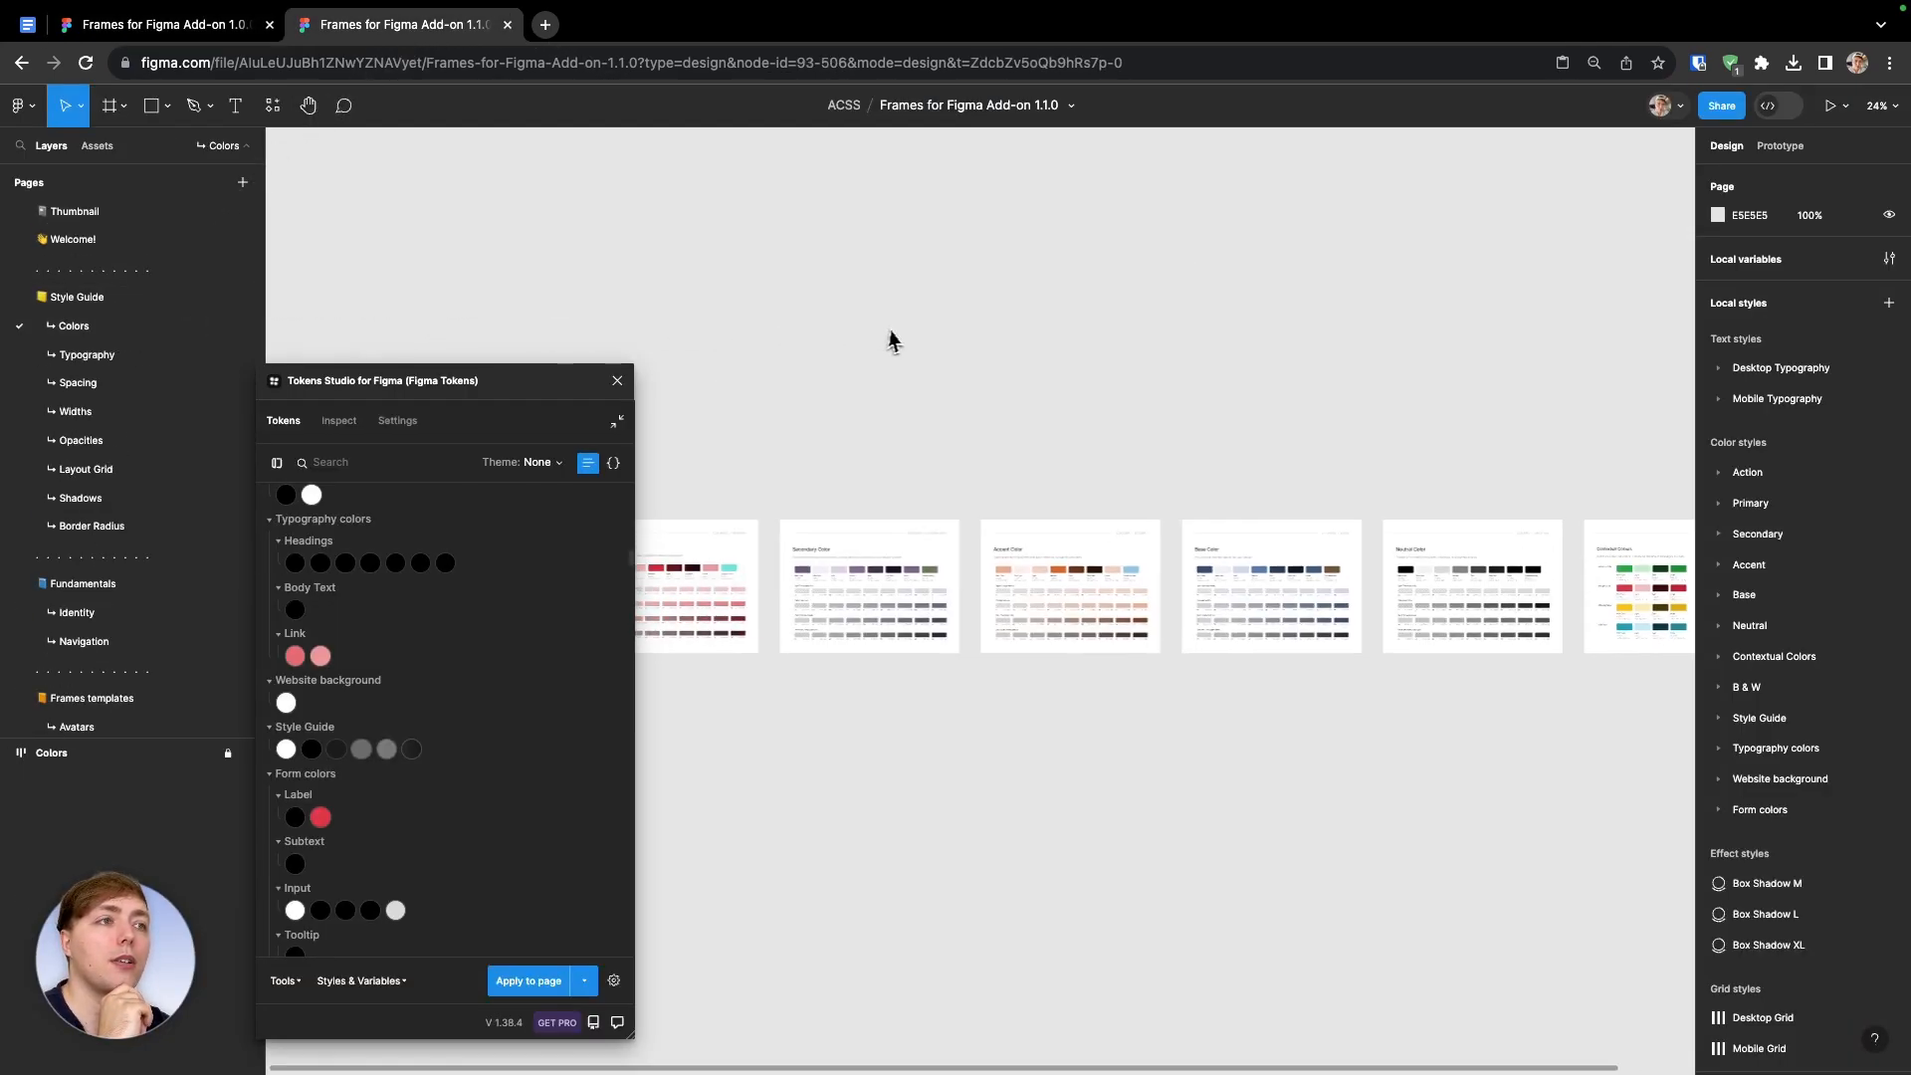
scroll(773, 687, up, 15)
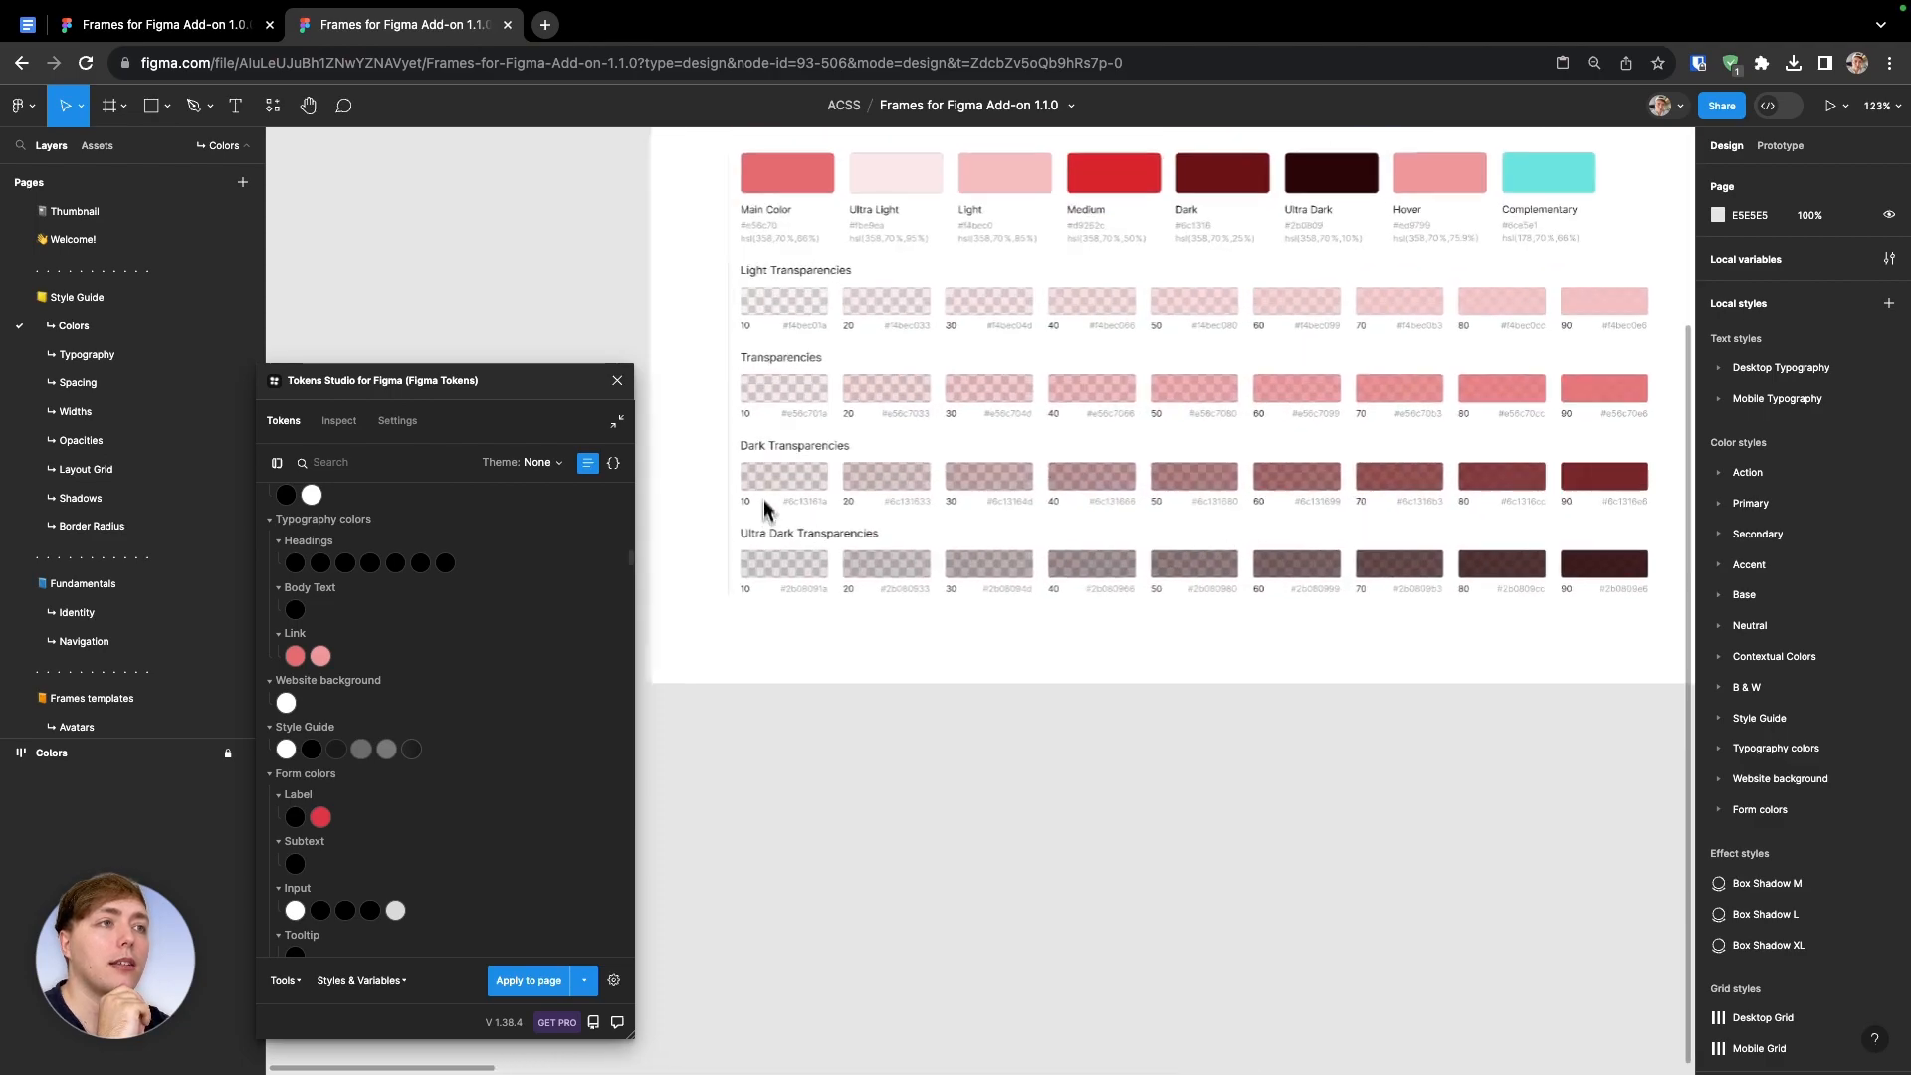
scroll(763, 482, up, 1)
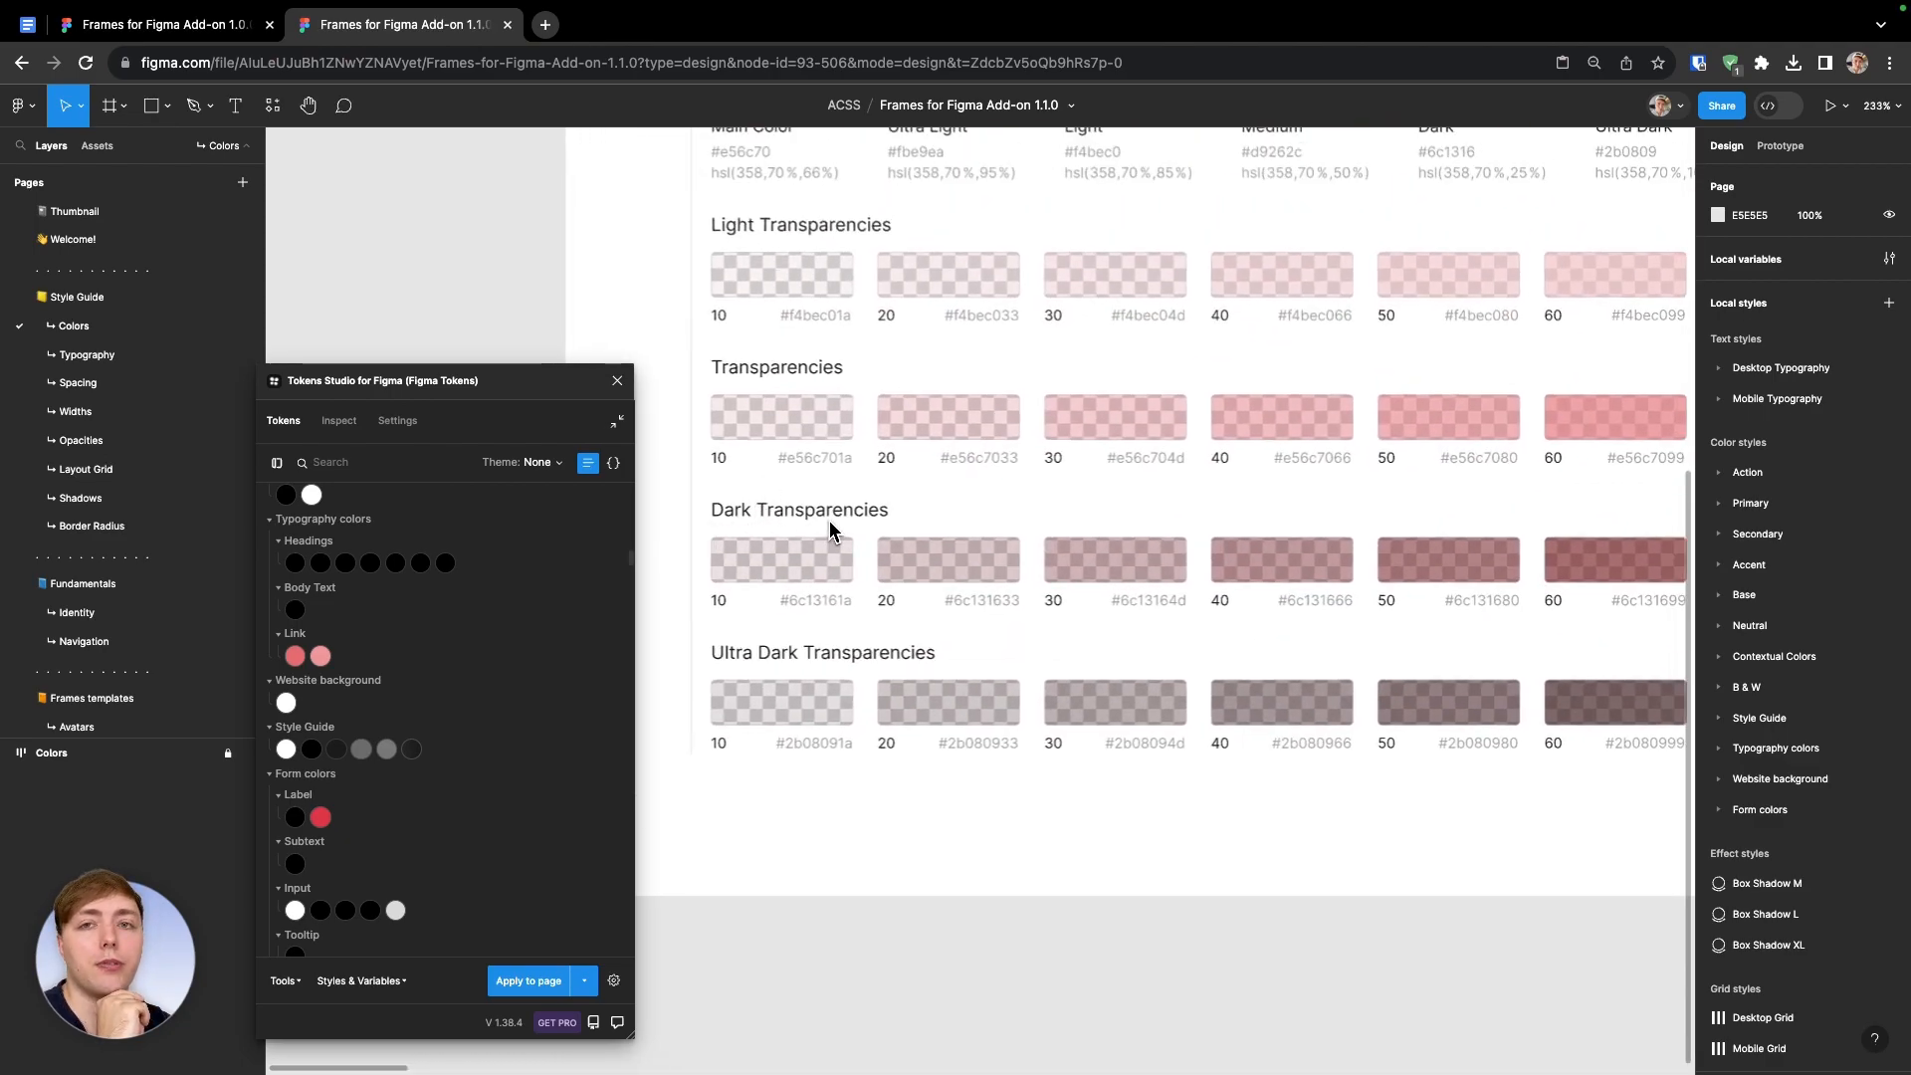
Review the changelog's button text control entry, and search the 1.1.0 file's tokens for "S Btn" to inspect the Button Text Settings
click(28, 25)
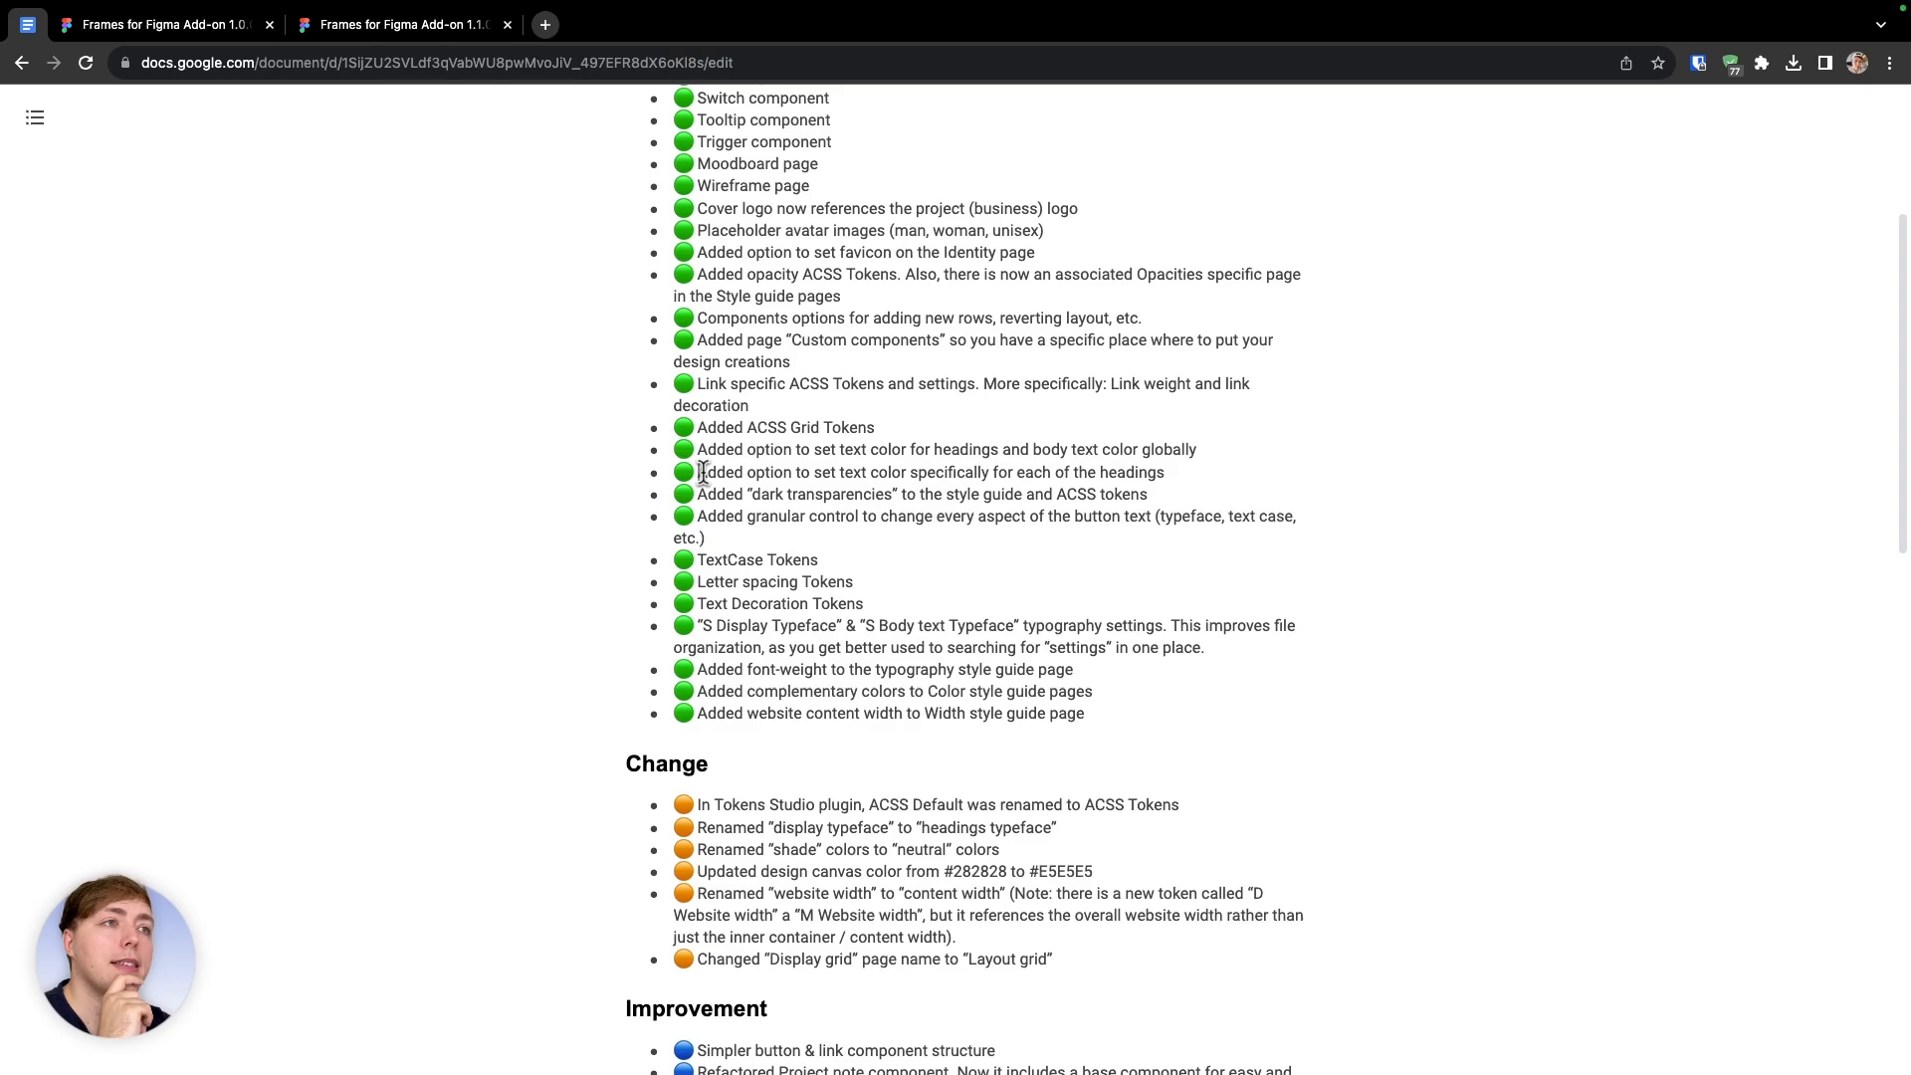
triple_click(754, 520)
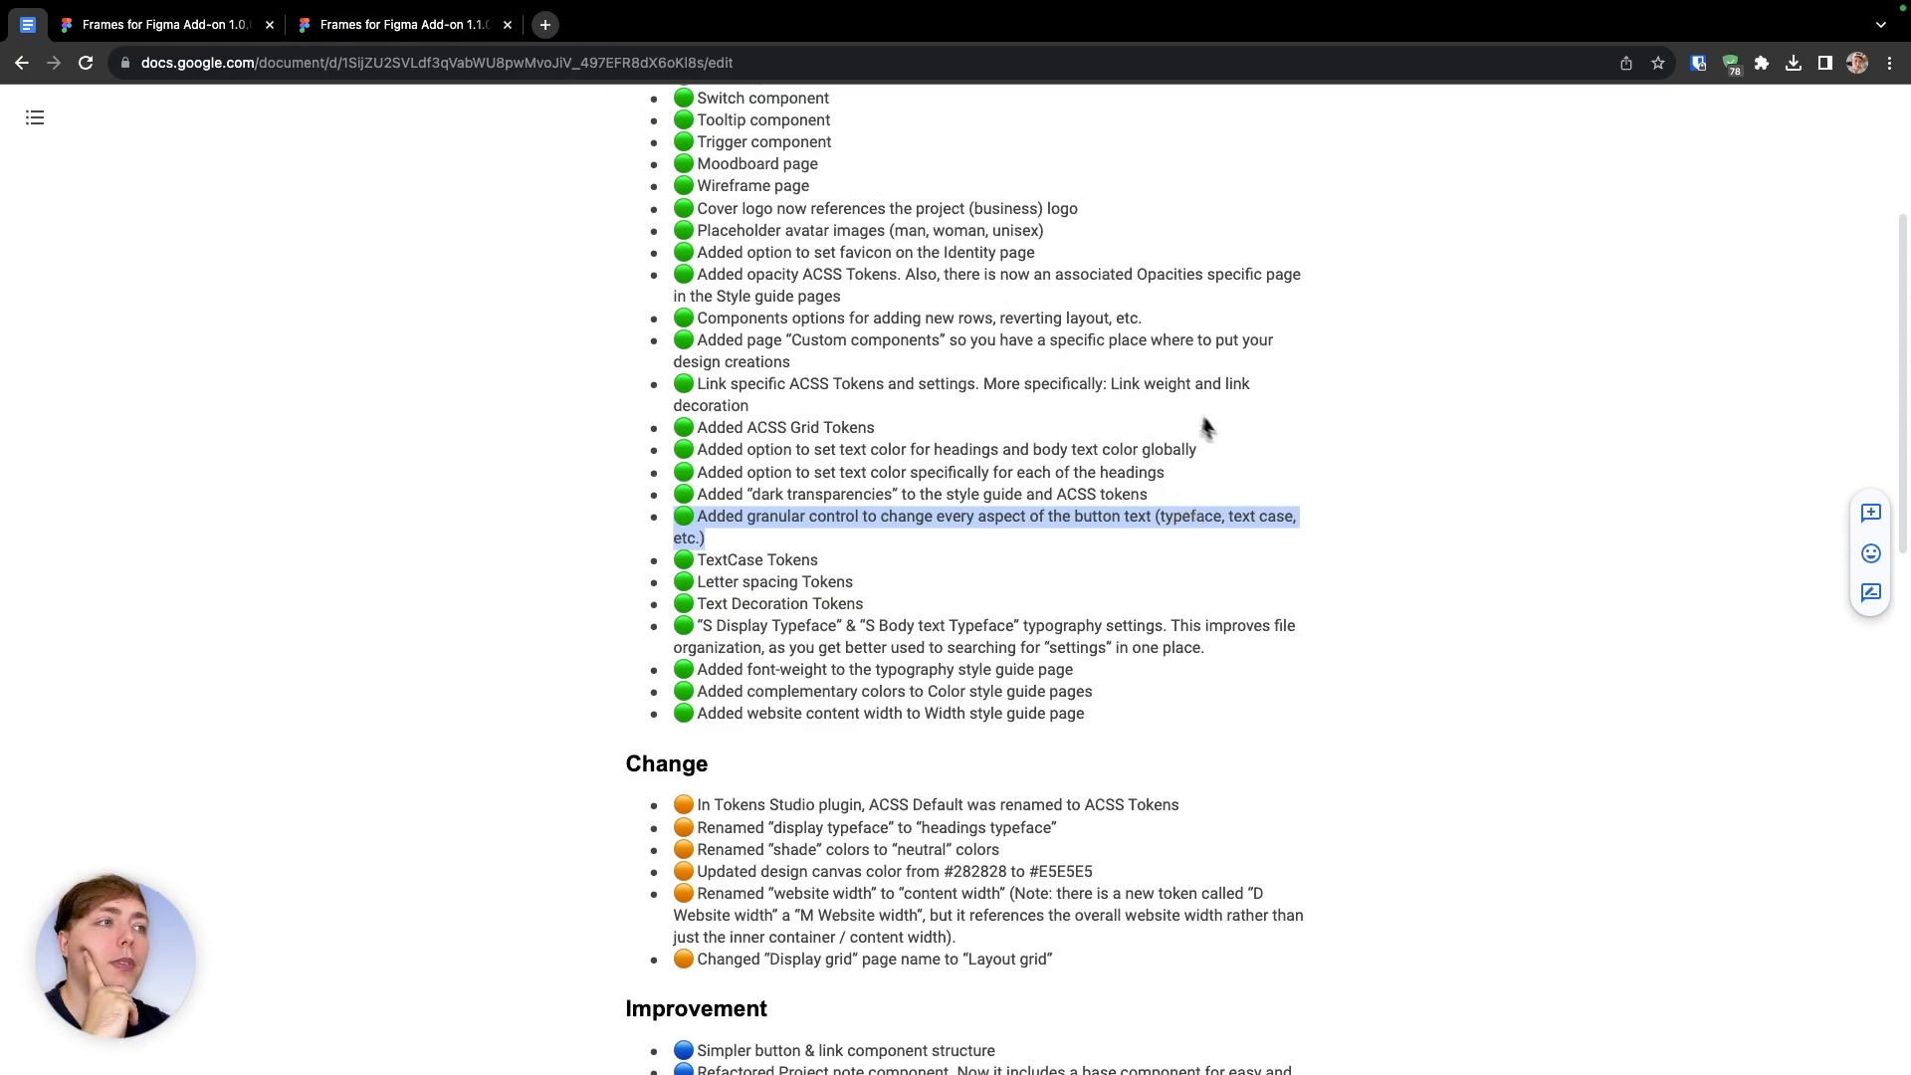
click(383, 28)
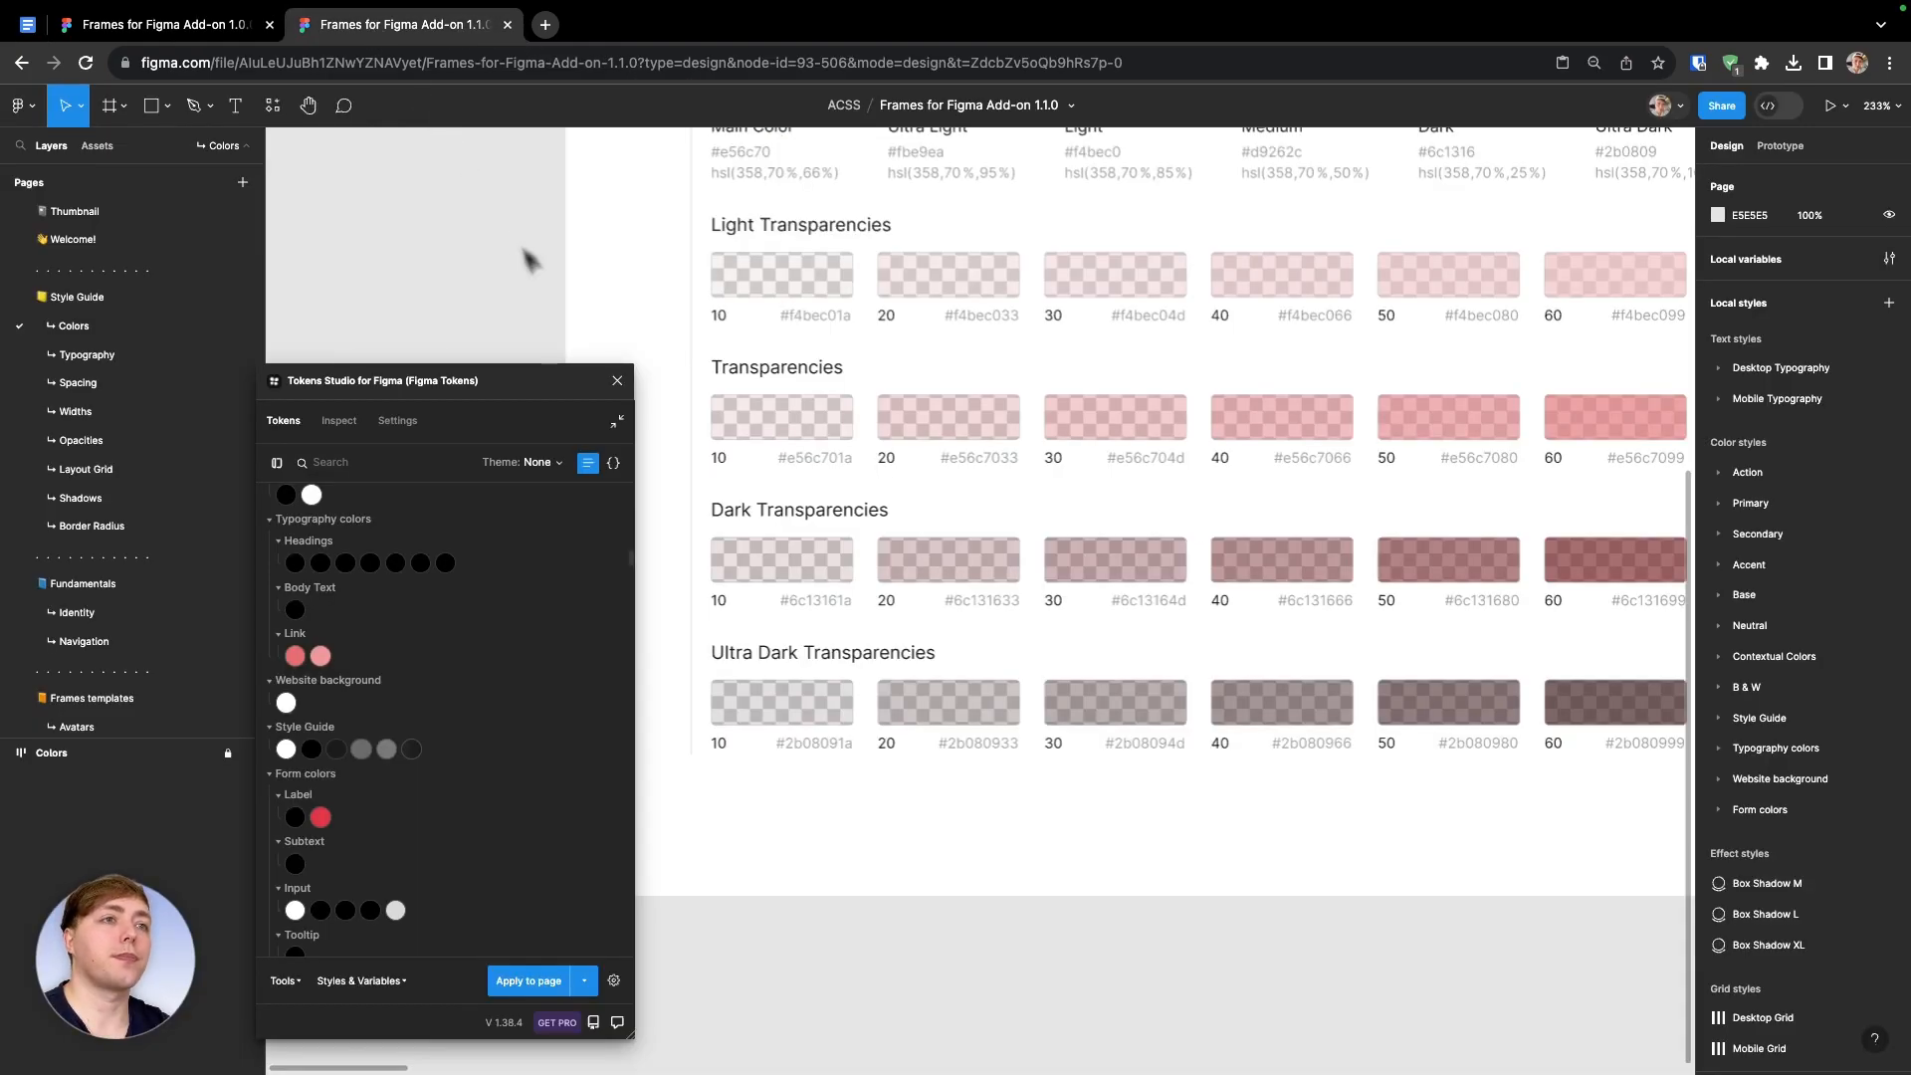
click(388, 462)
text(S Btn)
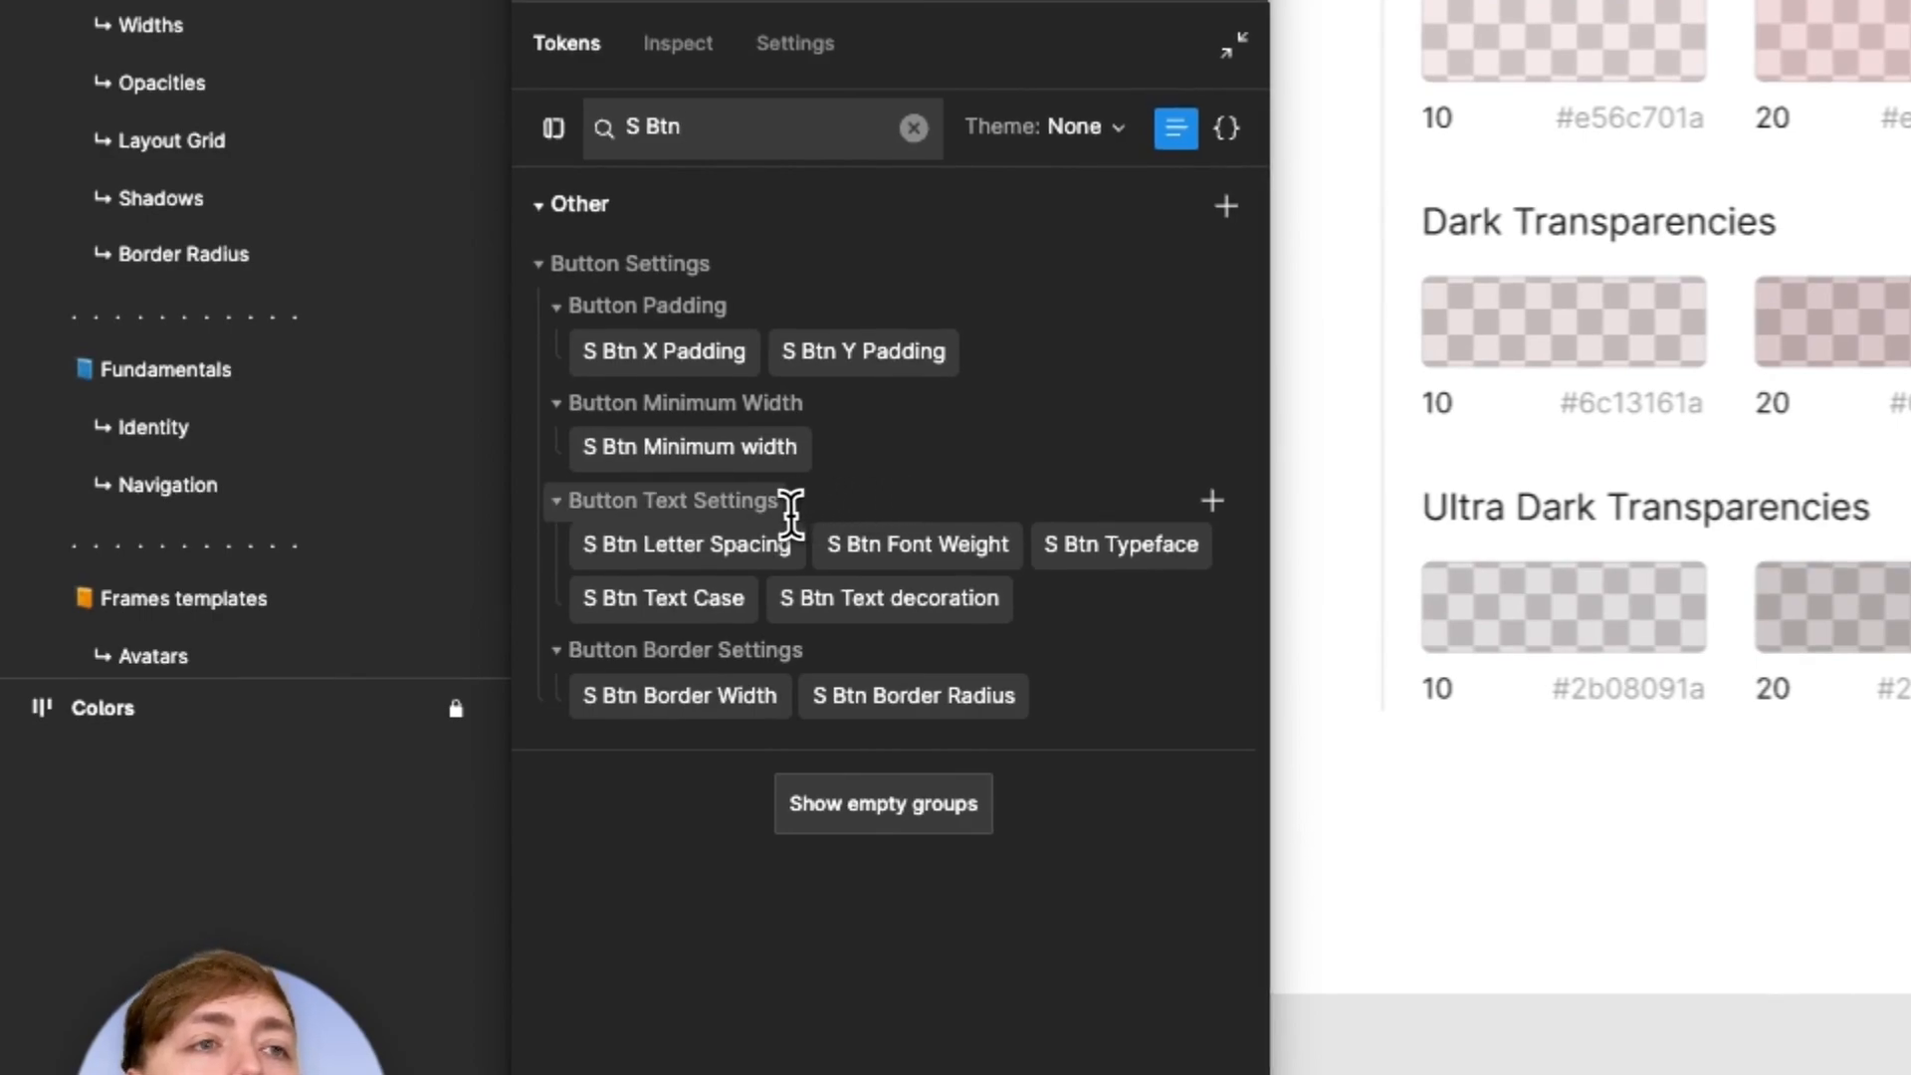
mouse_move(848, 544)
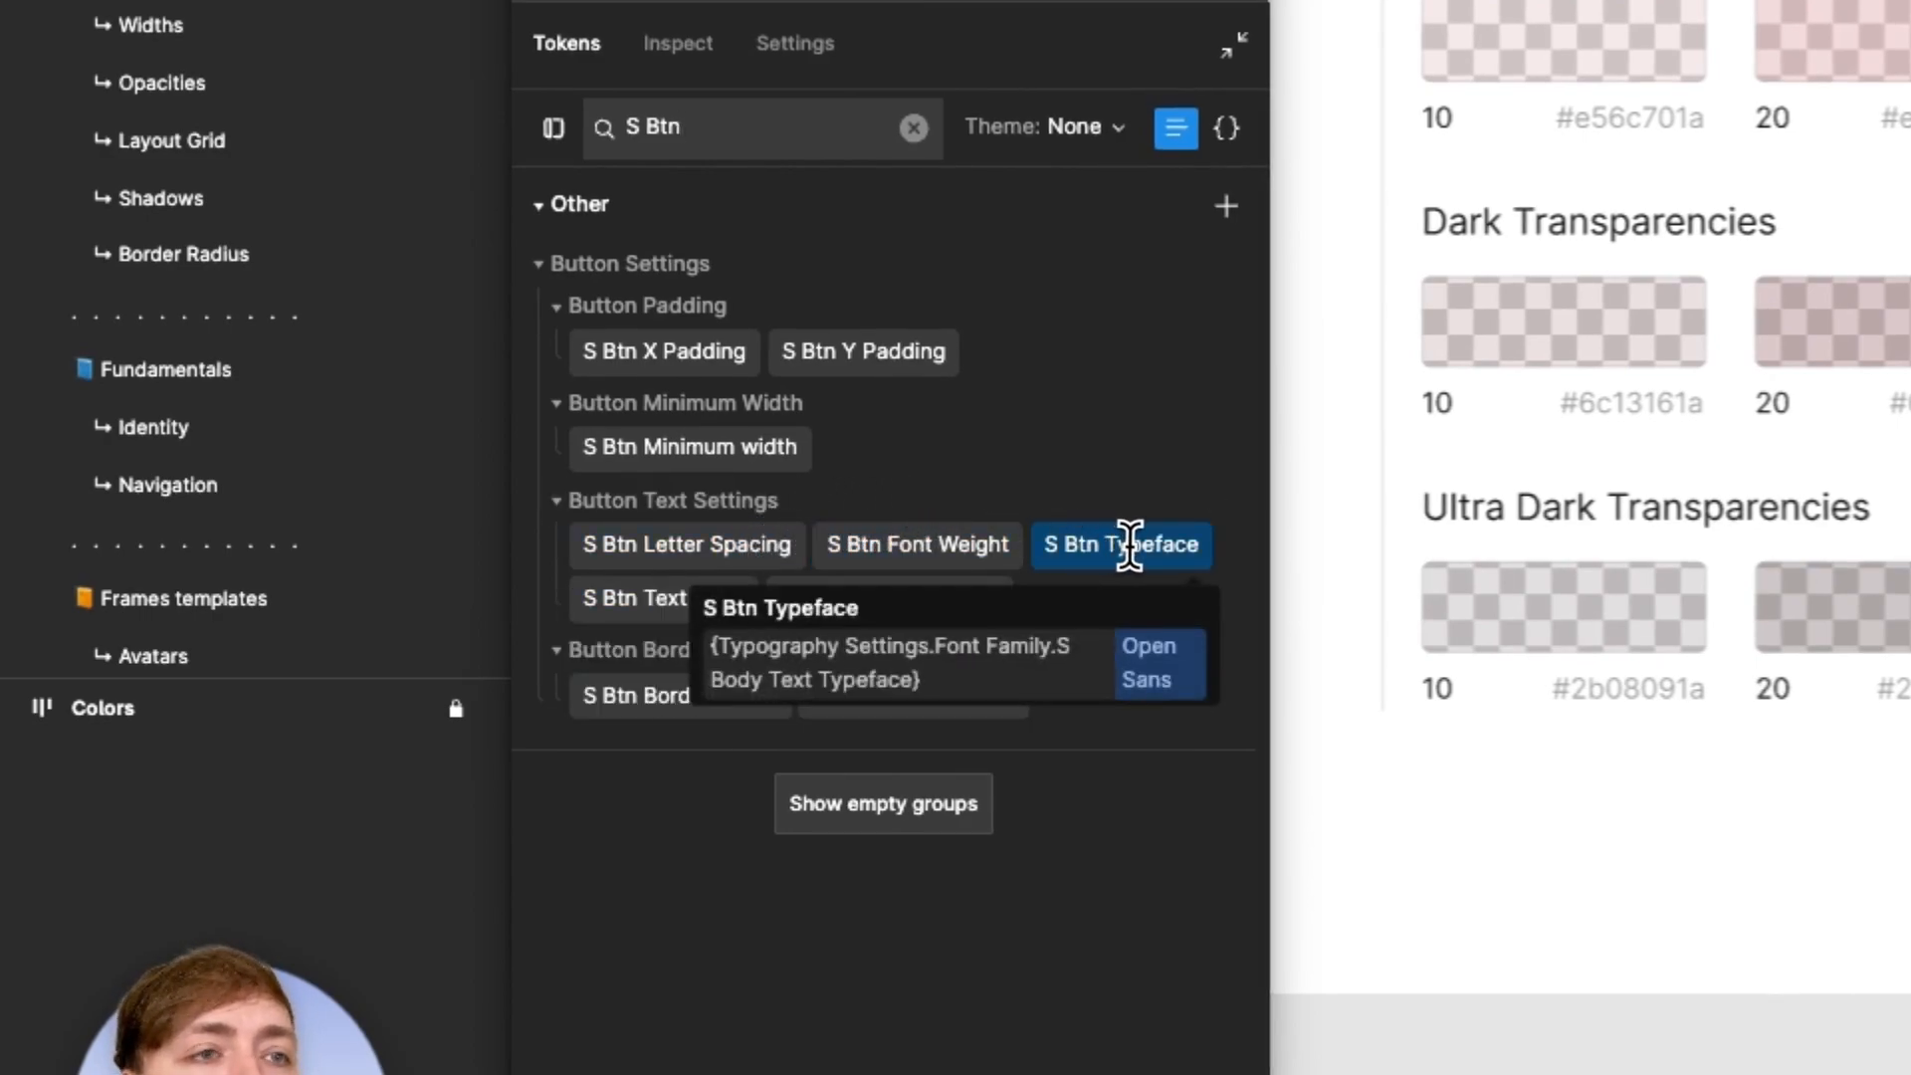
mouse_move(974, 597)
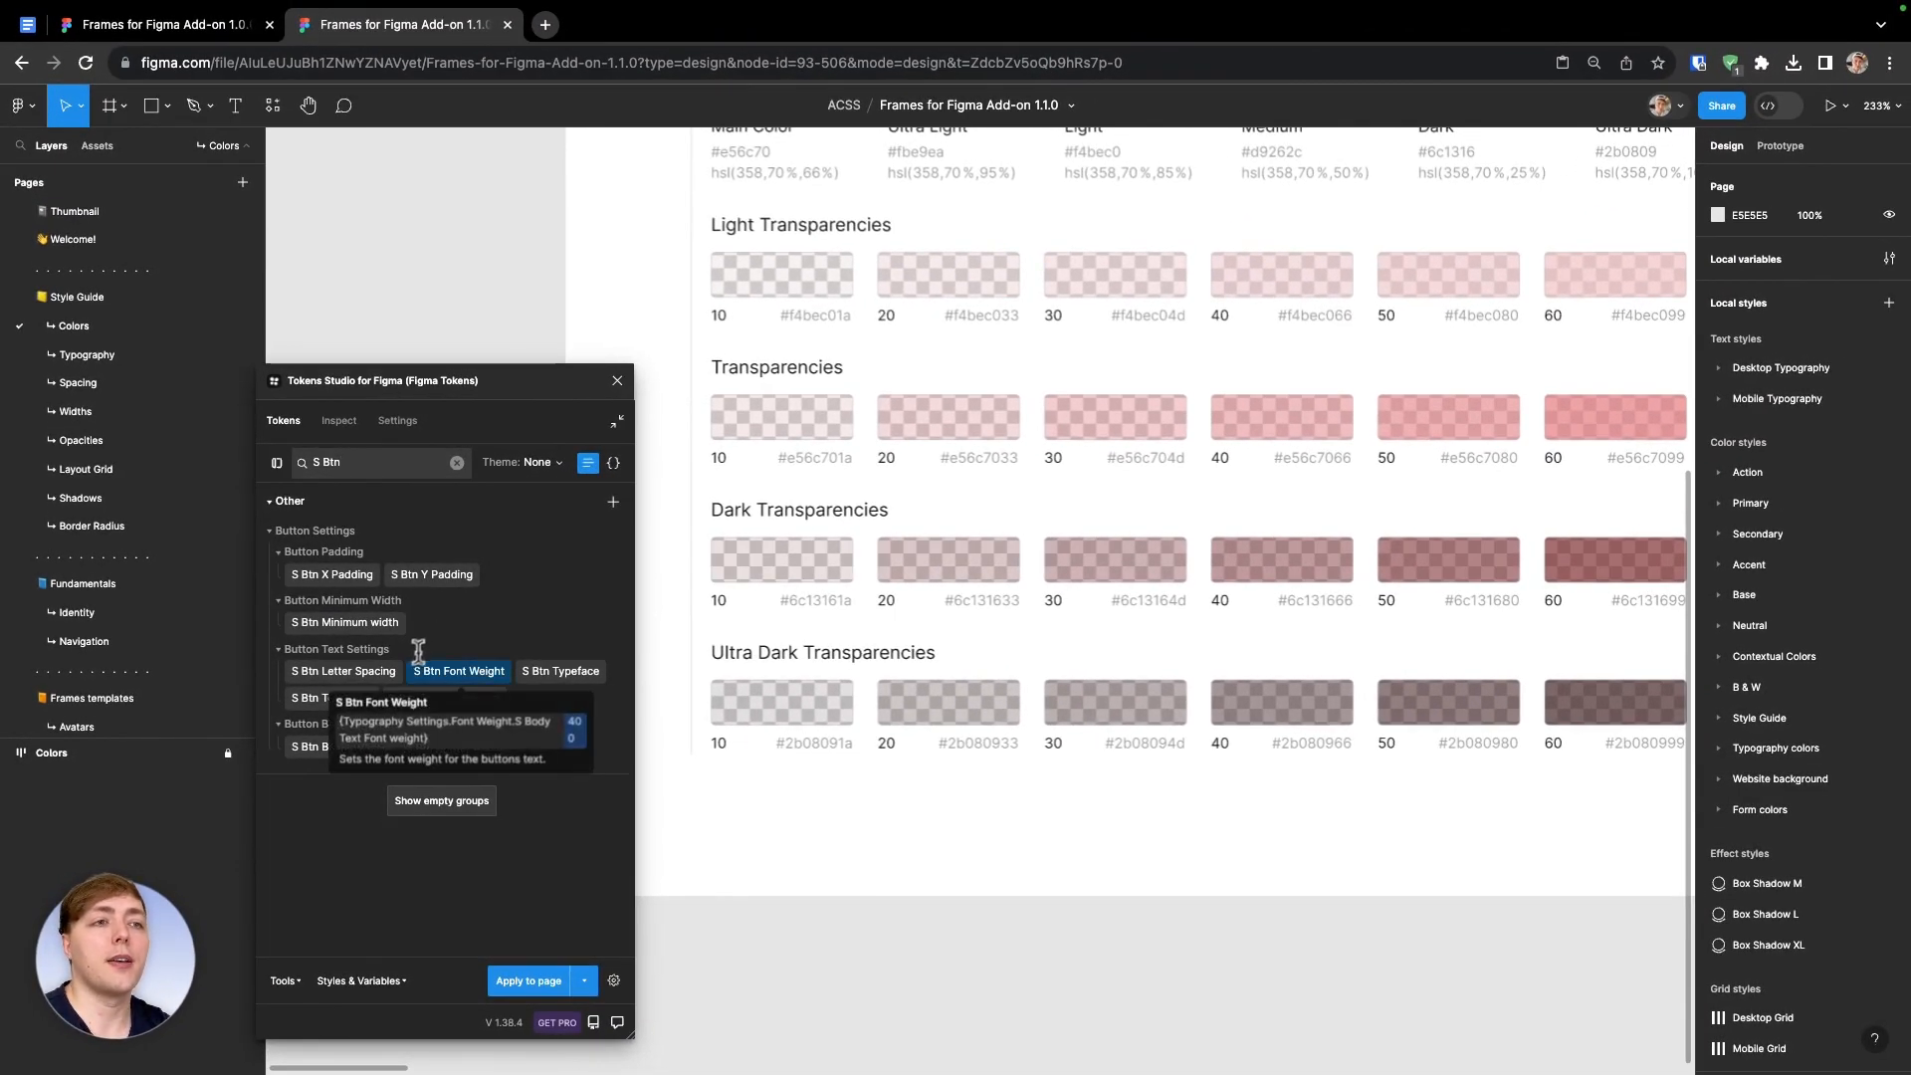
Check the TextCase Tokens entry in the changelog and locate the Text Case group in the 1.1.0 file's unfiltered token list
click(12, 28)
drag(820, 559, 692, 560)
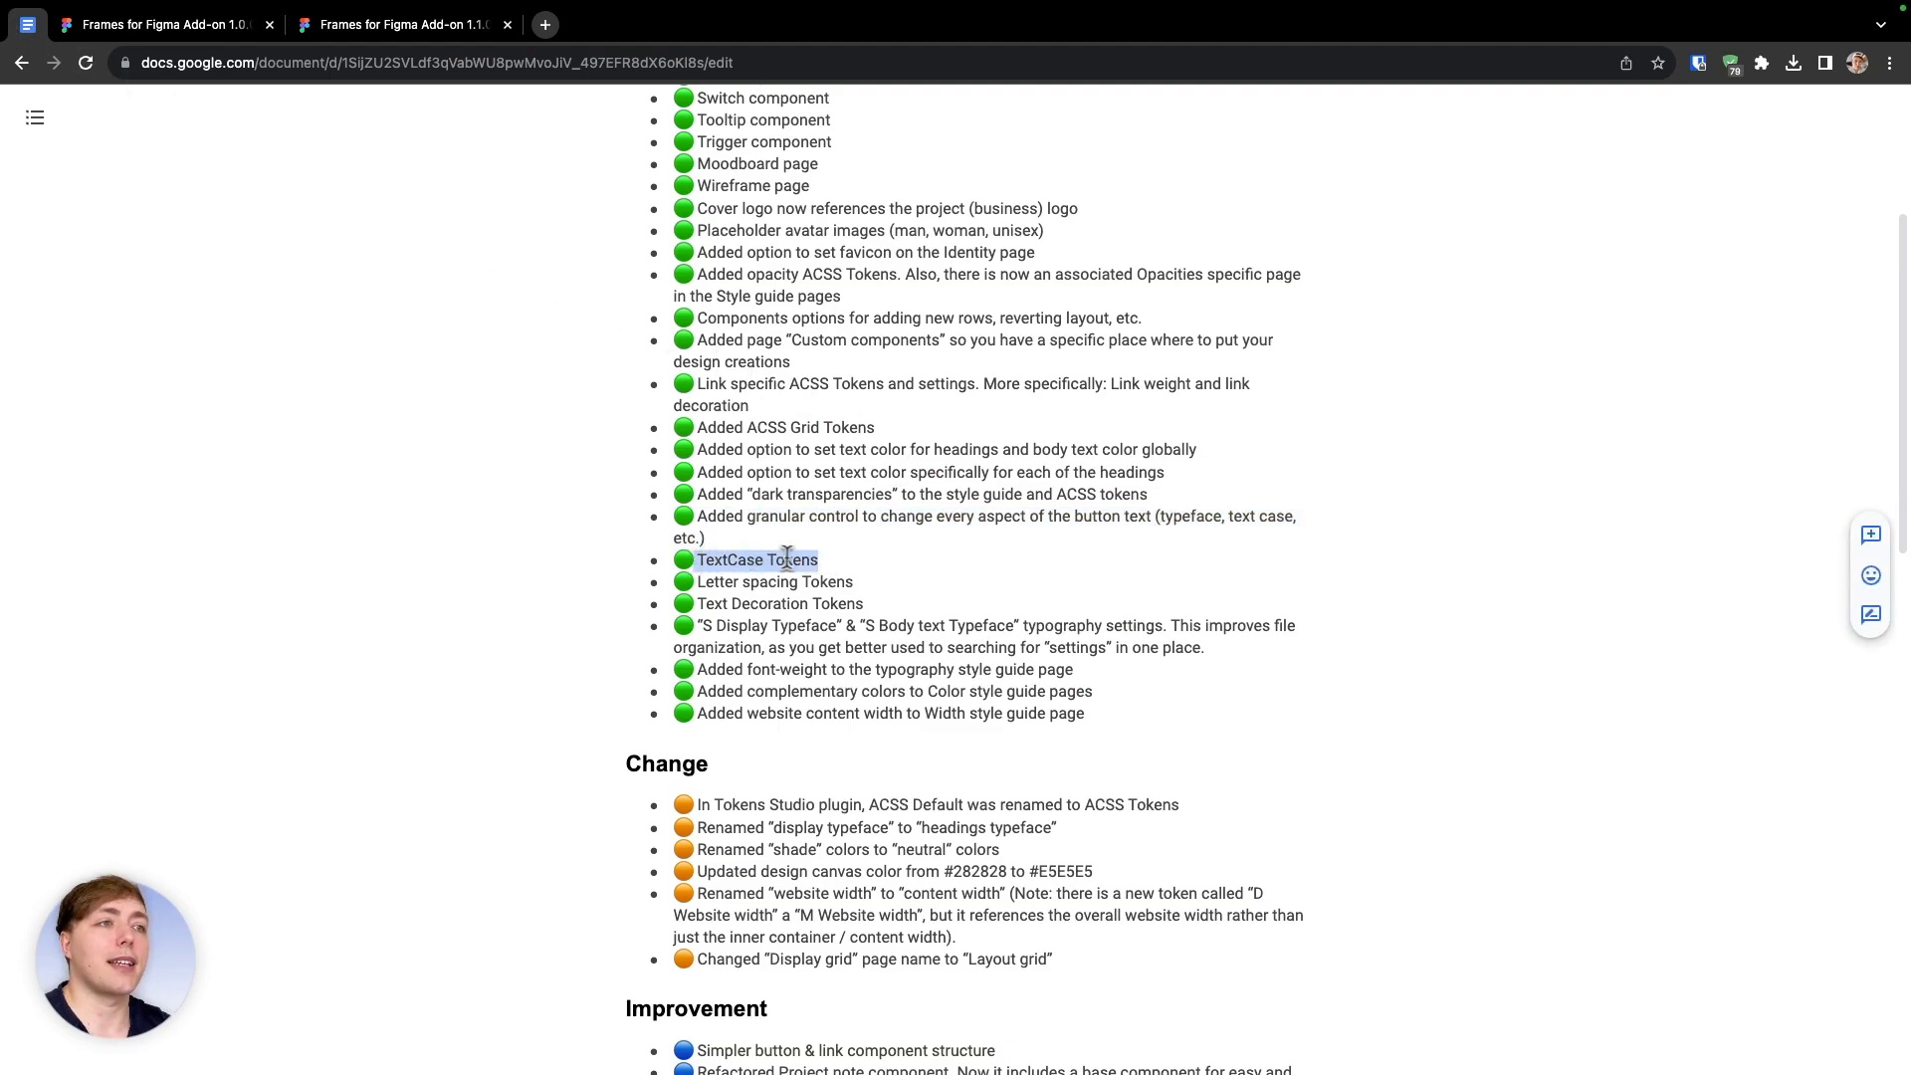
click(425, 25)
click(456, 462)
scroll(366, 671, down, 4)
scroll(366, 671, down, 10)
scroll(366, 671, down, 8)
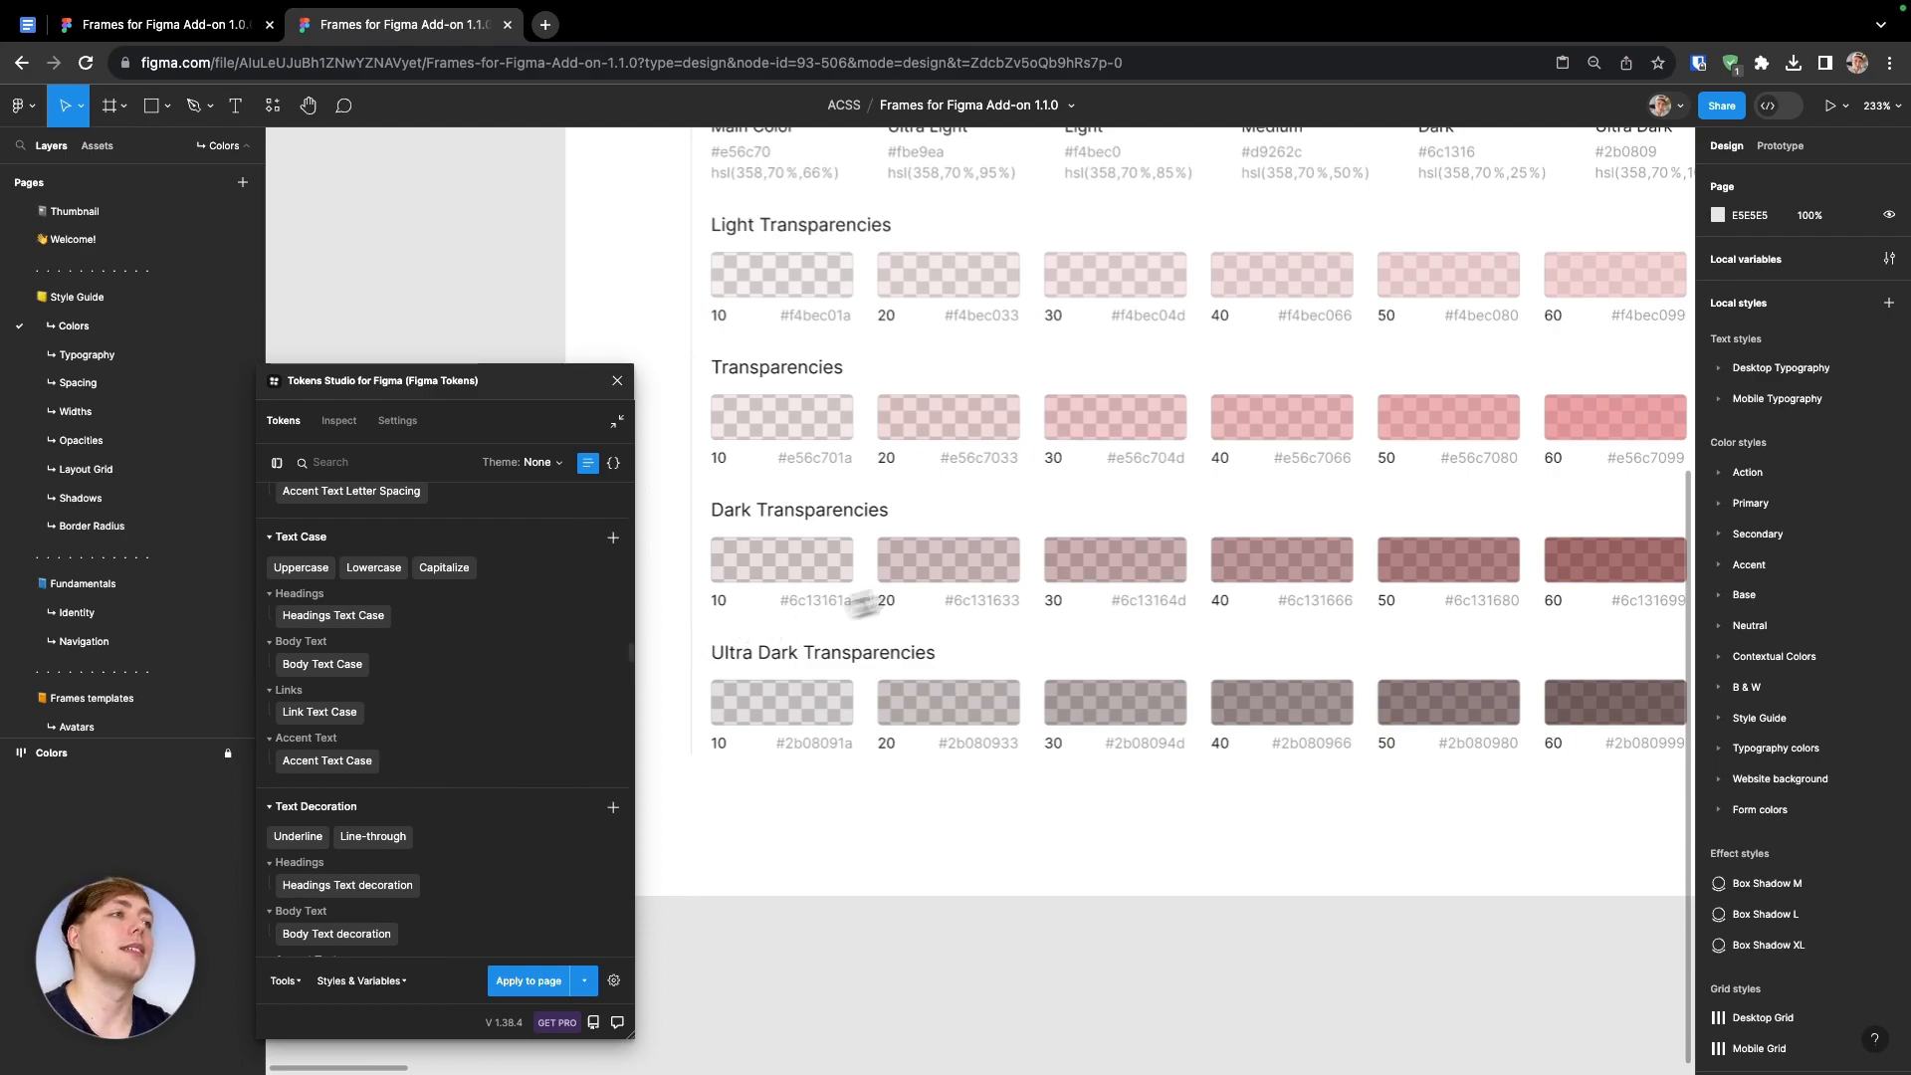
scroll(840, 610, down, 3)
Check the Letter spacing Tokens entry in the changelog and view the Letter Spacing group in the 1.1.0 file's token list
click(28, 24)
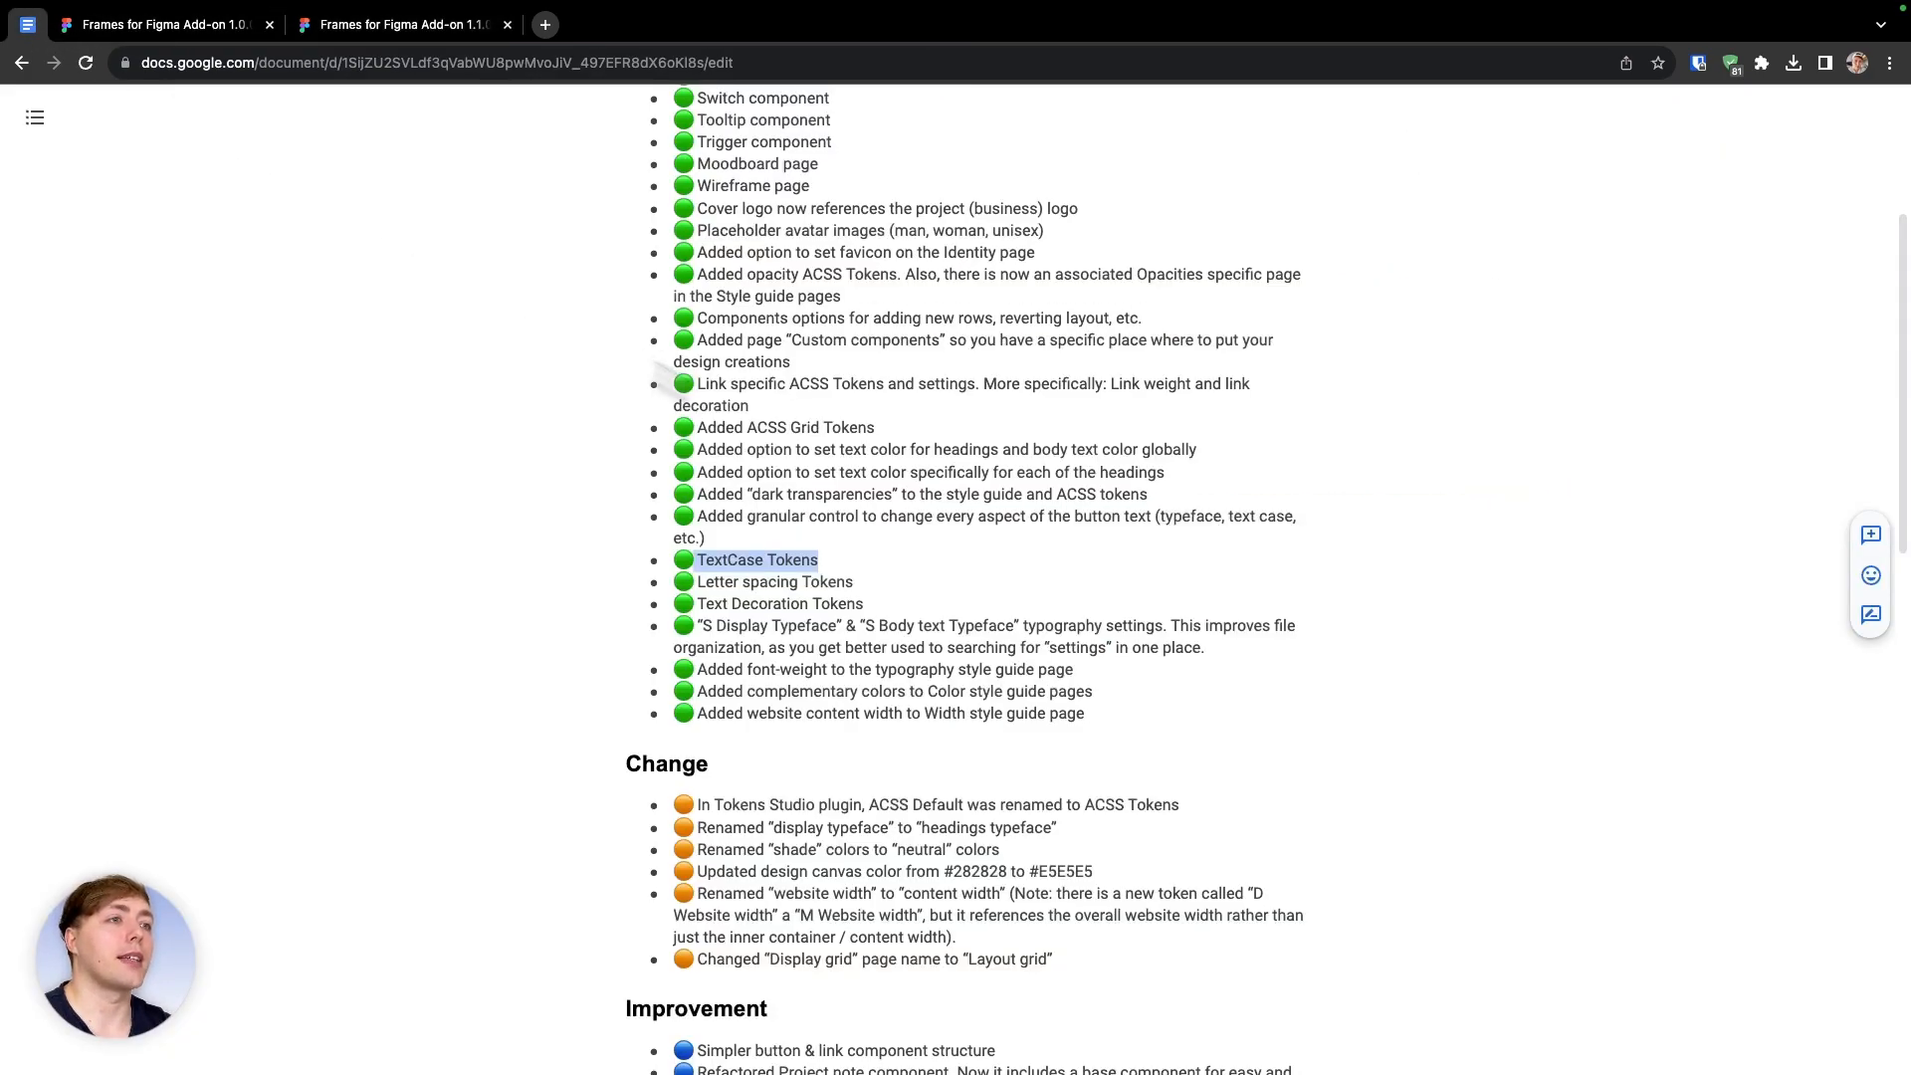
click(860, 585)
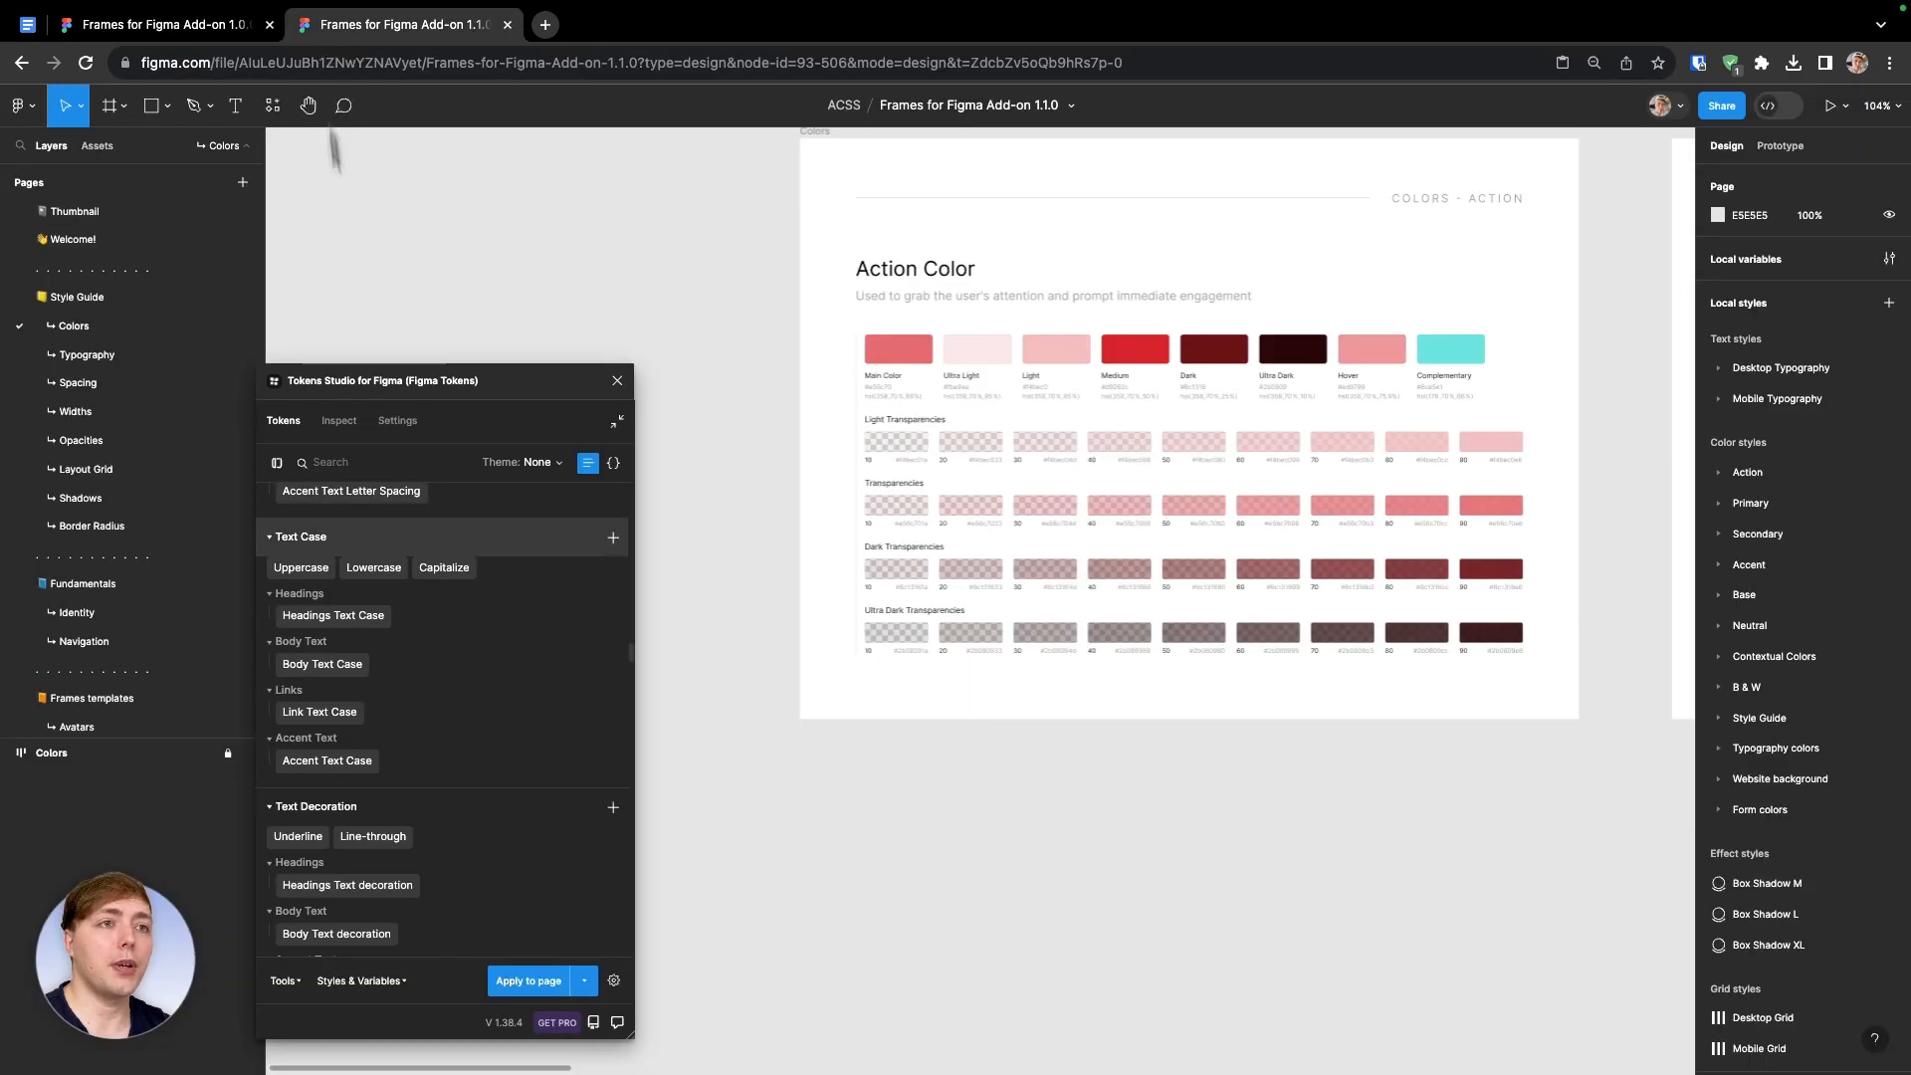
scroll(398, 593, up, 3)
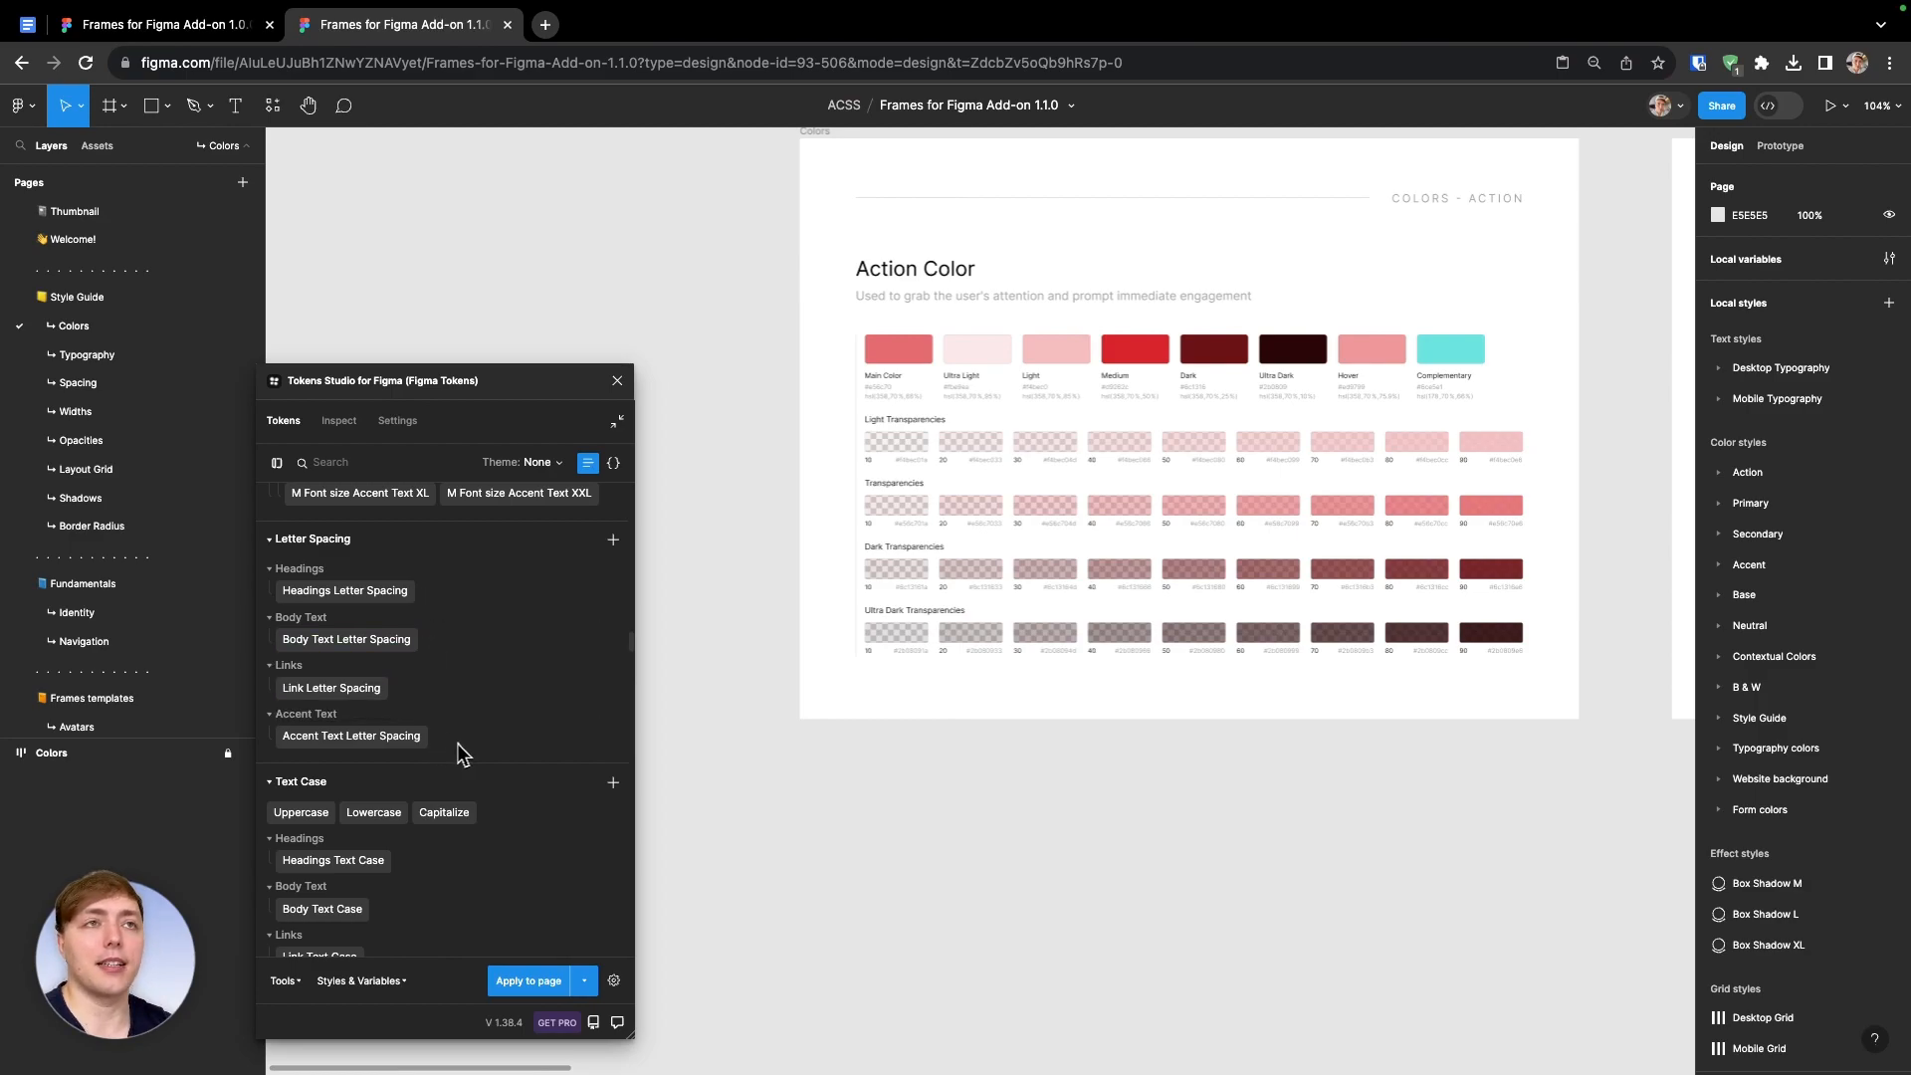
Check the Text Decoration Tokens entry in the changelog and view the Text Decoration group in the 1.1.0 file's token list
click(28, 24)
scroll(916, 537, down, 1)
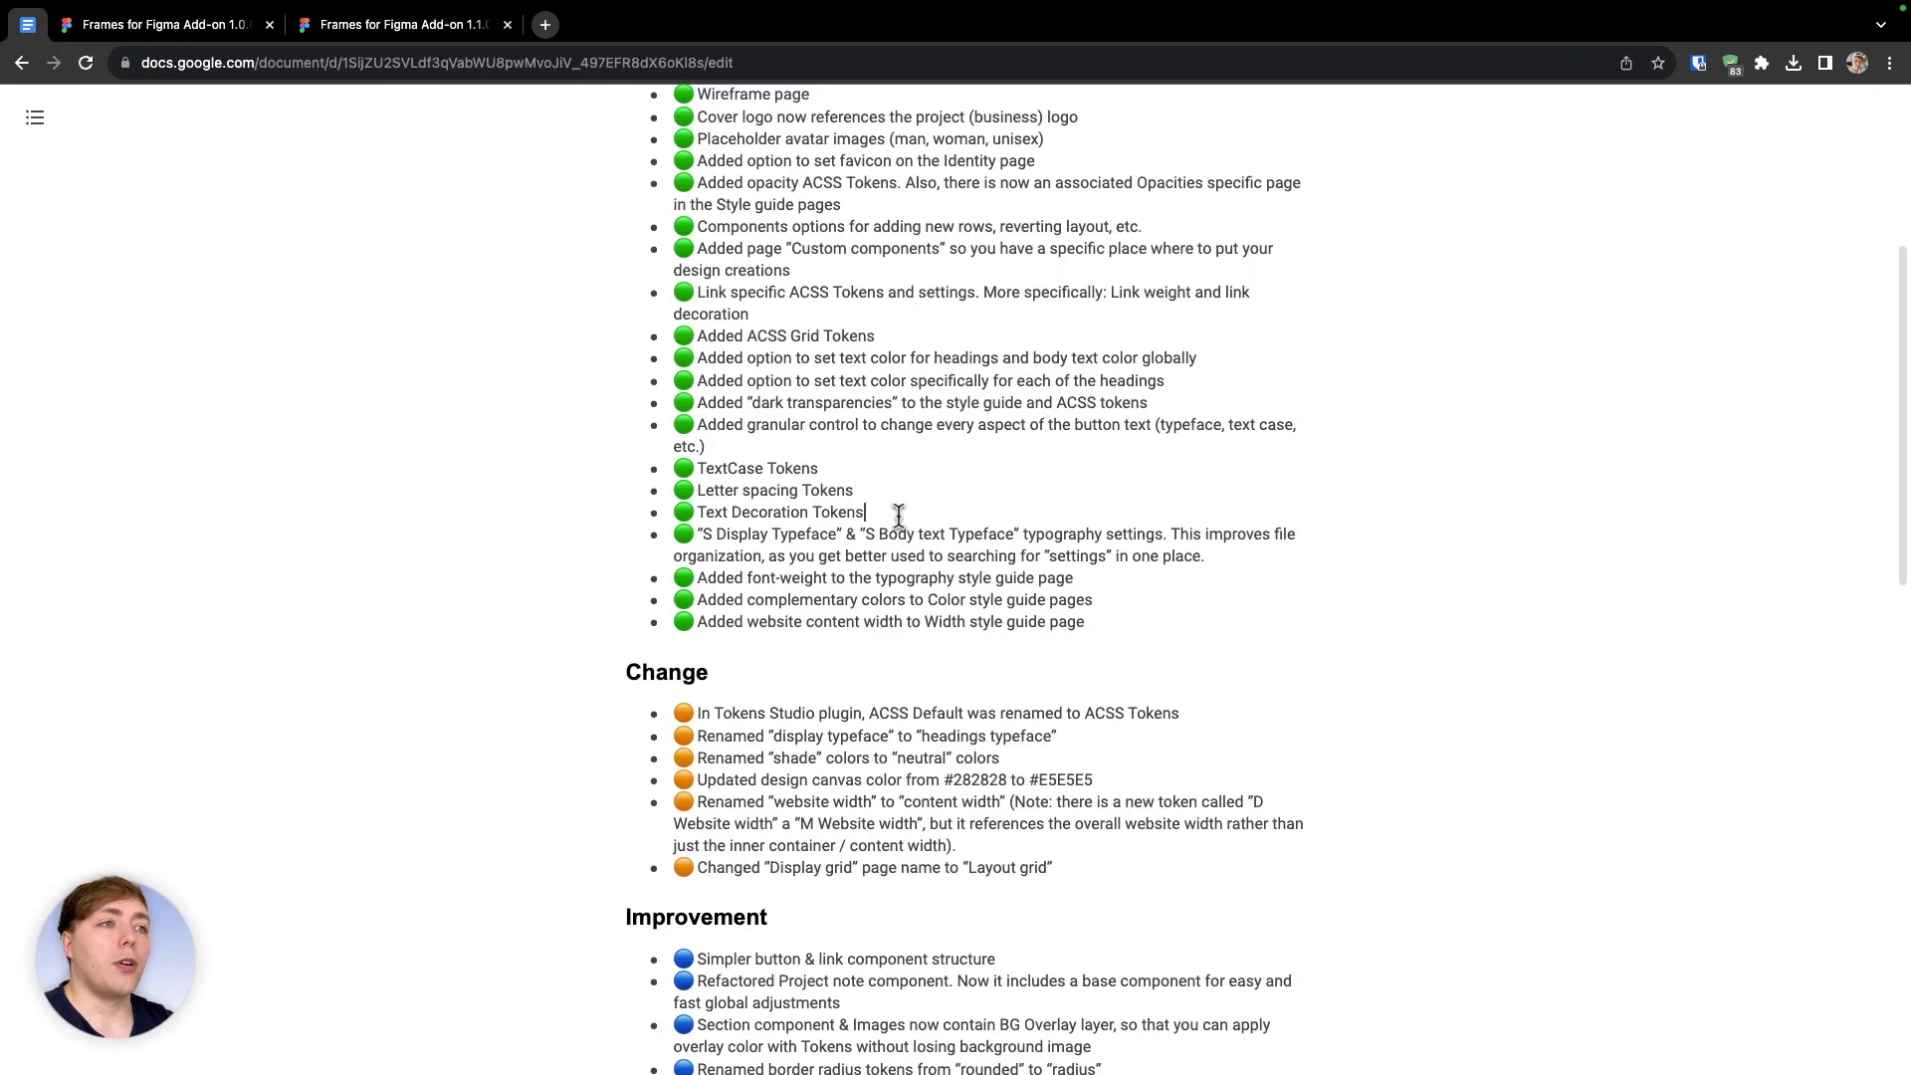
click(318, 32)
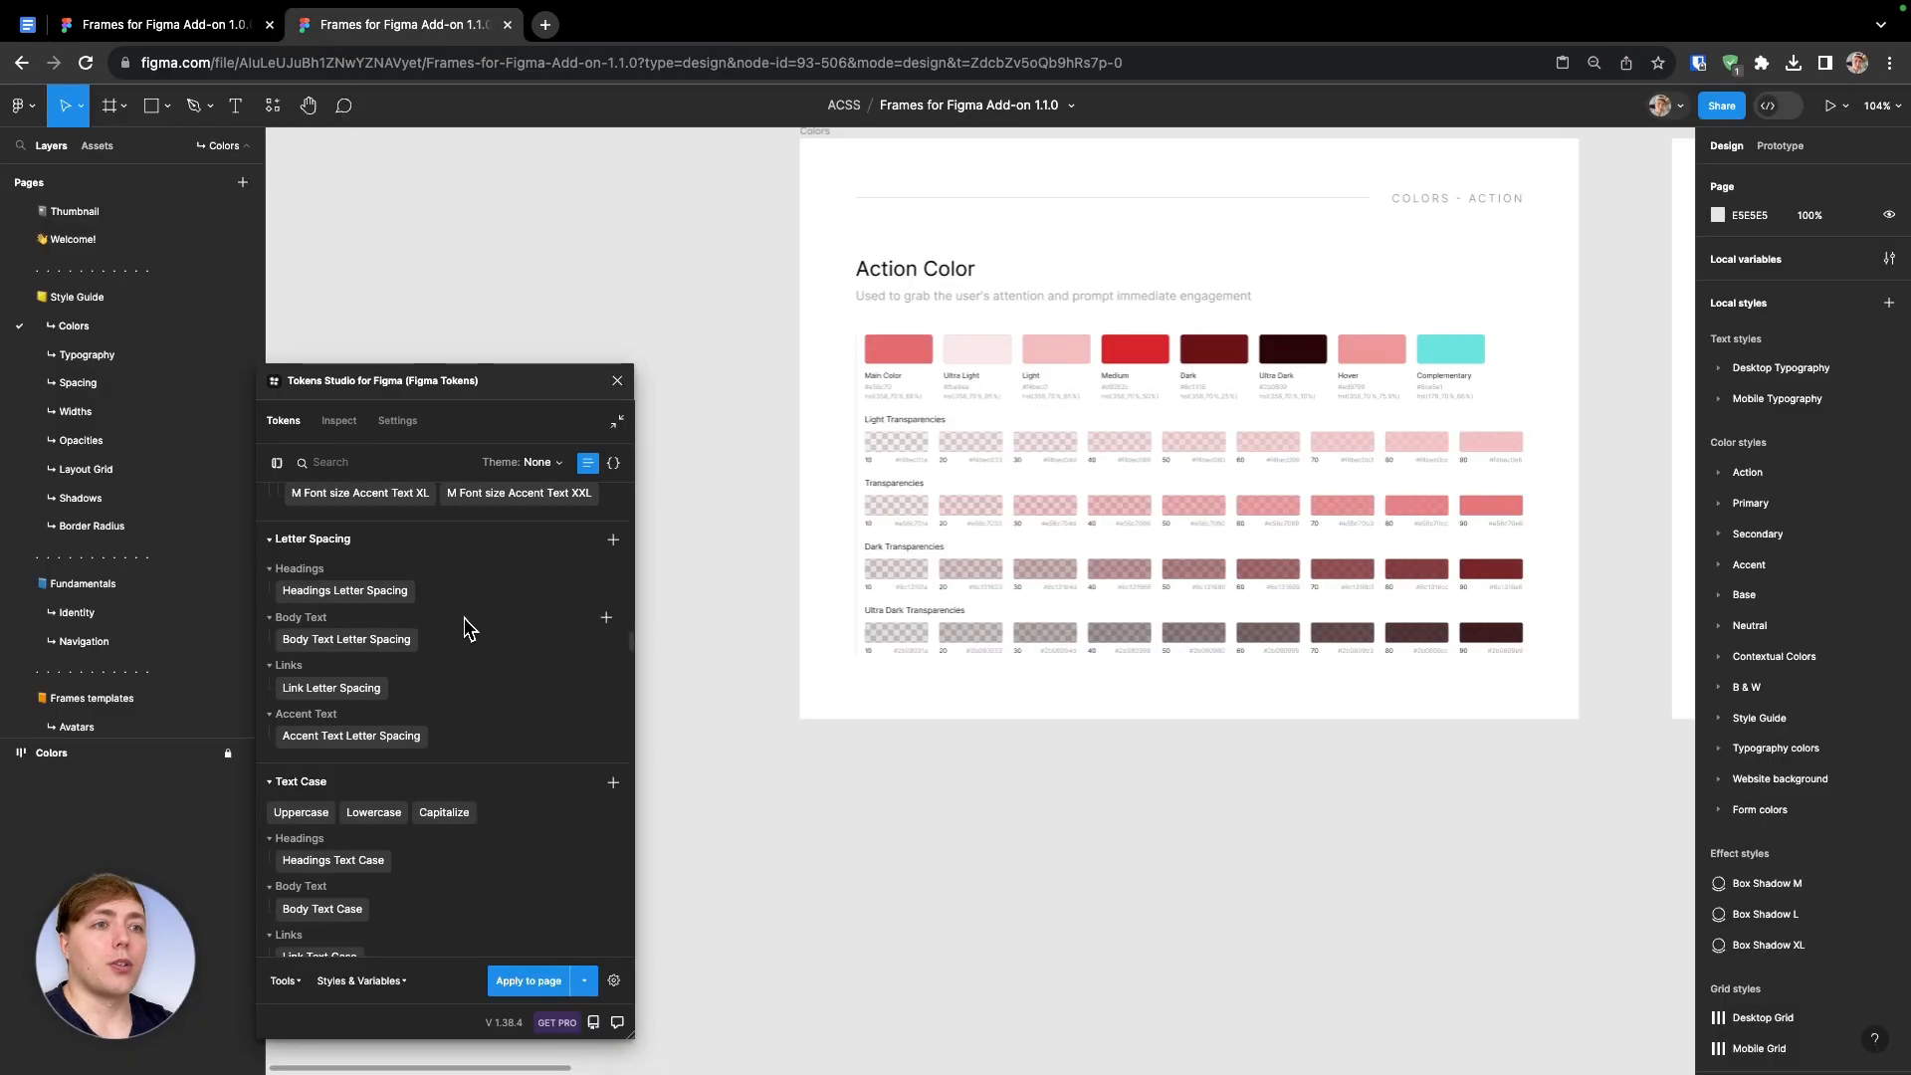
scroll(468, 627, down, 5)
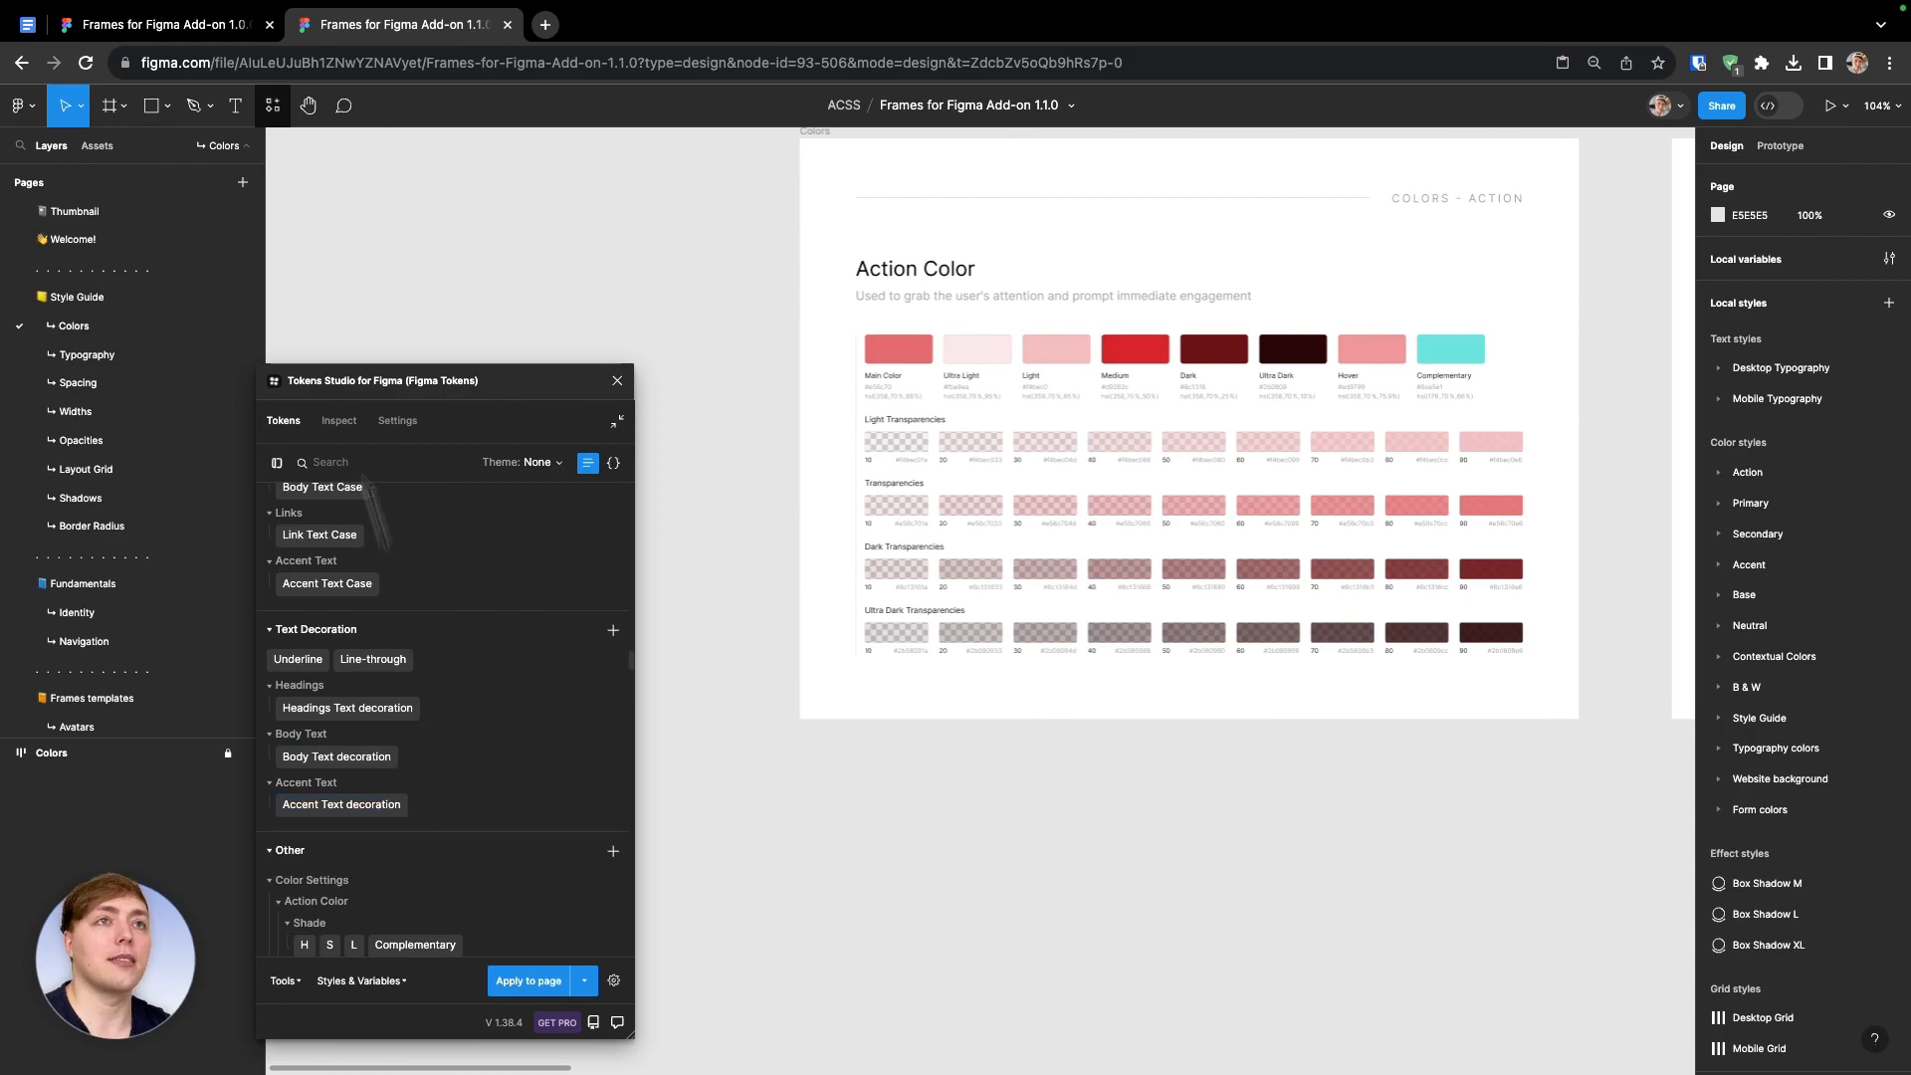
Return to the changelog in Google Docs and review the entry on the S Display Typeface and S Body text Typeface settings
click(28, 24)
scroll(697, 478, down, 1)
right_click(697, 503)
key(Escape)
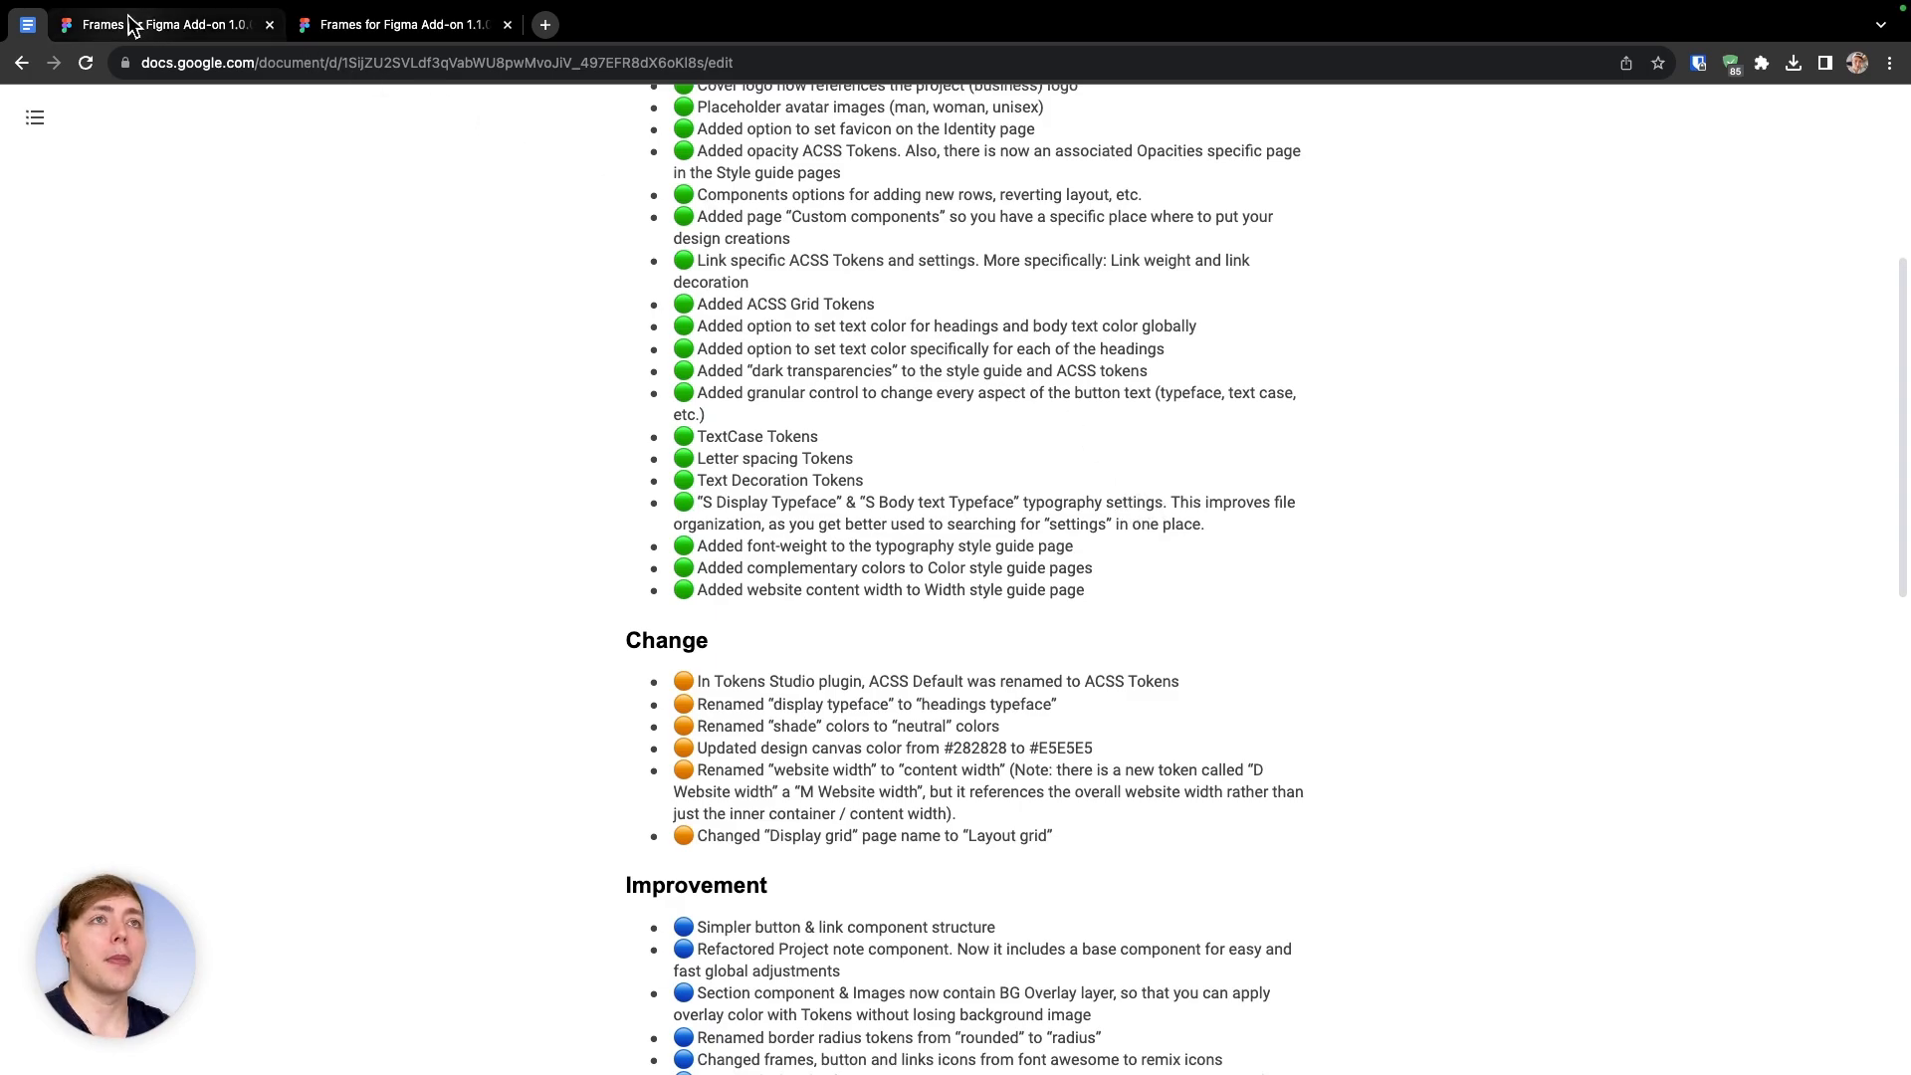
Return to the 1.1.0 Figma file and browse the token list from Text Case through the Other group's Color Settings
click(398, 25)
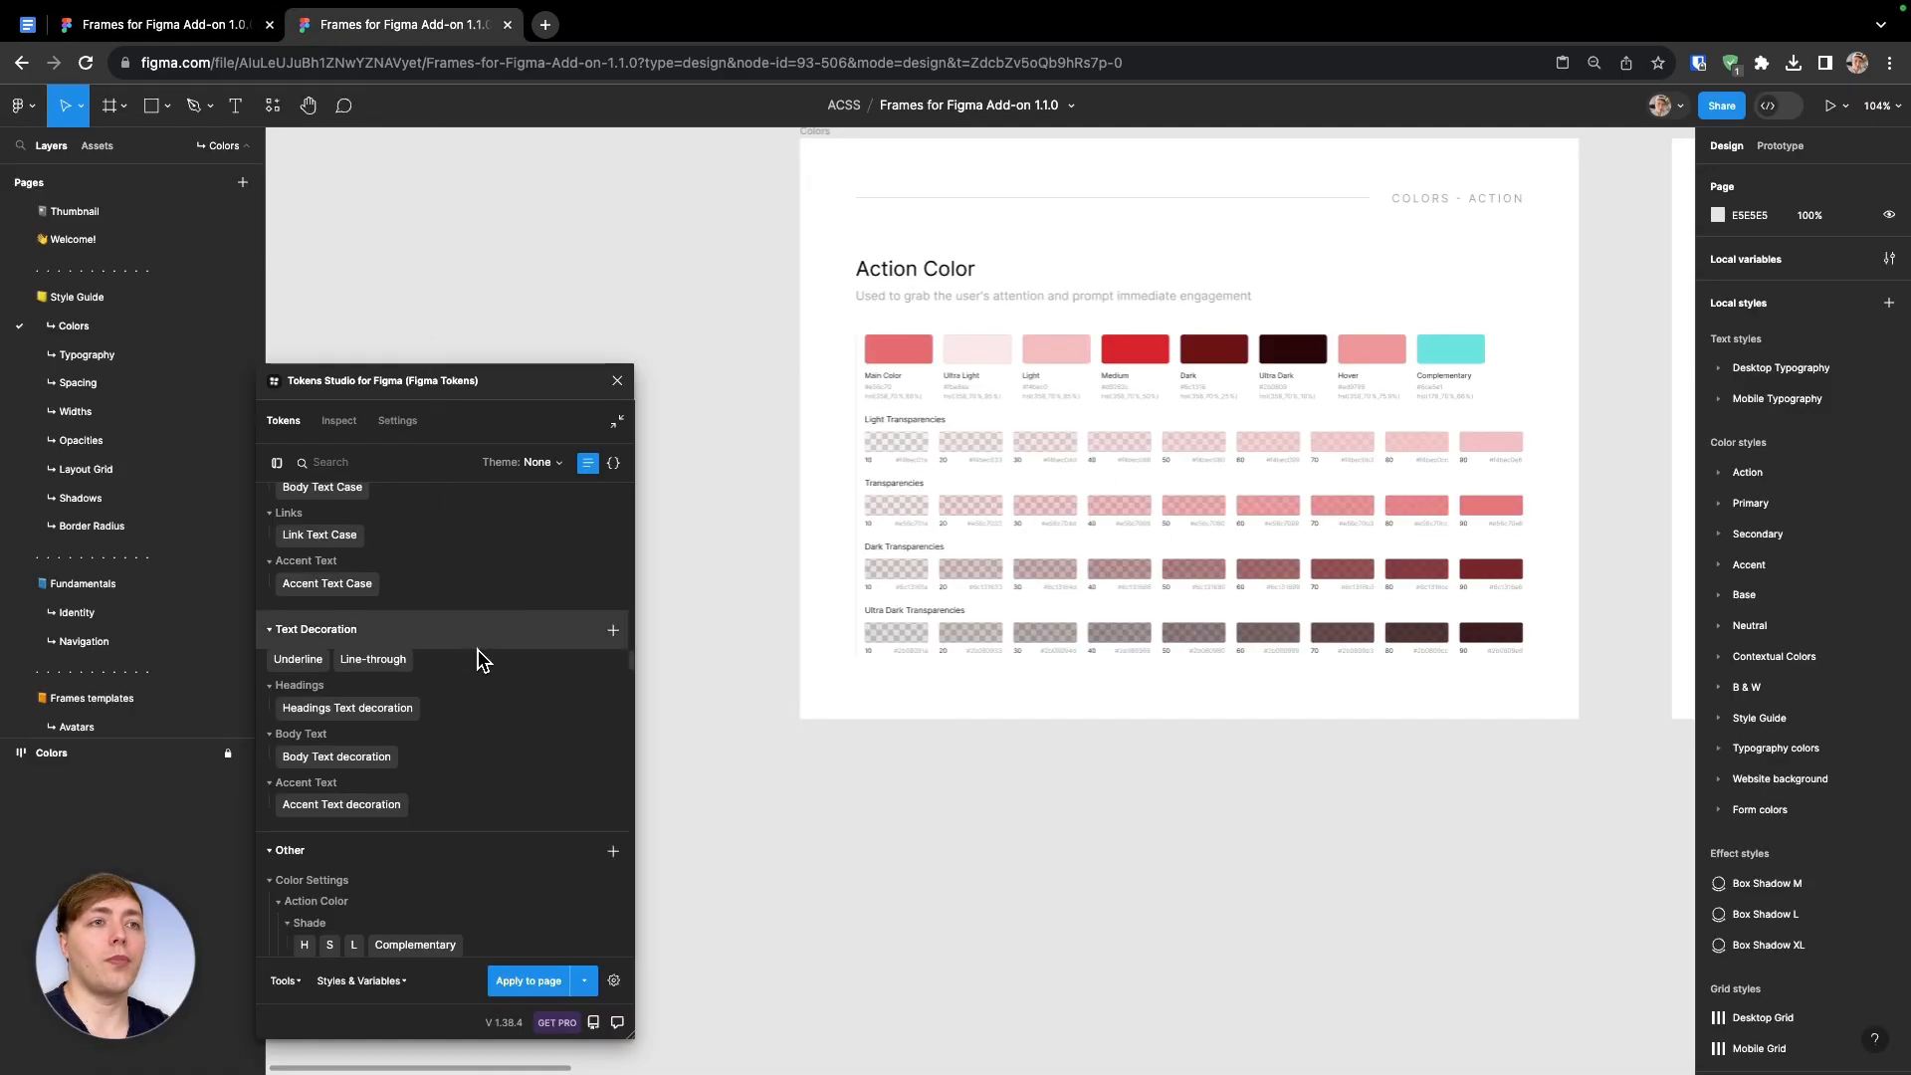
scroll(478, 650, down, 3)
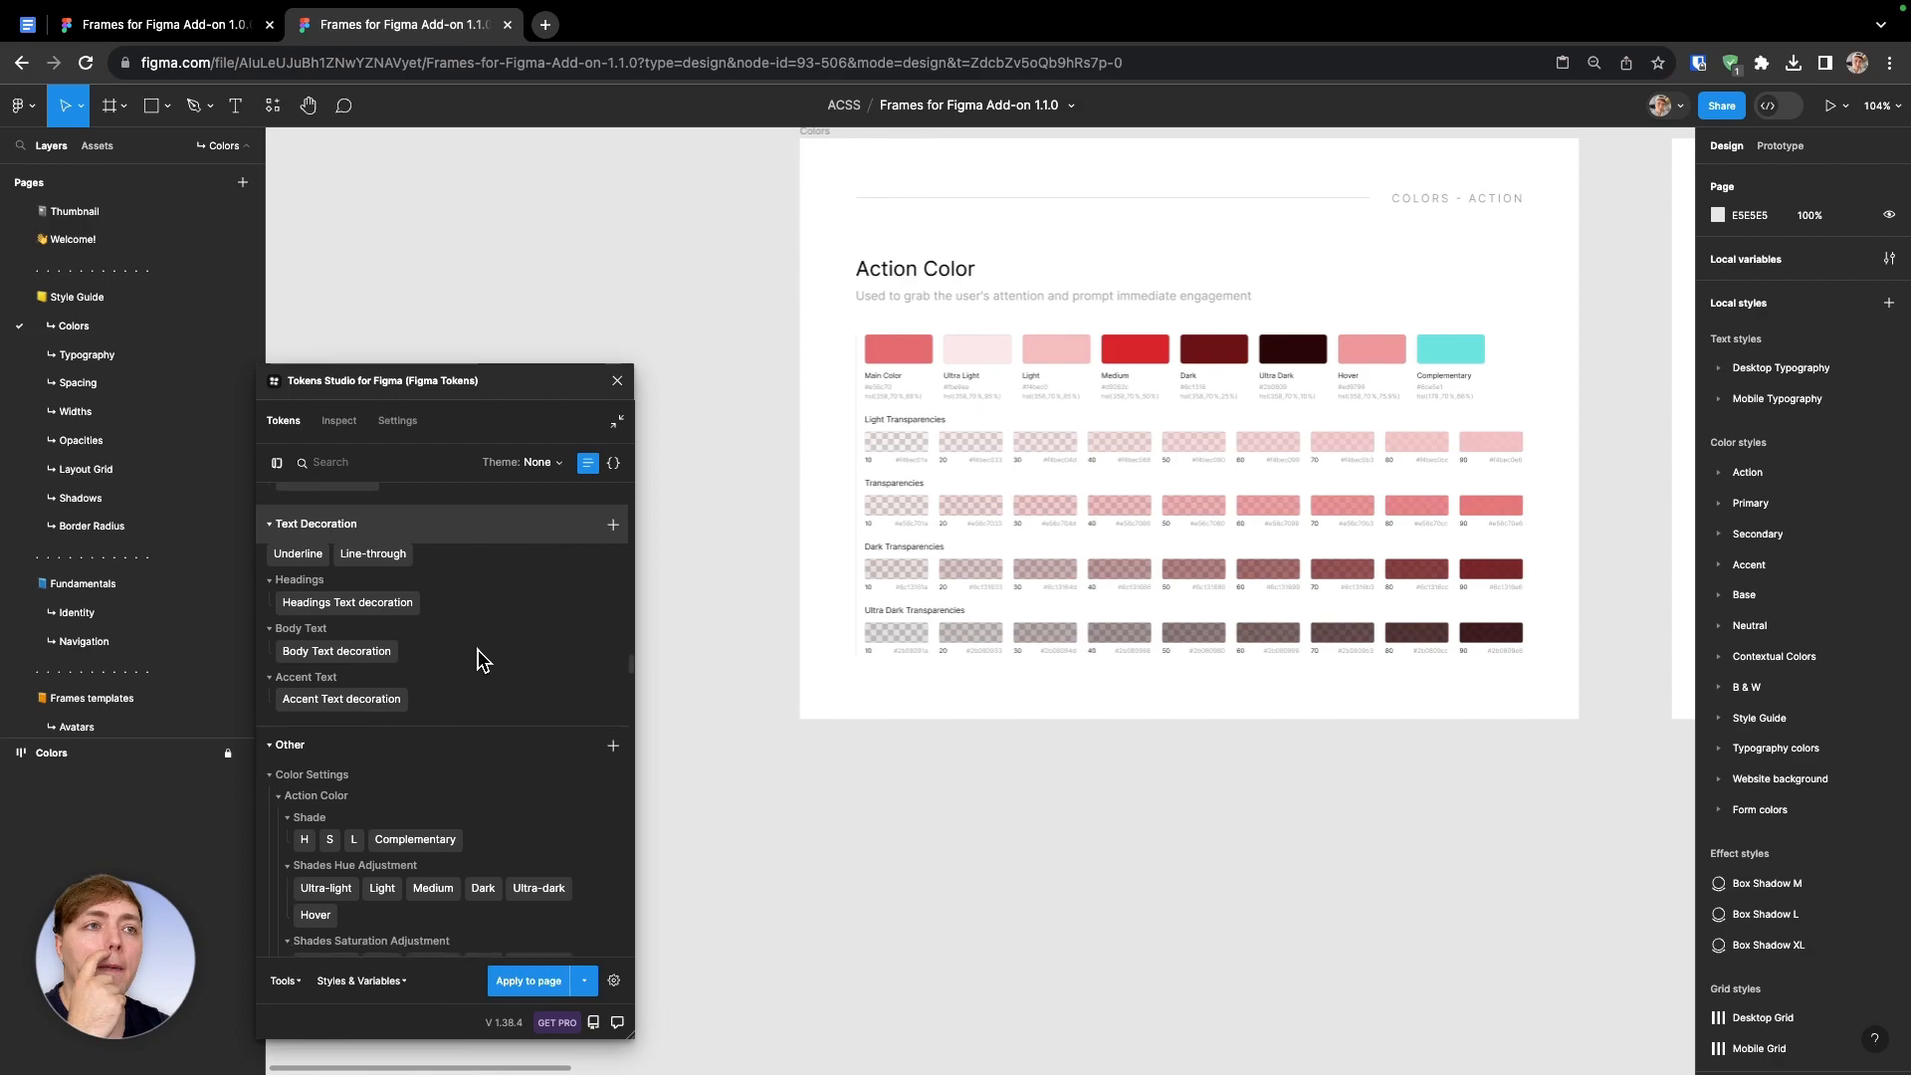
scroll(478, 660, down, 3)
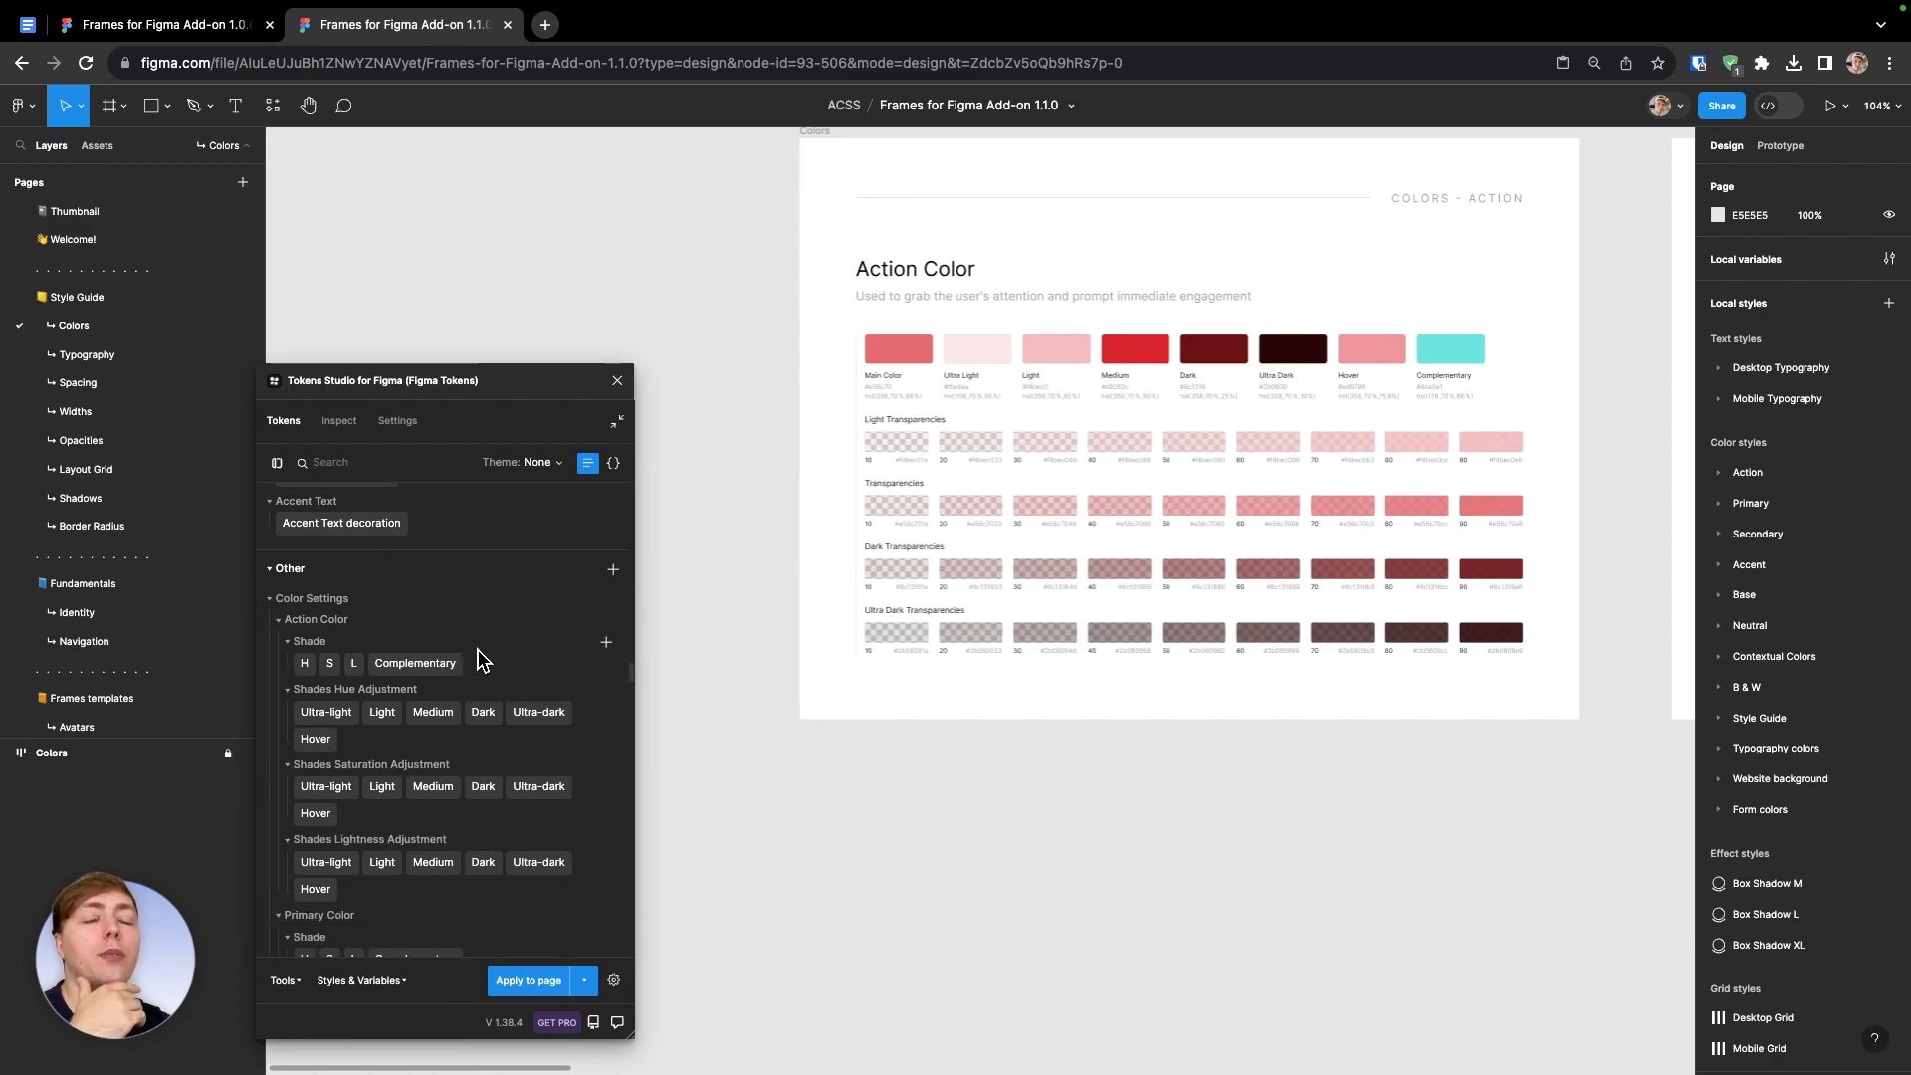
scroll(477, 655, down, 2)
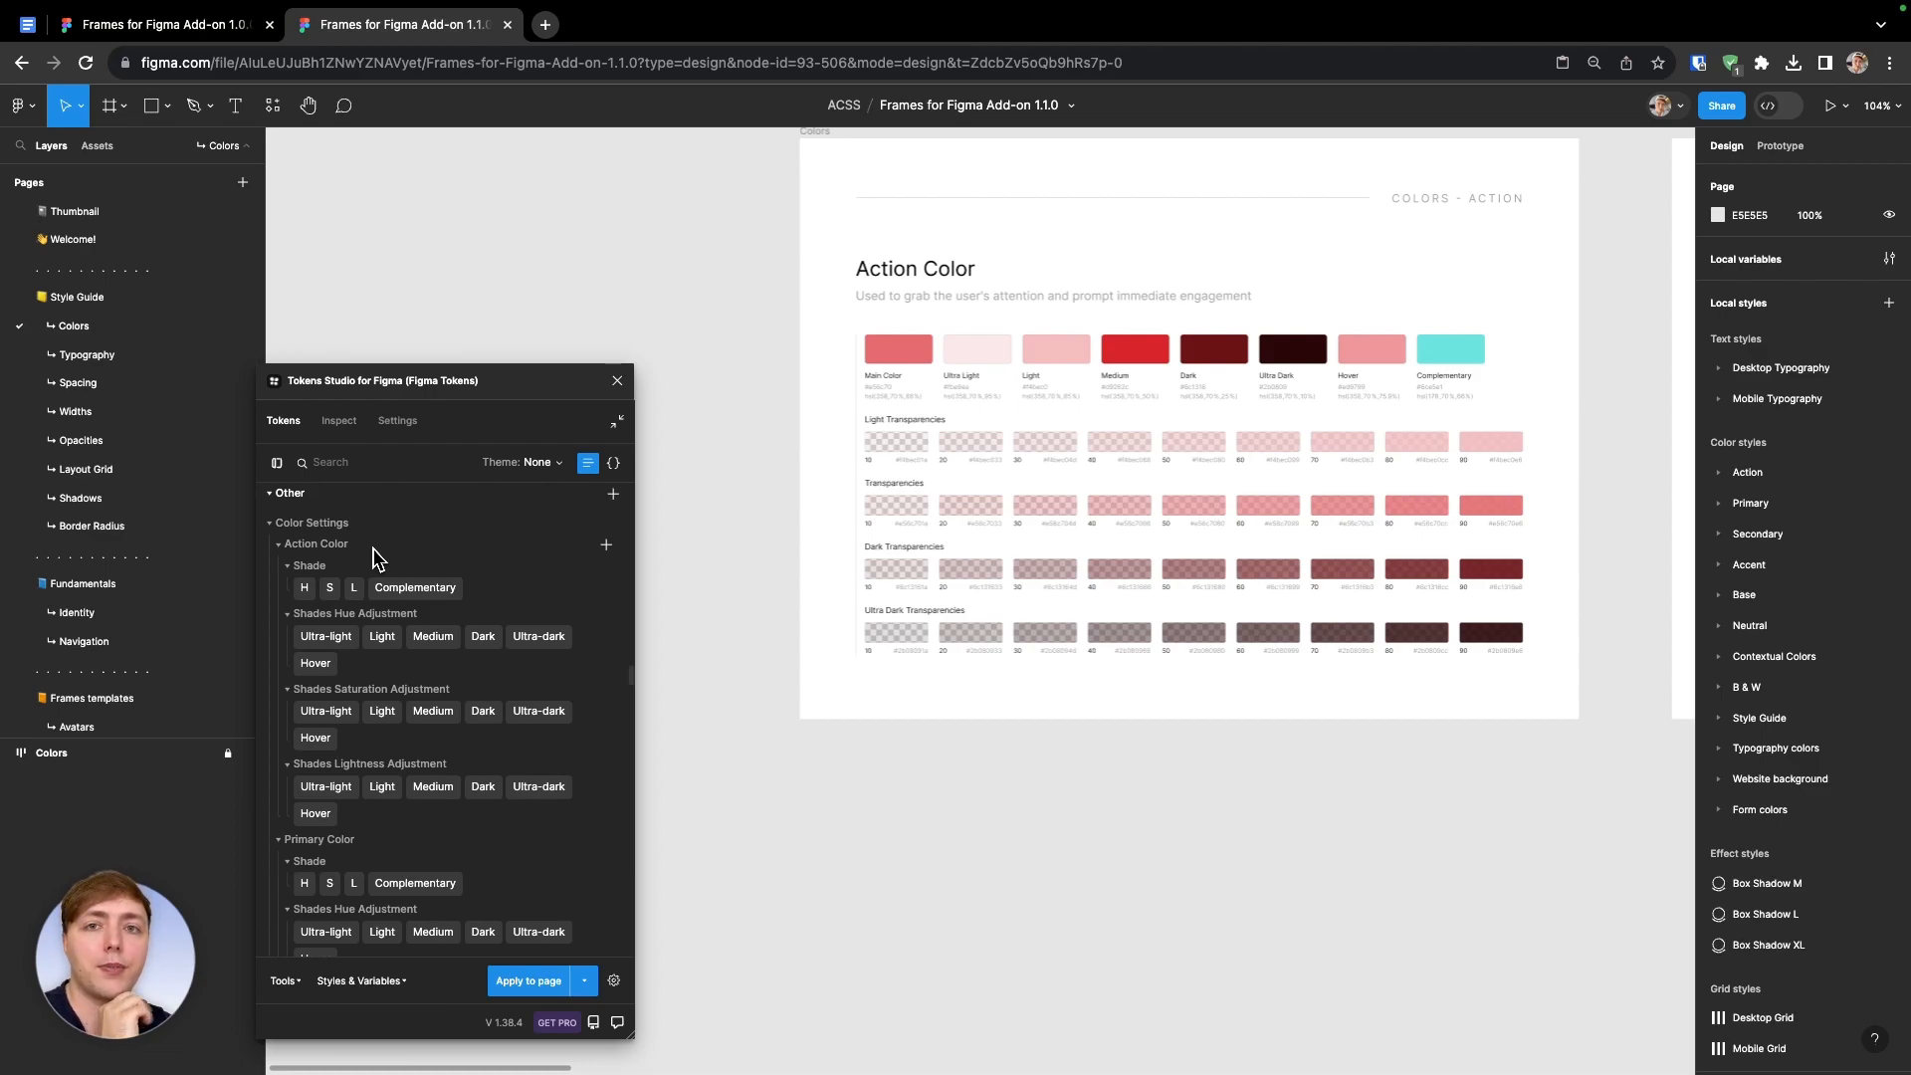
scroll(374, 554, down, 10)
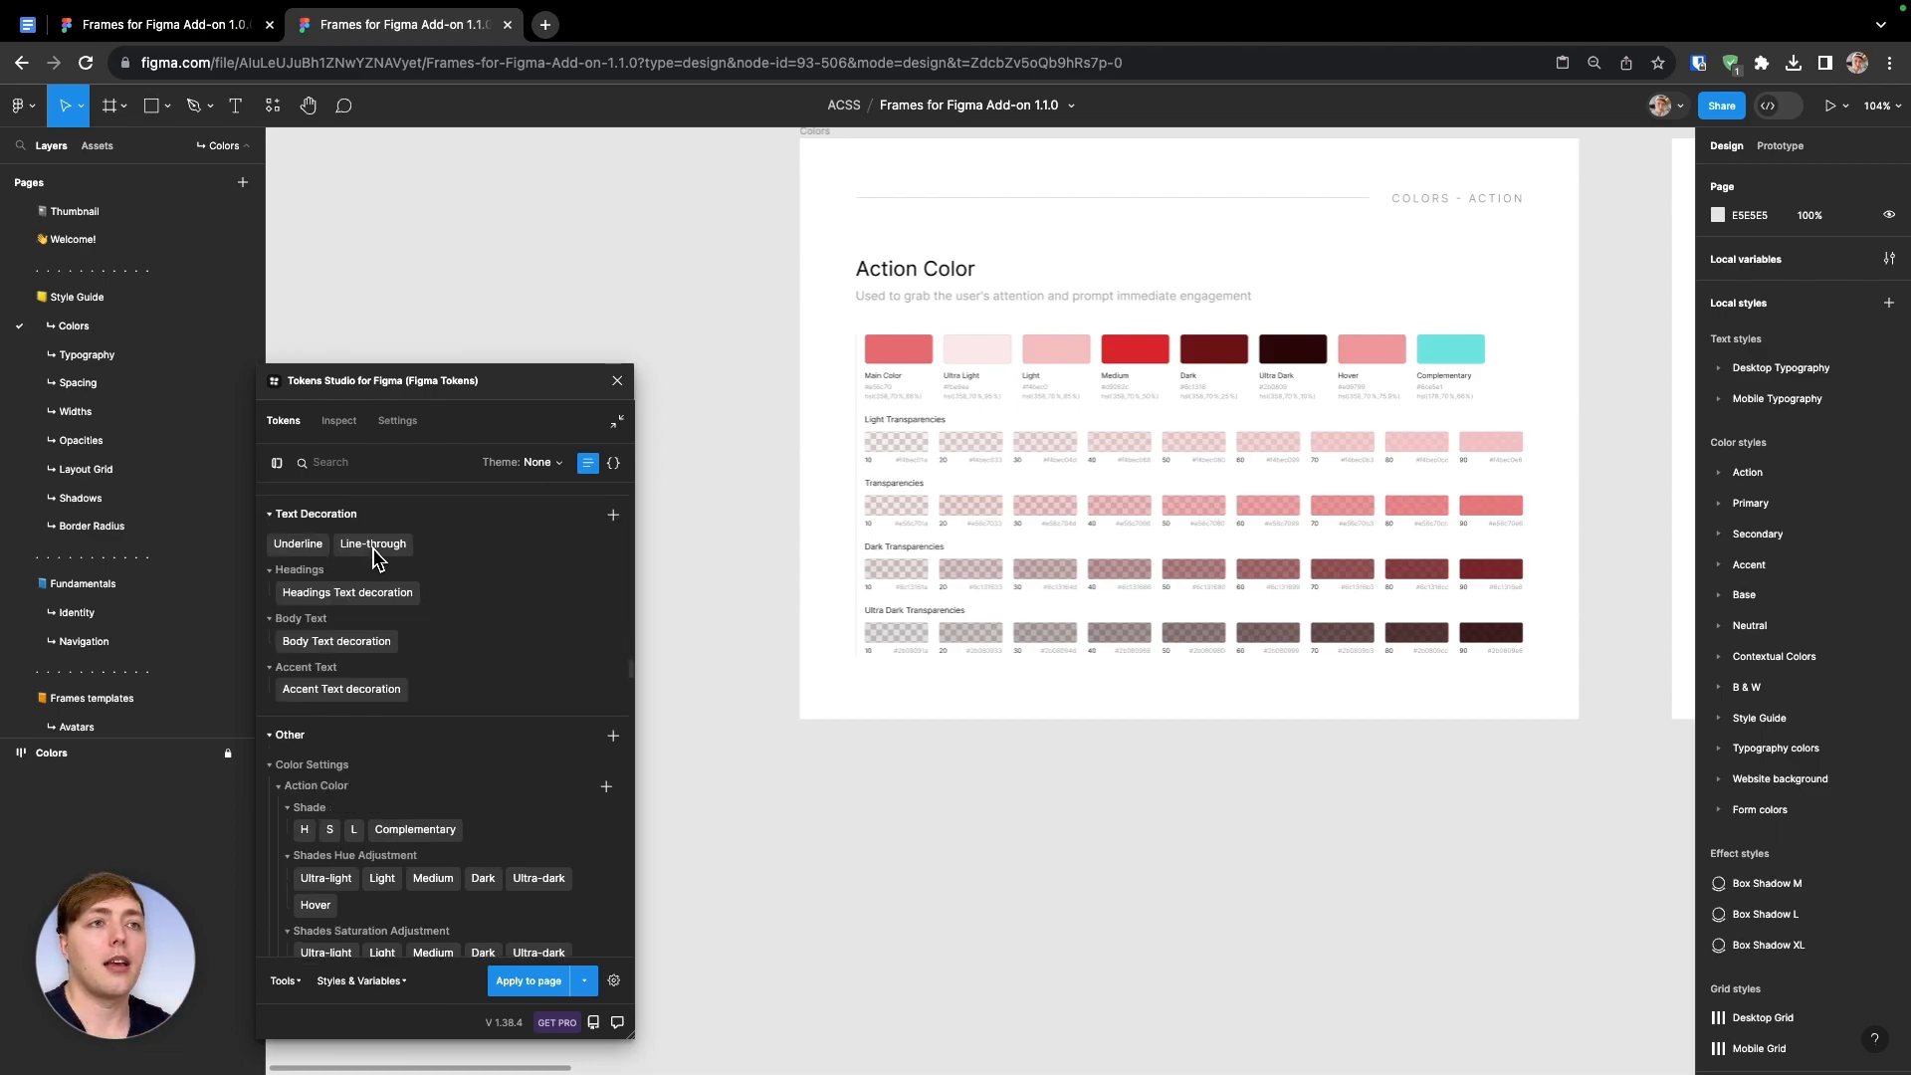
scroll(408, 587, down, 5)
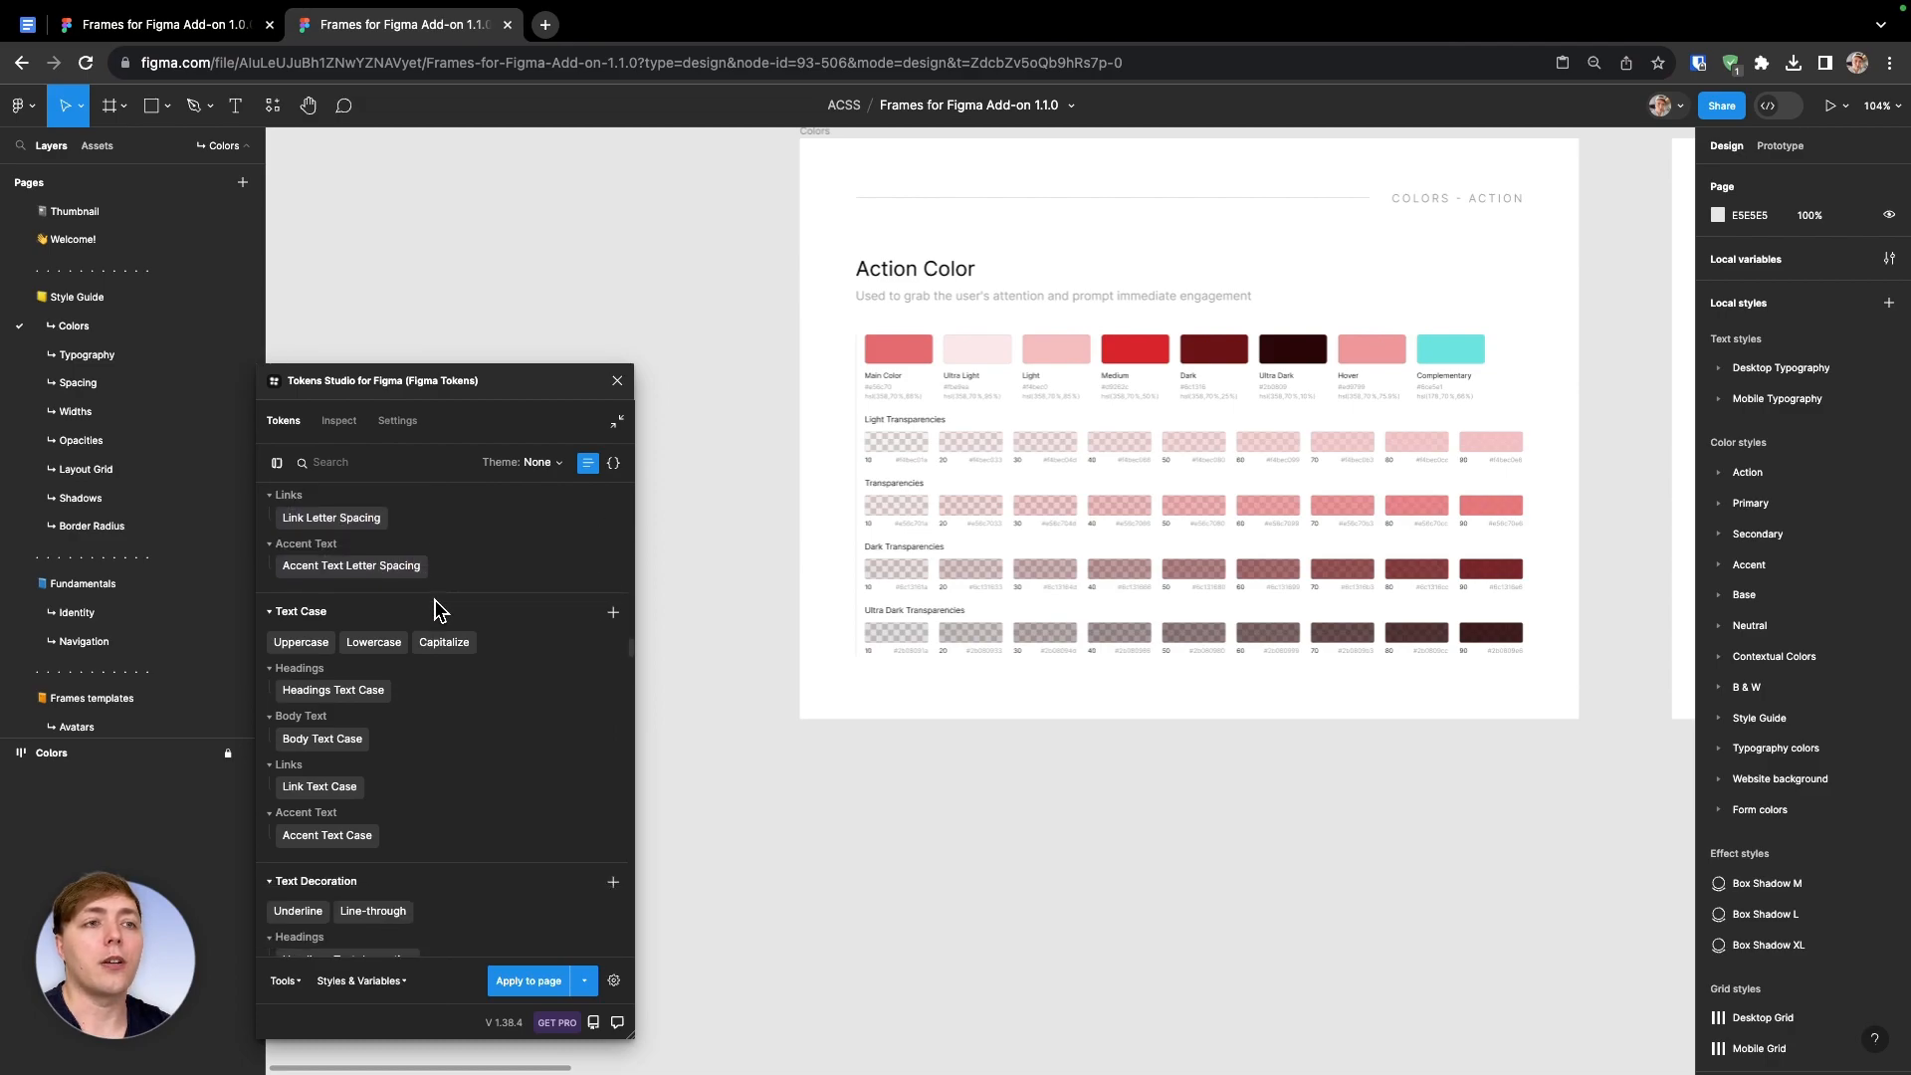
scroll(433, 609, down, 2)
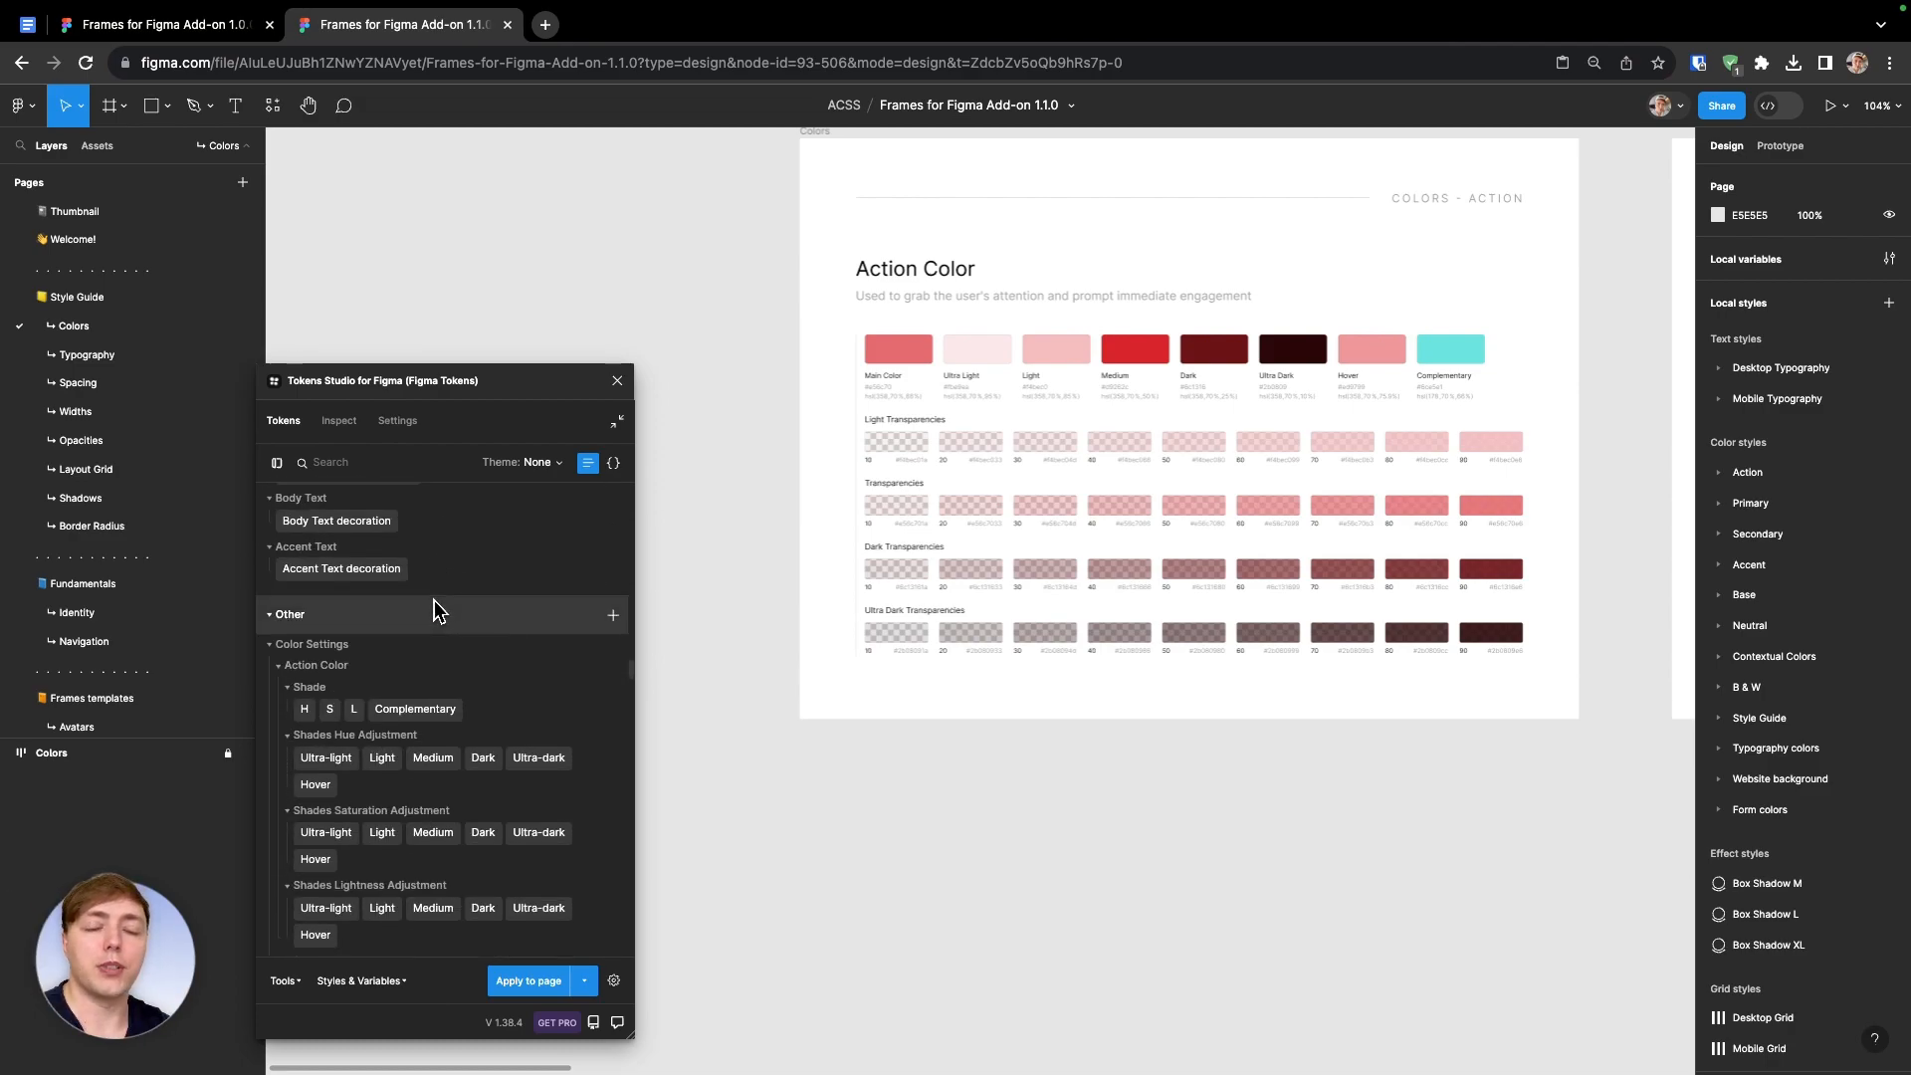
Filter the tokens with the search "S headin" to view the headings typography settings
click(395, 460)
text(S)
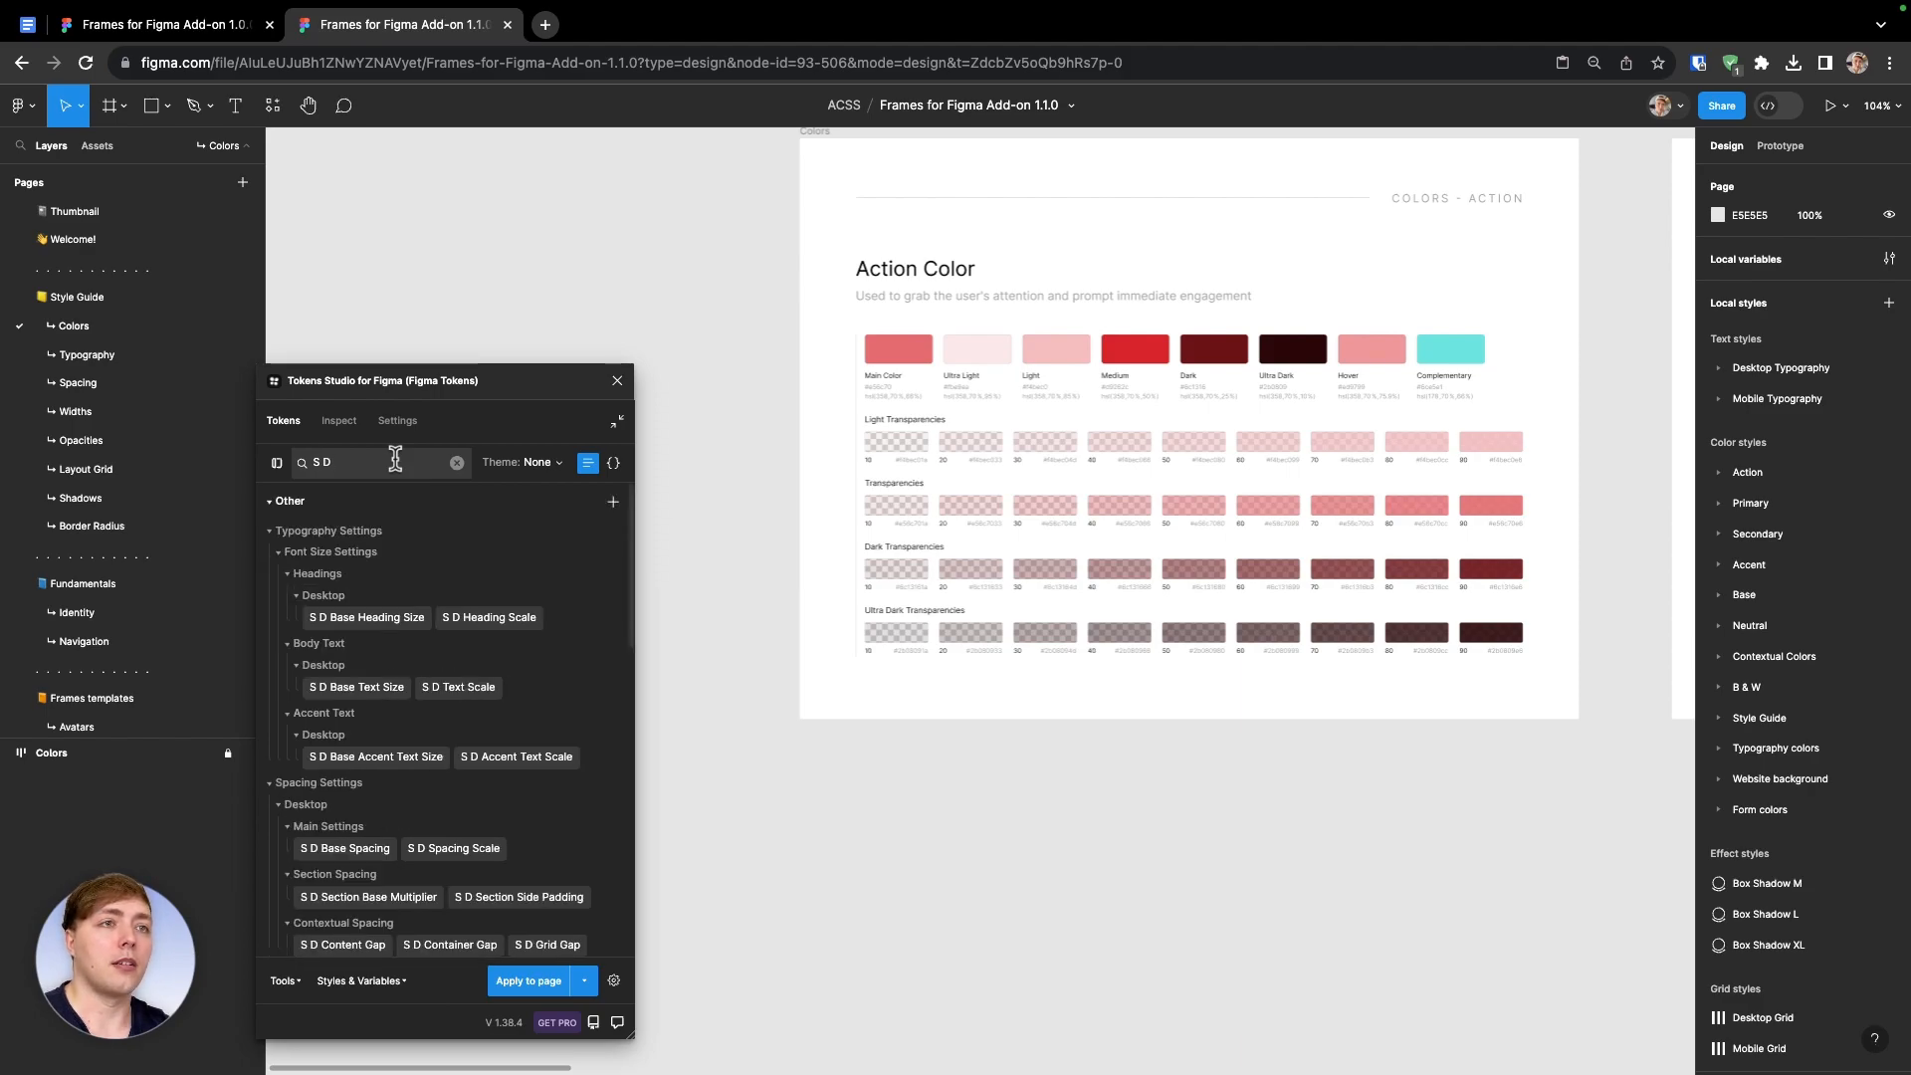
text( headin)
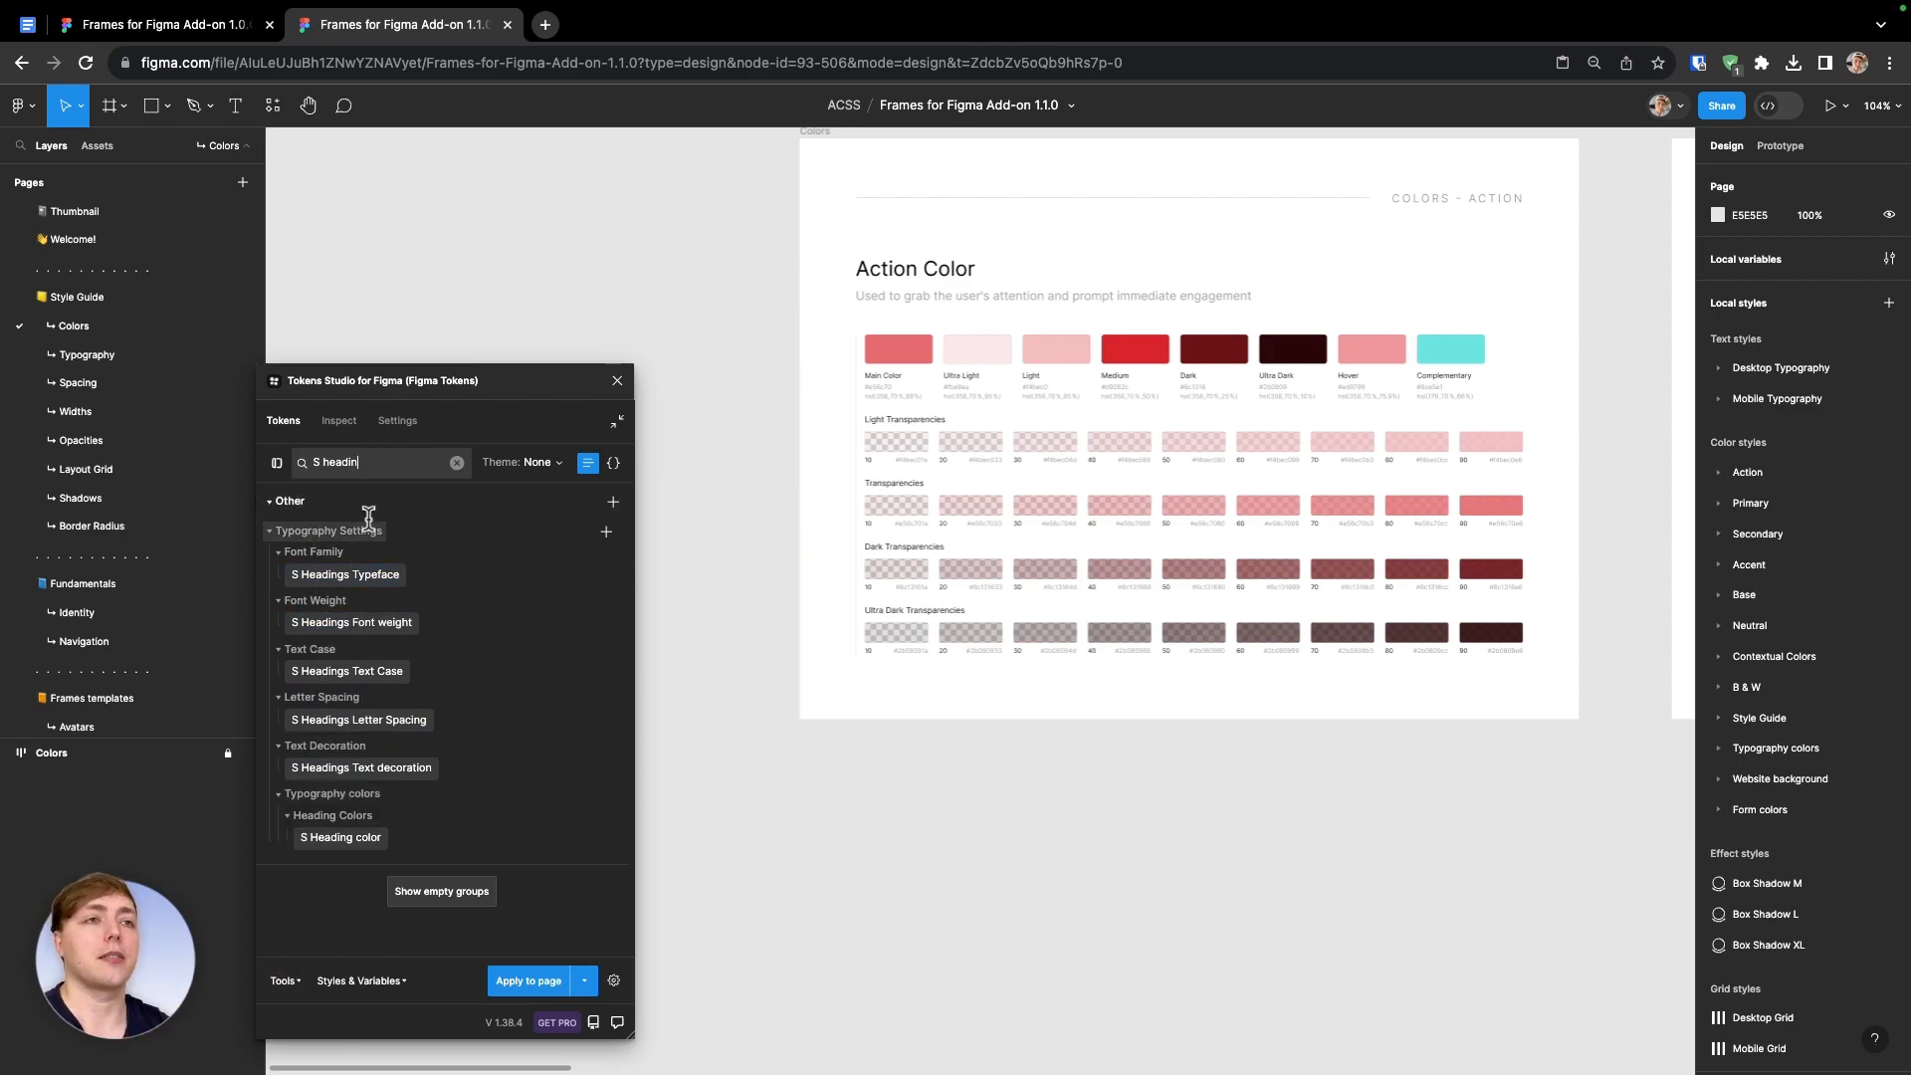
Check the font-weight entry in the changelog and view the Headings / Desktop frame on the 1.1.0 file's Typography page
click(23, 25)
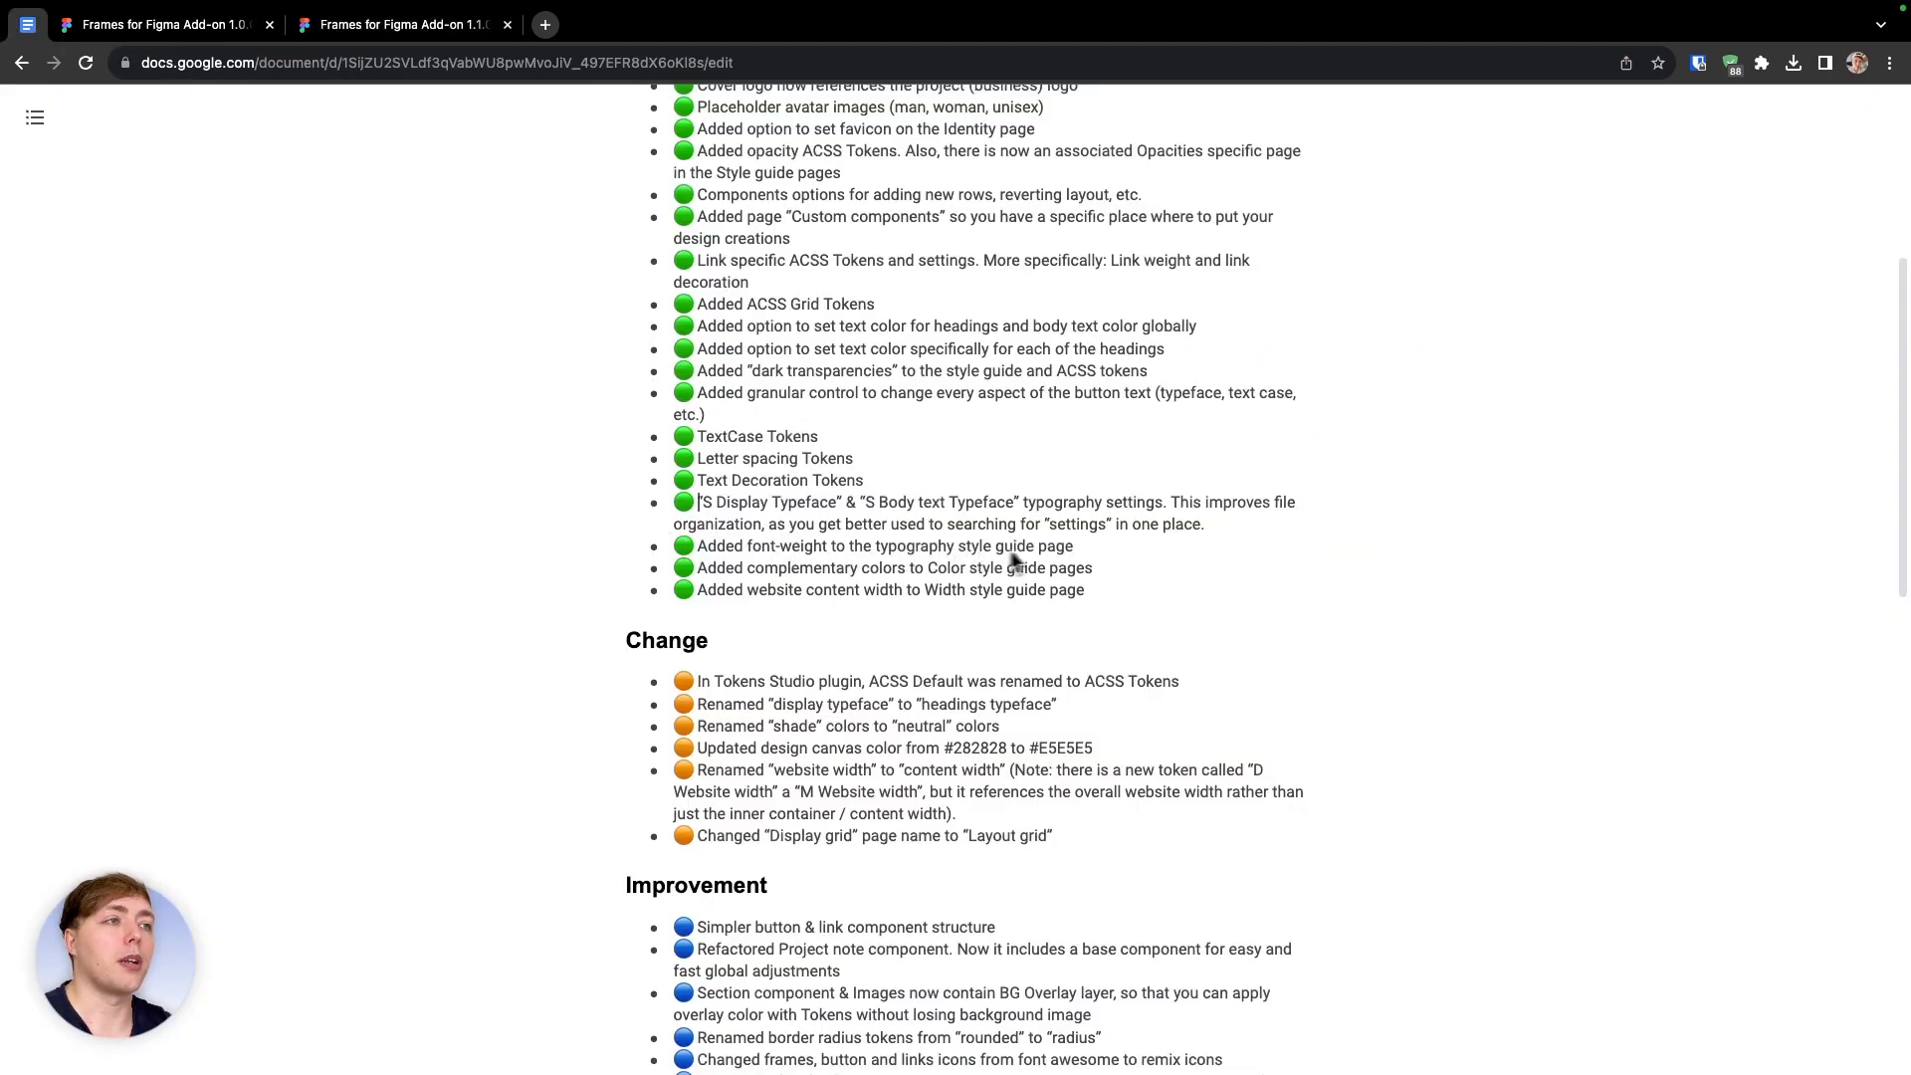
click(438, 25)
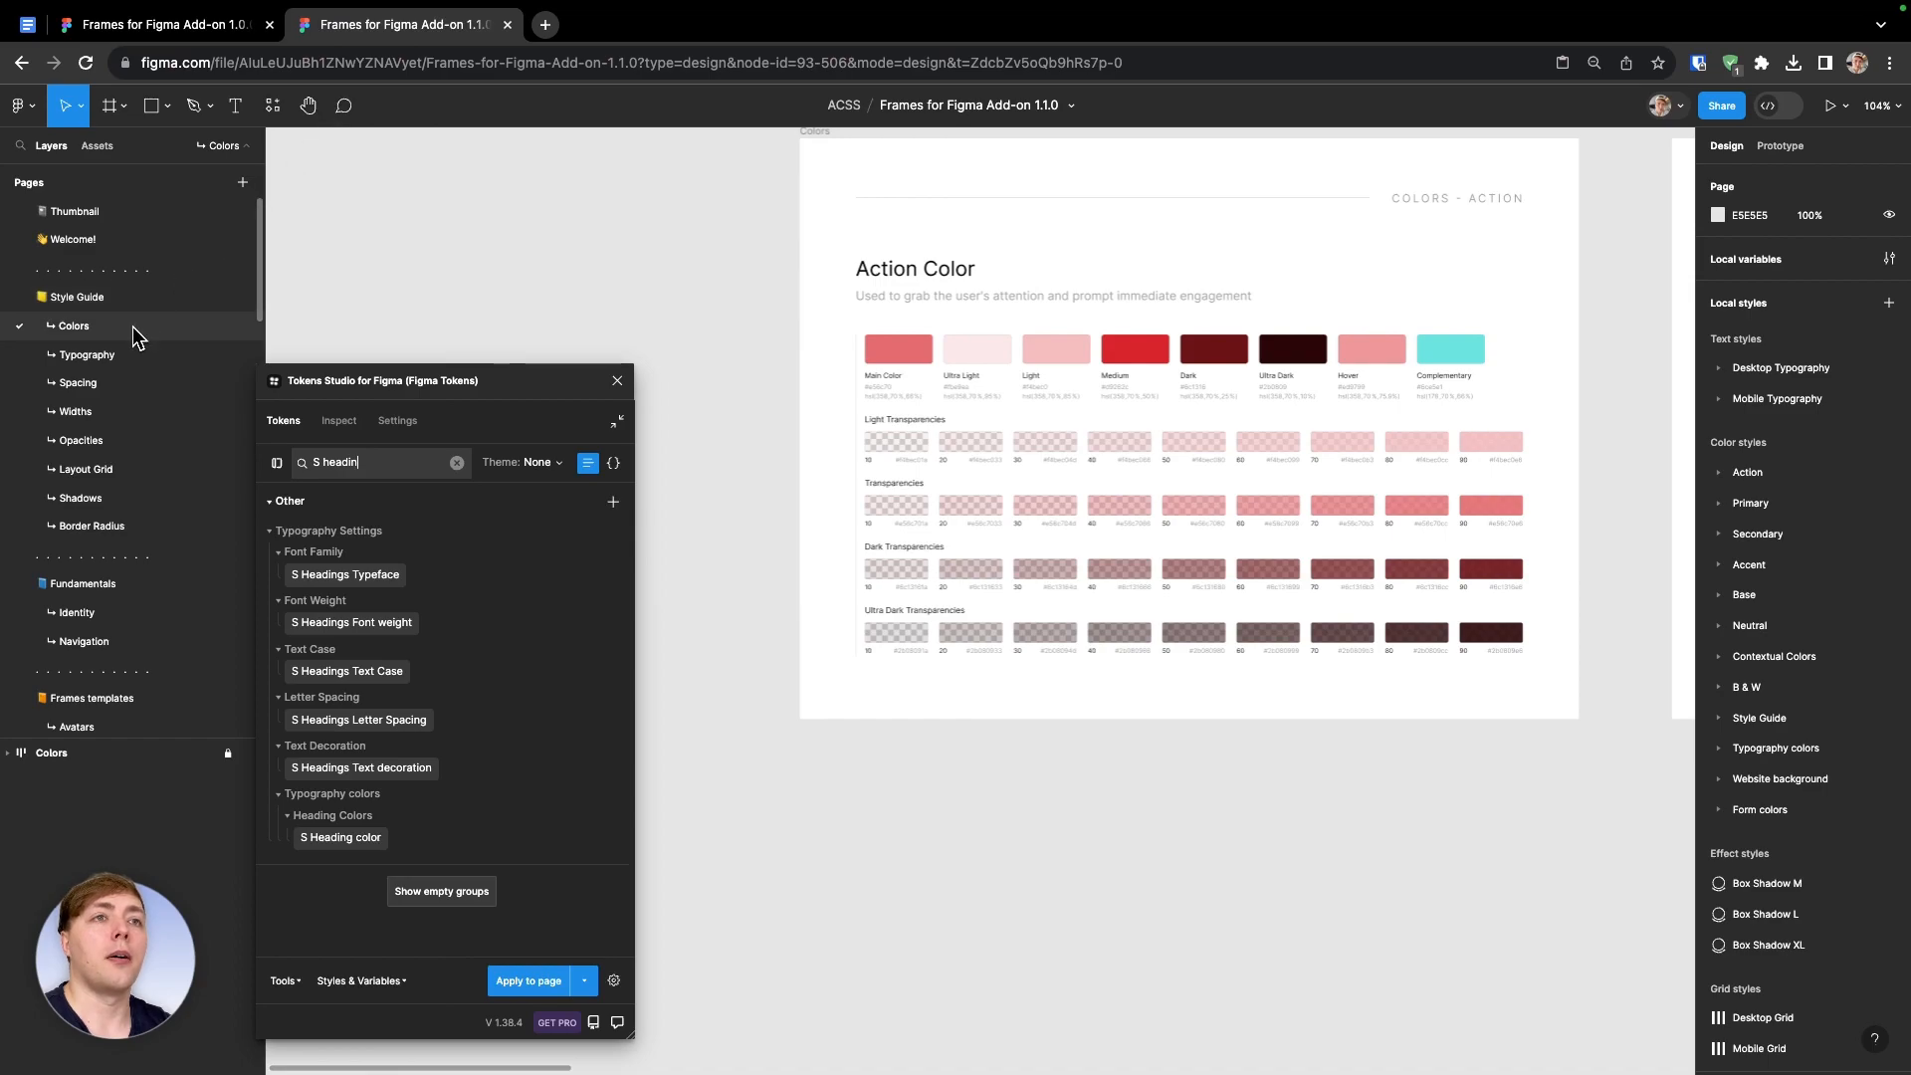
click(119, 356)
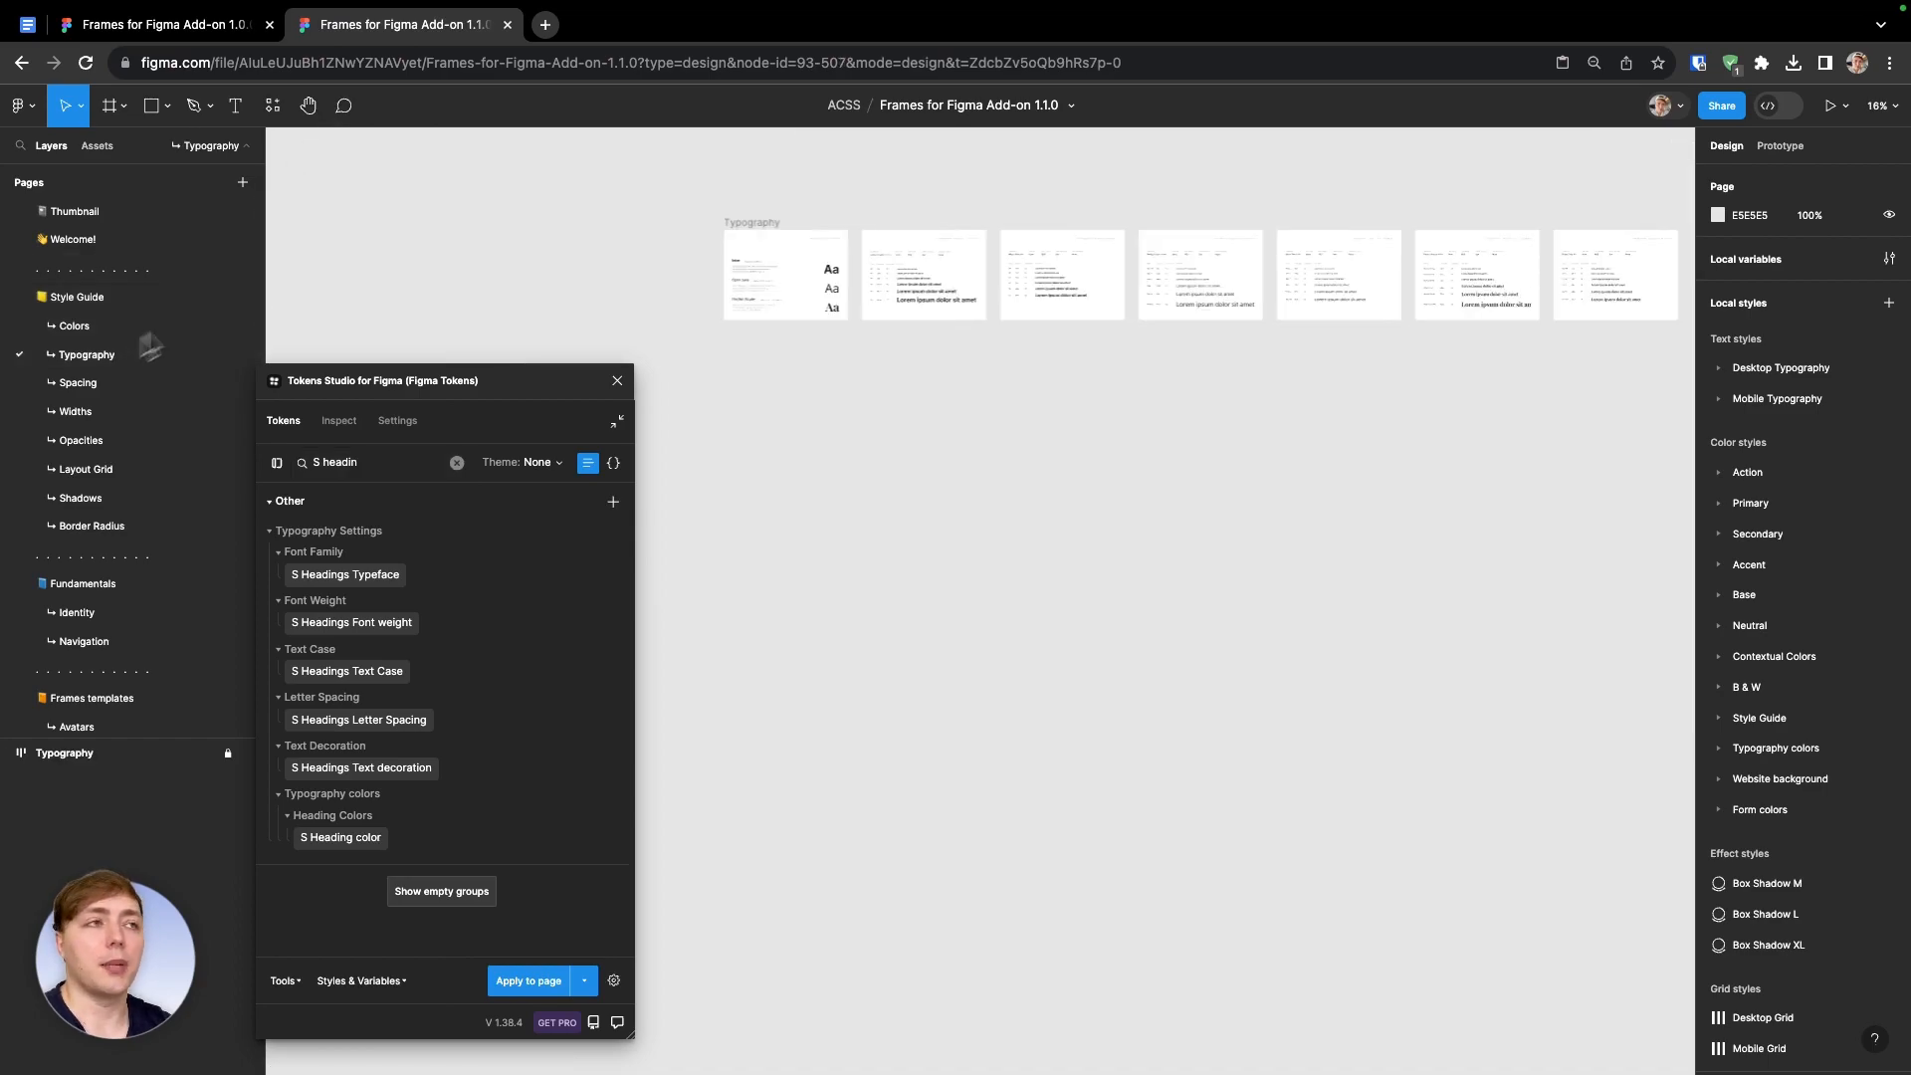
scroll(959, 242, up, 10)
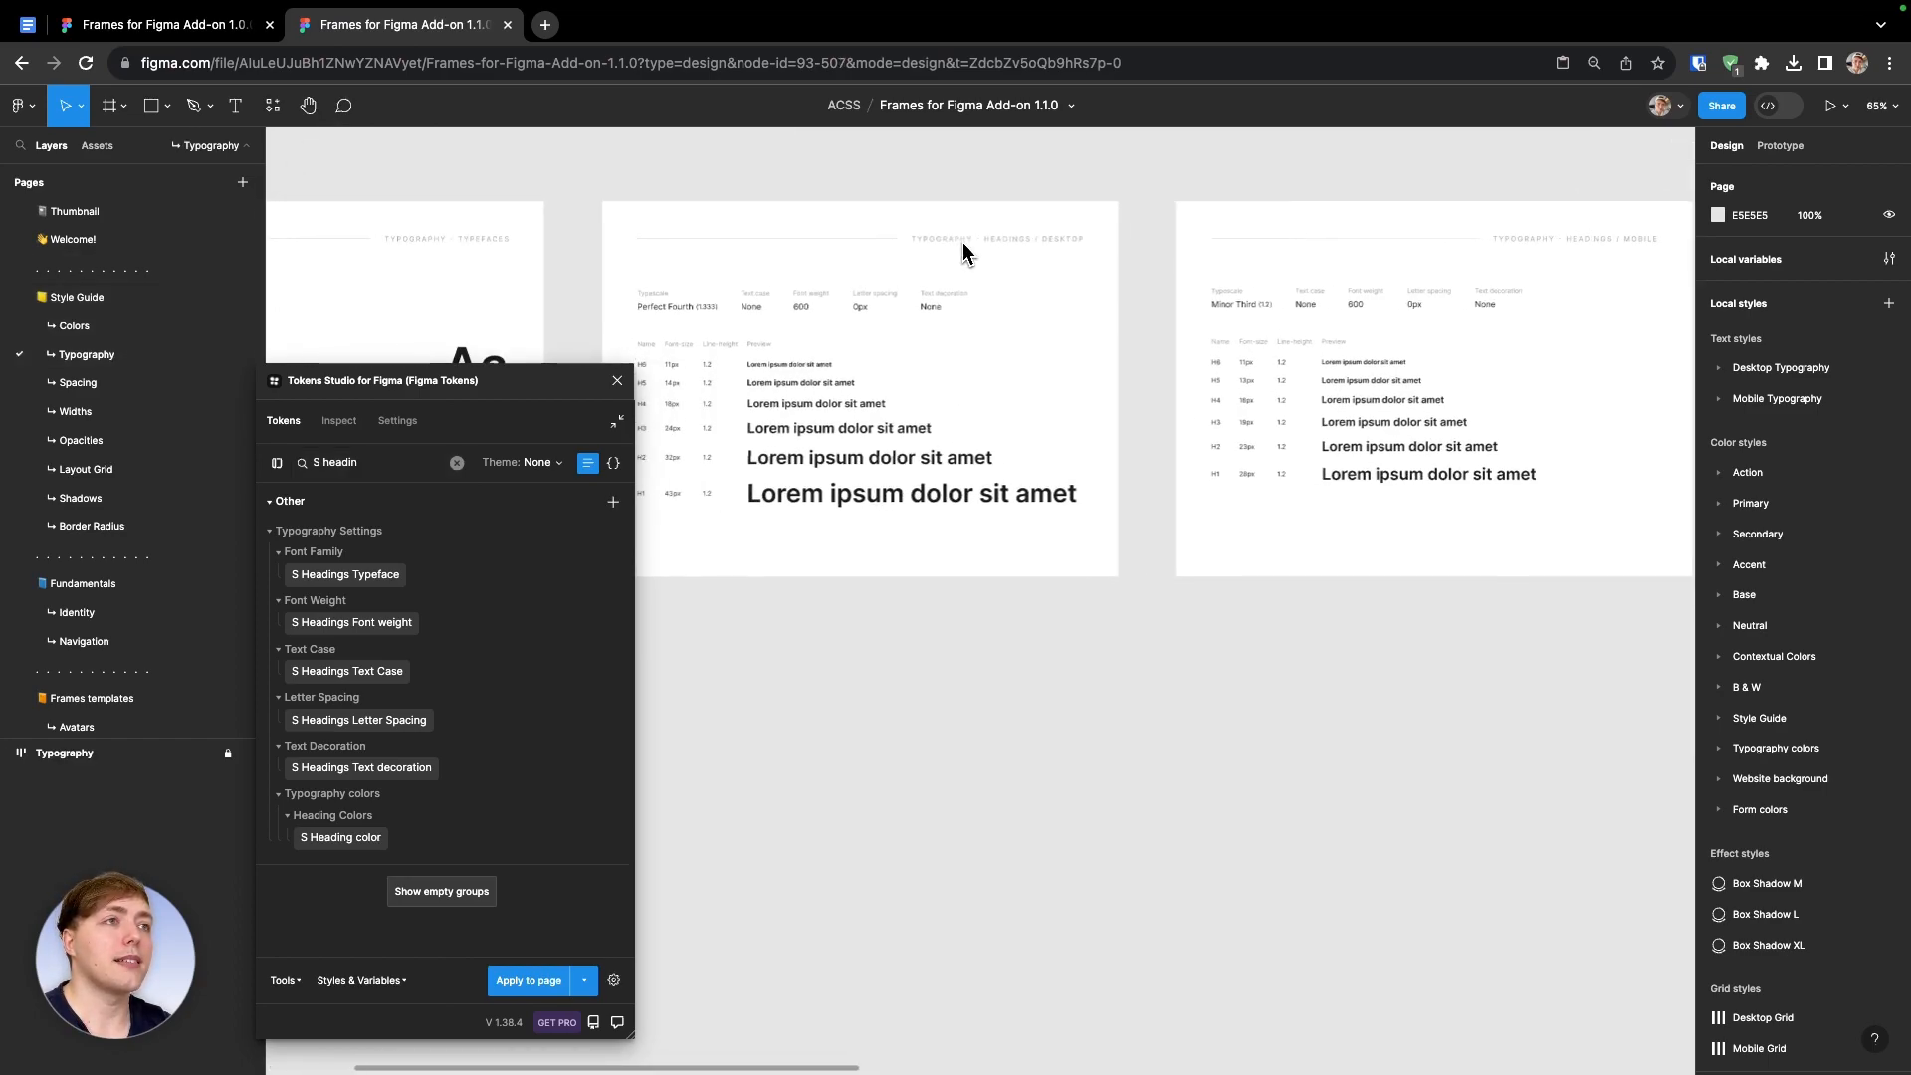
click(617, 422)
scroll(811, 299, up, 5)
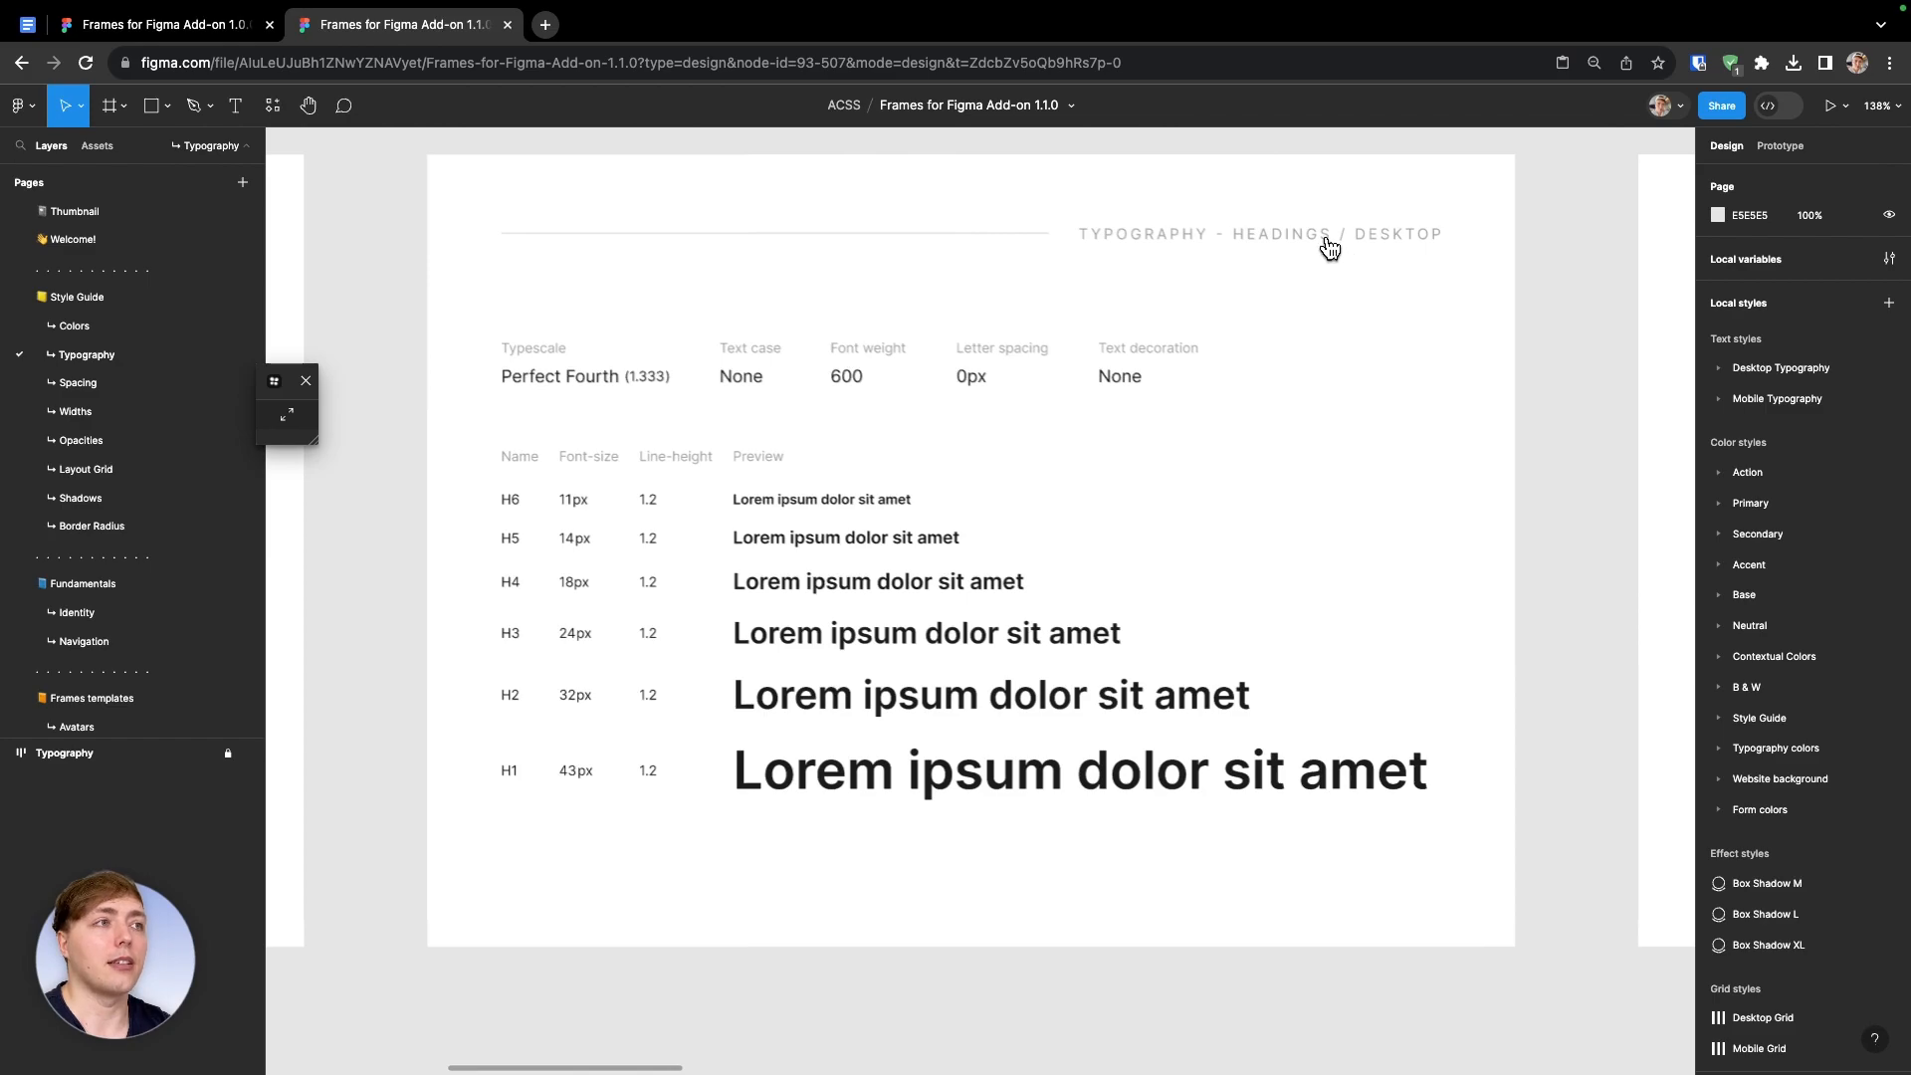
Examine the mobile headings, body text and accent text frames on the Typography page for their font weight
scroll(1259, 267, down, 5)
scroll(1260, 269, right, 15)
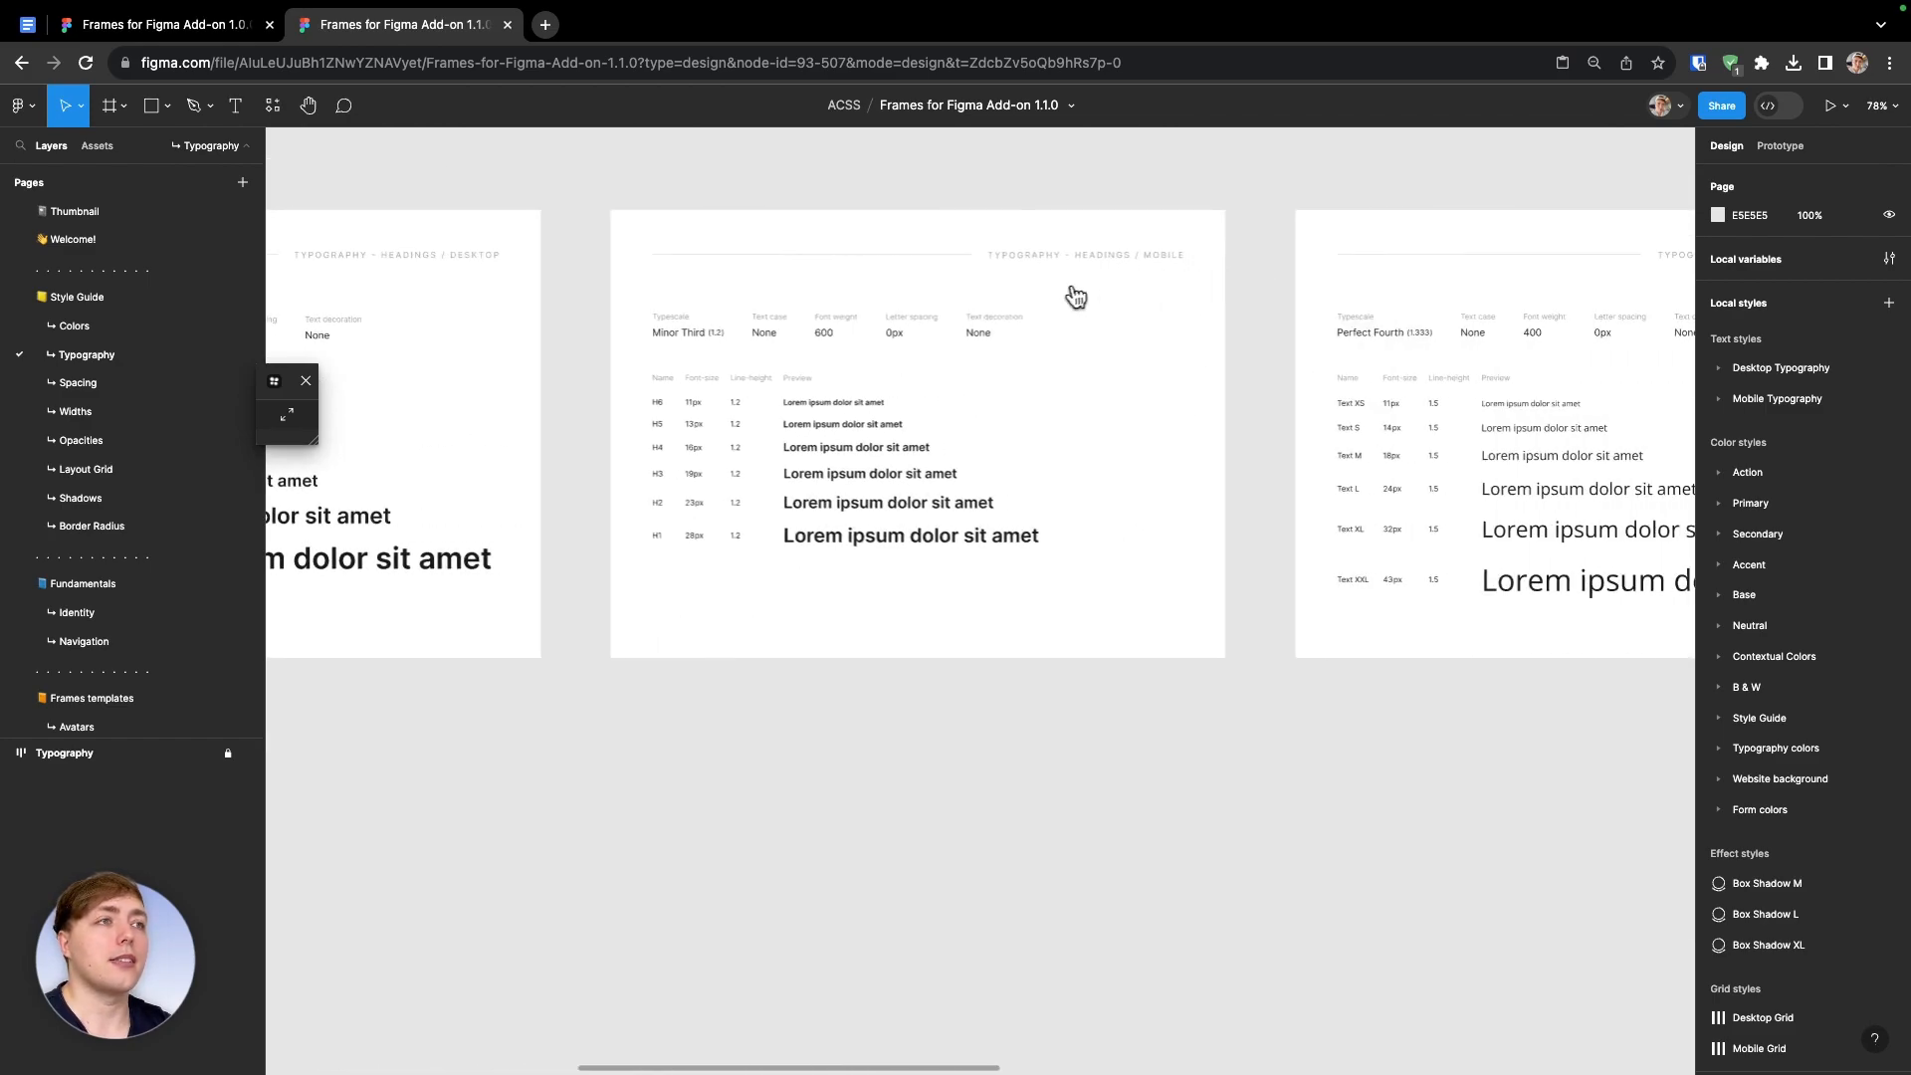
scroll(1067, 296, right, 15)
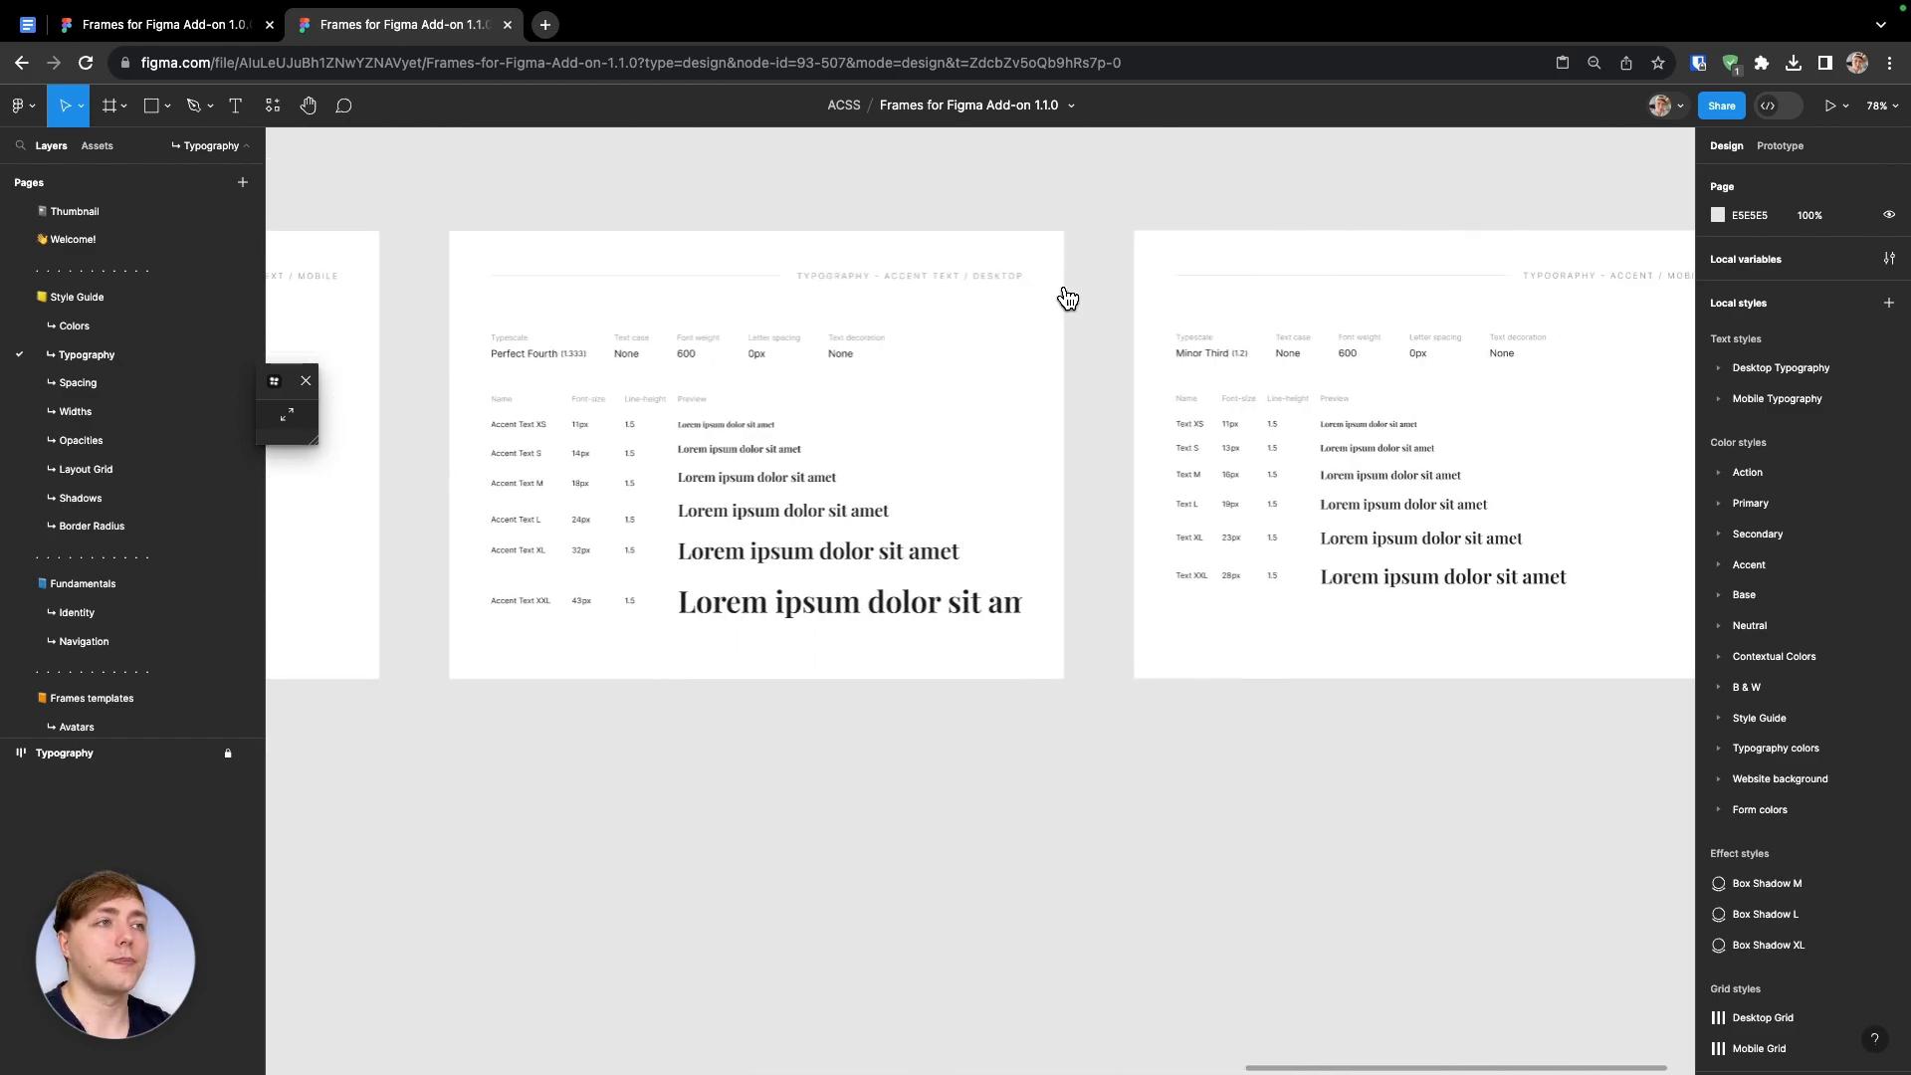
scroll(916, 354, left, 6)
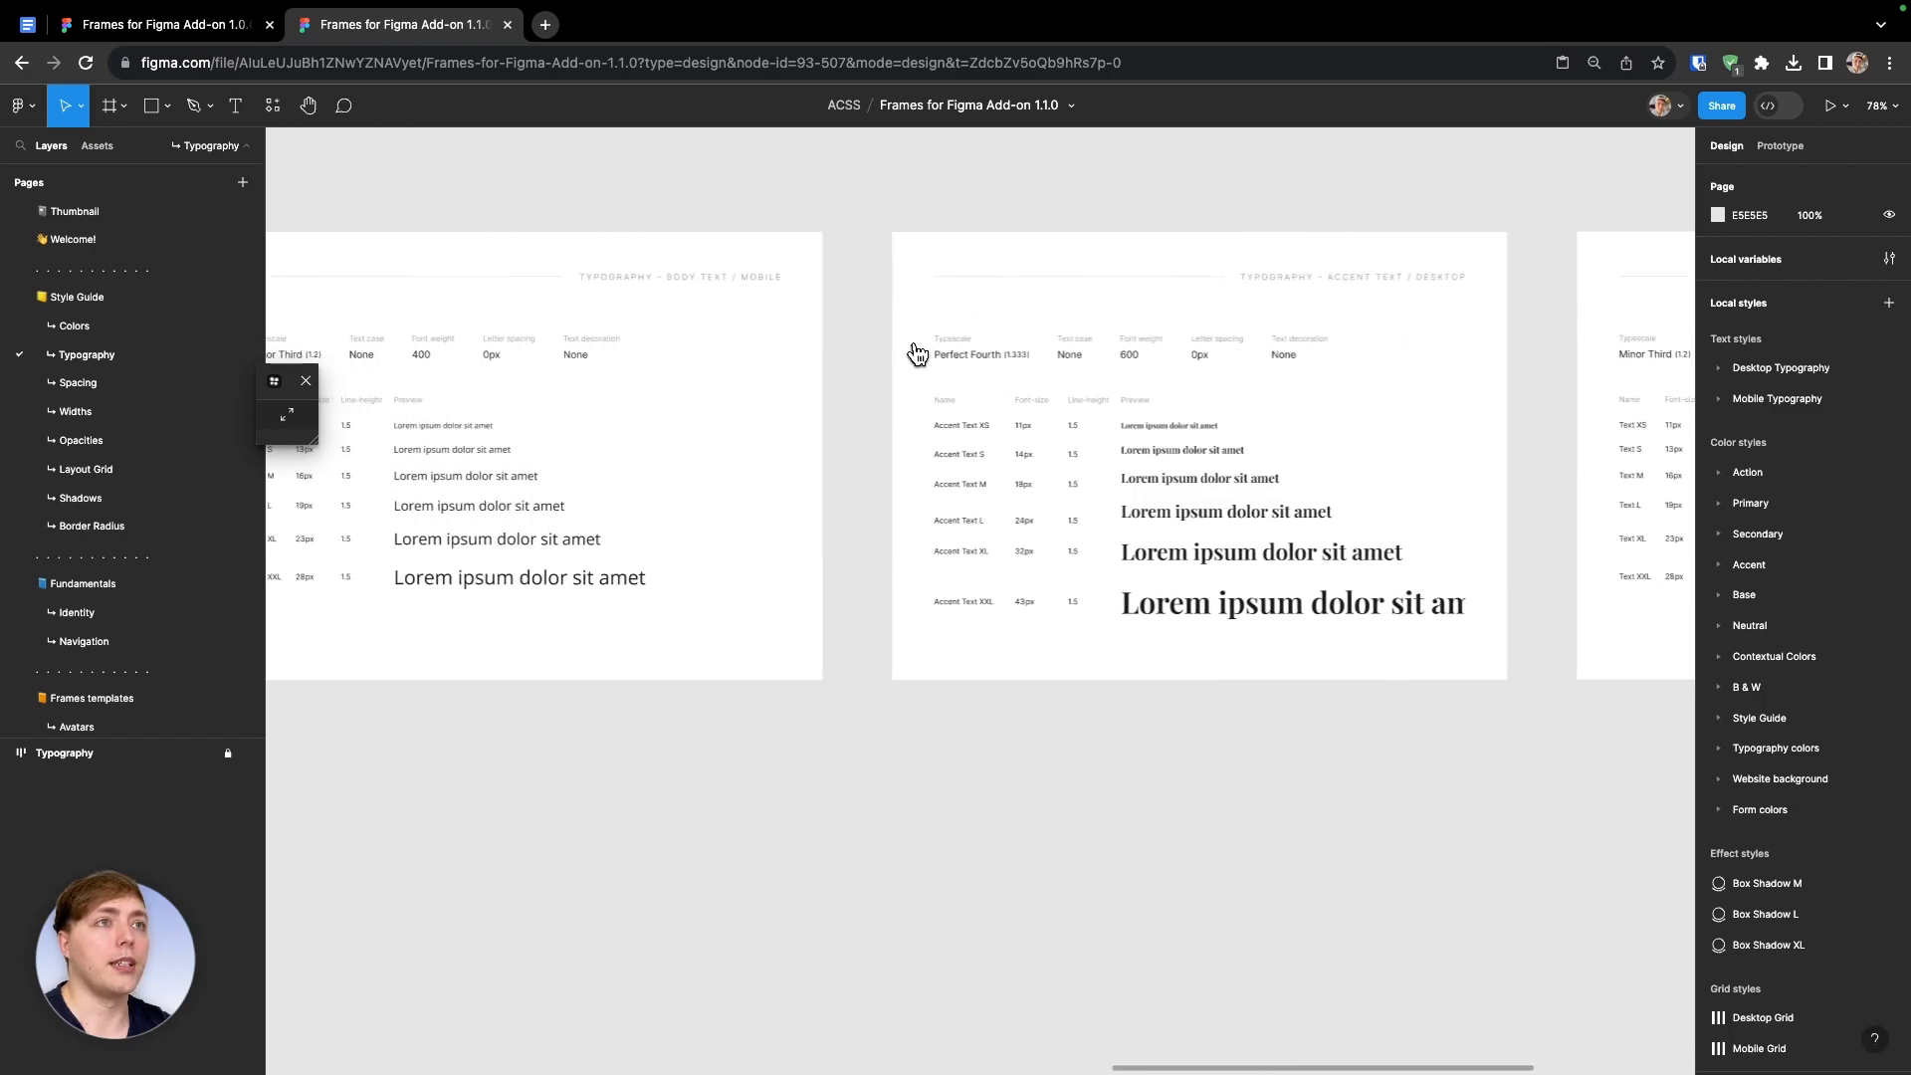
Check the complementary colors entry in the changelog, then search the 1.1.0 file's tokens for "primar" and expand the Color group
click(27, 24)
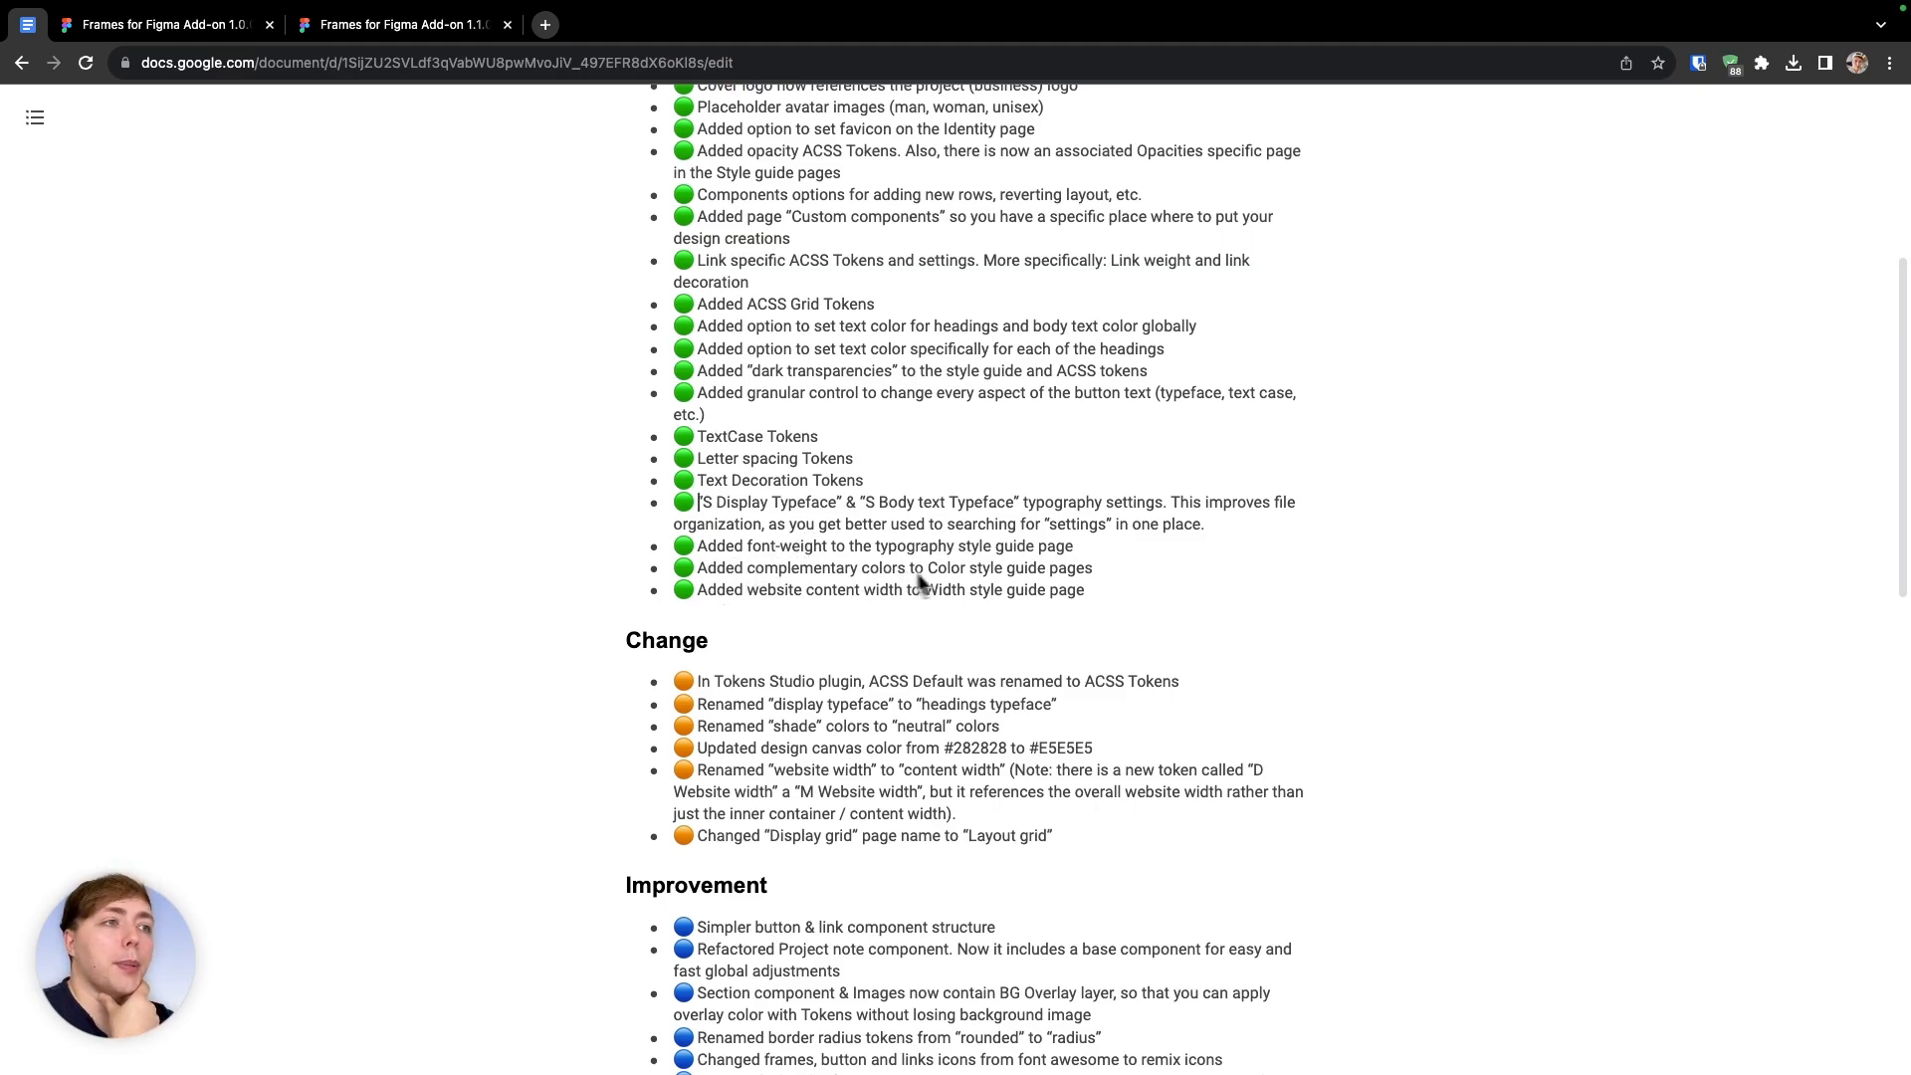
click(412, 34)
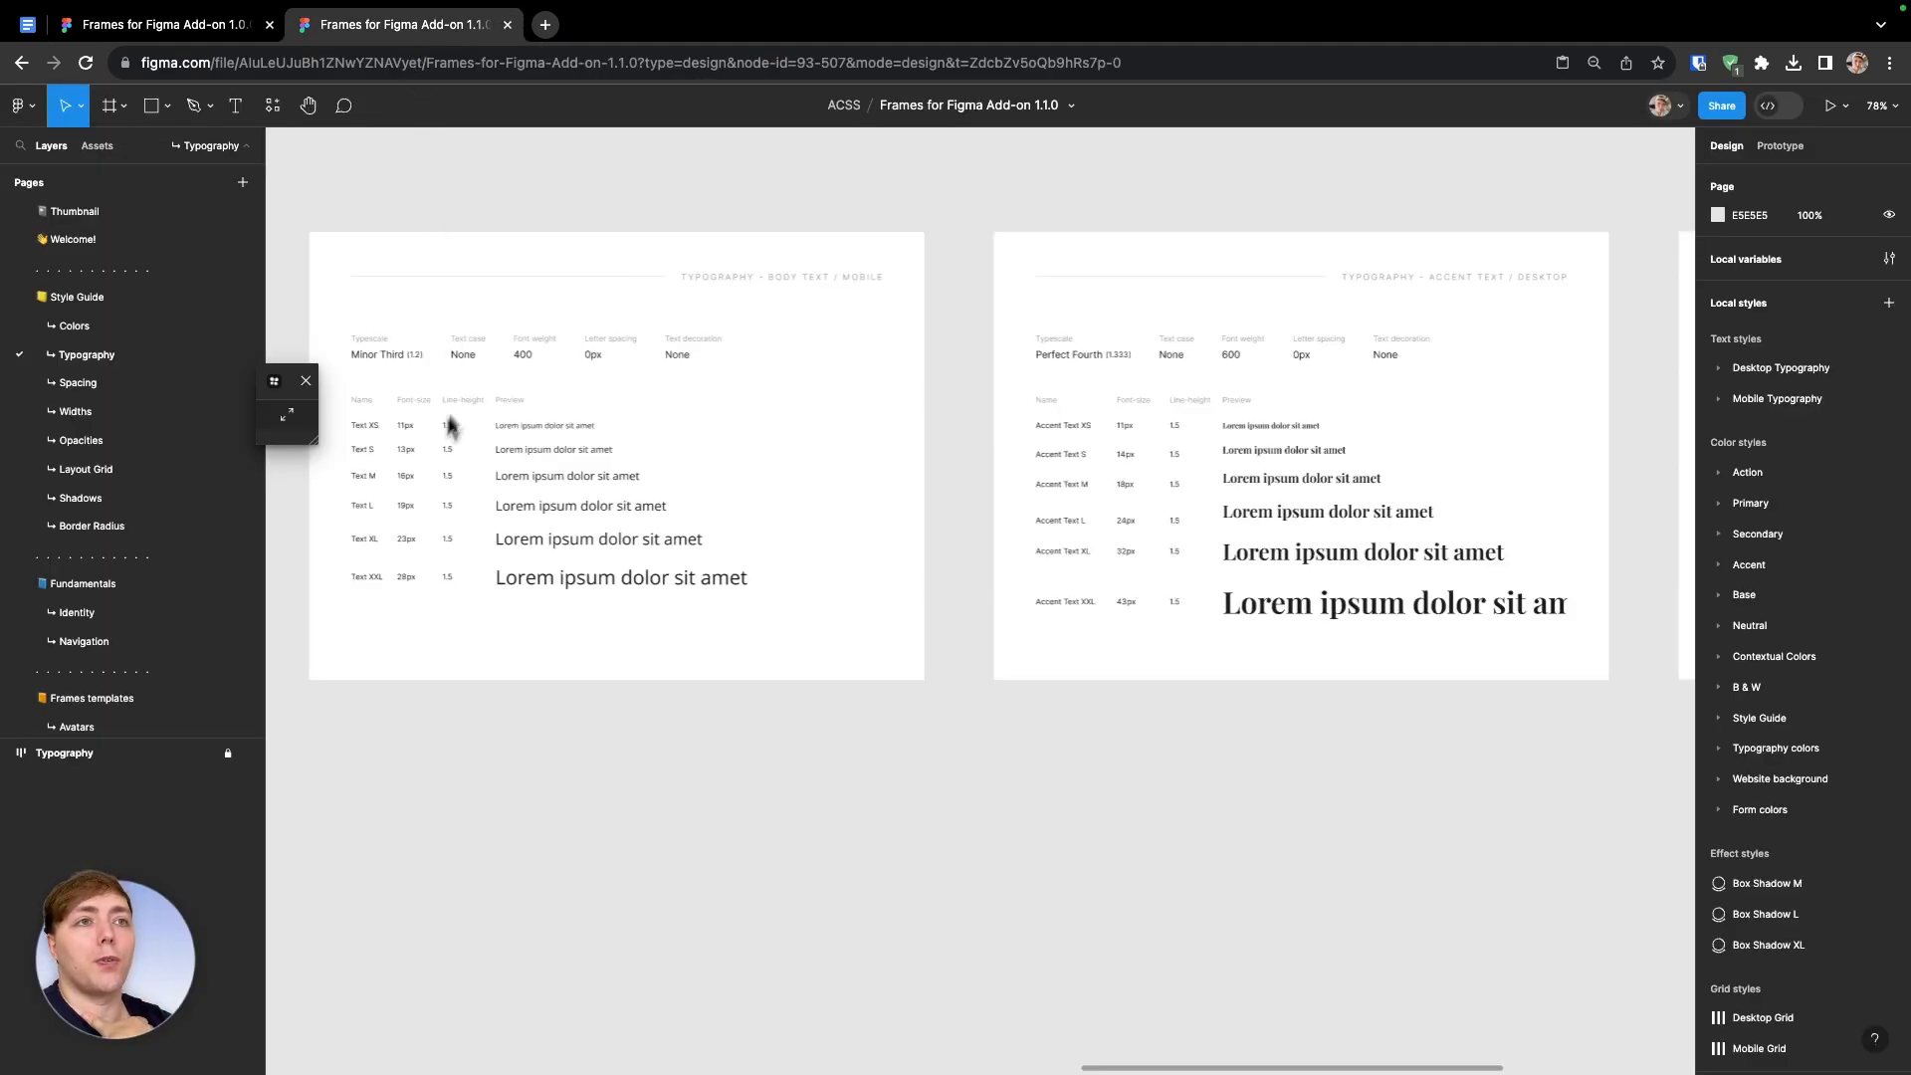
click(287, 416)
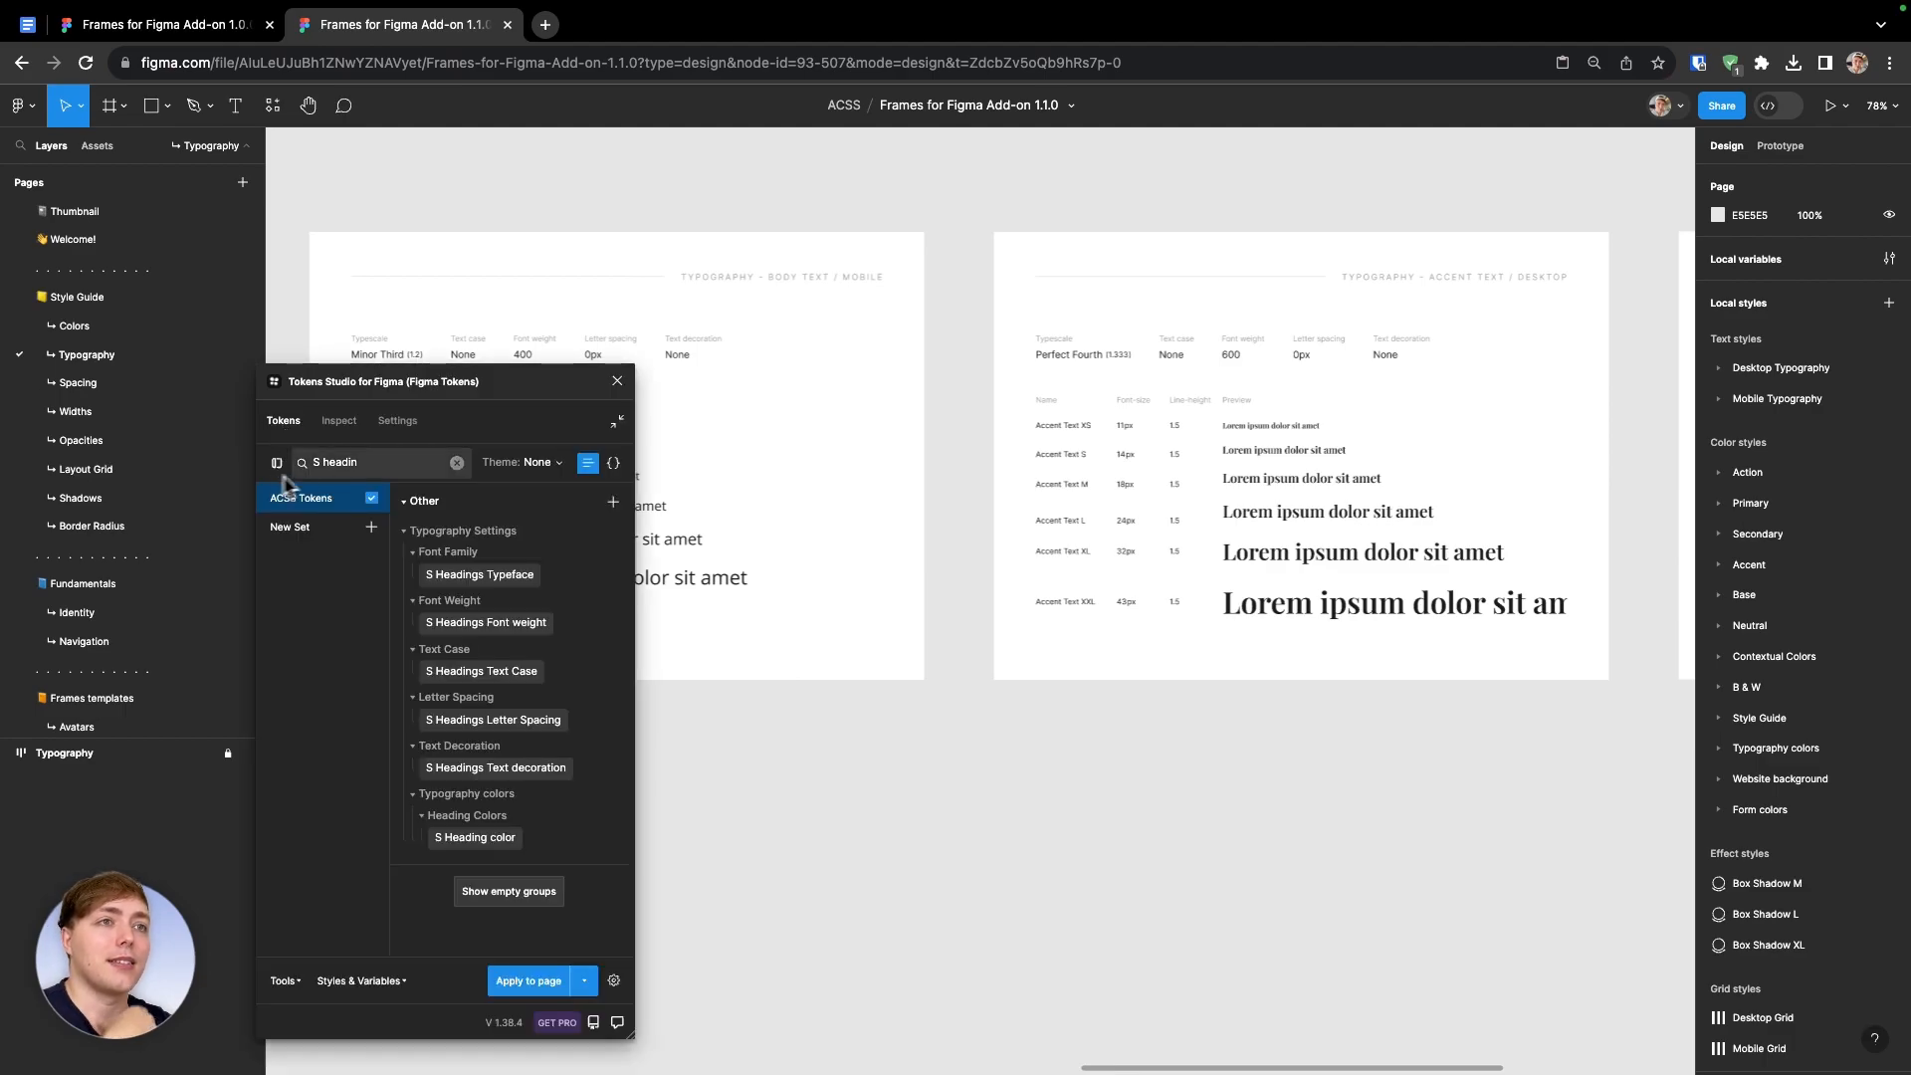
click(277, 463)
triple_click(360, 463)
text(primar)
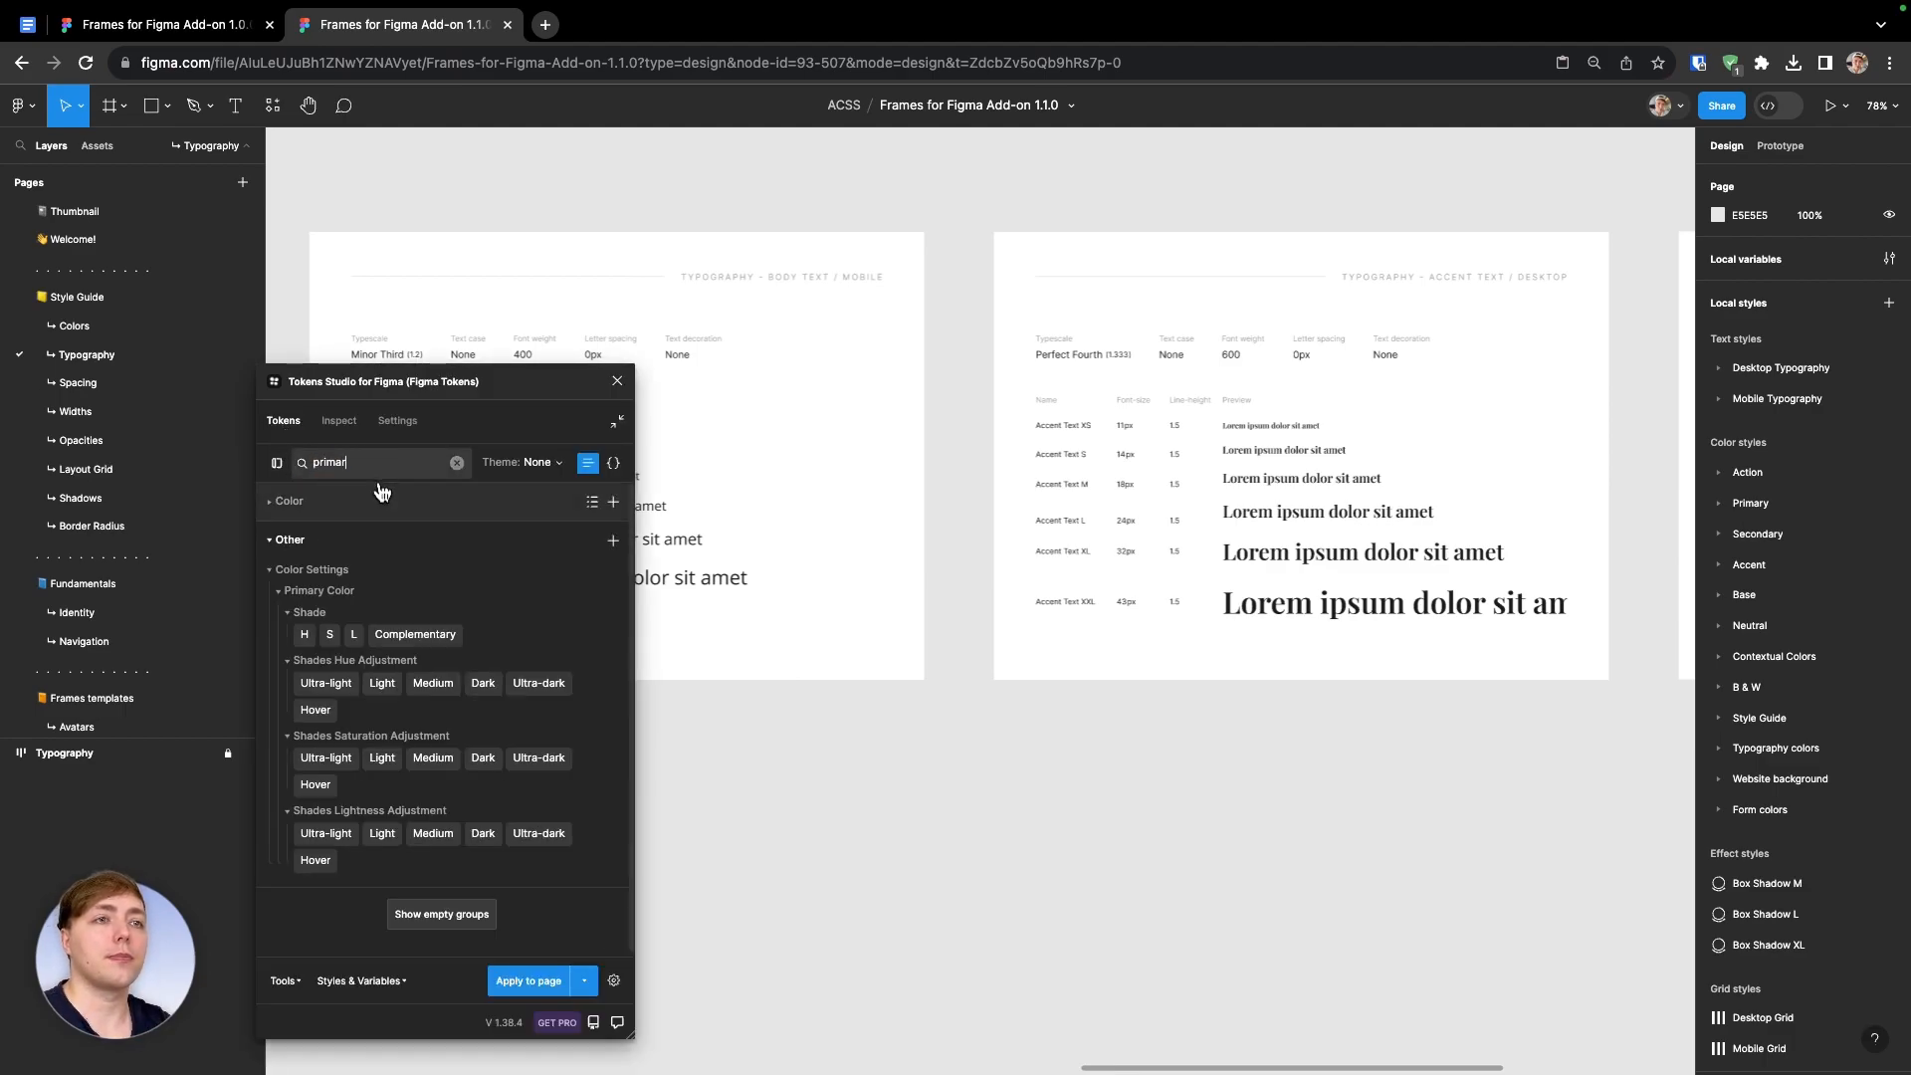
click(383, 501)
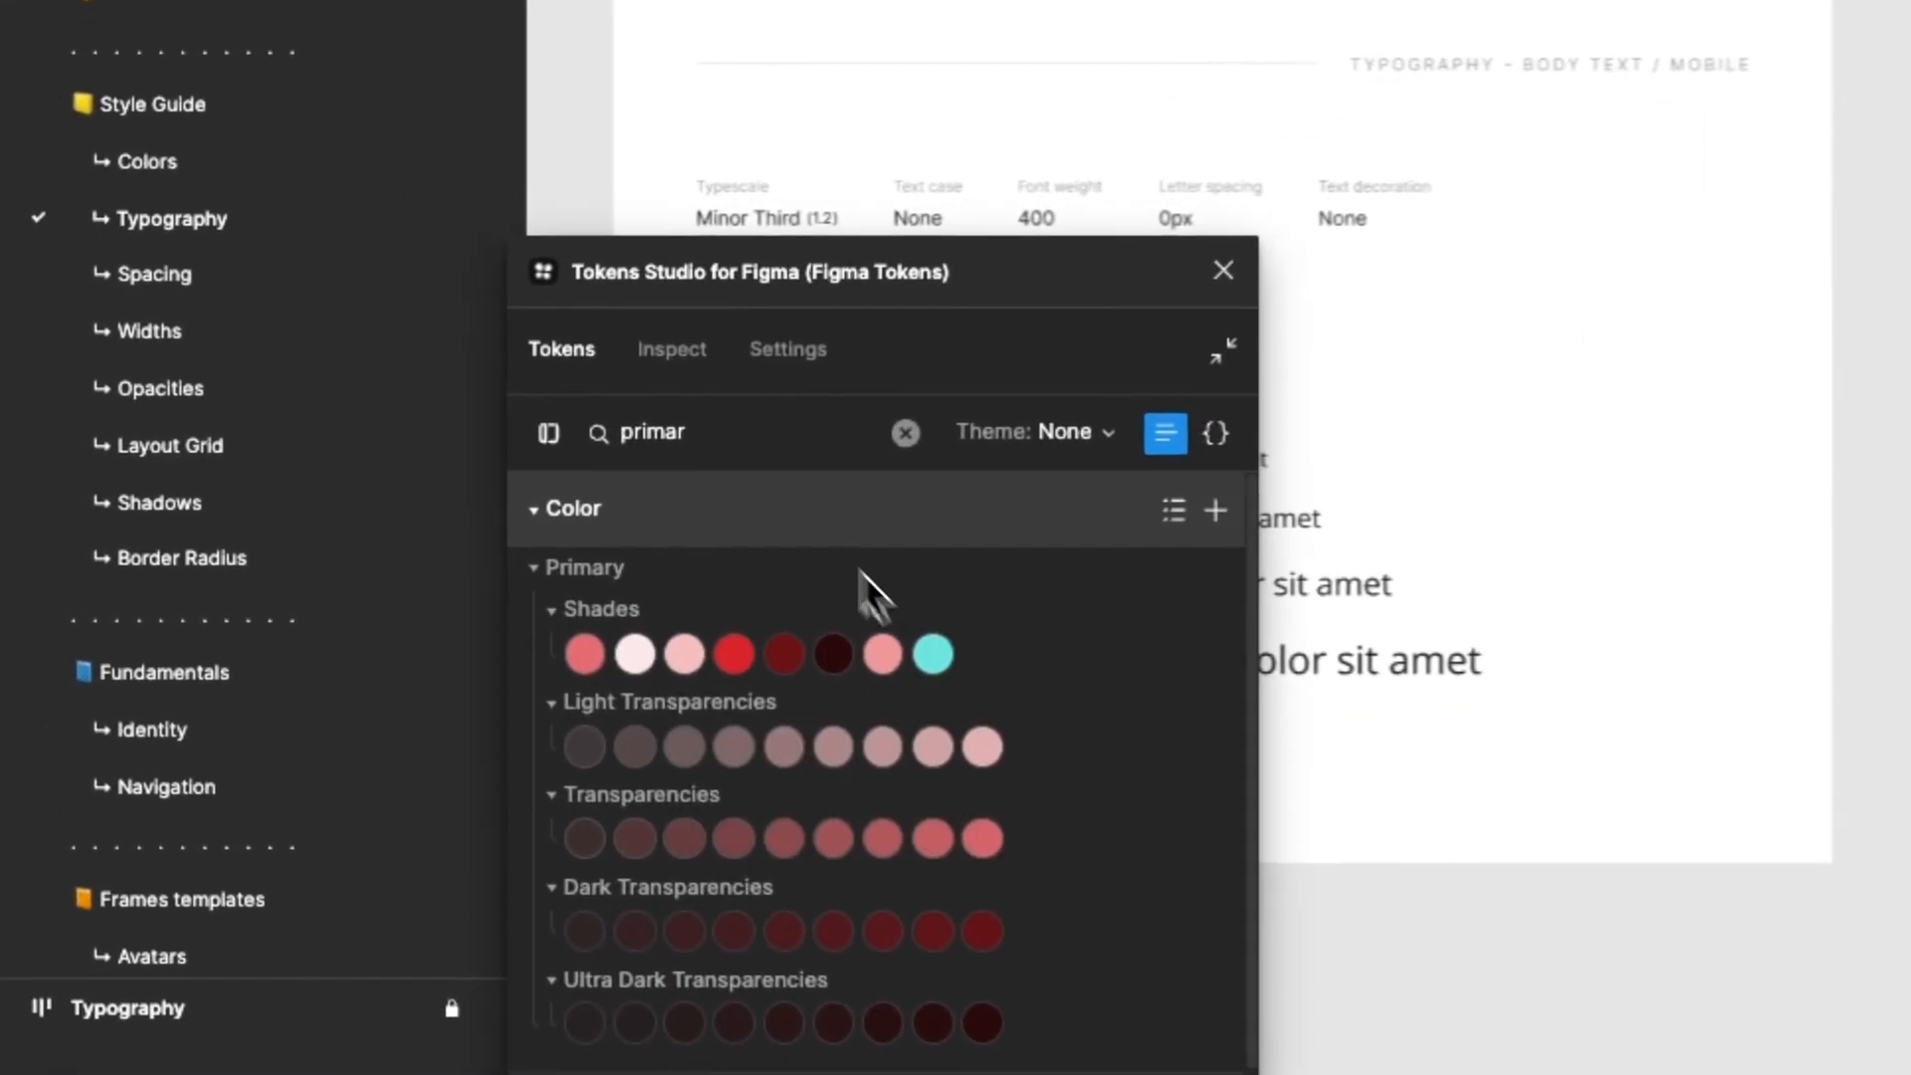
Search the tokens for "accent" to inspect the Complementary shade, and view the Colors style guide page
double_click(759, 428)
text(accent)
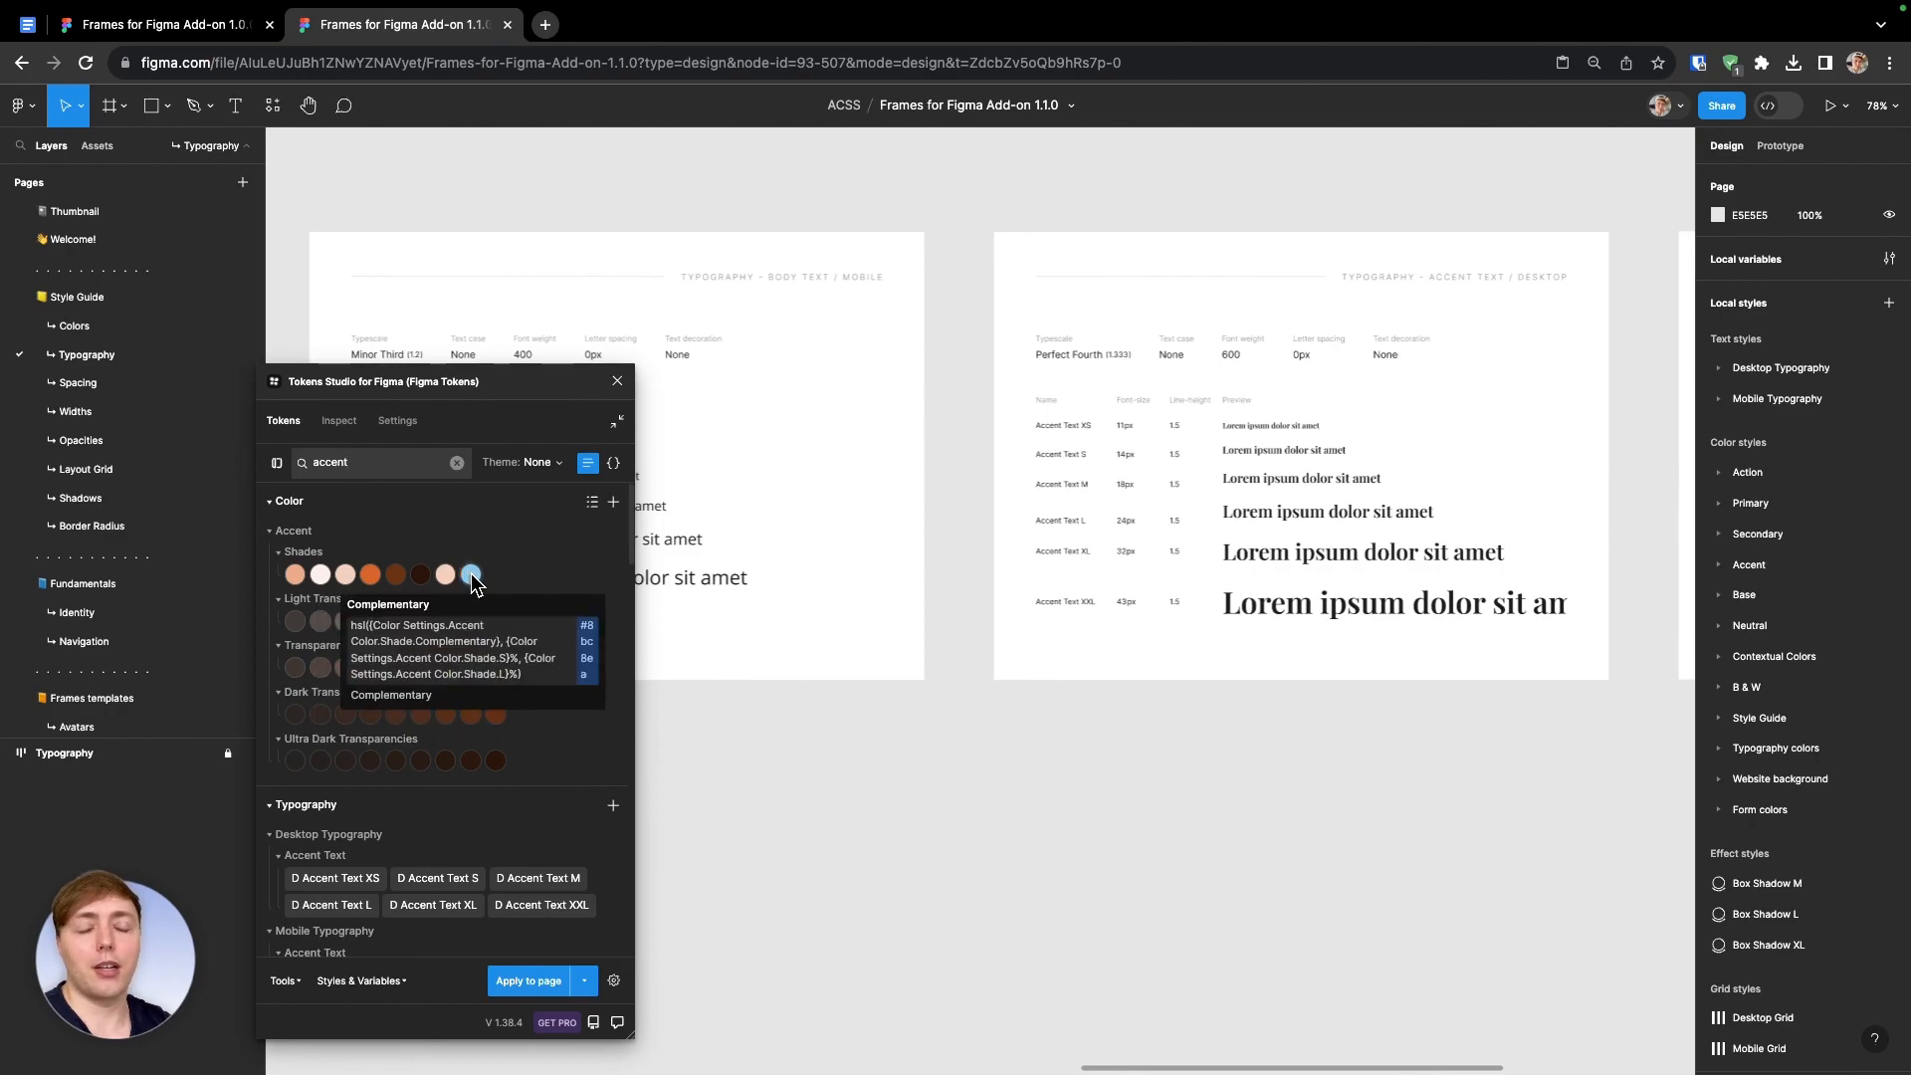
click(116, 328)
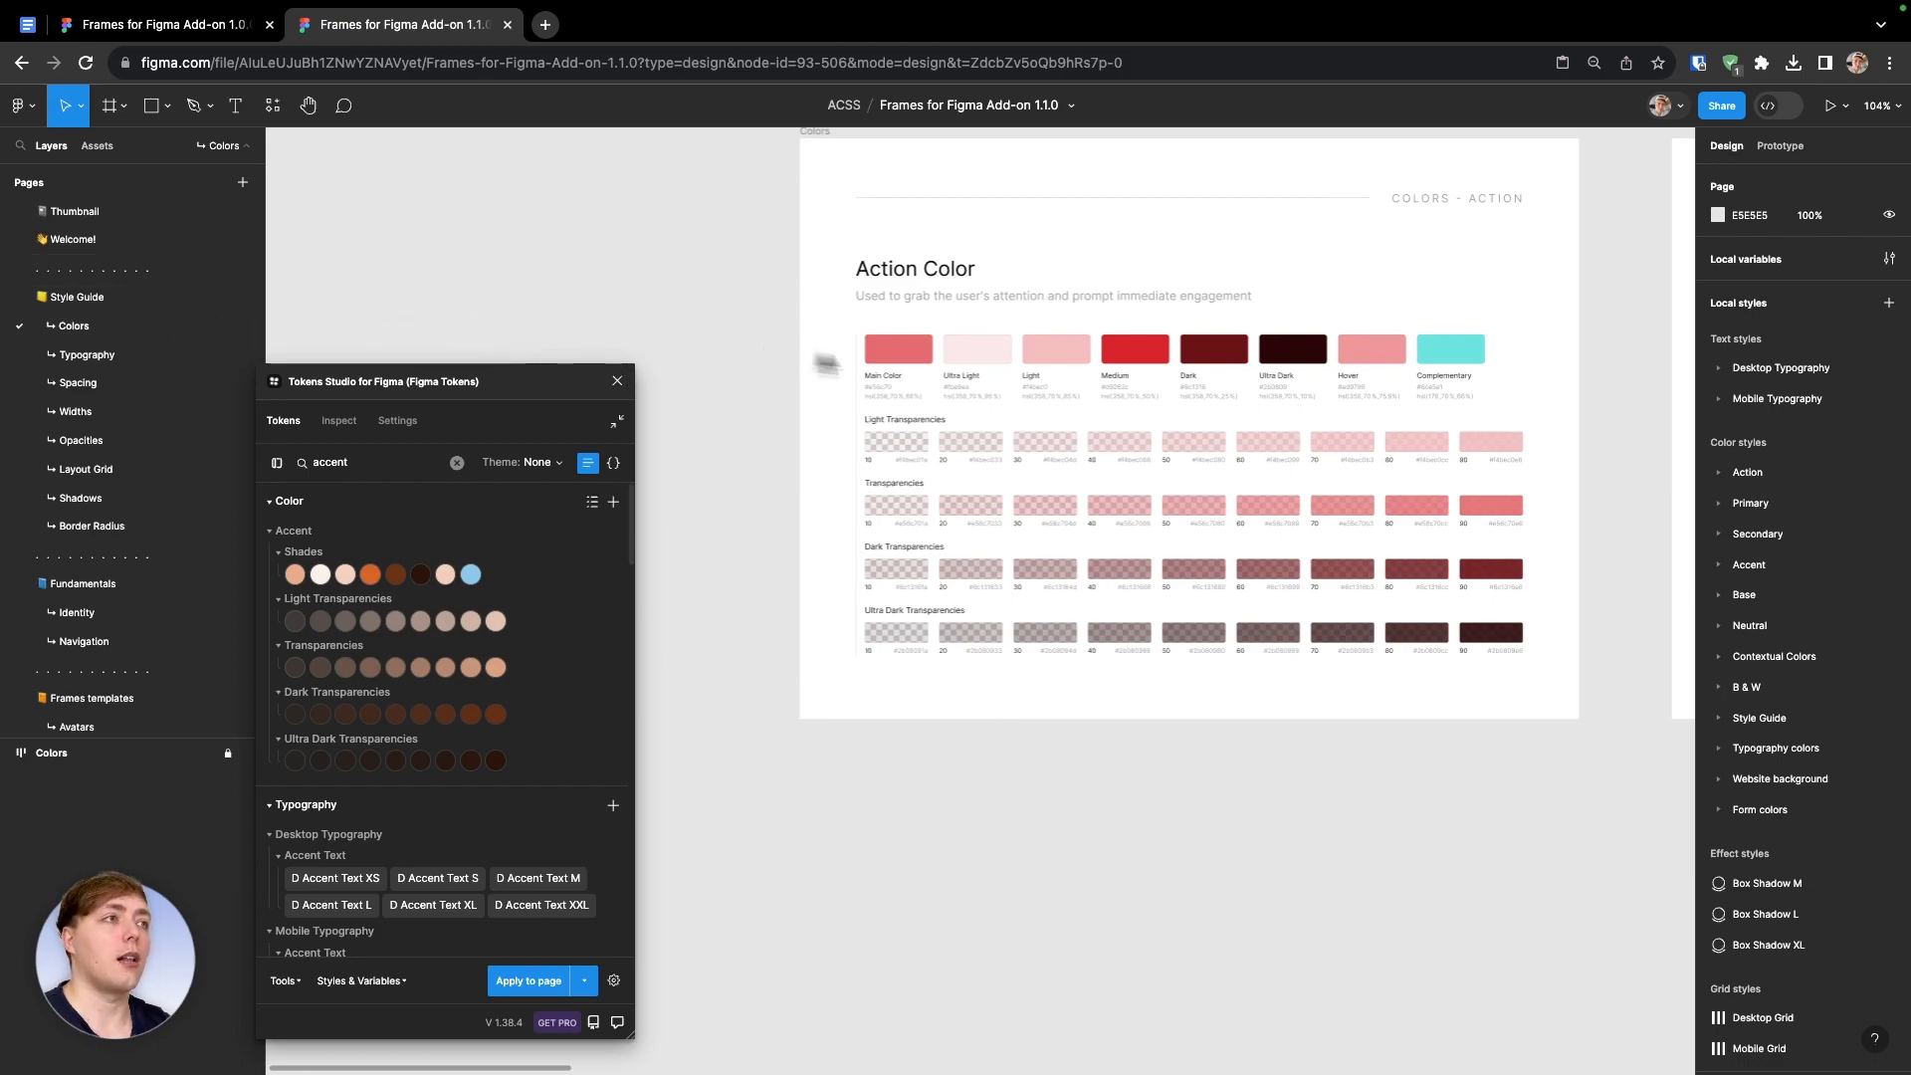
scroll(808, 362, right, 1)
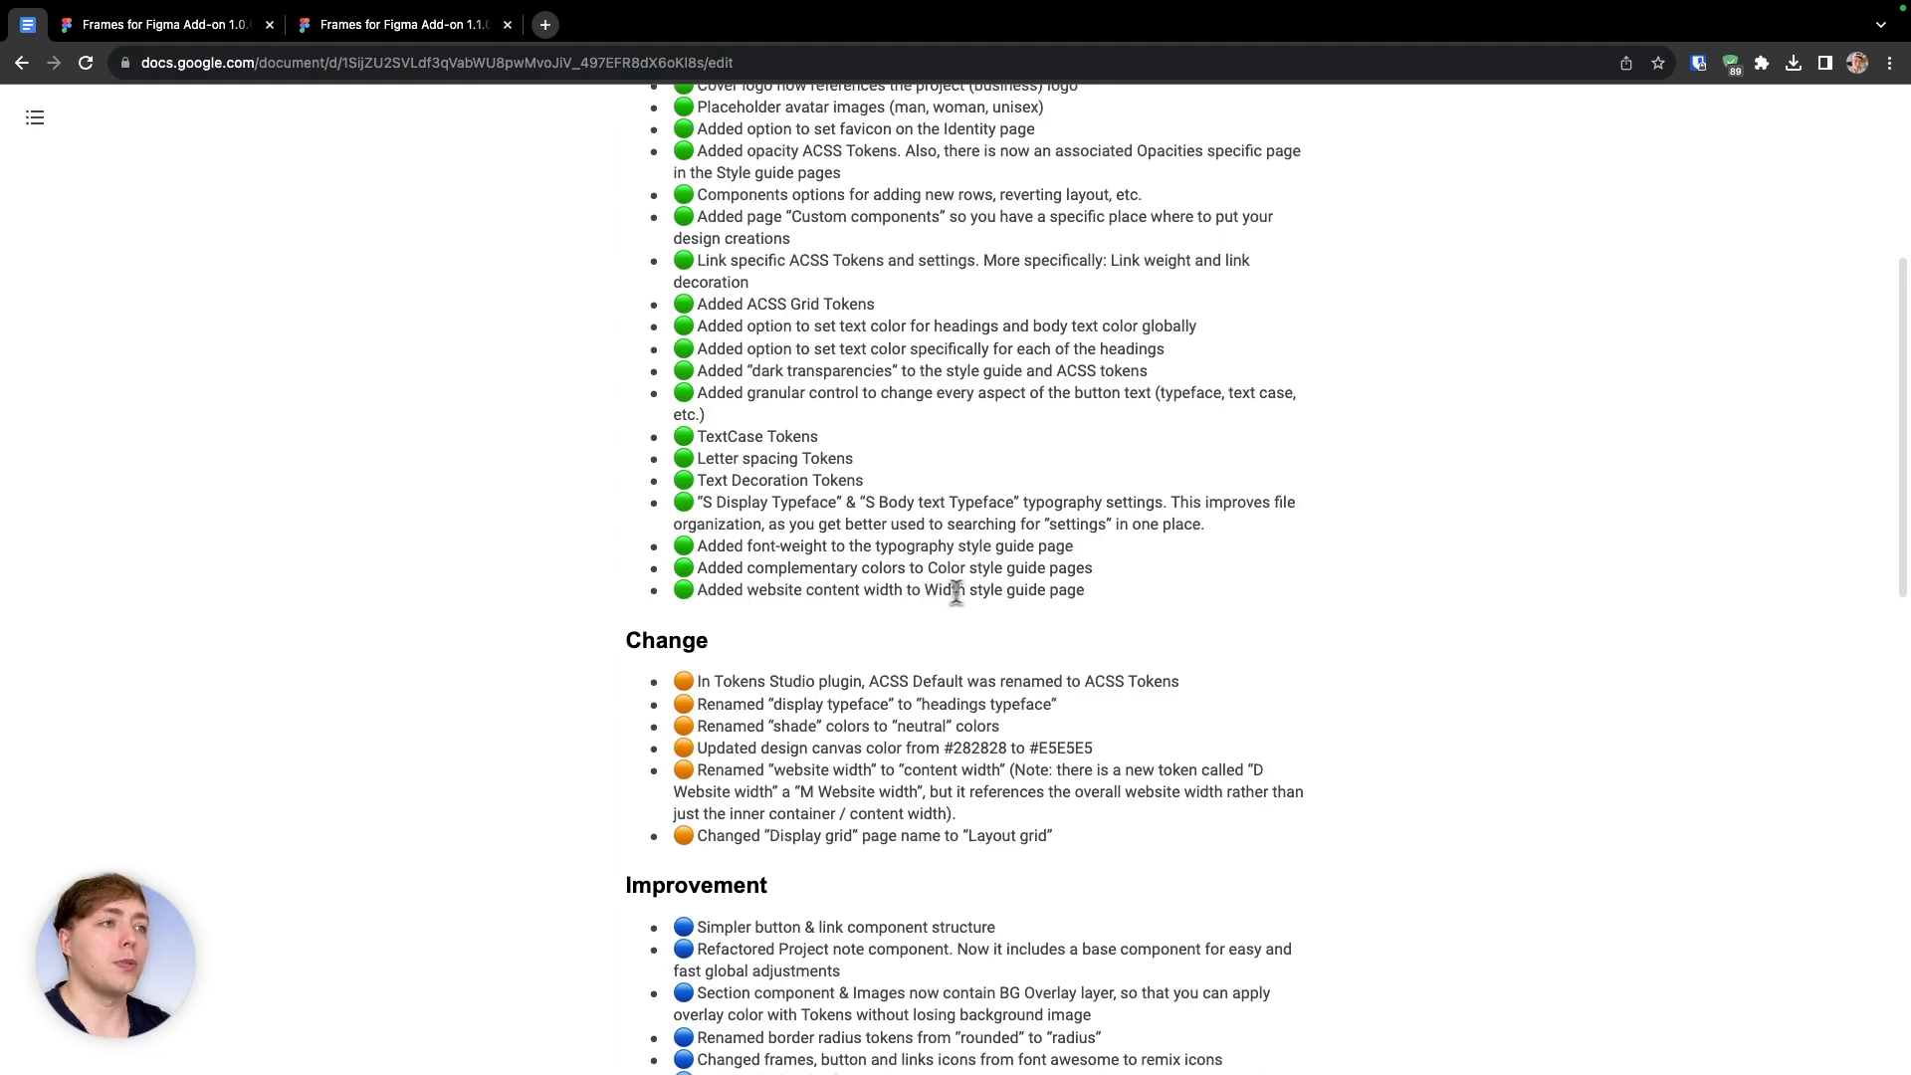
Open the Widths style guide page in the 1.1.0 file and examine the mobile and desktop Content width rows
click(393, 24)
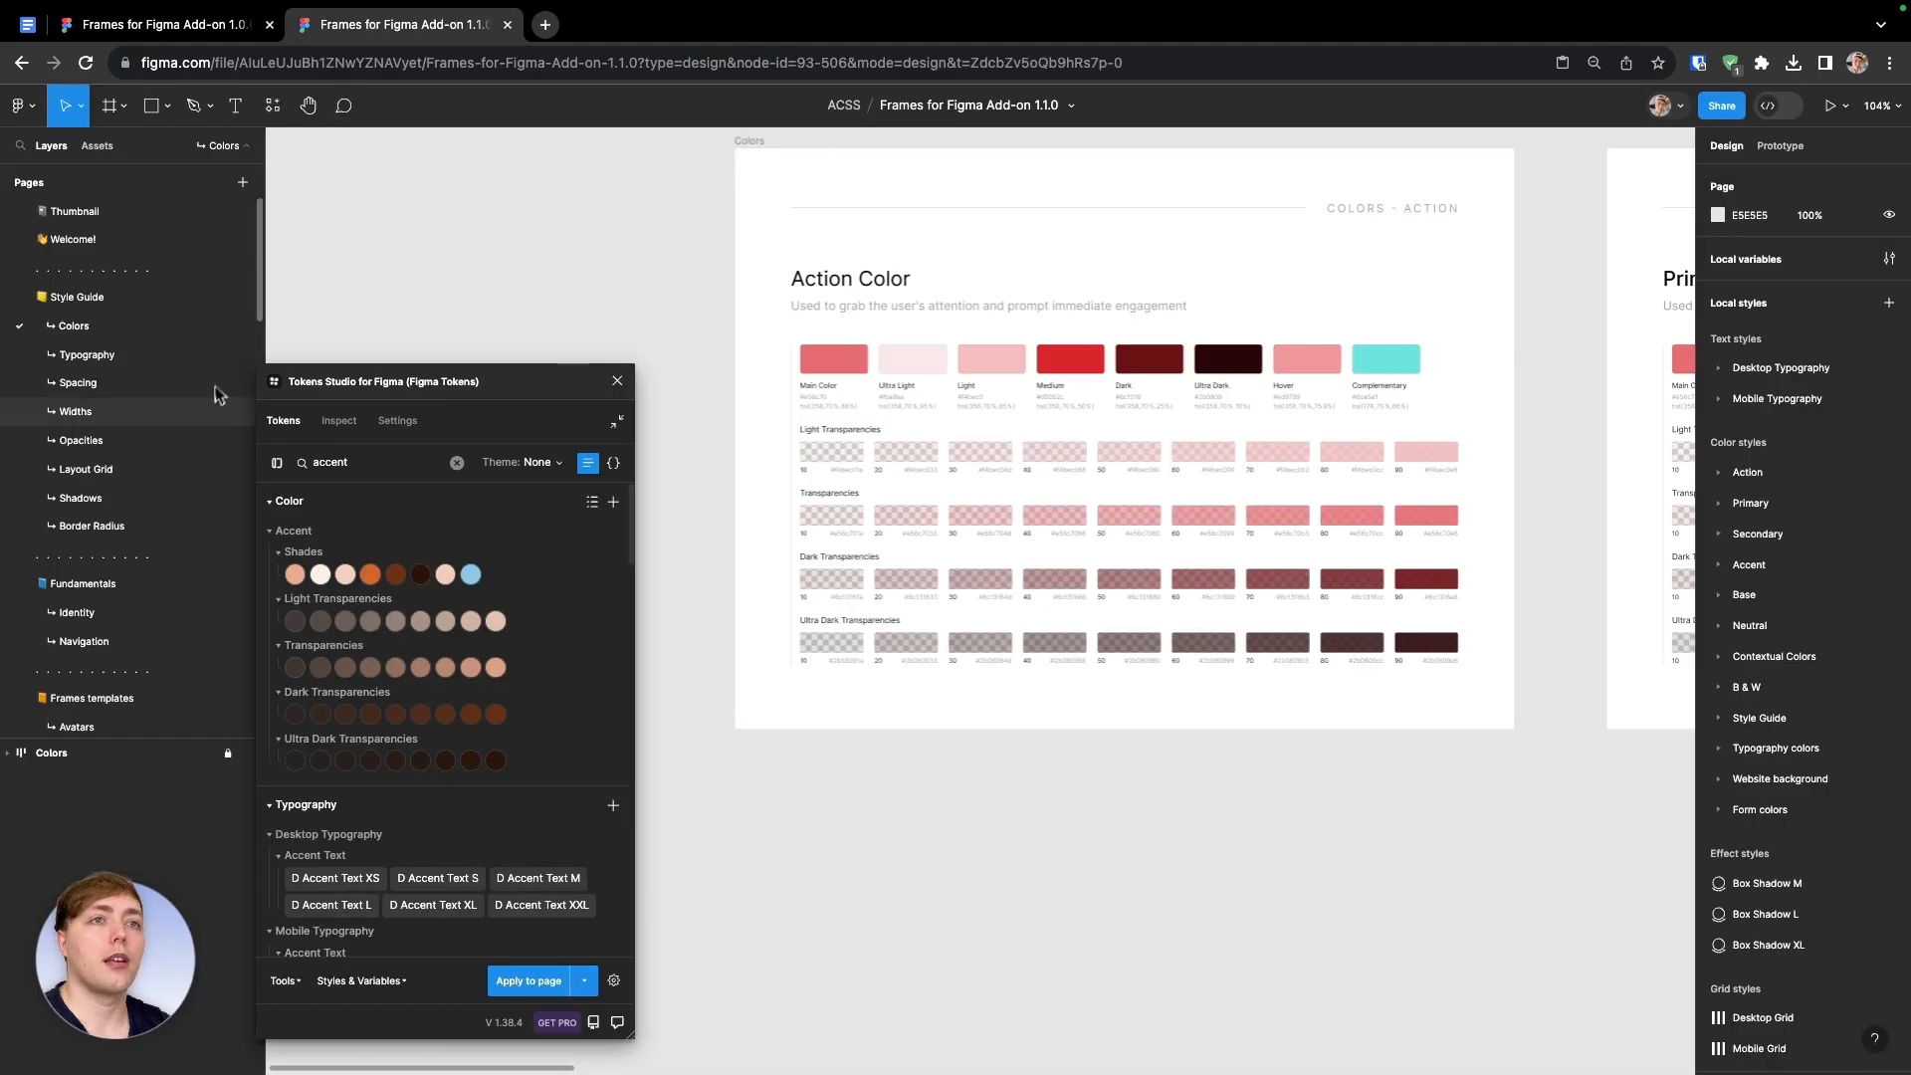
click(204, 412)
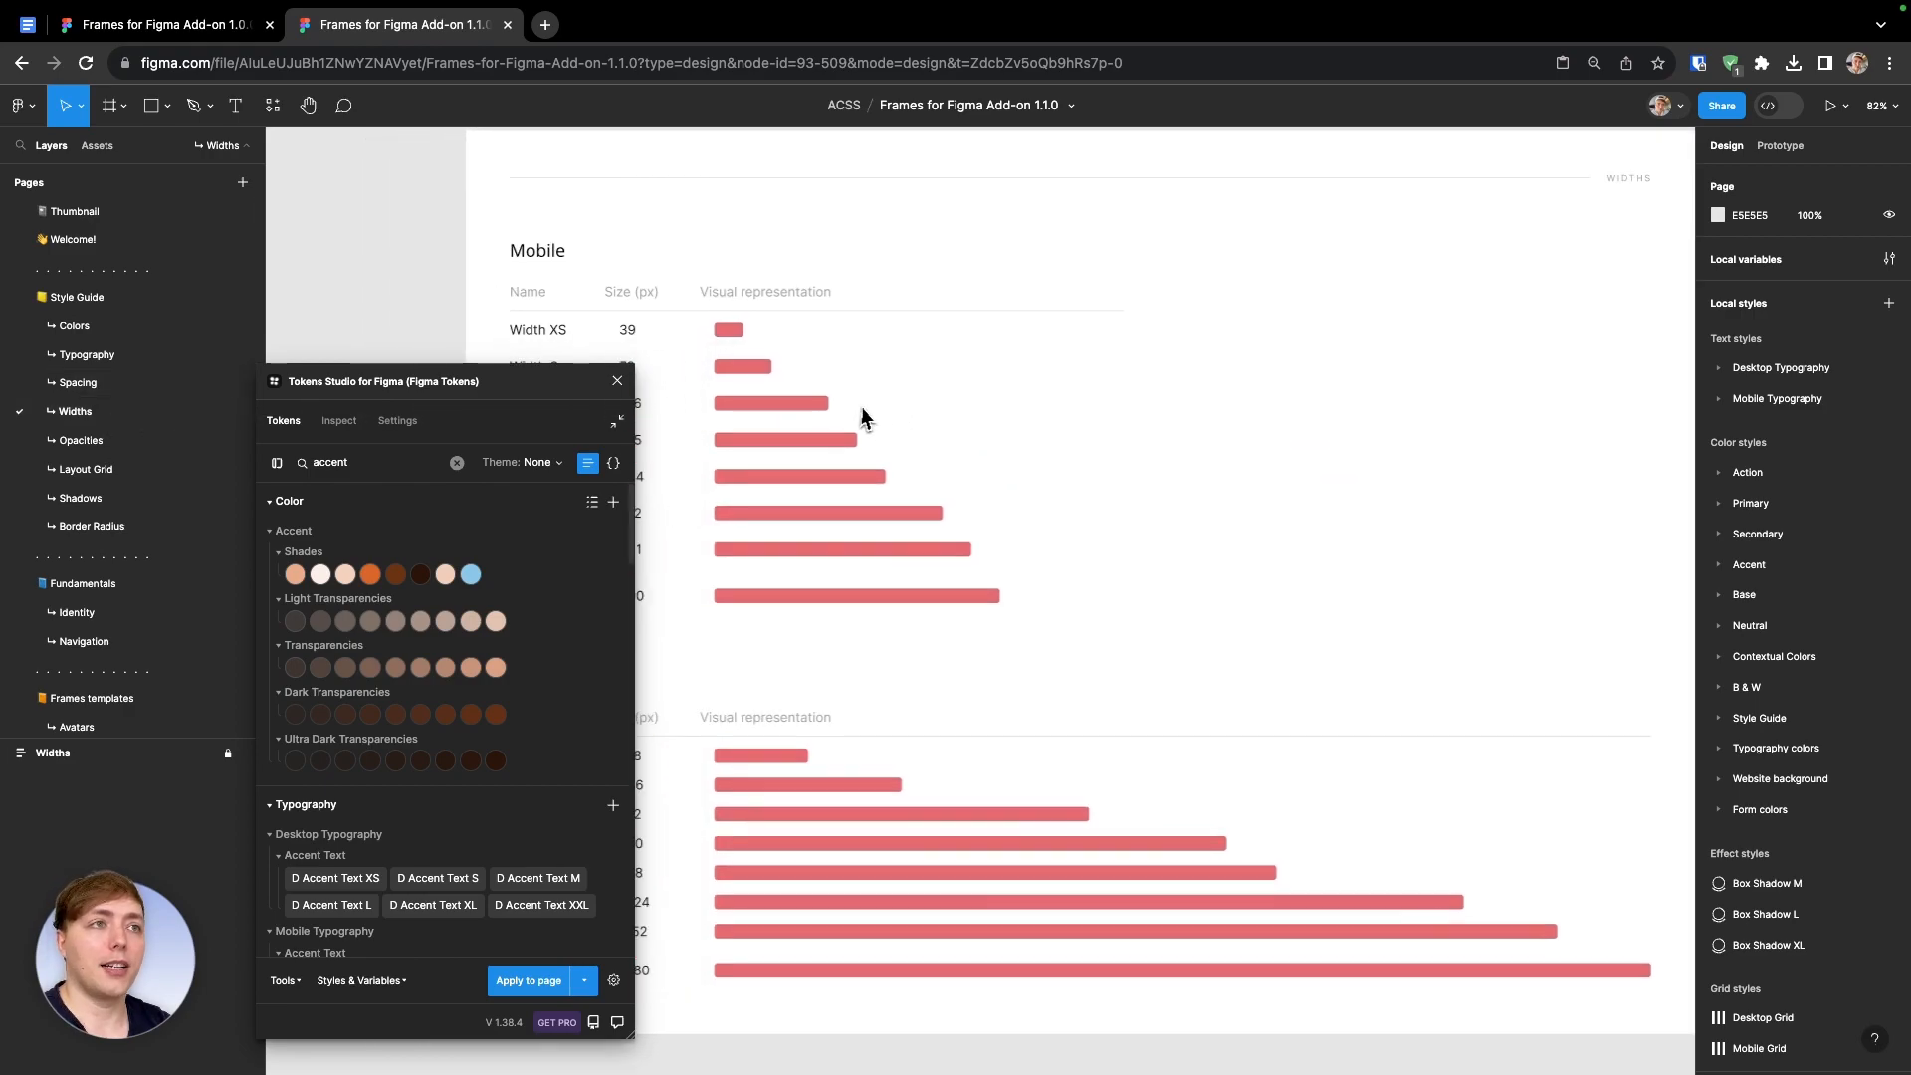
scroll(864, 416, left, 5)
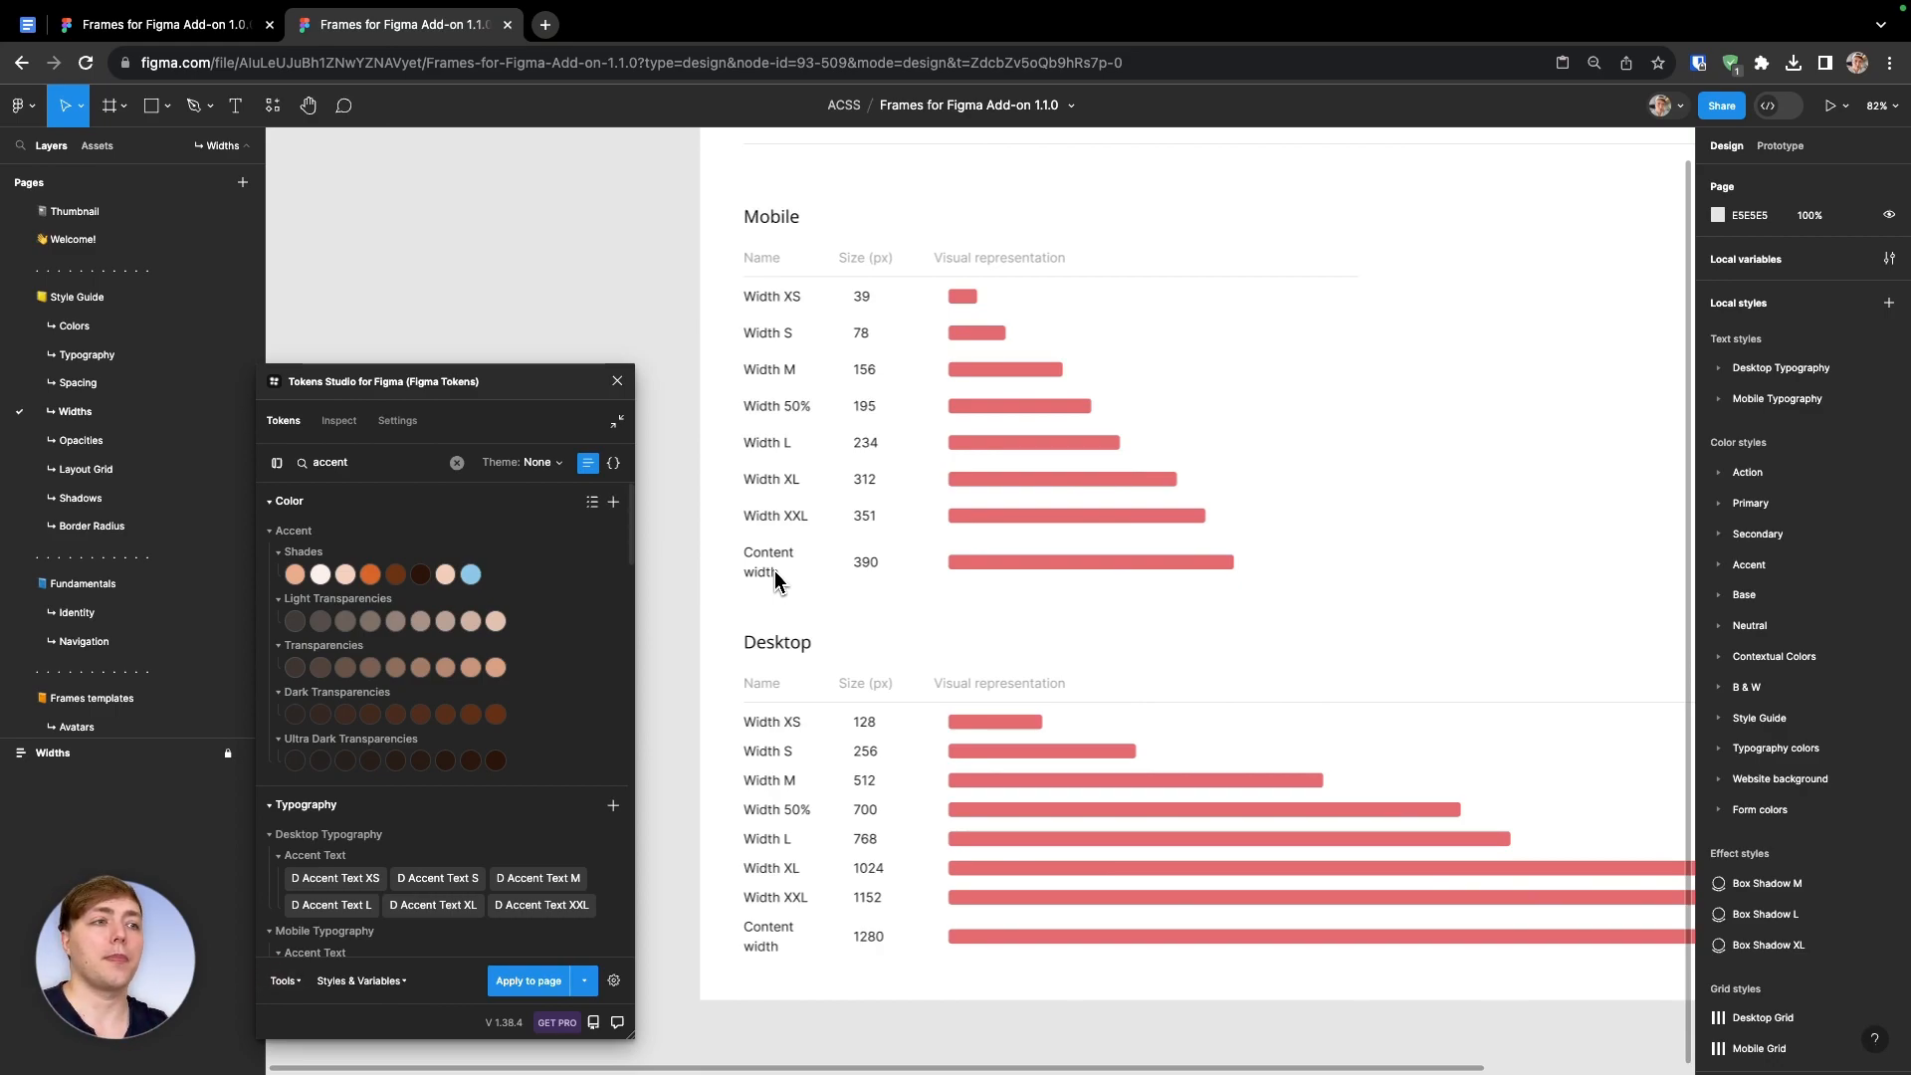
scroll(790, 582, down, 3)
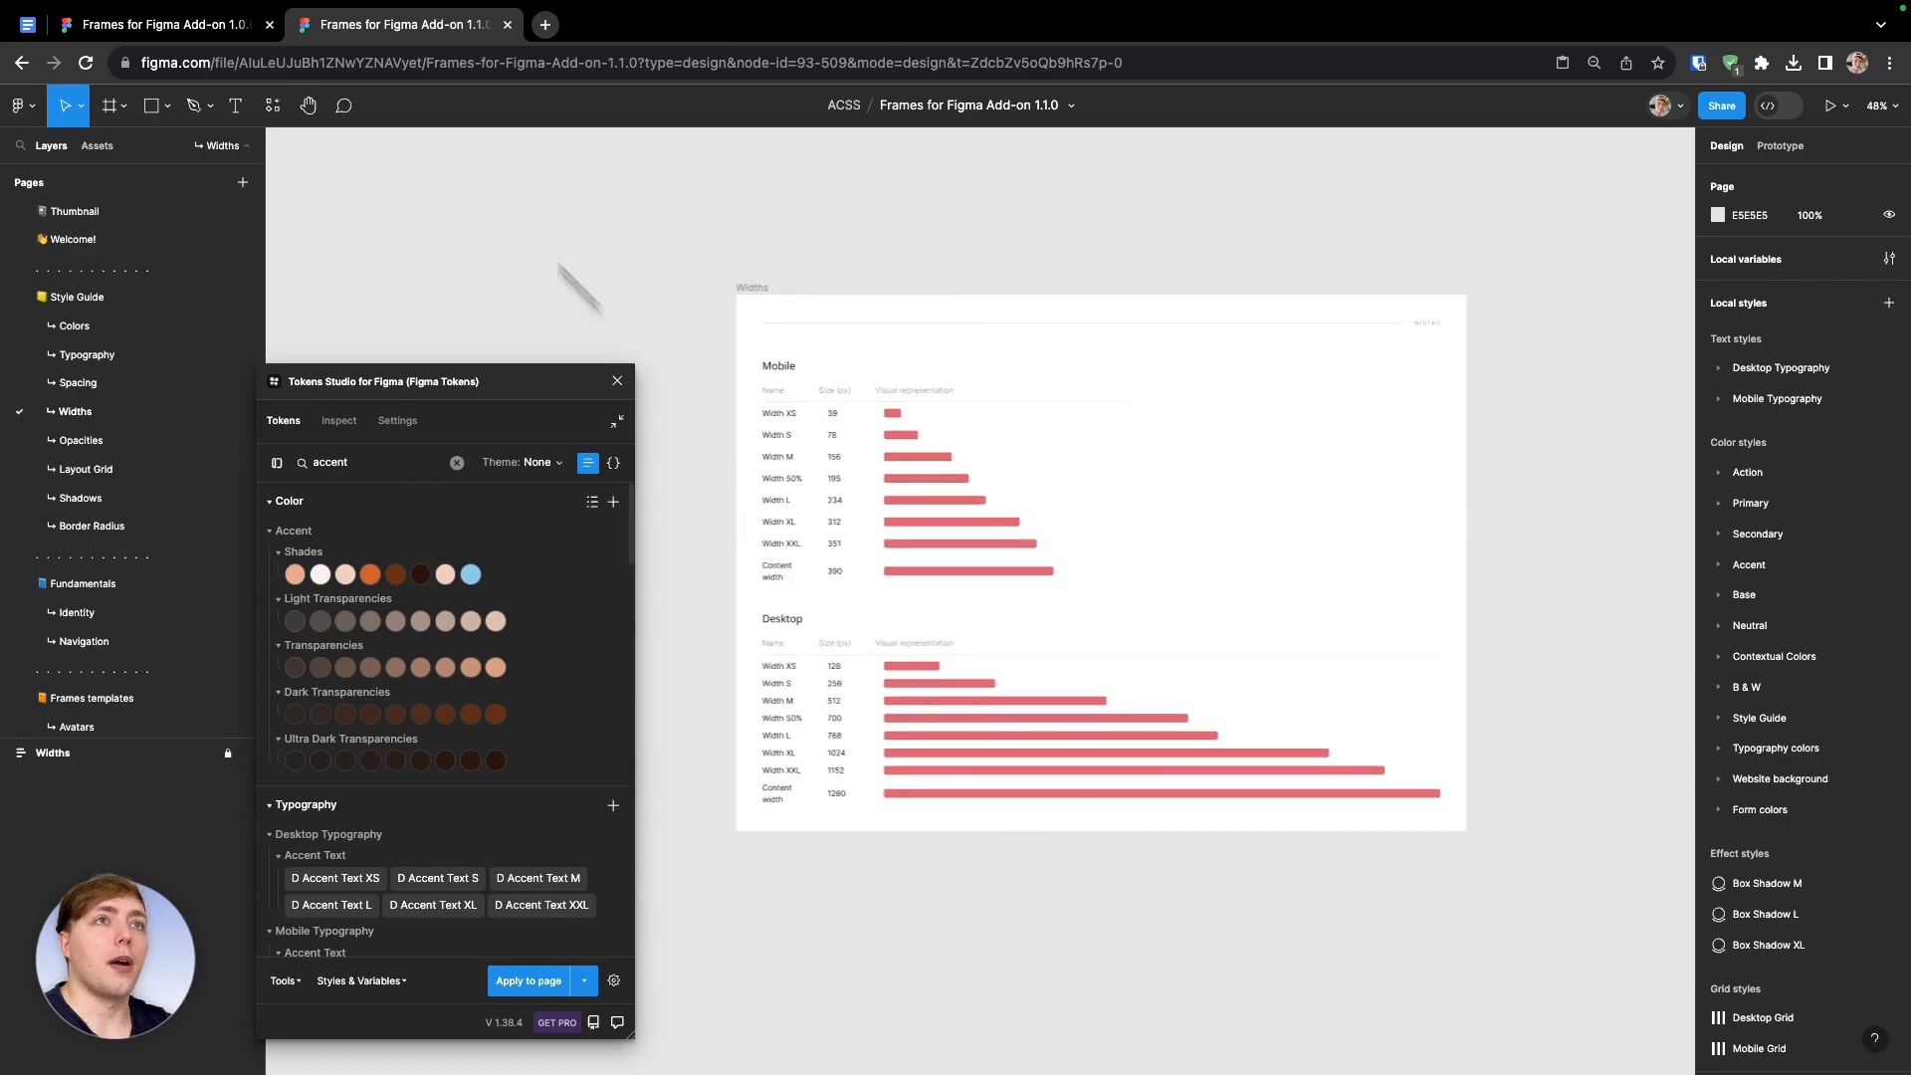
Return to the changelog in Google Docs and look over its New, Change and Improvement sections
click(36, 22)
scroll(831, 467, down, 5)
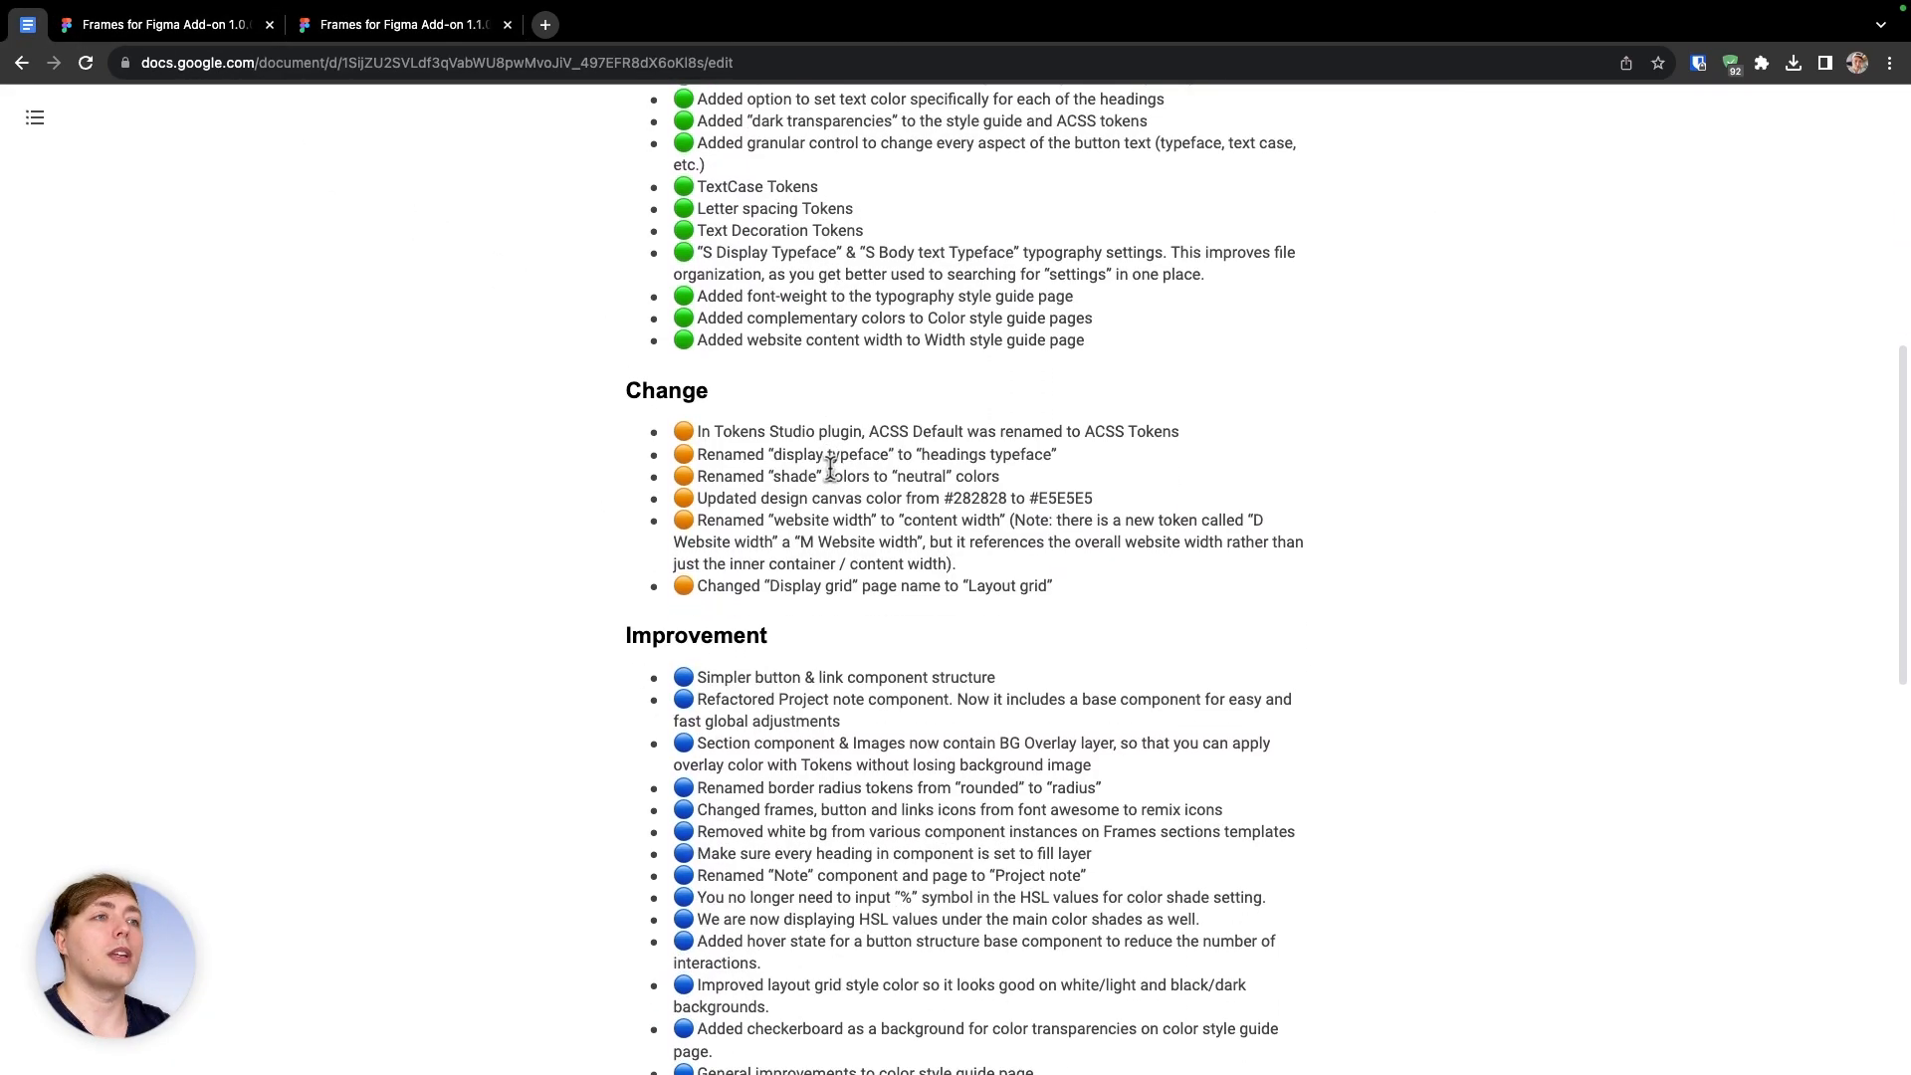
scroll(830, 468, down, 1)
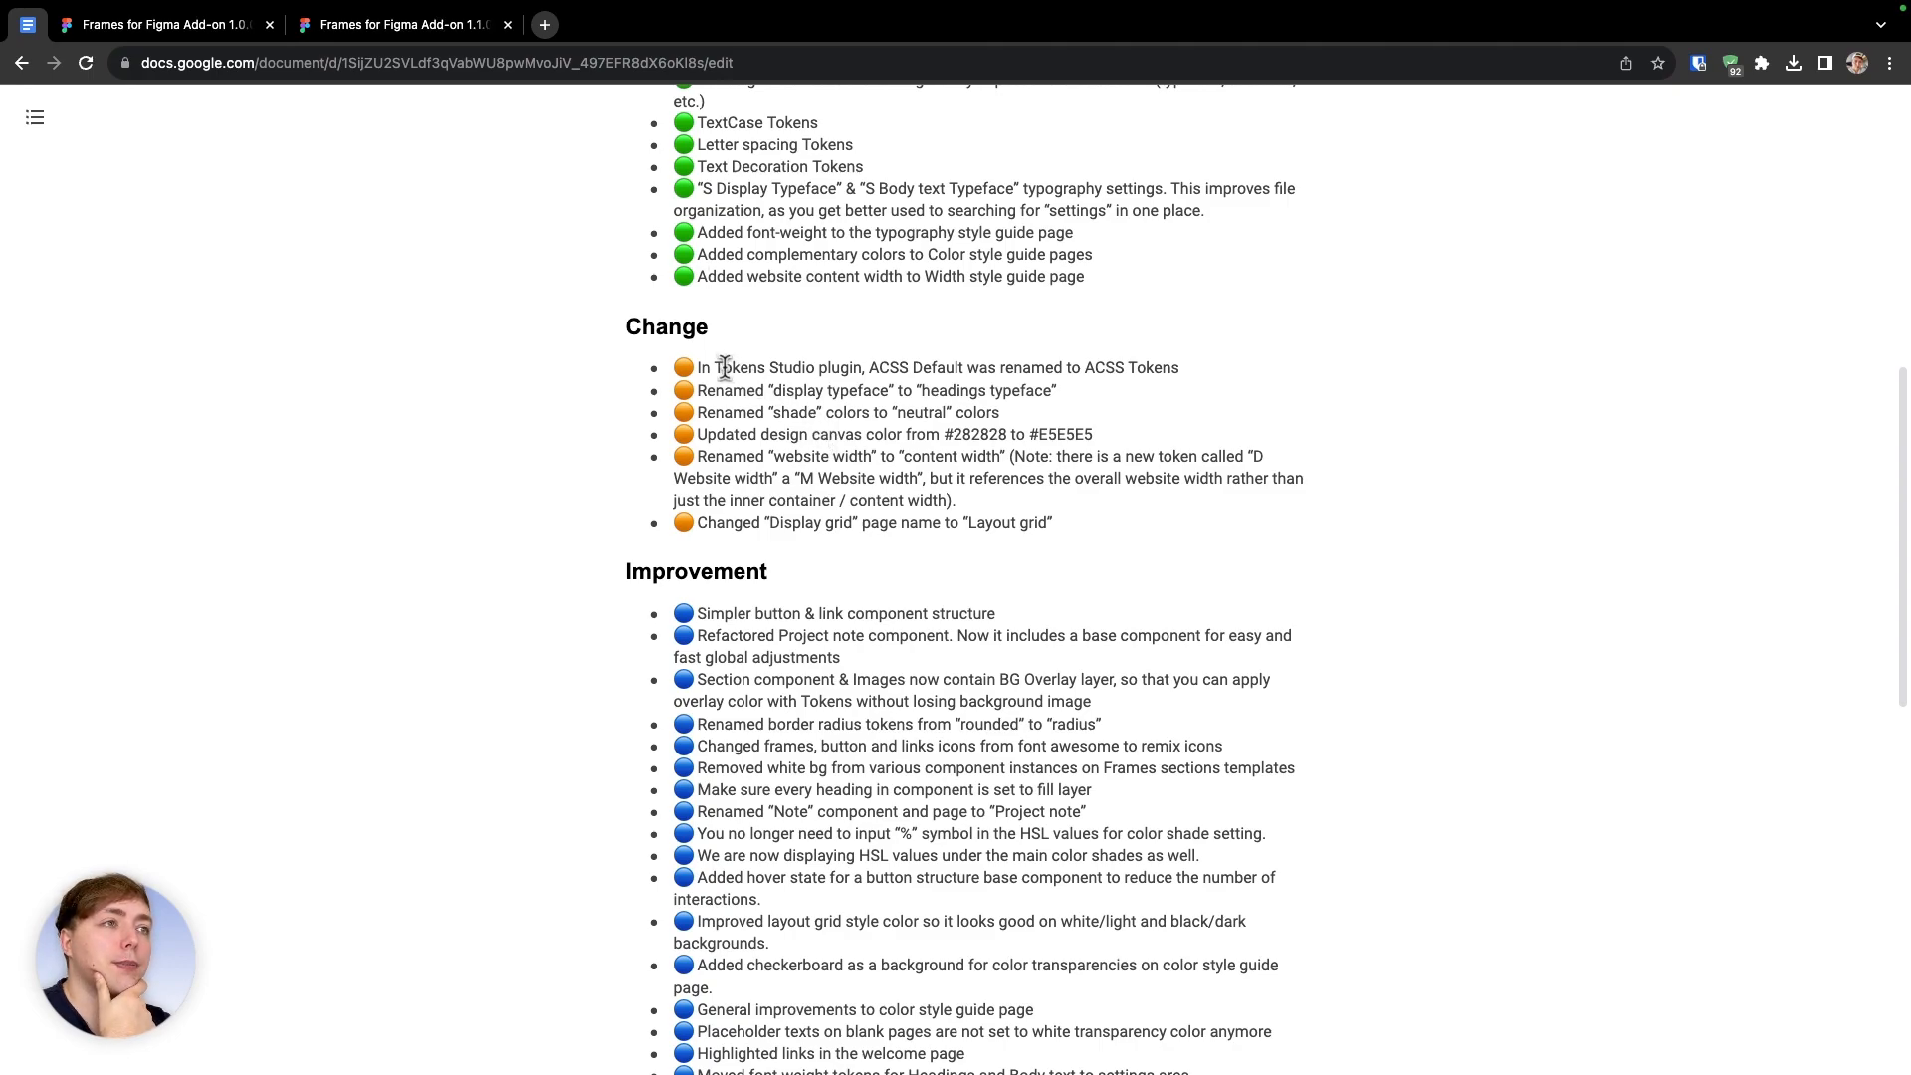
scroll(889, 492, up, 14)
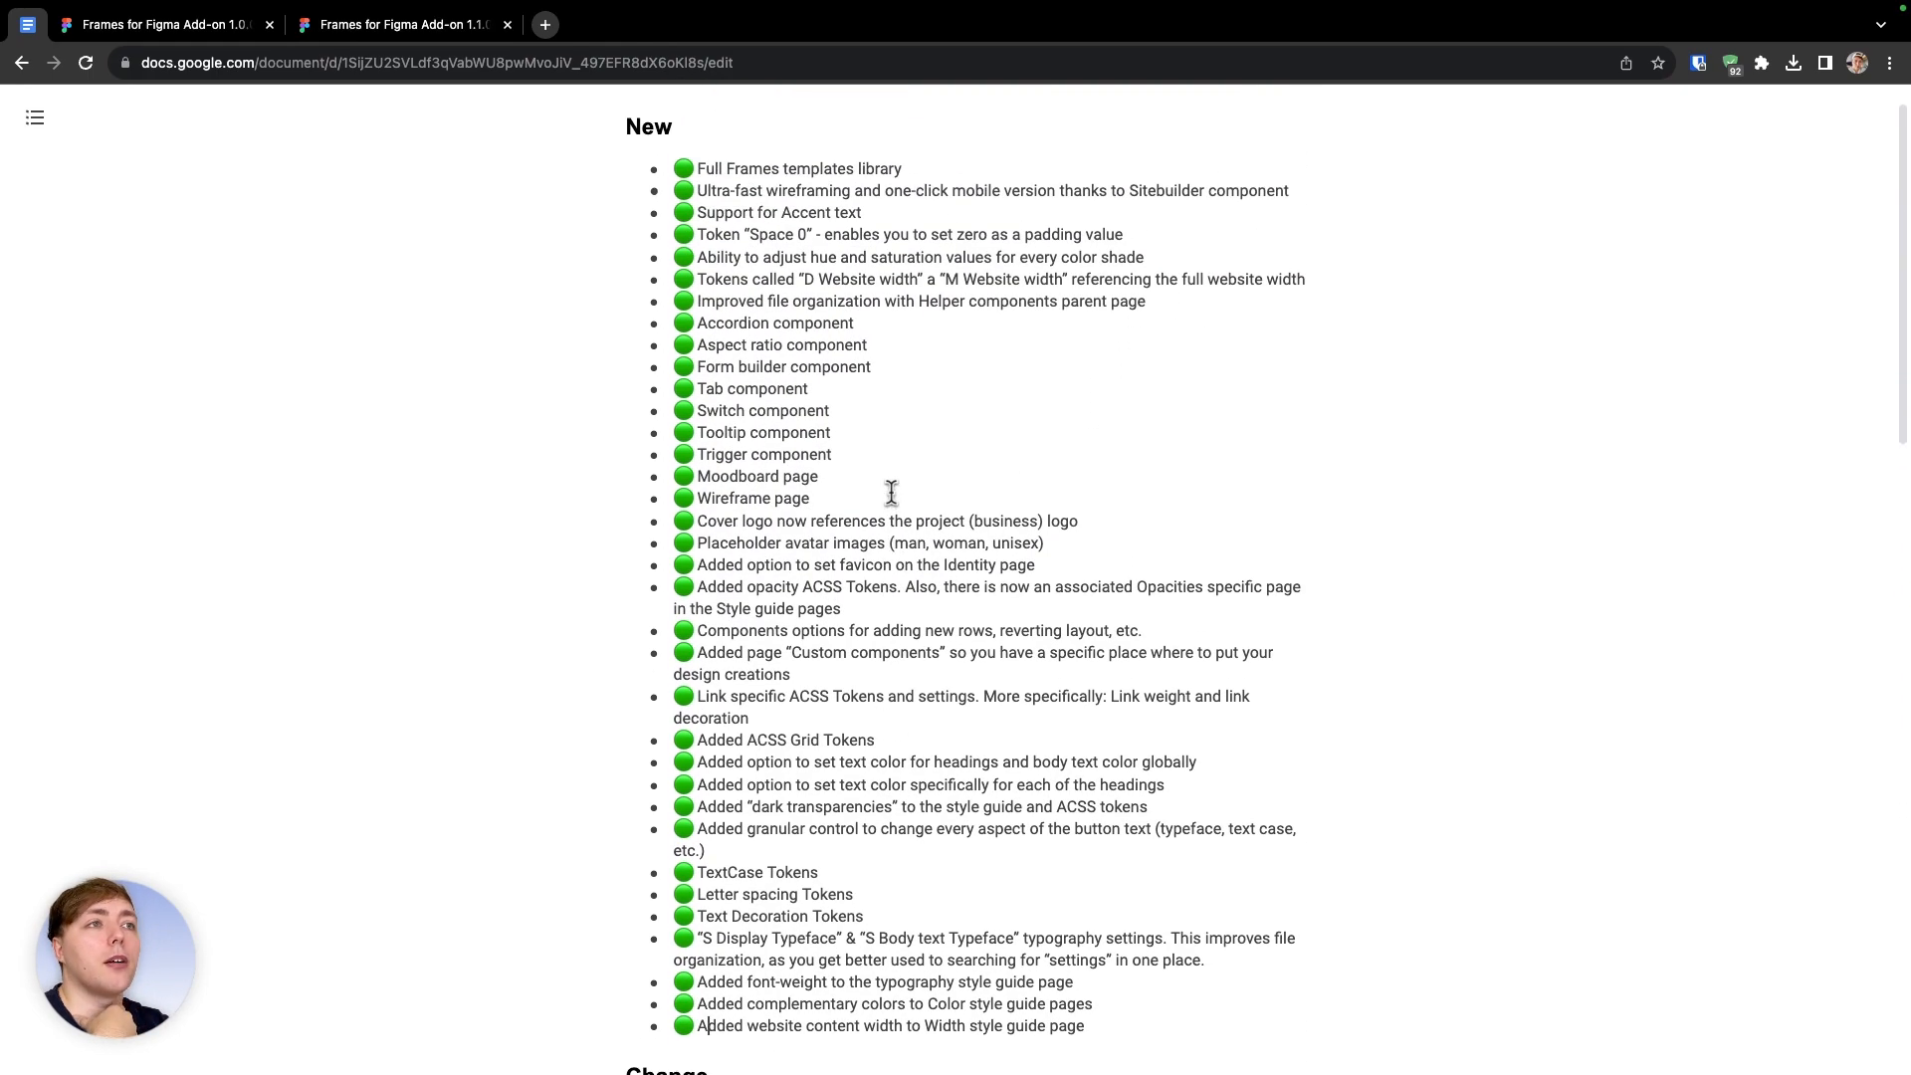
scroll(891, 492, down, 14)
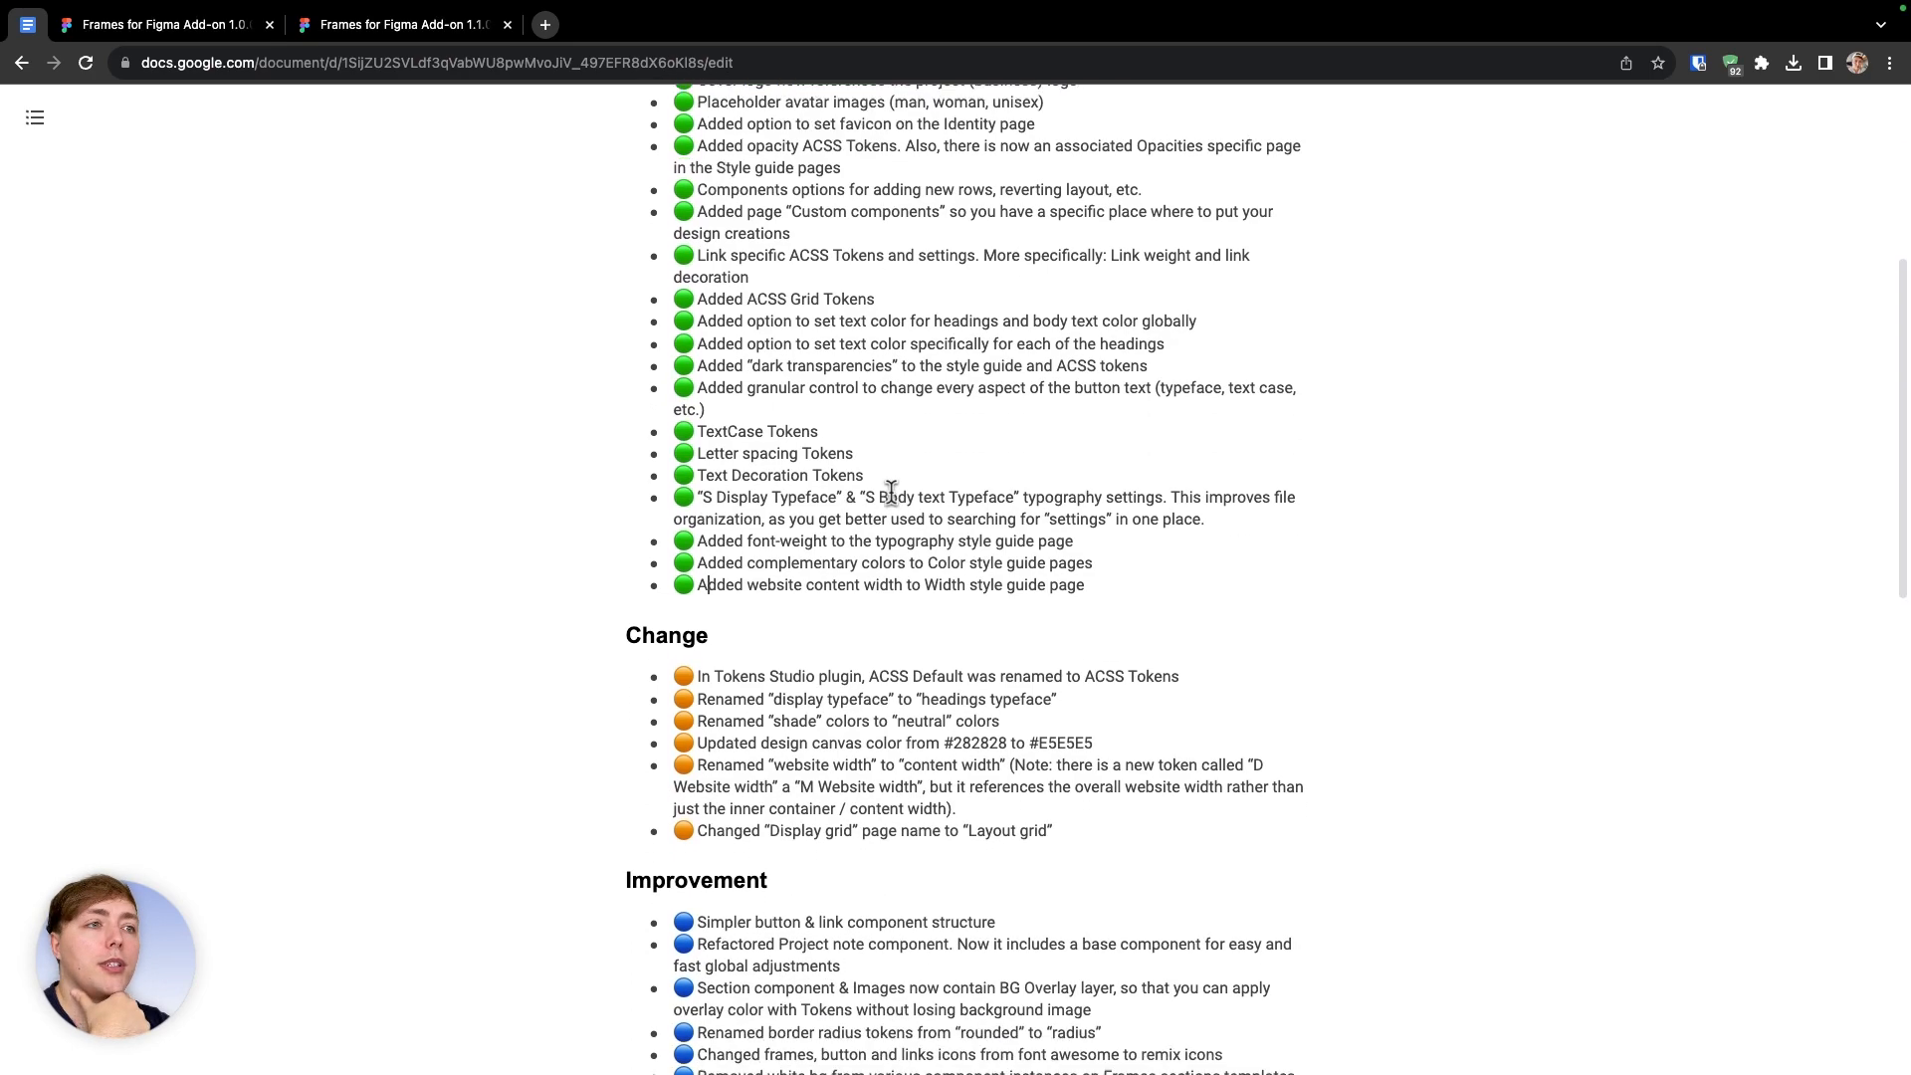
scroll(751, 477, down, 8)
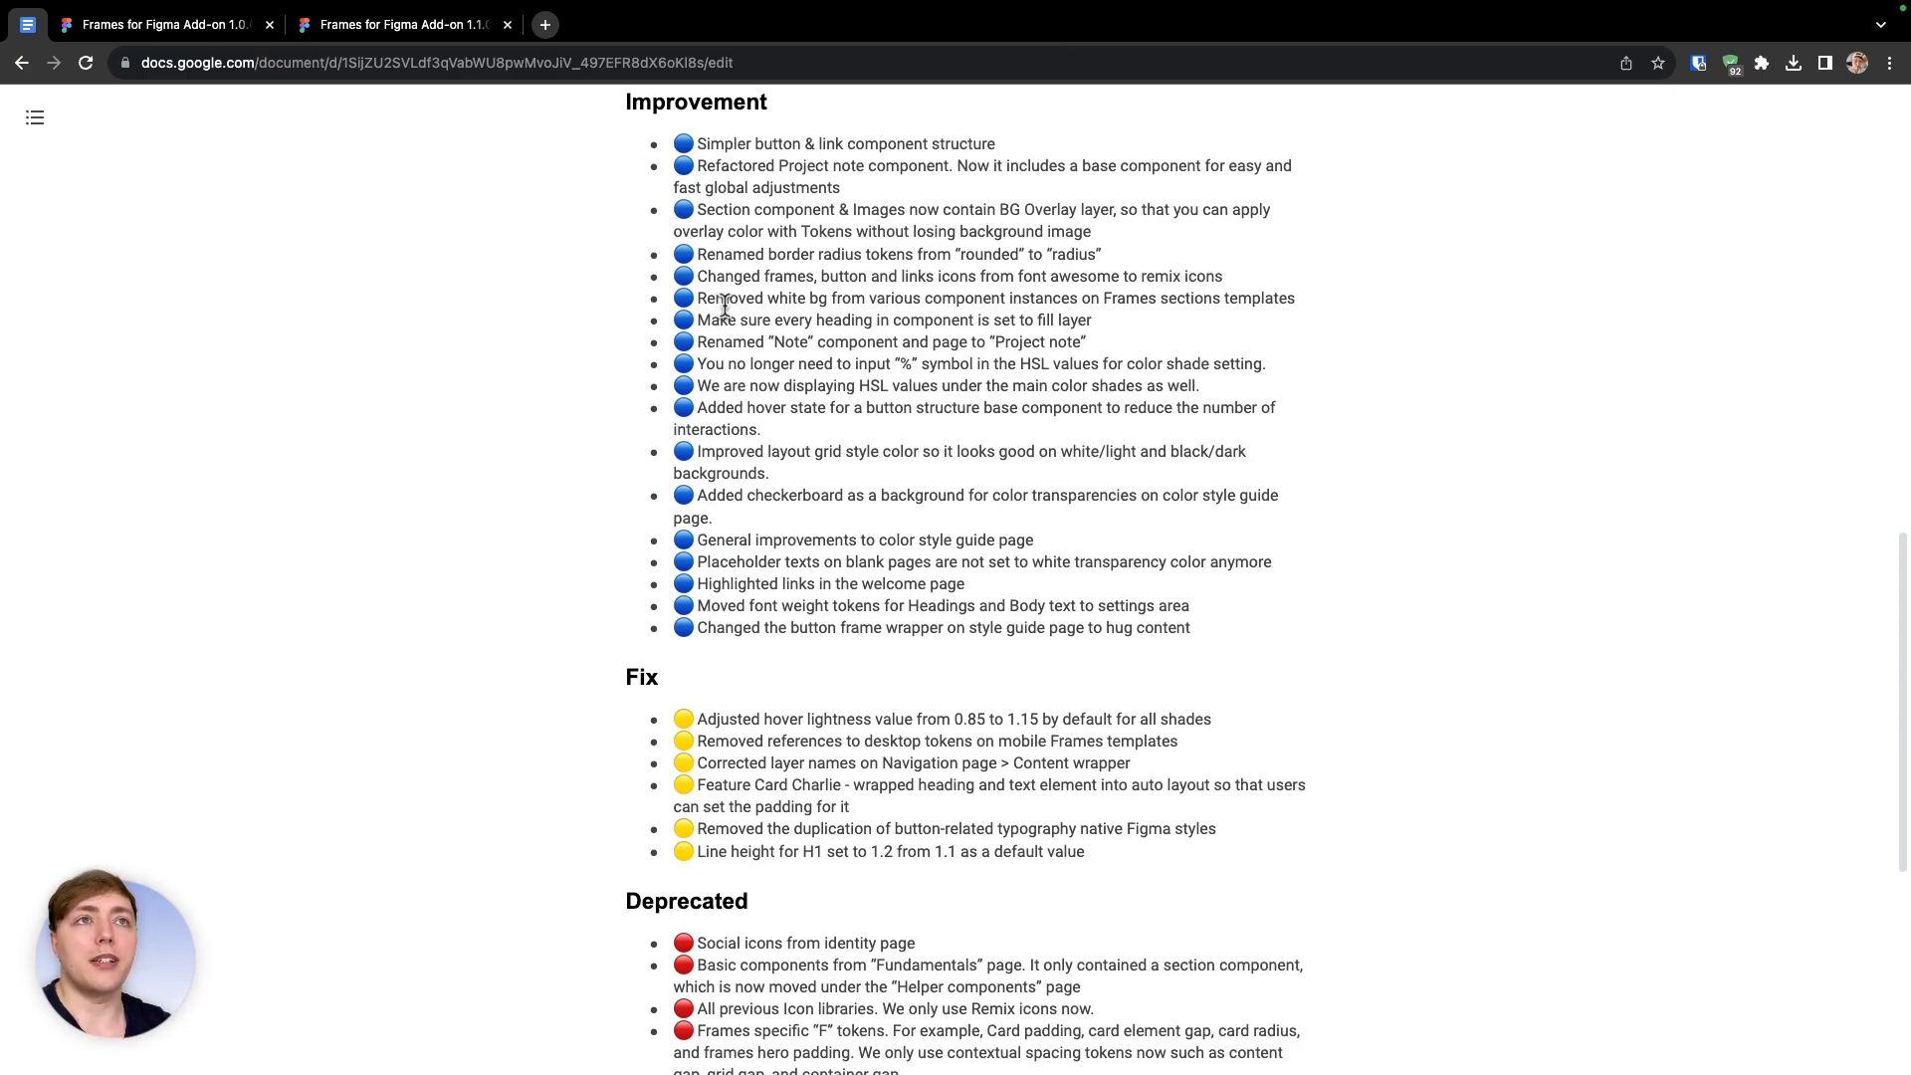
scroll(725, 307, up, 2)
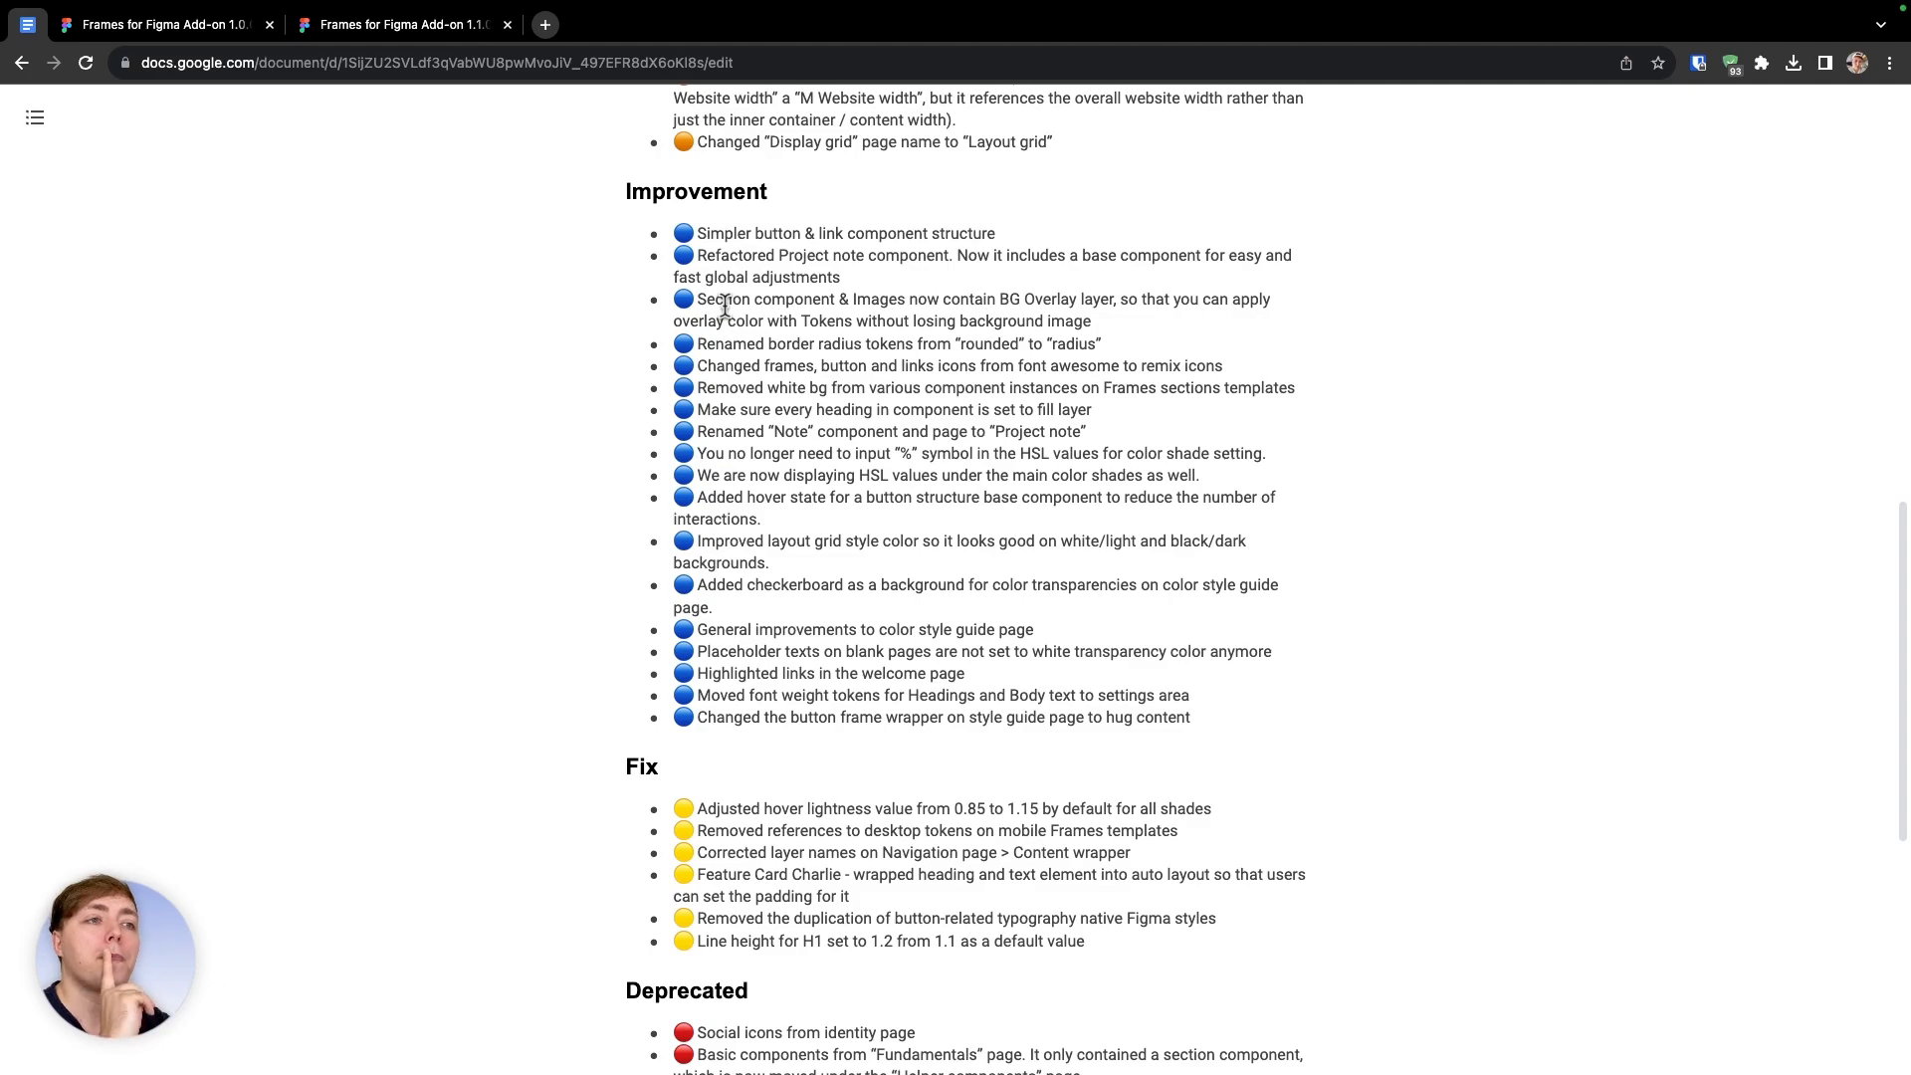
scroll(724, 306, up, 6)
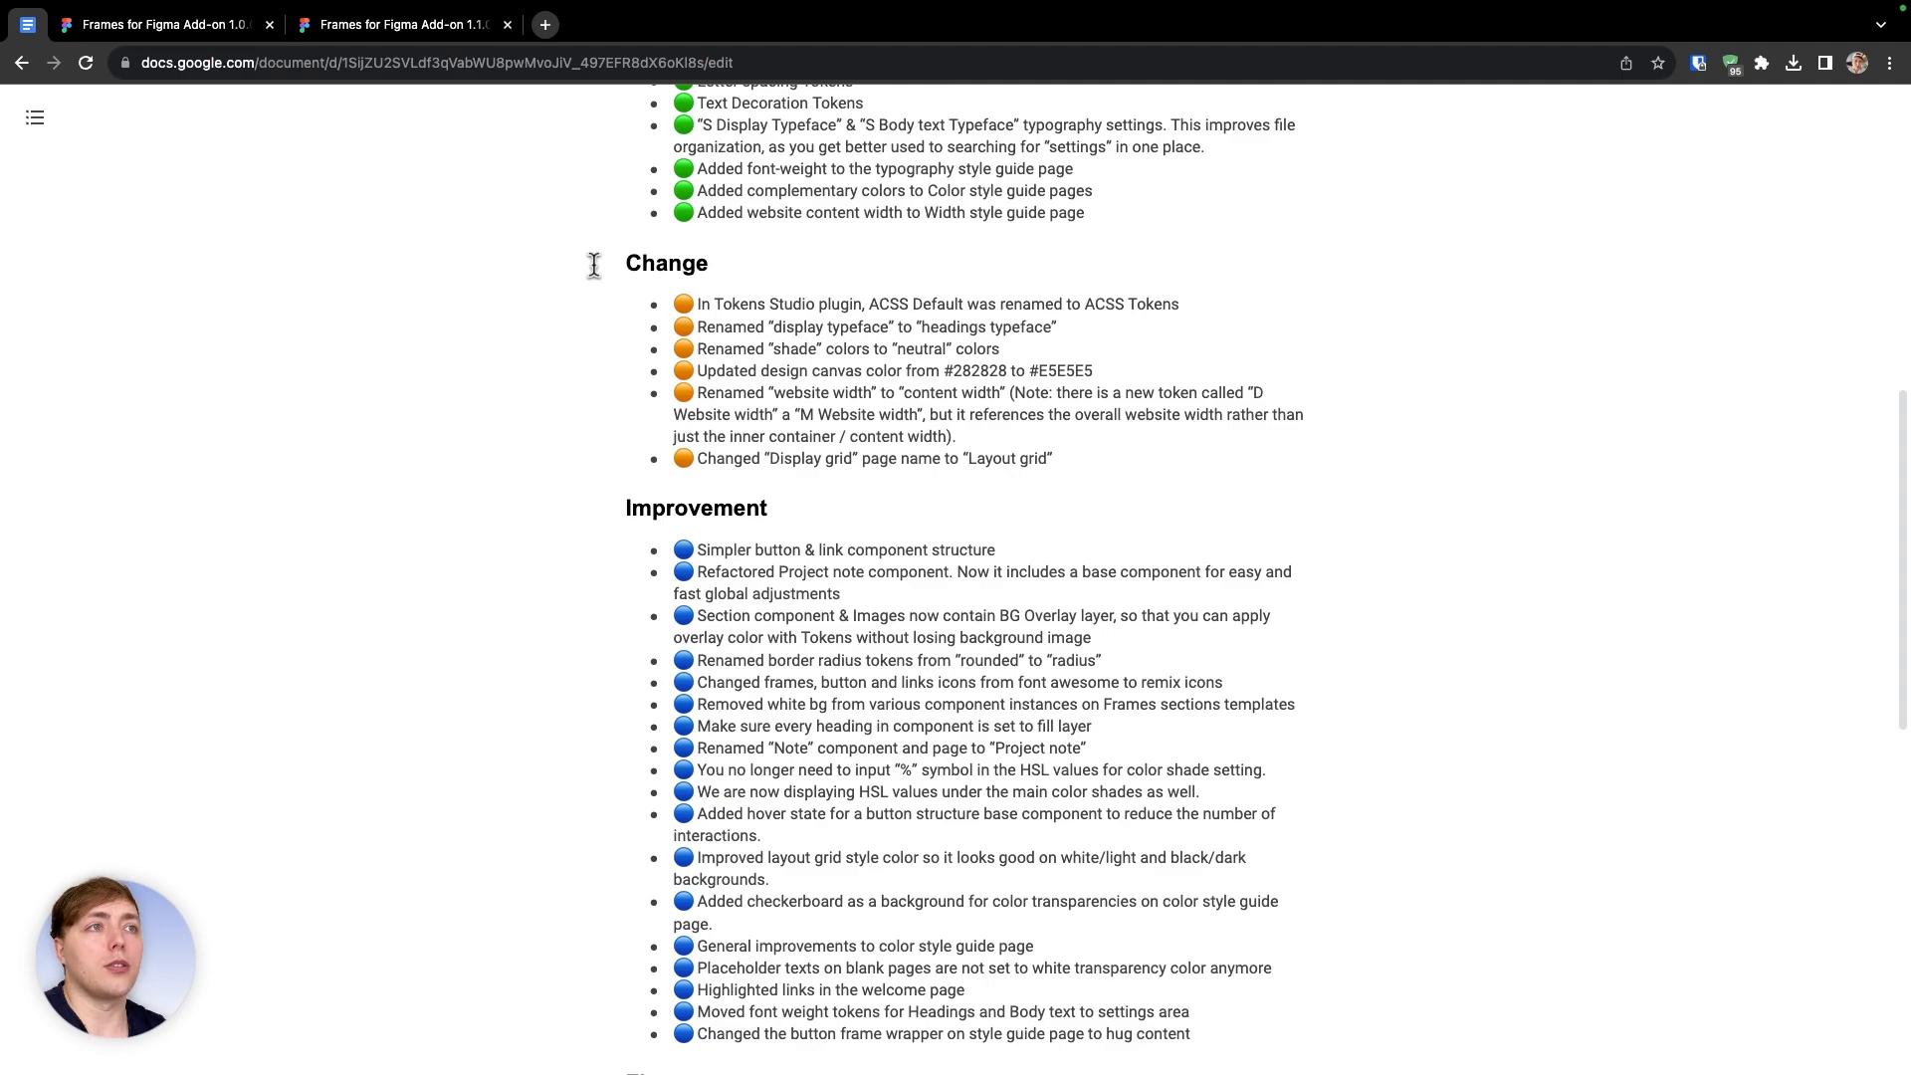
Read through the changelog from the Change section down to the Improvement, Fix and Deprecated entries
scroll(594, 265, down, 2)
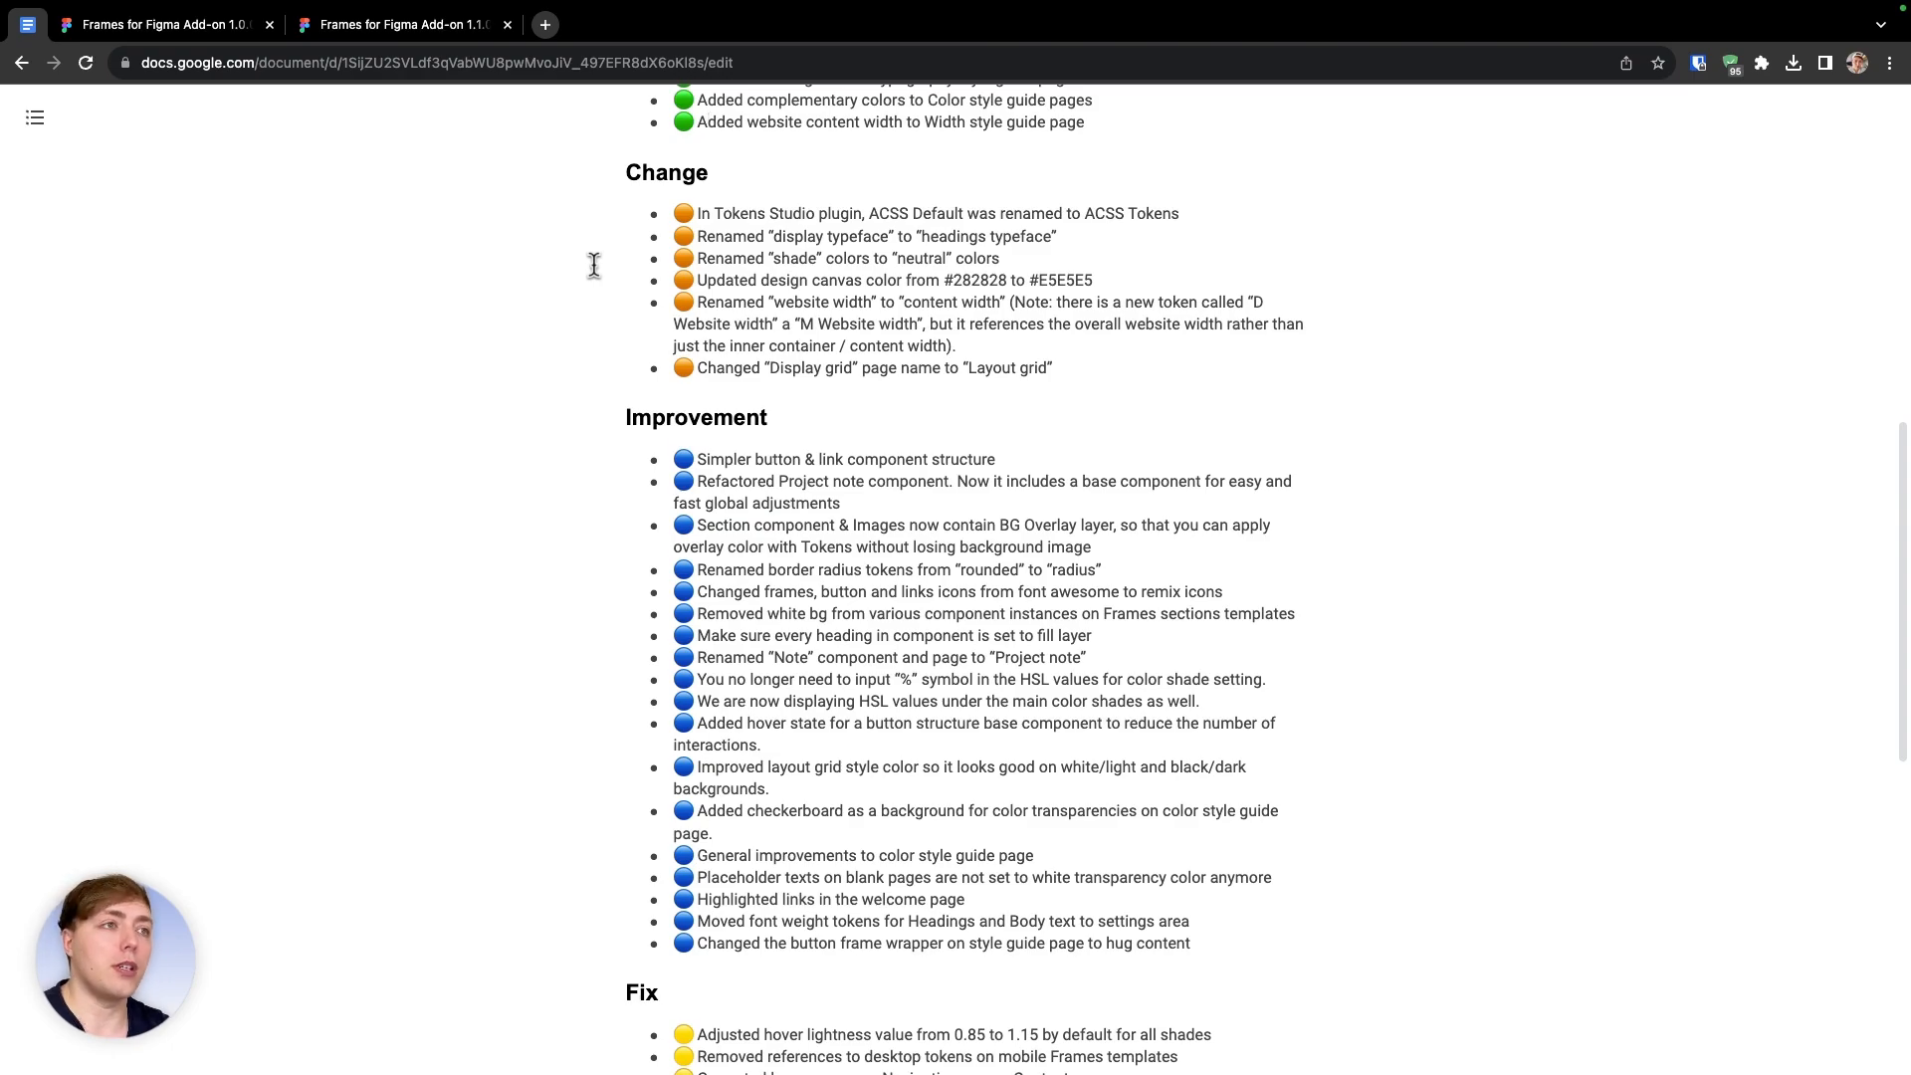
scroll(594, 265, down, 5)
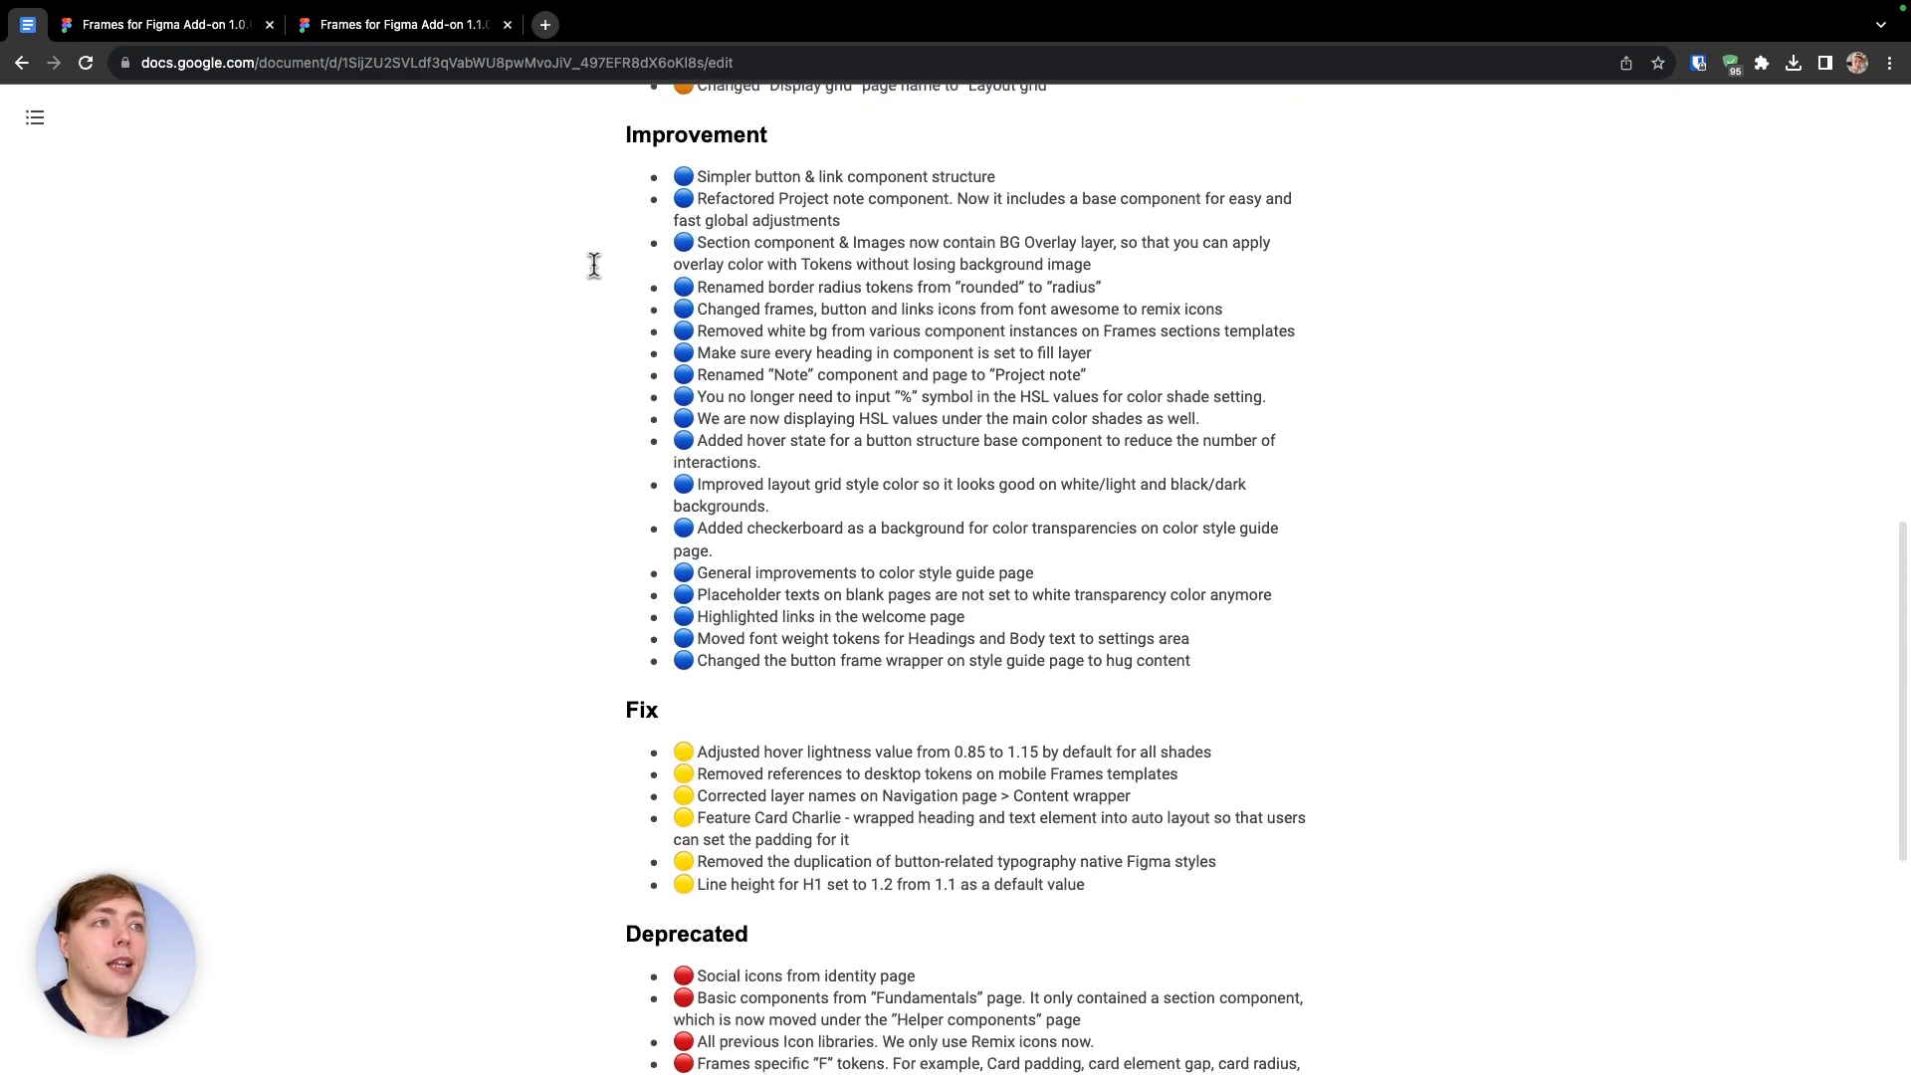
scroll(886, 322, down, 1)
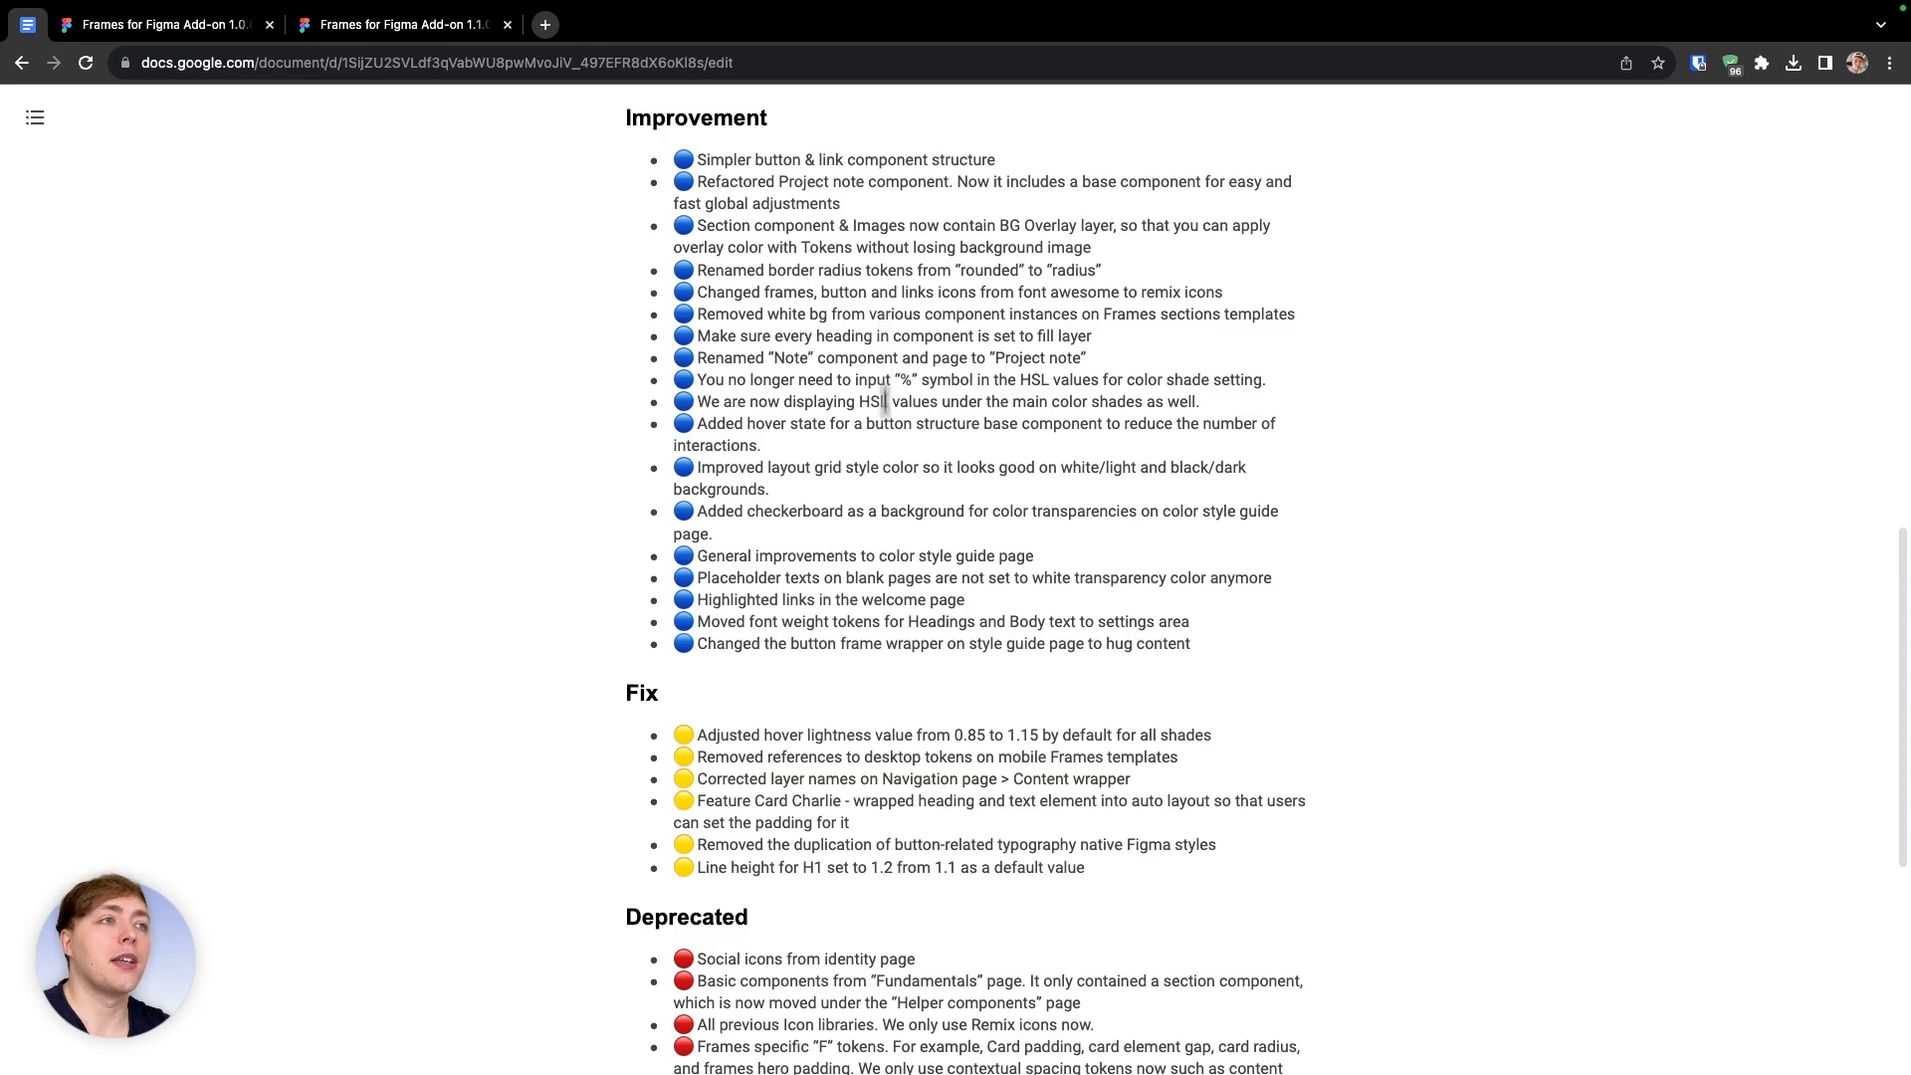
scroll(887, 524, down, 5)
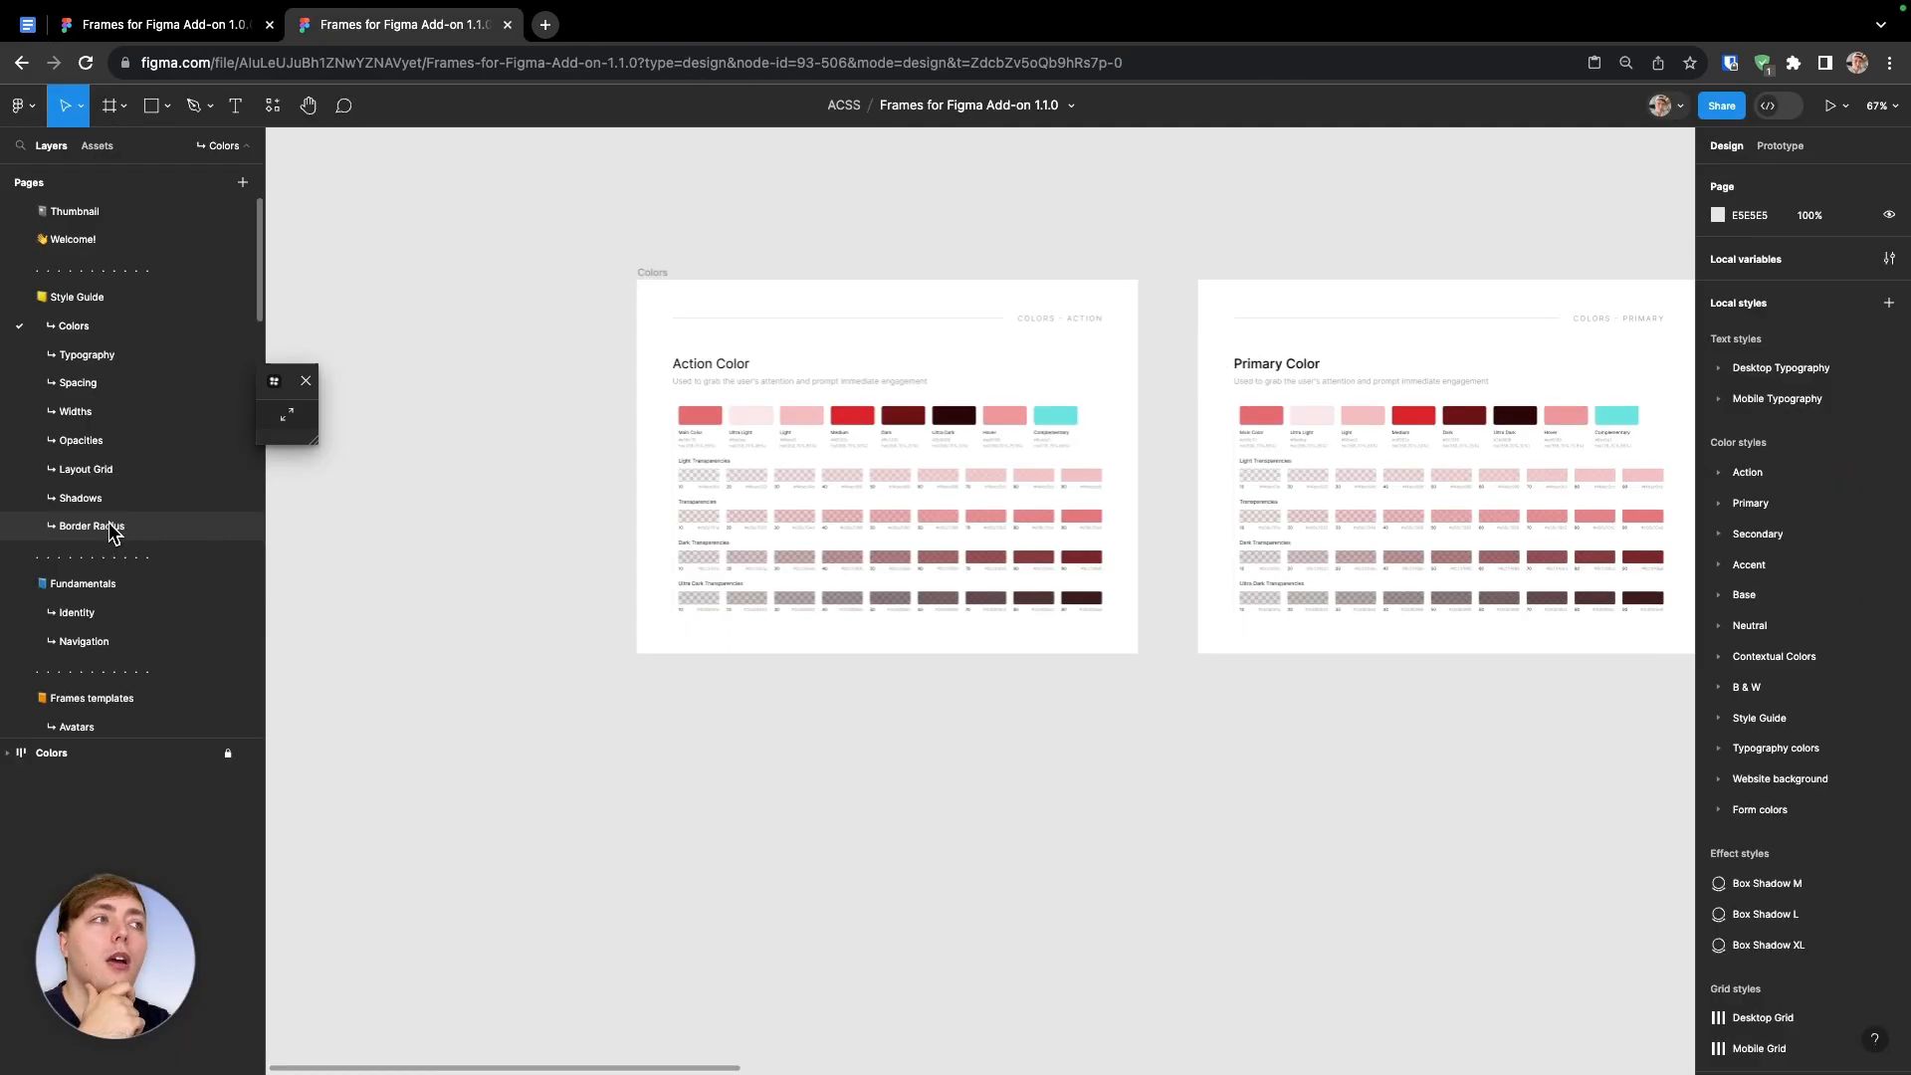